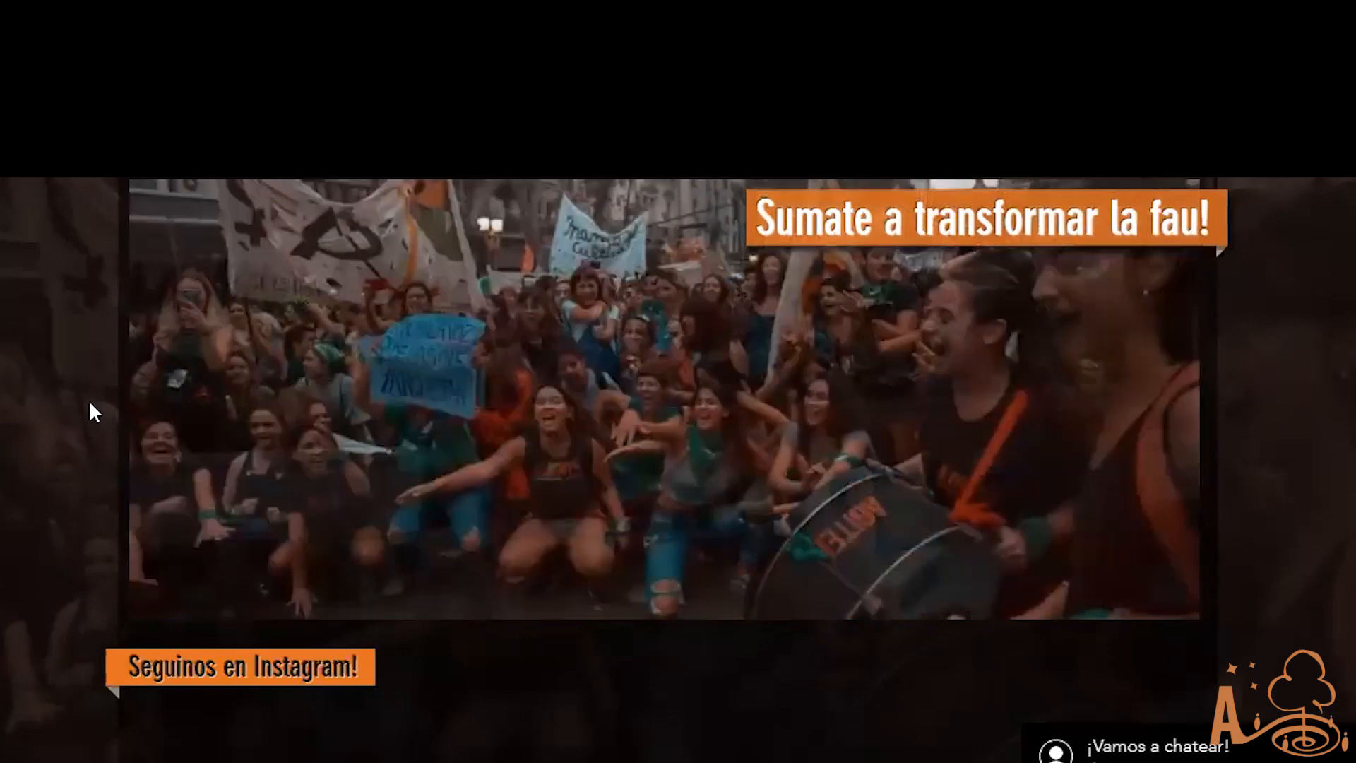
Open the Apuntes page of the Agite site and its Drive library of class notes
{"action": "mouse_move", "coordinate": [936, 365]}
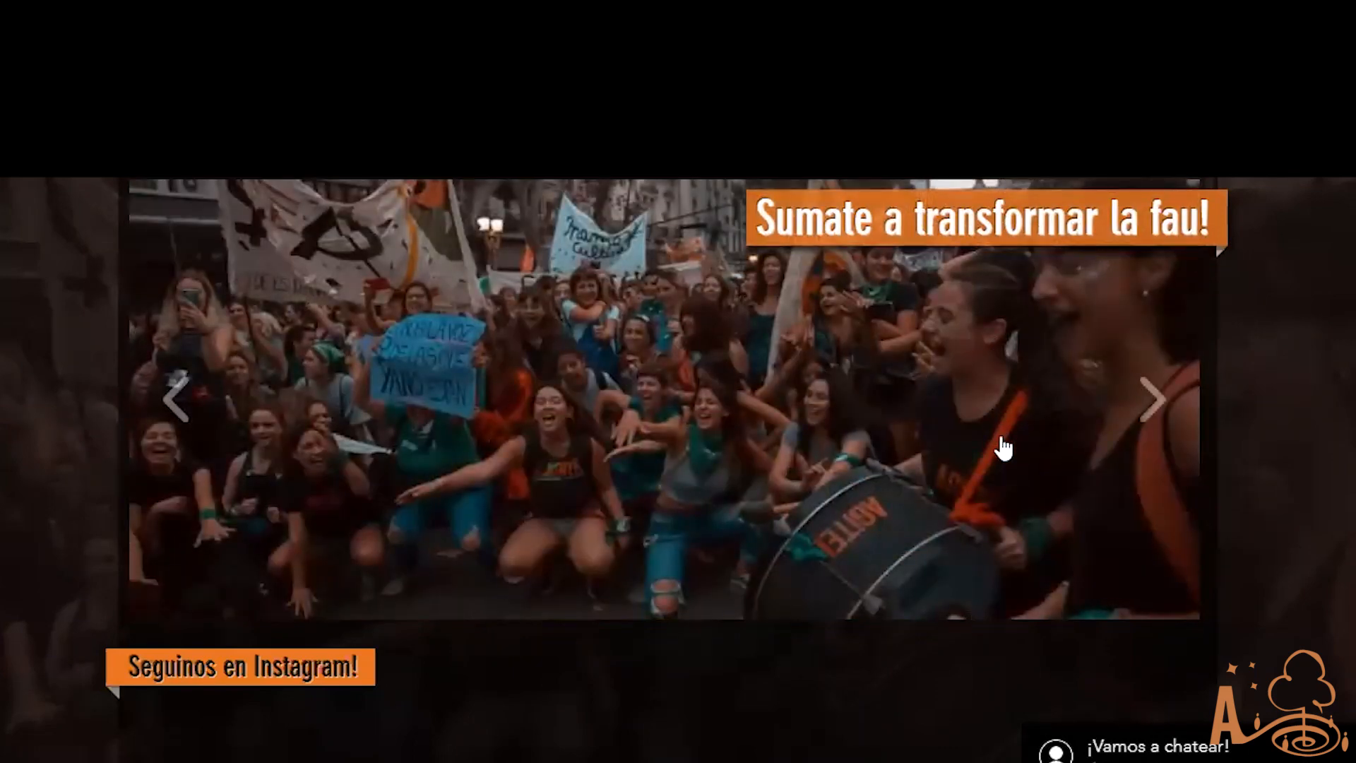
{"action": "scroll", "coordinate": [1003, 452], "scroll_direction": "up", "scroll_amount": 2}
{"action": "scroll", "coordinate": [749, 503], "scroll_direction": "up", "scroll_amount": 2}
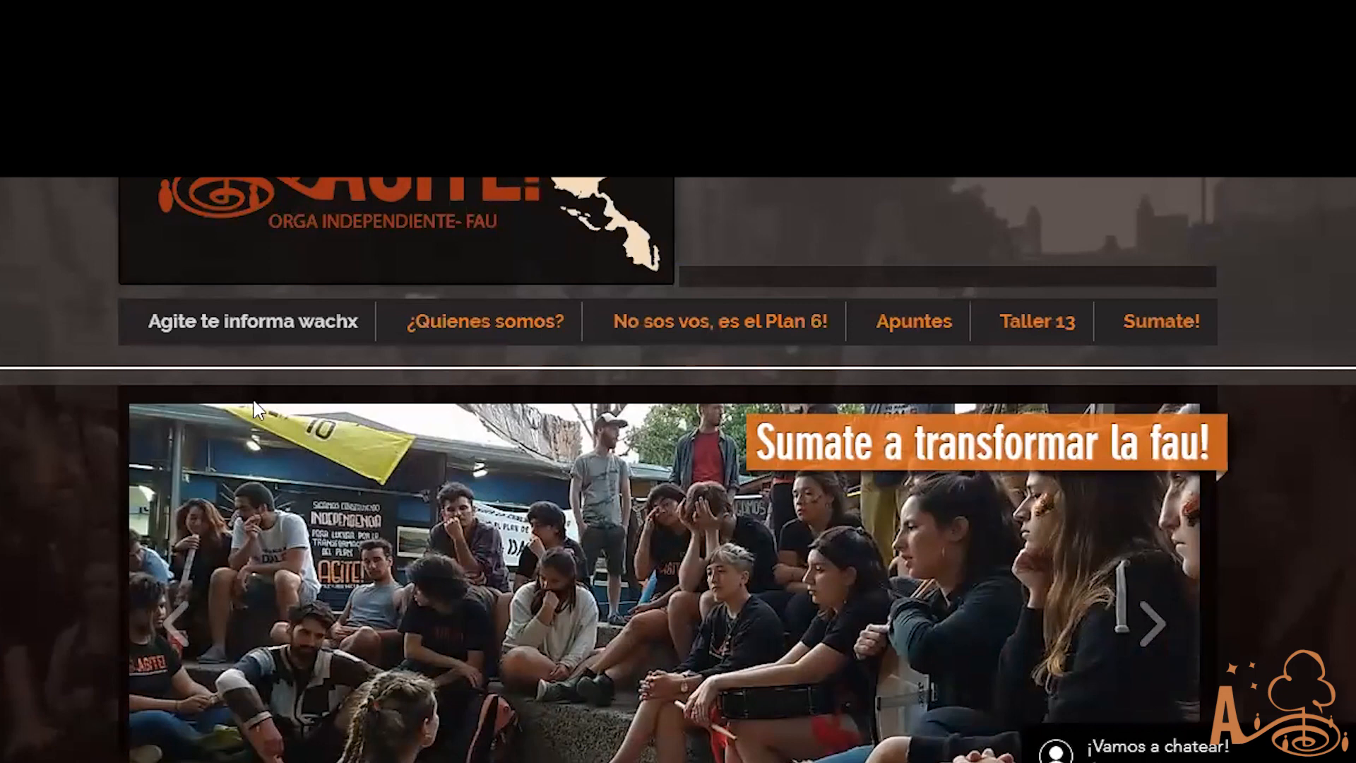
{"action": "scroll", "coordinate": [695, 516], "scroll_direction": "up", "scroll_amount": 2}
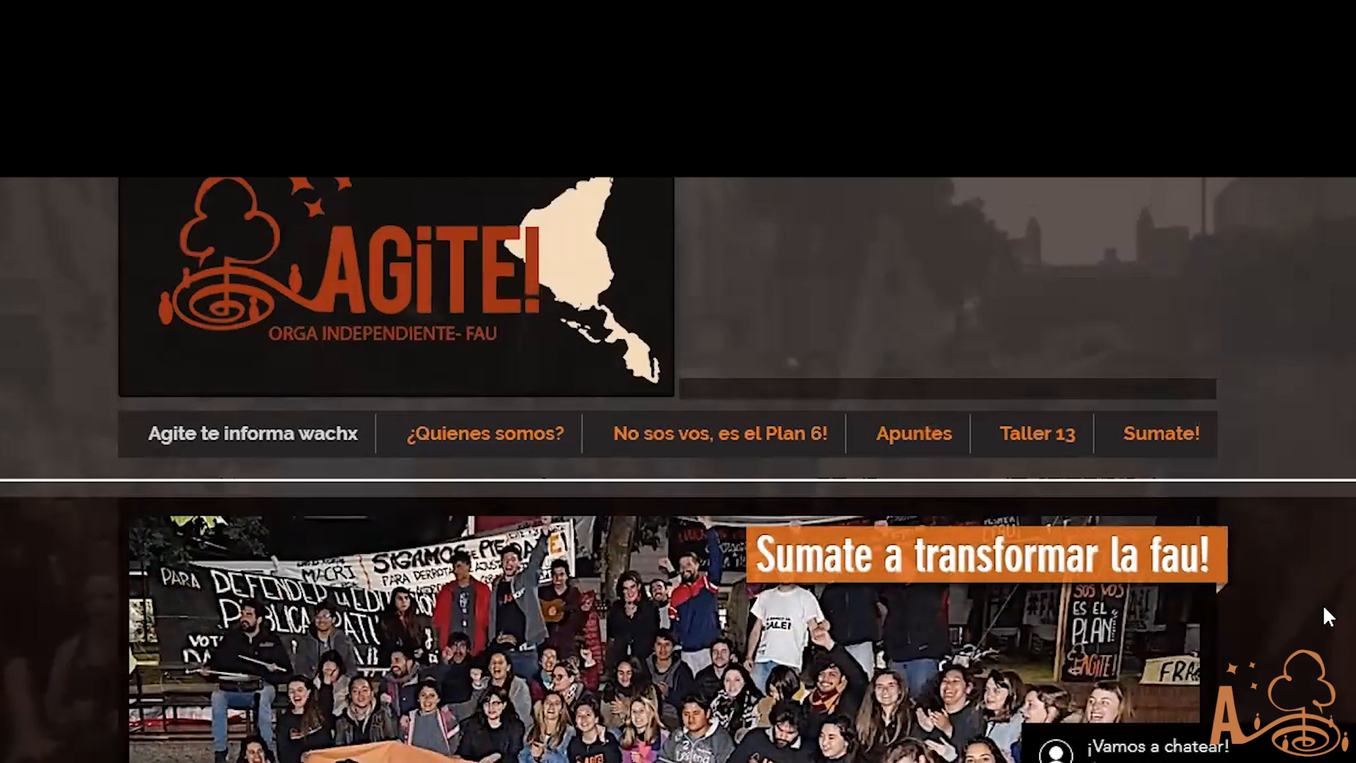
{"action": "mouse_move", "coordinate": [939, 438]}
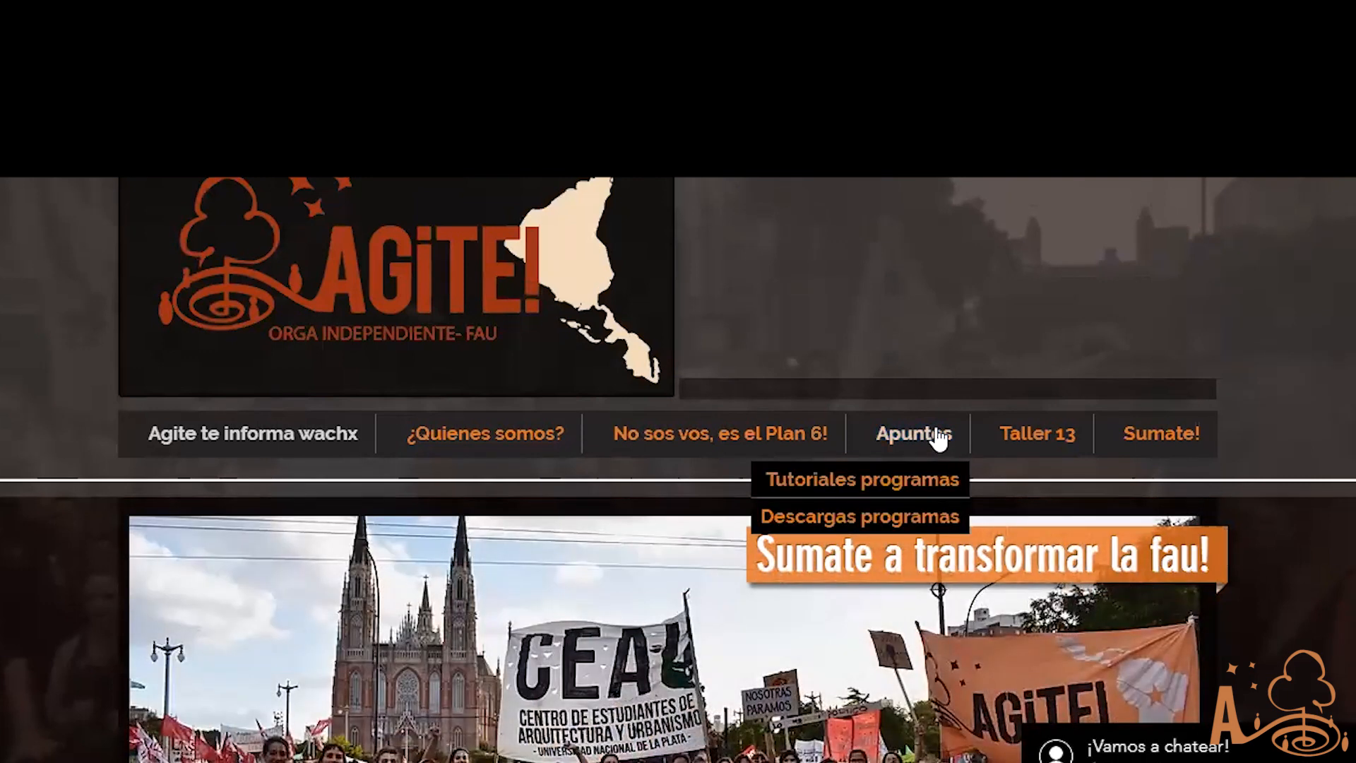
{"action": "left_click", "coordinate": [939, 438]}
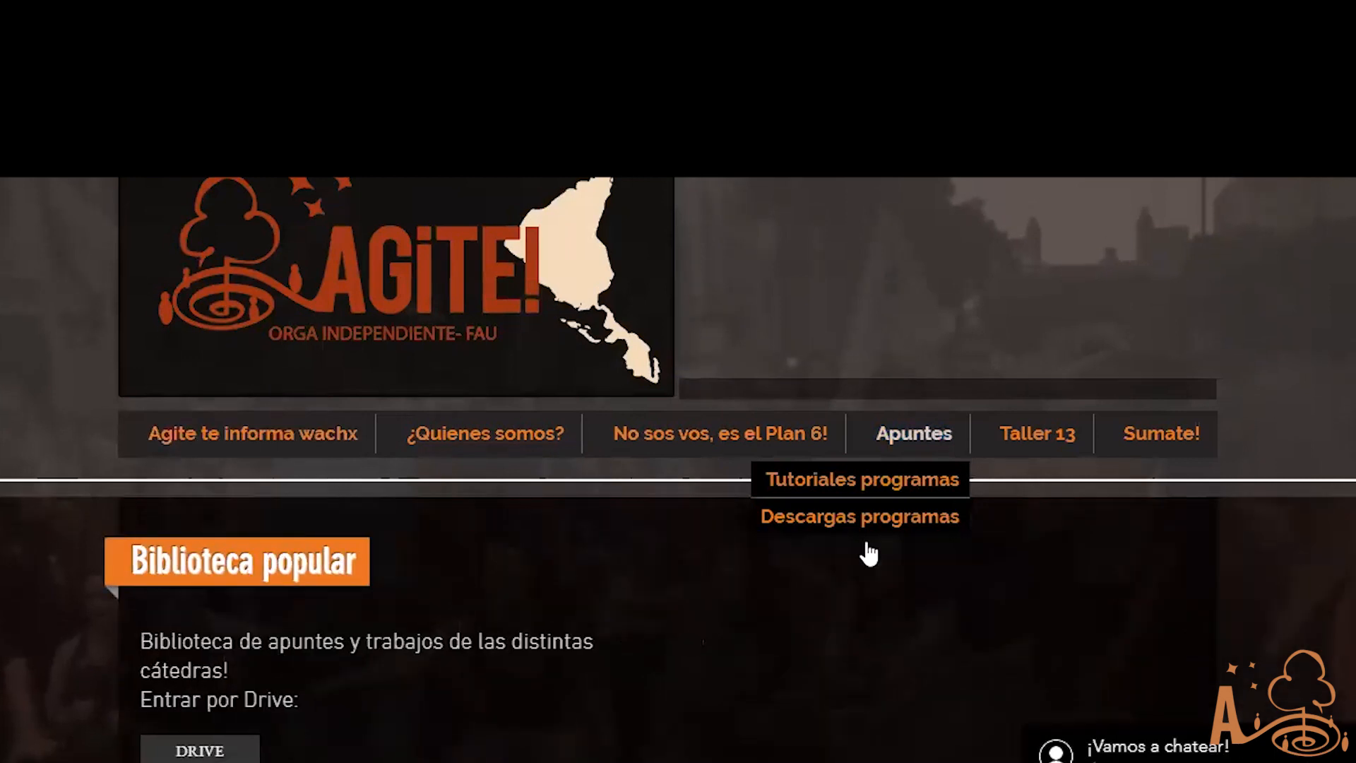
{"action": "scroll", "coordinate": [614, 600], "scroll_direction": "down", "scroll_amount": 2}
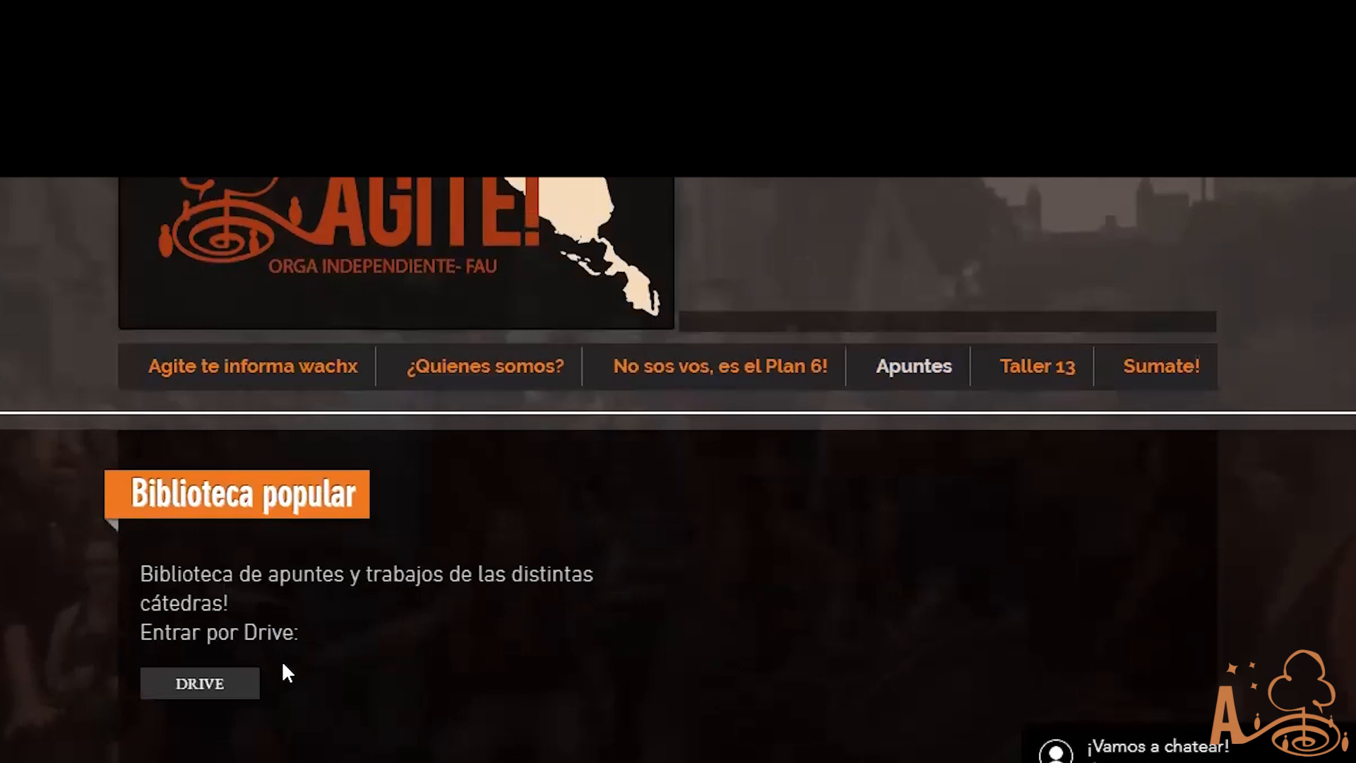
{"action": "left_click", "coordinate": [240, 673]}
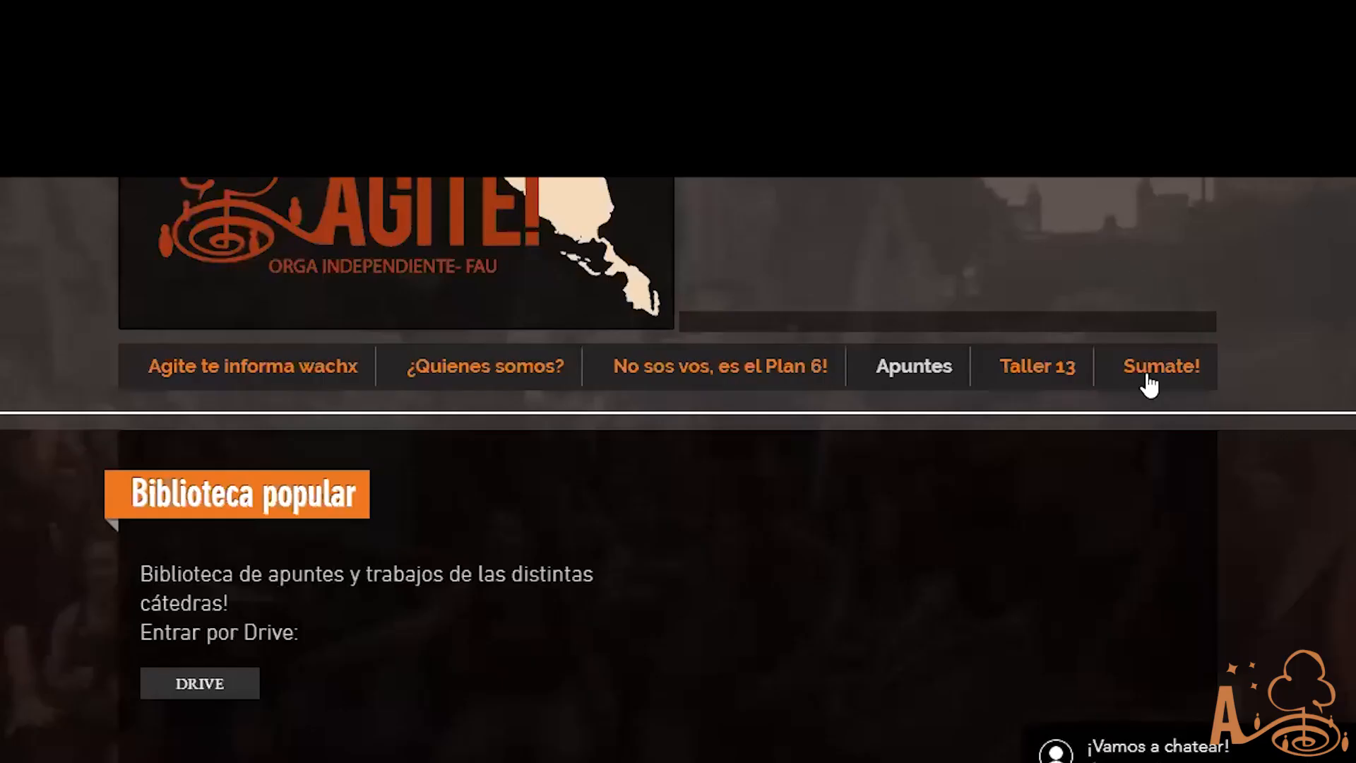
Open the Descargas programas page under Apuntes and look over its Drive link and the list of downloadable programs
{"action": "mouse_move", "coordinate": [927, 373]}
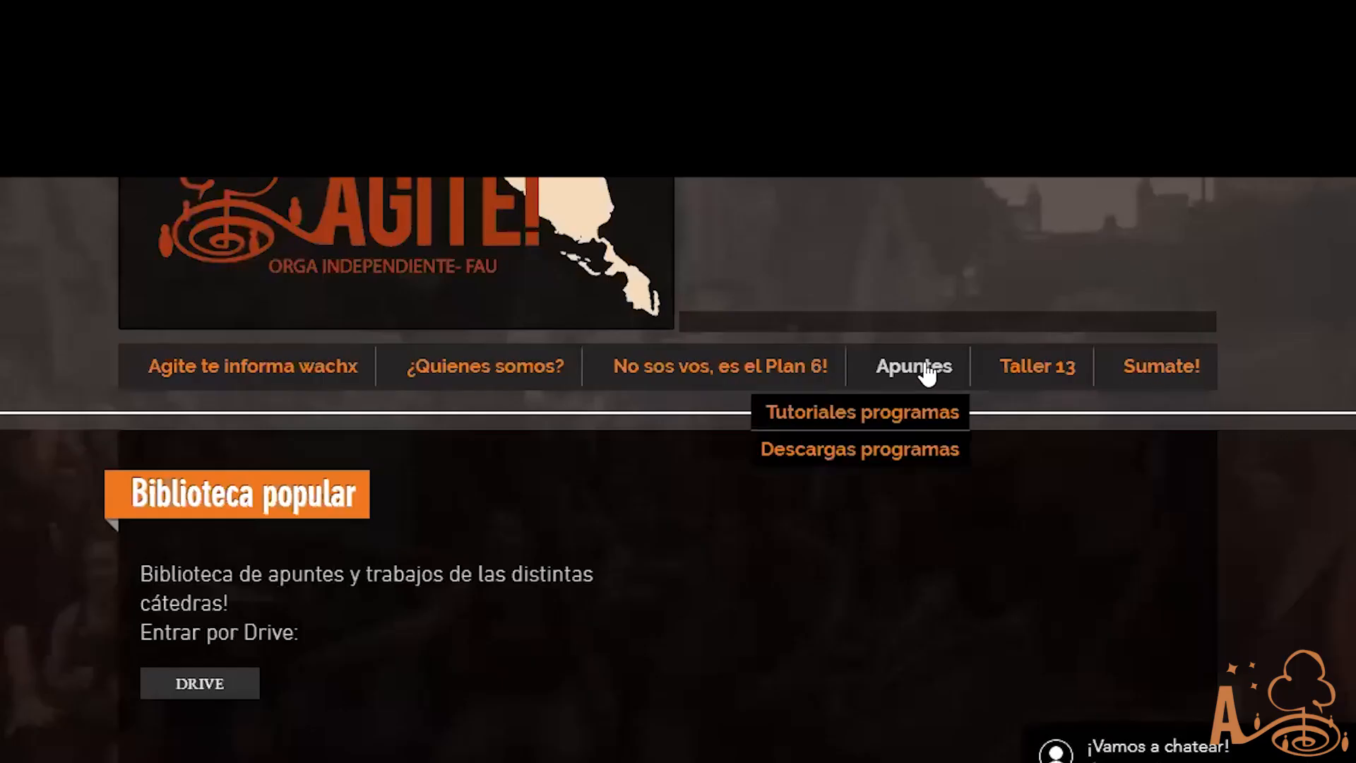
{"action": "left_click", "coordinate": [932, 455]}
{"action": "scroll", "coordinate": [437, 568], "scroll_direction": "up", "scroll_amount": 2}
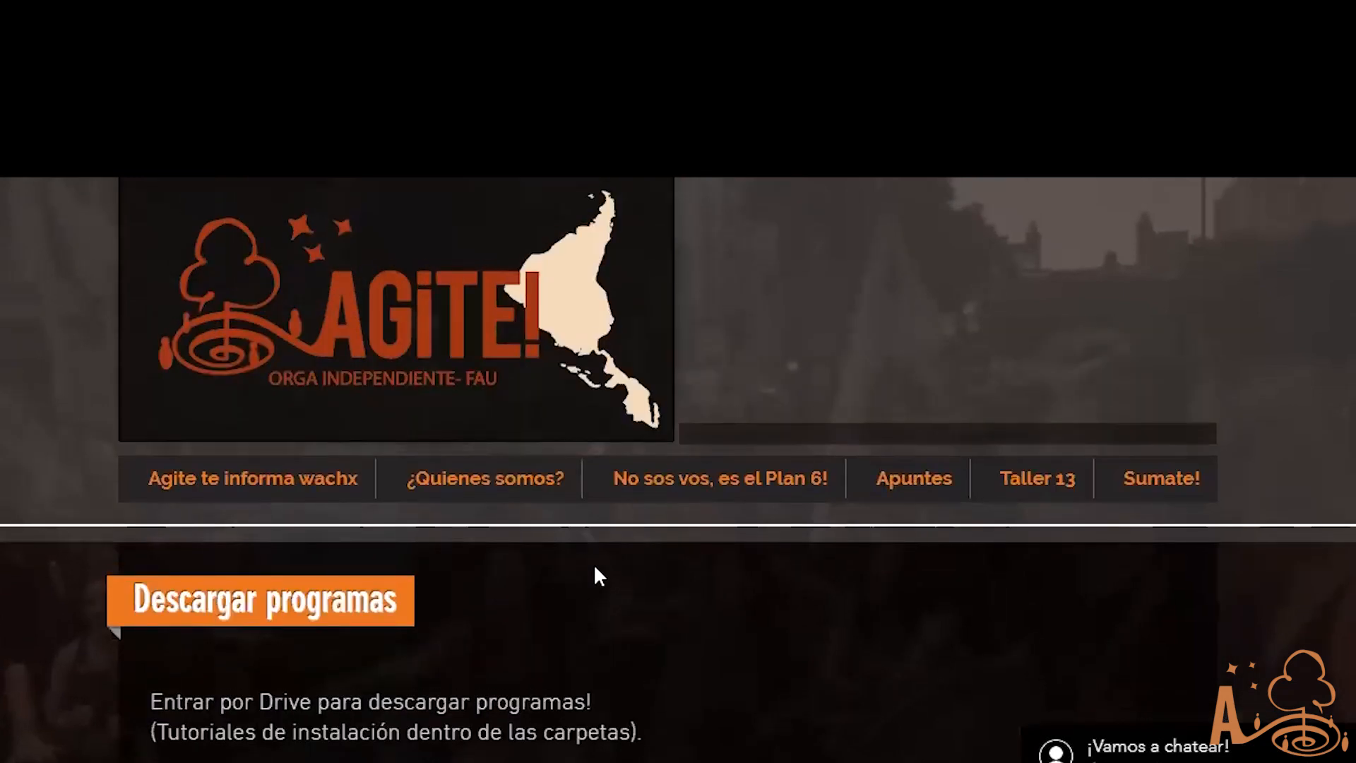
{"action": "scroll", "coordinate": [596, 576], "scroll_direction": "down", "scroll_amount": 3}
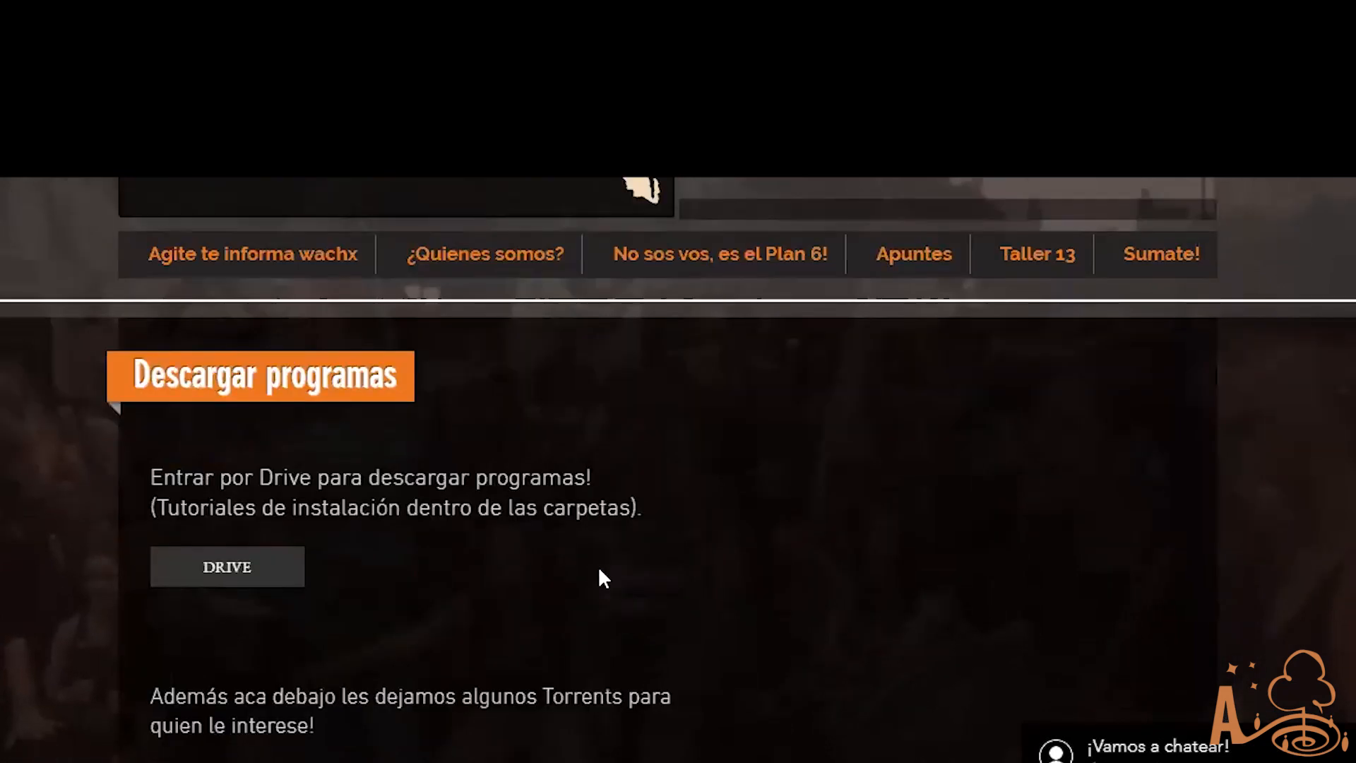
{"action": "scroll", "coordinate": [600, 570], "scroll_direction": "down", "scroll_amount": 3}
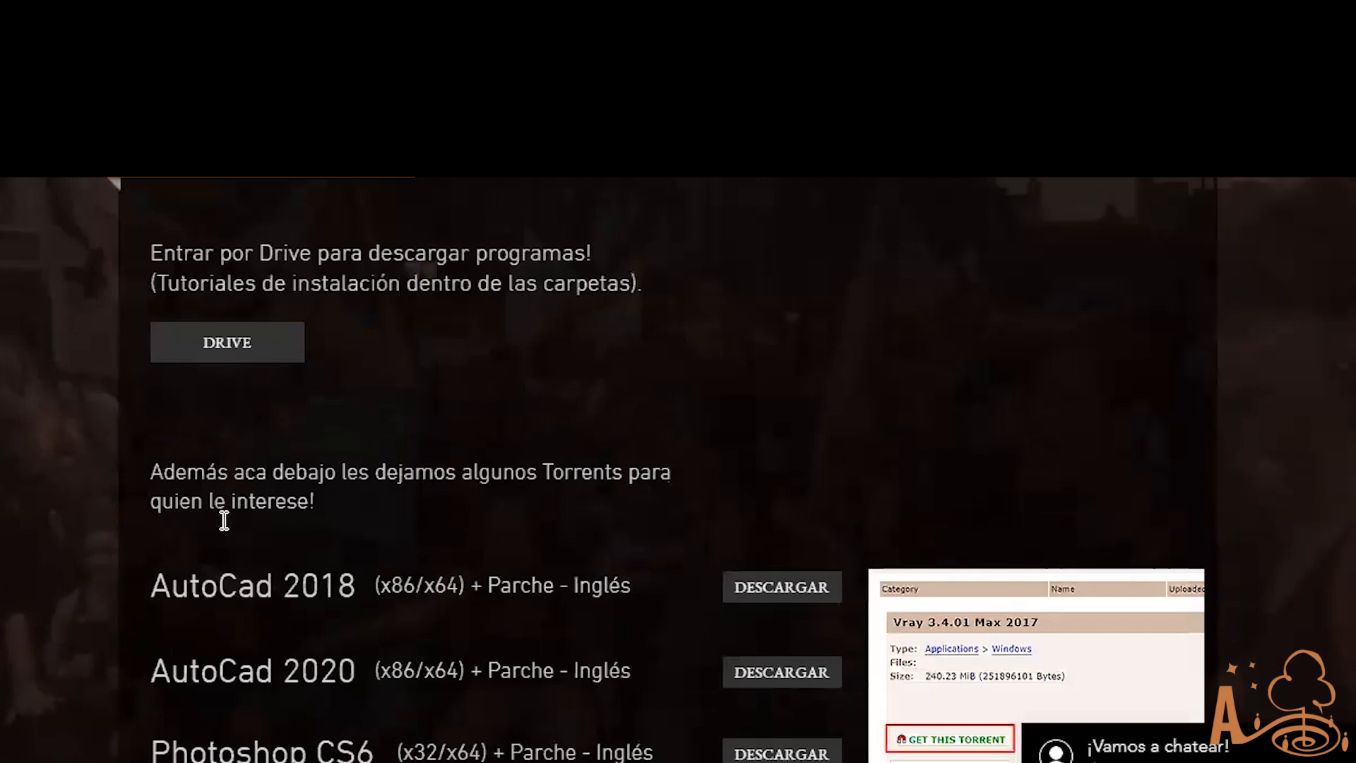
{"action": "scroll", "coordinate": [224, 521], "scroll_direction": "down", "scroll_amount": 10}
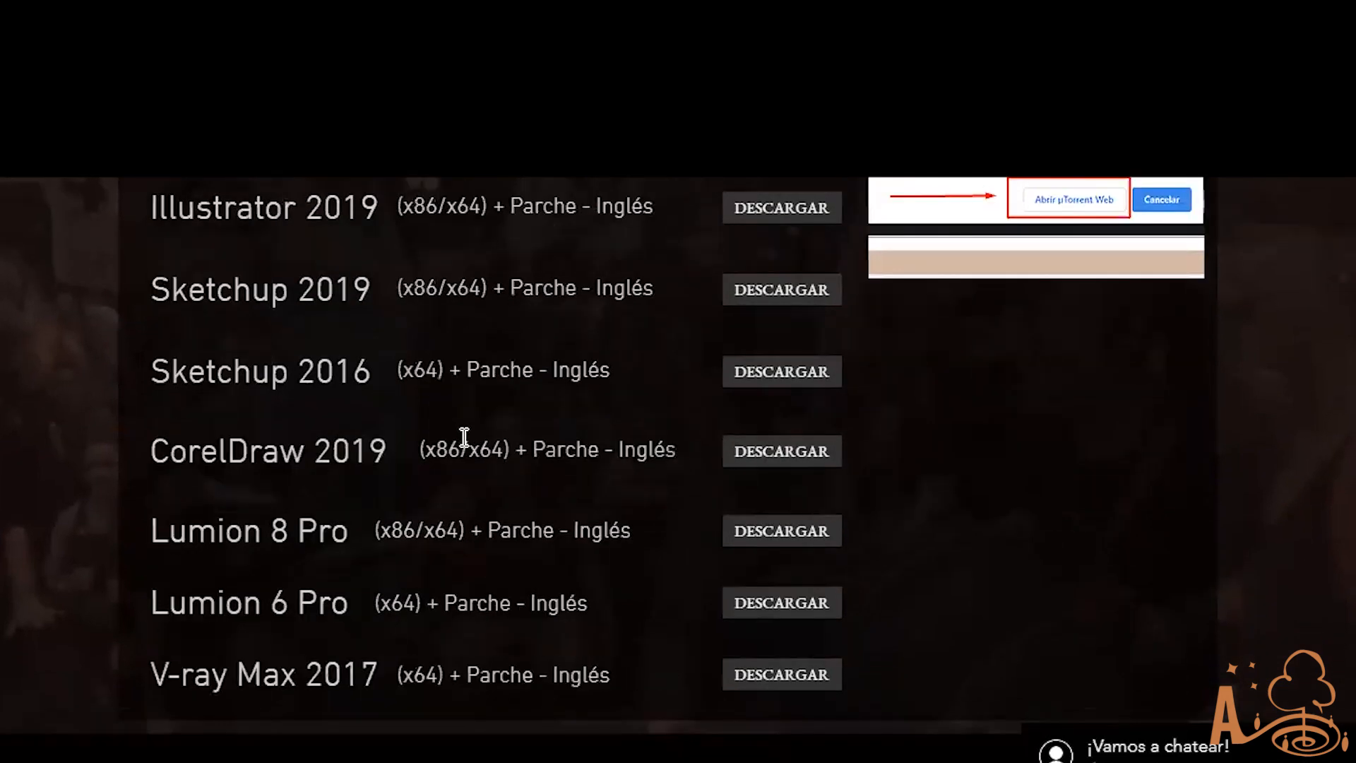
{"action": "scroll", "coordinate": [464, 438], "scroll_direction": "up", "scroll_amount": 12}
{"action": "scroll", "coordinate": [465, 441], "scroll_direction": "down", "scroll_amount": 4}
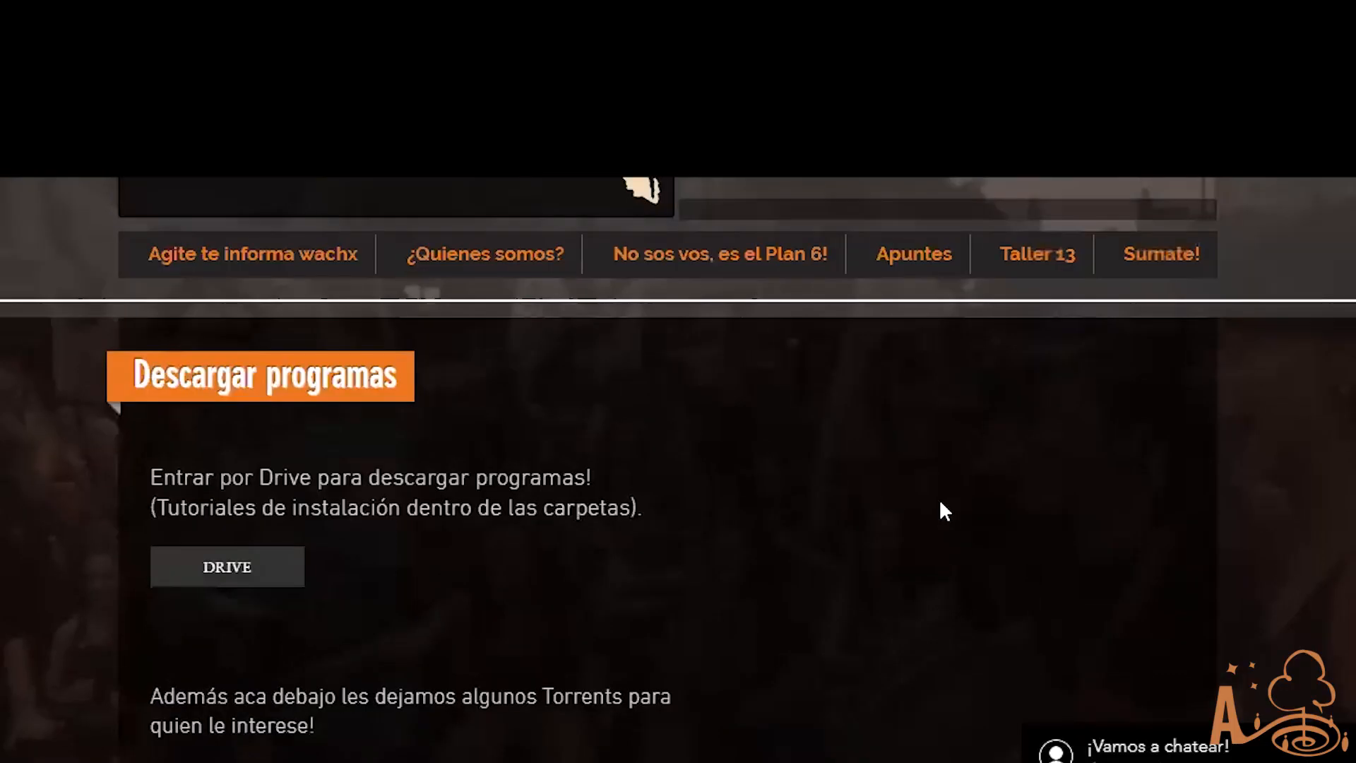
{"action": "scroll", "coordinate": [941, 503], "scroll_direction": "up", "scroll_amount": 2}
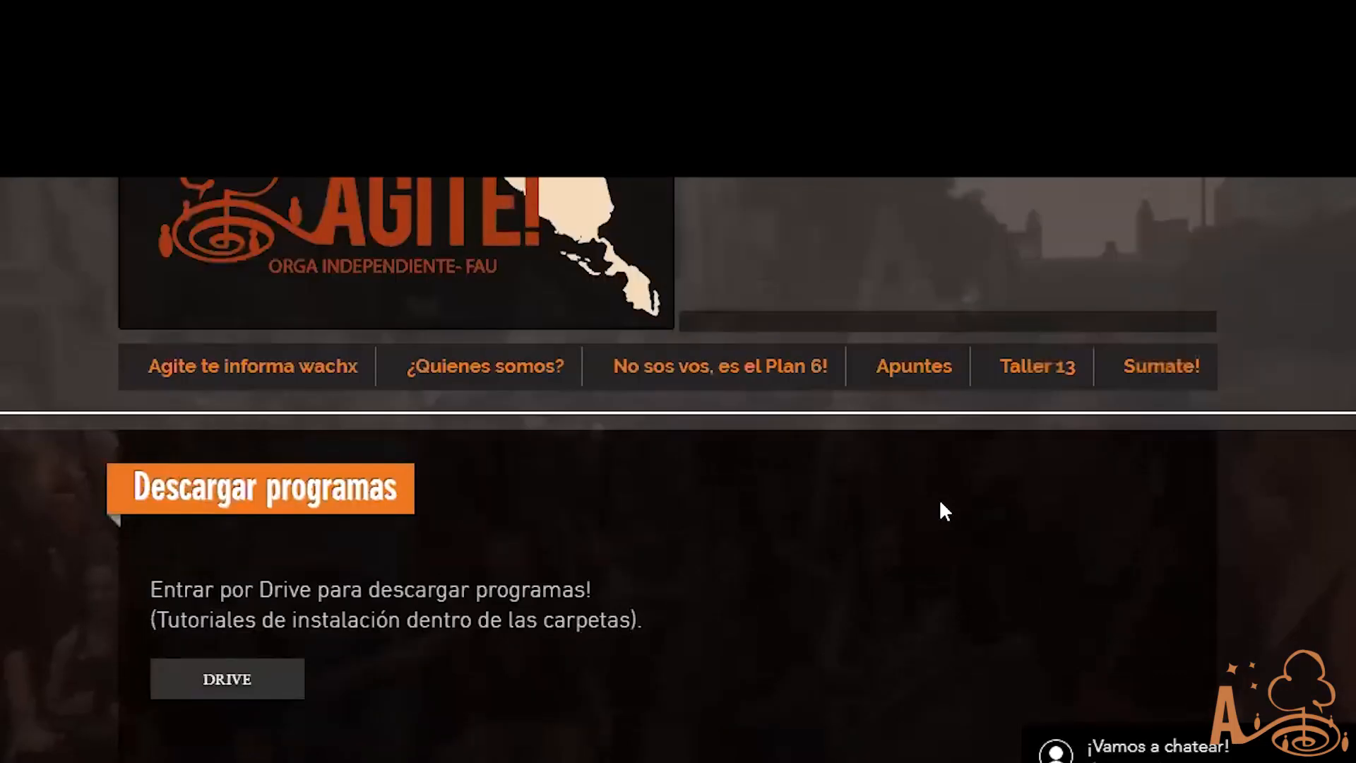
Look through the Tutoriales programas page under Apuntes
{"action": "mouse_move", "coordinate": [903, 381]}
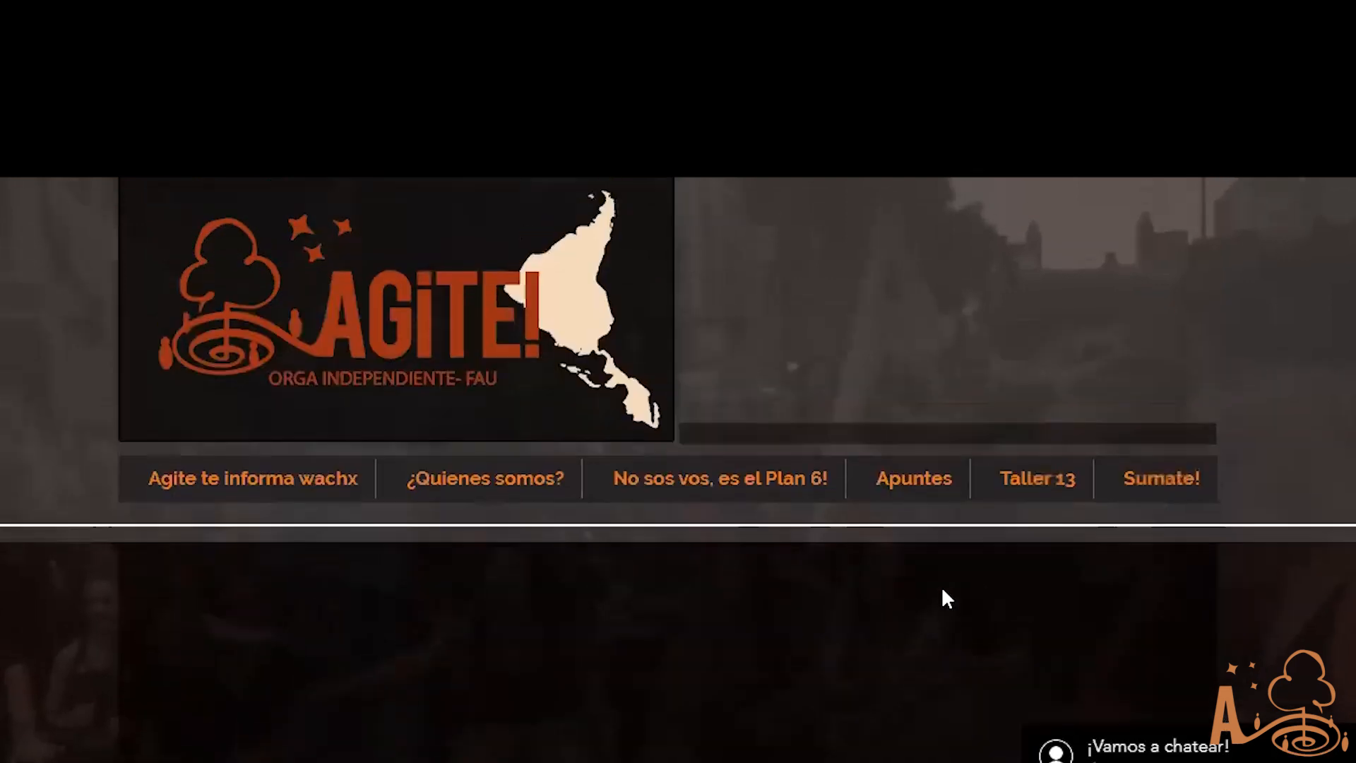
{"action": "scroll", "coordinate": [744, 506], "scroll_direction": "down", "scroll_amount": 5}
{"action": "scroll", "coordinate": [744, 506], "scroll_direction": "up", "scroll_amount": 3}
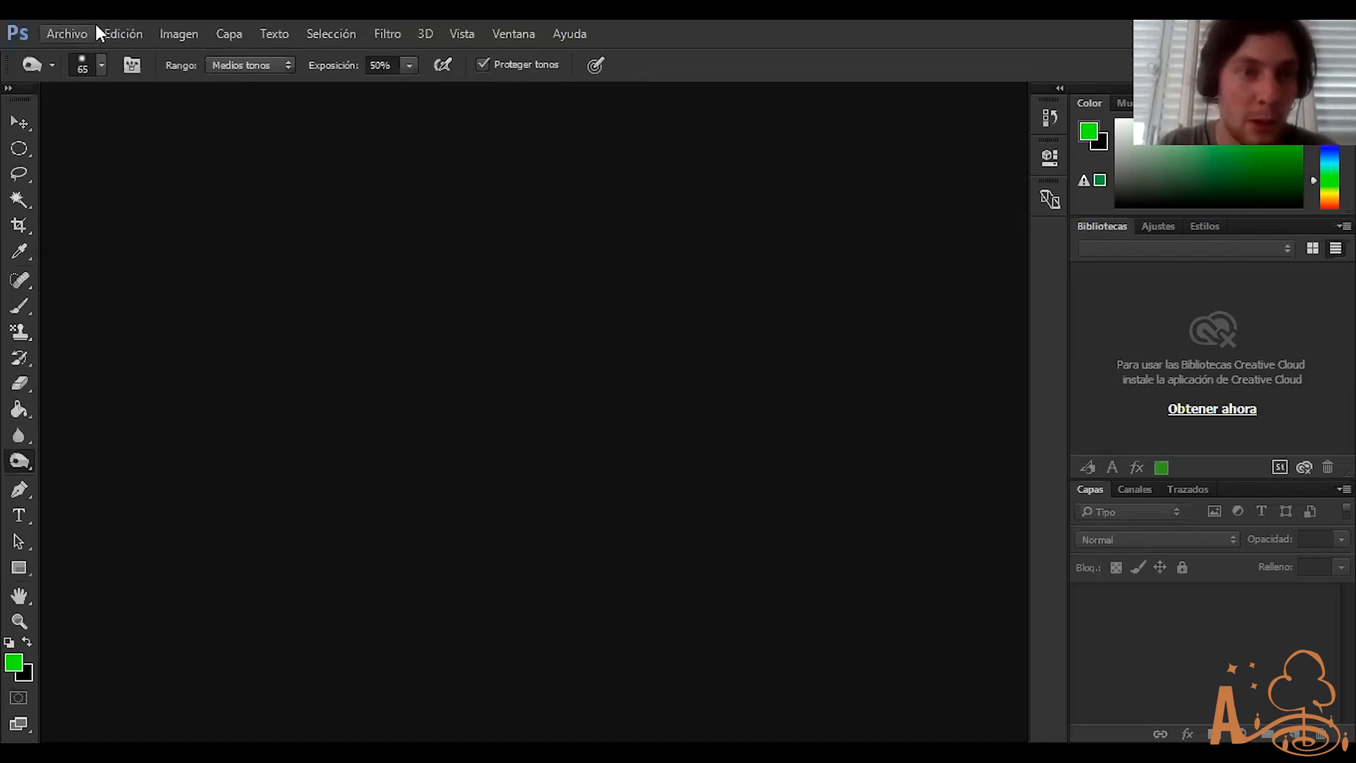
{"action": "left_click", "coordinate": [138, 28]}
{"action": "left_click", "coordinate": [124, 130]}
{"action": "left_click", "coordinate": [174, 30]}
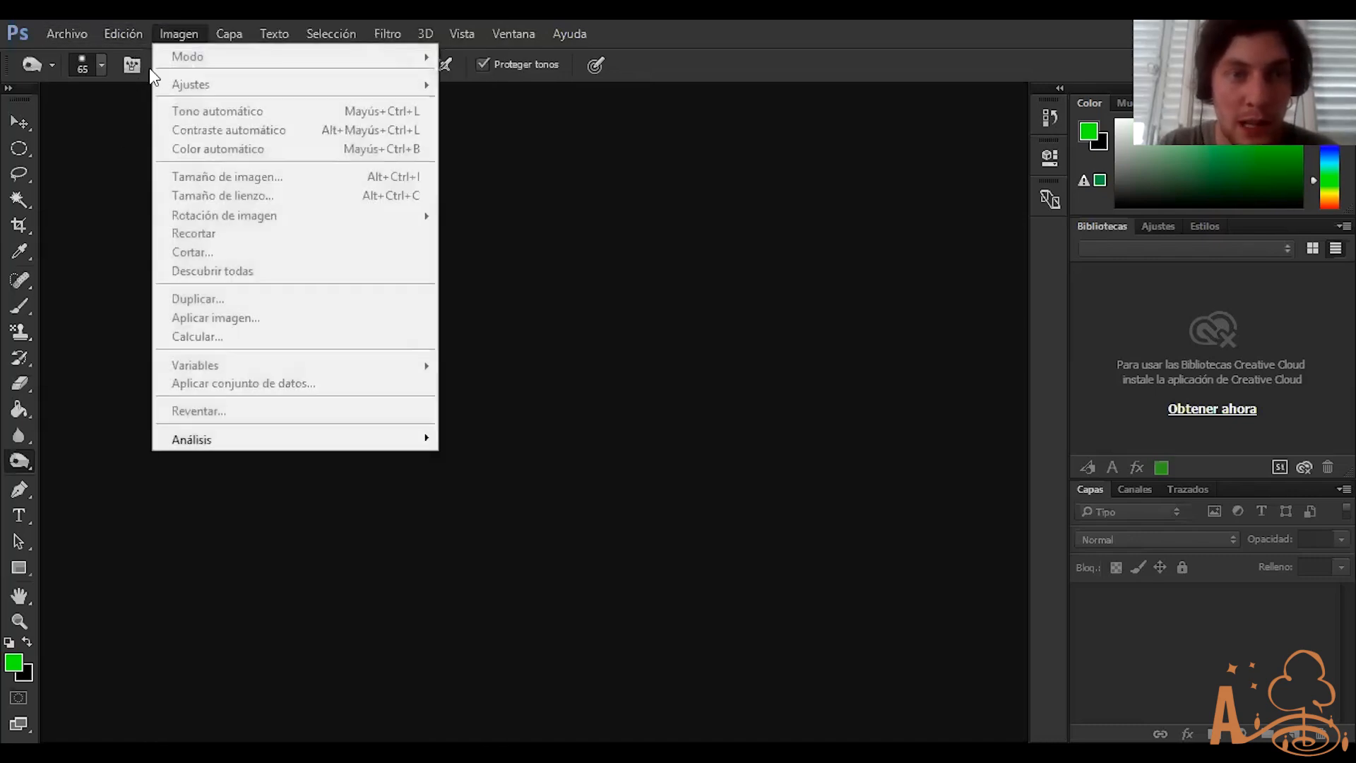
{"action": "left_click", "coordinate": [128, 130]}
{"action": "left_click", "coordinate": [228, 34]}
{"action": "left_click", "coordinate": [216, 113]}
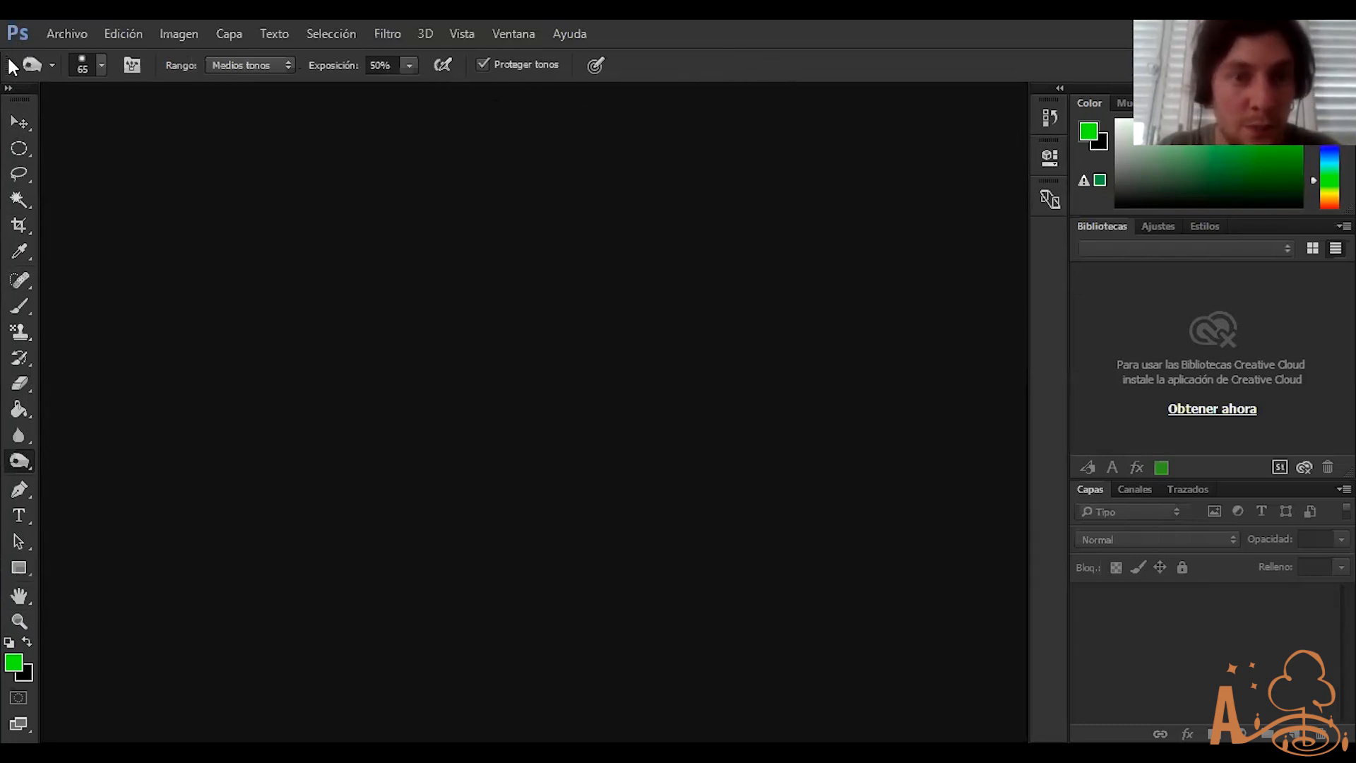
Activate the Elliptical Marquee, Lasso, Magic Wand, Crop, Eyedropper, Spot Healing Brush and Brush tools in turn to view their options
{"action": "left_click", "coordinate": [15, 150]}
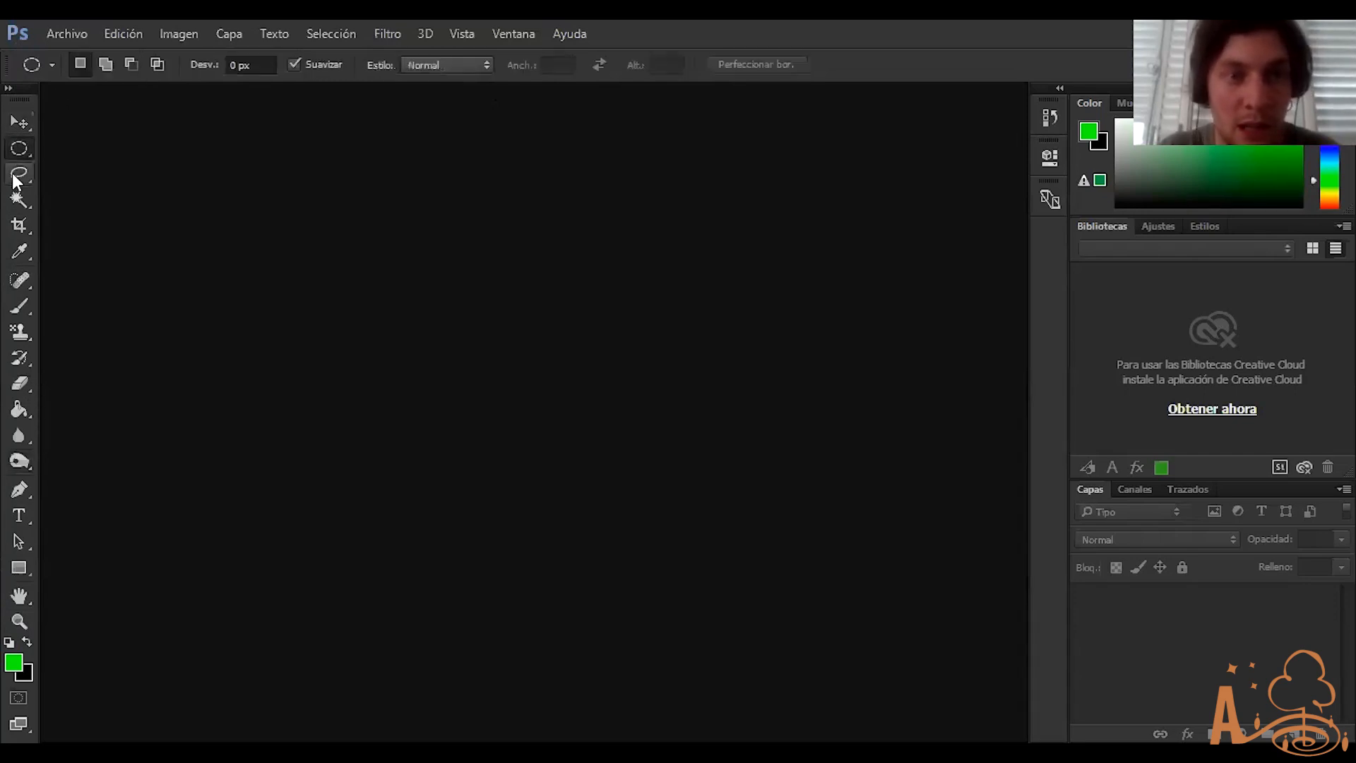
{"action": "left_click", "coordinate": [15, 176]}
{"action": "left_click", "coordinate": [19, 200]}
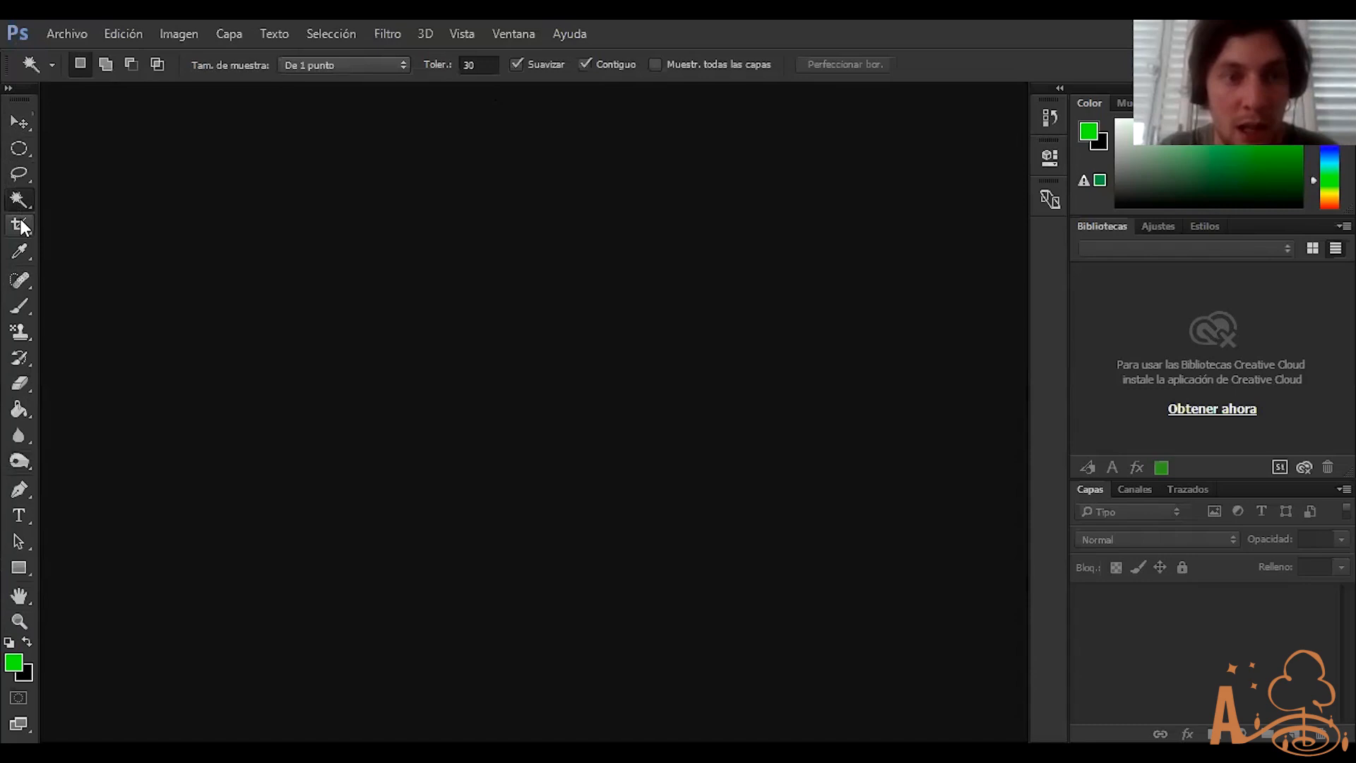
{"action": "left_click", "coordinate": [20, 225]}
{"action": "left_click", "coordinate": [24, 253]}
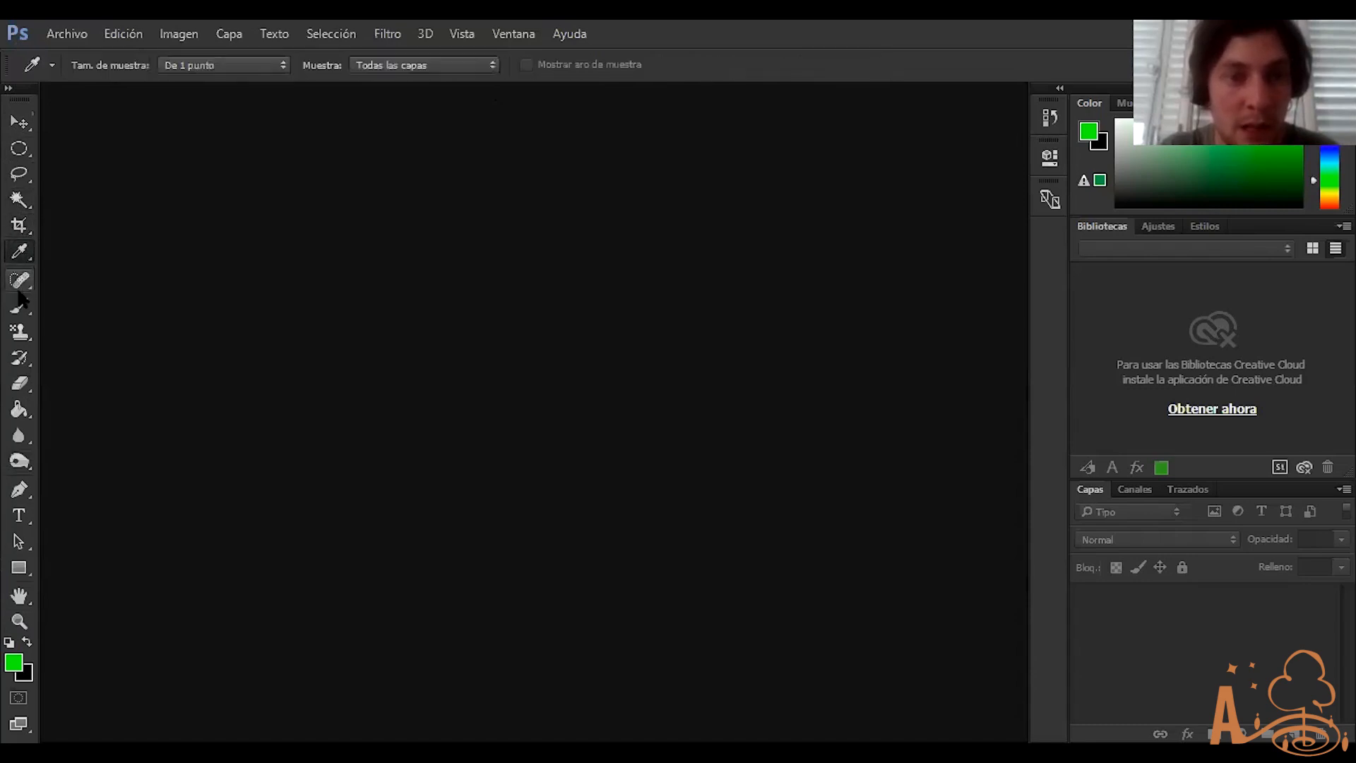
{"action": "left_click", "coordinate": [19, 290]}
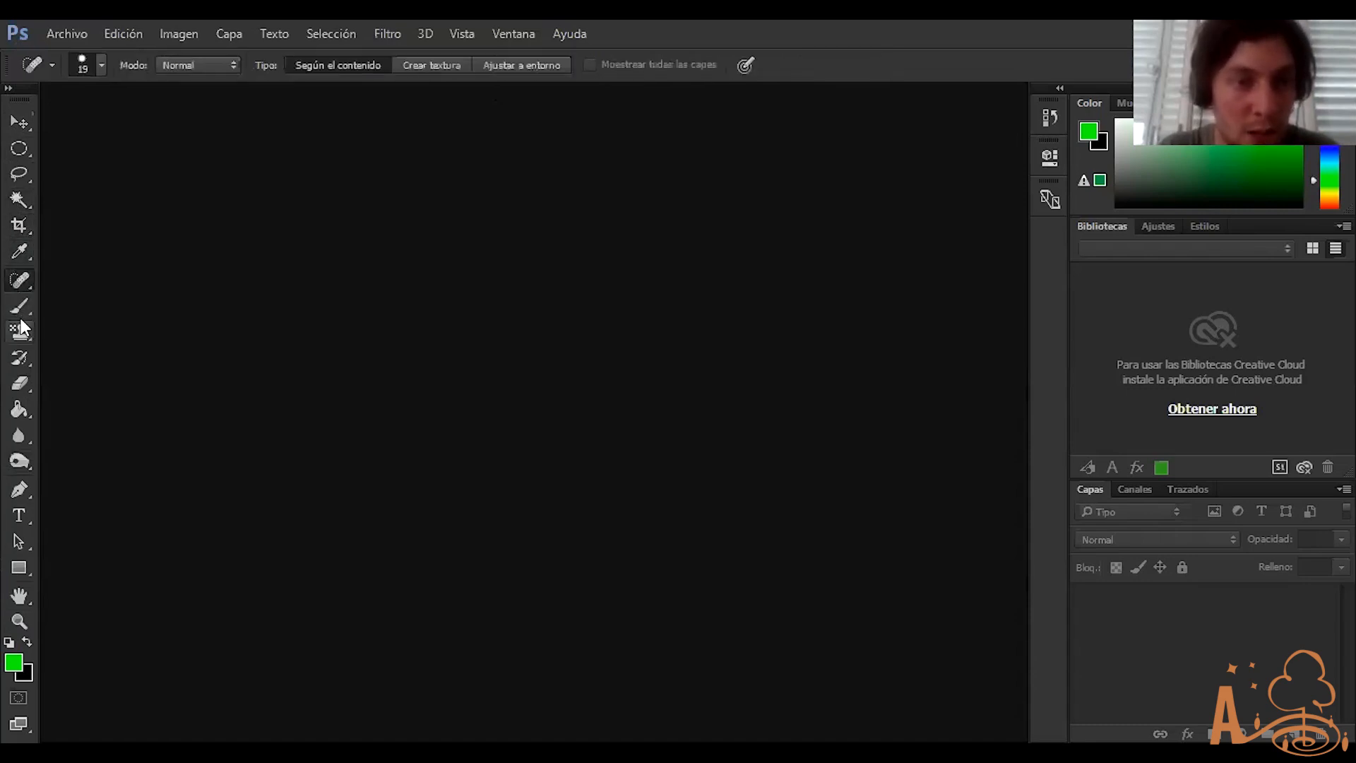
{"action": "left_click", "coordinate": [19, 309]}
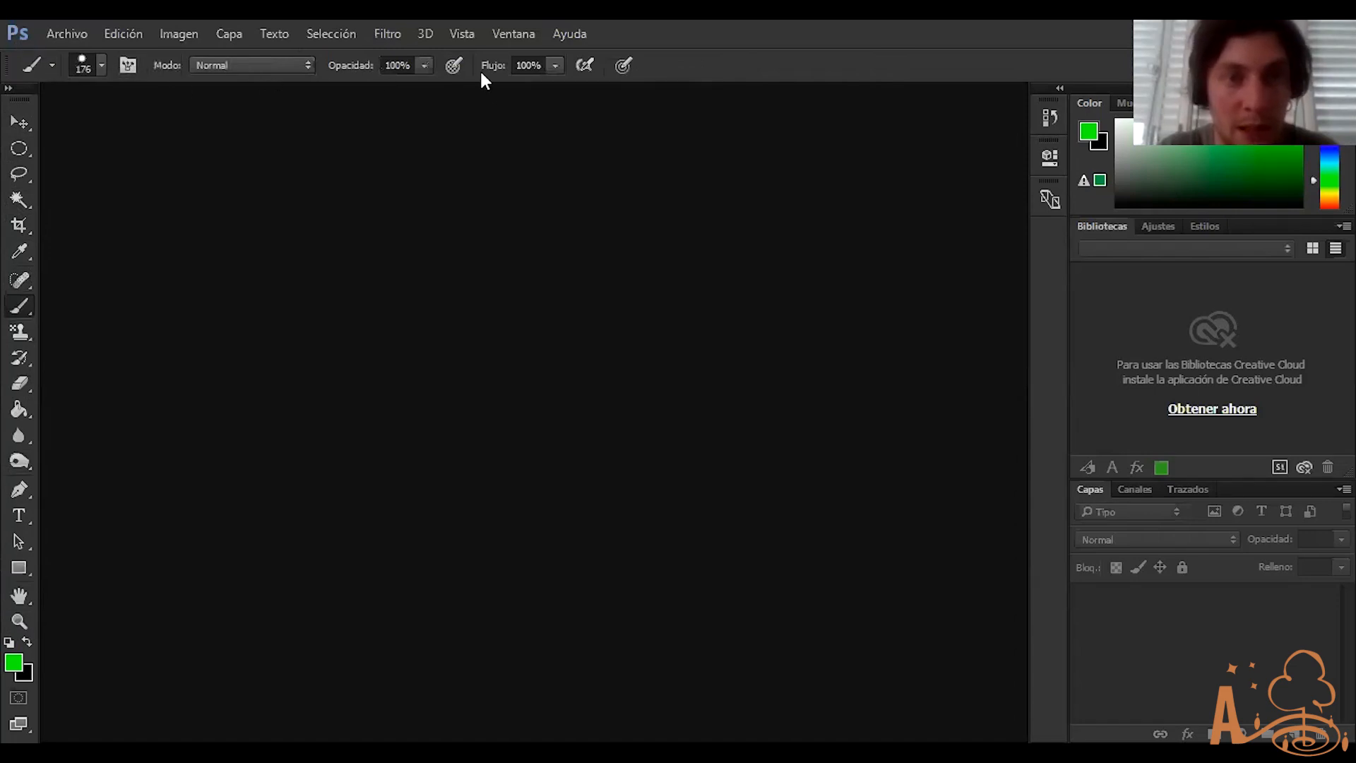
Activate the Pattern Stamp, History Brush, Eraser, Paint Bucket, Blur and Burn tools in turn to view their options
{"action": "left_click", "coordinate": [19, 332]}
{"action": "left_click", "coordinate": [20, 366]}
{"action": "left_click", "coordinate": [19, 385]}
{"action": "left_click", "coordinate": [21, 411]}
{"action": "left_click", "coordinate": [22, 437]}
{"action": "left_click", "coordinate": [20, 461]}
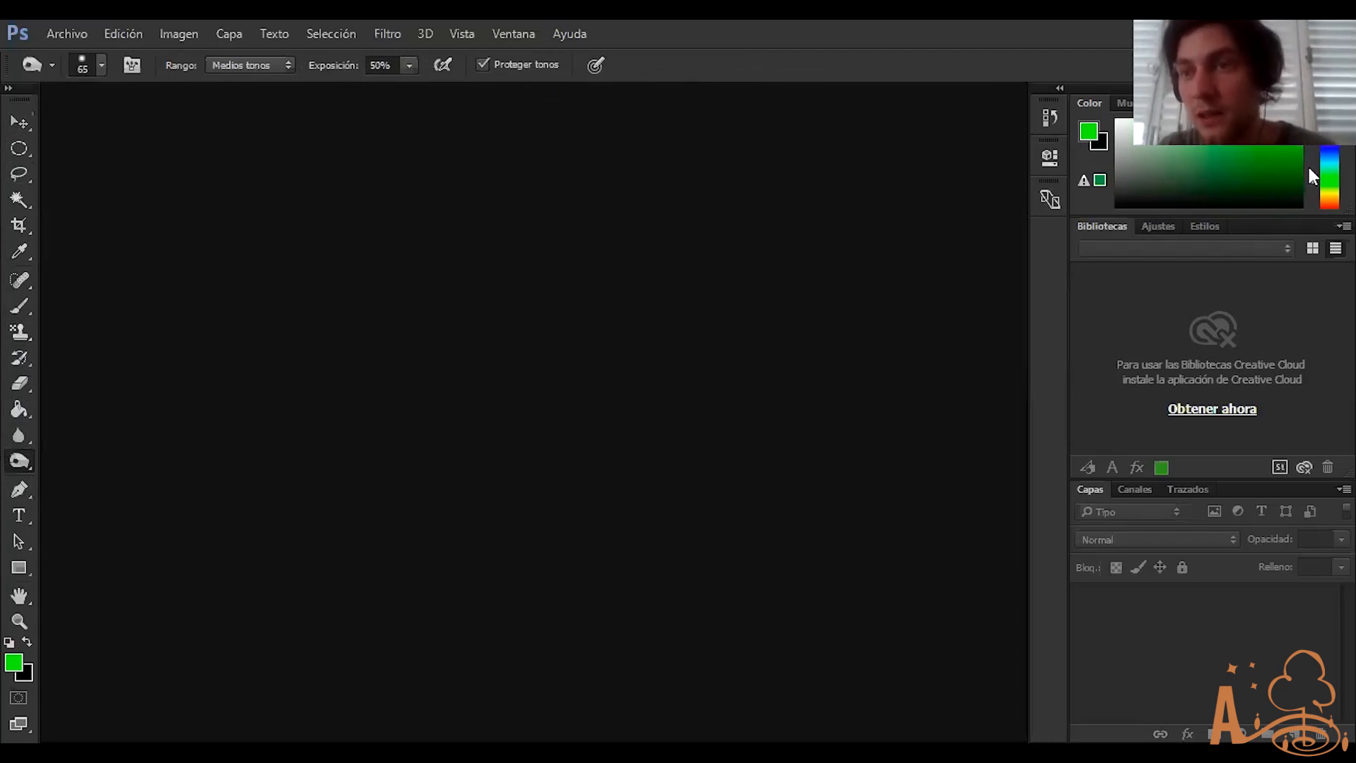
Set the foreground colour to dark blue with the hue slider and look at the available colour swatches
{"action": "left_click_drag", "start_coordinate": [1330, 180], "coordinate": [1329, 149]}
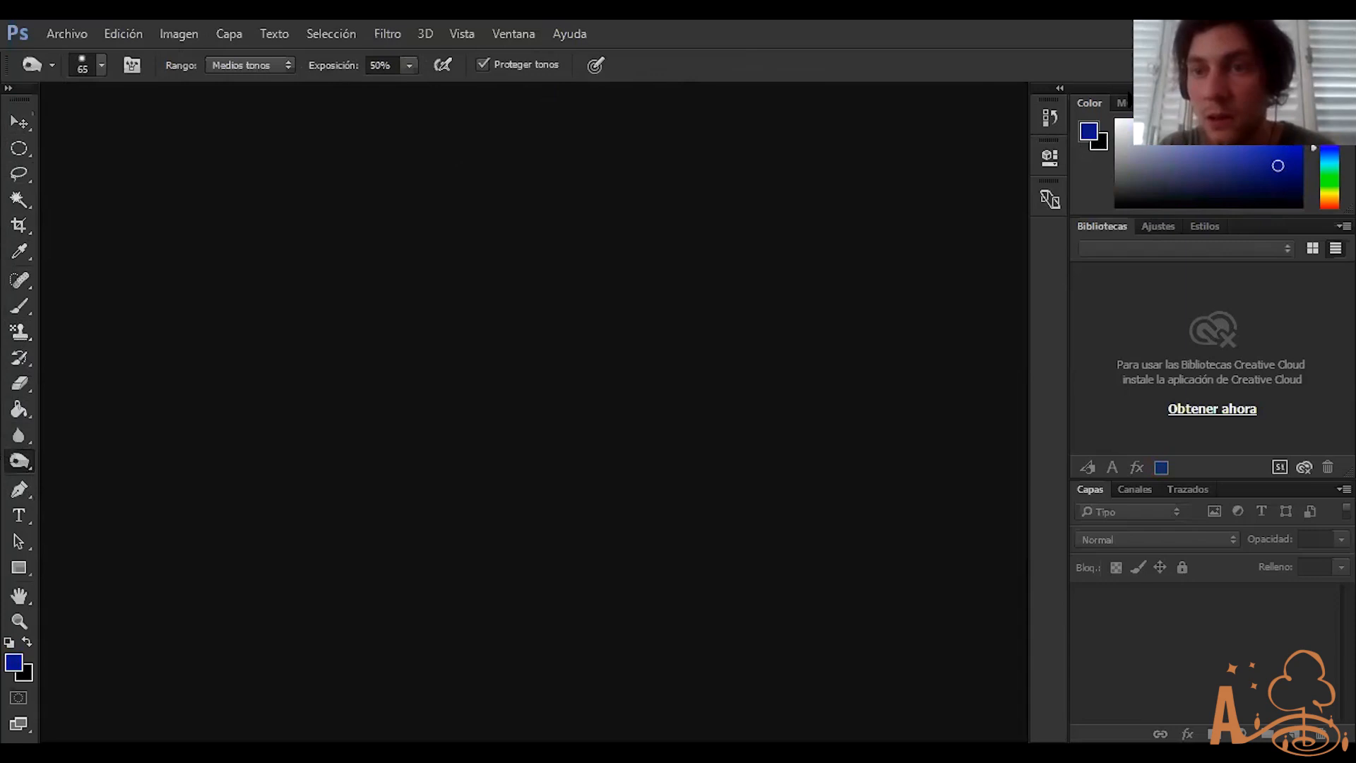
{"action": "left_click", "coordinate": [1124, 102]}
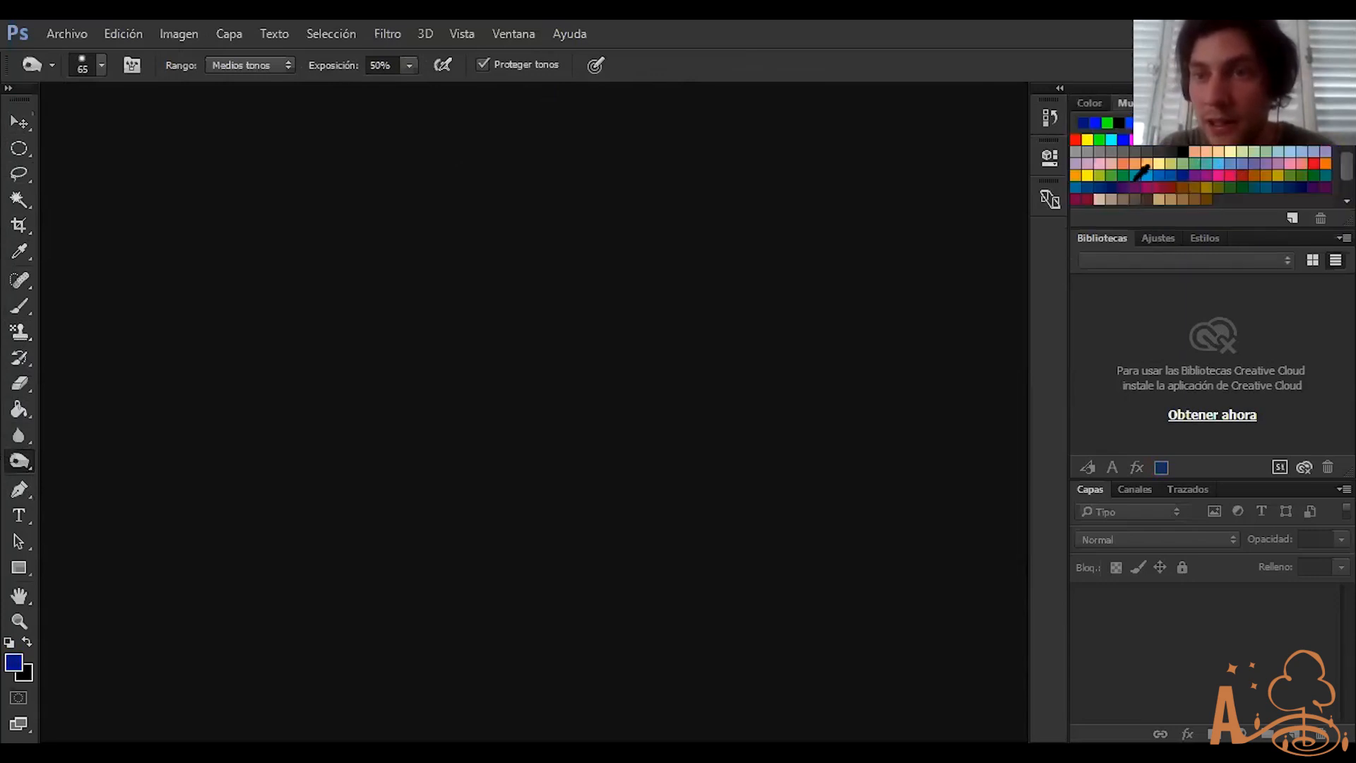
{"action": "left_click", "coordinate": [1091, 106]}
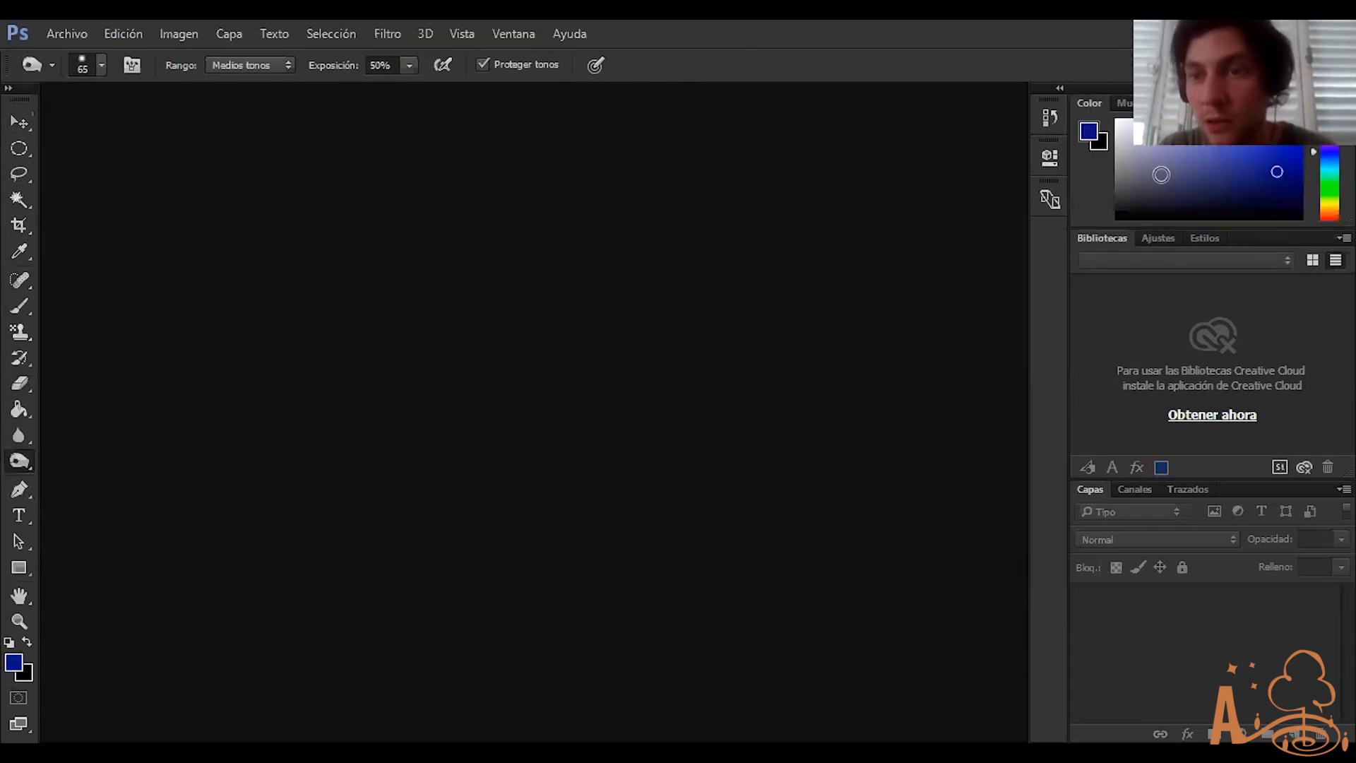
Look over the available adjustments, libraries and layer styles, ending on the libraries
{"action": "left_click", "coordinate": [1151, 239]}
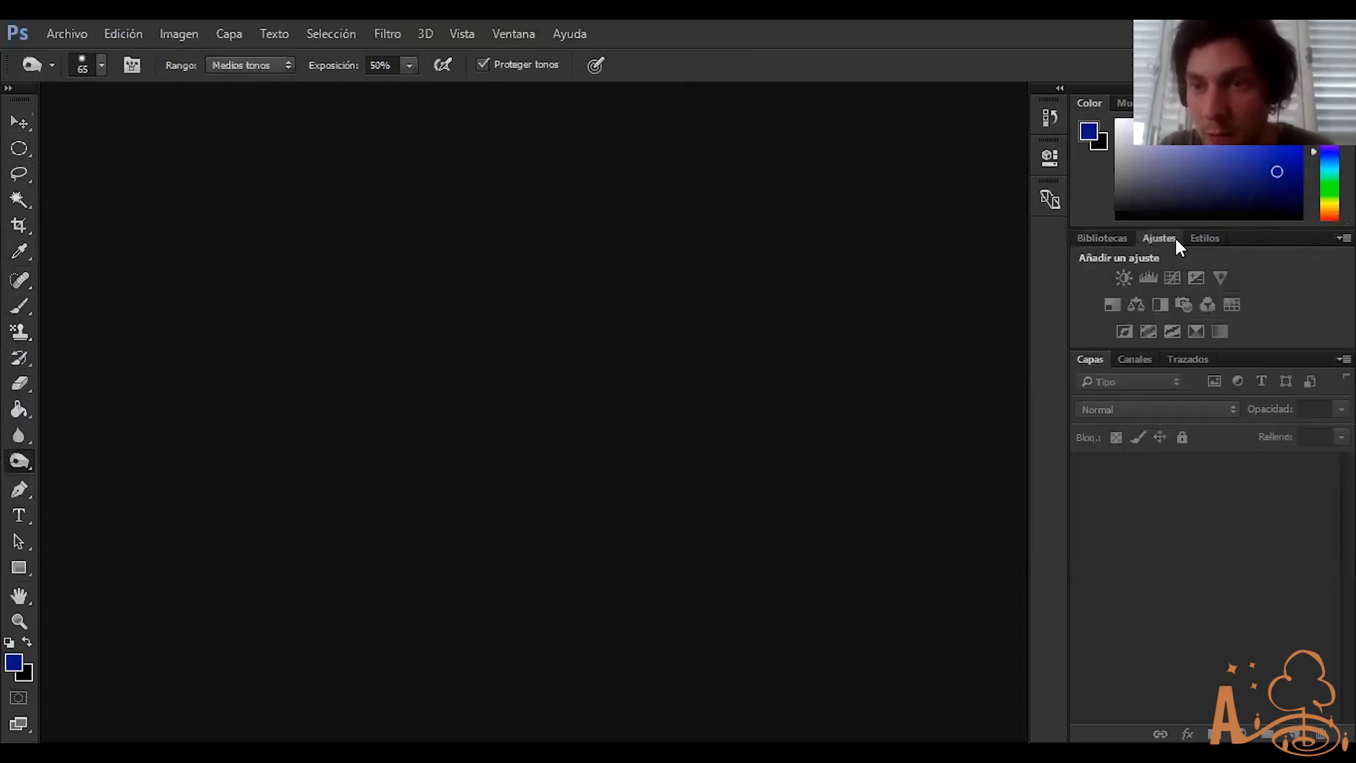
{"action": "left_click", "coordinate": [1116, 239]}
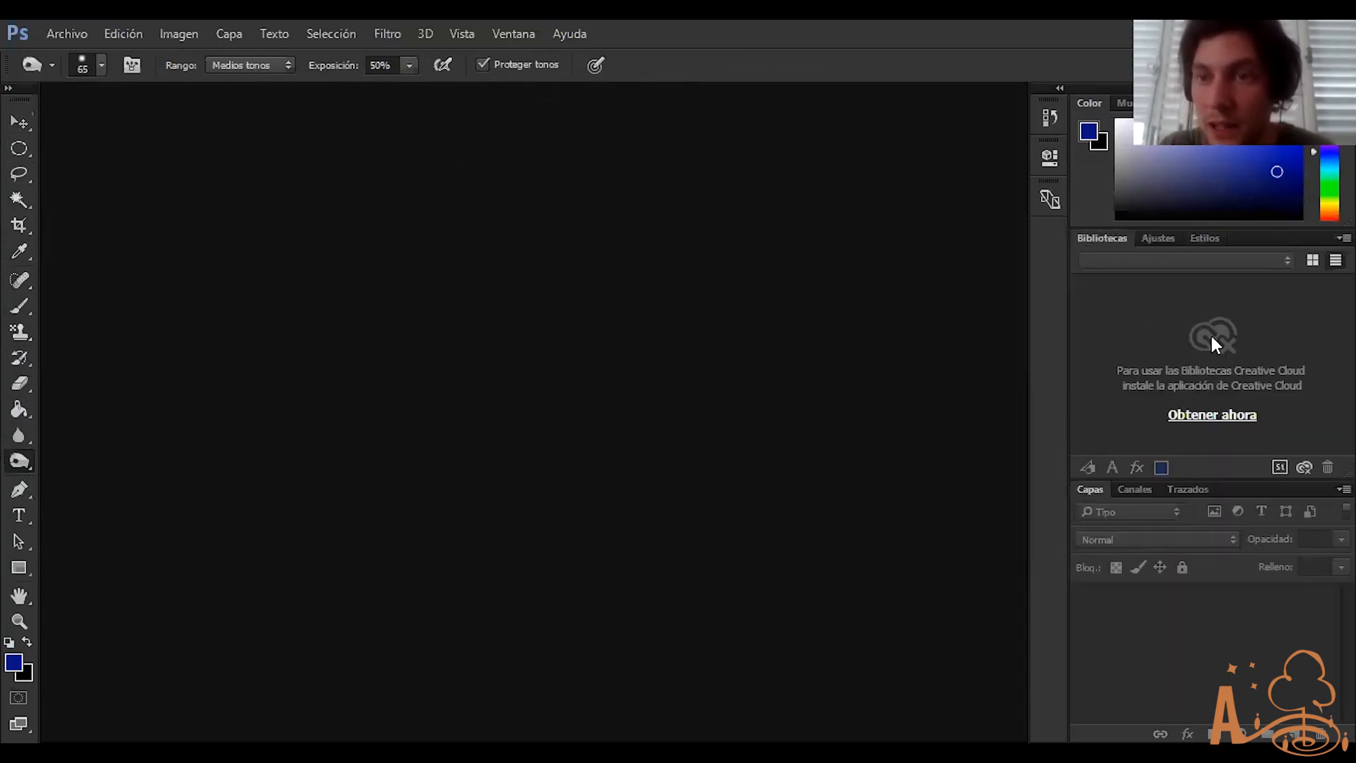
{"action": "left_click", "coordinate": [1161, 238]}
{"action": "left_click", "coordinate": [1211, 239]}
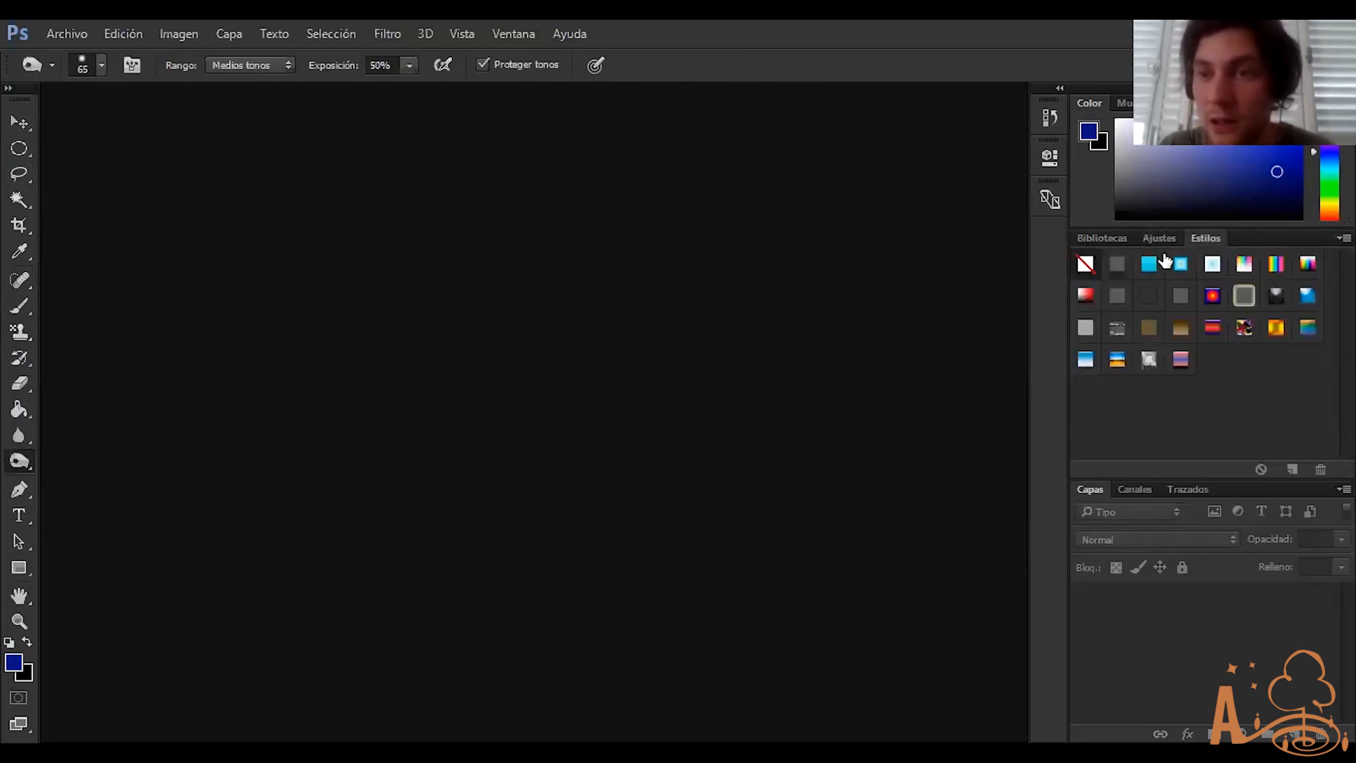
{"action": "left_click", "coordinate": [1166, 237]}
{"action": "left_click", "coordinate": [1102, 238]}
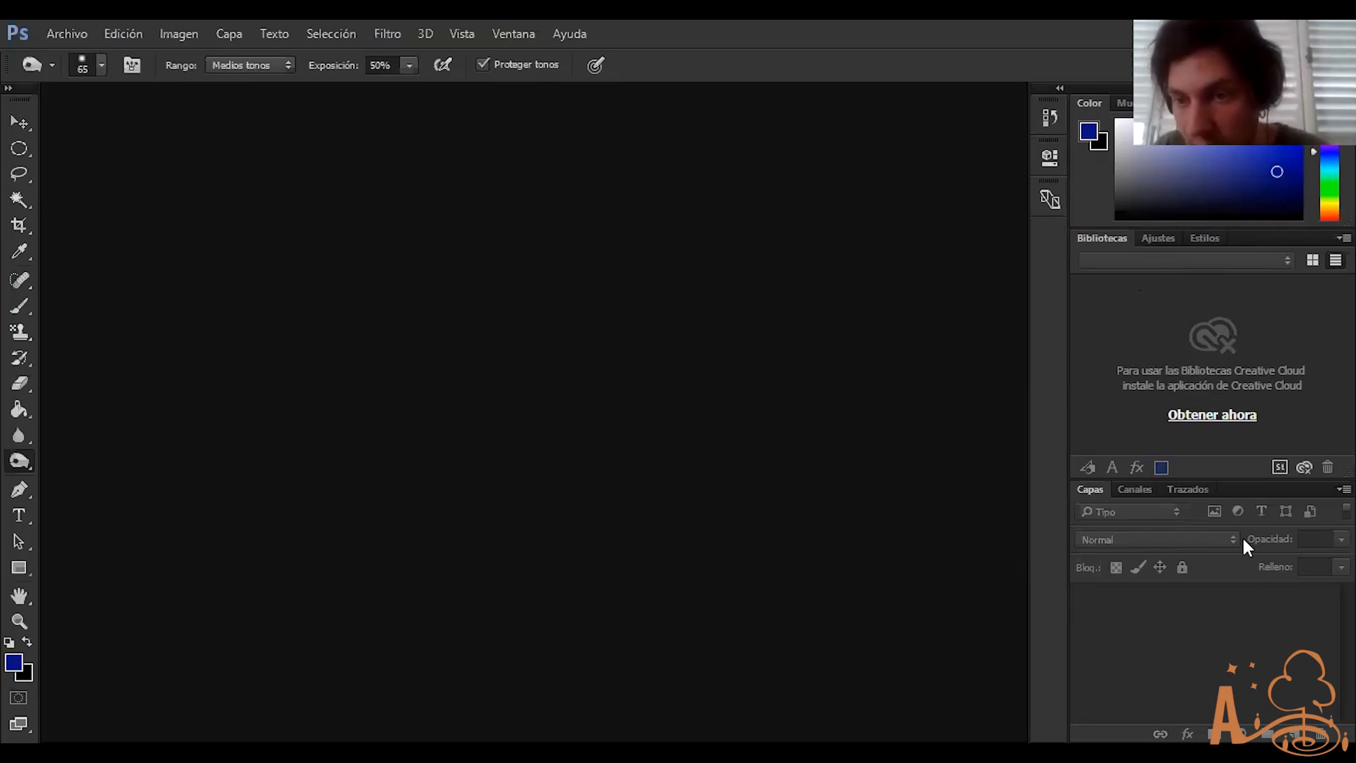
Make the layers area taller and toggle the panel columns, leaving History and Properties expanded
{"action": "left_click_drag", "start_coordinate": [1220, 476], "coordinate": [1208, 297]}
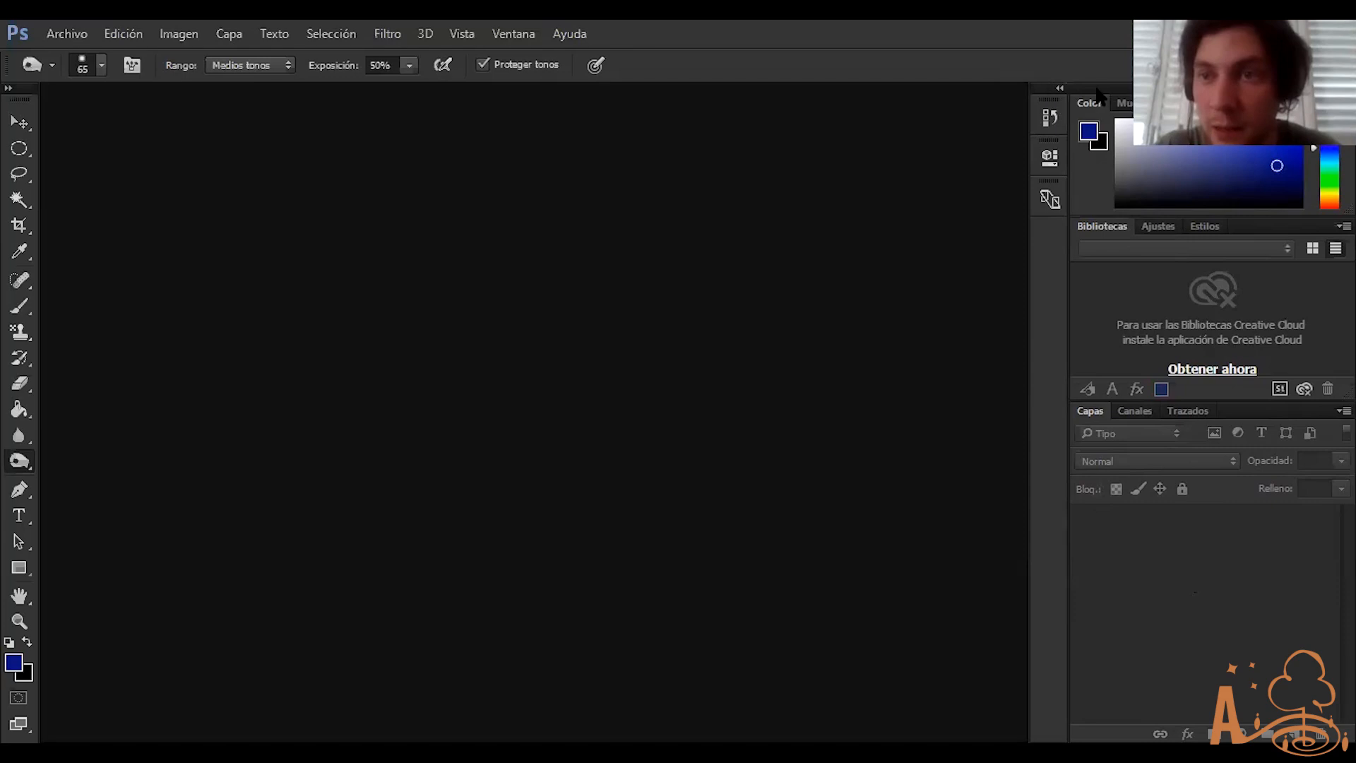
{"action": "left_click", "coordinate": [1059, 91]}
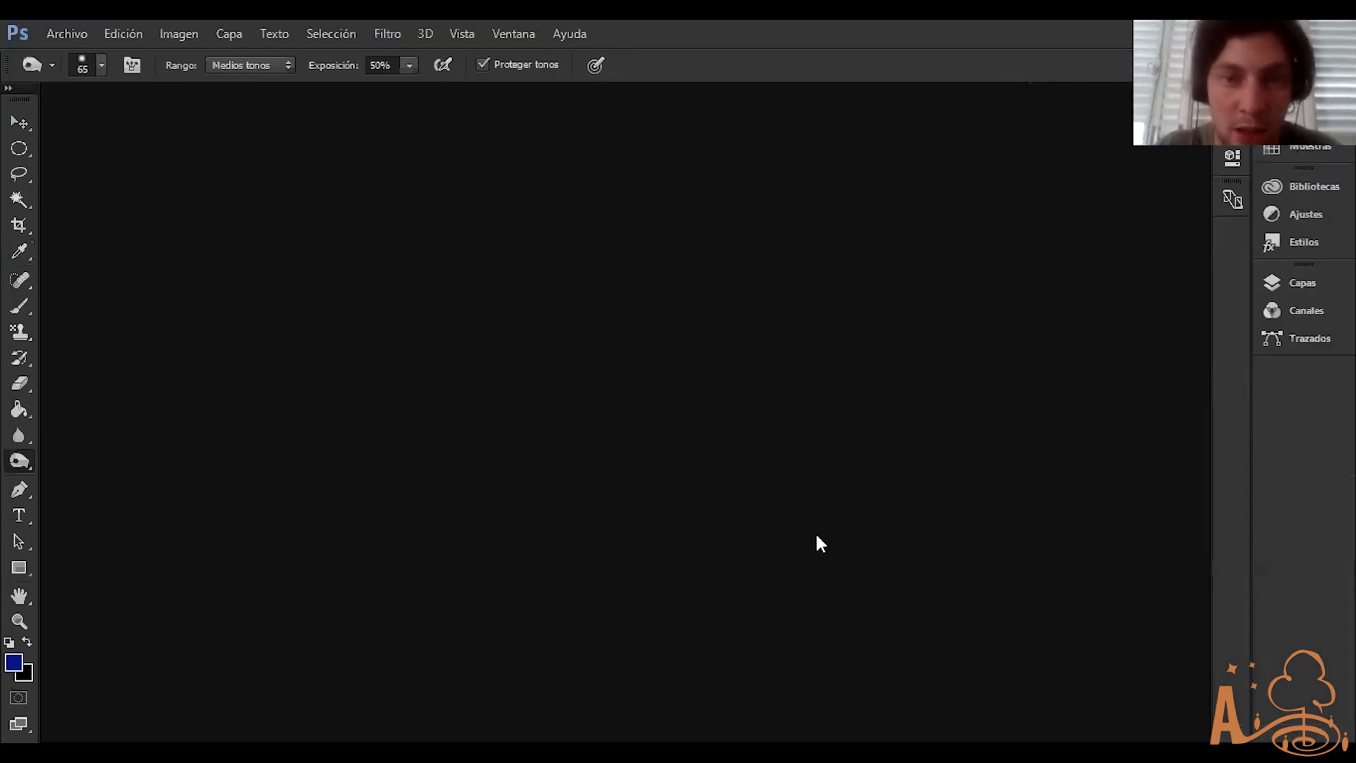
{"action": "left_click", "coordinate": [1346, 87]}
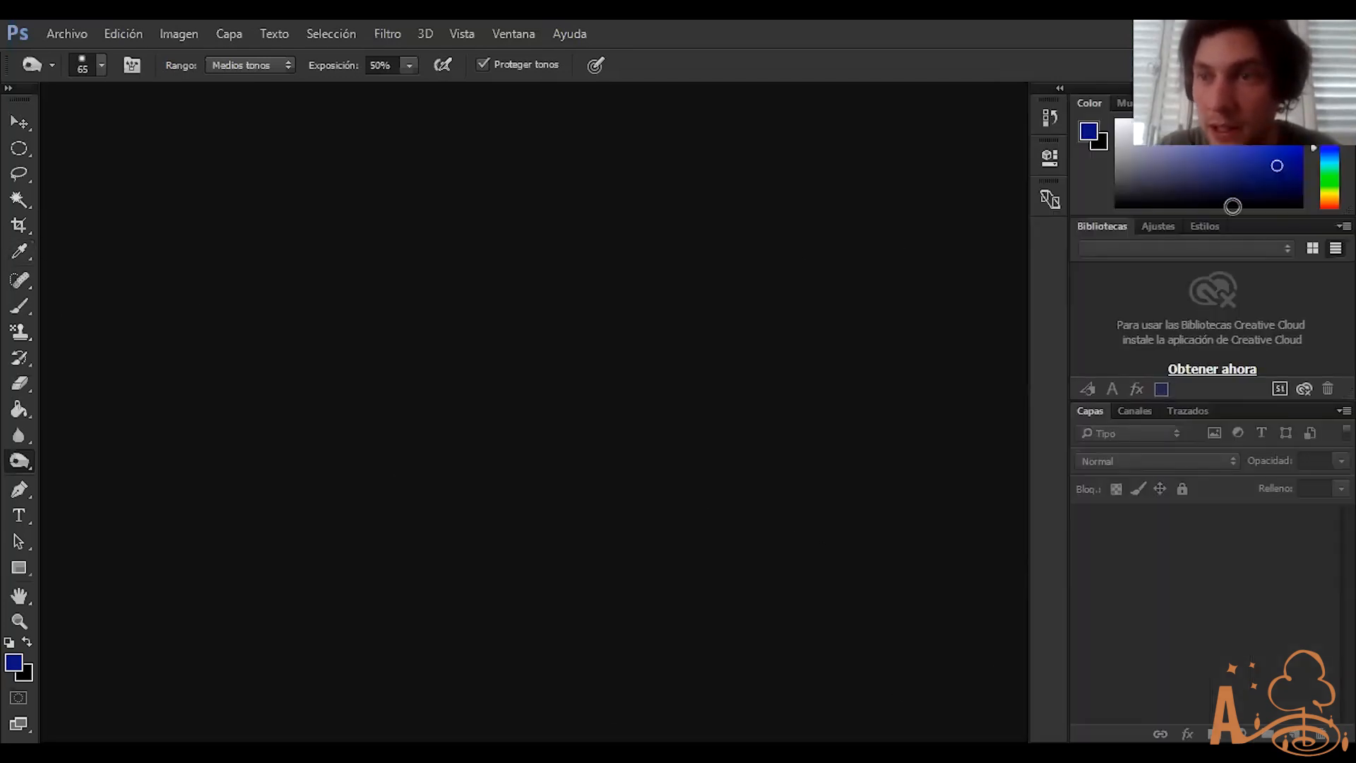
{"action": "left_click", "coordinate": [1055, 90]}
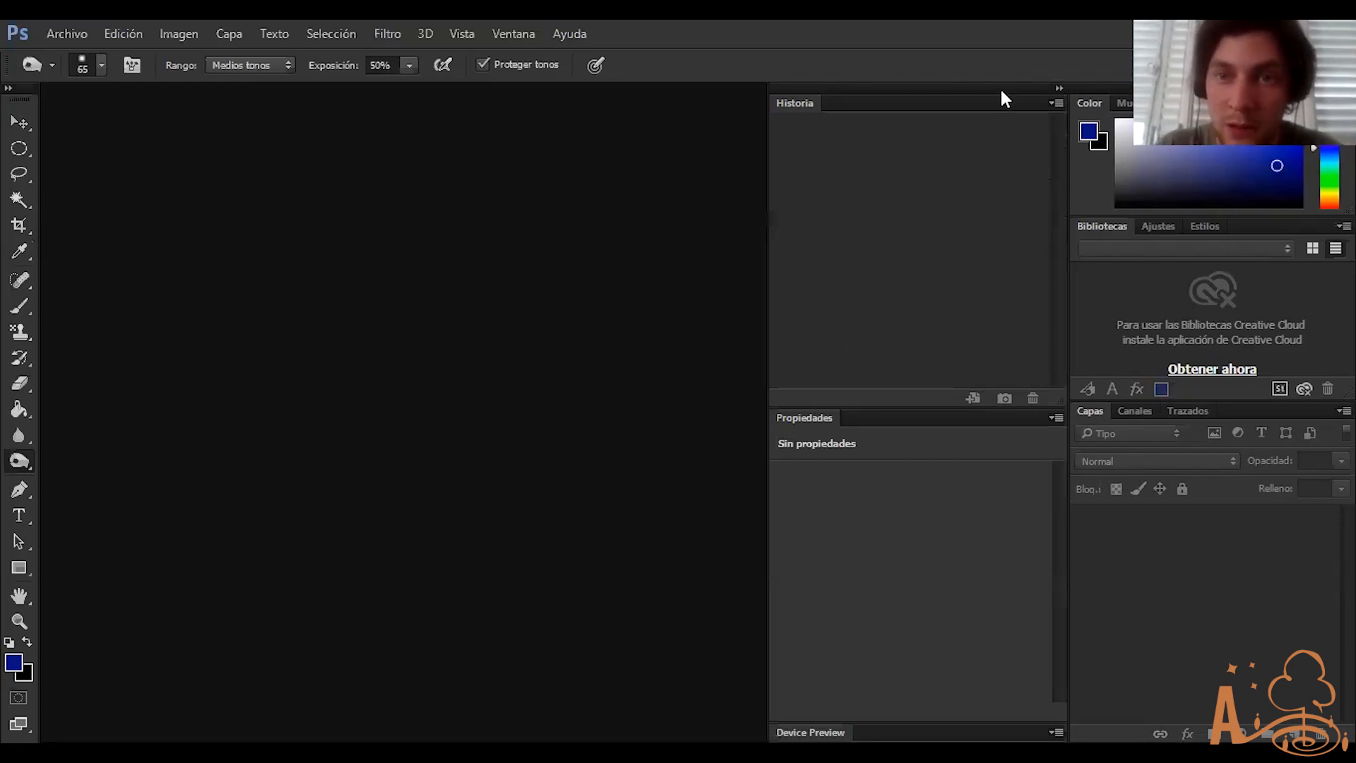
Collapse the History and Properties column to icons, and open the History panel briefly to make it taller
{"action": "left_click", "coordinate": [1060, 89]}
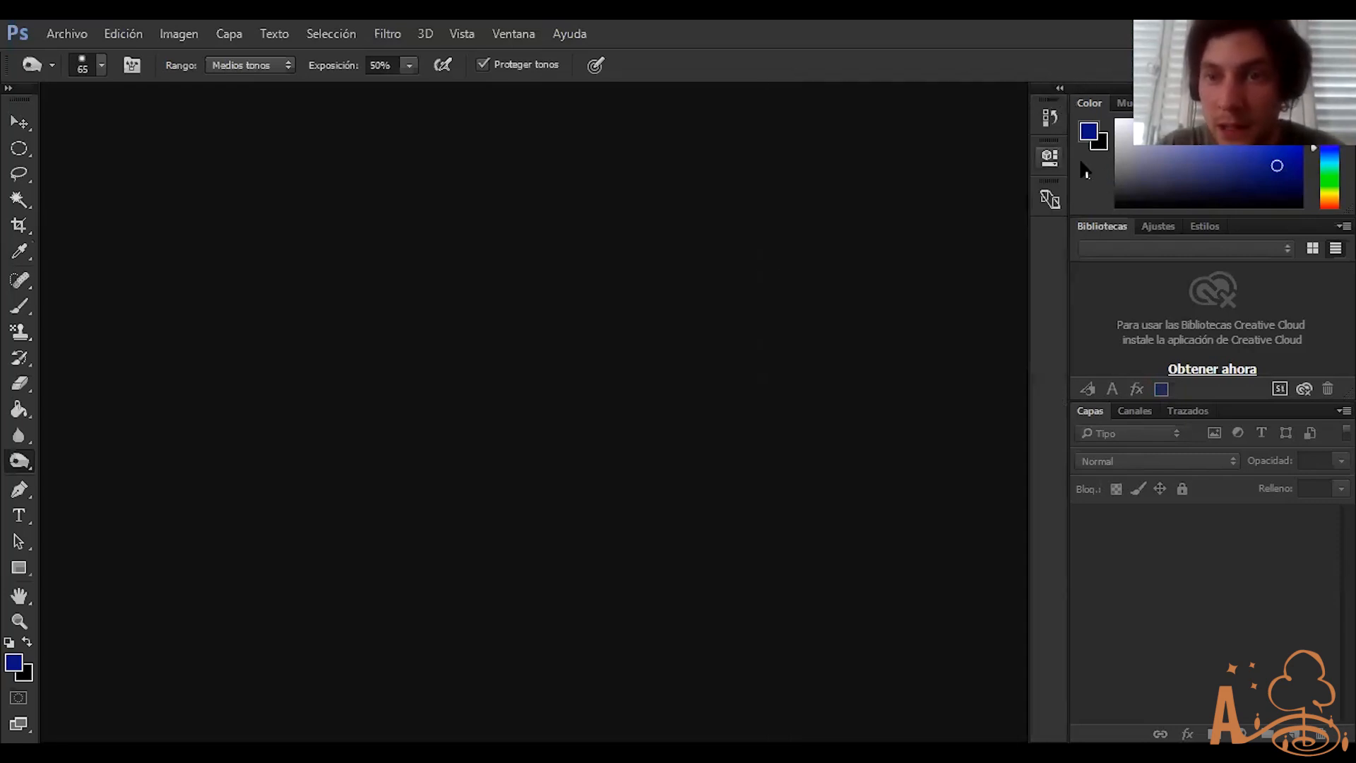
{"action": "left_click", "coordinate": [1048, 119]}
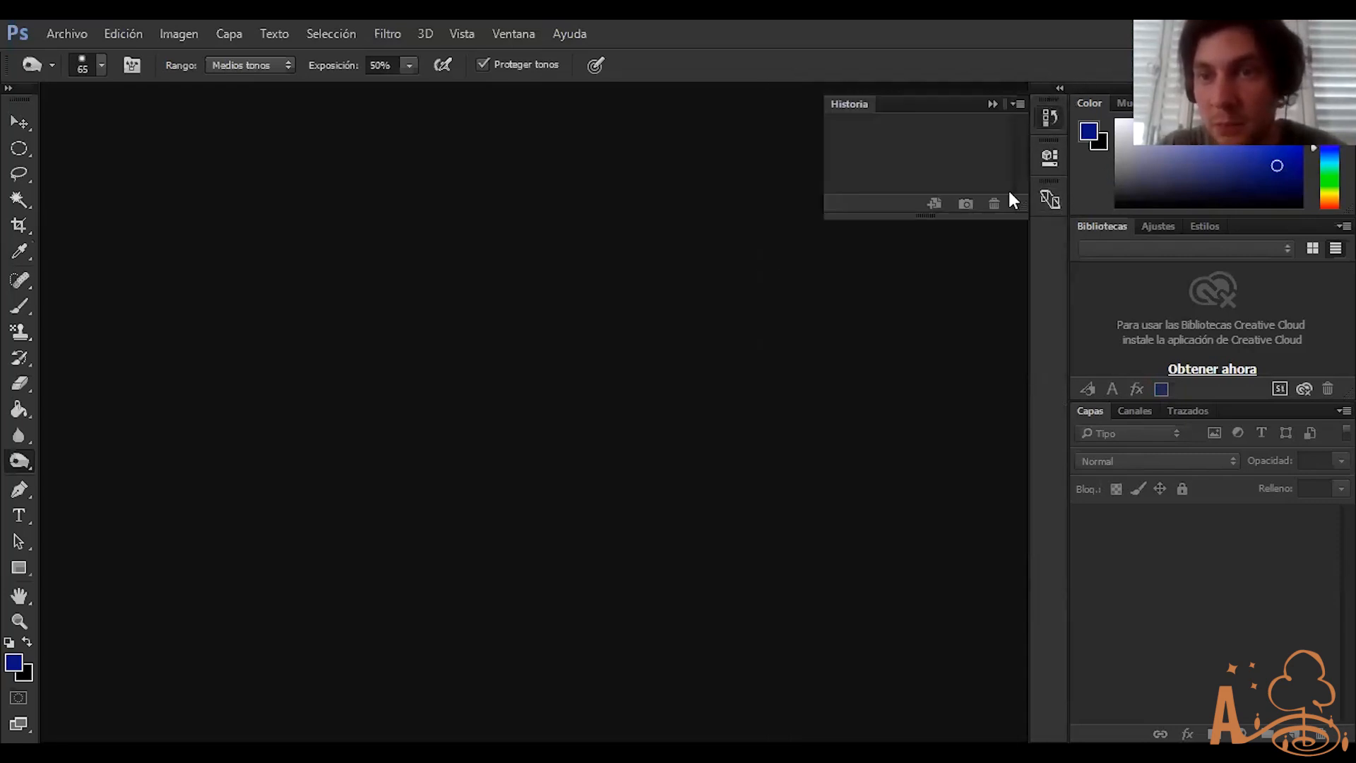
{"action": "left_click_drag", "start_coordinate": [983, 222], "coordinate": [981, 283]}
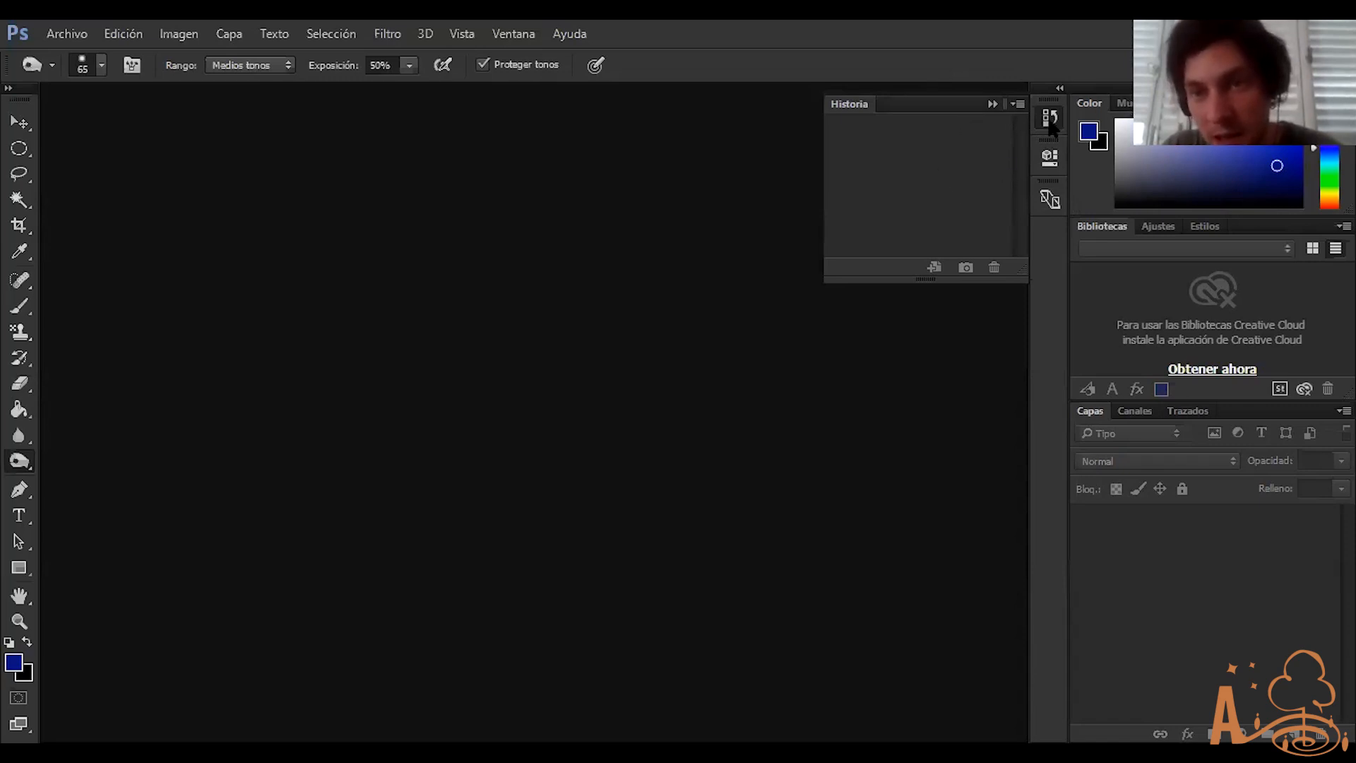
{"action": "left_click", "coordinate": [992, 105]}
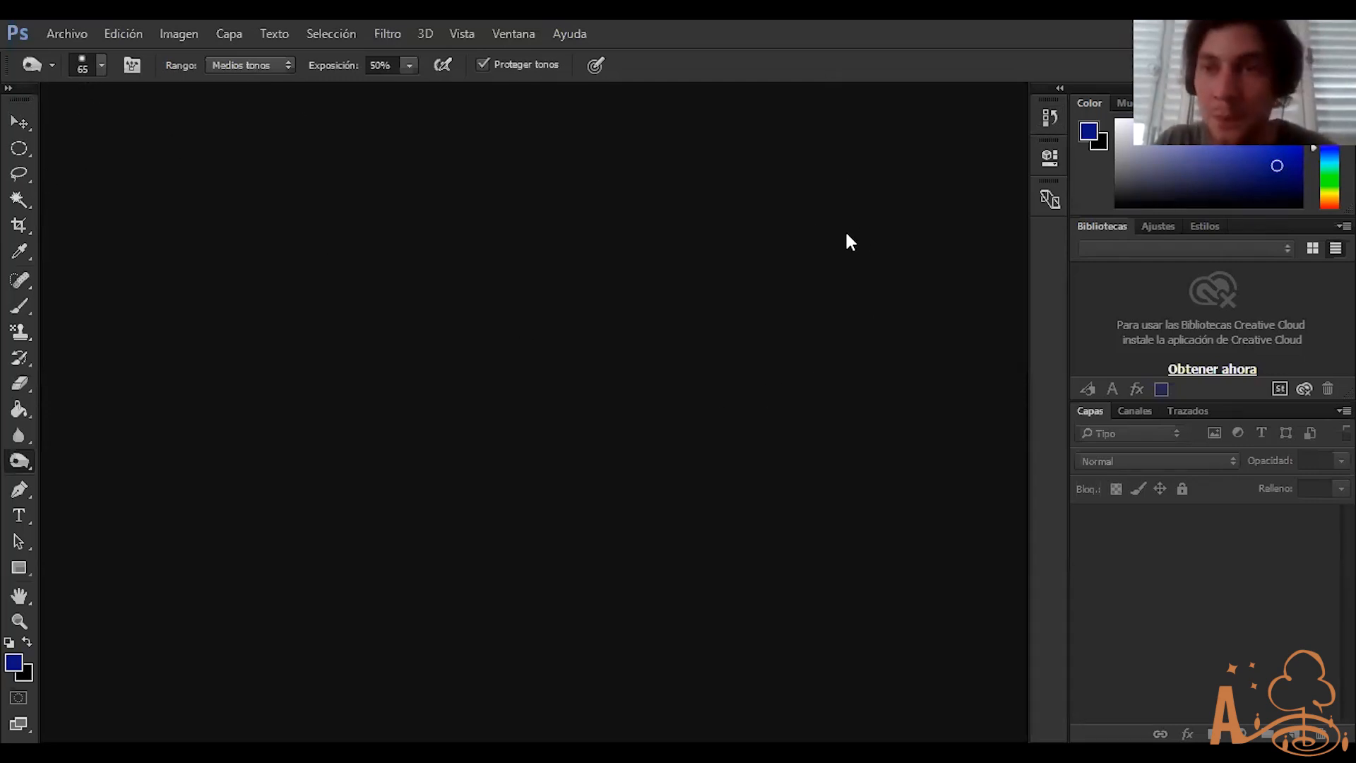
Try docking the colour panels as icons and detaching the panel column, and restore the Aspectos esenciales workspace
{"action": "left_click", "coordinate": [1266, 65]}
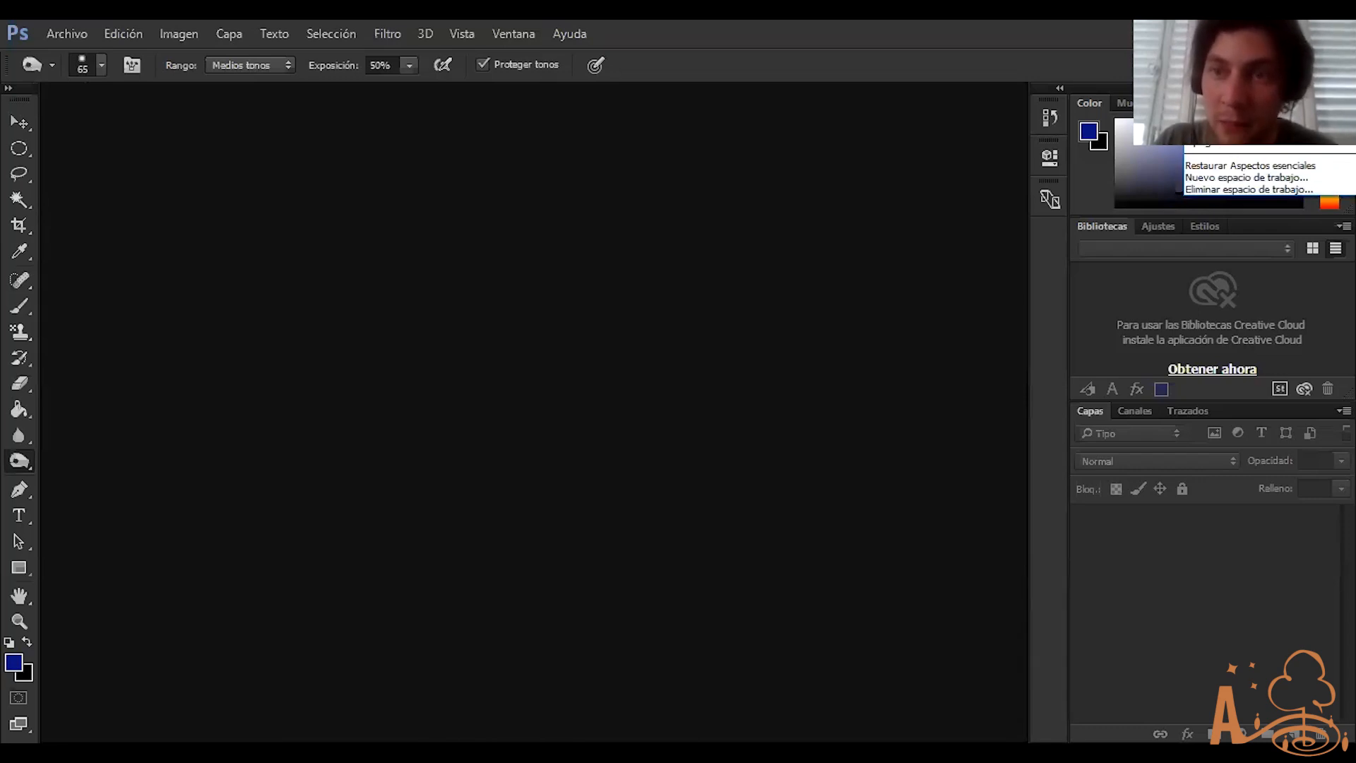
{"action": "left_click", "coordinate": [1269, 65]}
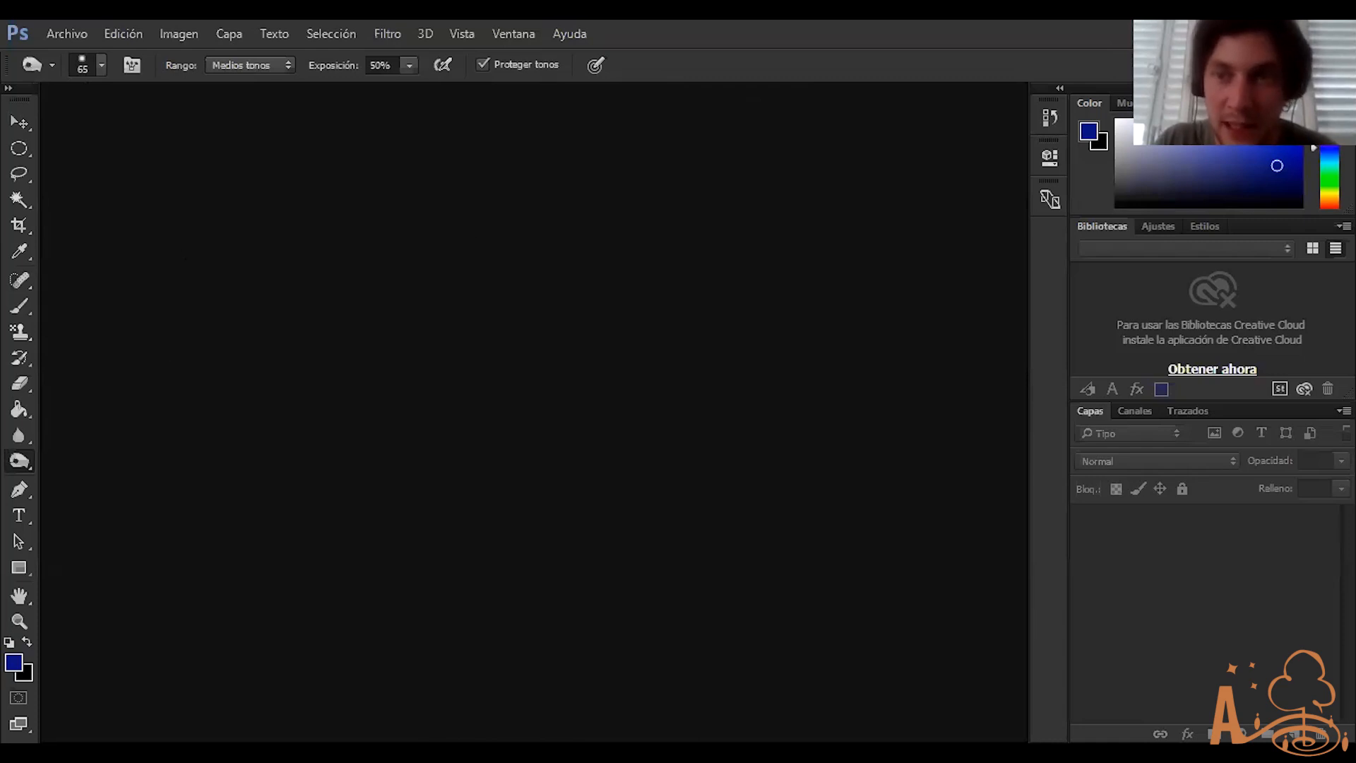
{"action": "left_click_drag", "start_coordinate": [1279, 100], "coordinate": [1052, 237]}
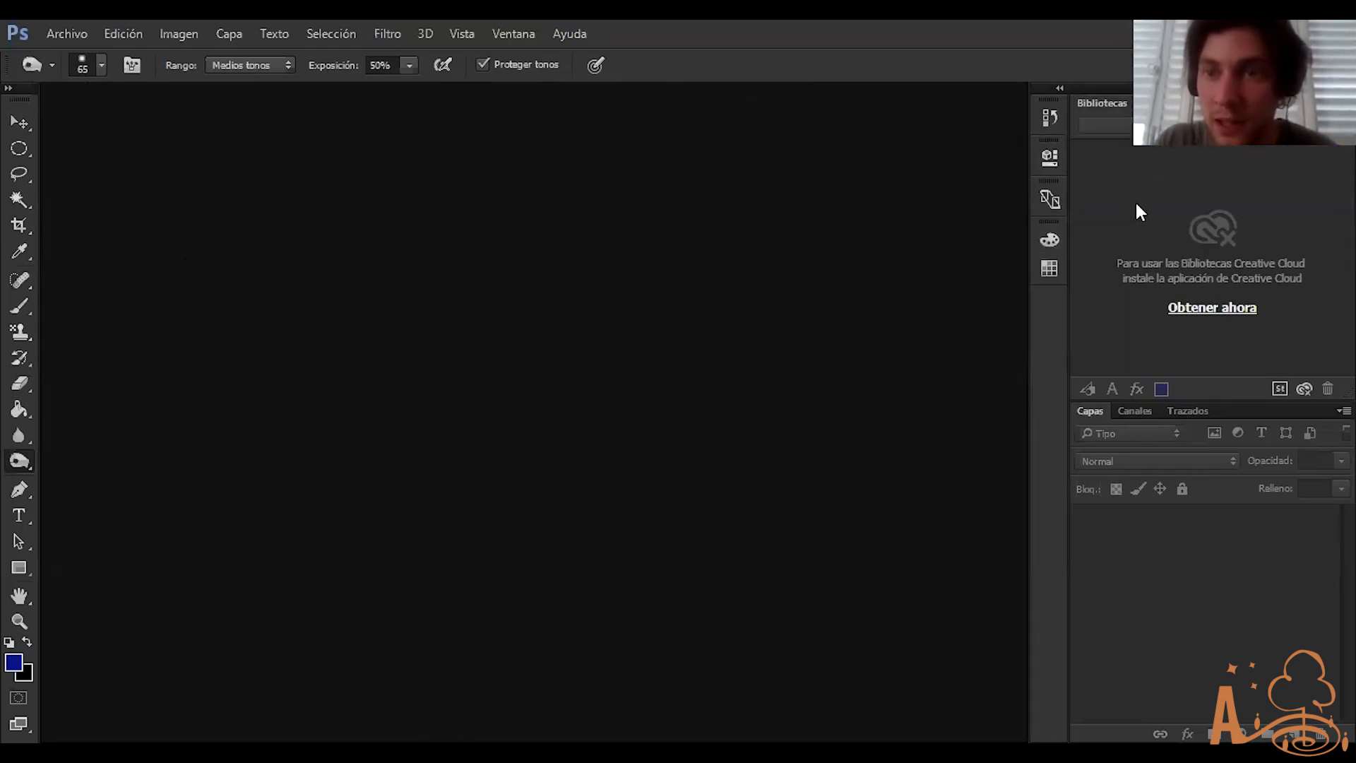
{"action": "left_click_drag", "start_coordinate": [1209, 89], "coordinate": [1242, 73]}
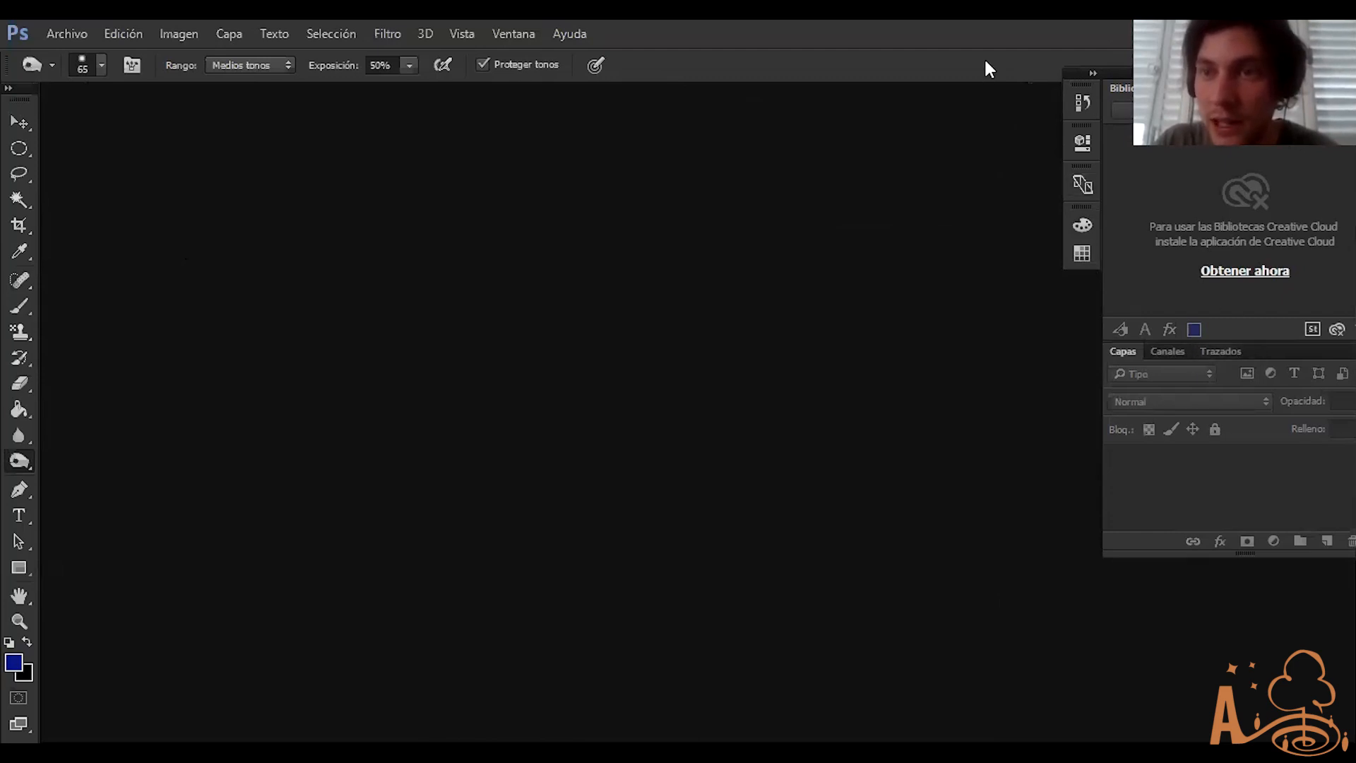
{"action": "left_click", "coordinate": [1281, 65]}
{"action": "left_click", "coordinate": [1242, 166]}
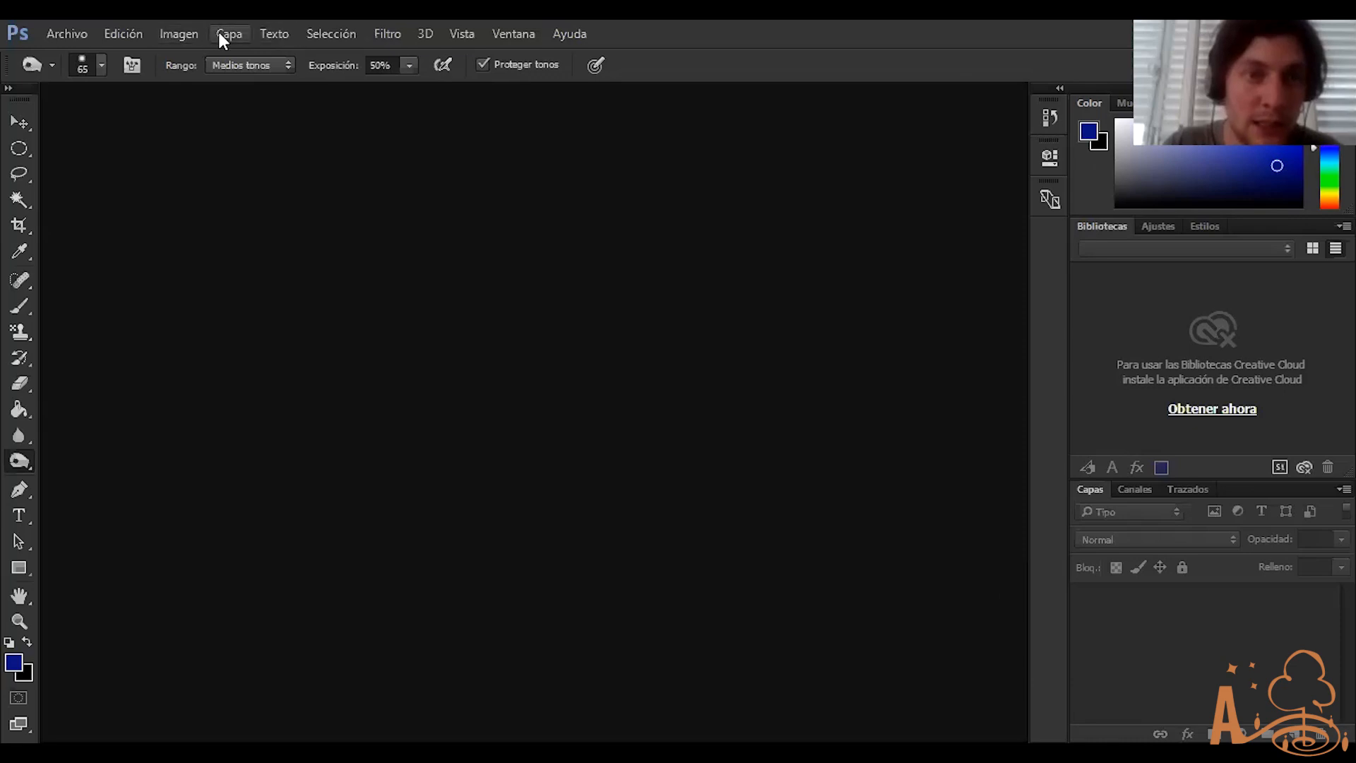
Preview the lighter colour themes in the interface preferences and keep the darkest theme
{"action": "left_click", "coordinate": [123, 34]}
{"action": "mouse_move", "coordinate": [318, 742]}
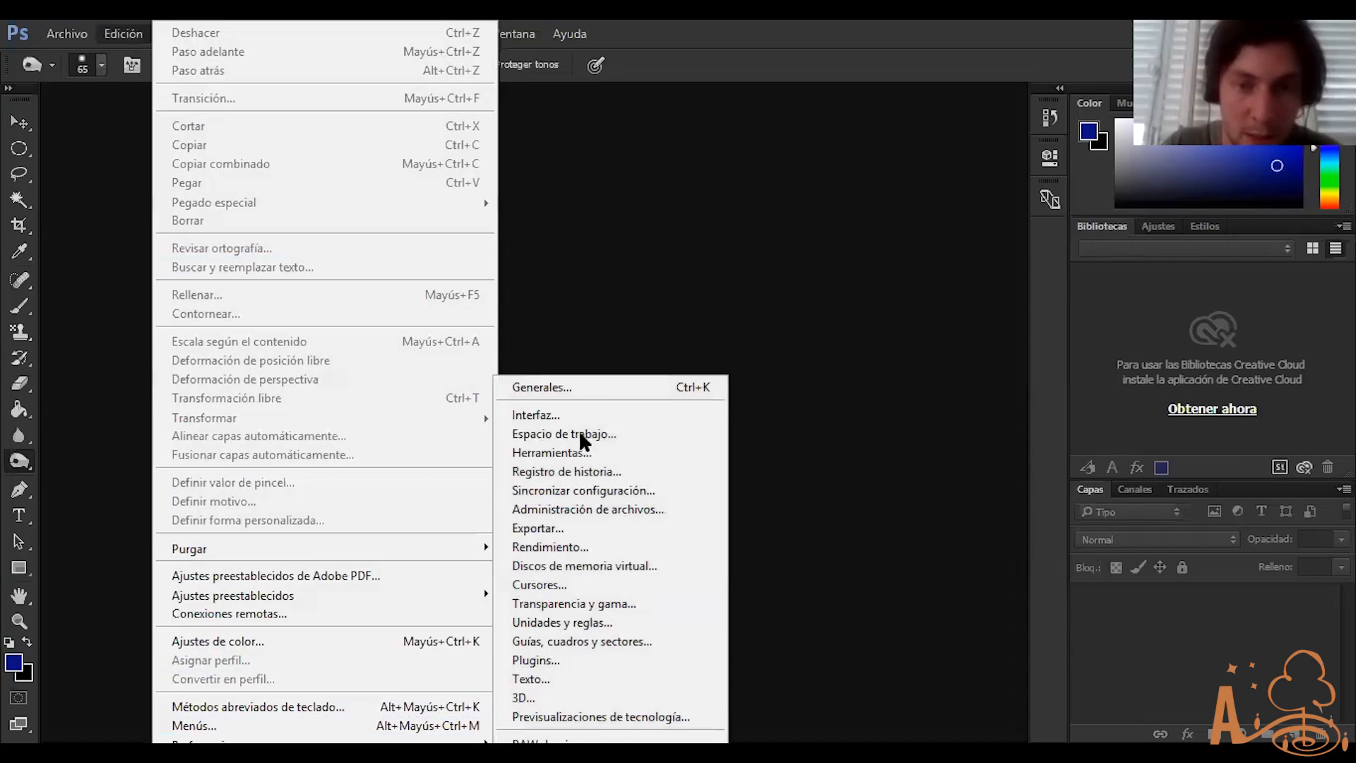
{"action": "left_click", "coordinate": [1059, 403]}
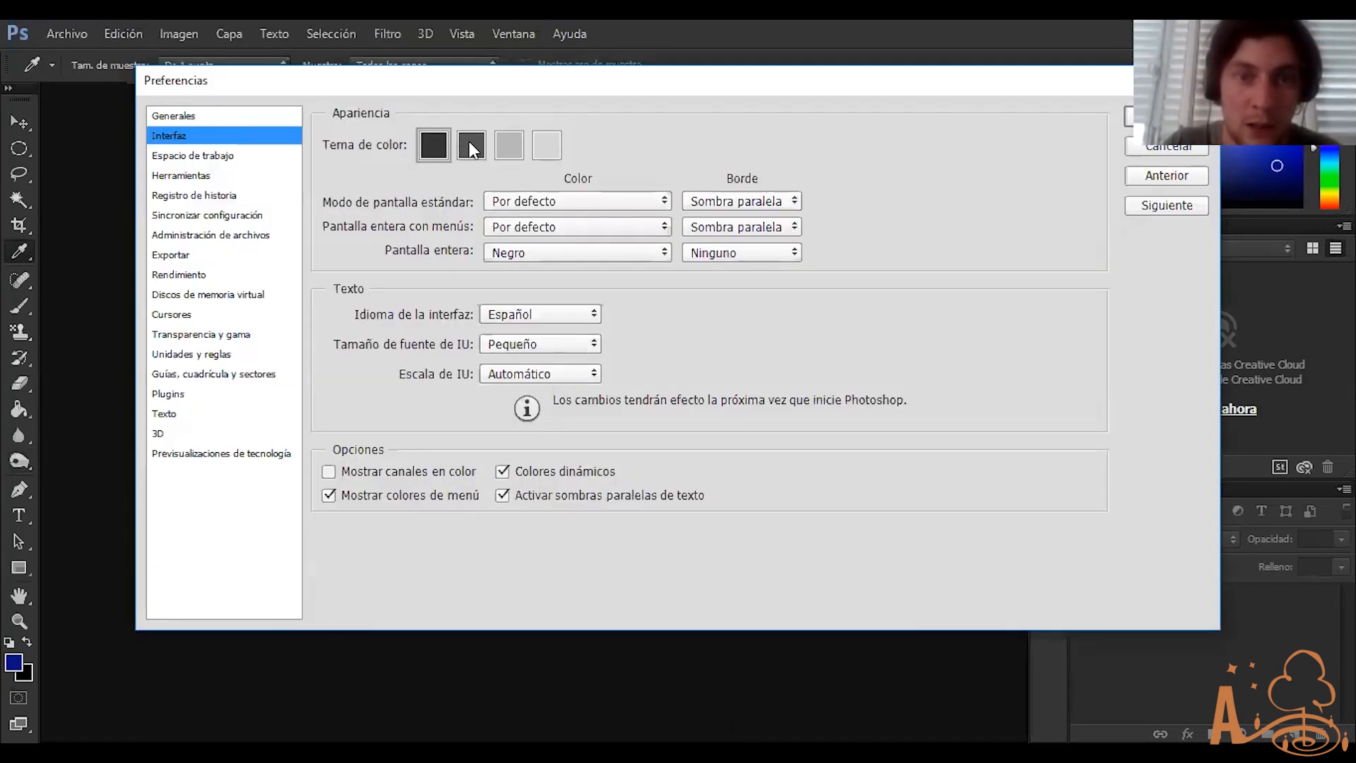
{"action": "left_click", "coordinate": [519, 144]}
{"action": "left_click", "coordinate": [548, 145]}
{"action": "left_click", "coordinate": [436, 137]}
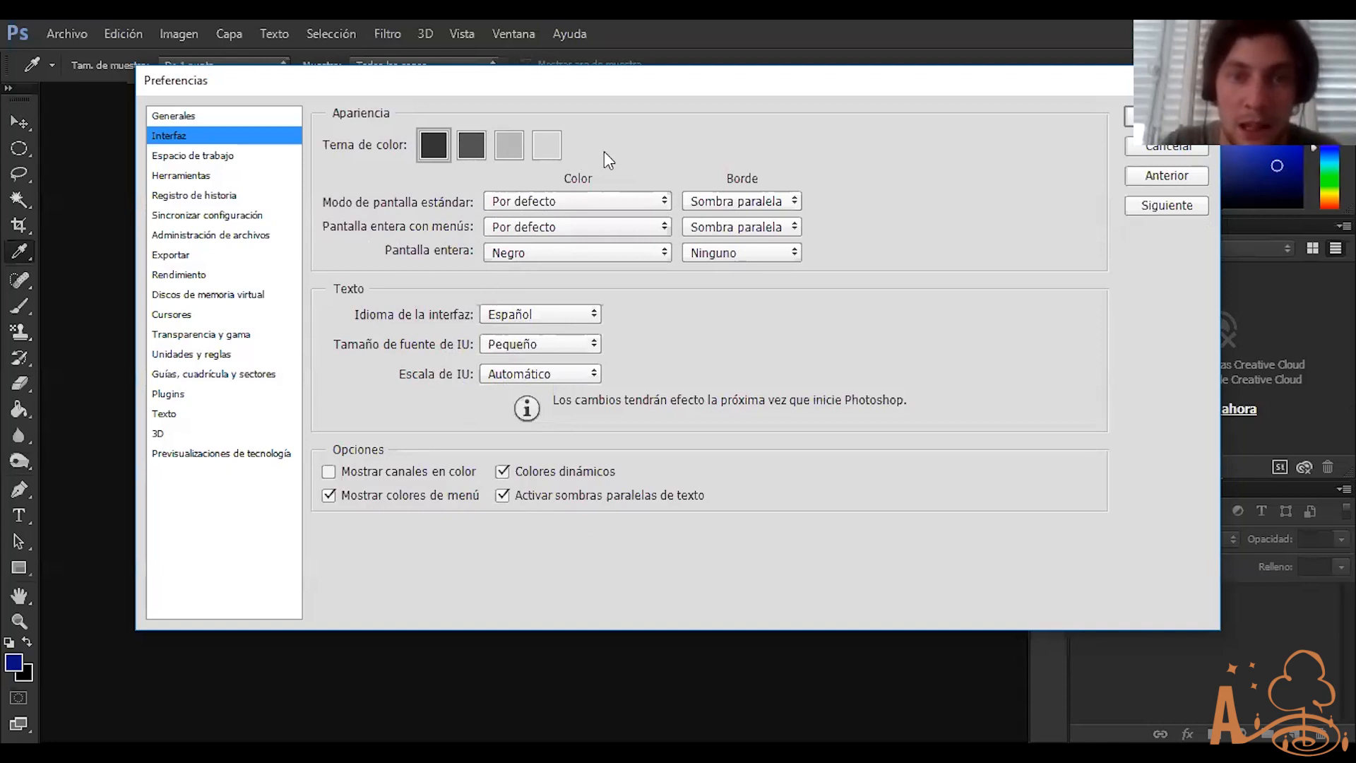
{"action": "left_click", "coordinate": [475, 150]}
{"action": "left_click", "coordinate": [521, 146]}
{"action": "left_click", "coordinate": [548, 143]}
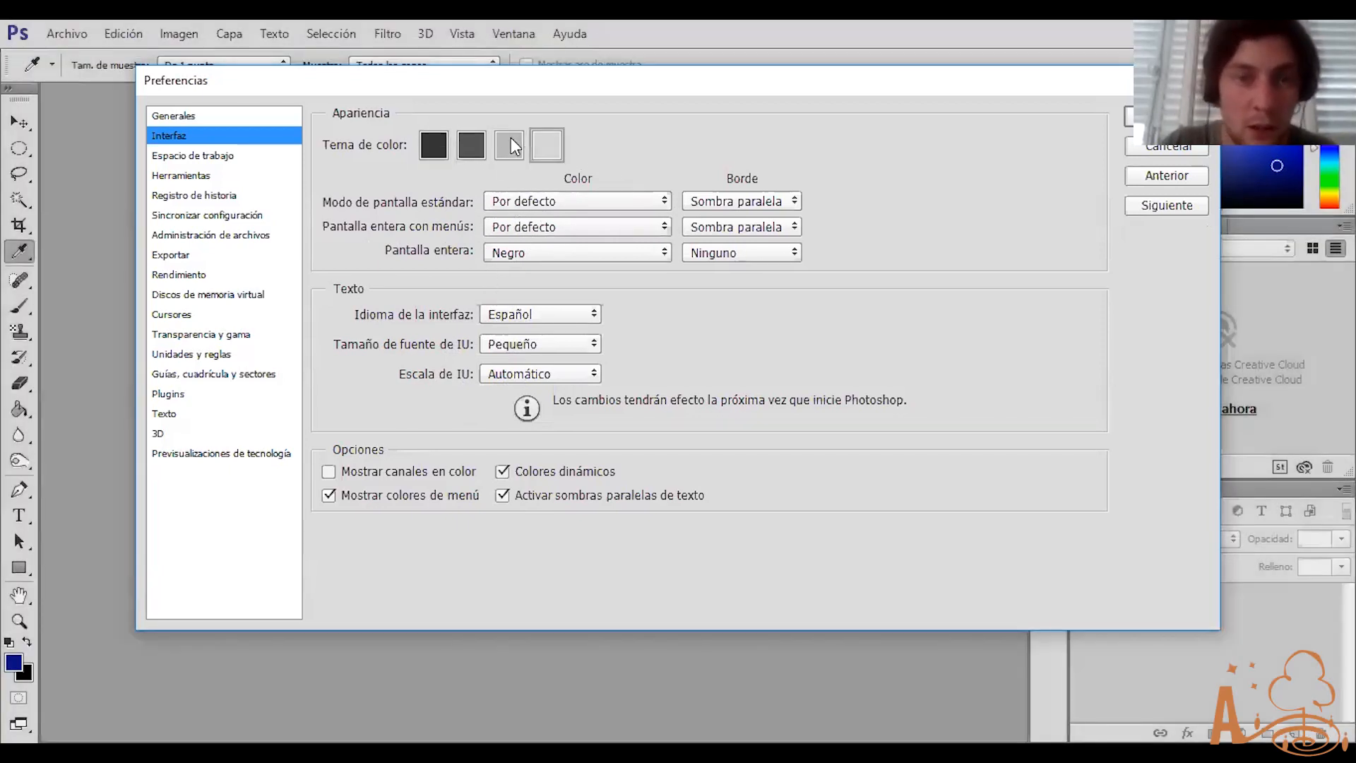
{"action": "left_click", "coordinate": [511, 137]}
{"action": "left_click", "coordinate": [543, 150]}
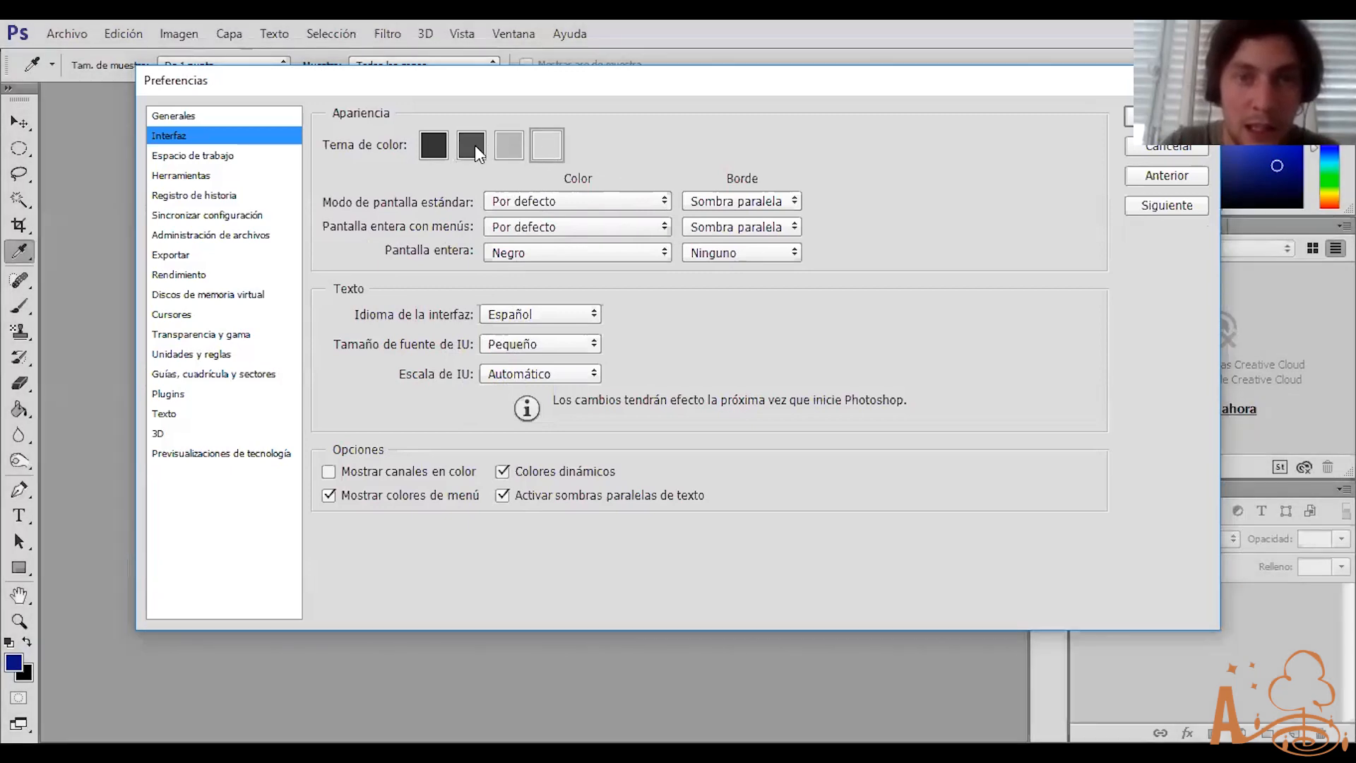
{"action": "left_click", "coordinate": [475, 146]}
{"action": "left_click", "coordinate": [545, 147]}
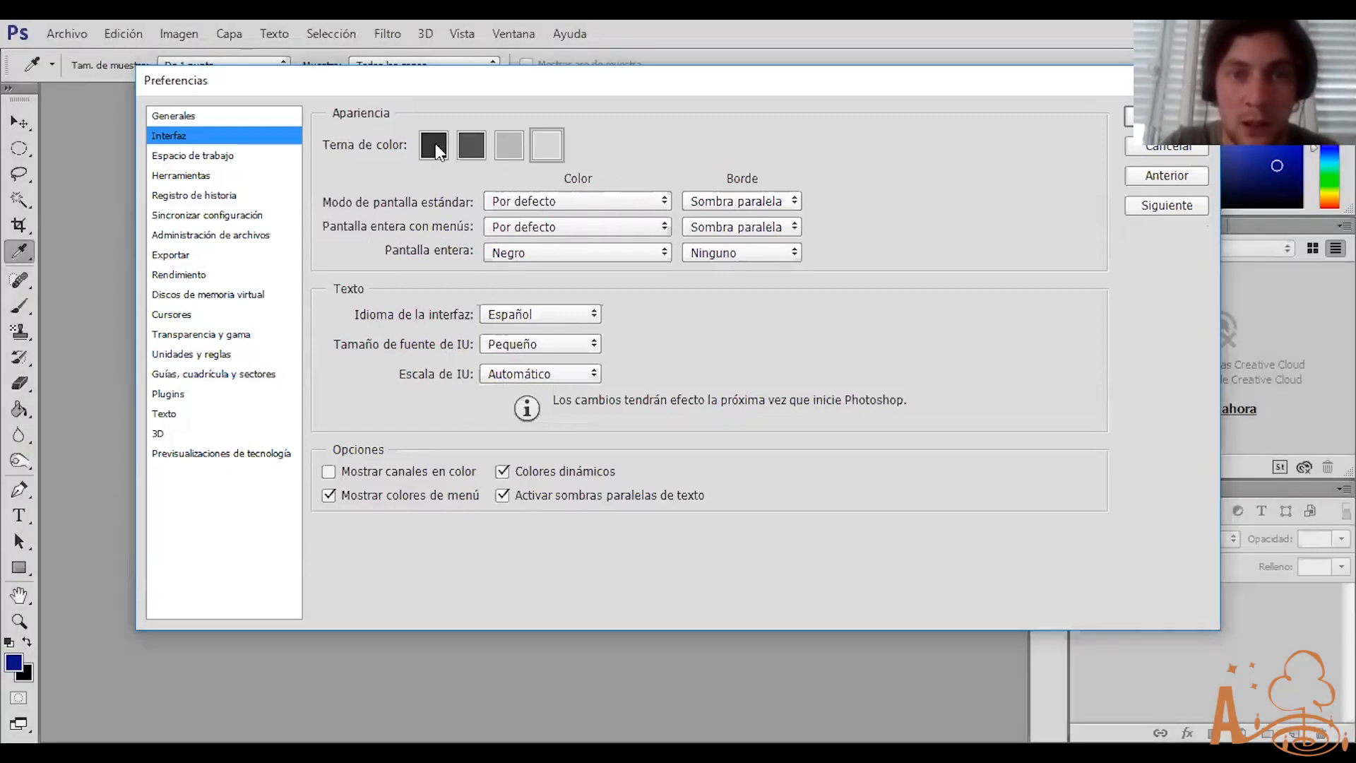
{"action": "left_click", "coordinate": [446, 146]}
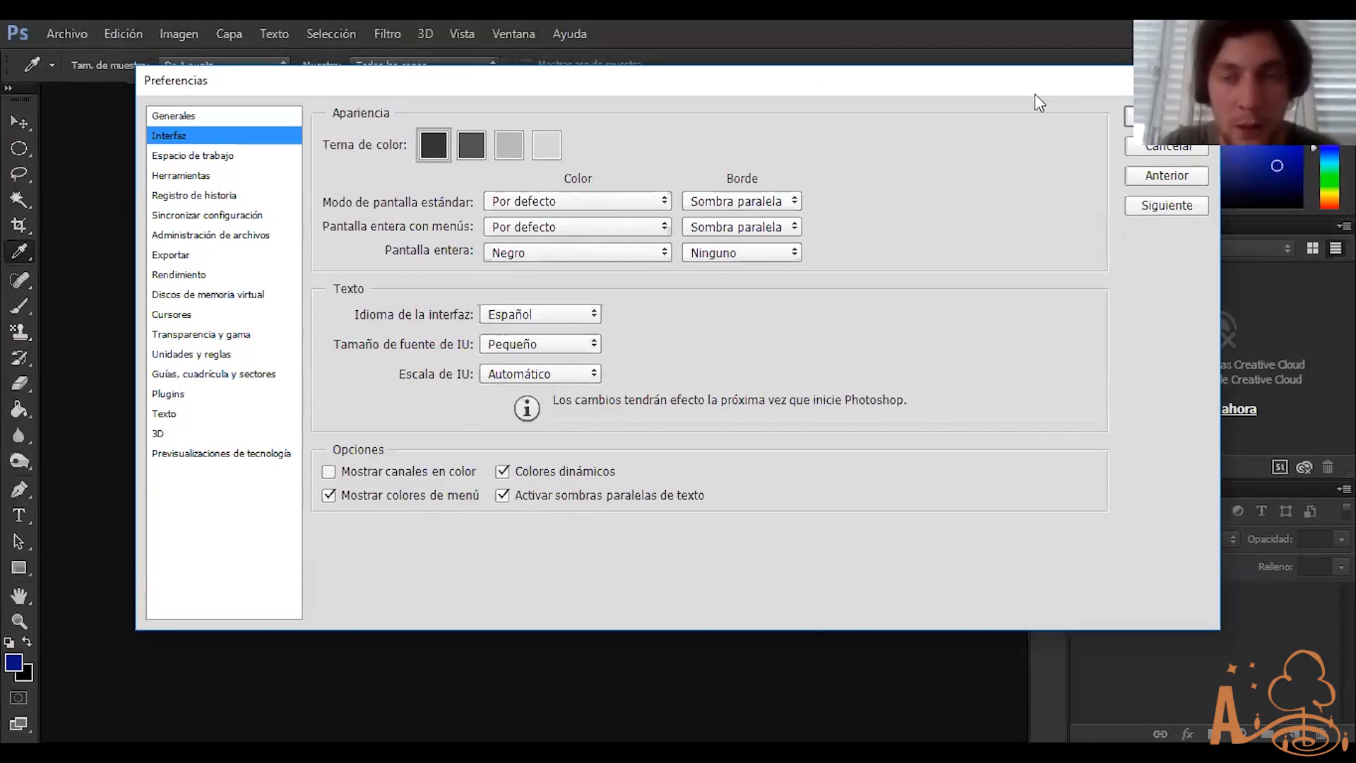
{"action": "key", "text": "Return"}
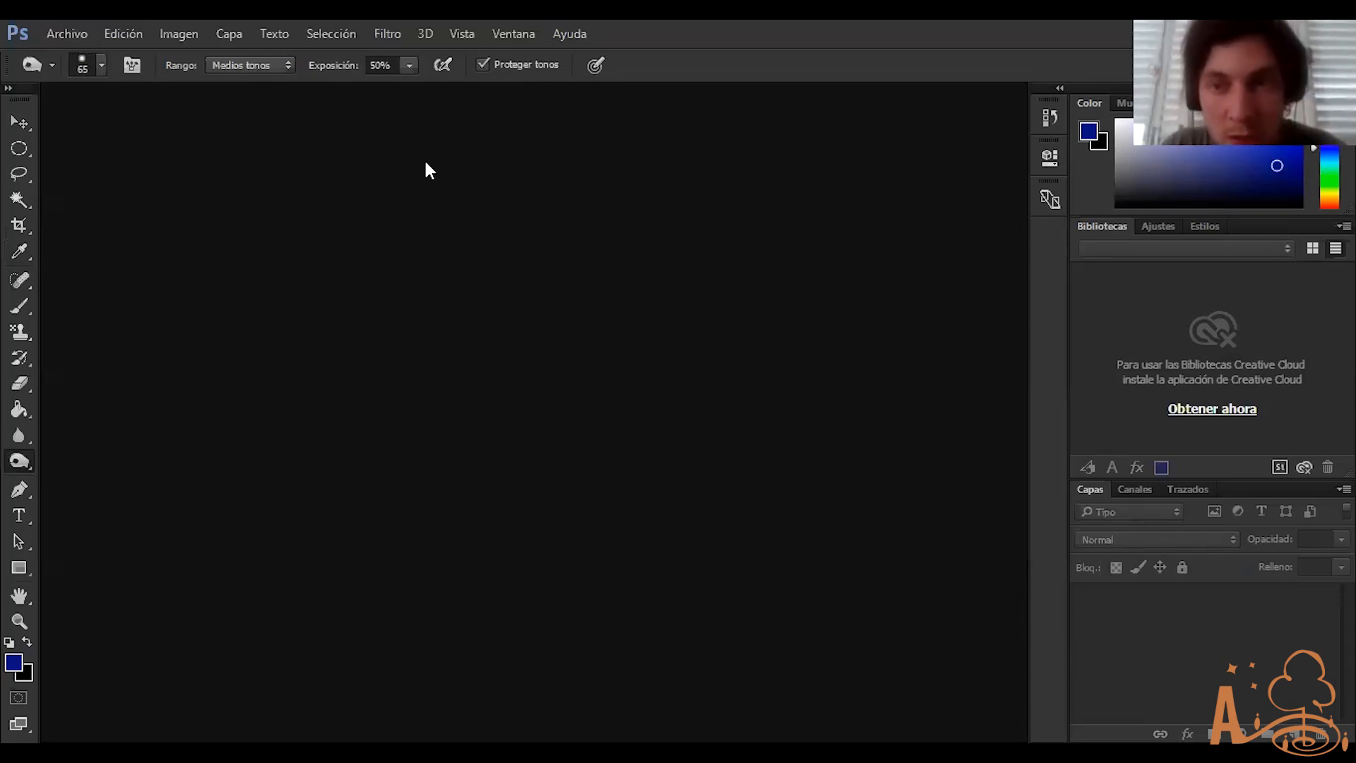
Start a new document and name it tallerazo
{"action": "left_click", "coordinate": [70, 36]}
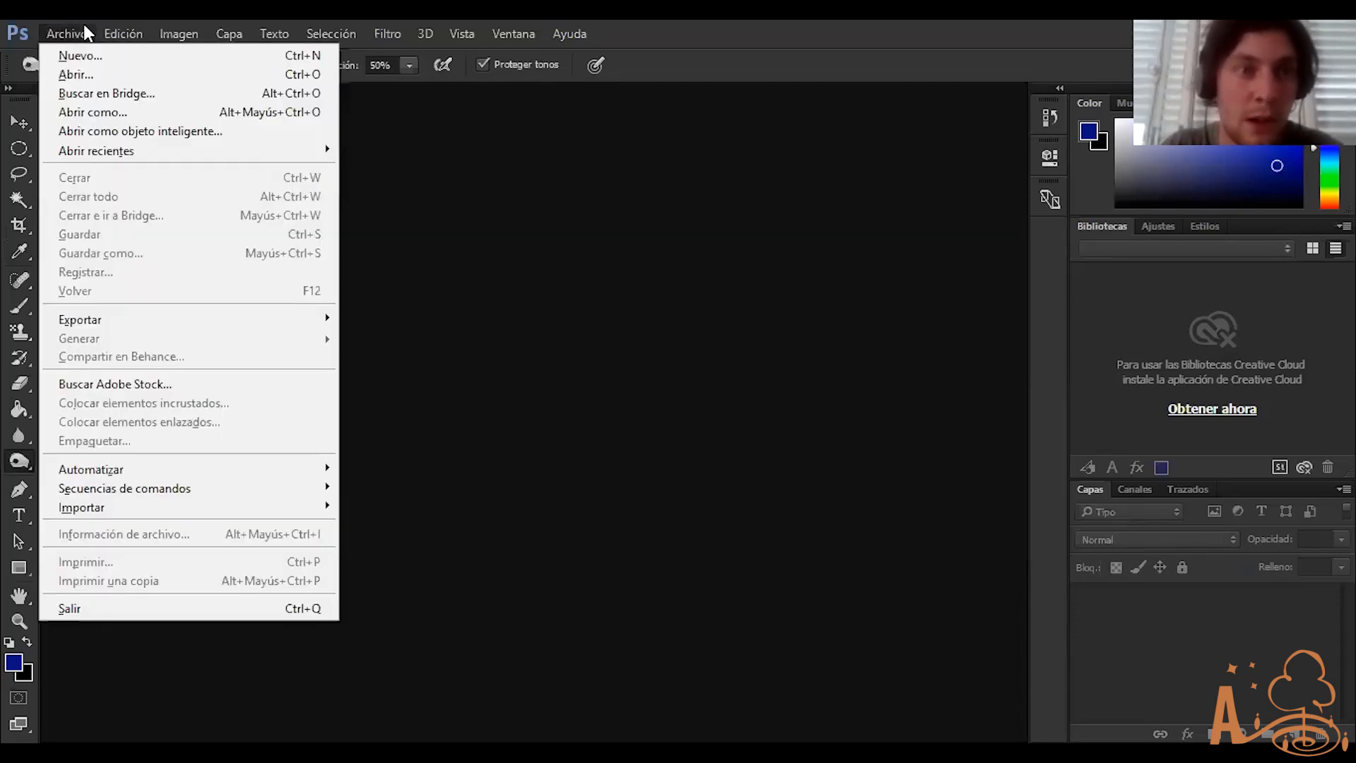
{"action": "left_click", "coordinate": [84, 25]}
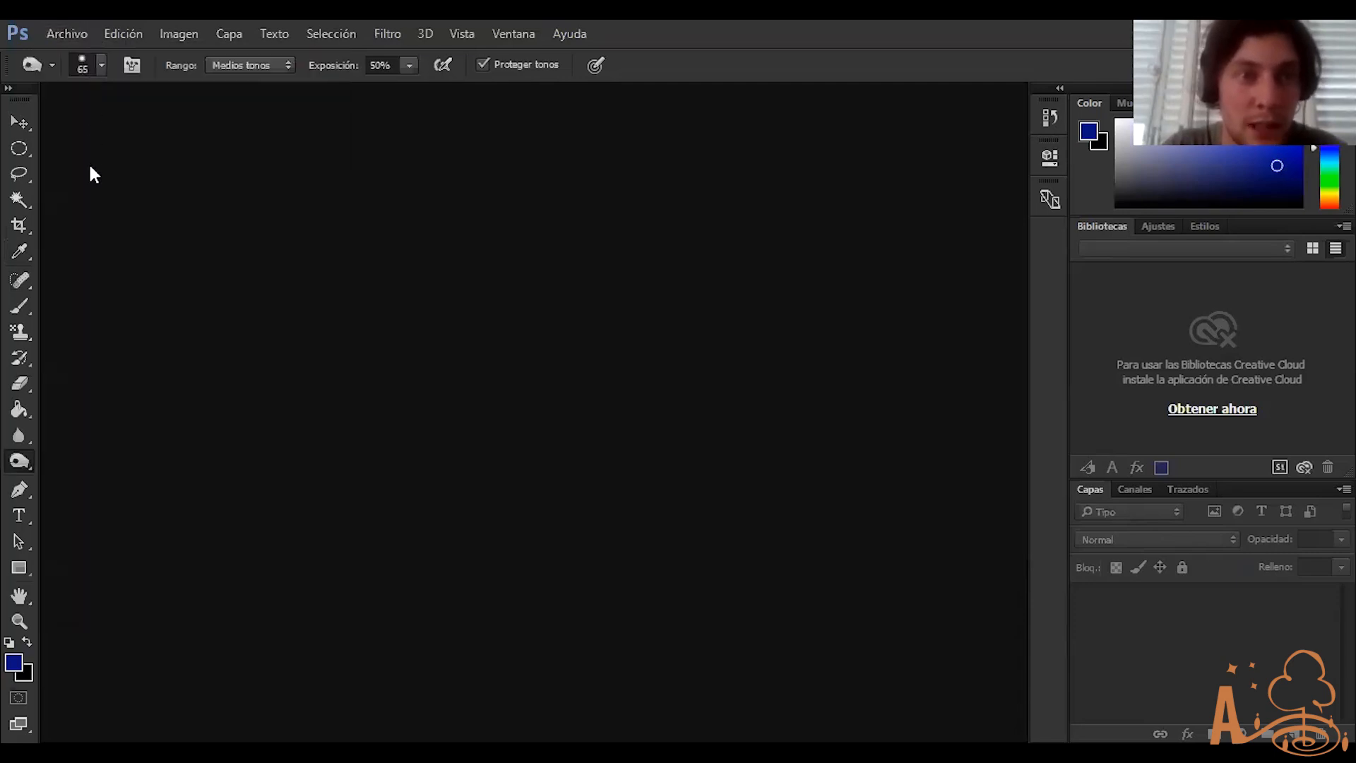
{"action": "left_click", "coordinate": [75, 30]}
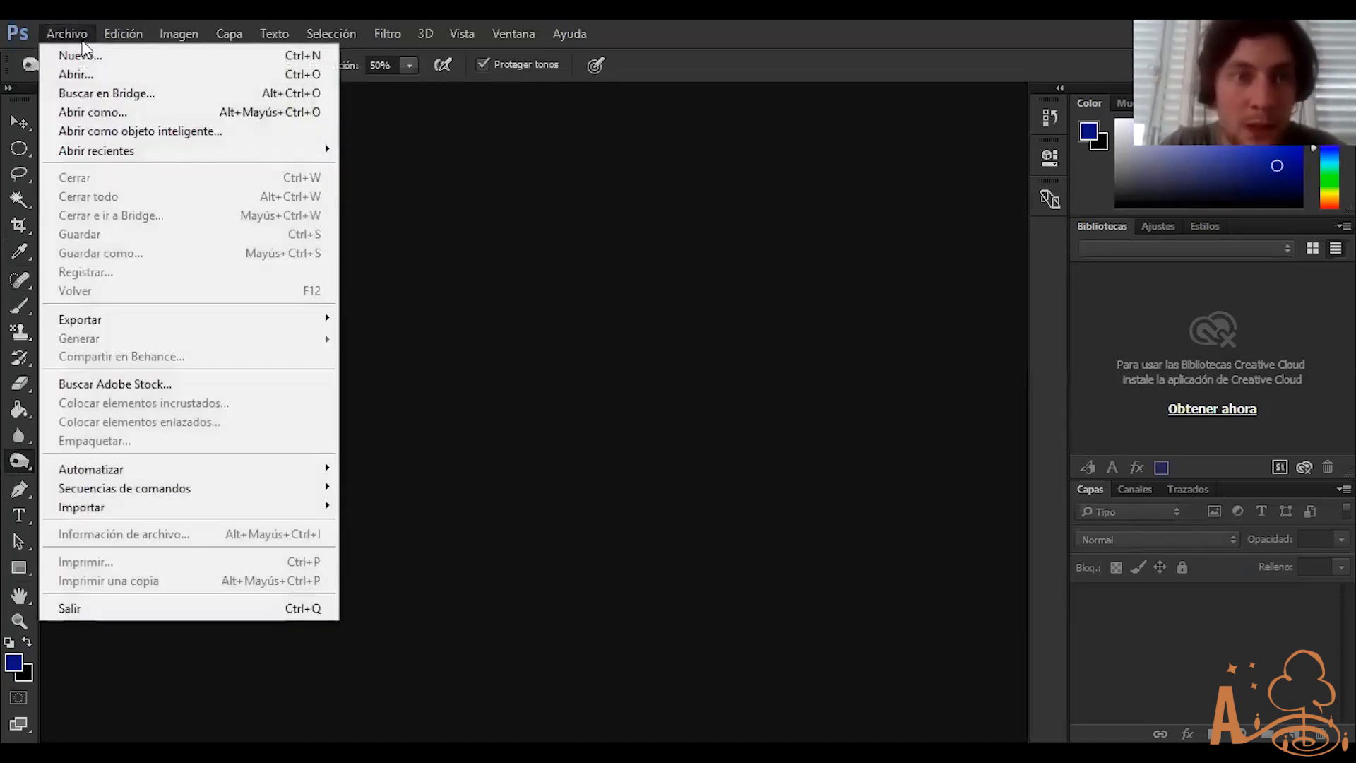
{"action": "left_click", "coordinate": [92, 56]}
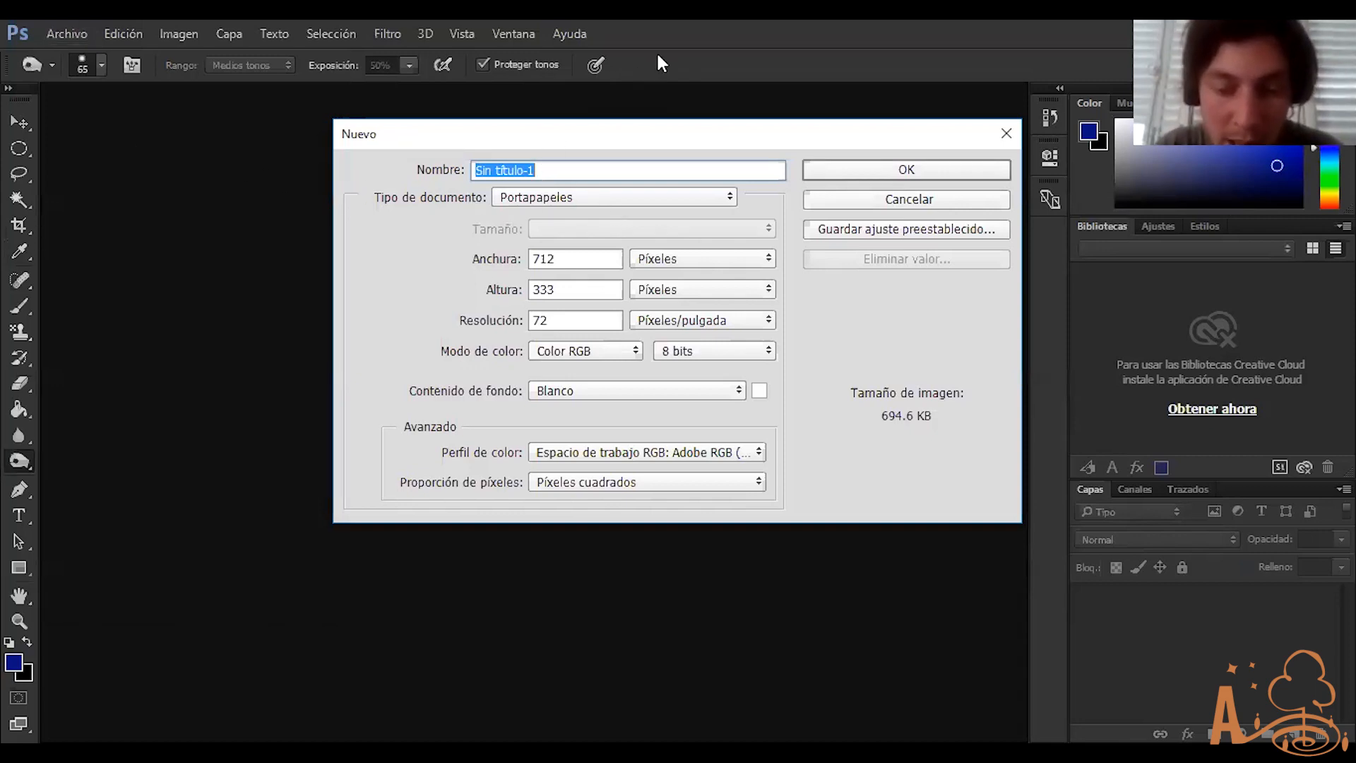
{"action": "type", "text": "tallerazo"}
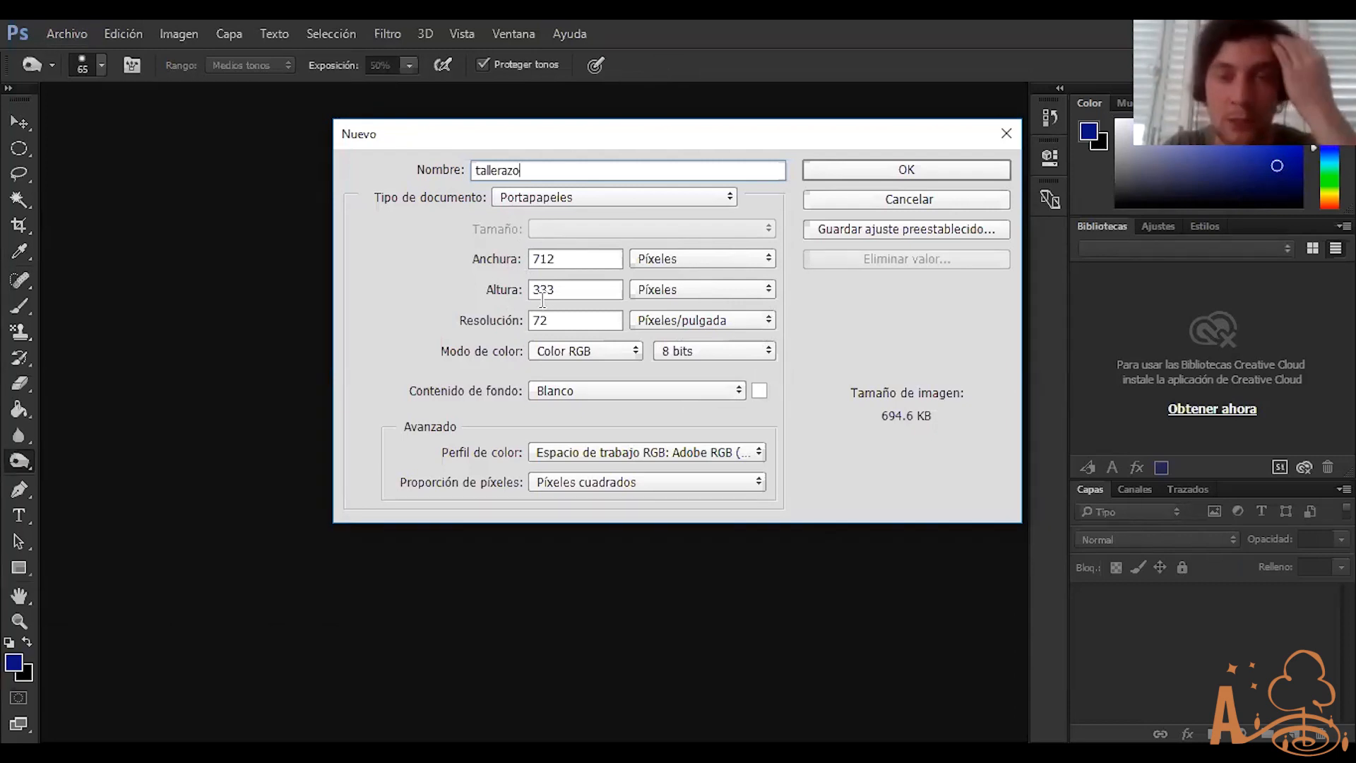
Try the Papel internacional document type with size A4, and switch the type back to Portapapeles
{"action": "left_click", "coordinate": [570, 197]}
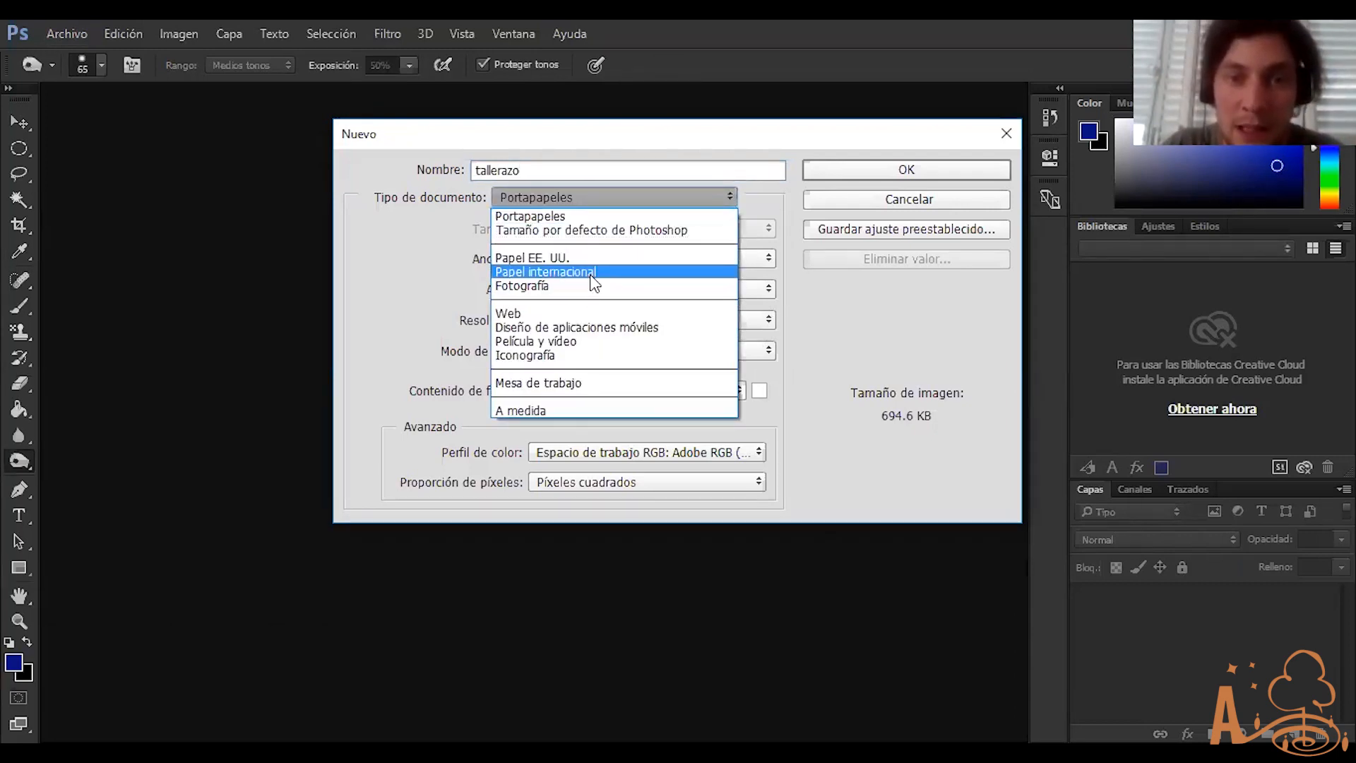
{"action": "left_click", "coordinate": [590, 272]}
{"action": "left_click", "coordinate": [711, 226]}
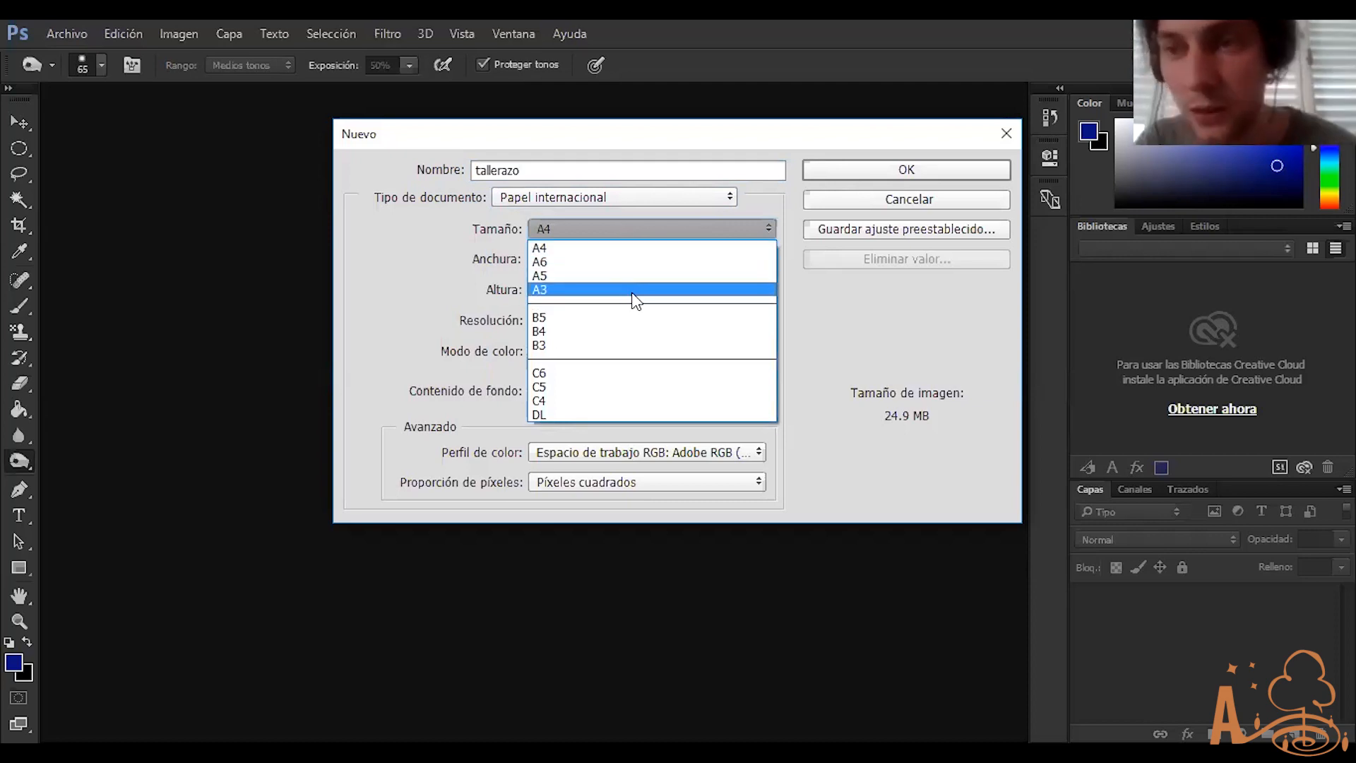
{"action": "left_click", "coordinate": [625, 249]}
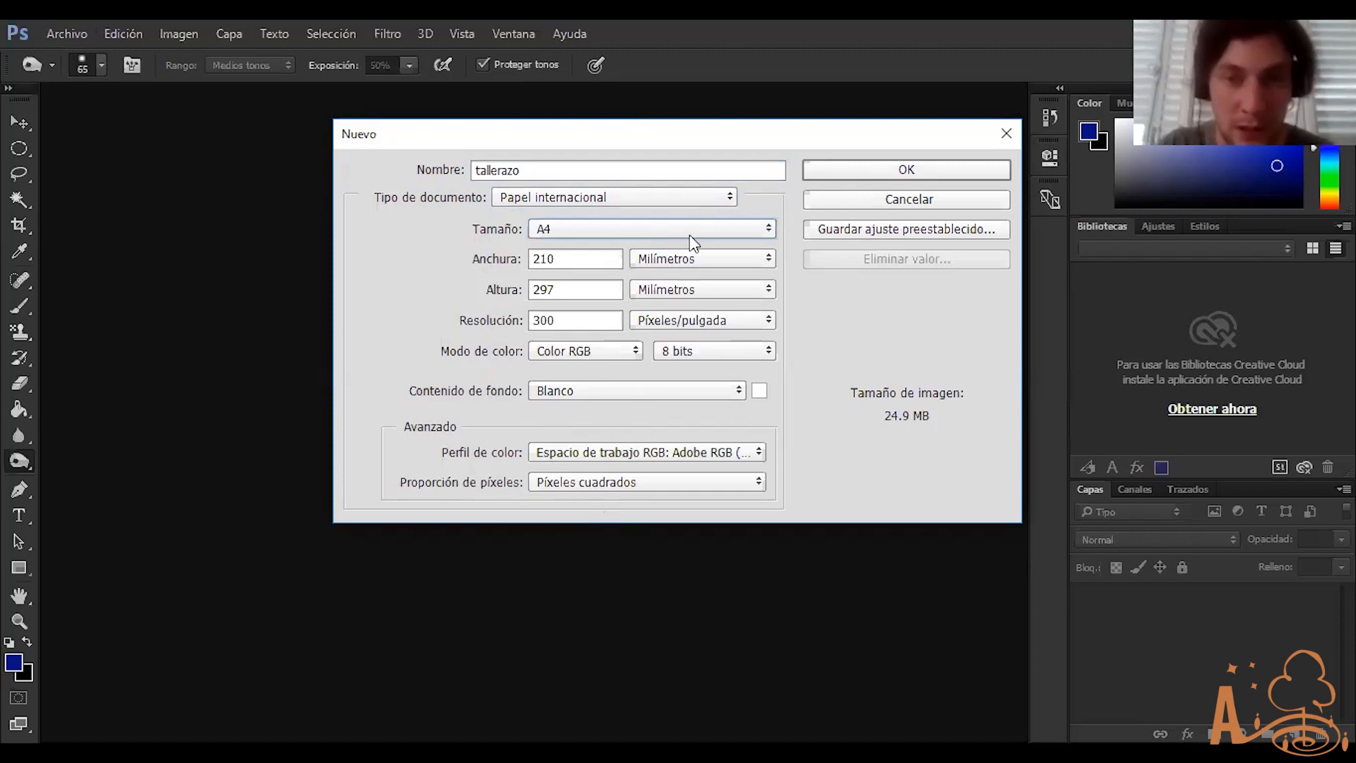
{"action": "left_click", "coordinate": [577, 202]}
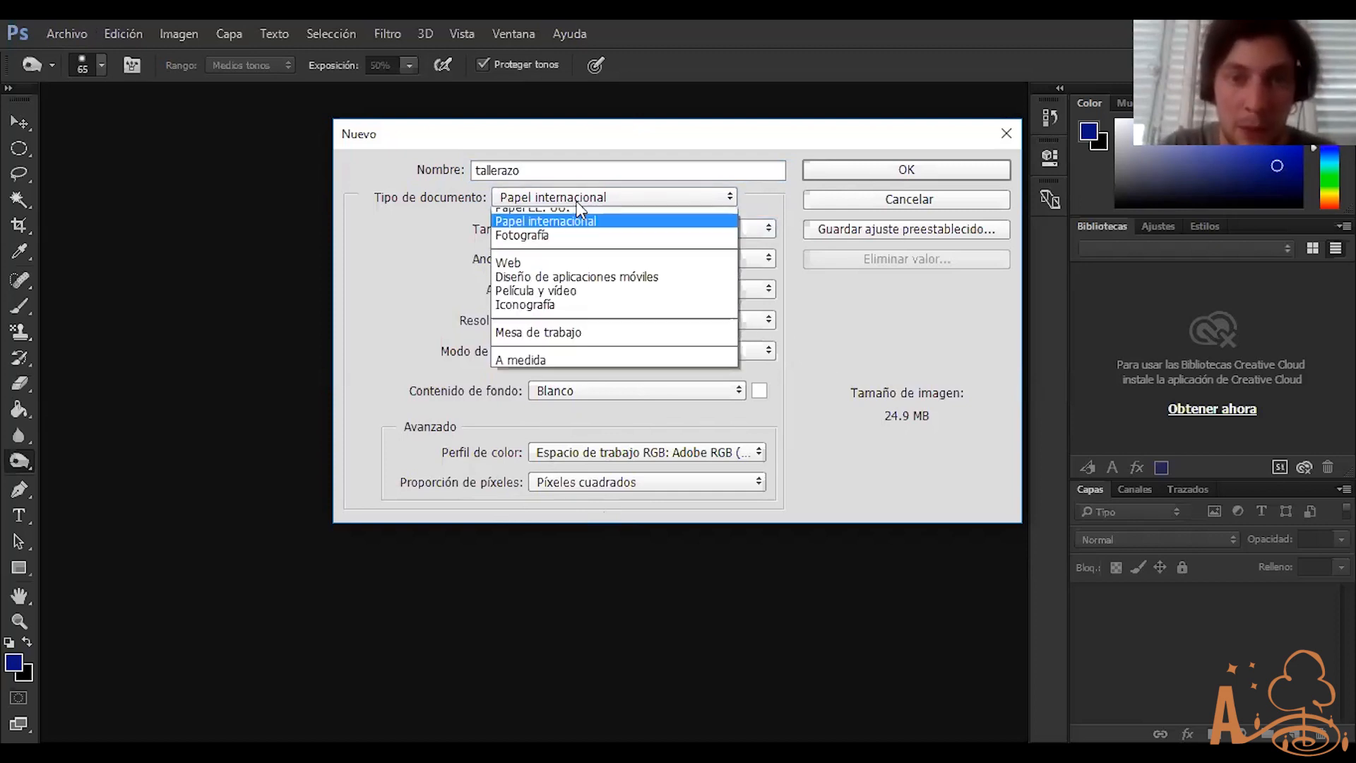
{"action": "left_click", "coordinate": [579, 213]}
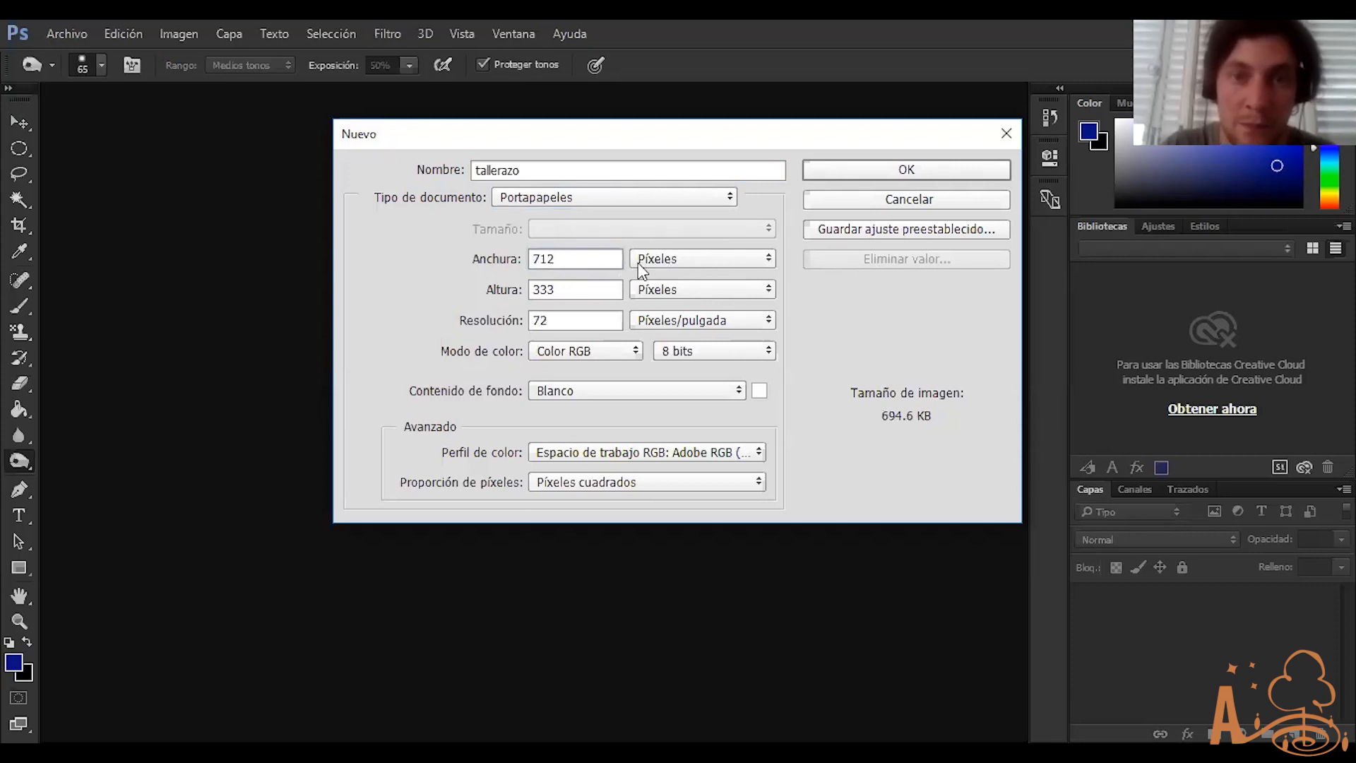
Set the new document's dimensions in millimetres, with a width of 594 and a height of 420
{"action": "left_click", "coordinate": [709, 261]}
{"action": "left_click", "coordinate": [694, 323]}
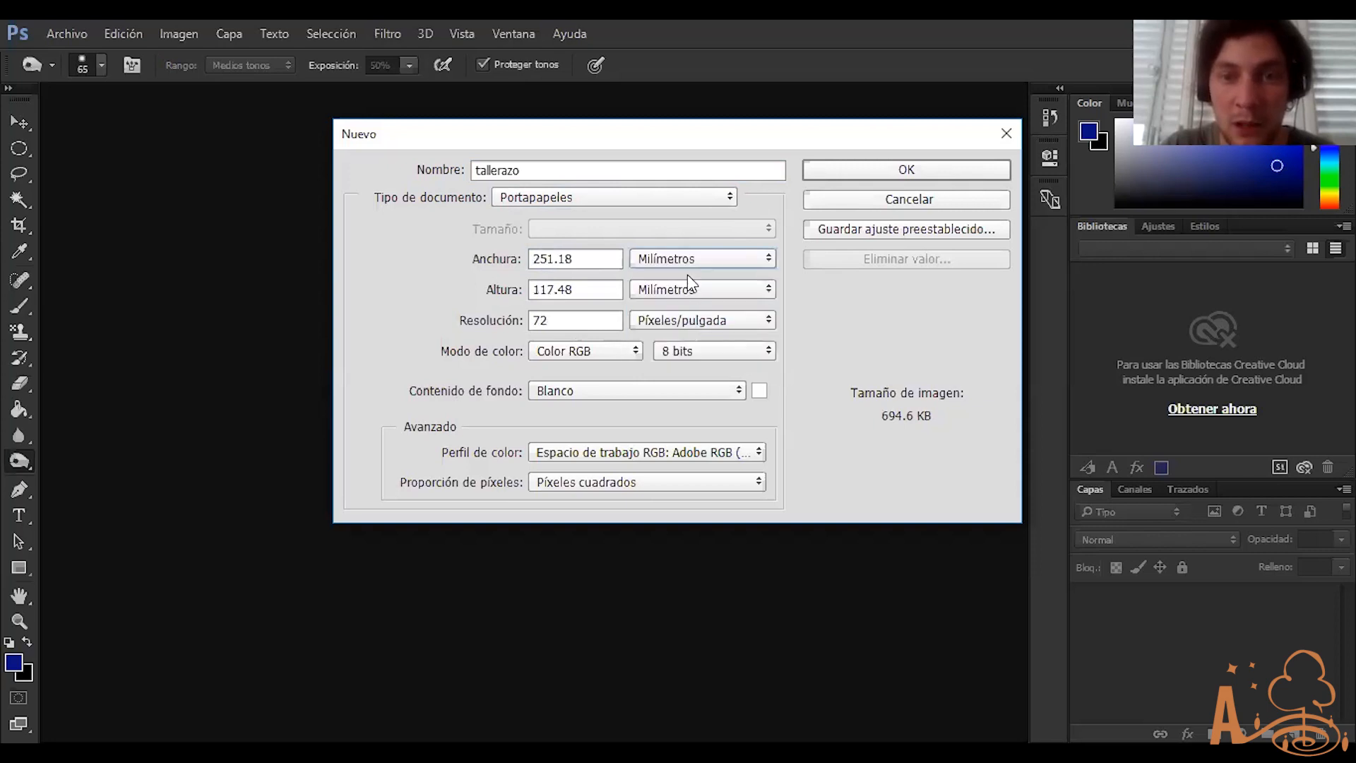
{"action": "double_click", "coordinate": [600, 262]}
{"action": "type", "text": "594"}
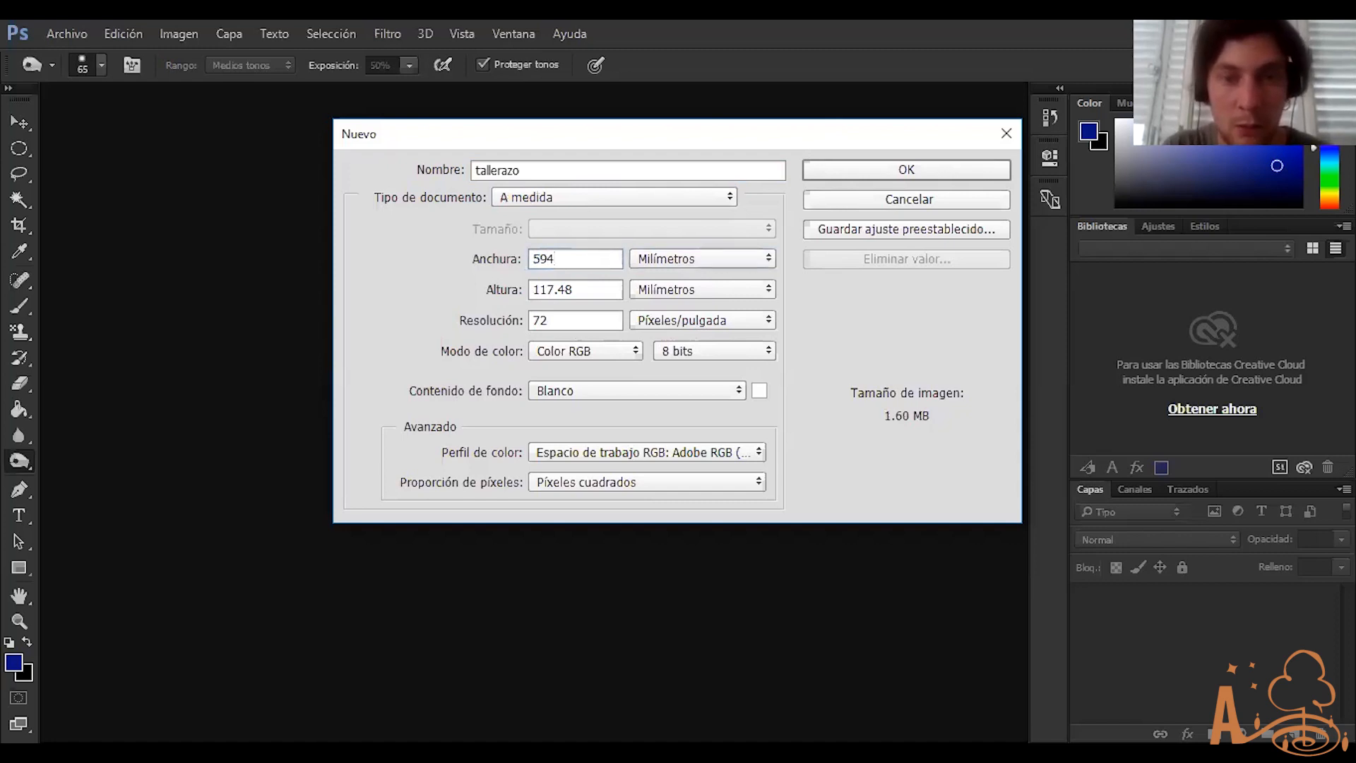
{"action": "double_click", "coordinate": [598, 288]}
{"action": "type", "text": "420"}
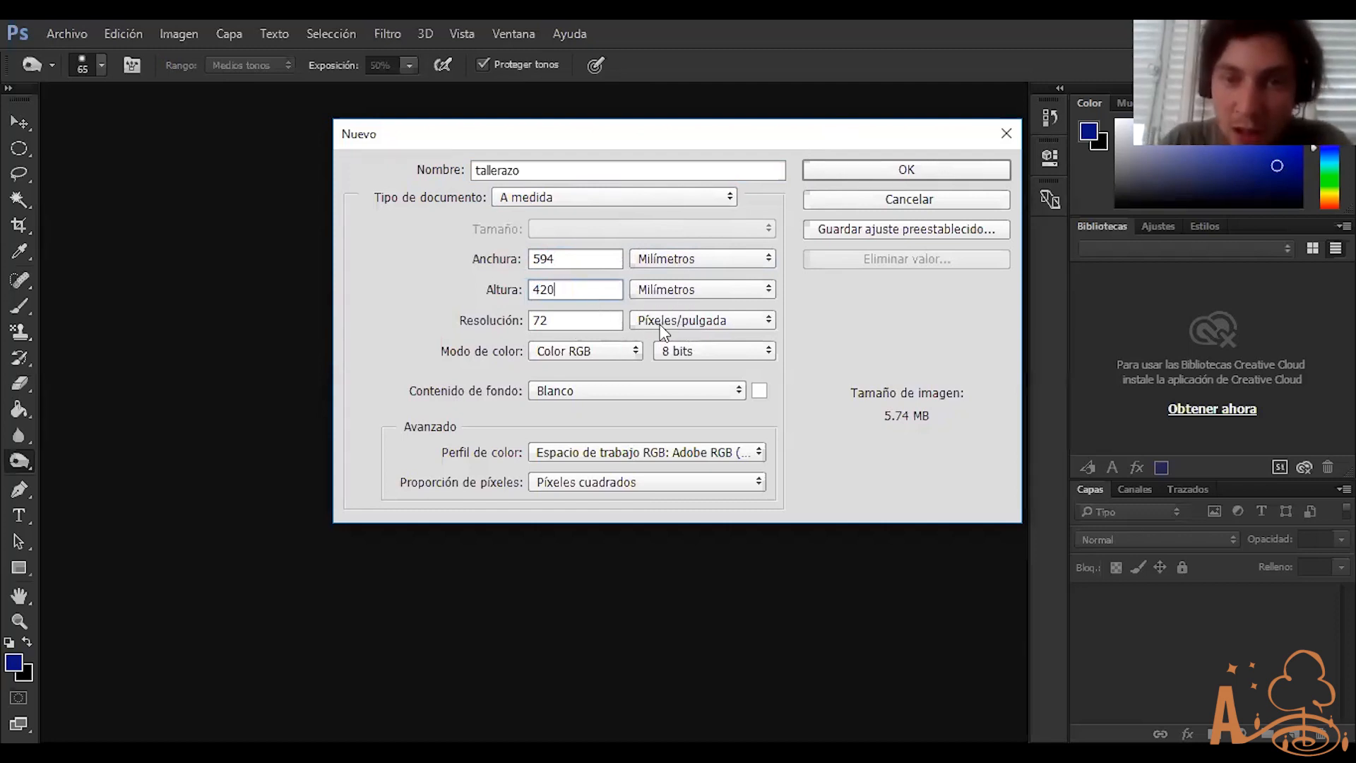
Try resolutions of 150 and 300 pixels per inch to compare the resulting image size
{"action": "left_click", "coordinate": [602, 320]}
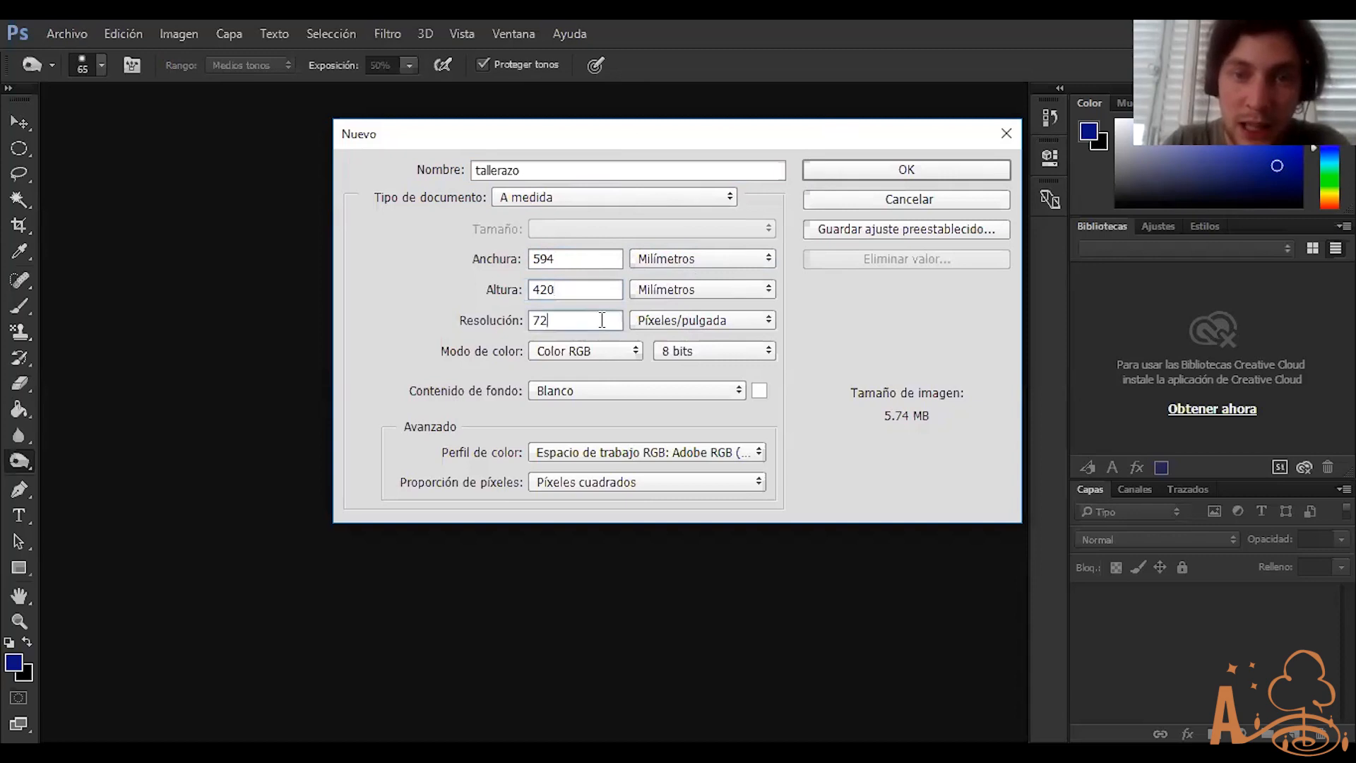
{"action": "double_click", "coordinate": [602, 320]}
{"action": "key", "text": "BackSpace"}
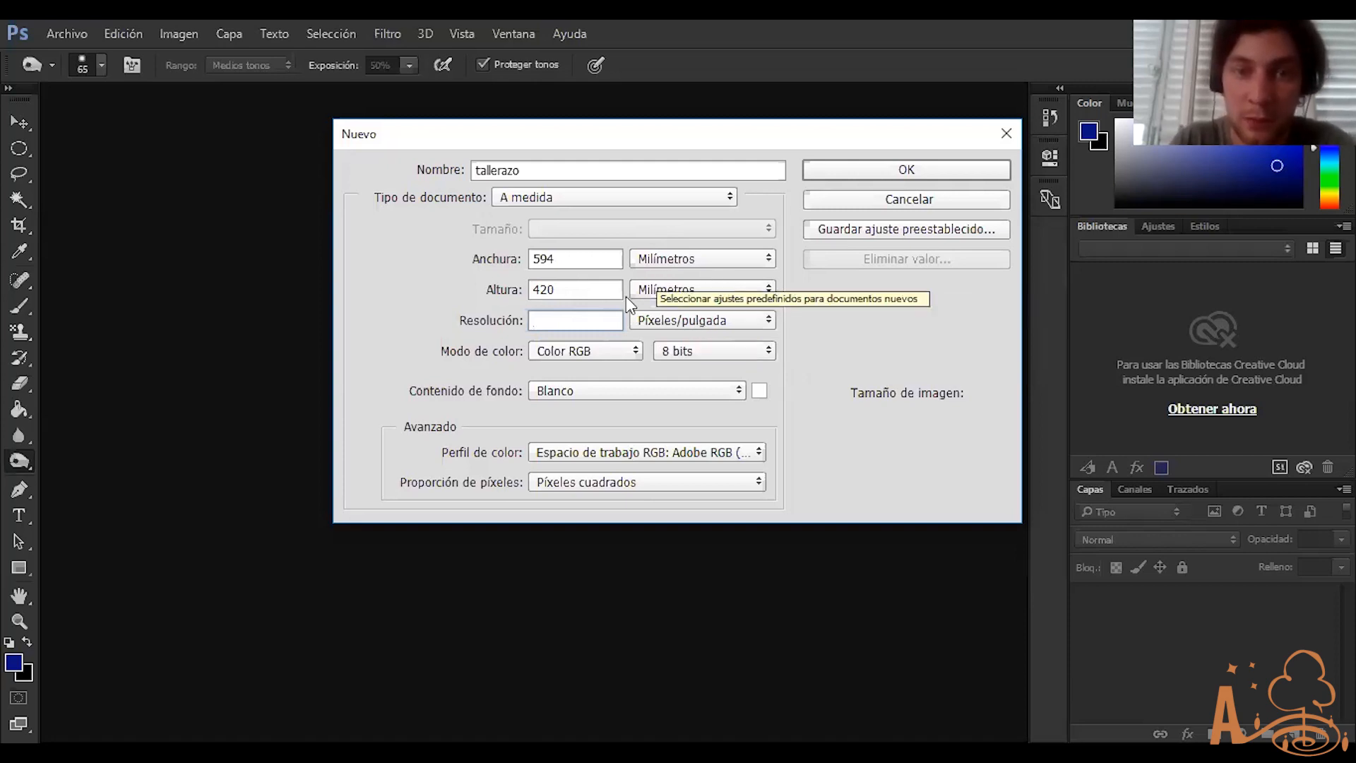
{"action": "type", "text": "150"}
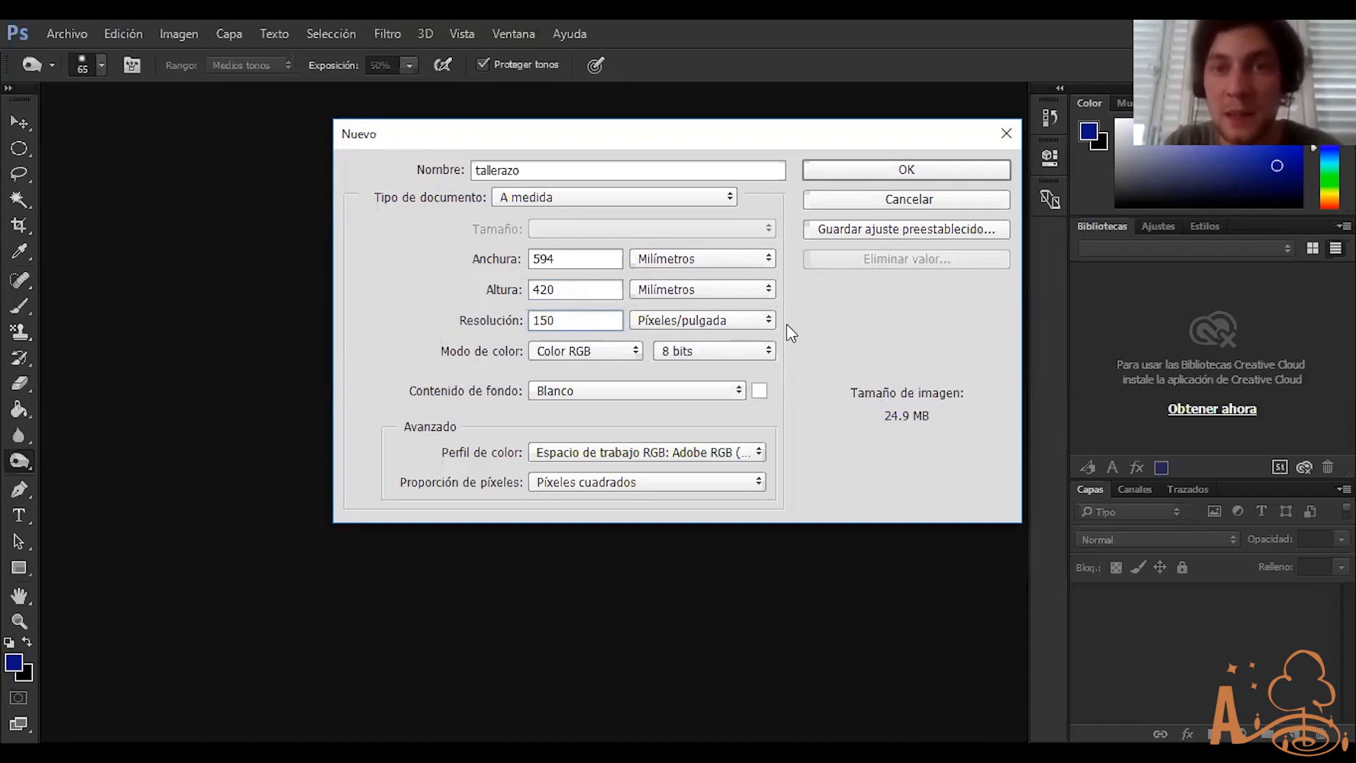
{"action": "double_click", "coordinate": [589, 322]}
{"action": "type", "text": "300"}
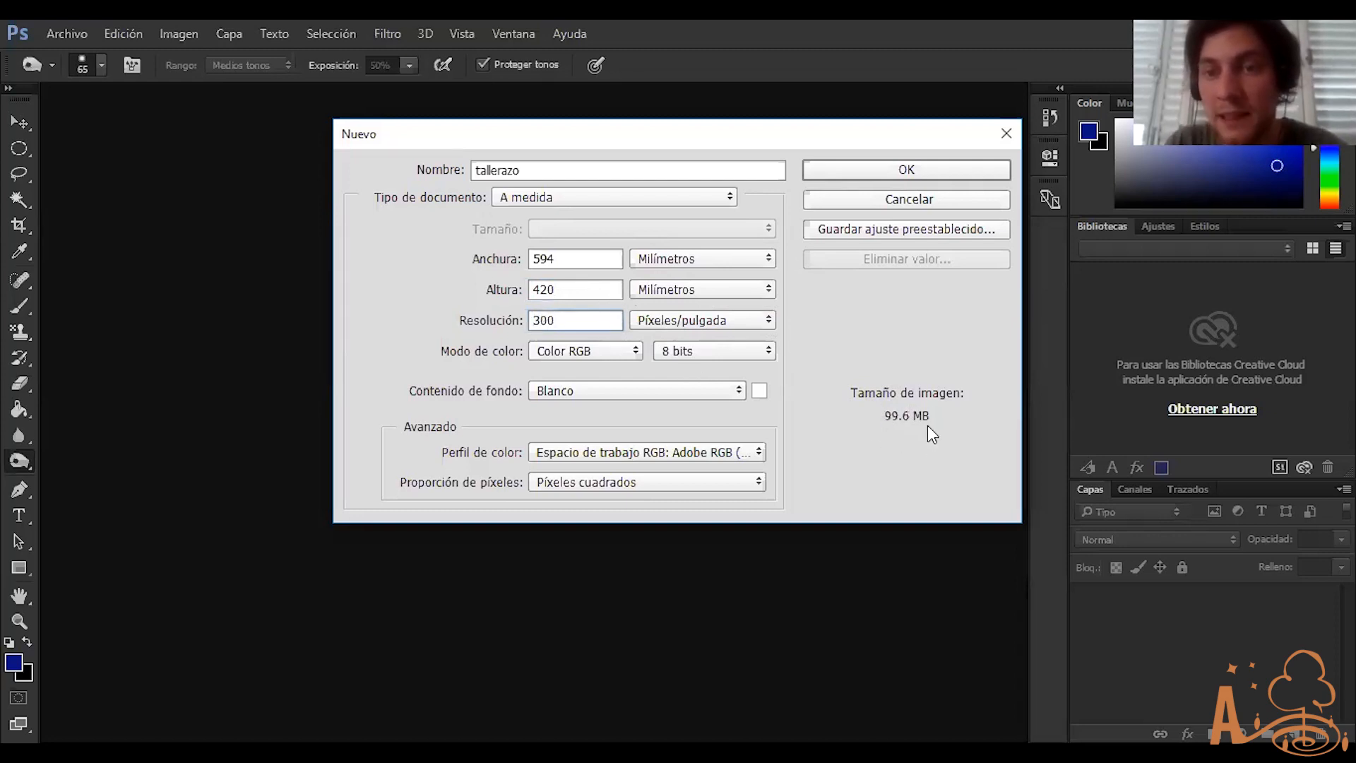
Set the new document's resolution to 150 pixels per inch and choose Color RGB as its color mode
{"action": "double_click", "coordinate": [540, 320]}
{"action": "key", "text": "BackSpace"}
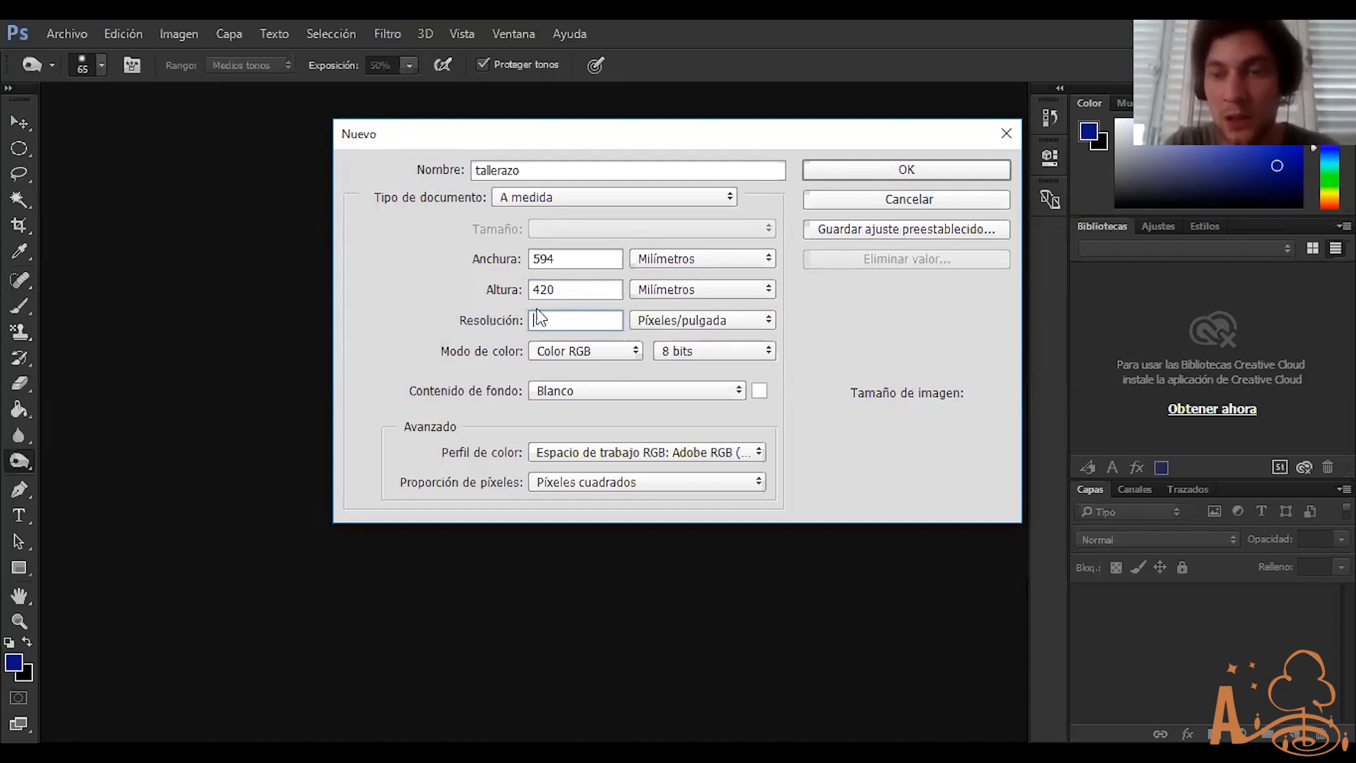
{"action": "type", "text": "150"}
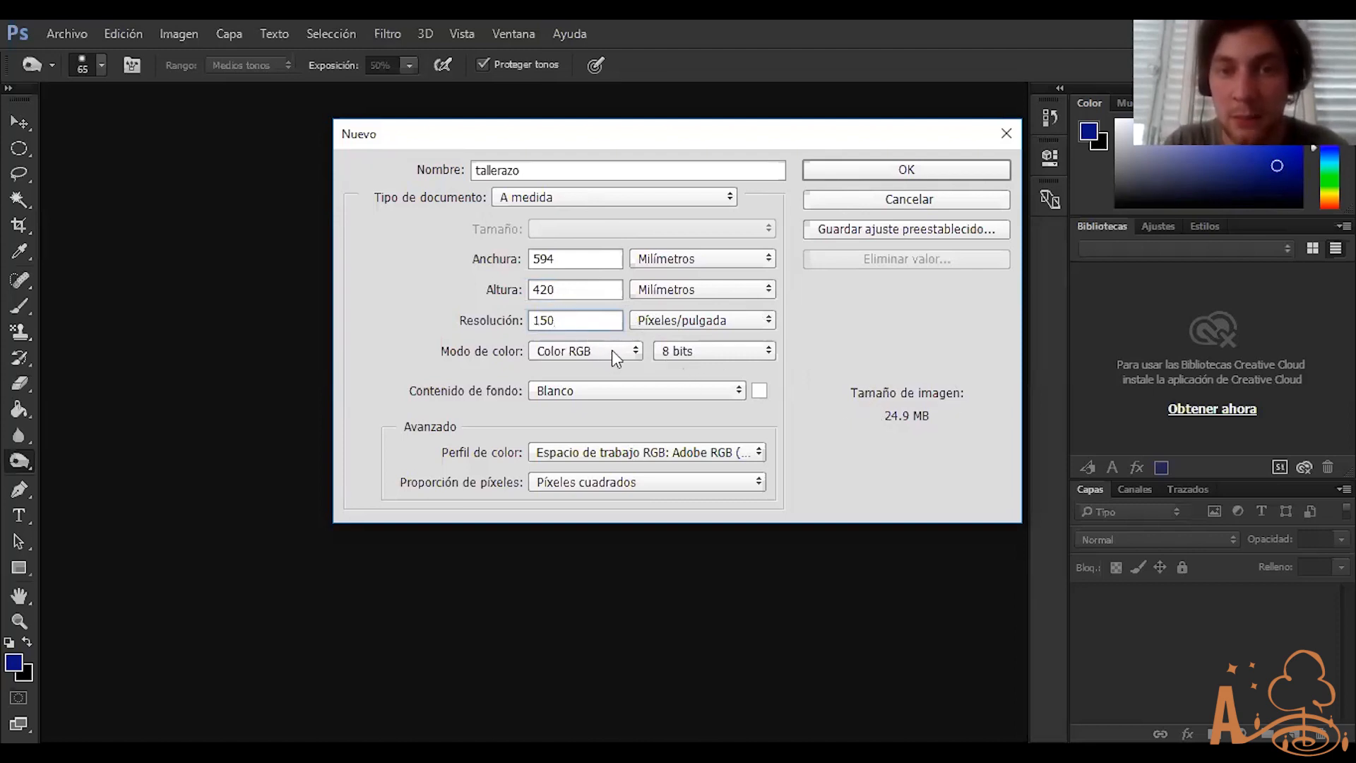
{"action": "left_click", "coordinate": [559, 358]}
{"action": "left_click", "coordinate": [556, 359]}
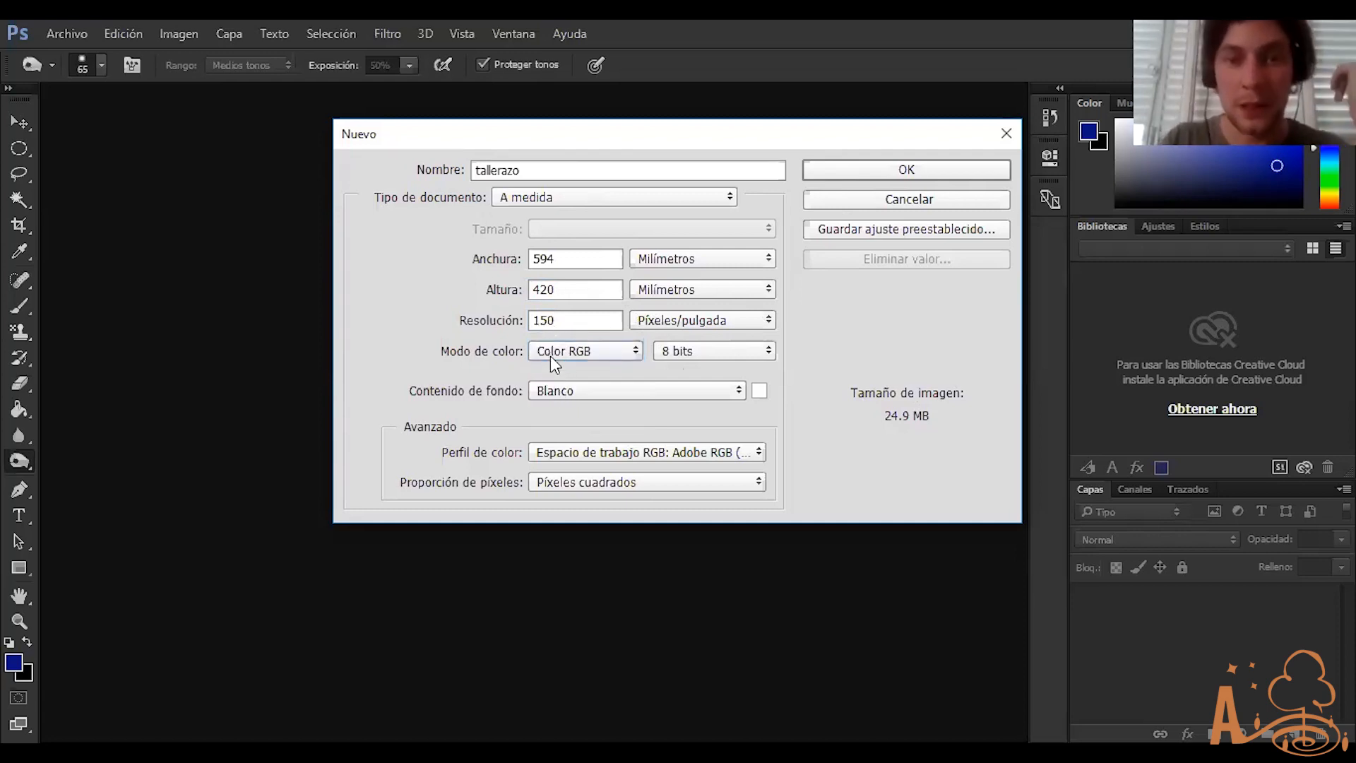
{"action": "left_click", "coordinate": [553, 351]}
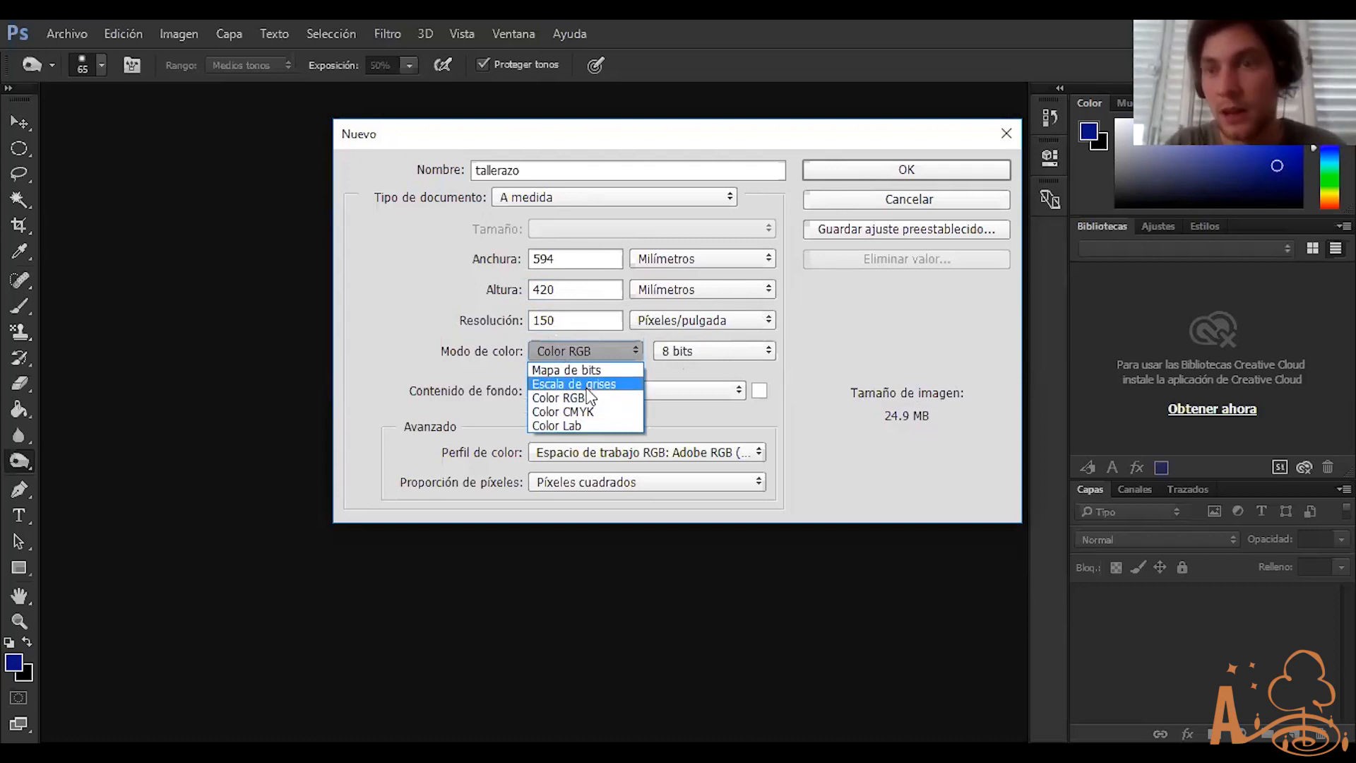
{"action": "left_click", "coordinate": [600, 352]}
{"action": "left_click", "coordinate": [600, 352]}
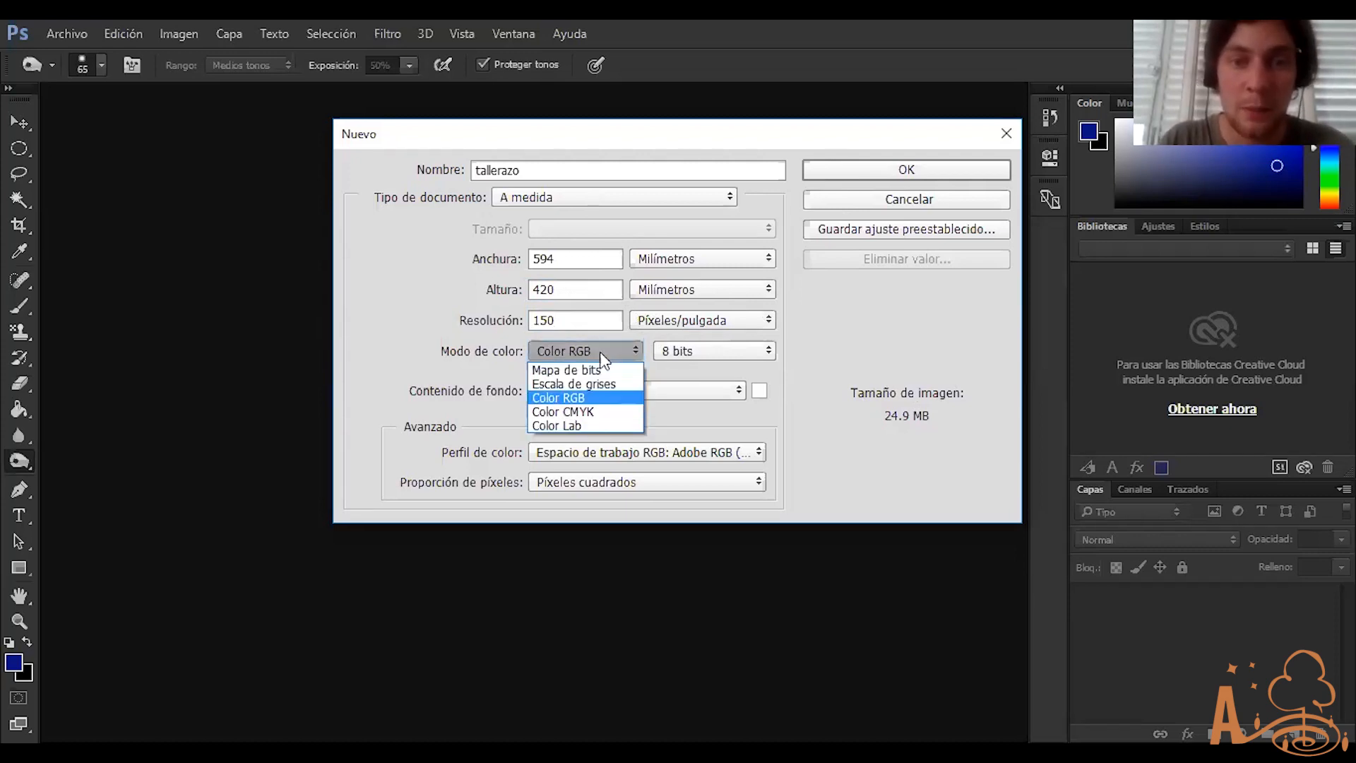
{"action": "left_click", "coordinate": [589, 399]}
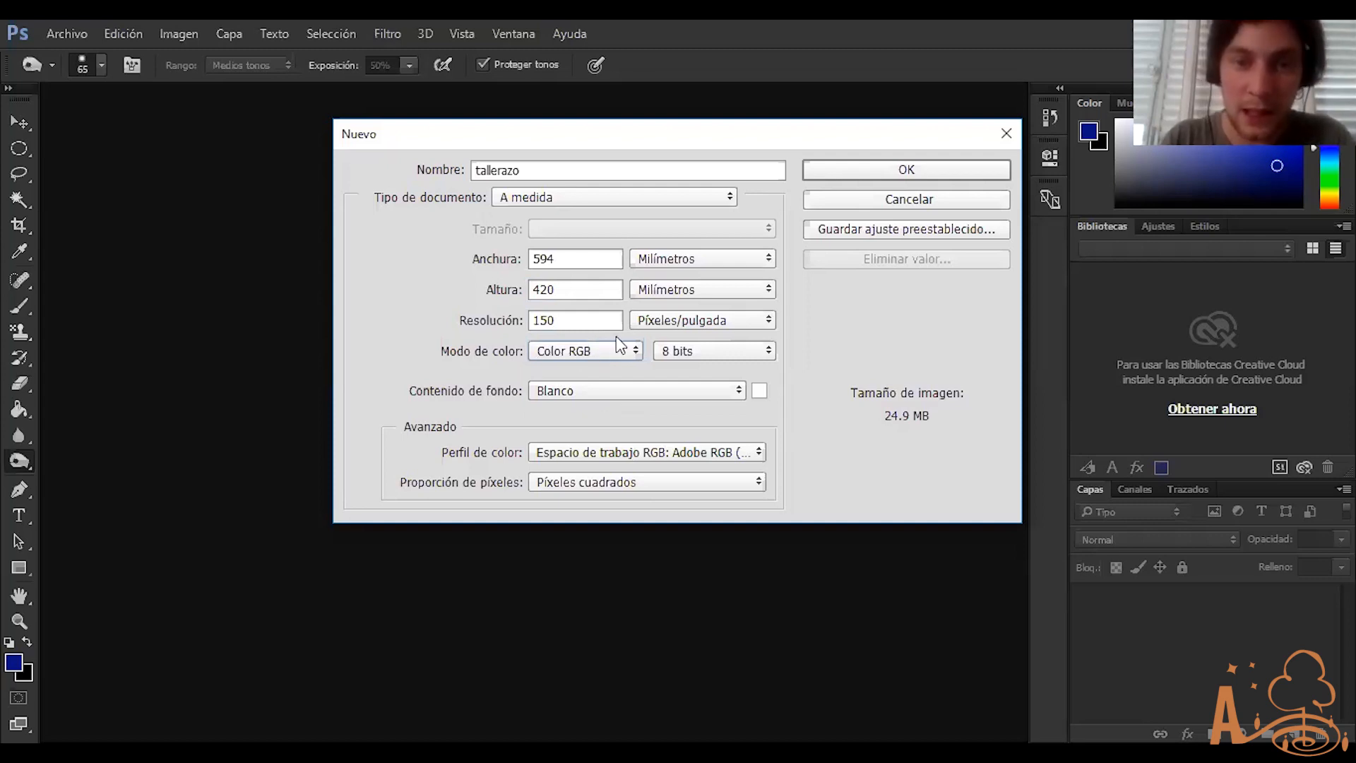
Try Color CMYK as the document's color mode to compare it with RGB, and return the mode to Color RGB
{"action": "left_click", "coordinate": [614, 354]}
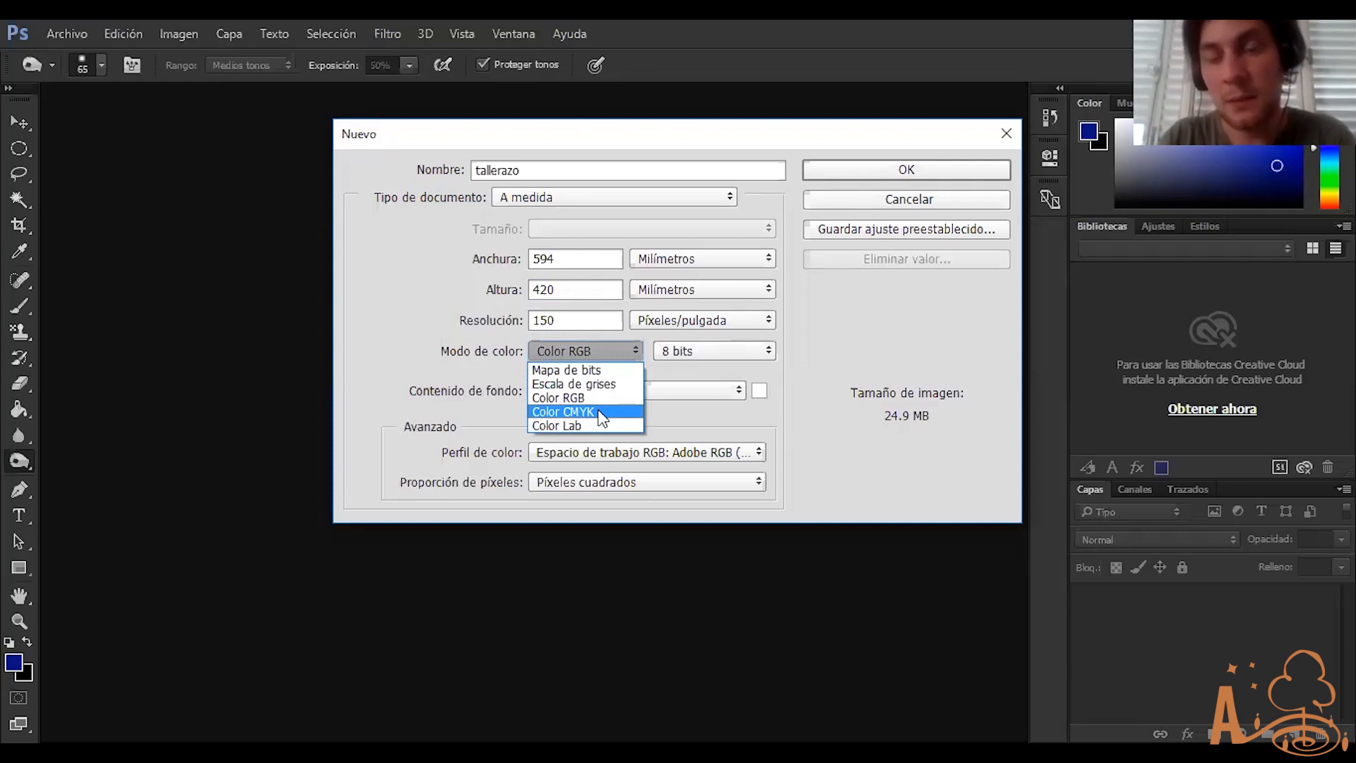
{"action": "left_click", "coordinate": [601, 417]}
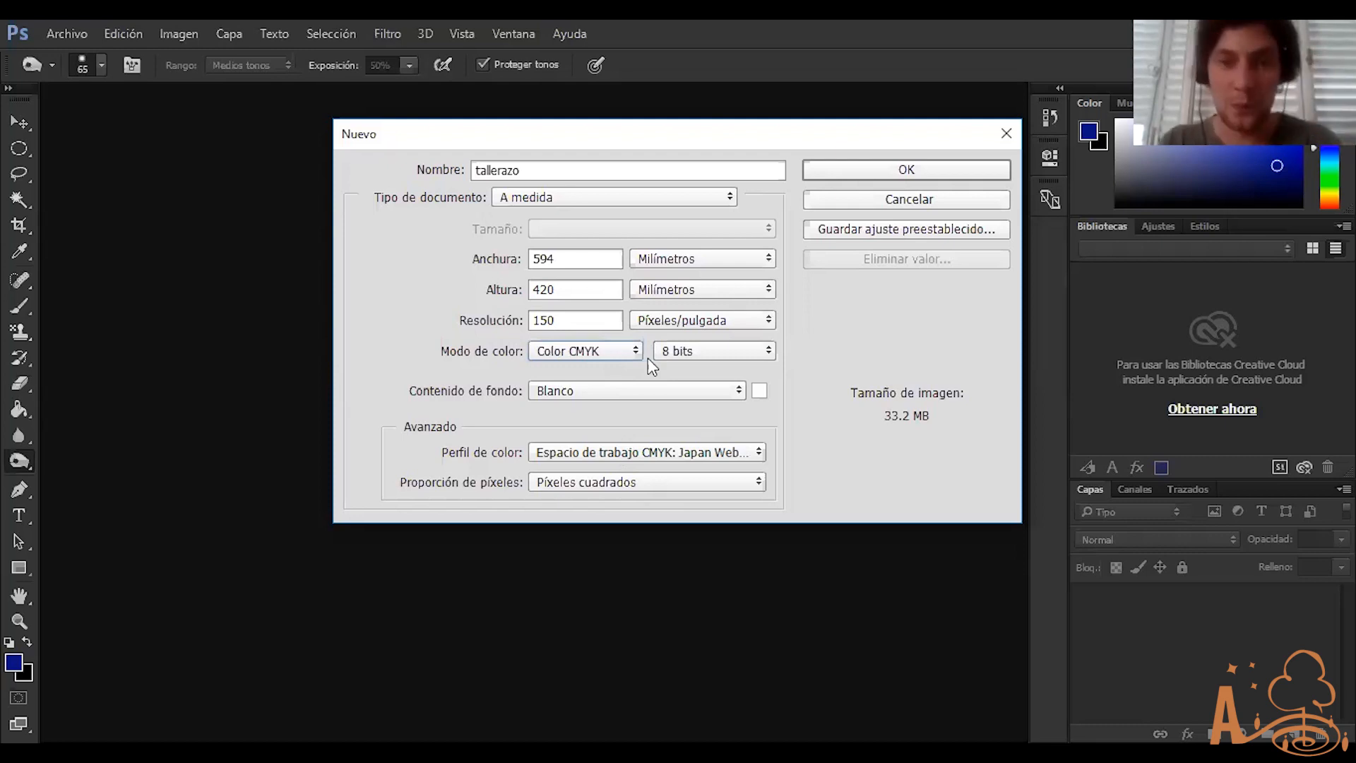
{"action": "left_click", "coordinate": [617, 350]}
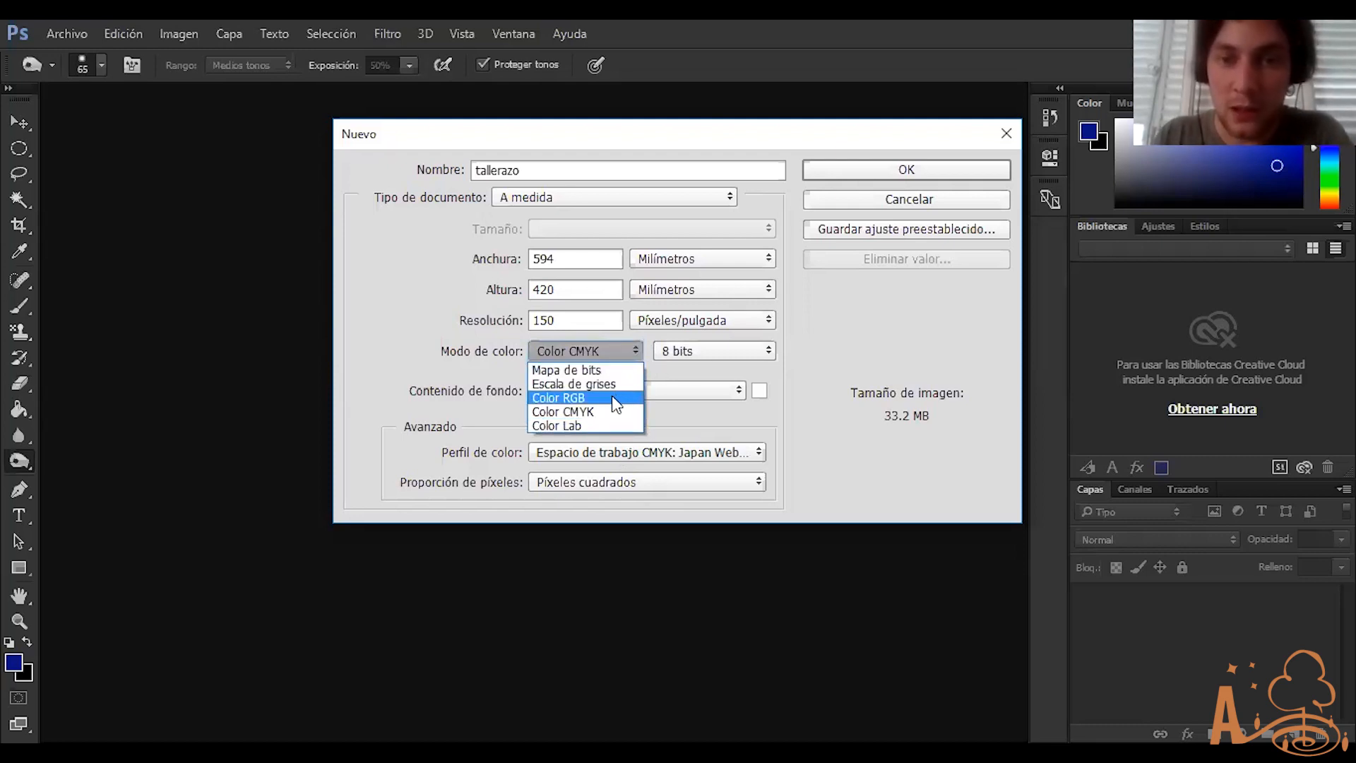
{"action": "left_click", "coordinate": [612, 412]}
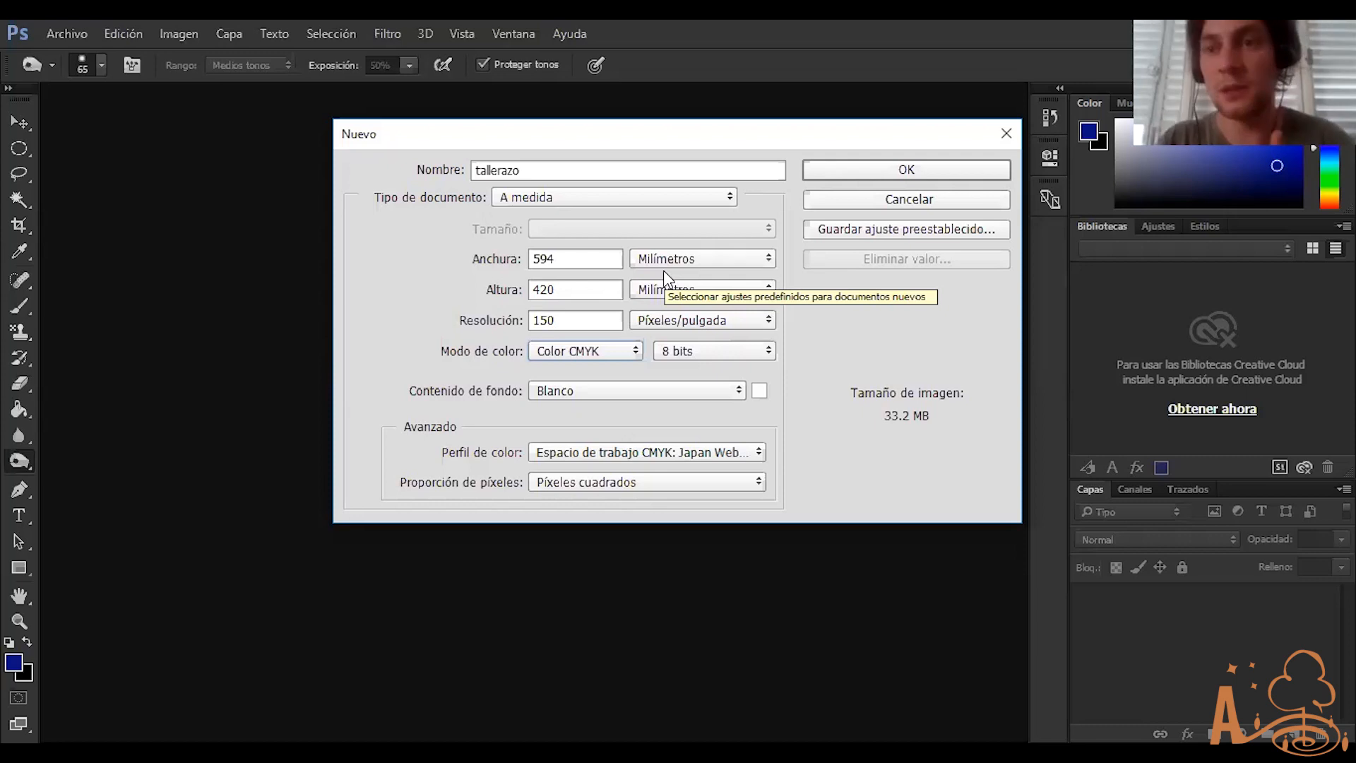
{"action": "left_click", "coordinate": [613, 349]}
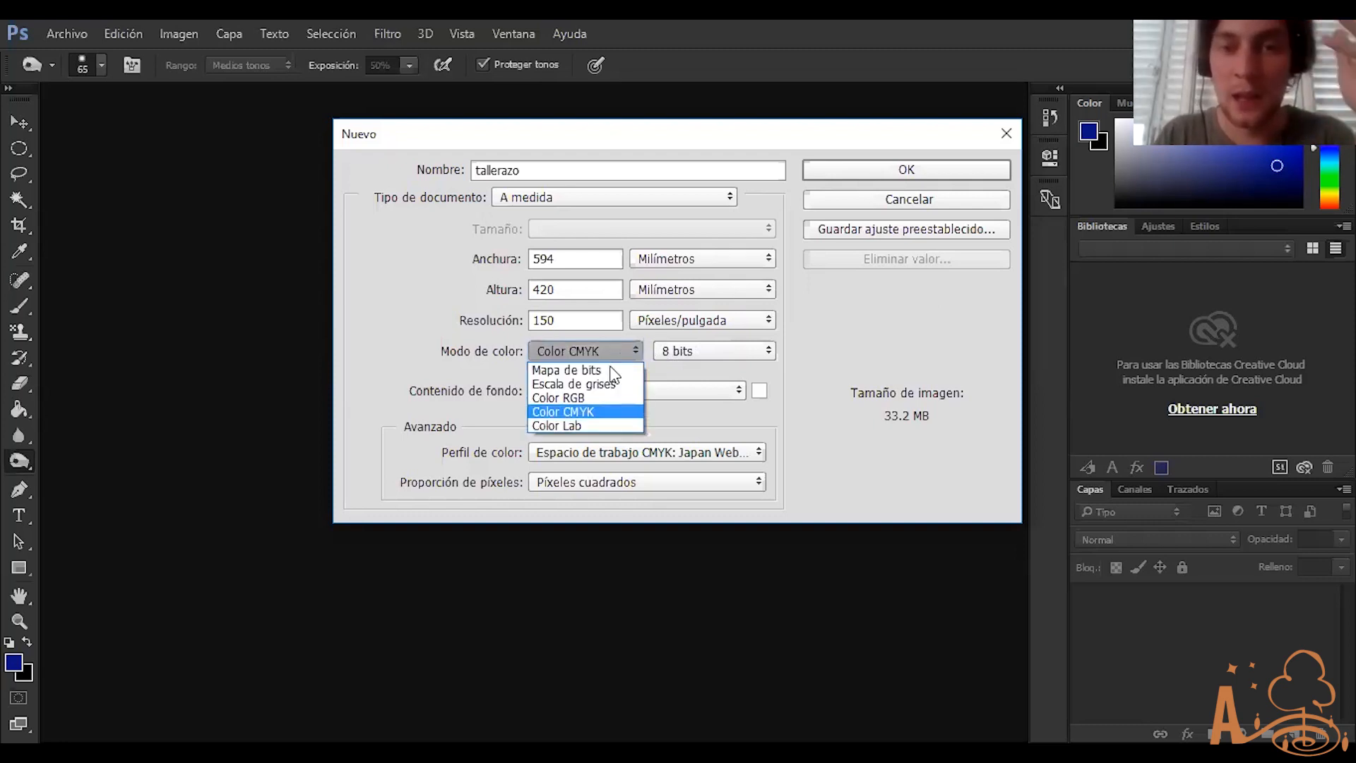
{"action": "left_click", "coordinate": [590, 405]}
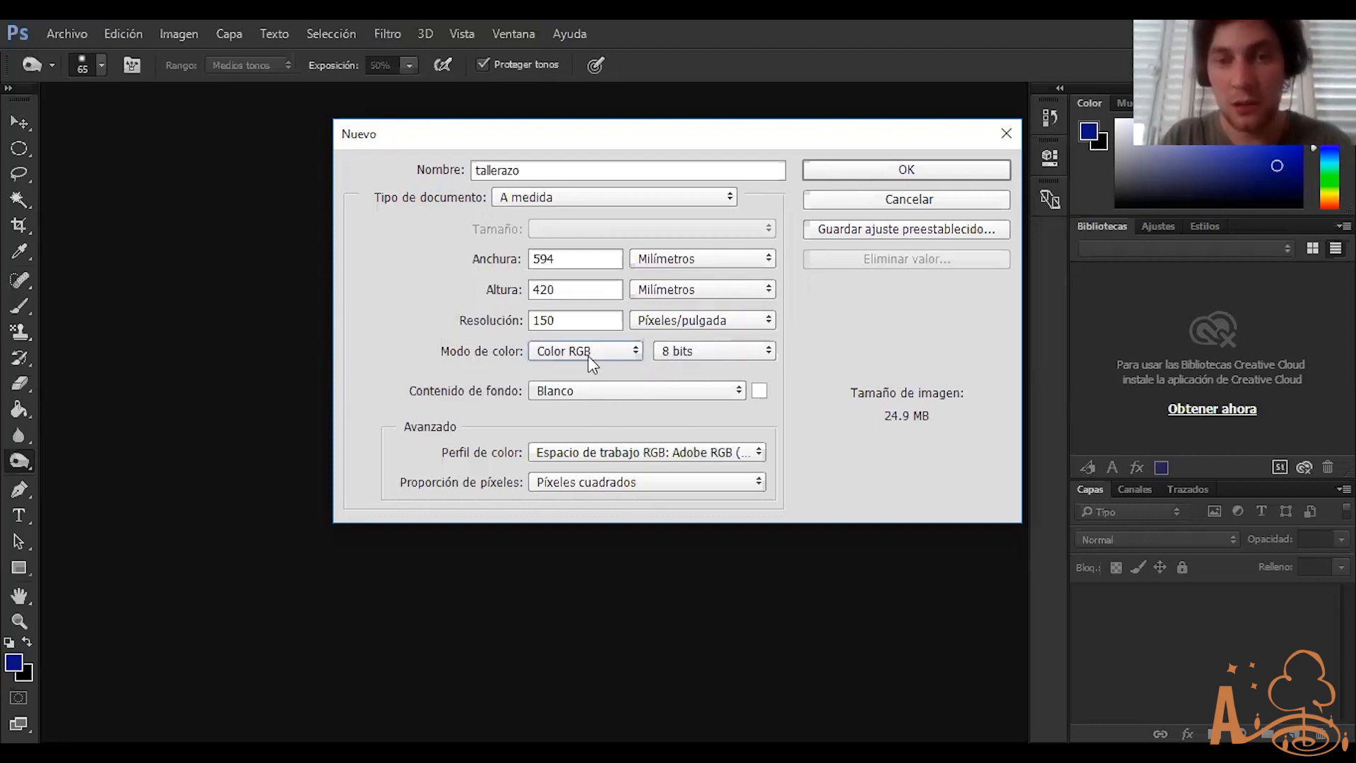
{"action": "left_click", "coordinate": [591, 358]}
{"action": "left_click", "coordinate": [569, 424]}
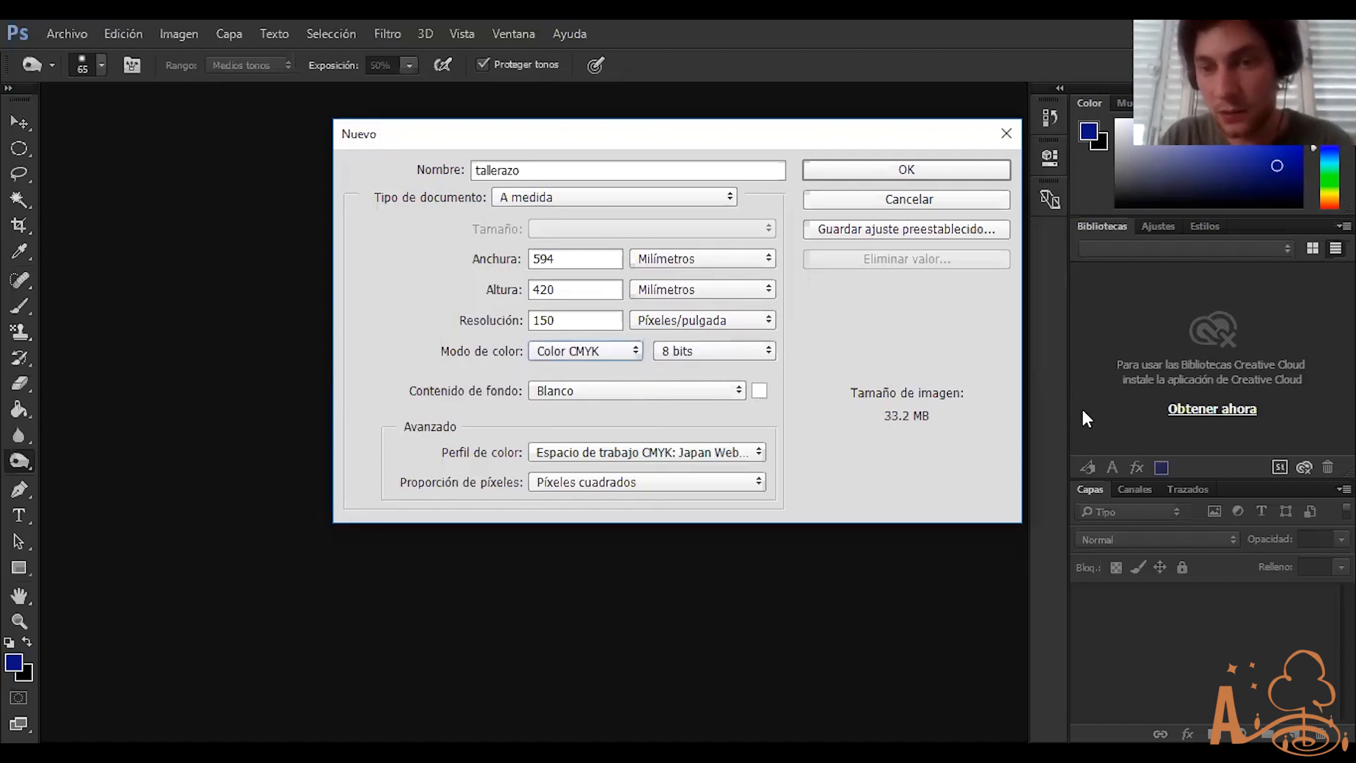
{"action": "left_click", "coordinate": [631, 348]}
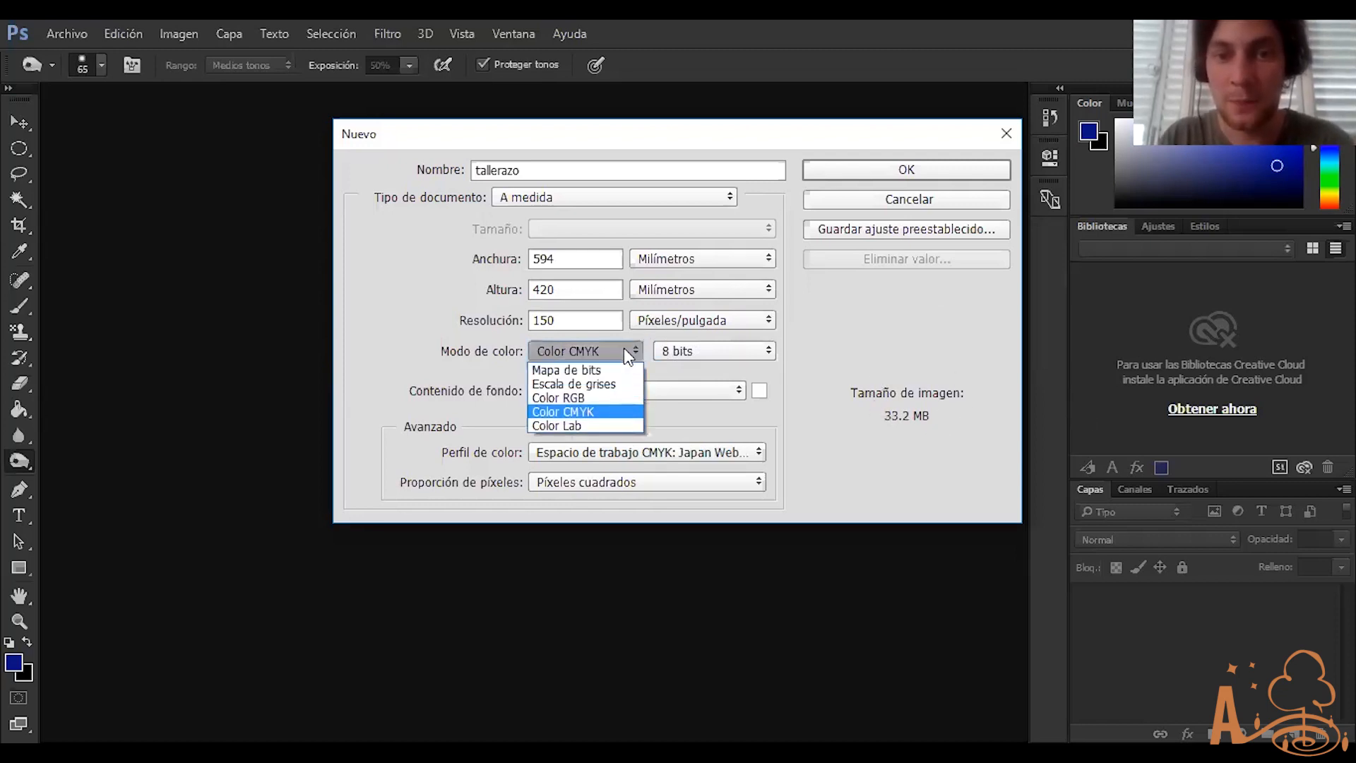
{"action": "left_click", "coordinate": [609, 399]}
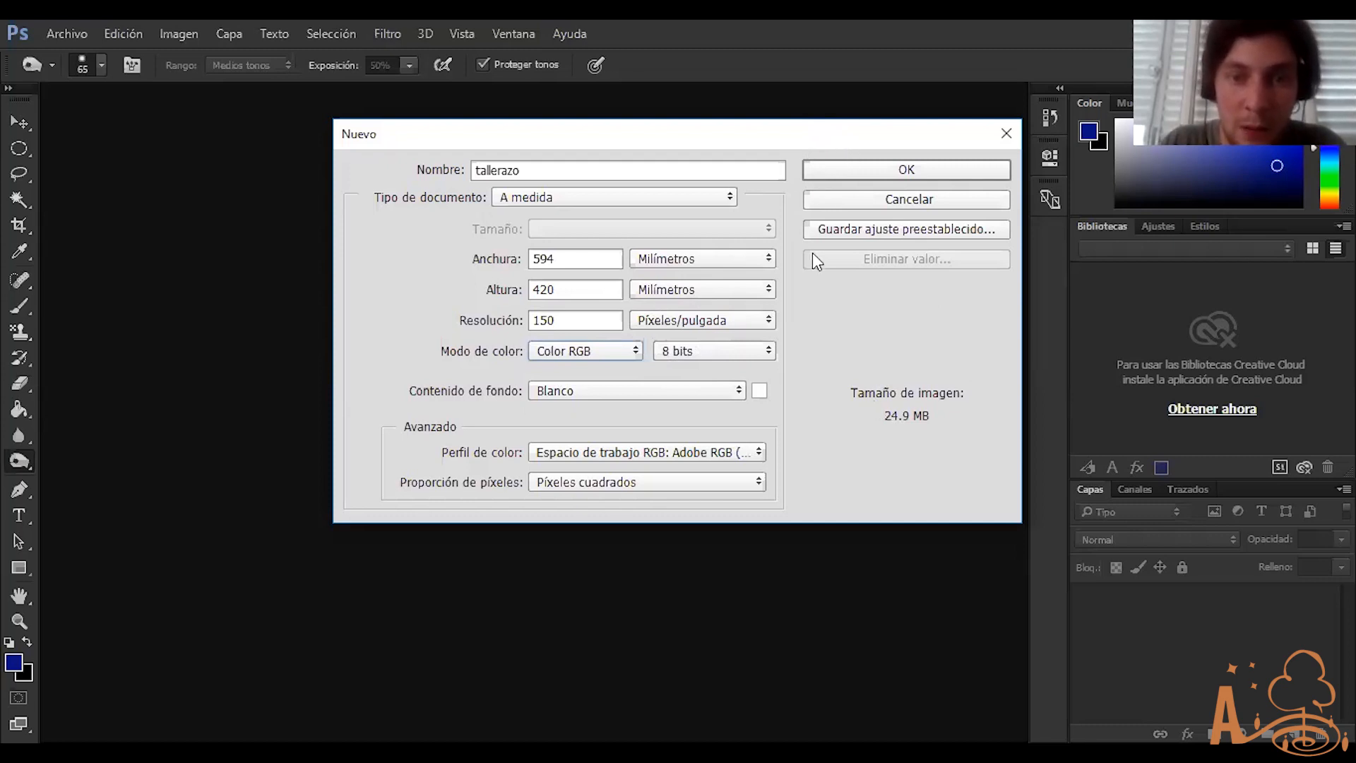
Create the tallerazo document with the width, height, resolution and color mode entered
{"action": "left_click", "coordinate": [588, 261]}
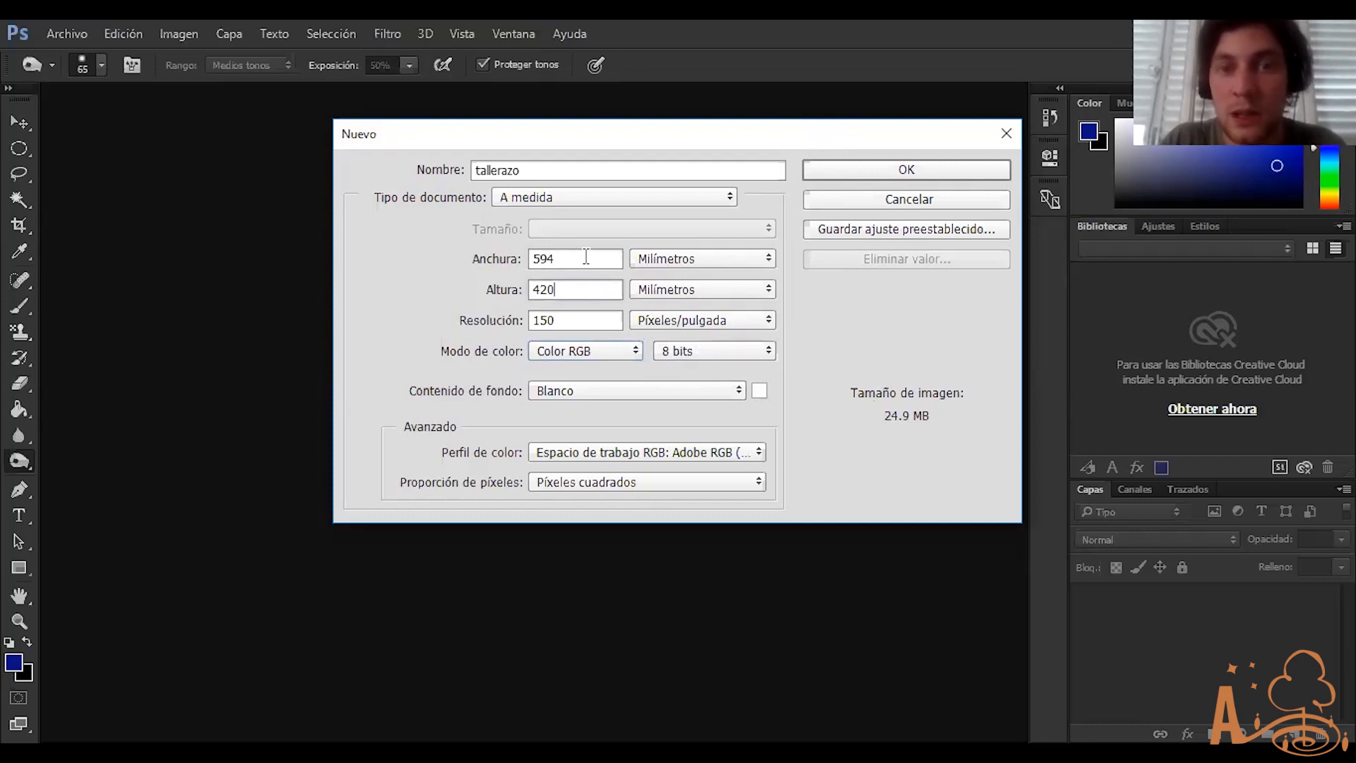
{"action": "left_click", "coordinate": [591, 289]}
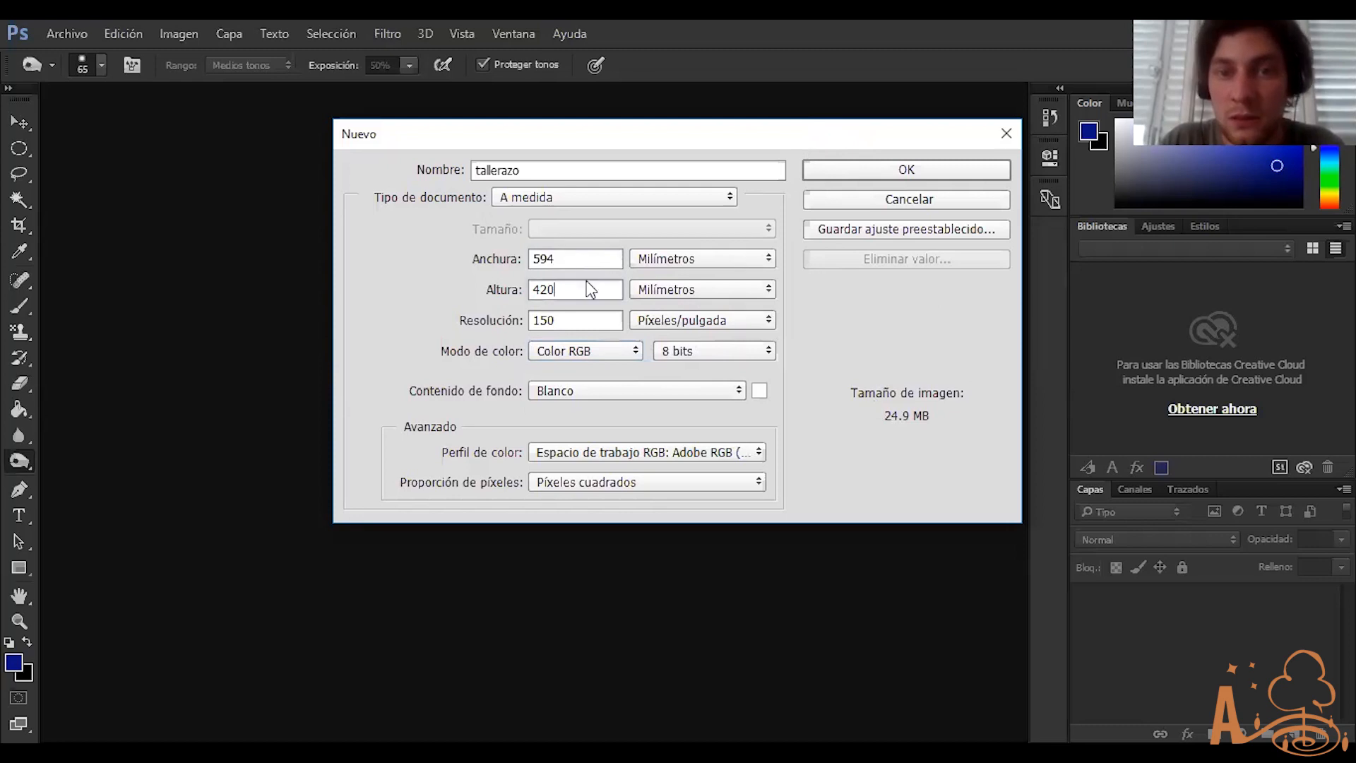
{"action": "left_click", "coordinate": [904, 170]}
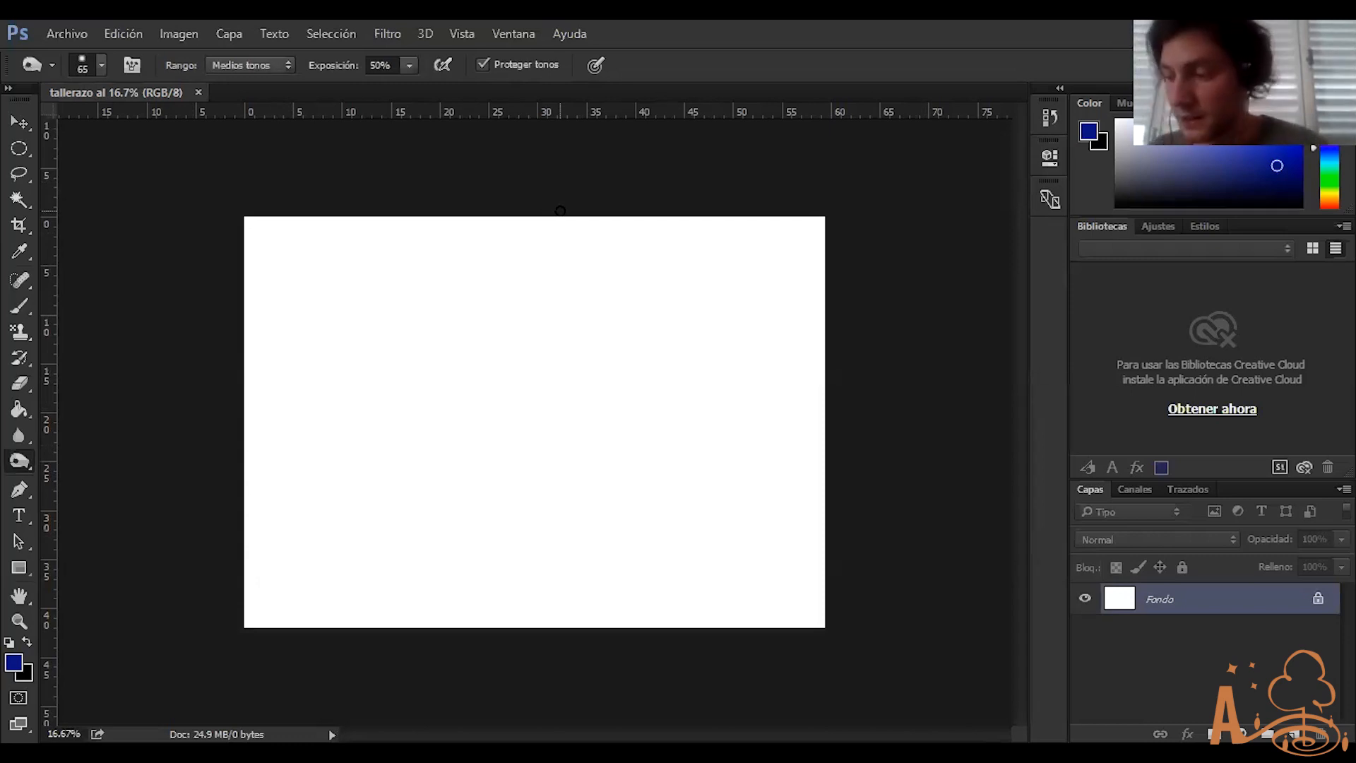
Zoom far into the blank canvas with the Zoom tool, and zoom back out until the whole page fits
{"action": "key", "text": "v"}
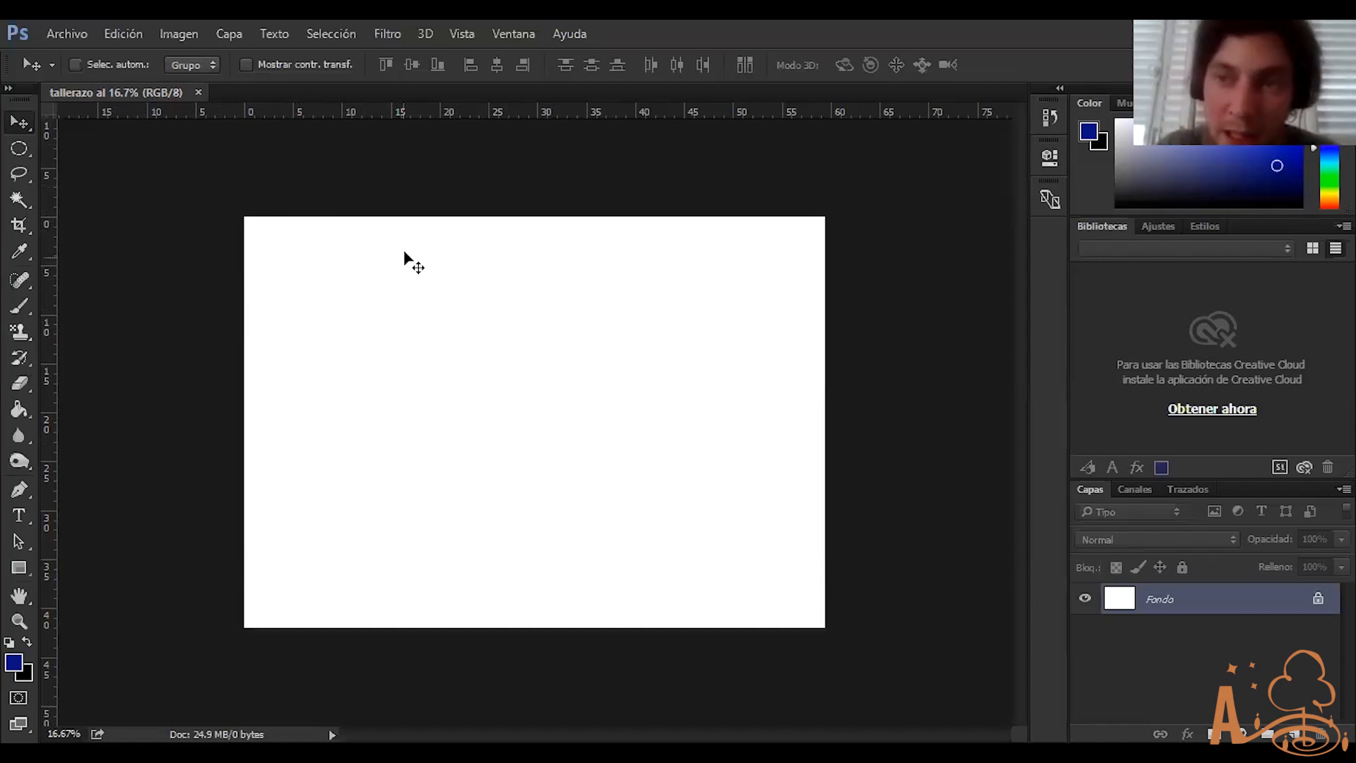
{"action": "key", "text": "alt"}
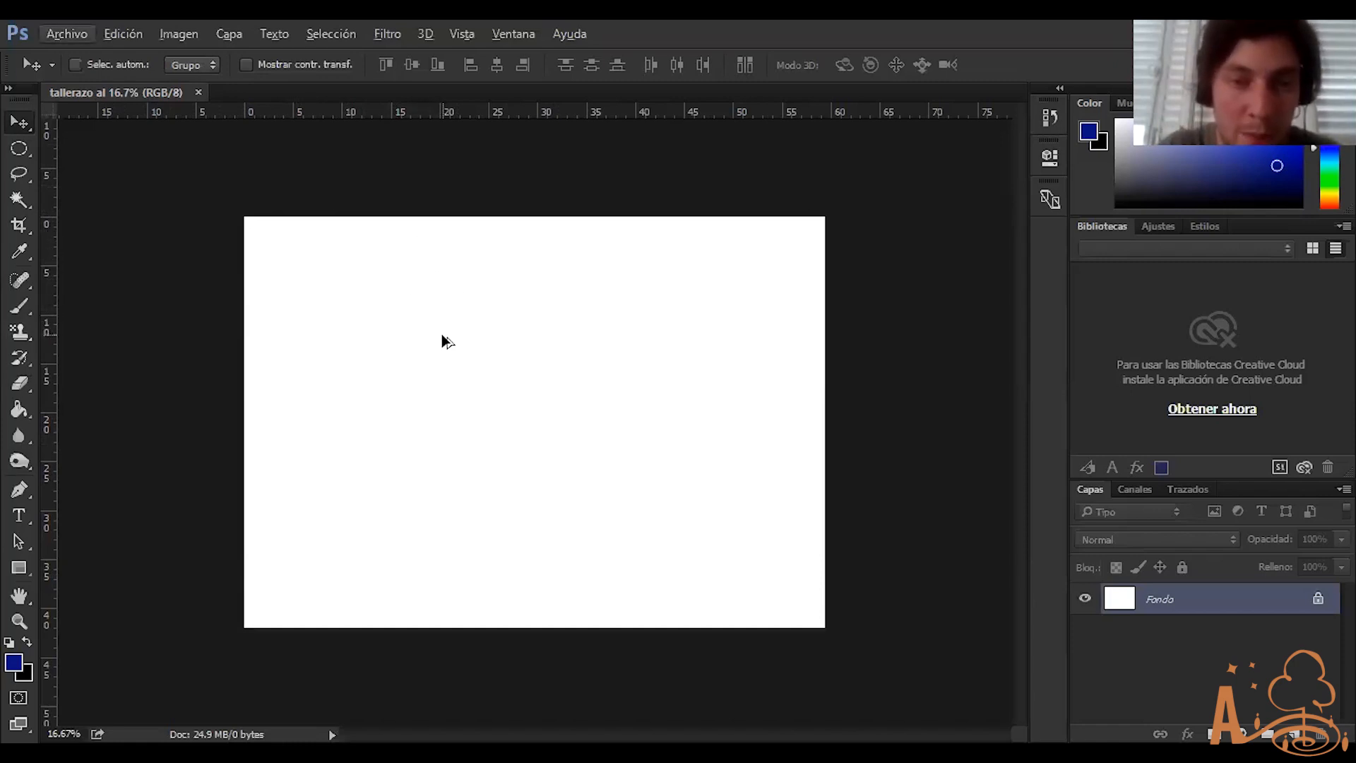
{"action": "key", "text": "alt"}
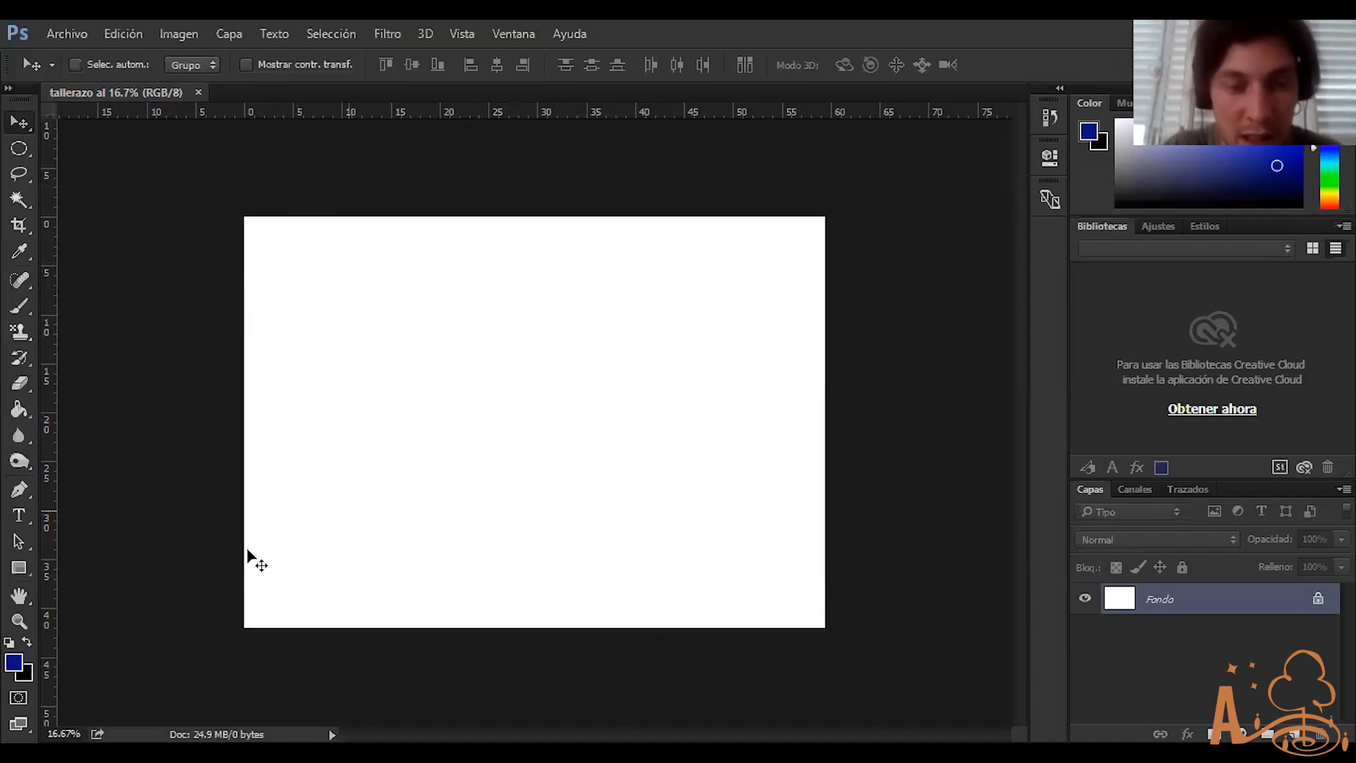
{"action": "left_click", "coordinate": [20, 627]}
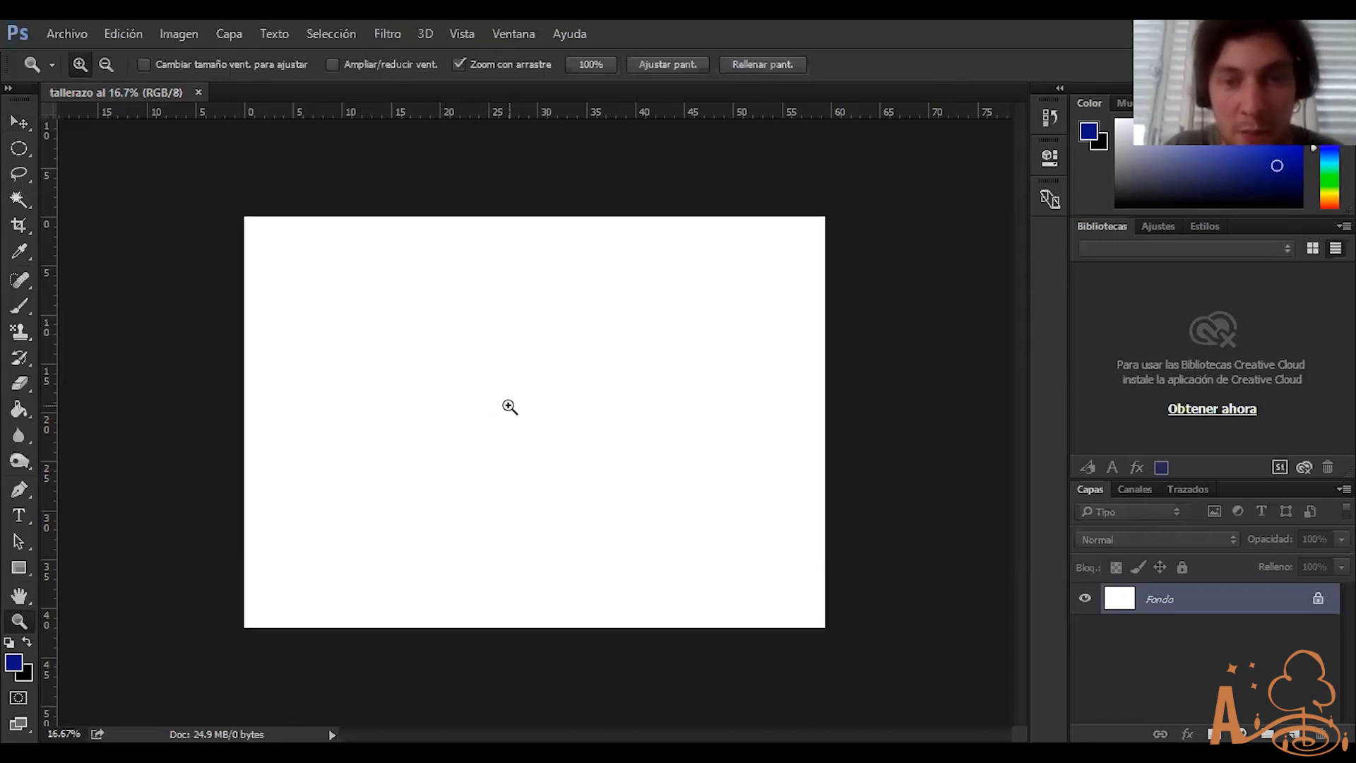
{"action": "mouse_move", "coordinate": [510, 407]}
{"action": "left_mouse_down"}
{"action": "mouse_move", "coordinate": [514, 393]}
{"action": "mouse_move", "coordinate": [520, 425]}
{"action": "mouse_move", "coordinate": [523, 409]}
{"action": "left_mouse_up"}
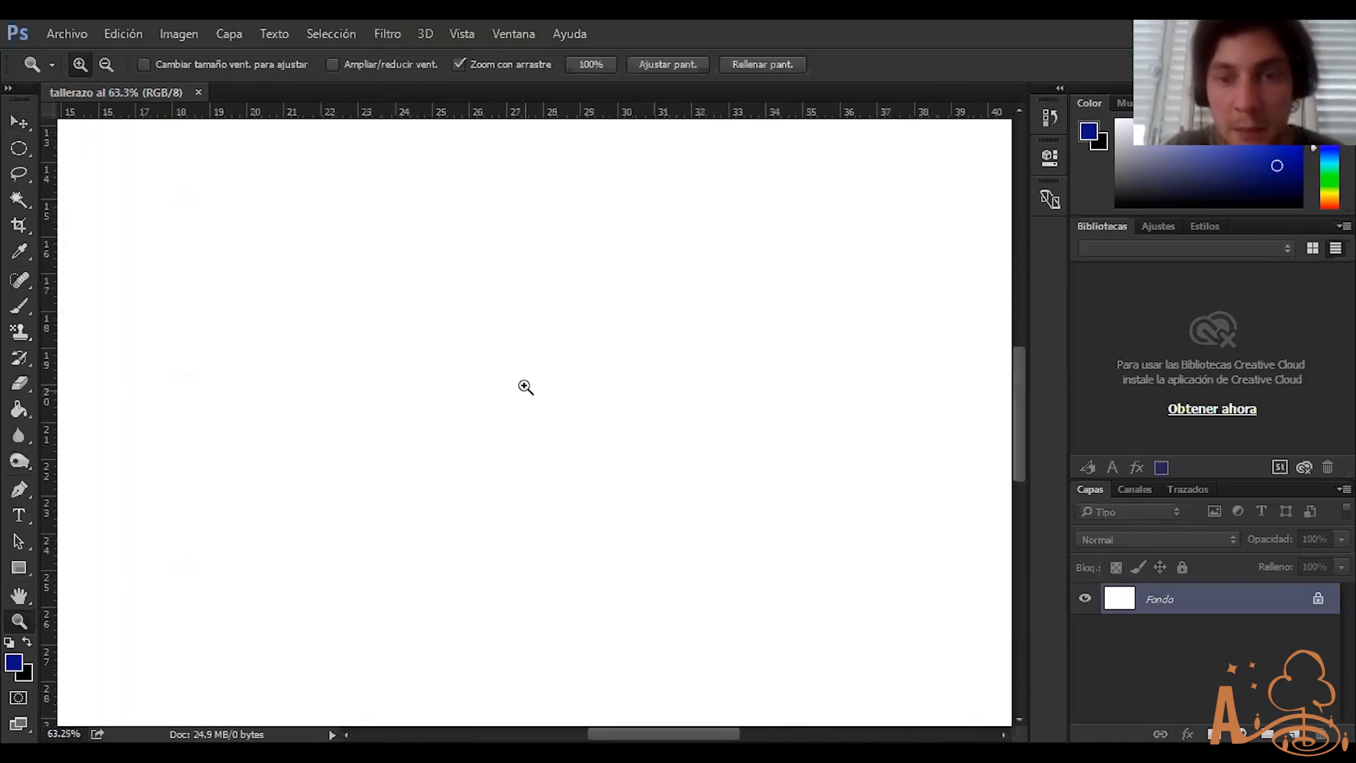
{"action": "key", "text": "alt"}
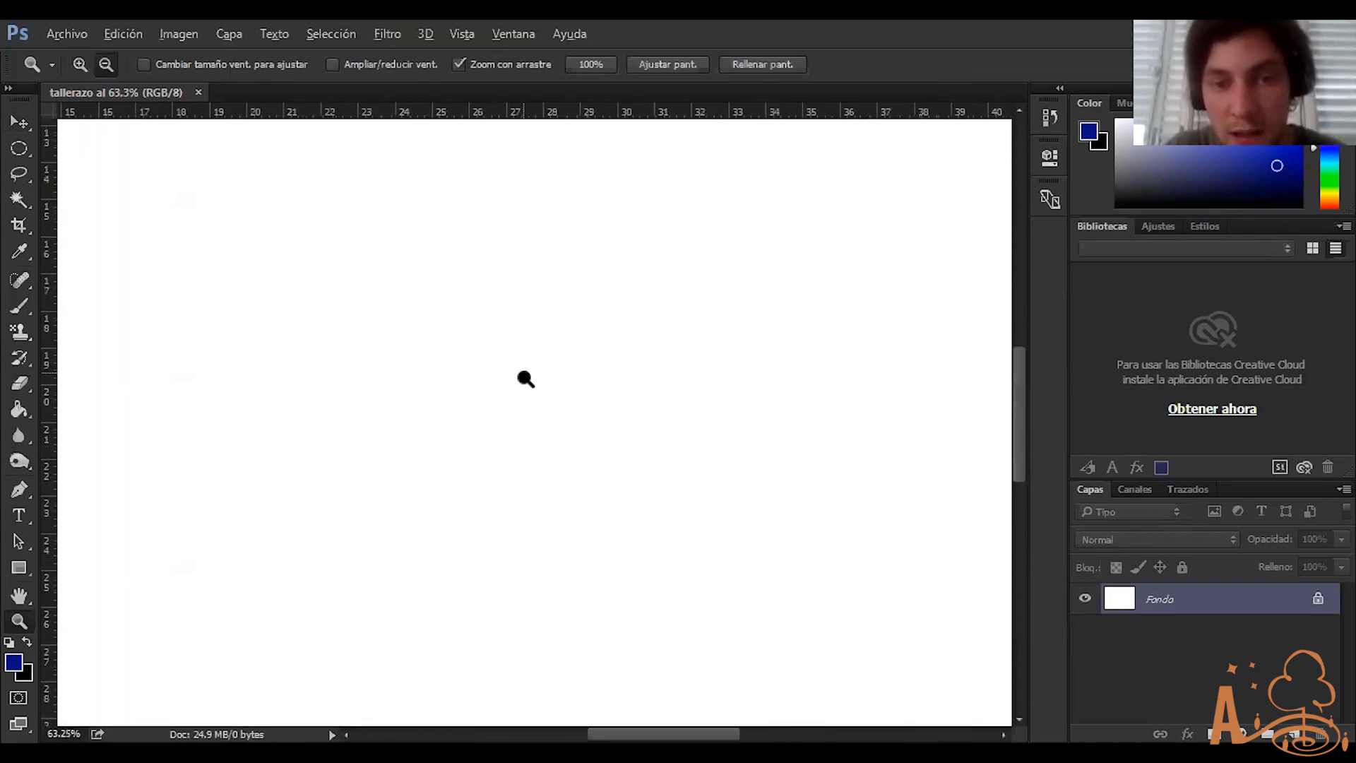
{"action": "left_click_drag", "start_coordinate": [545, 384], "coordinate": [1099, 146]}
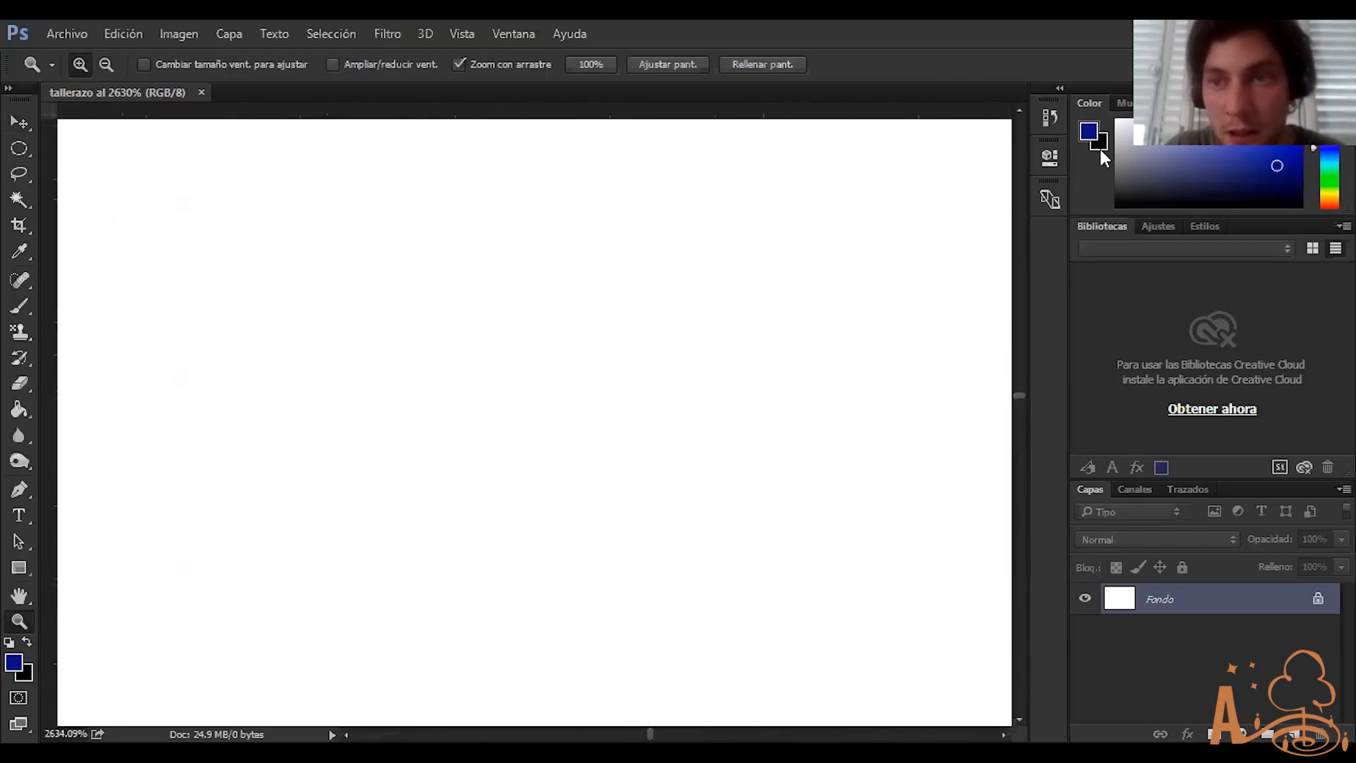
{"action": "left_click_drag", "start_coordinate": [940, 410], "coordinate": [707, 310]}
{"action": "scroll", "coordinate": [722, 298], "scroll_direction": "down", "scroll_amount": 15}
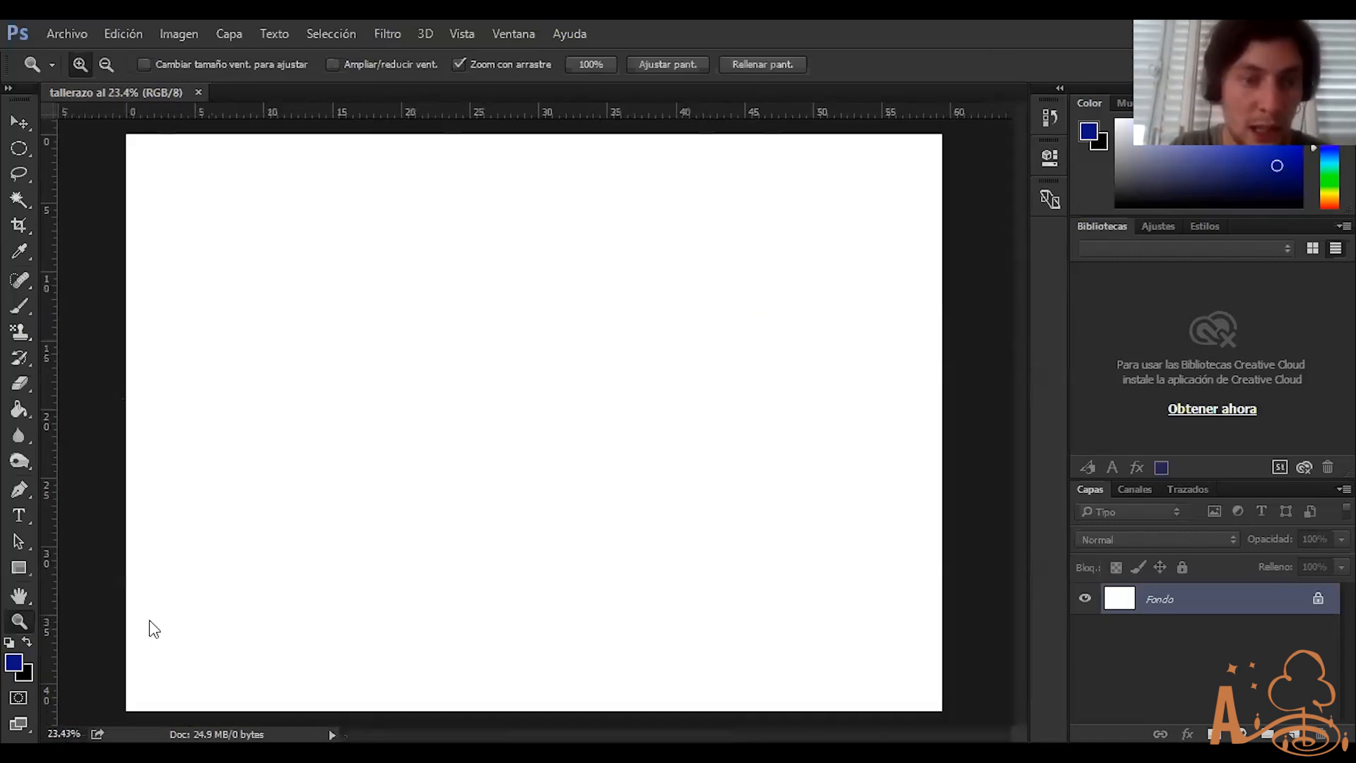
{"action": "scroll", "coordinate": [396, 459], "scroll_direction": "down", "scroll_amount": 1}
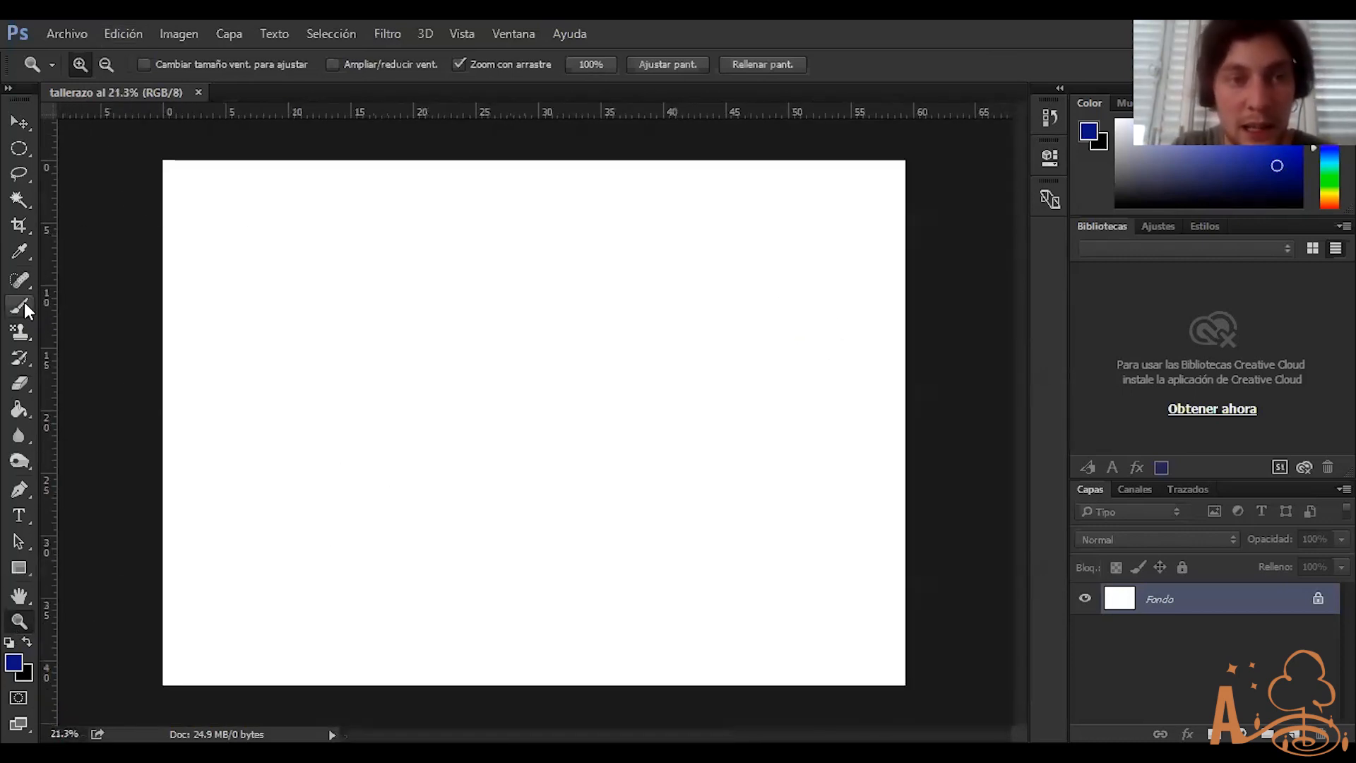
Activate the Move tool and practise zooming the canvas in and out, ending with the whole page in view
{"action": "left_click", "coordinate": [19, 123]}
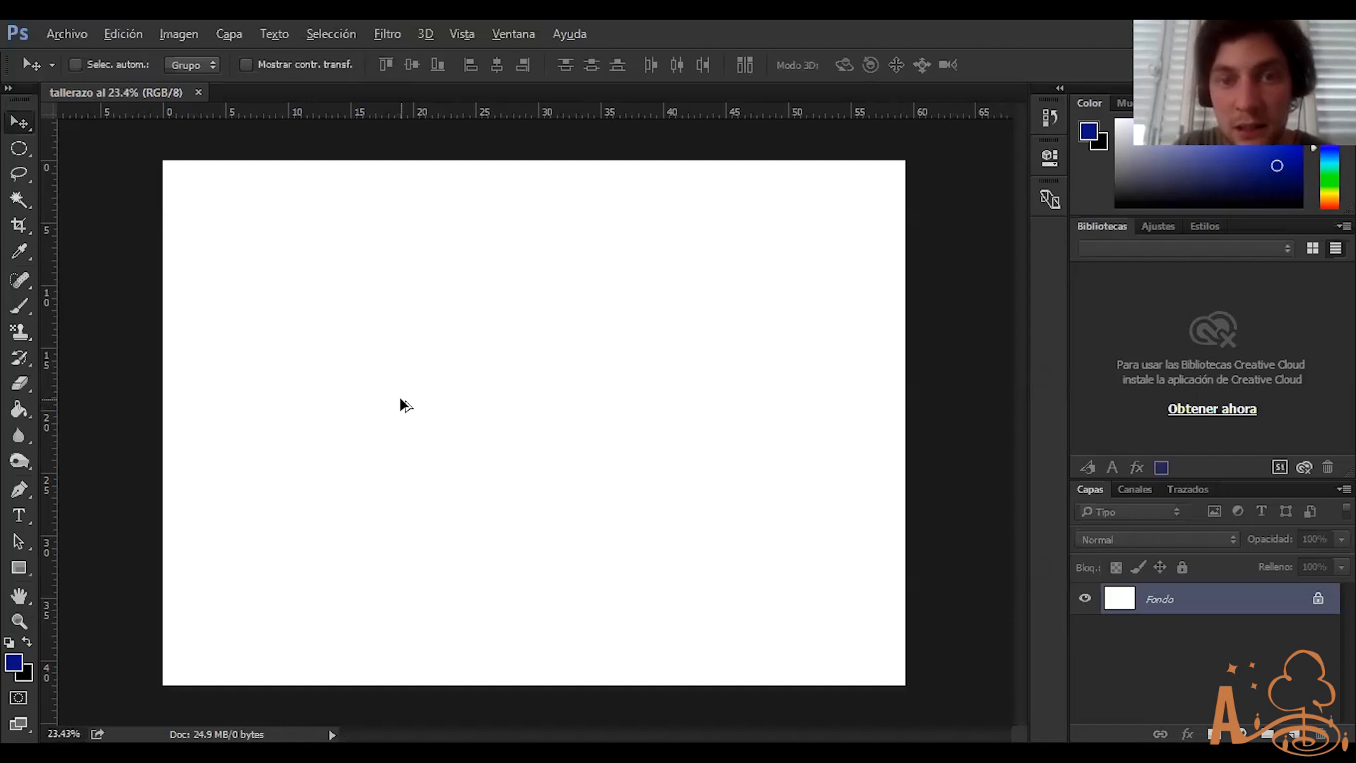
{"action": "scroll", "coordinate": [400, 397], "scroll_direction": "up", "scroll_amount": 2}
{"action": "scroll", "coordinate": [401, 399], "scroll_direction": "down", "scroll_amount": 2}
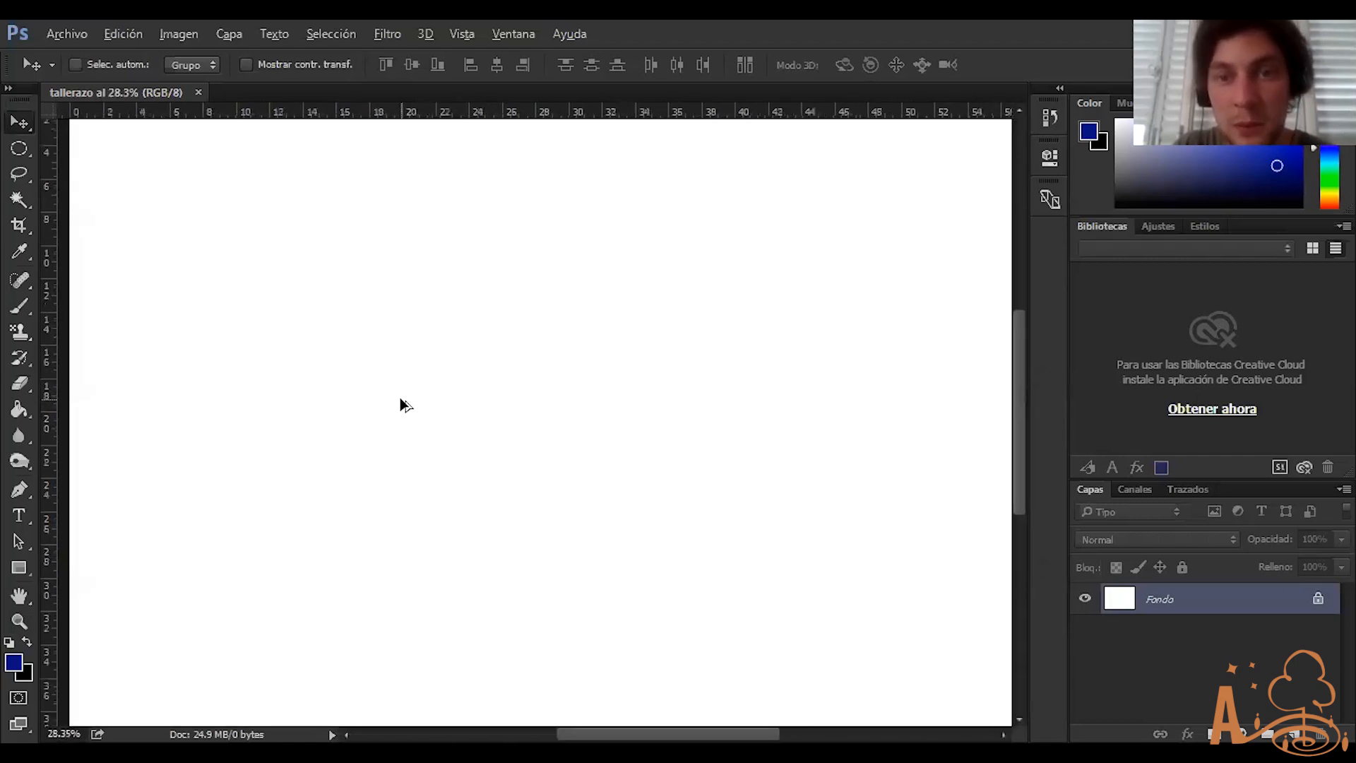
{"action": "scroll", "coordinate": [400, 405], "scroll_direction": "down", "scroll_amount": 2}
{"action": "scroll", "coordinate": [400, 406], "scroll_direction": "up", "scroll_amount": 3}
{"action": "scroll", "coordinate": [400, 405], "scroll_direction": "down", "scroll_amount": 4}
{"action": "scroll", "coordinate": [400, 404], "scroll_direction": "up", "scroll_amount": 3}
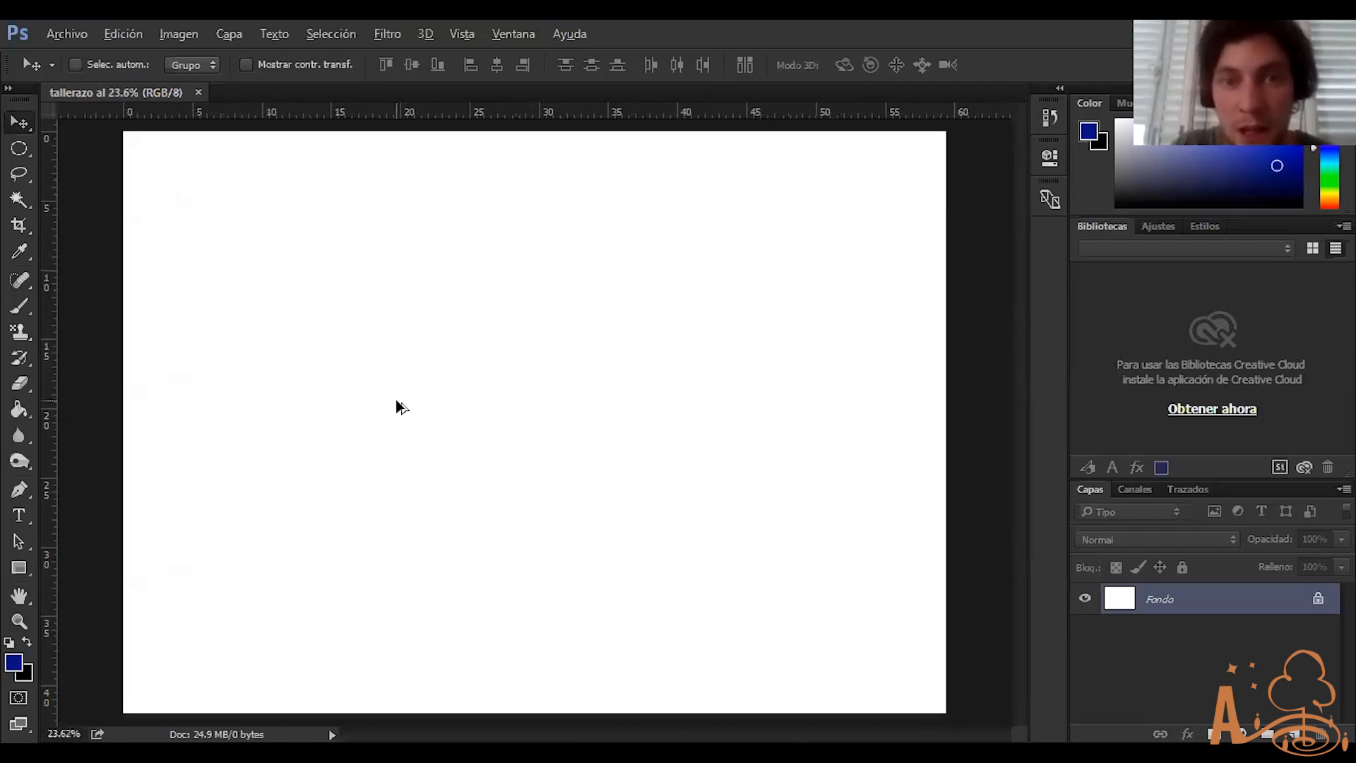
{"action": "scroll", "coordinate": [397, 400], "scroll_direction": "up", "scroll_amount": 2}
{"action": "scroll", "coordinate": [397, 403], "scroll_direction": "down", "scroll_amount": 1}
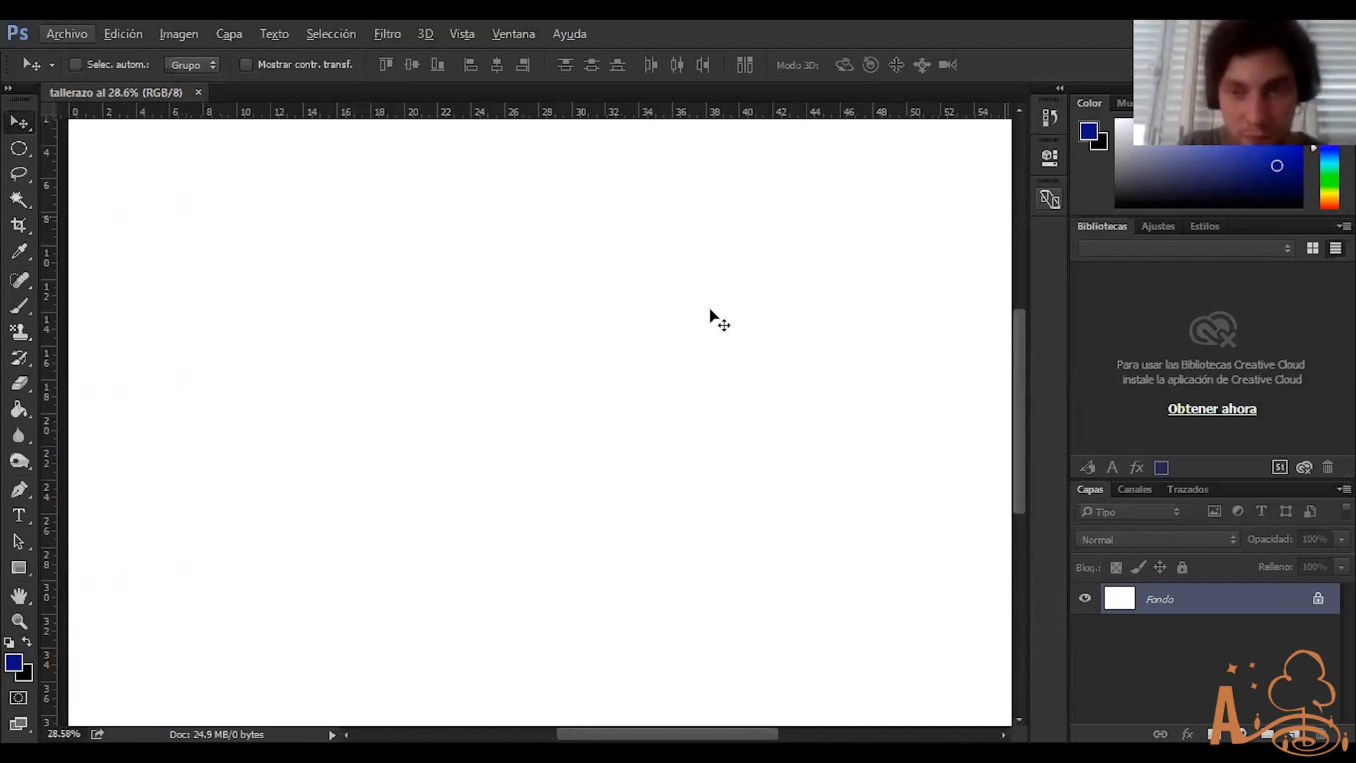
{"action": "scroll", "coordinate": [629, 332], "scroll_direction": "down", "scroll_amount": 3}
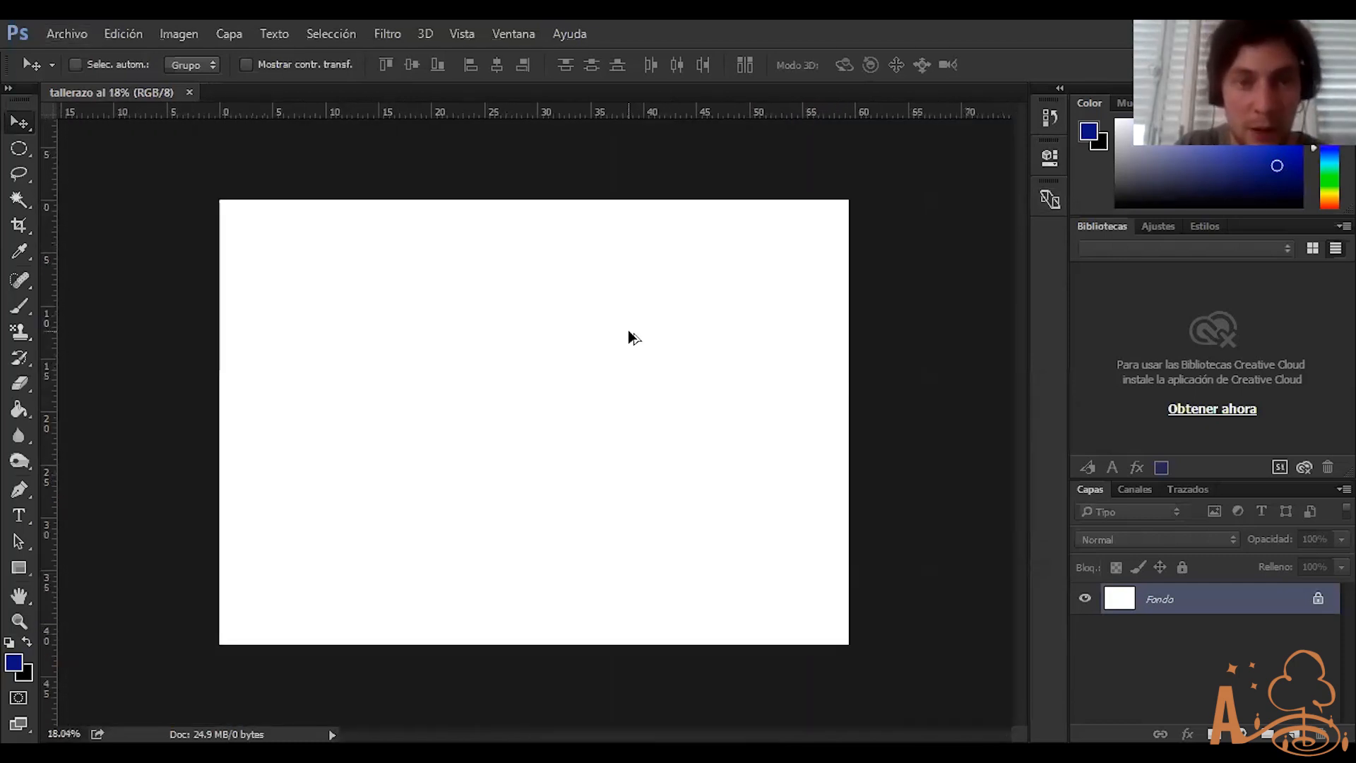
Draw an upright elliptical selection about 5 × 11 cm near the page's upper-left corner and fill it with dark blue on a new layer
{"action": "left_click", "coordinate": [19, 149]}
{"action": "left_click_drag", "start_coordinate": [643, 488], "coordinate": [592, 373]}
{"action": "mouse_move", "coordinate": [316, 369]}
{"action": "left_mouse_down"}
{"action": "mouse_move", "coordinate": [320, 295]}
{"action": "mouse_move", "coordinate": [265, 255]}
{"action": "left_mouse_up"}
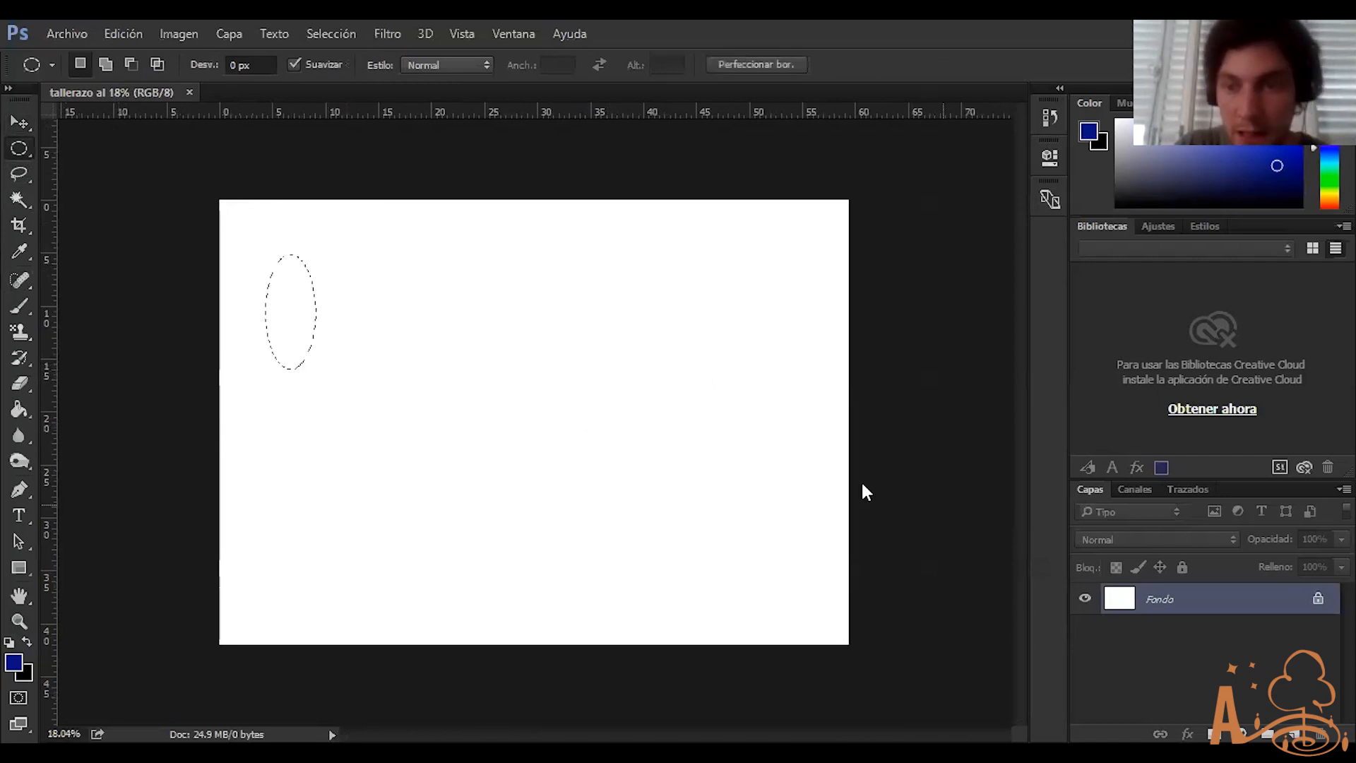
{"action": "key", "text": "ctrl+shift+alt+n"}
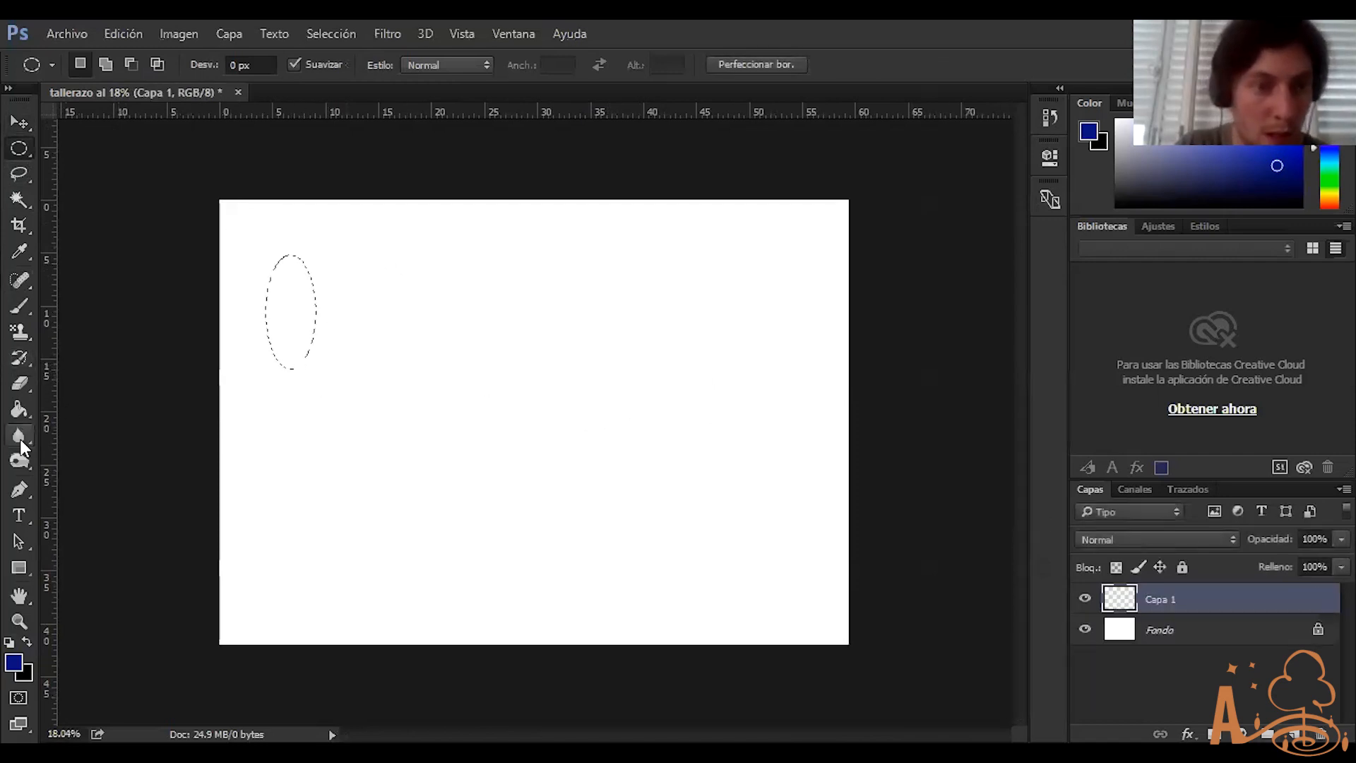
{"action": "left_click", "coordinate": [19, 409]}
{"action": "left_click", "coordinate": [297, 338]}
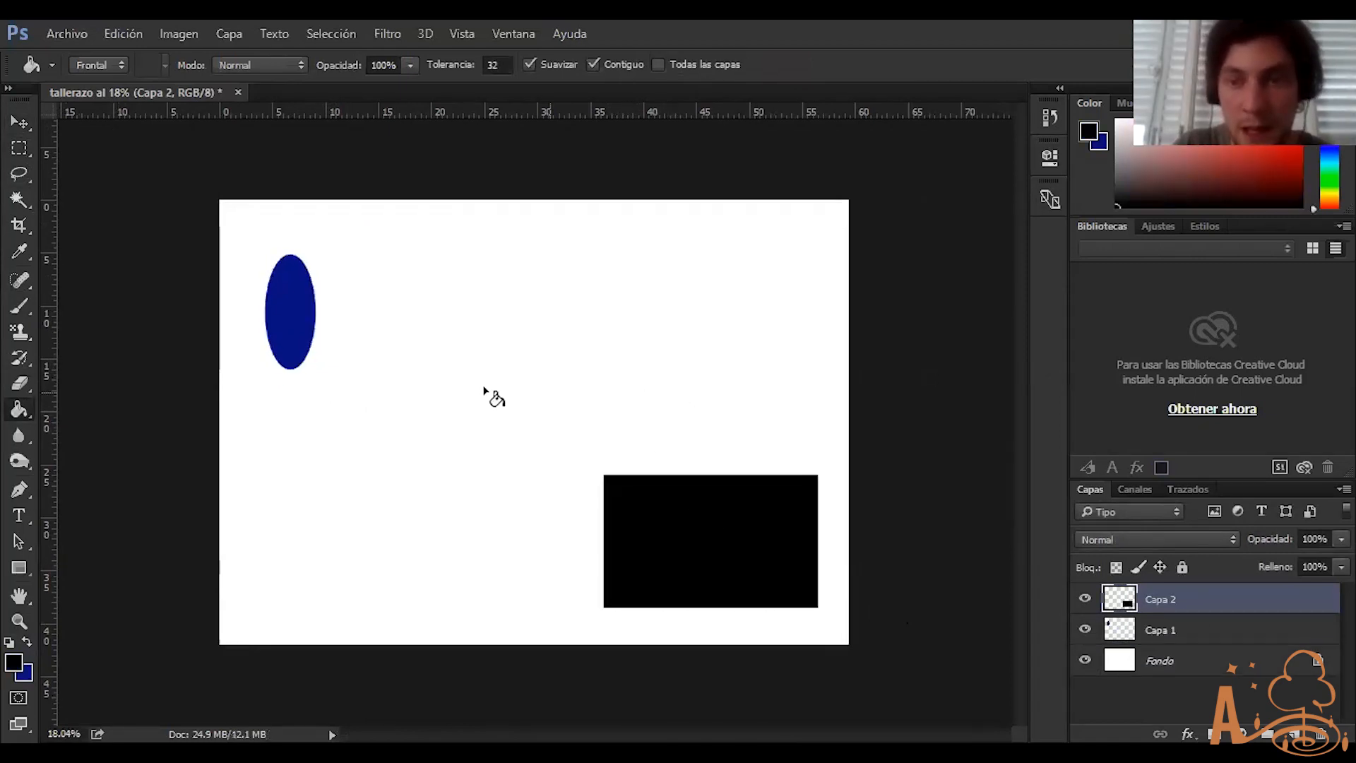
Zoom in on the blue ellipse and pan across the page with the Hand tool to the black rectangle
{"action": "scroll", "coordinate": [242, 266], "scroll_direction": "up", "scroll_amount": 4}
{"action": "scroll", "coordinate": [242, 209], "scroll_direction": "up", "scroll_amount": 1}
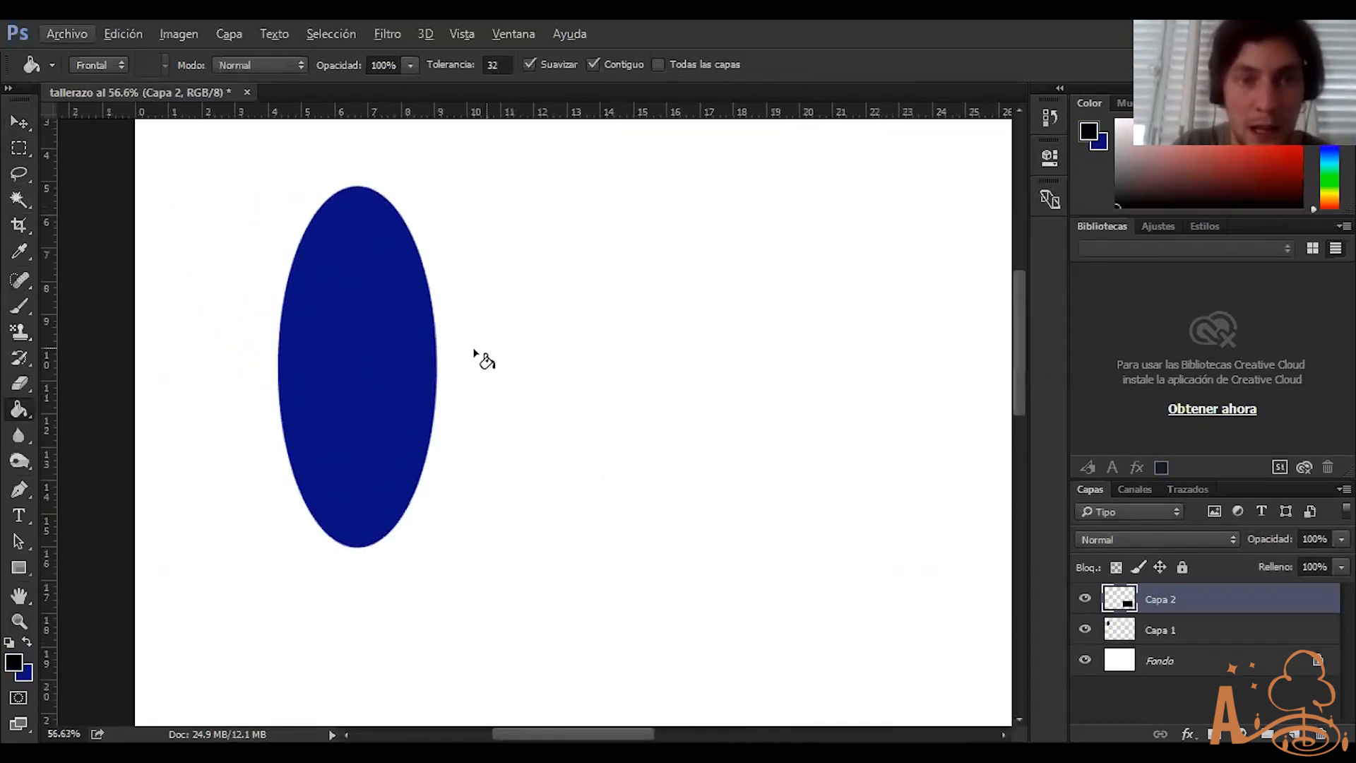
{"action": "scroll", "coordinate": [478, 357], "scroll_direction": "up", "scroll_amount": 1}
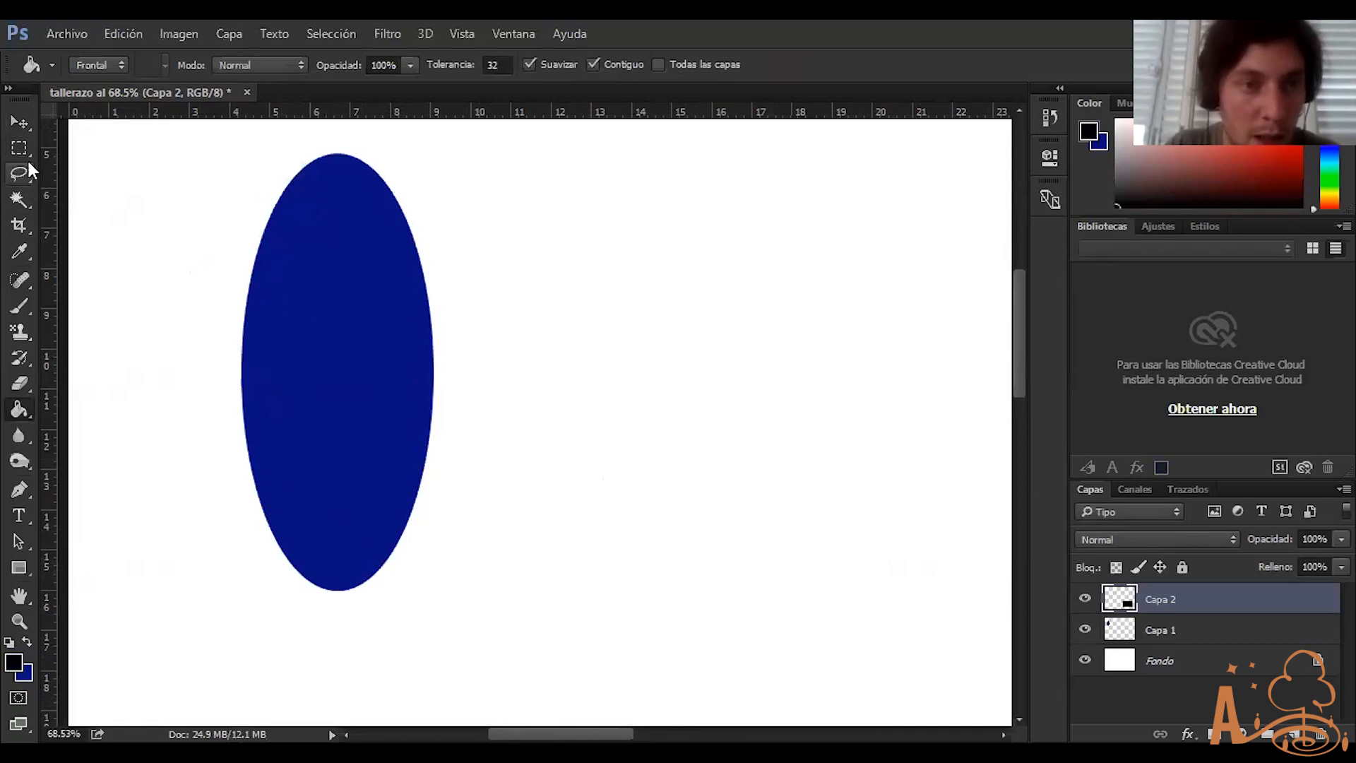
{"action": "left_click", "coordinate": [19, 122]}
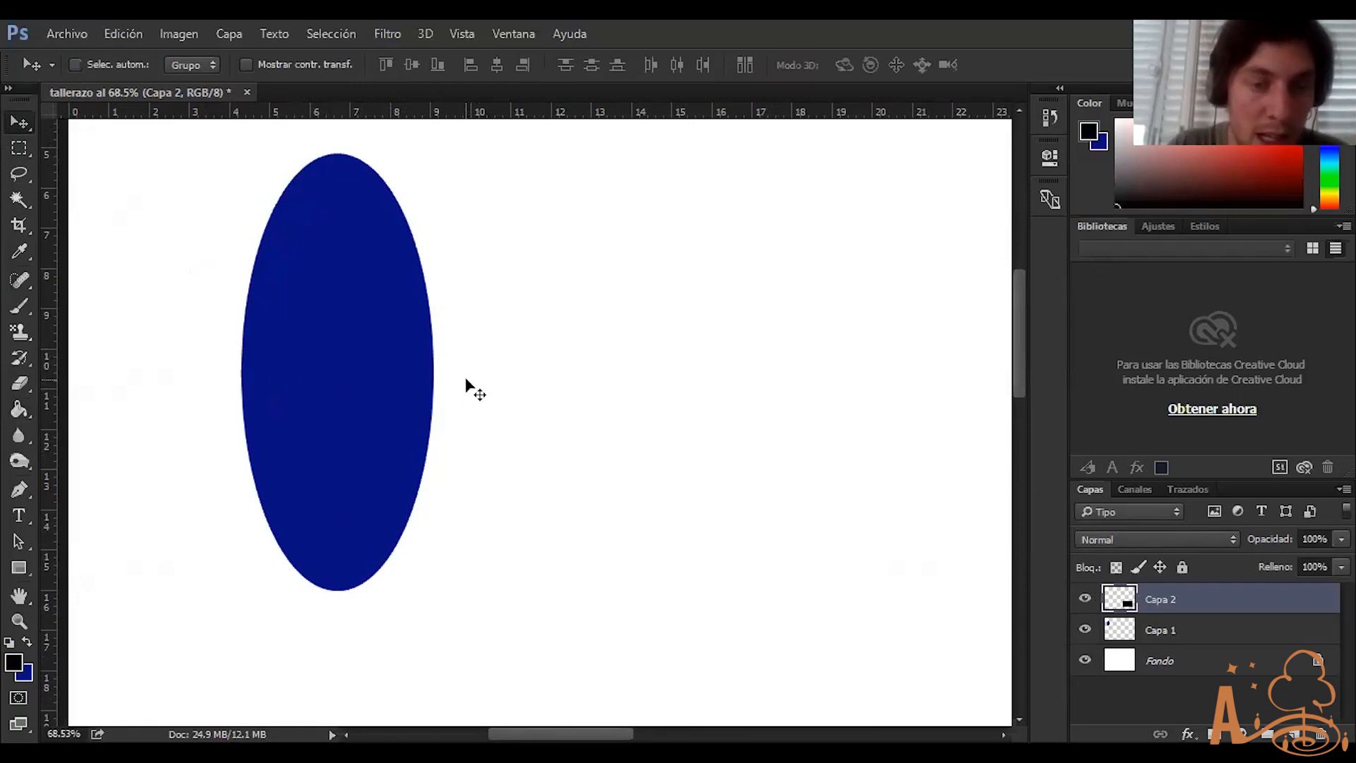
{"action": "left_click", "coordinate": [19, 595]}
{"action": "left_click_drag", "start_coordinate": [672, 587], "coordinate": [533, 489]}
{"action": "left_click_drag", "start_coordinate": [912, 678], "coordinate": [460, 409]}
{"action": "left_click_drag", "start_coordinate": [636, 488], "coordinate": [417, 240]}
{"action": "left_click_drag", "start_coordinate": [513, 469], "coordinate": [502, 524]}
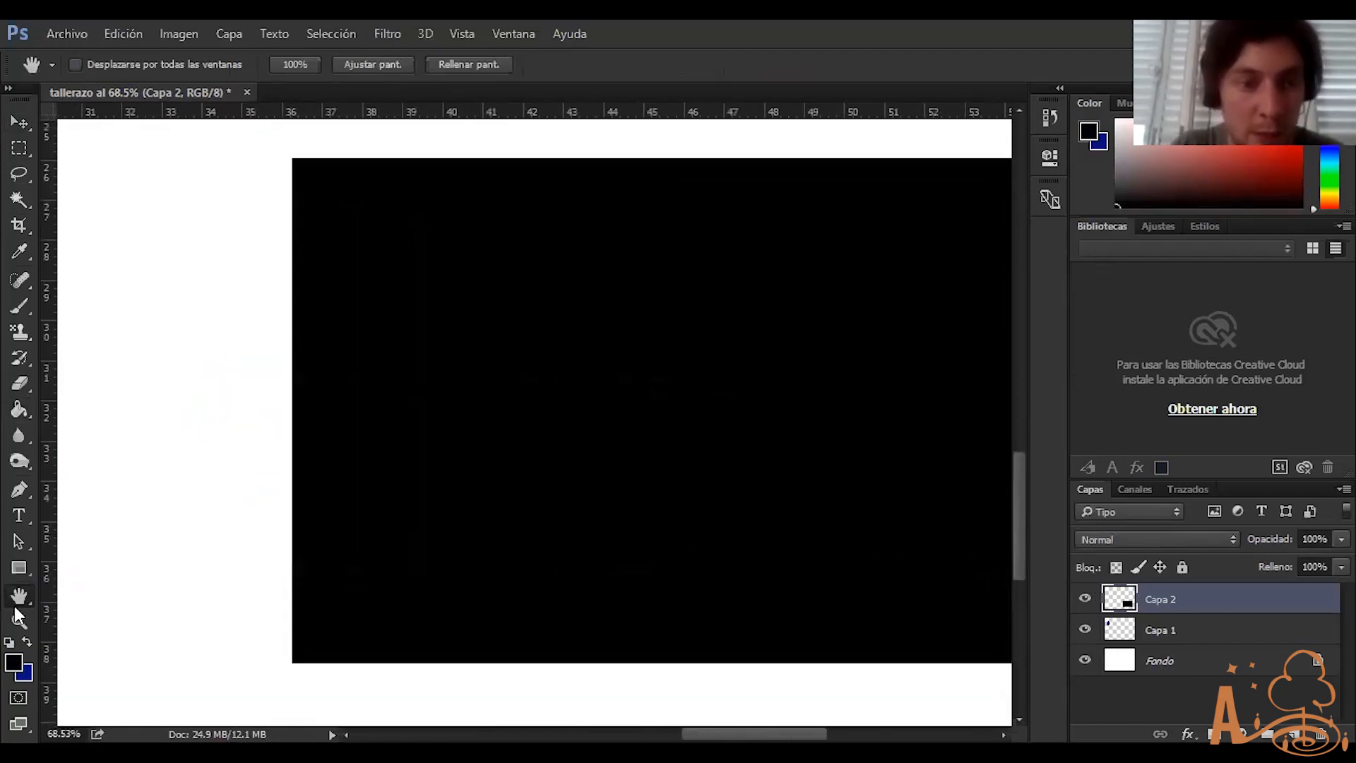
Activate the Move tool and practise scrolling the zoomed view vertically and horizontally around the black rectangle
{"action": "left_click", "coordinate": [17, 123]}
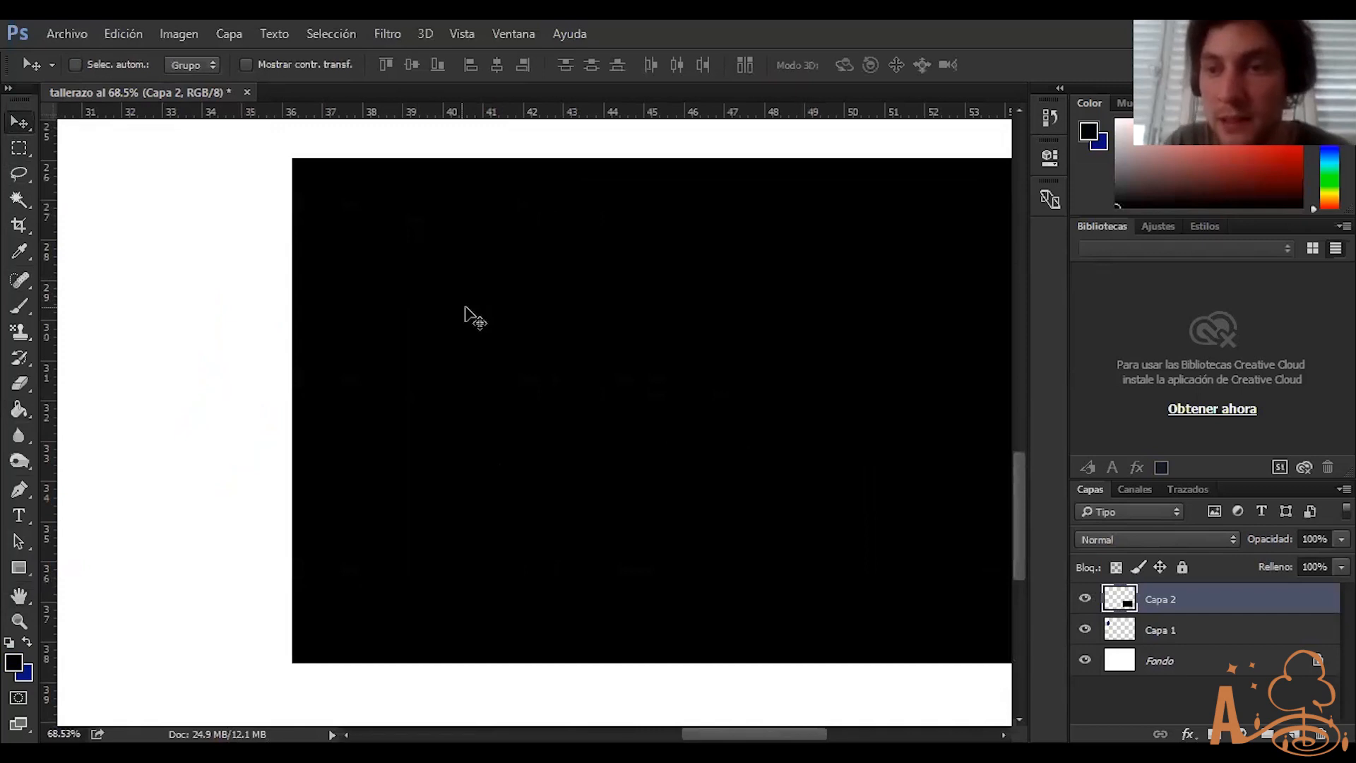
{"action": "scroll", "coordinate": [512, 360], "scroll_direction": "up", "scroll_amount": 5}
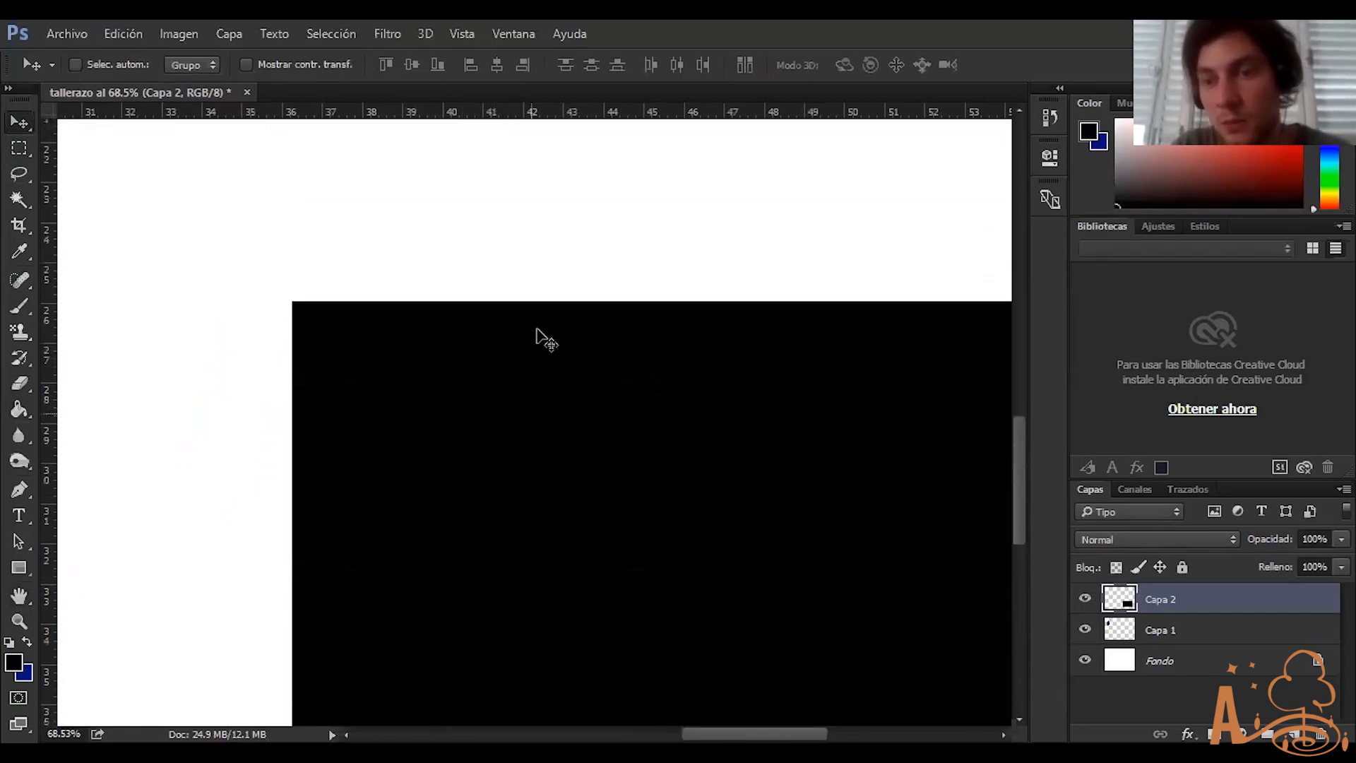
{"action": "scroll", "coordinate": [552, 371], "scroll_direction": "up", "scroll_amount": 8}
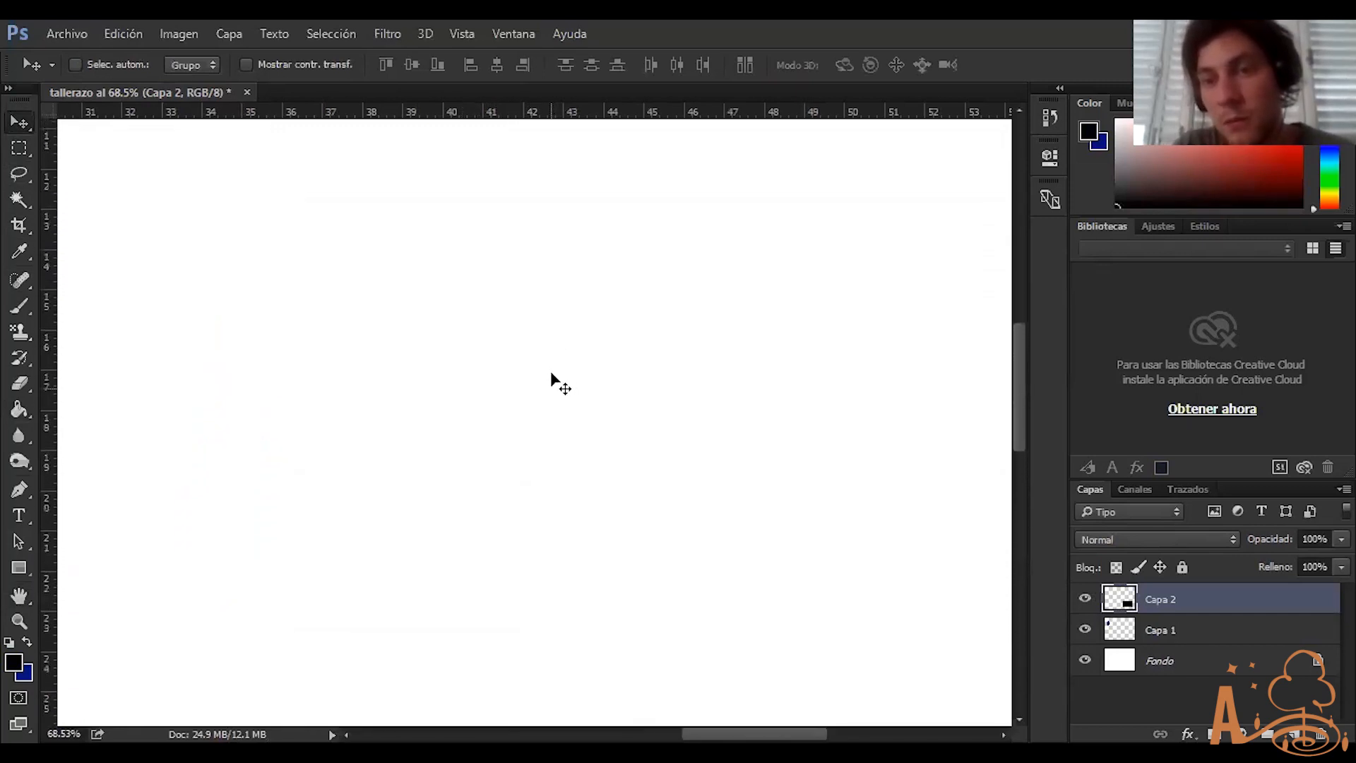
{"action": "scroll", "coordinate": [555, 385], "scroll_direction": "down", "scroll_amount": 9}
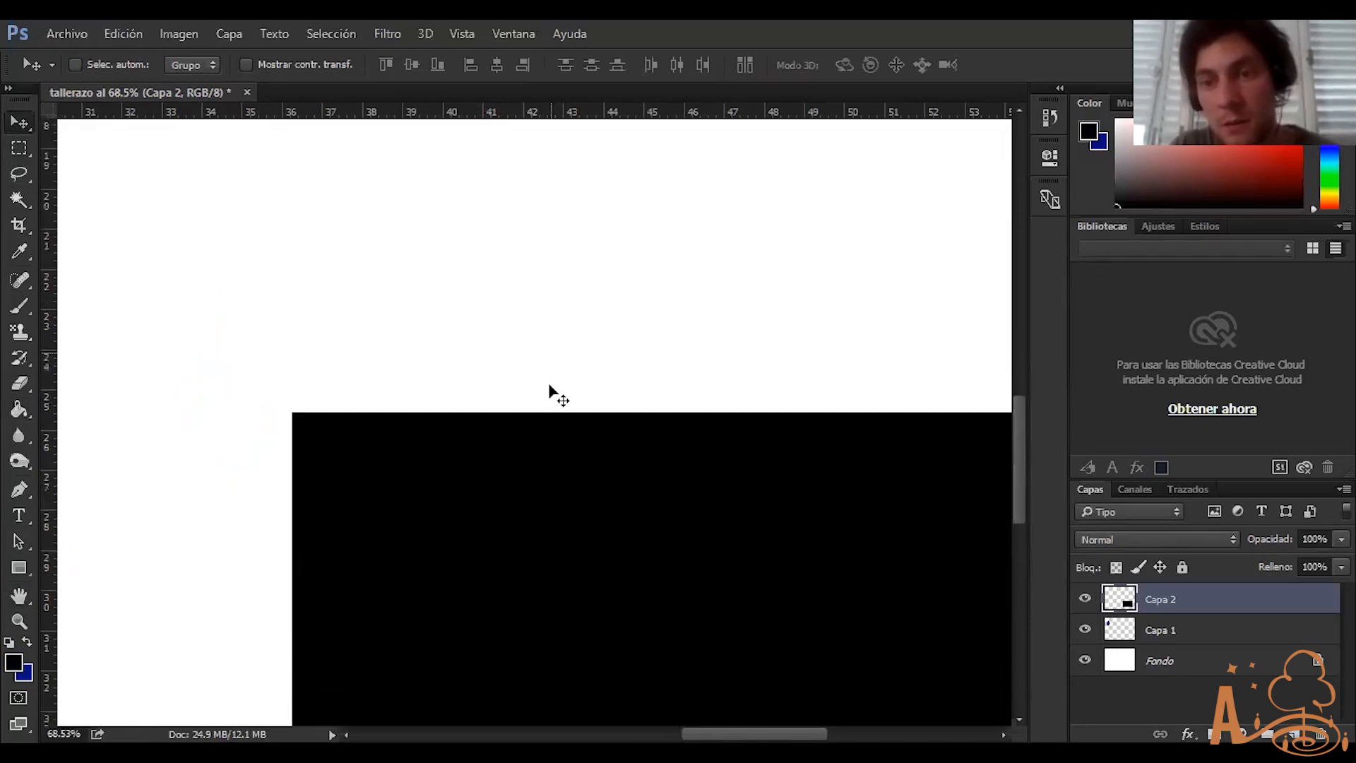
{"action": "key", "text": "ctrl"}
{"action": "scroll", "coordinate": [687, 343], "scroll_direction": "right", "scroll_amount": 5}
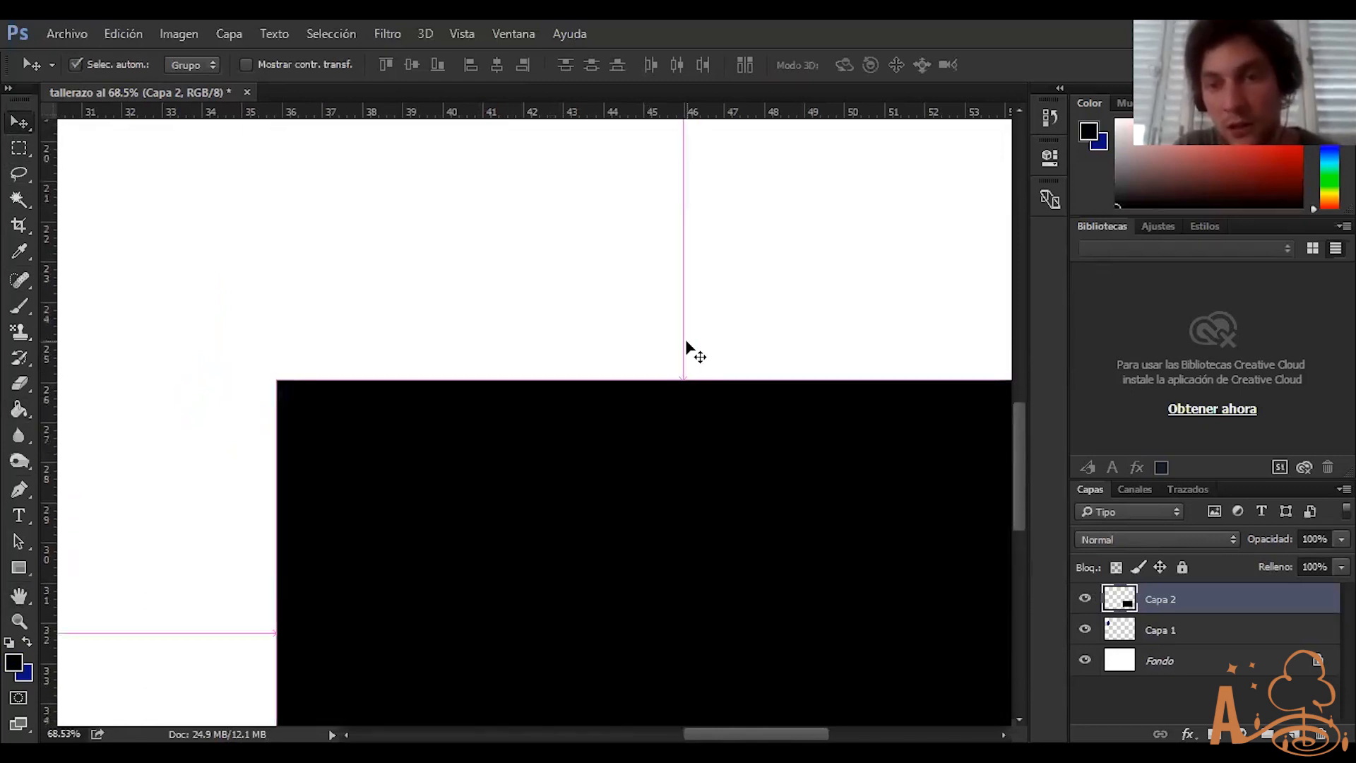
{"action": "scroll", "coordinate": [686, 343], "scroll_direction": "left", "scroll_amount": 5}
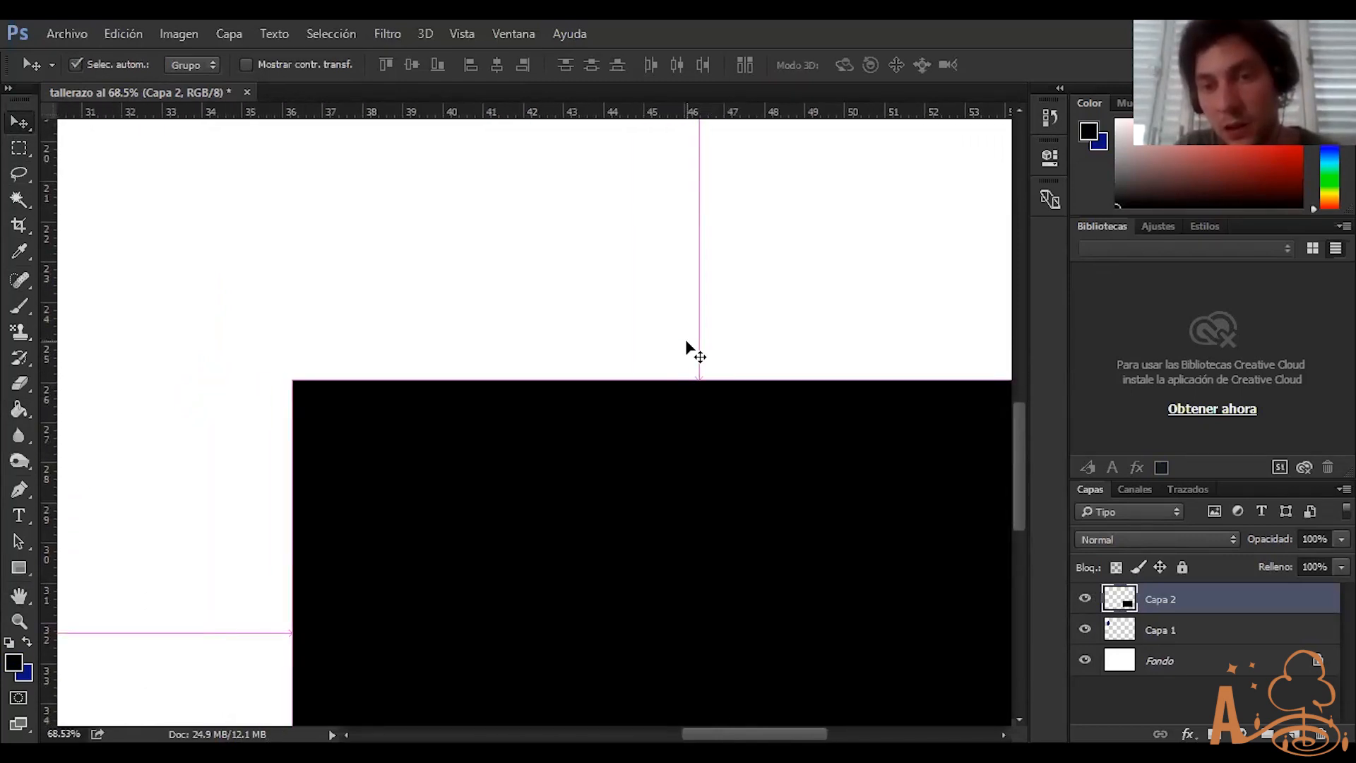
{"action": "scroll", "coordinate": [686, 343], "scroll_direction": "right", "scroll_amount": 8}
{"action": "scroll", "coordinate": [686, 343], "scroll_direction": "left", "scroll_amount": 5}
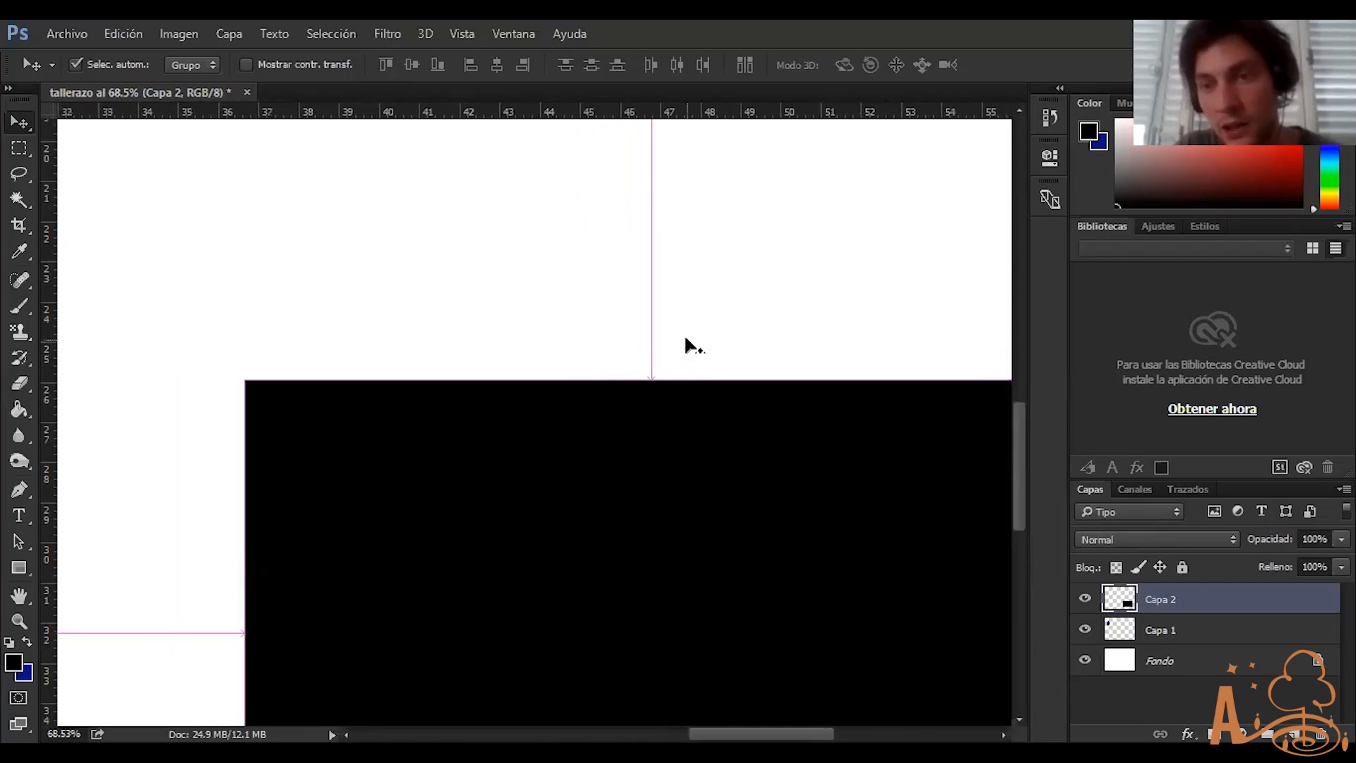
{"action": "scroll", "coordinate": [687, 346], "scroll_direction": "left", "scroll_amount": 20}
{"action": "scroll", "coordinate": [693, 356], "scroll_direction": "right", "scroll_amount": 18}
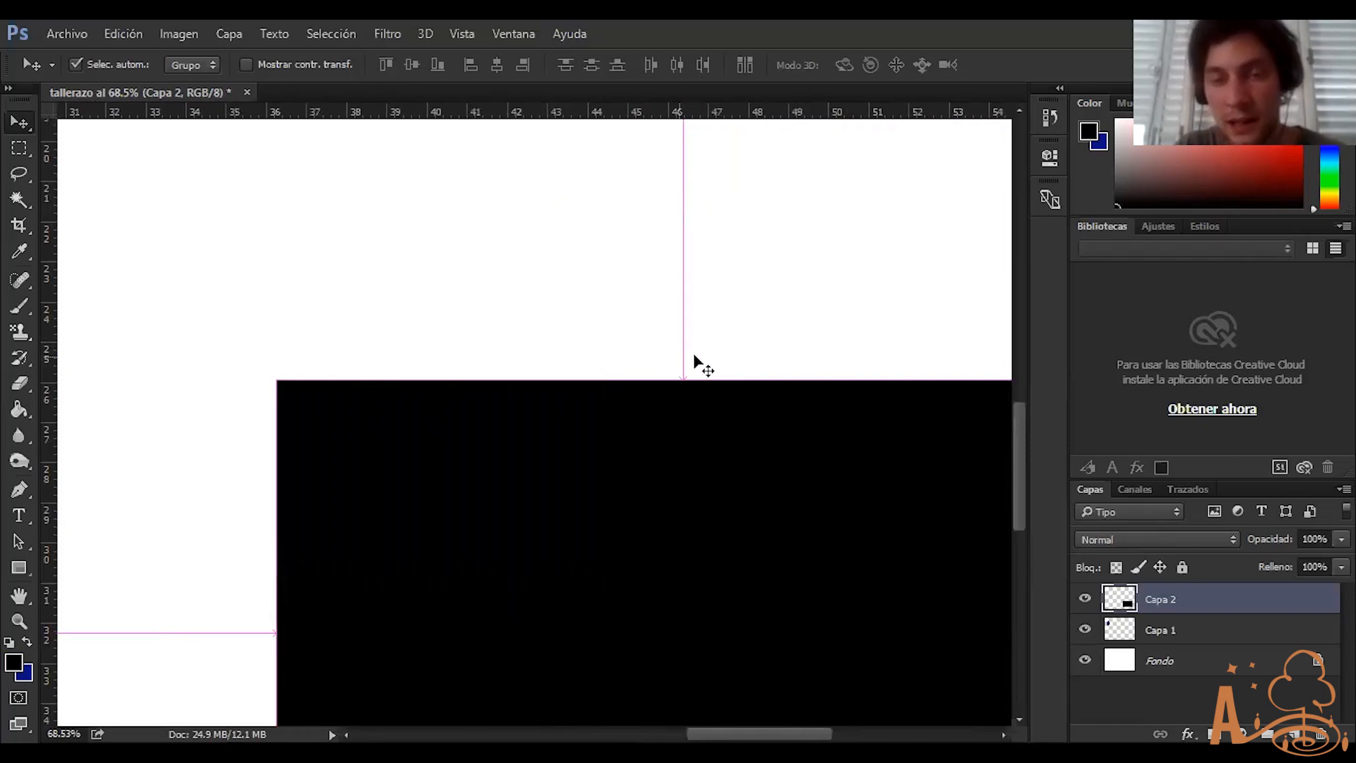
{"action": "scroll", "coordinate": [695, 352], "scroll_direction": "right", "scroll_amount": 8}
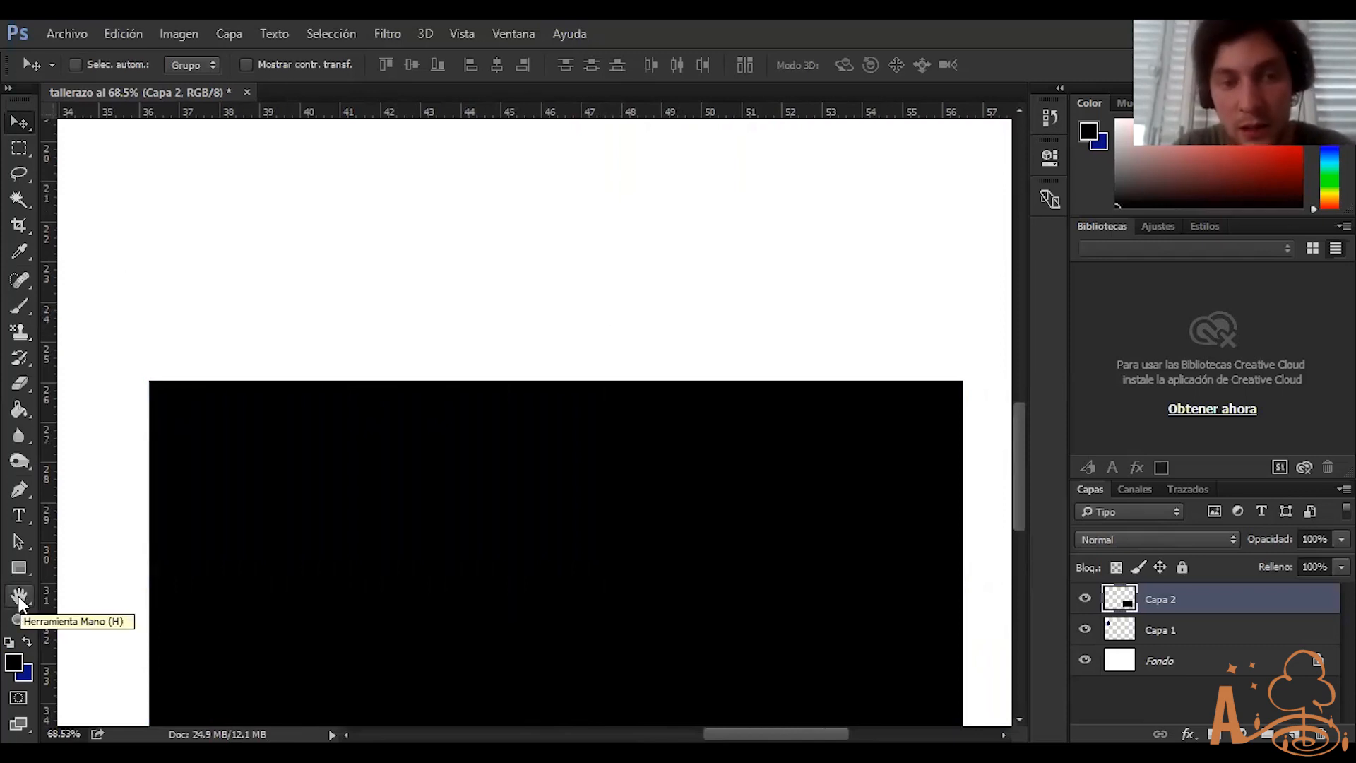
Practise panning the page with the temporary Hand tool while the Move tool stays active, at close and wider zoom
{"action": "left_click_drag", "start_coordinate": [397, 332], "coordinate": [686, 558]}
{"action": "left_click_drag", "start_coordinate": [347, 315], "coordinate": [813, 636]}
{"action": "left_click_drag", "start_coordinate": [447, 455], "coordinate": [428, 341]}
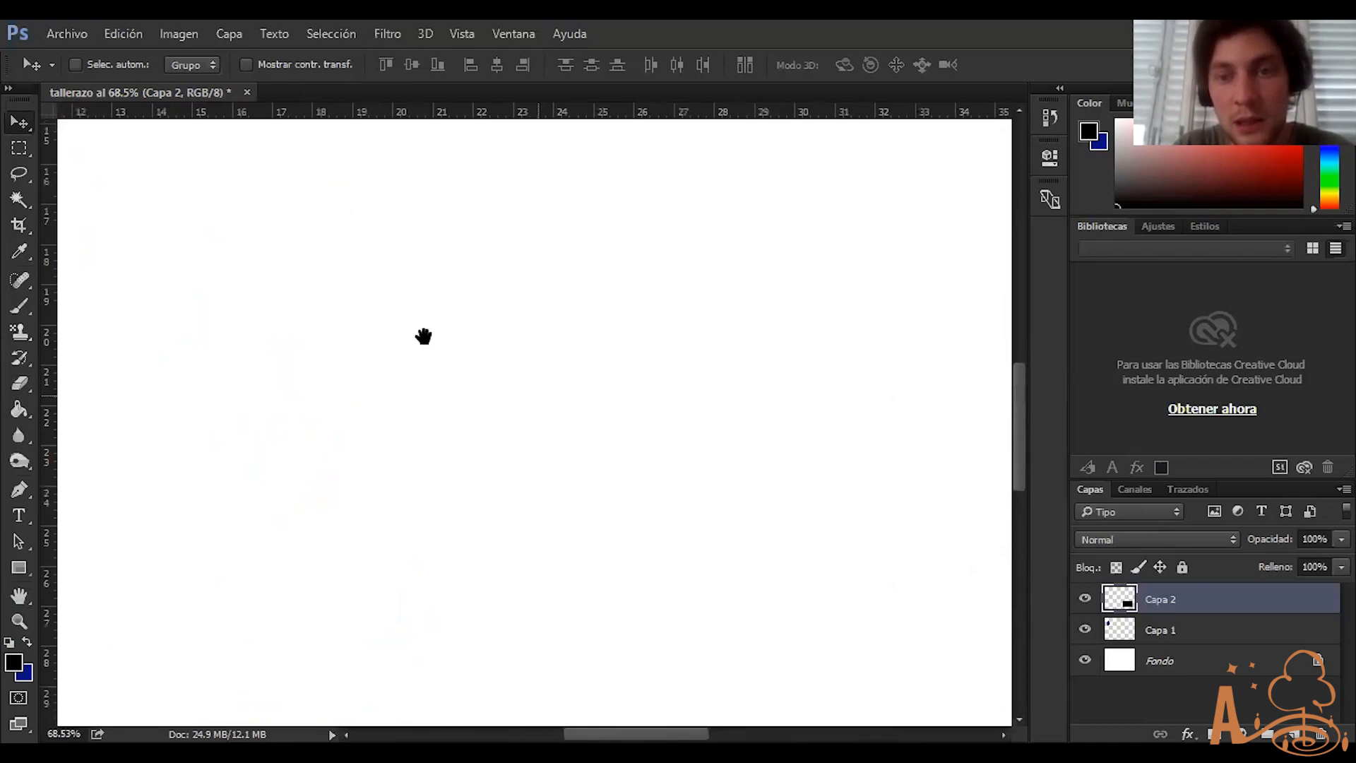
{"action": "scroll", "coordinate": [406, 322], "scroll_direction": "down", "scroll_amount": 5}
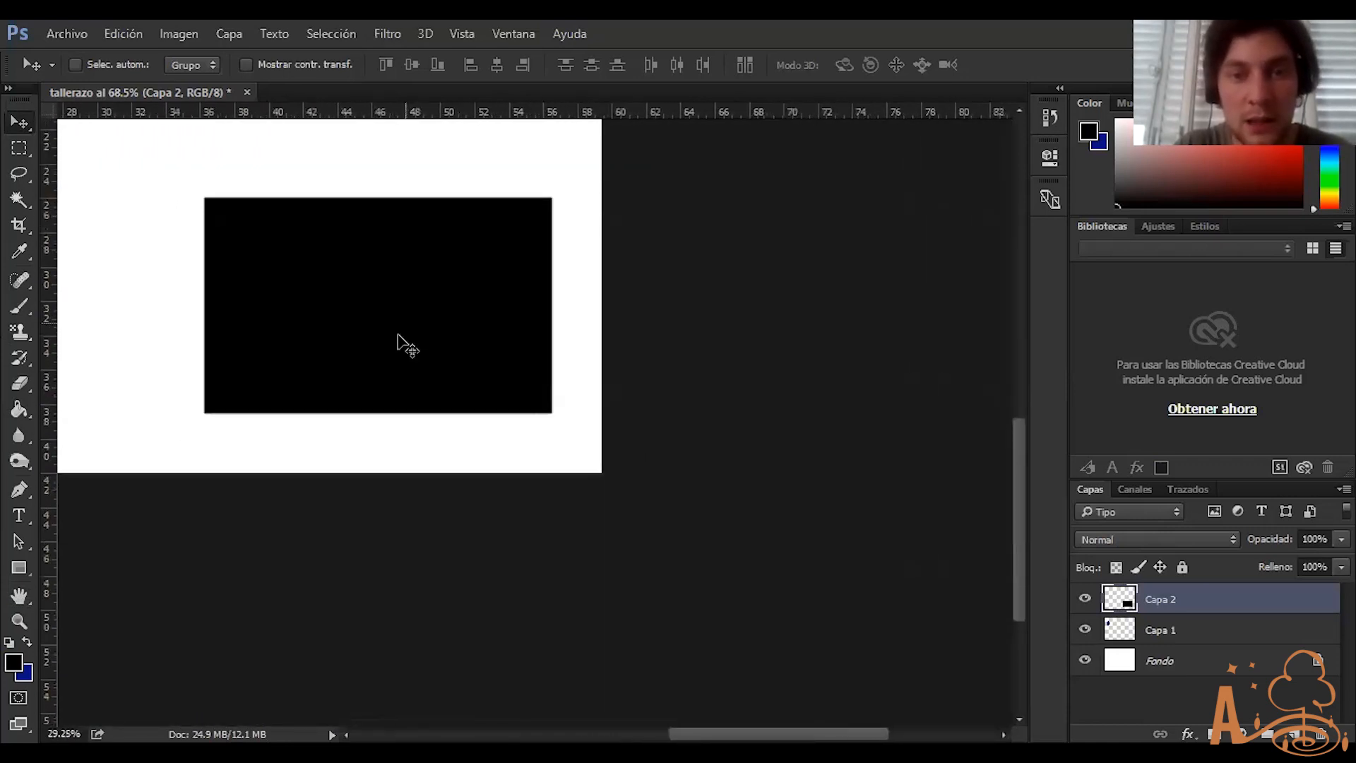
{"action": "left_click_drag", "start_coordinate": [438, 339], "coordinate": [476, 339]}
{"action": "left_click_drag", "start_coordinate": [342, 356], "coordinate": [681, 517]}
{"action": "left_click_drag", "start_coordinate": [318, 375], "coordinate": [255, 389]}
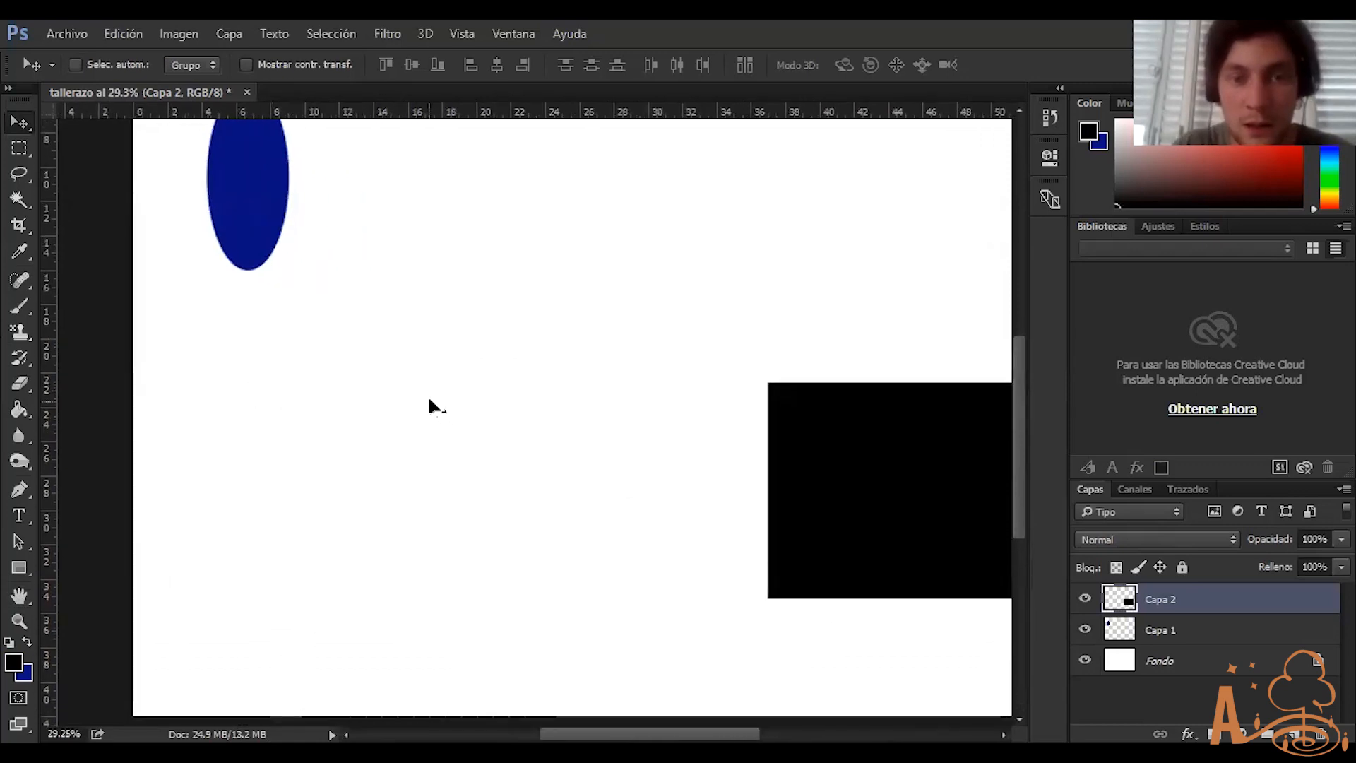
Fit the page on screen and delete the black rectangle and blue ellipse layers, keeping only the background
{"action": "key", "text": "ctrl+0"}
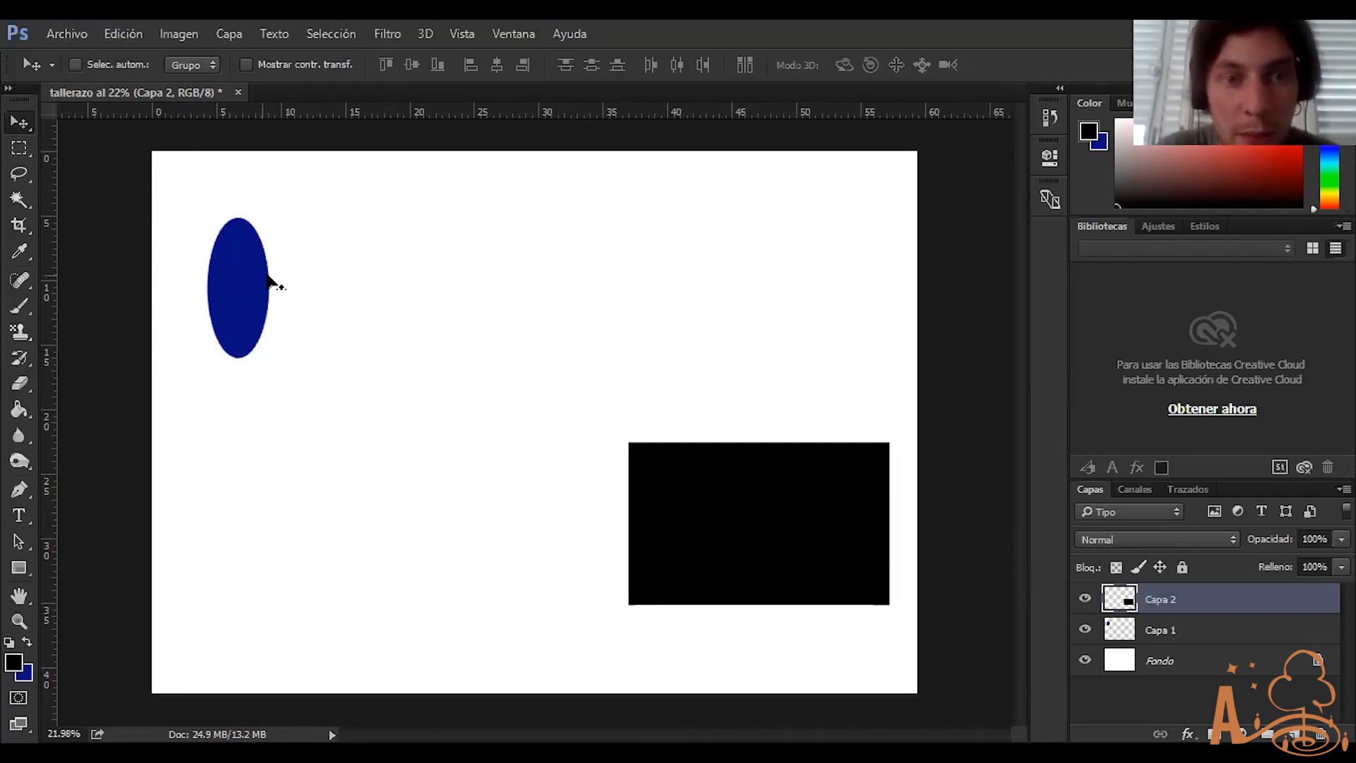
{"action": "key", "text": "Delete"}
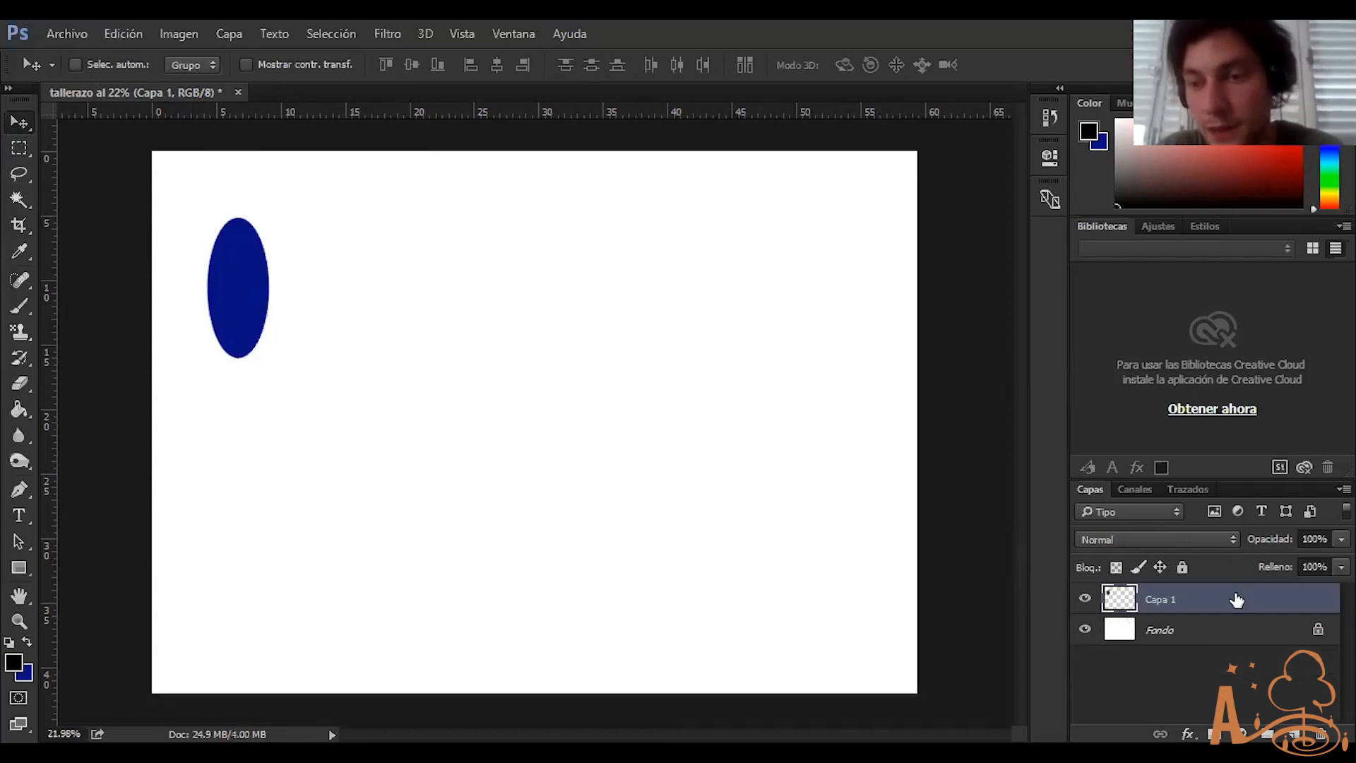
{"action": "key", "text": "Delete"}
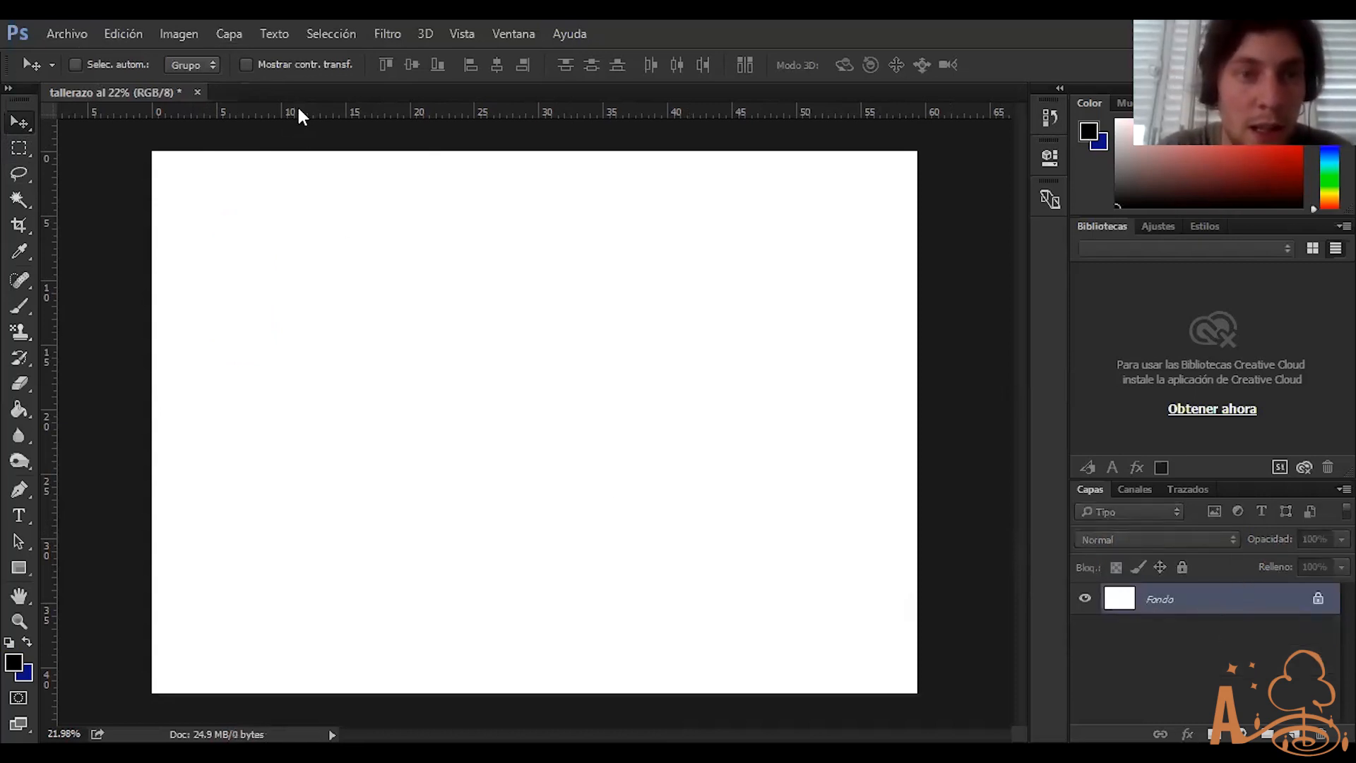
Practise hiding and showing the rulers, ending with the rulers displayed
{"action": "left_click_drag", "start_coordinate": [301, 105], "coordinate": [273, 103]}
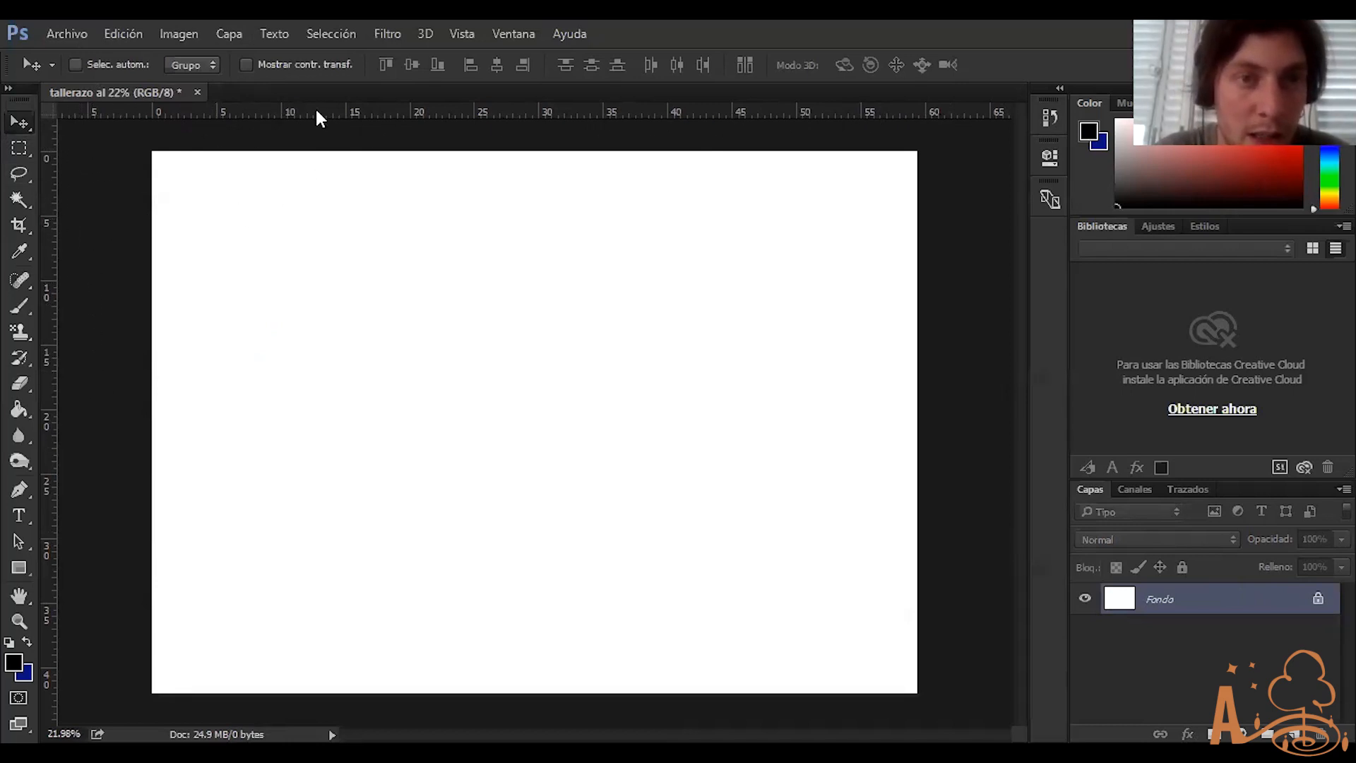
{"action": "left_click", "coordinate": [462, 34]}
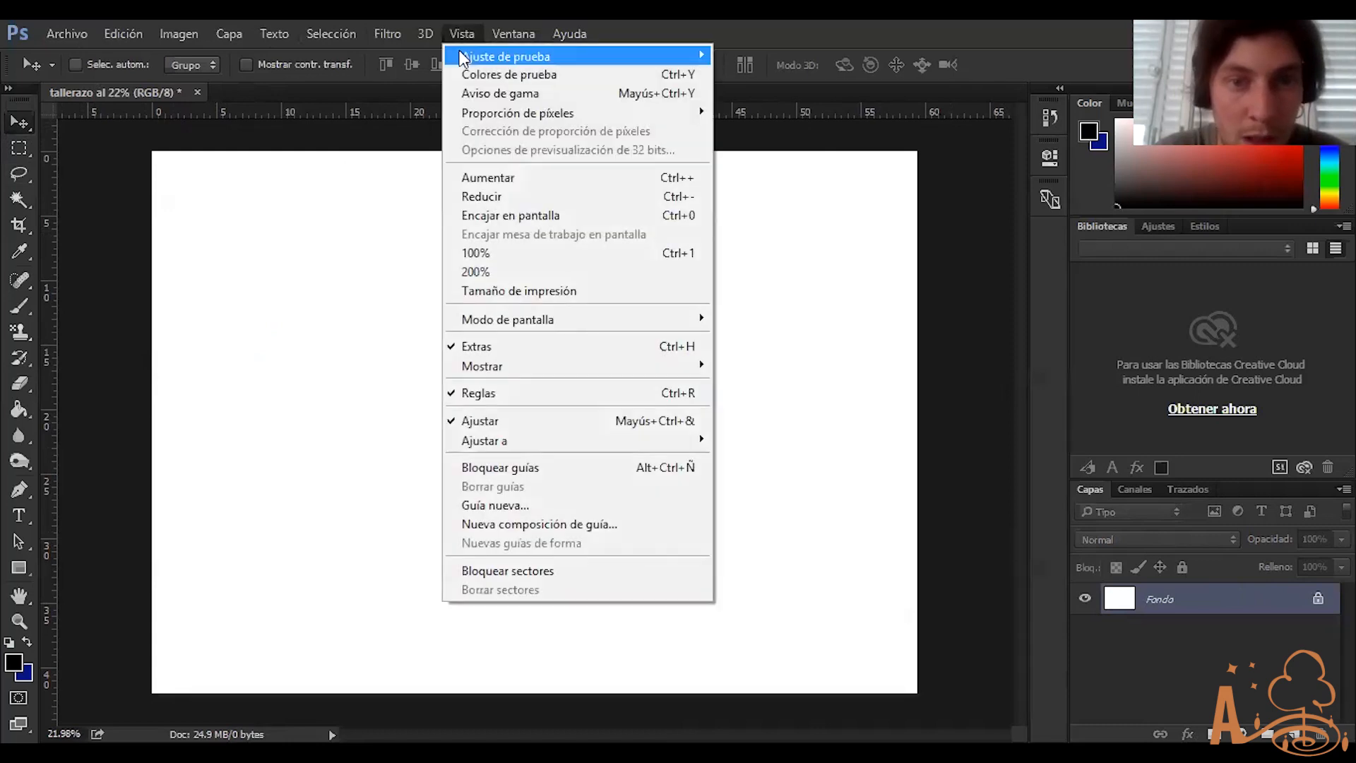
{"action": "left_click", "coordinate": [497, 393]}
{"action": "key", "text": "ctrl+r"}
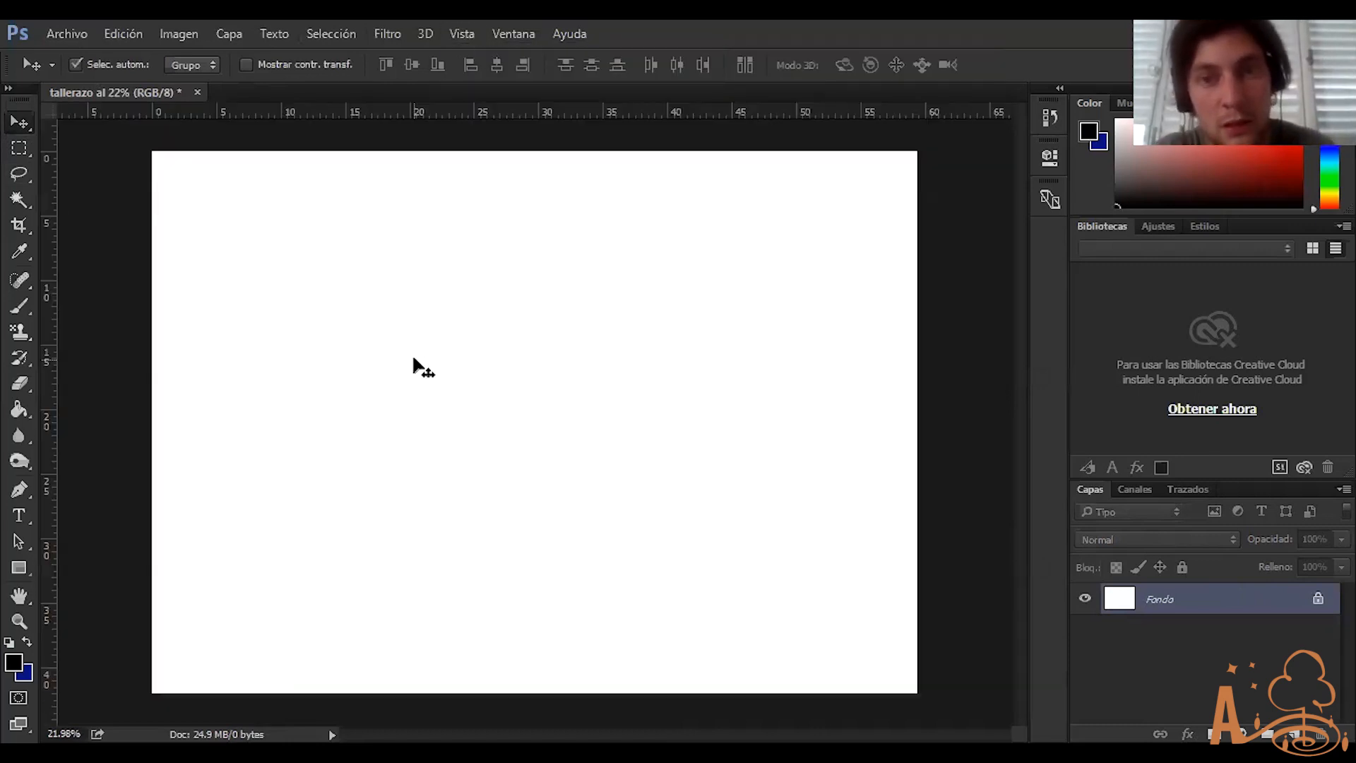
{"action": "key", "text": "ctrl+r"}
{"action": "key", "text": "ctrl+r"}
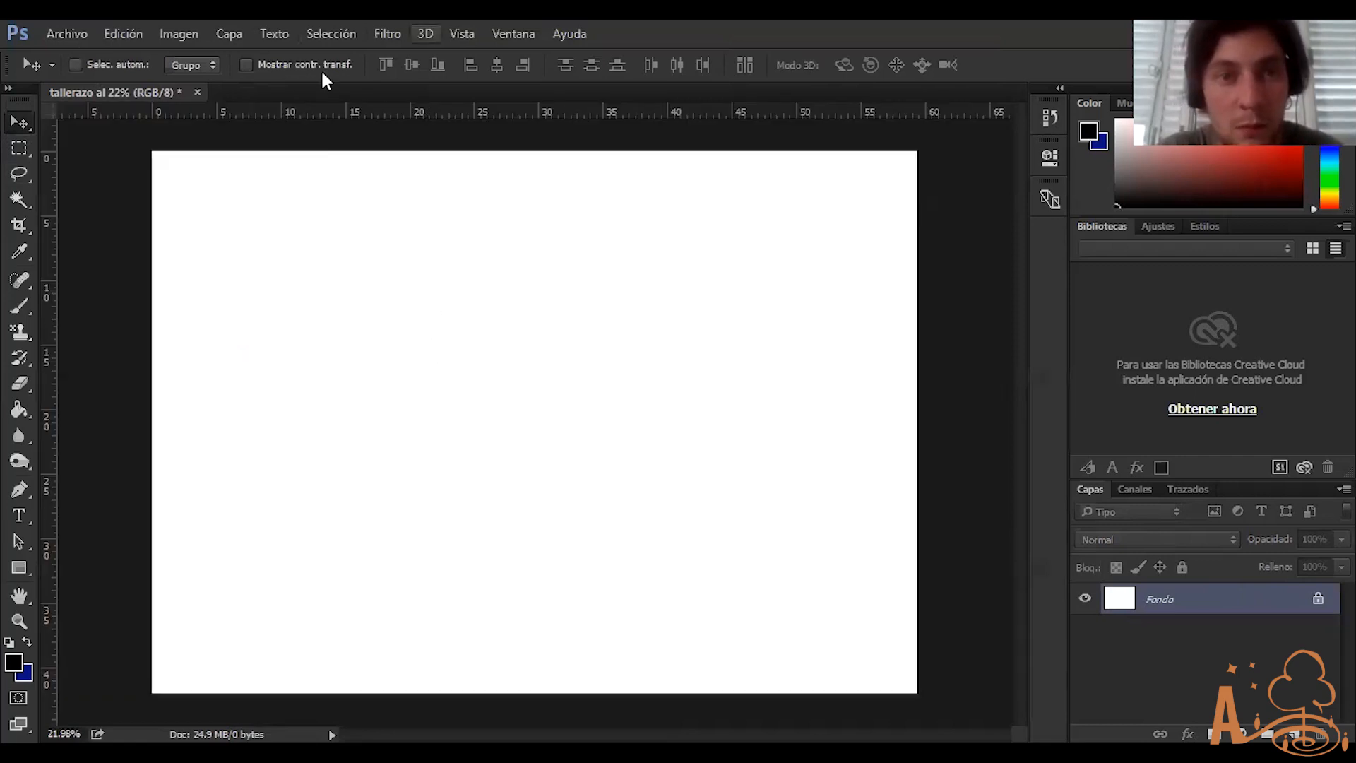
{"action": "left_click", "coordinate": [462, 33]}
{"action": "left_click", "coordinate": [535, 393]}
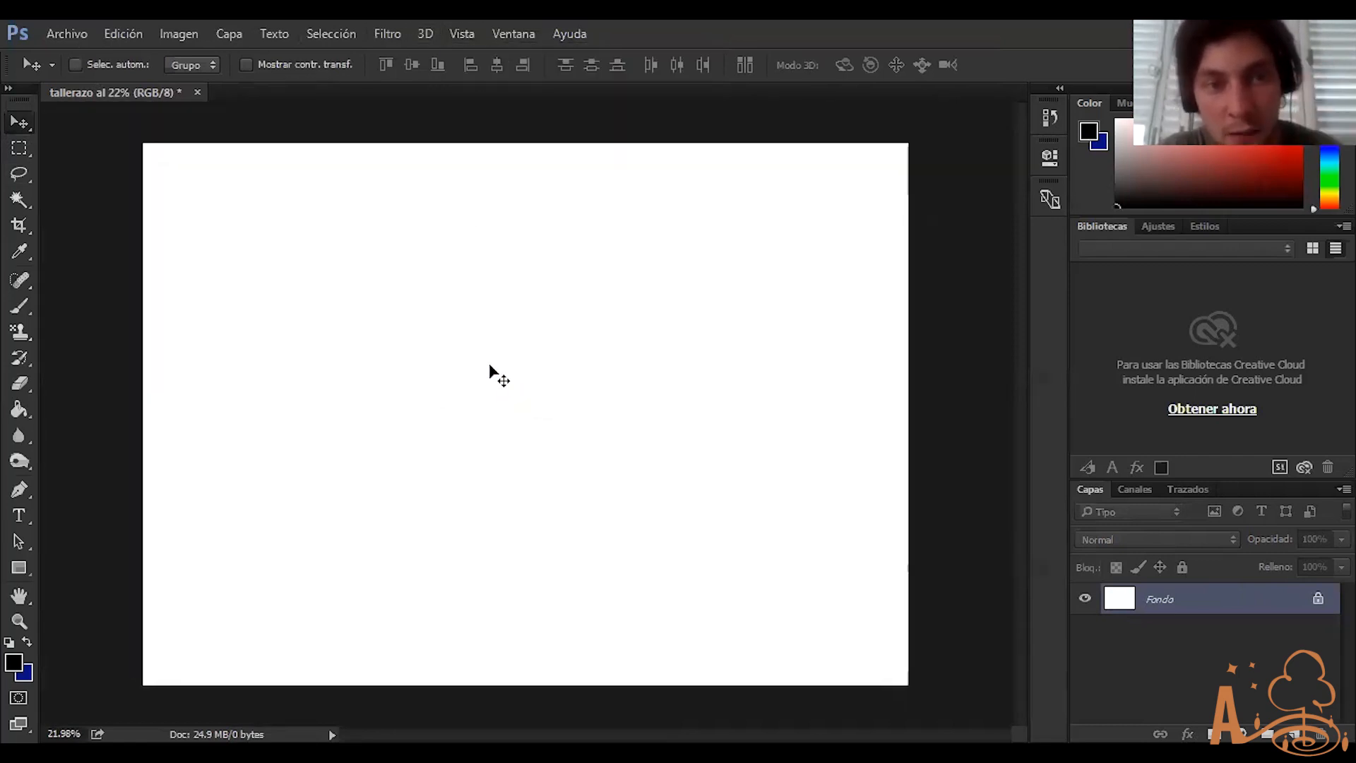
{"action": "key", "text": "ctrl+r"}
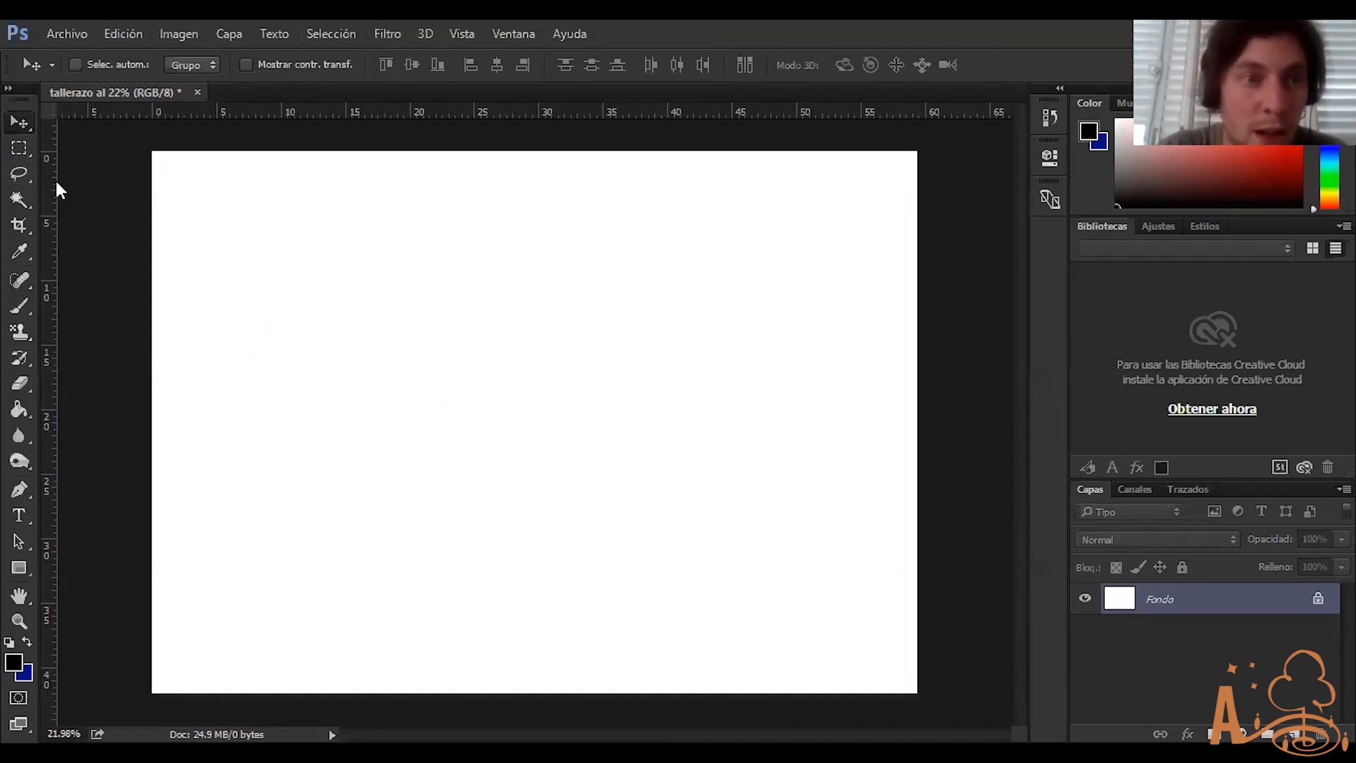
Place vertical guides at the page's left edge and at 30 cm, and horizontal guides at its top edge and mid-height
{"action": "left_click_drag", "start_coordinate": [53, 185], "coordinate": [152, 182]}
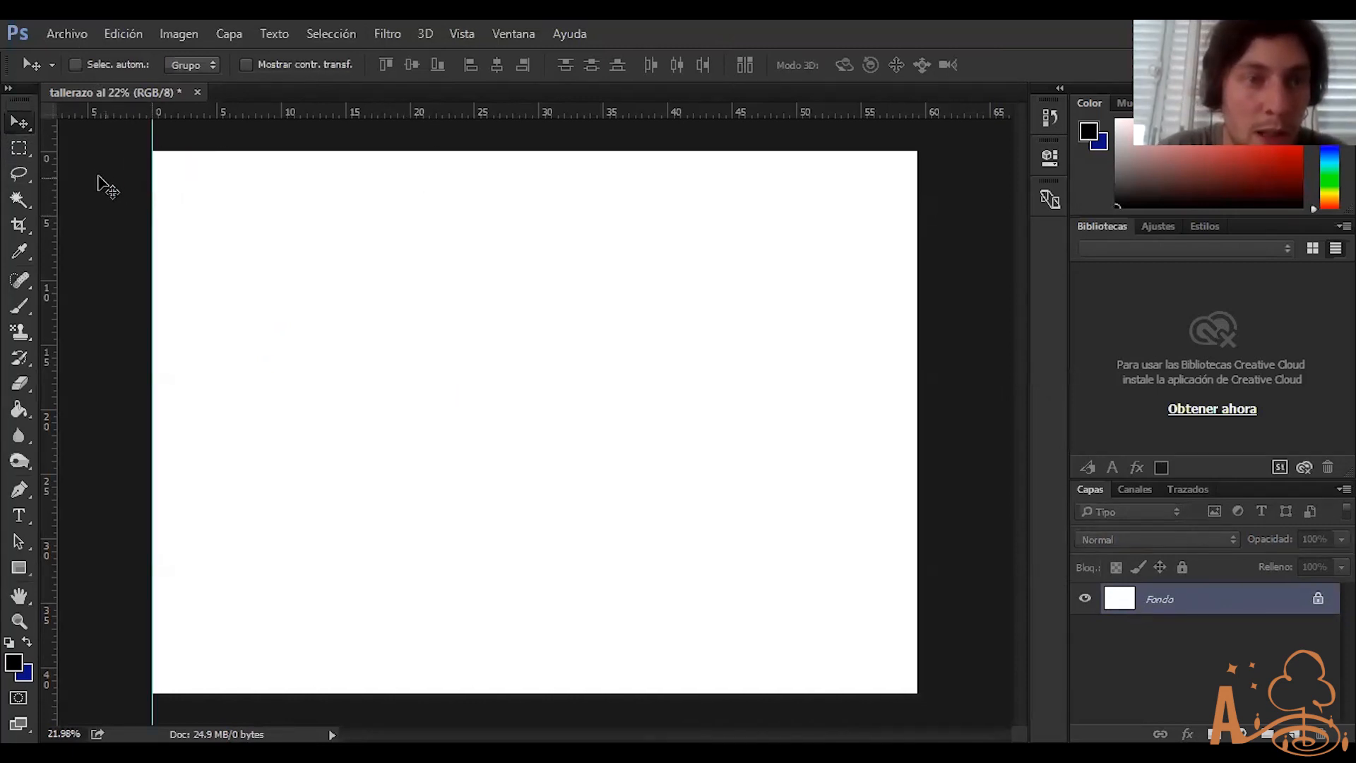
{"action": "left_click_drag", "start_coordinate": [55, 169], "coordinate": [541, 175]}
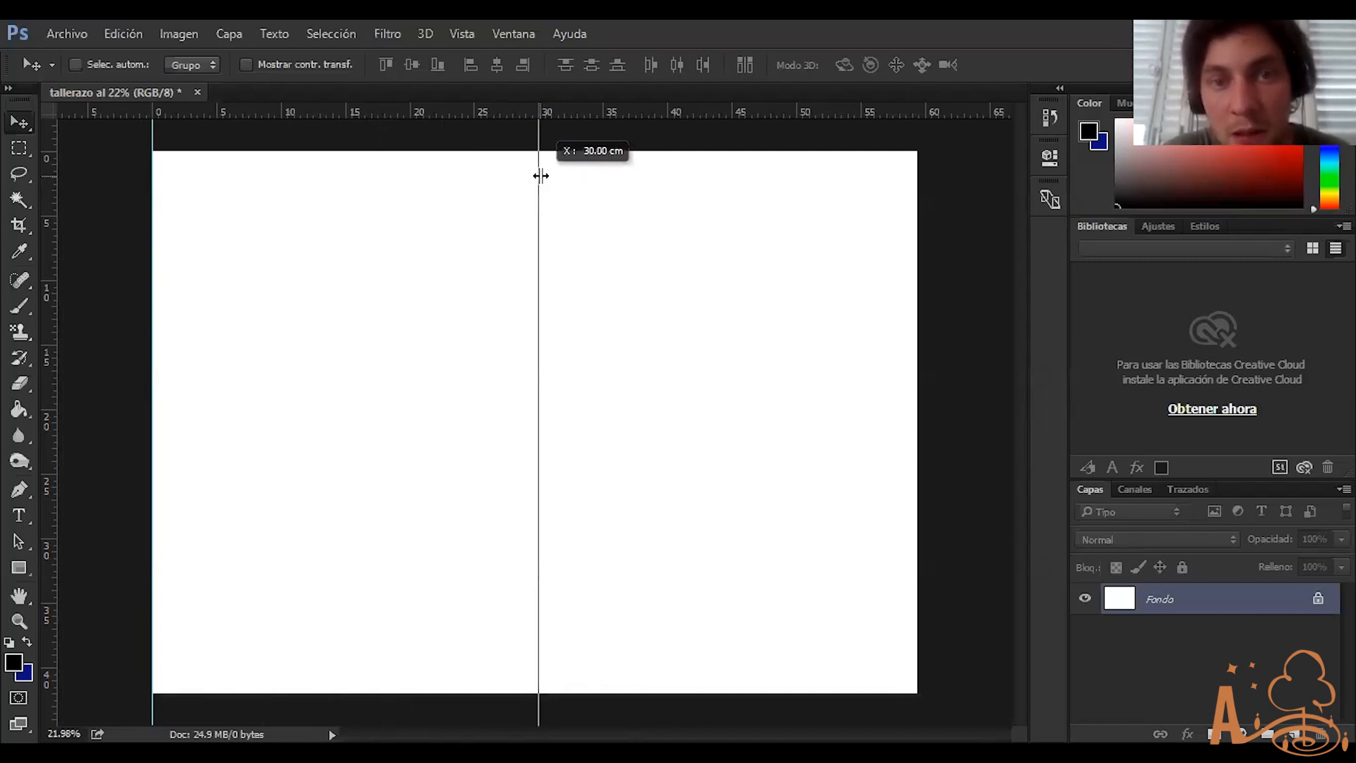
{"action": "left_click_drag", "start_coordinate": [541, 175], "coordinate": [541, 175]}
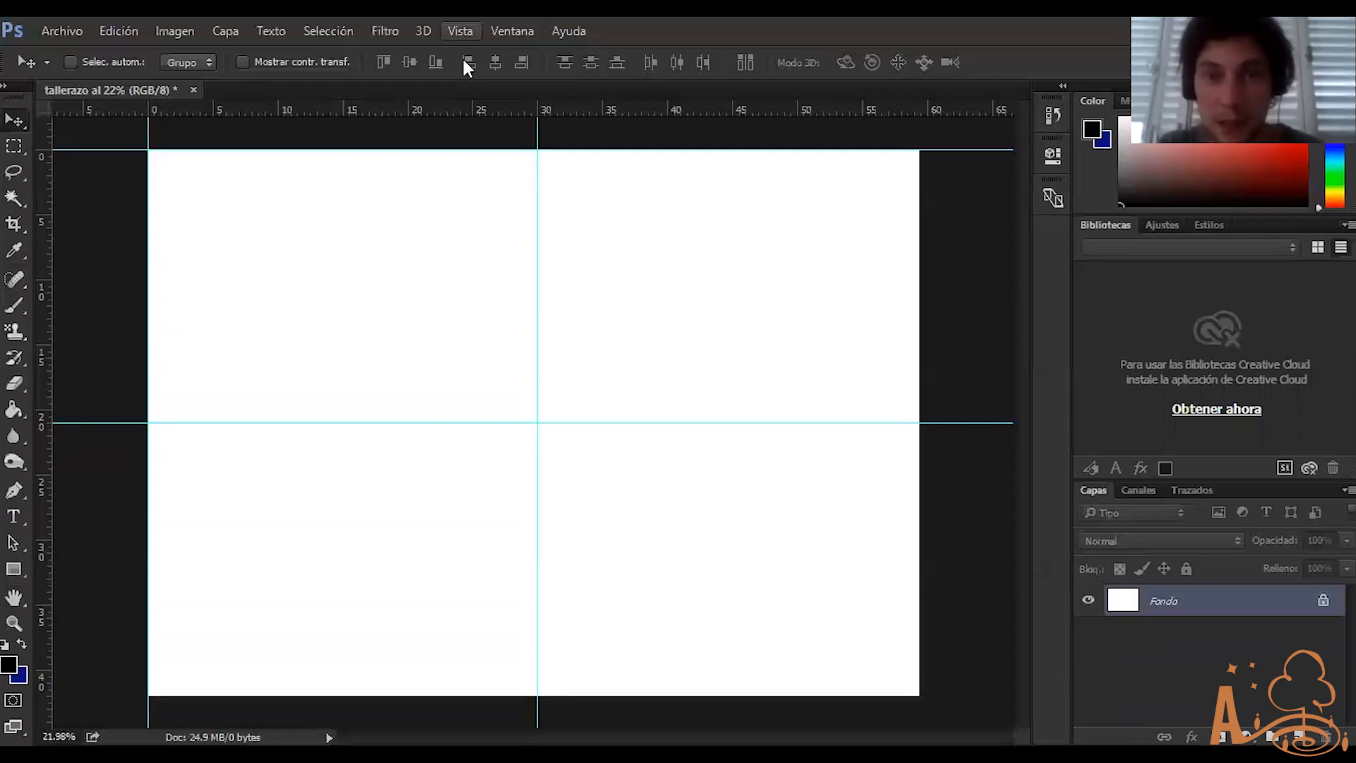
Add a new horizontal guide at an exact position of 15 cm
{"action": "left_click", "coordinate": [461, 33]}
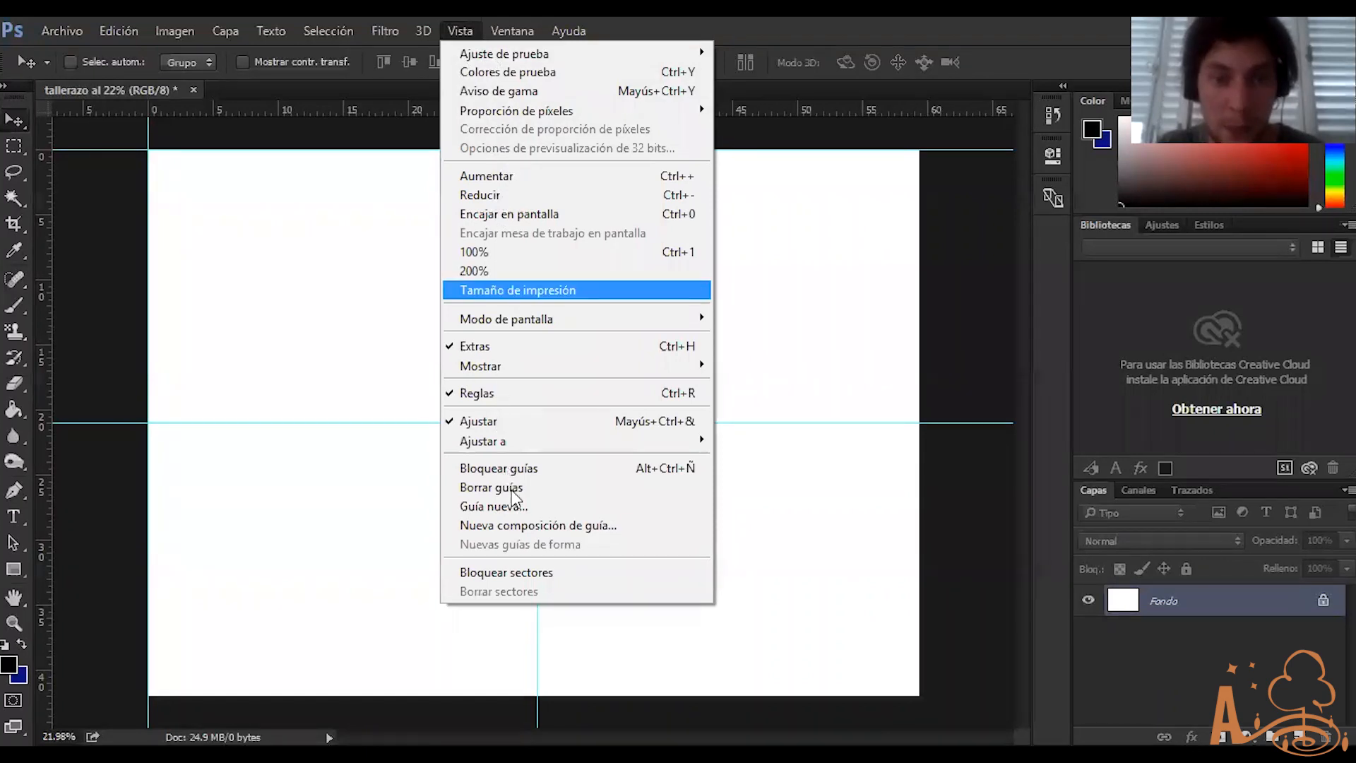
{"action": "left_click", "coordinate": [518, 509]}
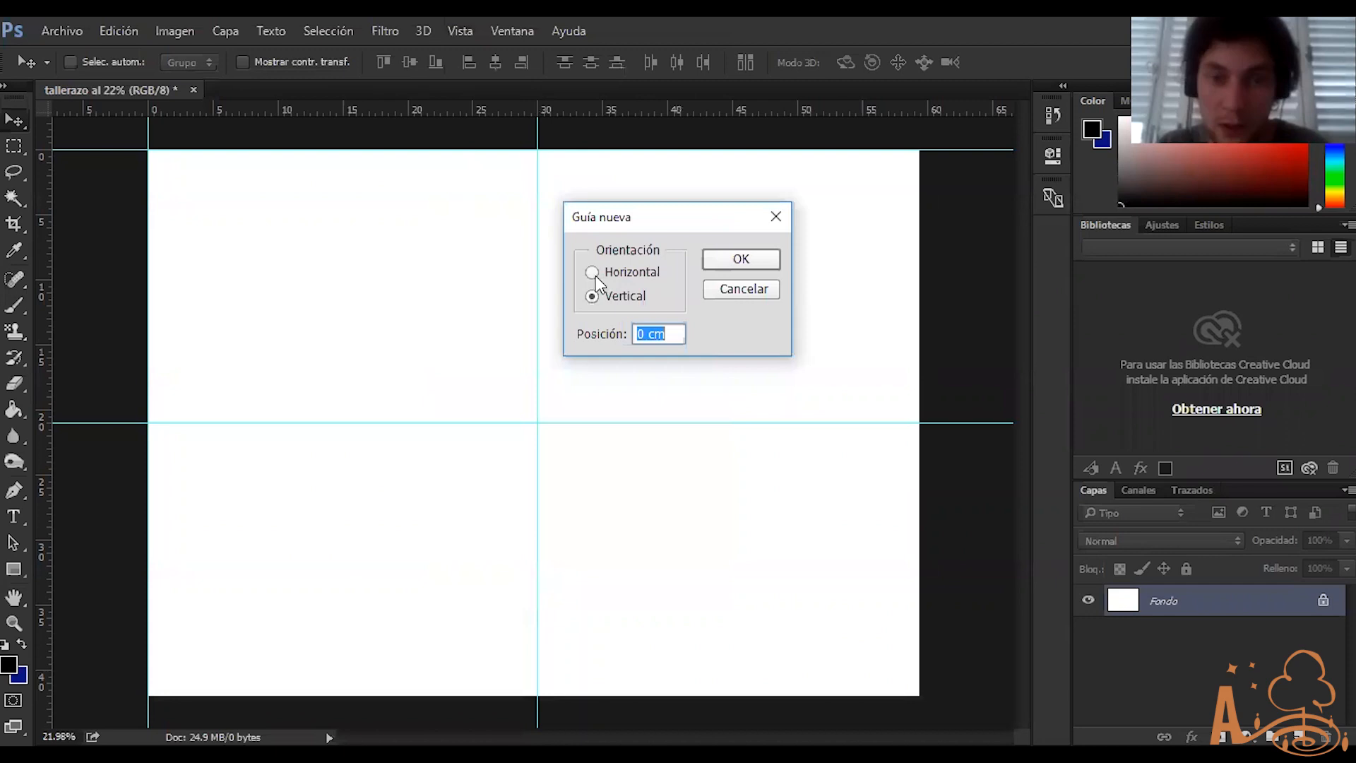
{"action": "left_click", "coordinate": [592, 272]}
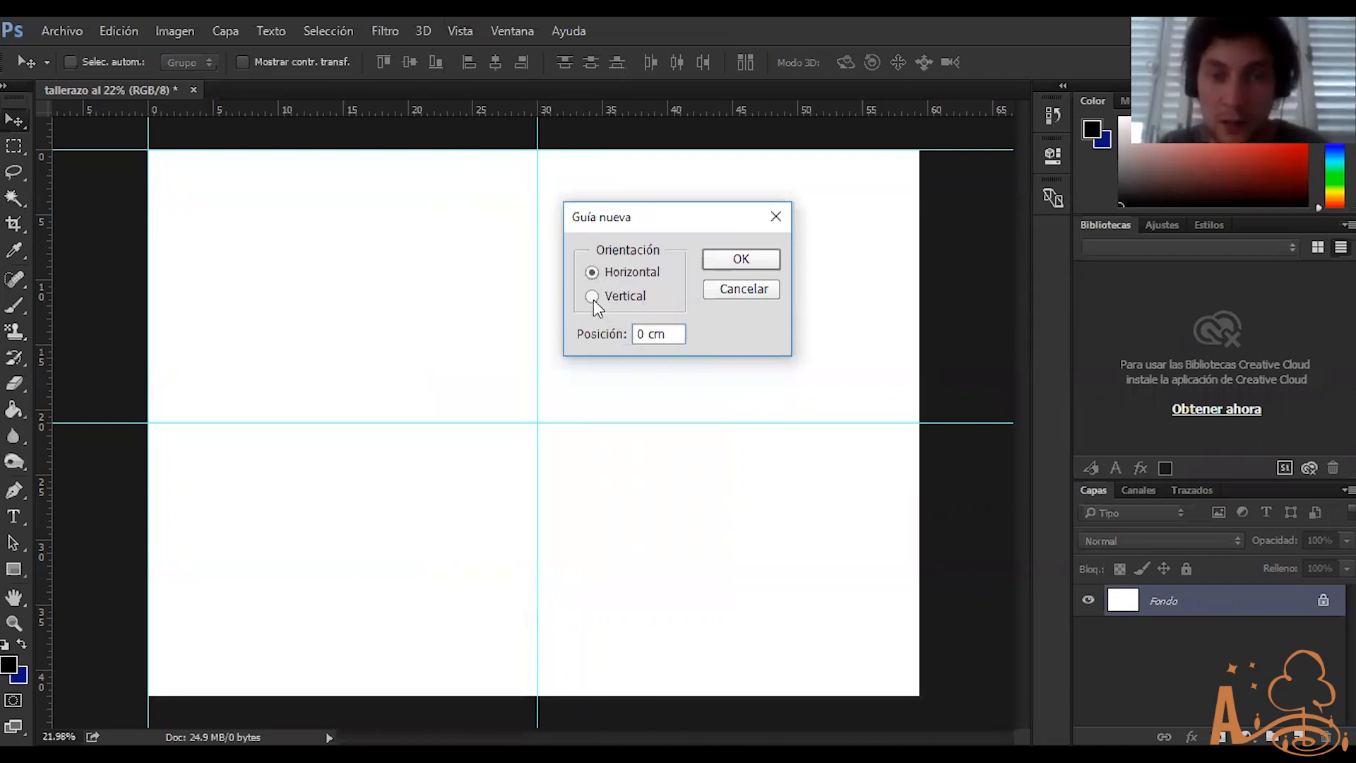
{"action": "left_click", "coordinate": [597, 297]}
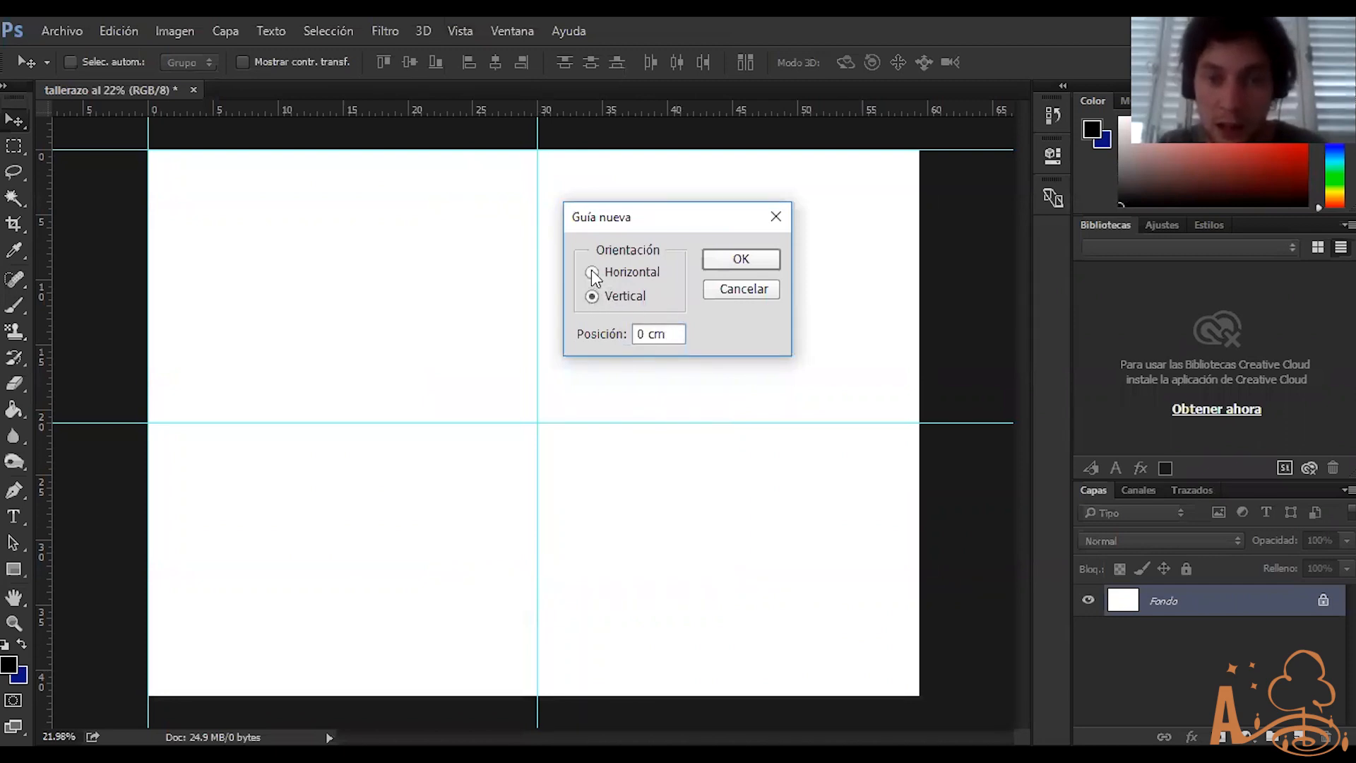
{"action": "left_click", "coordinate": [592, 273]}
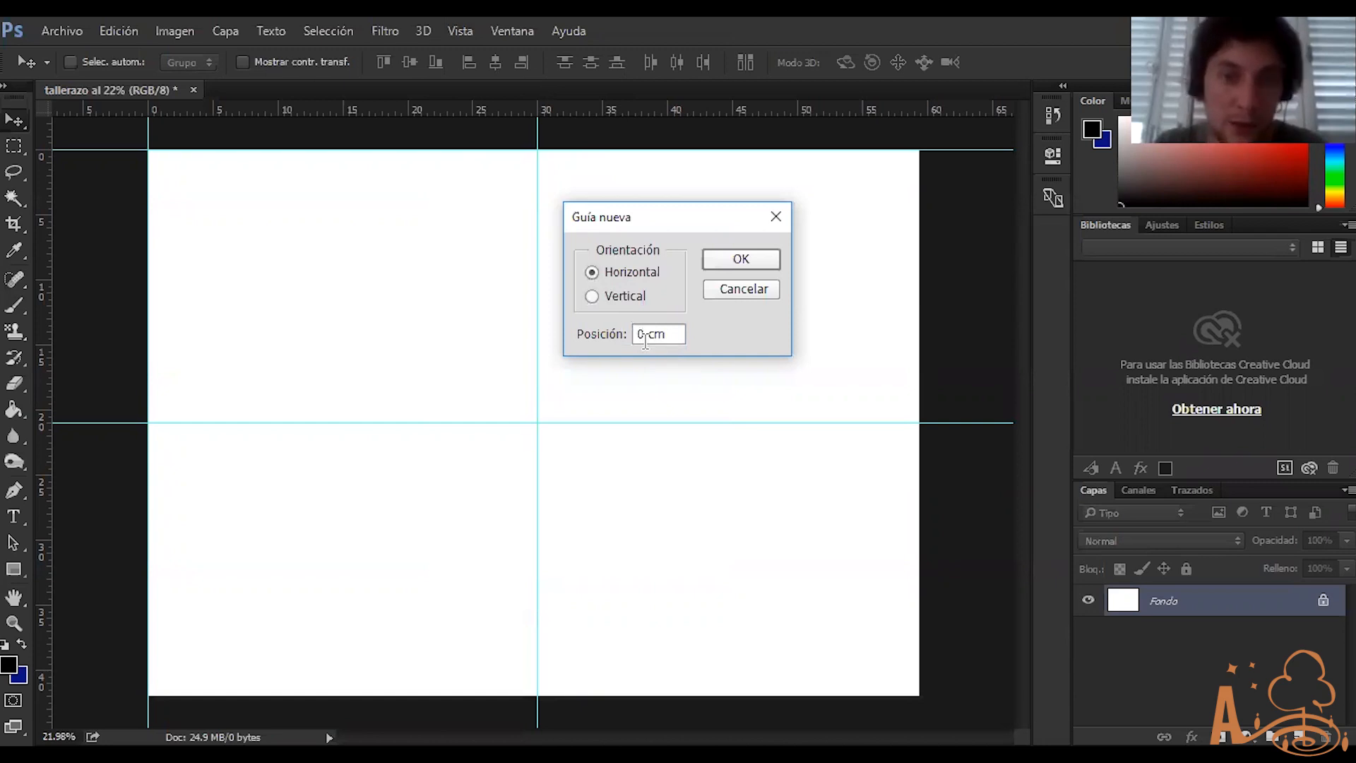
{"action": "left_click", "coordinate": [614, 330]}
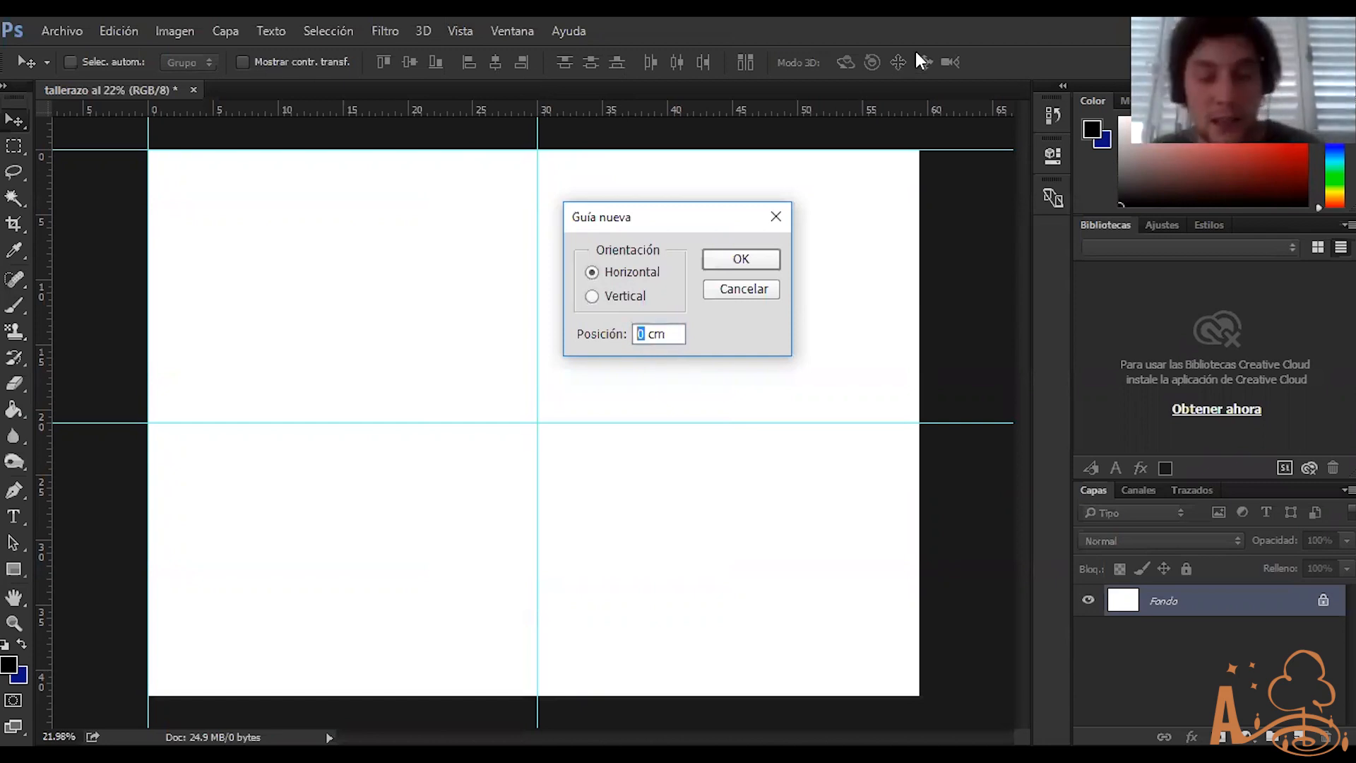
{"action": "type", "text": "15"}
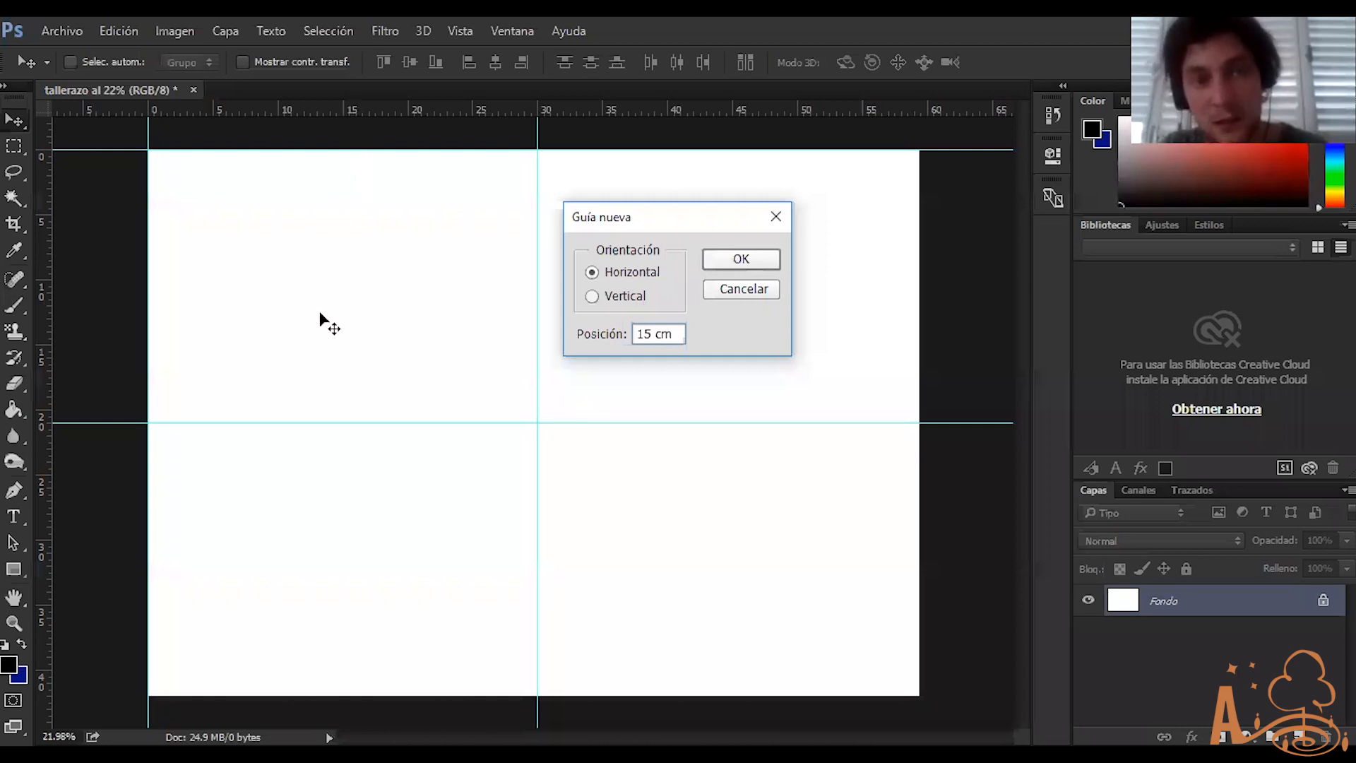
{"action": "key", "text": "Return"}
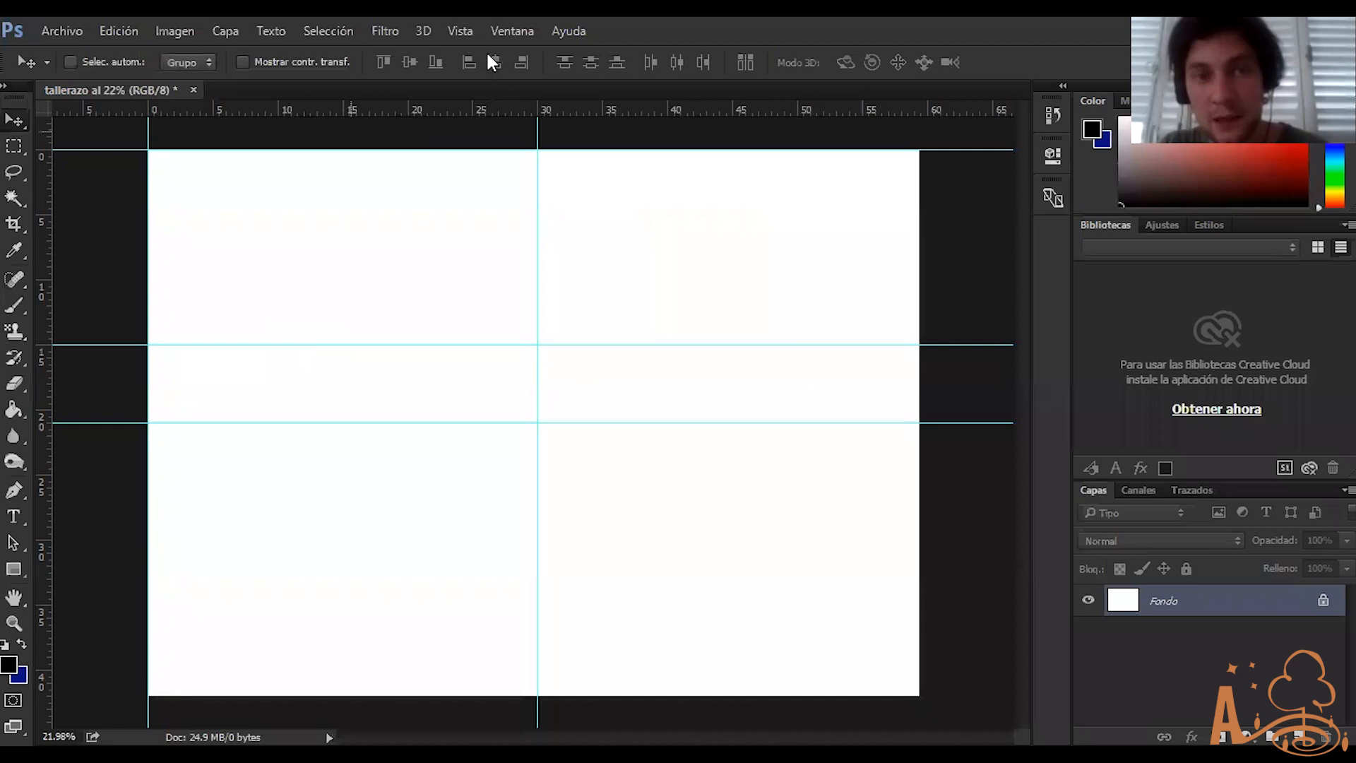
Add a new vertical guide at an exact position of 15 cm
{"action": "key", "text": "alt+v"}
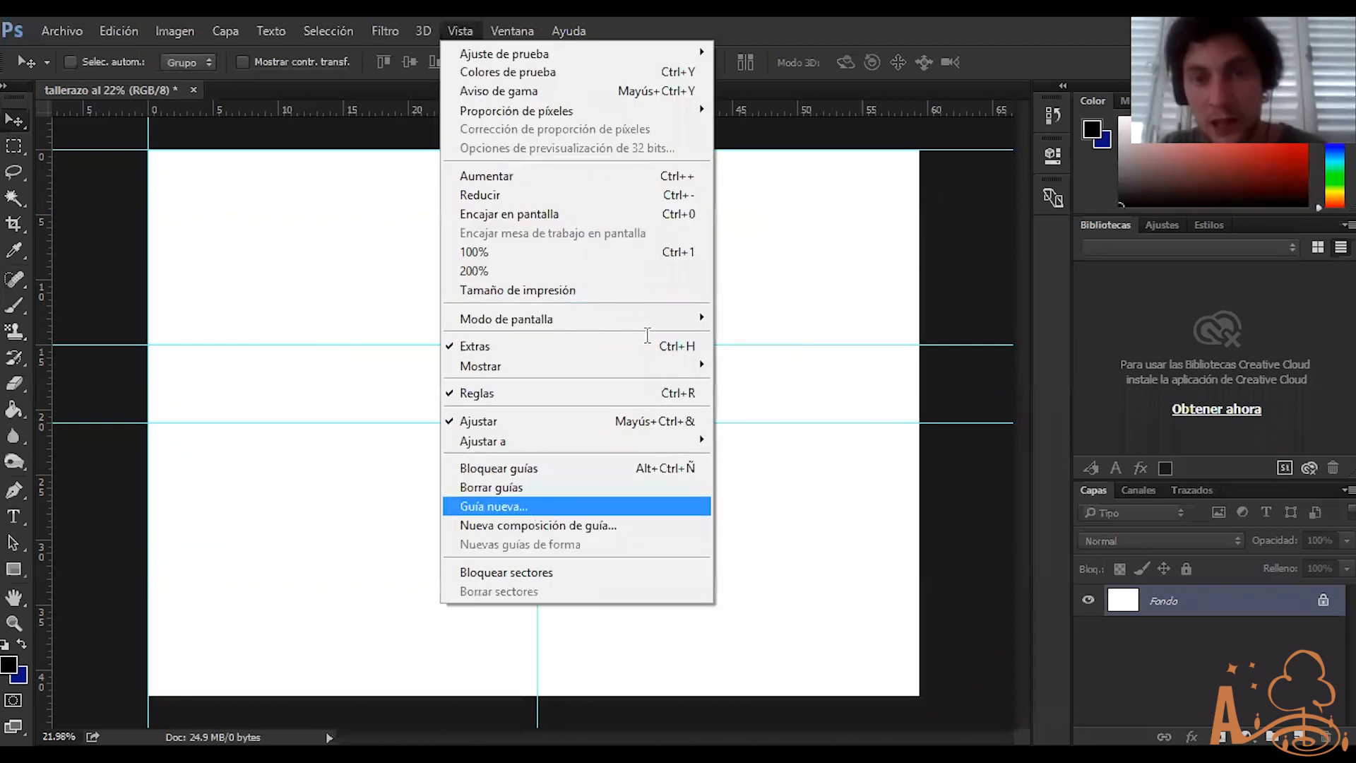
{"action": "key", "text": "Return"}
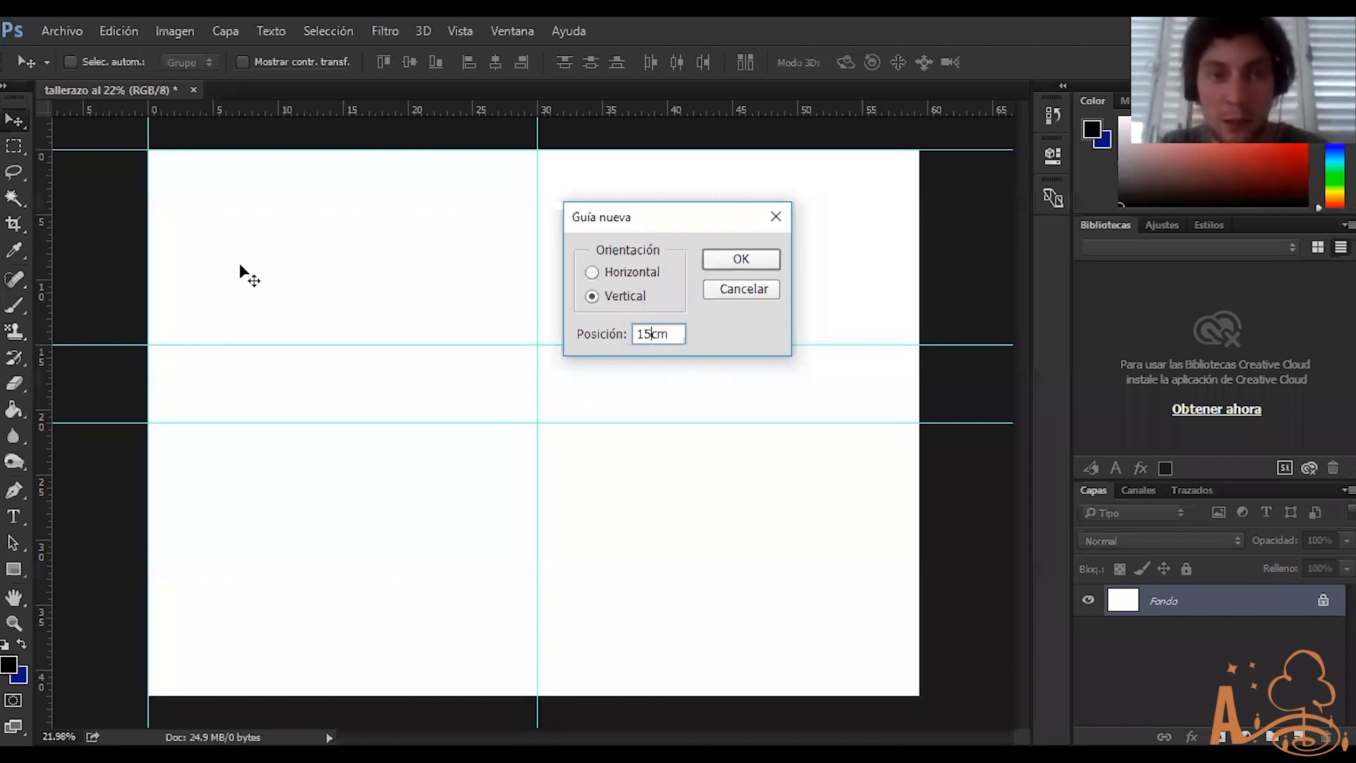
{"action": "left_click", "coordinate": [745, 267]}
Clear all guides from the page
{"action": "left_click", "coordinate": [460, 31]}
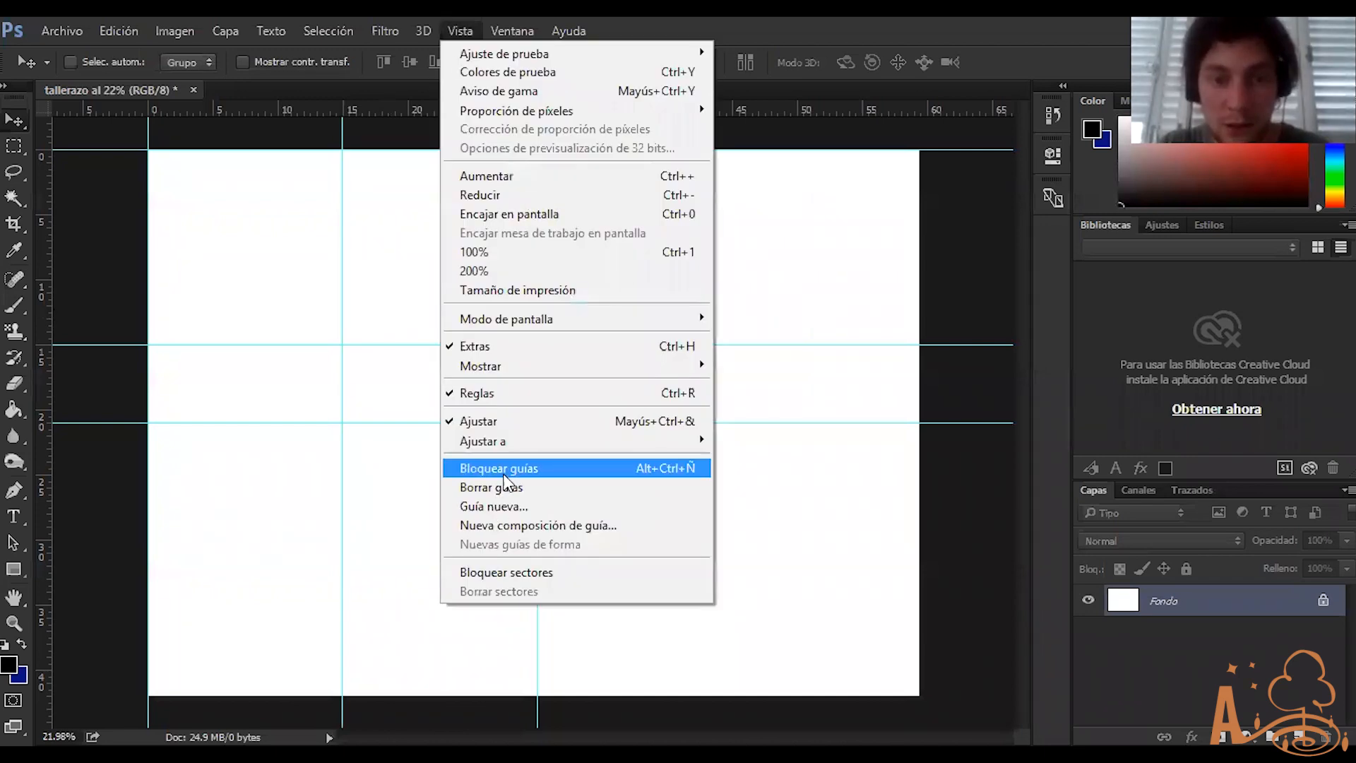
{"action": "left_click", "coordinate": [628, 488]}
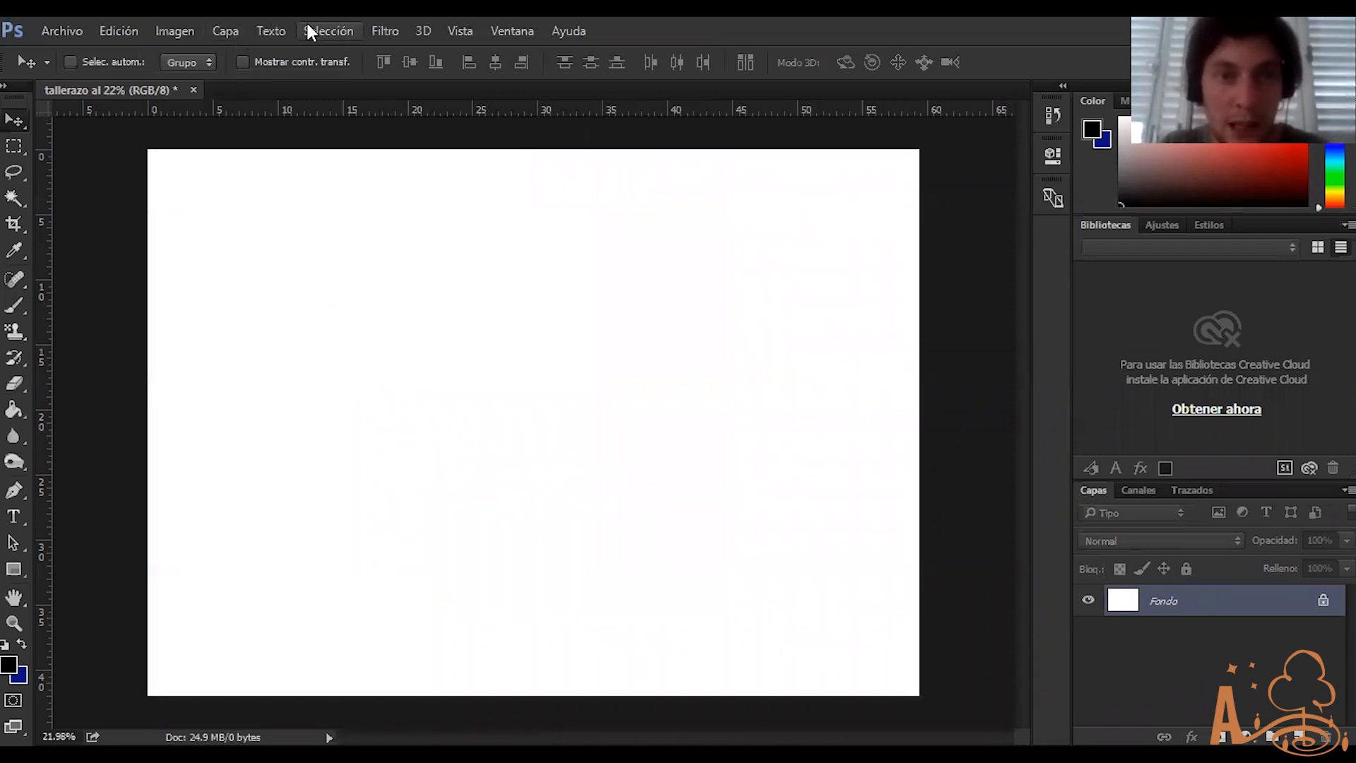
Start a new guide layout and set its column gutter to 0 cm
{"action": "left_click", "coordinate": [460, 30]}
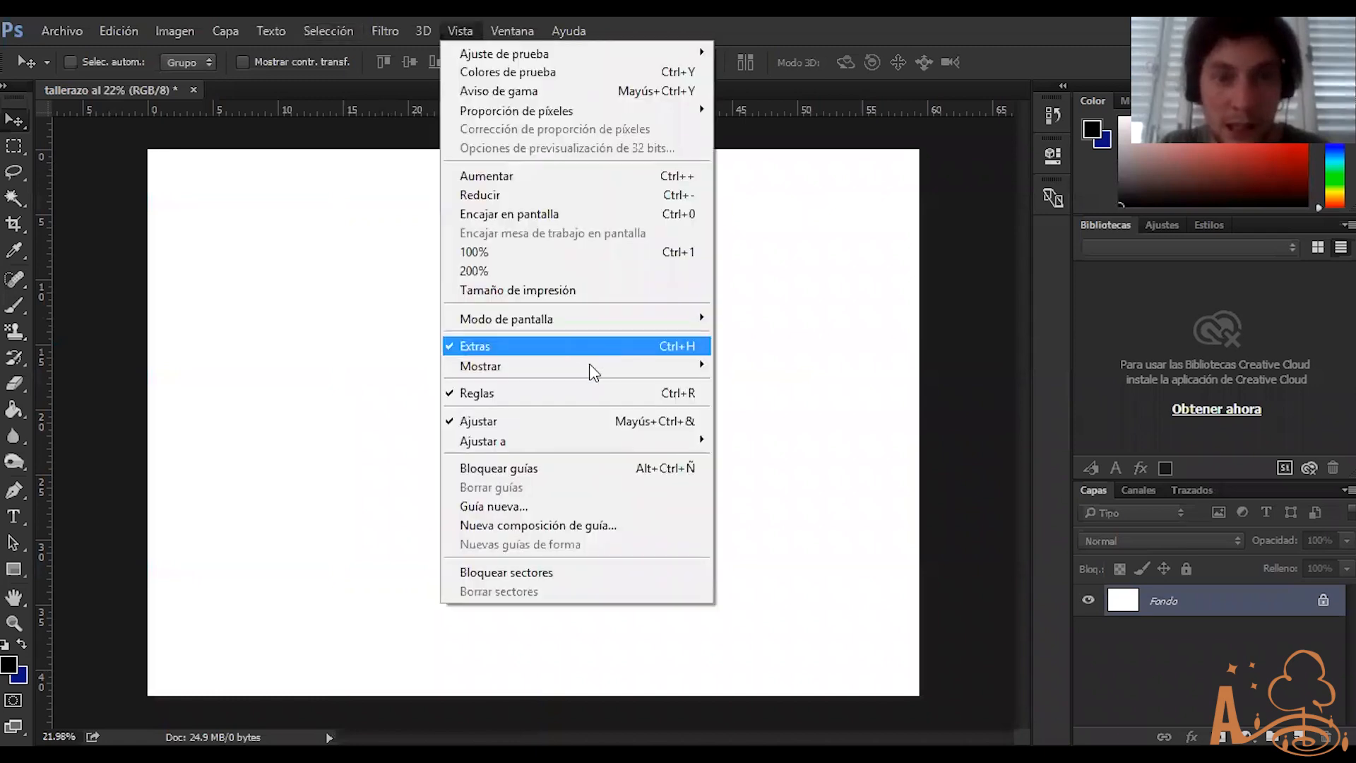
{"action": "left_click", "coordinate": [565, 532]}
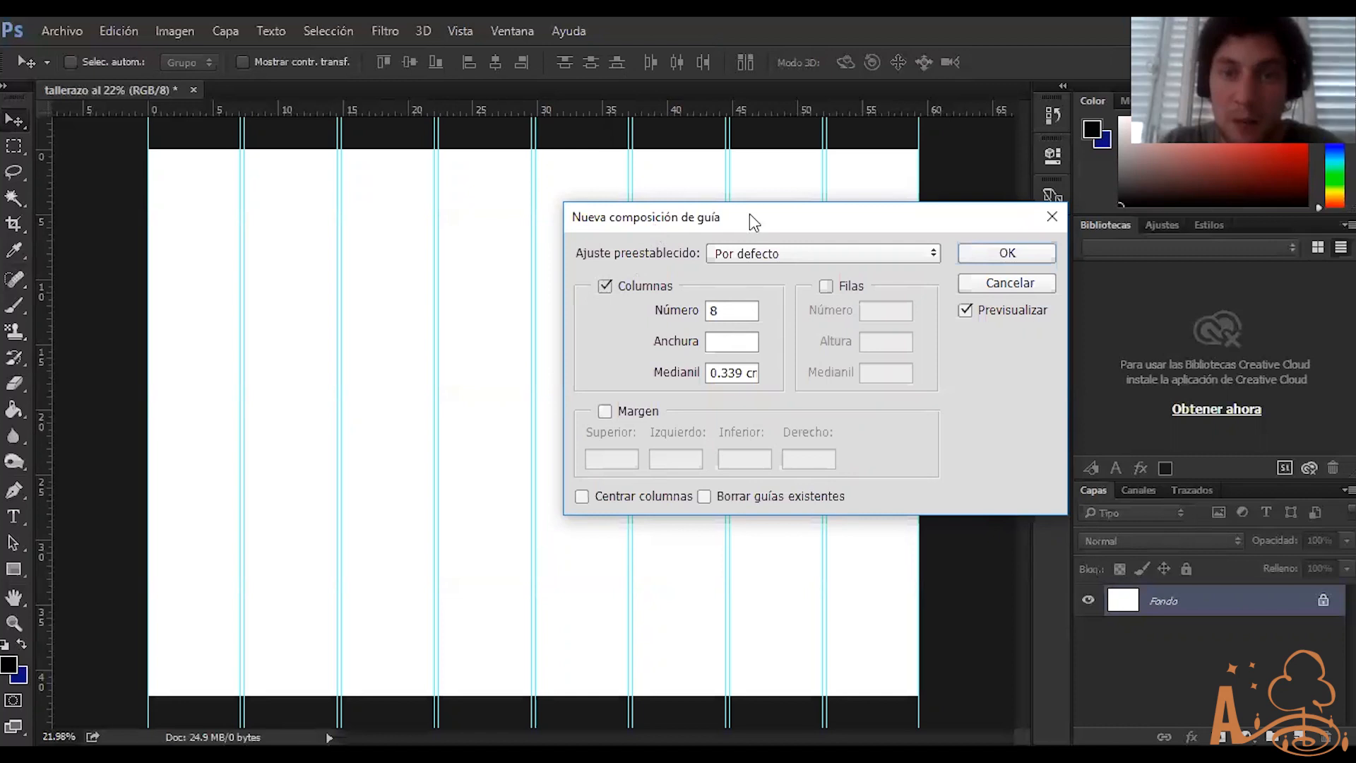
{"action": "left_click_drag", "start_coordinate": [715, 227], "coordinate": [679, 167]}
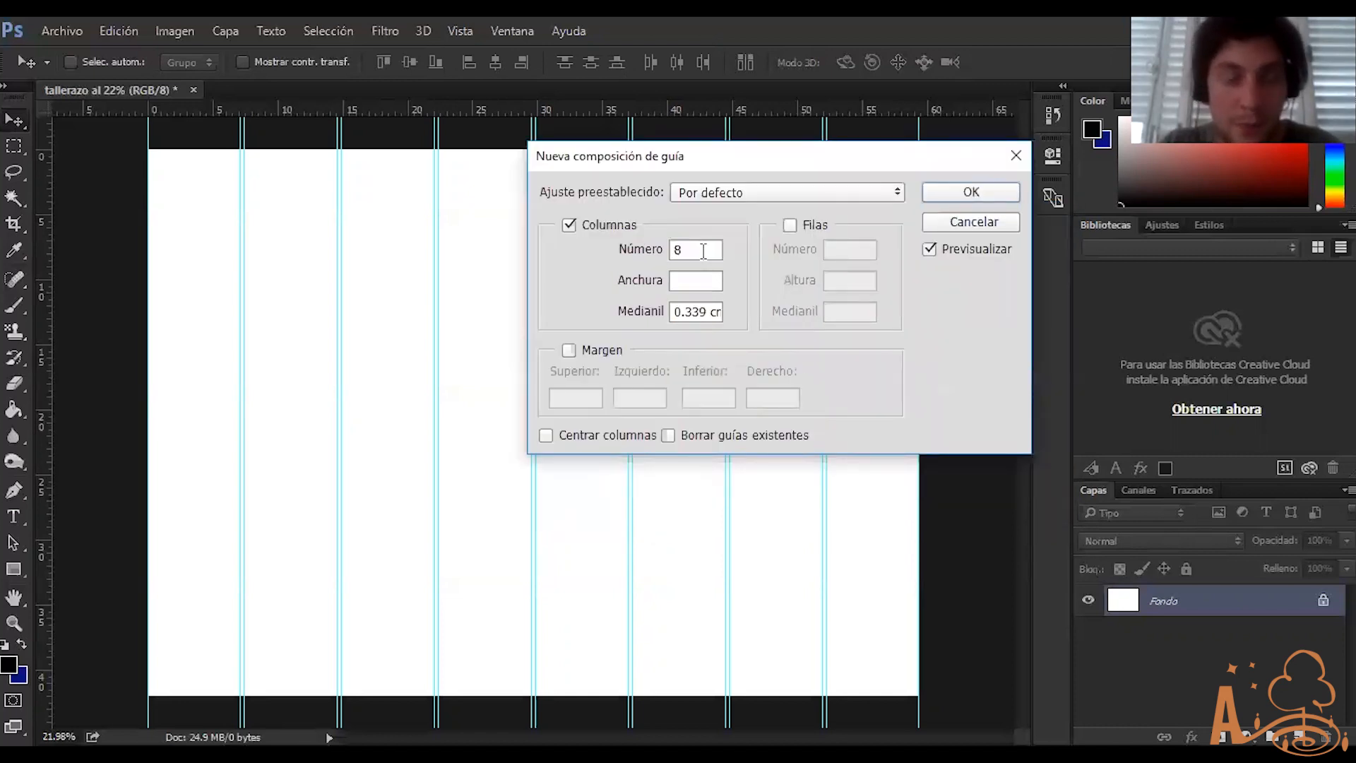
{"action": "double_click", "coordinate": [704, 251]}
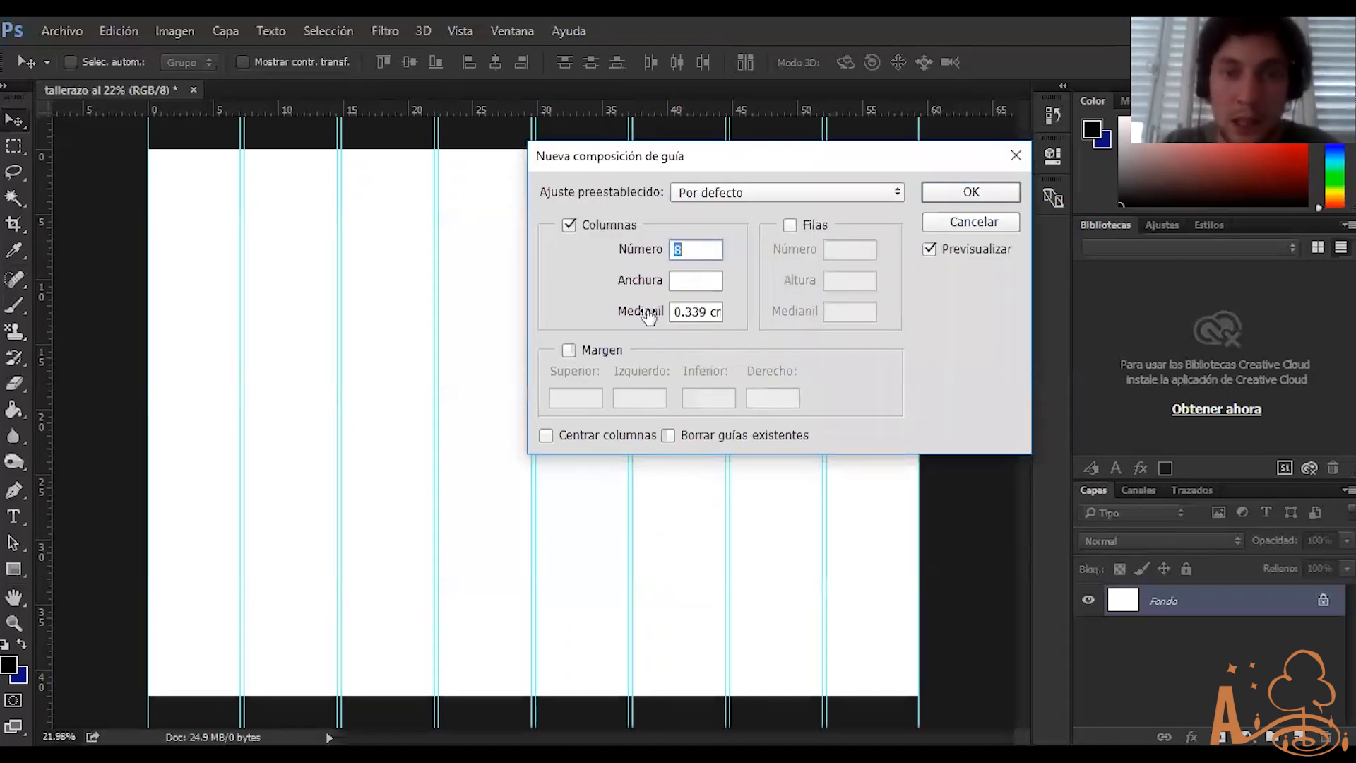
{"action": "double_click", "coordinate": [699, 314]}
{"action": "type", "text": "0cm"}
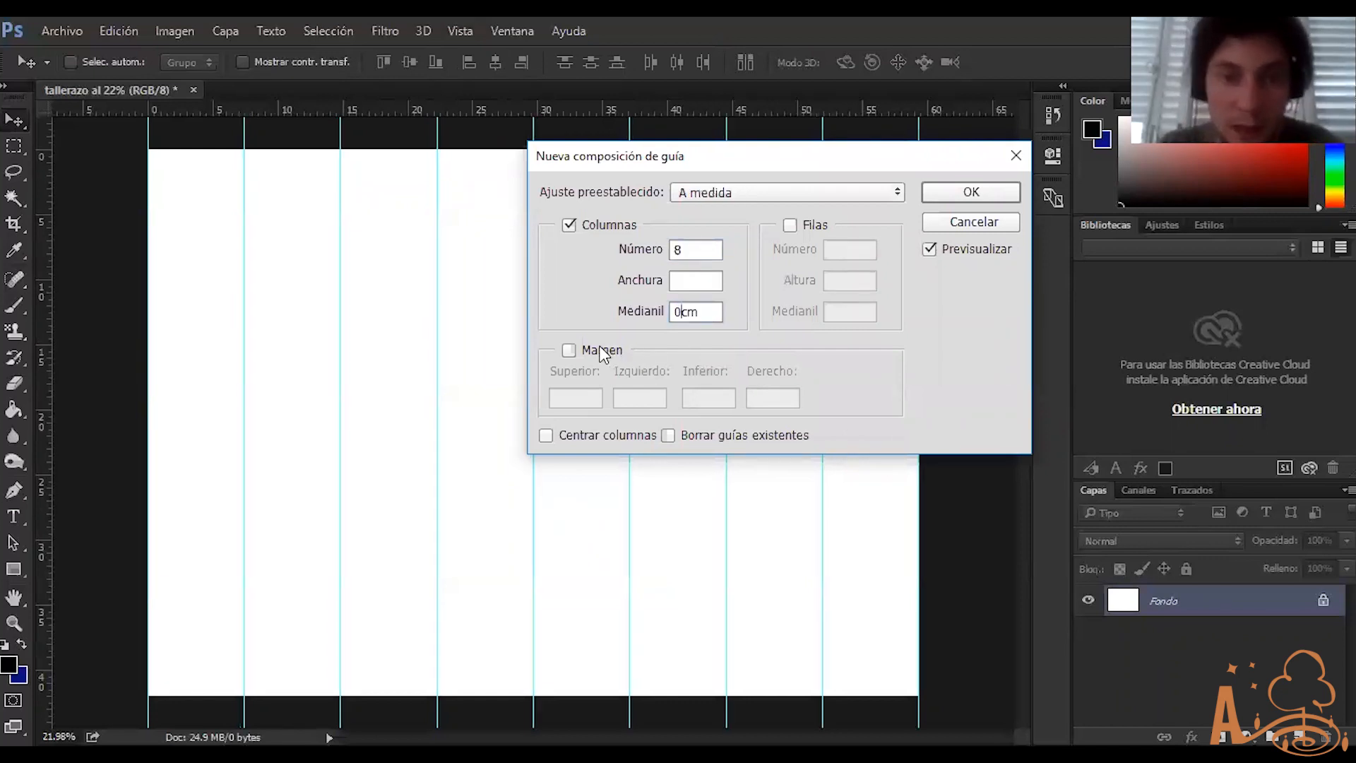
Enable margins in the guide layout and set the top, left, bottom and right margins to 1 cm each
{"action": "left_click", "coordinate": [574, 353]}
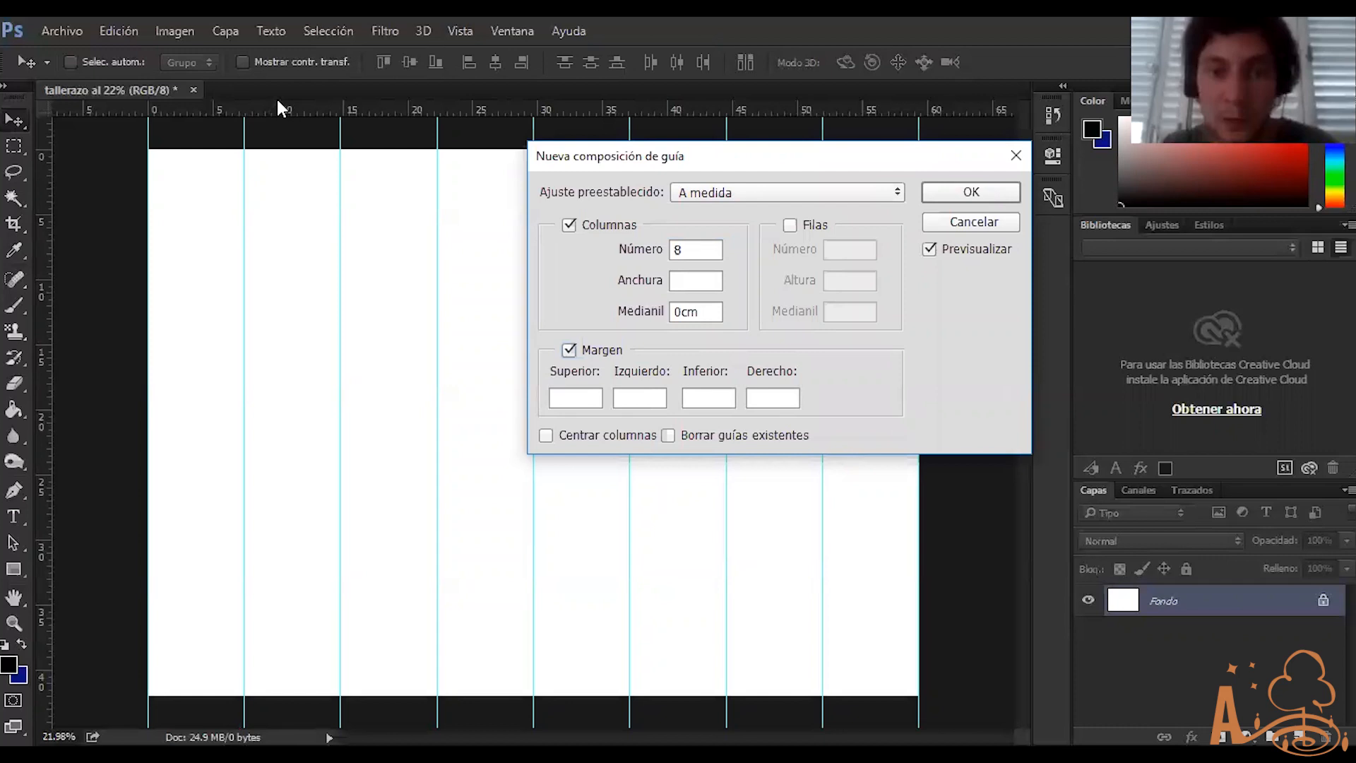
{"action": "left_click", "coordinate": [582, 401]}
{"action": "type", "text": "1"}
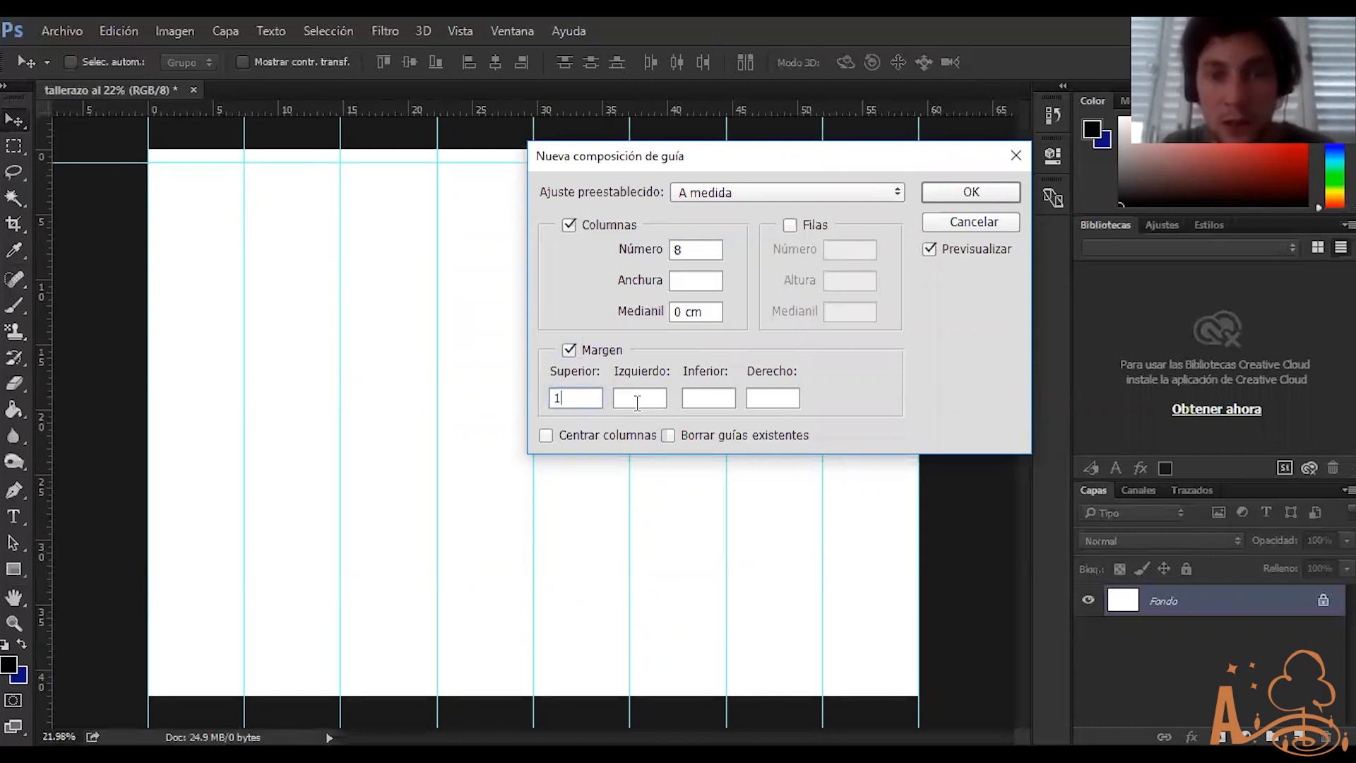
{"action": "key", "text": "Tab"}
{"action": "type", "text": "2"}
{"action": "key", "text": "BackSpace"}
{"action": "type", "text": "1"}
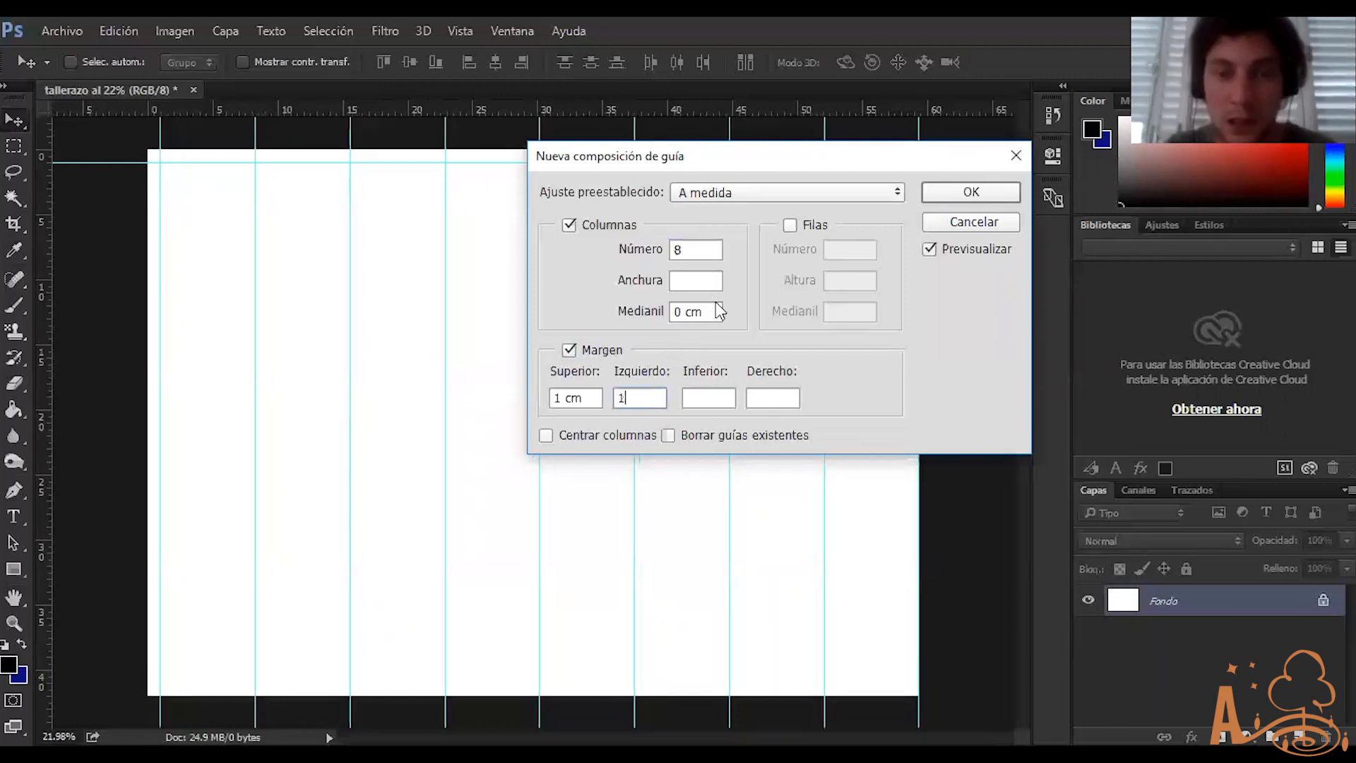
{"action": "key", "text": "Tab"}
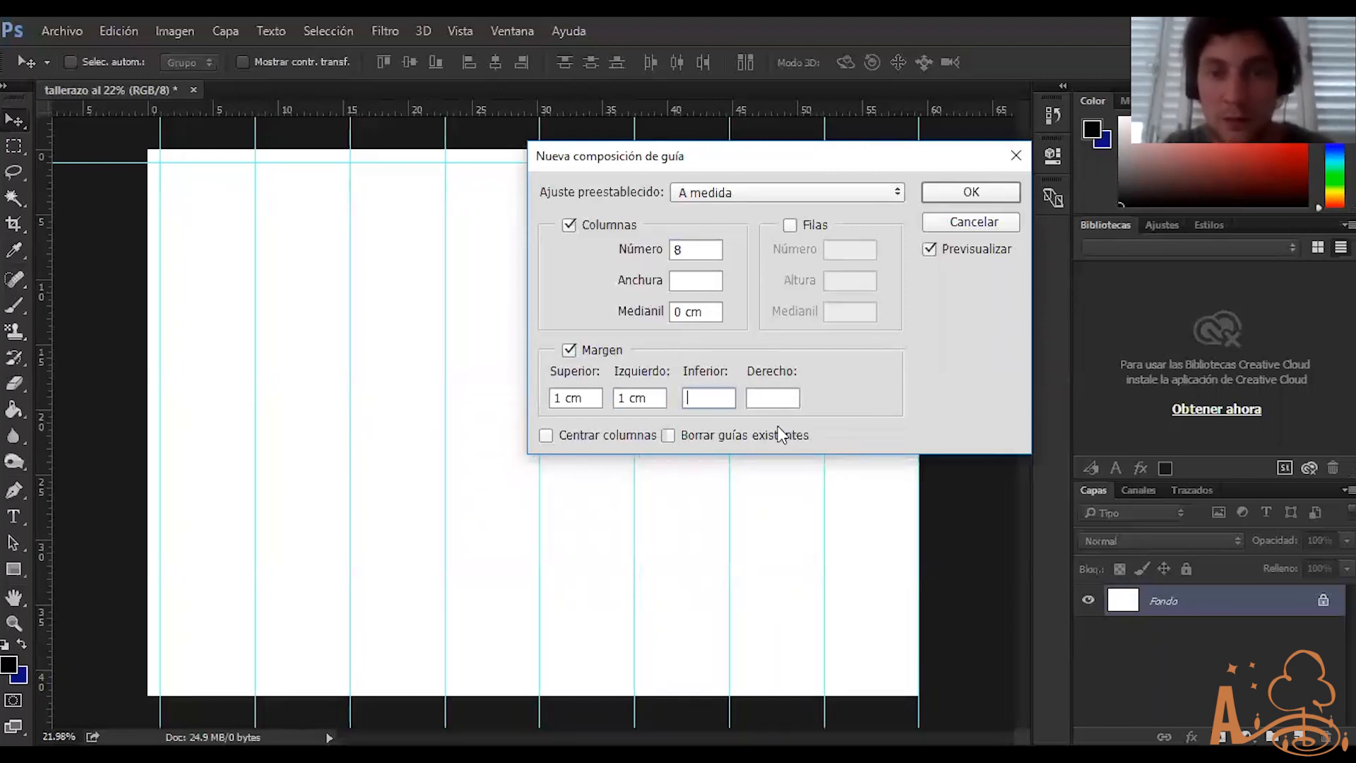
{"action": "type", "text": "1"}
{"action": "key", "text": "Tab"}
{"action": "type", "text": "1"}
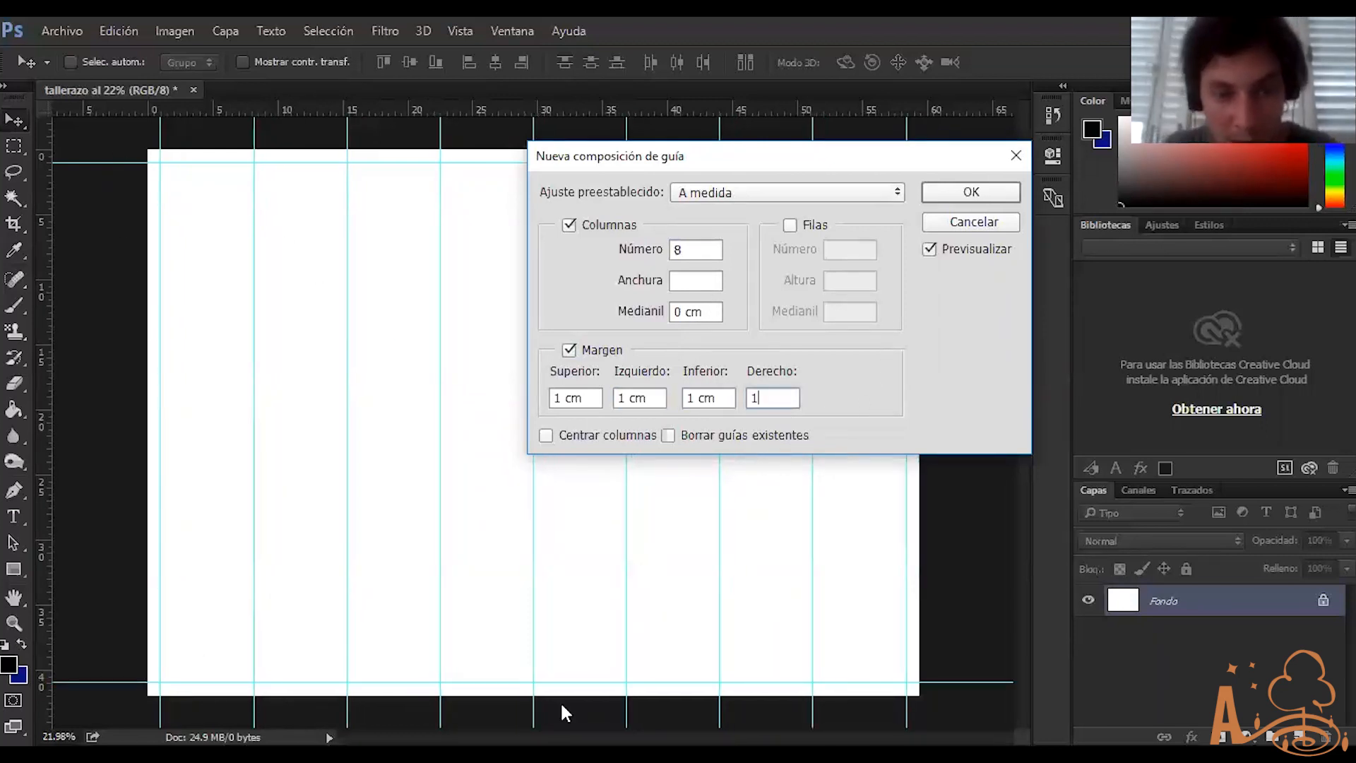
Empty the column count and enable rows in the guide layout
{"action": "left_click", "coordinate": [709, 251]}
{"action": "key", "text": "BackSpace"}
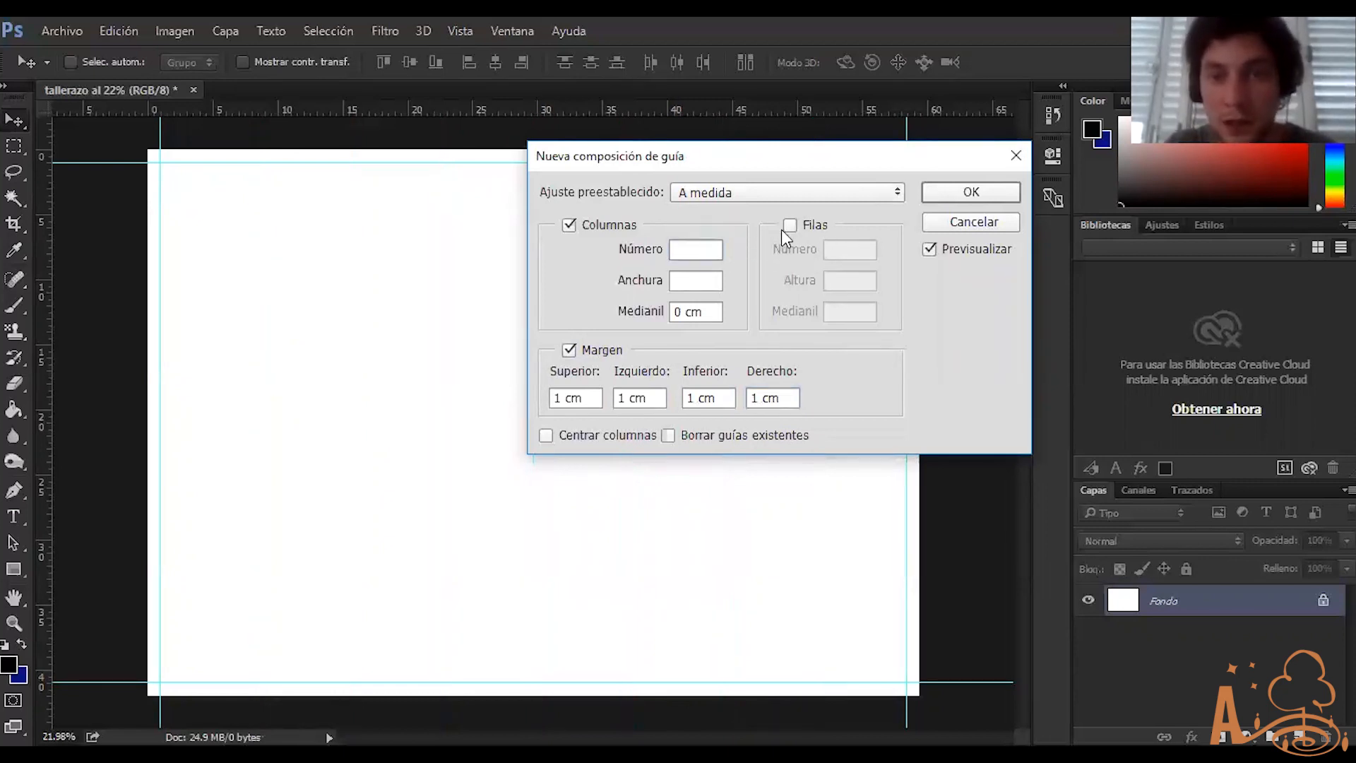
{"action": "left_click", "coordinate": [786, 226]}
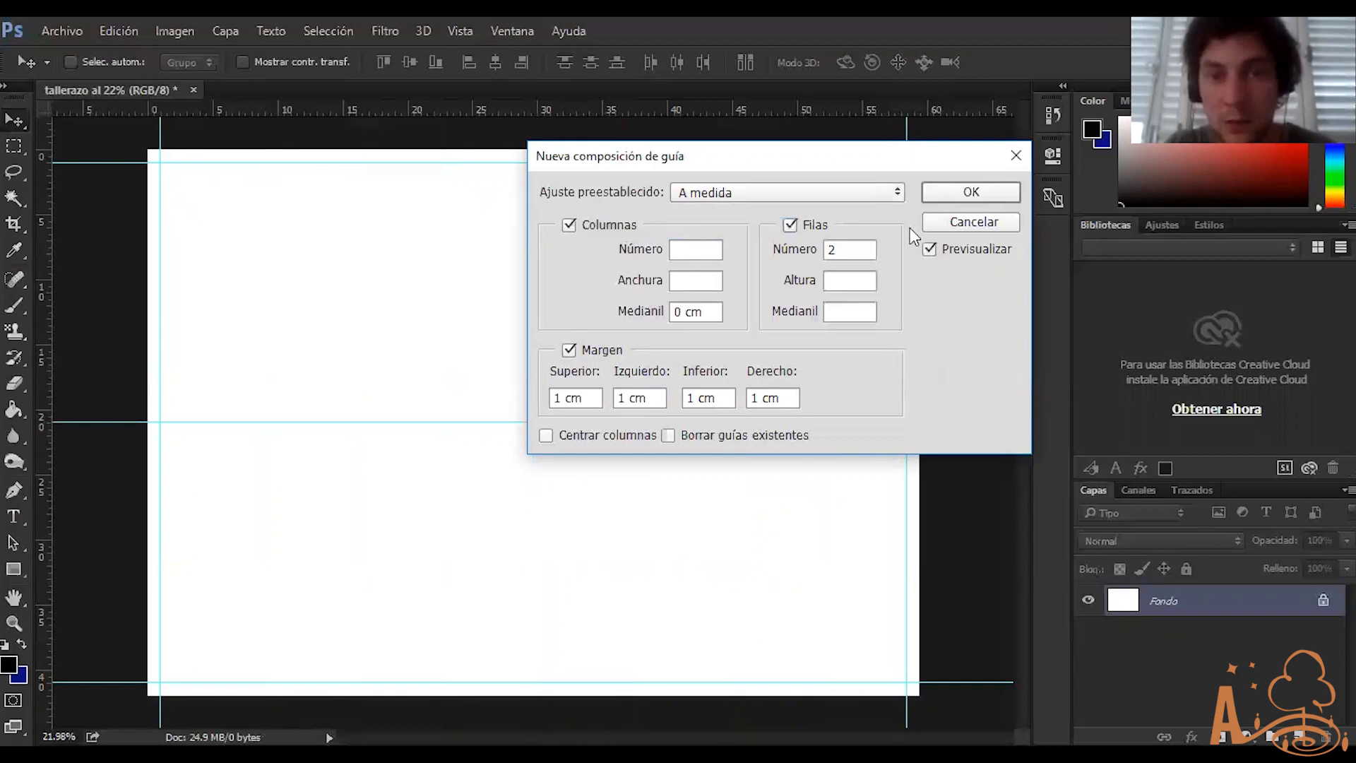
Try 32 columns in the guide layout, and replace the count with 2
{"action": "left_click", "coordinate": [704, 251]}
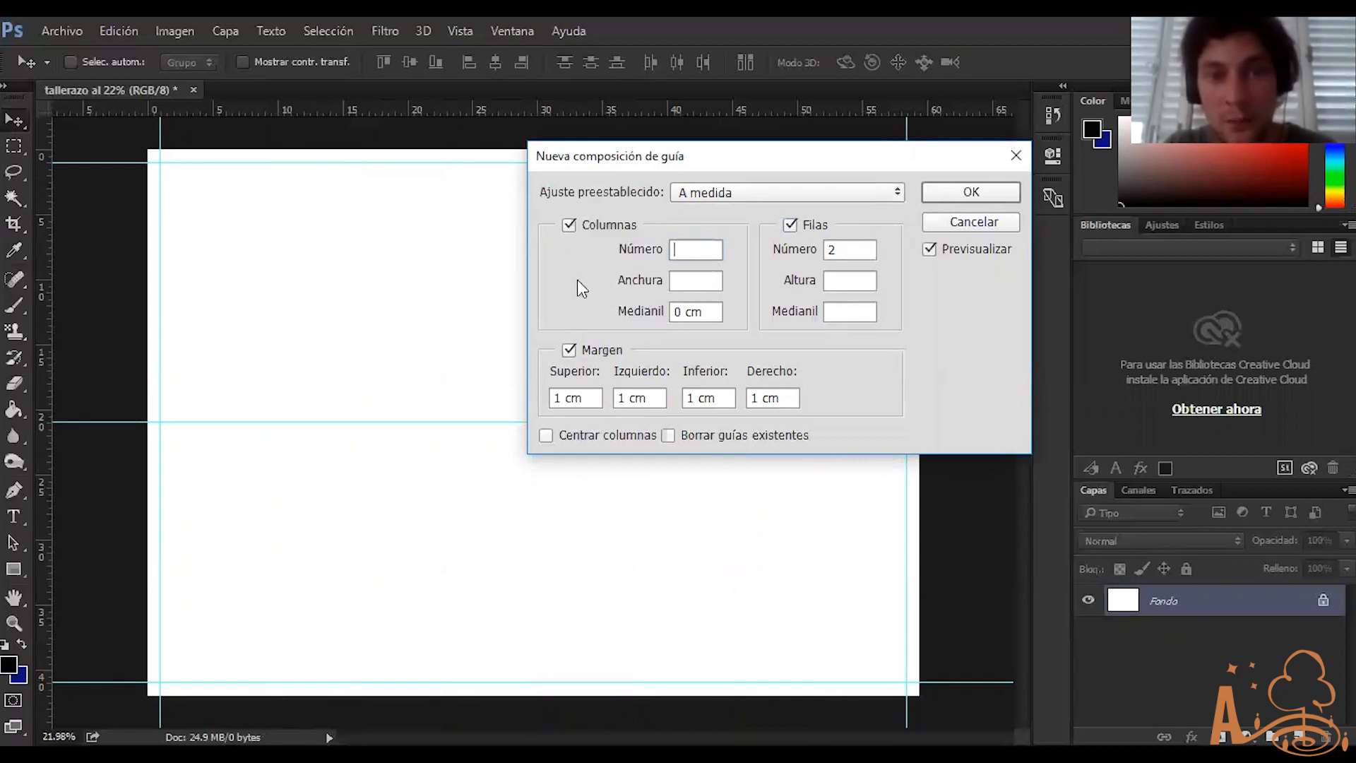
{"action": "type", "text": "32"}
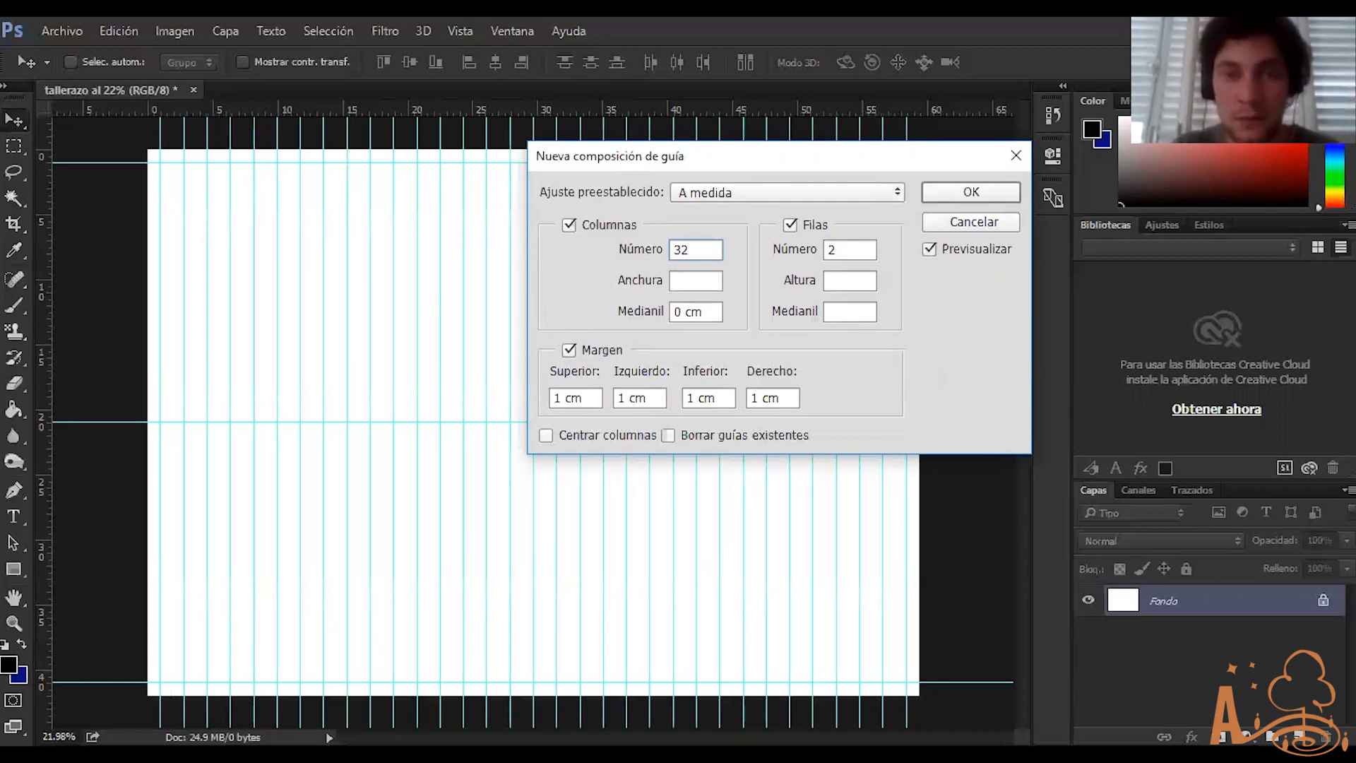
{"action": "double_click", "coordinate": [691, 249]}
{"action": "type", "text": "2"}
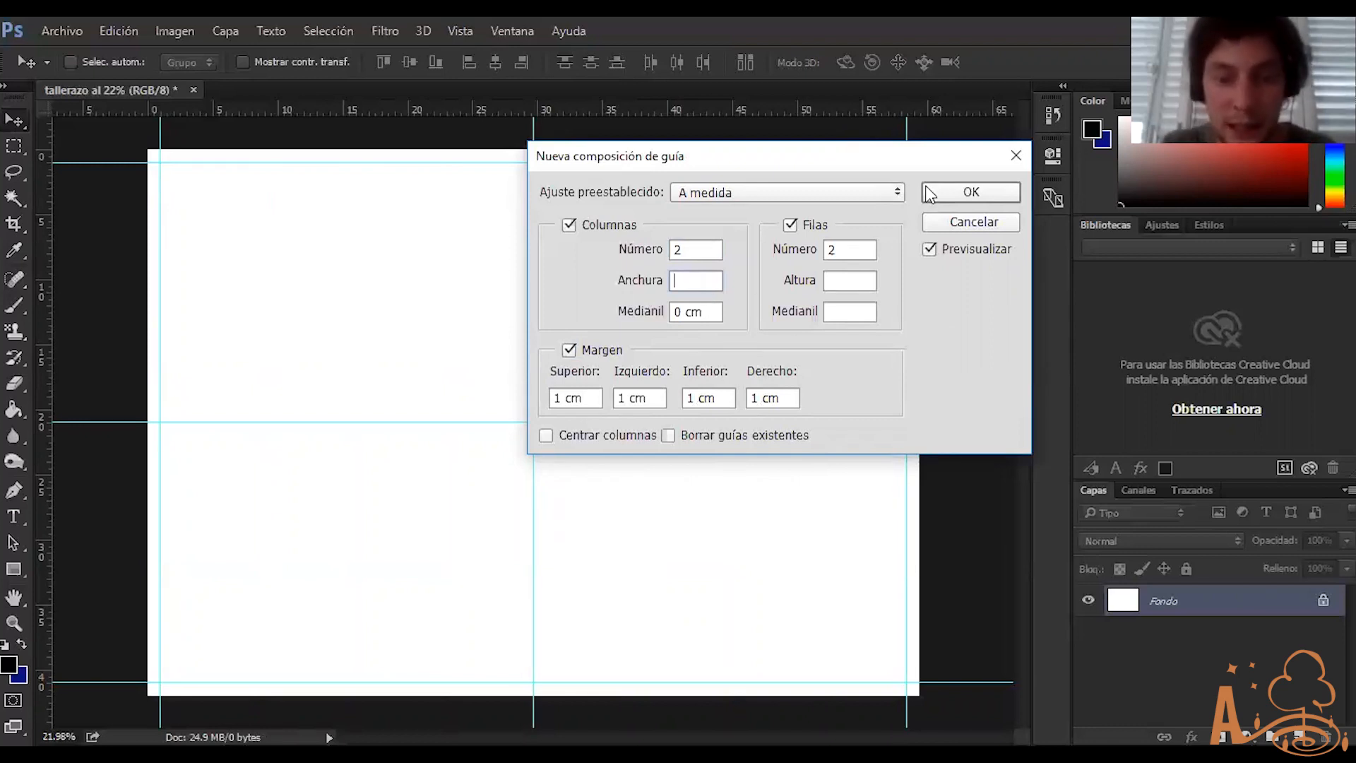
Try a column width of 59, and replace it with 10 cm
{"action": "type", "text": "59"}
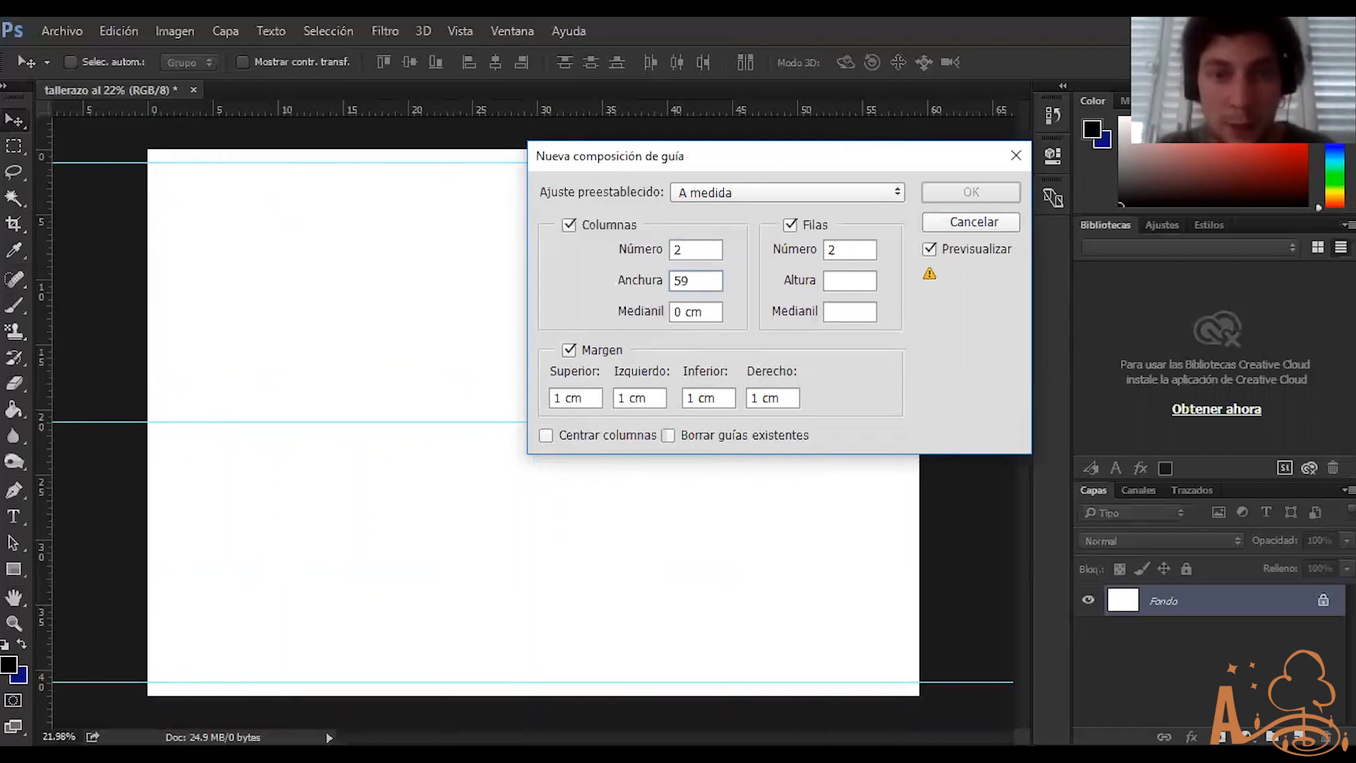
{"action": "key", "text": "BackSpace"}
{"action": "key", "text": "BackSpace"}
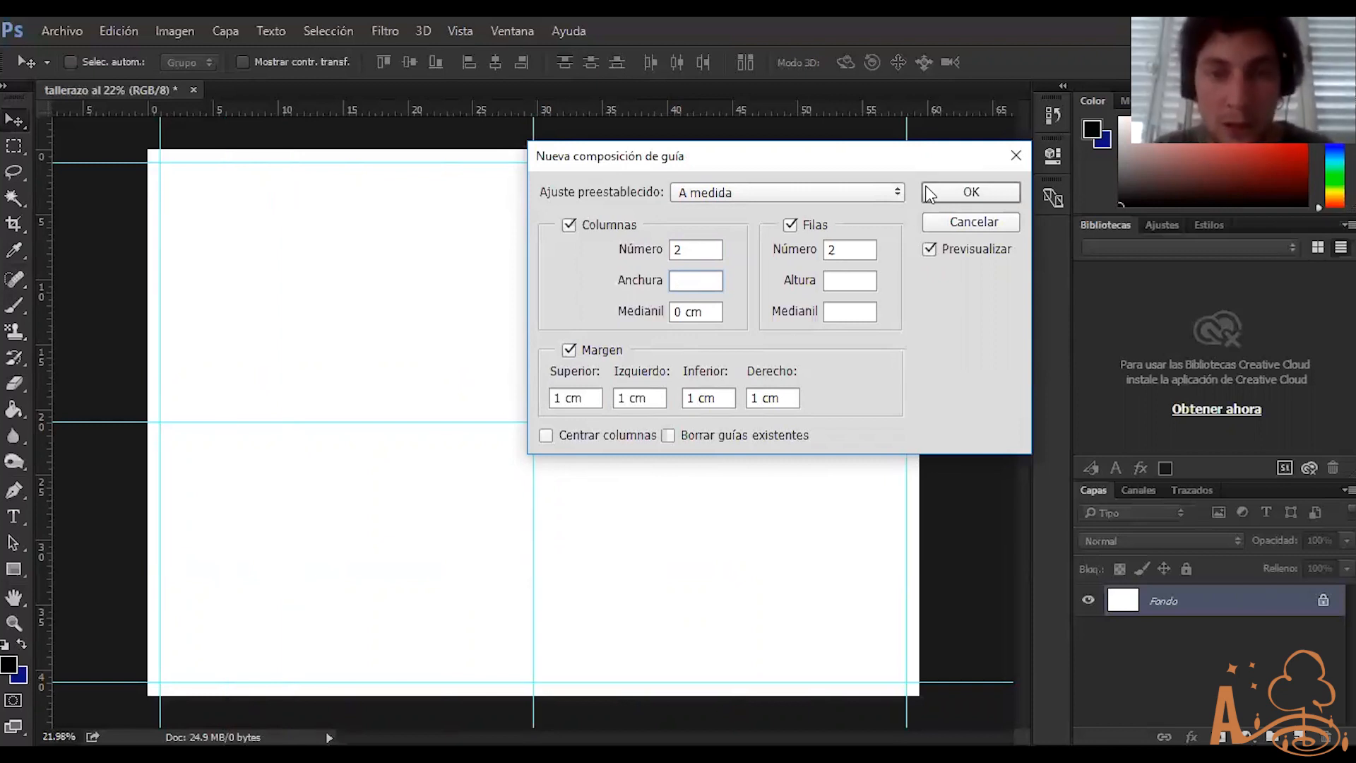
{"action": "type", "text": "10"}
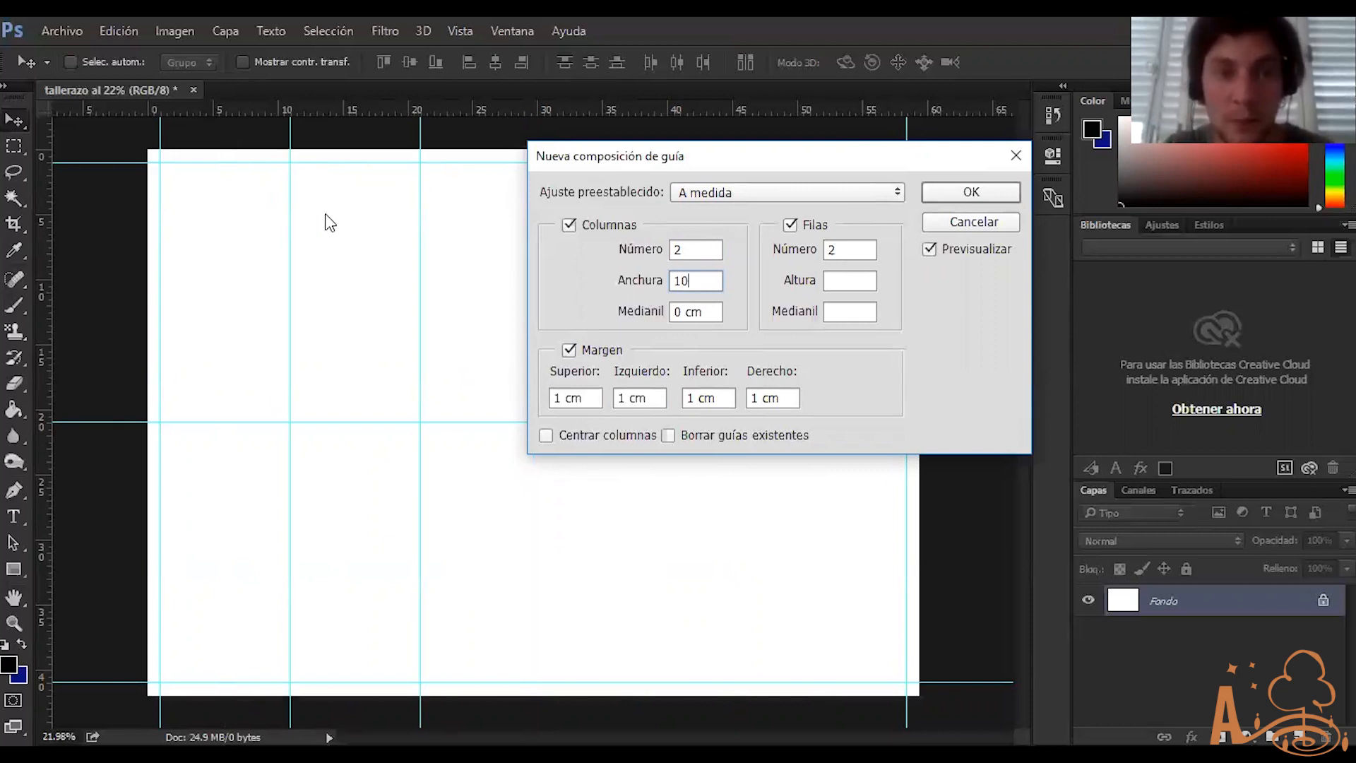
Try column counts of 6 and 3 at the set width, and settle on 5 columns
{"action": "left_click", "coordinate": [697, 246]}
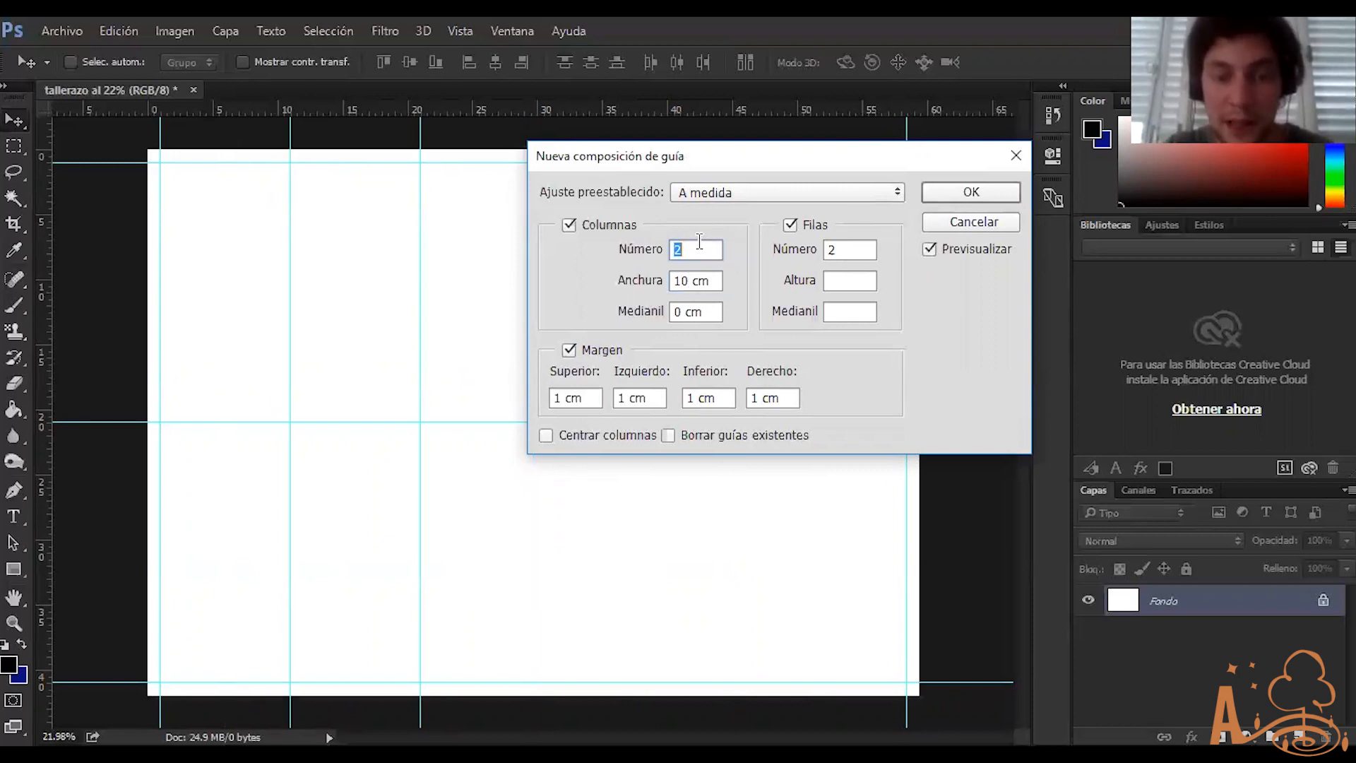
{"action": "type", "text": "6"}
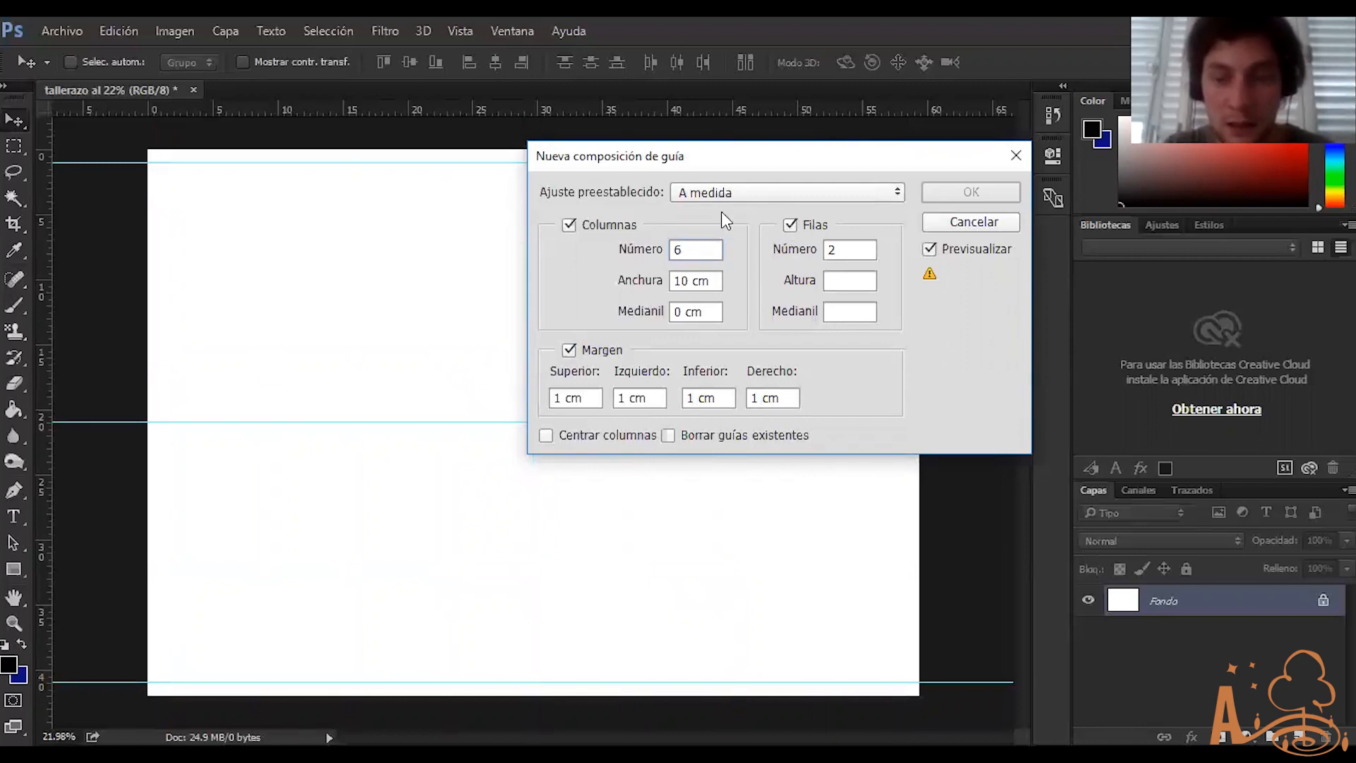
{"action": "key", "text": "BackSpace"}
{"action": "type", "text": "3"}
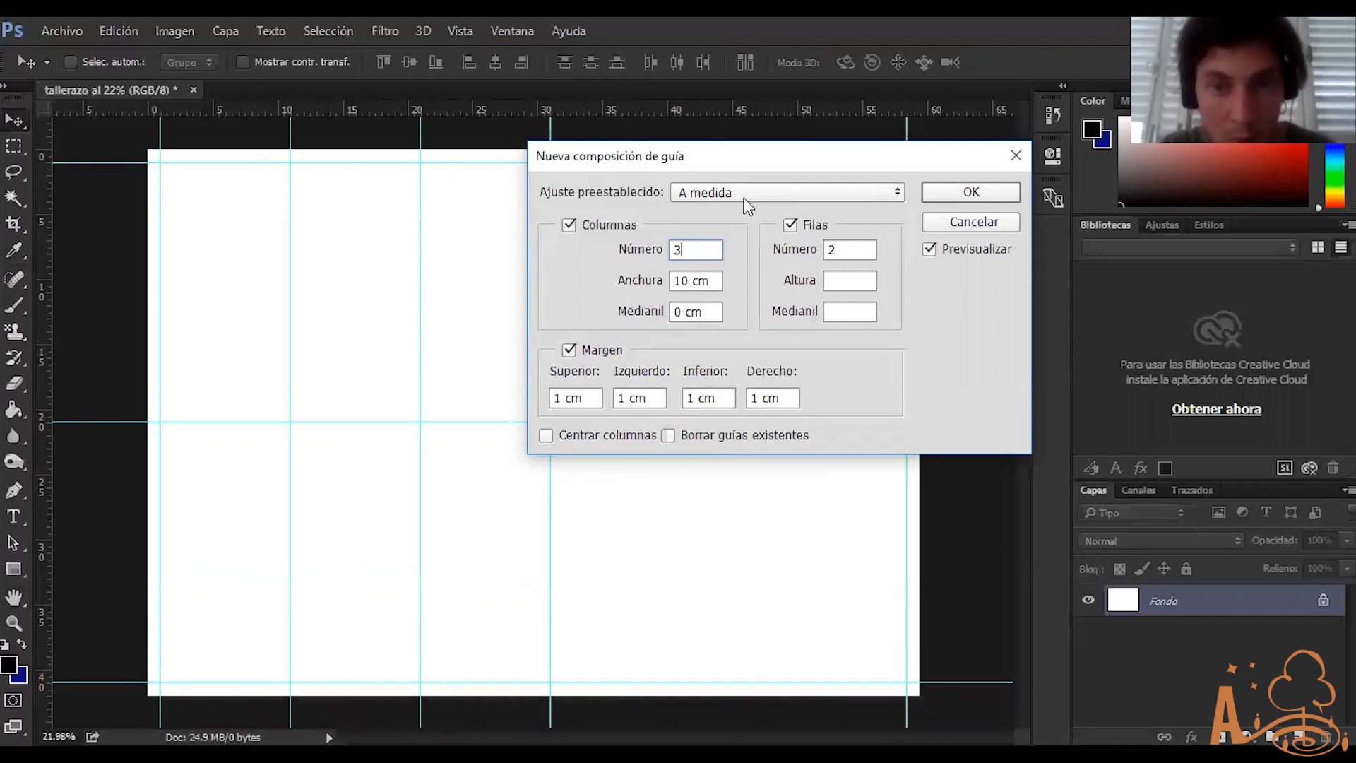
{"action": "key", "text": "BackSpace"}
{"action": "type", "text": "6"}
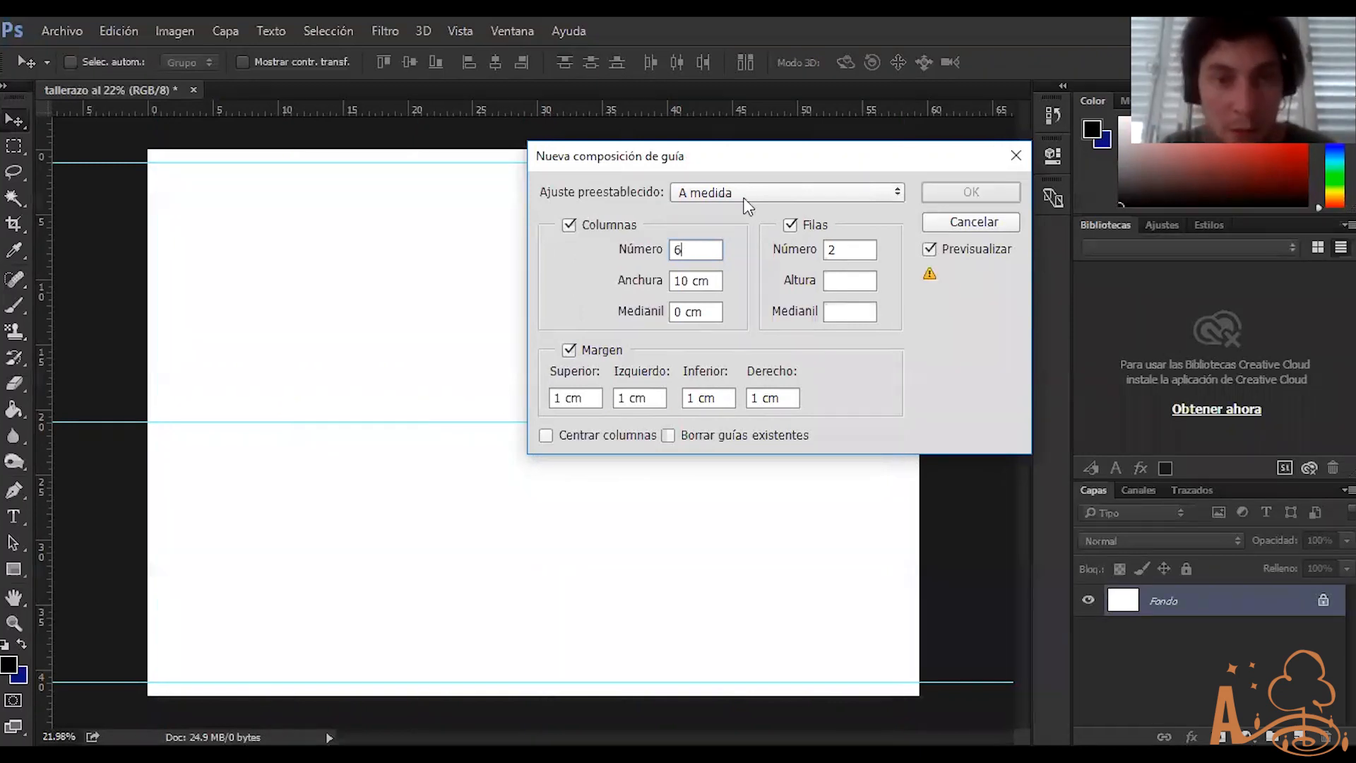
{"action": "key", "text": "BackSpace"}
{"action": "type", "text": "5"}
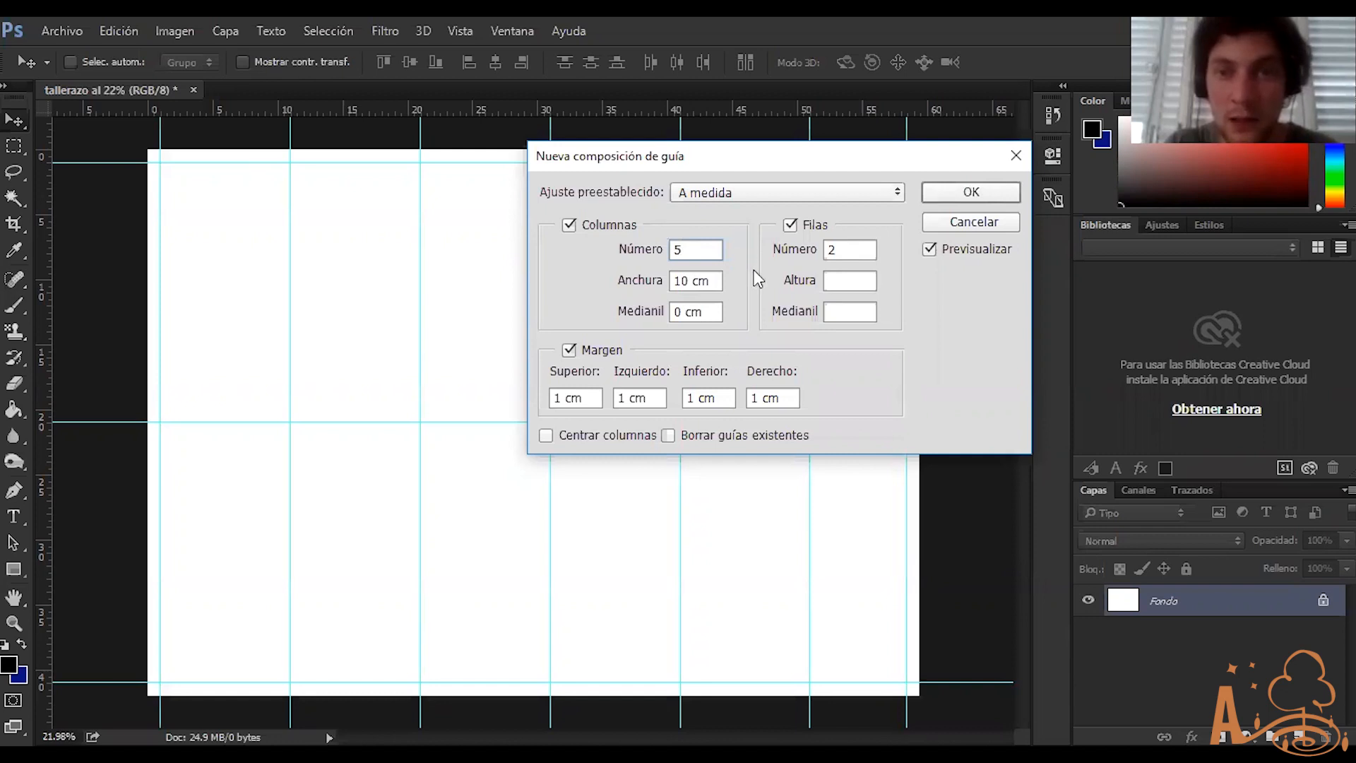
Clear the 10 cm column width in the guide layout and dismiss the error
{"action": "double_click", "coordinate": [683, 281]}
{"action": "key", "text": "BackSpace"}
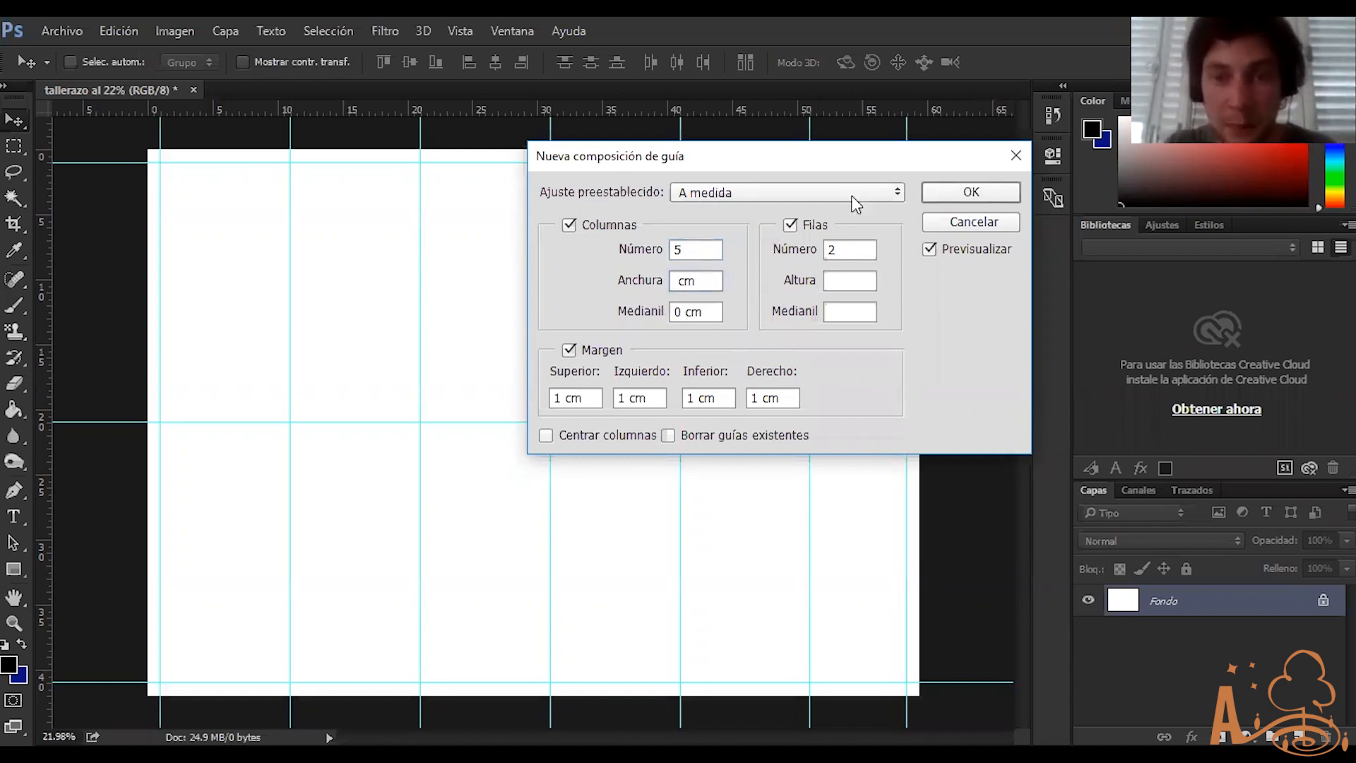
{"action": "left_click", "coordinate": [695, 252]}
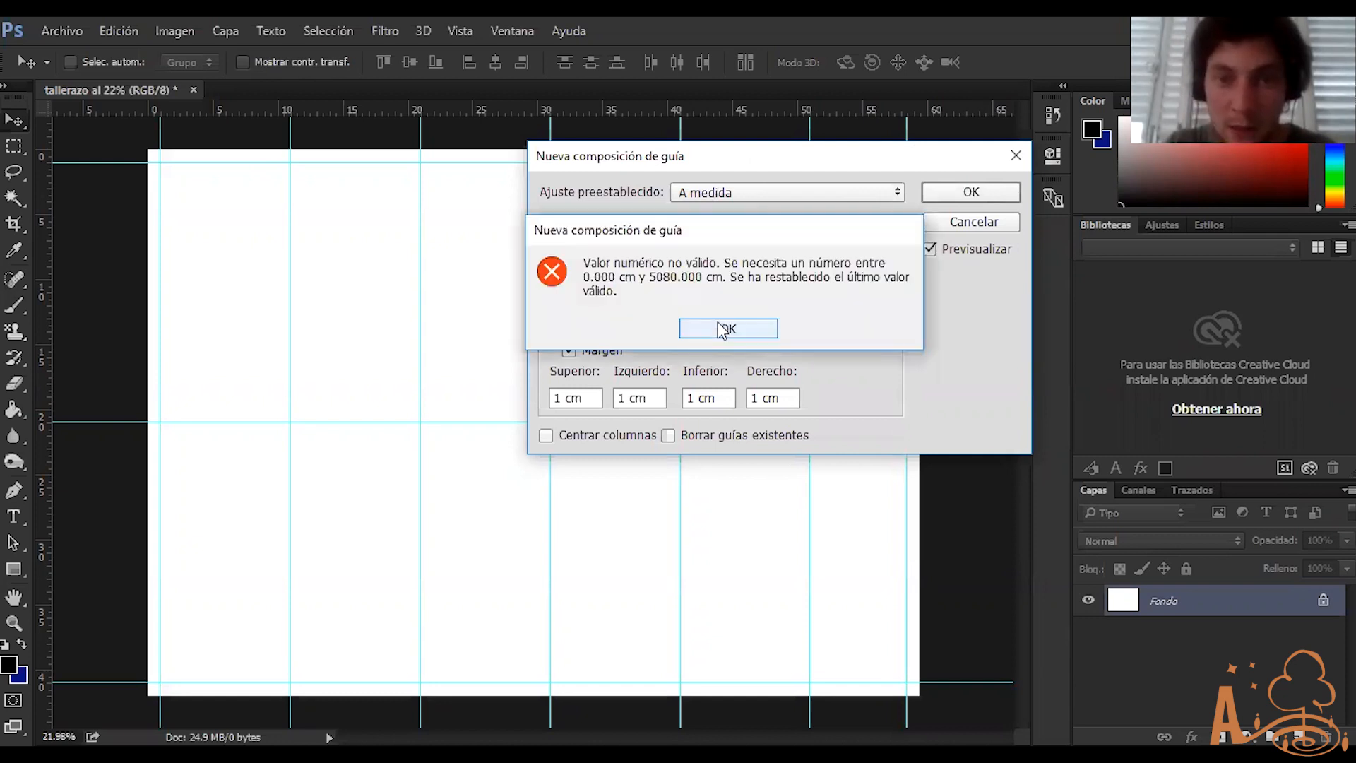
{"action": "key", "text": "Return"}
Try 2 columns in the guide layout, and replace the count with 3
{"action": "left_click", "coordinate": [703, 248]}
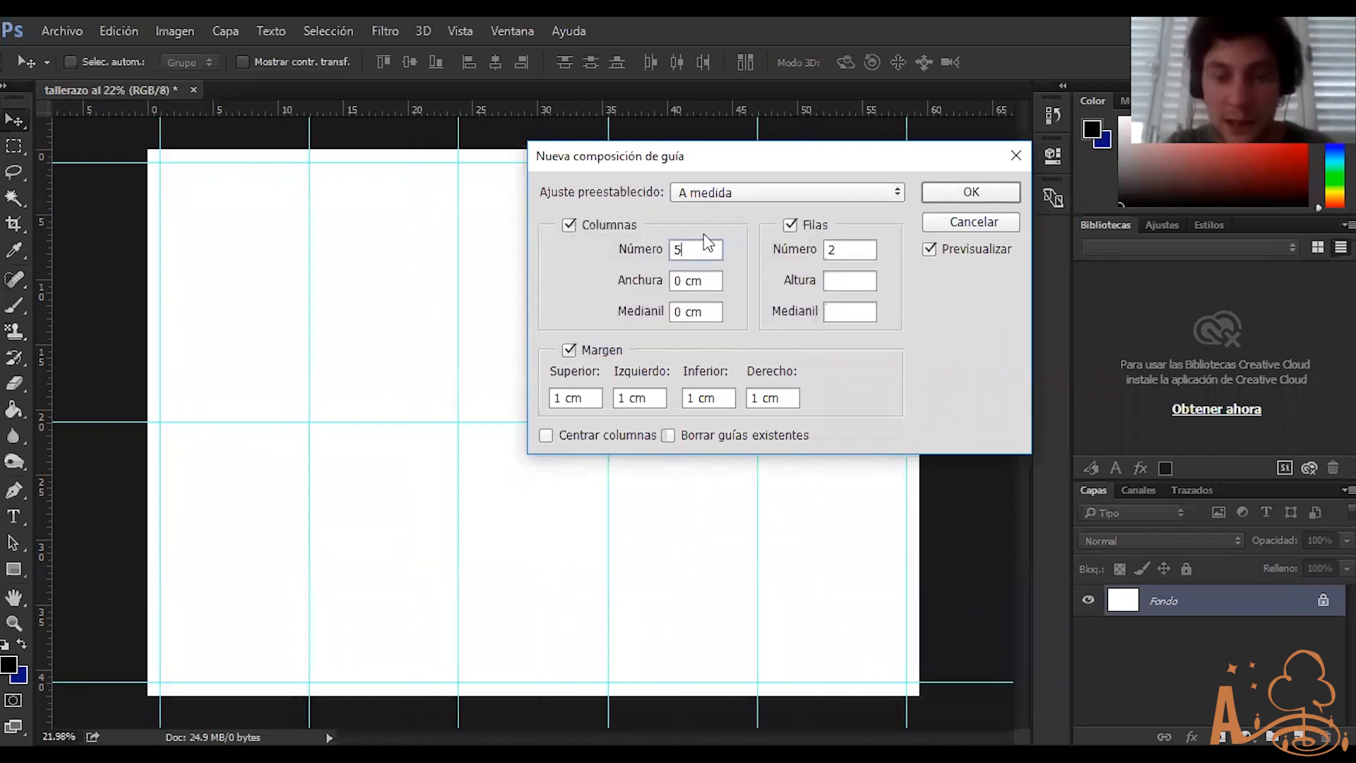
{"action": "key", "text": "BackSpace"}
{"action": "type", "text": "2"}
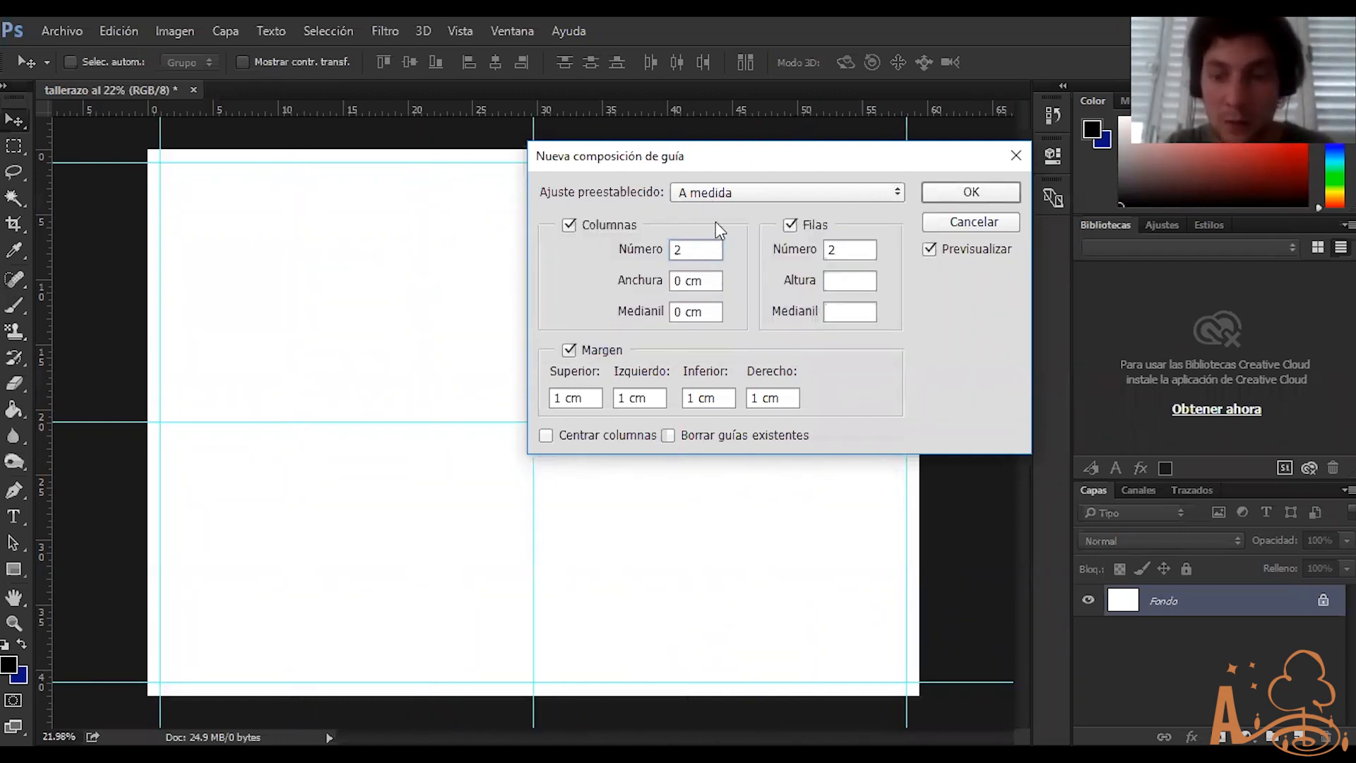
{"action": "key", "text": "BackSpace"}
{"action": "type", "text": "3"}
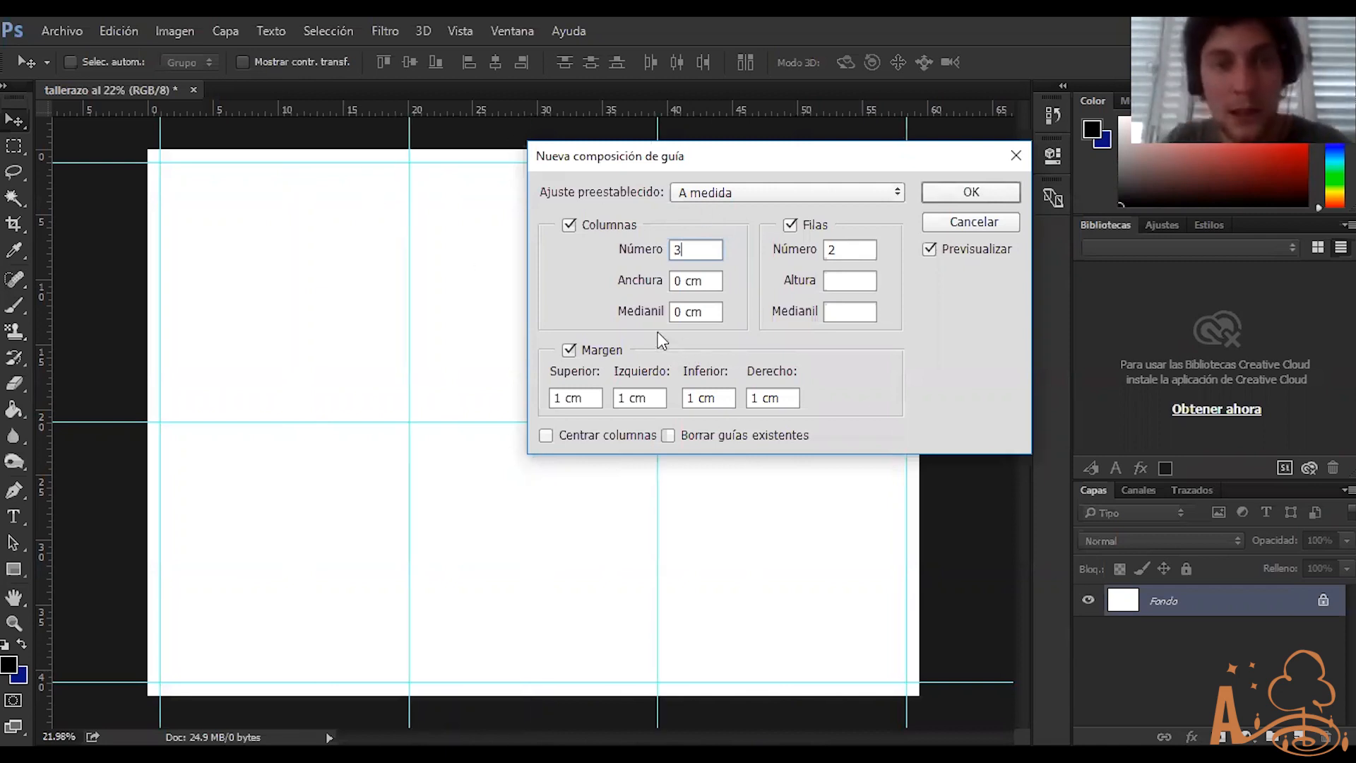
Set the column and row gutters to 1 cm each, and apply the guide layout
{"action": "left_click", "coordinate": [680, 316]}
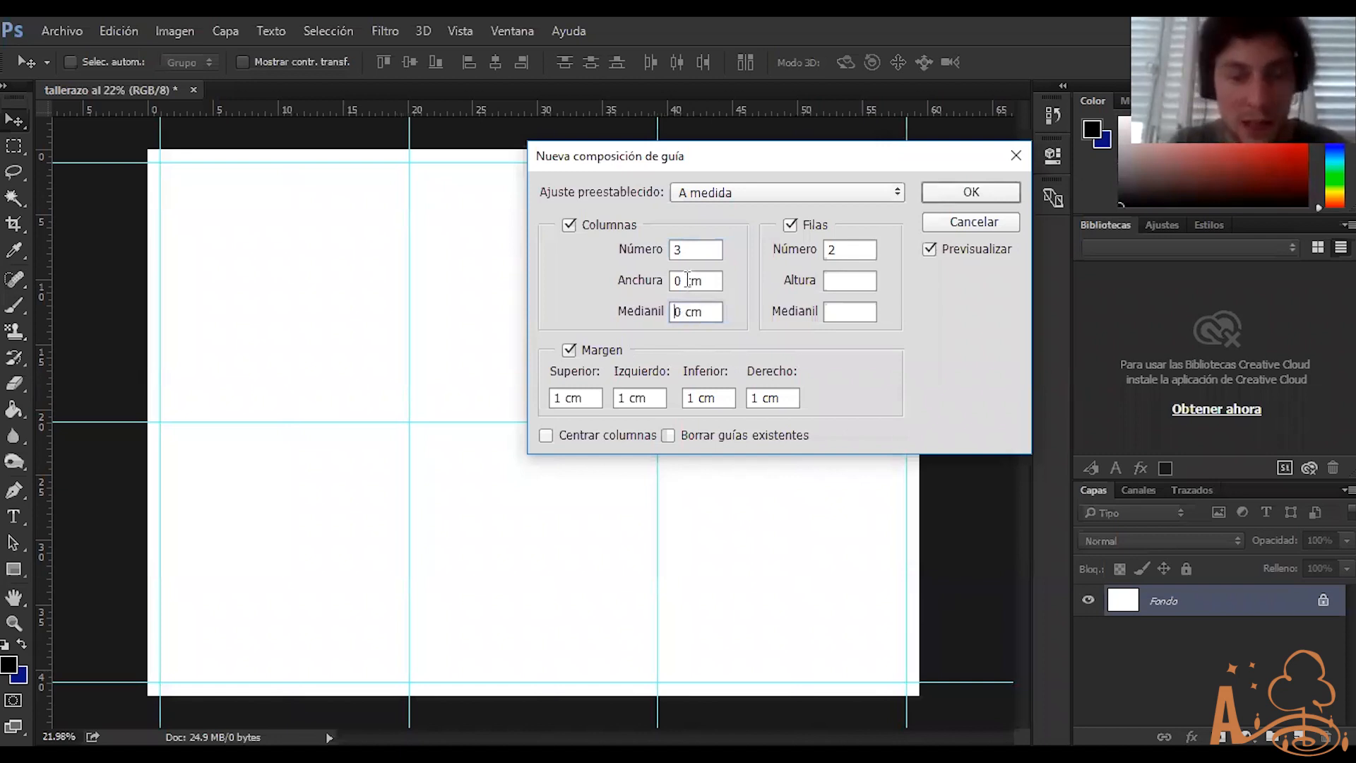
{"action": "key", "text": "BackSpace"}
{"action": "type", "text": "1"}
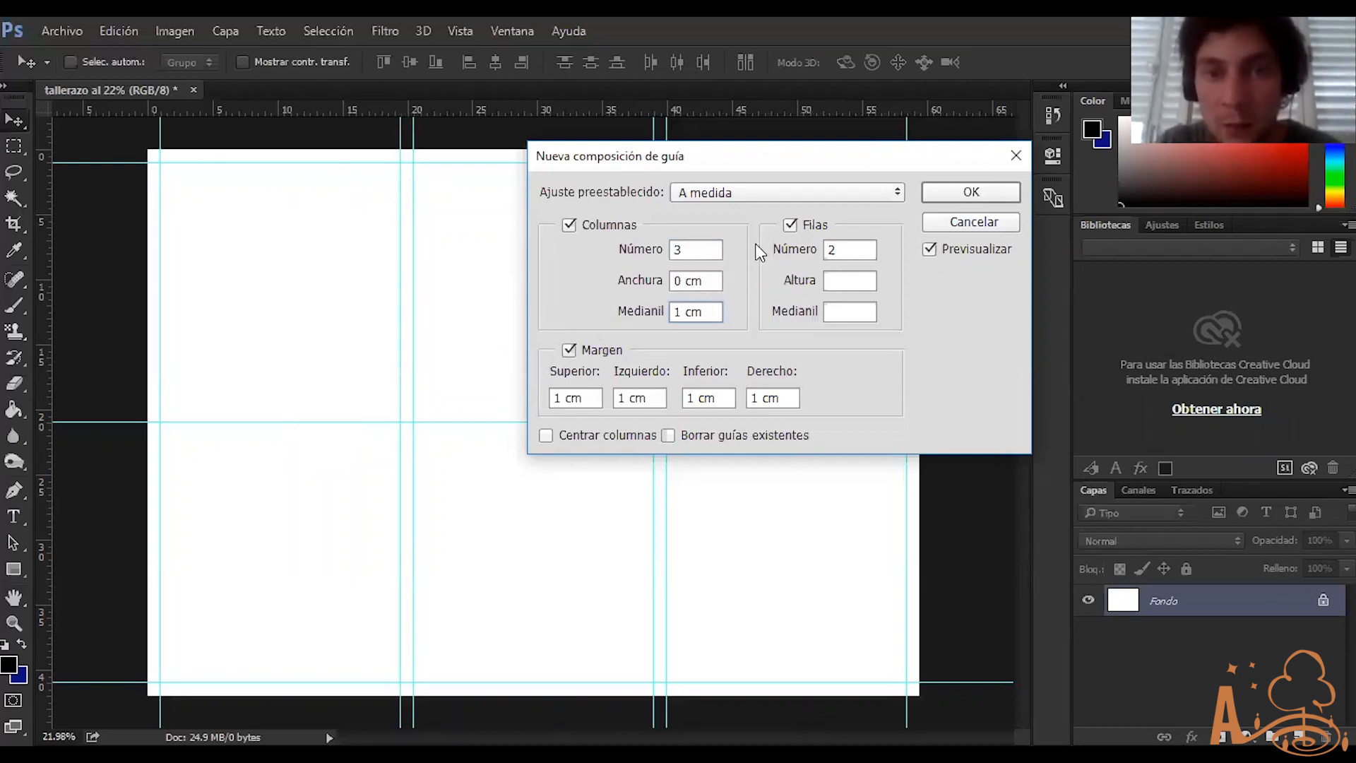
{"action": "left_click", "coordinate": [842, 280]}
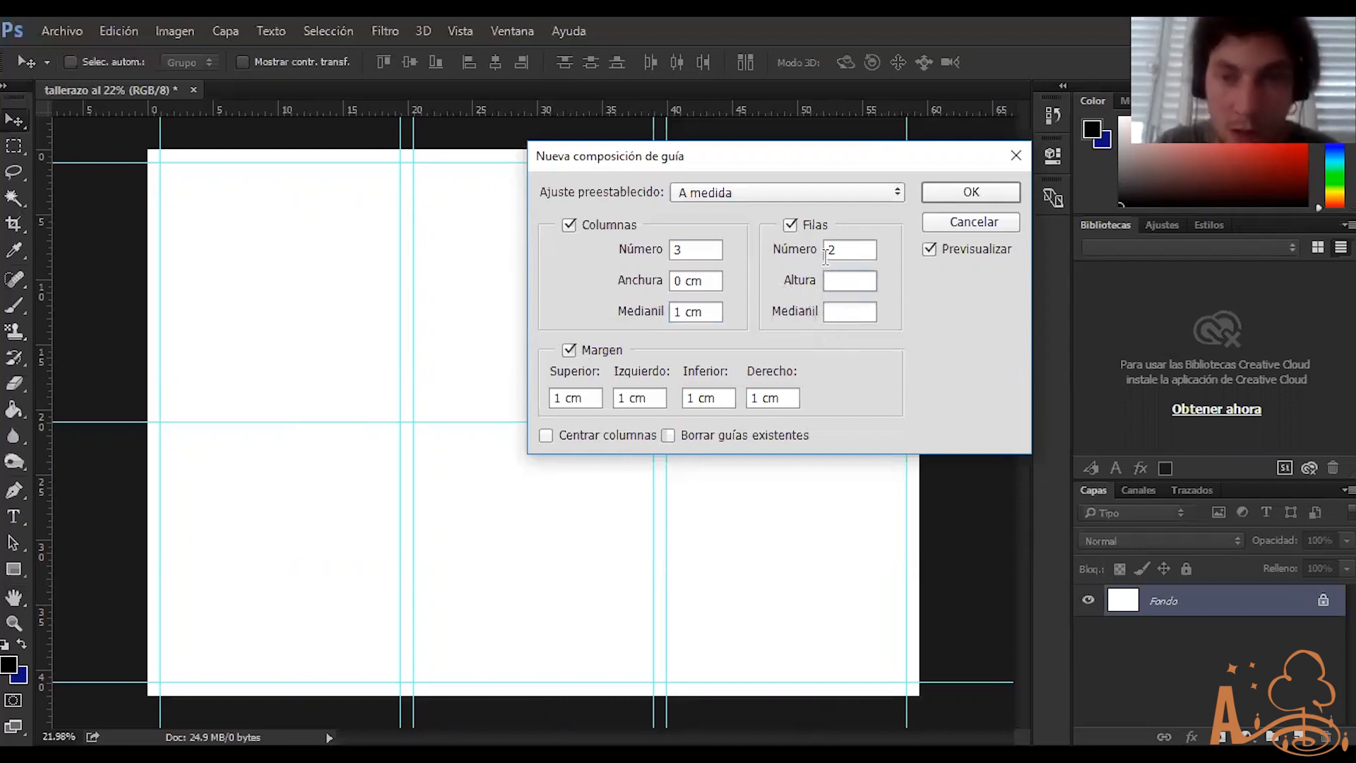
{"action": "left_click", "coordinate": [855, 313]}
{"action": "type", "text": "1"}
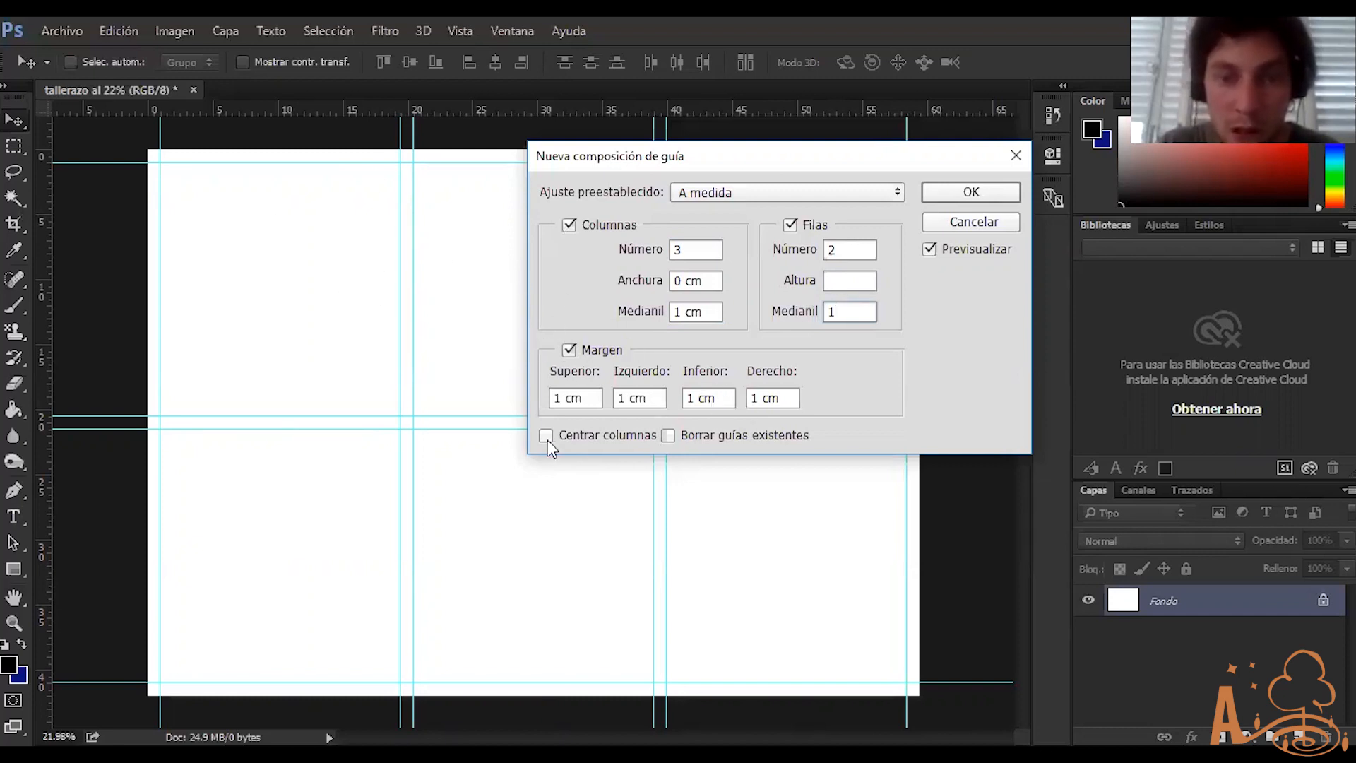
{"action": "left_click", "coordinate": [952, 198]}
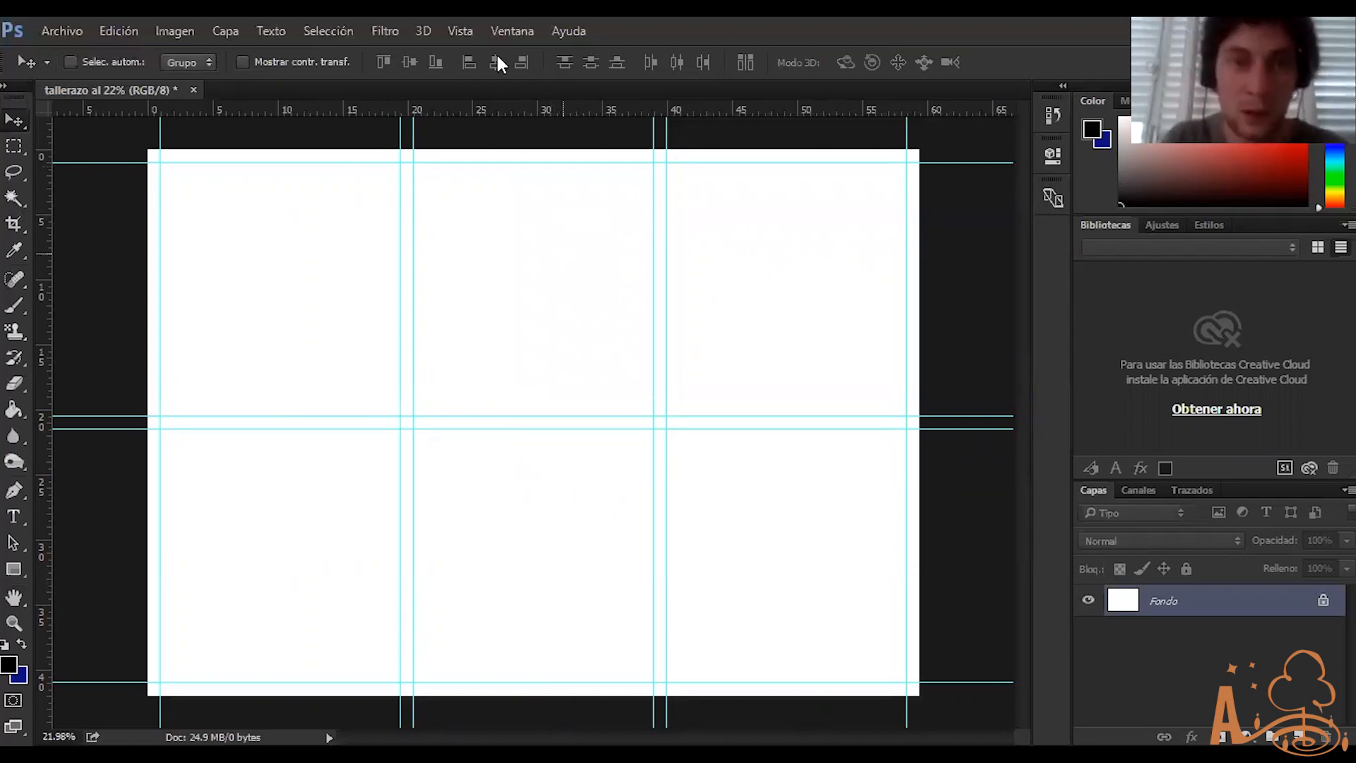
Hide the document's guides, and show them again
{"action": "left_click", "coordinate": [461, 31]}
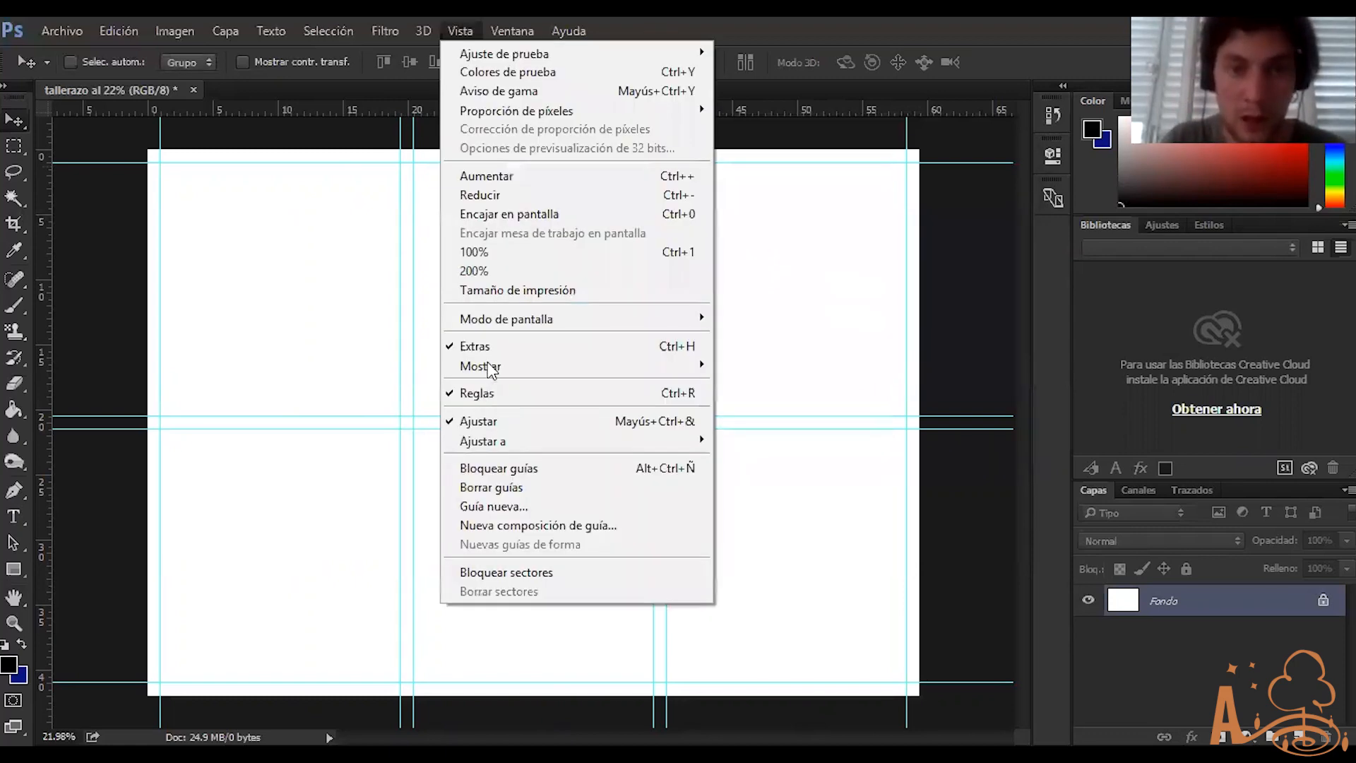
{"action": "mouse_move", "coordinate": [489, 368]}
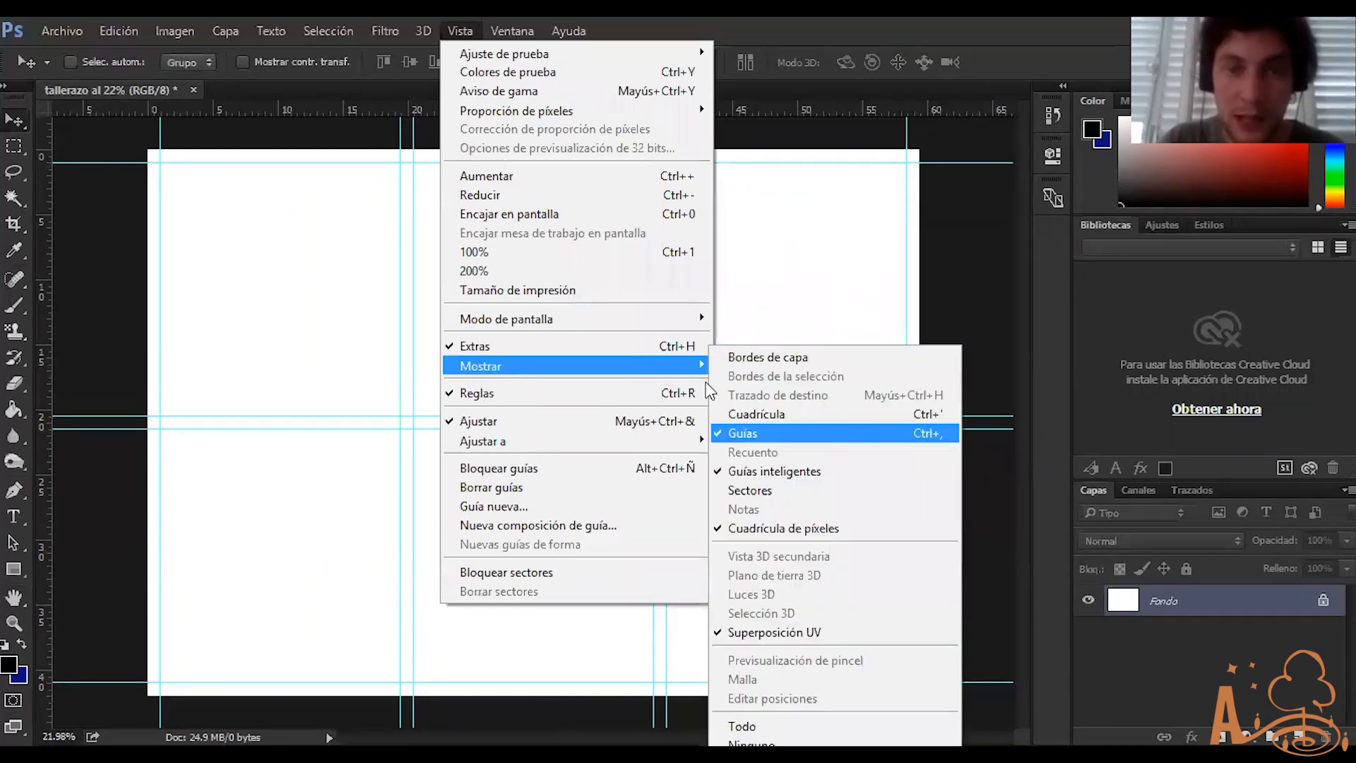
{"action": "mouse_move", "coordinate": [699, 366]}
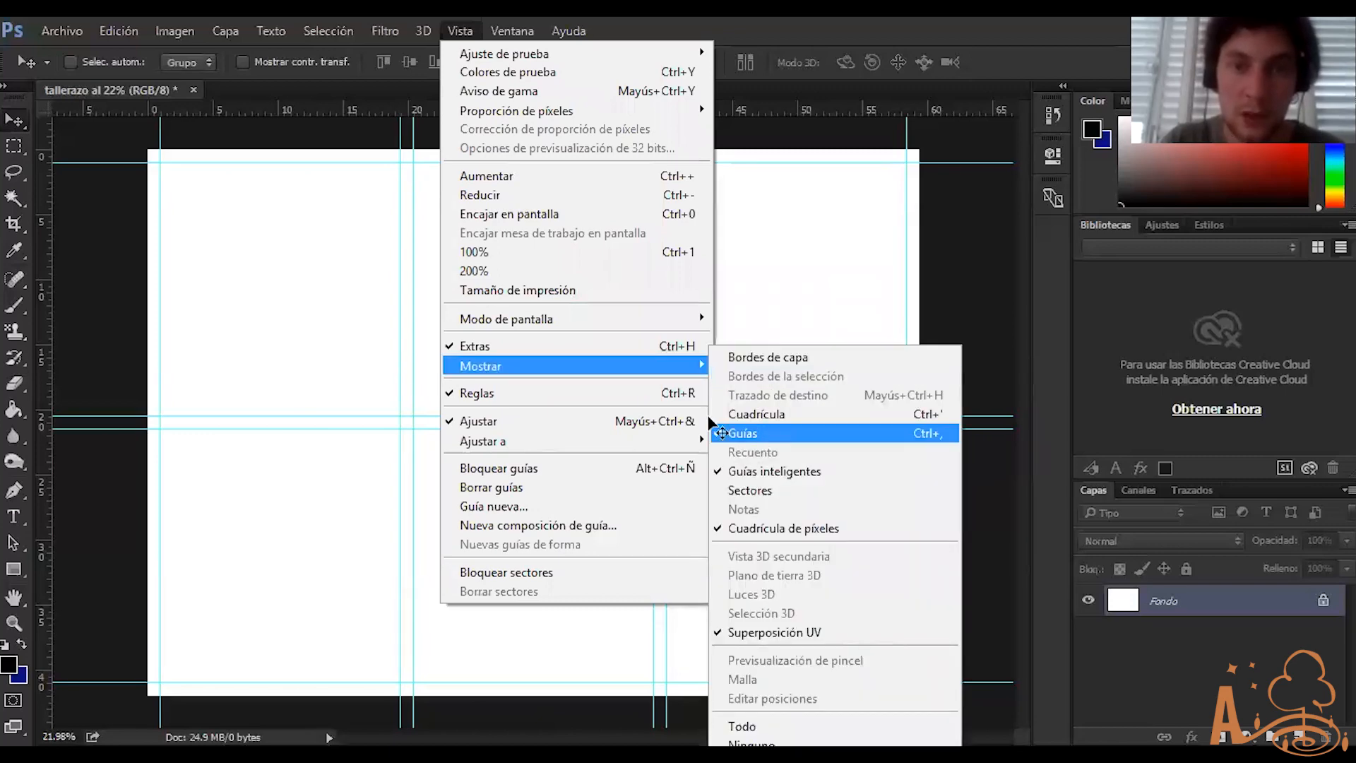
{"action": "left_click", "coordinate": [762, 429]}
{"action": "left_click", "coordinate": [470, 37]}
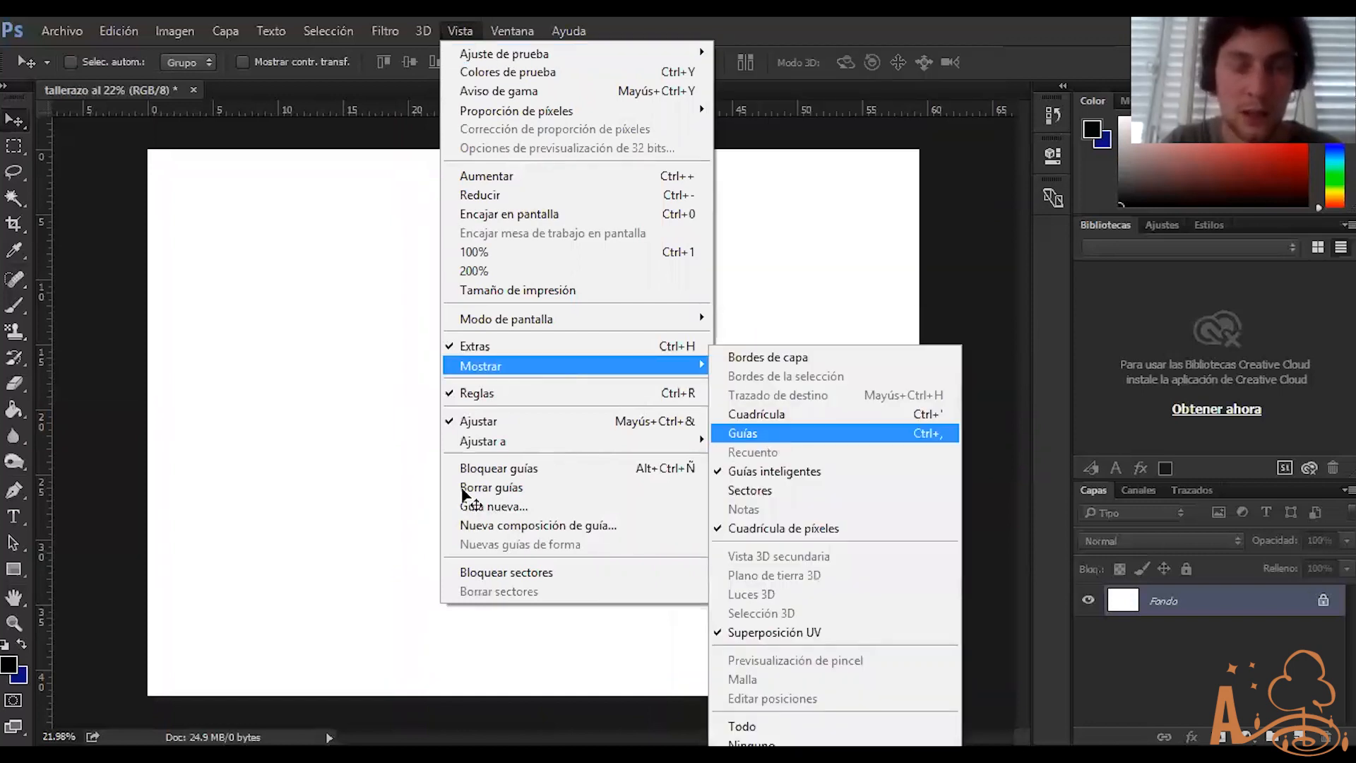
{"action": "left_click", "coordinate": [772, 428]}
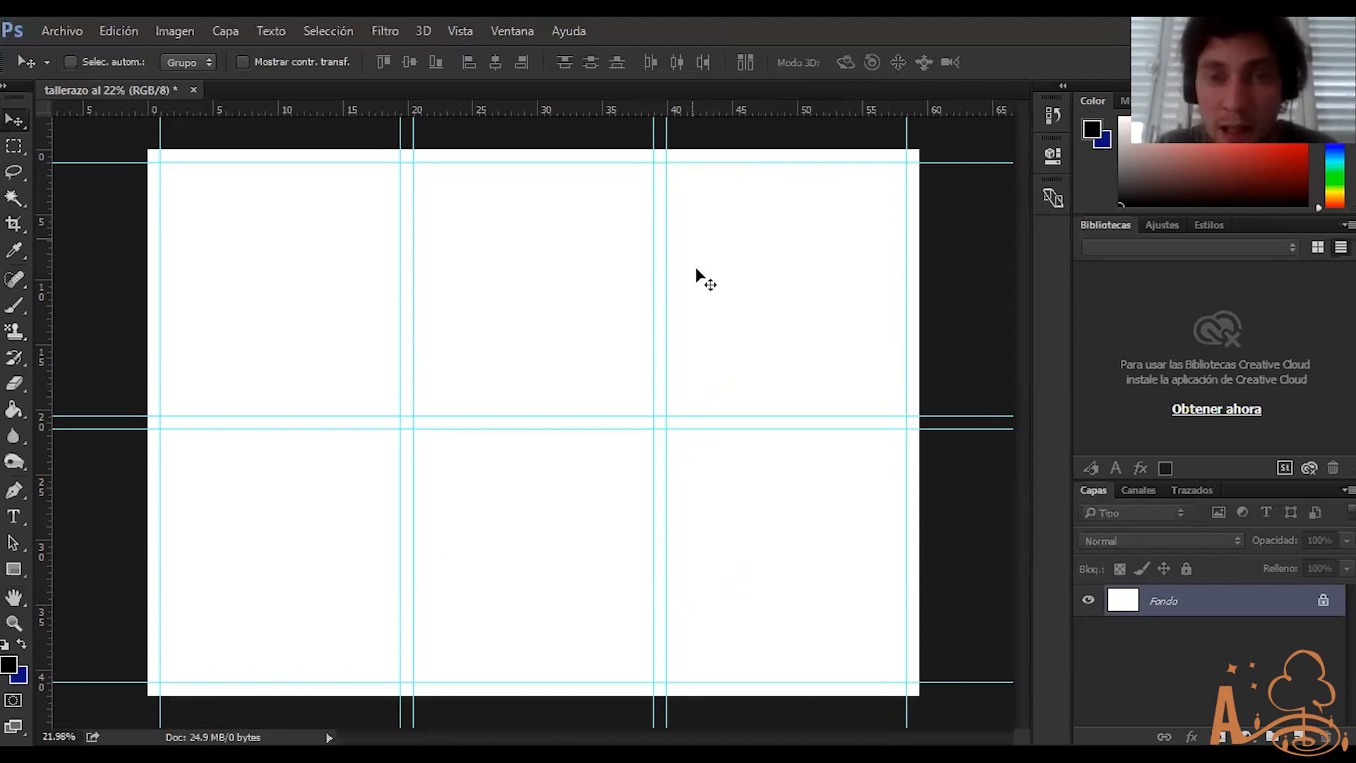
Hide all panels around the canvas and turn on Quick Mask mode
{"action": "key", "text": "Tab"}
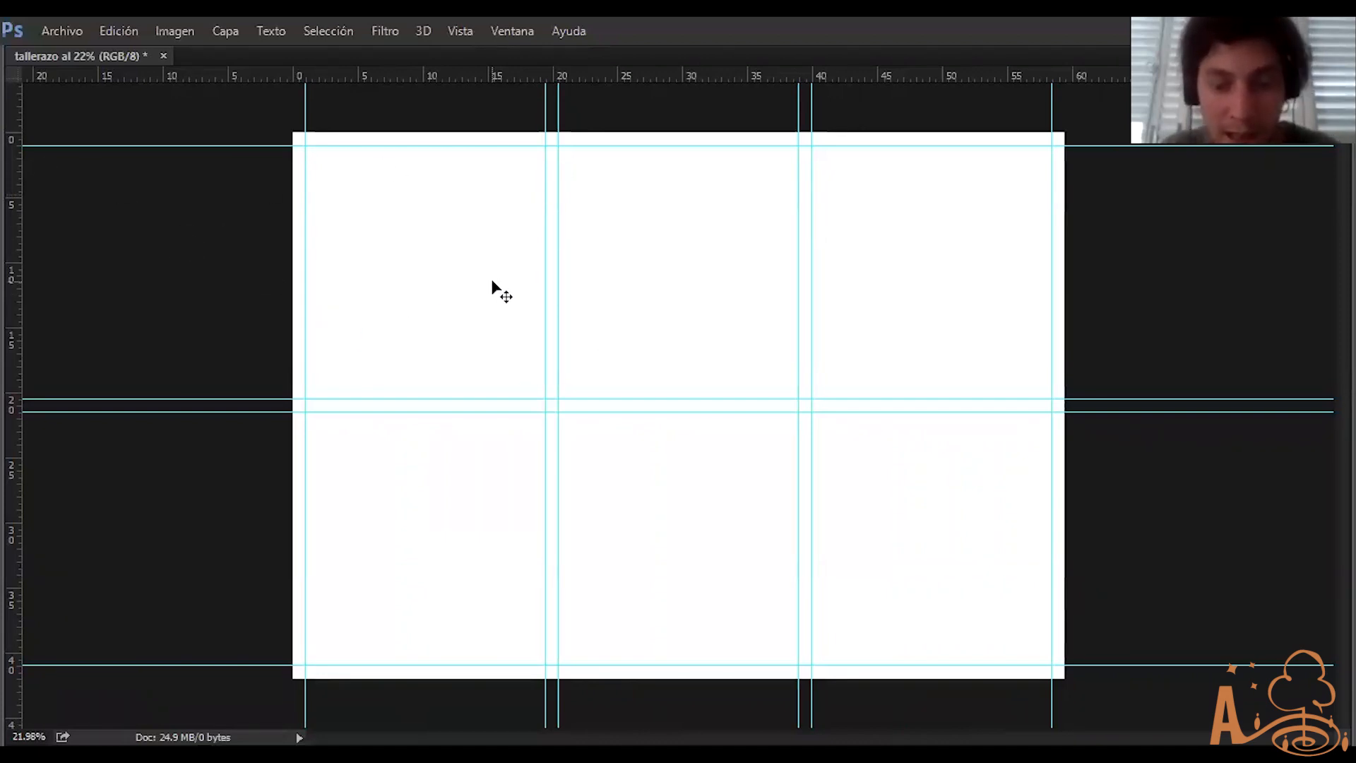
{"action": "key", "text": "u"}
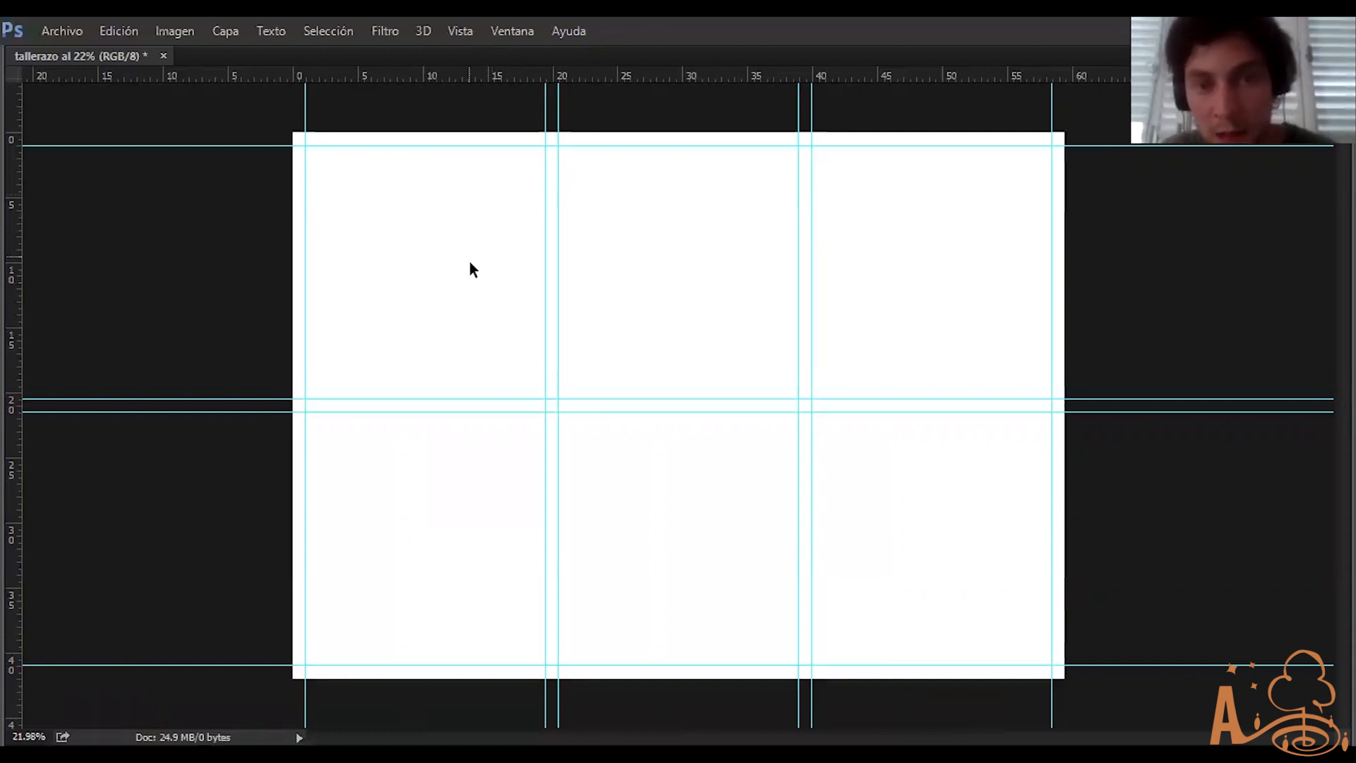
{"action": "key", "text": "q"}
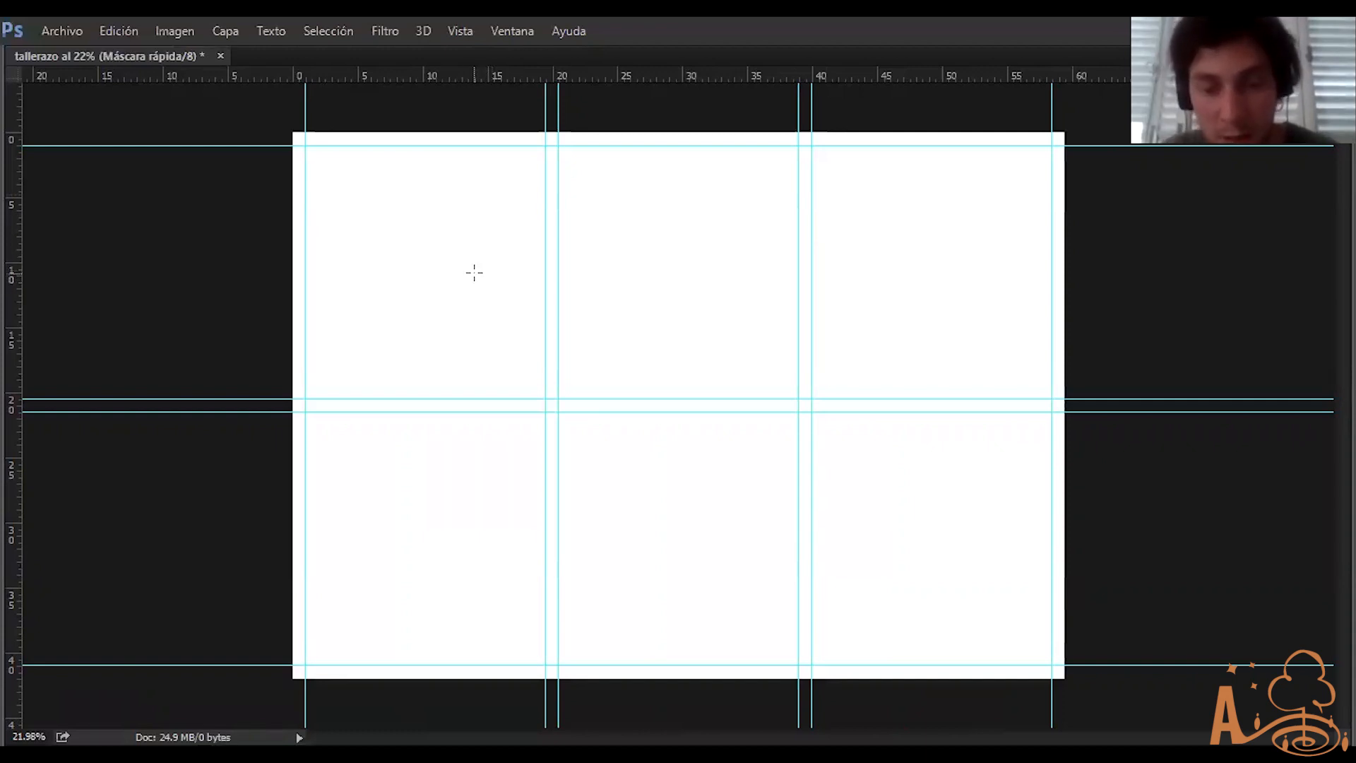
Choose the Eraser tool and reduce its tip size to 106 pixels
{"action": "key", "text": "v"}
{"action": "key", "text": "b"}
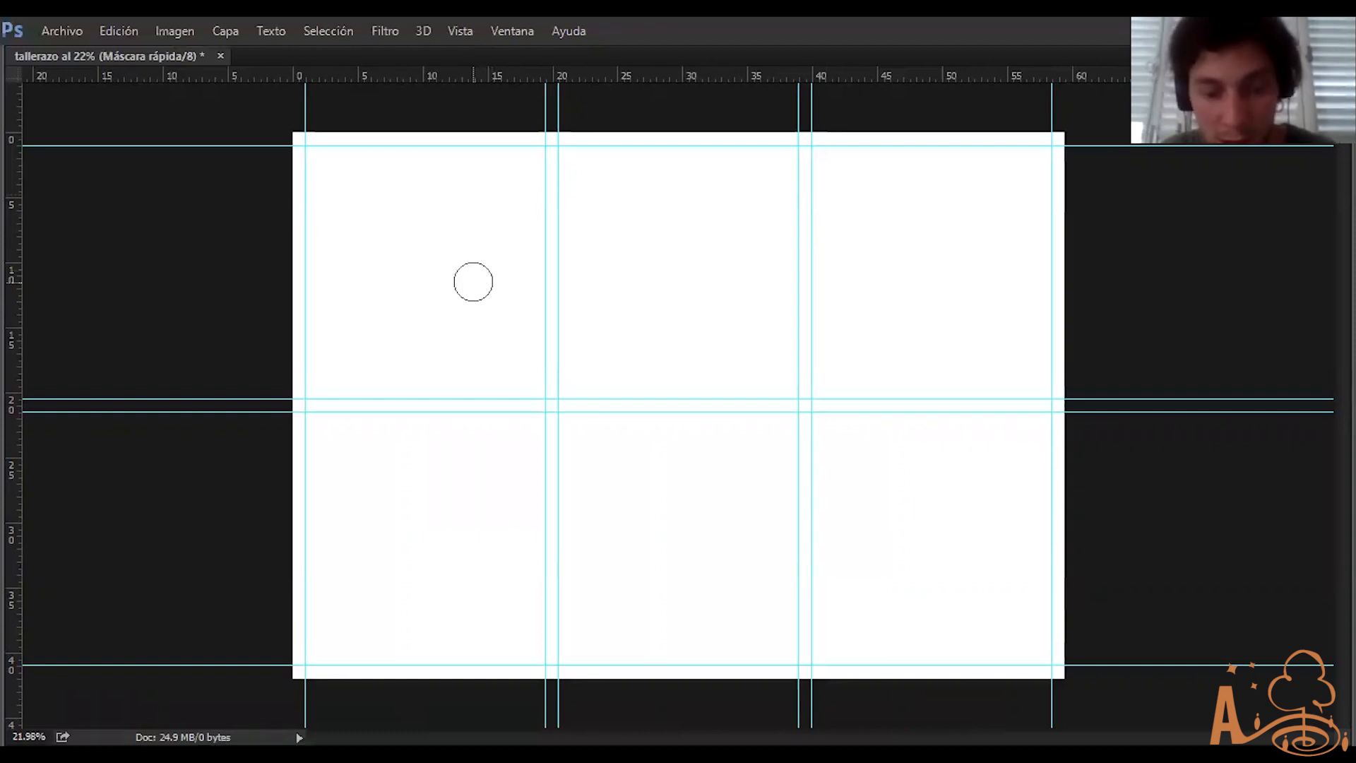
{"action": "key", "text": "bracketleft"}
{"action": "key", "text": "bracketleft"}
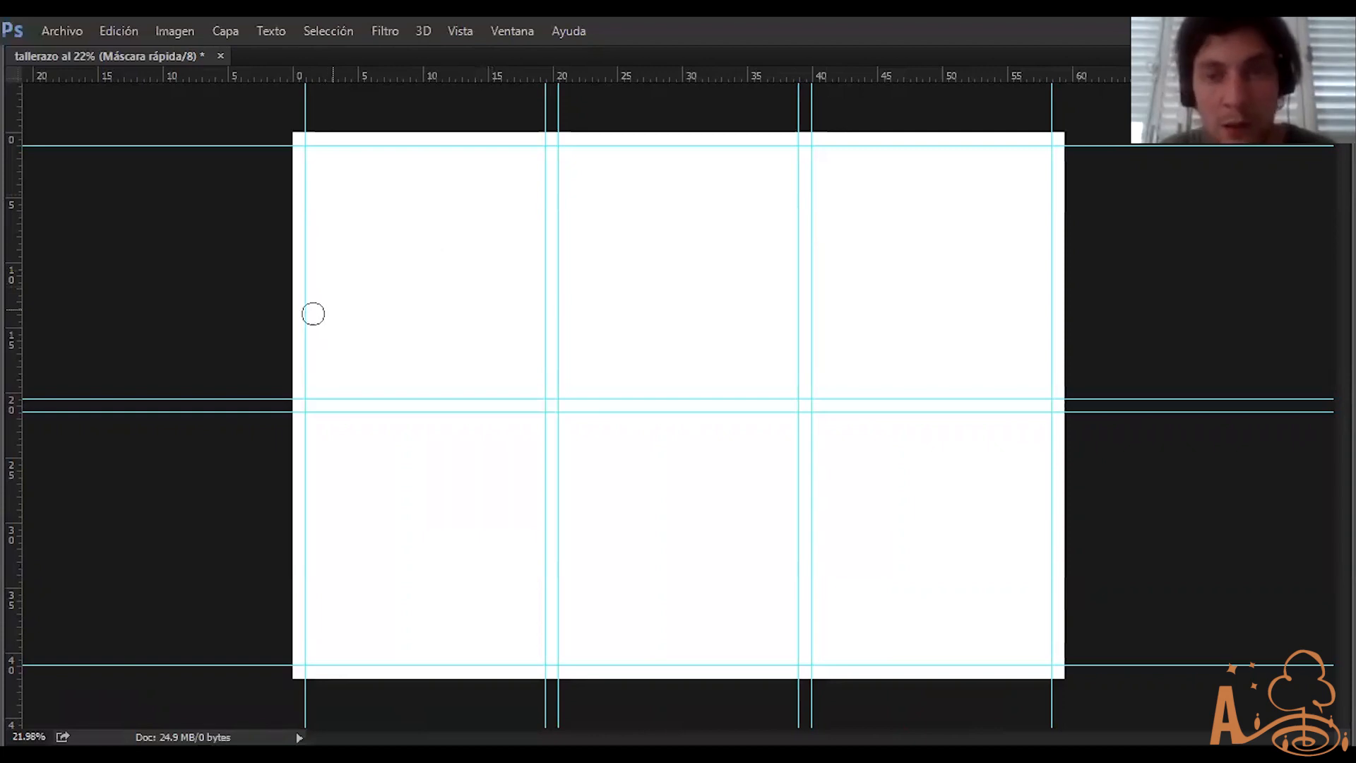
Bring back the hidden panels, hide them once more, and restore them
{"action": "key", "text": "Tab"}
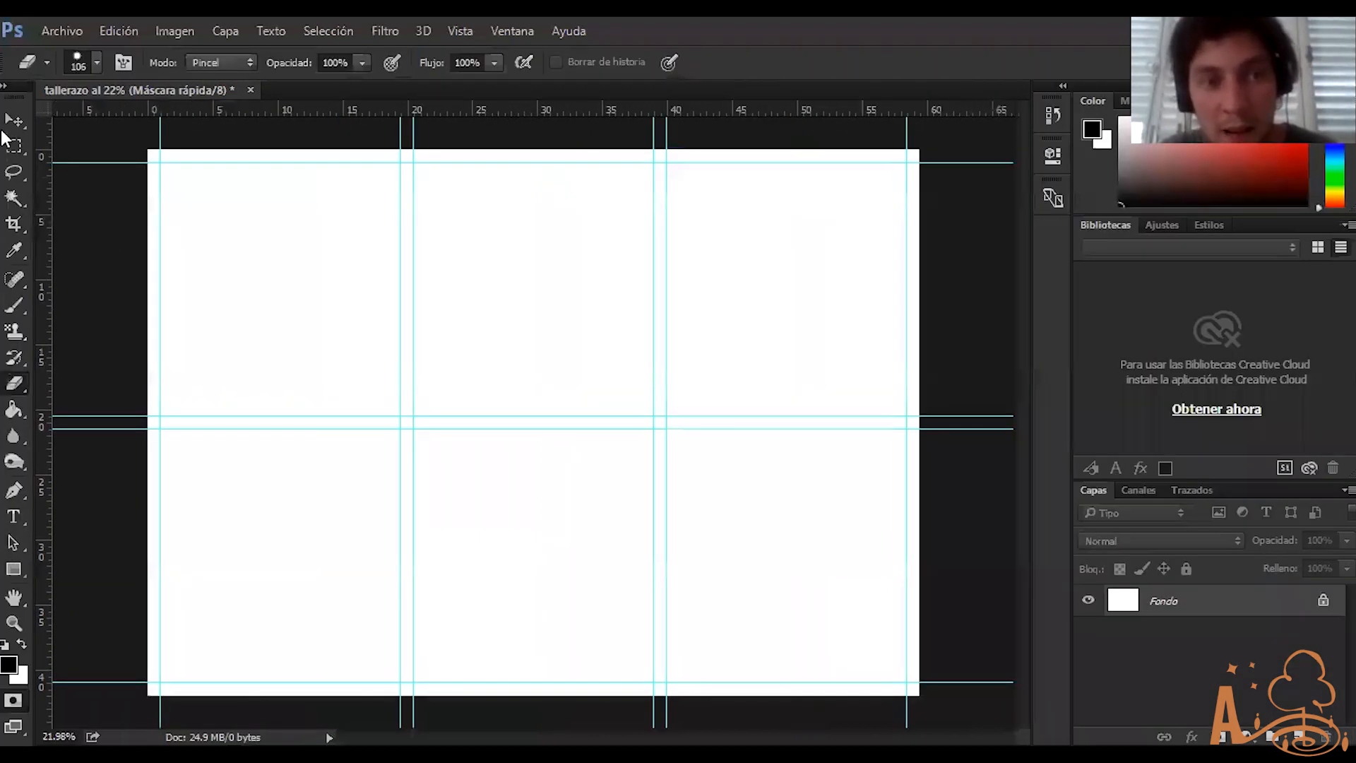
{"action": "key", "text": "Tab"}
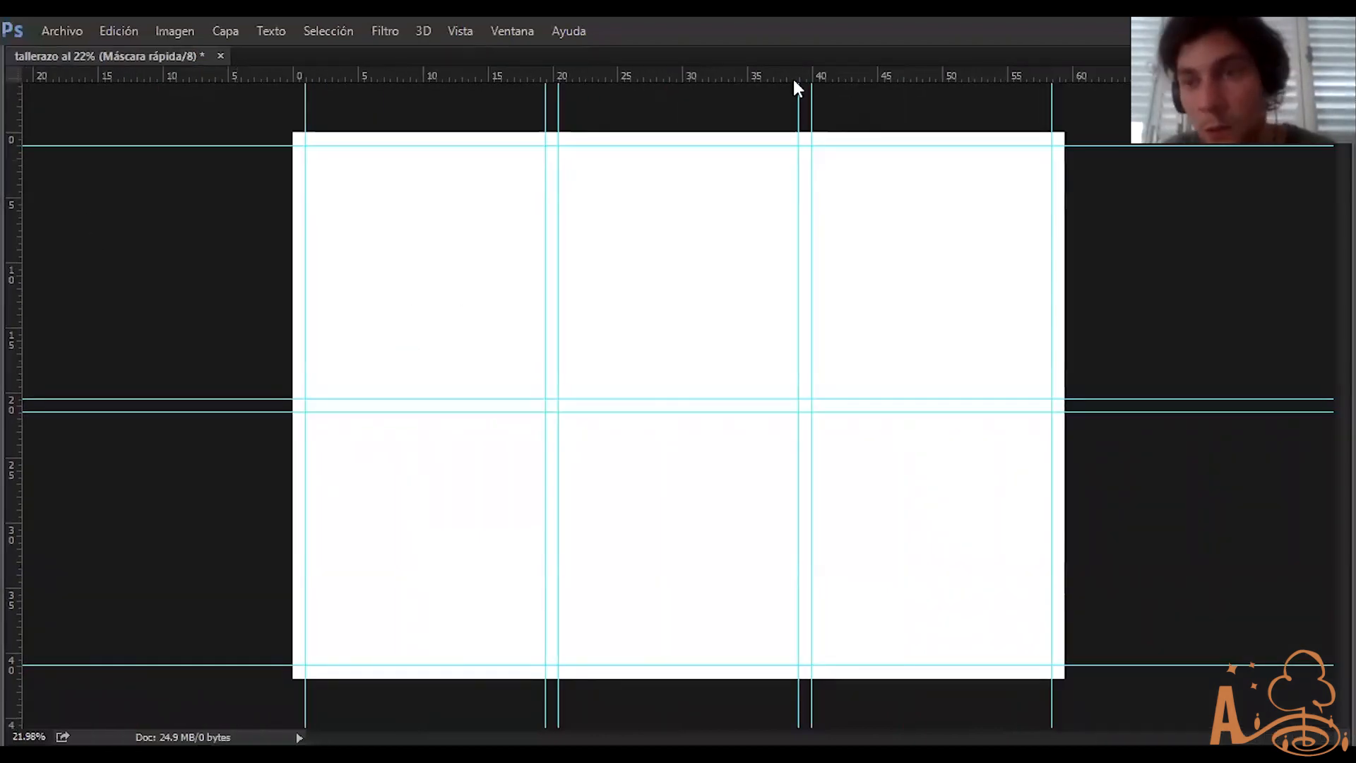
{"action": "key", "text": "Tab"}
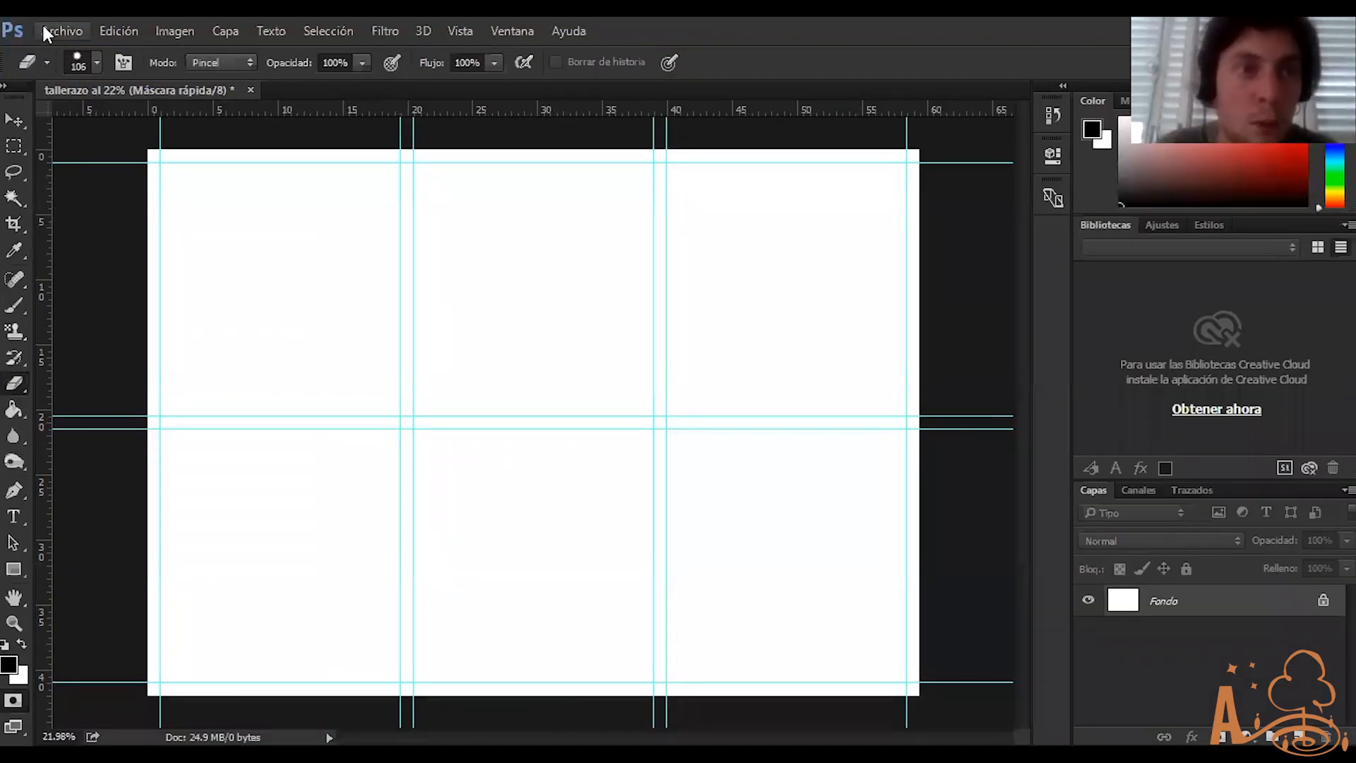
Create a second document from the Clipboard preset, 712 × 333 pixels at 72 pixels per inch in RGB with a white background
{"action": "left_click", "coordinate": [67, 40]}
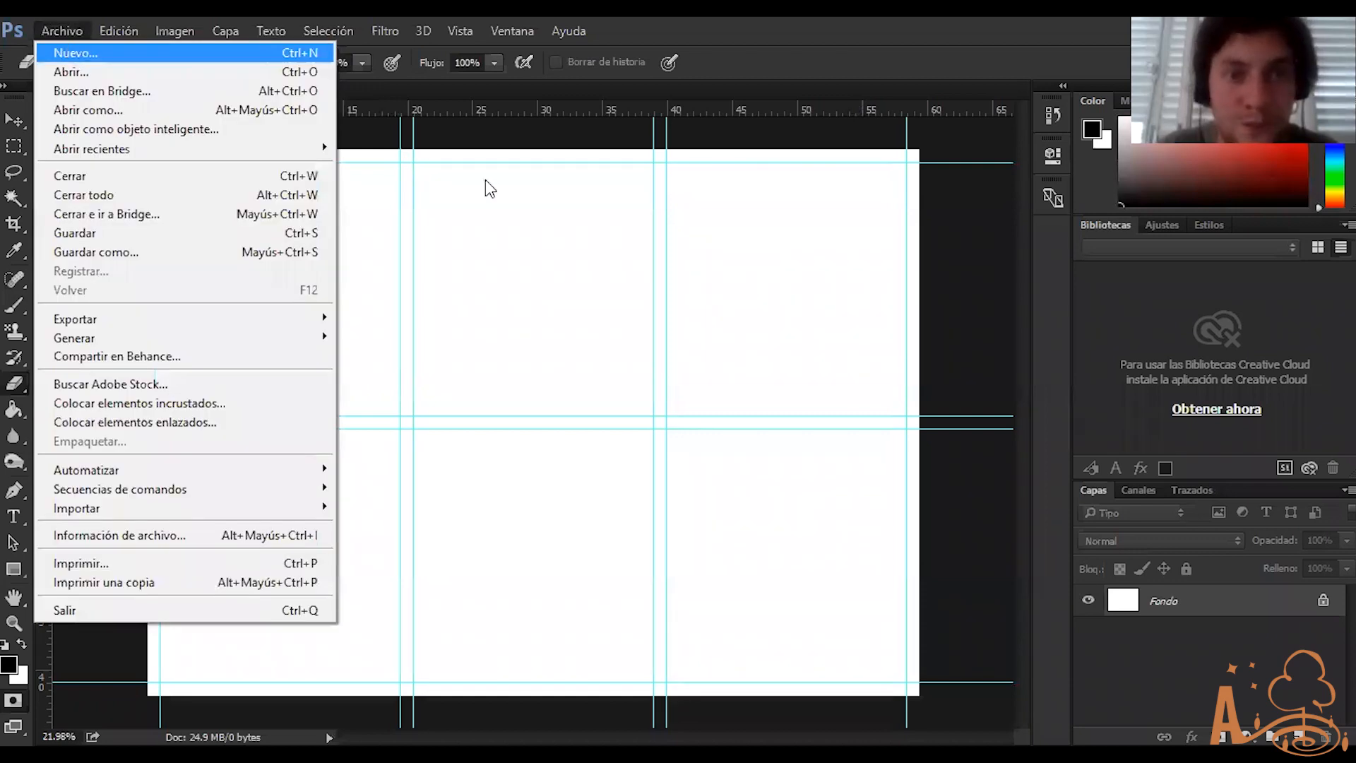
{"action": "key", "text": "Right"}
{"action": "left_click", "coordinate": [115, 25]}
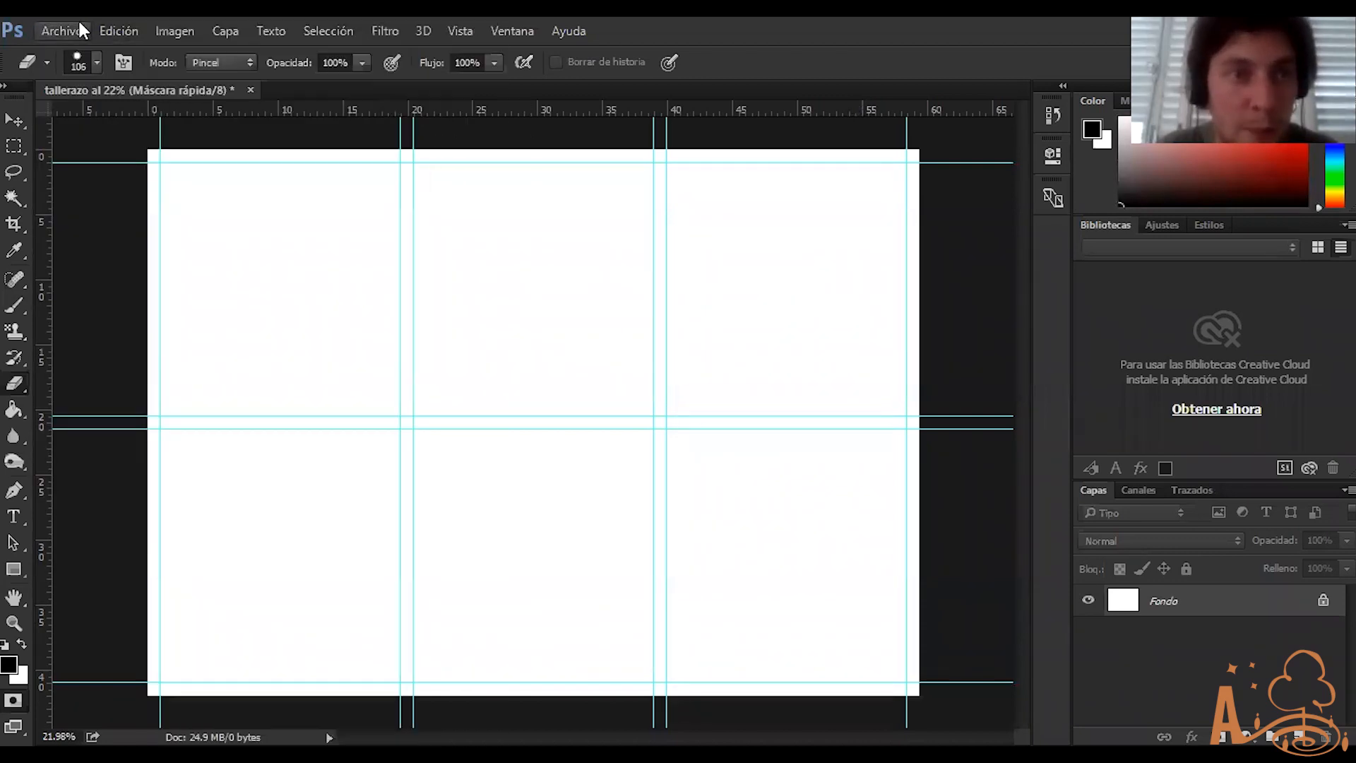
{"action": "left_click", "coordinate": [78, 42]}
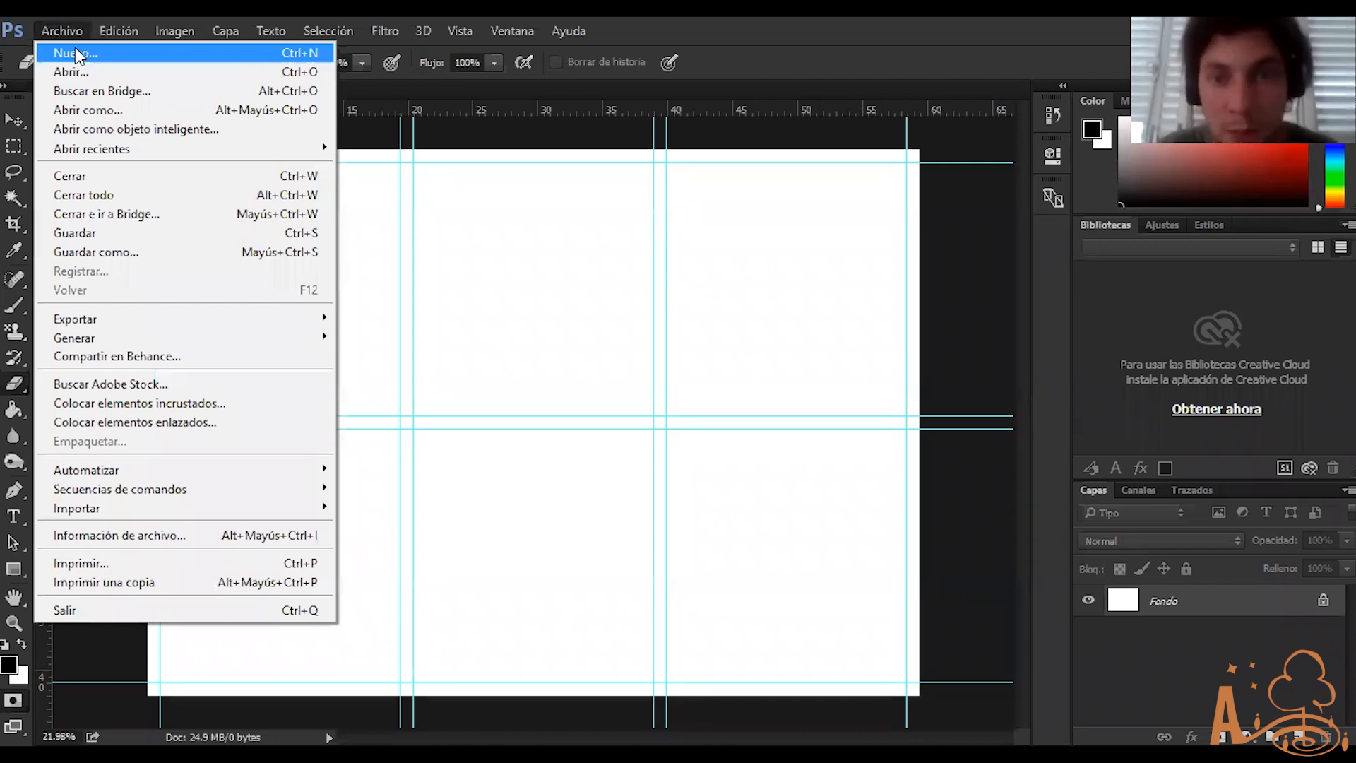
{"action": "key", "text": "Return"}
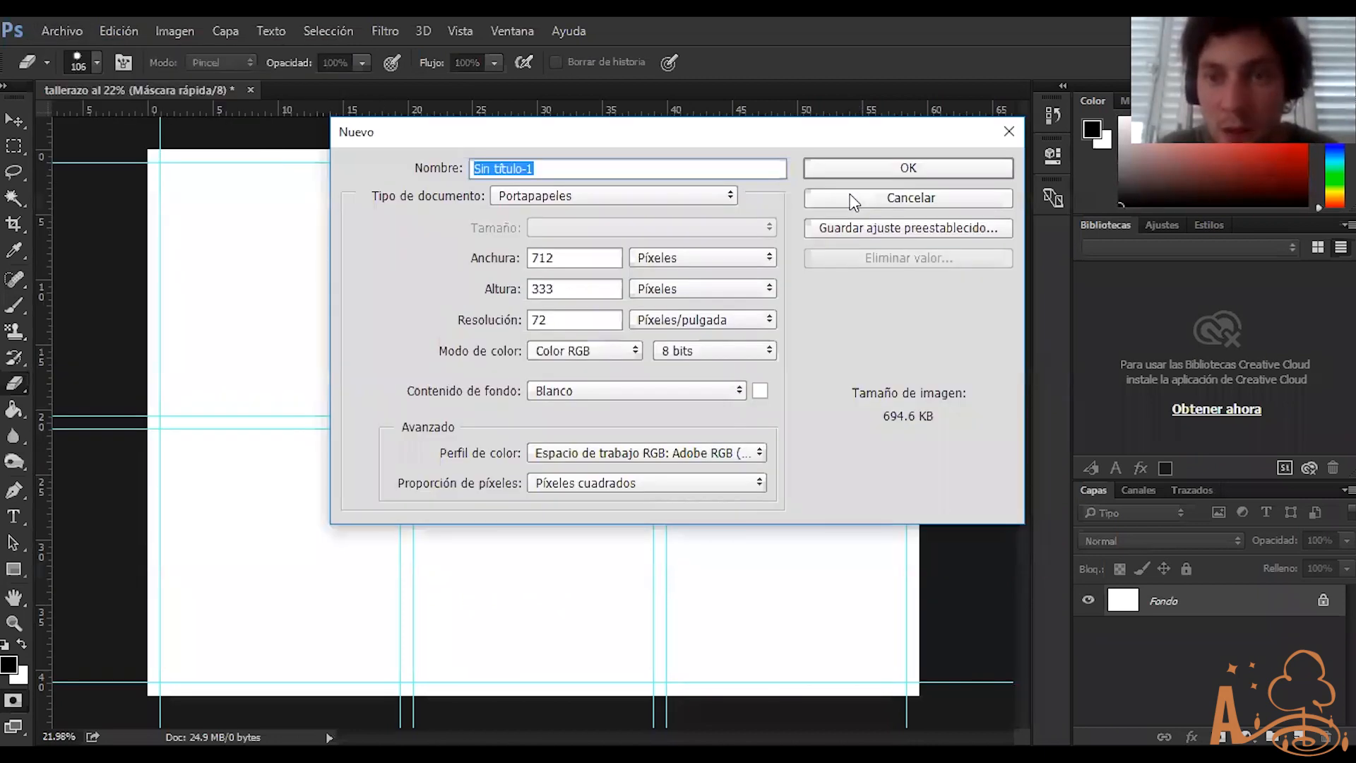
{"action": "key", "text": "Return"}
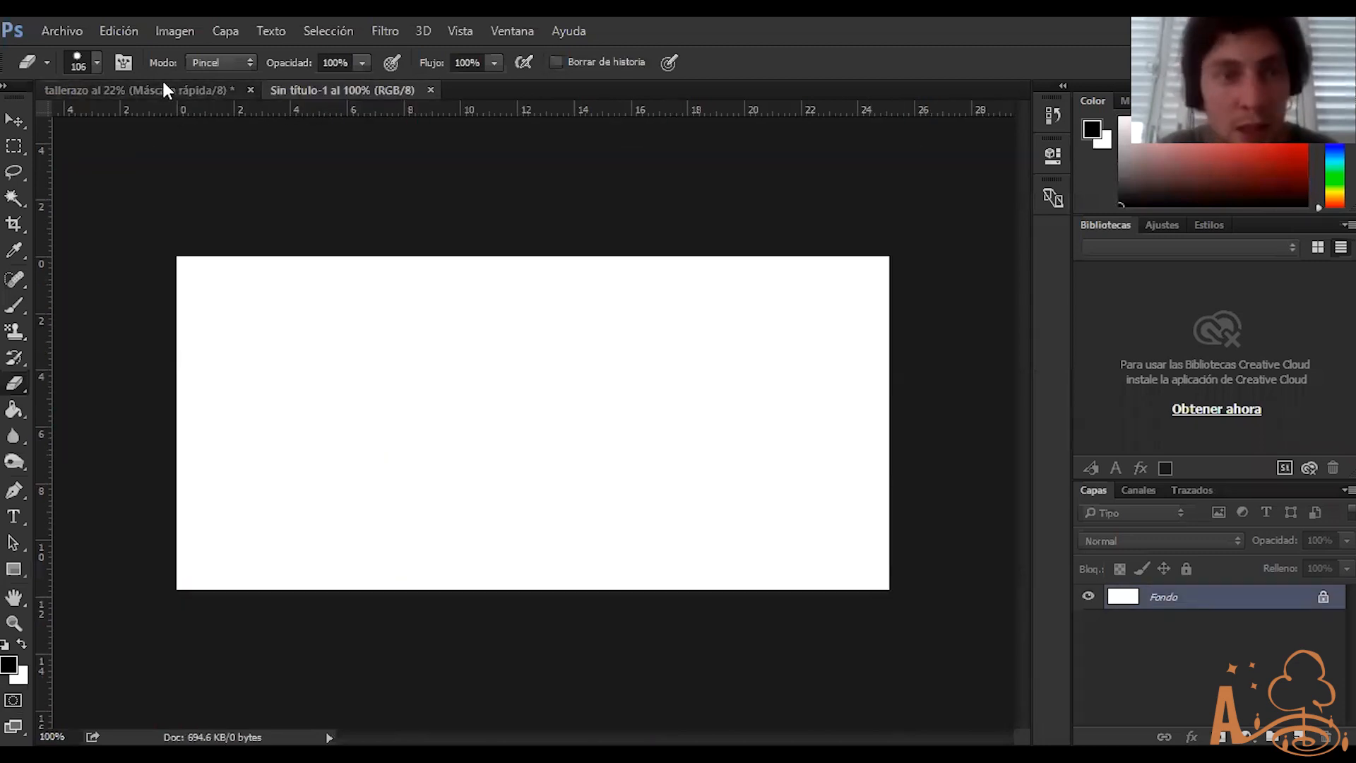
Switch back and forth between tallerazo and the new untitled document, ending on tallerazo
{"action": "left_click", "coordinate": [164, 85]}
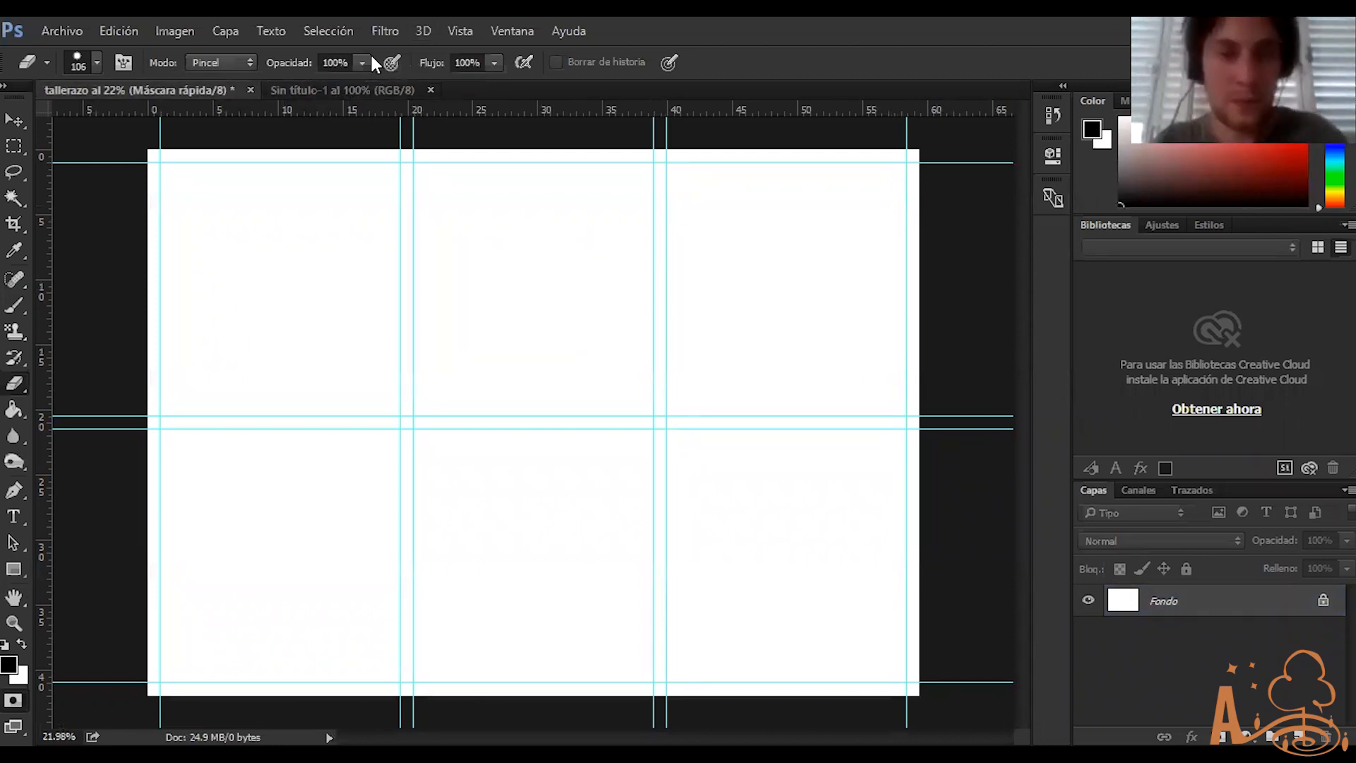
{"action": "left_click", "coordinate": [339, 92]}
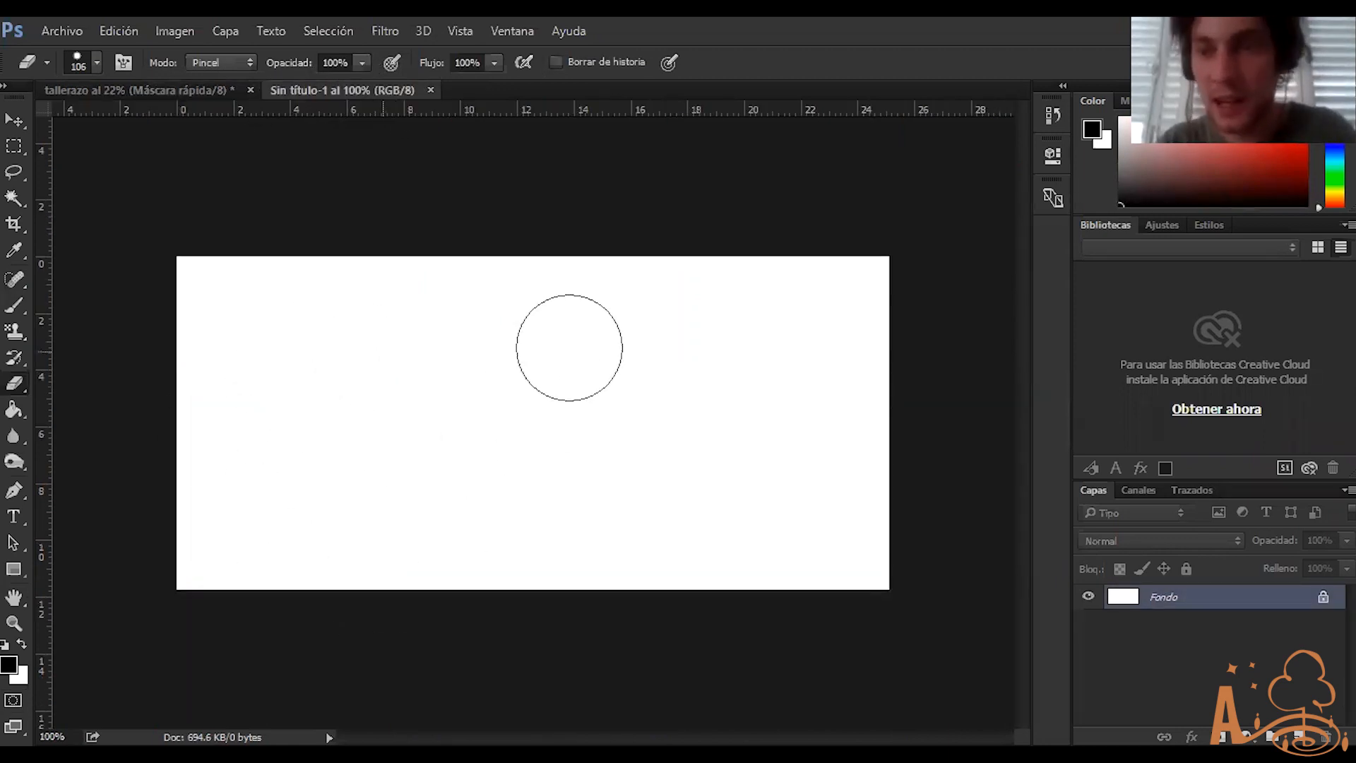
{"action": "key", "text": "ctrl+Tab"}
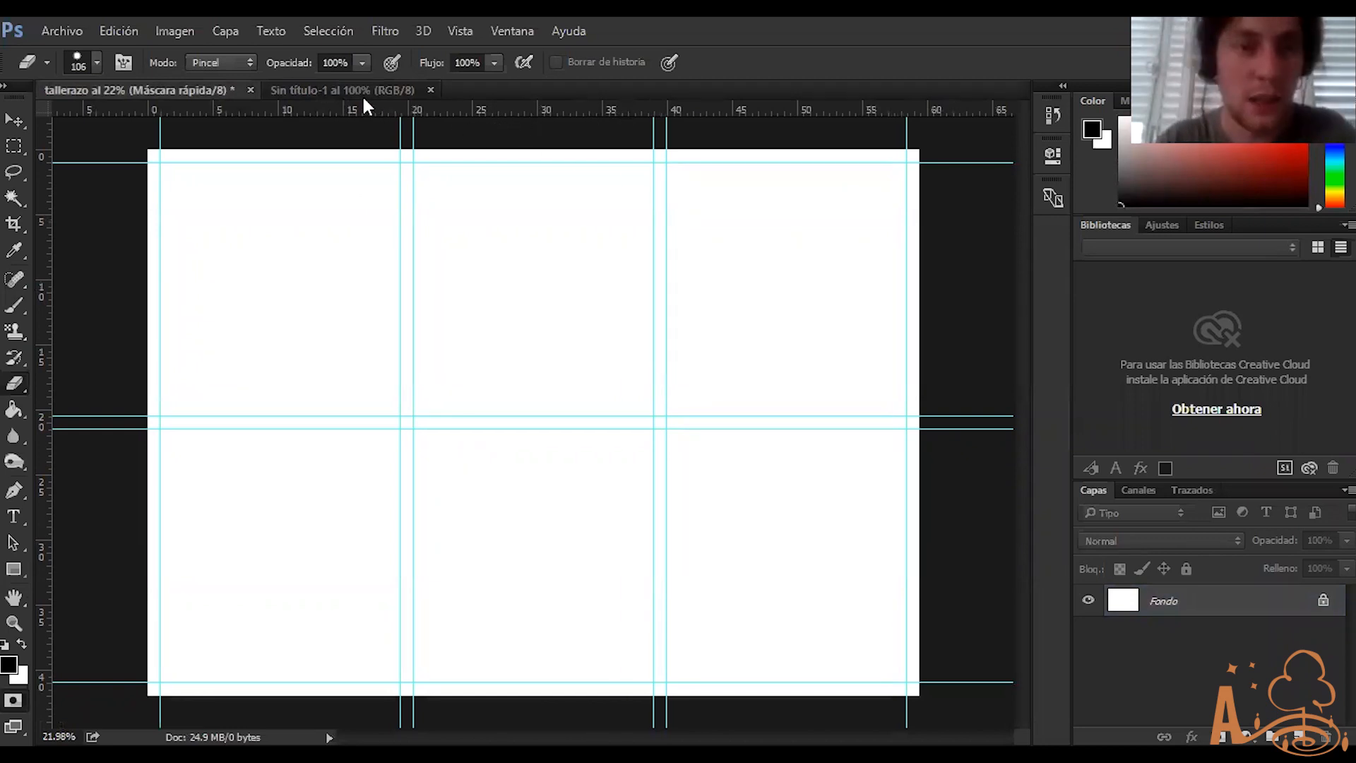
Detach both tallerazo and the untitled document into floating windows, with the untitled one beside tallerazo
{"action": "mouse_move", "coordinate": [180, 87]}
{"action": "left_mouse_down"}
{"action": "mouse_move", "coordinate": [186, 128]}
{"action": "mouse_move", "coordinate": [193, 105]}
{"action": "left_mouse_up"}
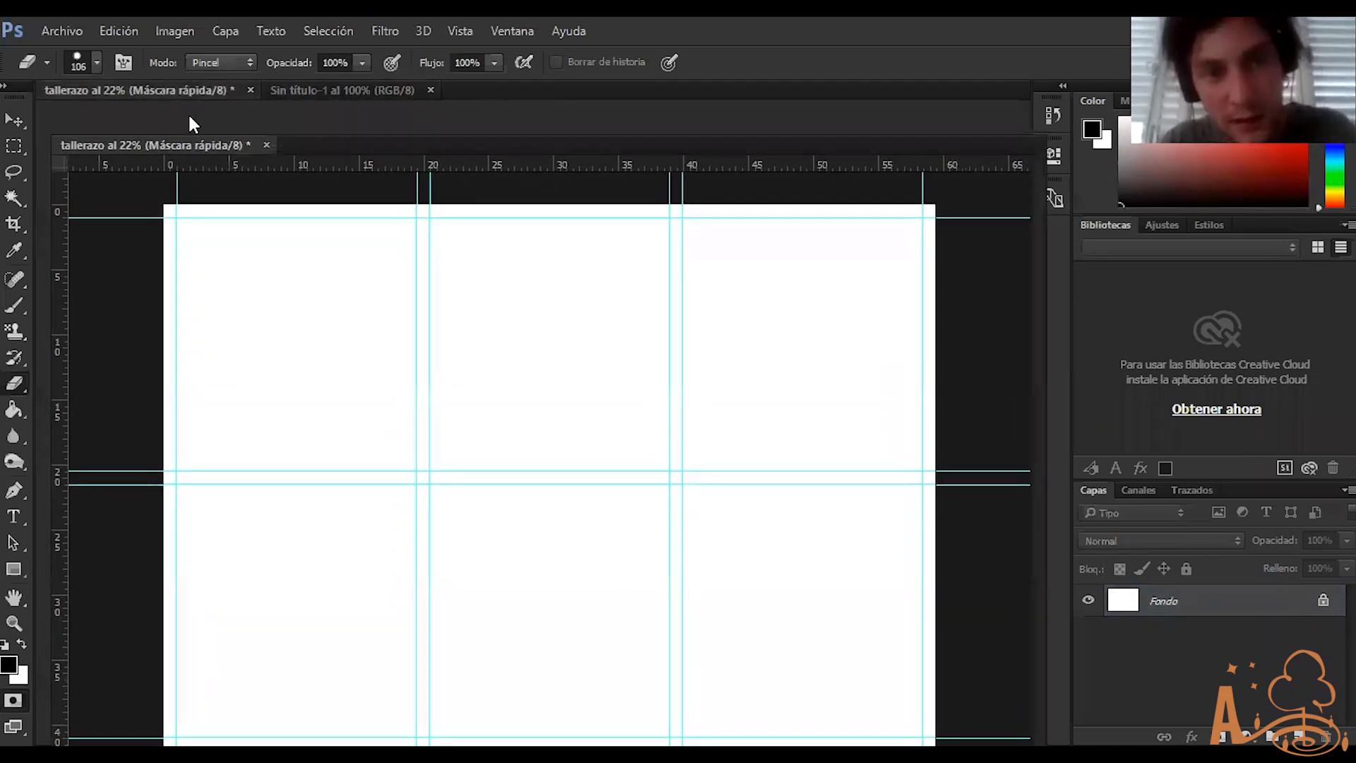
{"action": "left_click_drag", "start_coordinate": [195, 136], "coordinate": [151, 93]}
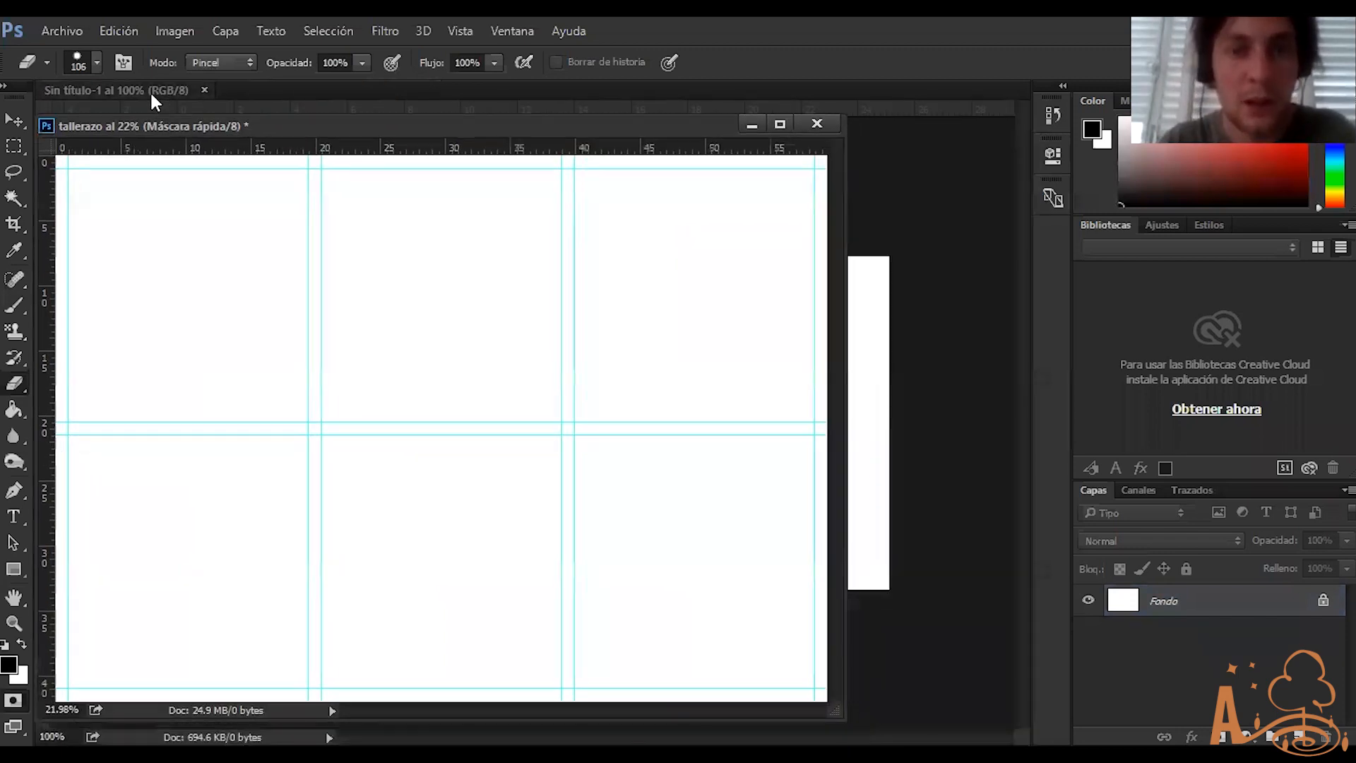
{"action": "left_click_drag", "start_coordinate": [618, 180], "coordinate": [804, 145]}
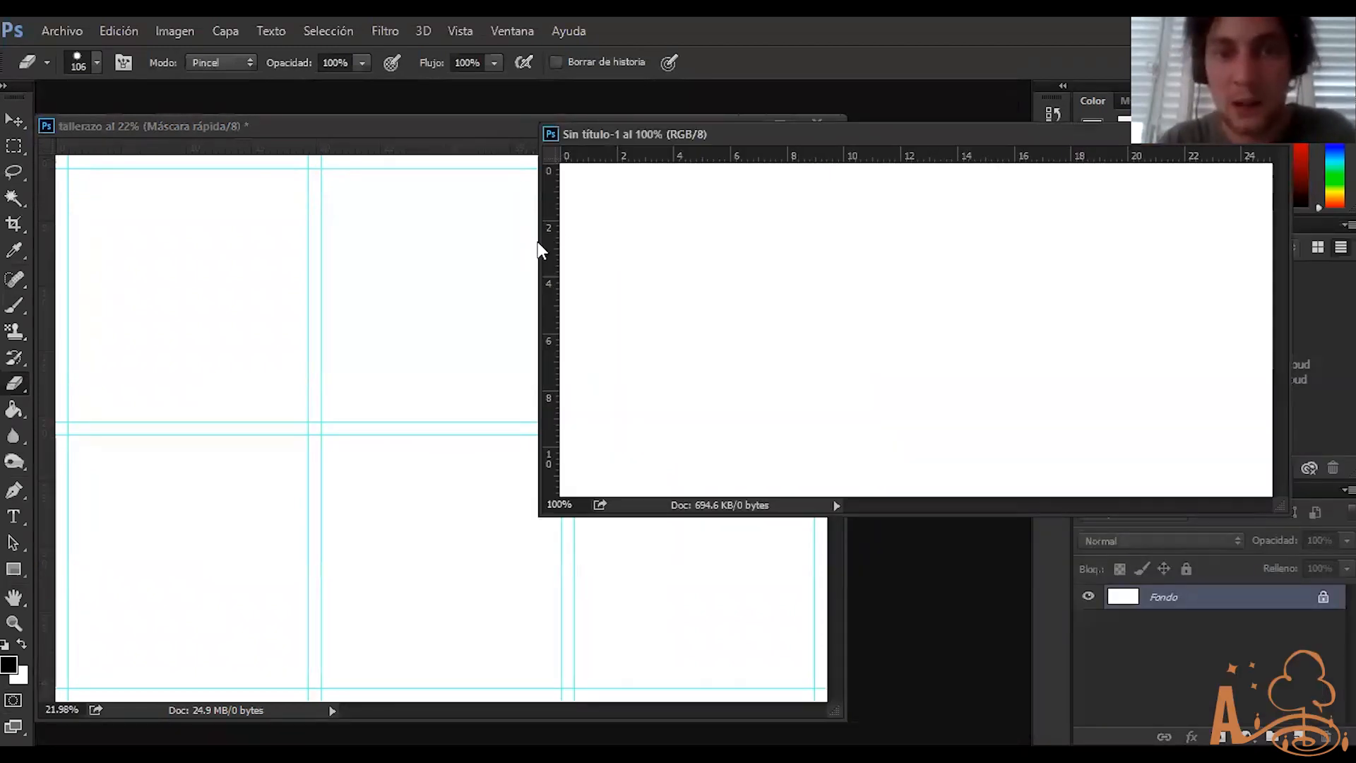
Dock the floating tallerazo window back as a tabbed document, and detach it again
{"action": "left_click", "coordinate": [582, 121]}
{"action": "left_click_drag", "start_coordinate": [562, 89], "coordinate": [563, 91]}
{"action": "left_click_drag", "start_coordinate": [197, 87], "coordinate": [202, 117]}
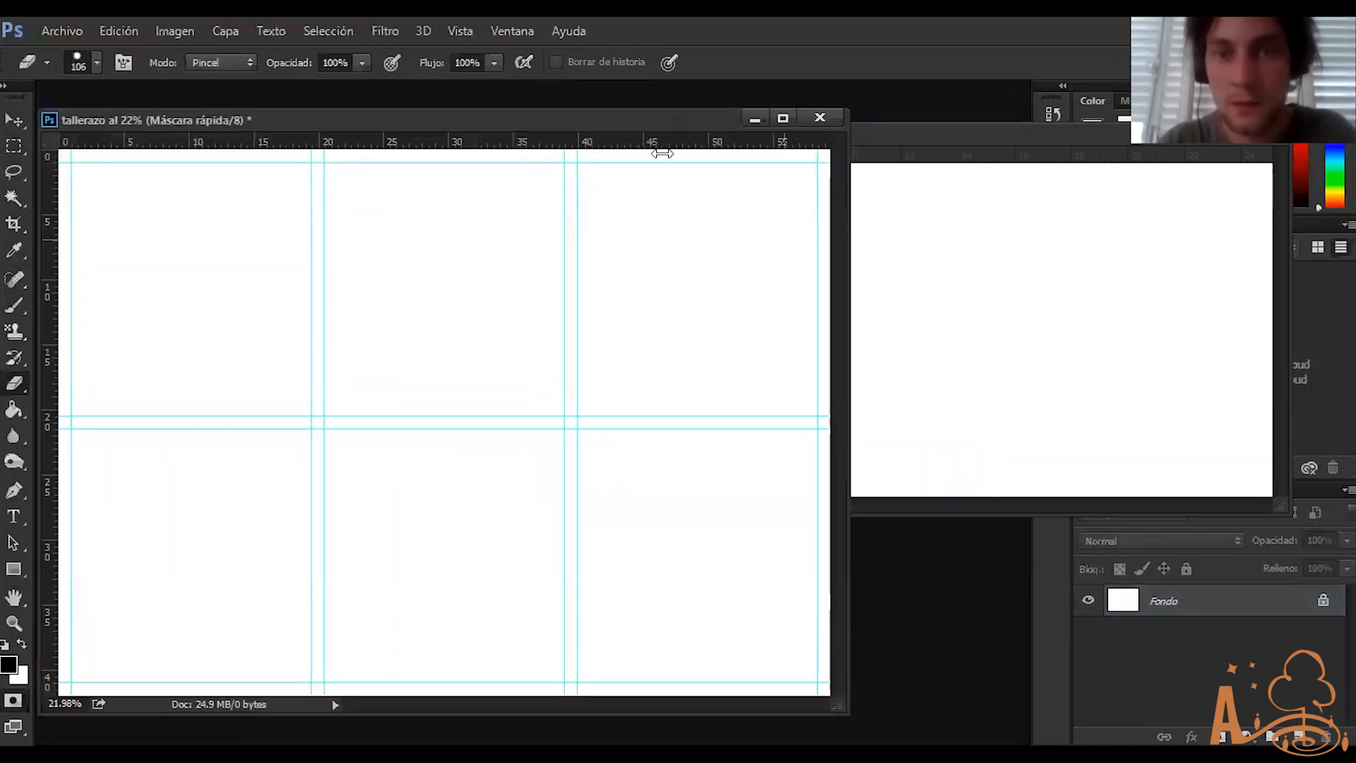
Narrow the tallerazo window, place the untitled document beside it, and make the untitled window narrower and taller so the panels stay uncovered
{"action": "double_click", "coordinate": [694, 123]}
{"action": "left_click_drag", "start_coordinate": [694, 127], "coordinate": [771, 111]}
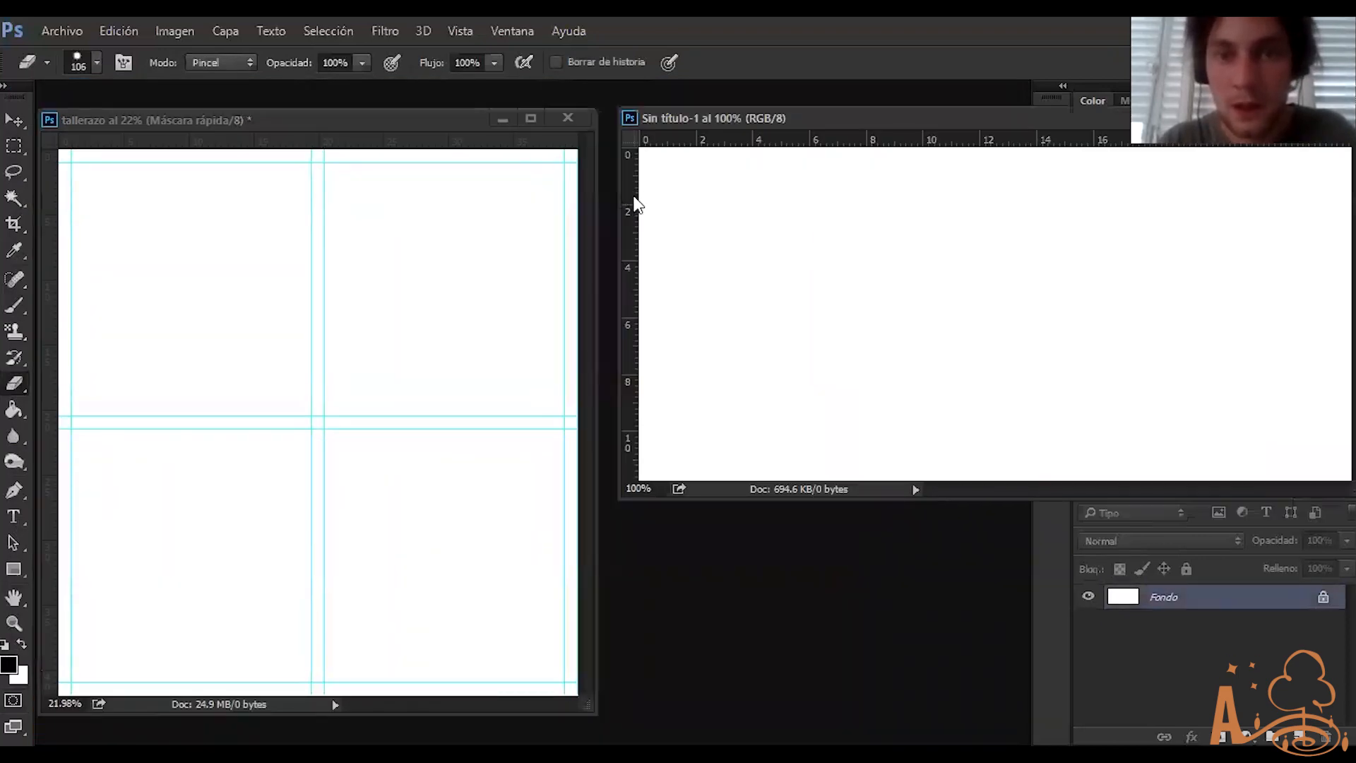
{"action": "left_click_drag", "start_coordinate": [862, 118], "coordinate": [819, 104]}
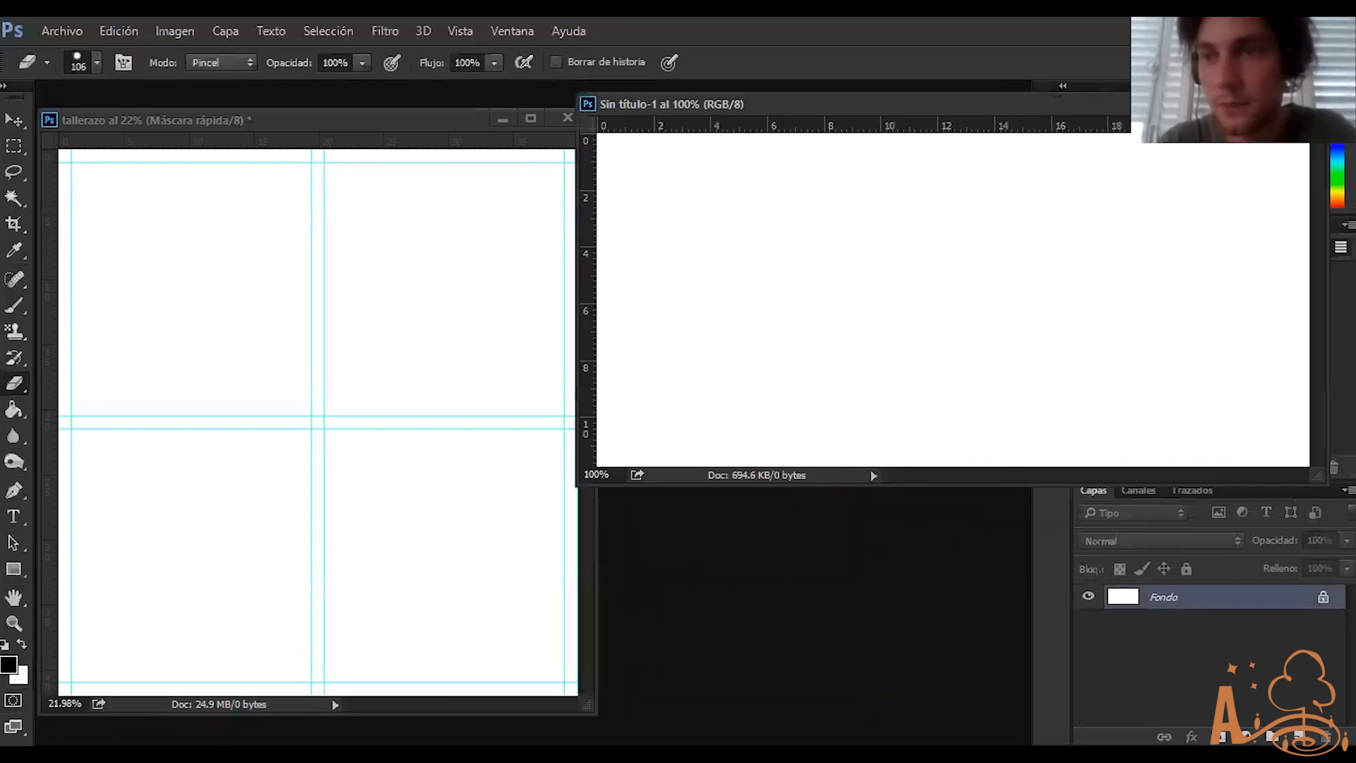
{"action": "left_click_drag", "start_coordinate": [1328, 379], "coordinate": [1025, 378]}
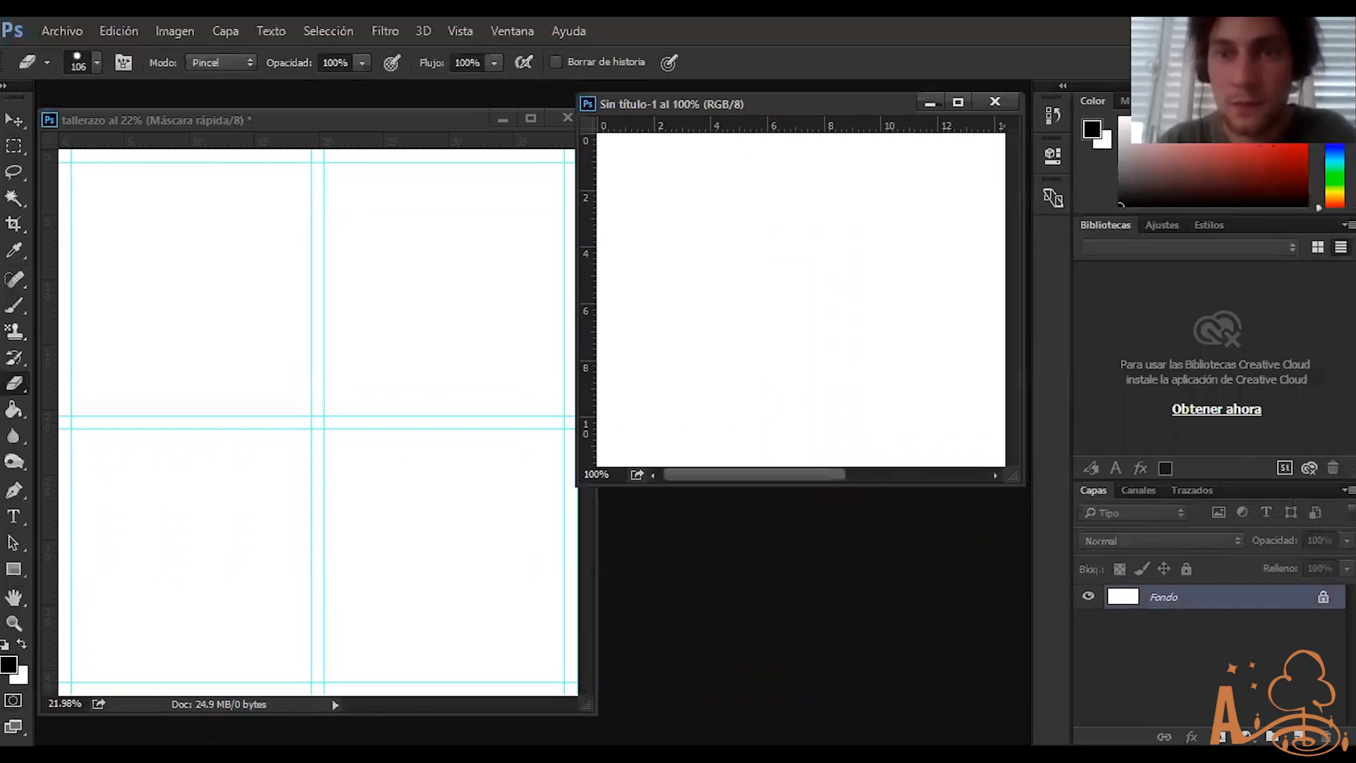
{"action": "left_click_drag", "start_coordinate": [763, 486], "coordinate": [773, 660]}
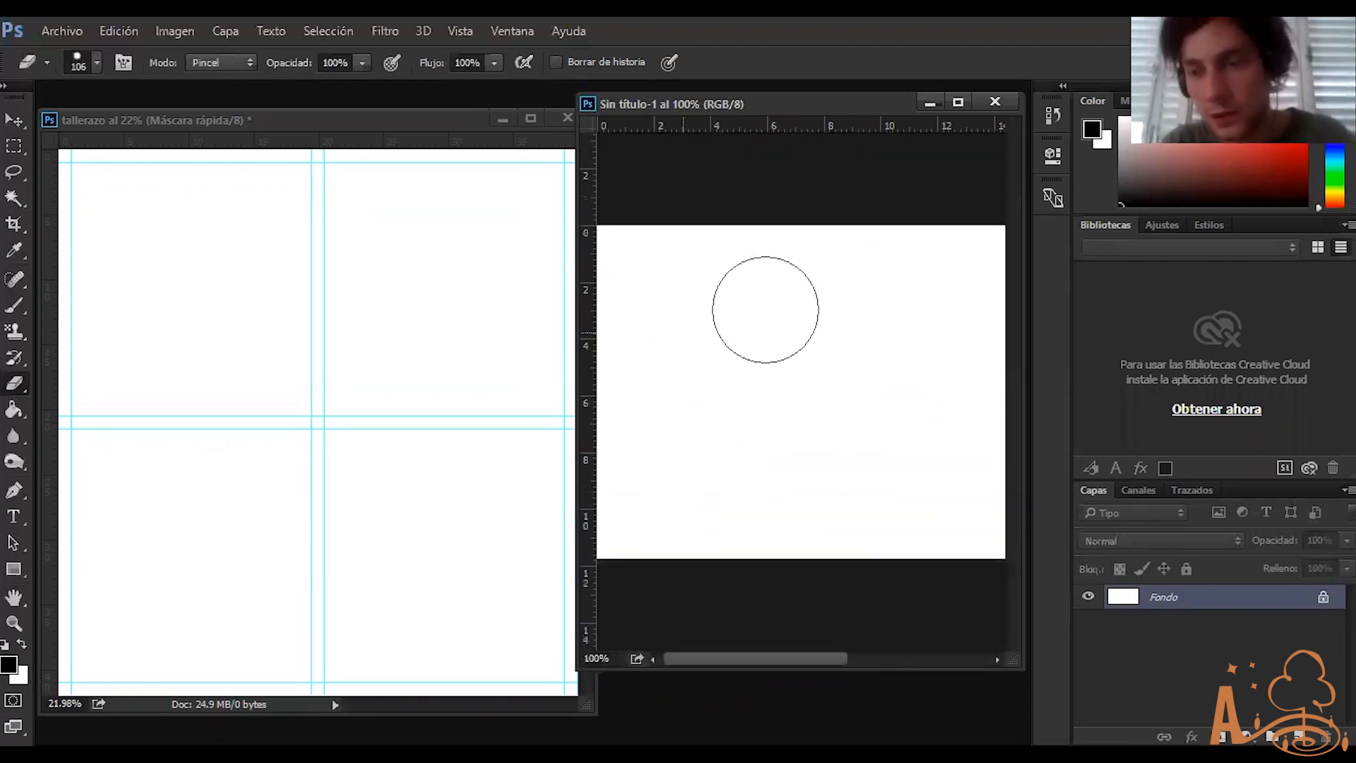
Close the untitled document and dock the tallerazo window back as a tabbed document
{"action": "left_click", "coordinate": [1012, 104]}
{"action": "left_click_drag", "start_coordinate": [364, 122], "coordinate": [611, 63]}
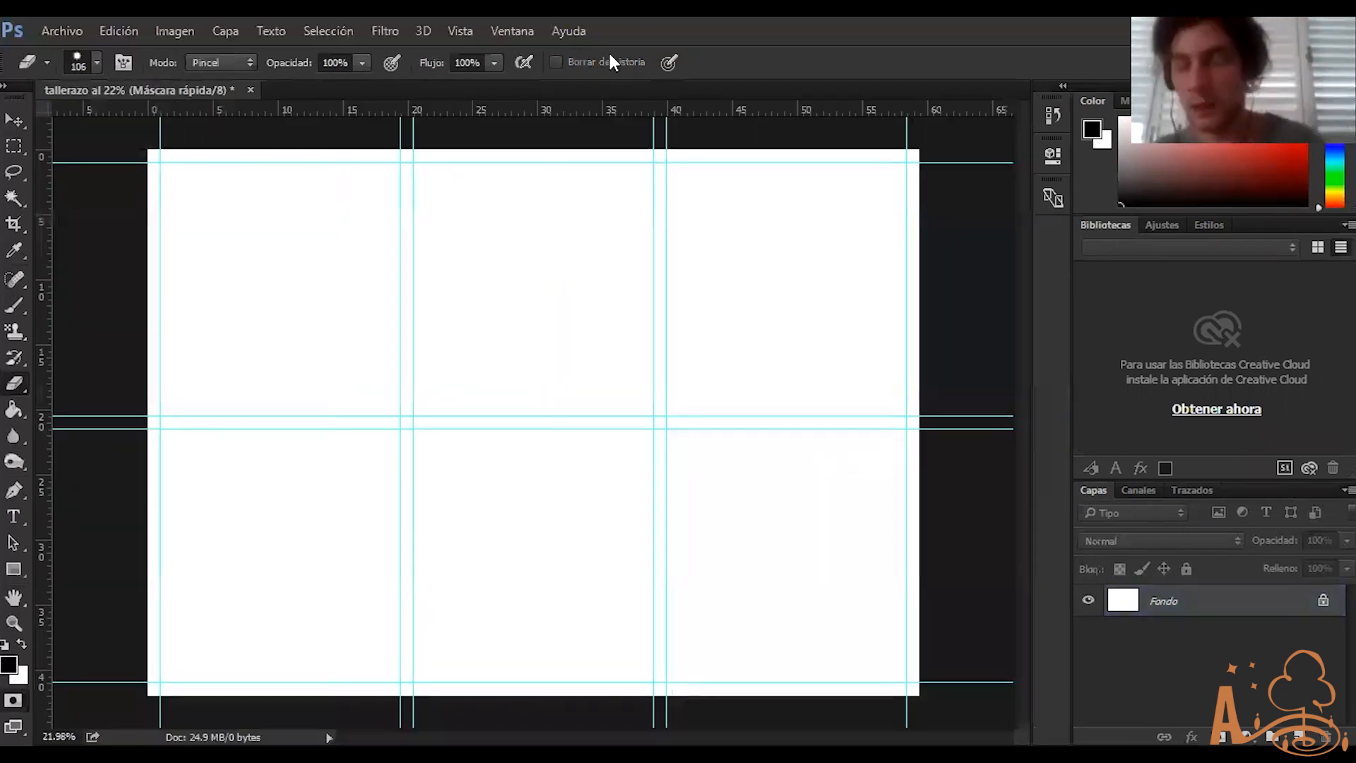
{"action": "key", "text": "c"}
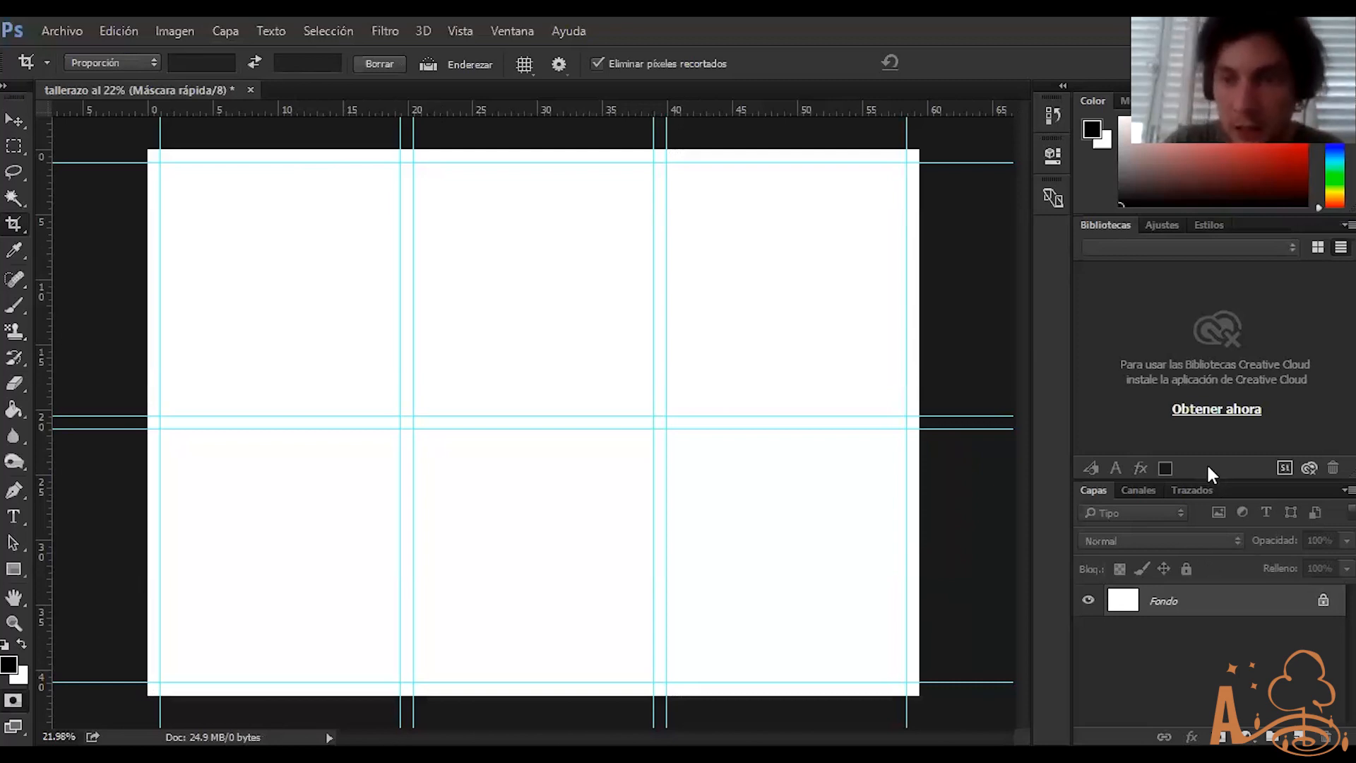
Enlarge the layer list area and unlock the Fondo background layer so it becomes a regular layer
{"action": "left_click_drag", "start_coordinate": [1216, 481], "coordinate": [1214, 401]}
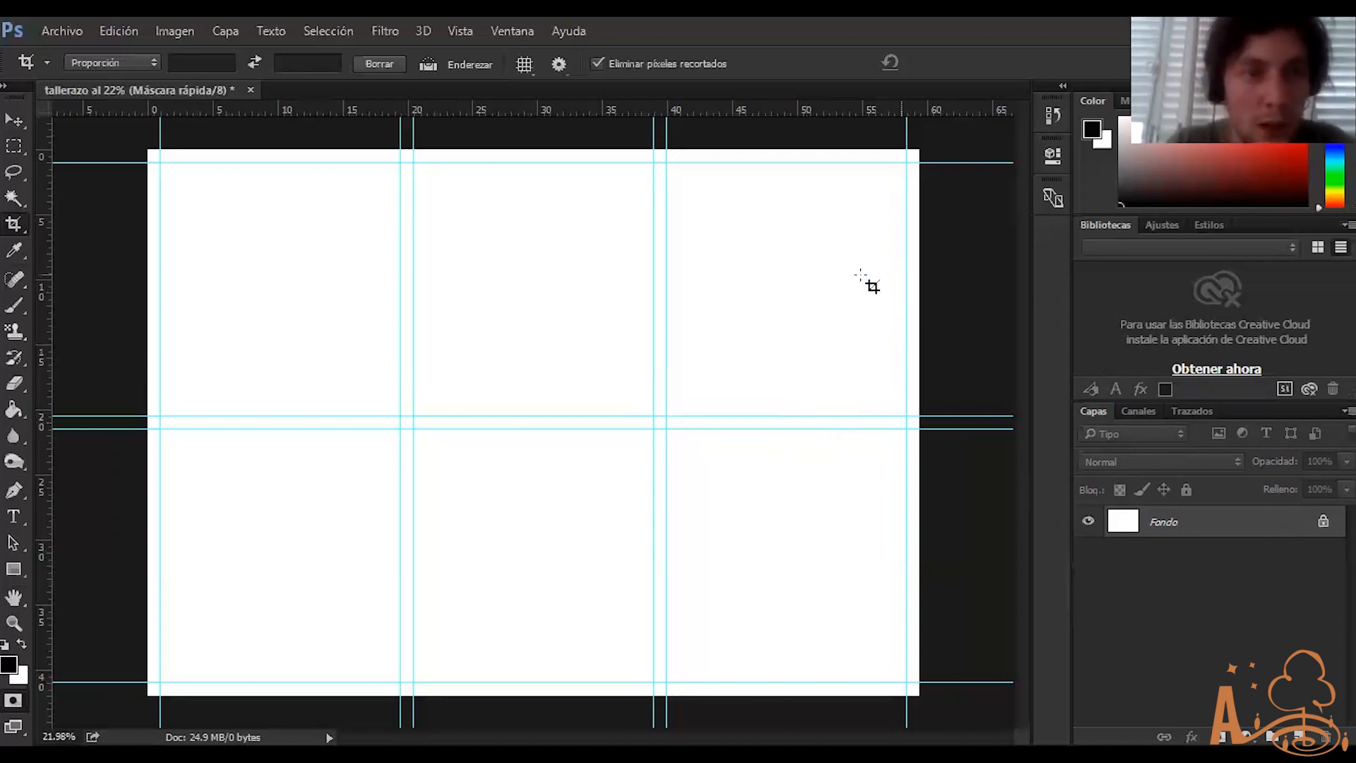
{"action": "key", "text": "v"}
{"action": "left_click", "coordinate": [1323, 521]}
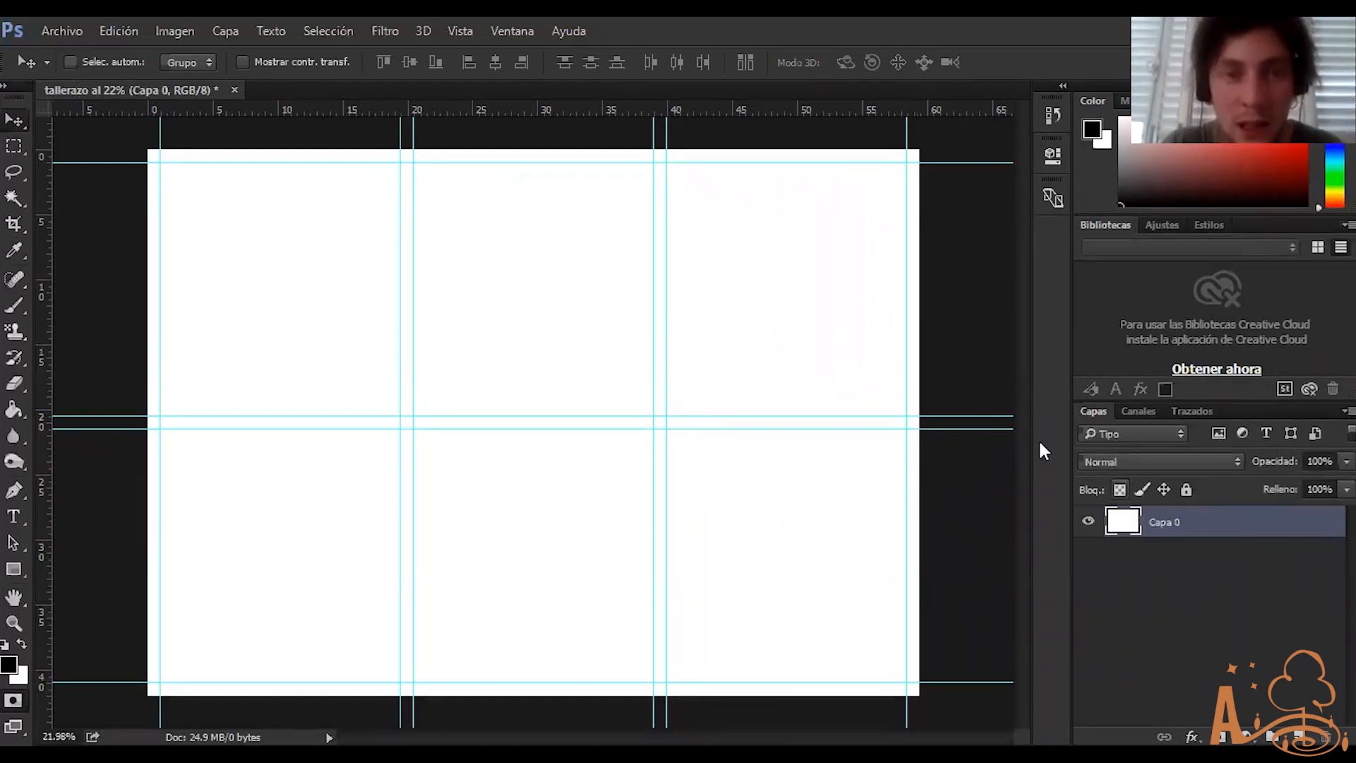
Try moving the unlocked layer down and to the left on the canvas, and undo the move
{"action": "left_click_drag", "start_coordinate": [442, 258], "coordinate": [212, 484]}
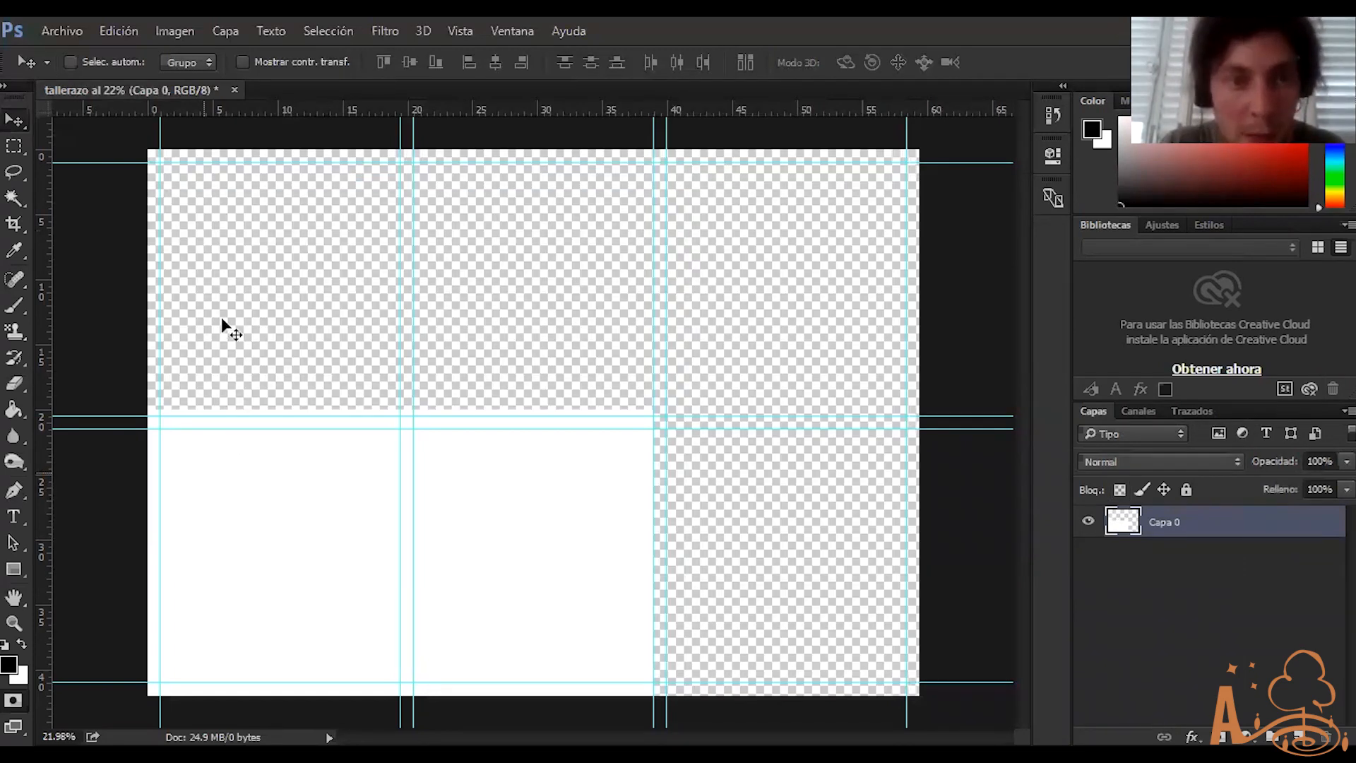
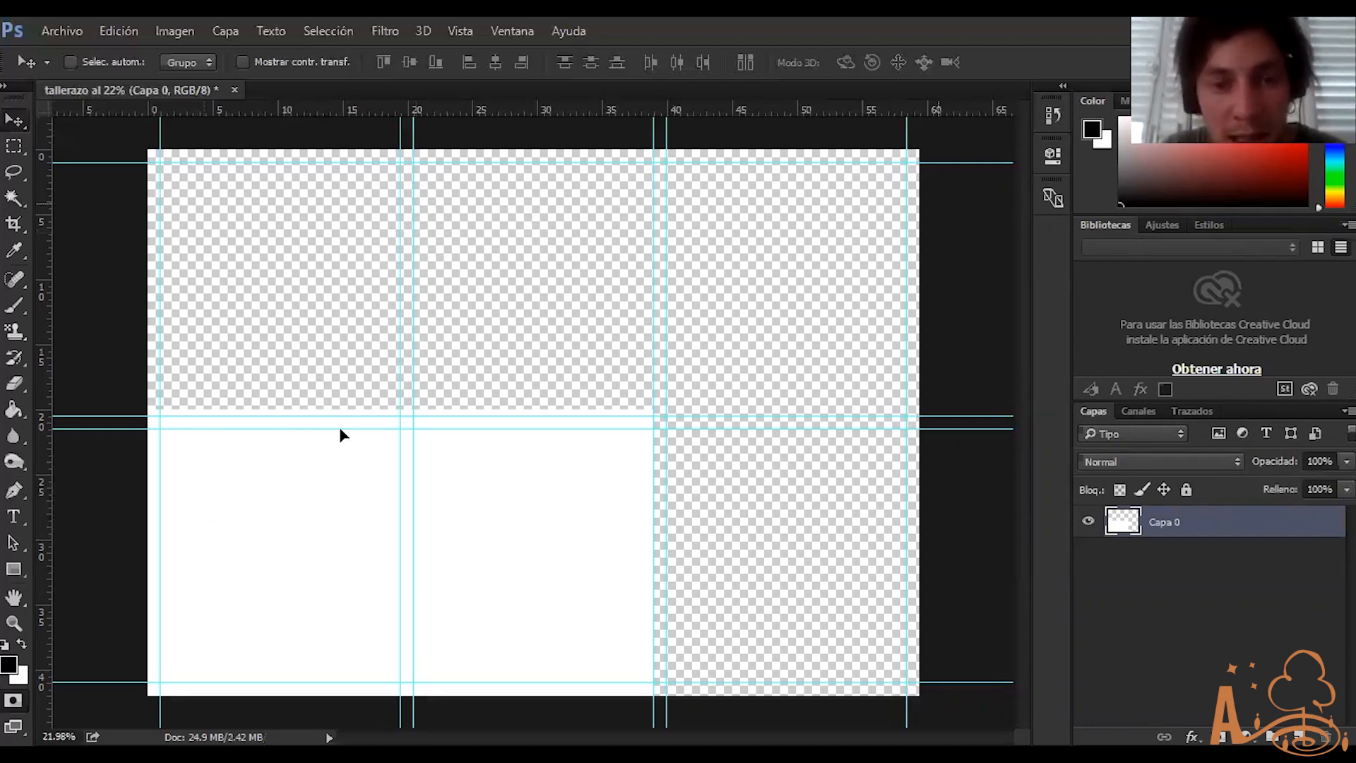
{"action": "left_click_drag", "start_coordinate": [353, 381], "coordinate": [445, 402]}
{"action": "key", "text": "ctrl+z"}
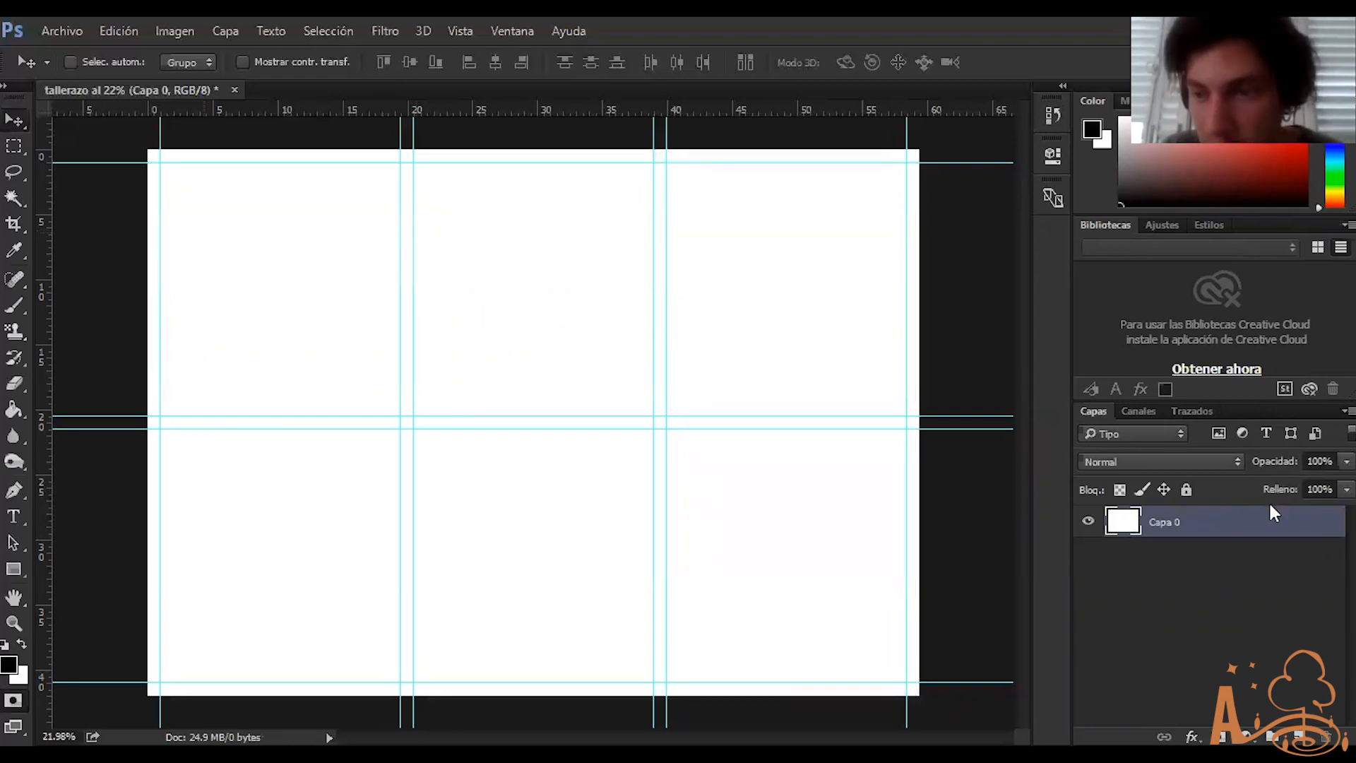
Lock the Capa 0 layer and create a new layer named azul above it
{"action": "key", "text": "ctrl+slash"}
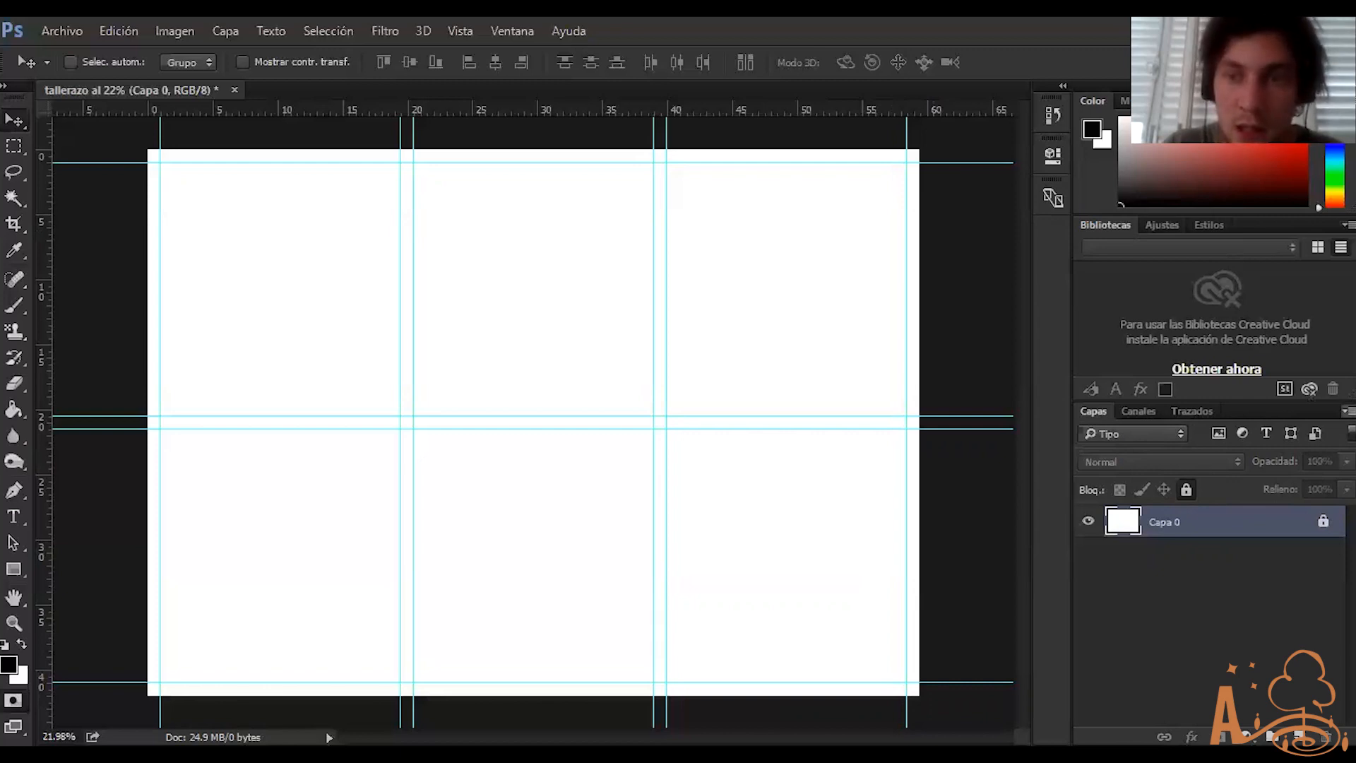
{"action": "left_click", "coordinate": [1348, 411]}
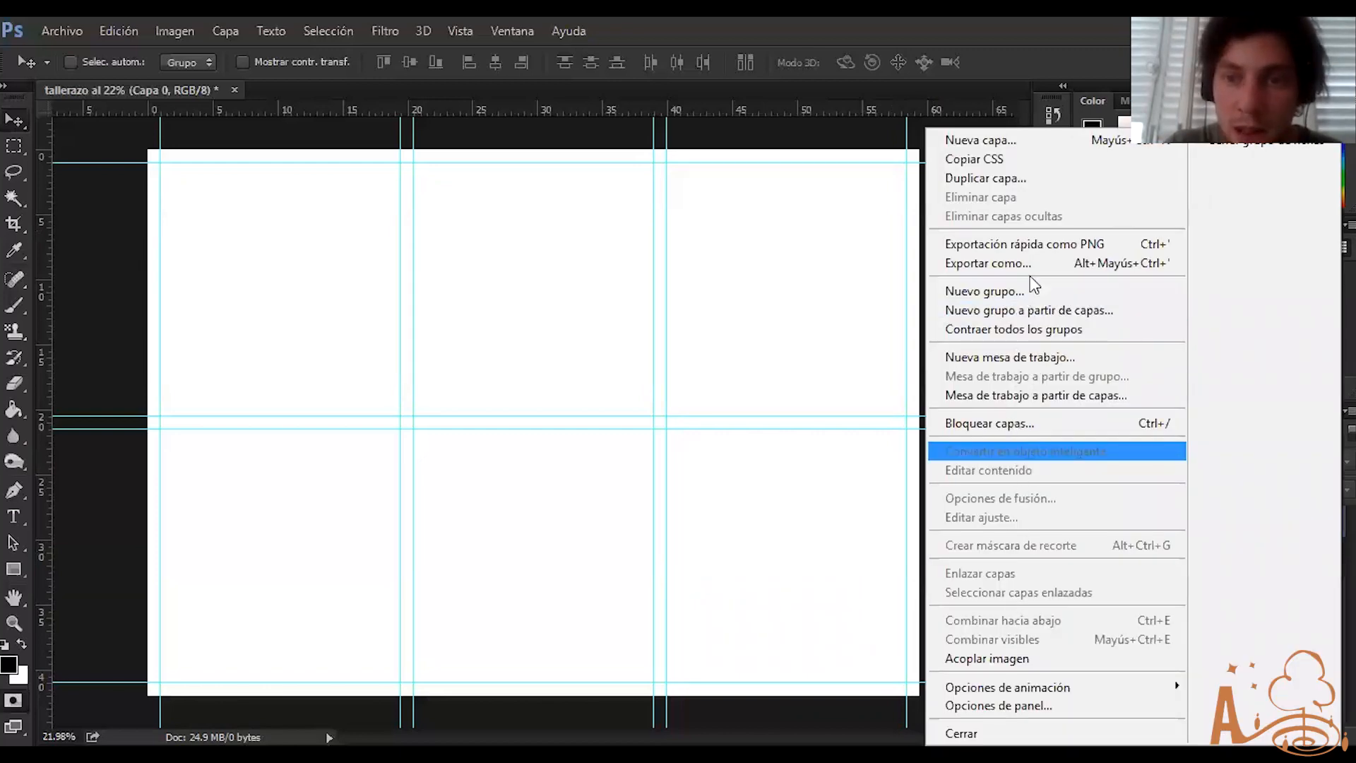
{"action": "left_click", "coordinate": [1040, 147]}
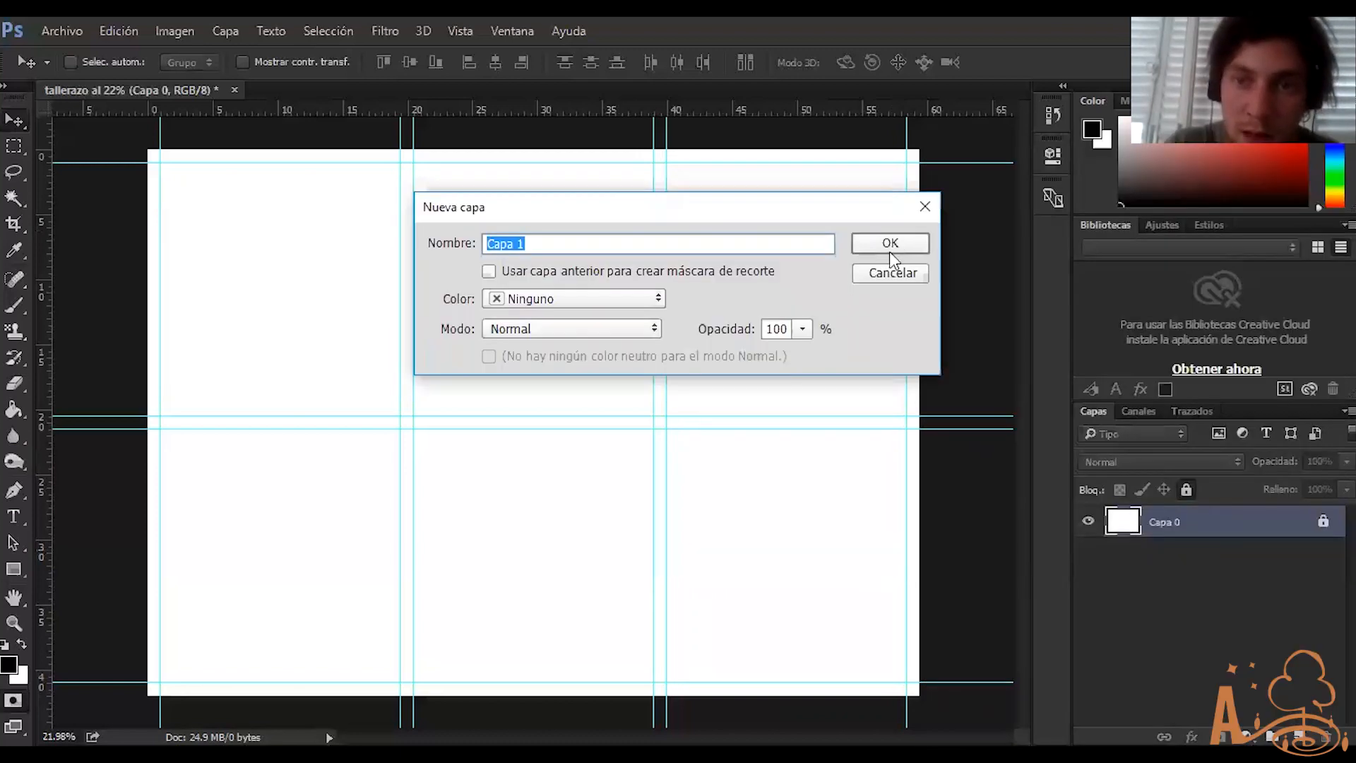
{"action": "left_click_drag", "start_coordinate": [809, 211], "coordinate": [1058, 204]}
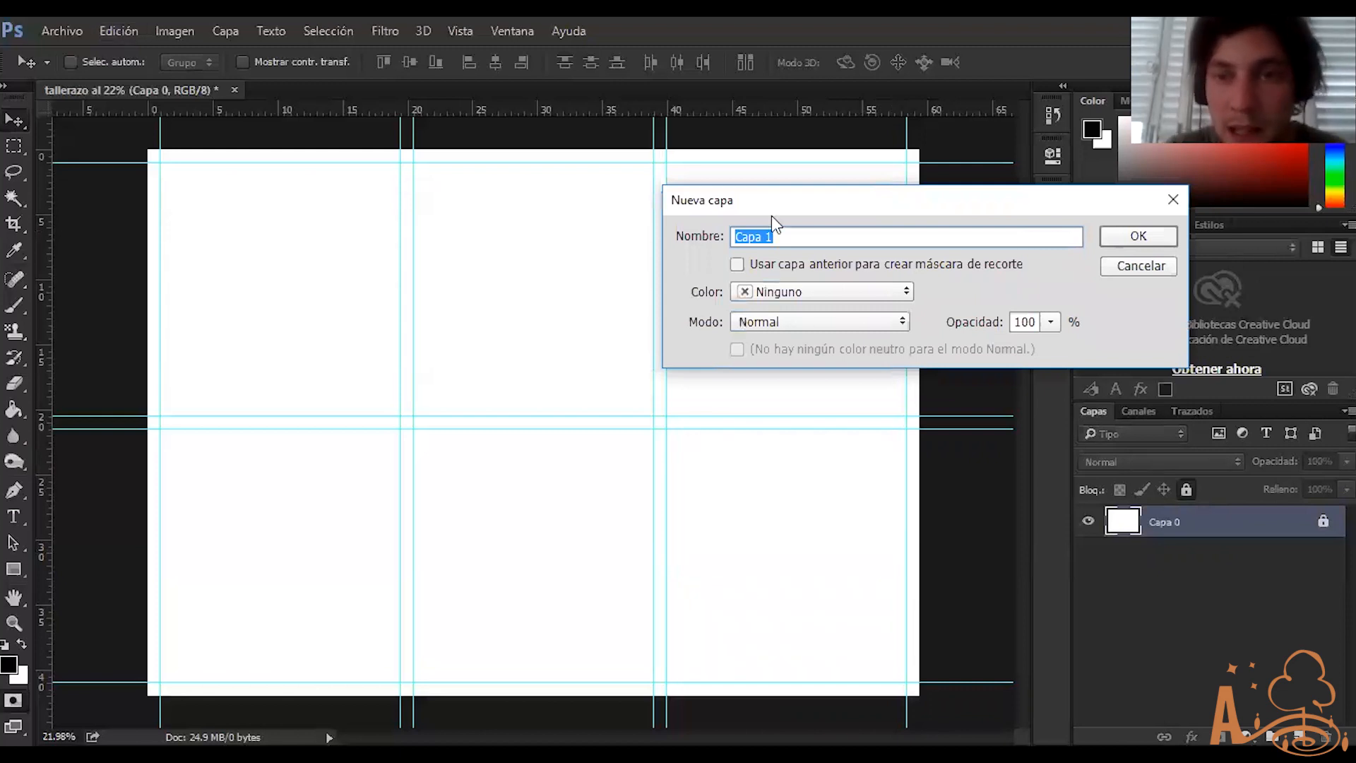
{"action": "type", "text": "azul"}
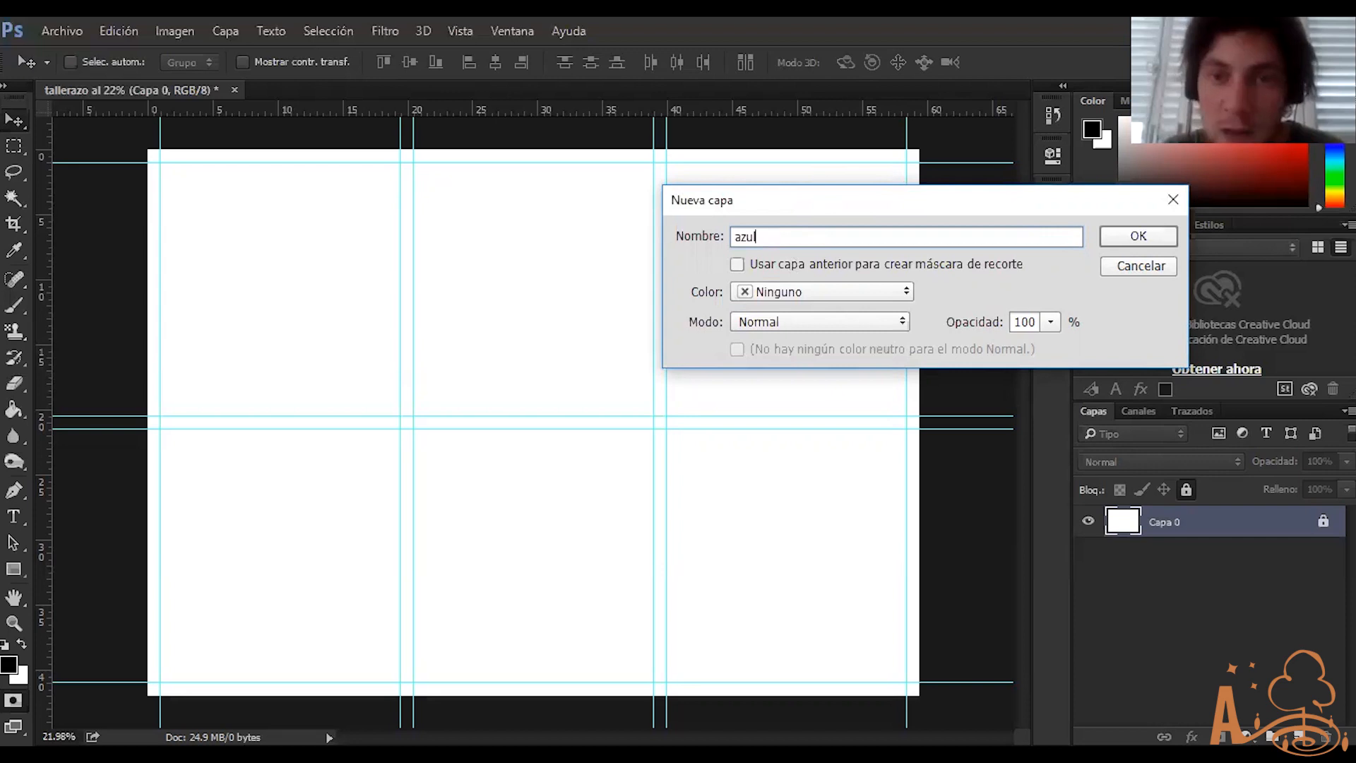
{"action": "left_click", "coordinate": [1138, 235]}
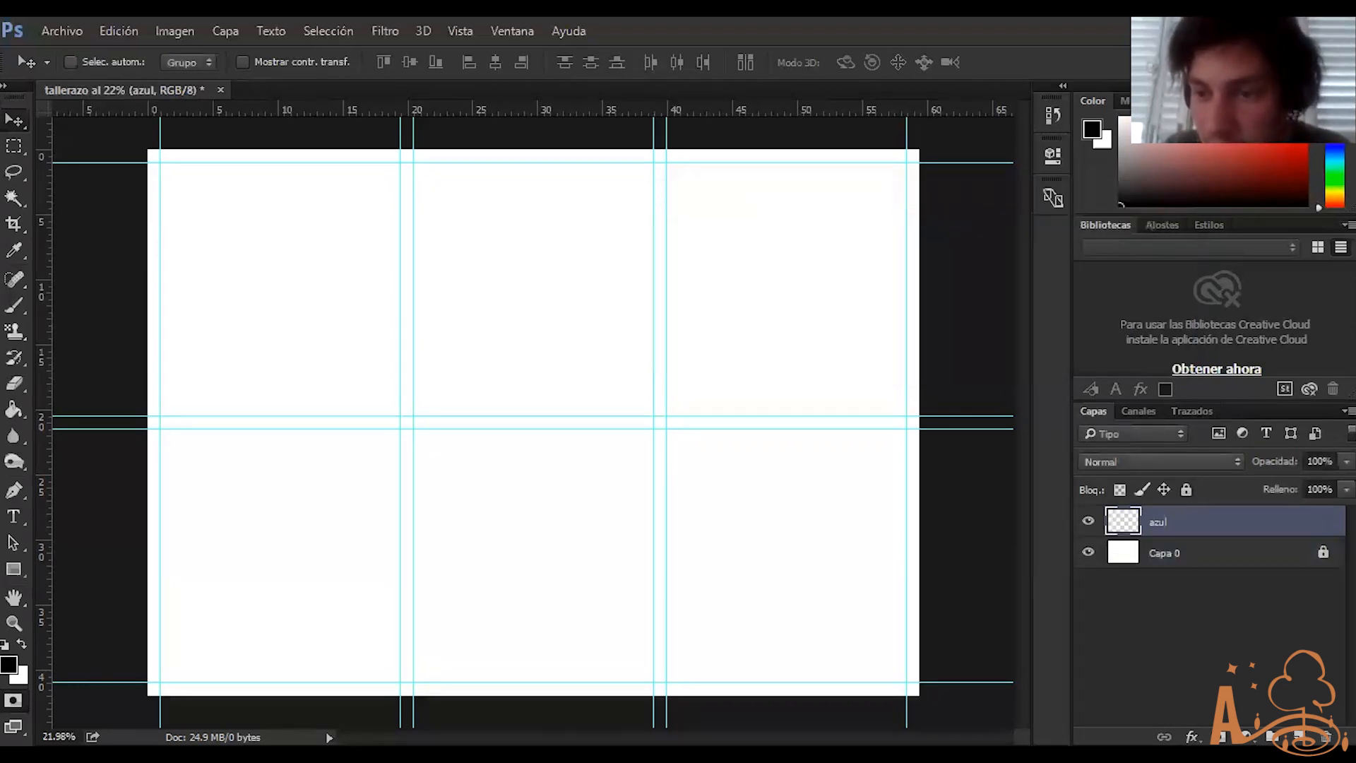
{"action": "key", "text": "ctrl"}
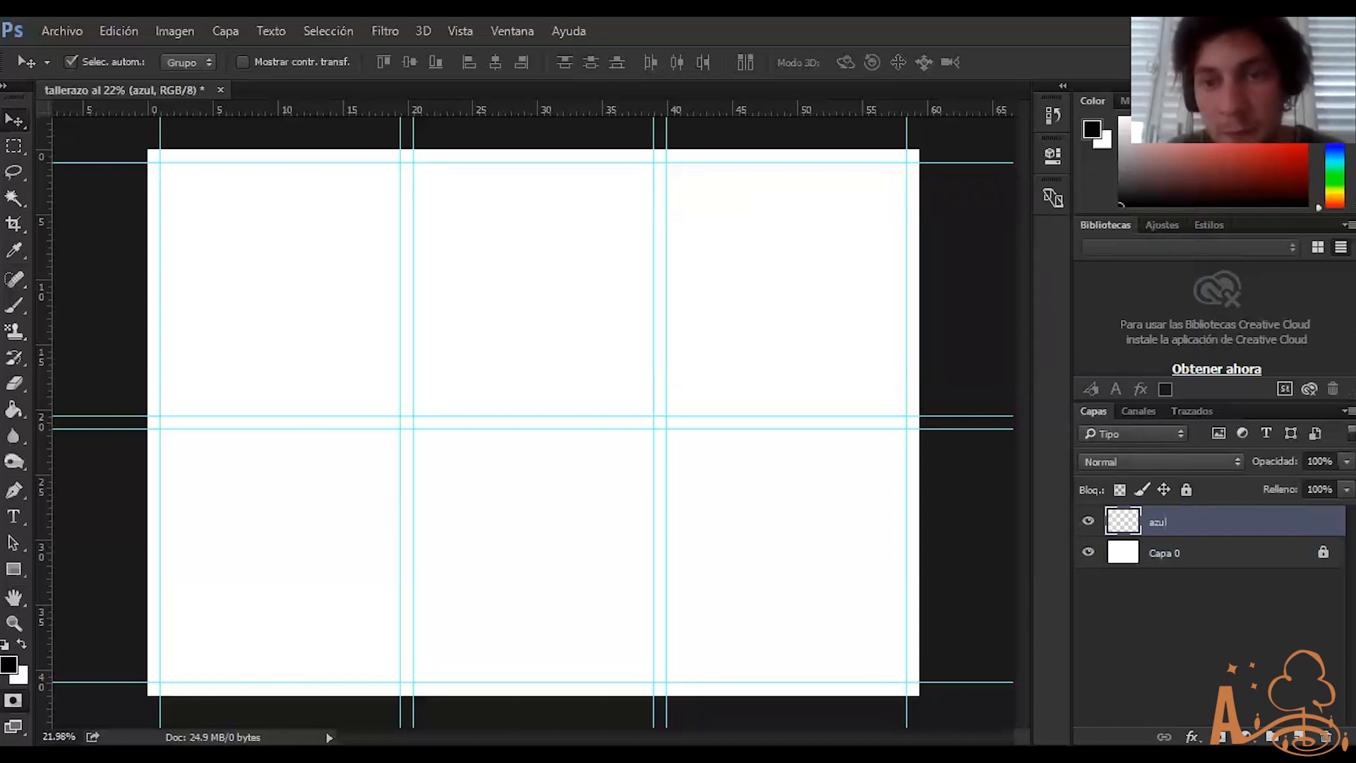
{"action": "key", "text": "ctrl+shift+n"}
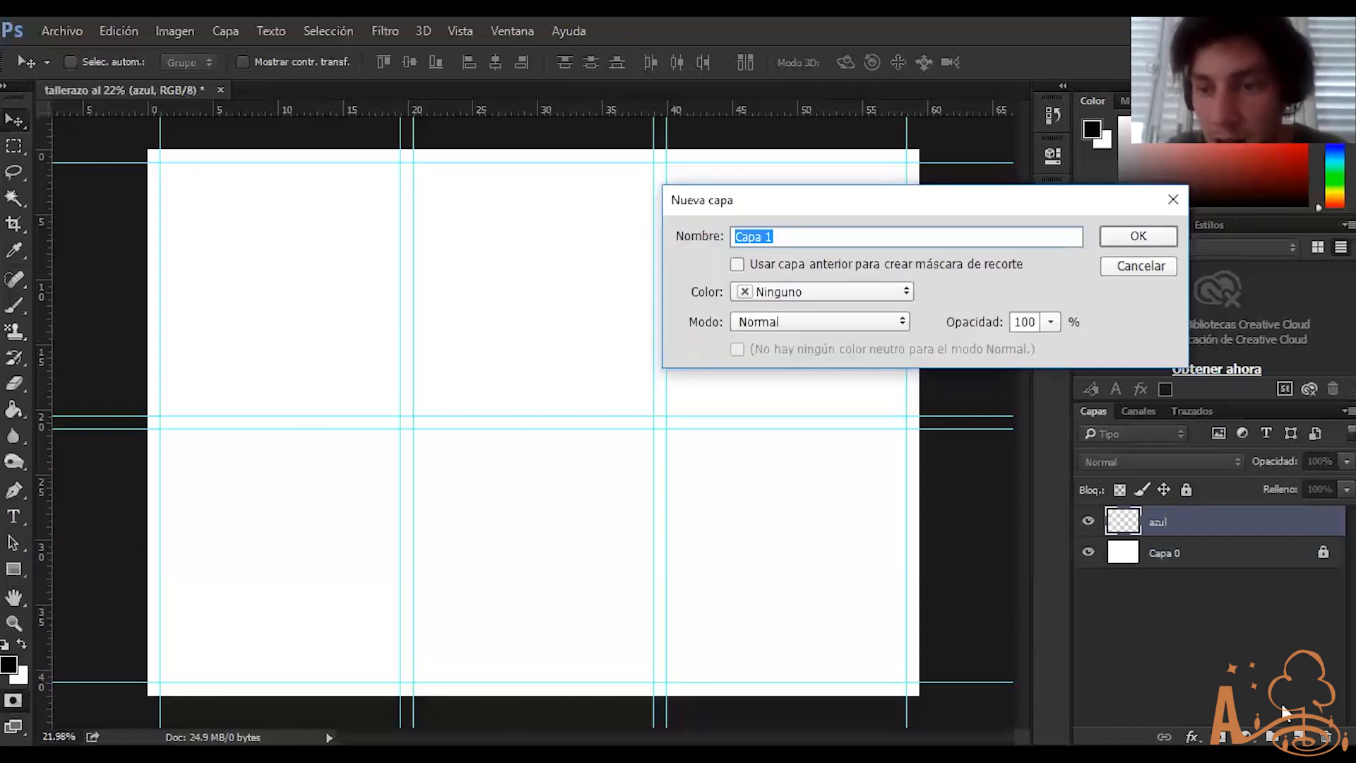
{"action": "key", "text": "Escape"}
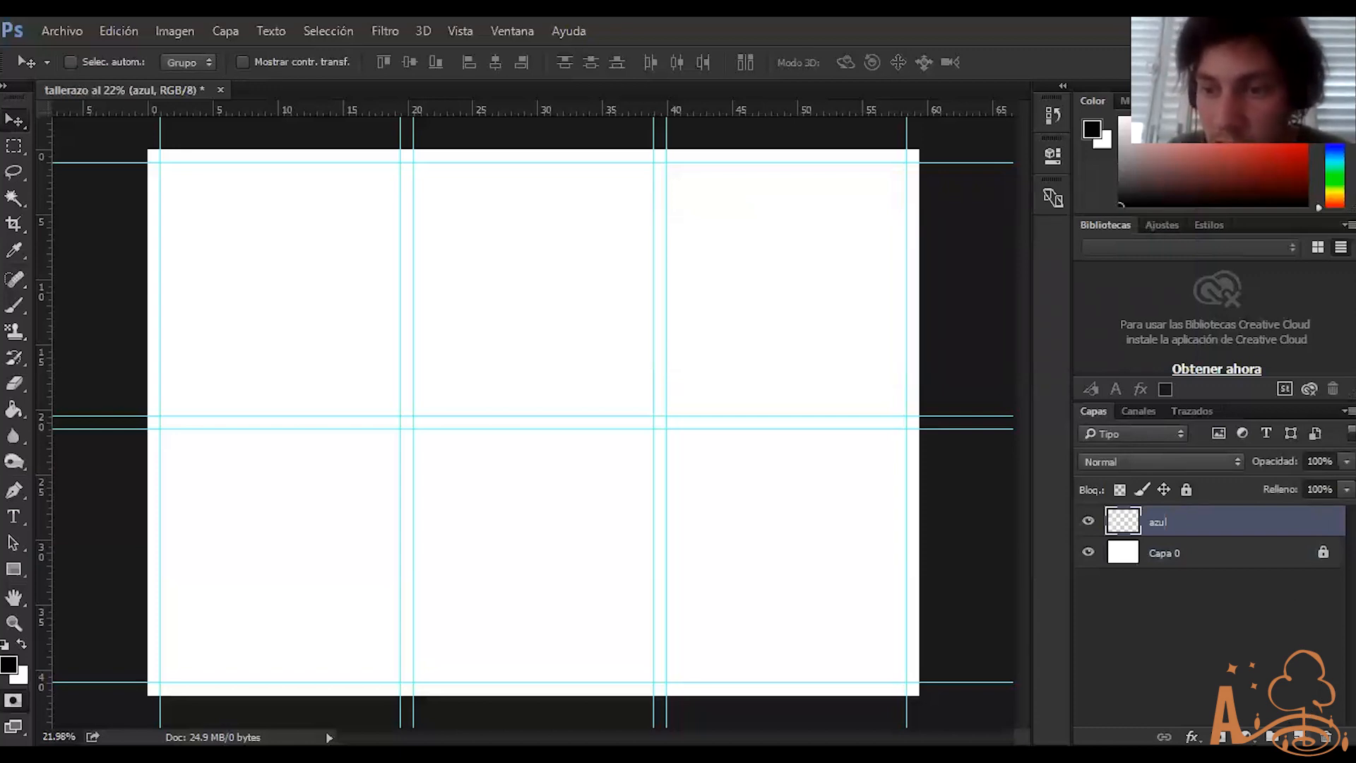
Add three new empty layers above the azul layer
{"action": "left_click", "coordinate": [1298, 737]}
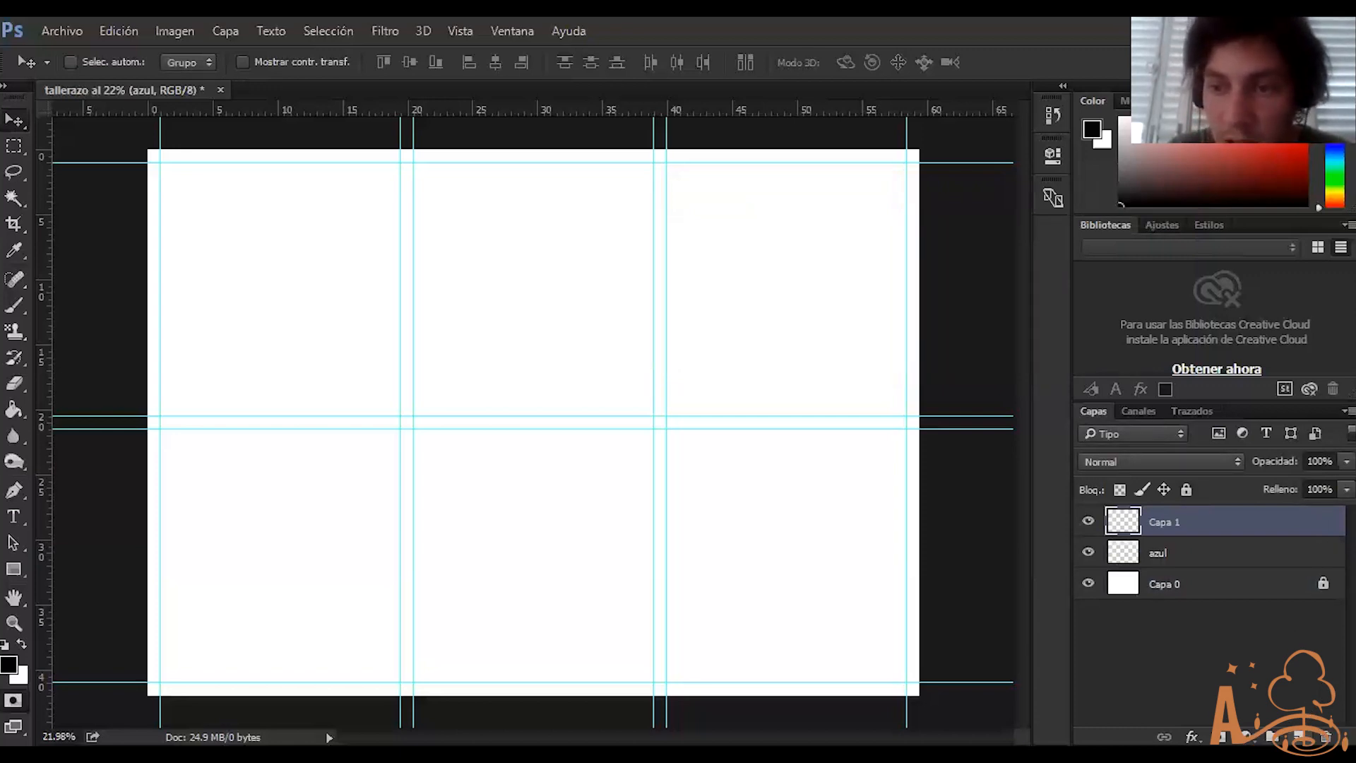
{"action": "left_click", "coordinate": [1299, 737]}
{"action": "left_click", "coordinate": [1298, 736]}
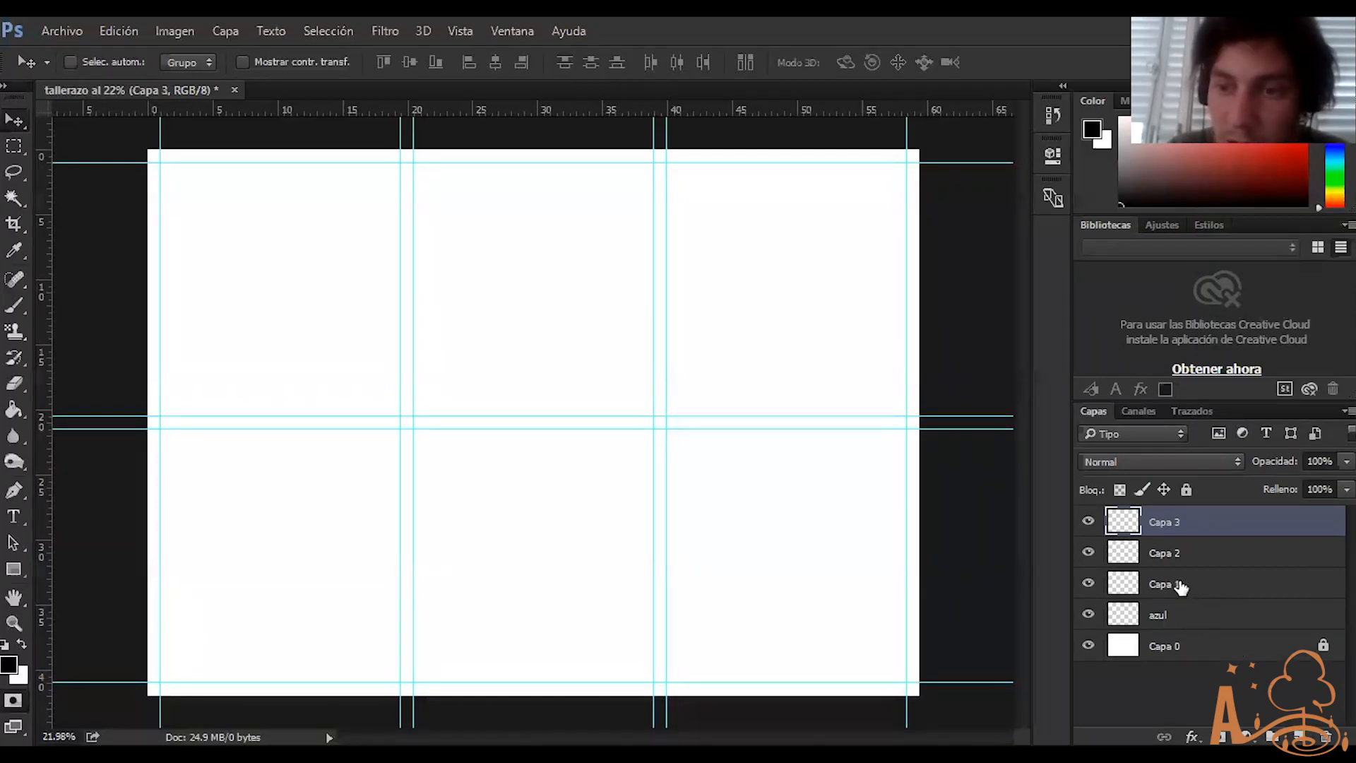
Rename the Capa 1 layer as verde
{"action": "left_click", "coordinate": [1180, 586]}
{"action": "key", "text": "q"}
{"action": "key", "text": "x"}
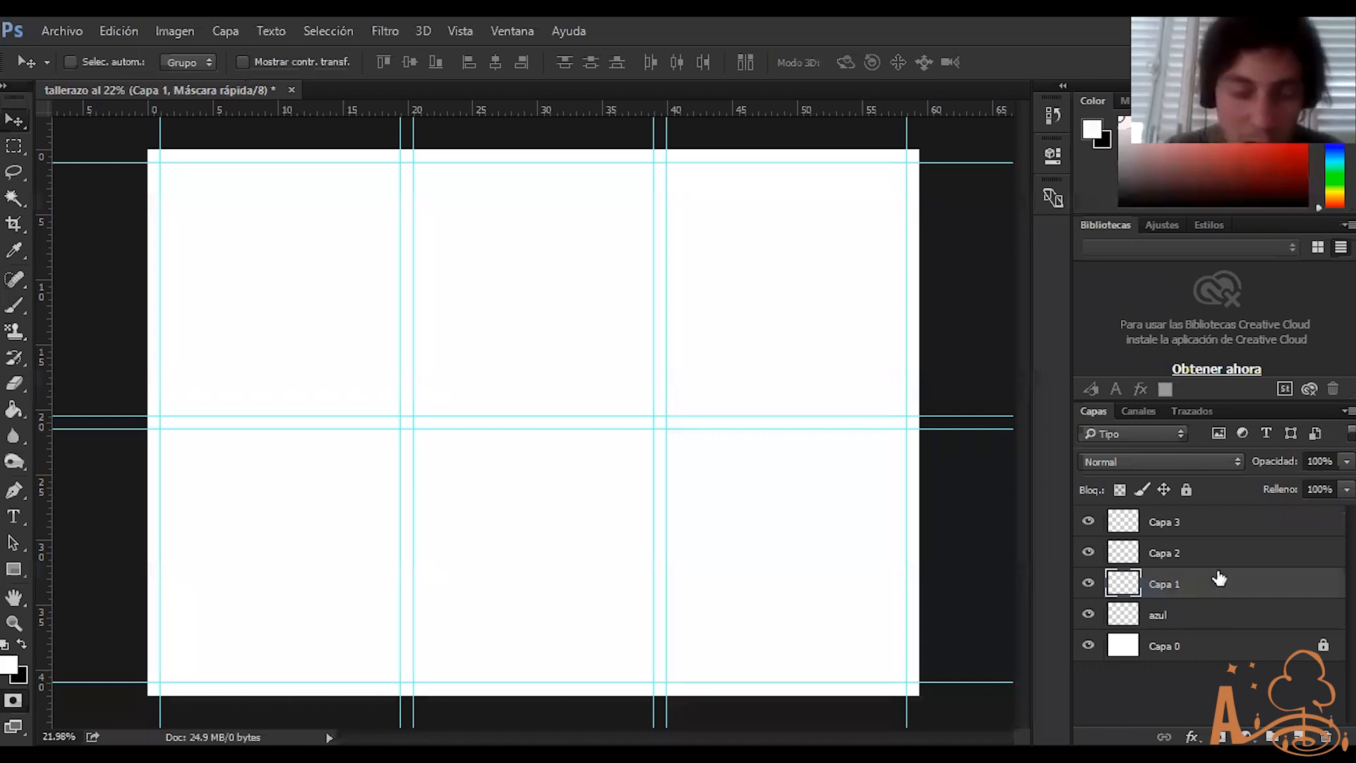
{"action": "double_click", "coordinate": [1236, 575]}
{"action": "type", "text": "verde"}
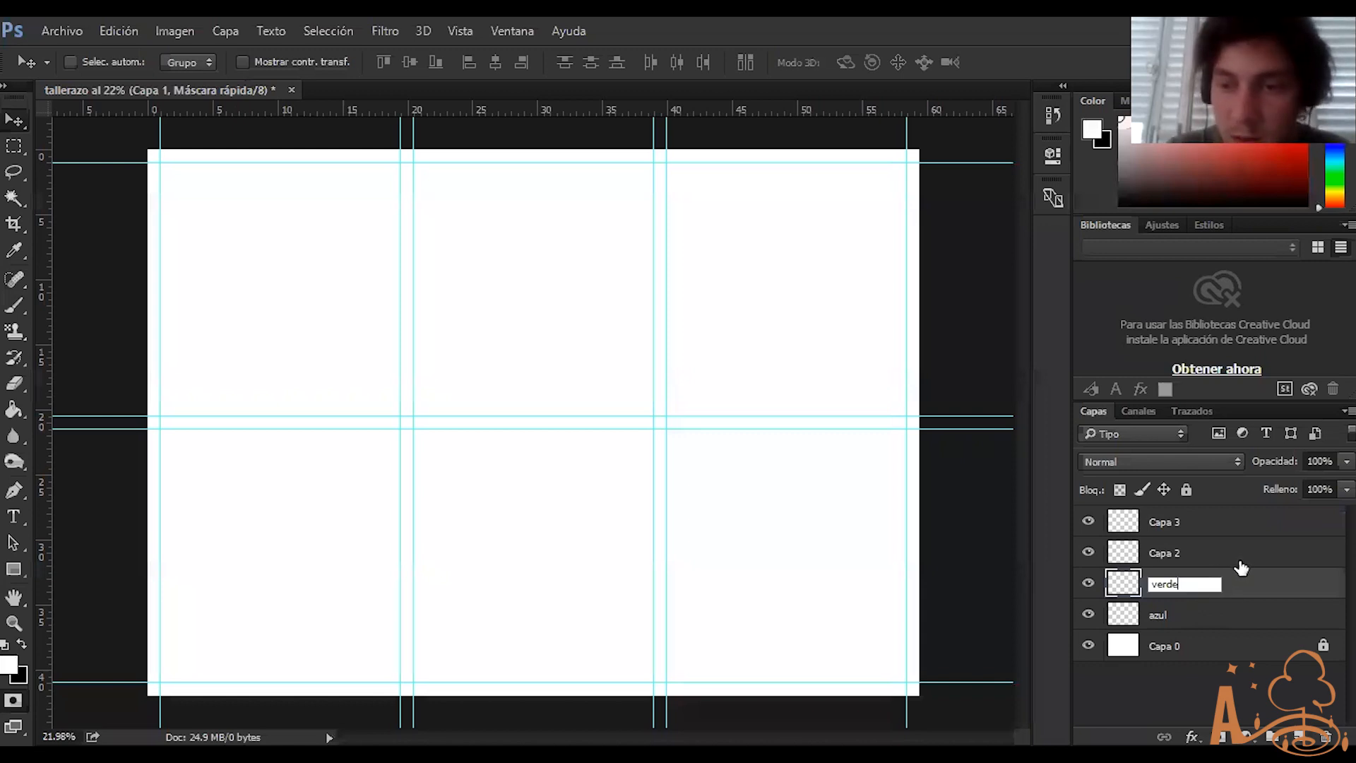
{"action": "key", "text": "Return"}
Rename the Capa 2 layer as rojo and the Capa 3 layer as amarillo
{"action": "double_click", "coordinate": [1170, 554]}
{"action": "type", "text": "rojo"}
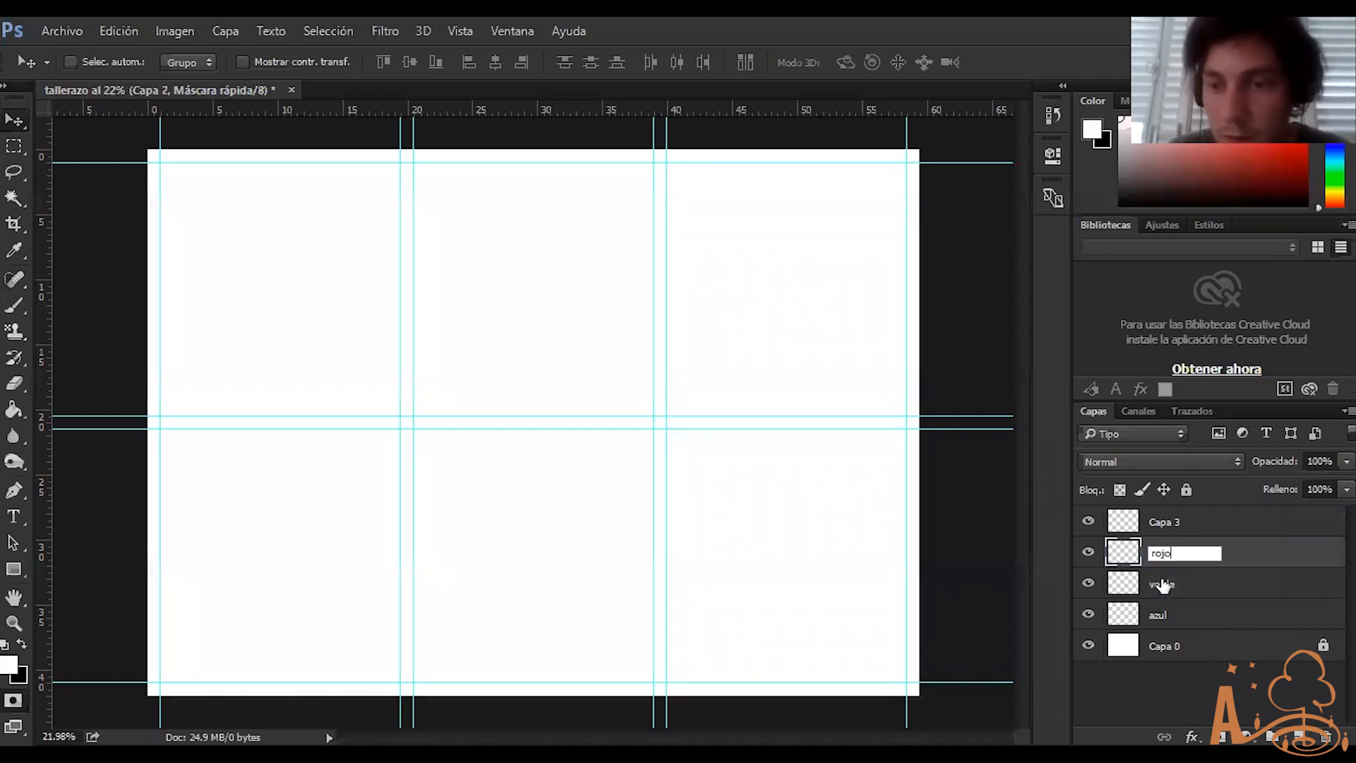
{"action": "double_click", "coordinate": [1173, 527]}
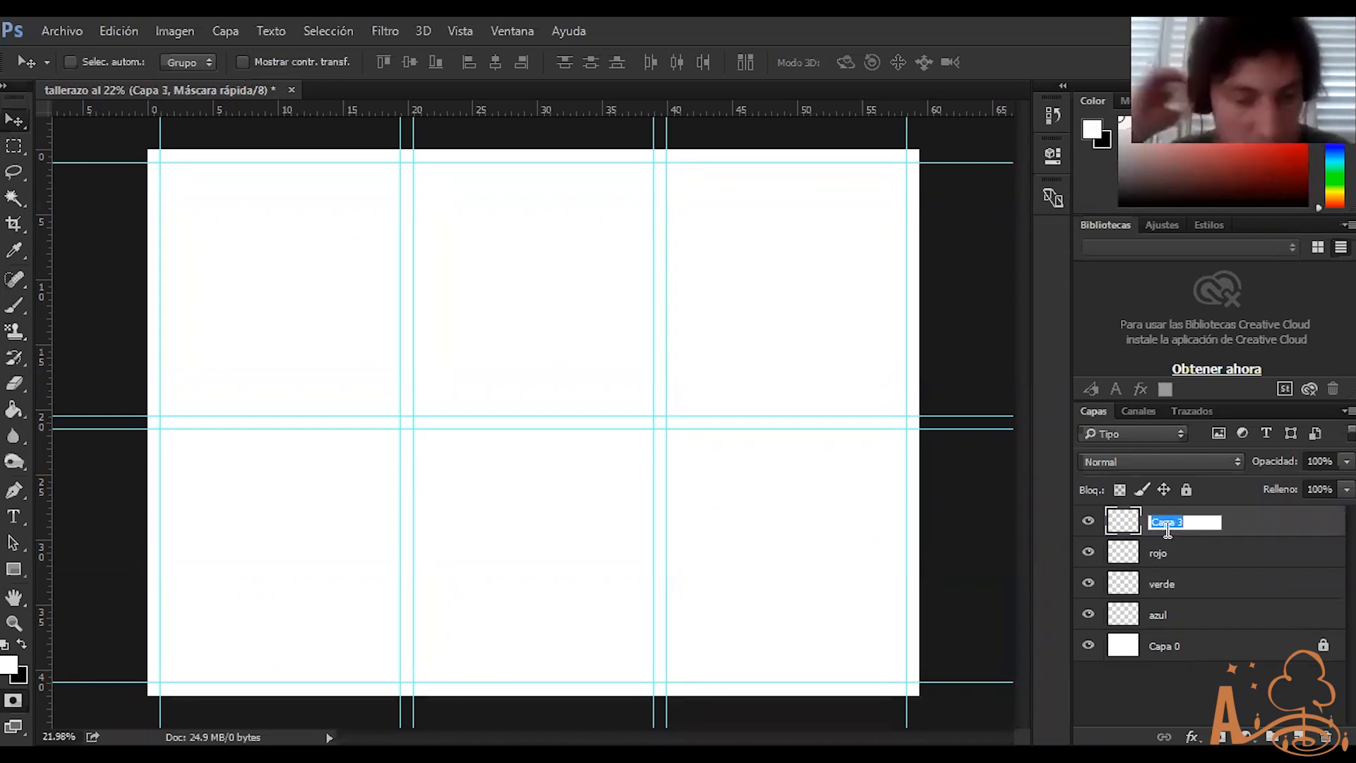
{"action": "type", "text": "amaril"}
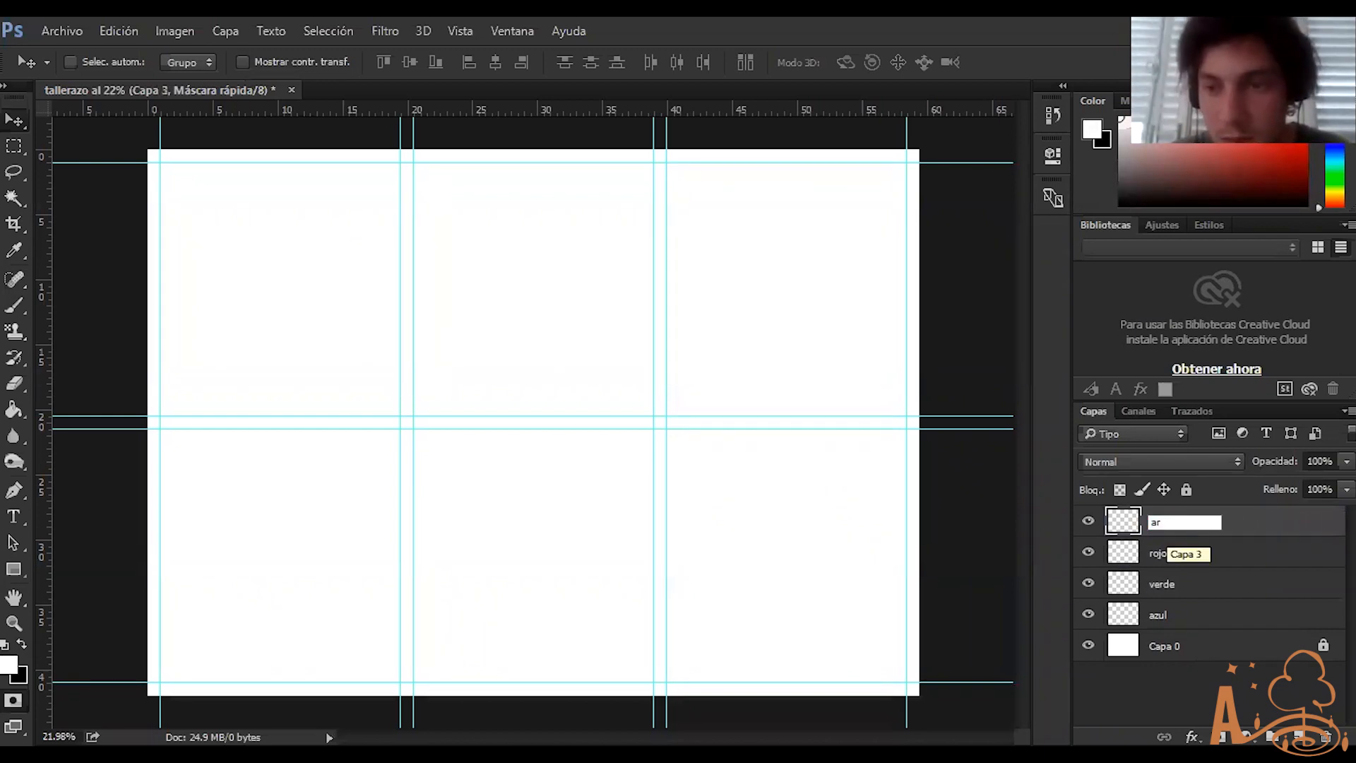
{"action": "type", "text": "lo"}
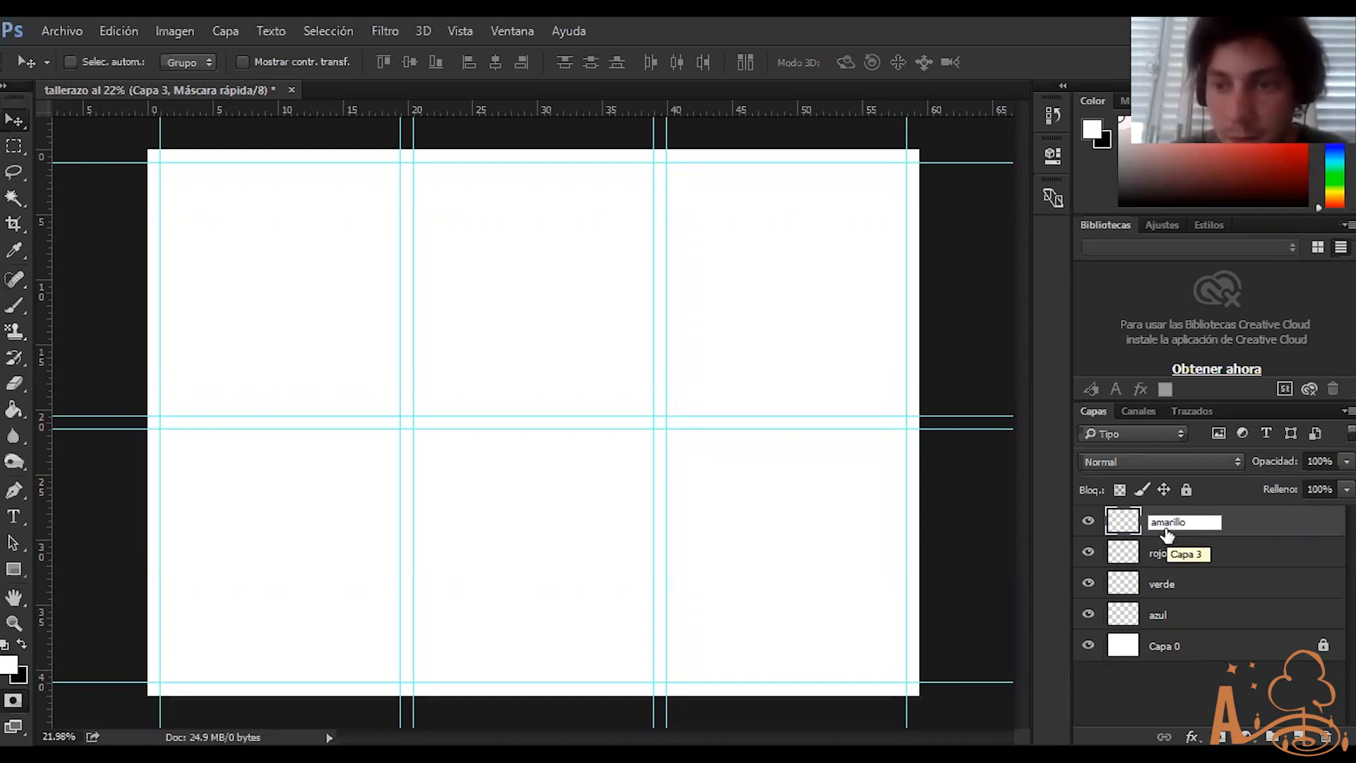
{"action": "key", "text": "Return"}
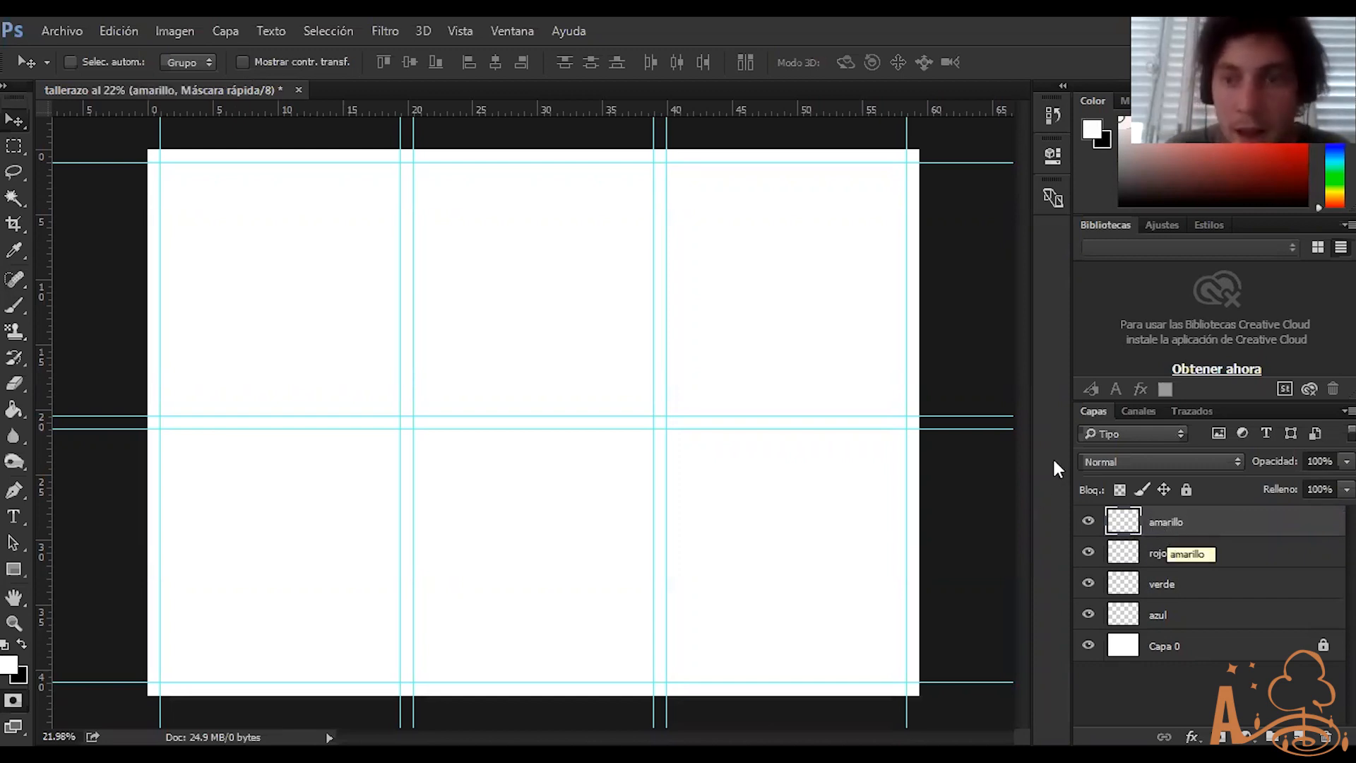
With the azul layer active, make a rectangular marquee selection snapped to the guides of the canvas's upper-left cell
{"action": "left_click", "coordinate": [1194, 614]}
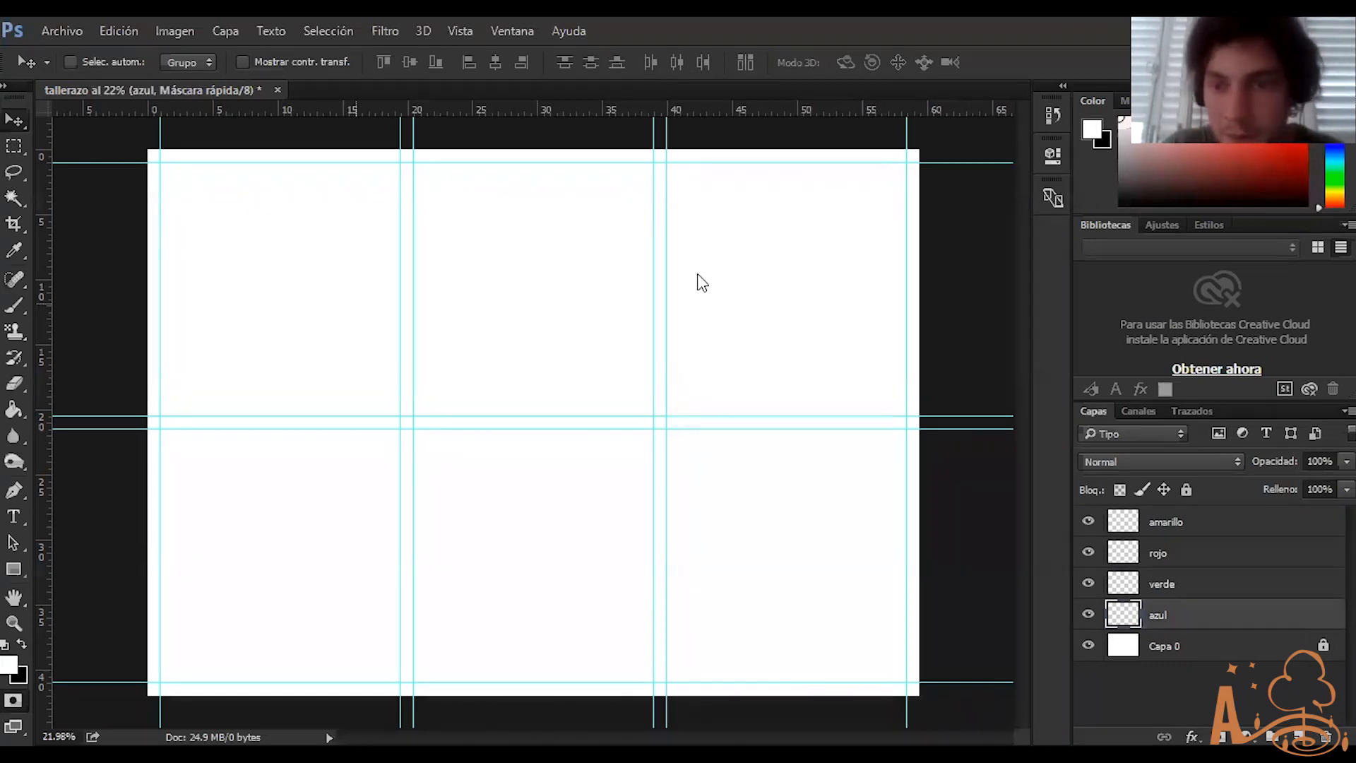
{"action": "left_click", "coordinate": [17, 145]}
{"action": "left_click_drag", "start_coordinate": [376, 337], "coordinate": [736, 558]}
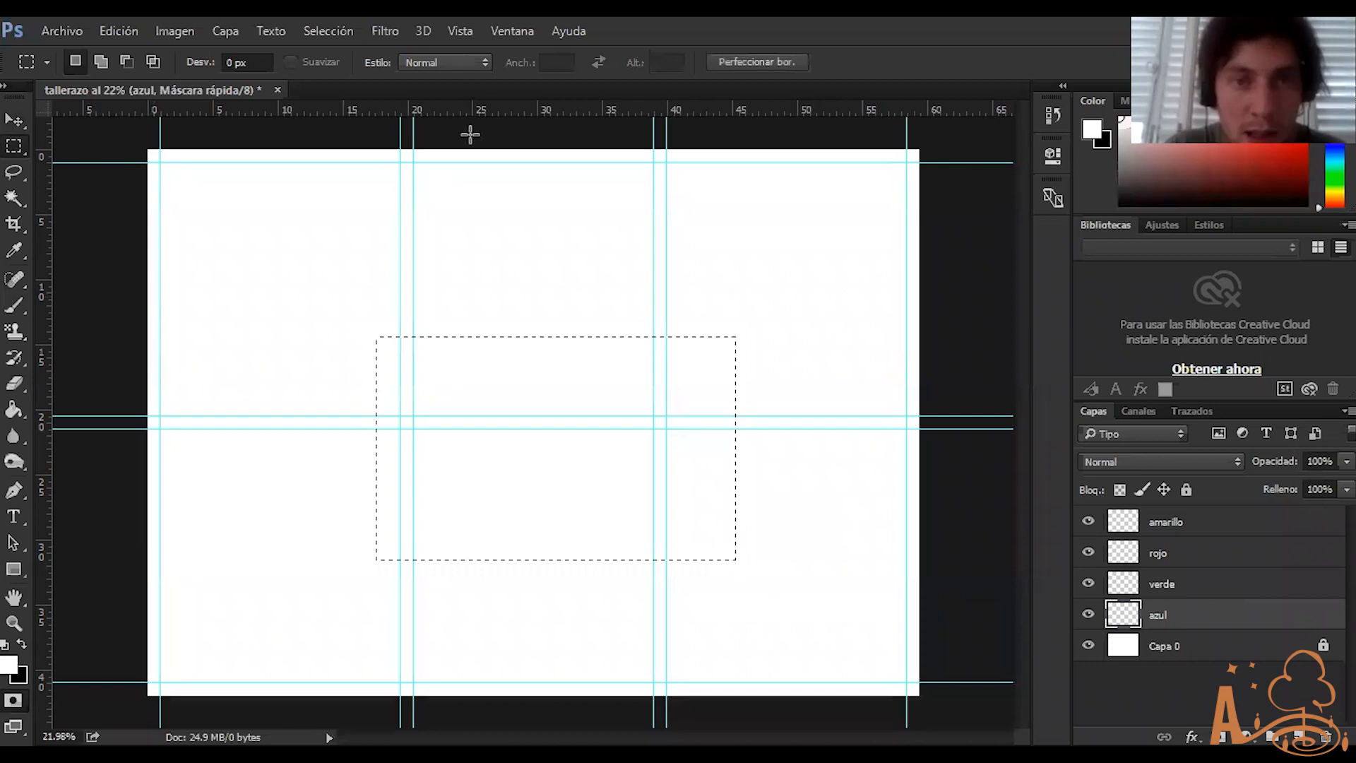
{"action": "left_click", "coordinate": [158, 163]}
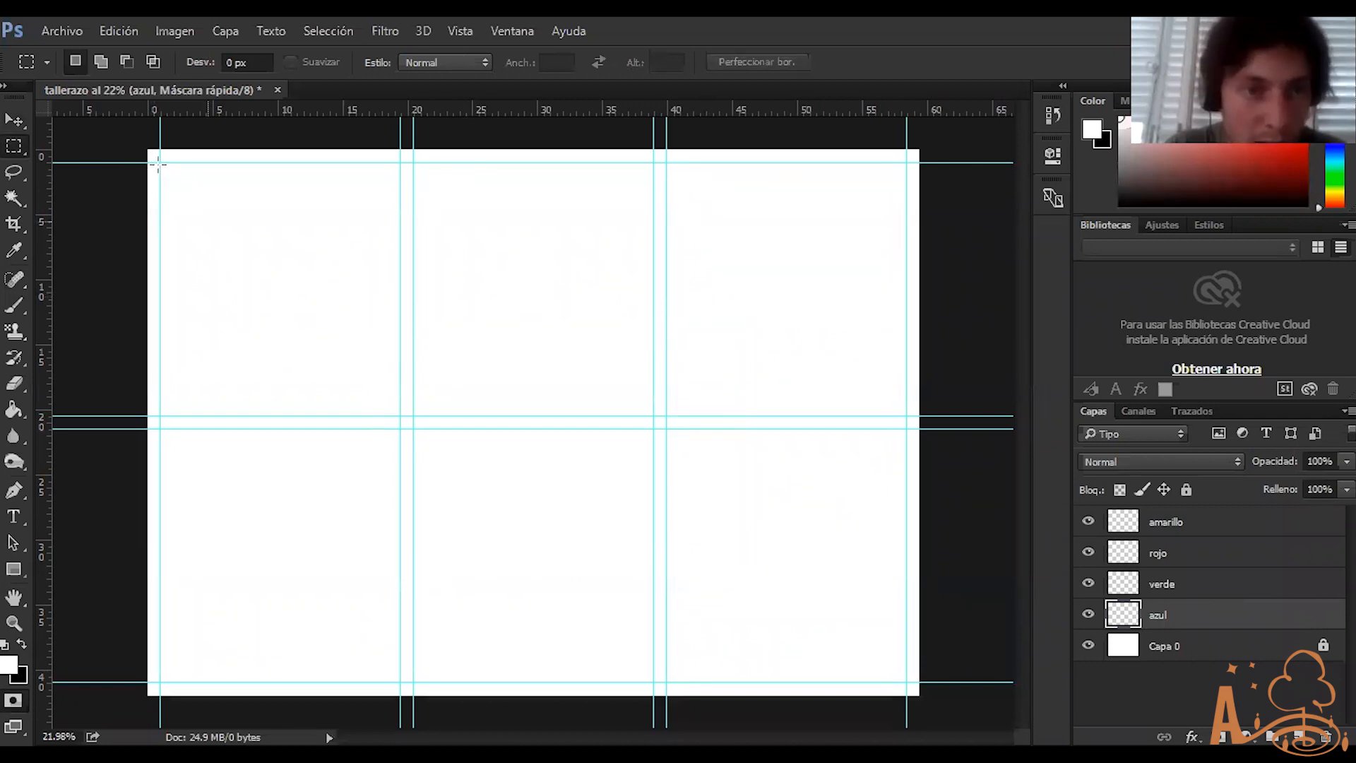
{"action": "left_click_drag", "start_coordinate": [161, 163], "coordinate": [398, 410]}
{"action": "left_click_drag", "start_coordinate": [479, 435], "coordinate": [663, 423]}
{"action": "left_click_drag", "start_coordinate": [666, 578], "coordinate": [401, 415]}
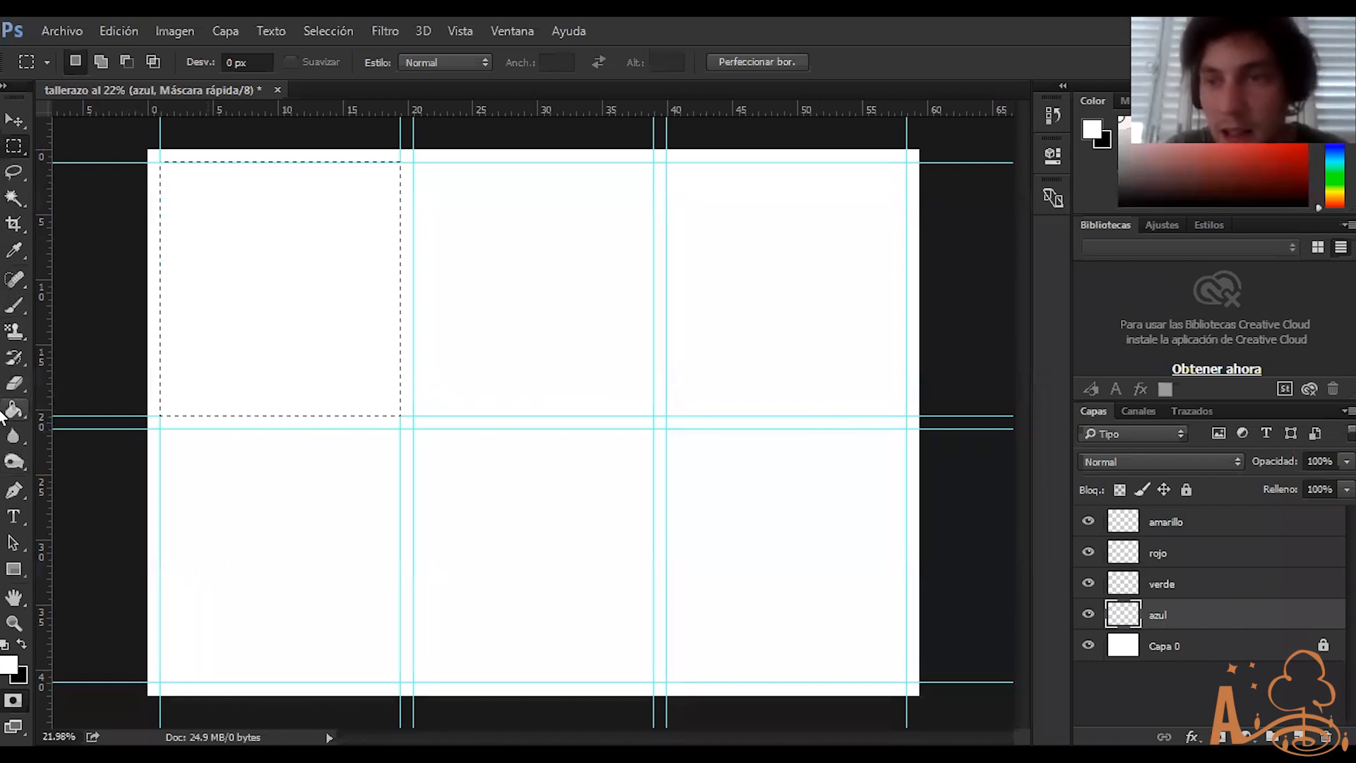
Fill the selected upper-left guide cell with blue on the azul layer using the Paint Bucket
{"action": "left_click", "coordinate": [1219, 576]}
{"action": "left_click", "coordinate": [1217, 553]}
{"action": "left_click", "coordinate": [1215, 523]}
{"action": "left_click", "coordinate": [1204, 613]}
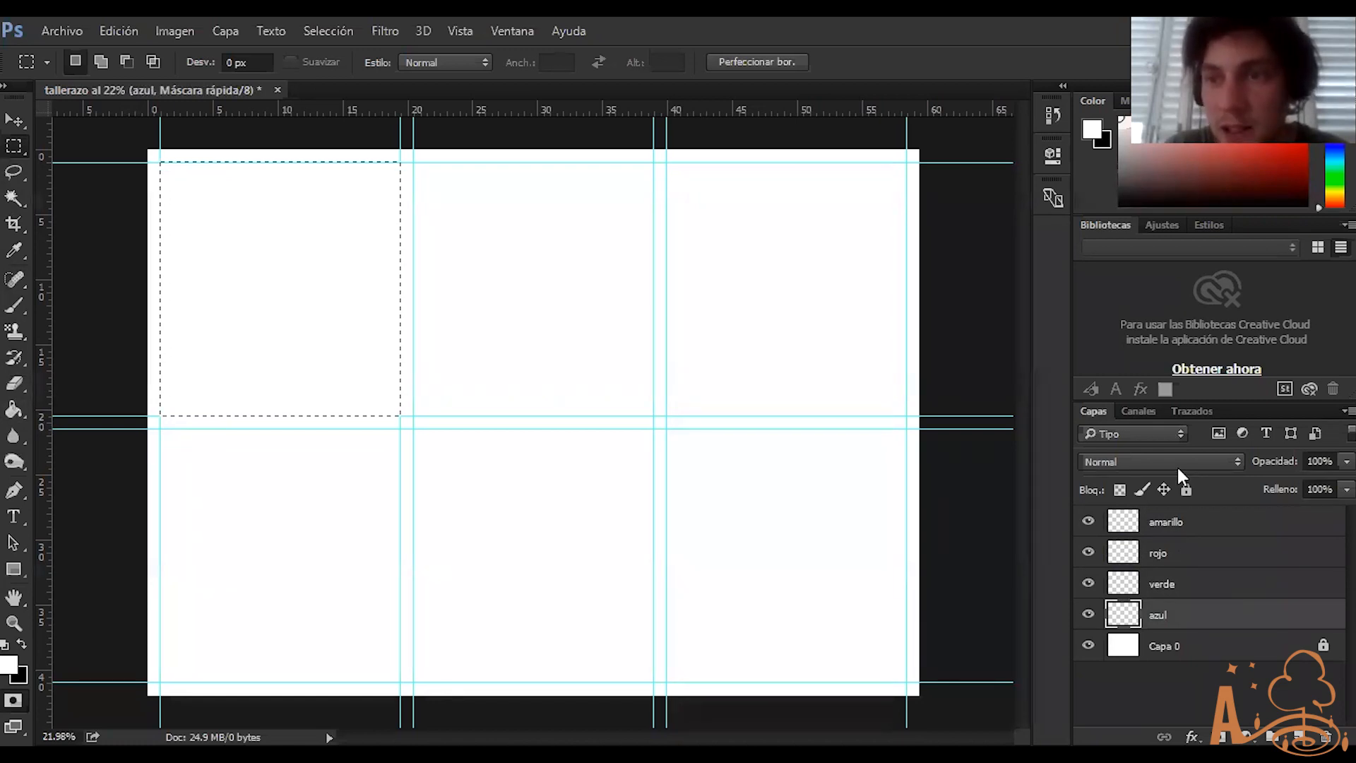
{"action": "left_click", "coordinate": [1335, 146]}
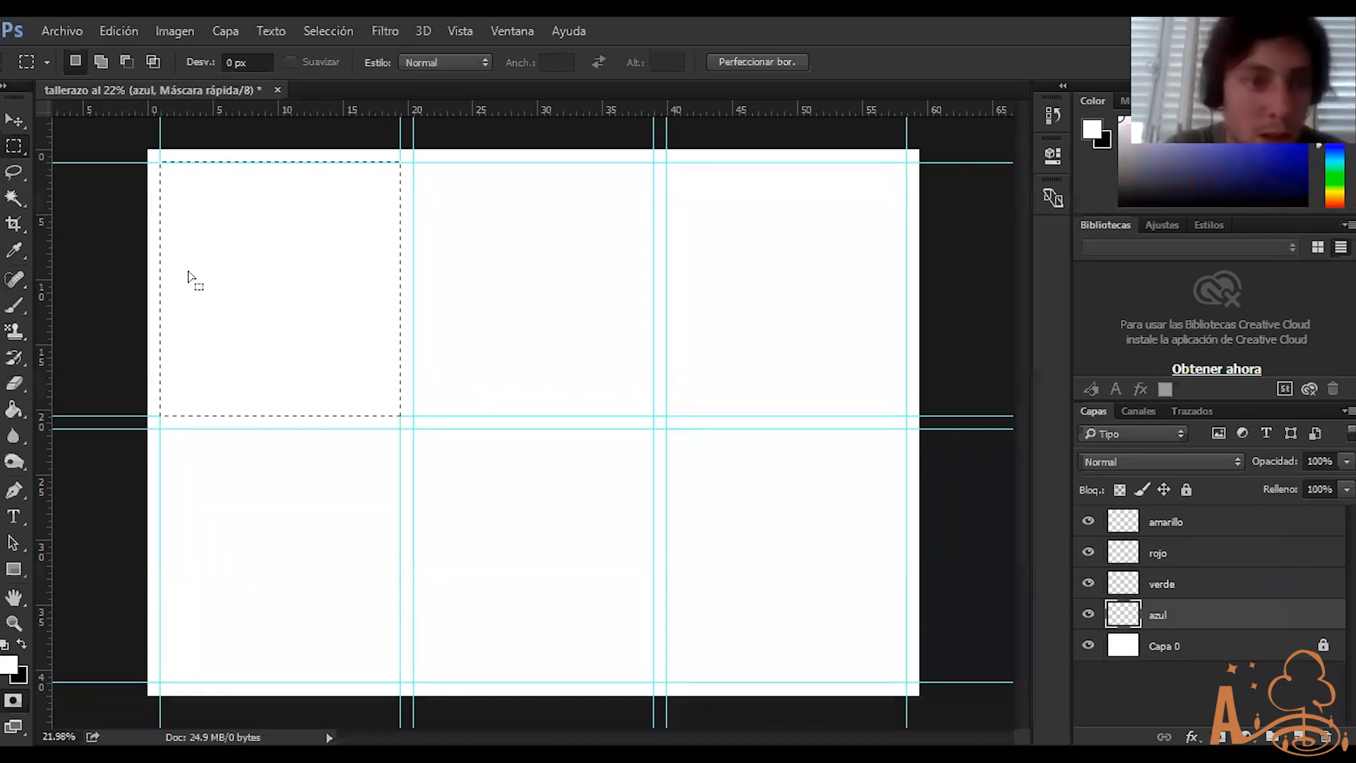
{"action": "key", "text": "g"}
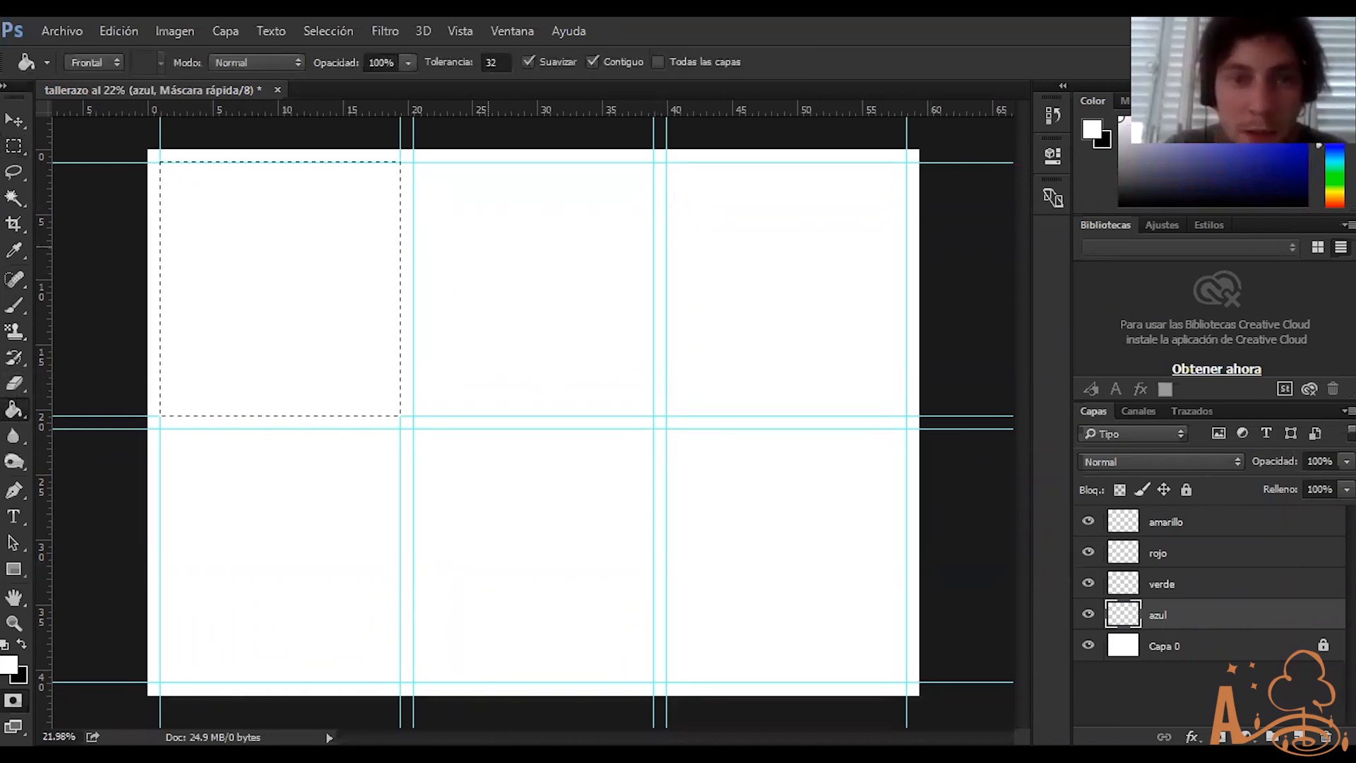
{"action": "left_click", "coordinate": [1224, 154]}
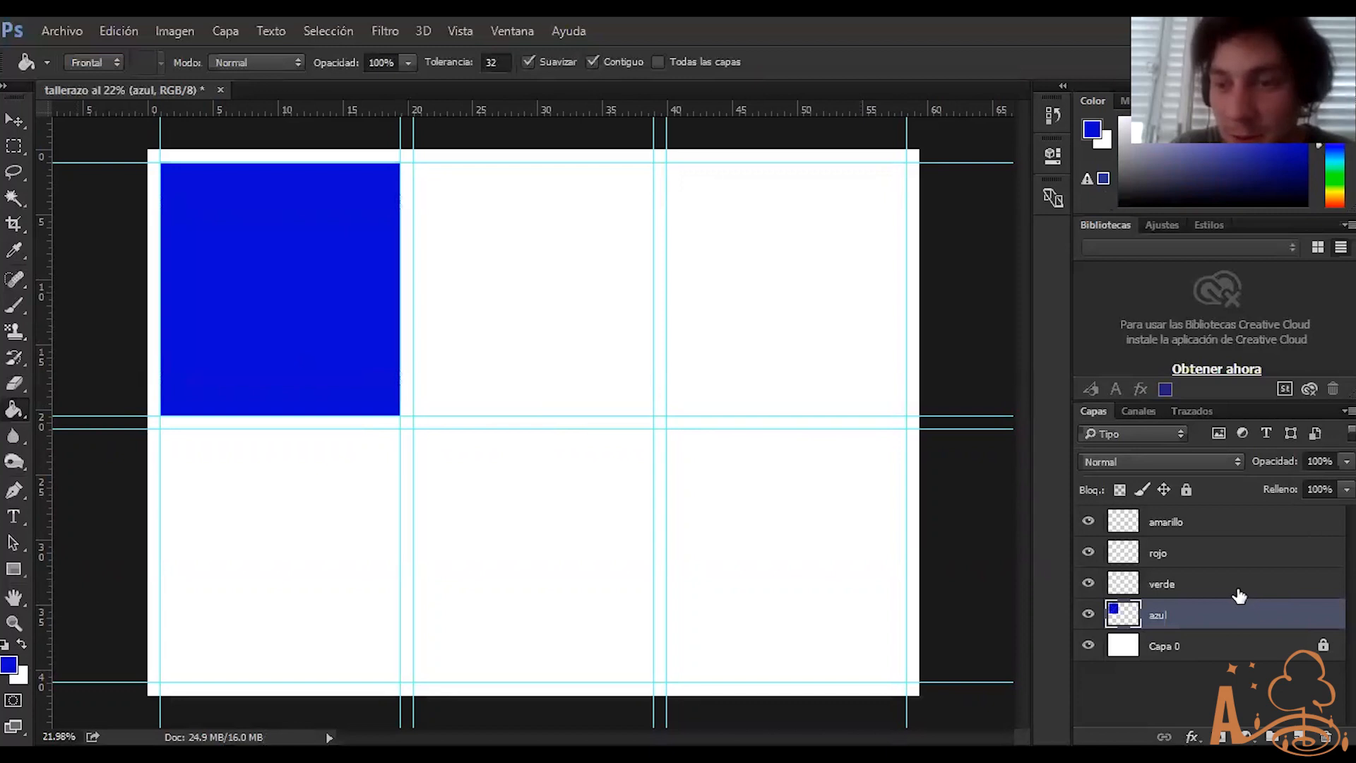
On the verde layer, select the upper-middle guide cell with the Rectangular Marquee and fill it with green
{"action": "left_click", "coordinate": [1236, 584]}
{"action": "left_click", "coordinate": [17, 144]}
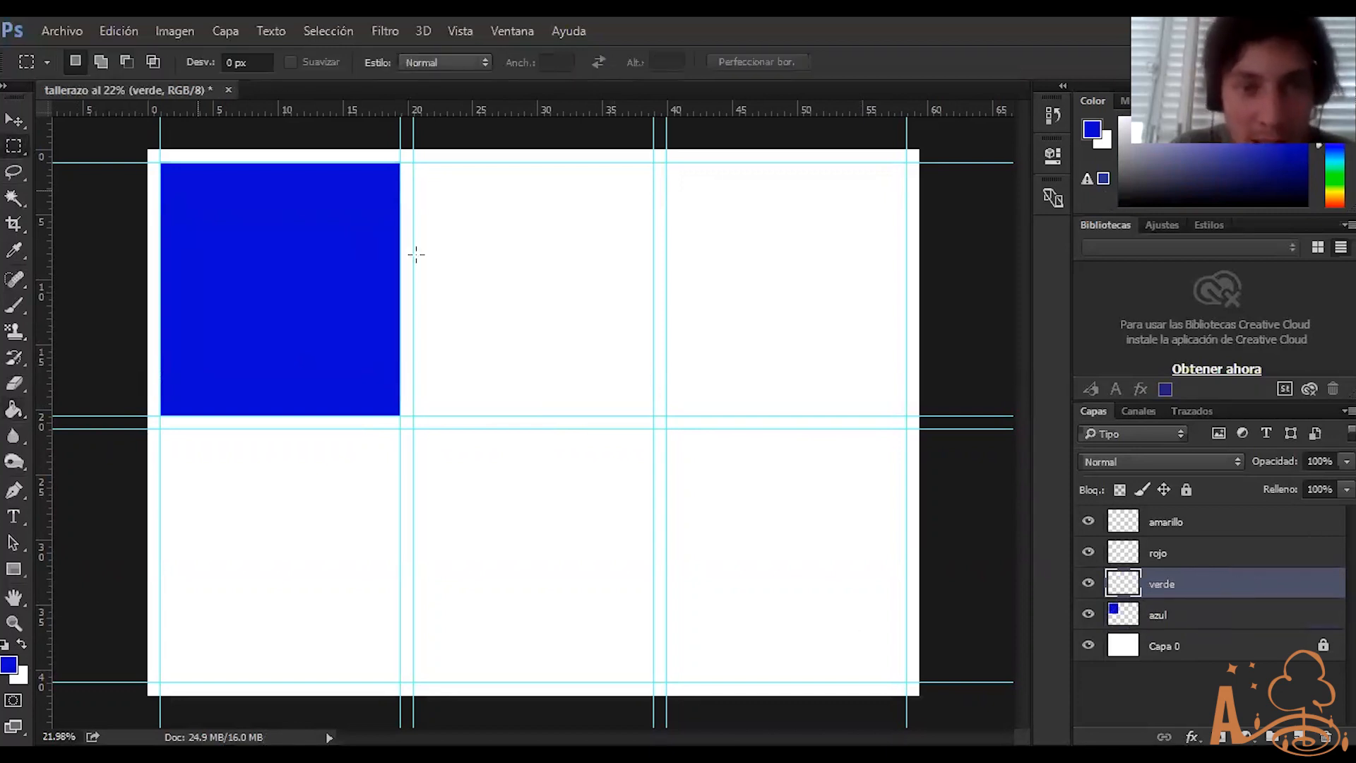
{"action": "mouse_move", "coordinate": [414, 162]}
{"action": "left_mouse_down"}
{"action": "mouse_move", "coordinate": [464, 242]}
{"action": "mouse_move", "coordinate": [641, 401]}
{"action": "mouse_move", "coordinate": [630, 403]}
{"action": "left_mouse_up"}
{"action": "left_click", "coordinate": [14, 410]}
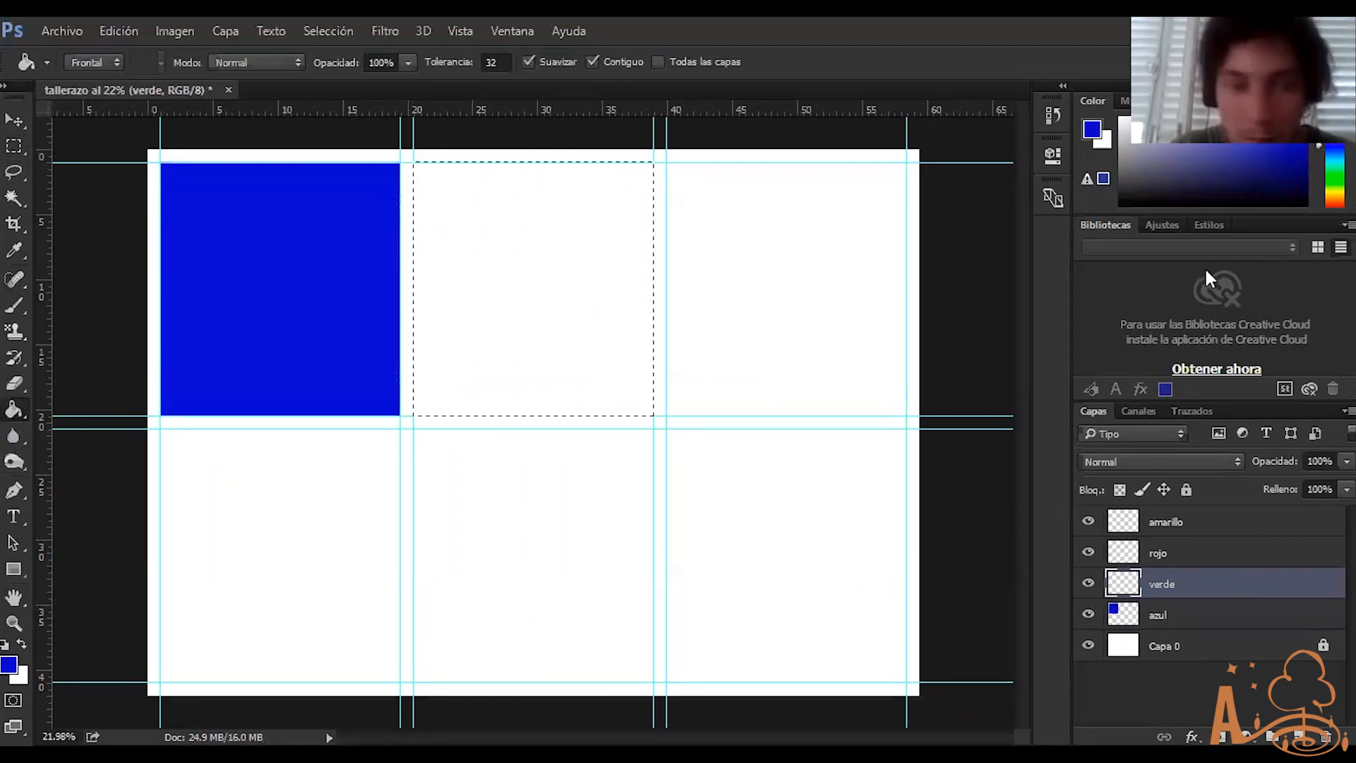
{"action": "left_click", "coordinate": [1334, 174]}
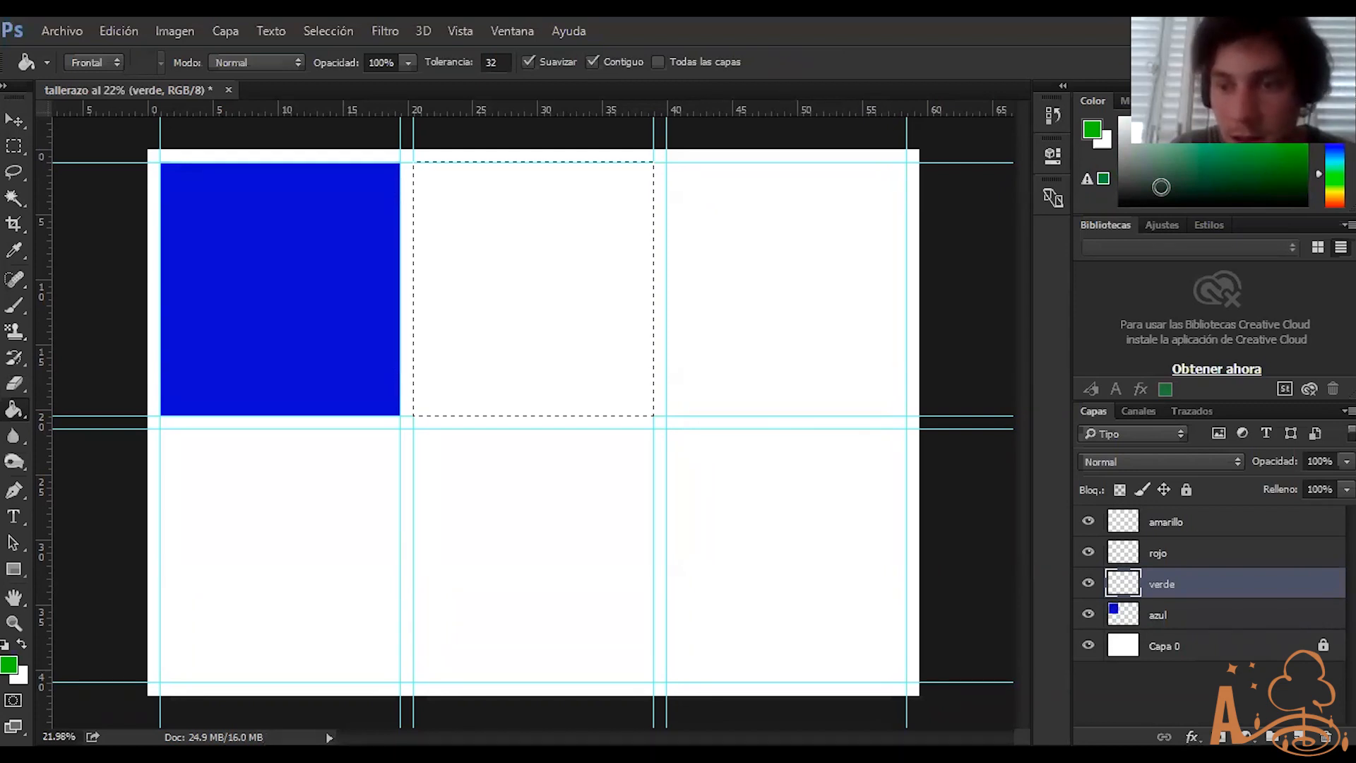
{"action": "key", "text": "alt+BackSpace"}
On the rojo layer, select the lower-left guide cell, fill it with red, and deselect
{"action": "key", "text": "alt+bracketright"}
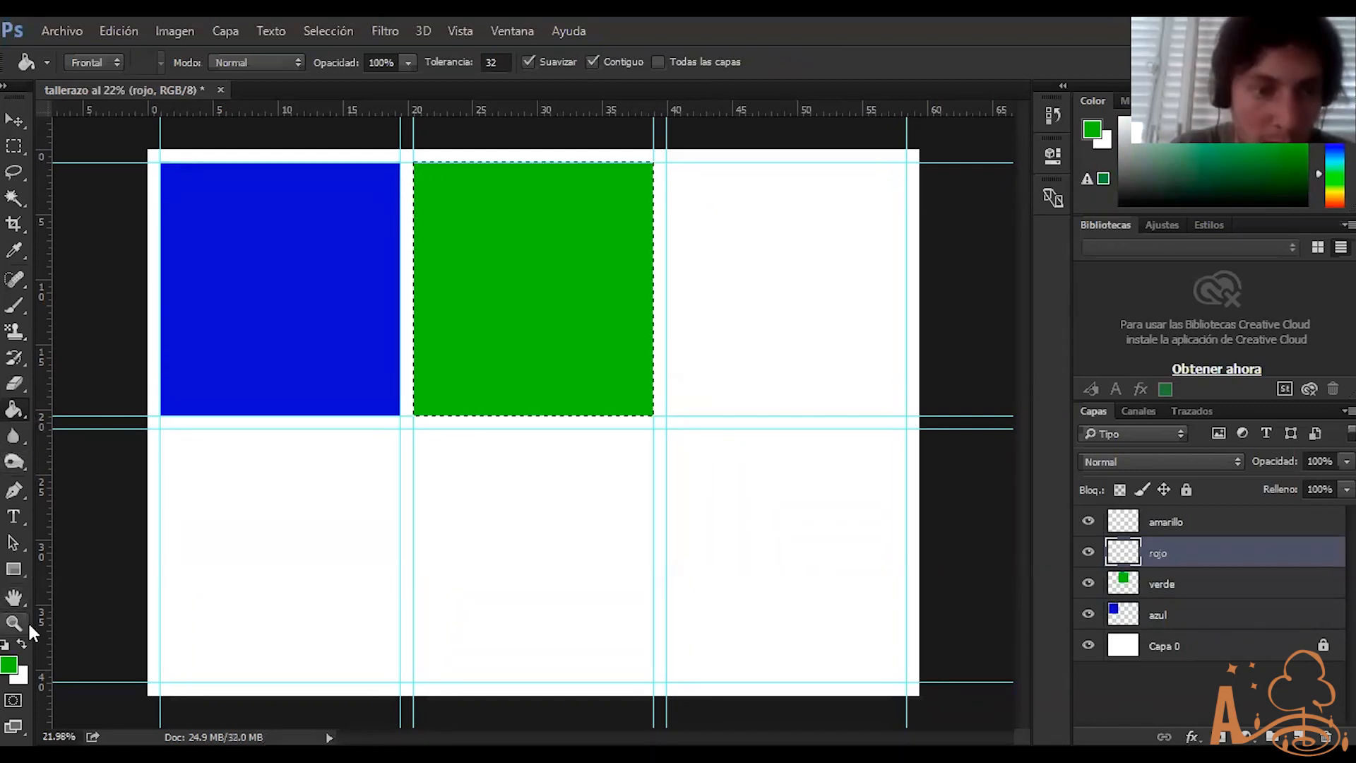
{"action": "left_click", "coordinate": [22, 645]}
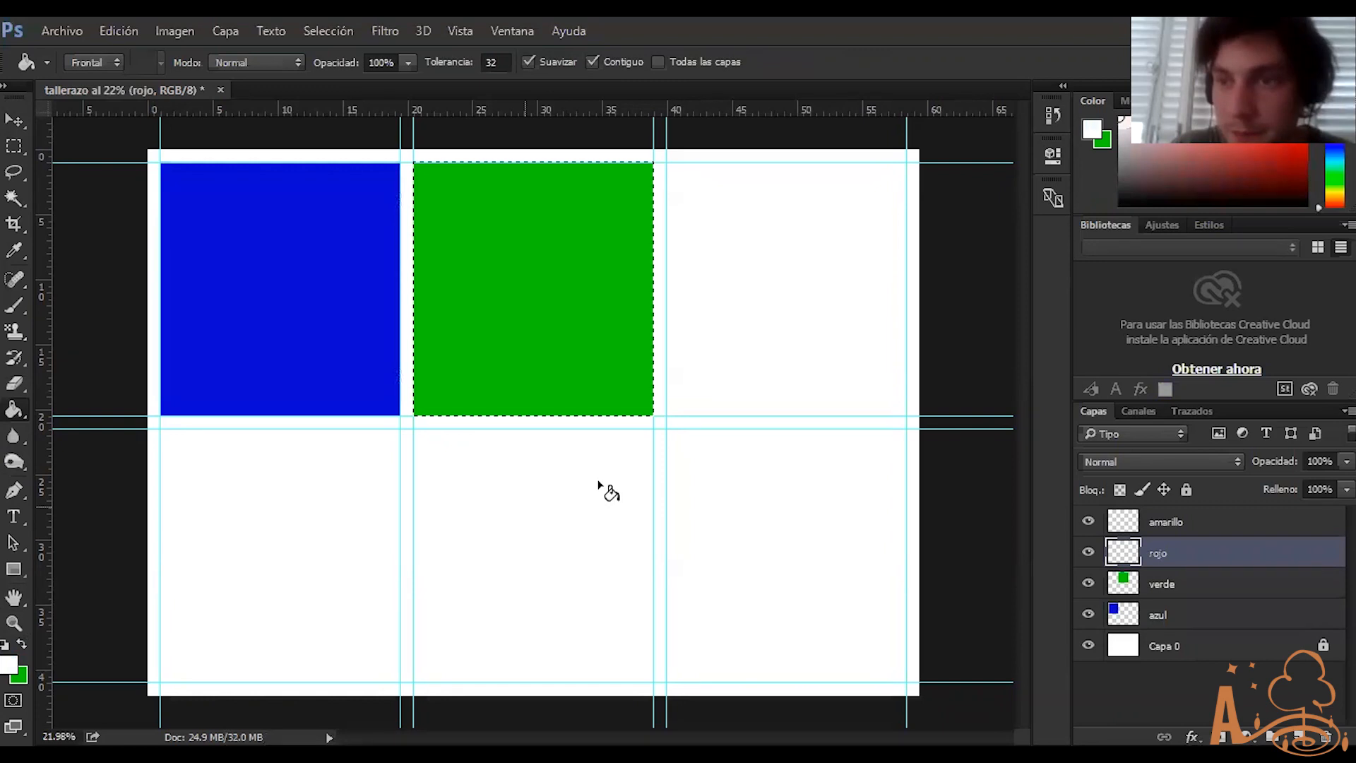
{"action": "left_click", "coordinate": [1249, 201]}
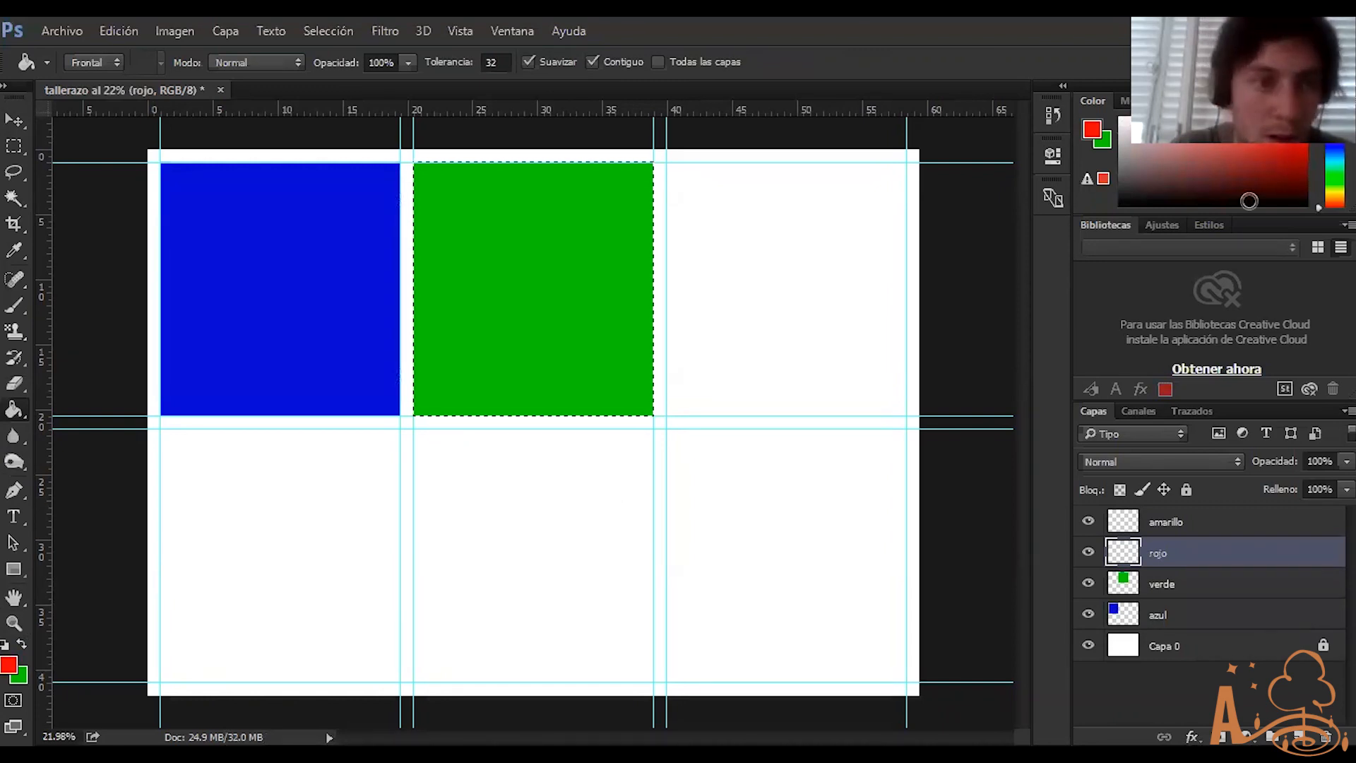
{"action": "key", "text": "ctrl+d"}
{"action": "left_click", "coordinate": [14, 146]}
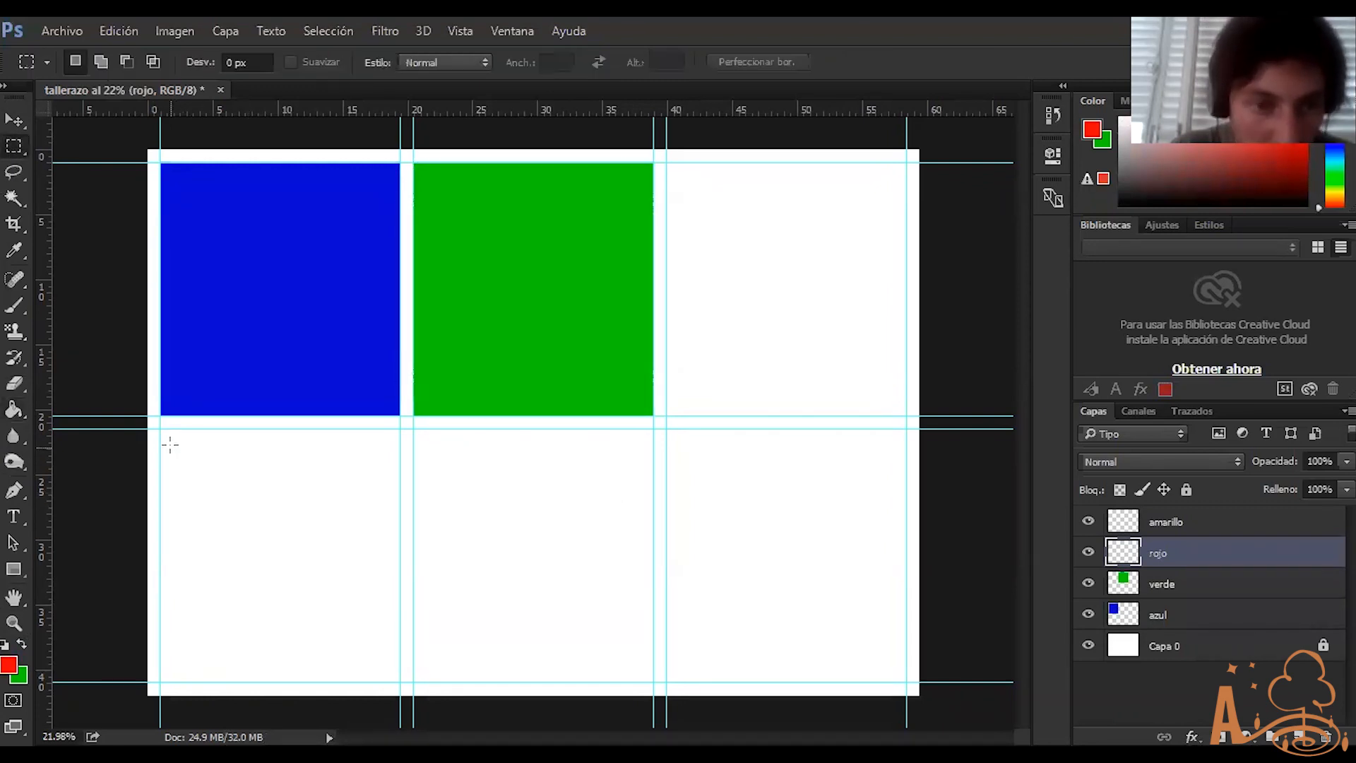
{"action": "left_click_drag", "start_coordinate": [161, 429], "coordinate": [401, 683]}
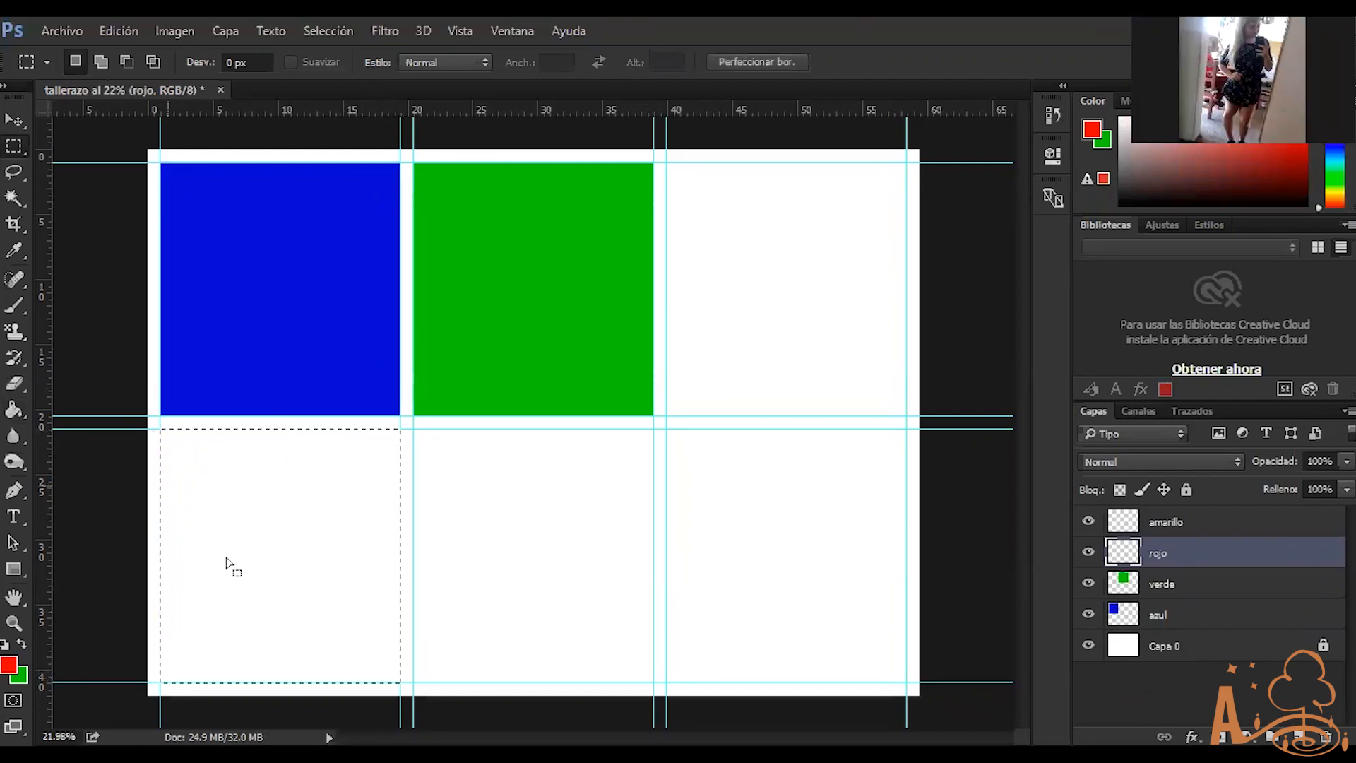
{"action": "left_click", "coordinate": [13, 410]}
{"action": "left_click", "coordinate": [367, 581]}
{"action": "key", "text": "ctrl+d"}
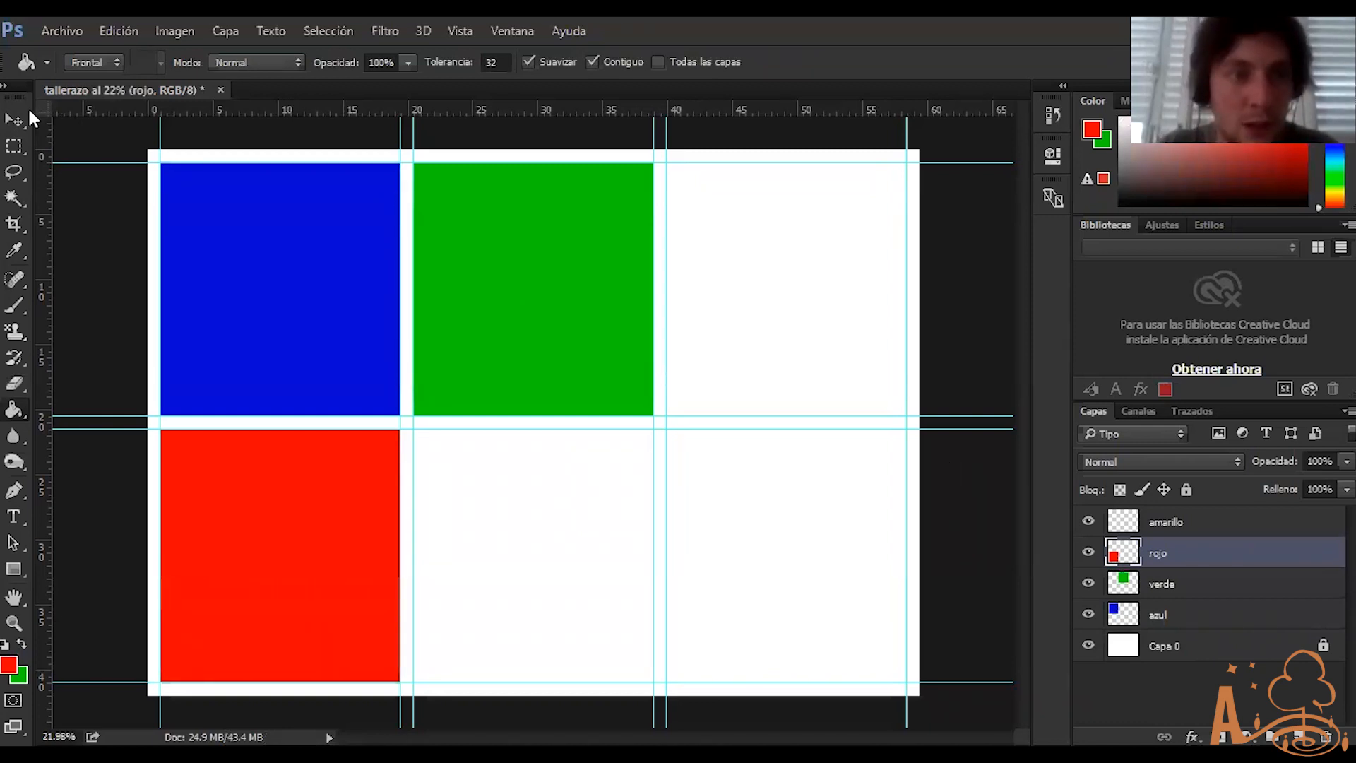
Move the red square up across the blue and green squares, and return it to the lower-left cell
{"action": "left_click", "coordinate": [16, 117]}
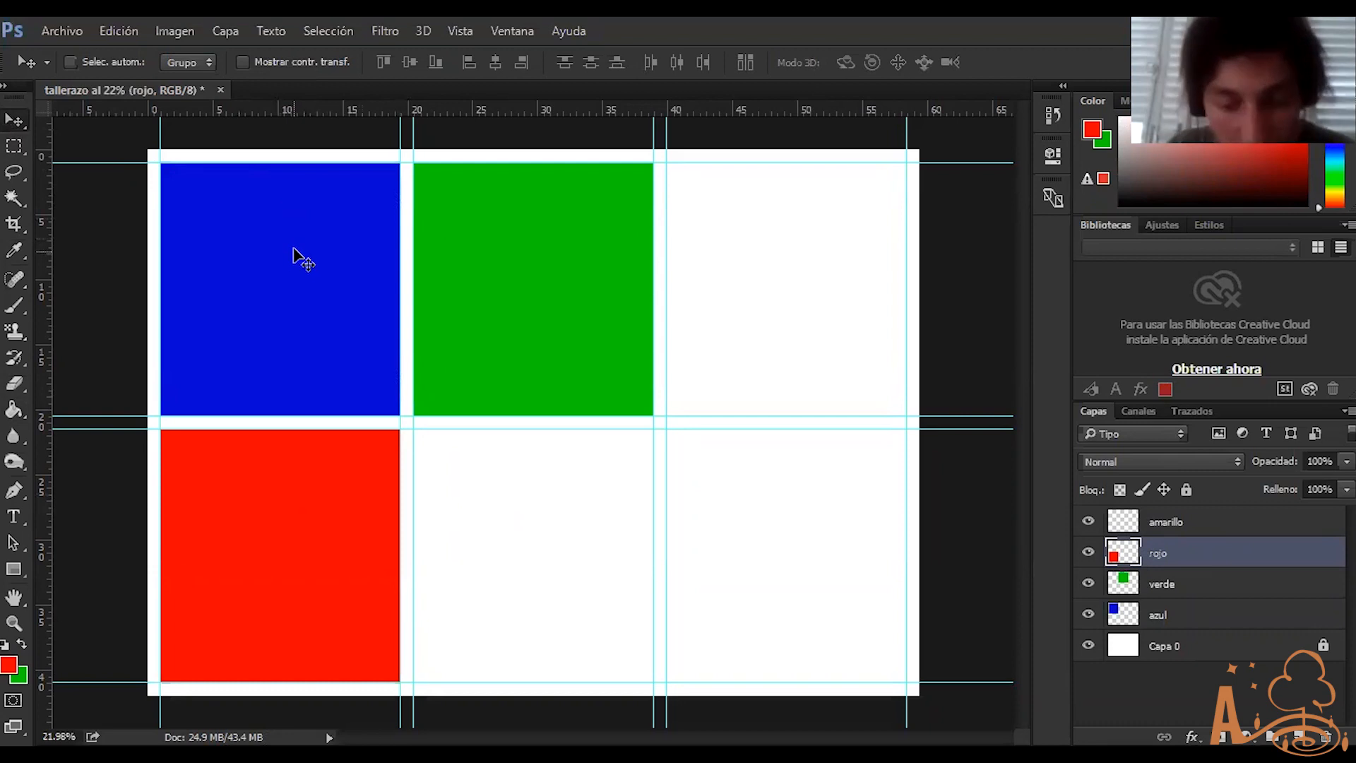
{"action": "left_click_drag", "start_coordinate": [333, 569], "coordinate": [475, 274]}
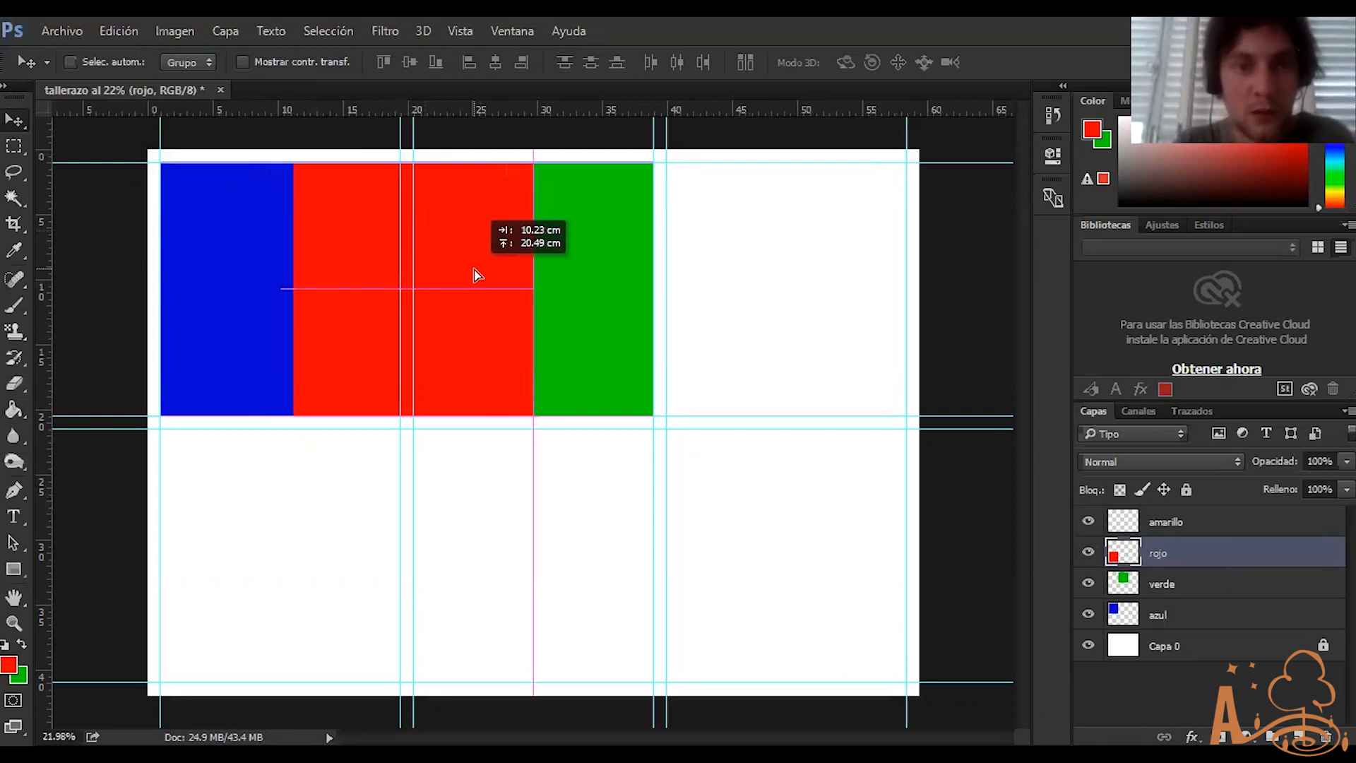
{"action": "left_click_drag", "start_coordinate": [475, 272], "coordinate": [342, 537]}
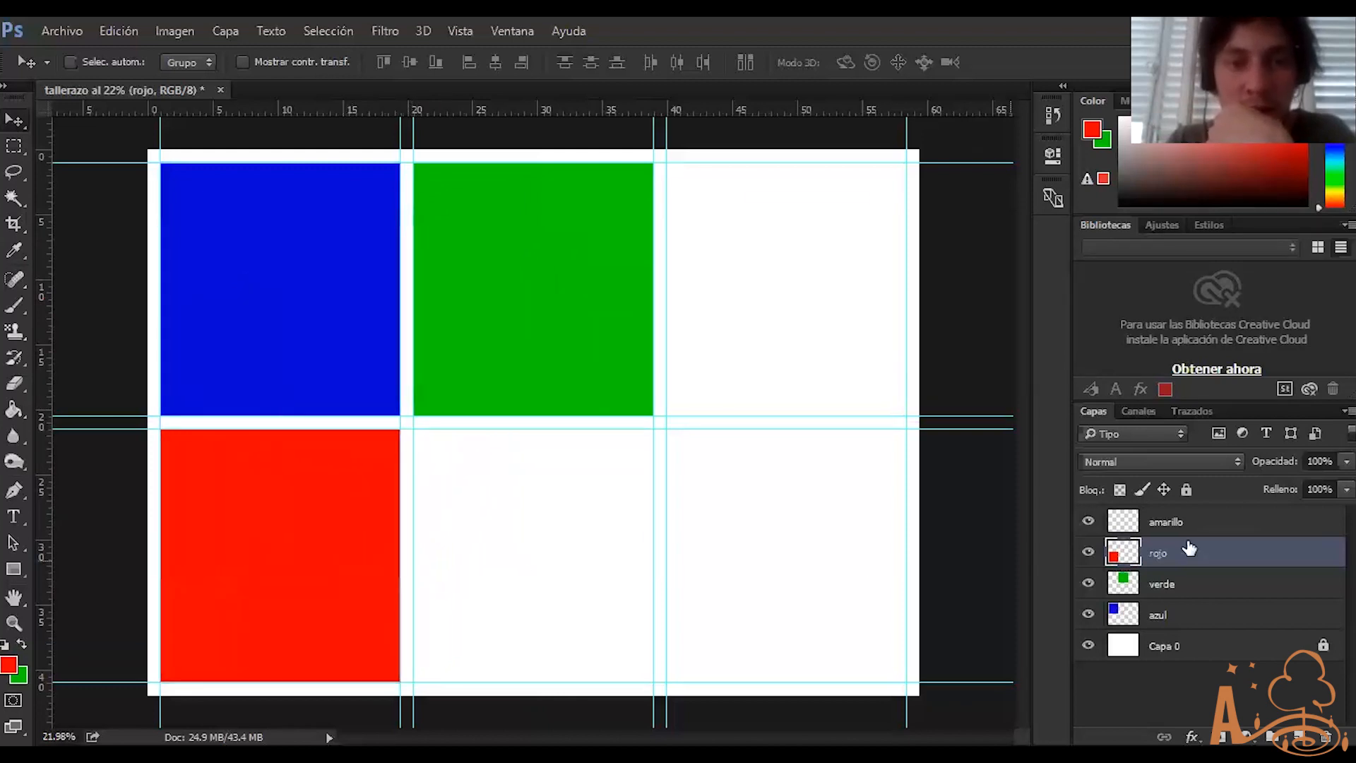
Switch the active layer between rojo and verde, picking verde directly from the green square on the canvas
{"action": "left_click", "coordinate": [1250, 595]}
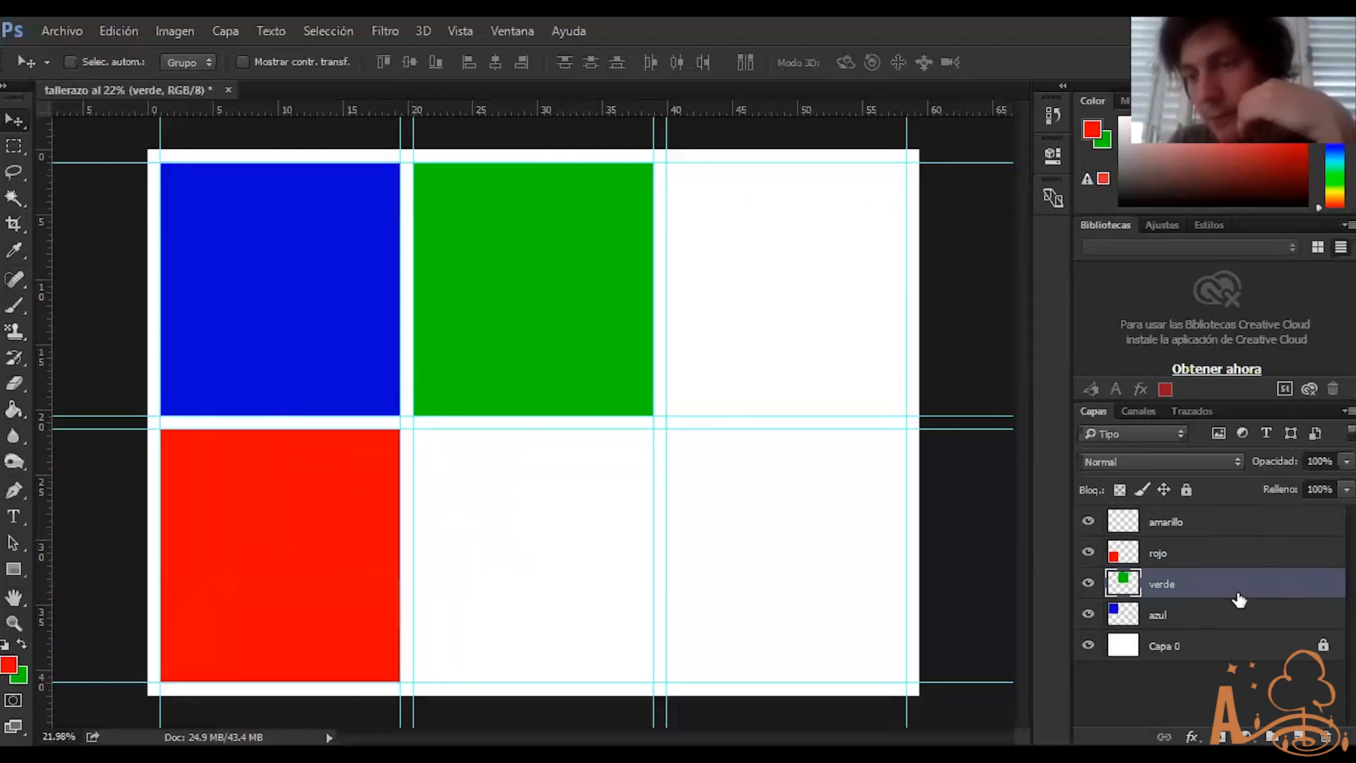
{"action": "left_click", "coordinate": [1201, 562]}
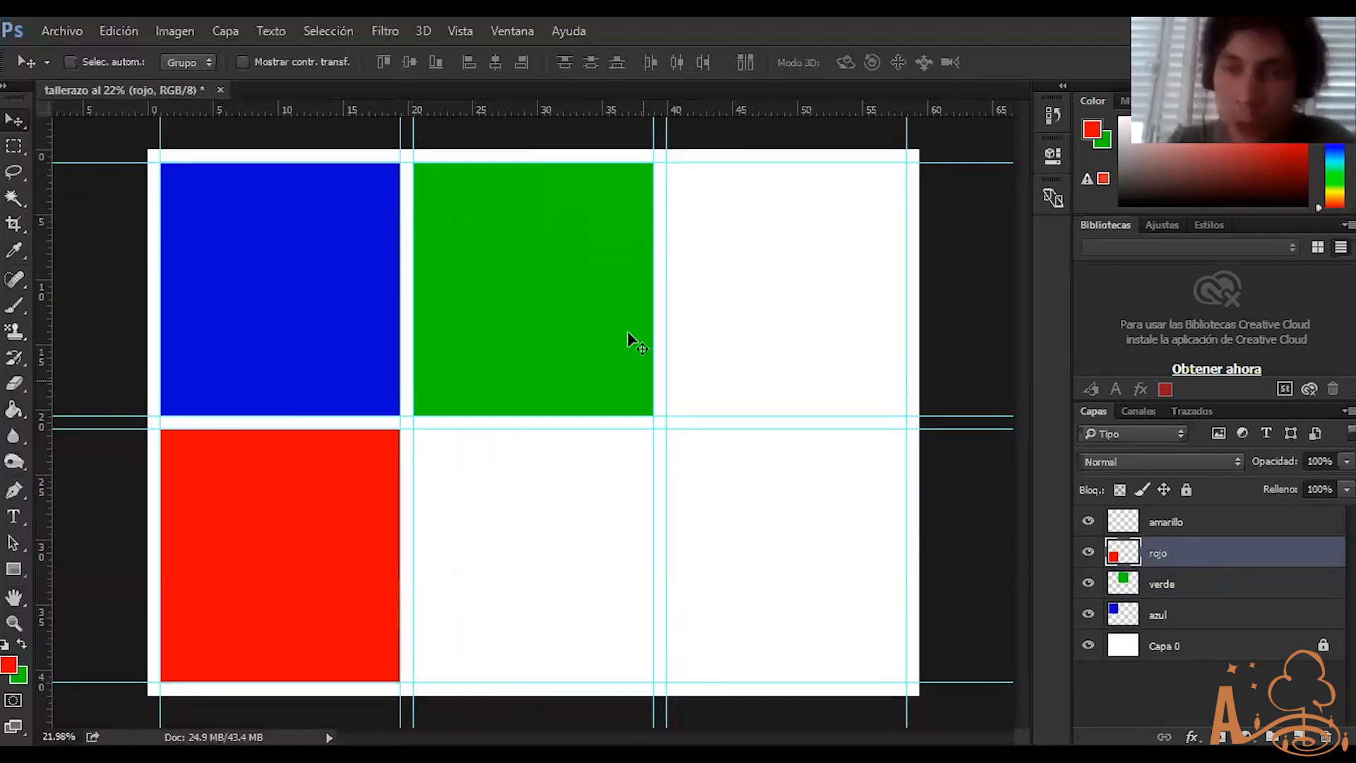
{"action": "right_click", "coordinate": [544, 236]}
{"action": "left_click", "coordinate": [586, 254]}
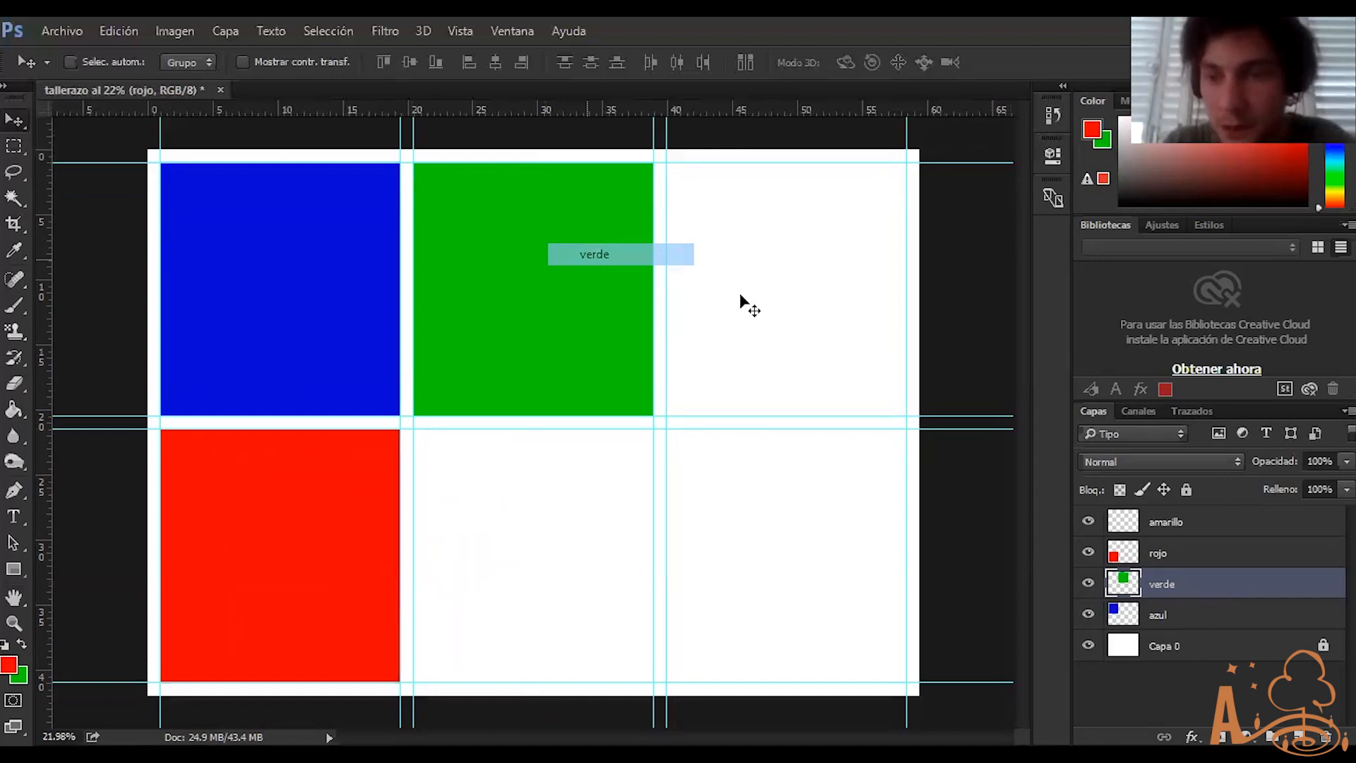
{"action": "left_click", "coordinate": [1187, 611]}
{"action": "left_click", "coordinate": [1179, 589]}
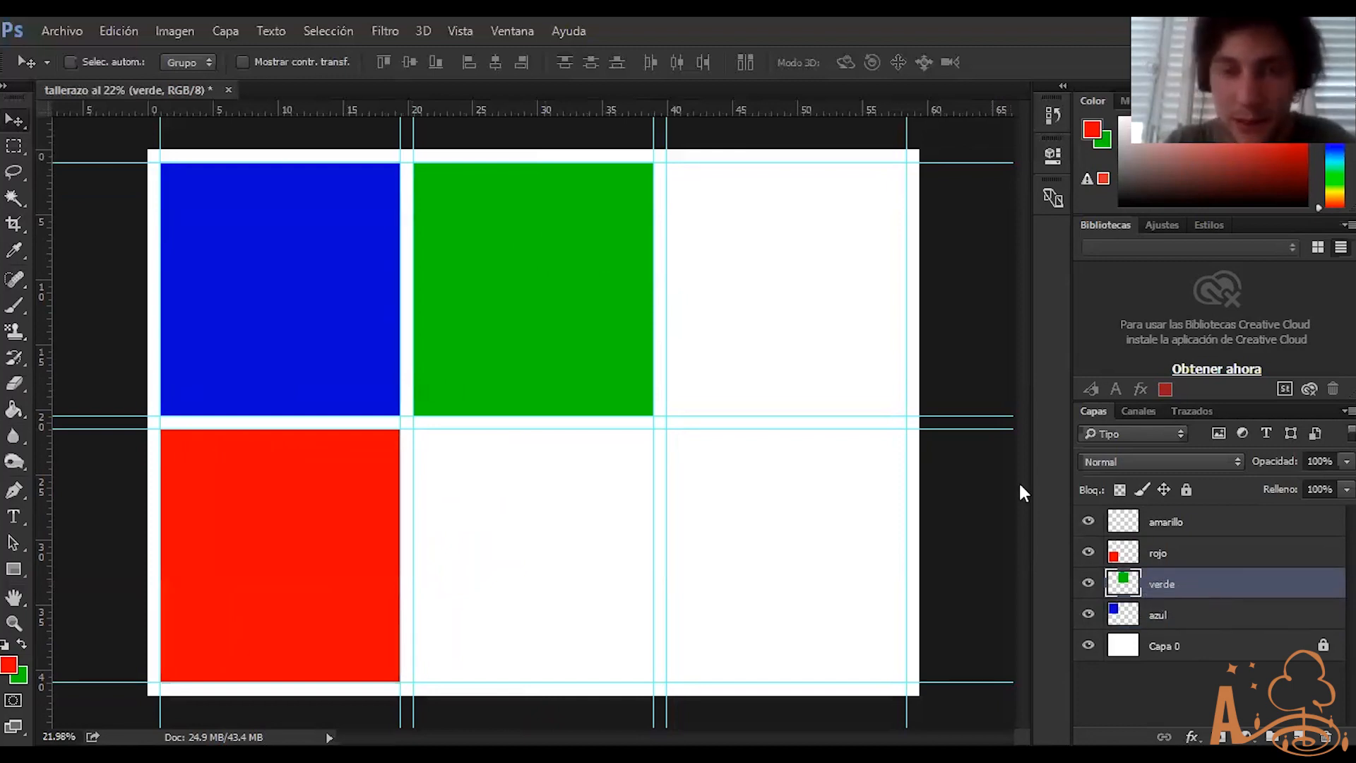
{"action": "left_click_drag", "start_coordinate": [536, 305], "coordinate": [557, 283]}
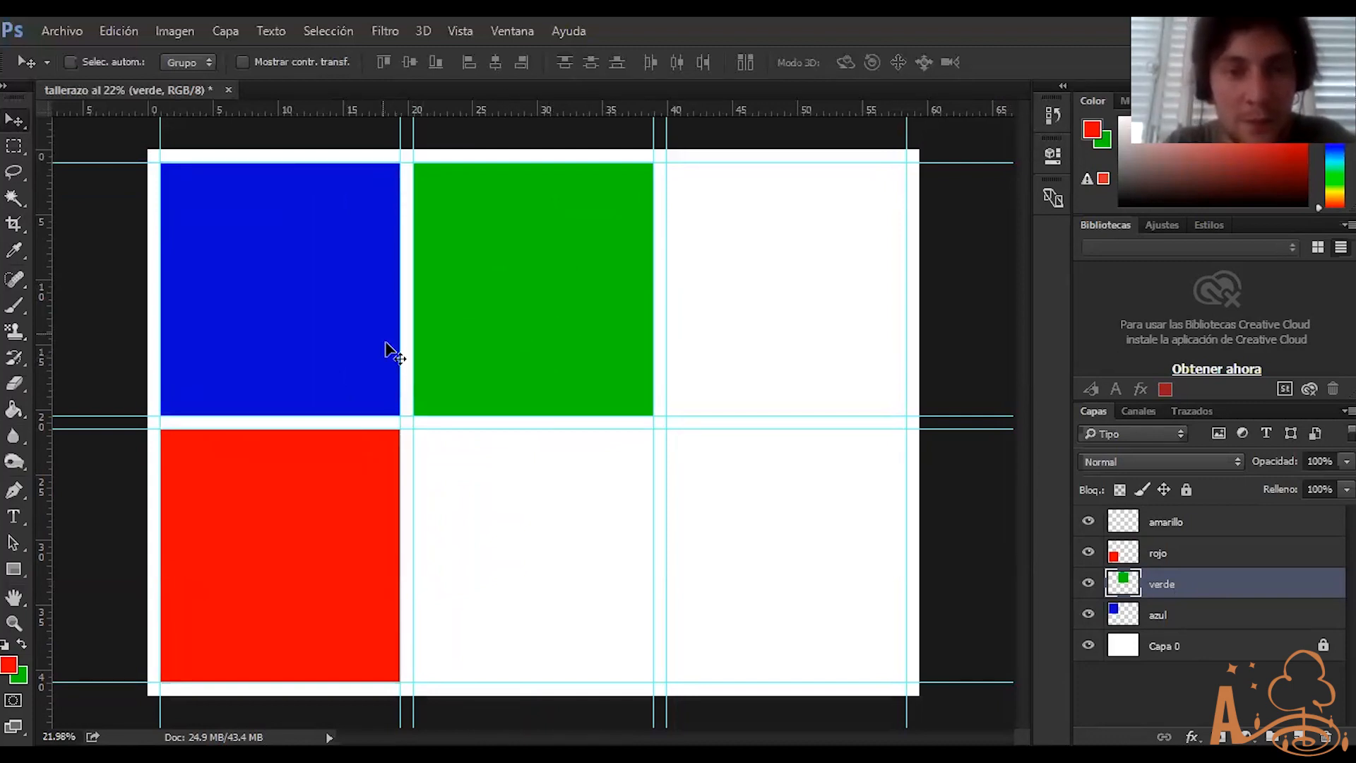
Pick the azul layer from the blue square on the canvas, and cycle through the colour layers, ending on rojo
{"action": "right_click", "coordinate": [368, 311]}
{"action": "left_click", "coordinate": [484, 322]}
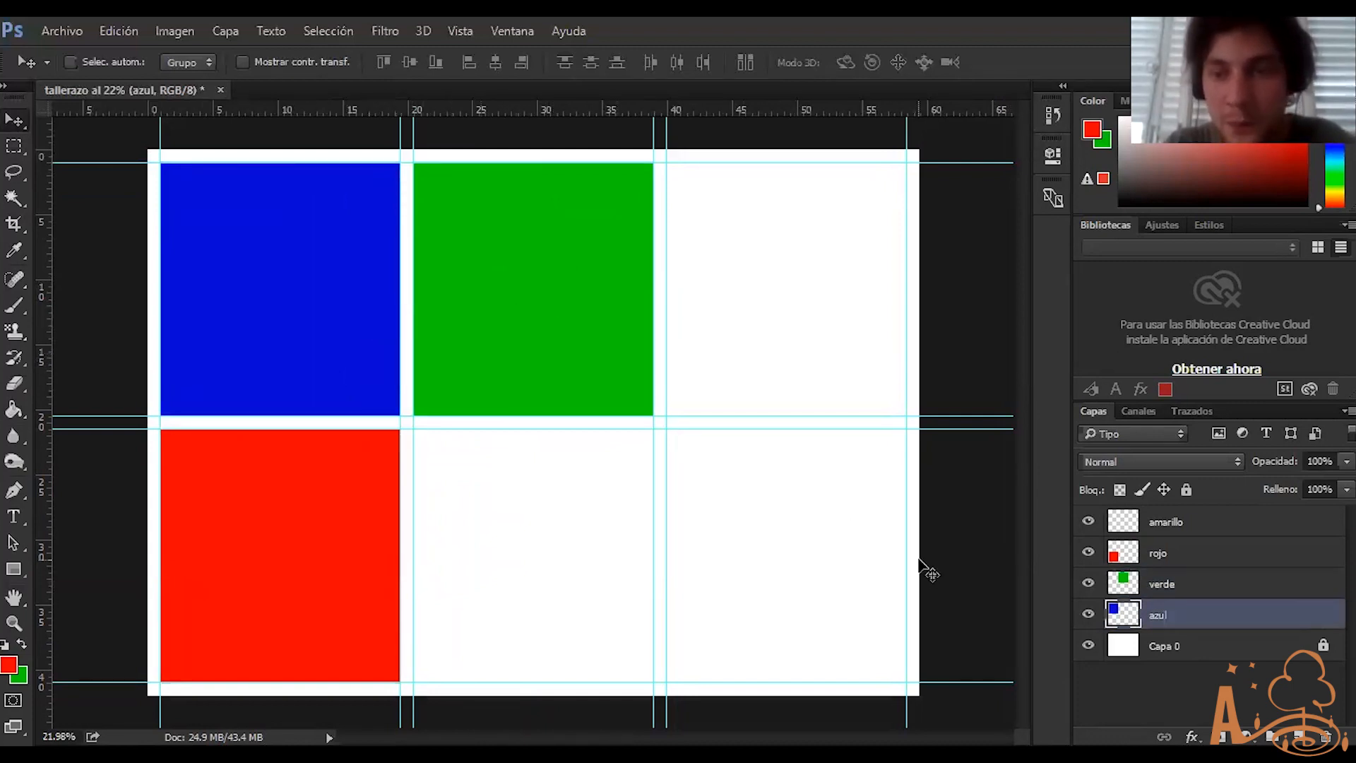
{"action": "left_click", "coordinate": [1237, 586]}
{"action": "left_click", "coordinate": [1240, 560]}
{"action": "left_click", "coordinate": [1241, 640]}
{"action": "left_click", "coordinate": [1241, 595]}
{"action": "left_click", "coordinate": [1236, 622]}
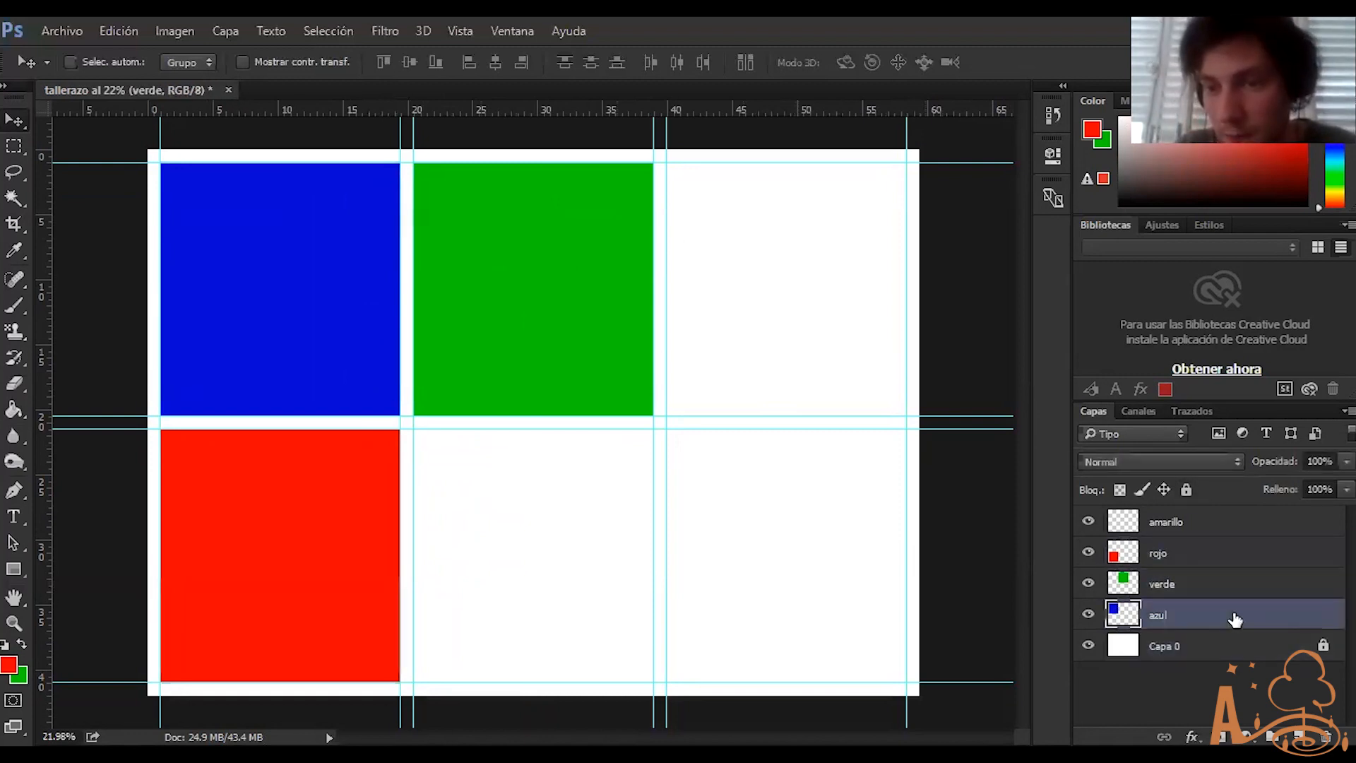
{"action": "left_click", "coordinate": [1238, 578]}
{"action": "left_click", "coordinate": [1211, 556]}
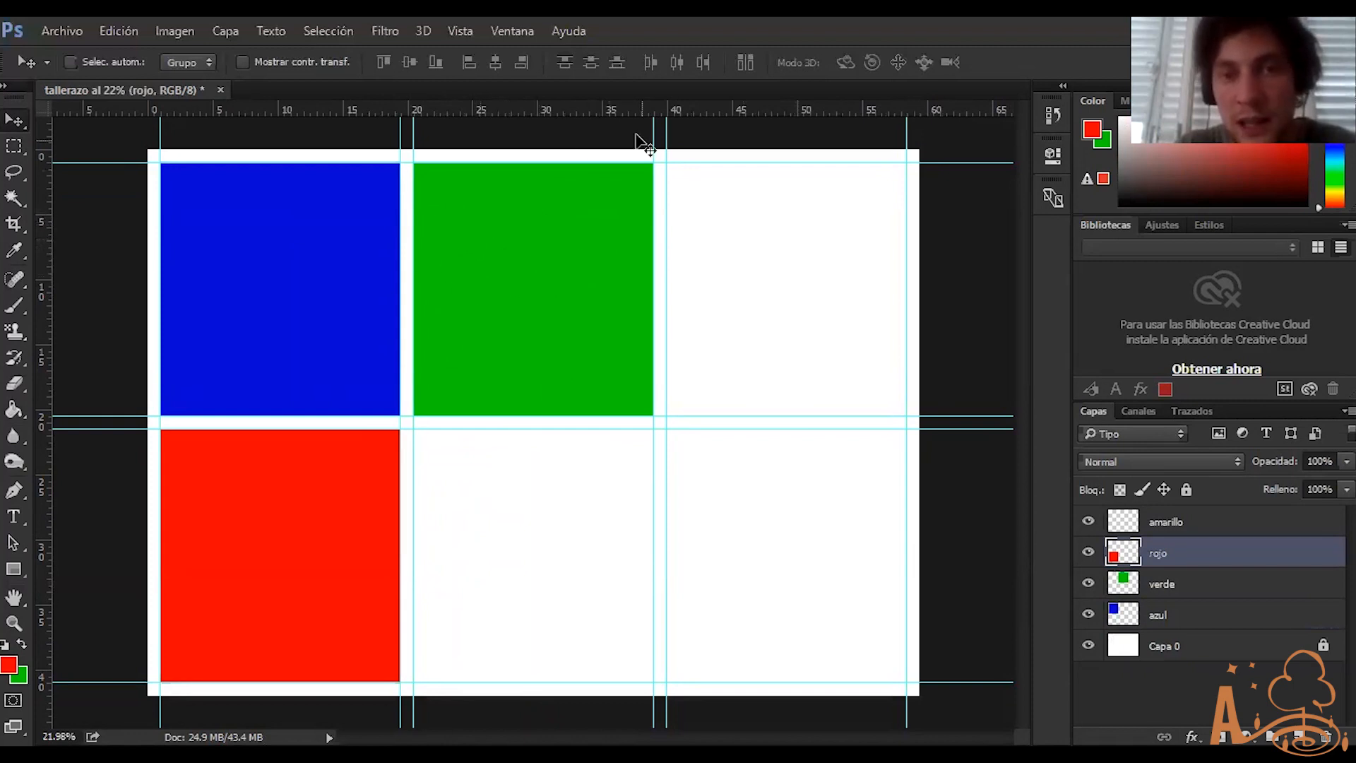
Activate the verde layer from the green square on the canvas and try a small move of that square
{"action": "right_click", "coordinate": [508, 276]}
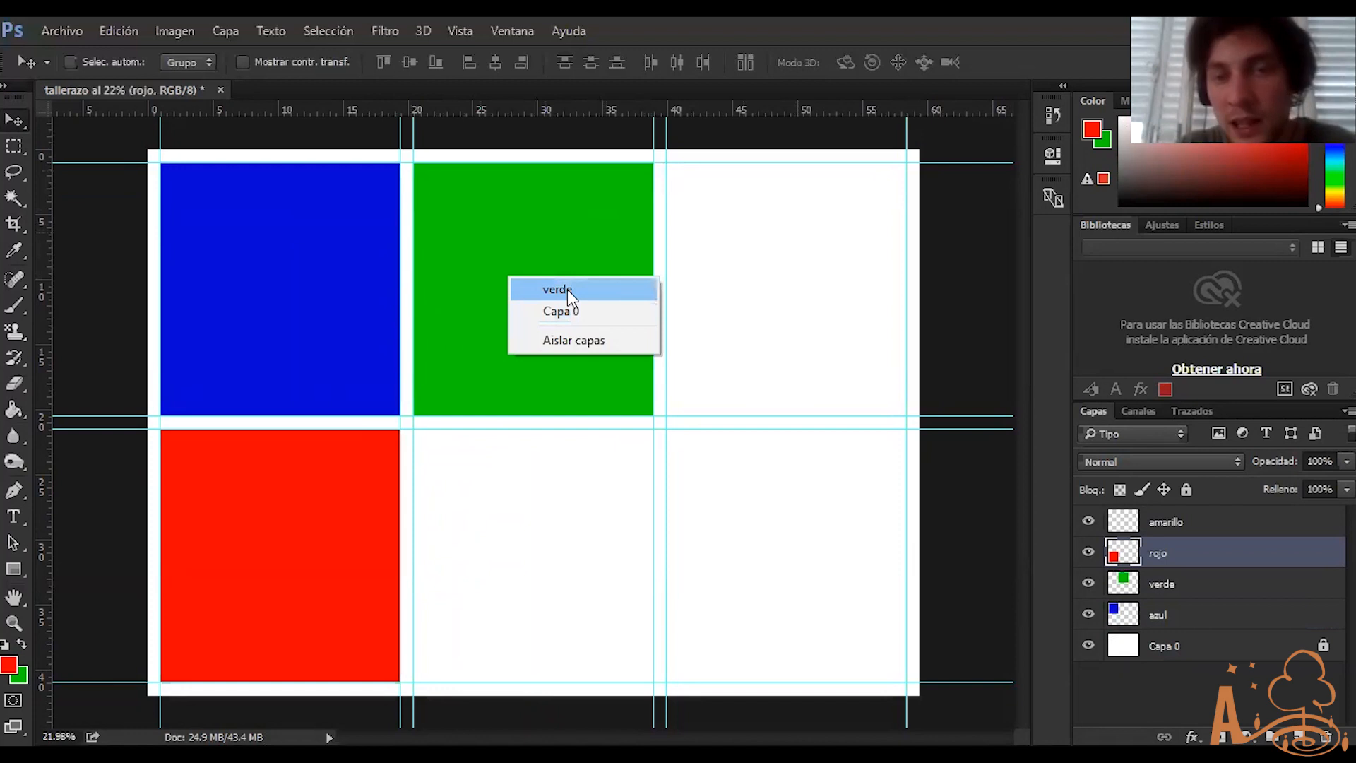
{"action": "left_click", "coordinate": [568, 291]}
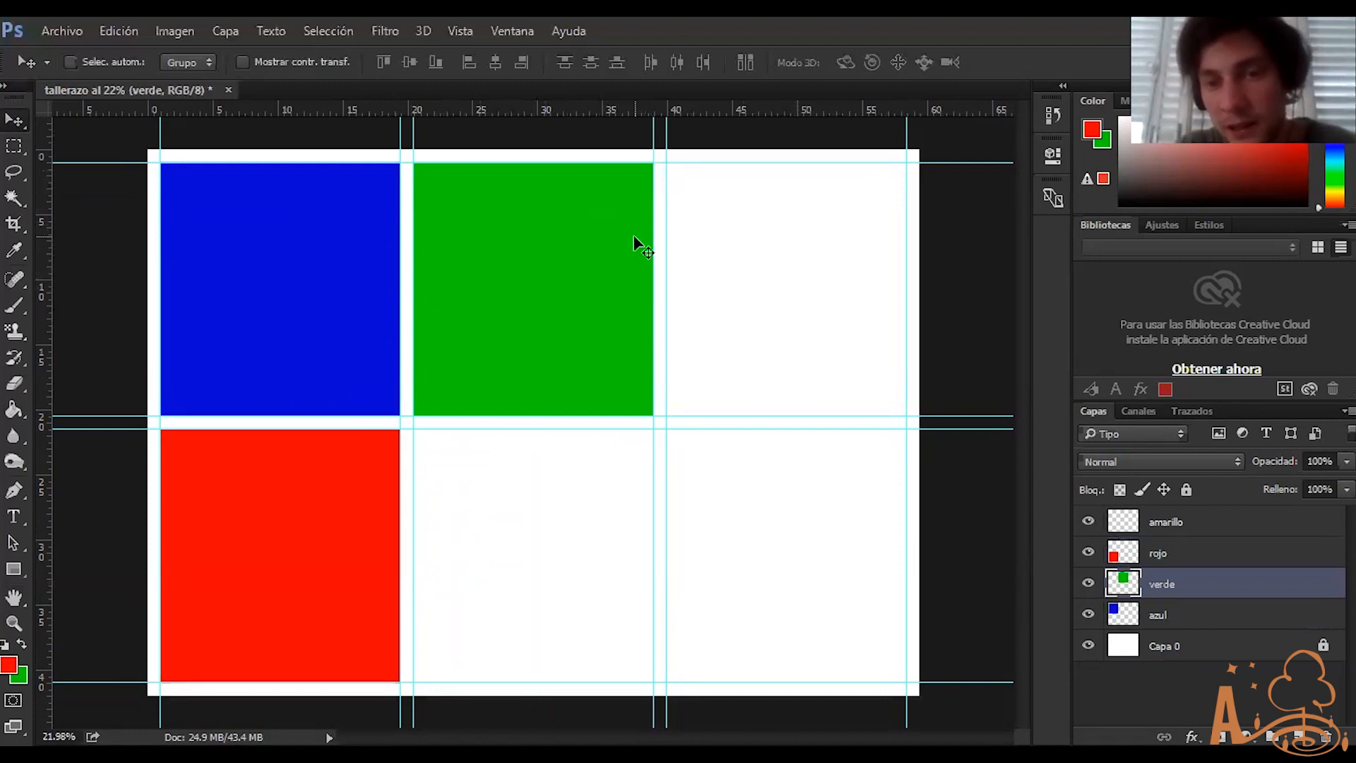
{"action": "right_click", "coordinate": [550, 230]}
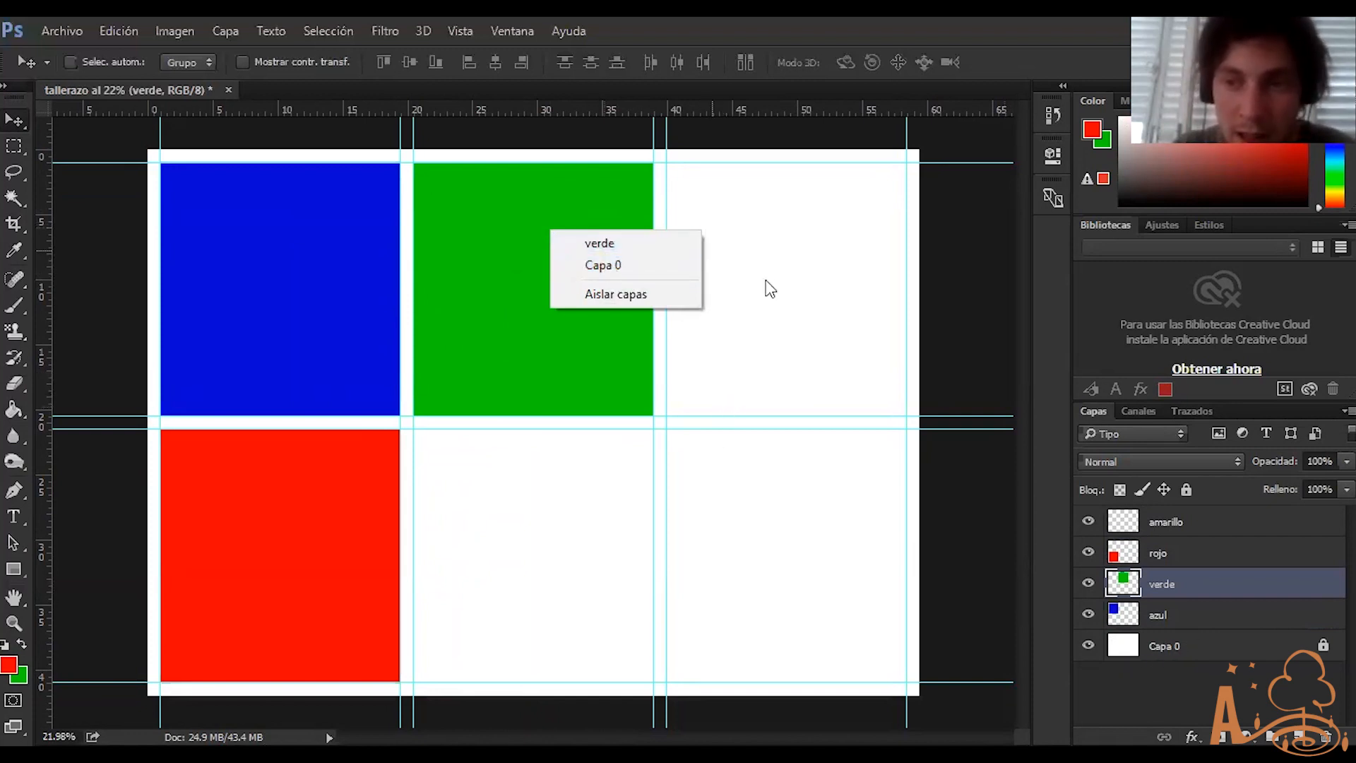
{"action": "left_click", "coordinate": [632, 243]}
{"action": "mouse_move", "coordinate": [527, 238]}
{"action": "left_mouse_down"}
{"action": "mouse_move", "coordinate": [442, 294]}
{"action": "mouse_move", "coordinate": [355, 266]}
{"action": "mouse_move", "coordinate": [527, 236]}
{"action": "mouse_move", "coordinate": [518, 263]}
{"action": "mouse_move", "coordinate": [537, 245]}
{"action": "left_mouse_up"}
Activate the azul layer from the blue square on the canvas and try moving that square
{"action": "right_click", "coordinate": [350, 255]}
{"action": "left_click", "coordinate": [392, 267]}
{"action": "left_click_drag", "start_coordinate": [455, 242], "coordinate": [358, 282]}
{"action": "key", "text": "ctrl"}
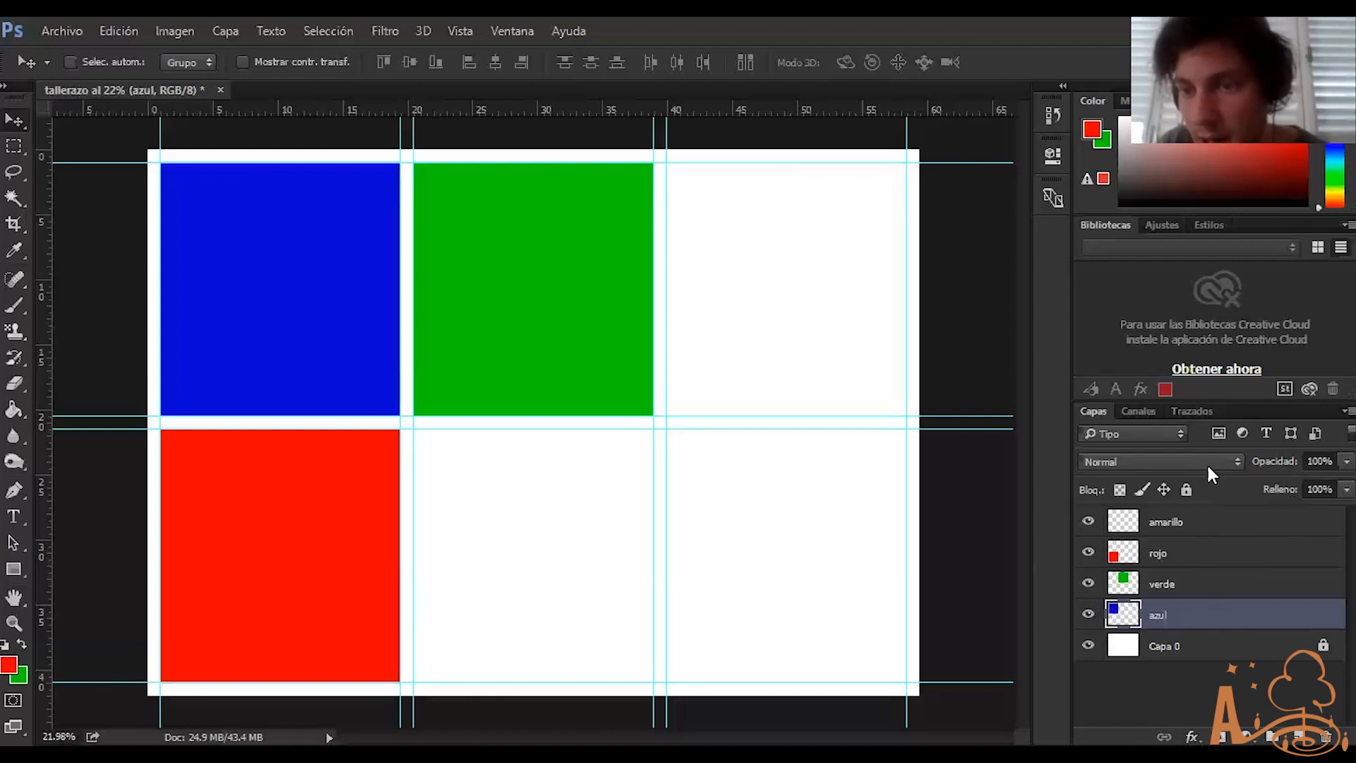
Examine the azul layer's opacity and fill settings, including the opacity slider
{"action": "left_click", "coordinate": [1320, 460]}
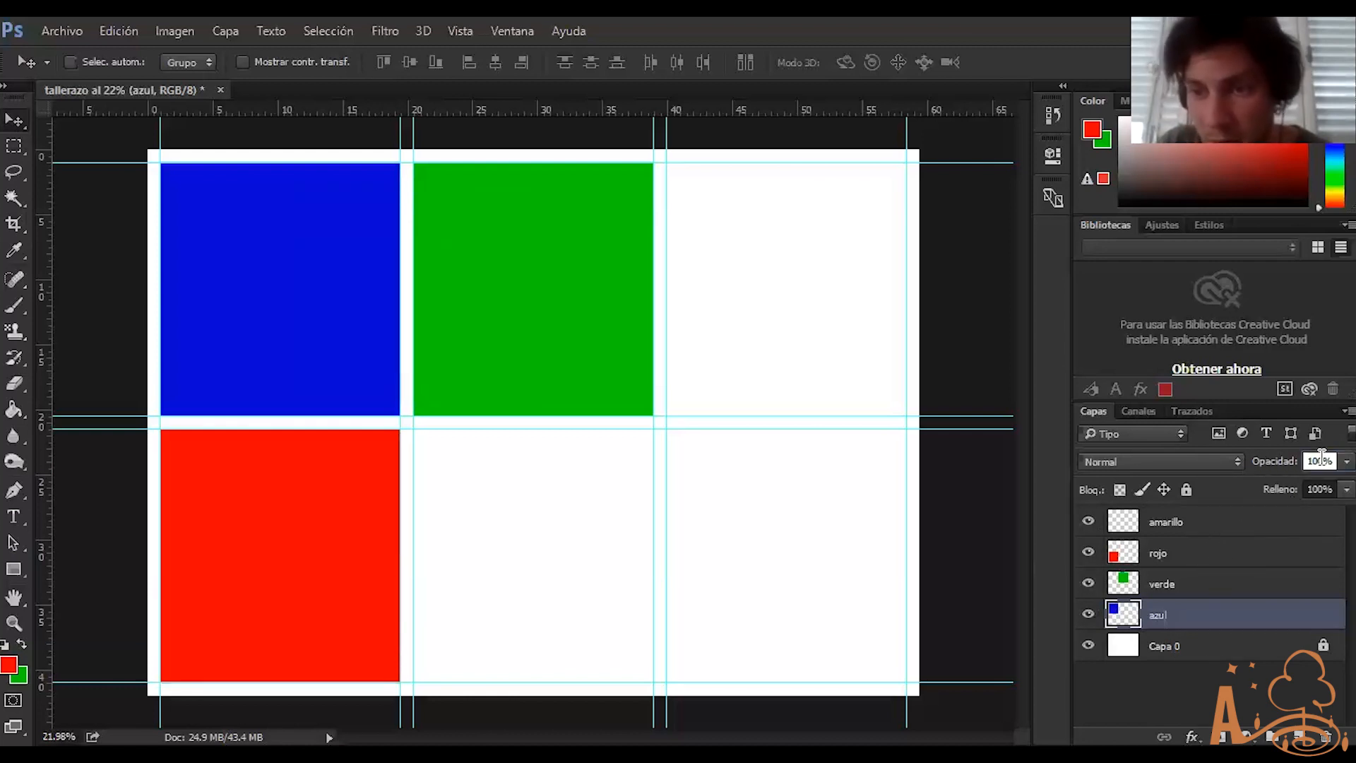
{"action": "left_click", "coordinate": [1324, 488]}
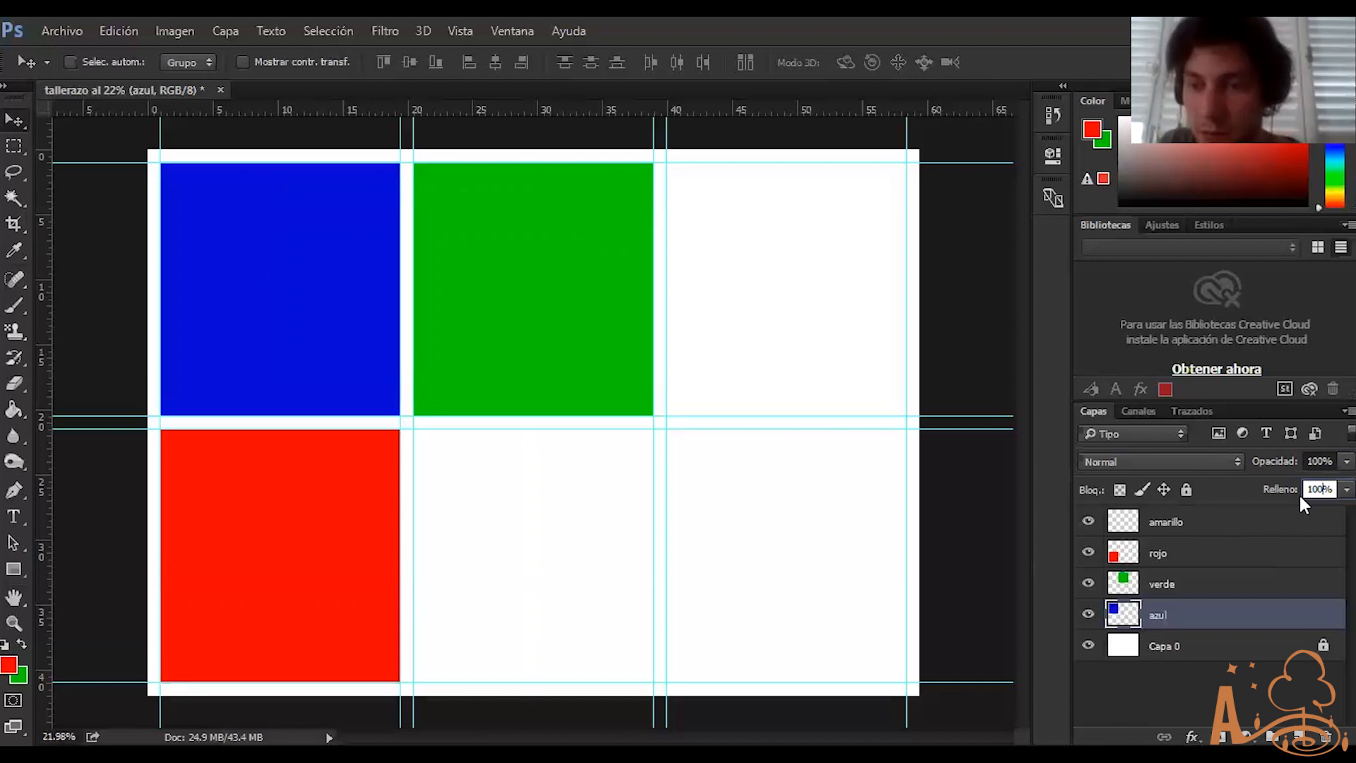
{"action": "left_click", "coordinate": [1324, 466]}
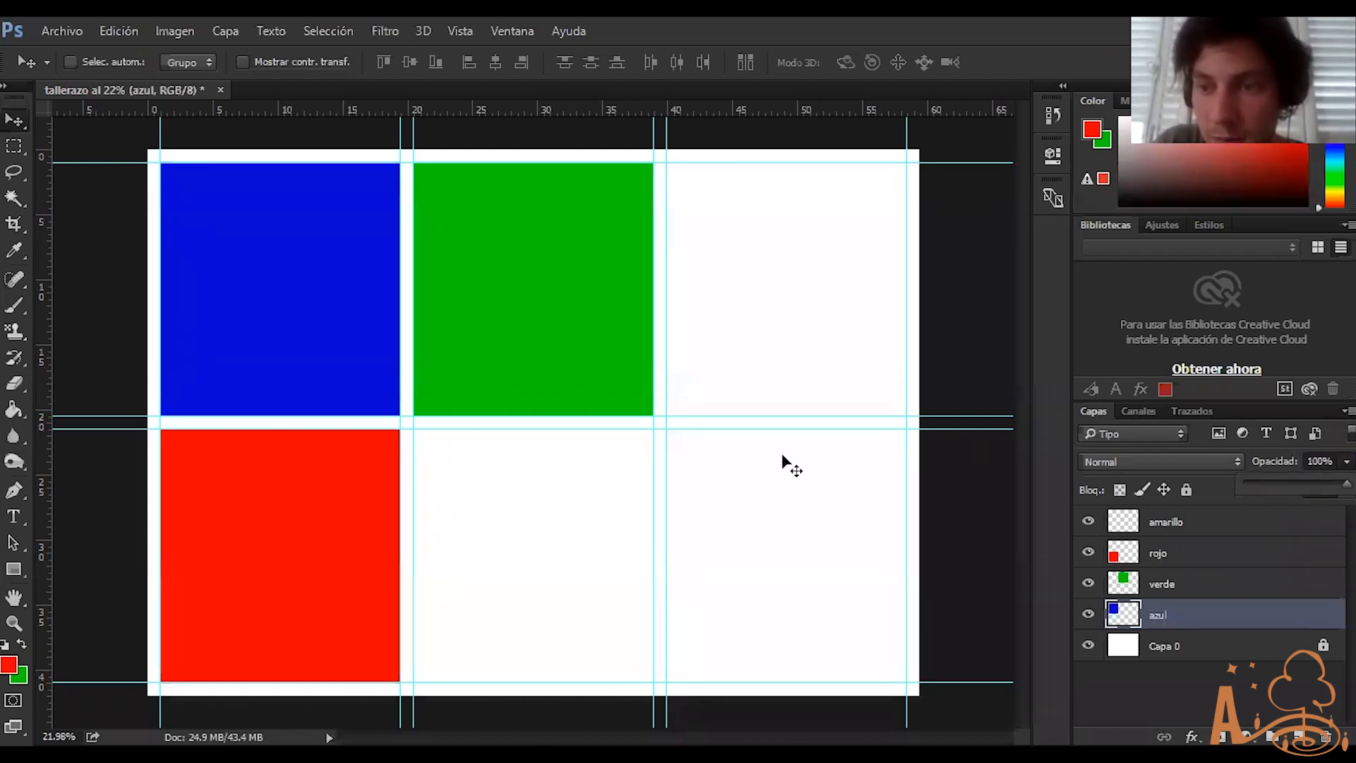
{"action": "mouse_move", "coordinate": [362, 288]}
{"action": "left_mouse_down"}
{"action": "mouse_move", "coordinate": [429, 315]}
{"action": "mouse_move", "coordinate": [411, 401]}
{"action": "mouse_move", "coordinate": [515, 485]}
{"action": "mouse_move", "coordinate": [337, 257]}
{"action": "mouse_move", "coordinate": [372, 275]}
{"action": "mouse_move", "coordinate": [362, 290]}
{"action": "left_mouse_up"}
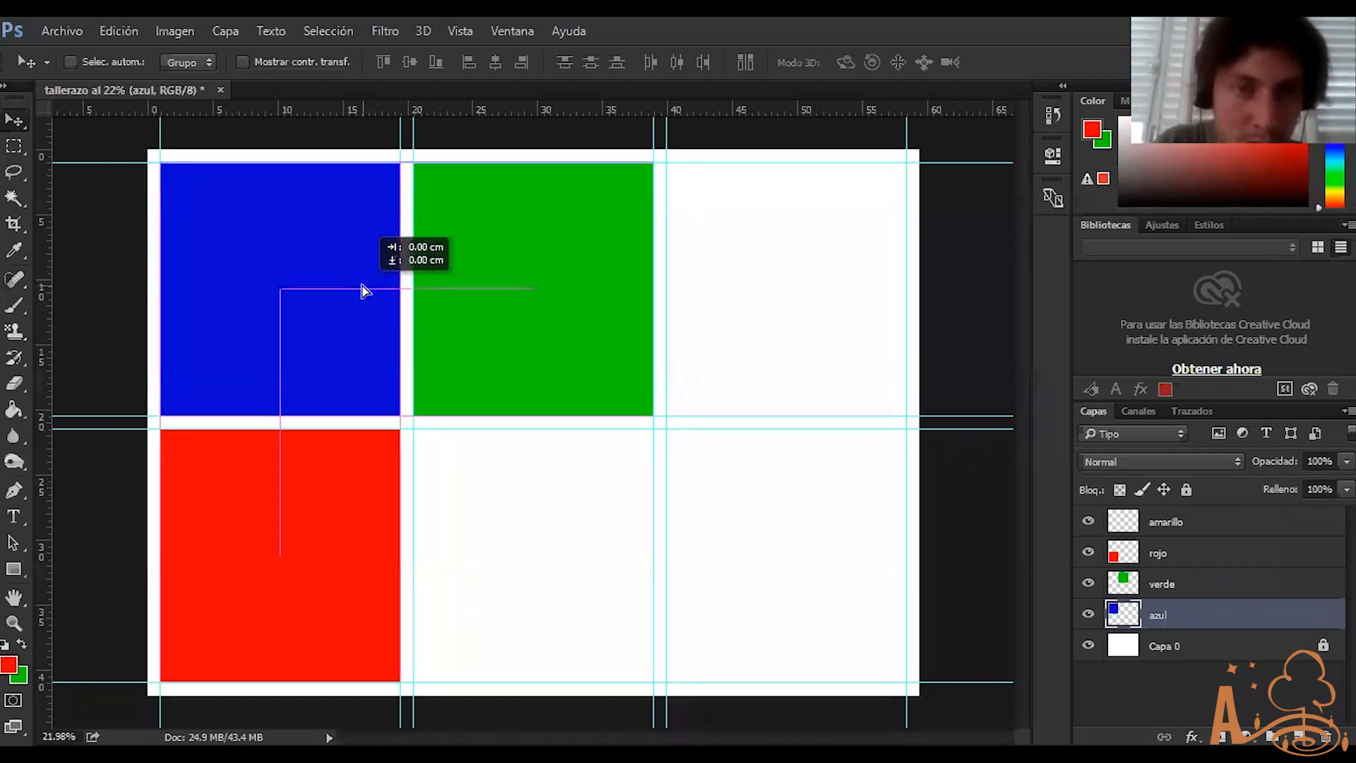
Activate the rojo layer from the canvas and move the red square to overlap the lower parts of the blue and green squares
{"action": "right_click", "coordinate": [312, 508]}
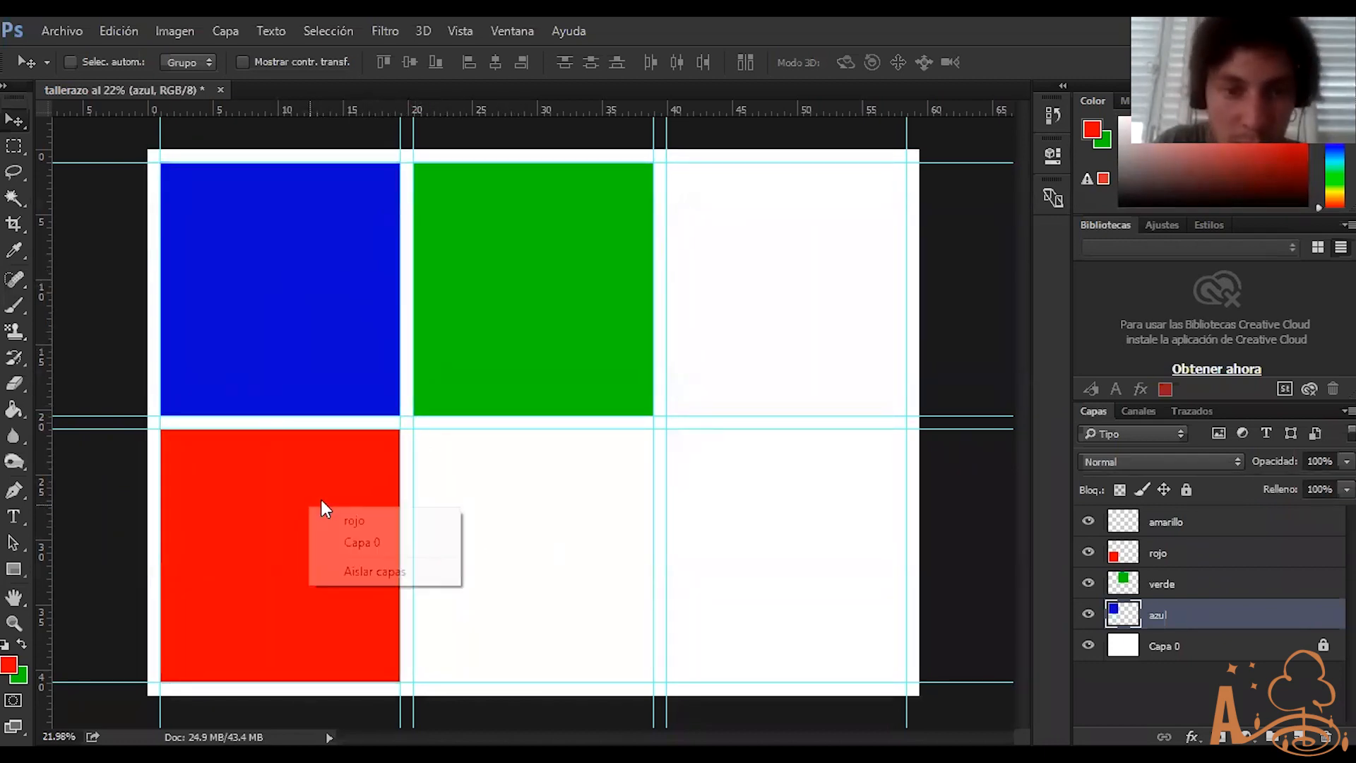
{"action": "left_click", "coordinate": [366, 513]}
{"action": "left_click_drag", "start_coordinate": [332, 525], "coordinate": [460, 390]}
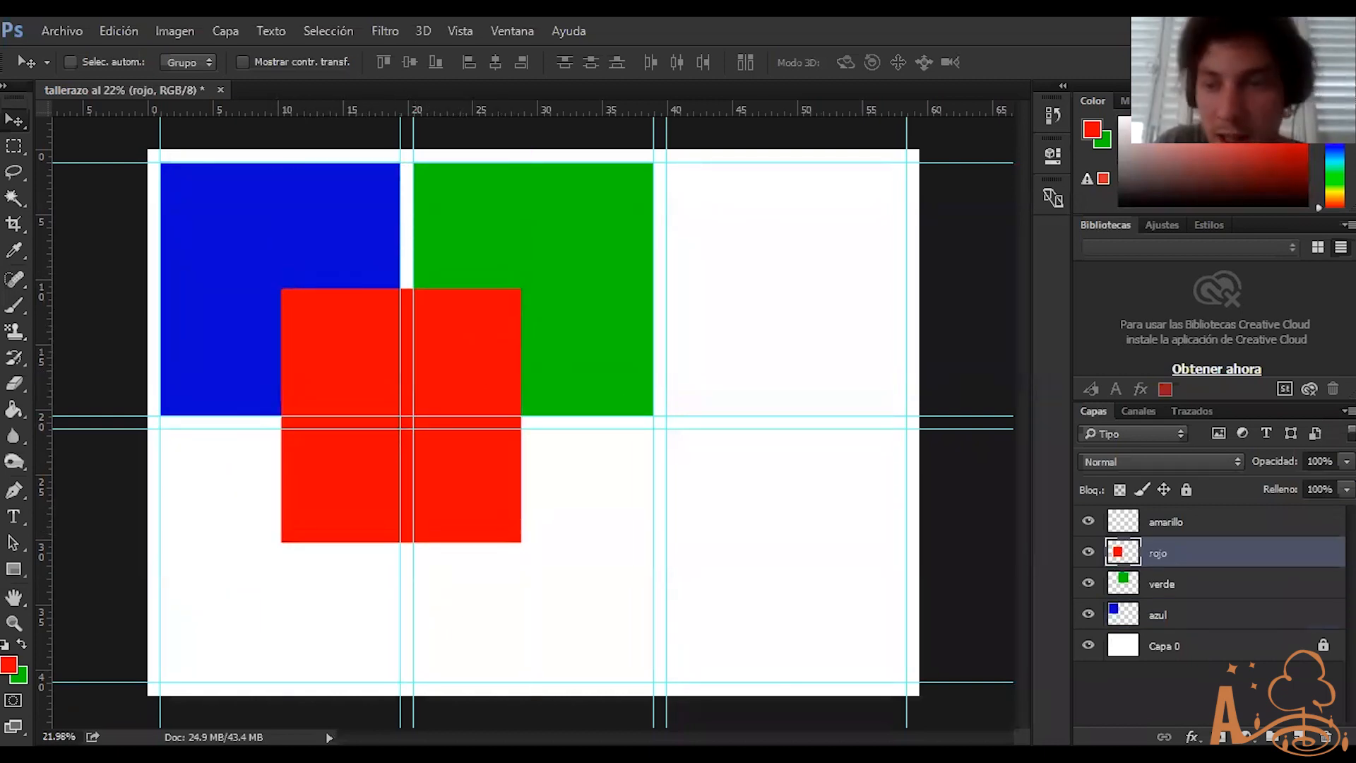
Lower the rojo layer's opacity to 90% and set it back to 100%
{"action": "left_click", "coordinate": [1347, 462]}
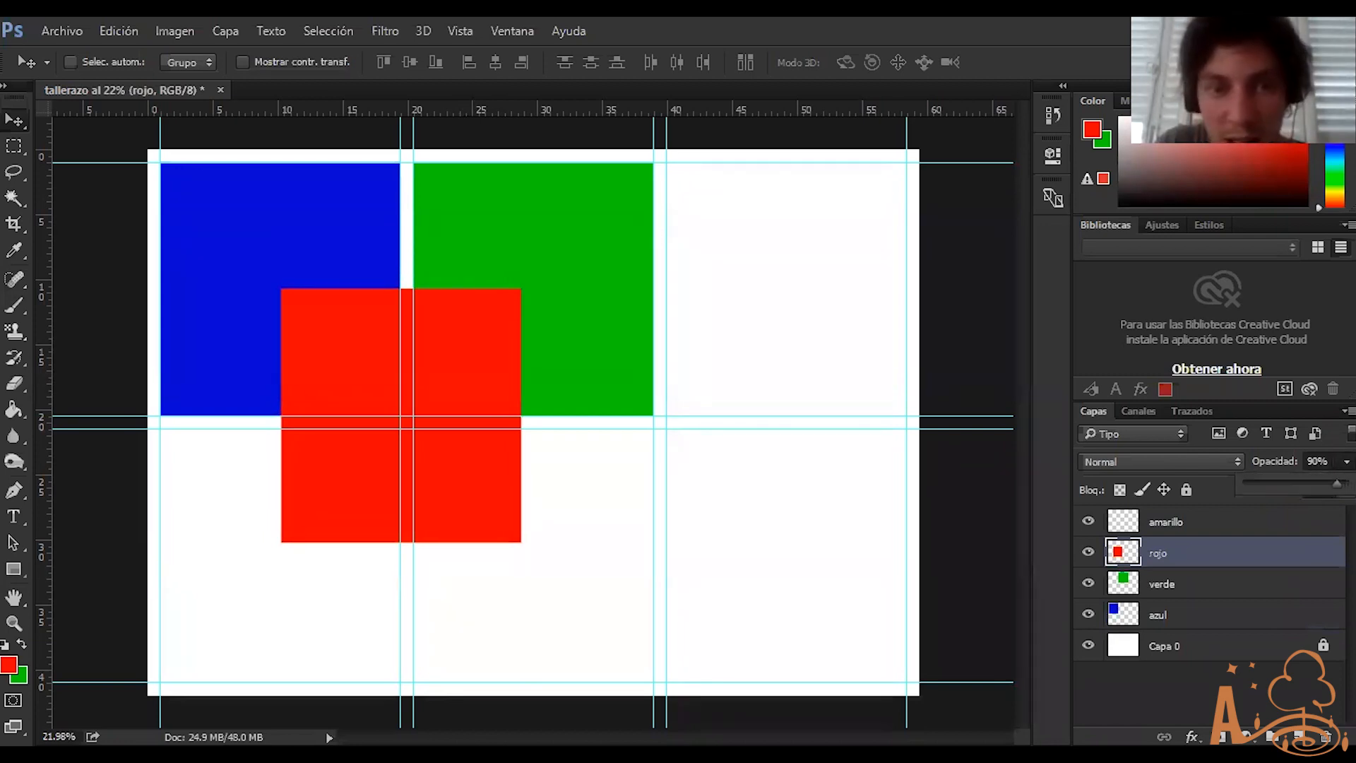
{"action": "mouse_move", "coordinate": [1326, 484]}
{"action": "left_mouse_down"}
{"action": "mouse_move", "coordinate": [1266, 479]}
{"action": "mouse_move", "coordinate": [1235, 495]}
{"action": "mouse_move", "coordinate": [1259, 479]}
{"action": "mouse_move", "coordinate": [1346, 484]}
{"action": "left_mouse_up"}
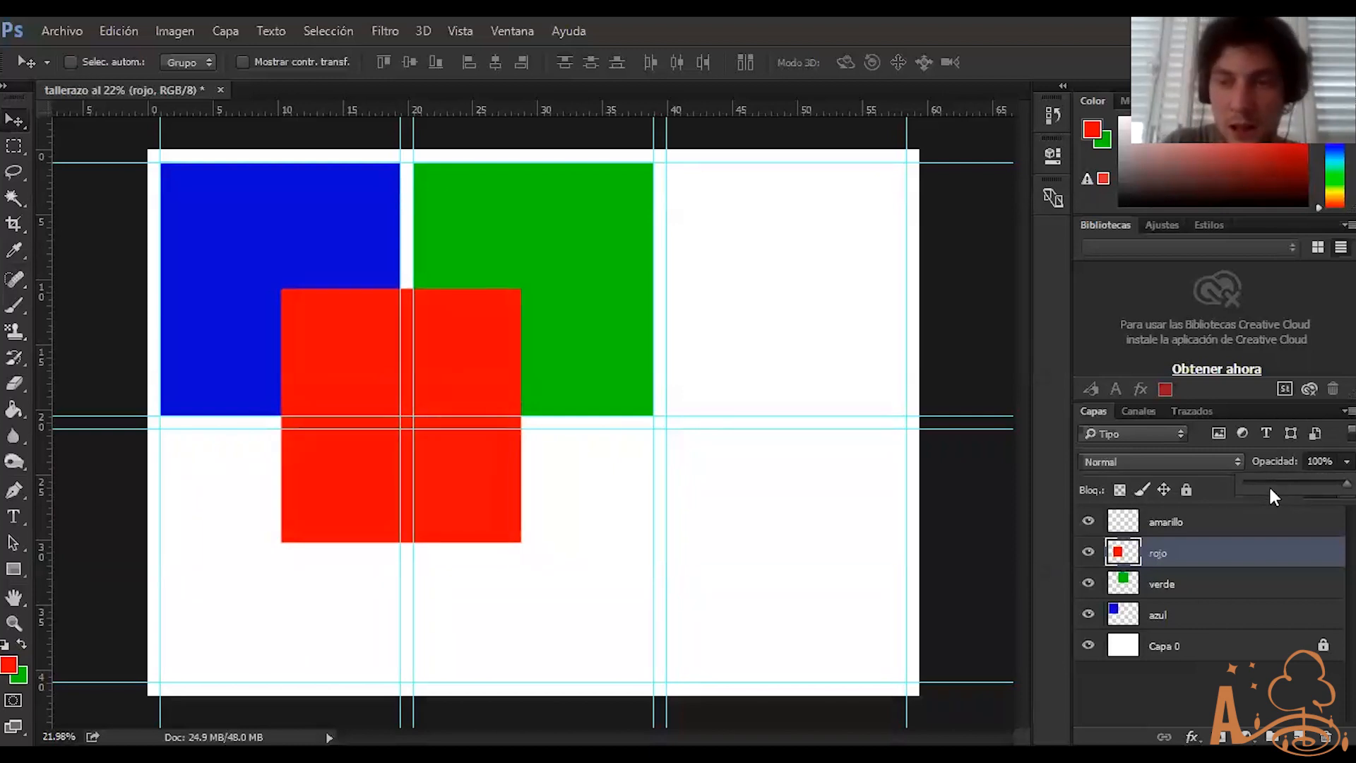
{"action": "key", "text": "Return"}
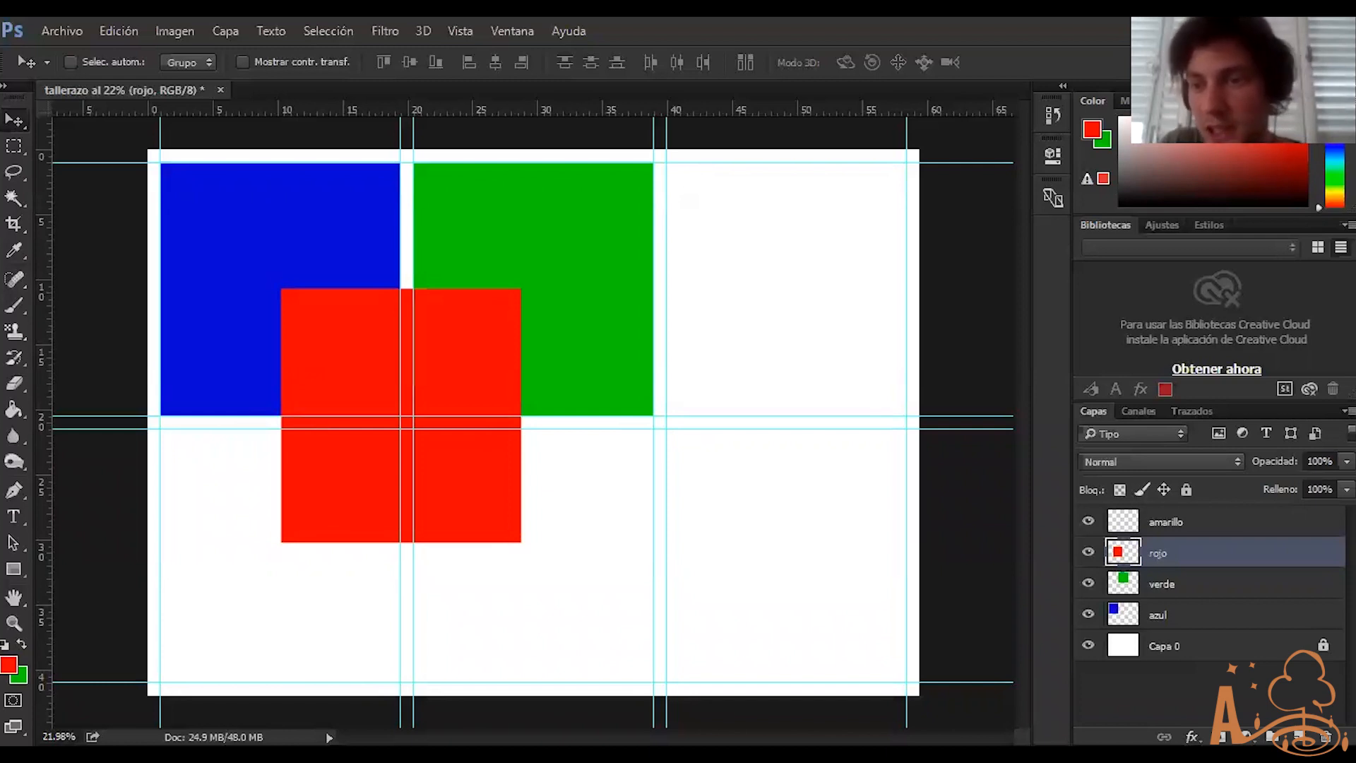
Reduce the fill of the rojo layer and restore it to 100%
{"action": "left_click", "coordinate": [1347, 489]}
{"action": "left_click_drag", "start_coordinate": [1347, 511], "coordinate": [1338, 510]}
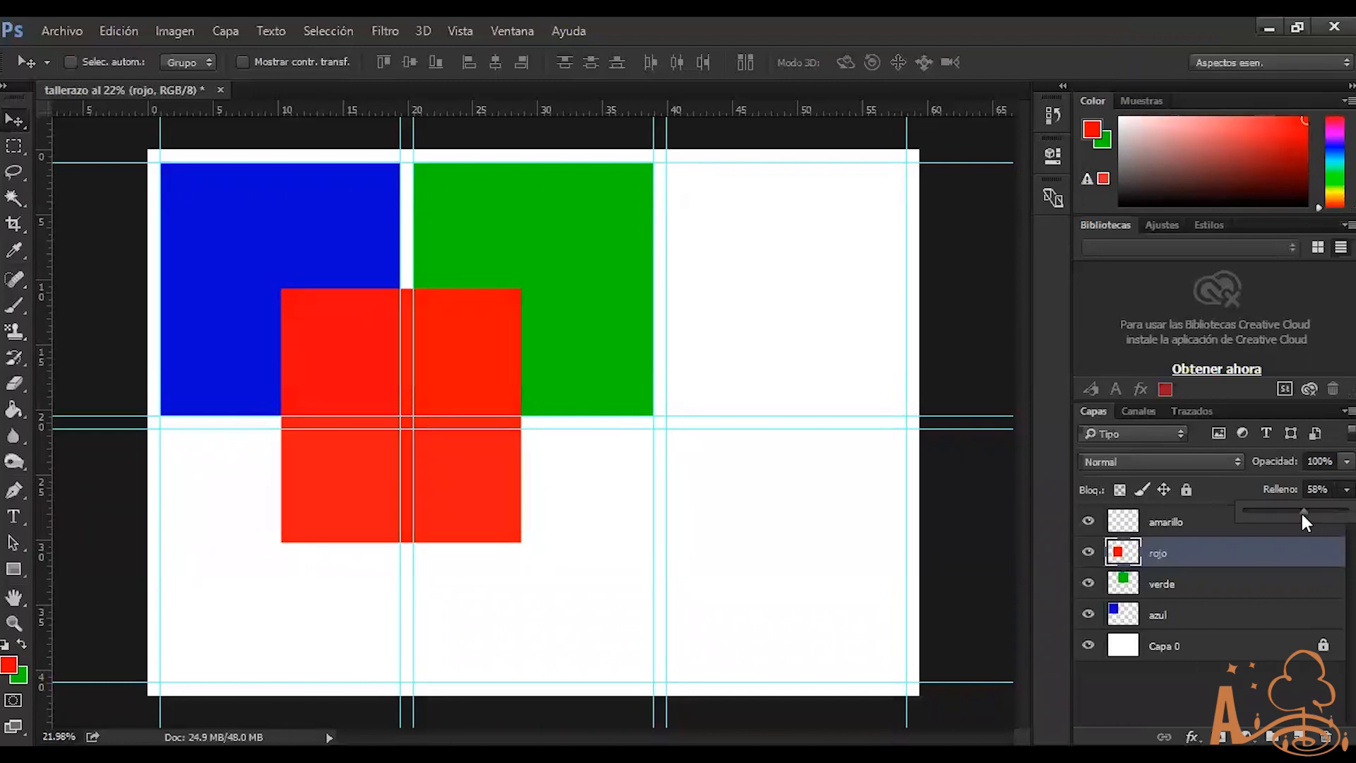
{"action": "left_click_drag", "start_coordinate": [1255, 516], "coordinate": [1355, 508]}
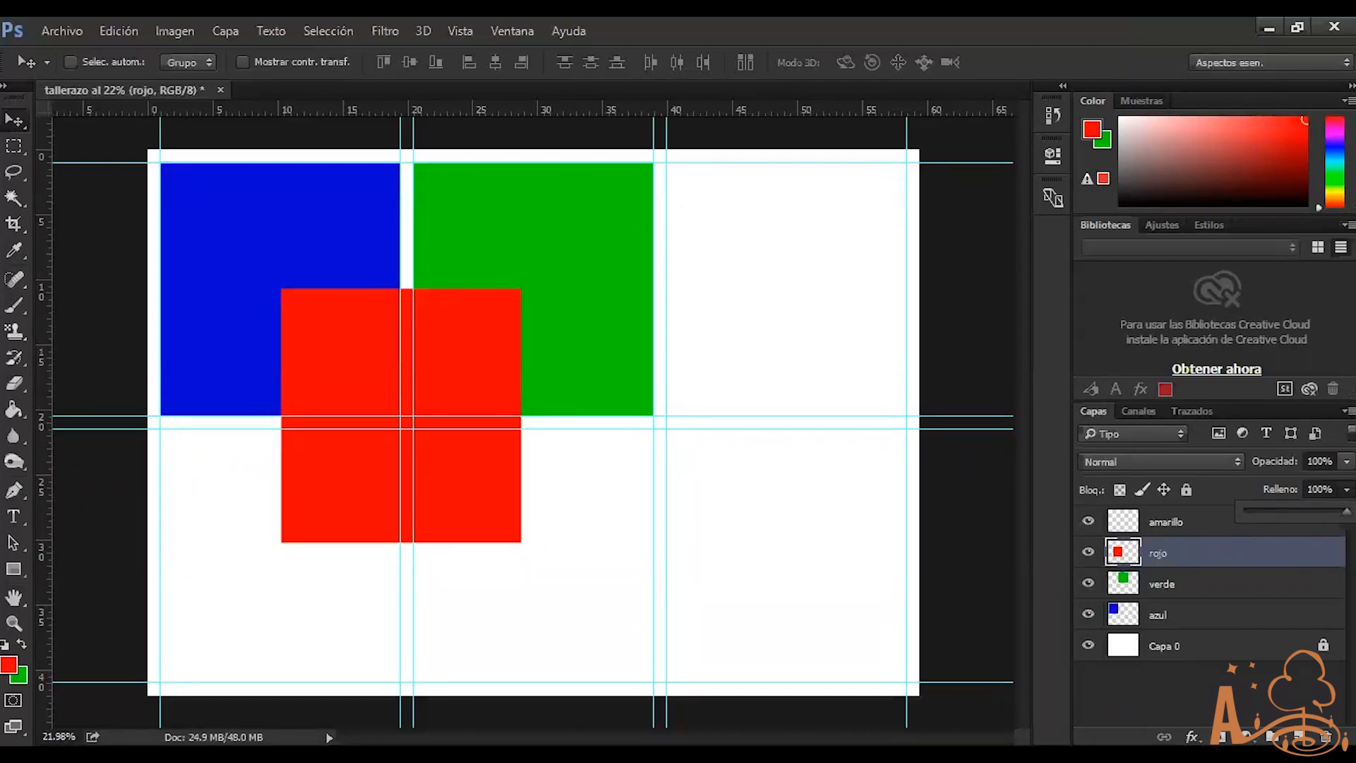
{"action": "left_click", "coordinate": [1348, 490]}
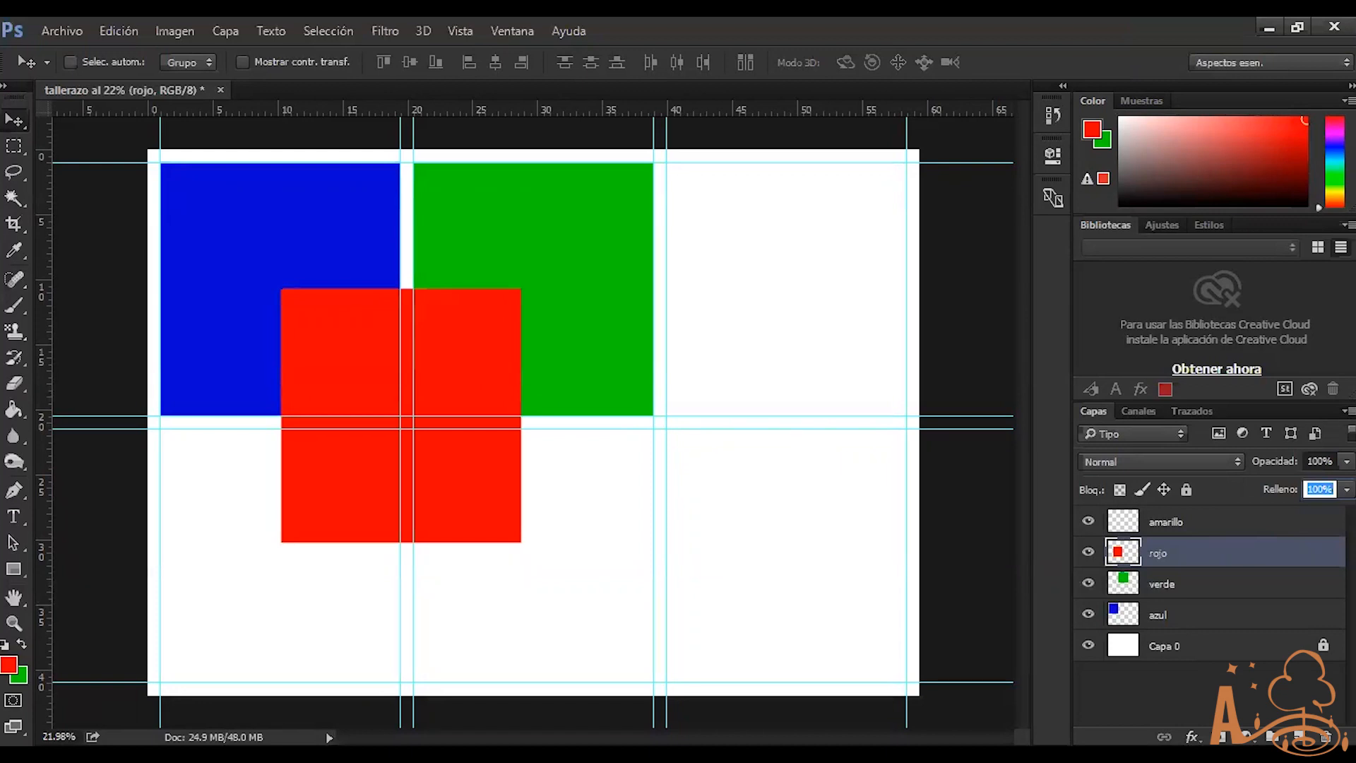
{"action": "left_click", "coordinate": [1347, 489]}
{"action": "left_click", "coordinate": [1348, 490]}
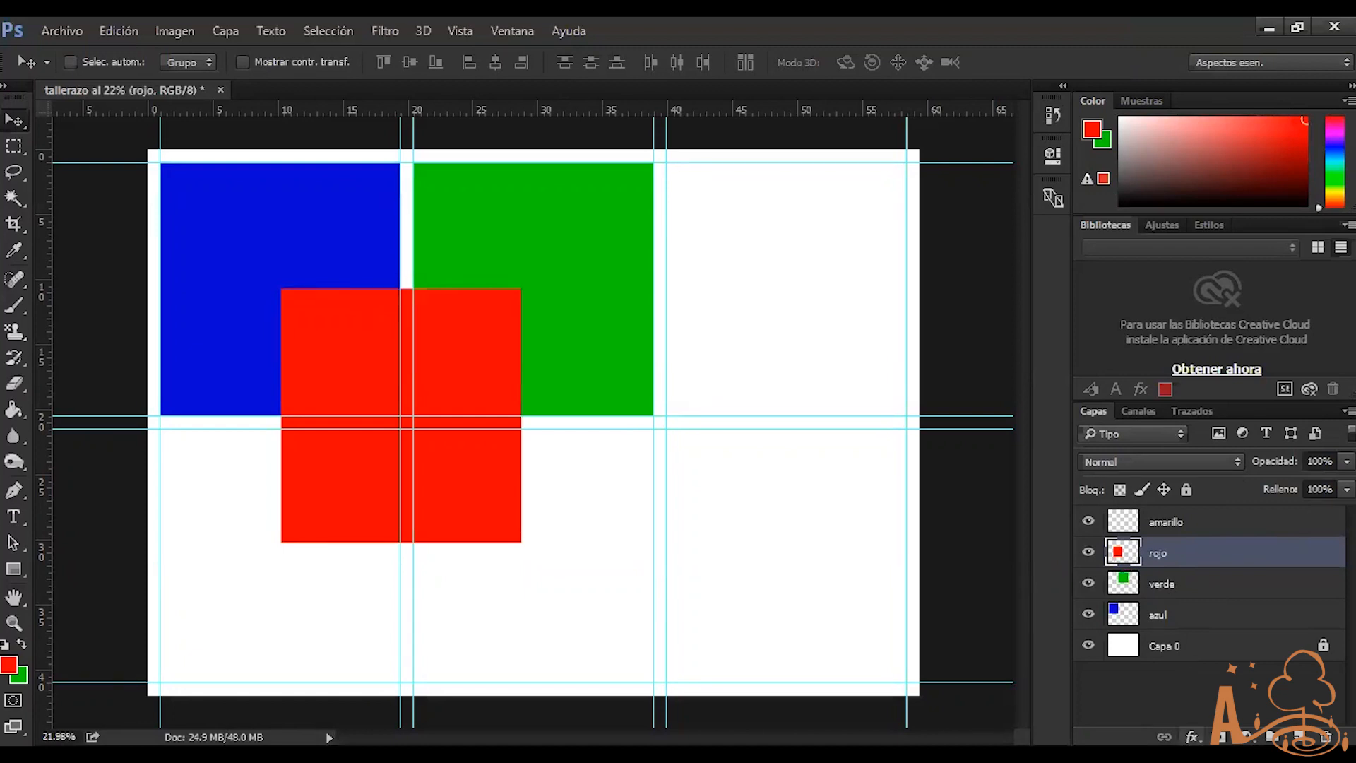
Add a drop shadow to the rojo layer with a 45° angle, 15 px distance and 98% spread
{"action": "left_click", "coordinate": [1193, 737]}
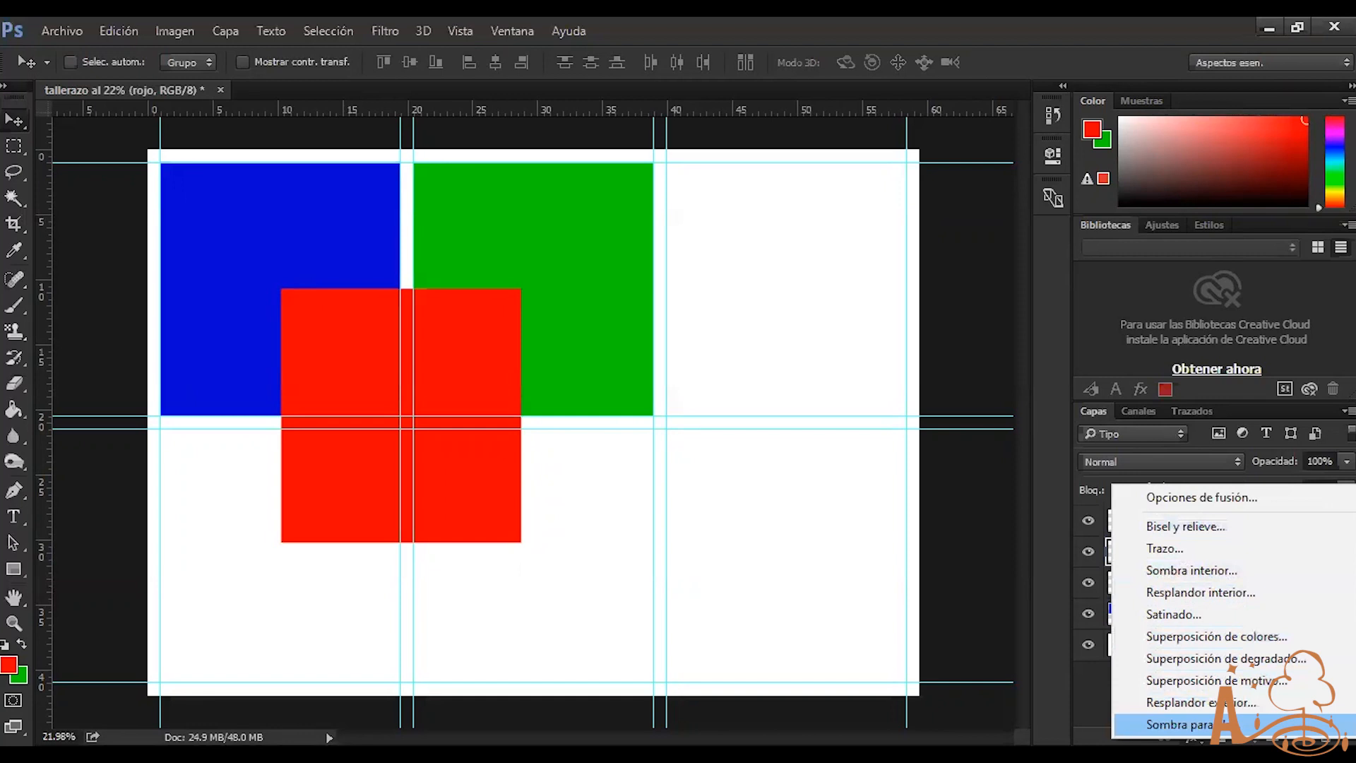
{"action": "left_click", "coordinate": [1247, 723]}
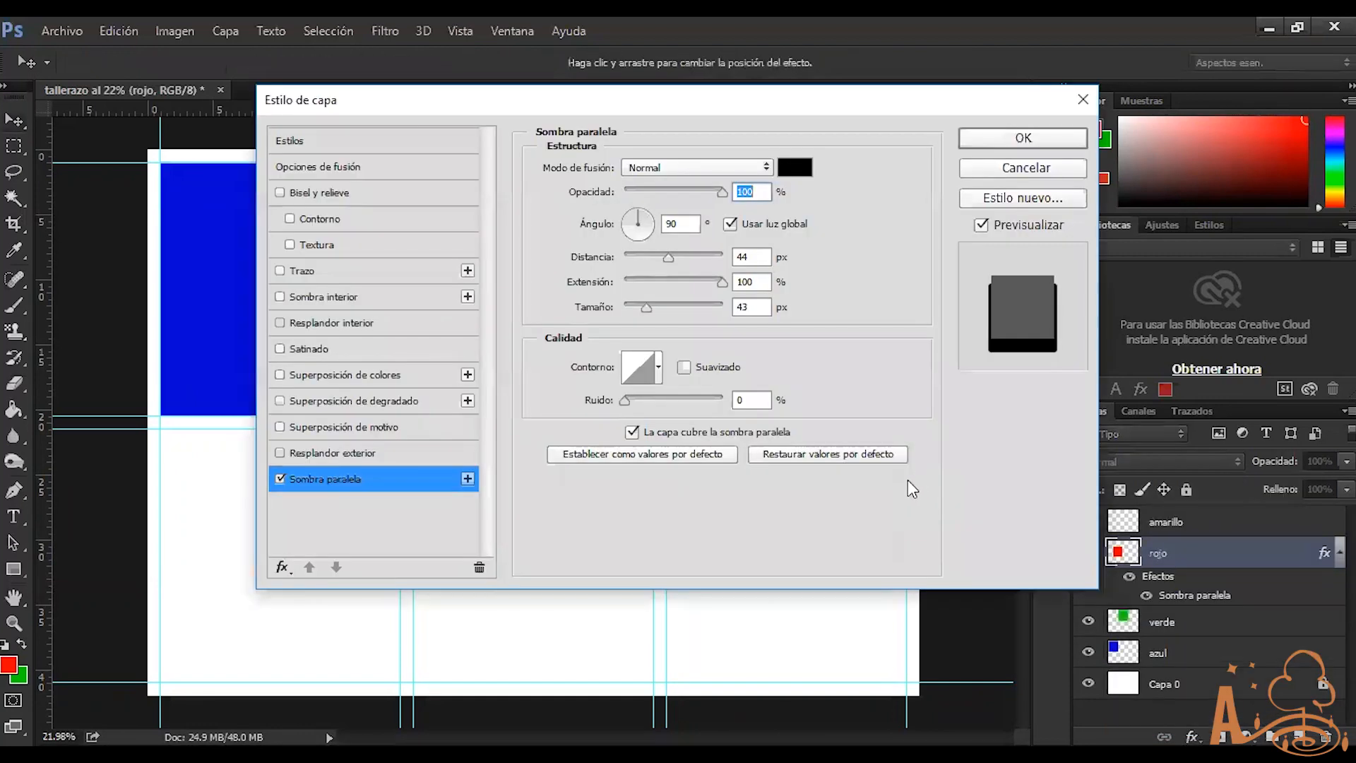
{"action": "left_click", "coordinate": [650, 217]}
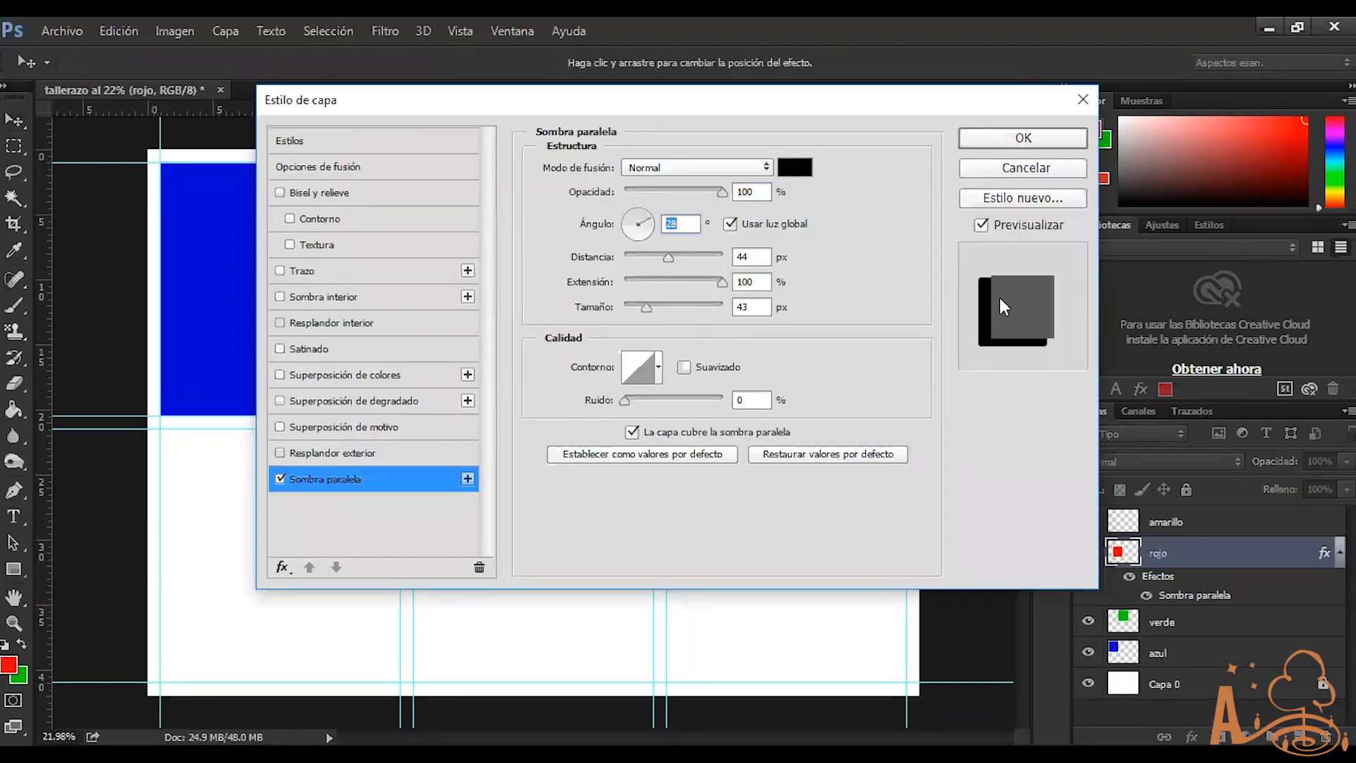
{"action": "type", "text": "45"}
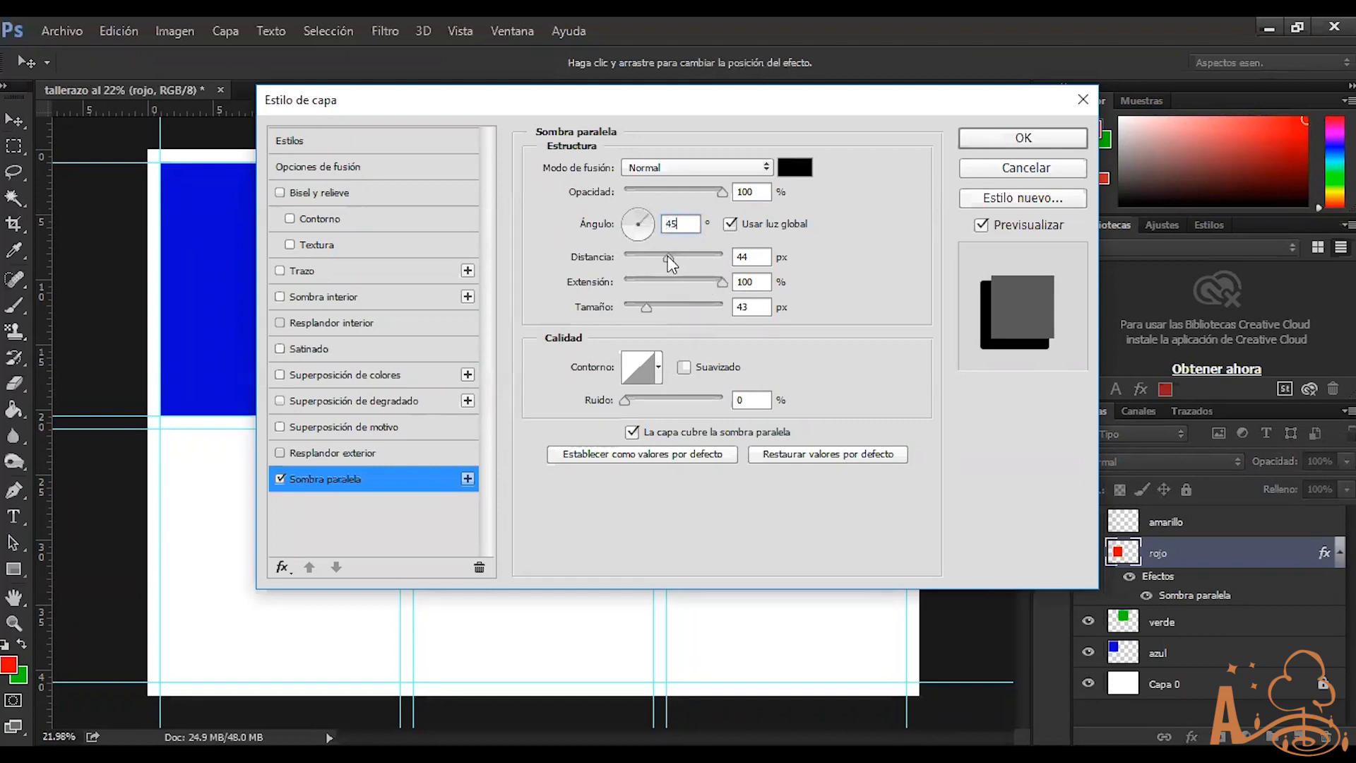
{"action": "double_click", "coordinate": [746, 257]}
{"action": "type", "text": "15"}
{"action": "mouse_move", "coordinate": [719, 286]}
{"action": "left_mouse_down"}
{"action": "mouse_move", "coordinate": [603, 303]}
{"action": "mouse_move", "coordinate": [715, 291]}
{"action": "mouse_move", "coordinate": [611, 317]}
{"action": "mouse_move", "coordinate": [680, 300]}
{"action": "mouse_move", "coordinate": [637, 299]}
{"action": "mouse_move", "coordinate": [654, 294]}
{"action": "mouse_move", "coordinate": [735, 297]}
{"action": "left_mouse_up"}
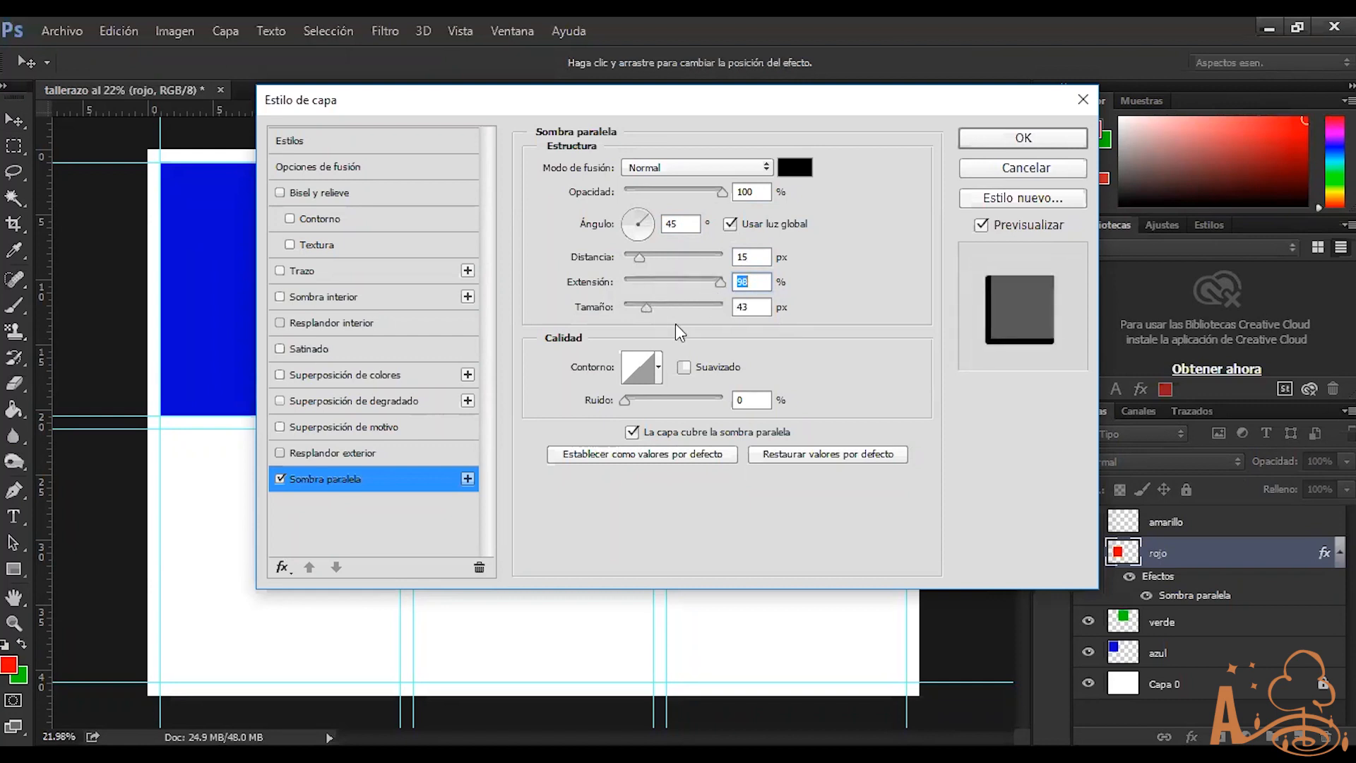
Set the drop shadow's size to 29 px, keep its opacity at 100% and apply the effect
{"action": "mouse_move", "coordinate": [639, 316]}
{"action": "left_mouse_down"}
{"action": "mouse_move", "coordinate": [698, 308]}
{"action": "mouse_move", "coordinate": [628, 316]}
{"action": "mouse_move", "coordinate": [713, 318]}
{"action": "mouse_move", "coordinate": [639, 333]}
{"action": "mouse_move", "coordinate": [636, 315]}
{"action": "left_mouse_up"}
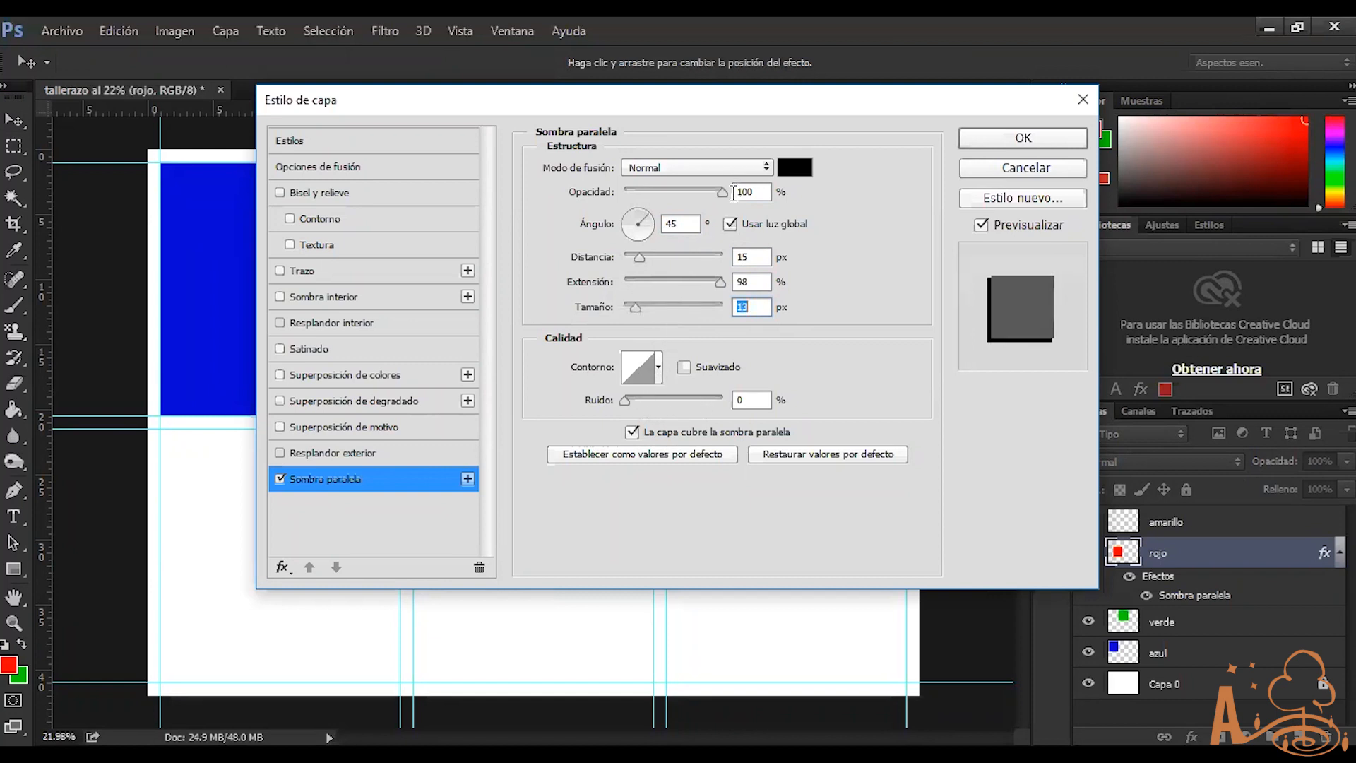
{"action": "left_click_drag", "start_coordinate": [724, 196], "coordinate": [673, 185]}
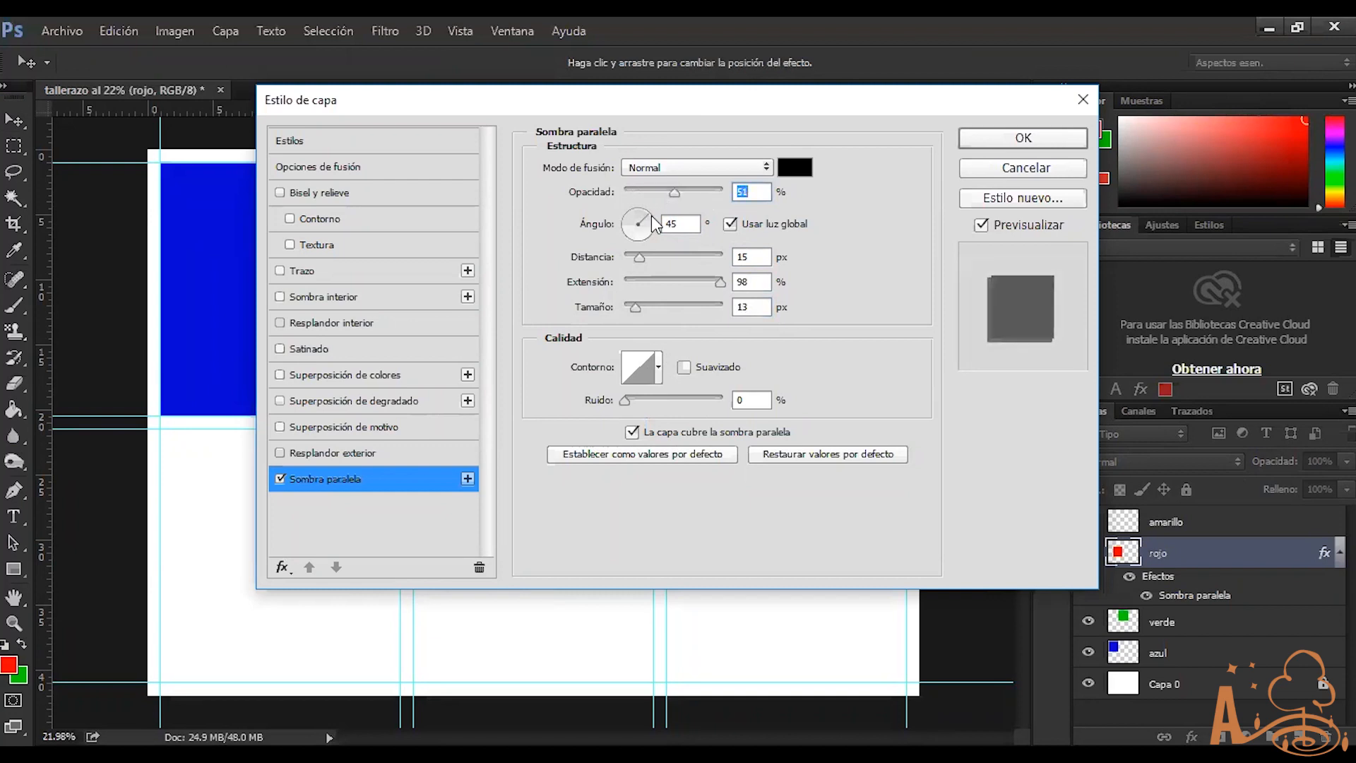
{"action": "left_click_drag", "start_coordinate": [675, 192], "coordinate": [724, 195]}
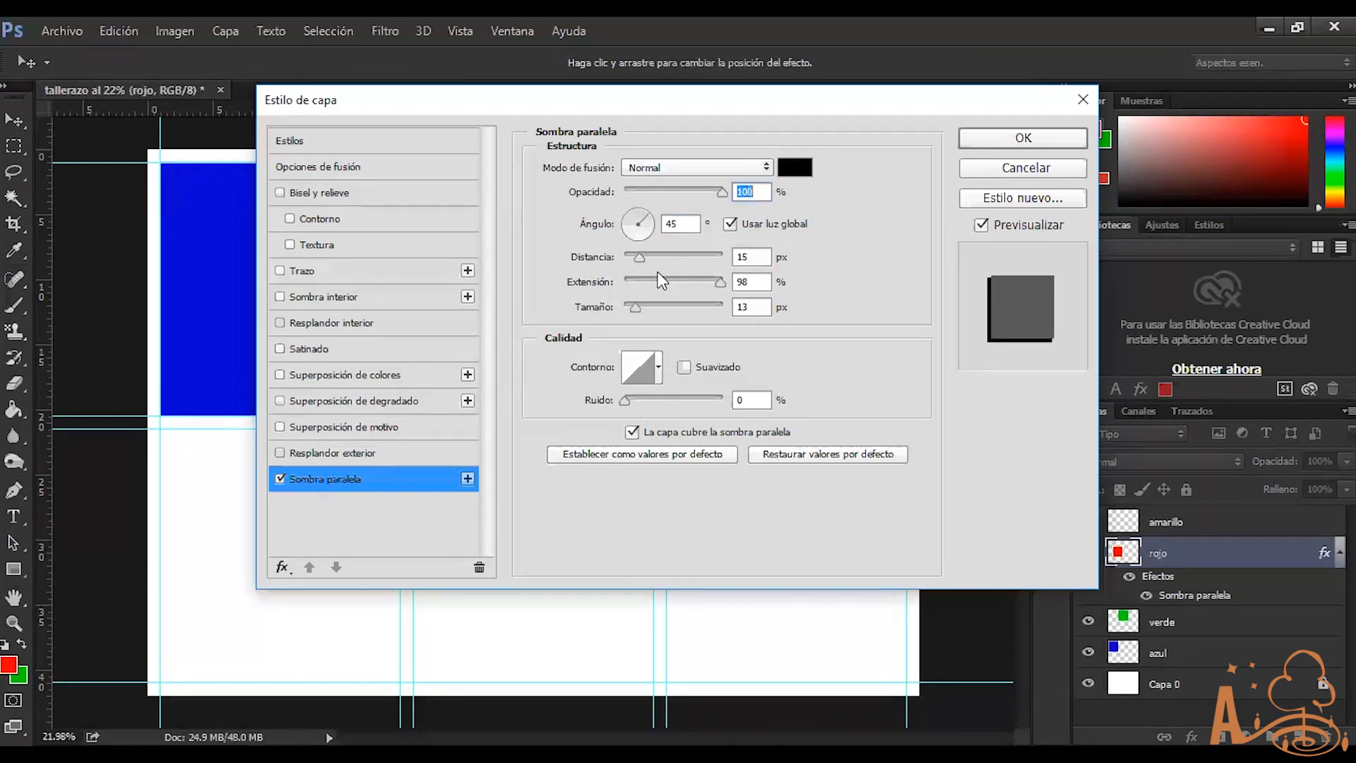
{"action": "left_click", "coordinate": [641, 305]}
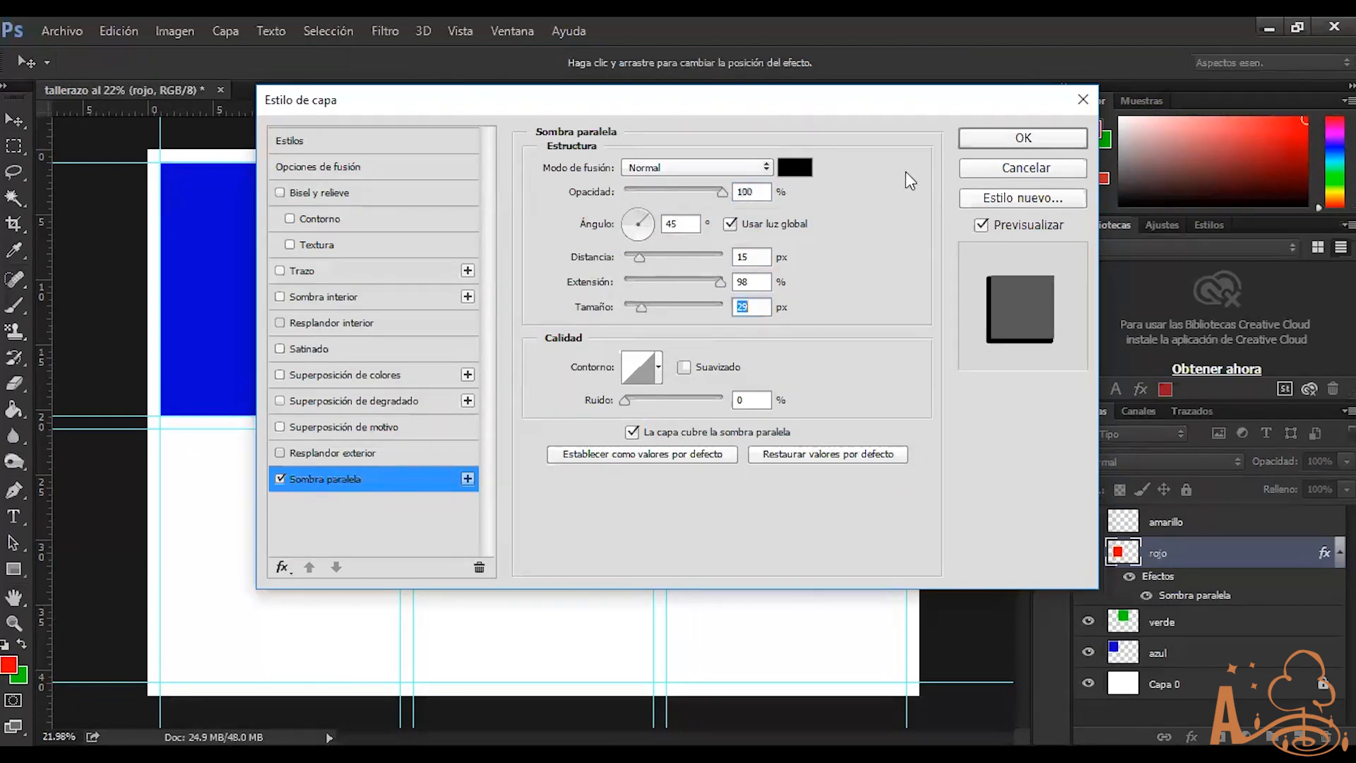
{"action": "left_click", "coordinate": [974, 136]}
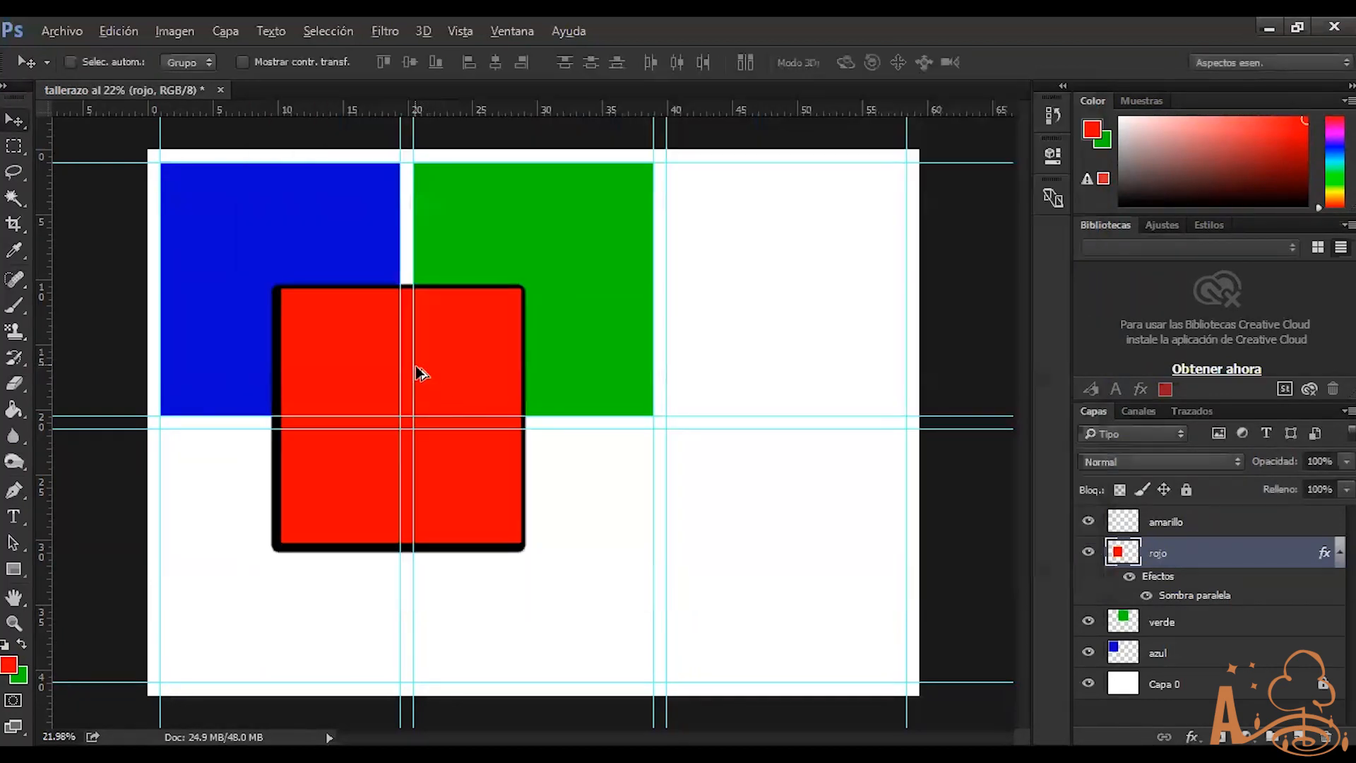
Inspect the red square's shadow up close, hiding its effects and showing them again
{"action": "scroll", "coordinate": [424, 381], "scroll_direction": "up", "scroll_amount": 2}
{"action": "scroll", "coordinate": [321, 325], "scroll_direction": "up", "scroll_amount": 3}
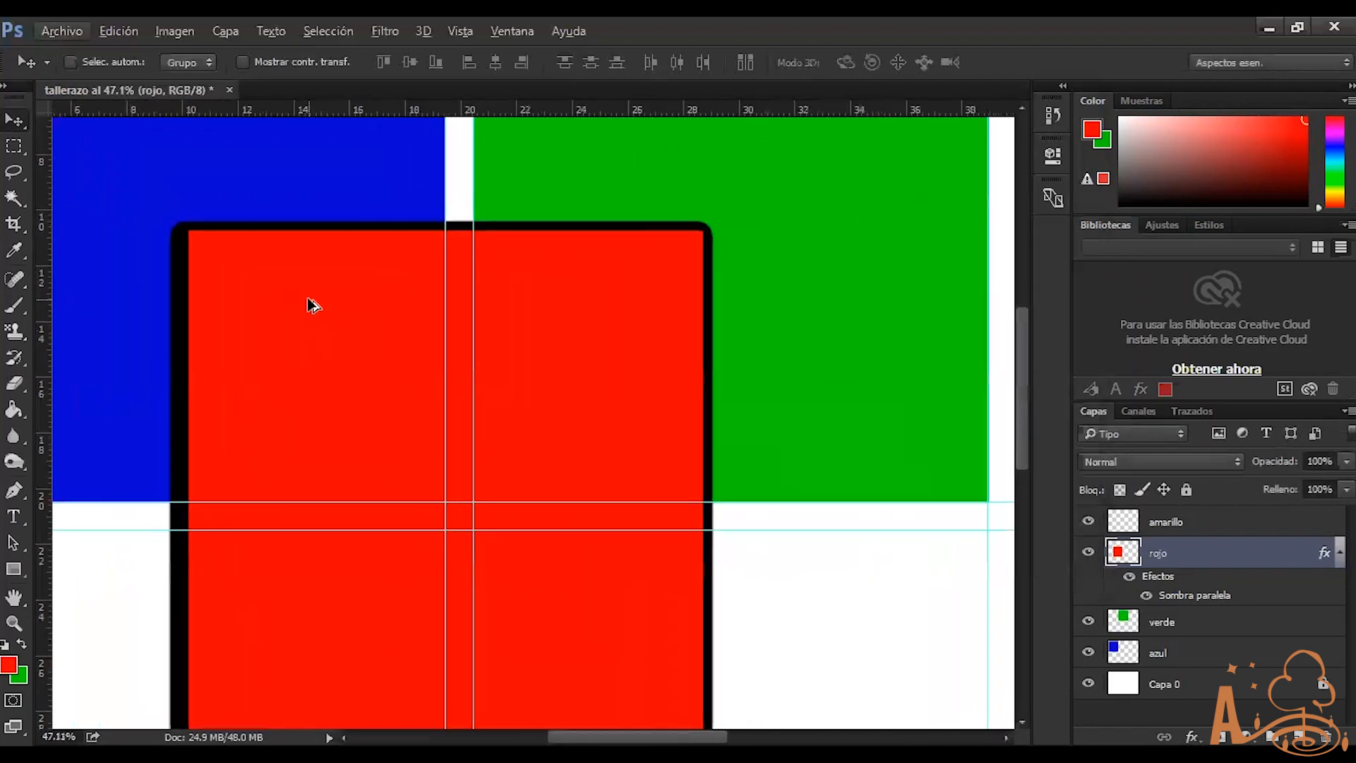
{"action": "scroll", "coordinate": [311, 306], "scroll_direction": "down", "scroll_amount": 1}
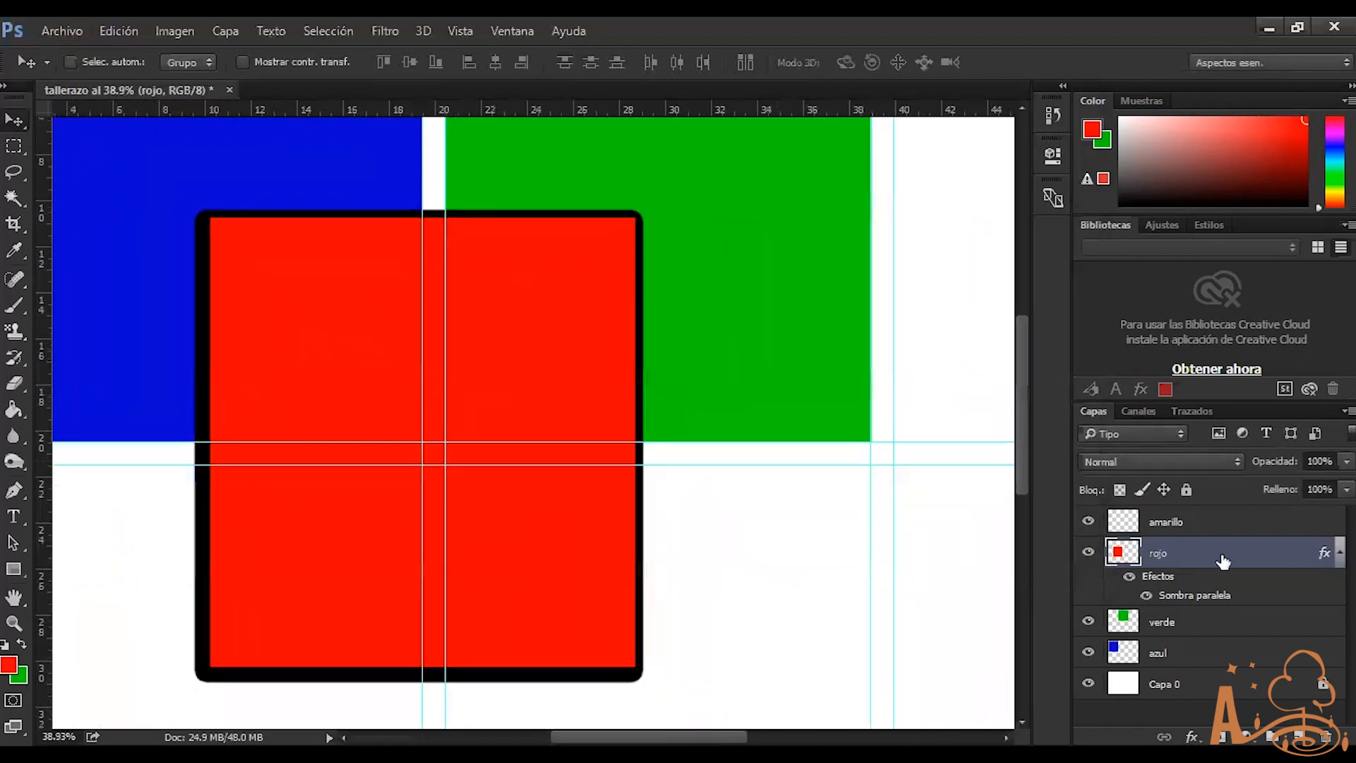
{"action": "left_click", "coordinate": [1135, 592]}
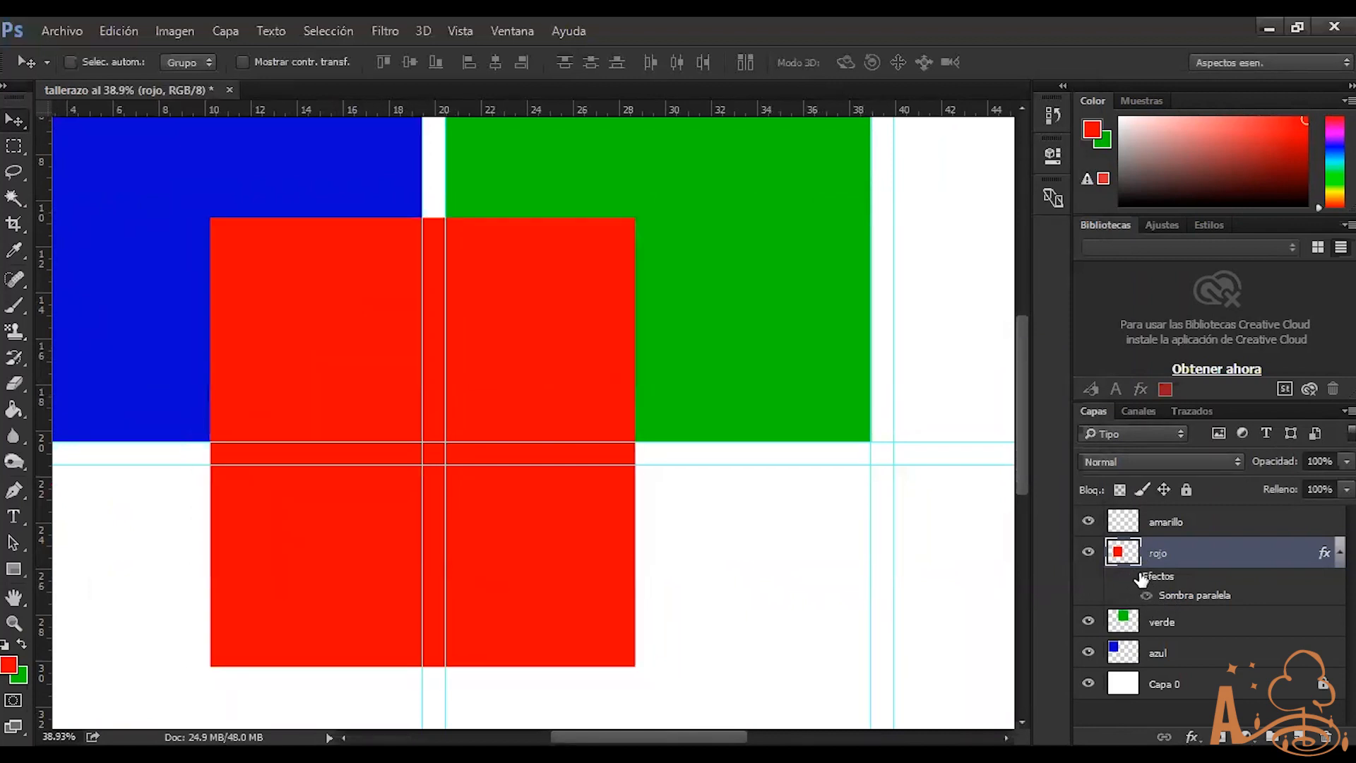
{"action": "left_click", "coordinate": [1131, 576]}
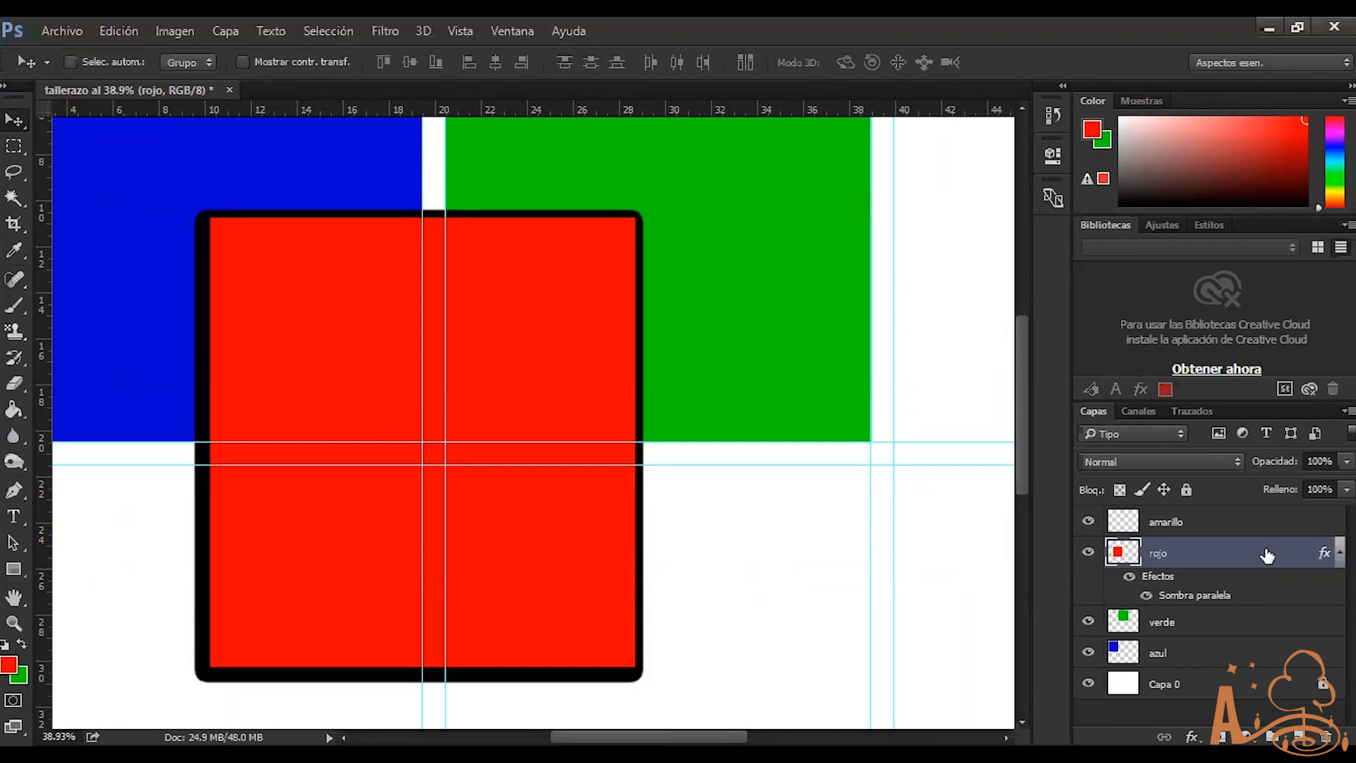
{"action": "mouse_move", "coordinate": [1347, 460]}
{"action": "left_mouse_down"}
{"action": "mouse_move", "coordinate": [1325, 489]}
{"action": "mouse_move", "coordinate": [1265, 494]}
{"action": "mouse_move", "coordinate": [1345, 484]}
{"action": "left_mouse_up"}
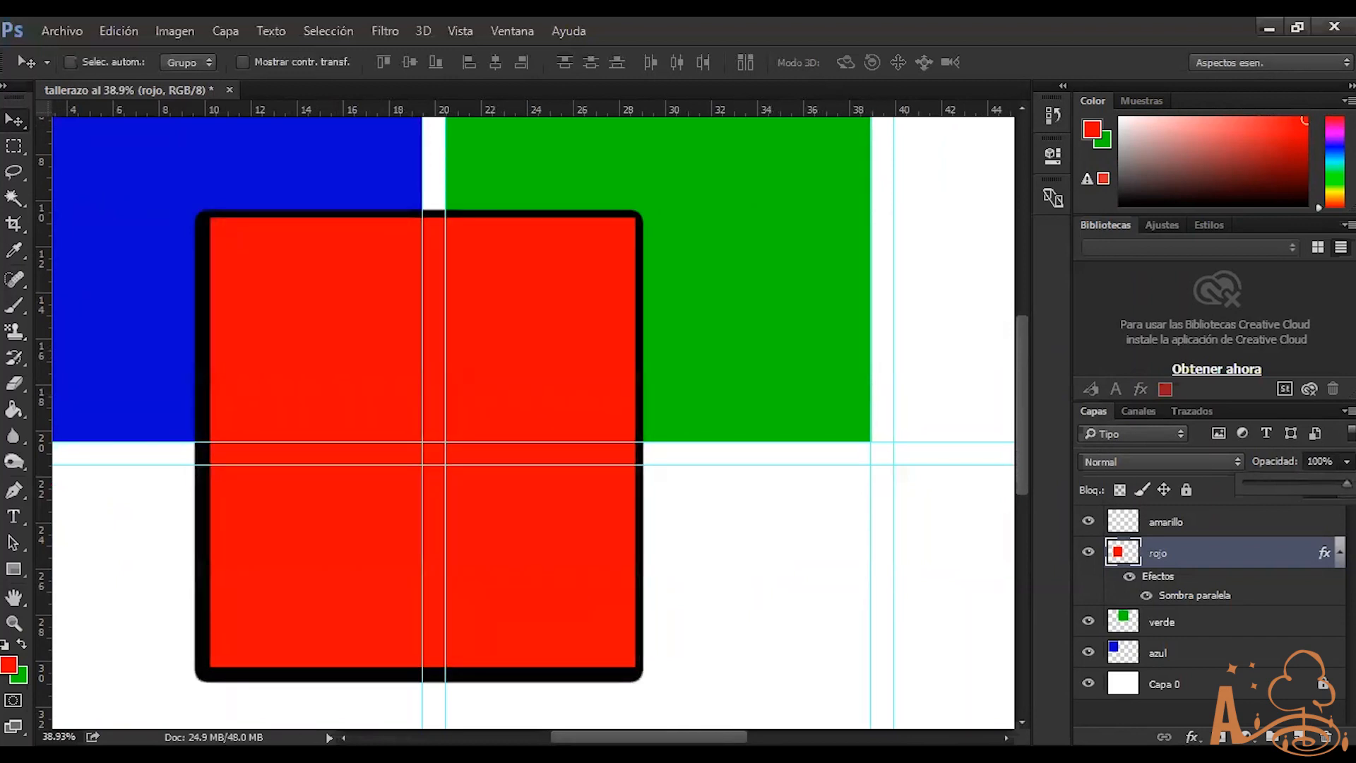
{"action": "left_click", "coordinate": [1347, 462]}
{"action": "left_click", "coordinate": [1348, 490]}
{"action": "mouse_move", "coordinate": [1347, 511]}
{"action": "left_mouse_down"}
{"action": "mouse_move", "coordinate": [1253, 519]}
{"action": "mouse_move", "coordinate": [1297, 503]}
{"action": "mouse_move", "coordinate": [1347, 511]}
{"action": "left_mouse_up"}
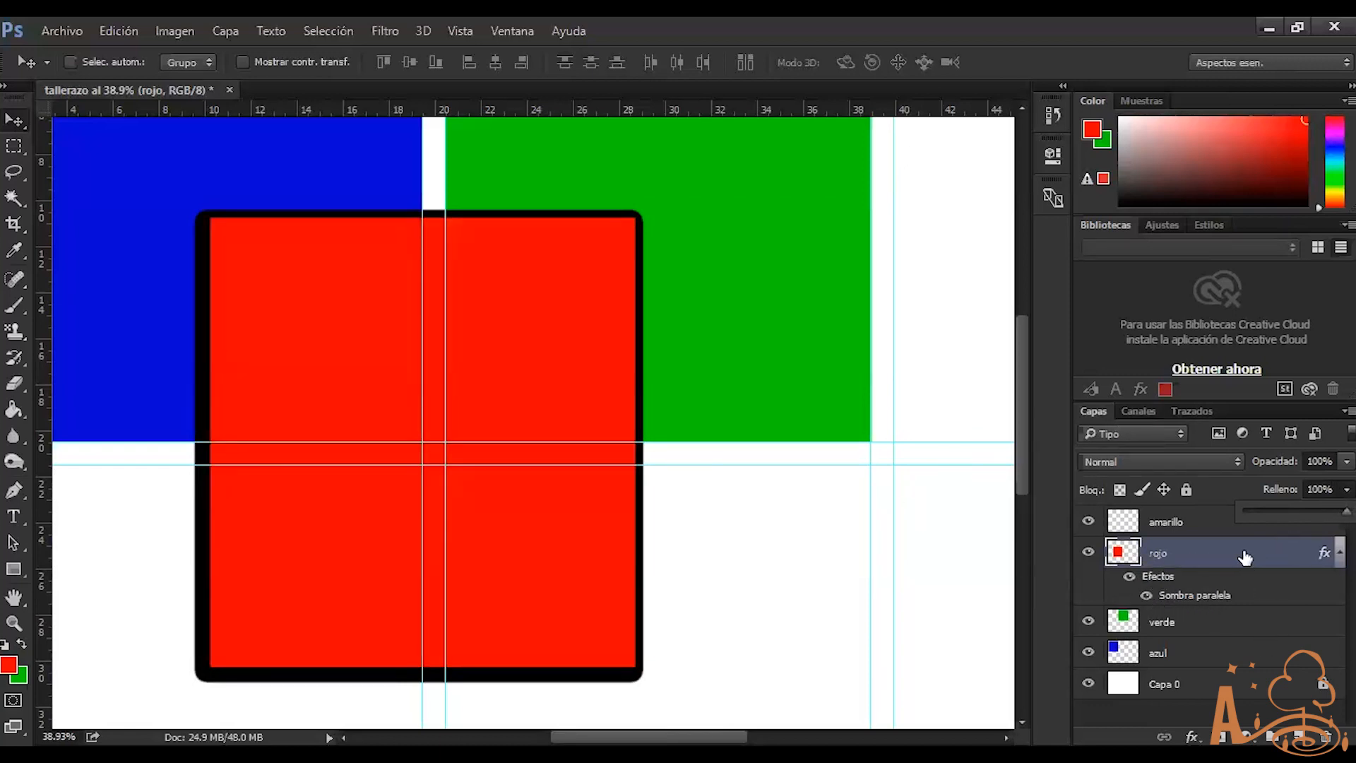
Check the rojo layer's drop shadow settings without changing them and clear its layer style
{"action": "left_click", "coordinate": [1259, 562]}
{"action": "right_click", "coordinate": [1260, 562]}
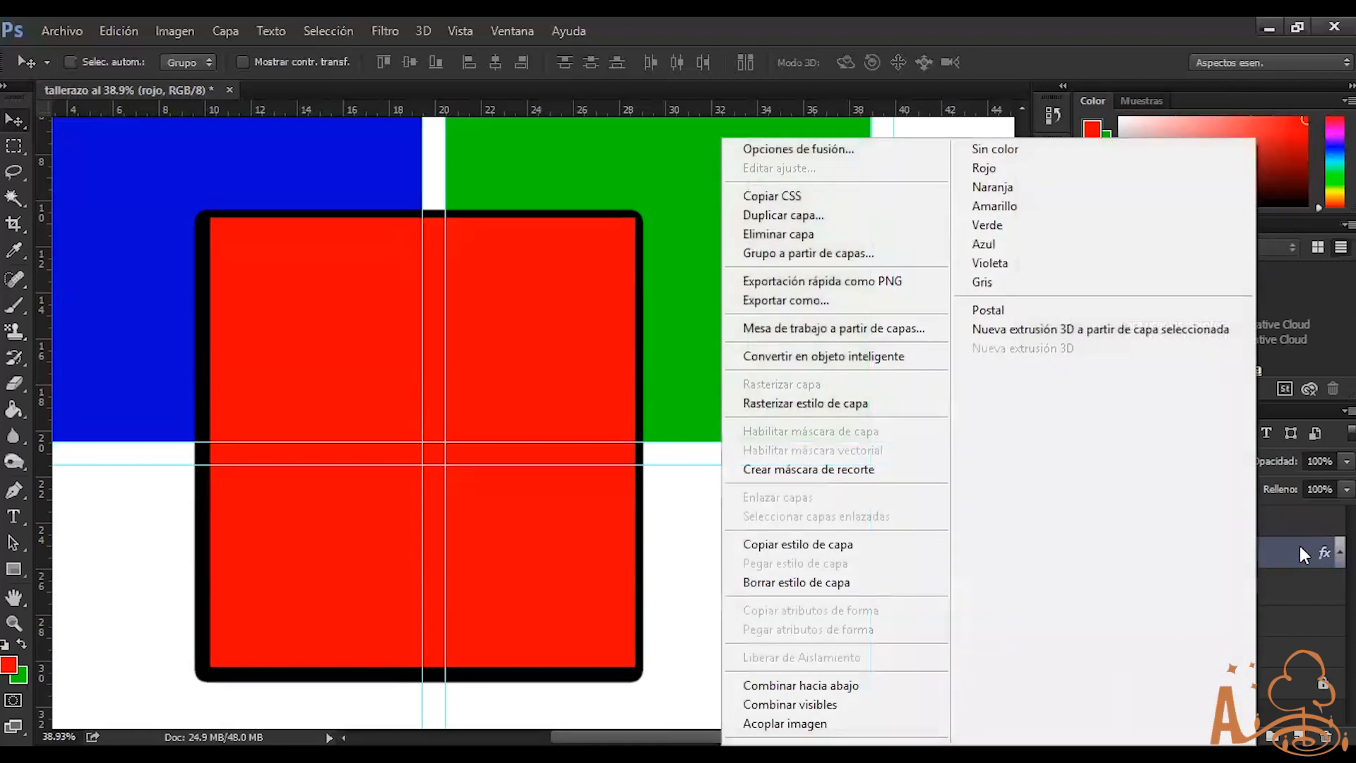
{"action": "key", "text": "Escape"}
{"action": "right_click", "coordinate": [1307, 553]}
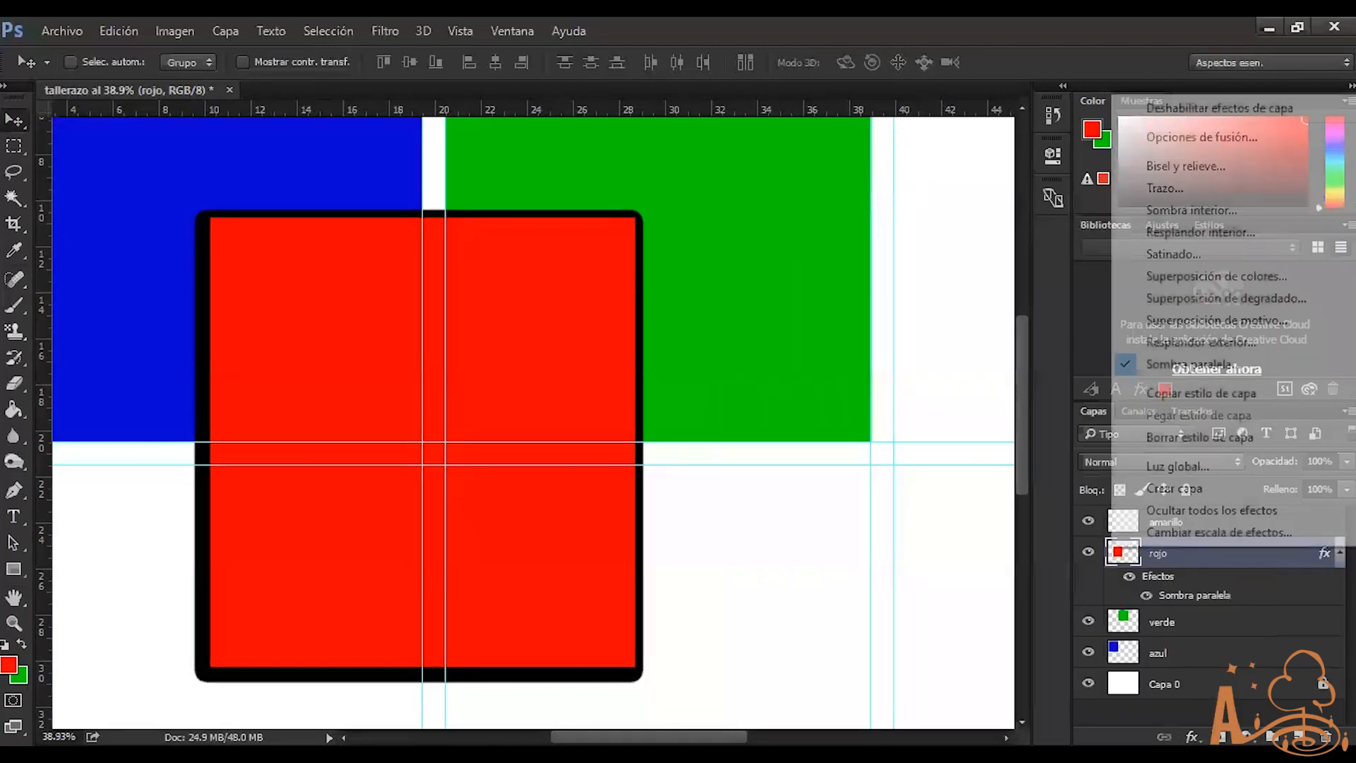
{"action": "left_click", "coordinate": [1218, 365]}
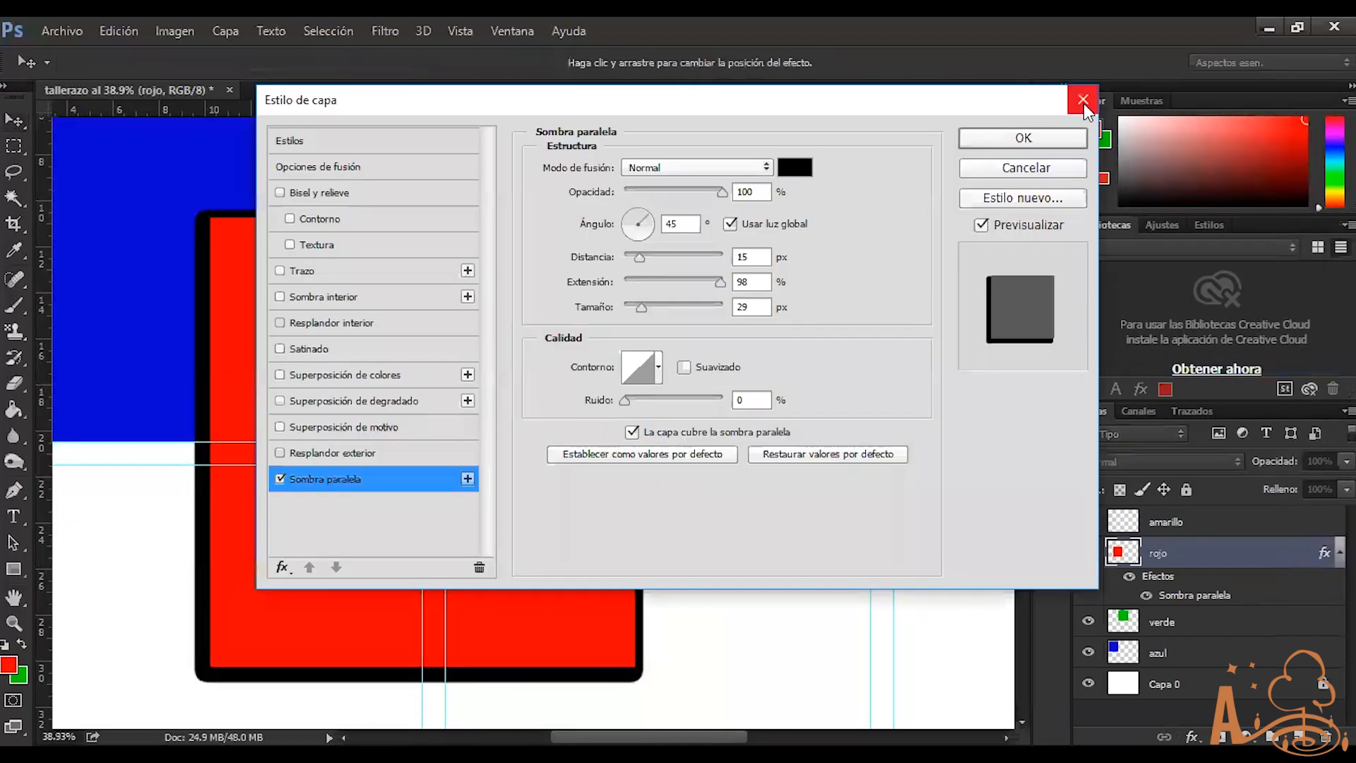
{"action": "key", "text": "Escape"}
{"action": "right_click", "coordinate": [1281, 547]}
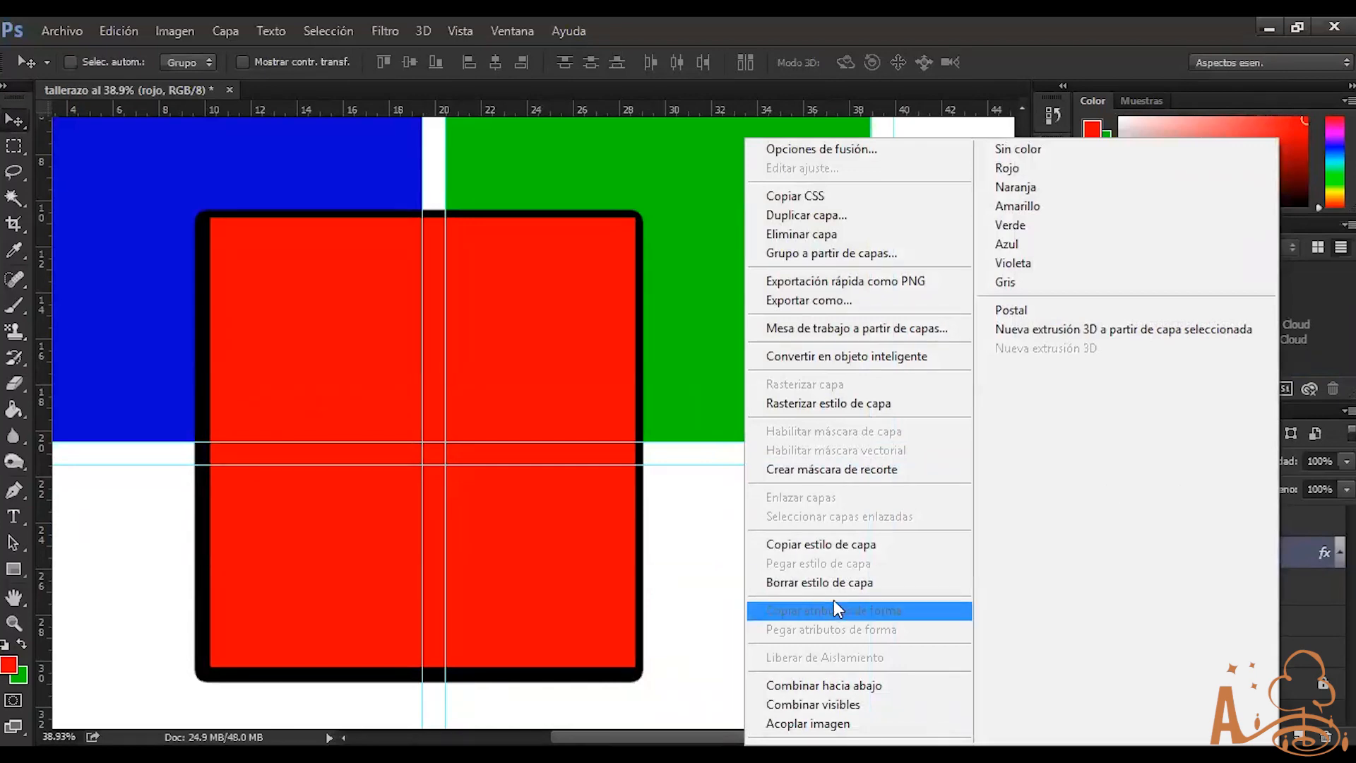
{"action": "left_click", "coordinate": [841, 582]}
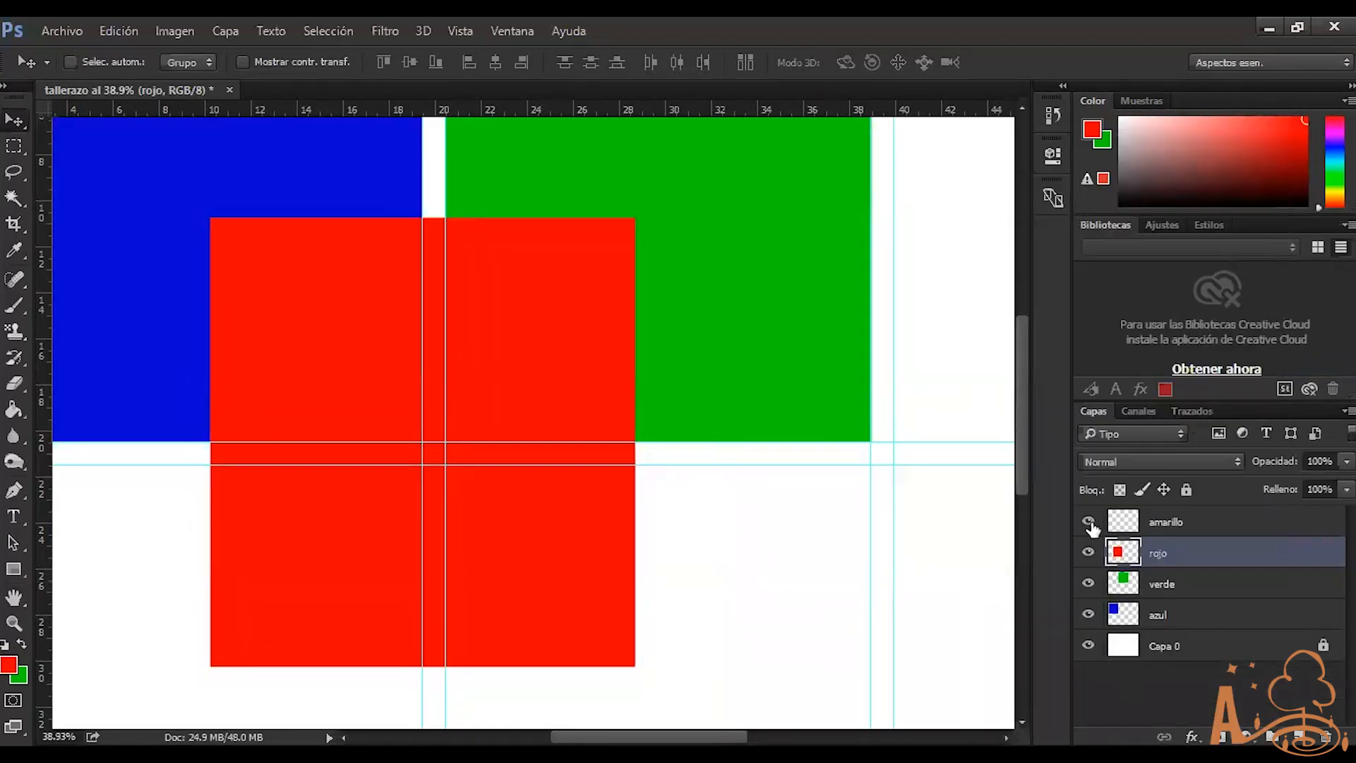
Move the red square into the guide cell directly below the blue square, keeping the rojo layer selected
{"action": "scroll", "coordinate": [551, 460], "scroll_direction": "down", "scroll_amount": 3}
{"action": "left_click_drag", "start_coordinate": [384, 367], "coordinate": [276, 493]}
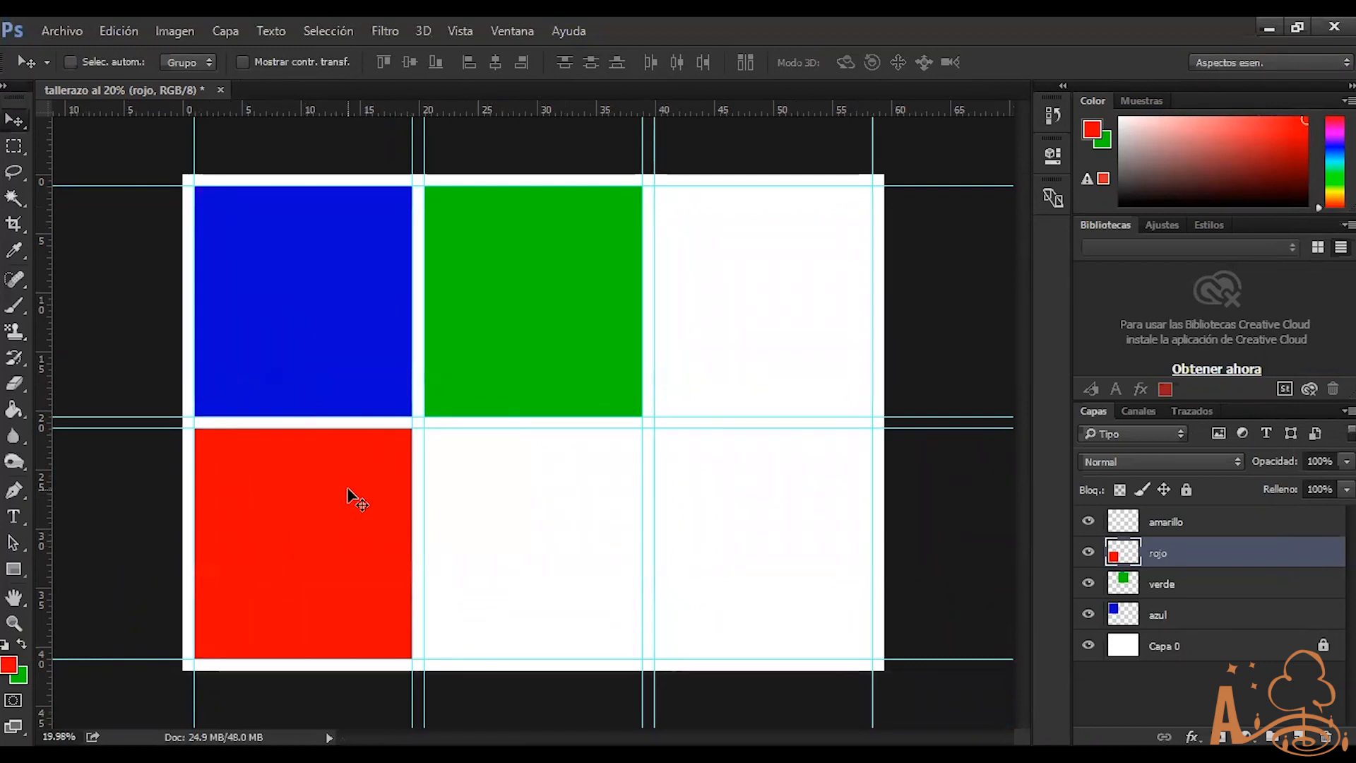
{"action": "right_click", "coordinate": [355, 465]}
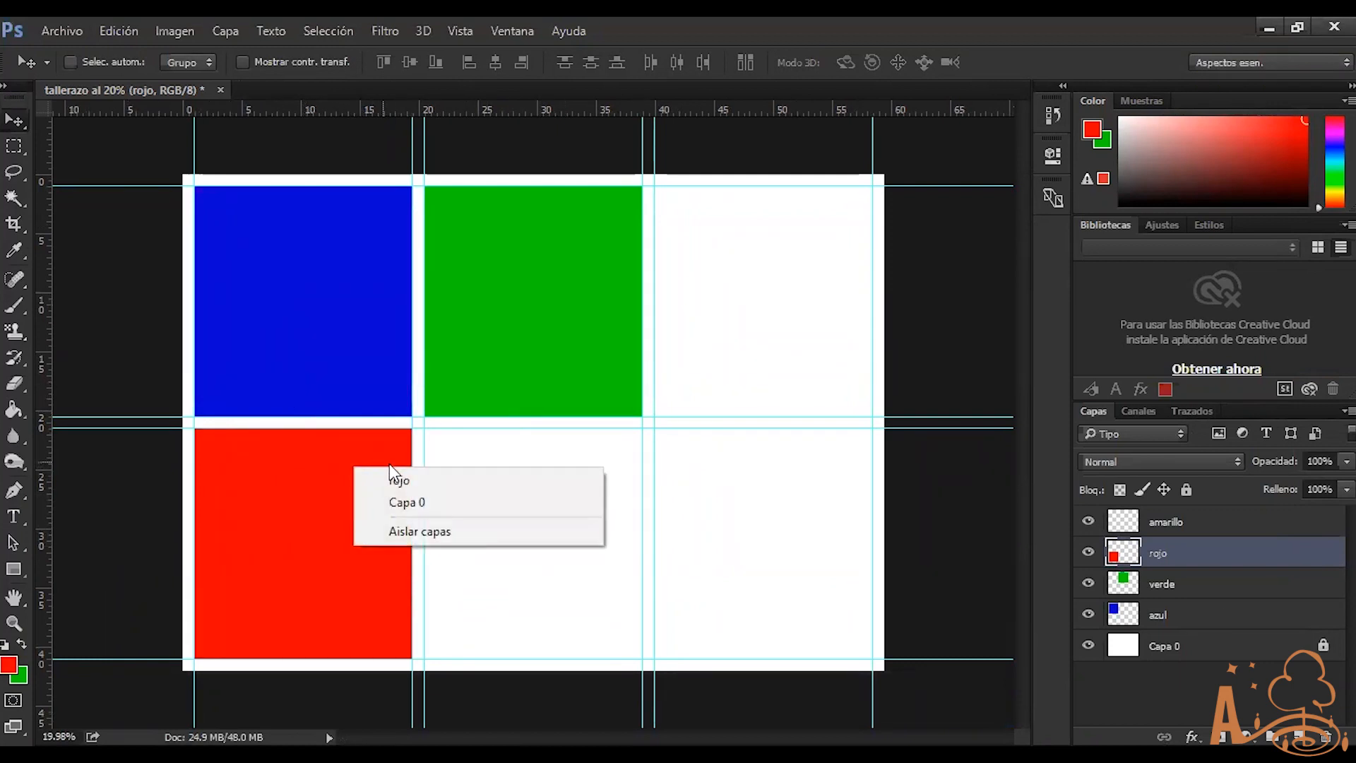
{"action": "left_click", "coordinate": [389, 475]}
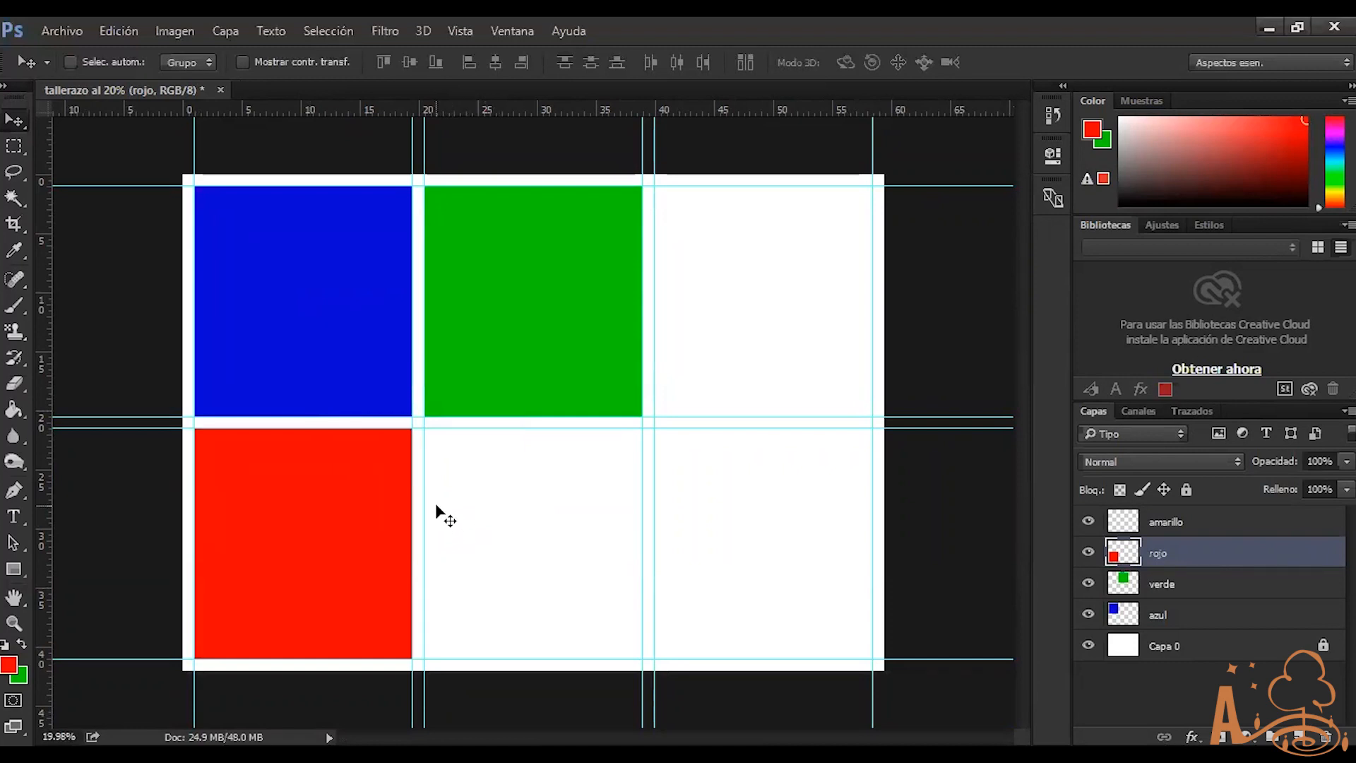
Try placing a duplicate of the rojo layer in the guide cell below the green square, and delete the copy
{"action": "left_click", "coordinate": [1215, 587]}
{"action": "left_click", "coordinate": [1220, 559]}
{"action": "key", "text": "ctrl+j"}
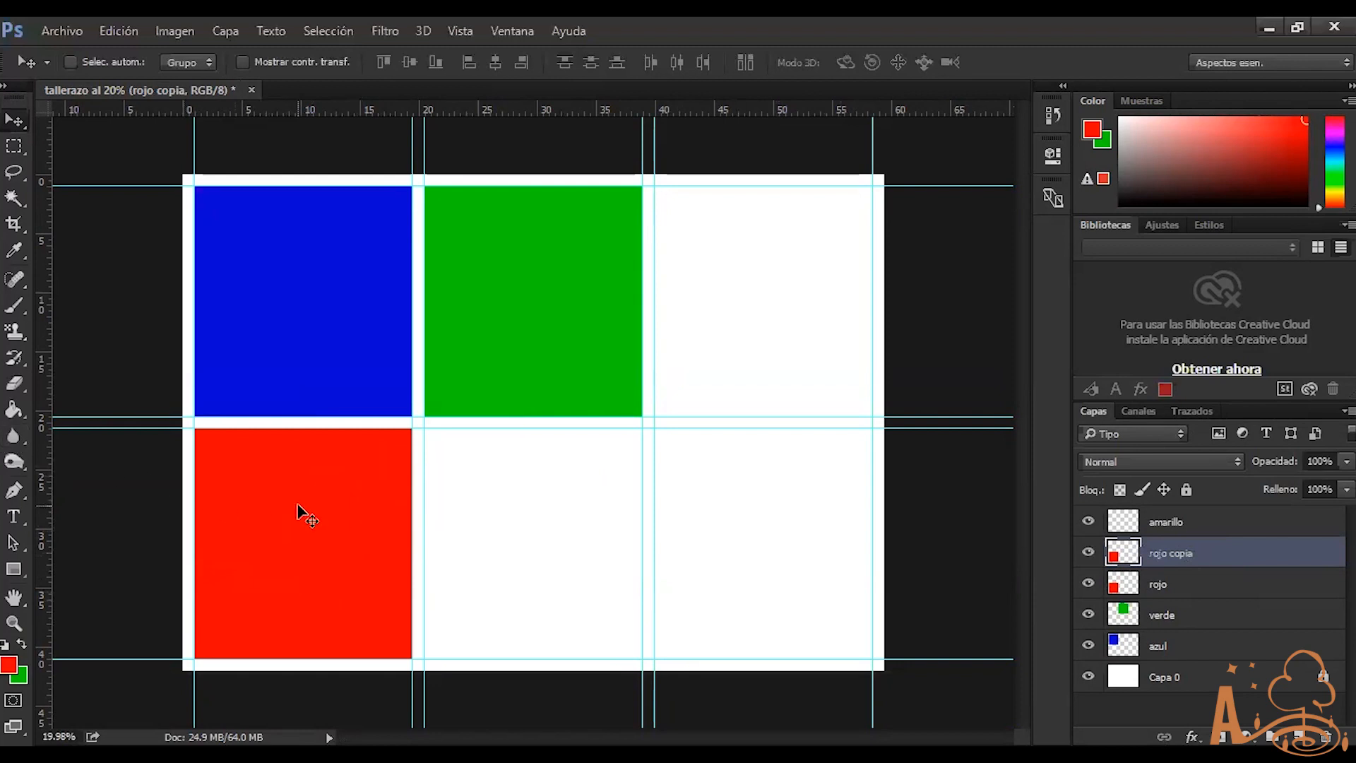
{"action": "left_click_drag", "start_coordinate": [310, 496], "coordinate": [542, 506]}
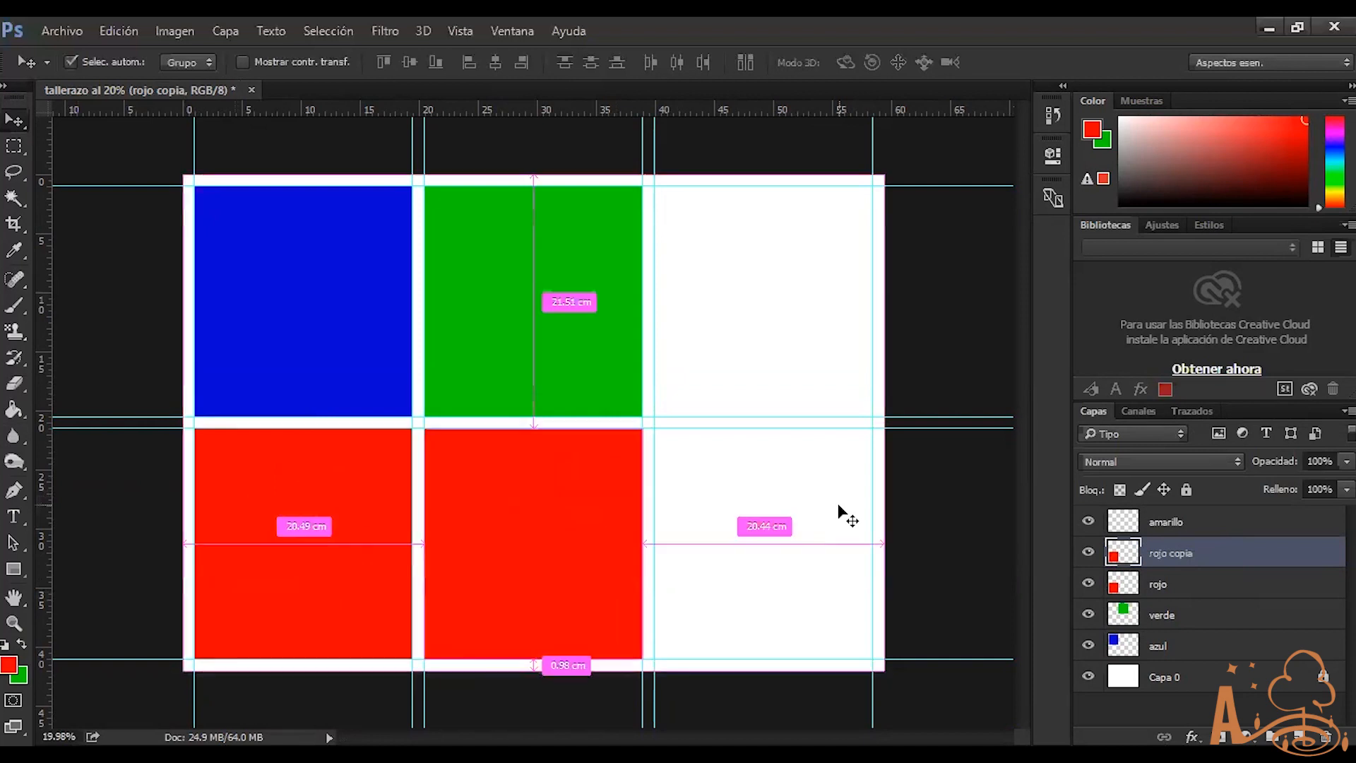
{"action": "key", "text": "Delete"}
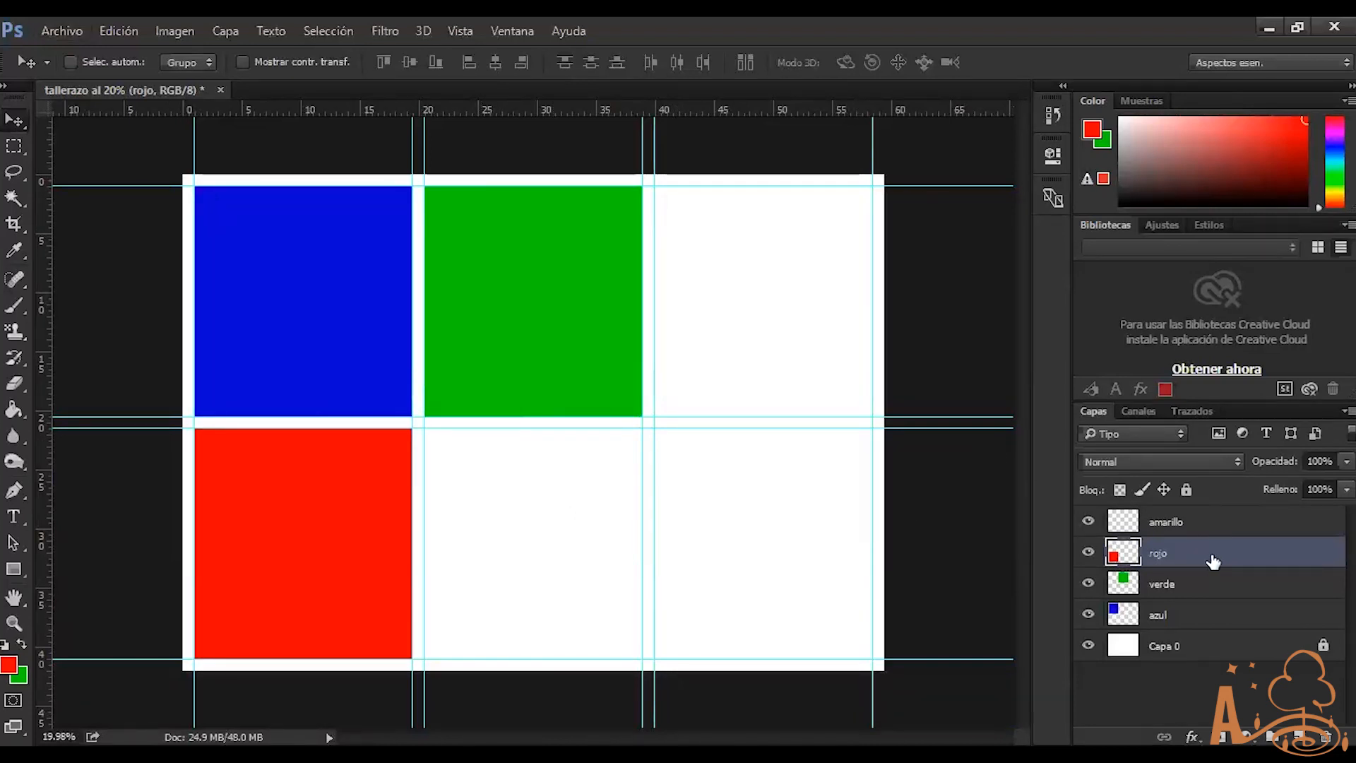
Copy the rojo layer within the layer stack, move the copy beside the original red square, and undo both changes
{"action": "left_click_drag", "start_coordinate": [1213, 561], "coordinate": [1221, 530], "text": "alt"}
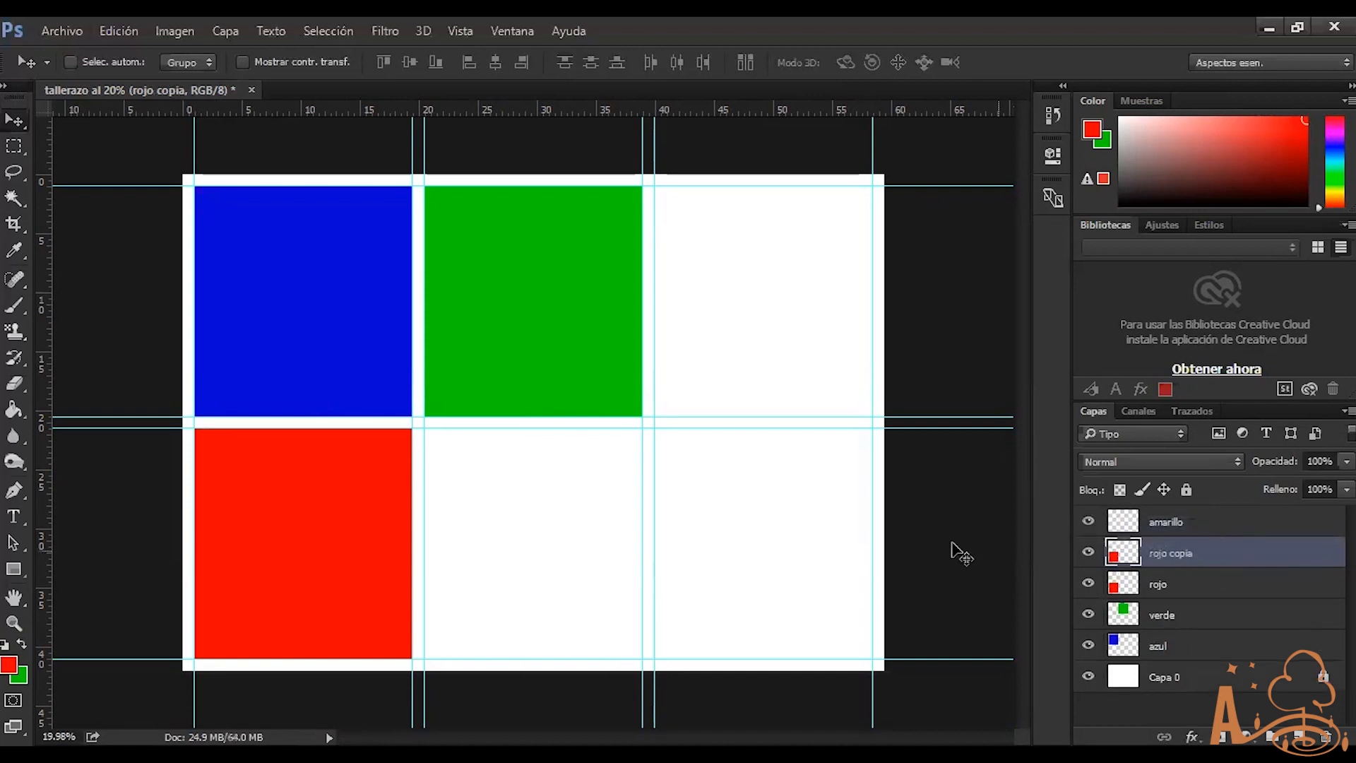
{"action": "left_click_drag", "start_coordinate": [276, 528], "coordinate": [526, 522]}
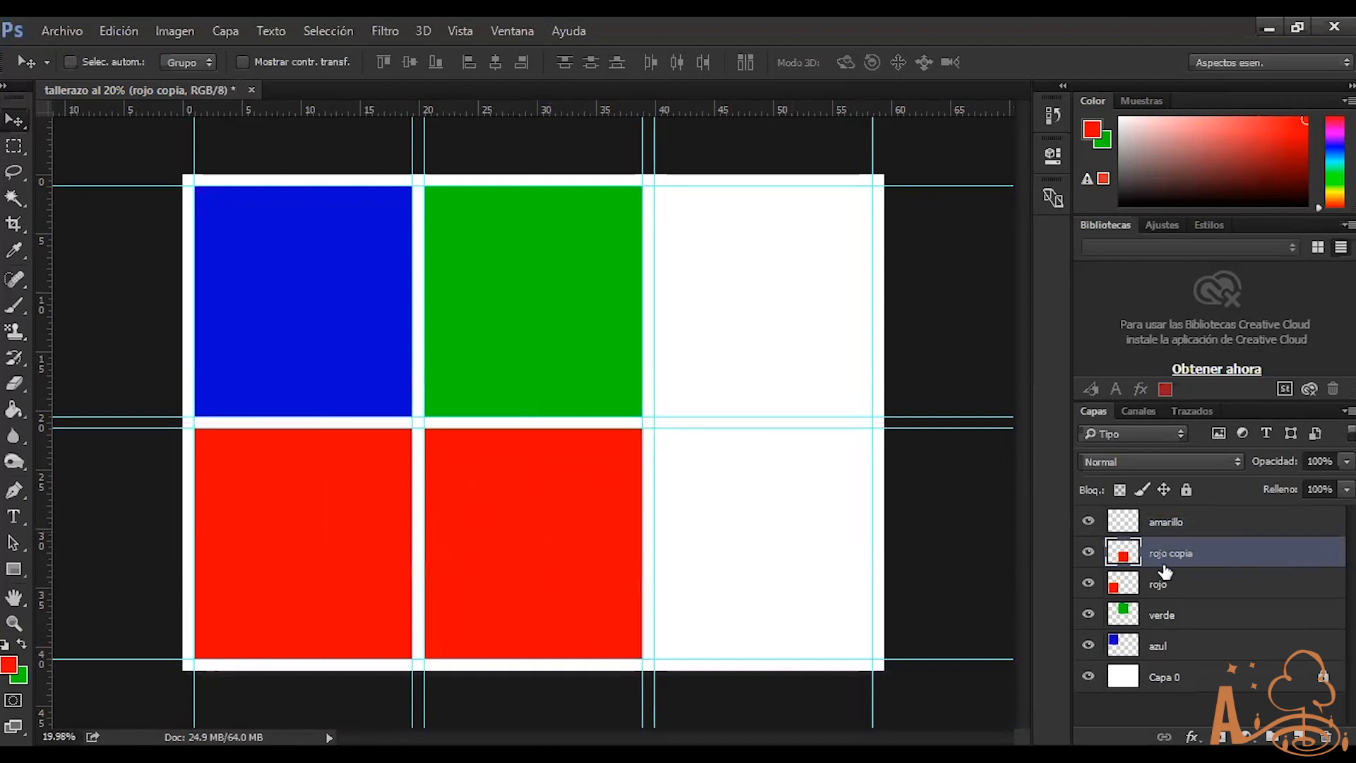
{"action": "key", "text": "ctrl+z"}
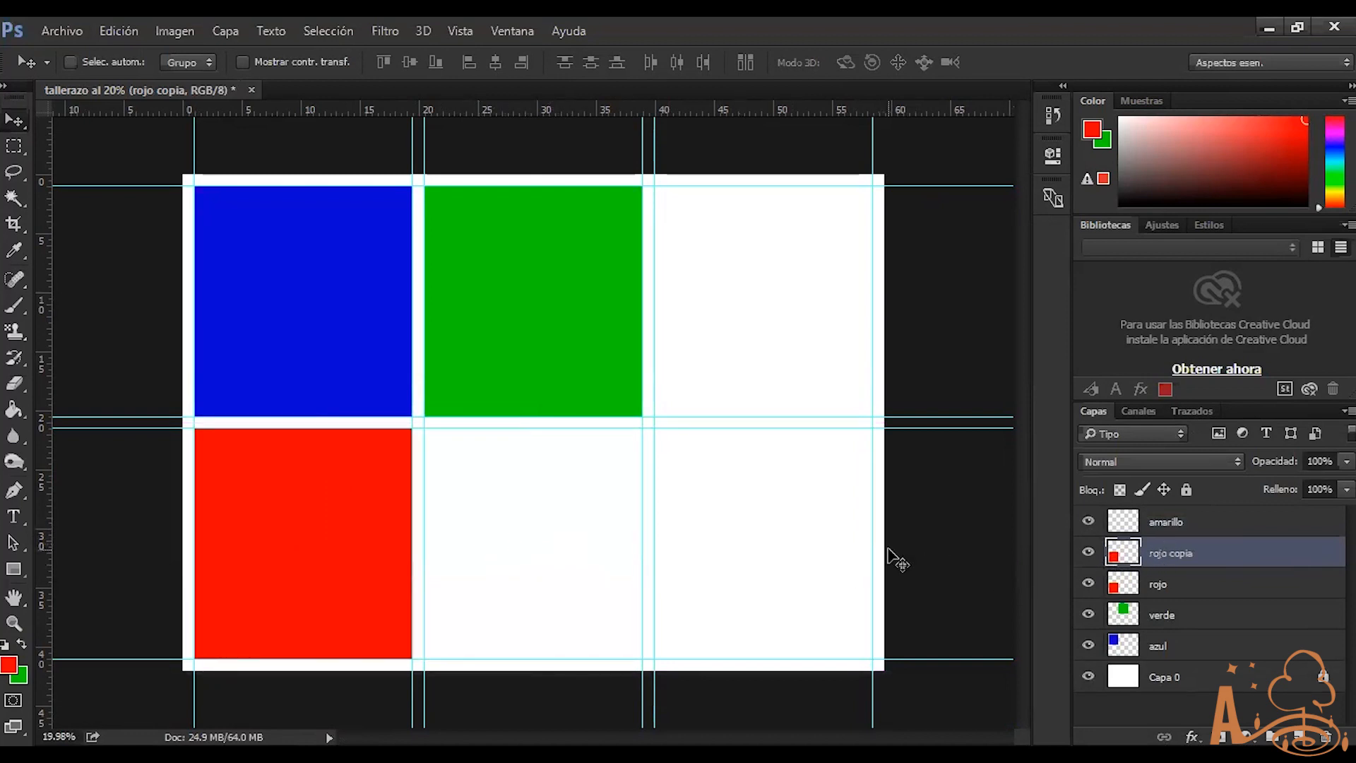
{"action": "key", "text": "ctrl+alt+z"}
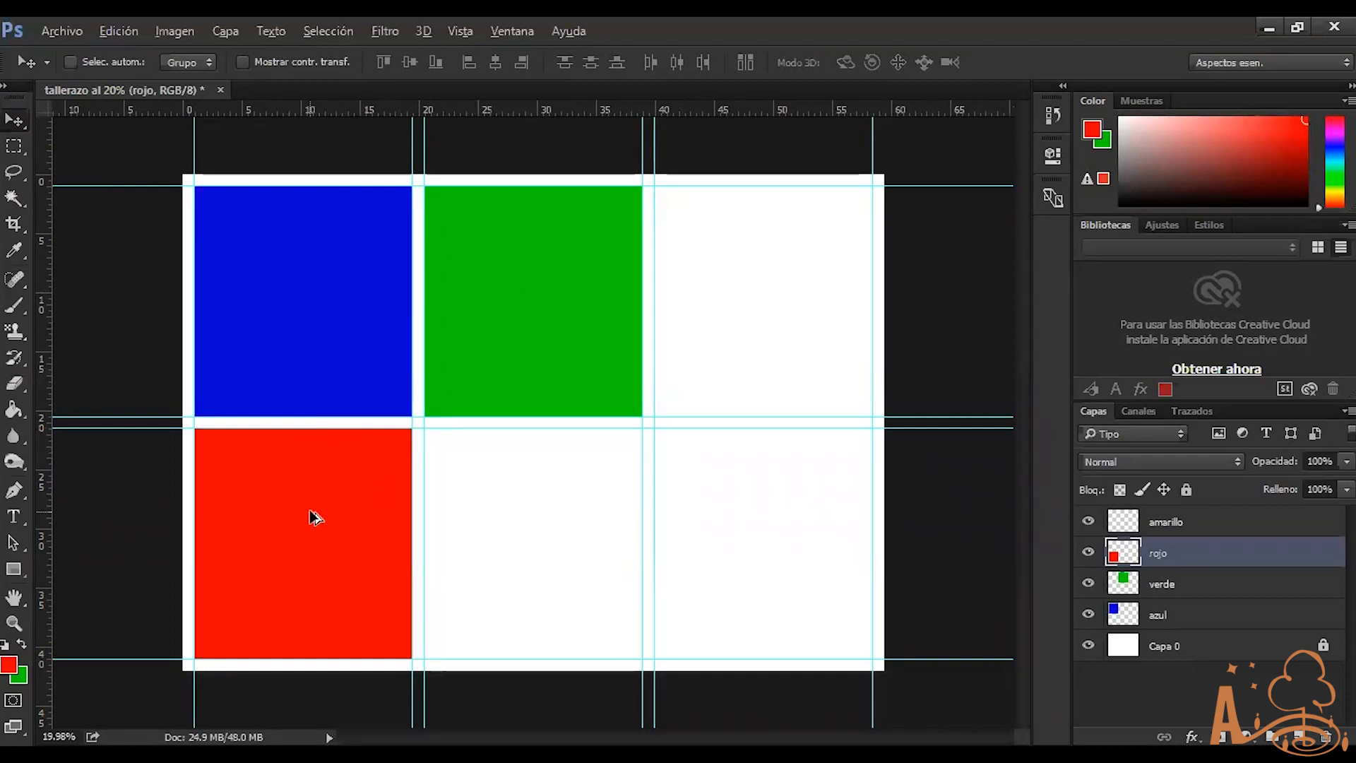
Duplicate the rojo layer's red square into the guide cell directly below the green square
{"action": "left_click_drag", "start_coordinate": [307, 516], "coordinate": [539, 521]}
{"action": "left_click_drag", "start_coordinate": [538, 520], "coordinate": [538, 518]}
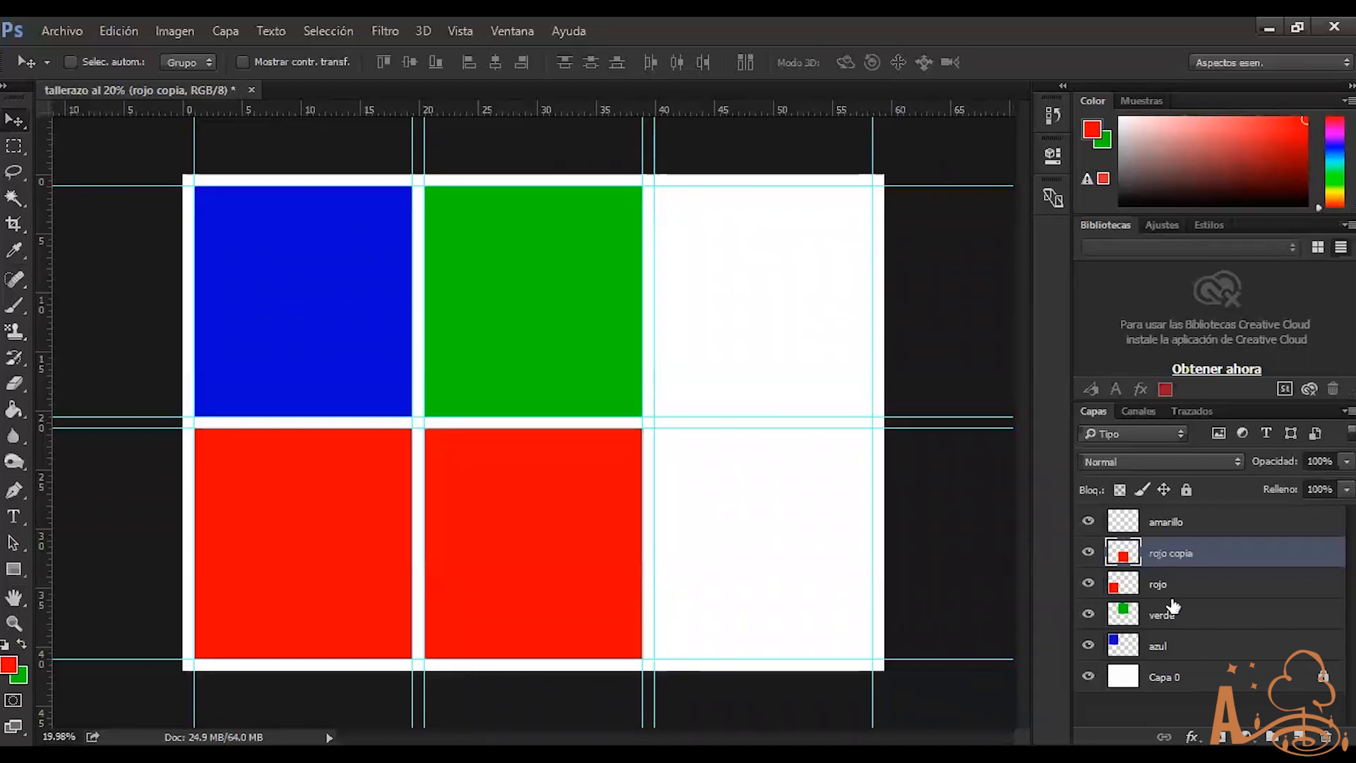
Select the layers from azul through rojo copia as a range, and exclude verde from the selection
{"action": "left_click", "coordinate": [1176, 646]}
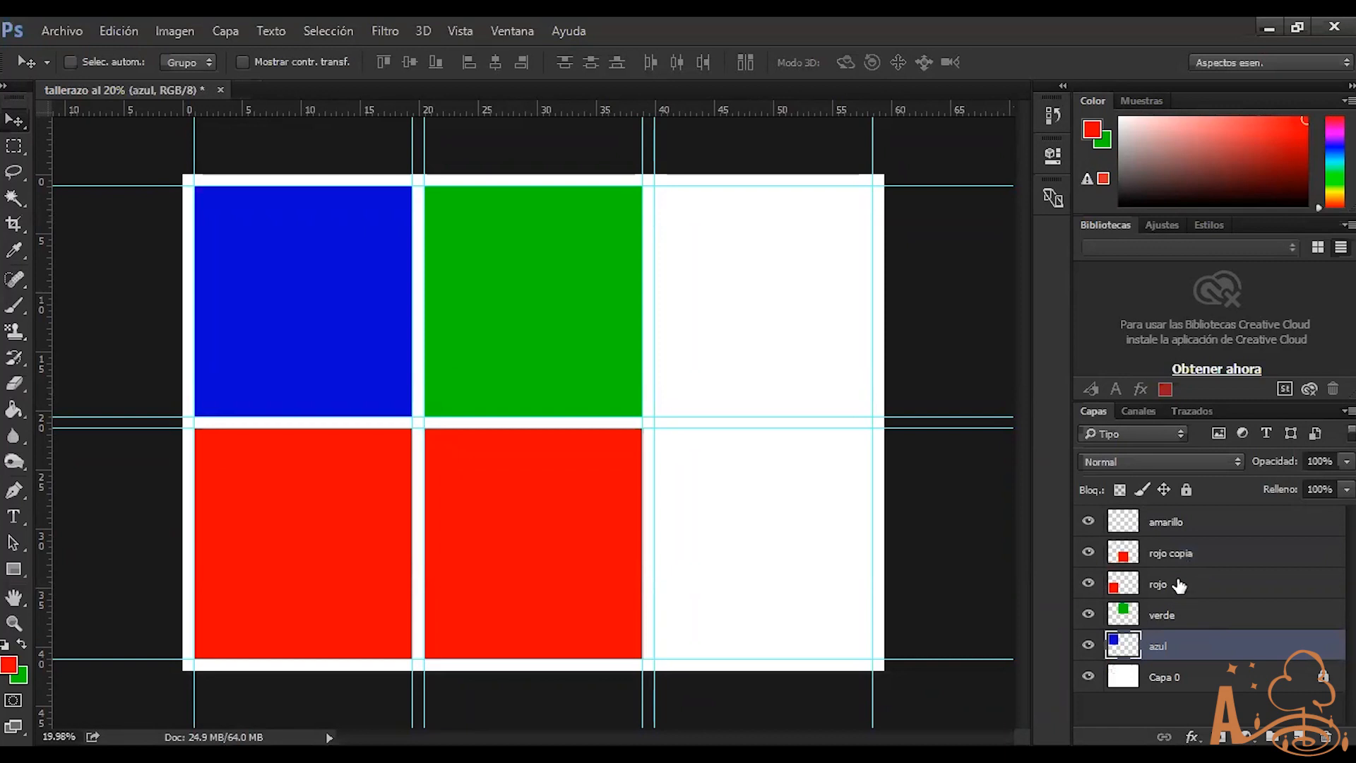
{"action": "left_click", "coordinate": [1181, 558], "text": "shift"}
{"action": "left_click", "coordinate": [1174, 626], "text": "ctrl"}
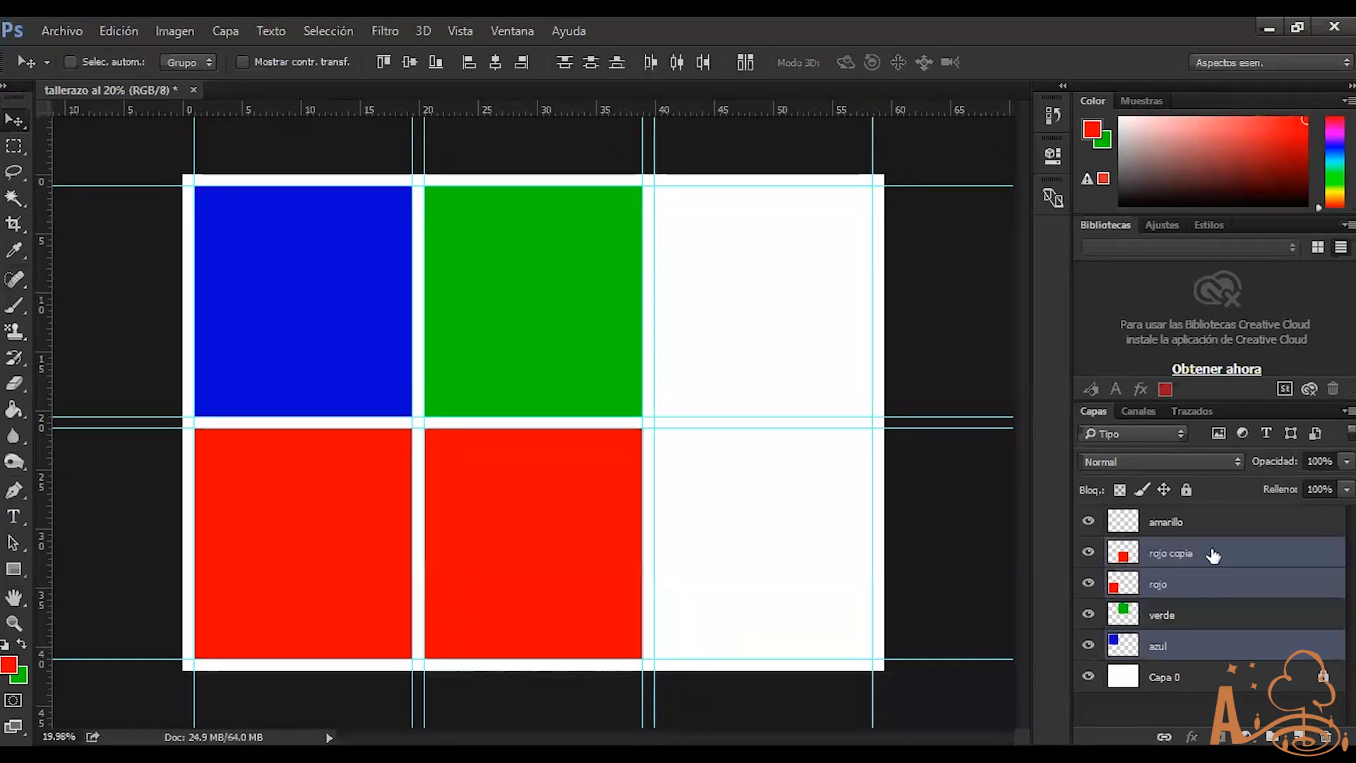
Build a selection of the azul, verde, rojo and rojo copia layers by adding them one at a time
{"action": "left_click", "coordinate": [1195, 622]}
{"action": "left_click", "coordinate": [1193, 644]}
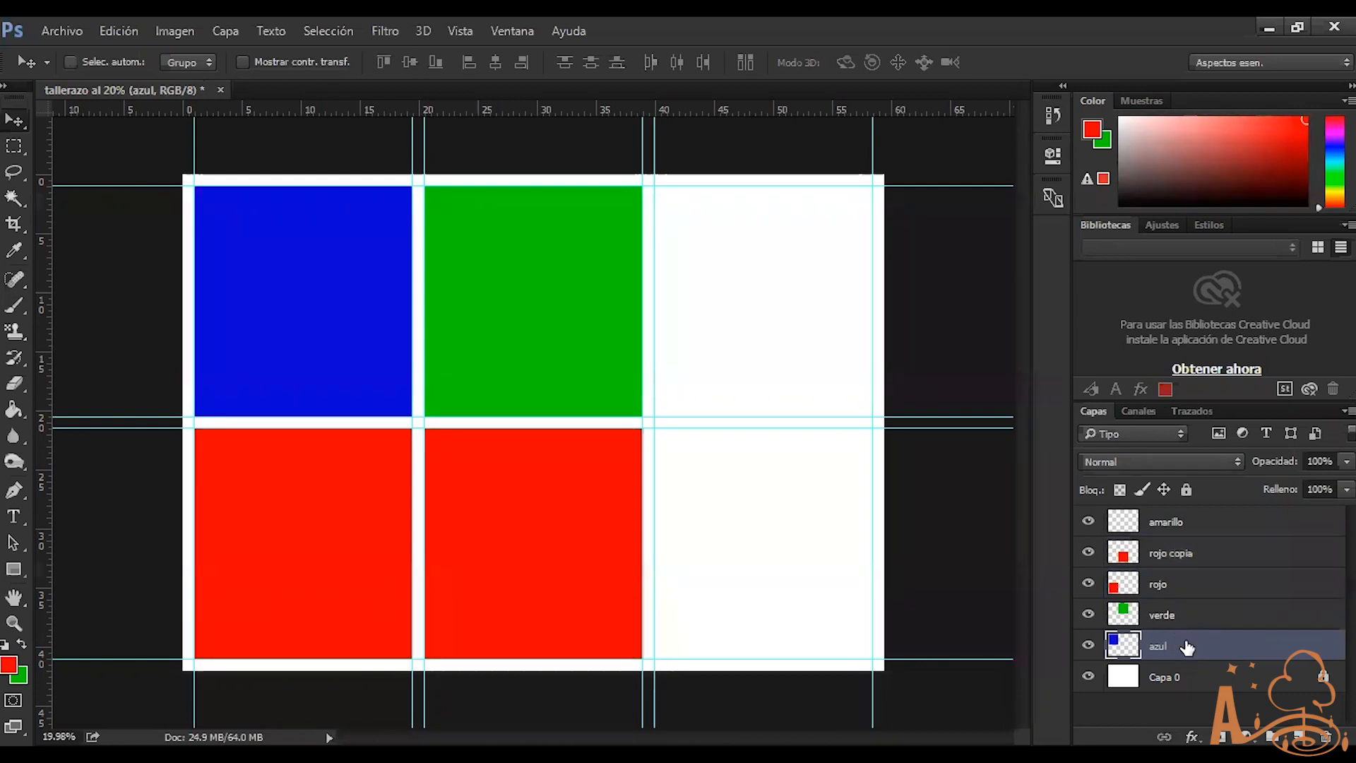
{"action": "left_click", "coordinate": [1190, 614], "text": "ctrl"}
{"action": "left_click", "coordinate": [1194, 584], "text": "ctrl"}
{"action": "left_click", "coordinate": [1199, 555], "text": "ctrl"}
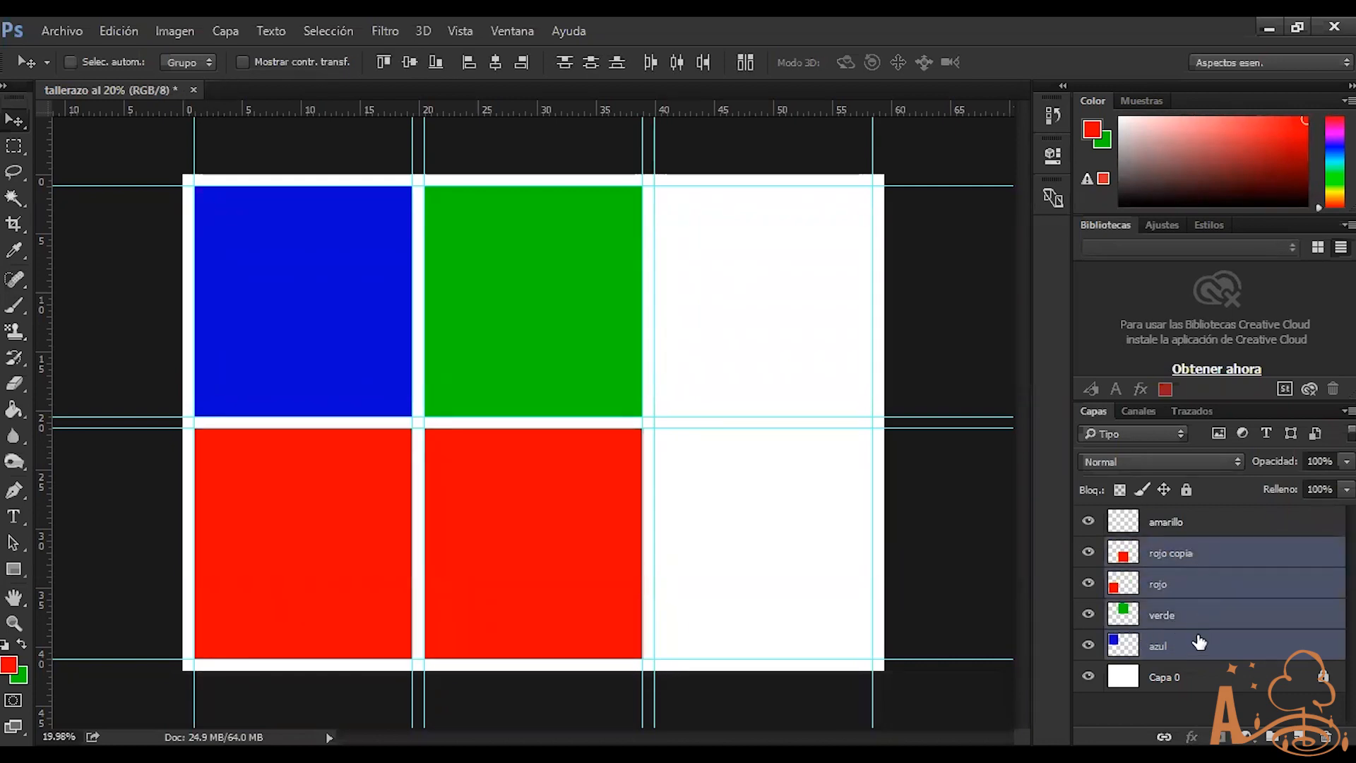
Reselect the range from azul to rojo copia, and practise removing and re-adding the verde and rojo layers individually
{"action": "left_click", "coordinate": [1199, 655]}
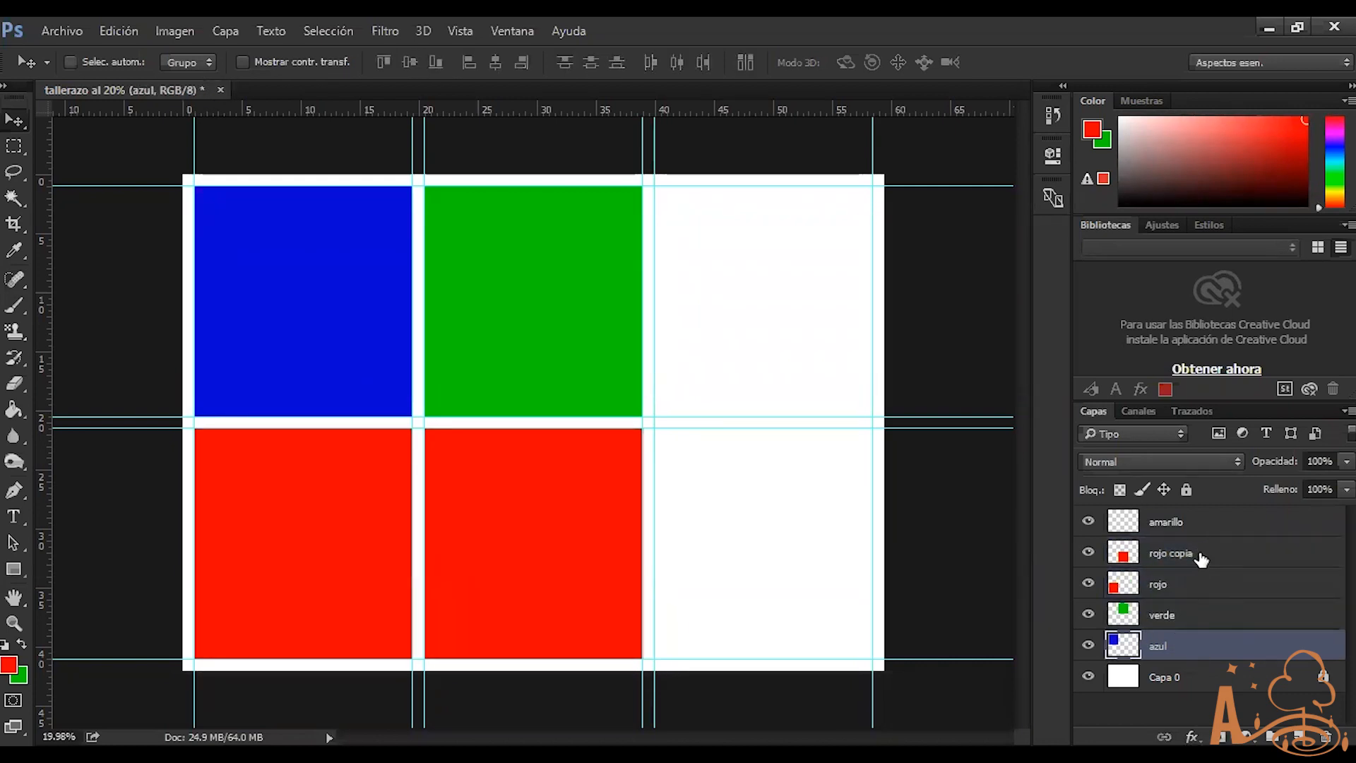
{"action": "left_click", "coordinate": [1201, 557], "text": "shift"}
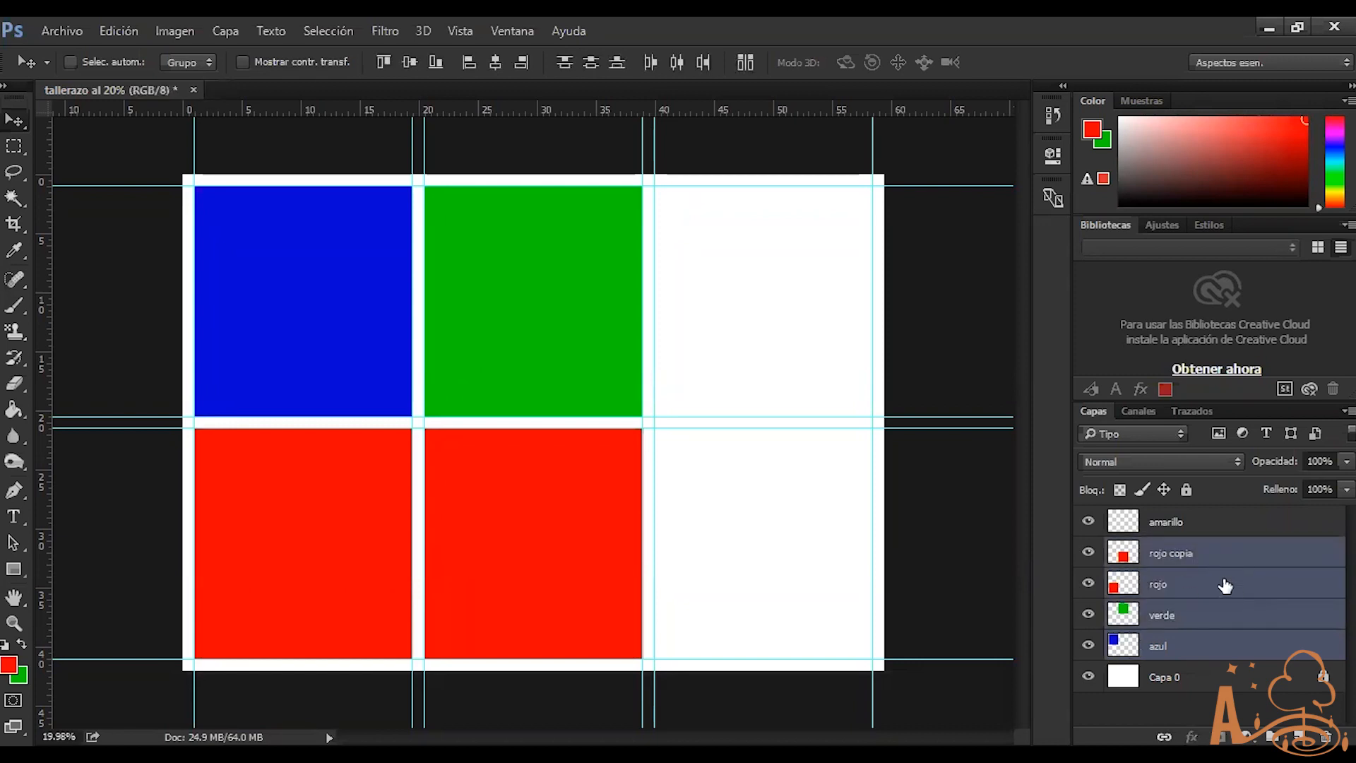
{"action": "left_click", "coordinate": [1195, 616], "text": "ctrl"}
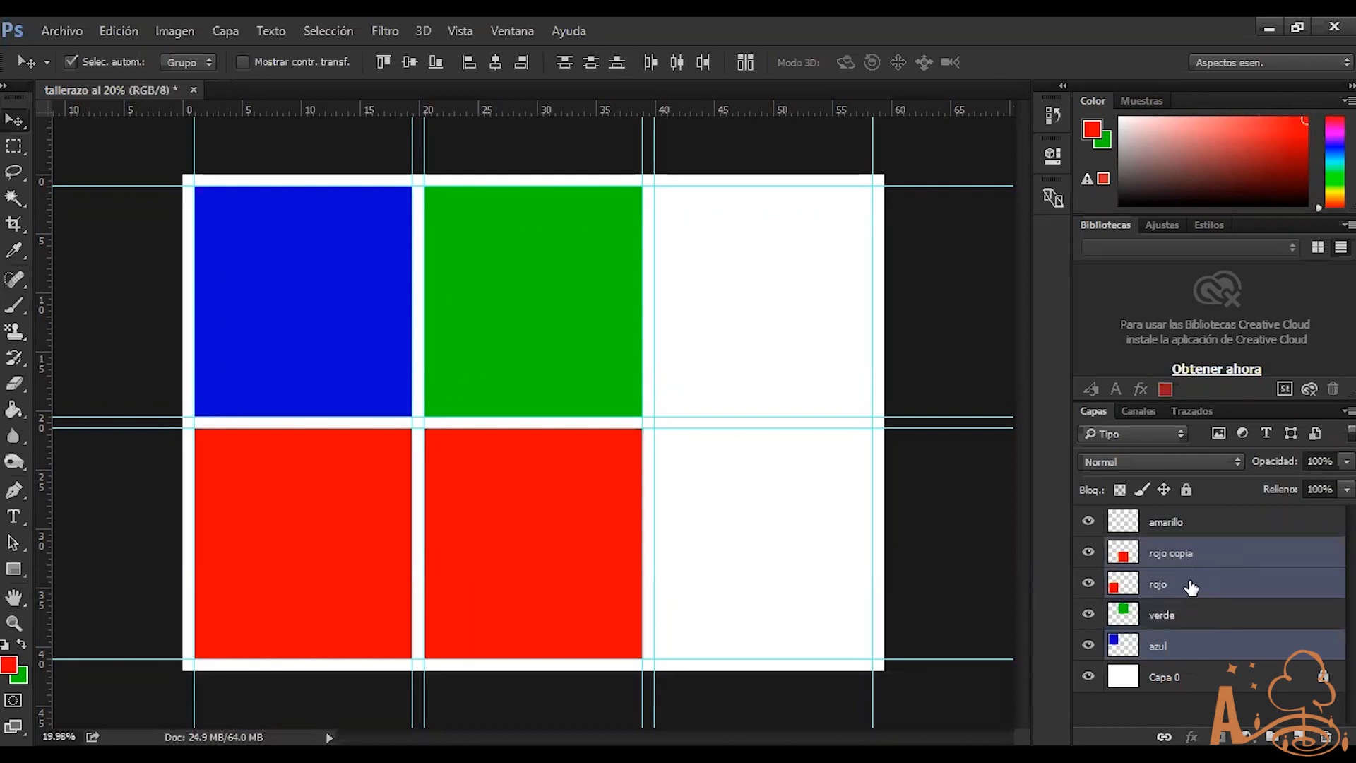
{"action": "left_click", "coordinate": [1192, 589], "text": "ctrl"}
{"action": "left_click", "coordinate": [1191, 621], "text": "ctrl"}
{"action": "left_click", "coordinate": [1193, 594], "text": "ctrl"}
{"action": "left_click", "coordinate": [1194, 614], "text": "ctrl"}
{"action": "left_click", "coordinate": [1196, 590], "text": "ctrl"}
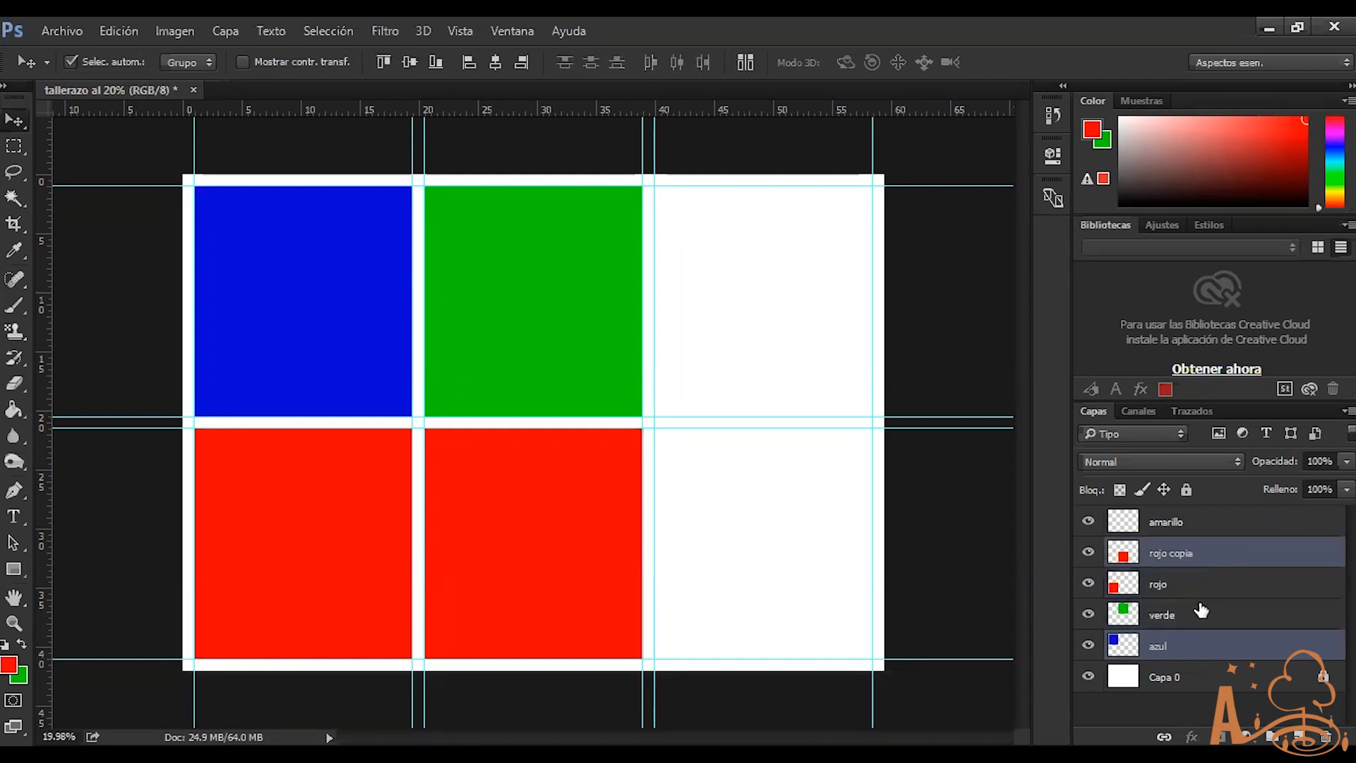
{"action": "left_click", "coordinate": [1201, 614], "text": "ctrl"}
{"action": "left_click", "coordinate": [1204, 591], "text": "ctrl"}
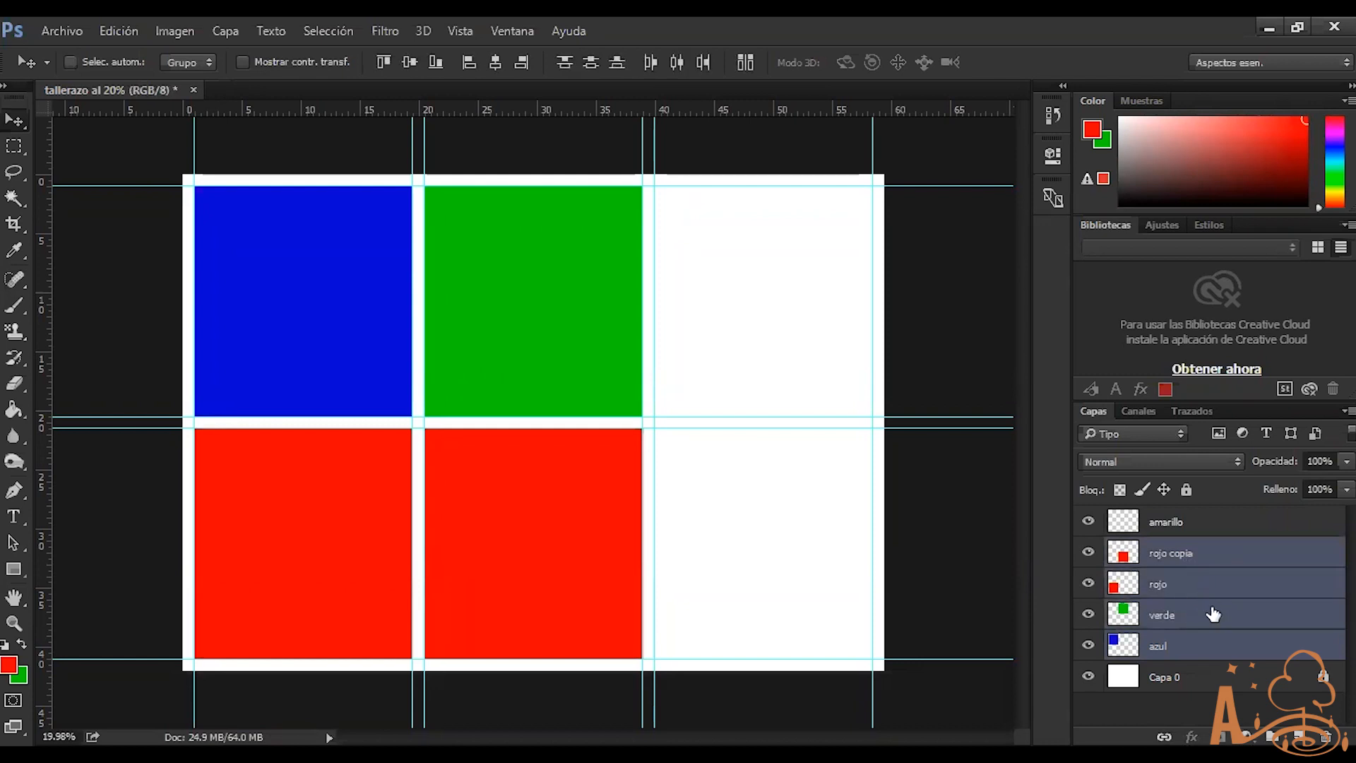
Exclude verde from the selection, try moving the azul, rojo and rojo copia squares together, and undo the move
{"action": "left_click", "coordinate": [1213, 614], "text": "ctrl"}
{"action": "mouse_move", "coordinate": [539, 416]}
{"action": "left_mouse_down"}
{"action": "mouse_move", "coordinate": [678, 389]}
{"action": "mouse_move", "coordinate": [566, 470]}
{"action": "mouse_move", "coordinate": [539, 421]}
{"action": "mouse_move", "coordinate": [560, 427]}
{"action": "left_mouse_up"}
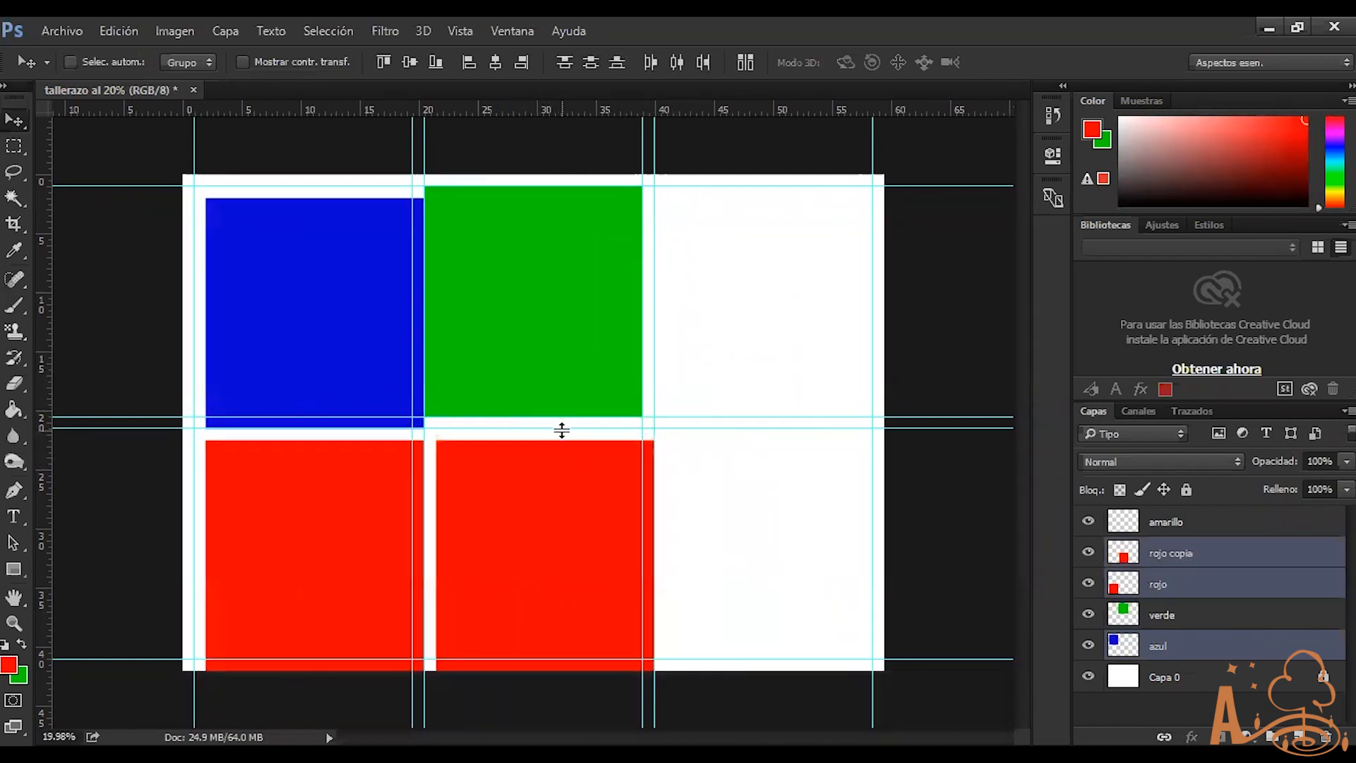
{"action": "left_click", "coordinate": [1254, 614]}
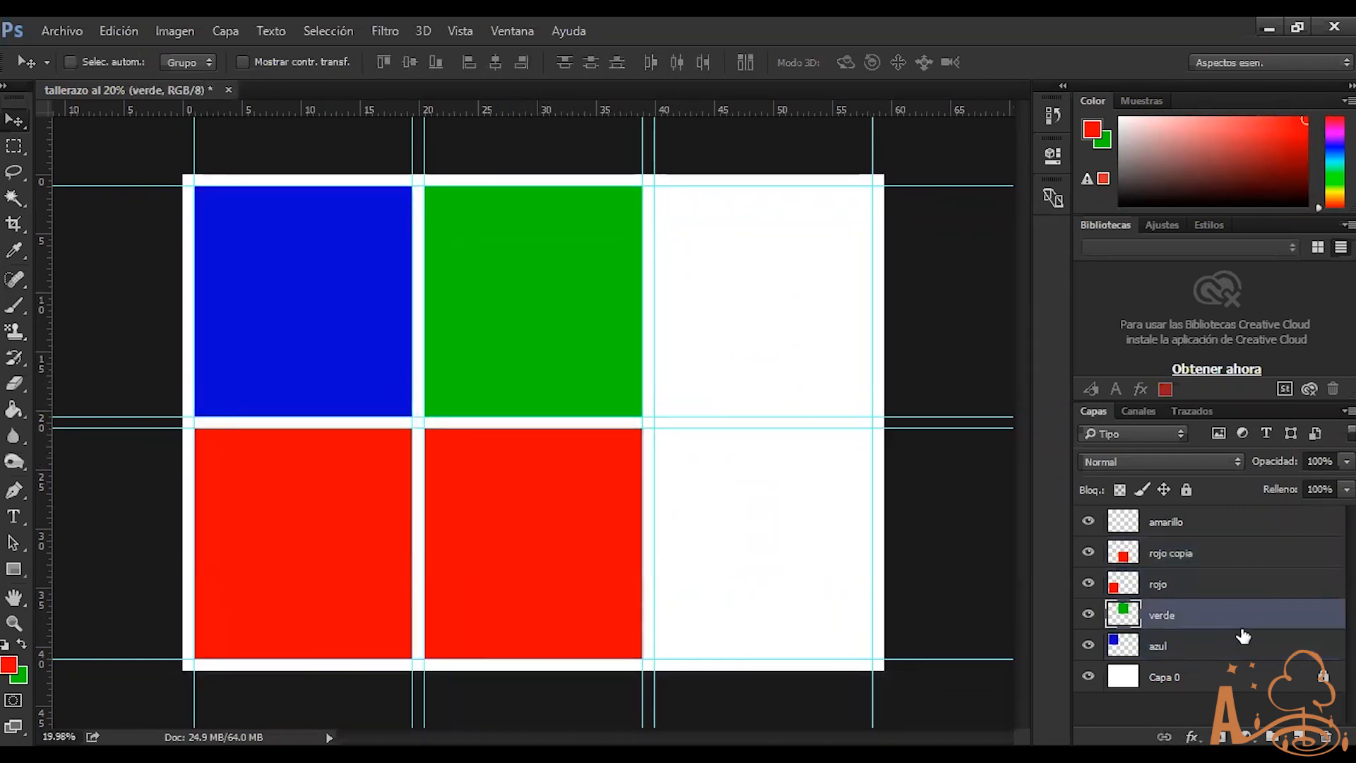
{"action": "left_click", "coordinate": [1217, 650]}
{"action": "left_click", "coordinate": [1203, 558]}
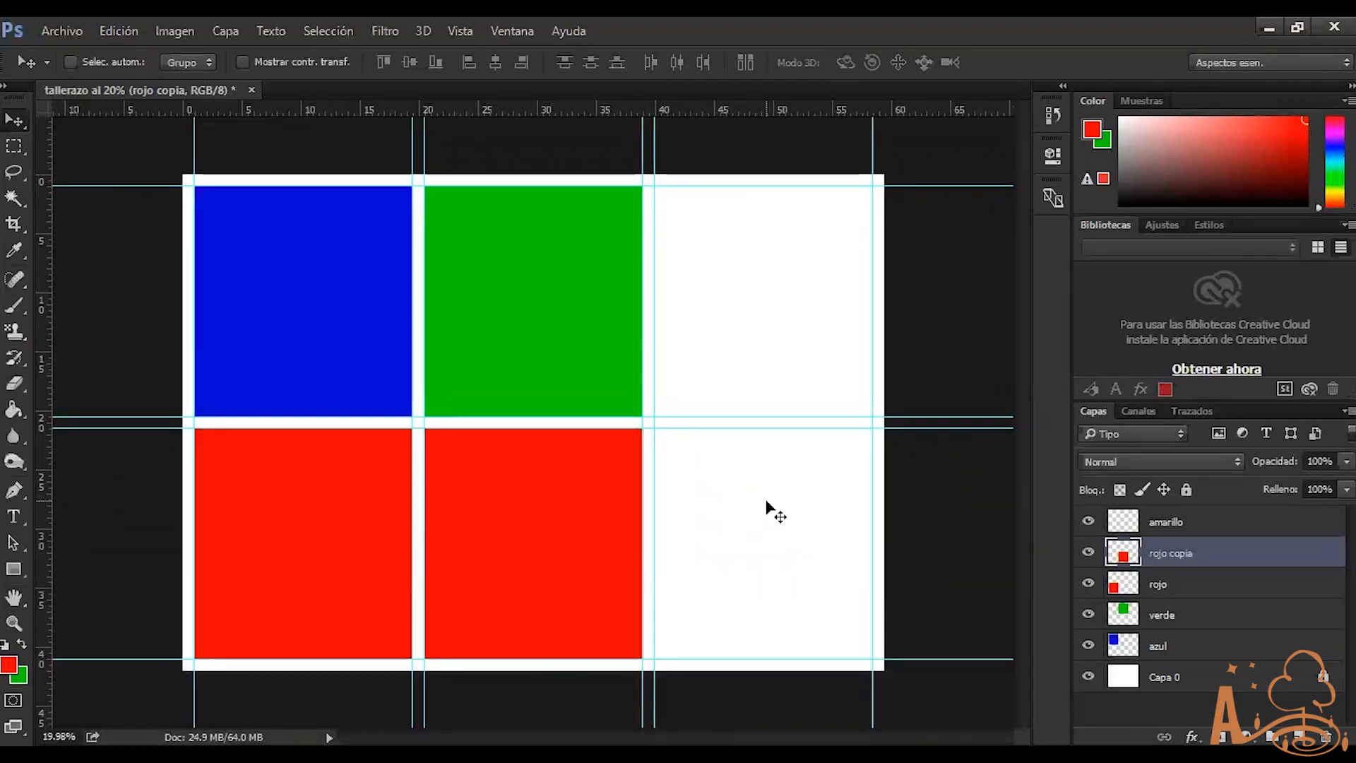
{"action": "right_click", "coordinate": [607, 502]}
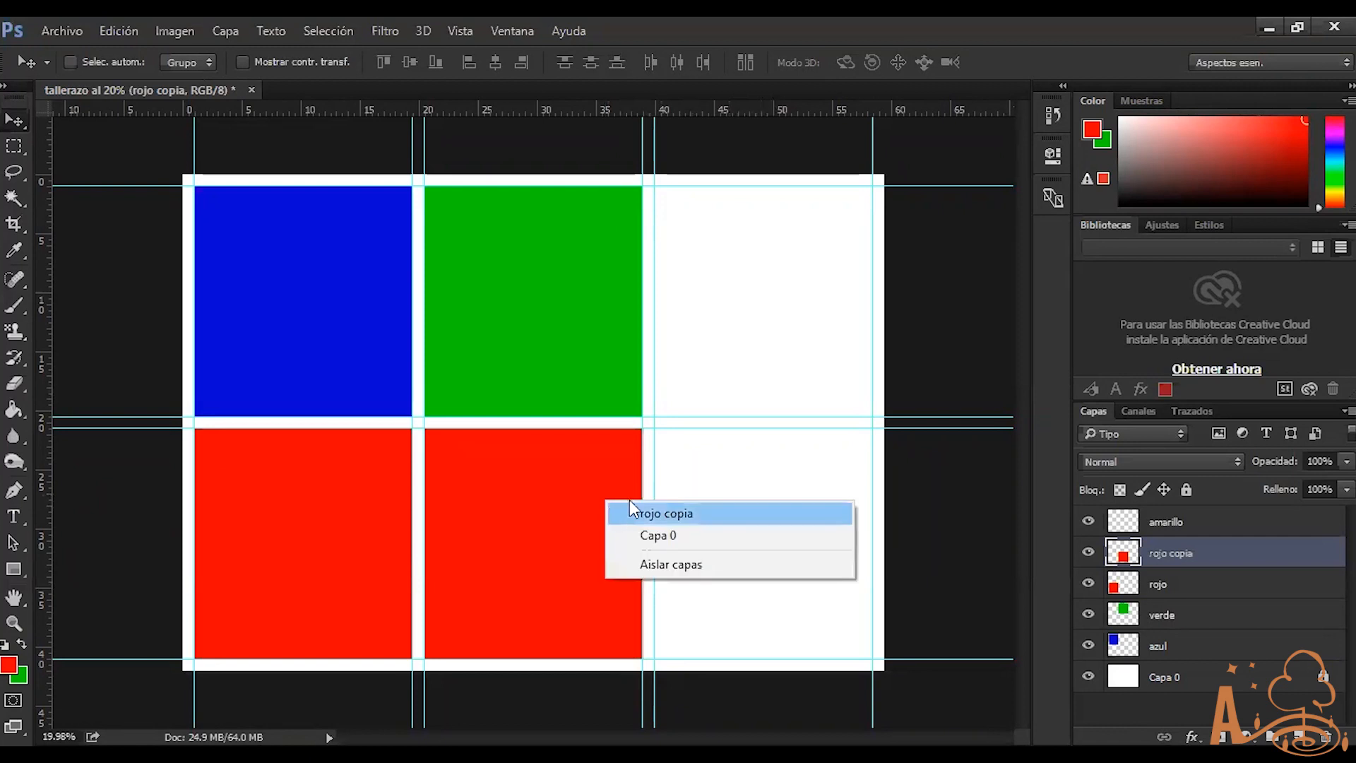
{"action": "left_click", "coordinate": [1209, 549]}
Link the rojo and rojo copia layers together, ending with only the rojo layer selected
{"action": "left_click", "coordinate": [1164, 588]}
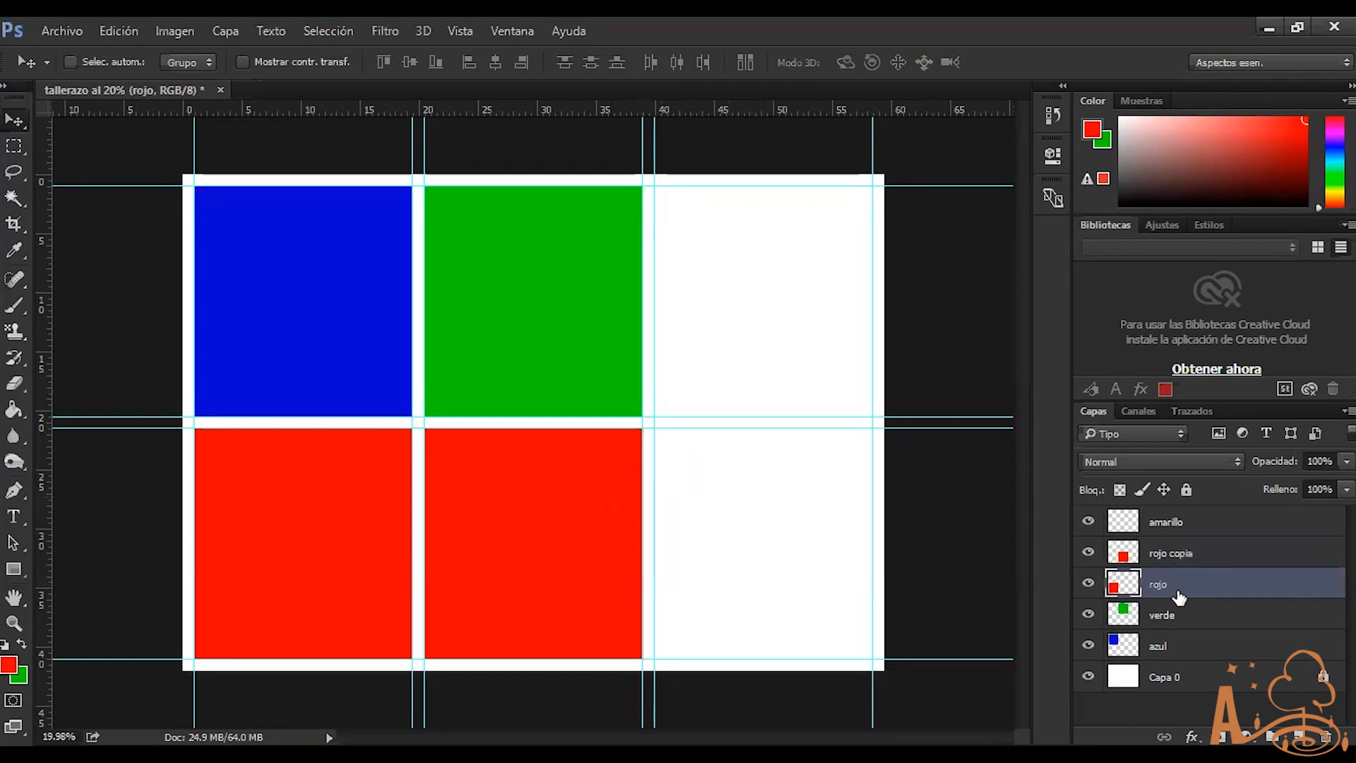
{"action": "left_click", "coordinate": [1192, 565], "text": "shift"}
{"action": "right_click", "coordinate": [1247, 559]}
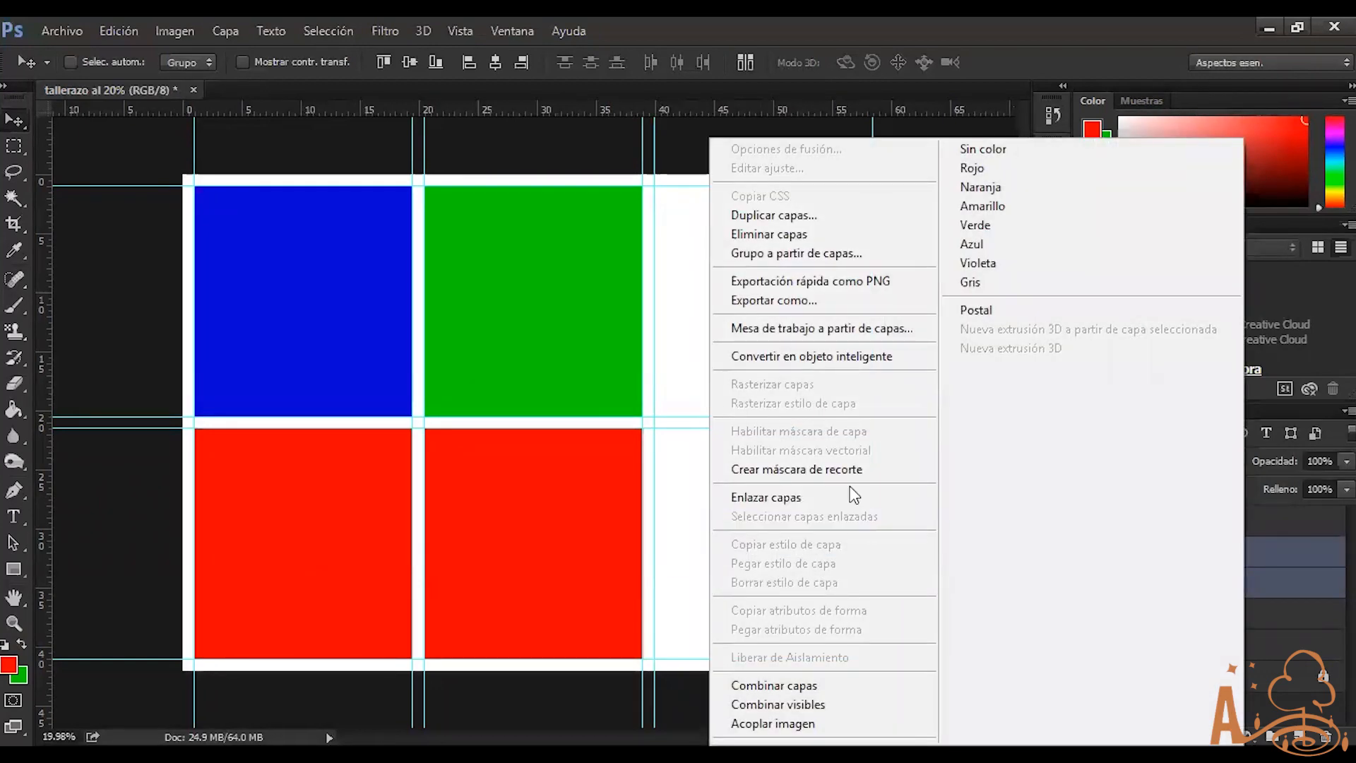
{"action": "left_click", "coordinate": [855, 497]}
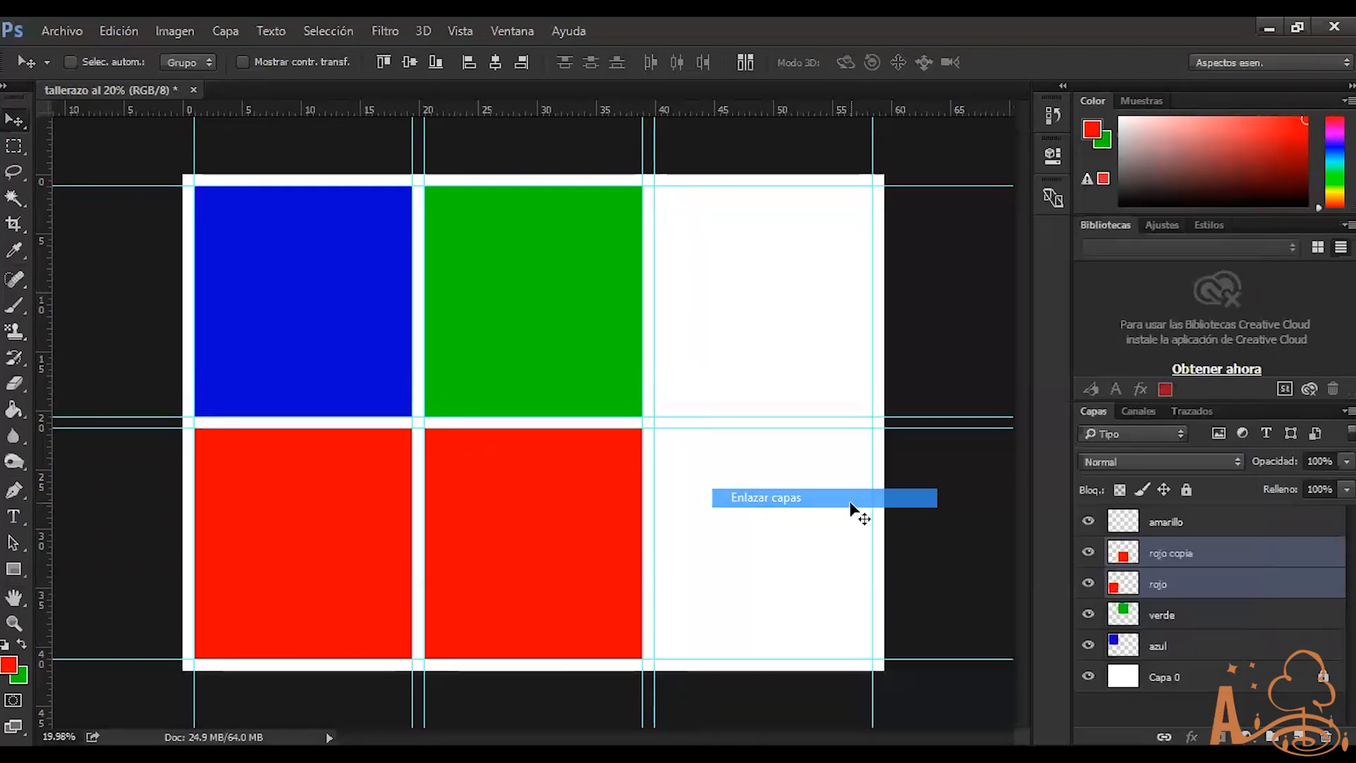
{"action": "left_click", "coordinate": [1301, 617]}
{"action": "left_click", "coordinate": [1300, 591]}
{"action": "left_click", "coordinate": [1301, 612]}
{"action": "left_click", "coordinate": [1298, 592]}
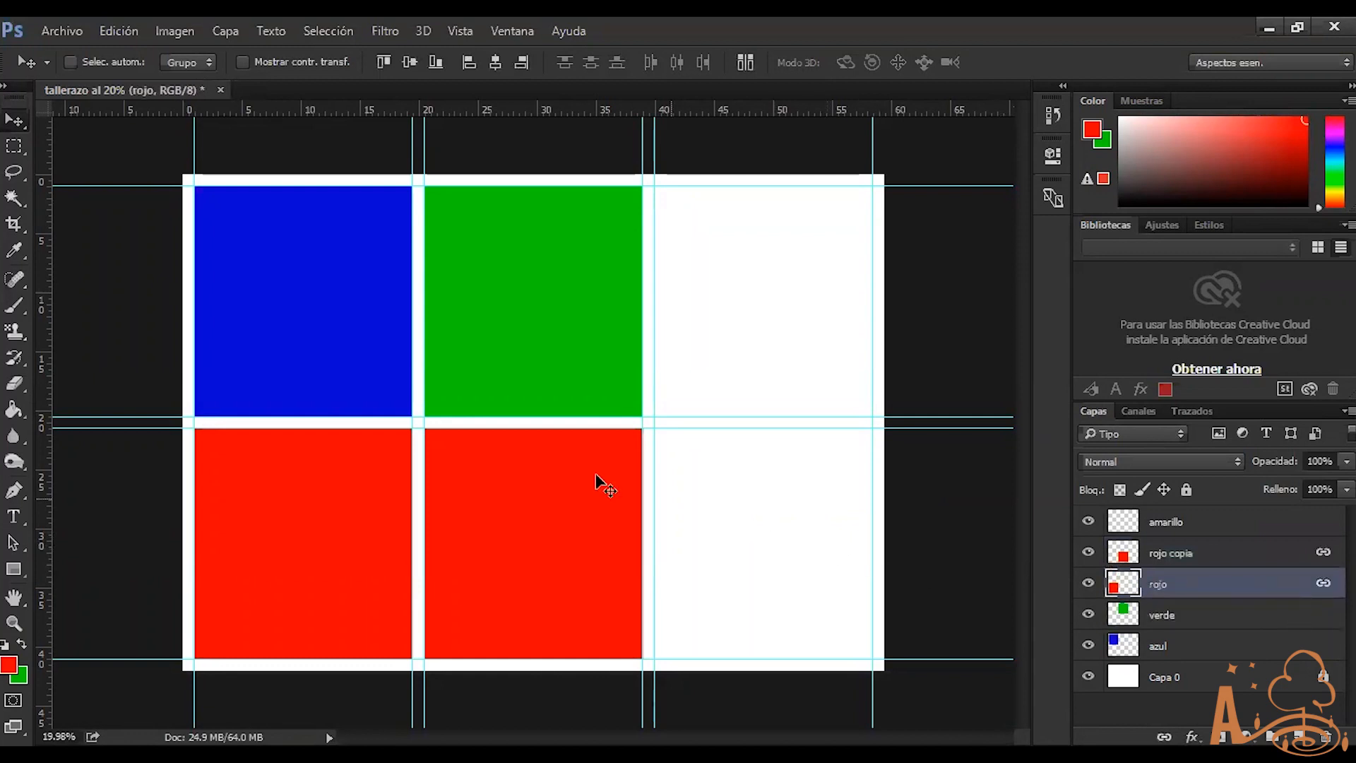
Try moving the linked red squares with only the rojo layer selected, and undo the move and the link
{"action": "left_click", "coordinate": [1177, 555]}
{"action": "left_click", "coordinate": [1184, 580]}
{"action": "left_click", "coordinate": [1191, 558]}
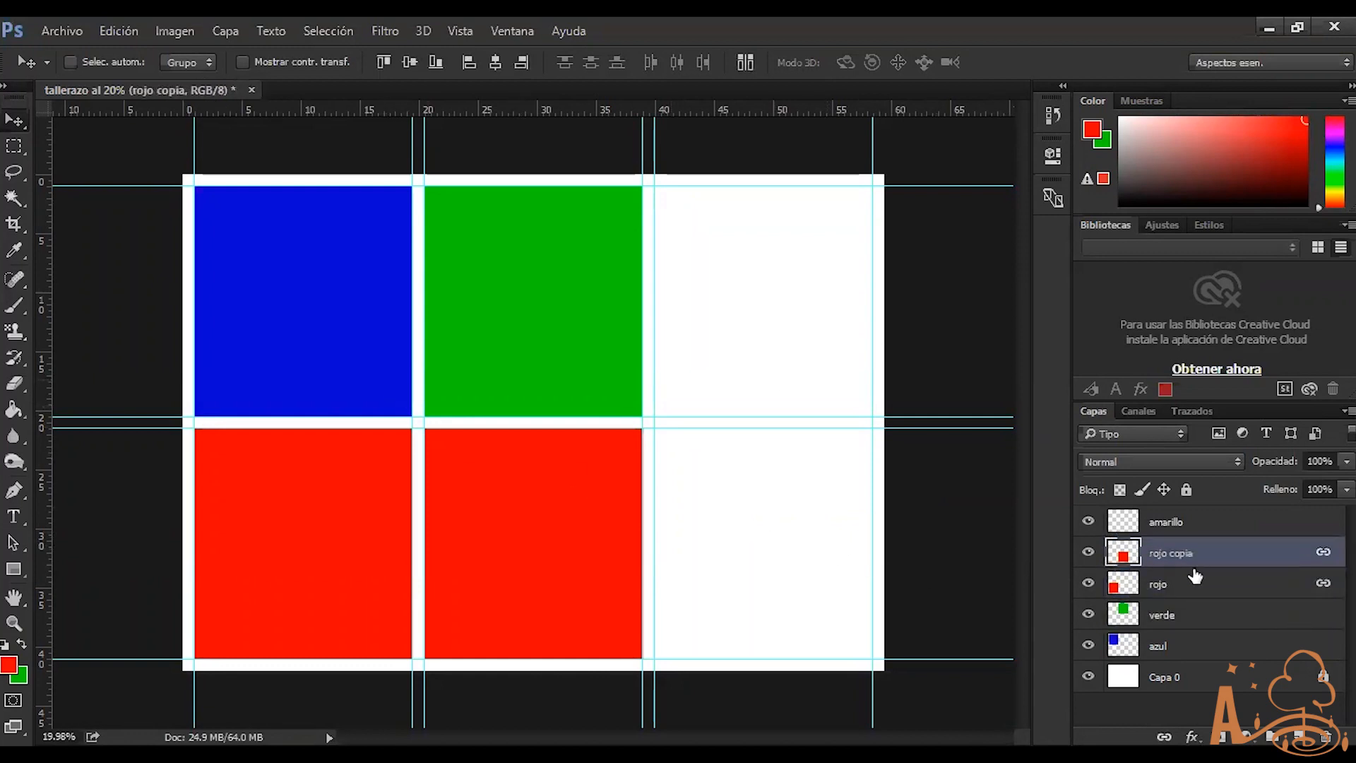
{"action": "left_click", "coordinate": [1195, 579]}
{"action": "left_click_drag", "start_coordinate": [721, 438], "coordinate": [763, 551]}
{"action": "key", "text": "ctrl+z"}
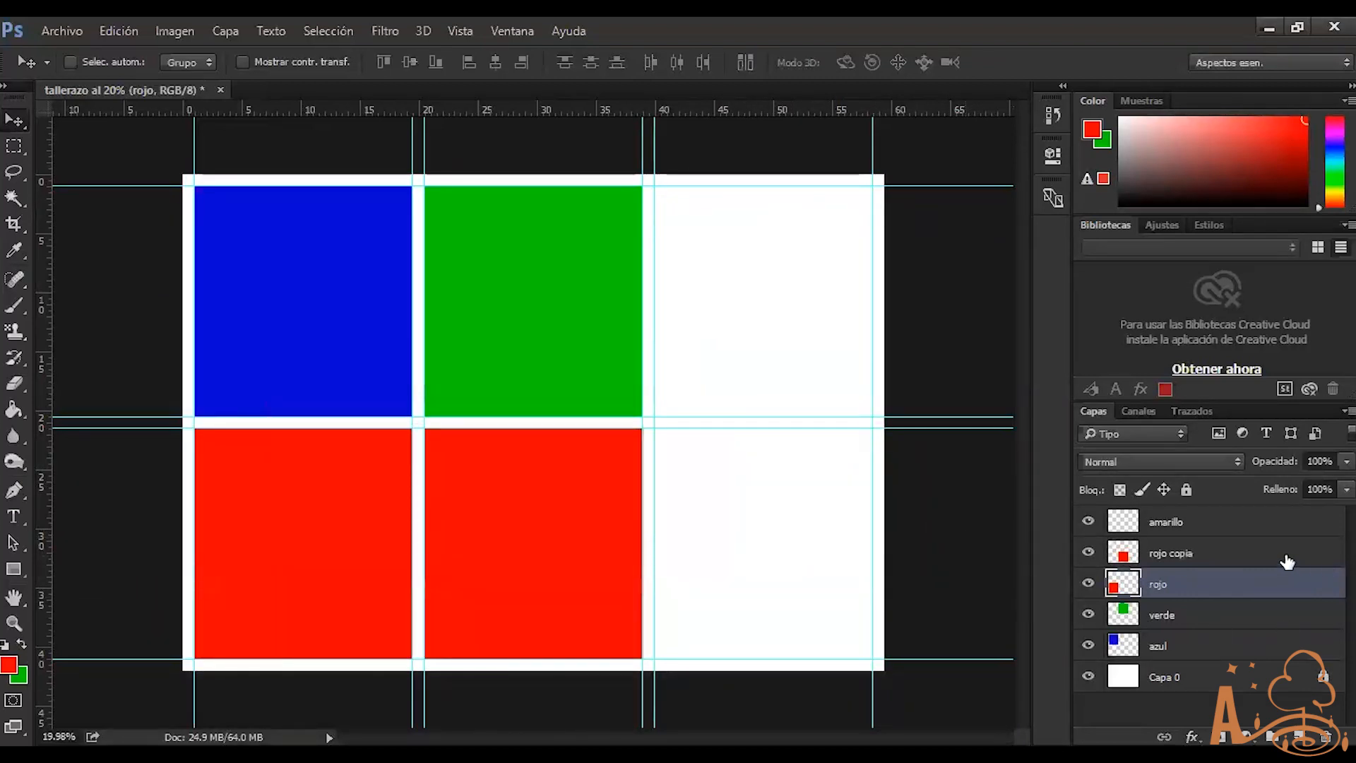
Merge the rojo and rojo copia layers into a single layer
{"action": "left_click", "coordinate": [1260, 560], "text": "ctrl"}
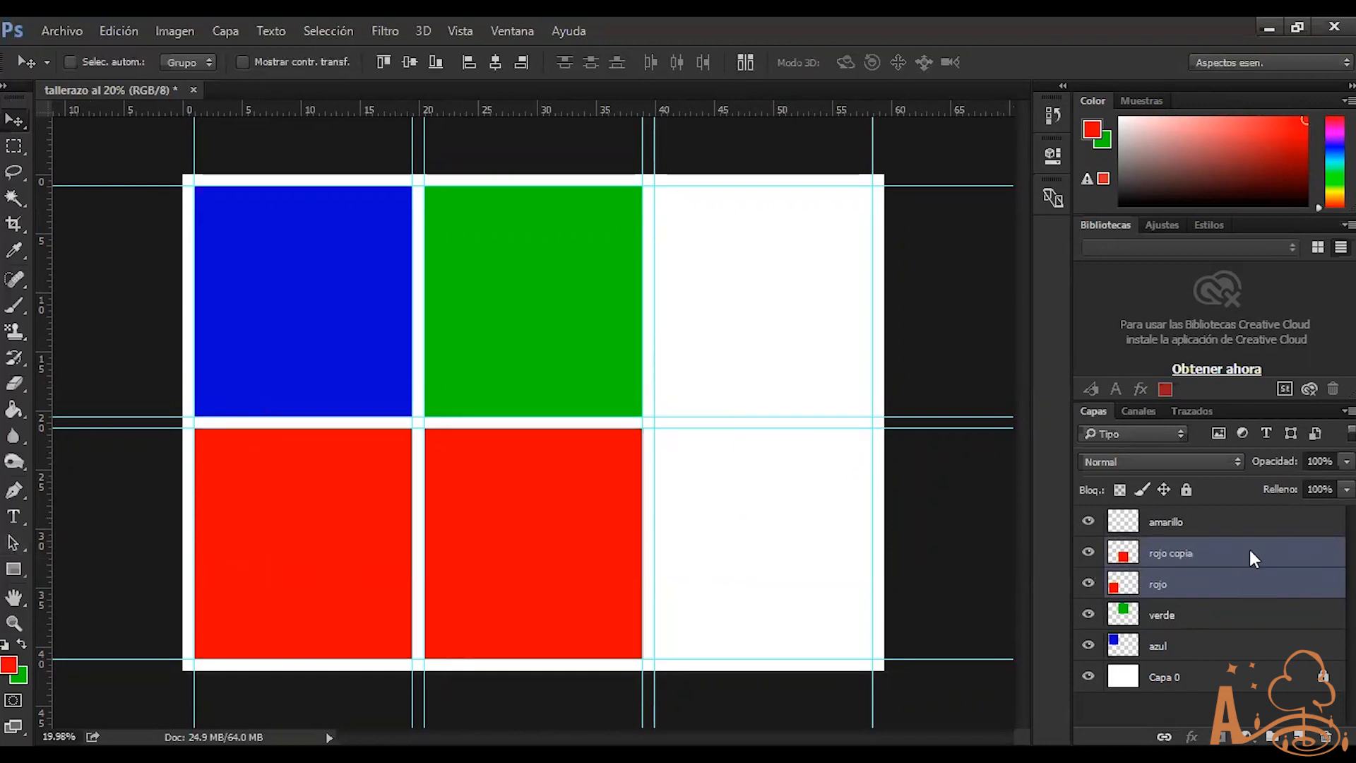
{"action": "right_click", "coordinate": [1253, 556]}
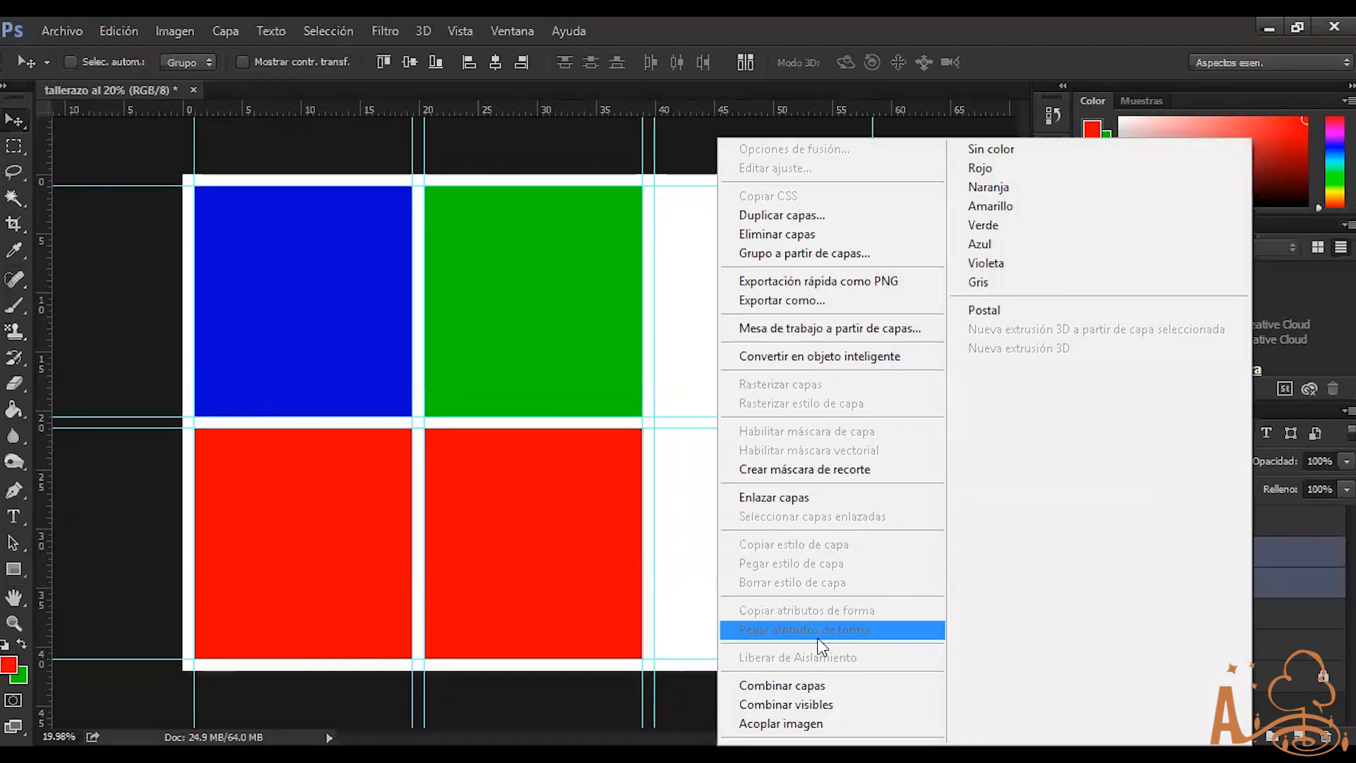
{"action": "left_click", "coordinate": [832, 690]}
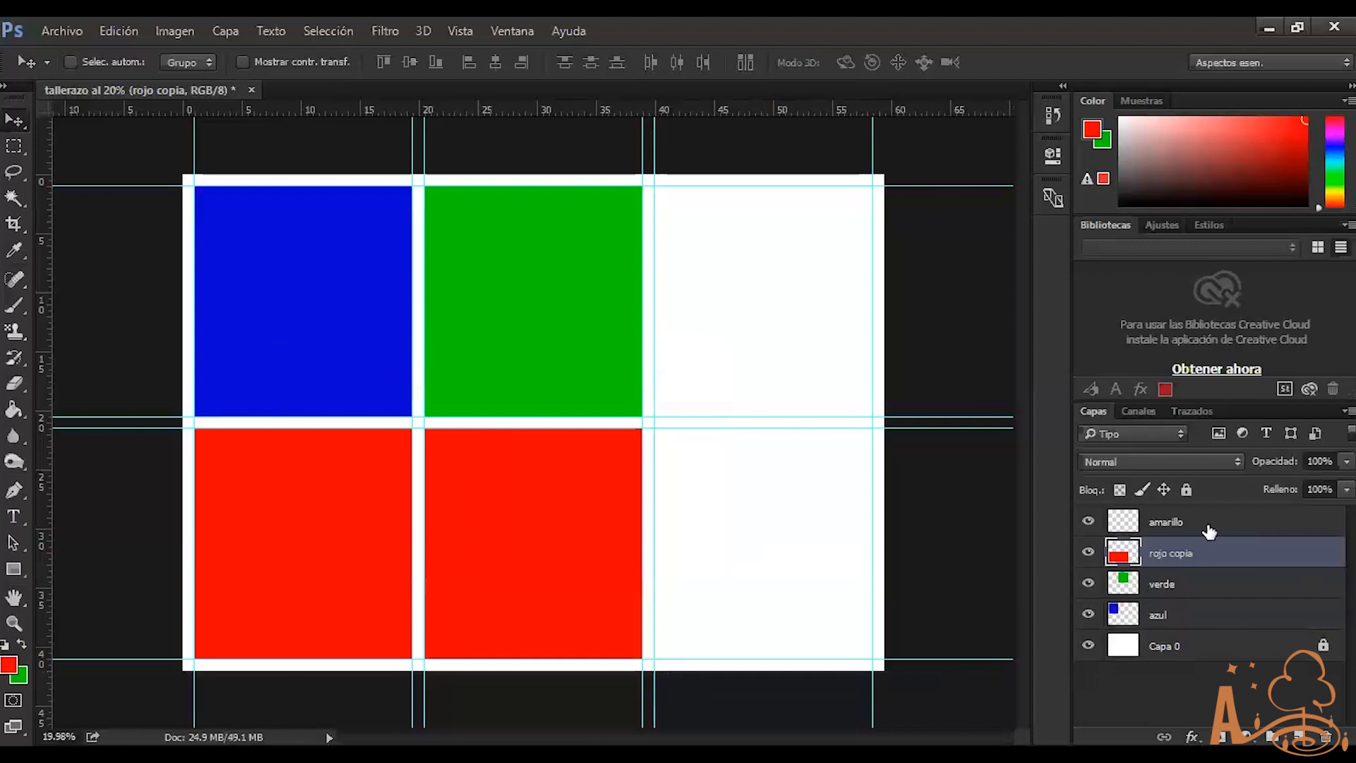
Try moving the merged red squares as one piece, and undo both the move and the merge
{"action": "left_click_drag", "start_coordinate": [528, 627], "coordinate": [557, 535]}
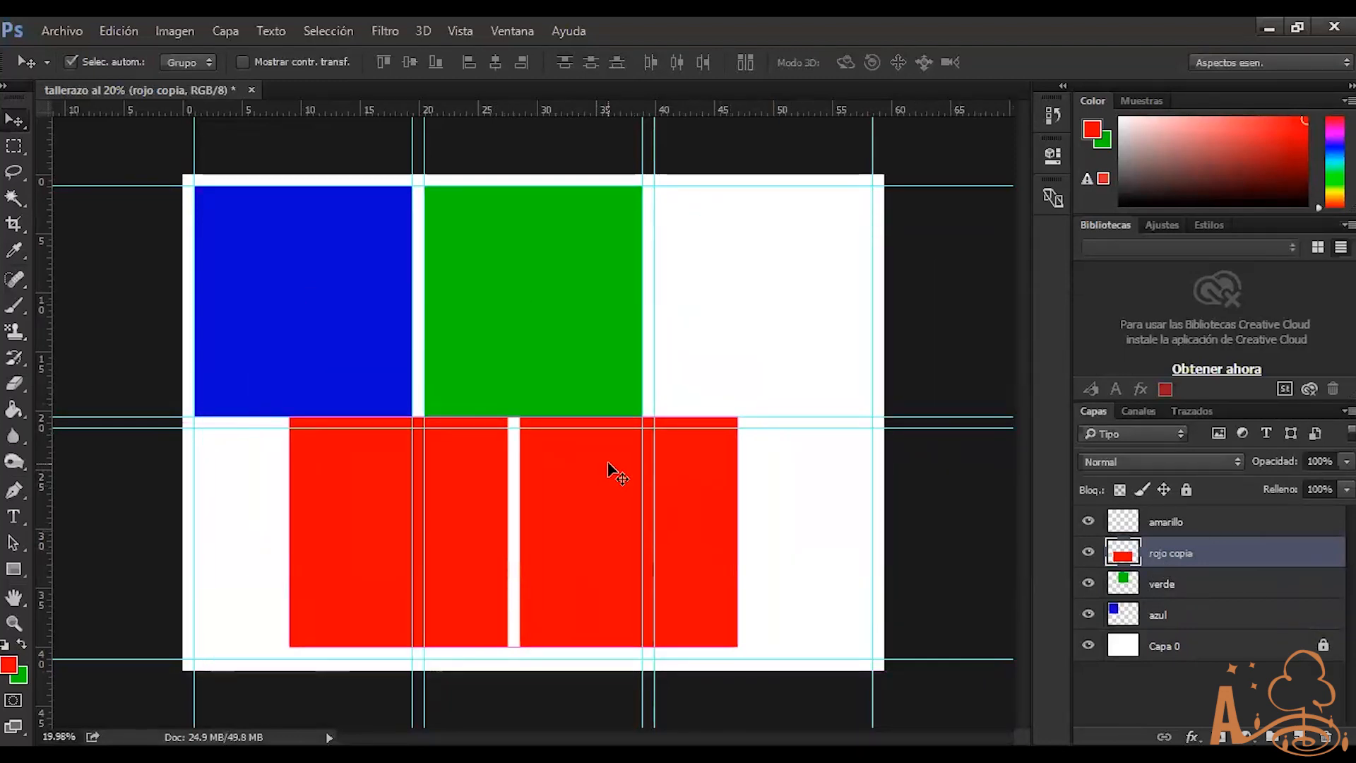
{"action": "key", "text": "ctrl+z"}
{"action": "key", "text": "ctrl+alt+z"}
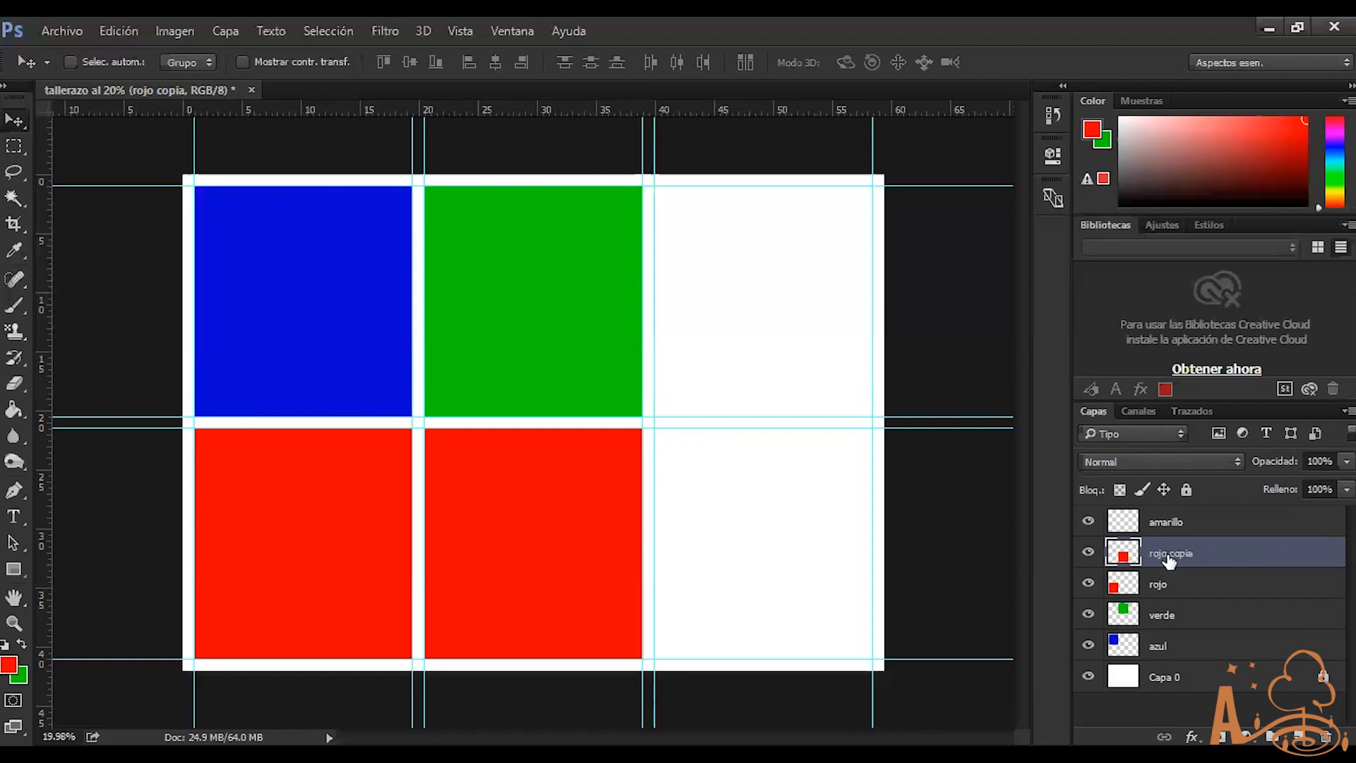
Assign the Rojo colour label to the rojo copia layer
{"action": "right_click", "coordinate": [1200, 558]}
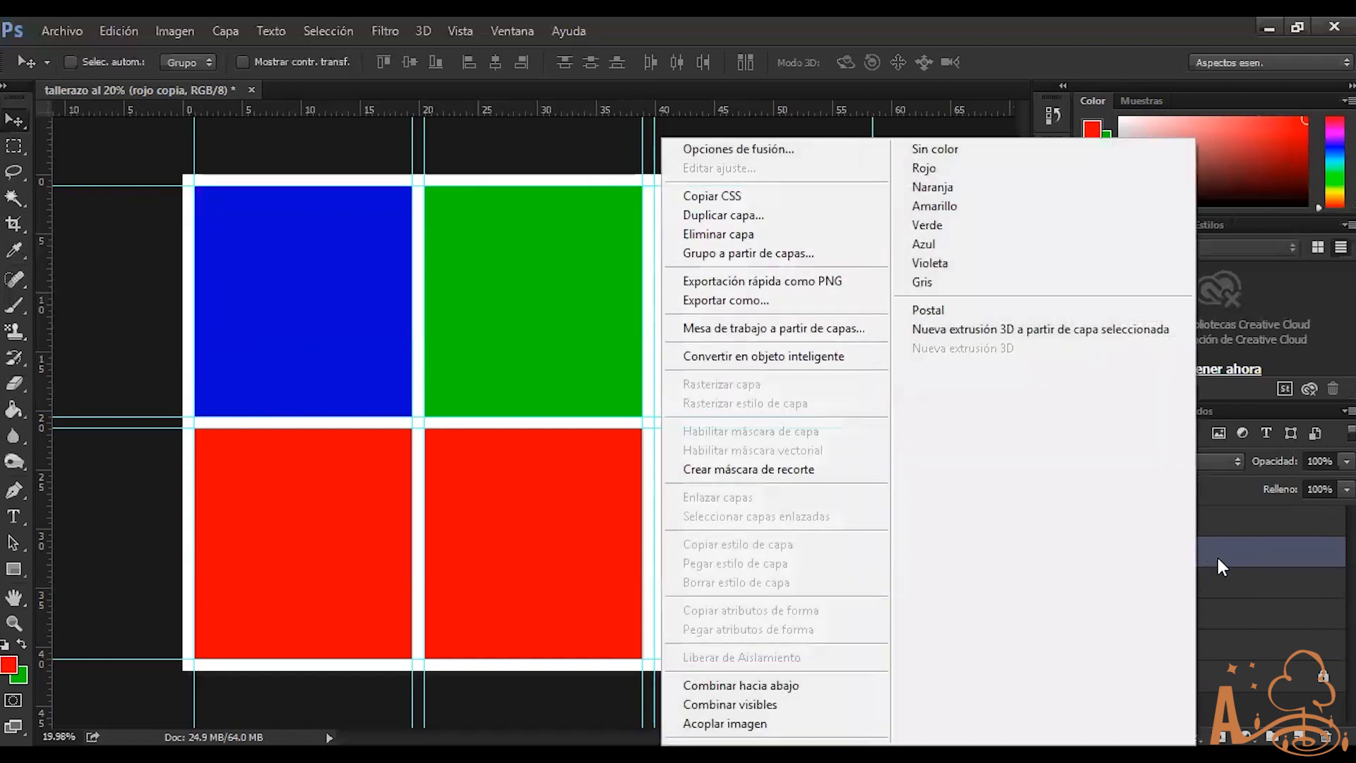
{"action": "right_click", "coordinate": [1222, 552]}
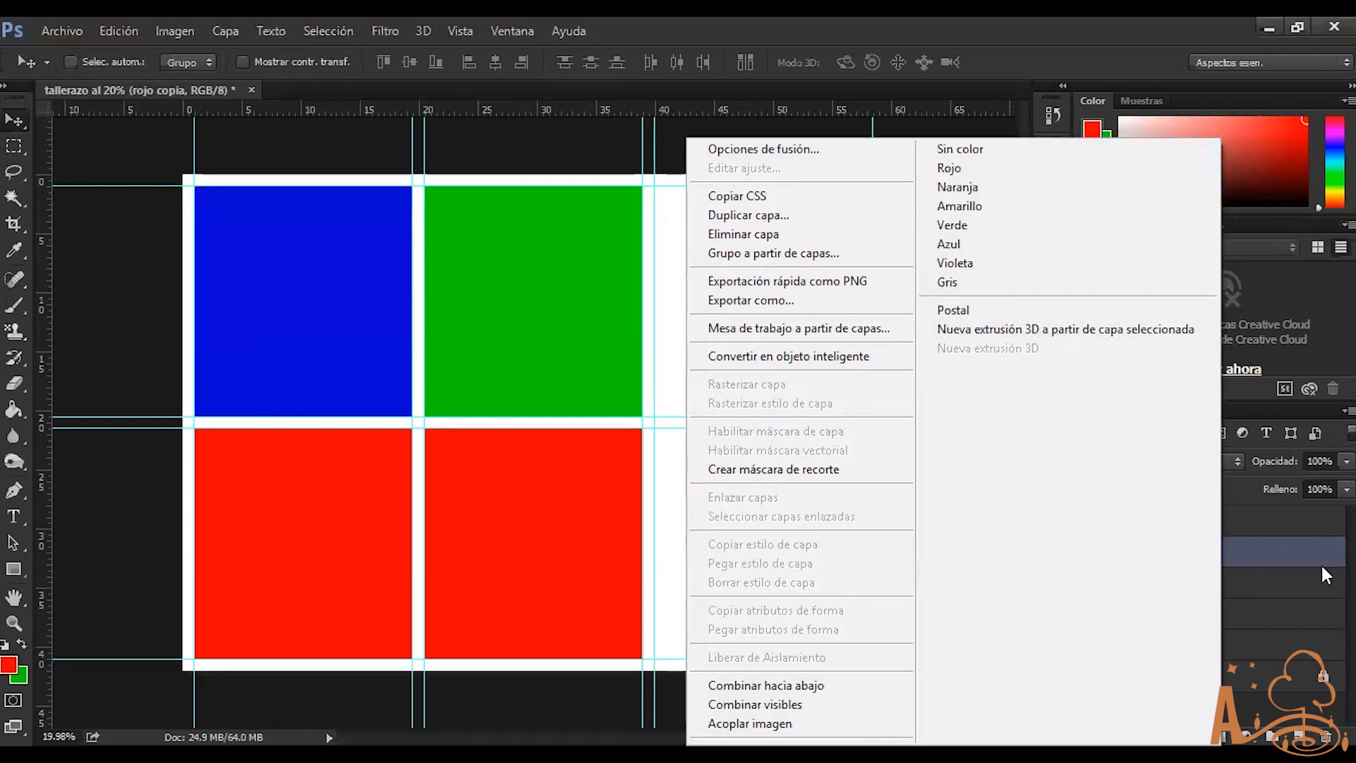
{"action": "left_click", "coordinate": [1235, 558]}
{"action": "right_click", "coordinate": [1235, 558]}
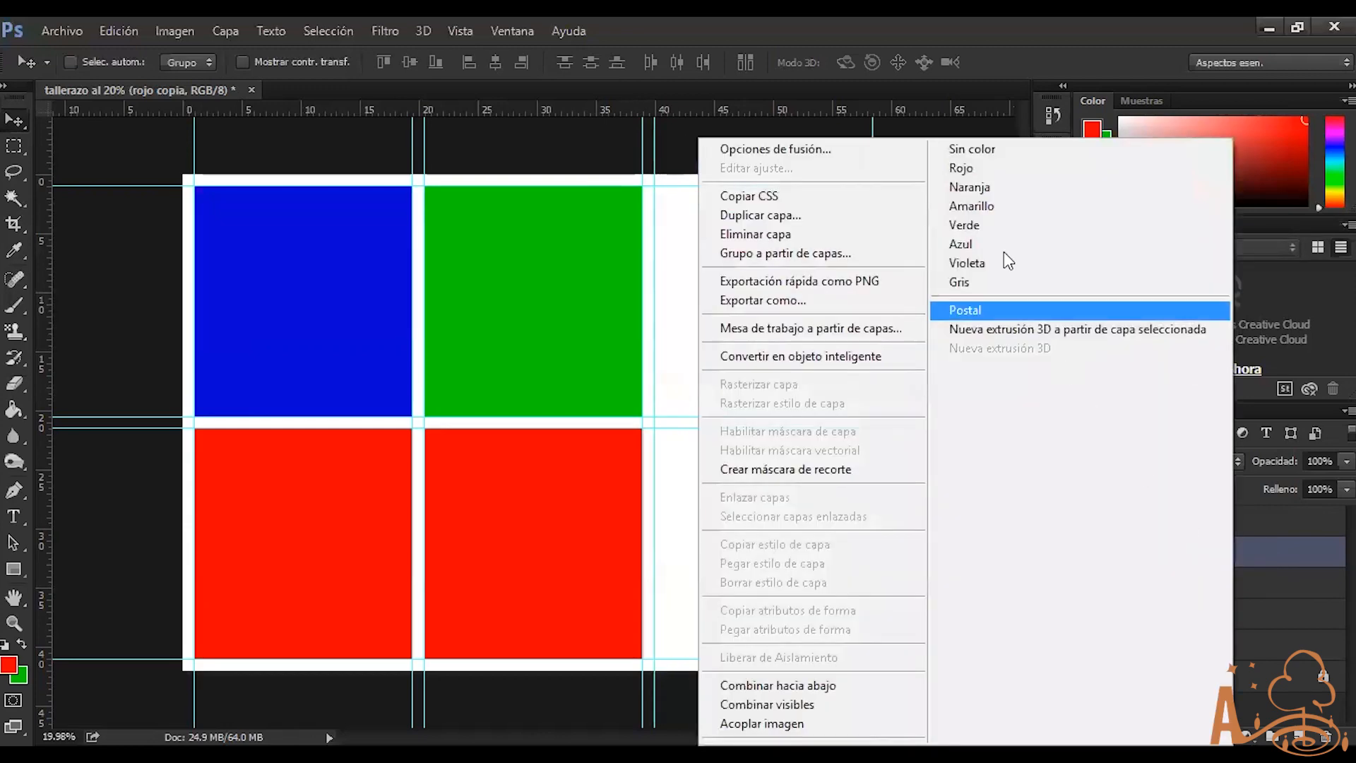
{"action": "left_click", "coordinate": [988, 169]}
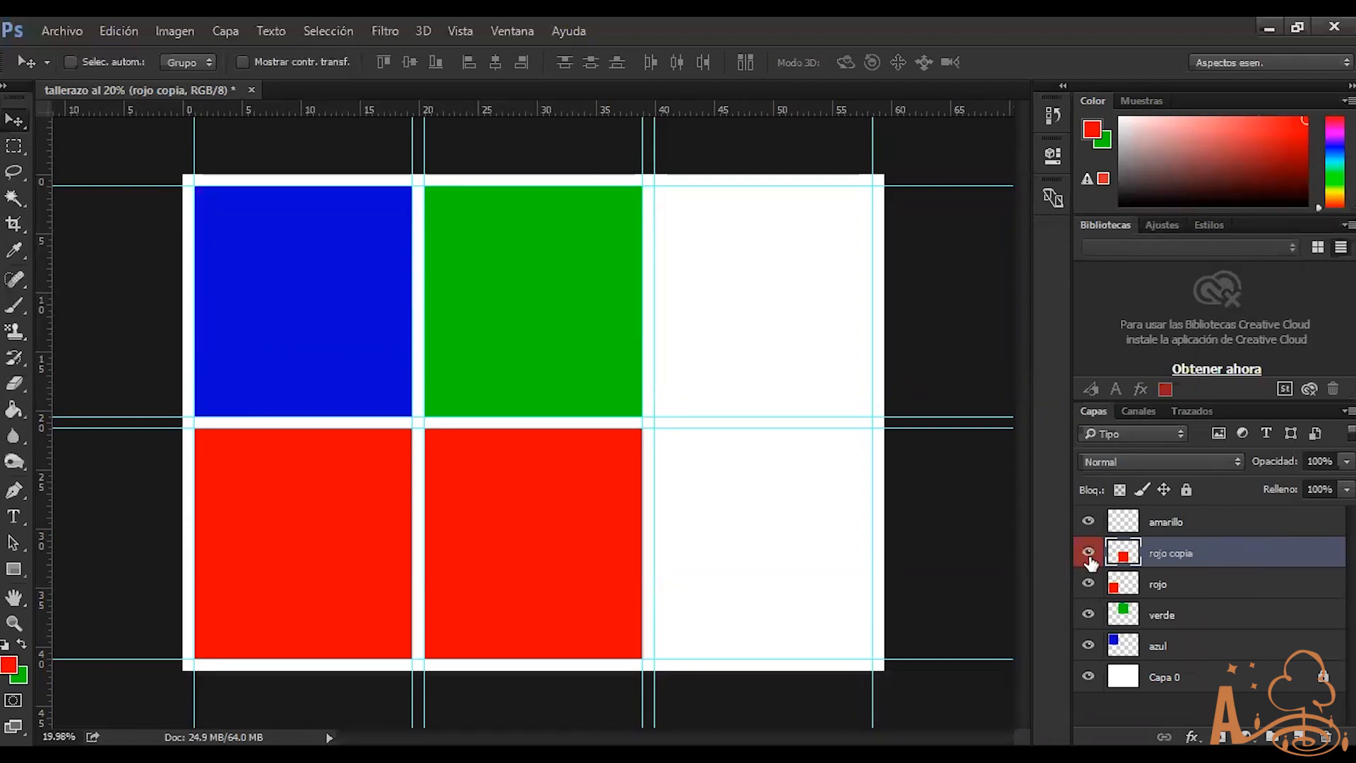
Assign the Verde colour label to the verde layer
{"action": "left_click", "coordinate": [1183, 614]}
{"action": "right_click", "coordinate": [1183, 615]}
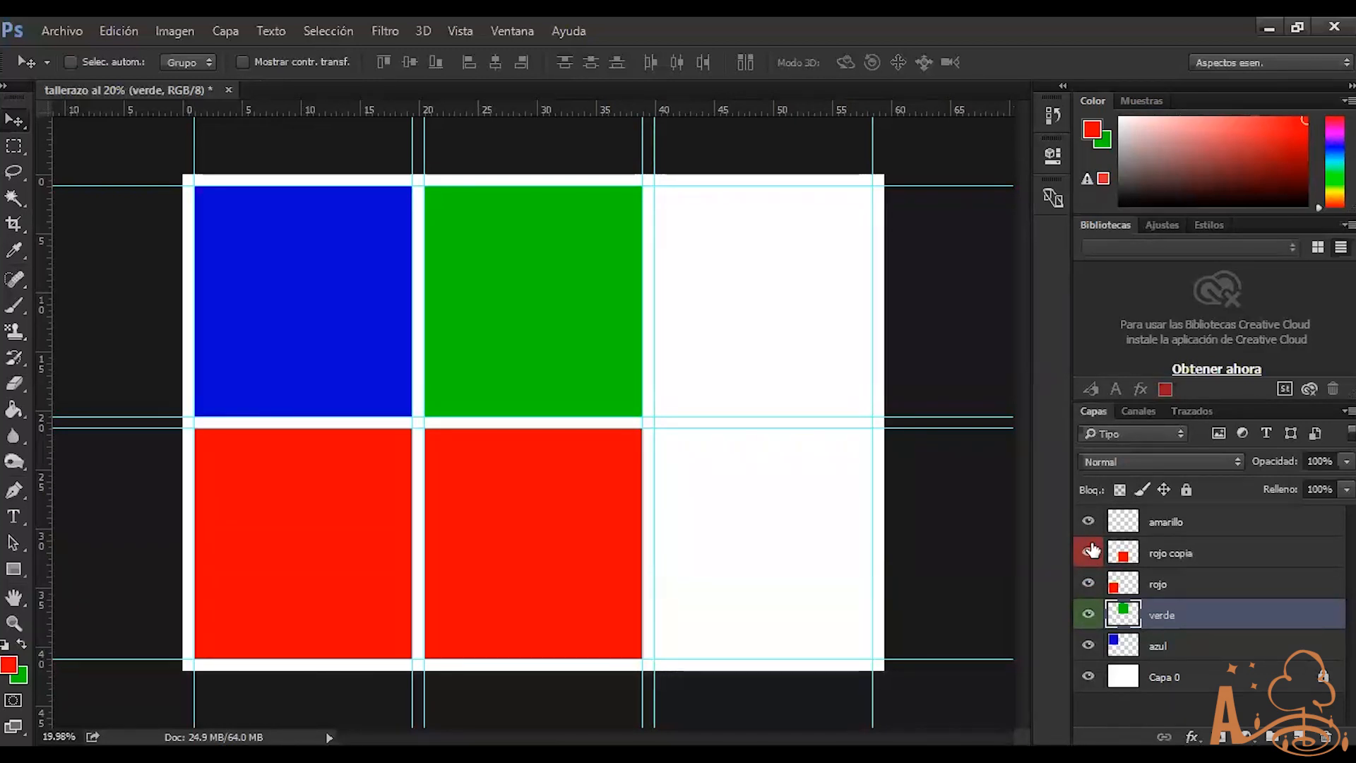
Toggle the visibility of the rojo, verde, azul and rojo copia layers off and back on
{"action": "left_click", "coordinate": [1089, 584]}
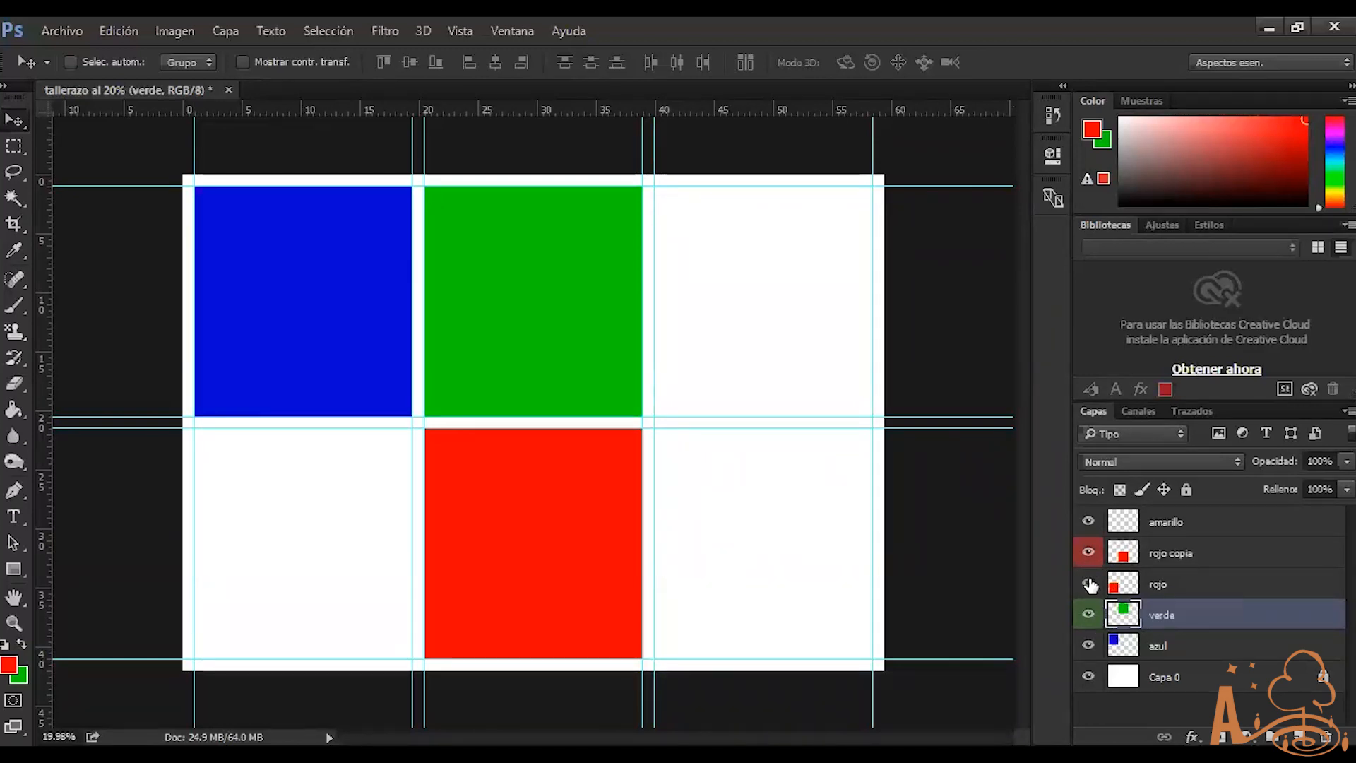
{"action": "left_click", "coordinate": [1088, 584]}
{"action": "left_click", "coordinate": [1089, 614]}
{"action": "left_click", "coordinate": [1093, 646]}
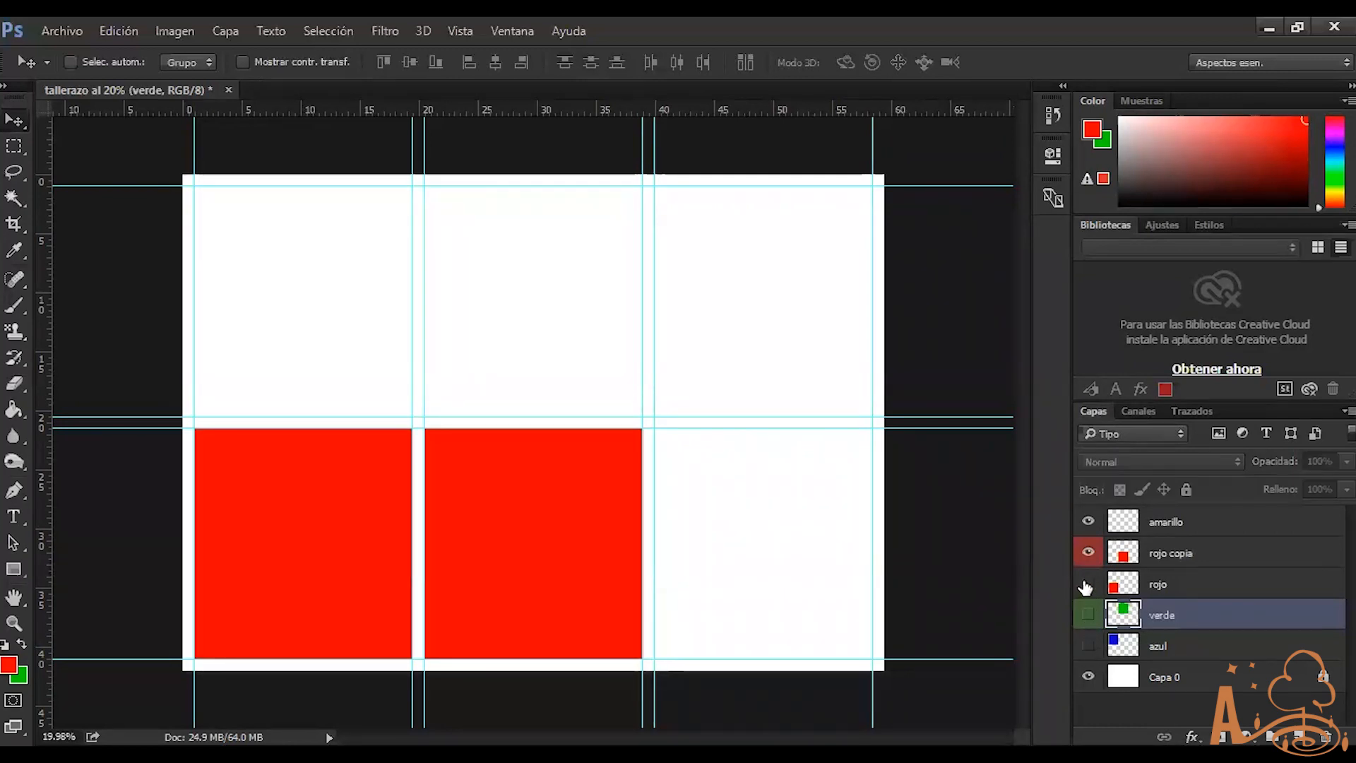
{"action": "left_click", "coordinate": [1089, 583]}
{"action": "left_click", "coordinate": [1090, 554]}
{"action": "left_click", "coordinate": [1089, 554]}
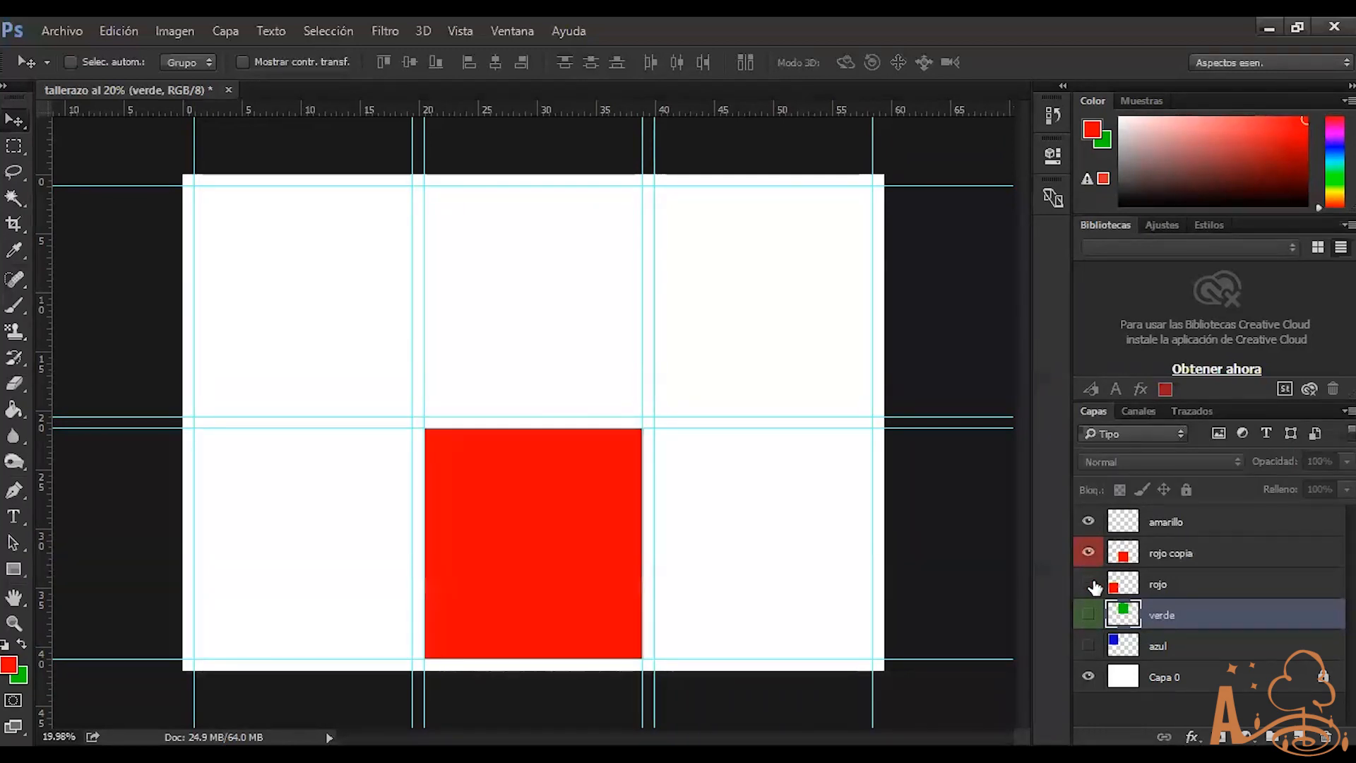
{"action": "left_click", "coordinate": [1089, 584]}
{"action": "left_click", "coordinate": [1089, 614]}
{"action": "left_click", "coordinate": [1088, 646]}
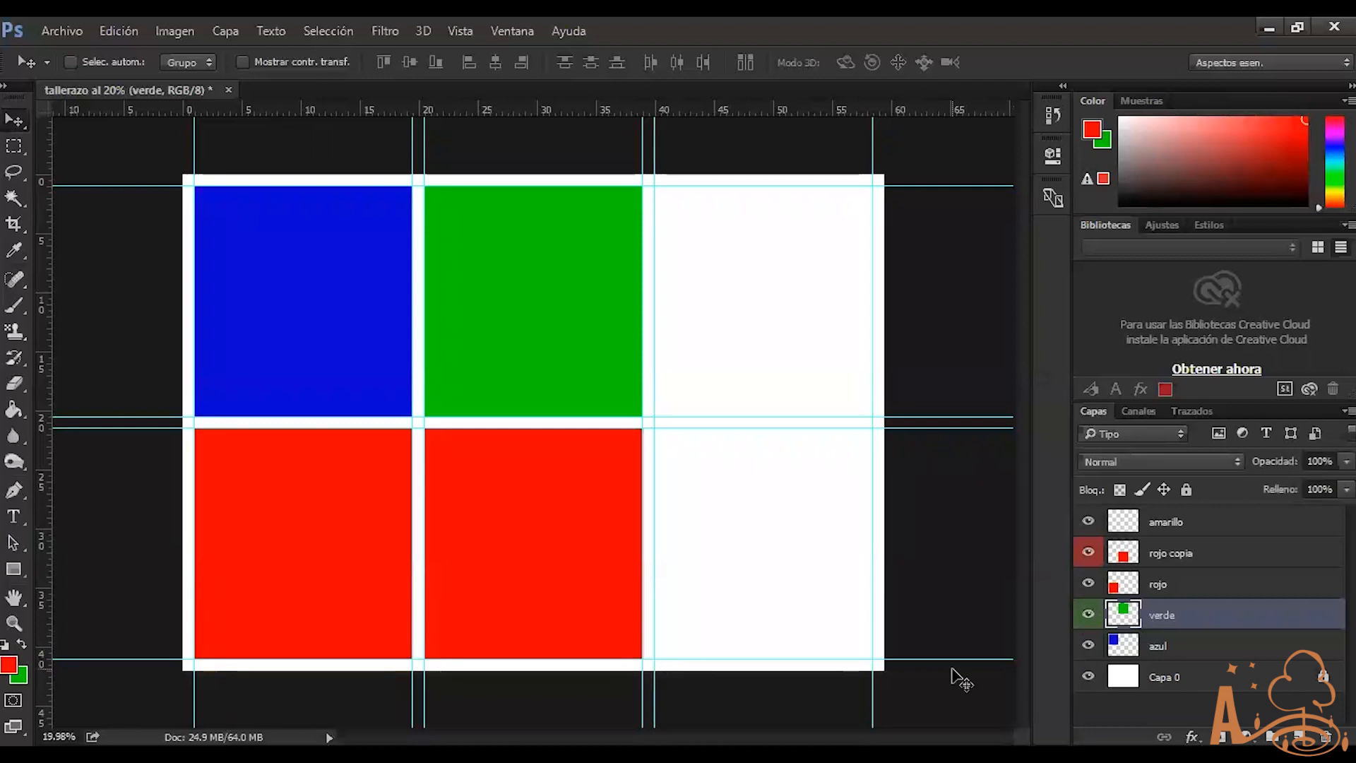
Hide the verde layer
{"action": "left_click", "coordinate": [1089, 616]}
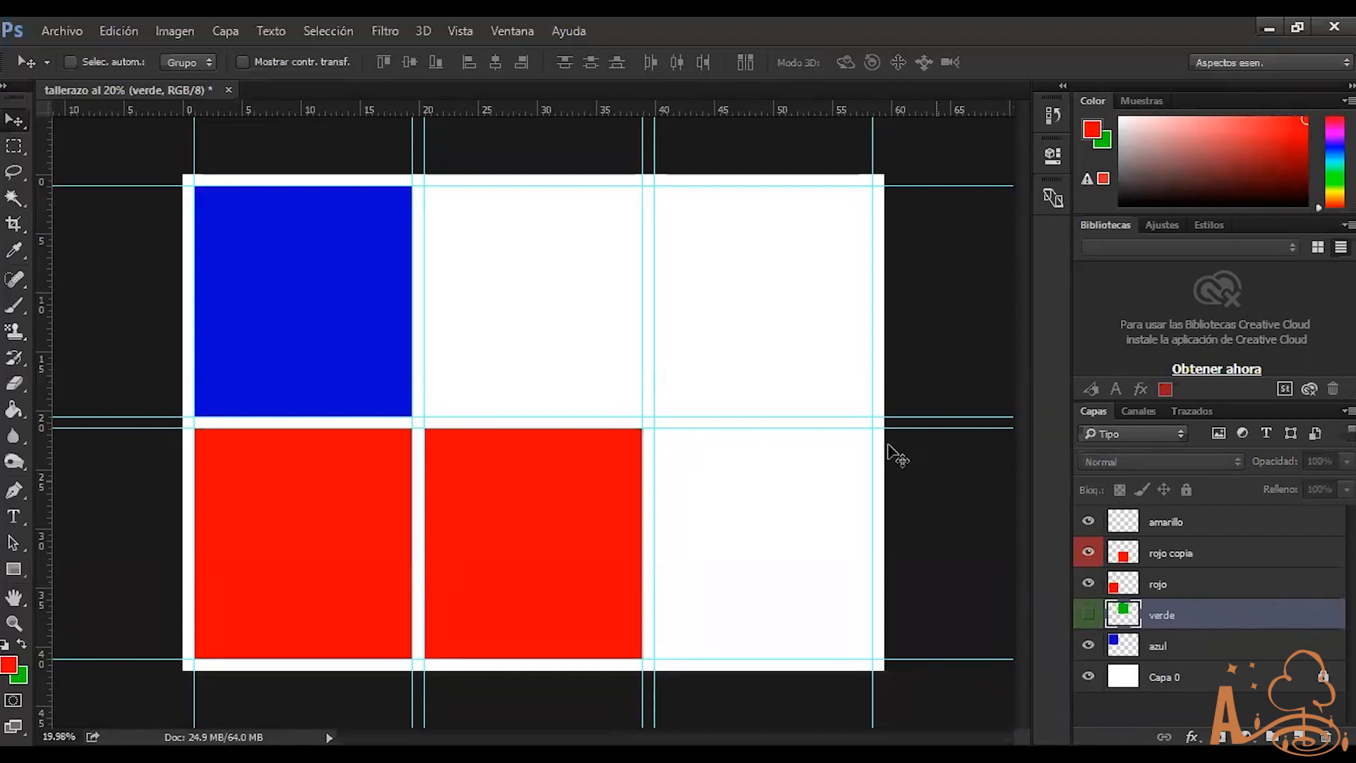
Try moving the rojo copia and azul squares over the hidden verde layer's cell, with verde made visible again to compare
{"action": "left_click", "coordinate": [1191, 558]}
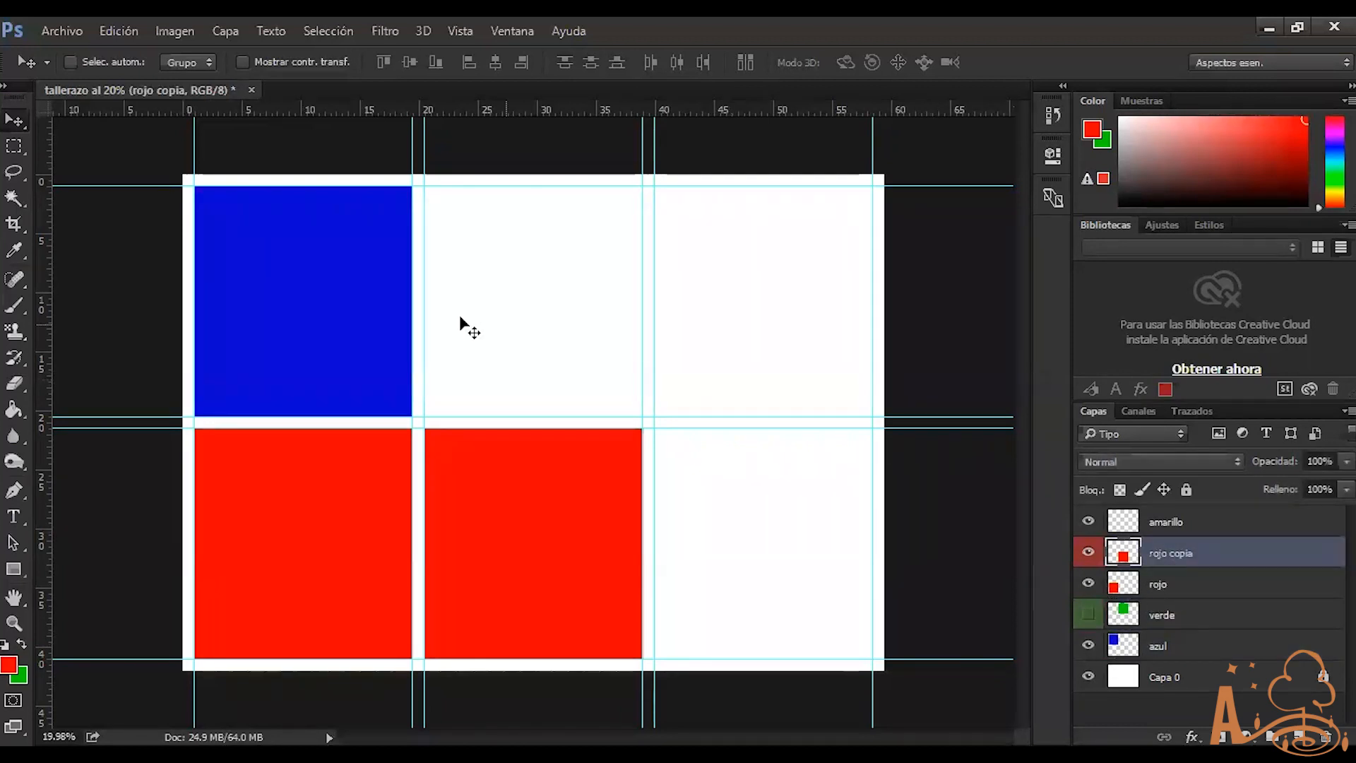
{"action": "left_click_drag", "start_coordinate": [354, 272], "coordinate": [485, 315]}
{"action": "right_click", "coordinate": [358, 297]}
{"action": "left_click", "coordinate": [385, 310]}
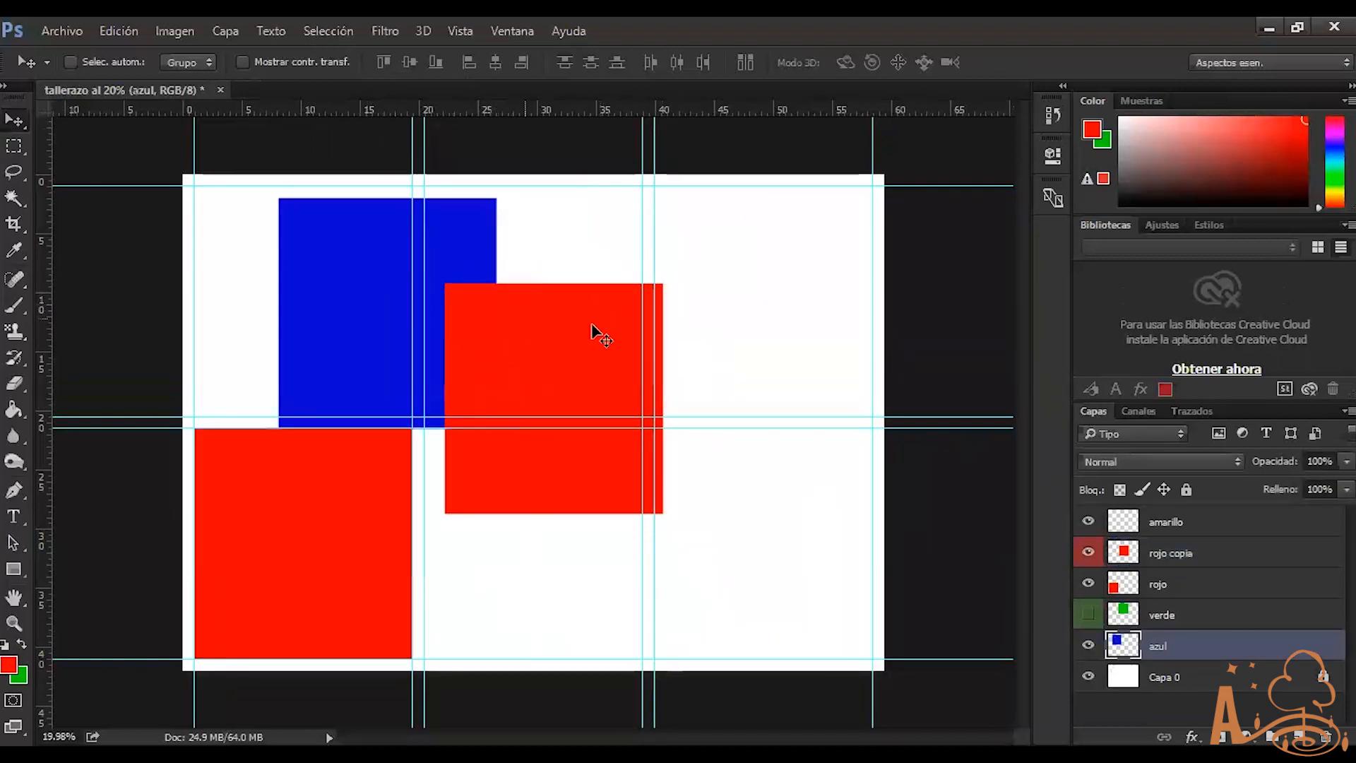
{"action": "left_click", "coordinate": [1089, 614]}
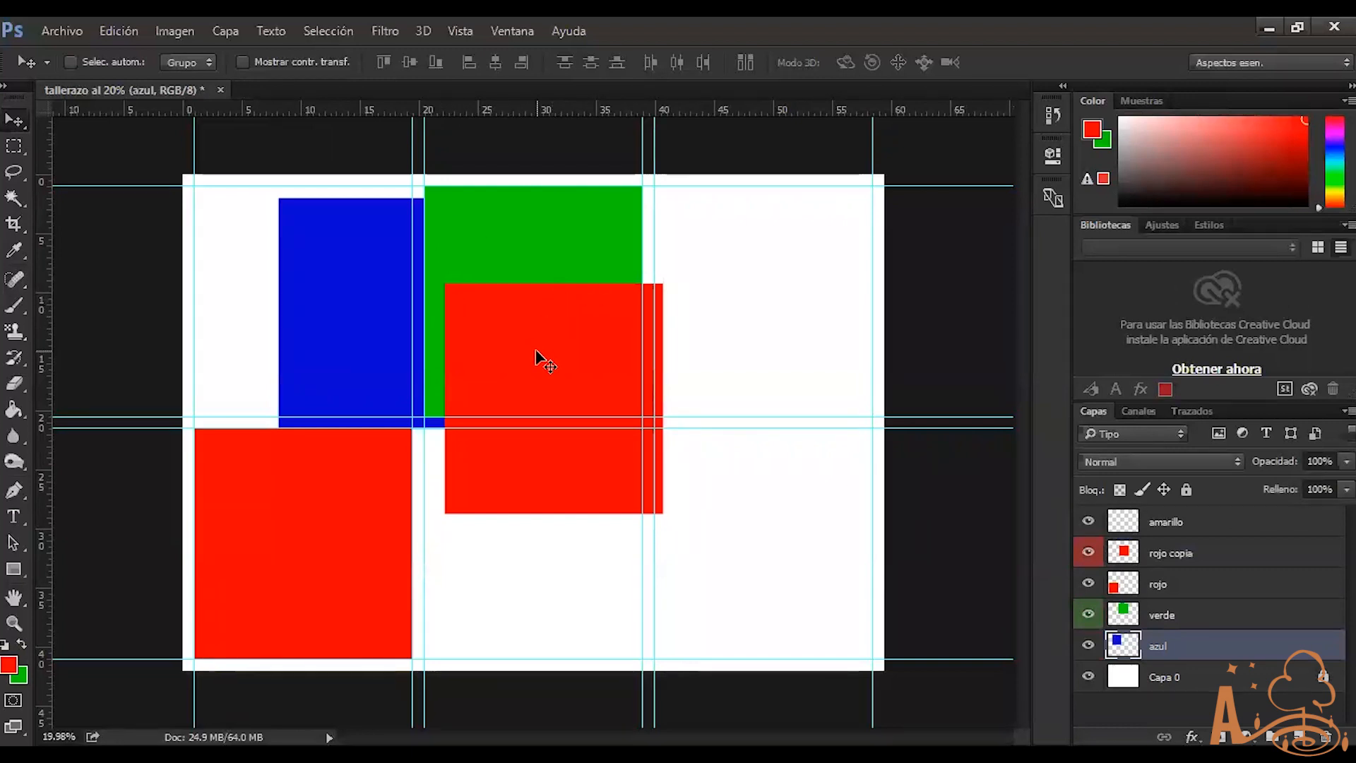
{"action": "key", "text": "ctrl+alt+z"}
{"action": "key", "text": "ctrl+alt+z"}
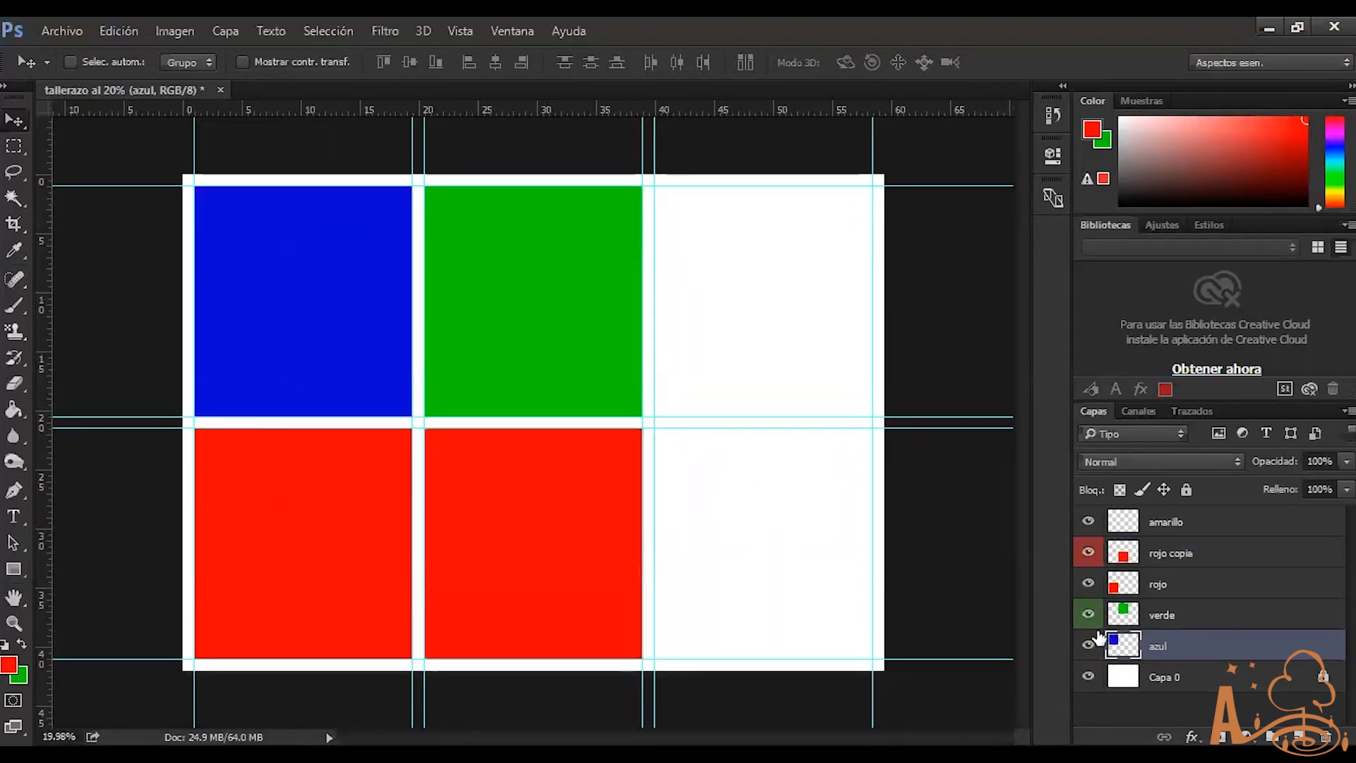
Hide the verde layer, move it over the blue square while hidden, and make it visible again
{"action": "left_click", "coordinate": [1089, 615]}
{"action": "left_click", "coordinate": [1151, 621]}
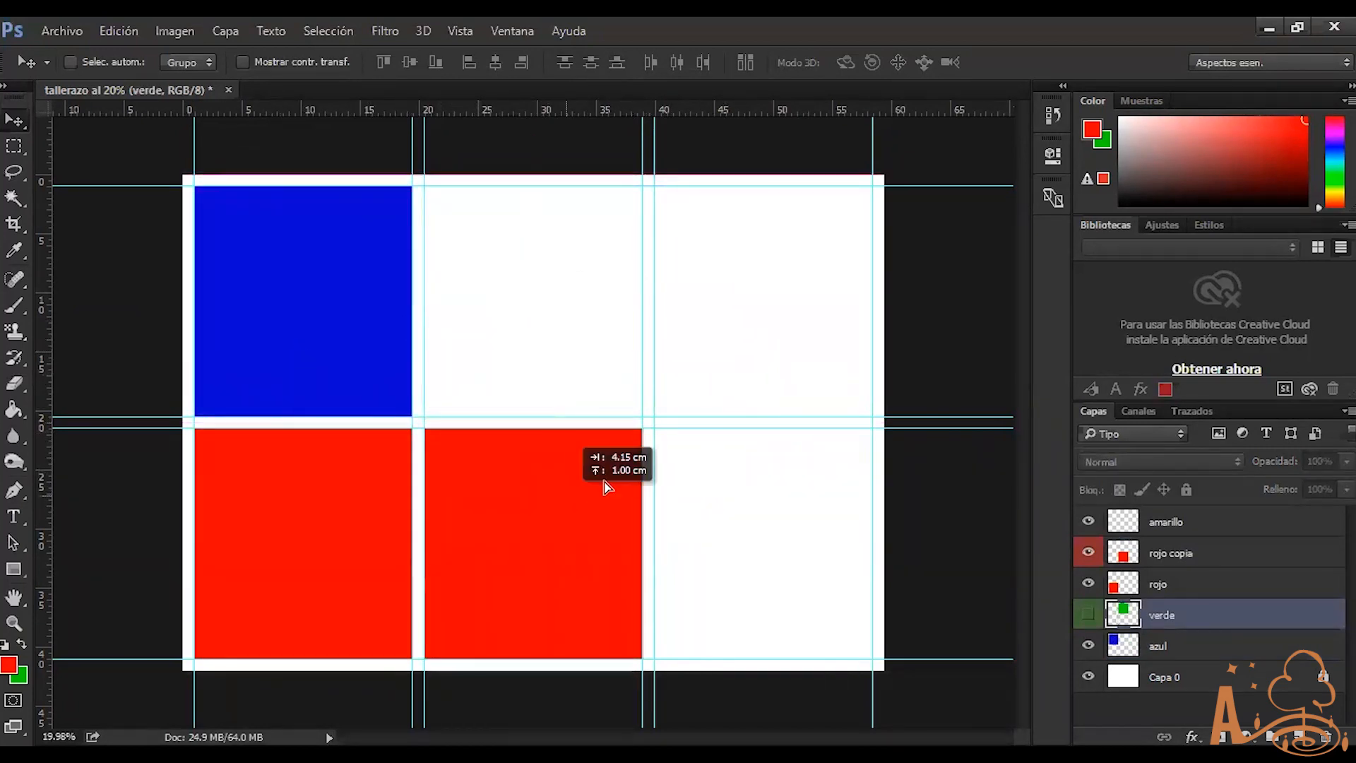
{"action": "left_click_drag", "start_coordinate": [539, 484], "coordinate": [267, 388]}
{"action": "left_click", "coordinate": [1088, 614]}
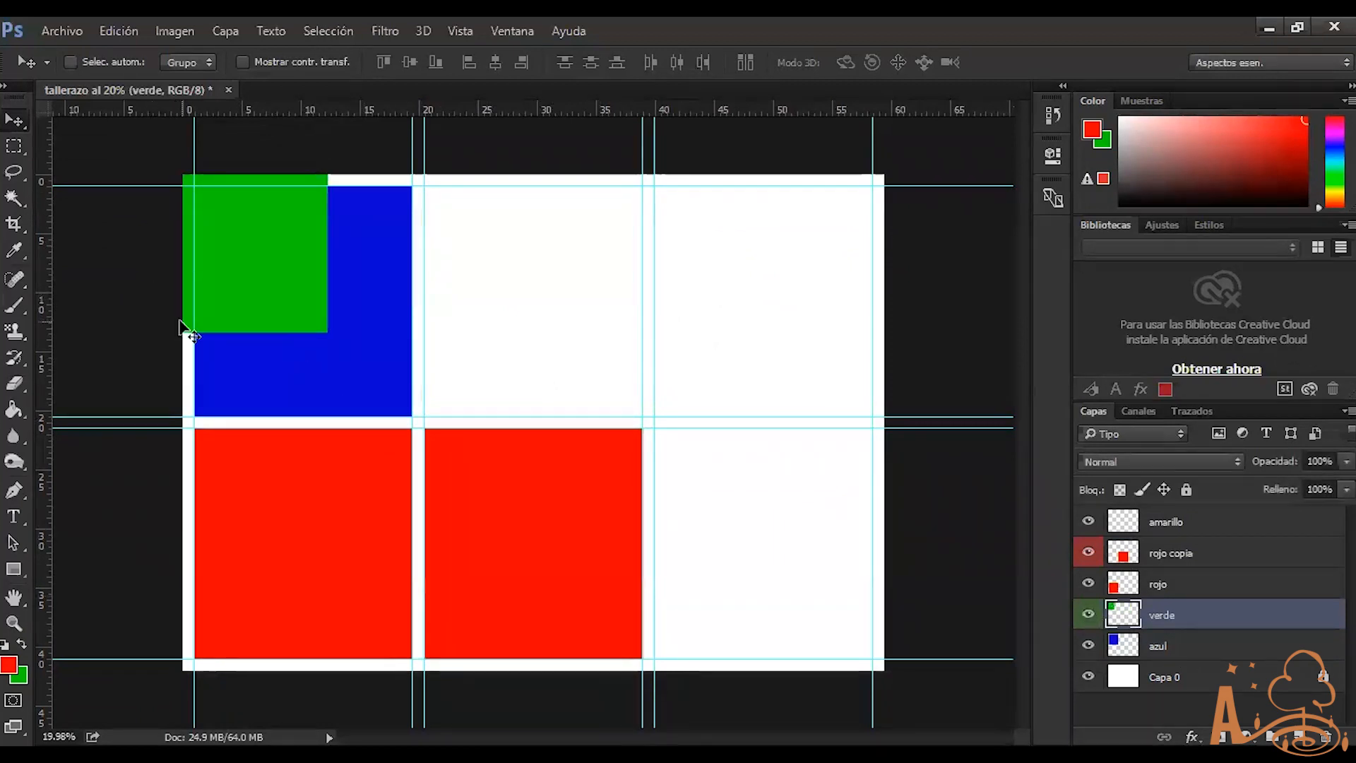
Undo the verde layer's move and hiding, back to before its Verde colour label was assigned
{"action": "key", "text": "ctrl+z"}
{"action": "key", "text": "ctrl+z"}
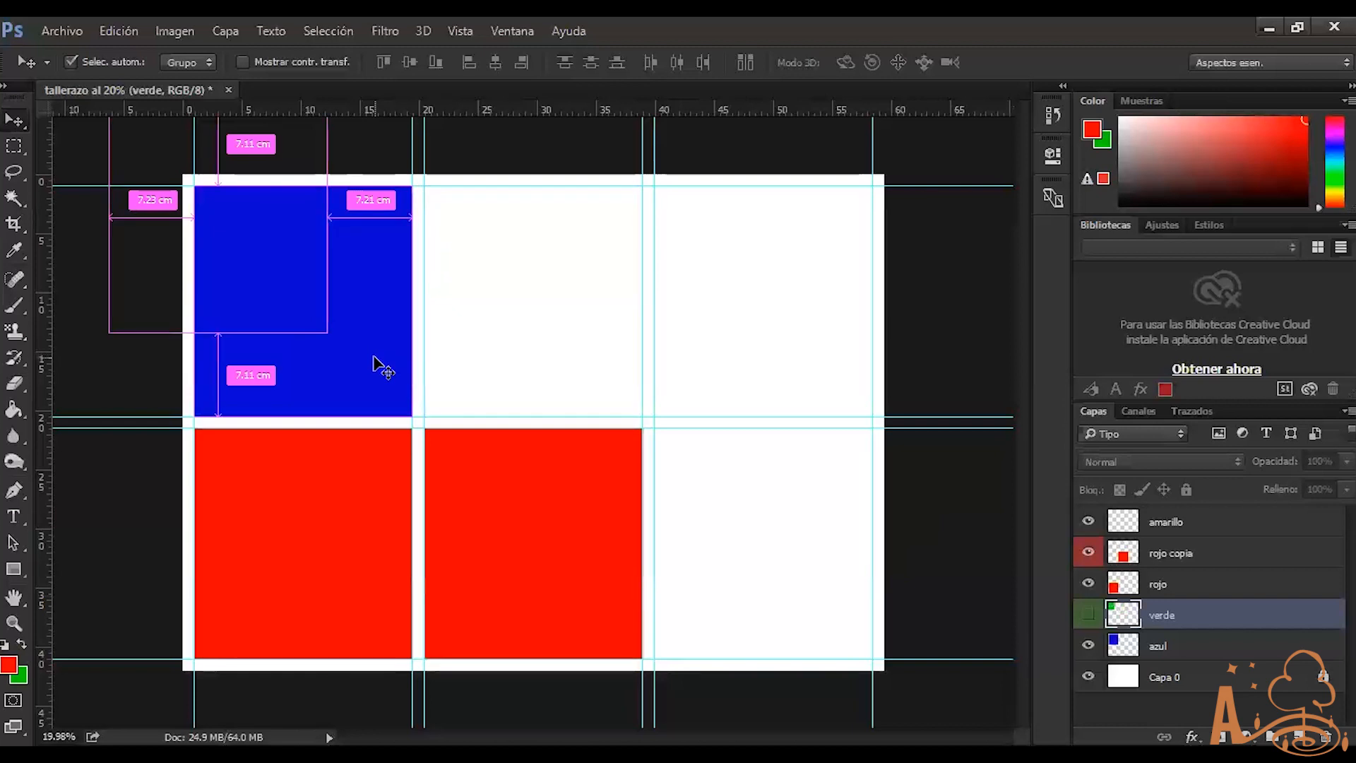
{"action": "key", "text": "ctrl+z"}
{"action": "key", "text": "ctrl+alt+z"}
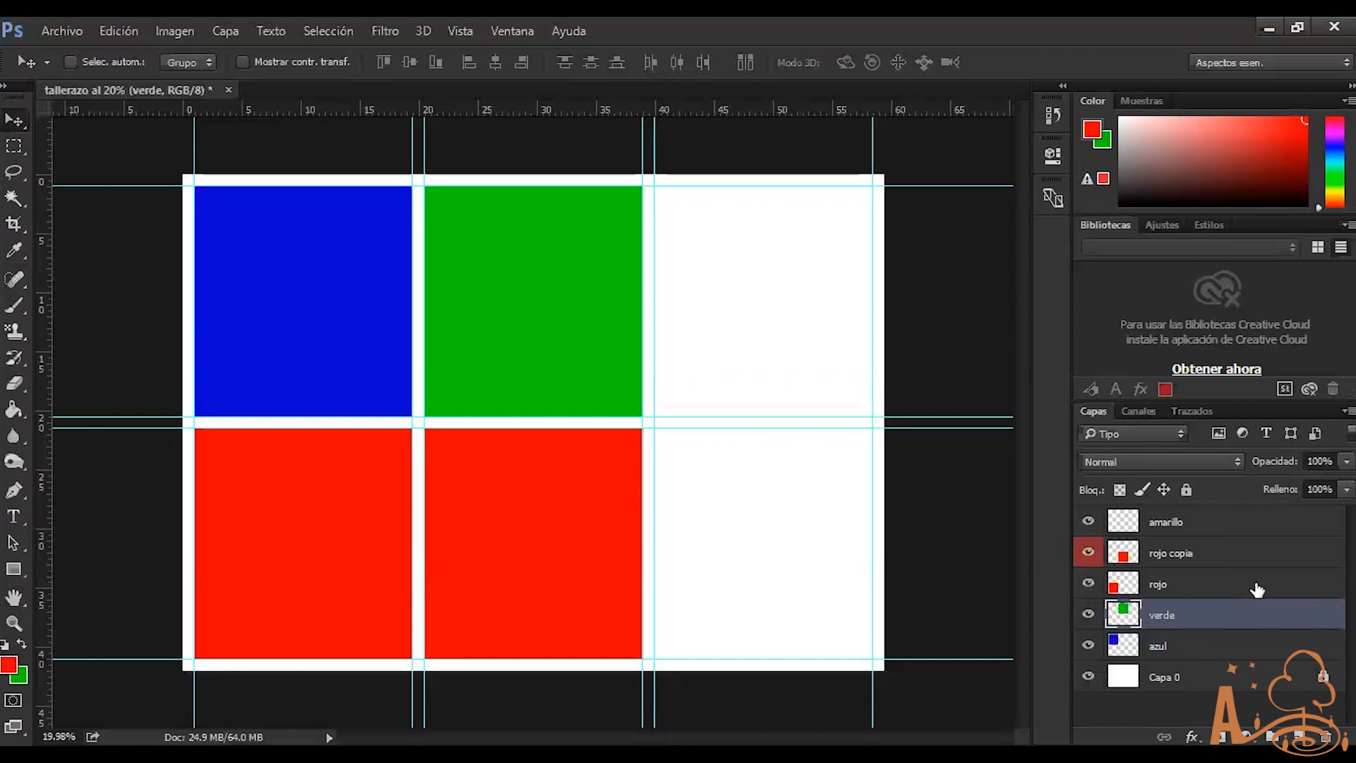
Delete the rojo copia layer
{"action": "left_click", "coordinate": [1222, 651]}
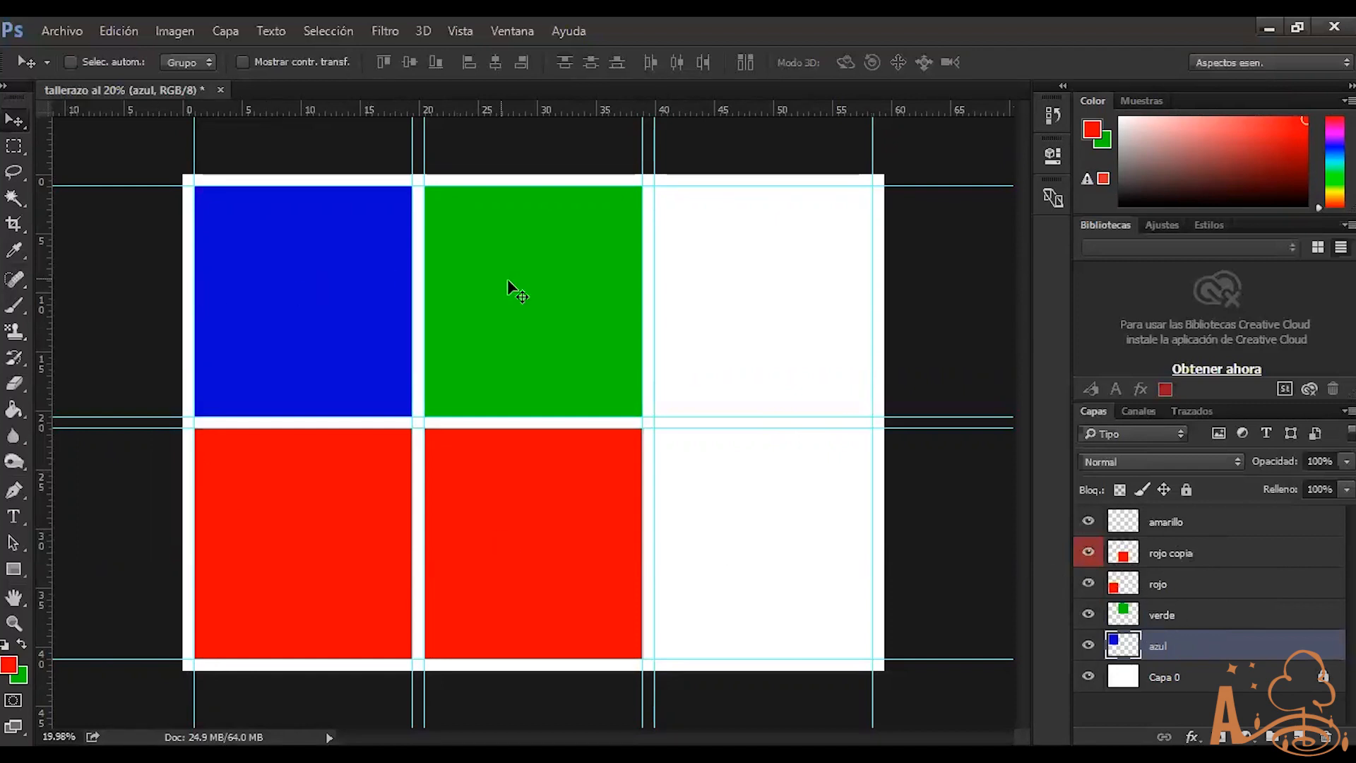
{"action": "left_click", "coordinate": [1247, 553]}
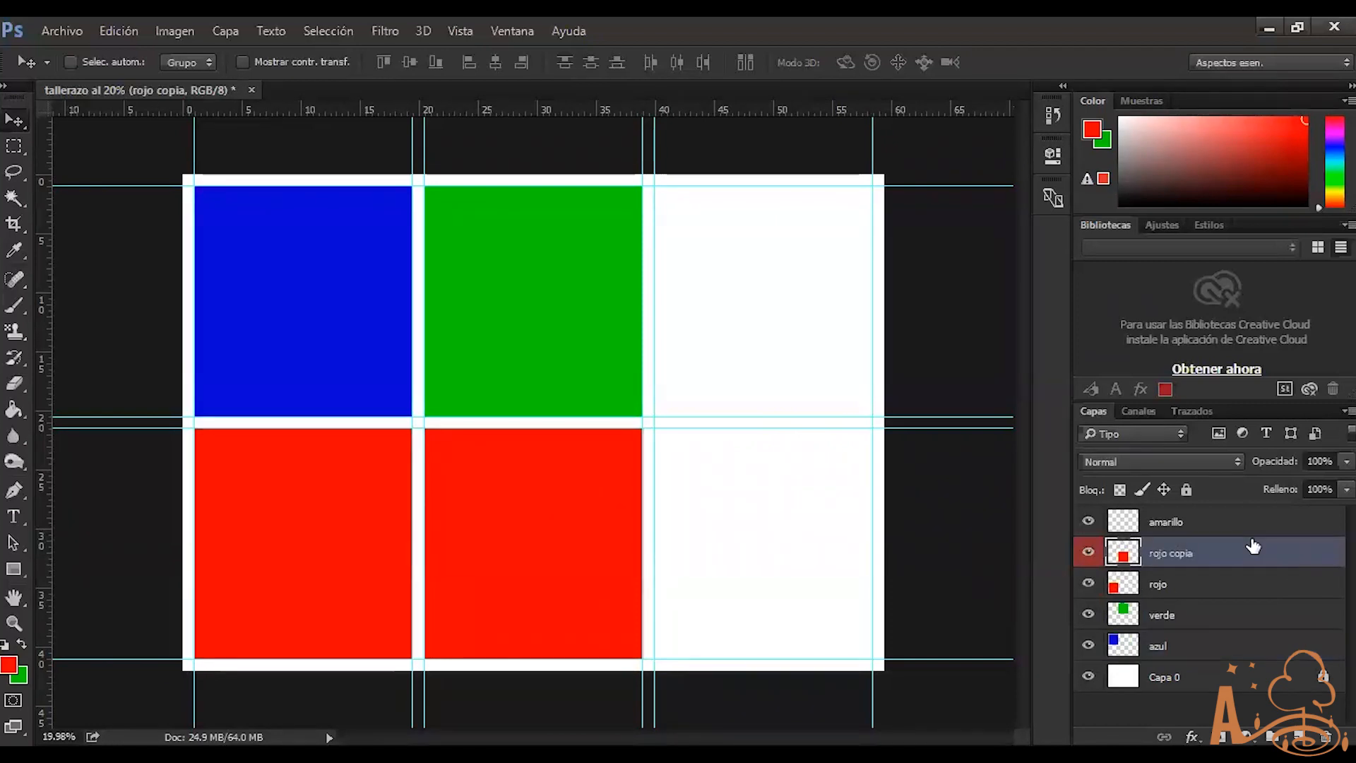
{"action": "key", "text": "Delete"}
Group the rojo, verde and azul layers into a new group named colores
{"action": "left_click", "coordinate": [1190, 612]}
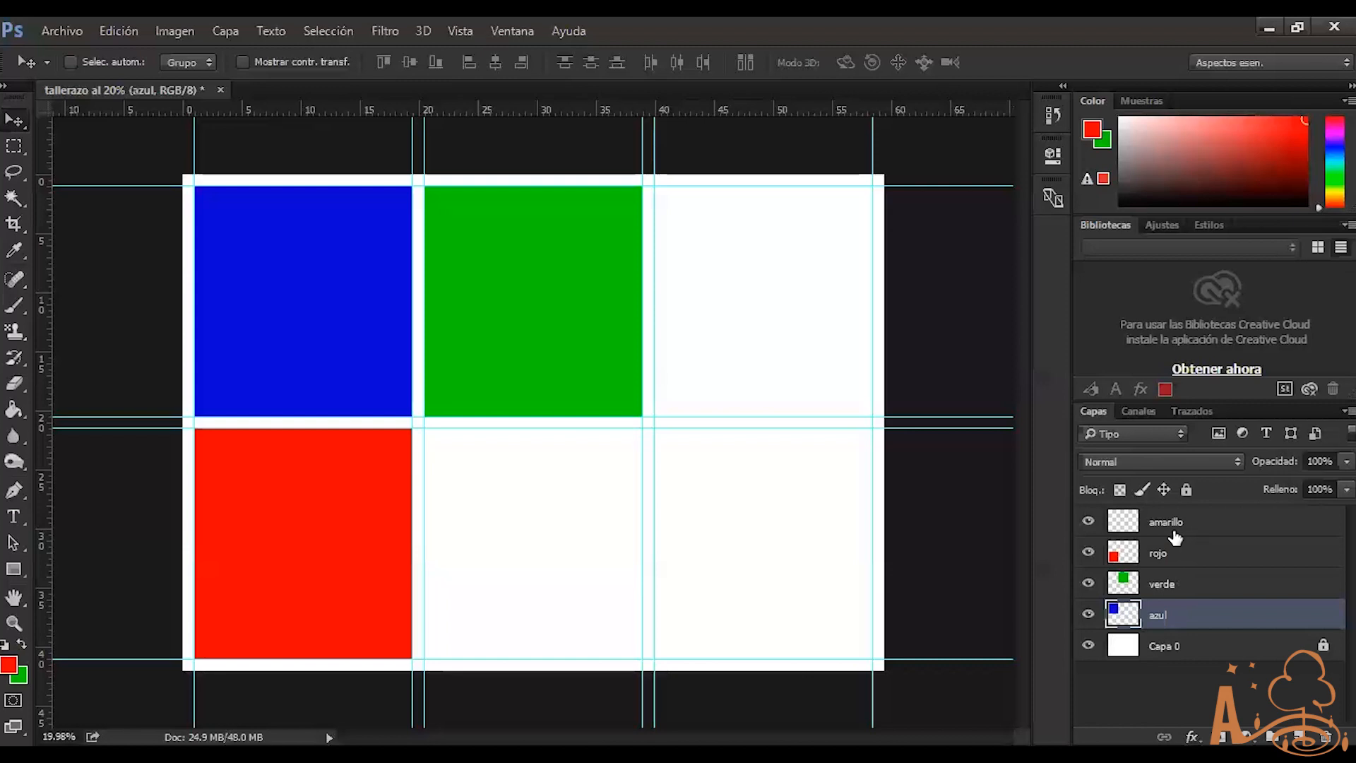
{"action": "left_click", "coordinate": [1187, 554], "text": "shift"}
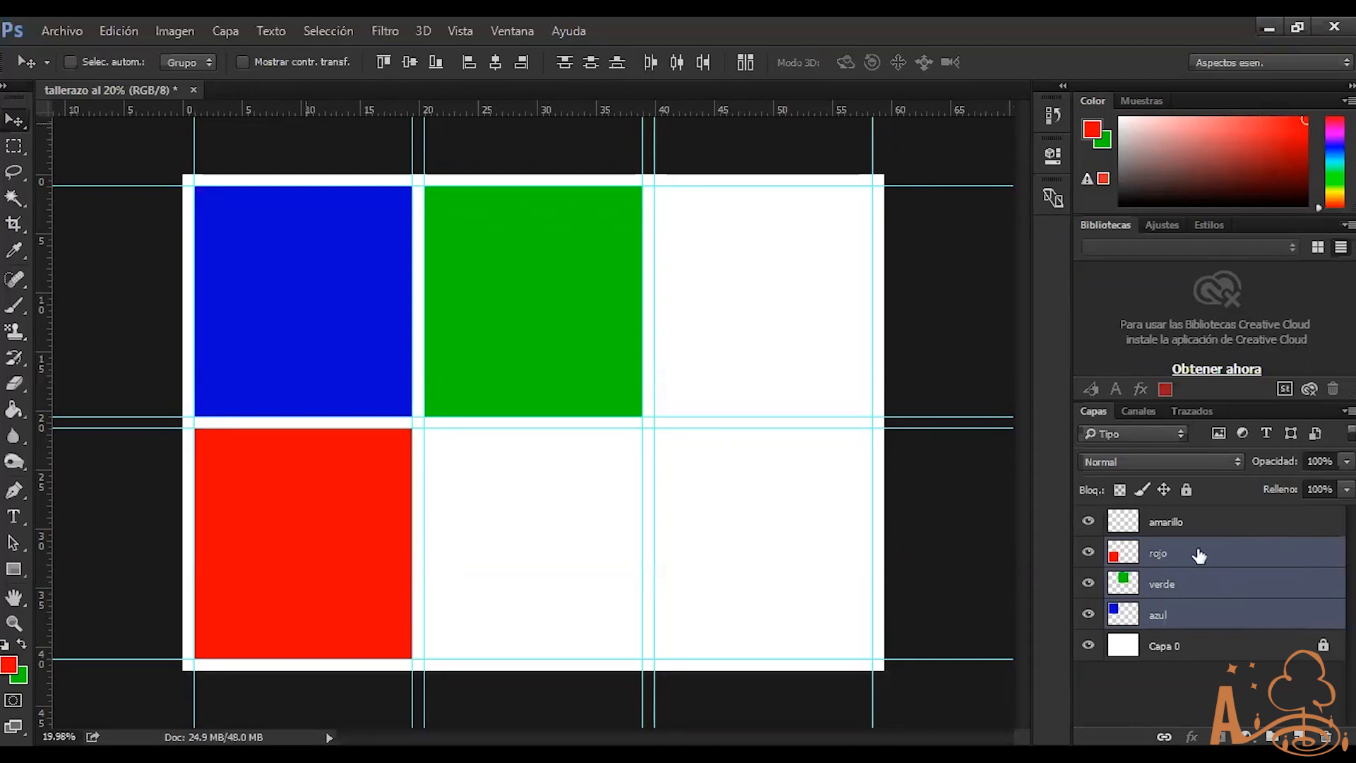
{"action": "left_click", "coordinate": [1175, 620]}
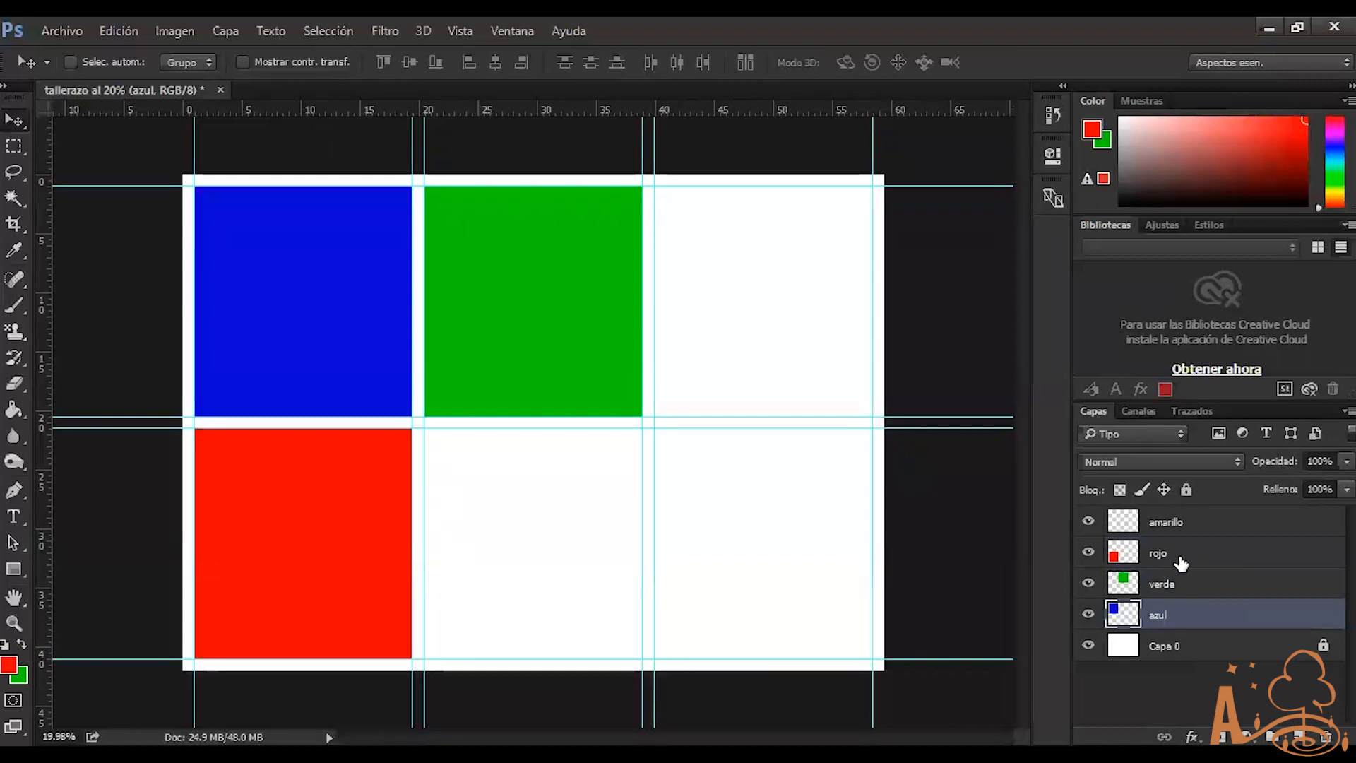
{"action": "left_click", "coordinate": [1182, 565], "text": "shift"}
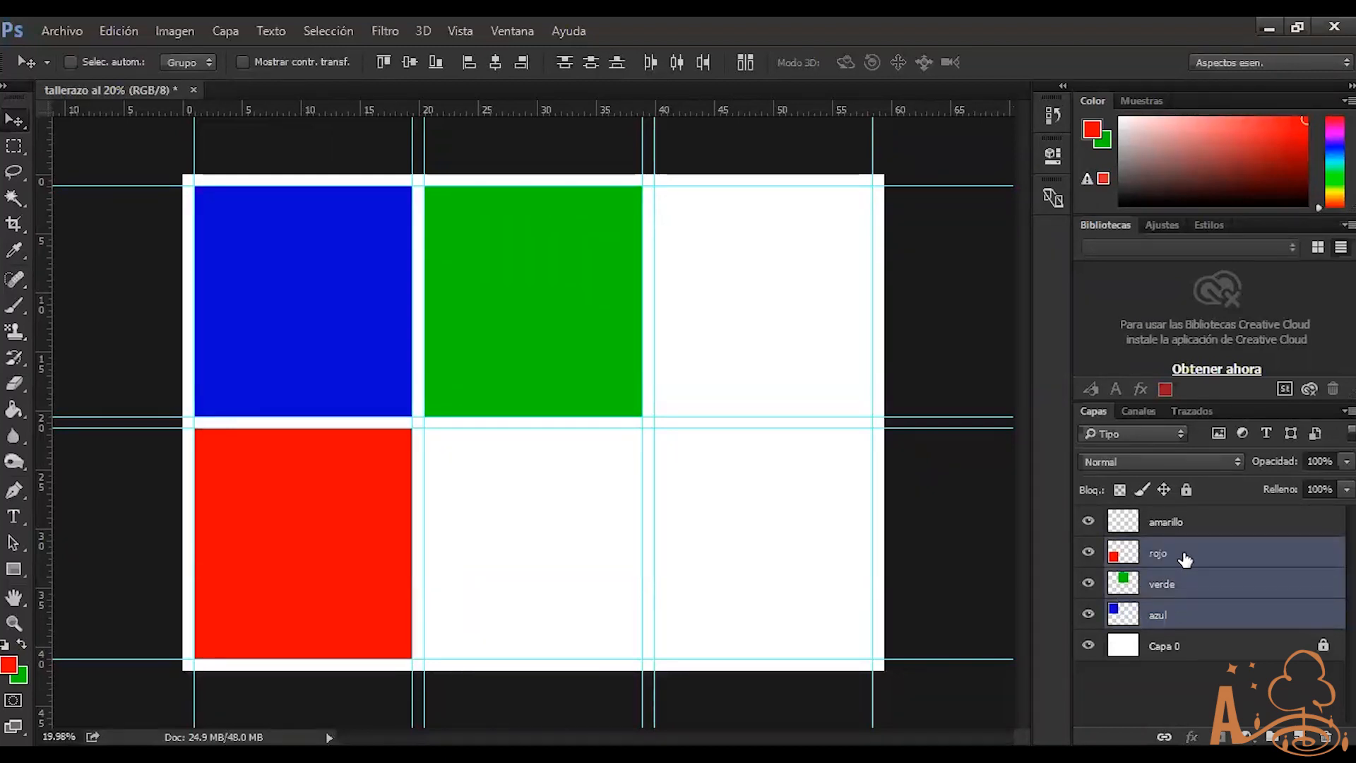
{"action": "right_click", "coordinate": [1184, 554]}
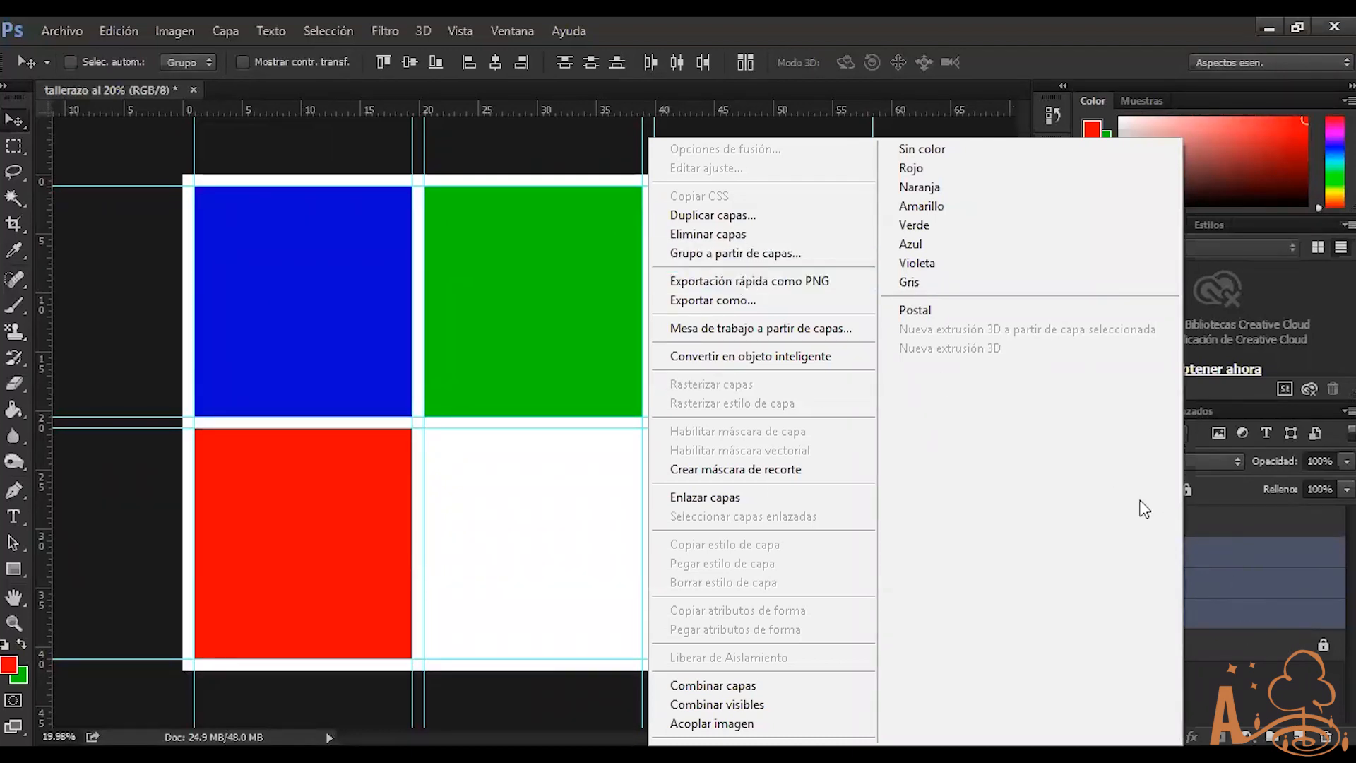
{"action": "left_click", "coordinate": [761, 251]}
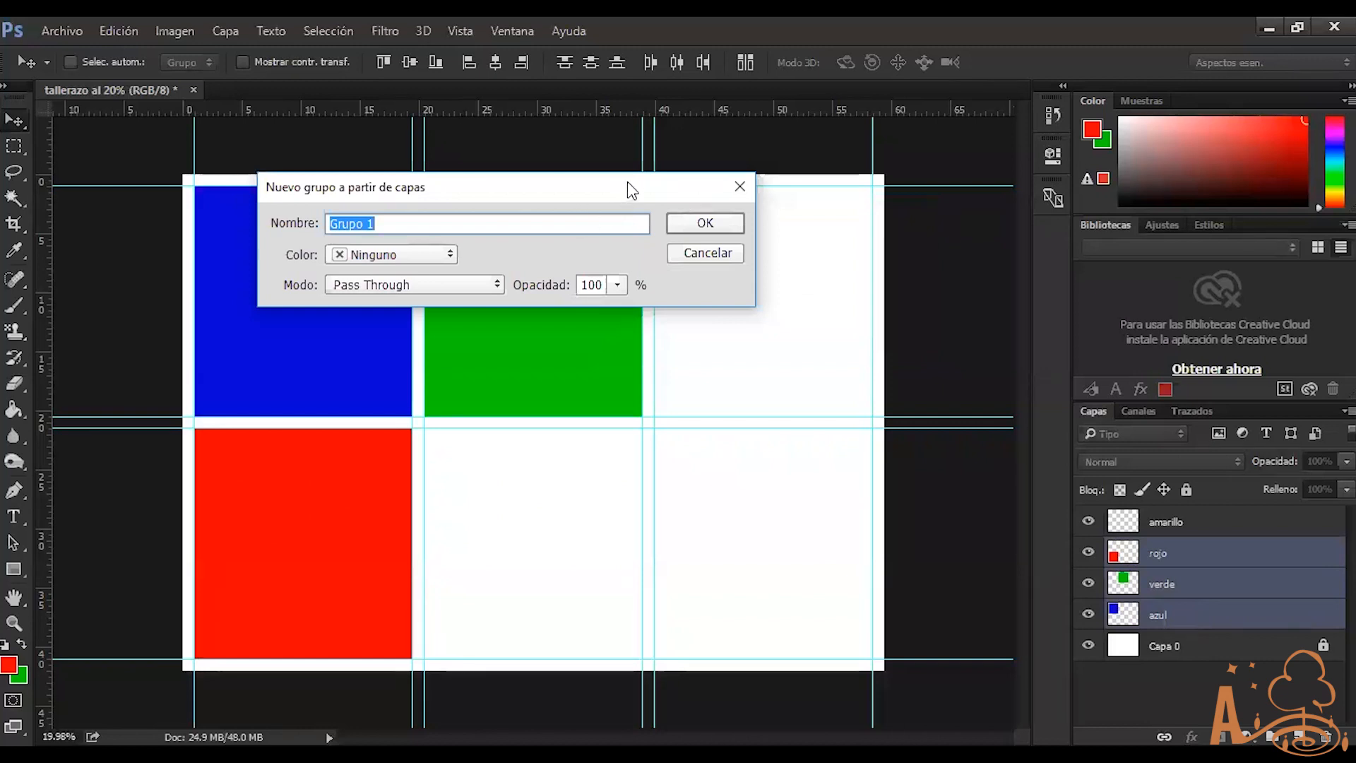
{"action": "type", "text": "colores"}
{"action": "left_click", "coordinate": [678, 216]}
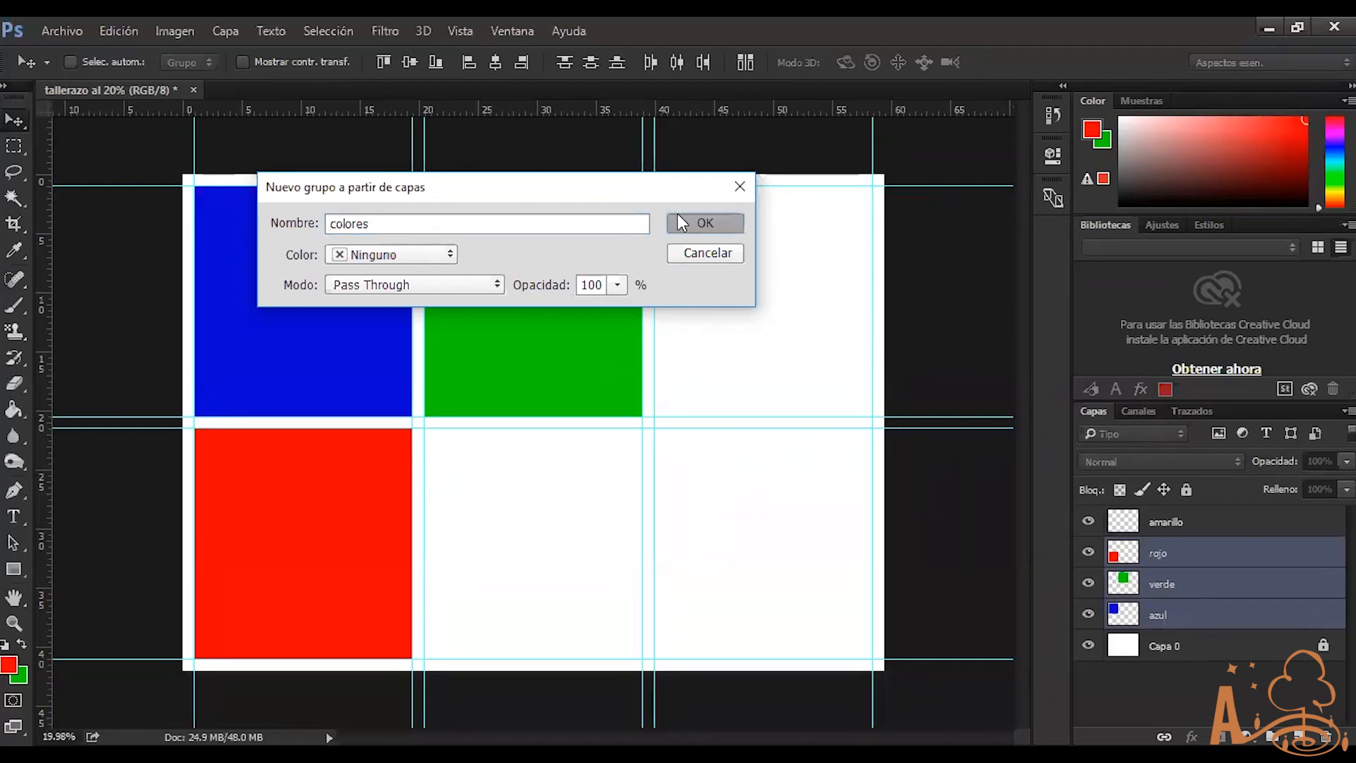
Move the colores group off the guides and back onto the grid, expanding and collapsing it in between
{"action": "left_click_drag", "start_coordinate": [366, 349], "coordinate": [425, 409]}
{"action": "left_click", "coordinate": [1114, 548]}
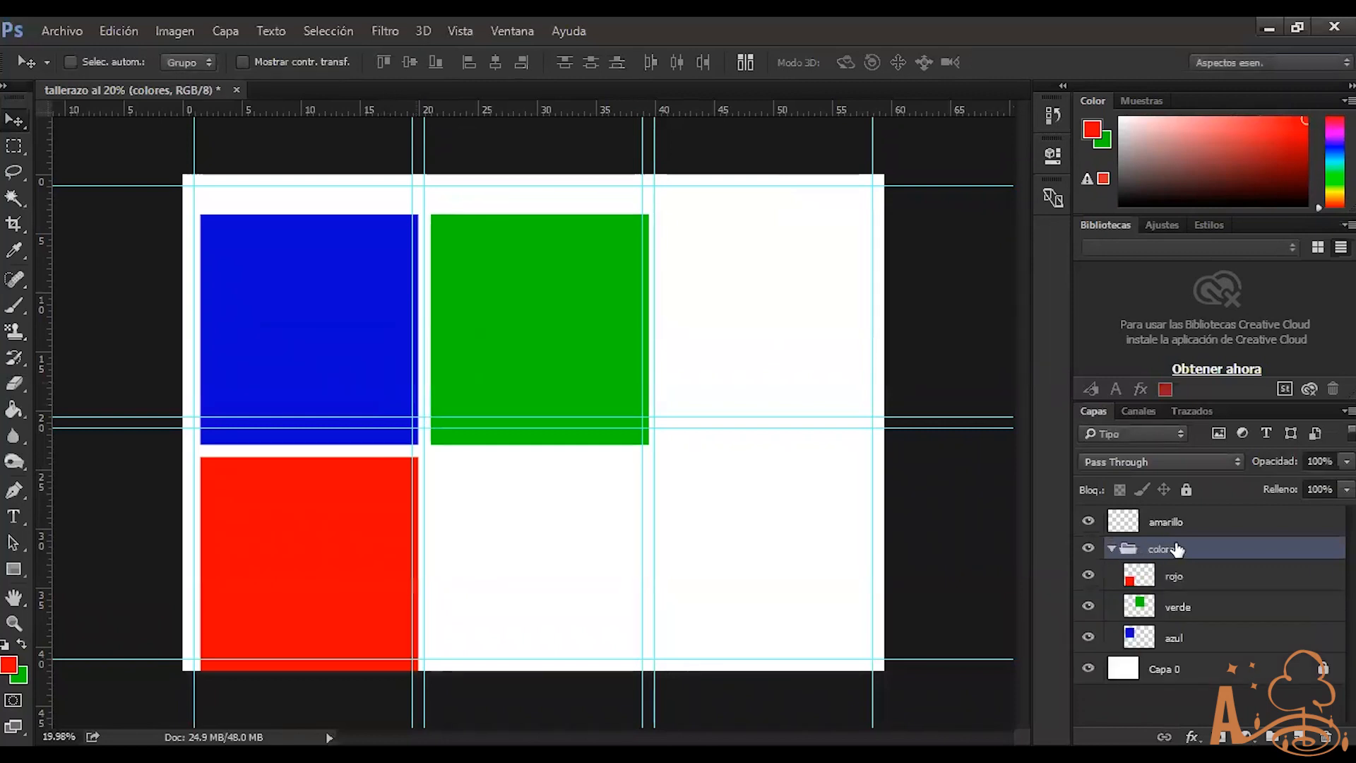
{"action": "left_click", "coordinate": [1112, 549]}
{"action": "left_click", "coordinate": [1113, 549]}
{"action": "left_click", "coordinate": [1113, 549]}
{"action": "left_click", "coordinate": [1113, 549]}
{"action": "left_click", "coordinate": [1113, 550]}
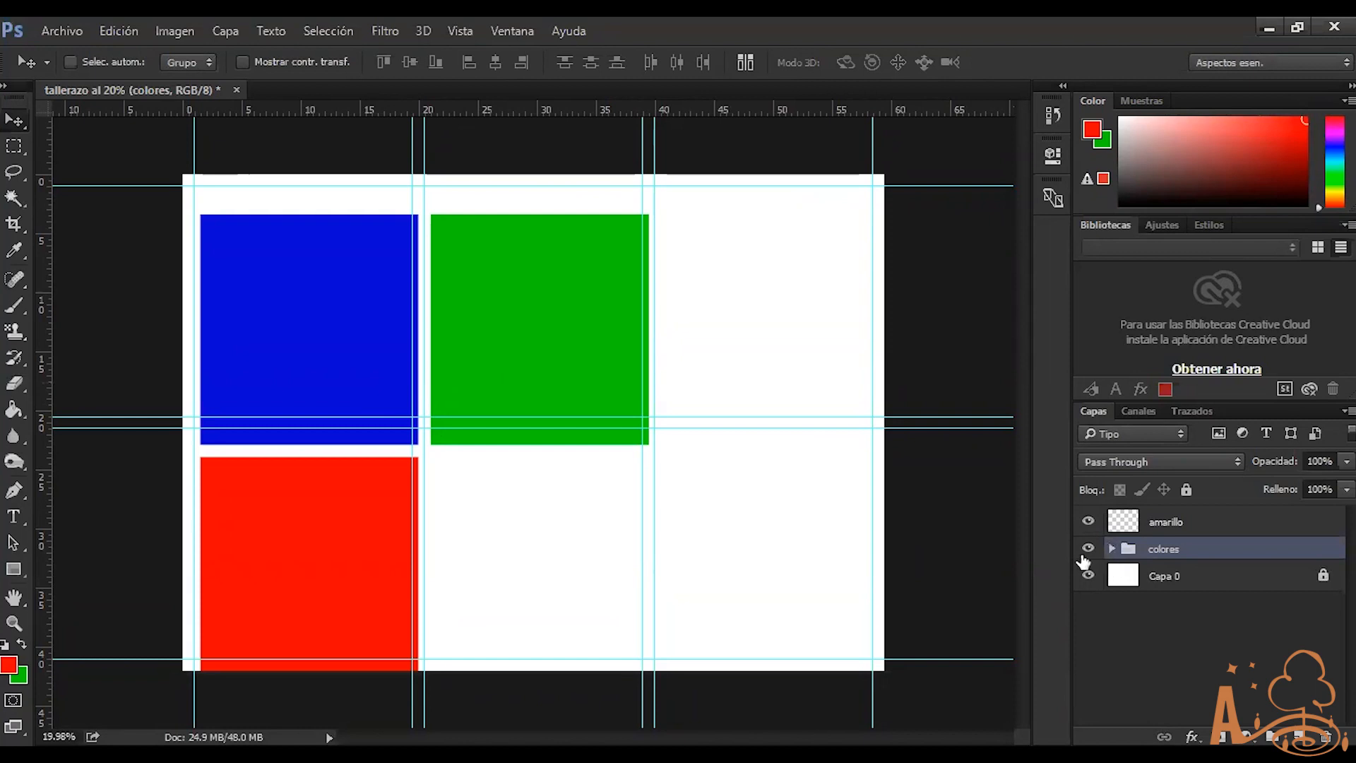
{"action": "left_click_drag", "start_coordinate": [330, 292], "coordinate": [324, 264]}
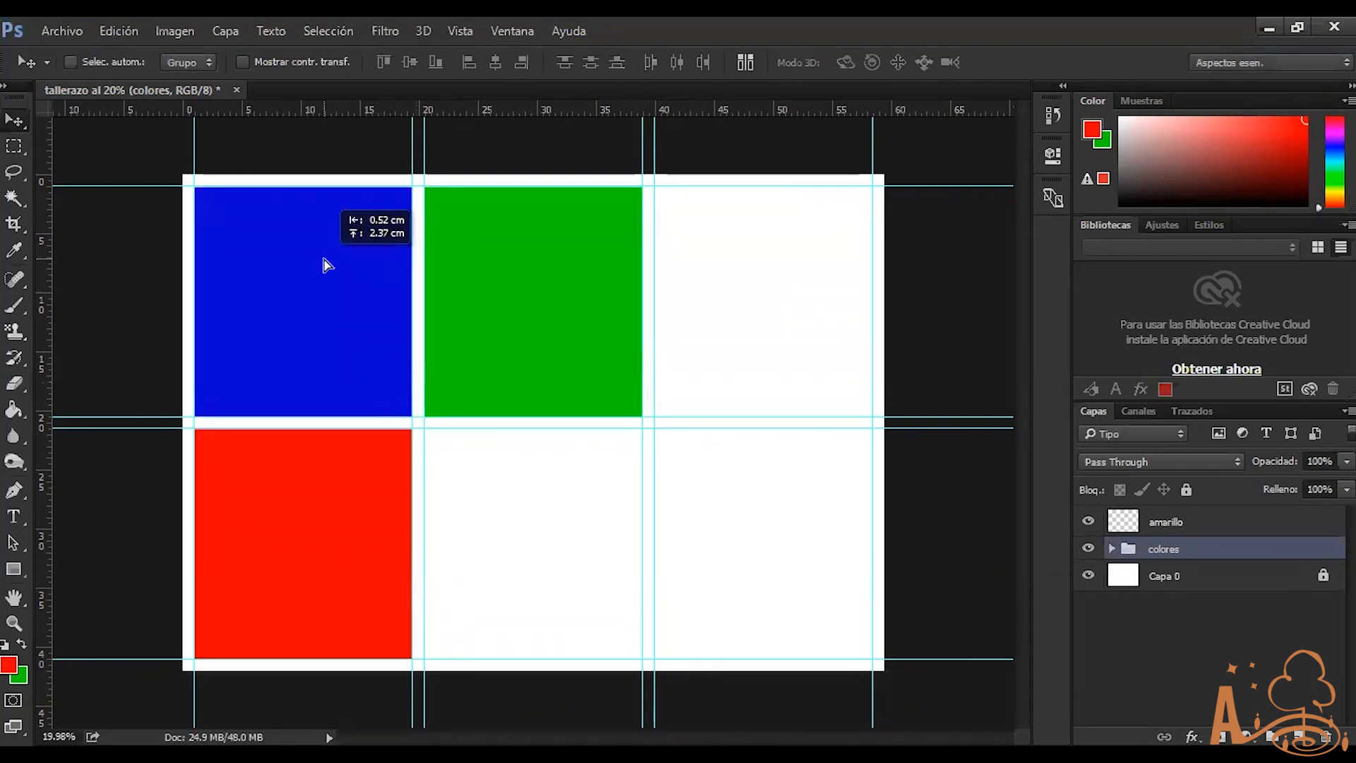
{"action": "left_click", "coordinate": [1113, 549]}
{"action": "left_click", "coordinate": [1112, 549]}
Assign the Violeta colour label to the colores group and go through the rojo, verde and azul layers inside it
{"action": "right_click", "coordinate": [1187, 549]}
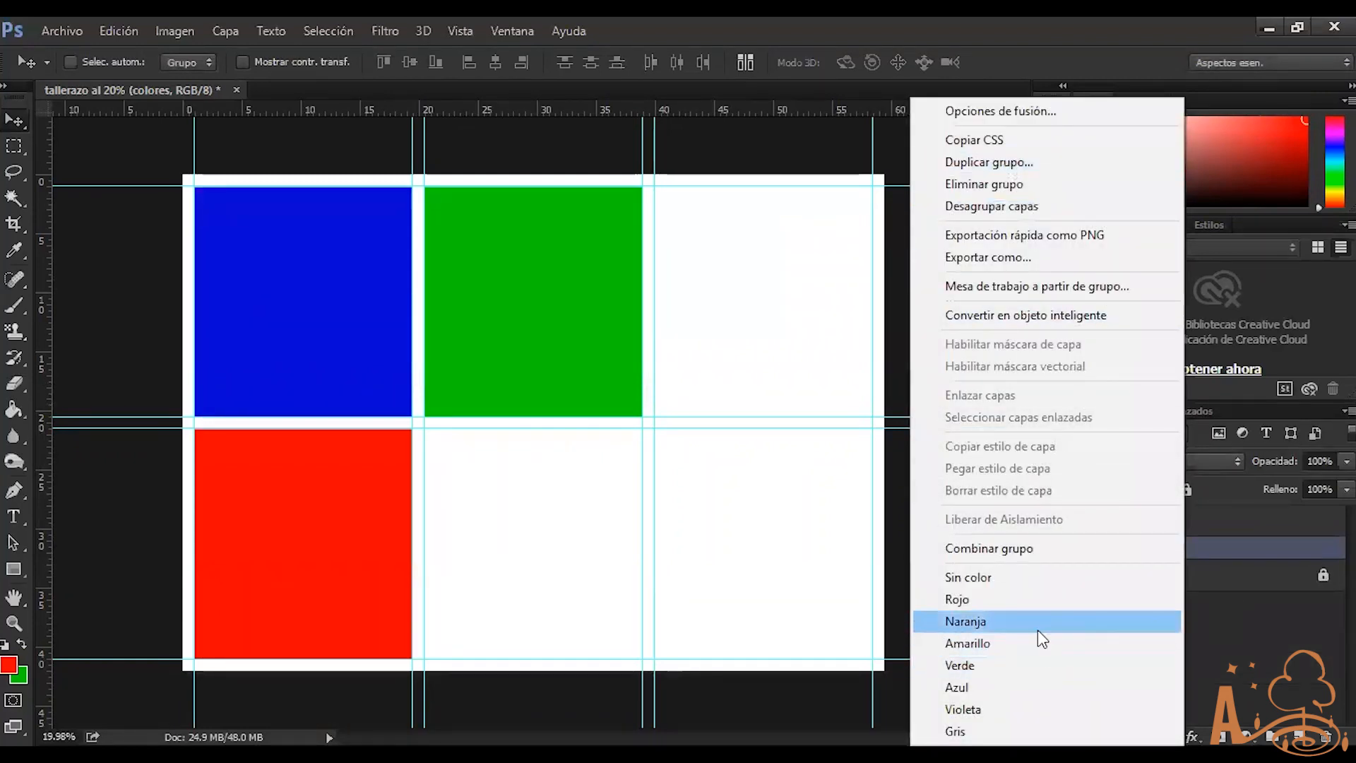
{"action": "left_click", "coordinate": [1088, 709]}
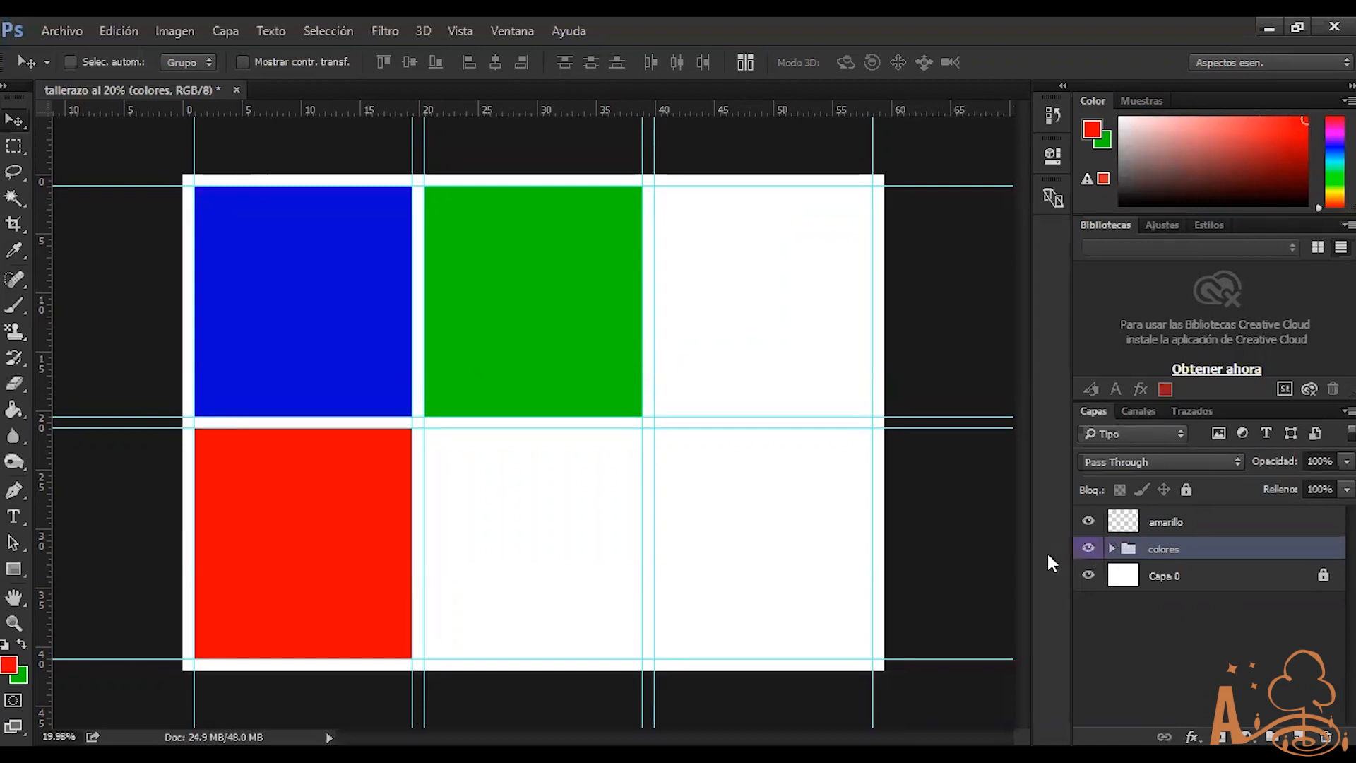
{"action": "left_click", "coordinate": [1112, 549]}
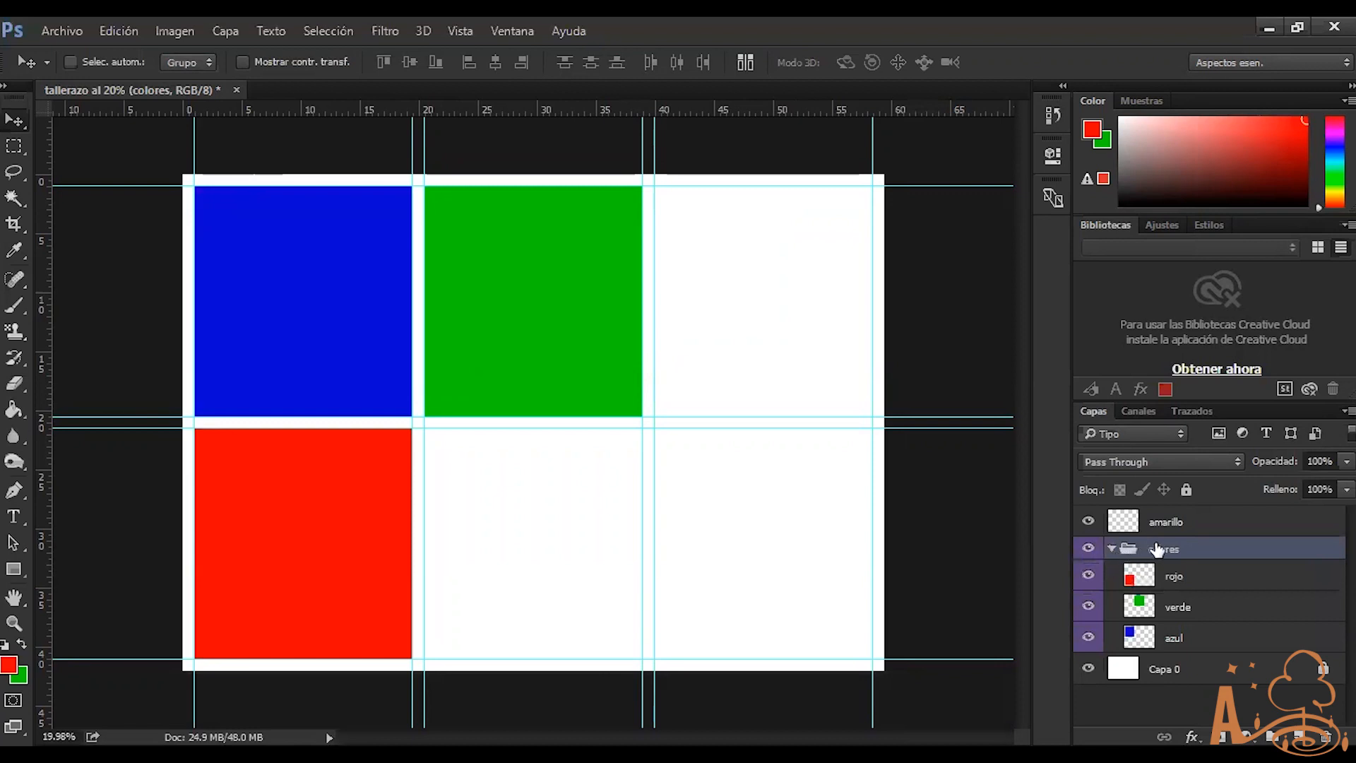
{"action": "left_click", "coordinate": [1169, 580]}
{"action": "left_click", "coordinate": [1171, 608]}
{"action": "left_click", "coordinate": [1176, 632]}
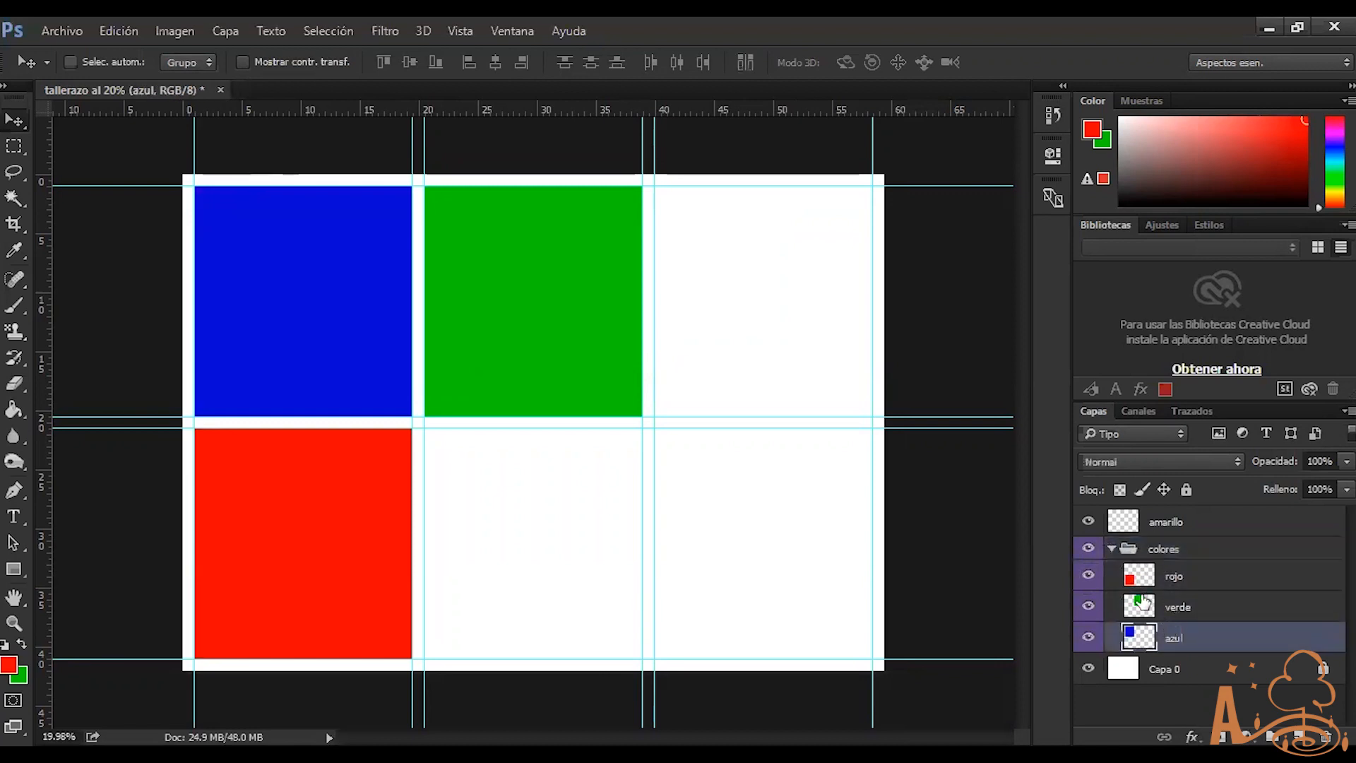
{"action": "left_click", "coordinate": [1112, 549]}
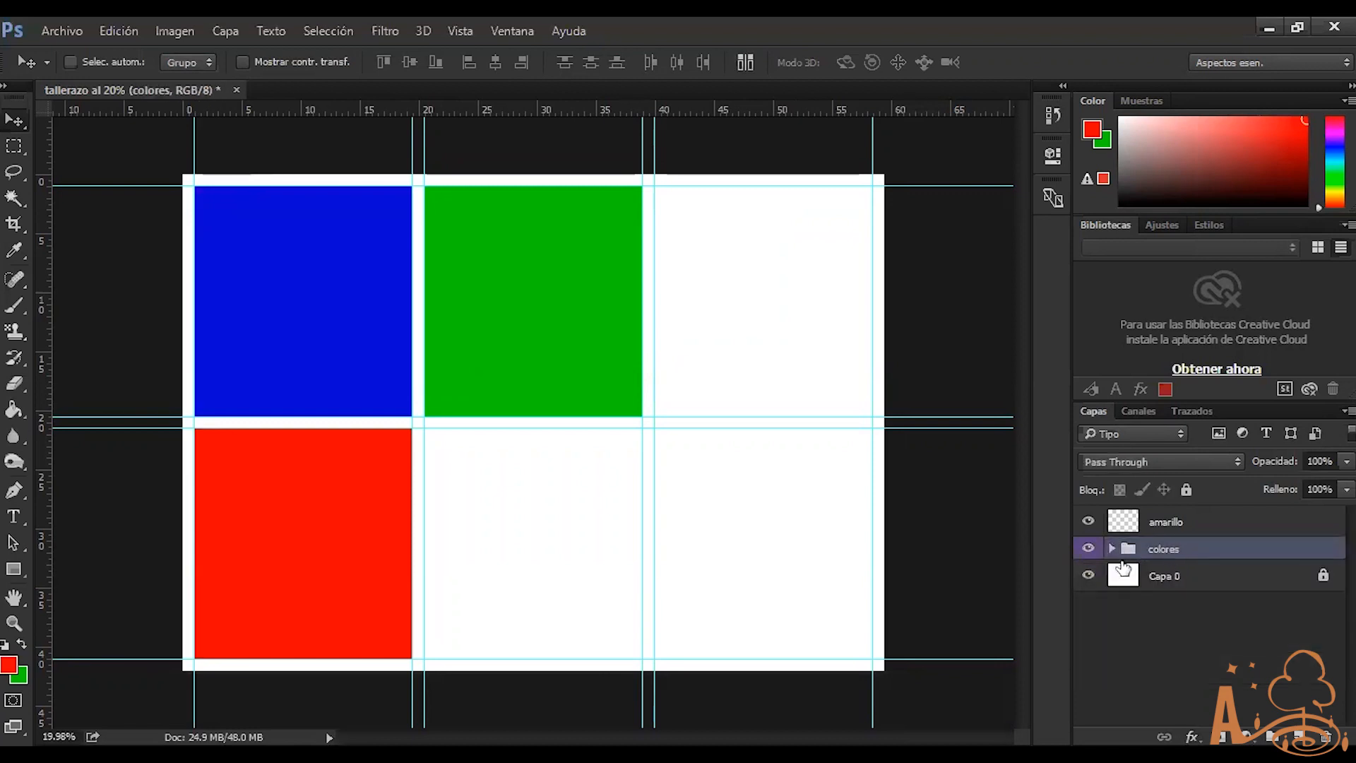
Try moving the whole colores group down, and select the rojo and verde layers inside it individually
{"action": "left_click_drag", "start_coordinate": [376, 329], "coordinate": [387, 400]}
{"action": "left_click", "coordinate": [1112, 549]}
{"action": "left_click", "coordinate": [1169, 576]}
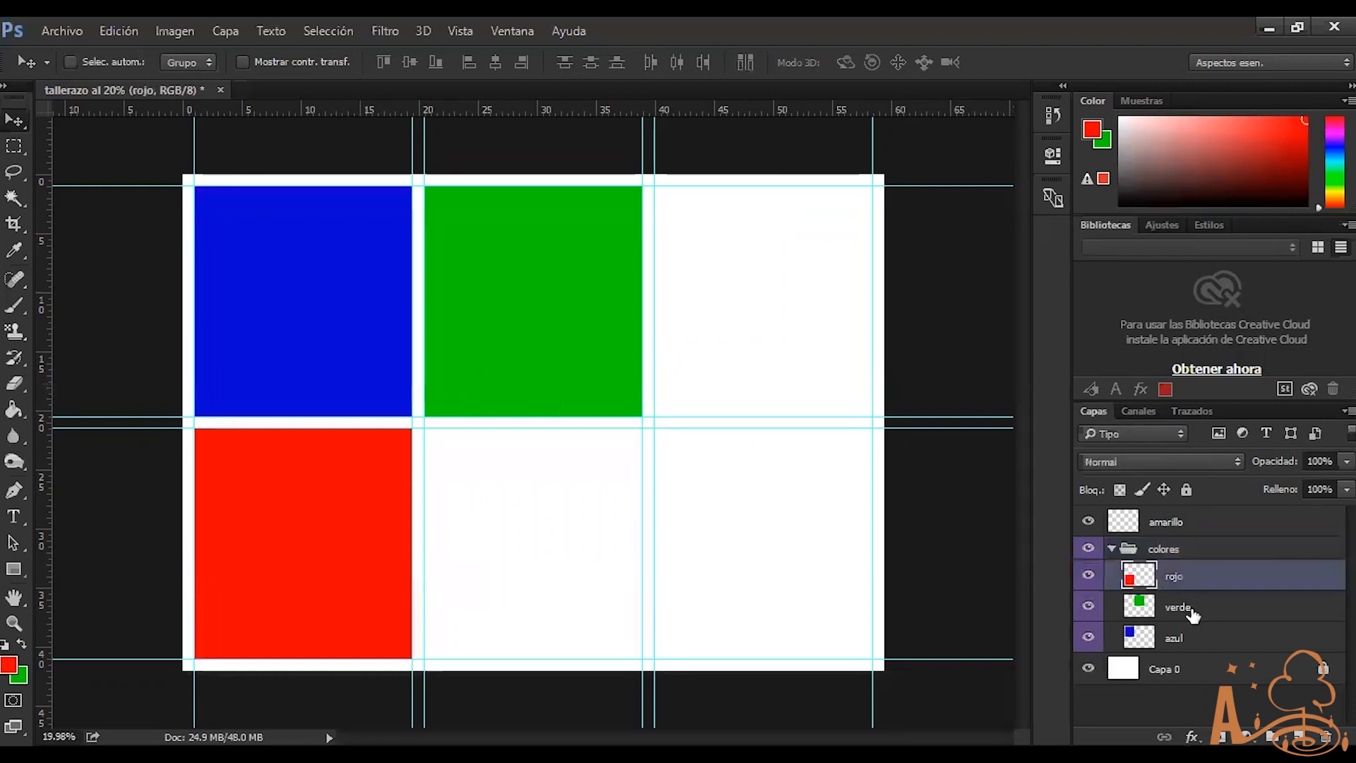
{"action": "left_click", "coordinate": [1187, 606]}
{"action": "left_click", "coordinate": [1130, 549]}
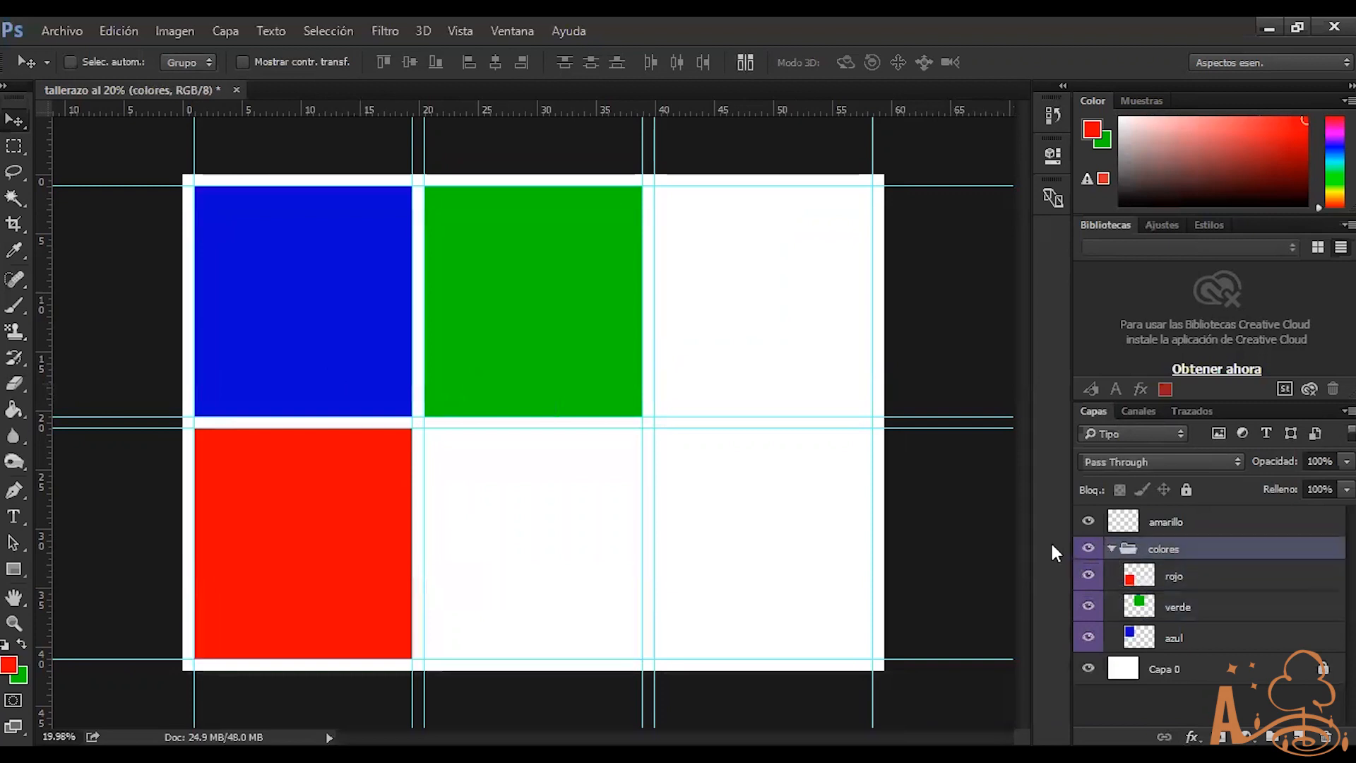
{"action": "left_click", "coordinate": [1112, 549]}
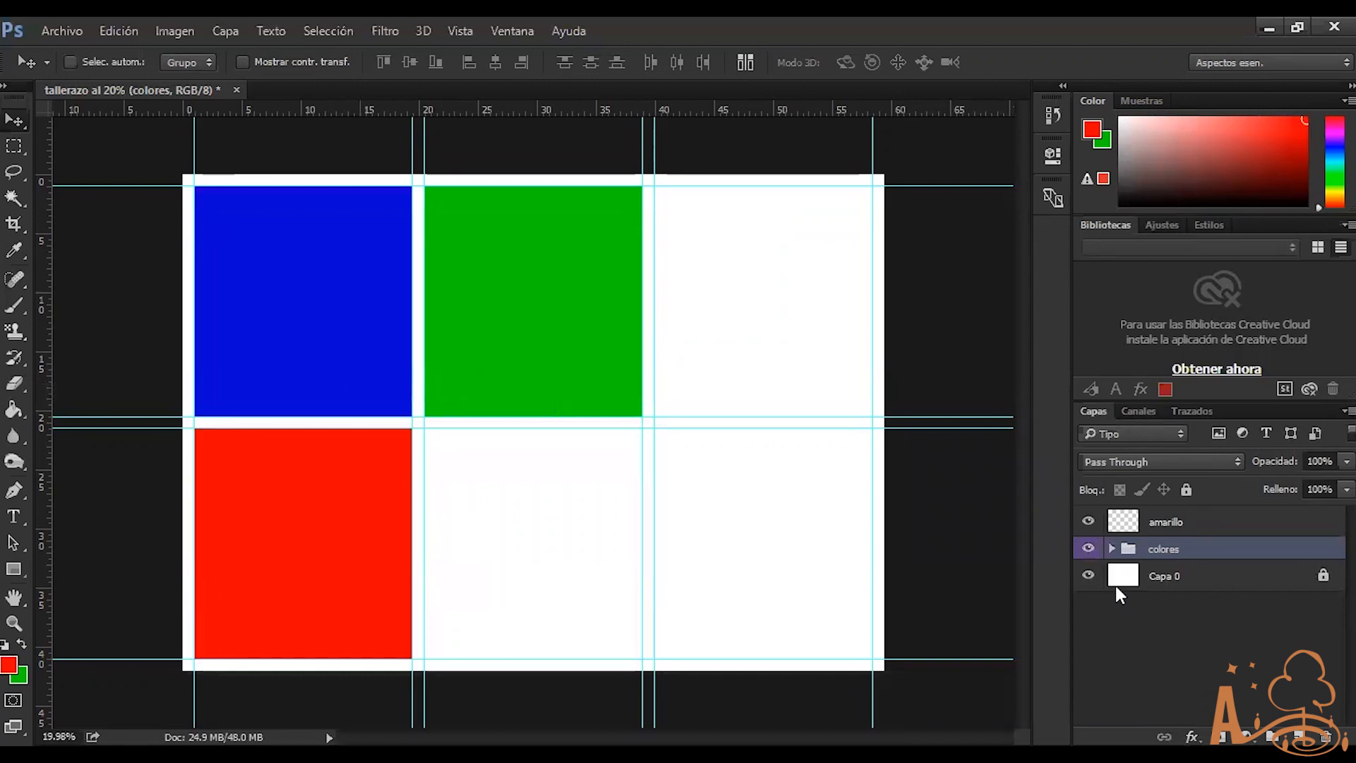
Try moving only the verde layer over its neighbours inside colores, and undo back to the ungrouped layers
{"action": "key", "text": "ctrl+z"}
{"action": "left_click_drag", "start_coordinate": [550, 420], "coordinate": [448, 453]}
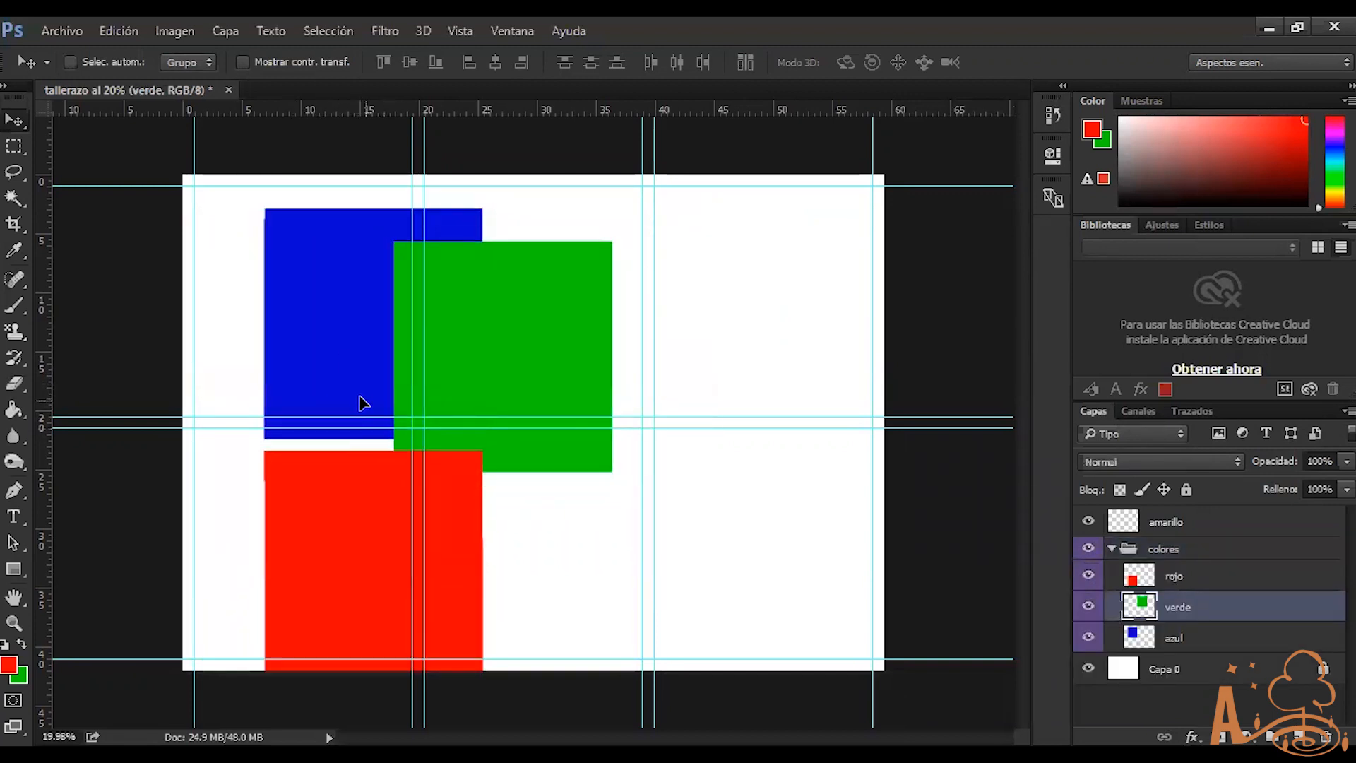
{"action": "key", "text": "ctrl+z"}
{"action": "key", "text": "ctrl+z"}
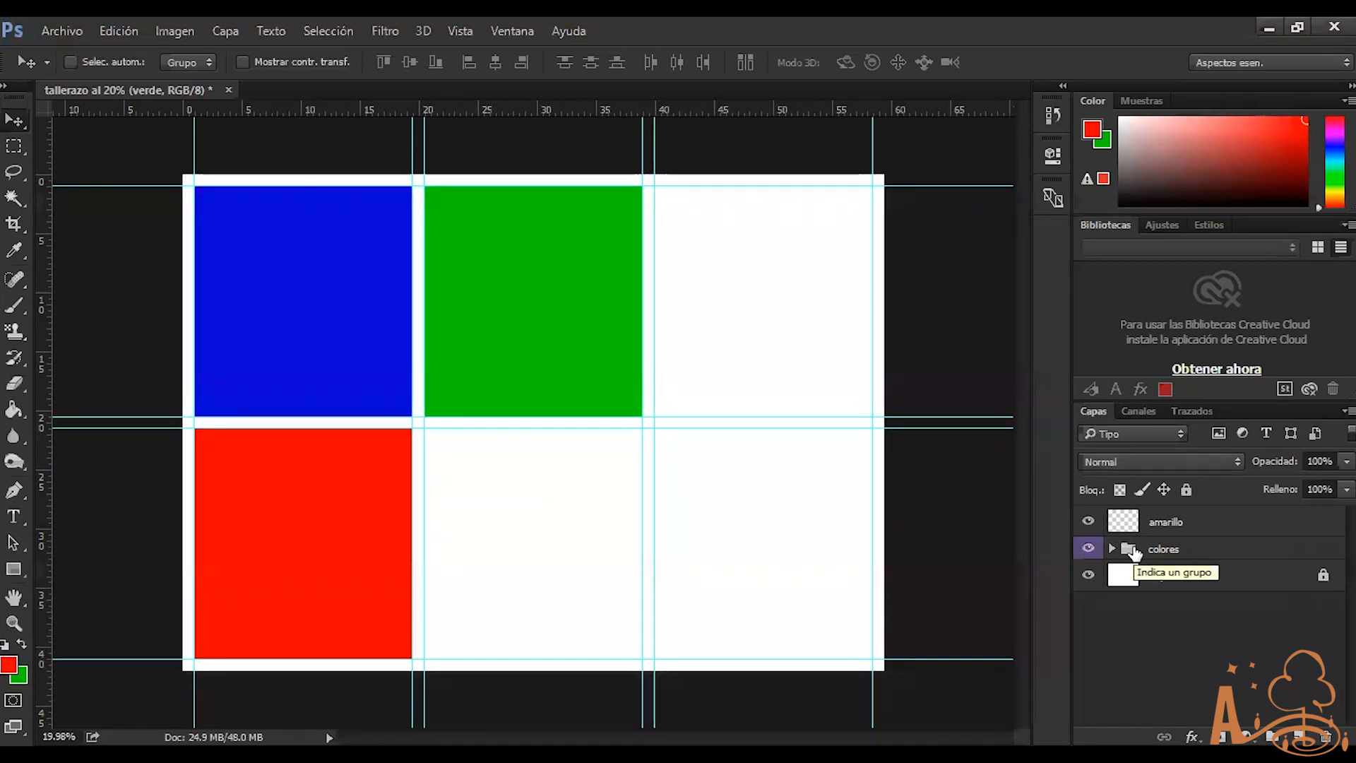
{"action": "key", "text": "ctrl+z"}
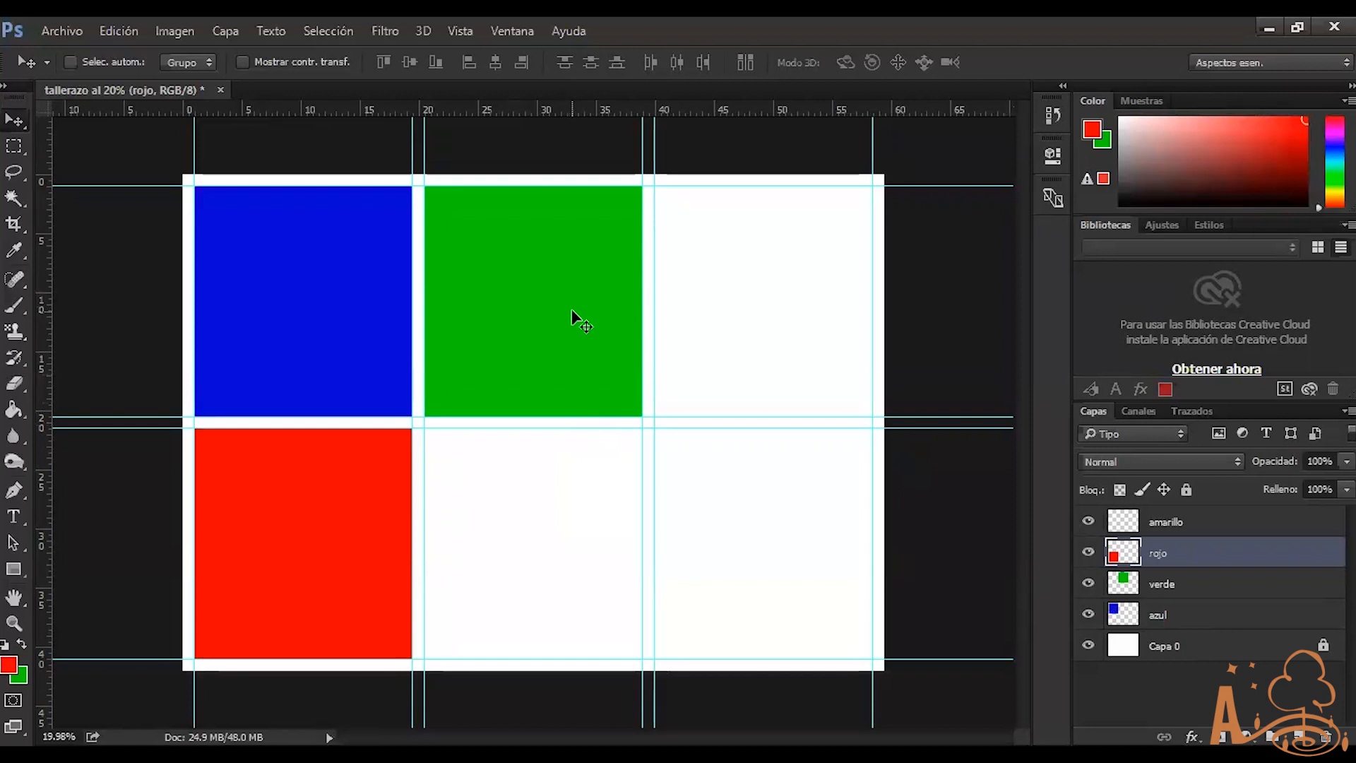
Move the red square over the green one and try enlarging it with Free Transform to about 148% width and 131% height
{"action": "left_click_drag", "start_coordinate": [544, 333], "coordinate": [732, 267]}
{"action": "mouse_move", "coordinate": [576, 381]}
{"action": "left_mouse_down"}
{"action": "mouse_move", "coordinate": [597, 324]}
{"action": "mouse_move", "coordinate": [597, 369]}
{"action": "mouse_move", "coordinate": [568, 355]}
{"action": "mouse_move", "coordinate": [589, 367]}
{"action": "left_mouse_up"}
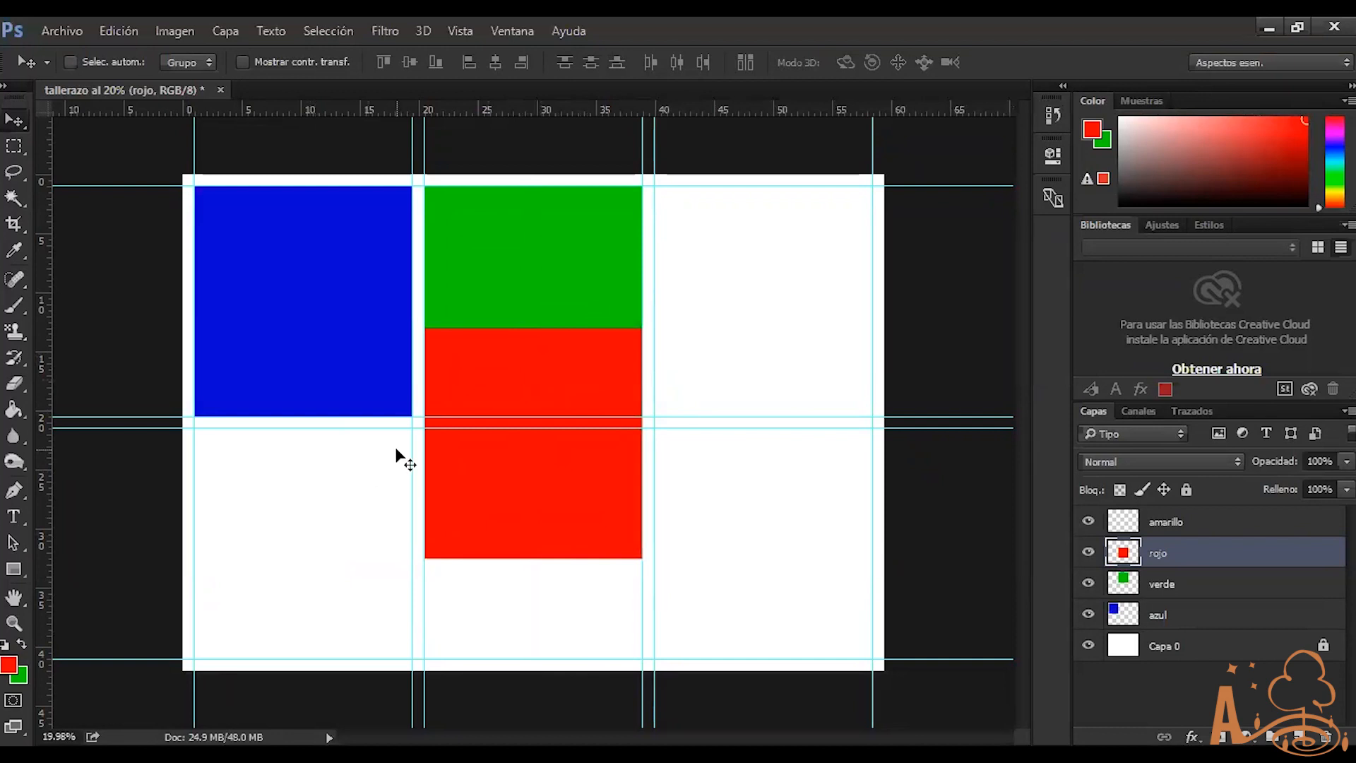
{"action": "key", "text": "ctrl+t"}
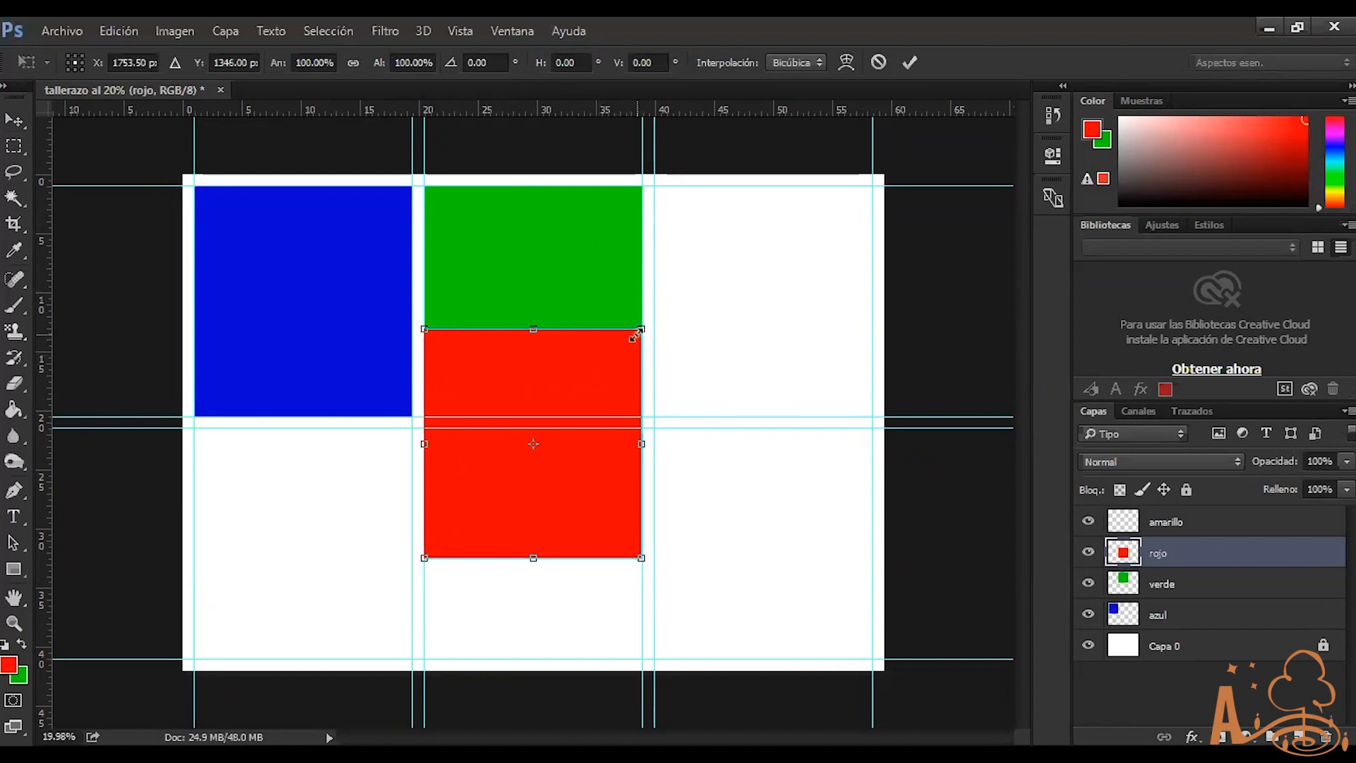
{"action": "left_click_drag", "start_coordinate": [644, 327], "coordinate": [746, 279]}
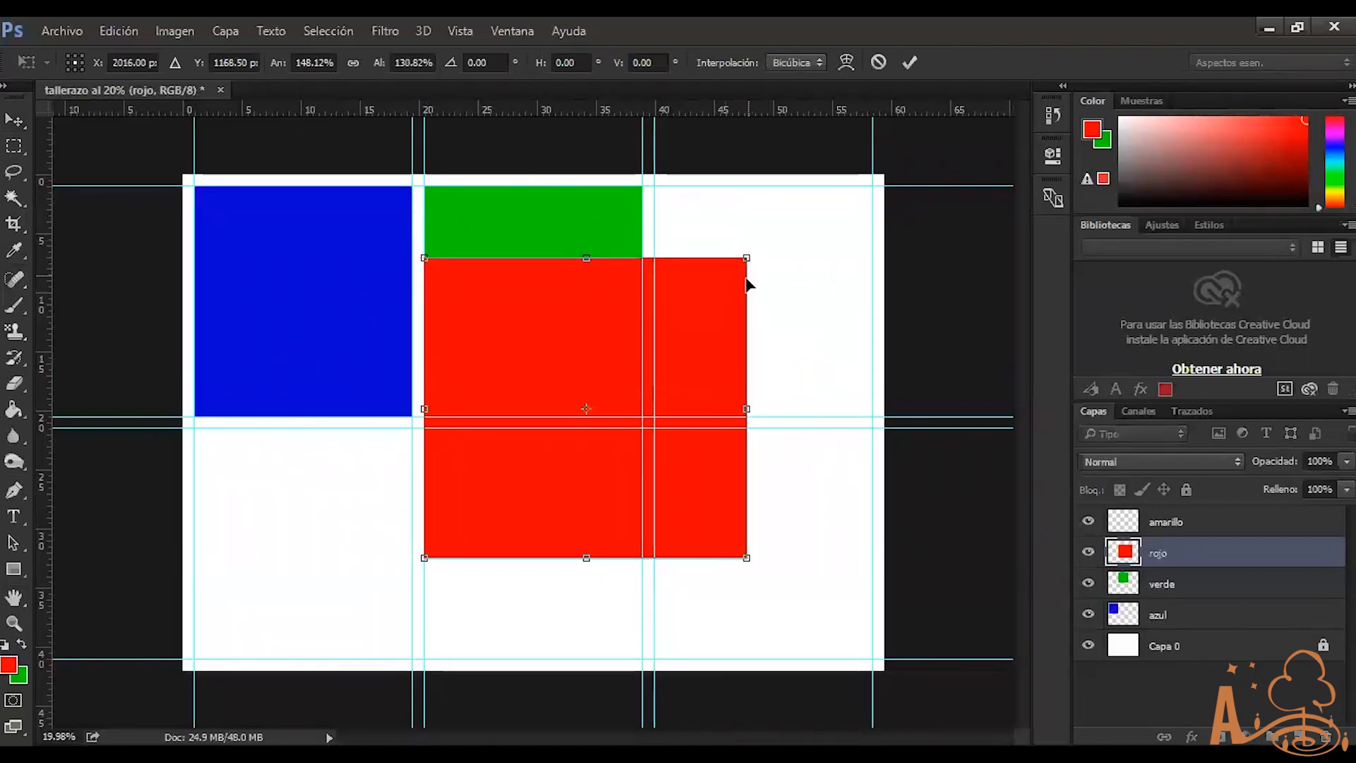
{"action": "key", "text": "ctrl+z"}
{"action": "key", "text": "Return"}
Move the red square into the grid cell below the blue one, and merge the rojo and verde layers
{"action": "left_click_drag", "start_coordinate": [536, 349], "coordinate": [306, 445]}
{"action": "left_click", "coordinate": [1205, 594], "text": "ctrl"}
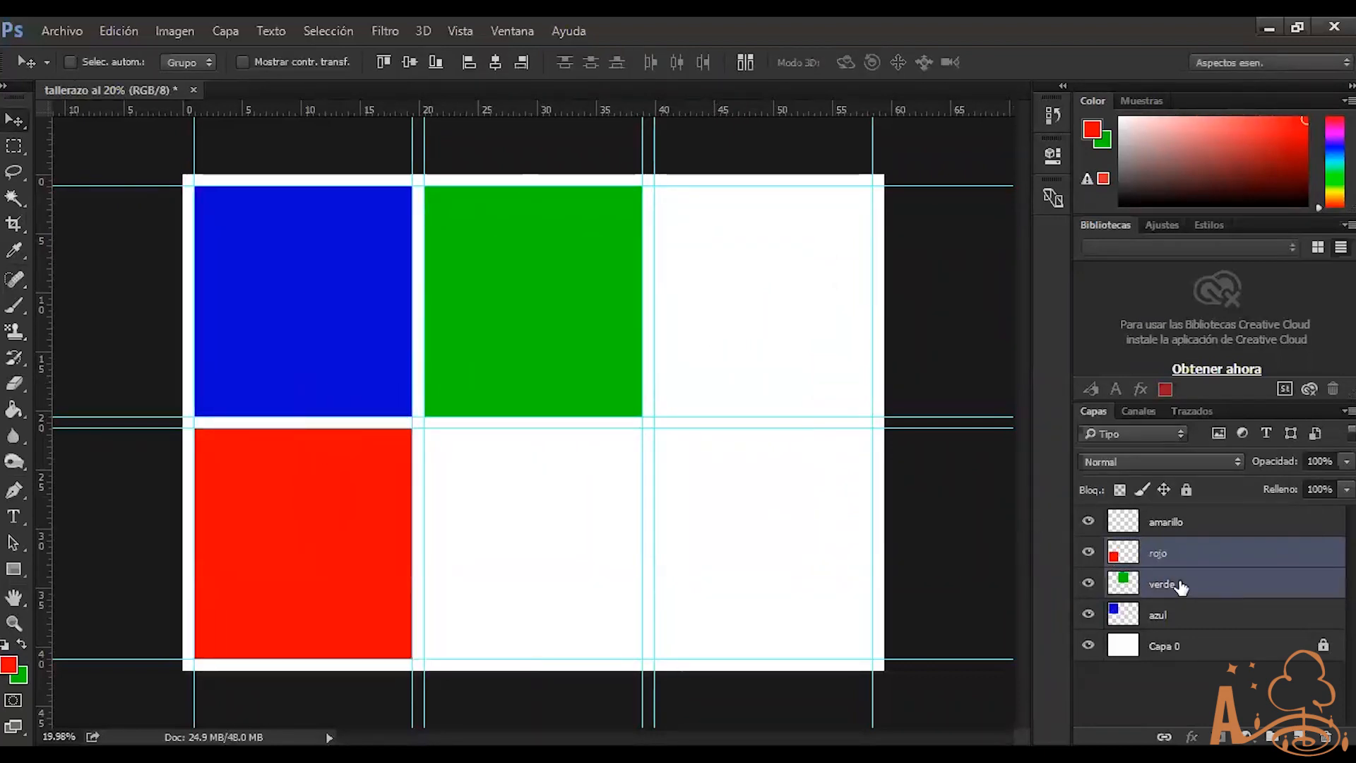
{"action": "right_click", "coordinate": [1185, 588]}
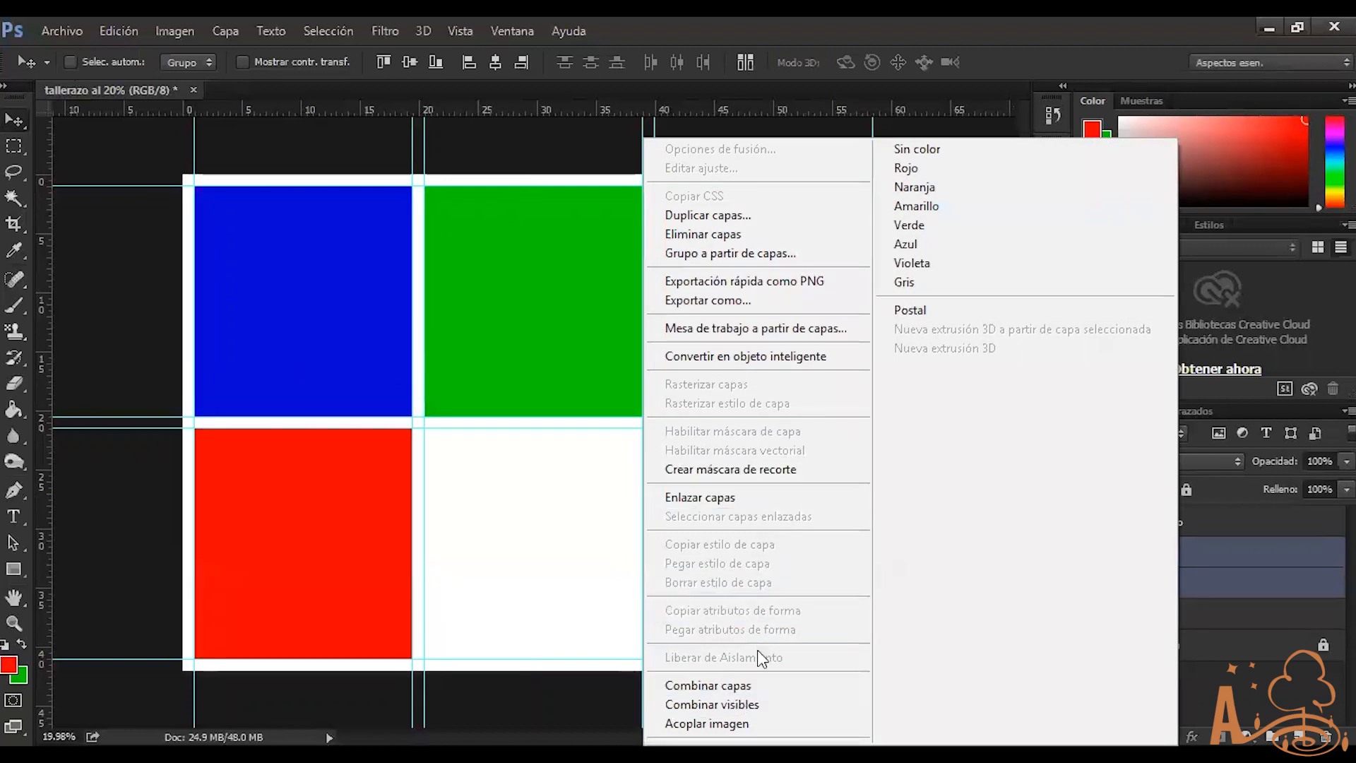
{"action": "left_click", "coordinate": [751, 685]}
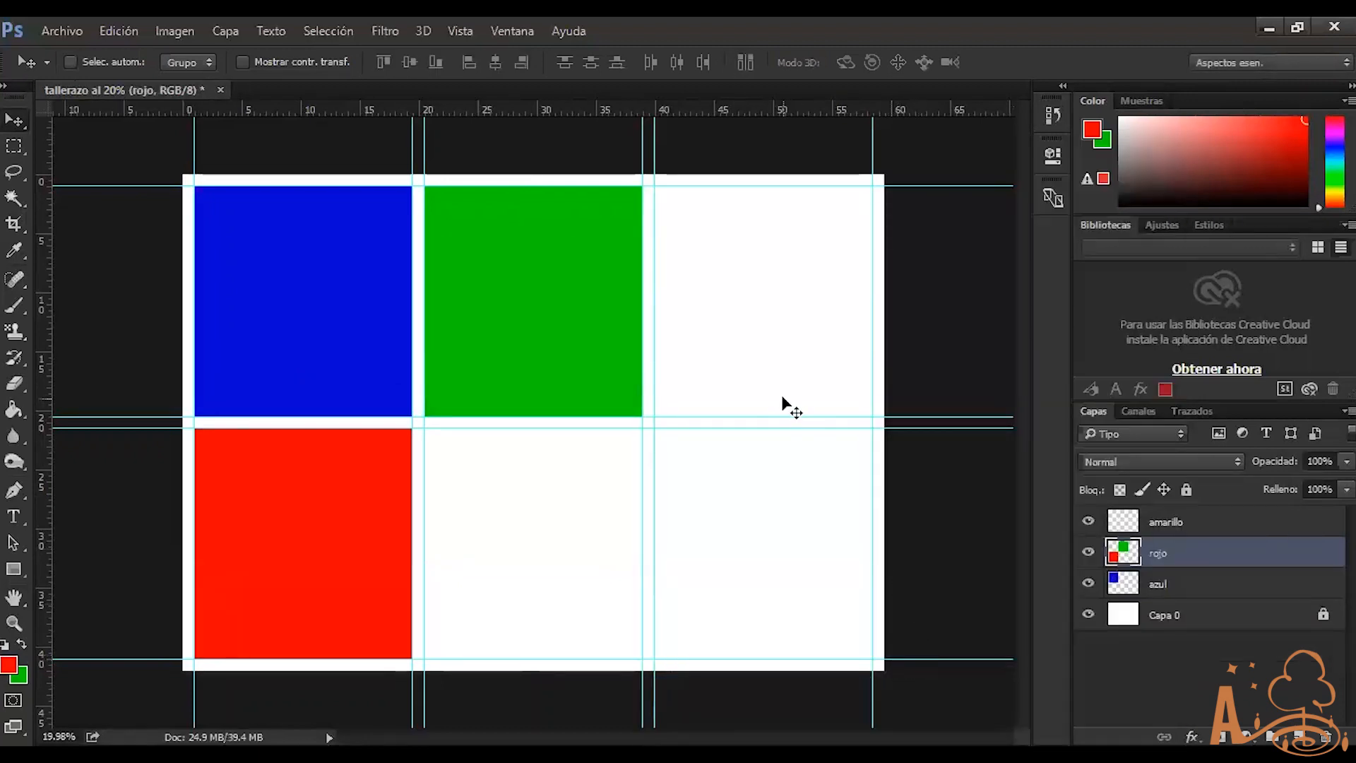
Try free transforming the merged squares by shifting them right over the guides and shrinking them, and view the available transformation types
{"action": "key", "text": "ctrl"}
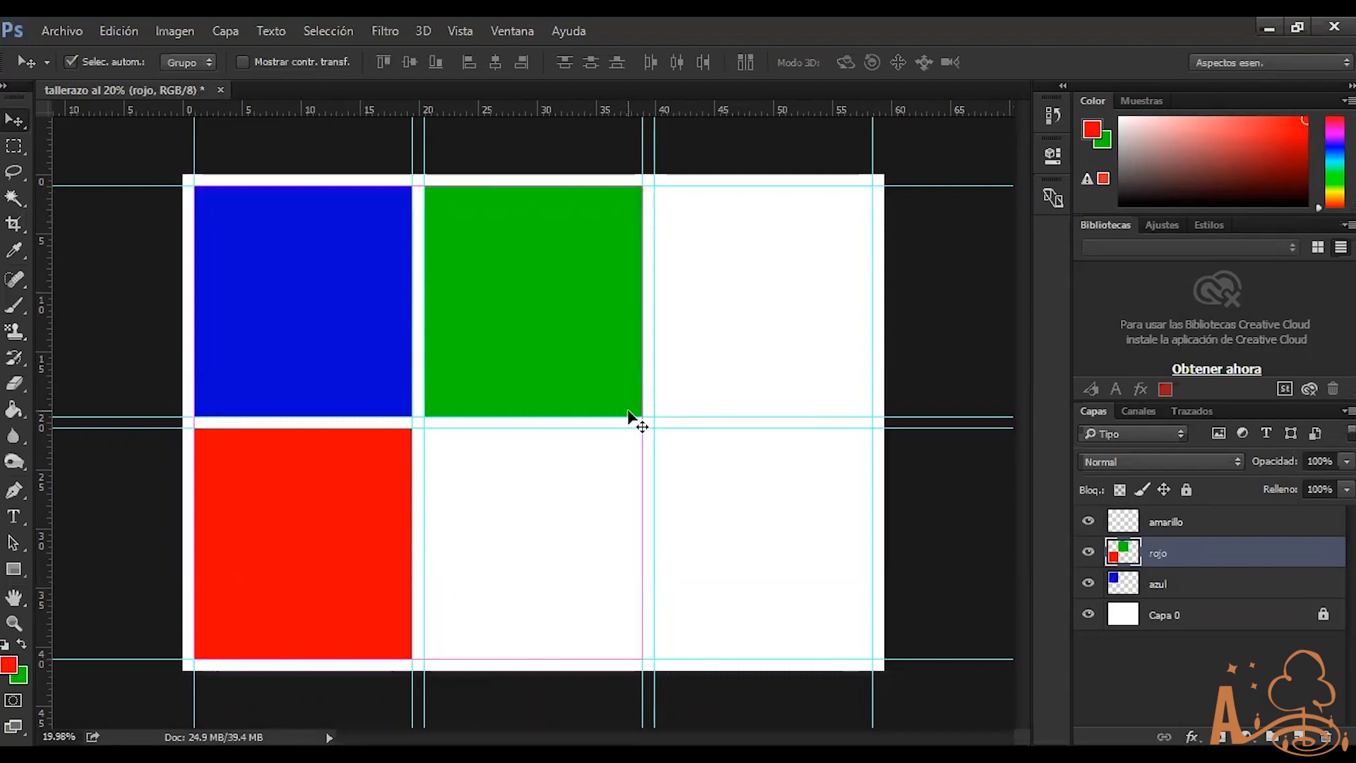
{"action": "key", "text": "ctrl+t"}
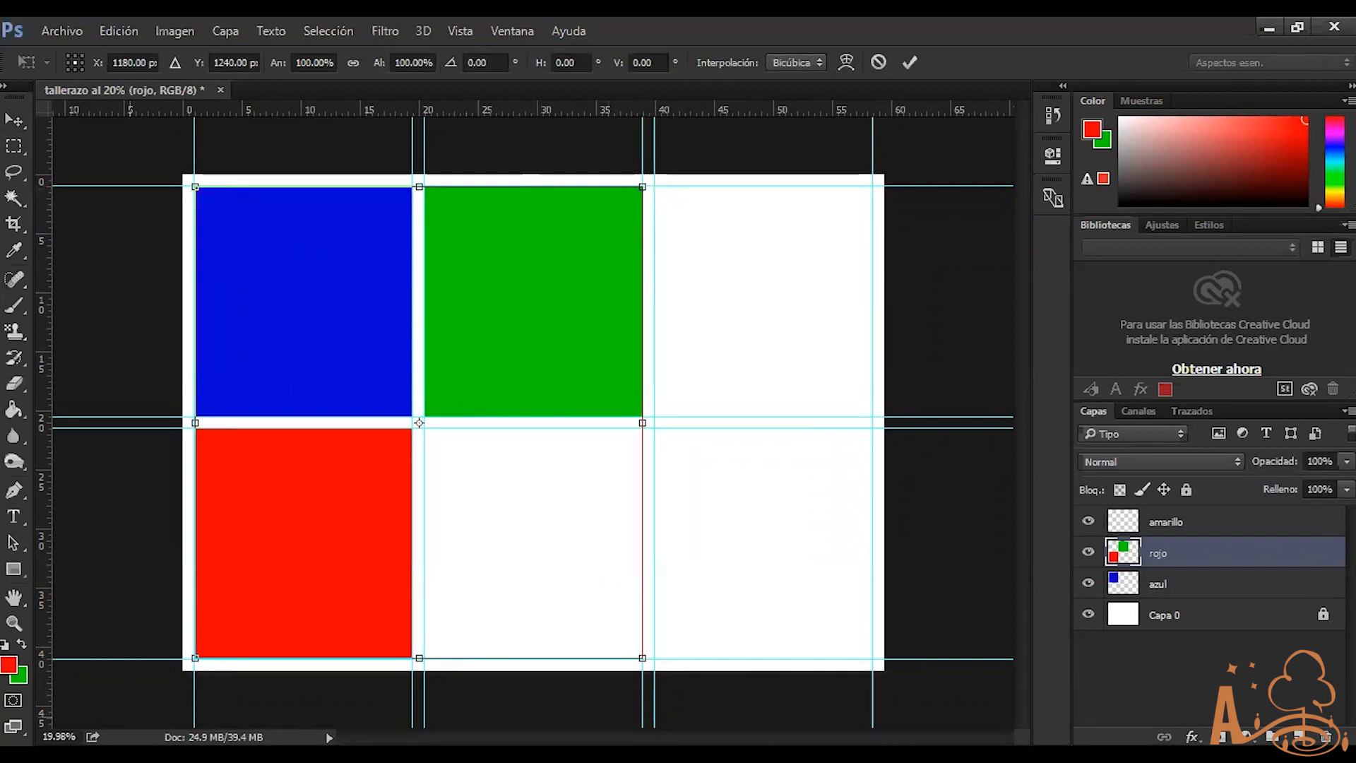
{"action": "left_click_drag", "start_coordinate": [346, 523], "coordinate": [448, 515]}
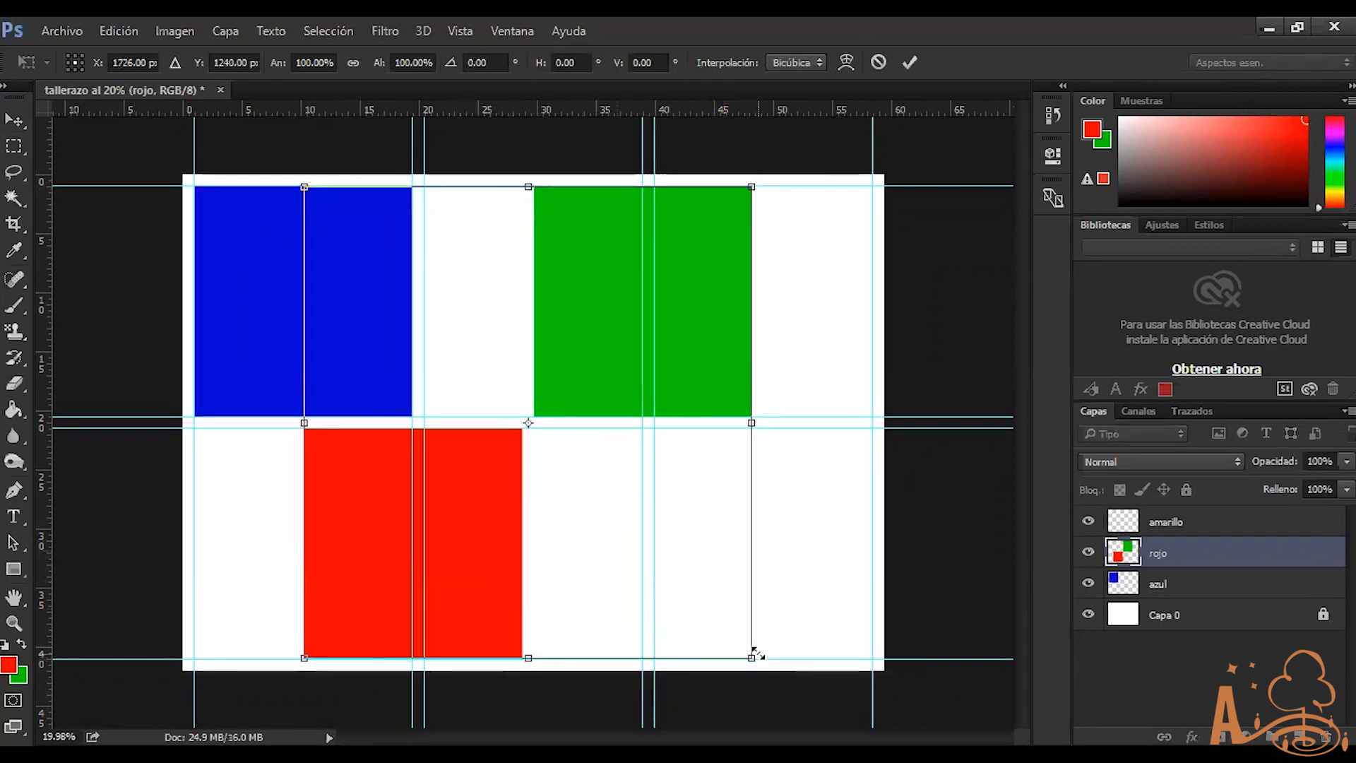
{"action": "left_click_drag", "start_coordinate": [757, 655], "coordinate": [728, 633]}
{"action": "key", "text": "ctrl+z"}
{"action": "right_click", "coordinate": [743, 650]}
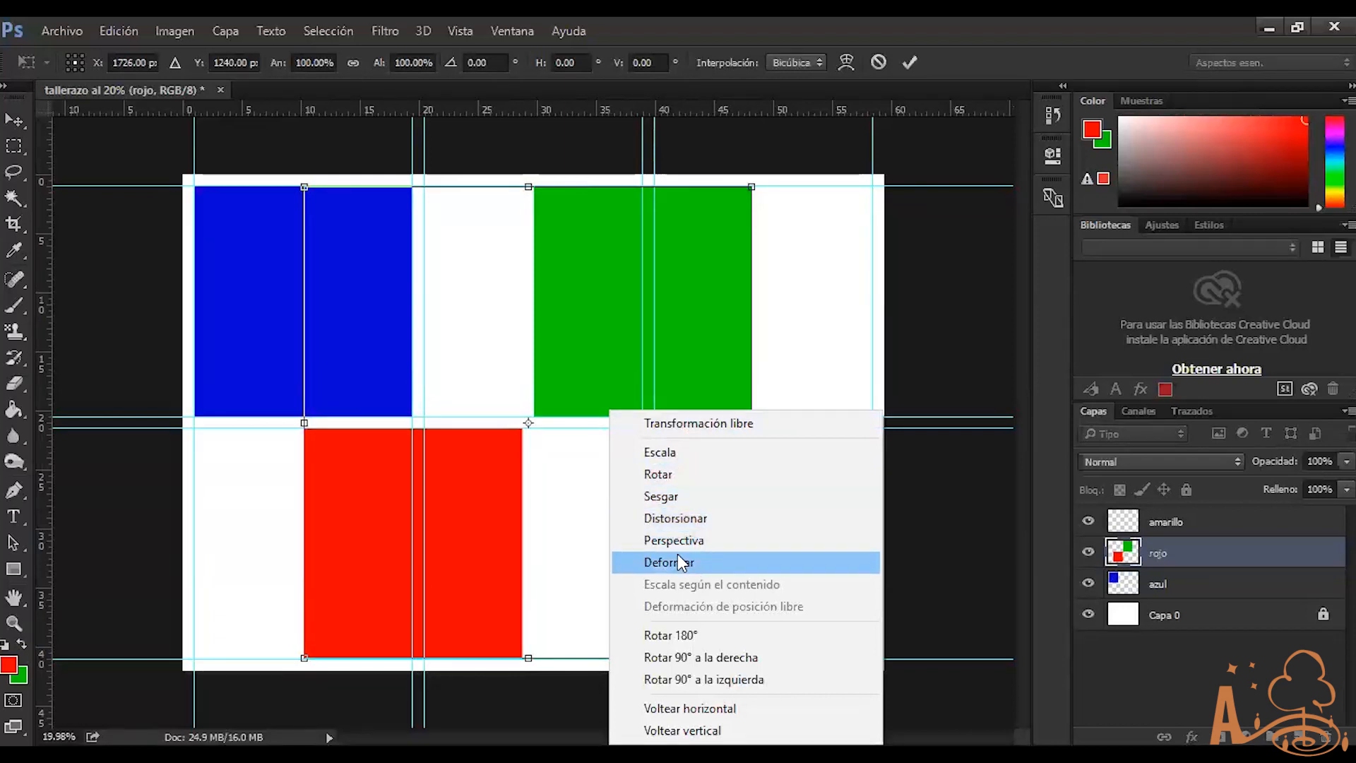
{"action": "left_click", "coordinate": [565, 498]}
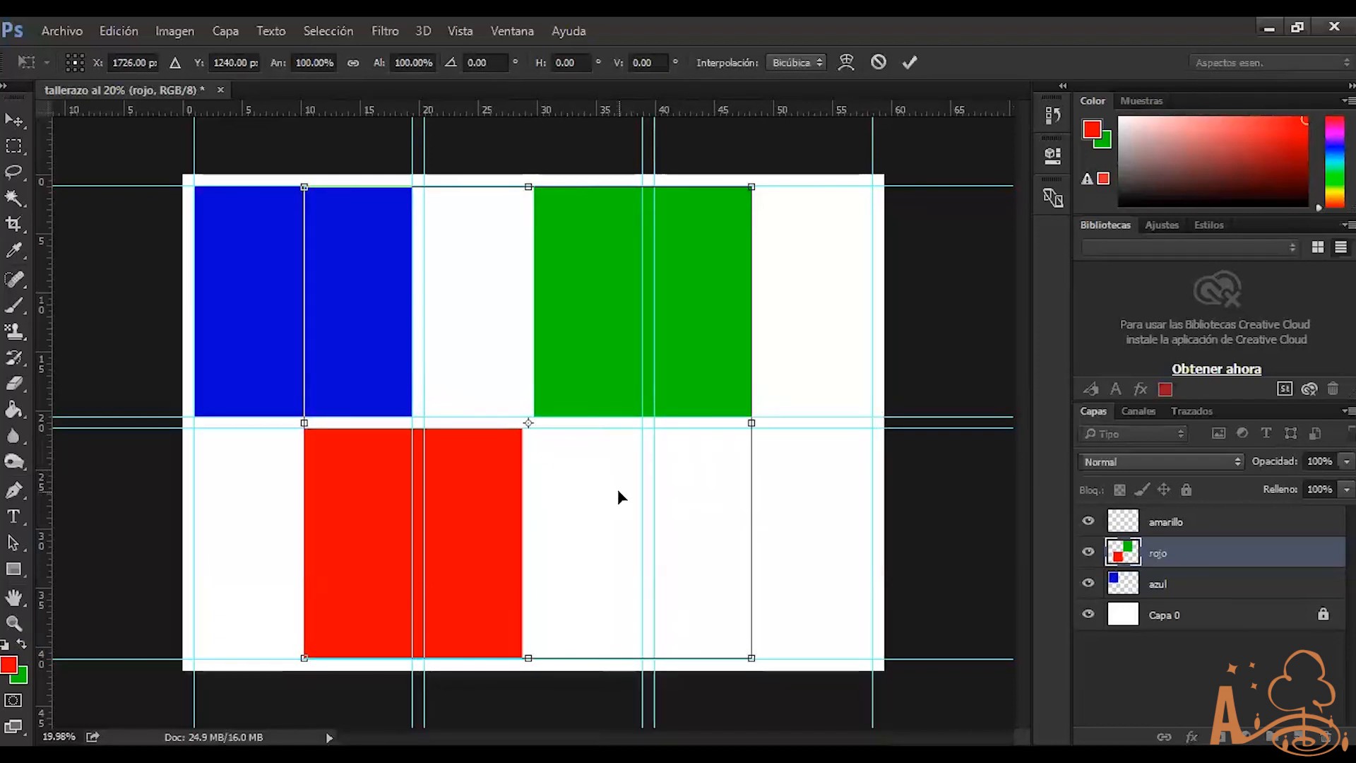
Try moving the merged squares back to their guide cells and scaling them proportionally to about 94%
{"action": "left_click_drag", "start_coordinate": [539, 305], "coordinate": [425, 295]}
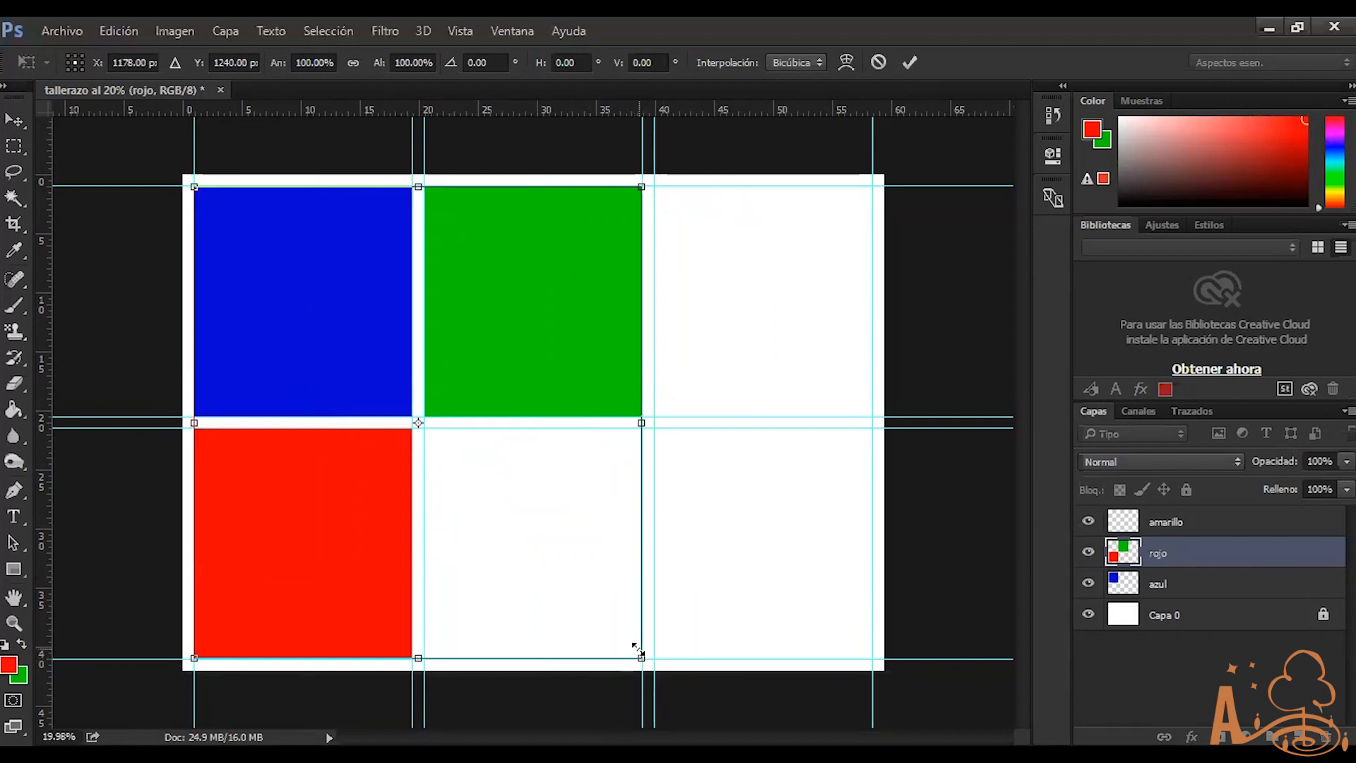
{"action": "left_click_drag", "start_coordinate": [641, 658], "coordinate": [628, 613]}
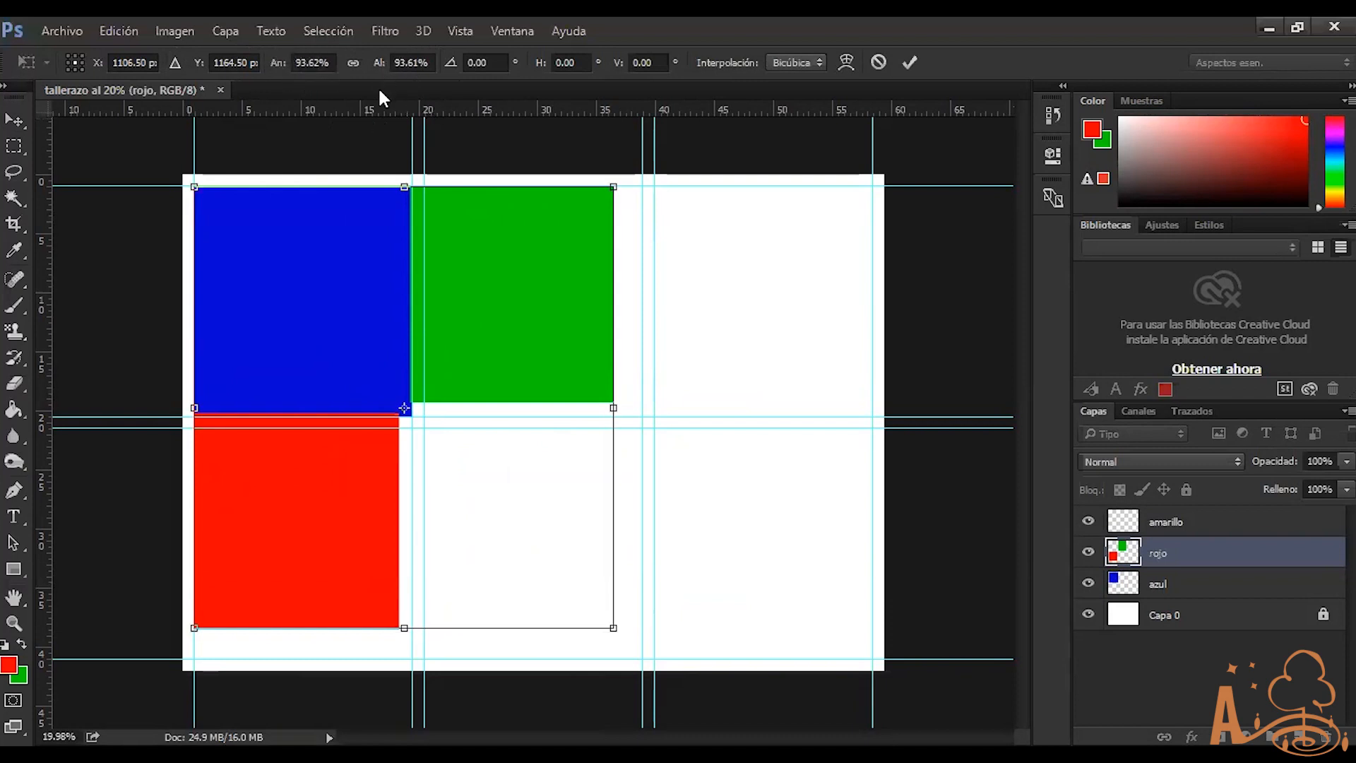
{"action": "key", "text": "Escape"}
Try scaling the merged squares non-proportionally with Free Transform to about 108% width and 85% height
{"action": "key", "text": "ctrl"}
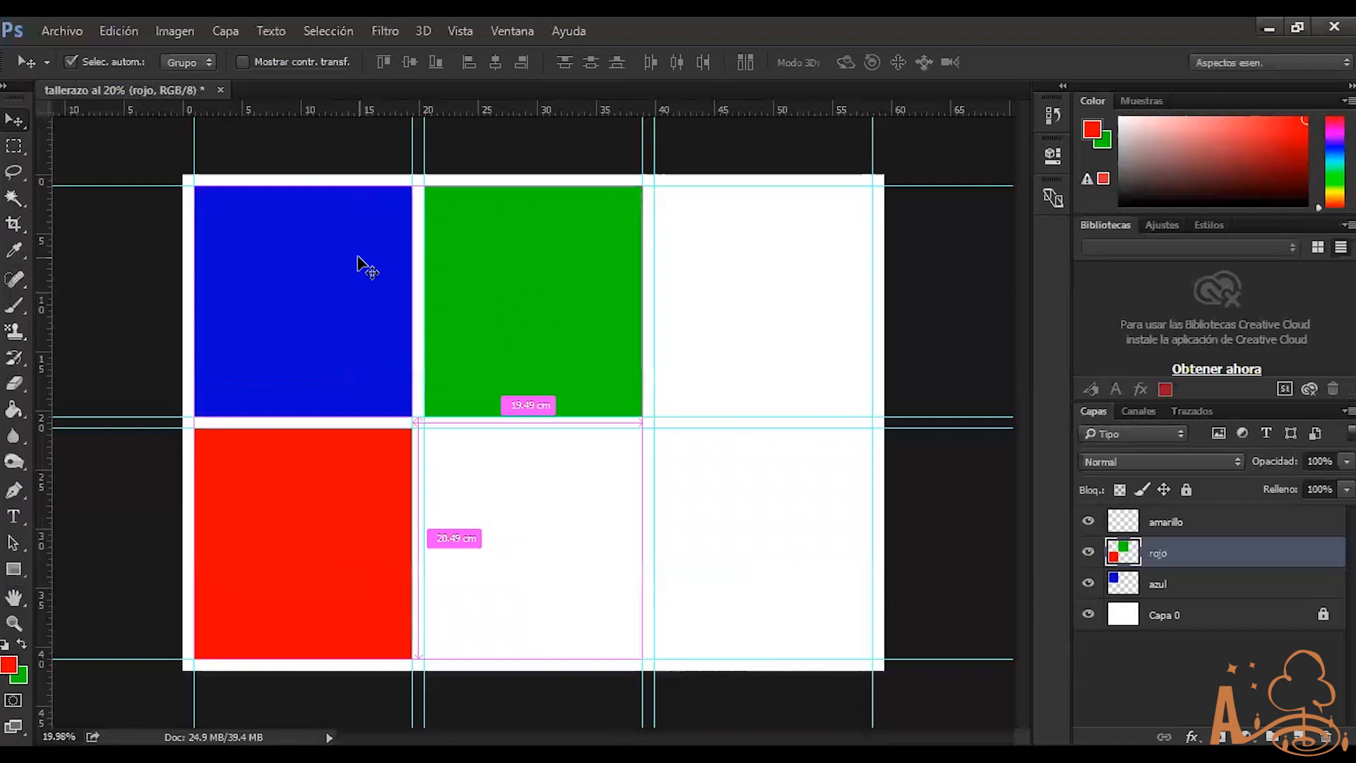
{"action": "key", "text": "ctrl+t"}
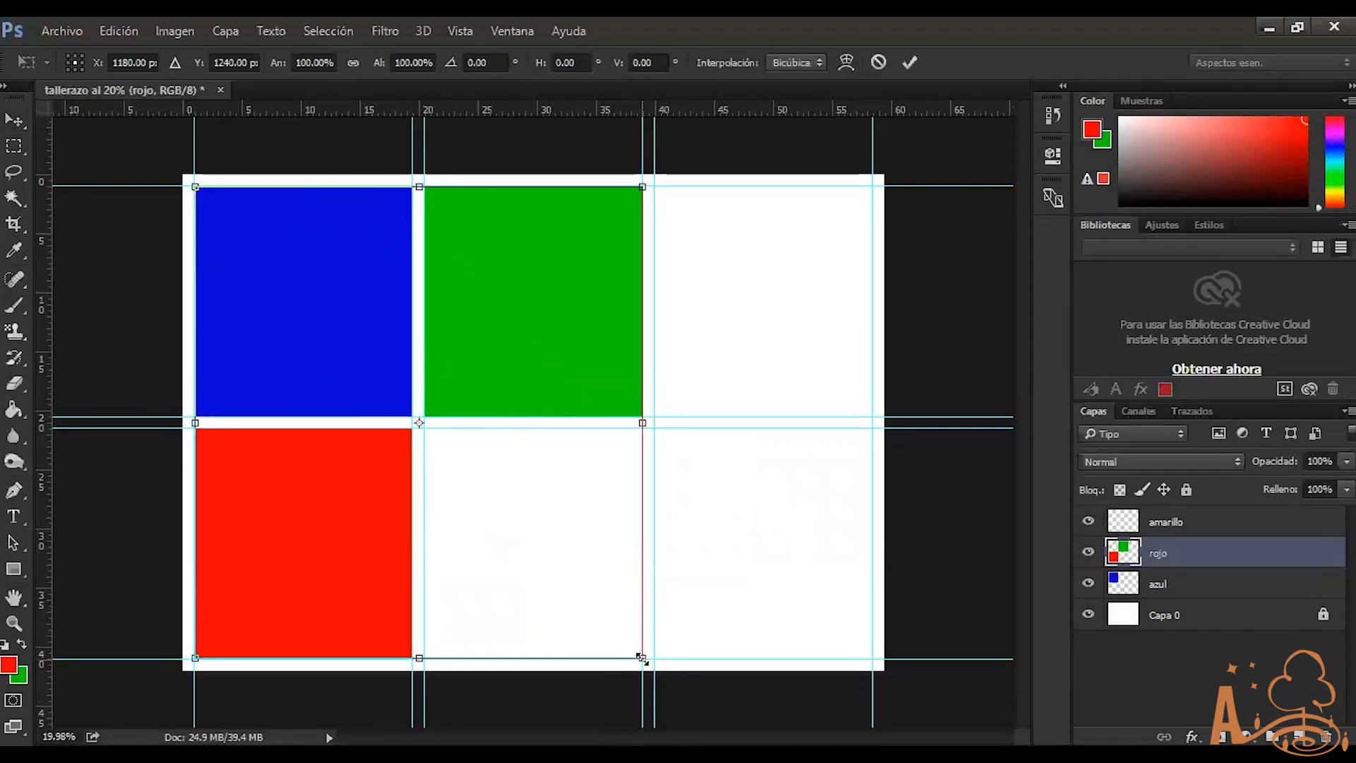
{"action": "left_click_drag", "start_coordinate": [643, 657], "coordinate": [680, 586]}
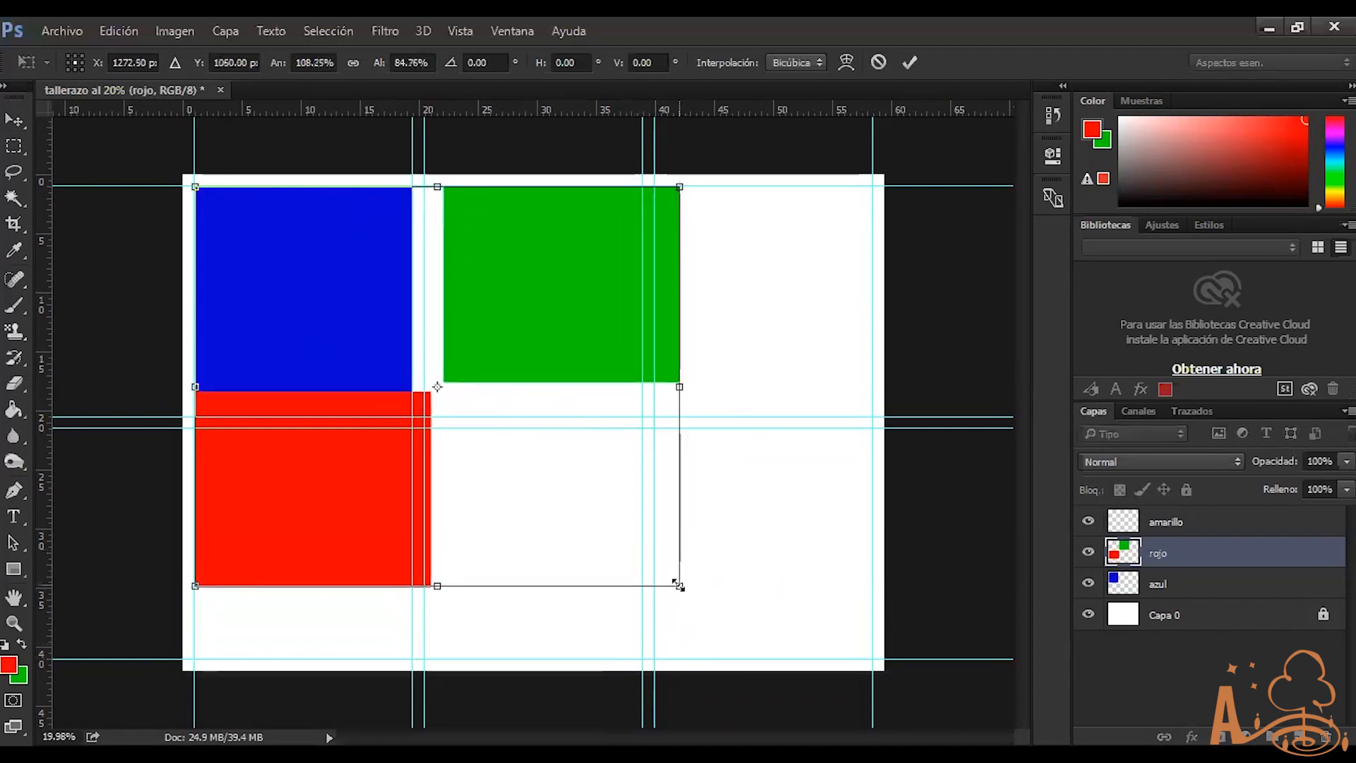
{"action": "key", "text": "Escape"}
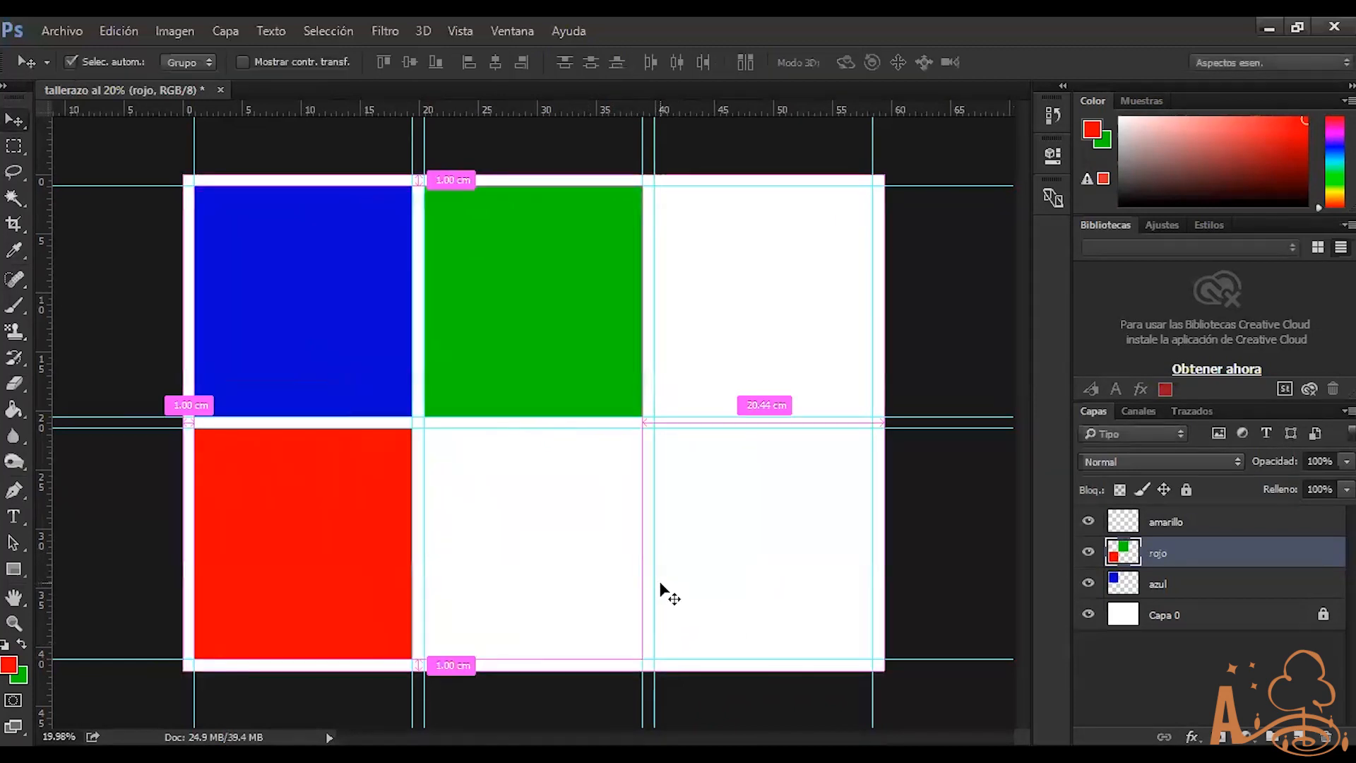
Try scaling the merged squares numerically with Free Transform to 200% width and 200% height
{"action": "key", "text": "ctrl+t"}
{"action": "mouse_move", "coordinate": [640, 659]}
{"action": "left_mouse_down"}
{"action": "mouse_move", "coordinate": [485, 488]}
{"action": "mouse_move", "coordinate": [639, 658]}
{"action": "left_mouse_up"}
{"action": "left_click", "coordinate": [337, 63]}
{"action": "type", "text": "200"}
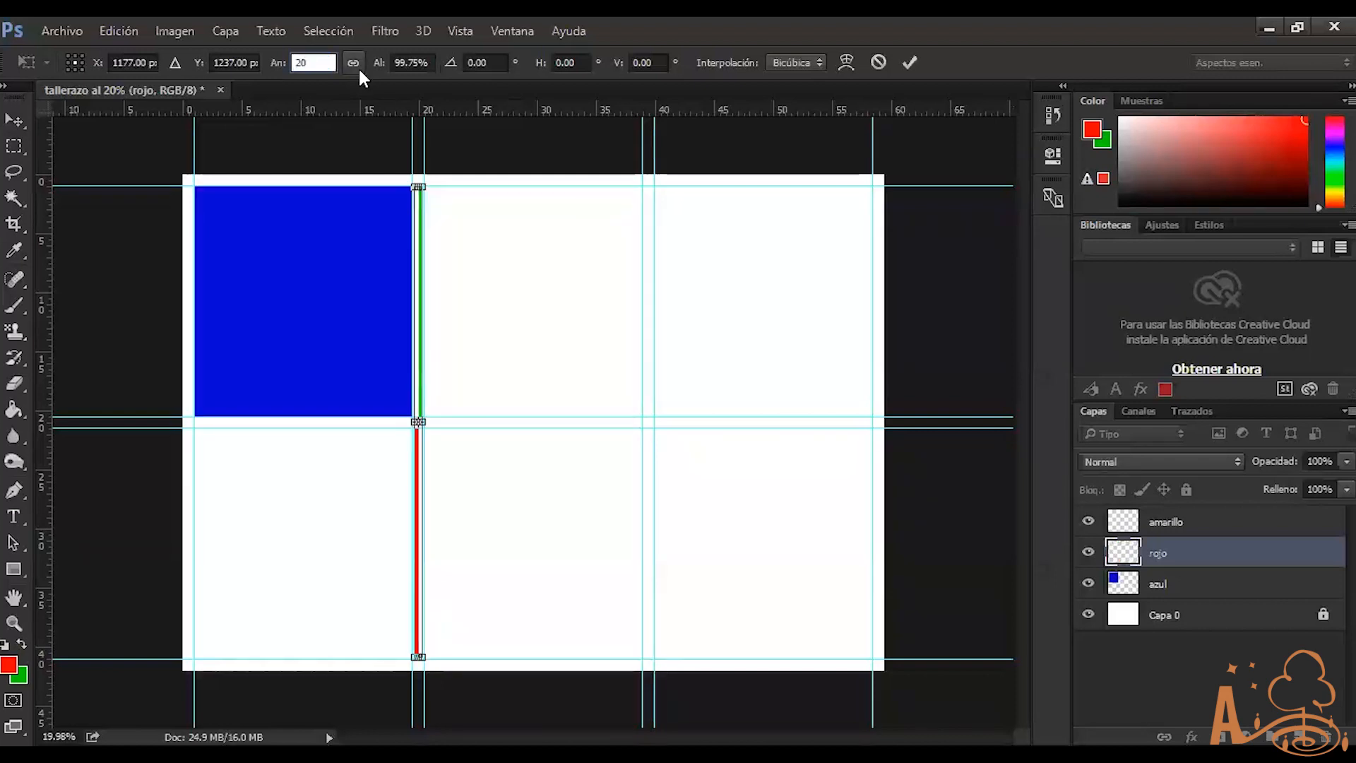
{"action": "left_click", "coordinate": [429, 64]}
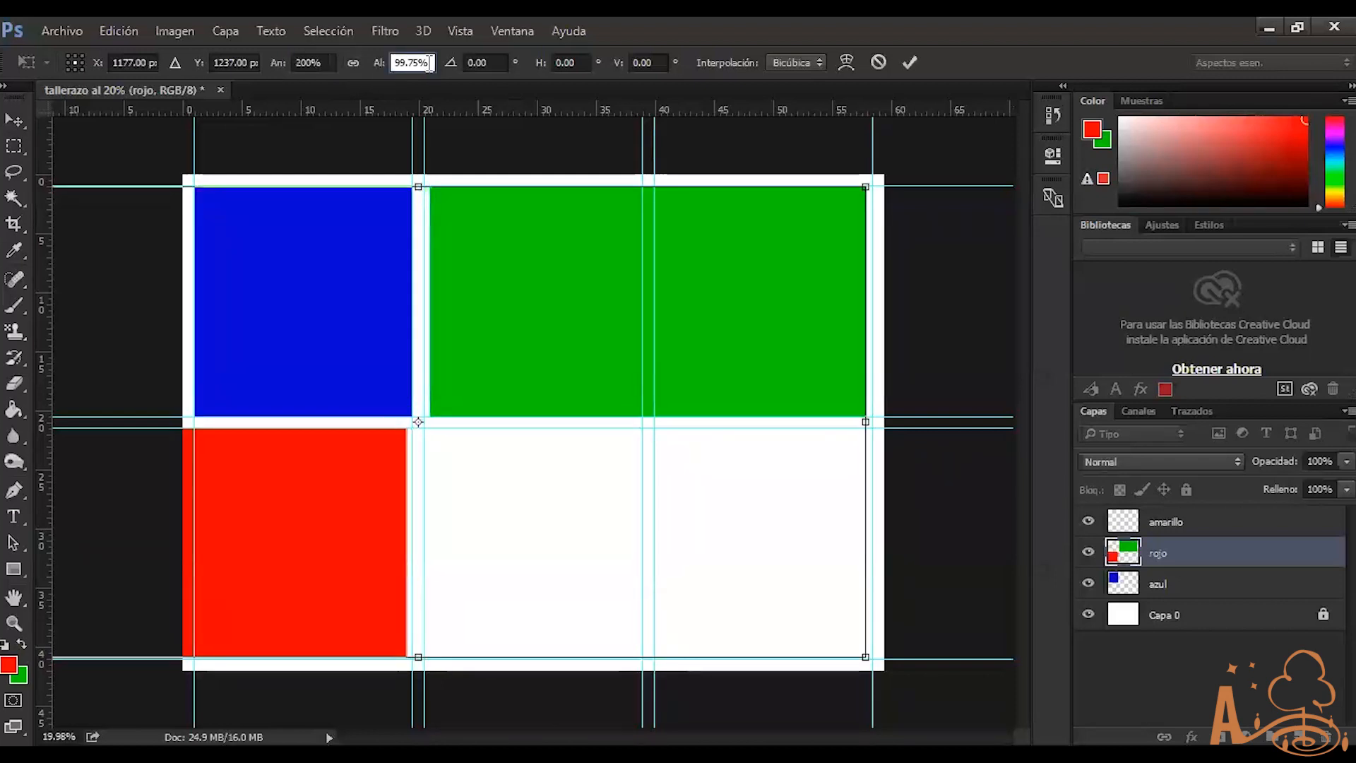
{"action": "type", "text": "200"}
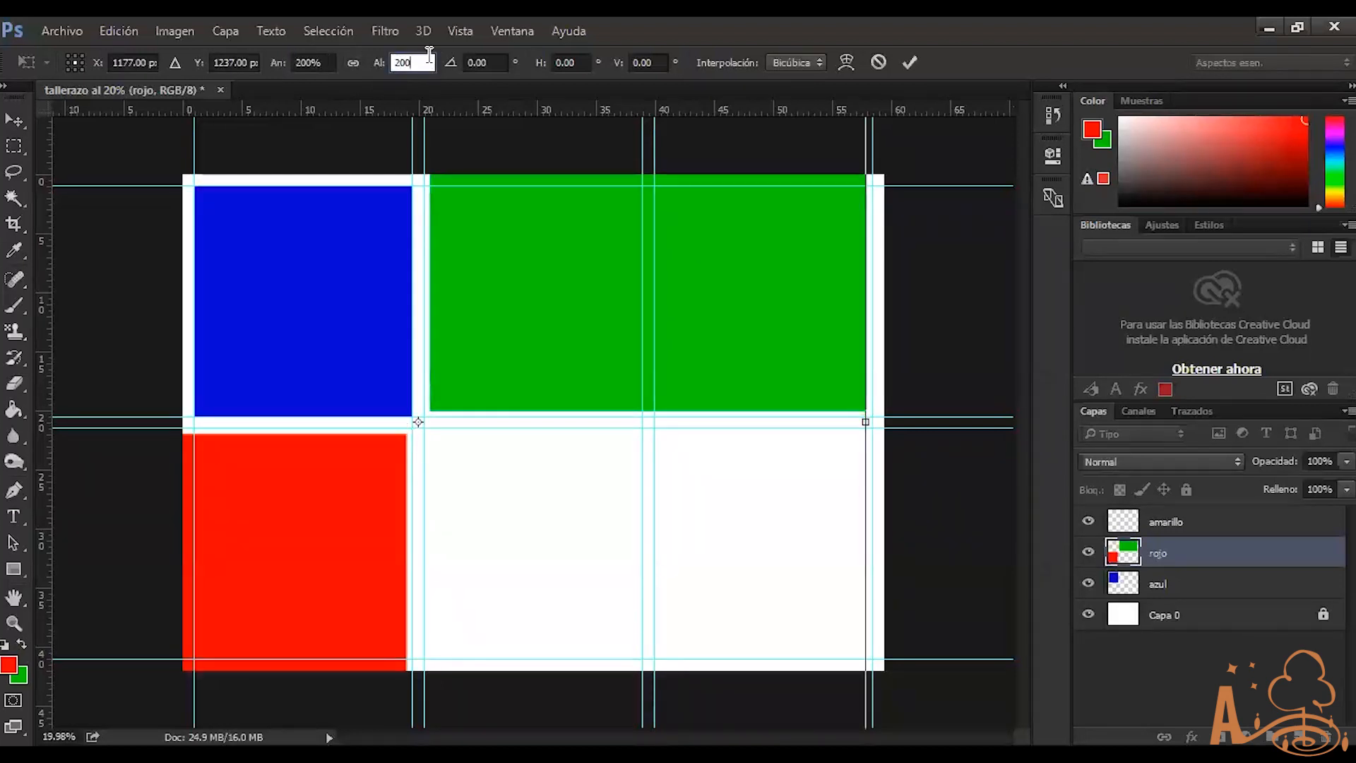
{"action": "key", "text": "Return"}
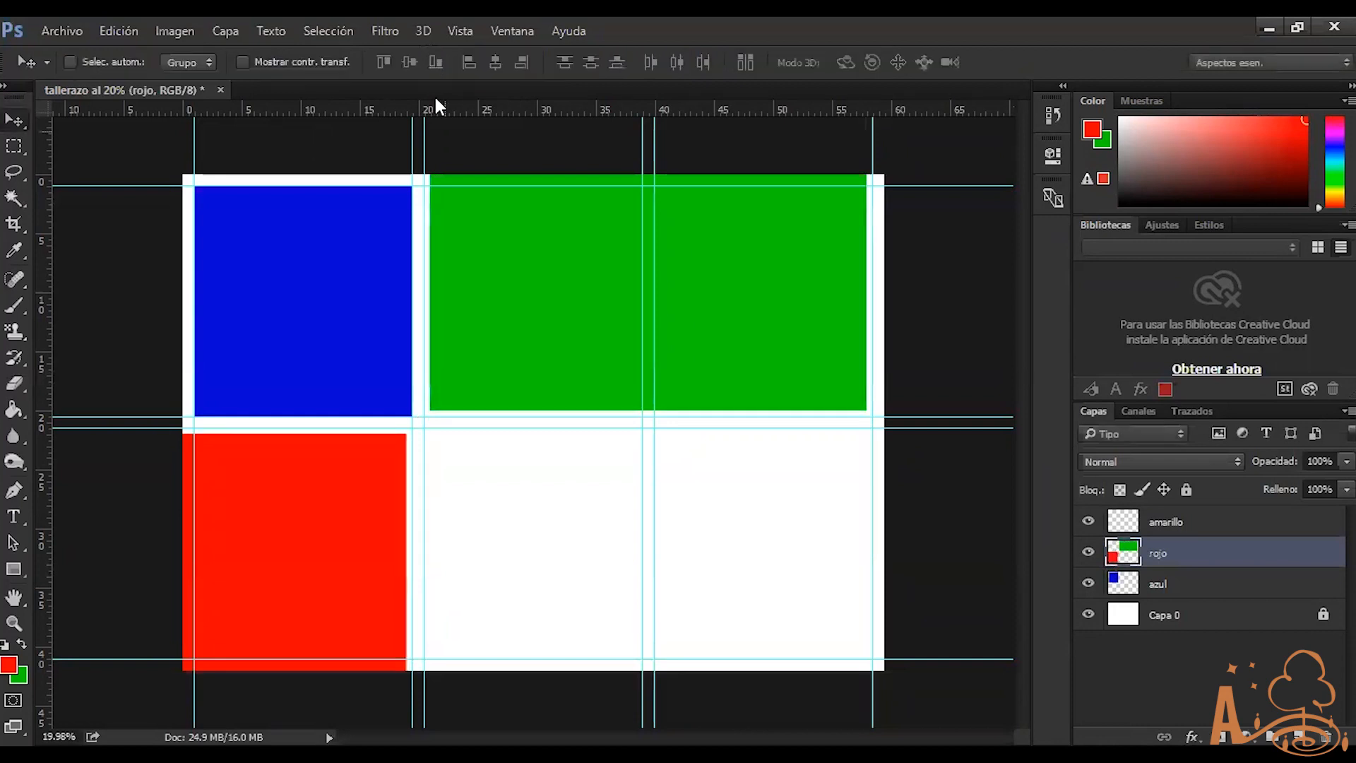
Try moving the enlarged squares up and right, and undo back to the squares before the 200% scaling
{"action": "left_click_drag", "start_coordinate": [569, 355], "coordinate": [709, 200]}
{"action": "key", "text": "ctrl+alt+z"}
{"action": "key", "text": "ctrl+alt+z"}
{"action": "key", "text": "ctrl+alt+z"}
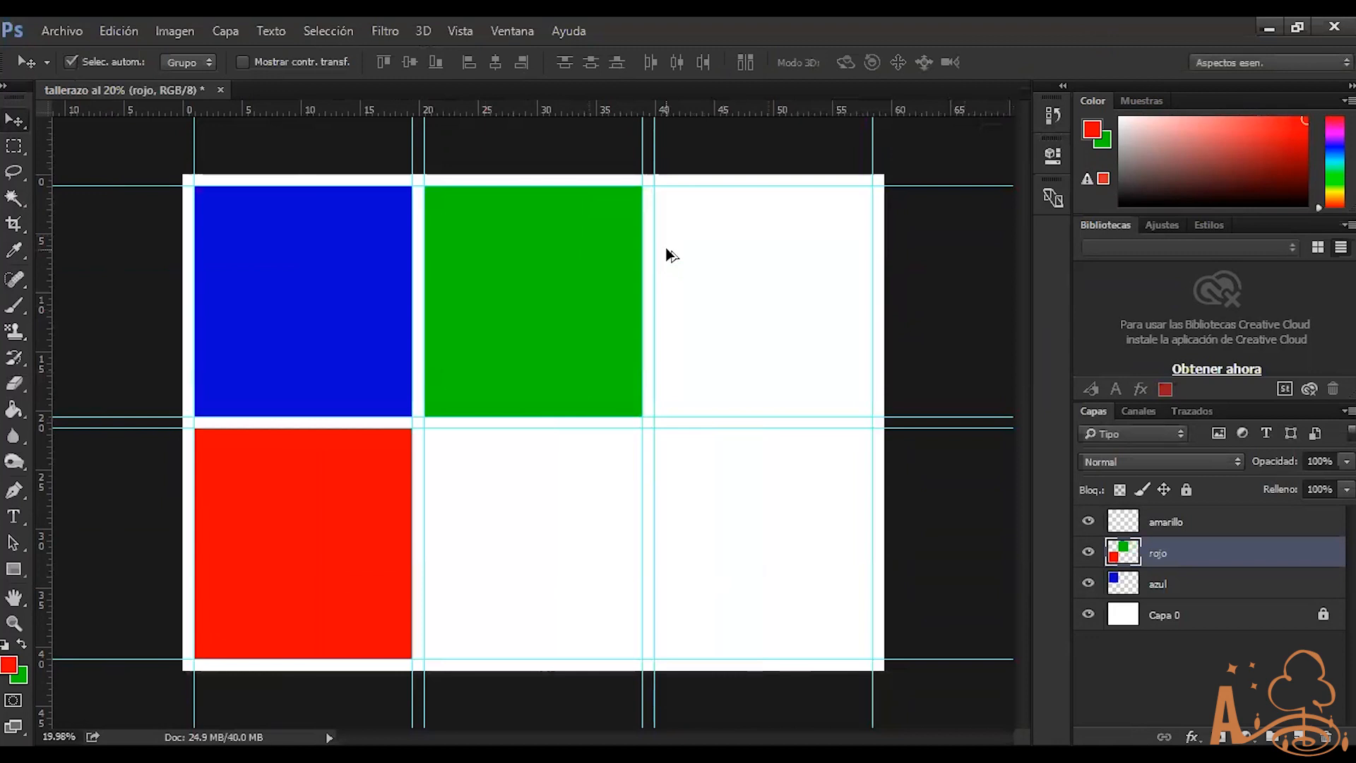
Try moving the merged squares right and stretching them symmetrically about their centre to about 134% width and 94% height
{"action": "key", "text": "t"}
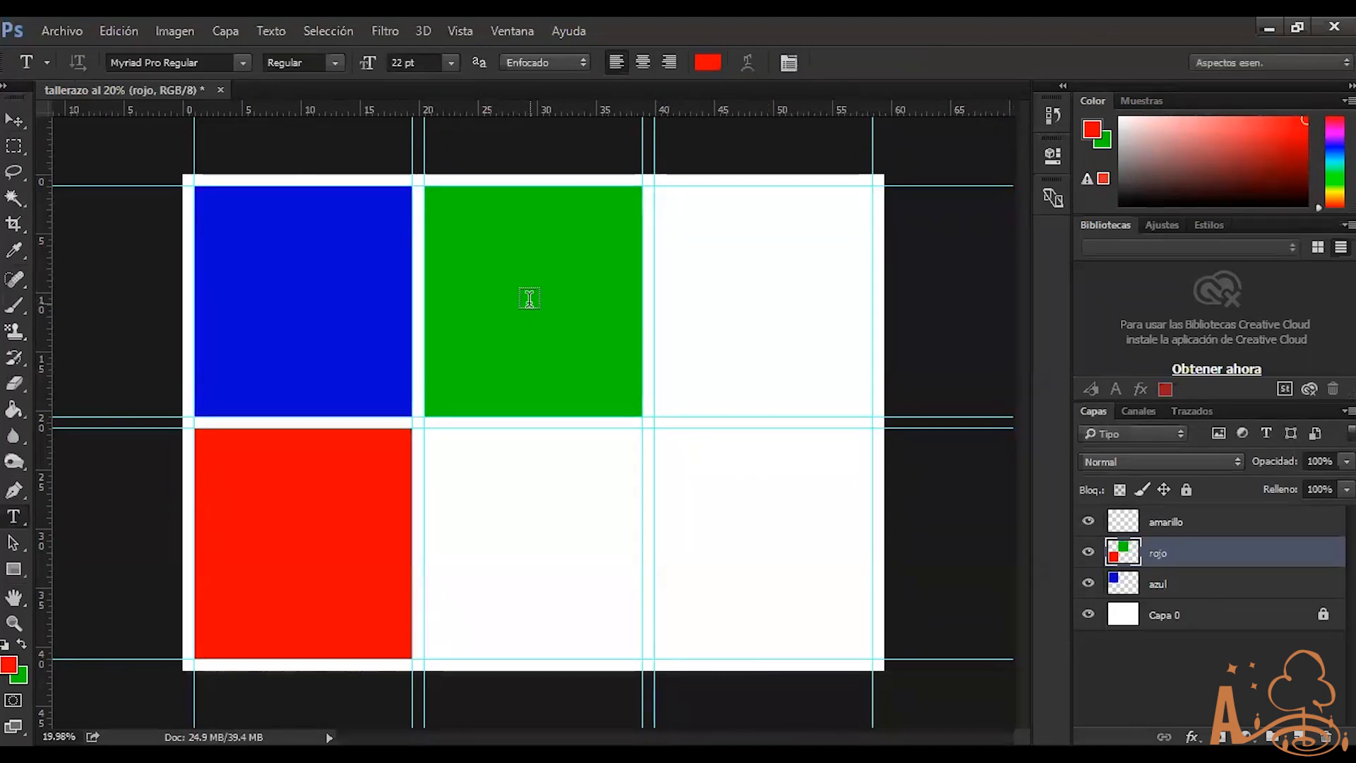
{"action": "key", "text": "ctrl+t"}
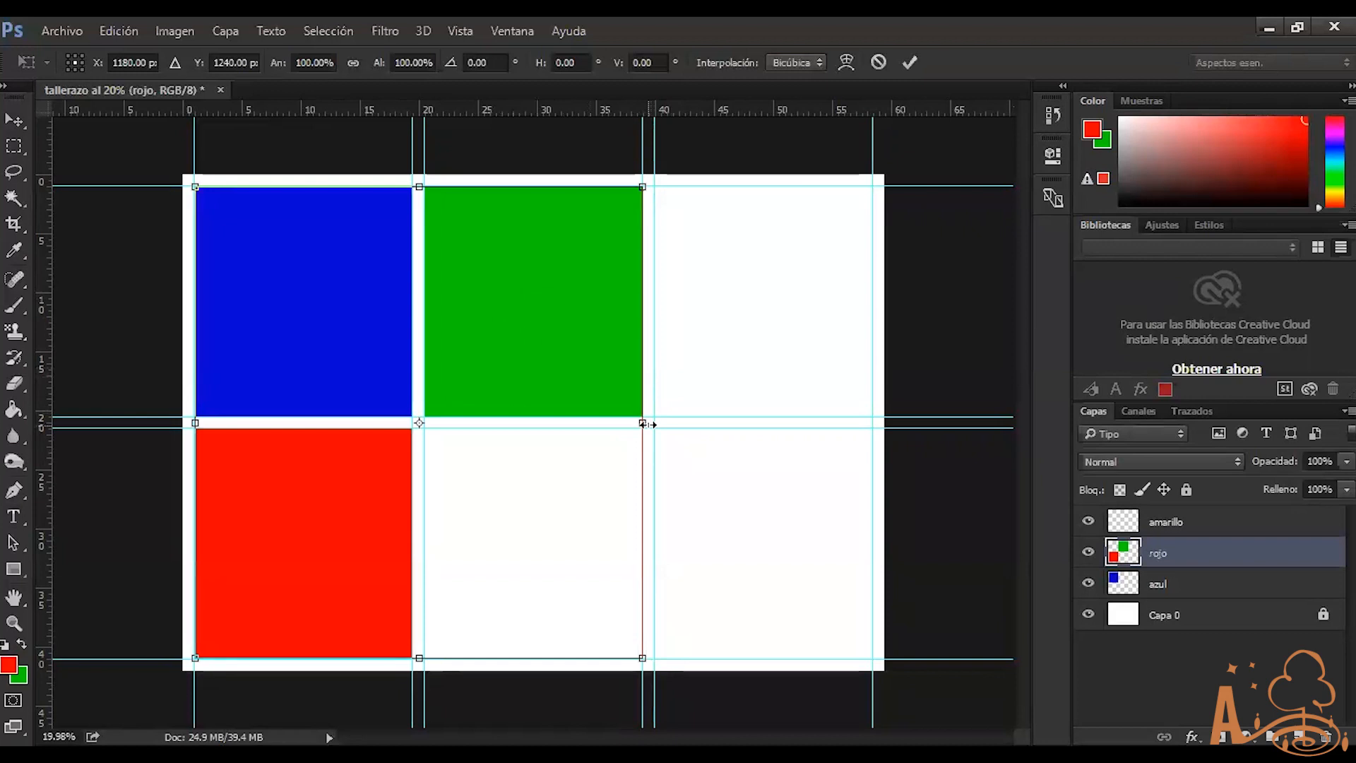
{"action": "mouse_move", "coordinate": [414, 180]}
{"action": "left_mouse_down"}
{"action": "mouse_move", "coordinate": [424, 142]}
{"action": "mouse_move", "coordinate": [424, 177]}
{"action": "left_mouse_up"}
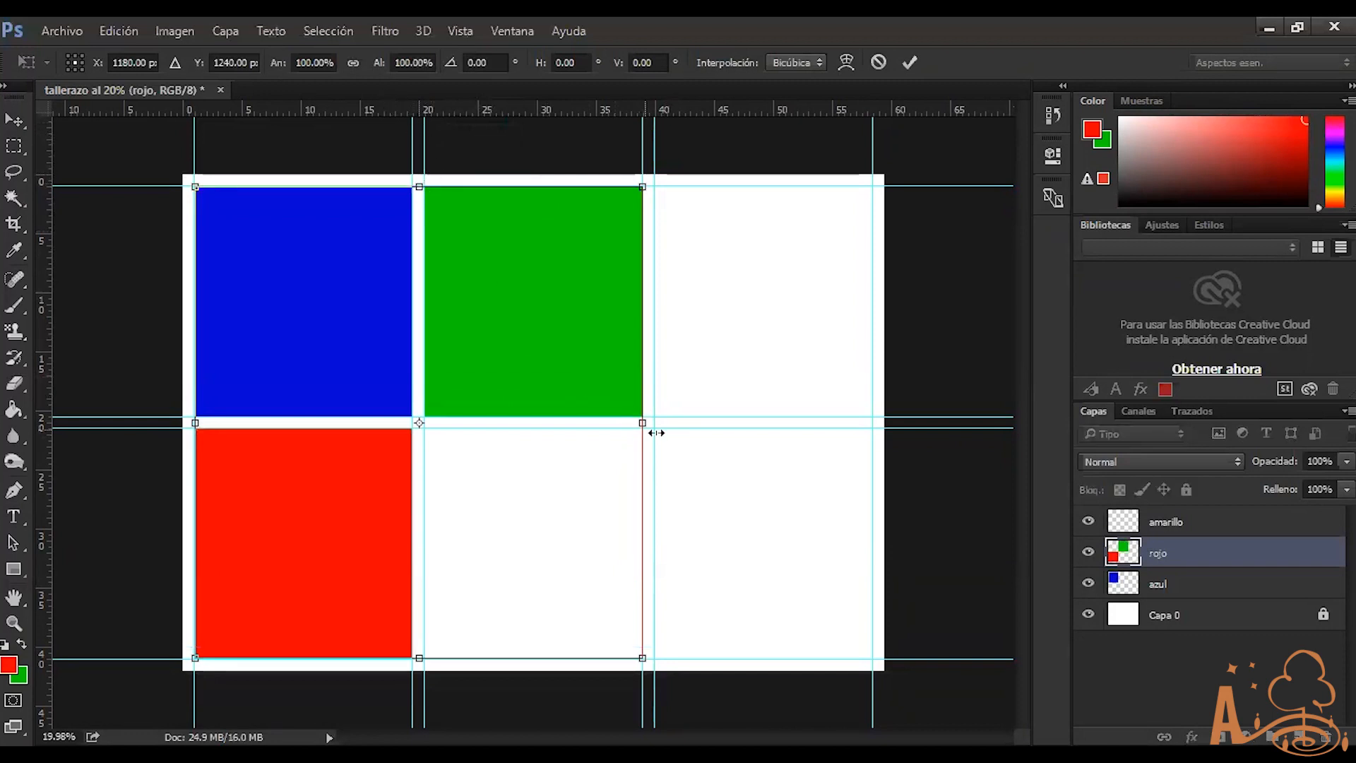
{"action": "mouse_move", "coordinate": [642, 422]}
{"action": "left_mouse_down"}
{"action": "mouse_move", "coordinate": [881, 415]}
{"action": "mouse_move", "coordinate": [735, 405]}
{"action": "mouse_move", "coordinate": [644, 419]}
{"action": "left_mouse_up"}
{"action": "left_click_drag", "start_coordinate": [562, 328], "coordinate": [690, 328]}
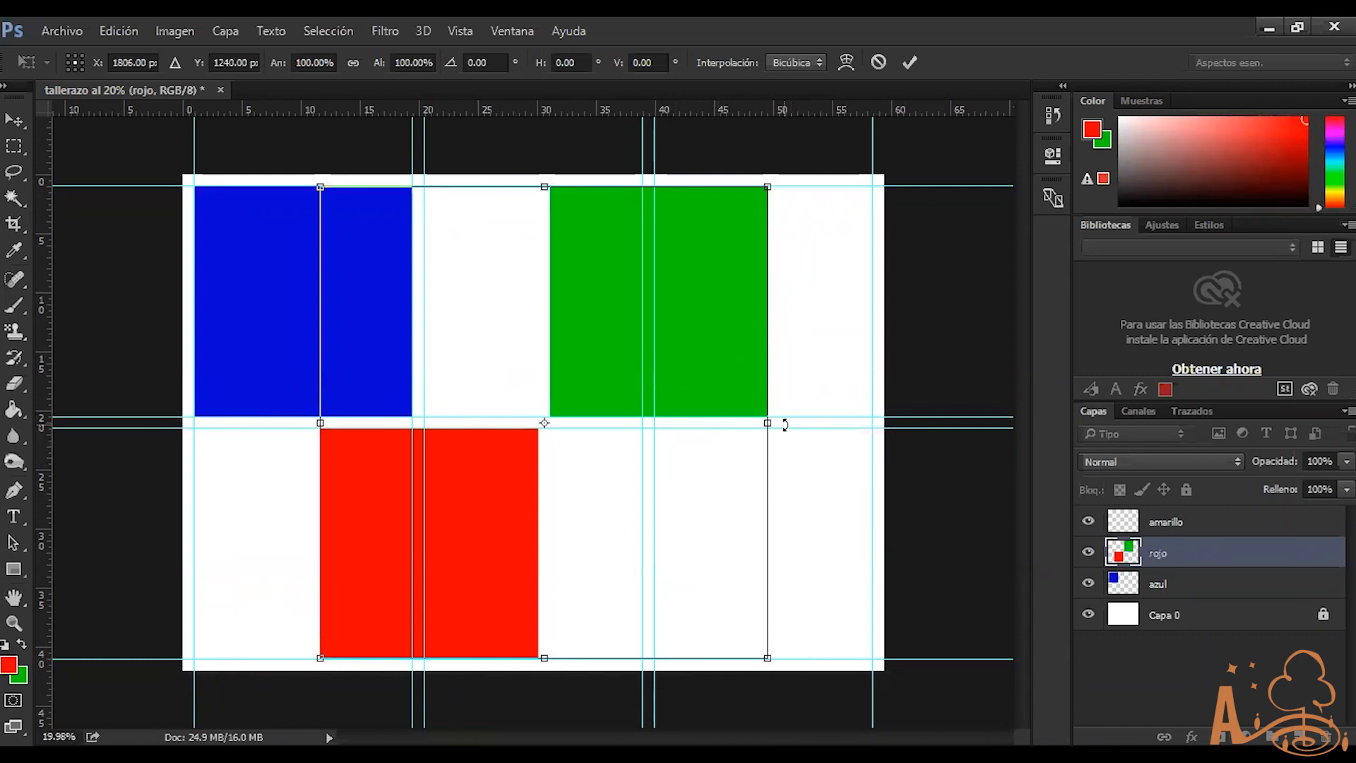
{"action": "left_click_drag", "start_coordinate": [767, 423], "coordinate": [844, 454]}
{"action": "mouse_move", "coordinate": [544, 187]}
{"action": "left_mouse_down"}
{"action": "mouse_move", "coordinate": [545, 174]}
{"action": "mouse_move", "coordinate": [545, 202]}
{"action": "left_mouse_up"}
{"action": "left_click_drag", "start_coordinate": [243, 201], "coordinate": [279, 205]}
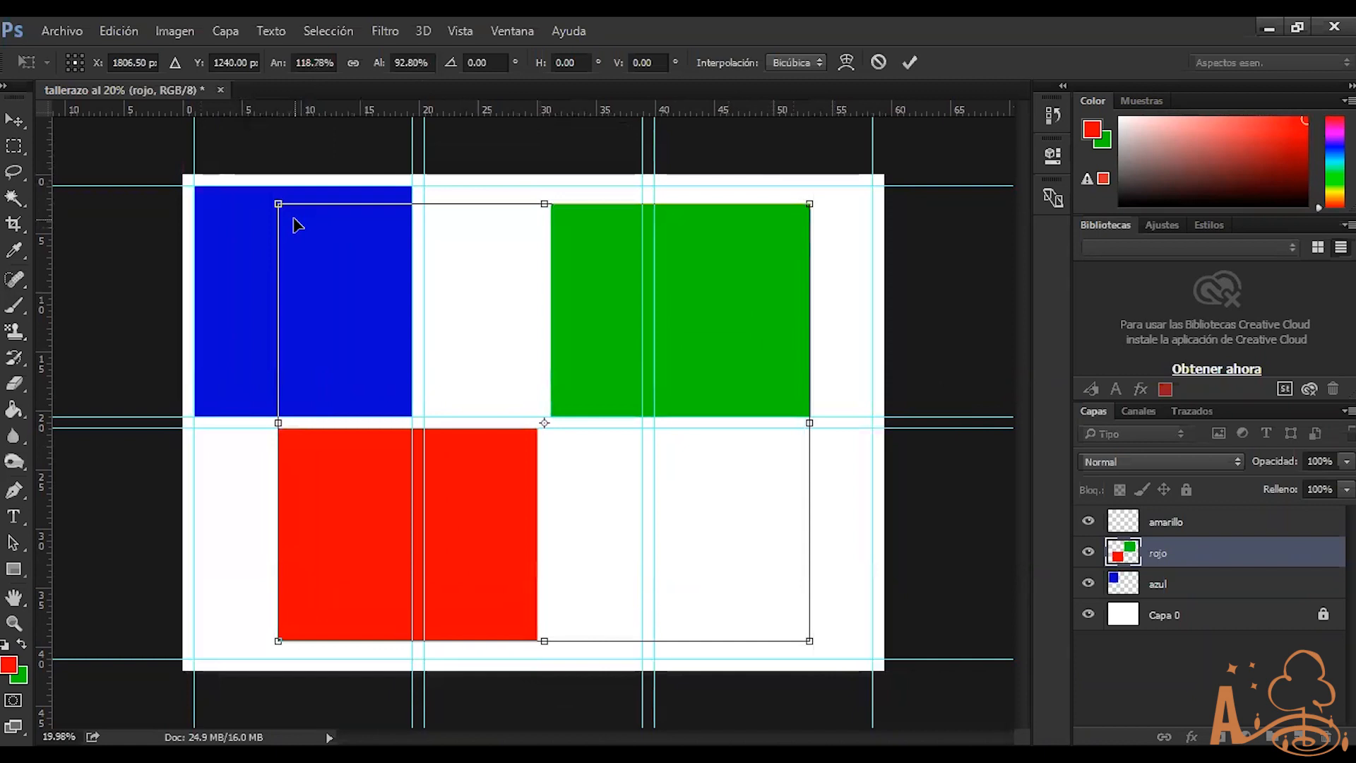
{"action": "key", "text": "ctrl+z"}
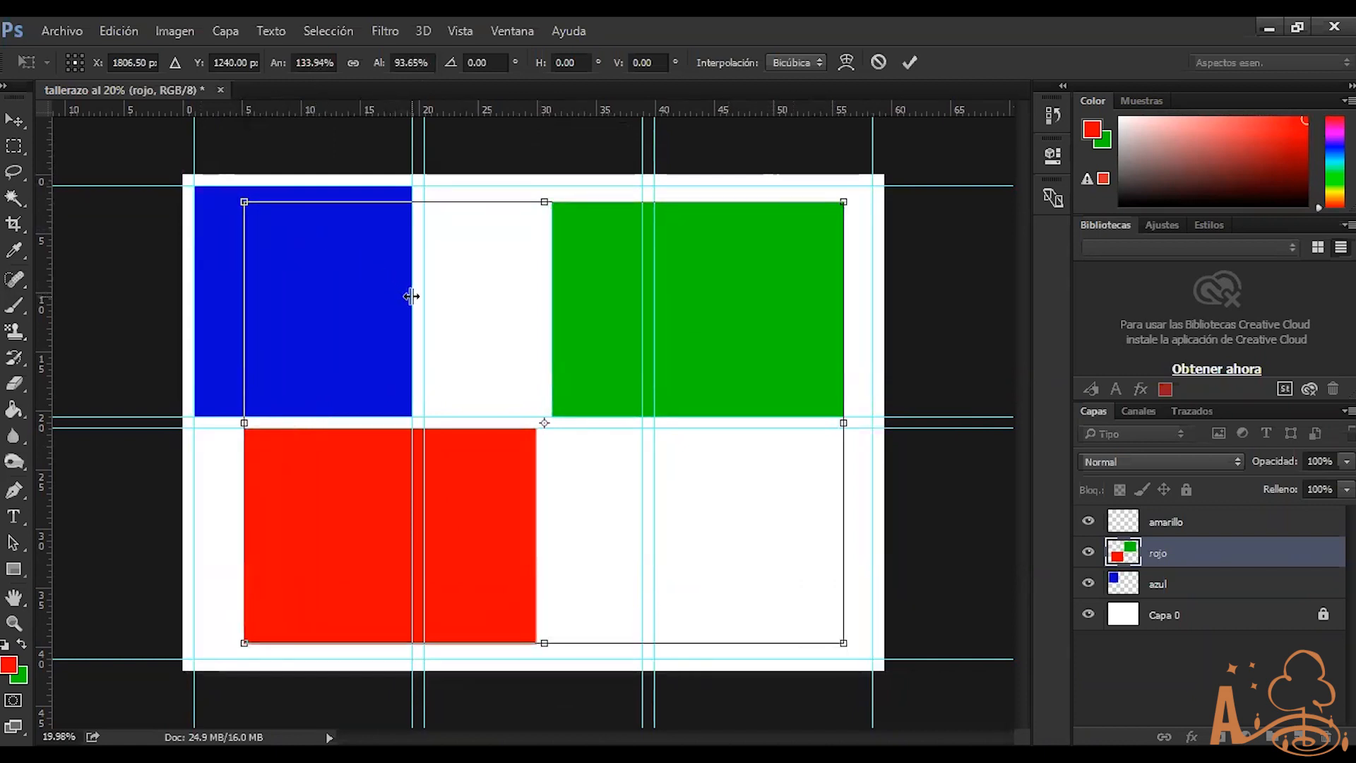
{"action": "key", "text": "Escape"}
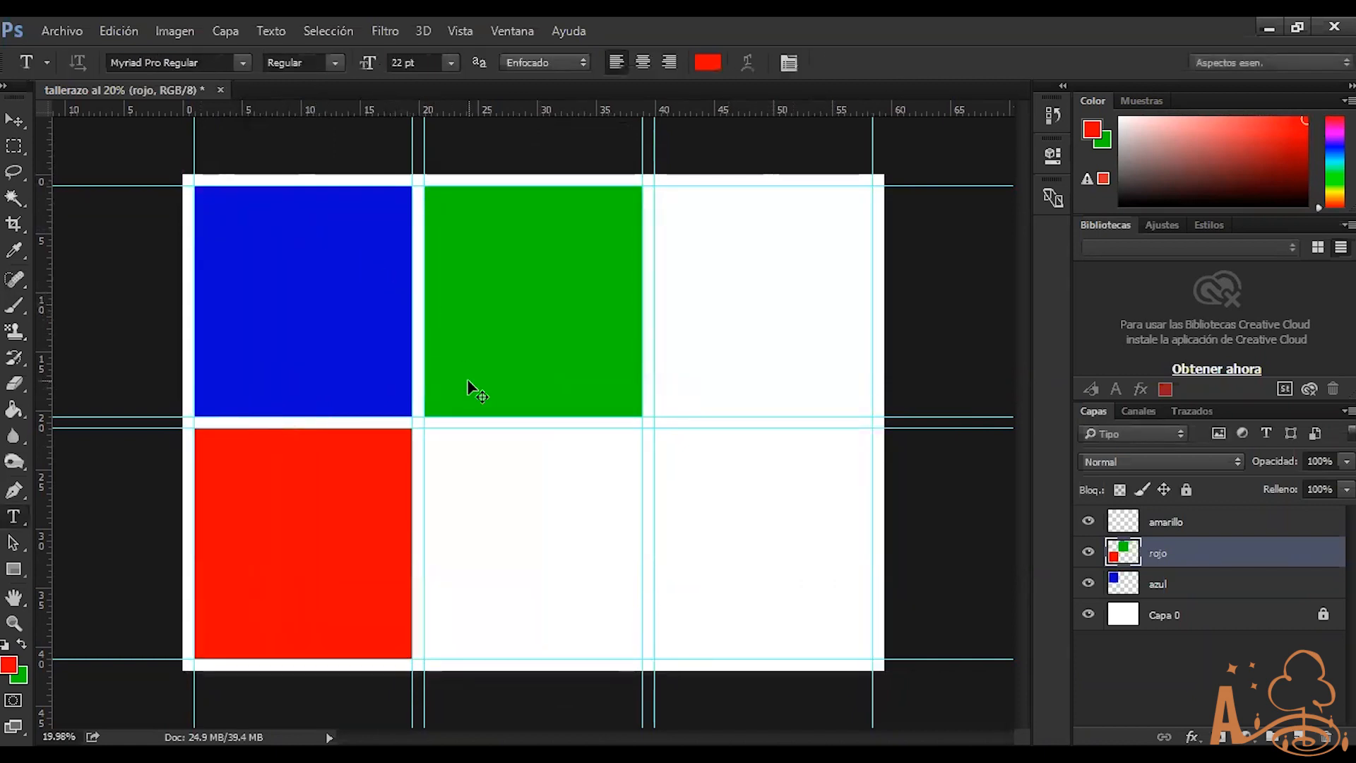
Try distorting the merged squares by pulling individual corners of the transform box inward, and return the corners to the original rectangle
{"action": "key", "text": "ctrl+t"}
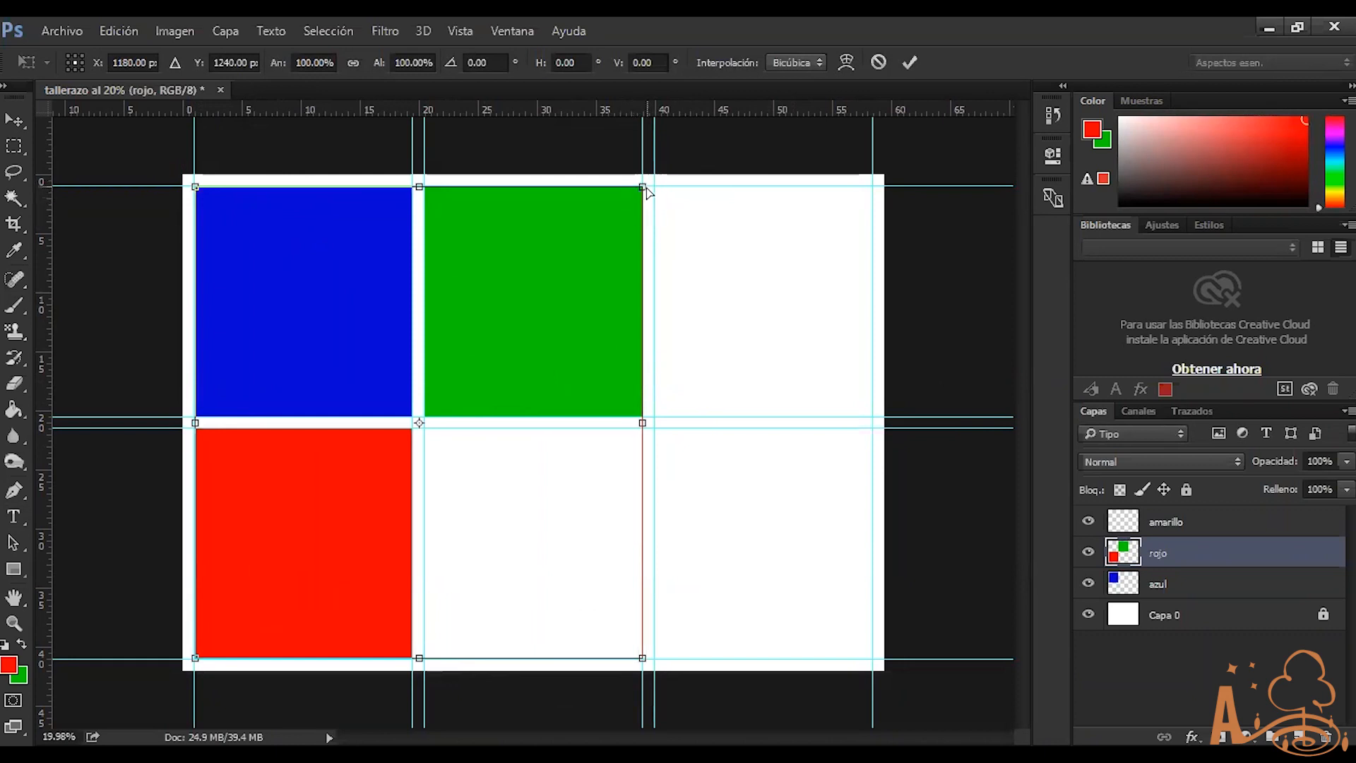
{"action": "mouse_move", "coordinate": [643, 191]}
{"action": "left_mouse_down"}
{"action": "mouse_move", "coordinate": [597, 233]}
{"action": "mouse_move", "coordinate": [660, 196]}
{"action": "mouse_move", "coordinate": [628, 297]}
{"action": "mouse_move", "coordinate": [486, 321]}
{"action": "mouse_move", "coordinate": [566, 265]}
{"action": "mouse_move", "coordinate": [643, 244]}
{"action": "mouse_move", "coordinate": [653, 295]}
{"action": "mouse_move", "coordinate": [661, 249]}
{"action": "mouse_move", "coordinate": [693, 213]}
{"action": "mouse_move", "coordinate": [524, 203]}
{"action": "mouse_move", "coordinate": [464, 260]}
{"action": "mouse_move", "coordinate": [579, 297]}
{"action": "mouse_move", "coordinate": [440, 379]}
{"action": "mouse_move", "coordinate": [493, 318]}
{"action": "mouse_move", "coordinate": [403, 423]}
{"action": "mouse_move", "coordinate": [481, 309]}
{"action": "mouse_move", "coordinate": [566, 328]}
{"action": "mouse_move", "coordinate": [735, 233]}
{"action": "mouse_move", "coordinate": [797, 326]}
{"action": "mouse_move", "coordinate": [721, 230]}
{"action": "mouse_move", "coordinate": [629, 209]}
{"action": "mouse_move", "coordinate": [640, 189]}
{"action": "left_mouse_up"}
{"action": "left_click_drag", "start_coordinate": [640, 656], "coordinate": [585, 588]}
{"action": "left_click_drag", "start_coordinate": [199, 200], "coordinate": [437, 313]}
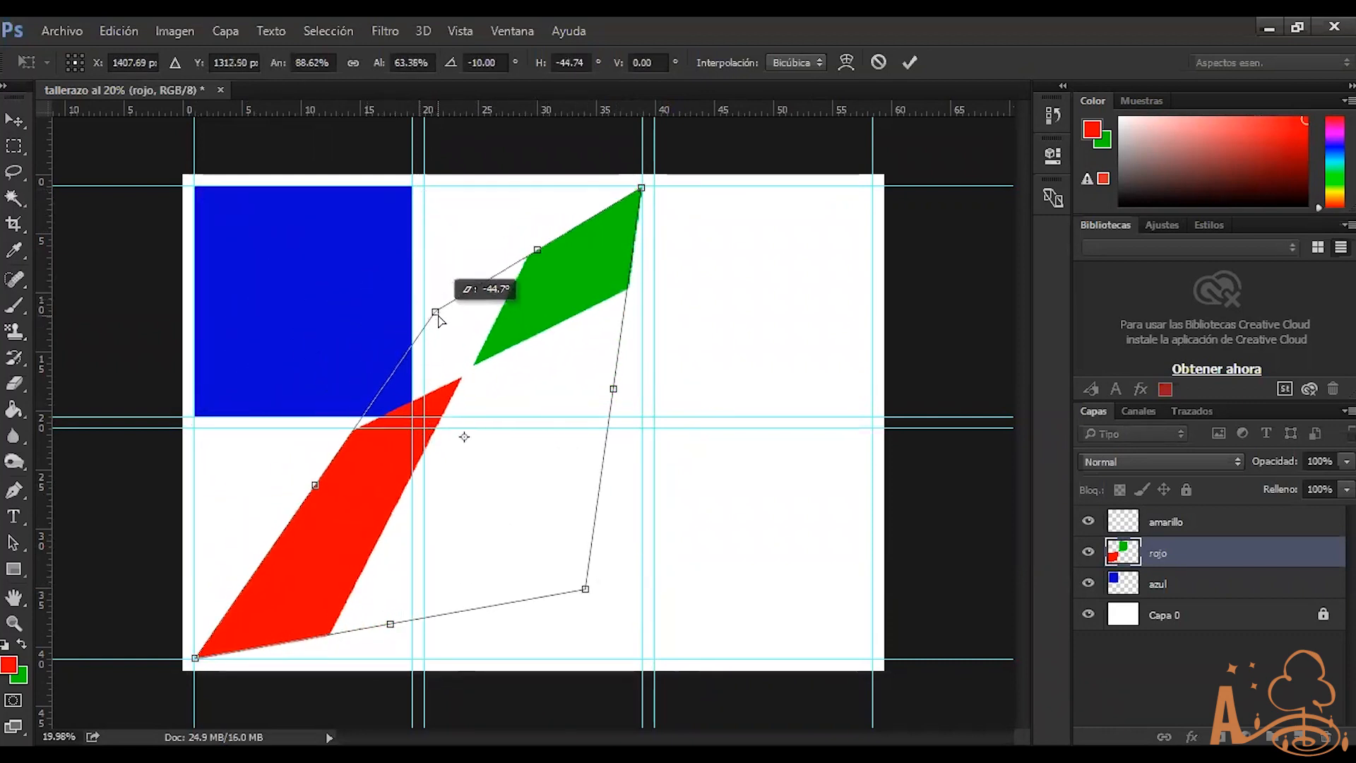
{"action": "left_click_drag", "start_coordinate": [586, 589], "coordinate": [579, 441]}
{"action": "left_click_drag", "start_coordinate": [433, 312], "coordinate": [305, 313]}
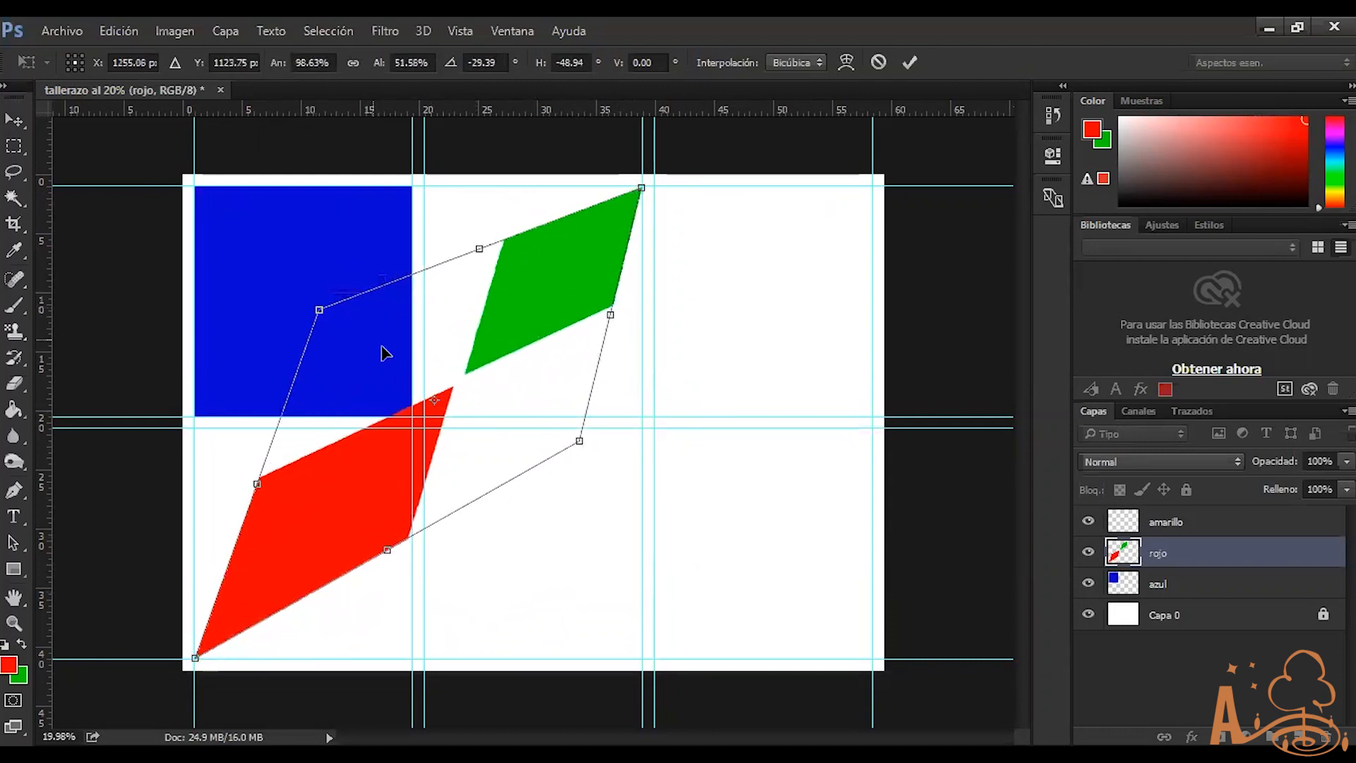
{"action": "left_click_drag", "start_coordinate": [579, 444], "coordinate": [639, 659]}
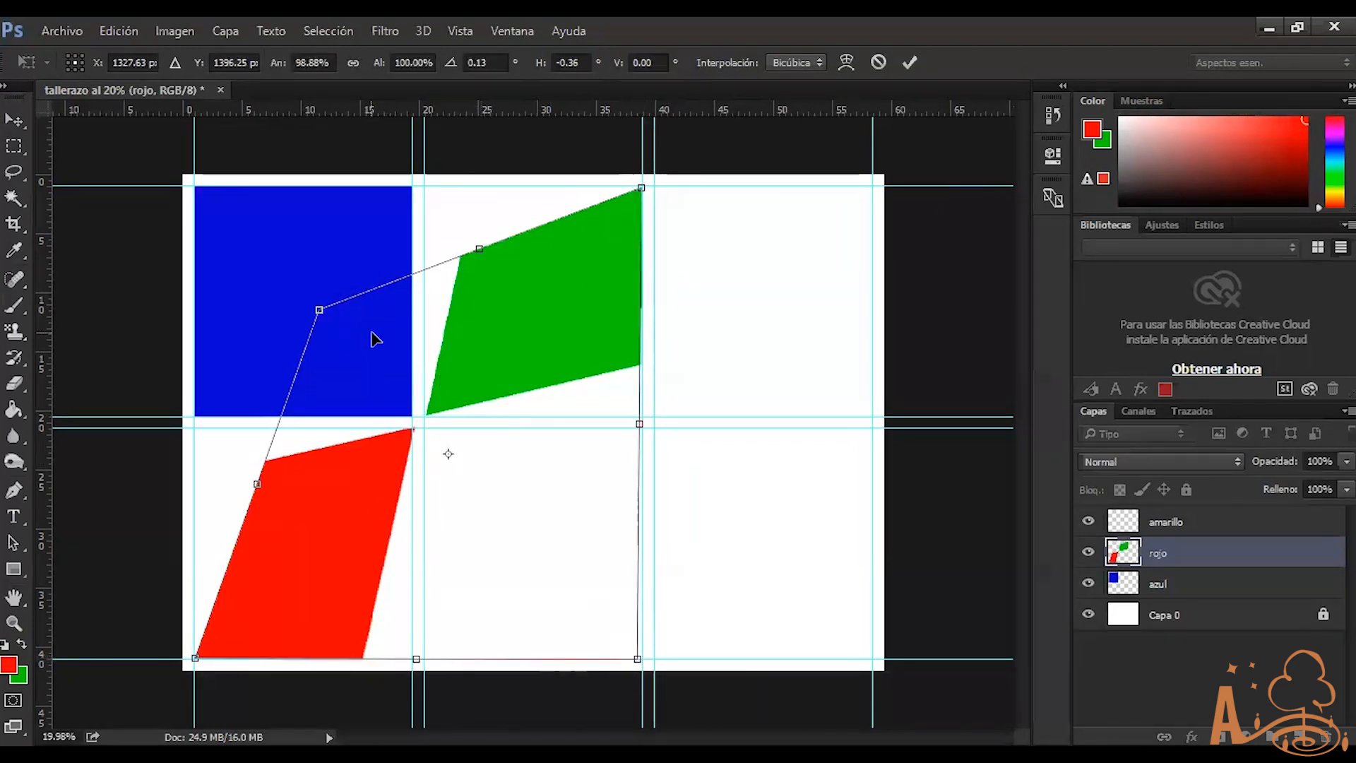
{"action": "left_click_drag", "start_coordinate": [319, 309], "coordinate": [195, 186]}
{"action": "key", "text": "Return"}
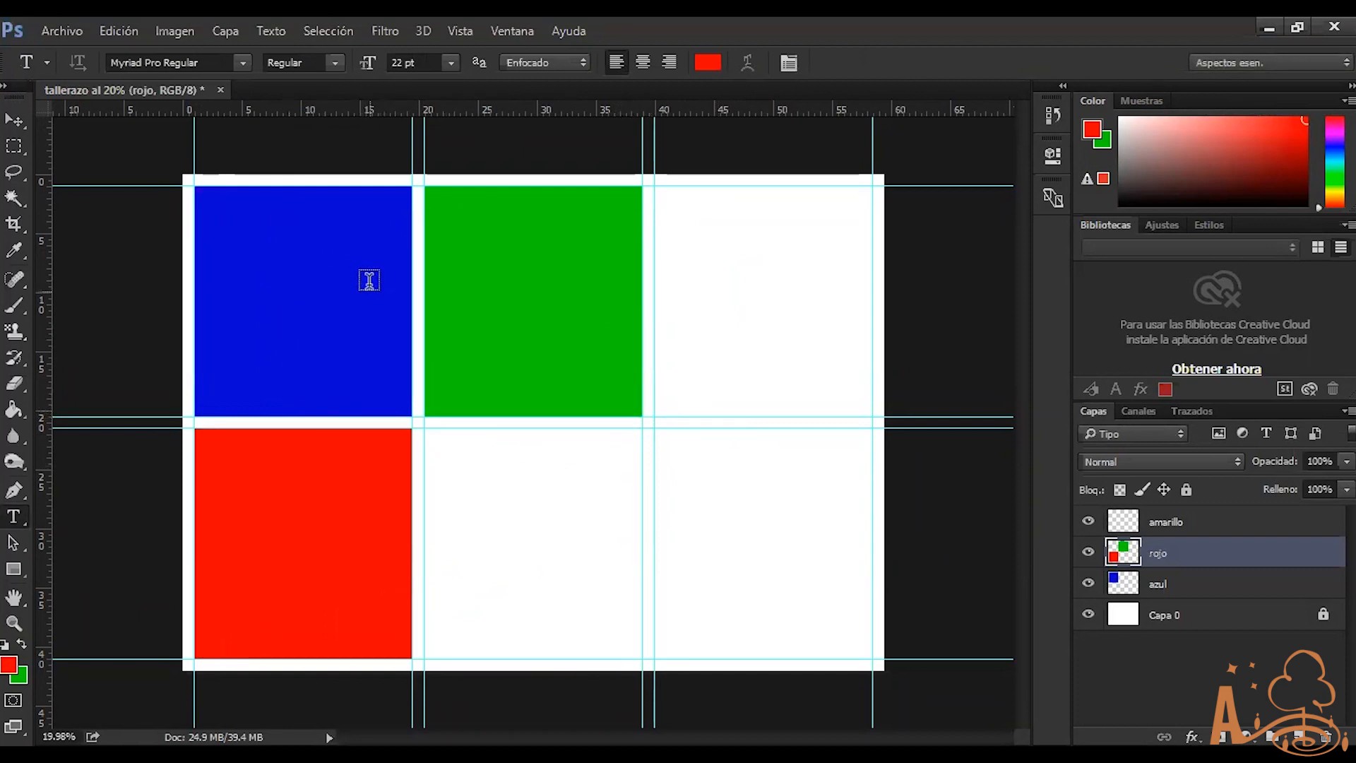
Try scaling the merged squares to about 87%, placing the reference point outside them and mirroring them around it to about -22% width
{"action": "key", "text": "ctrl+t"}
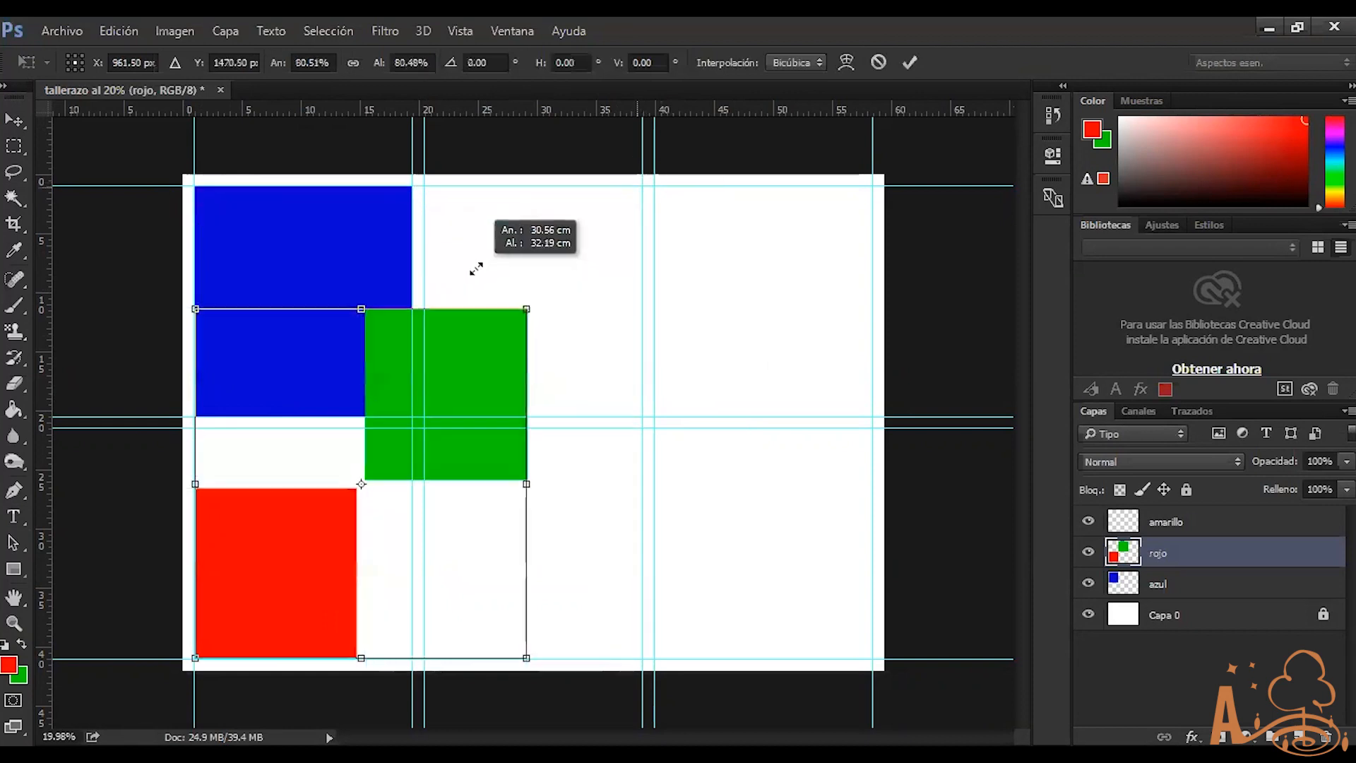
{"action": "left_click_drag", "start_coordinate": [642, 187], "coordinate": [543, 212]}
{"action": "left_click", "coordinate": [631, 453], "text": "alt"}
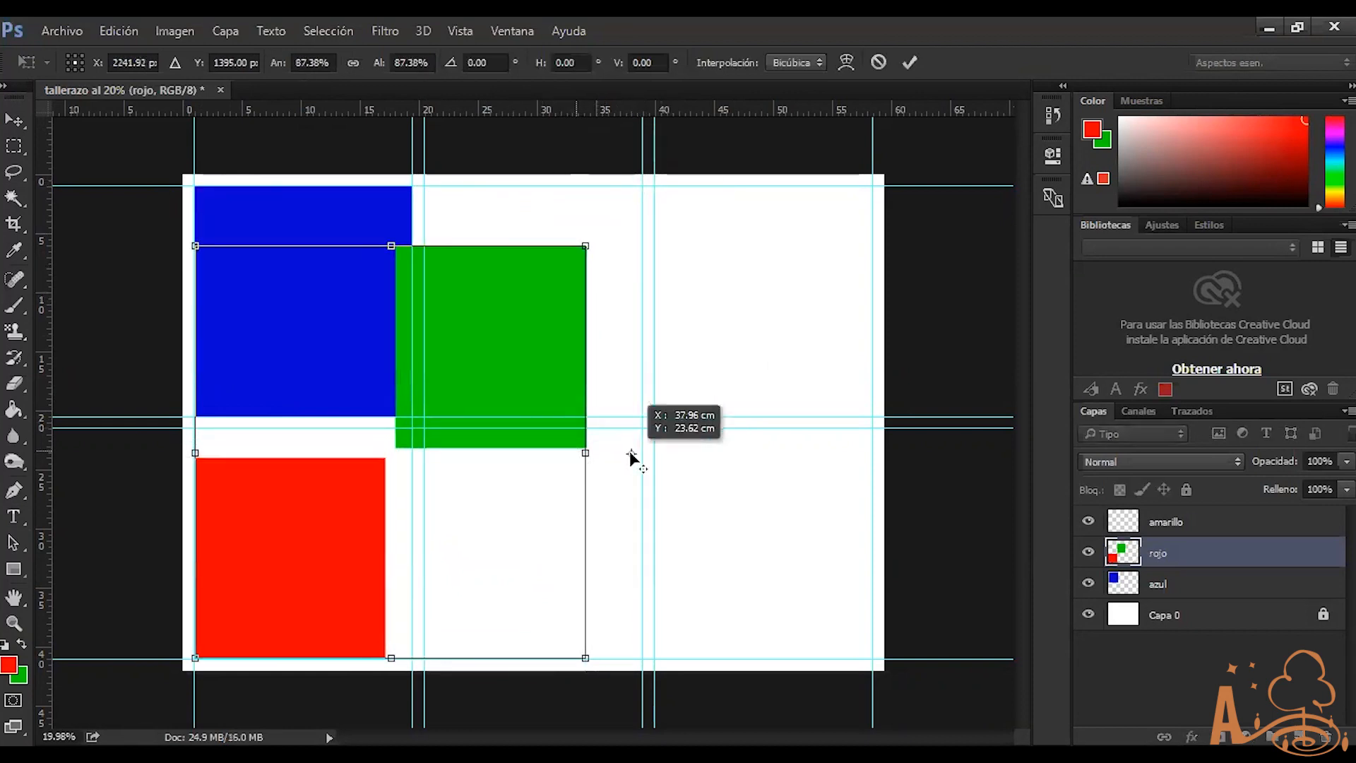
{"action": "left_click_drag", "start_coordinate": [586, 453], "coordinate": [639, 459]}
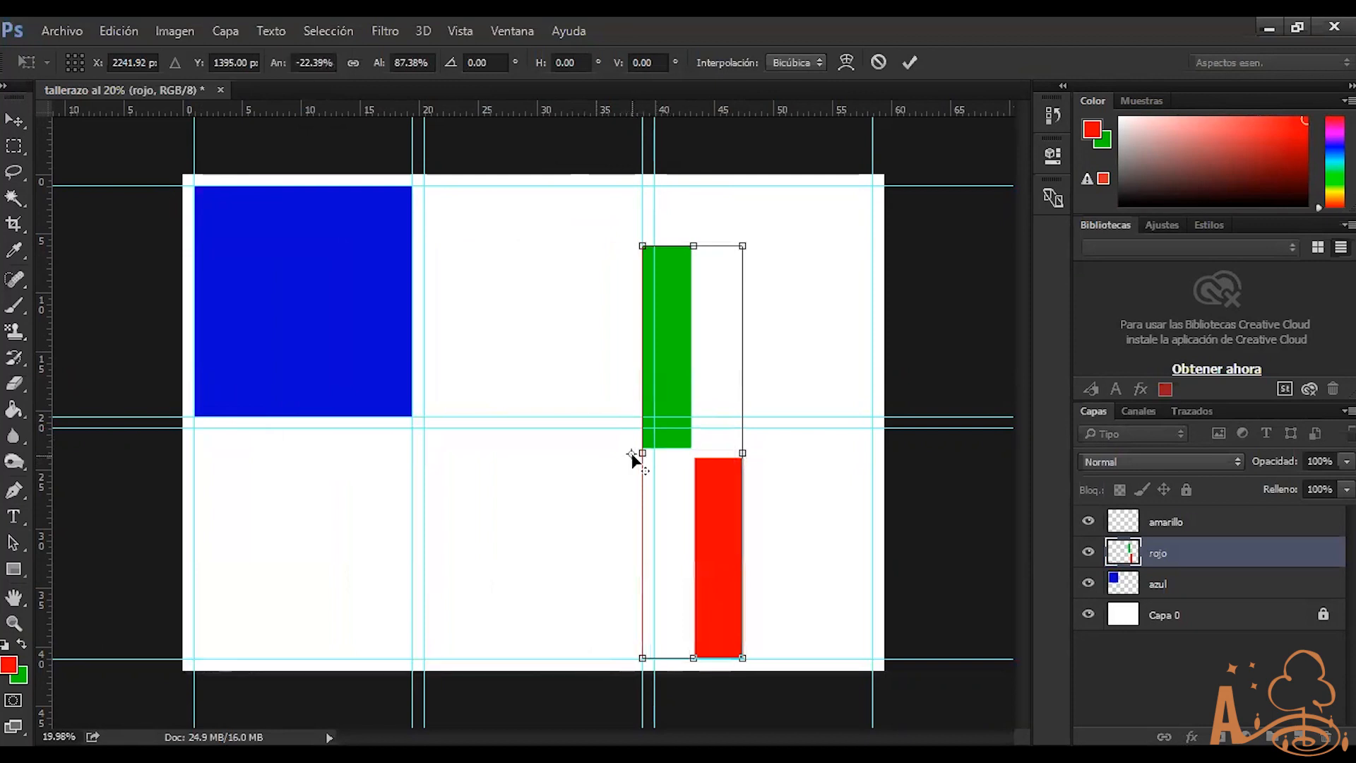
{"action": "key", "text": "Escape"}
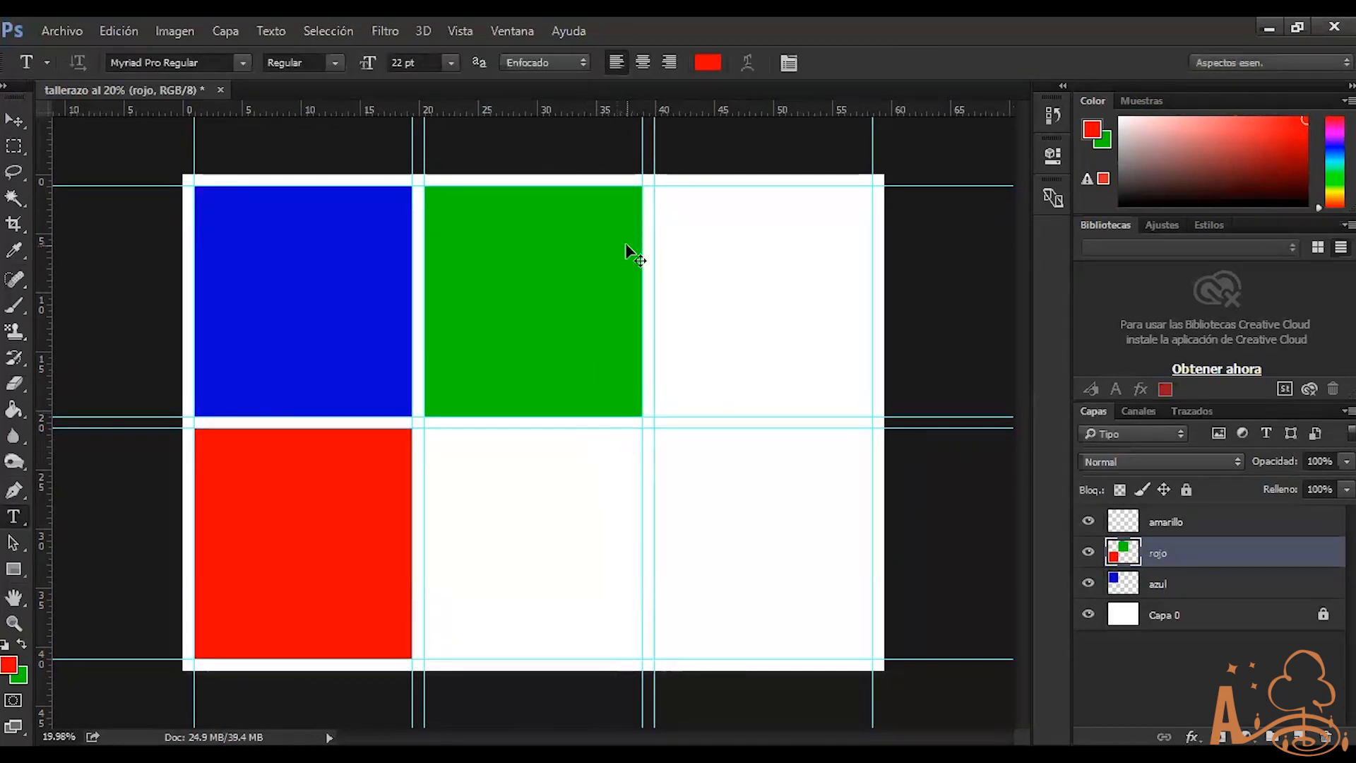
Try stretching the merged squares symmetrically about their centre to about 117% width, and cancel the transform
{"action": "key", "text": "ctrl+t"}
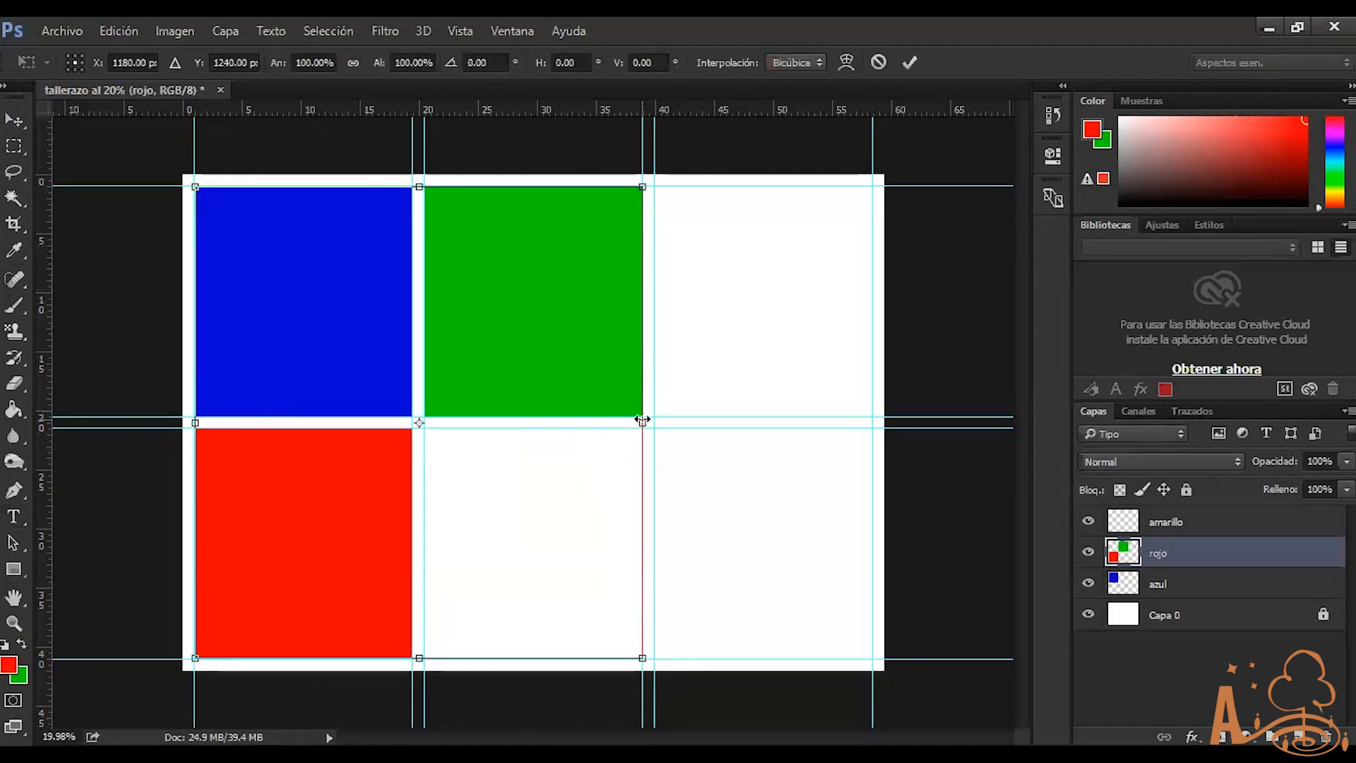
{"action": "left_click_drag", "start_coordinate": [642, 420], "coordinate": [680, 419]}
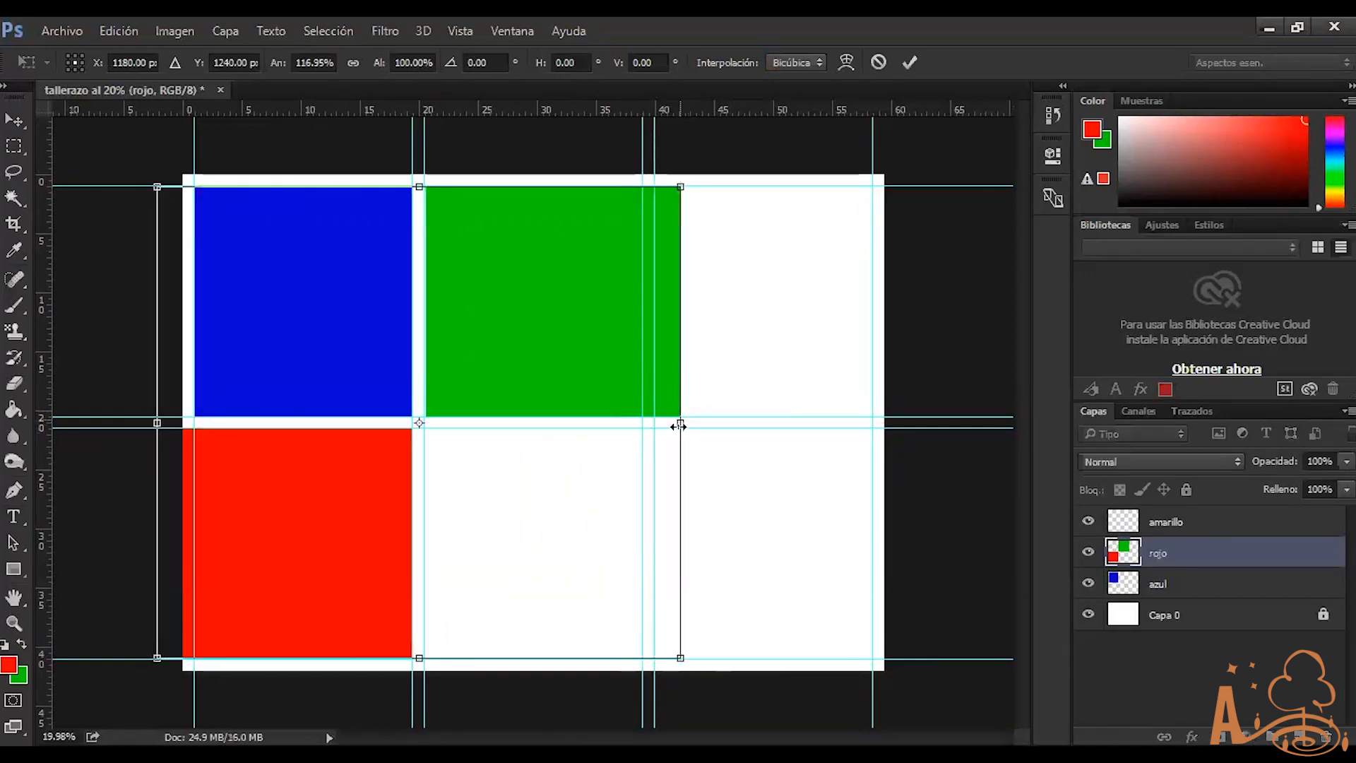
{"action": "left_click_drag", "start_coordinate": [681, 658], "coordinate": [658, 613]}
{"action": "left_click_drag", "start_coordinate": [669, 413], "coordinate": [540, 422]}
{"action": "key", "text": "Escape"}
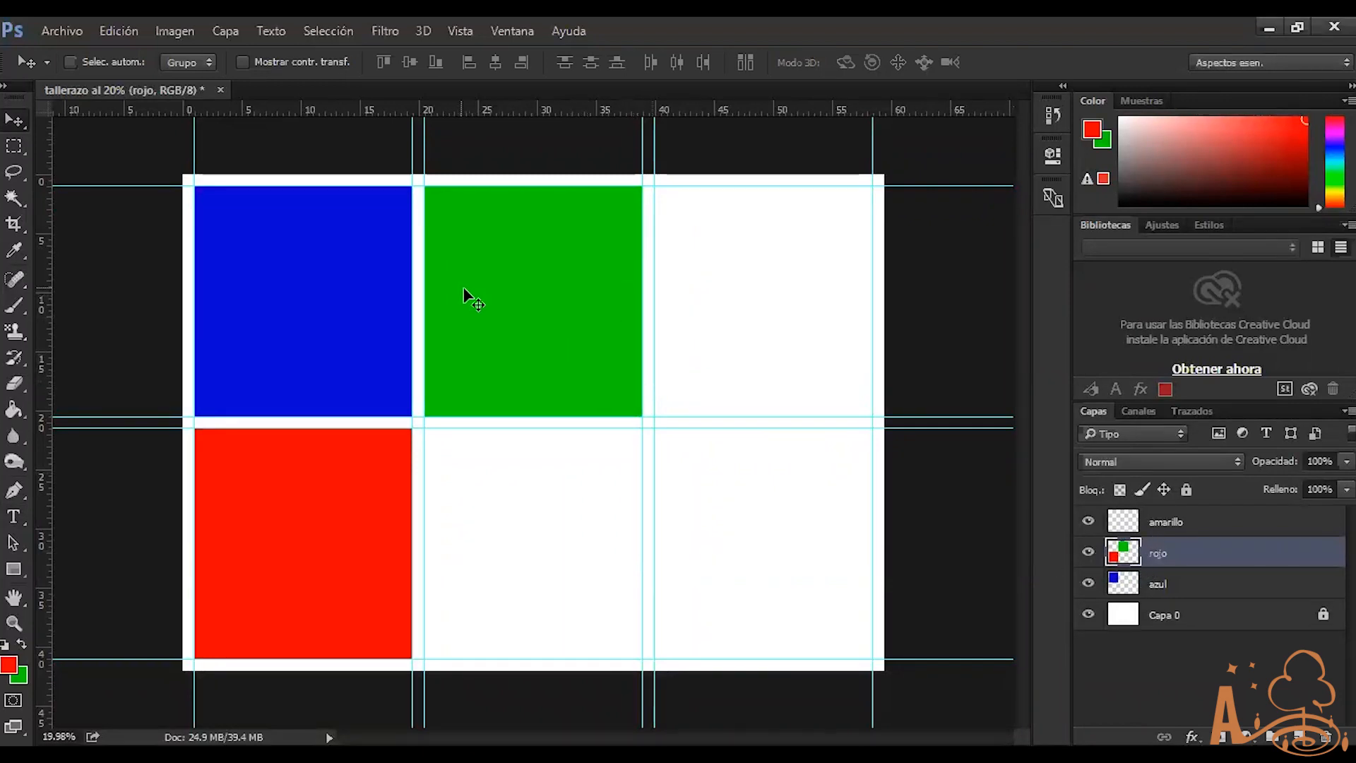
Open the document history and try returning to early states: the first new layer, back to the cleared guides, and forward to the second renaming
{"action": "left_click", "coordinate": [1046, 116]}
{"action": "left_click_drag", "start_coordinate": [933, 209], "coordinate": [934, 614]}
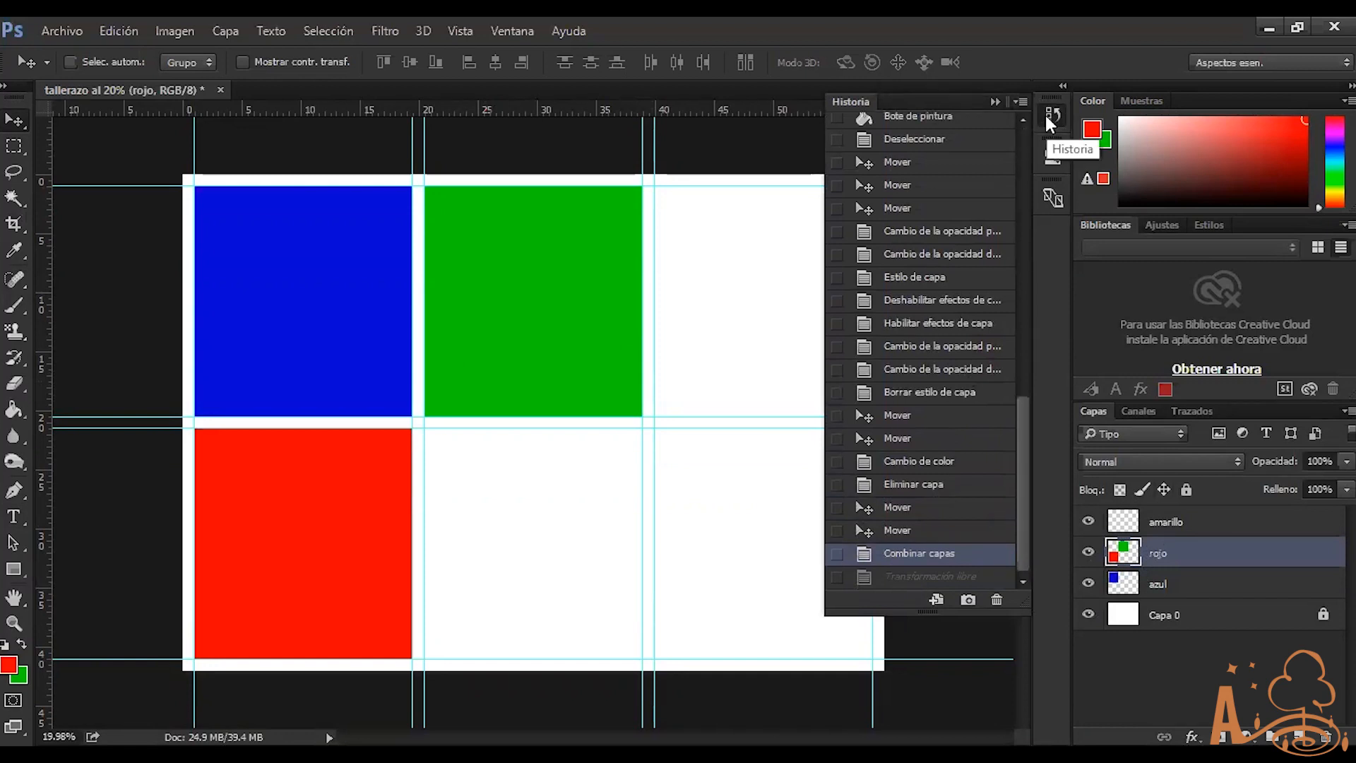
{"action": "left_click_drag", "start_coordinate": [1027, 417], "coordinate": [1018, 124]}
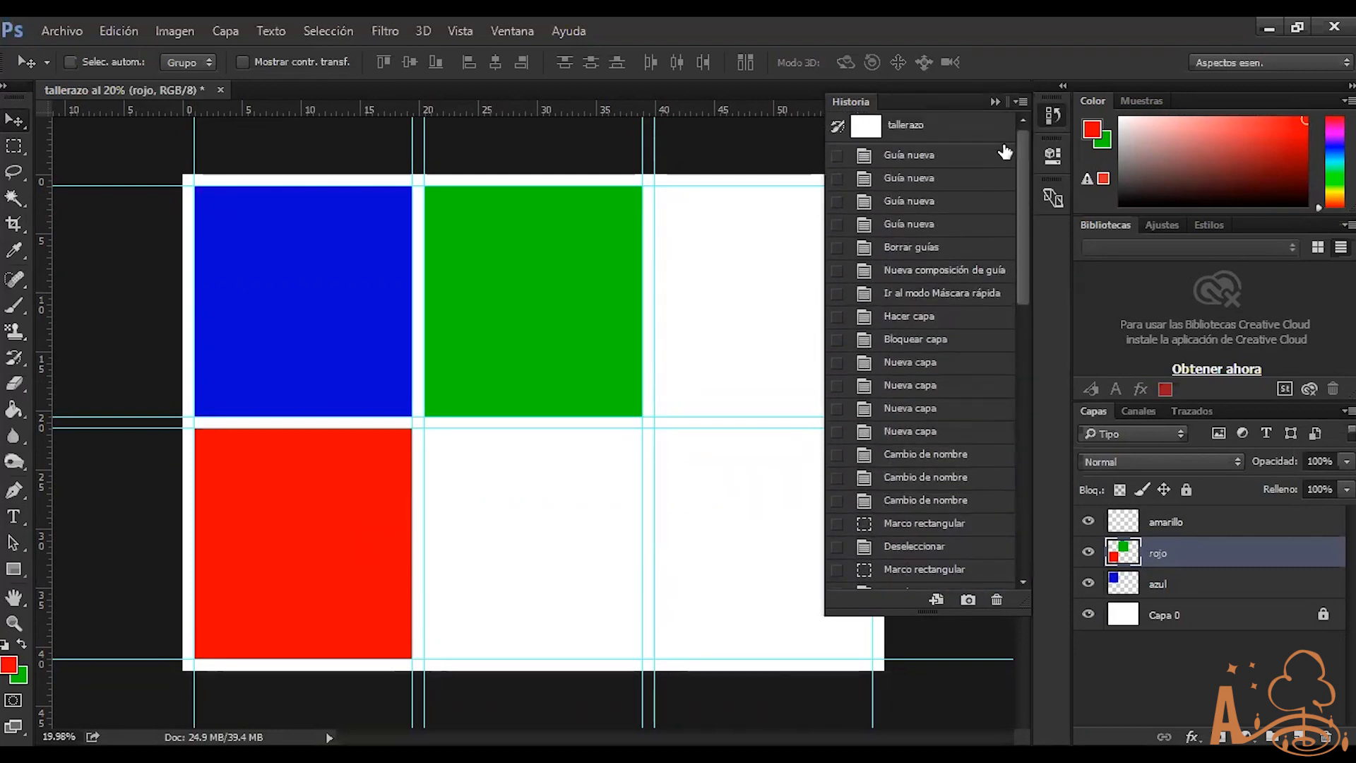
{"action": "left_click", "coordinate": [909, 366]}
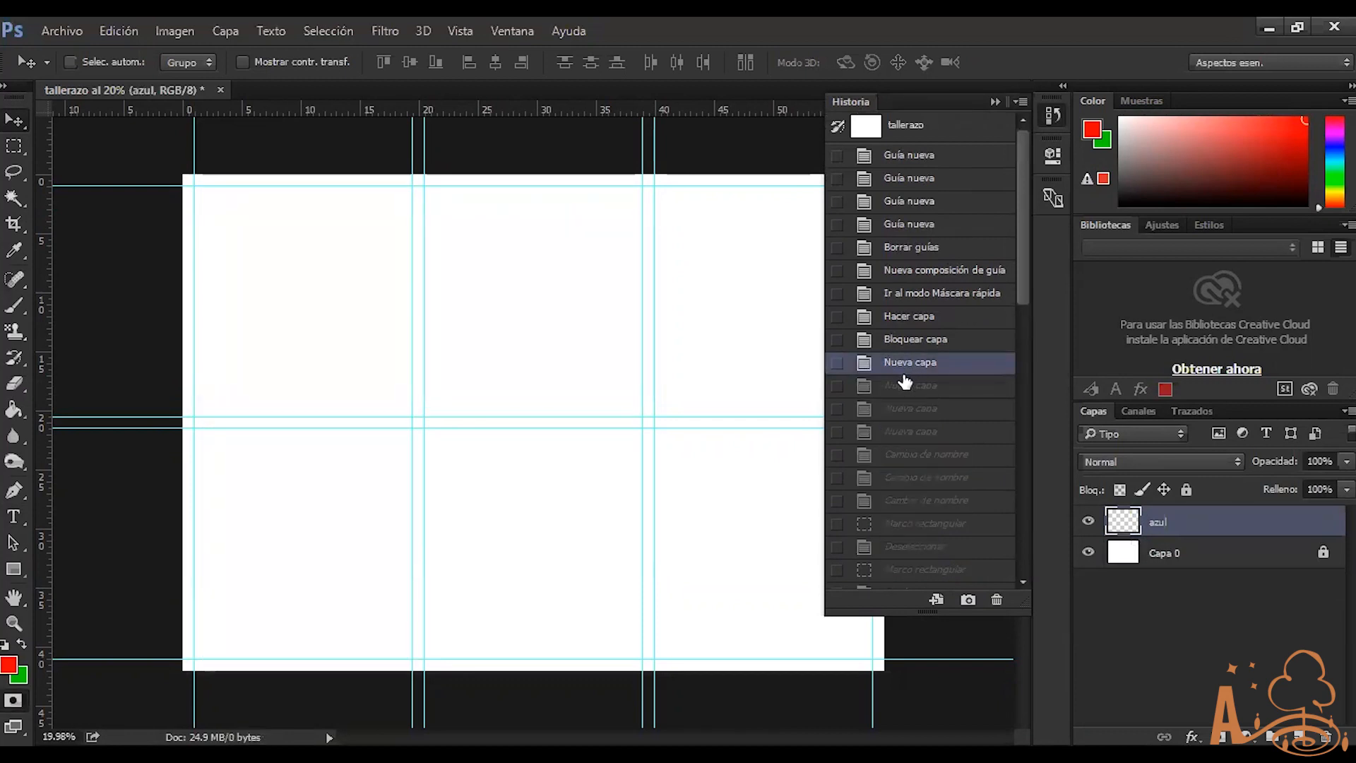
{"action": "left_click", "coordinate": [936, 345]}
{"action": "left_click", "coordinate": [927, 317]}
{"action": "left_click", "coordinate": [928, 294]}
{"action": "left_click", "coordinate": [929, 254]}
{"action": "left_click", "coordinate": [906, 484]}
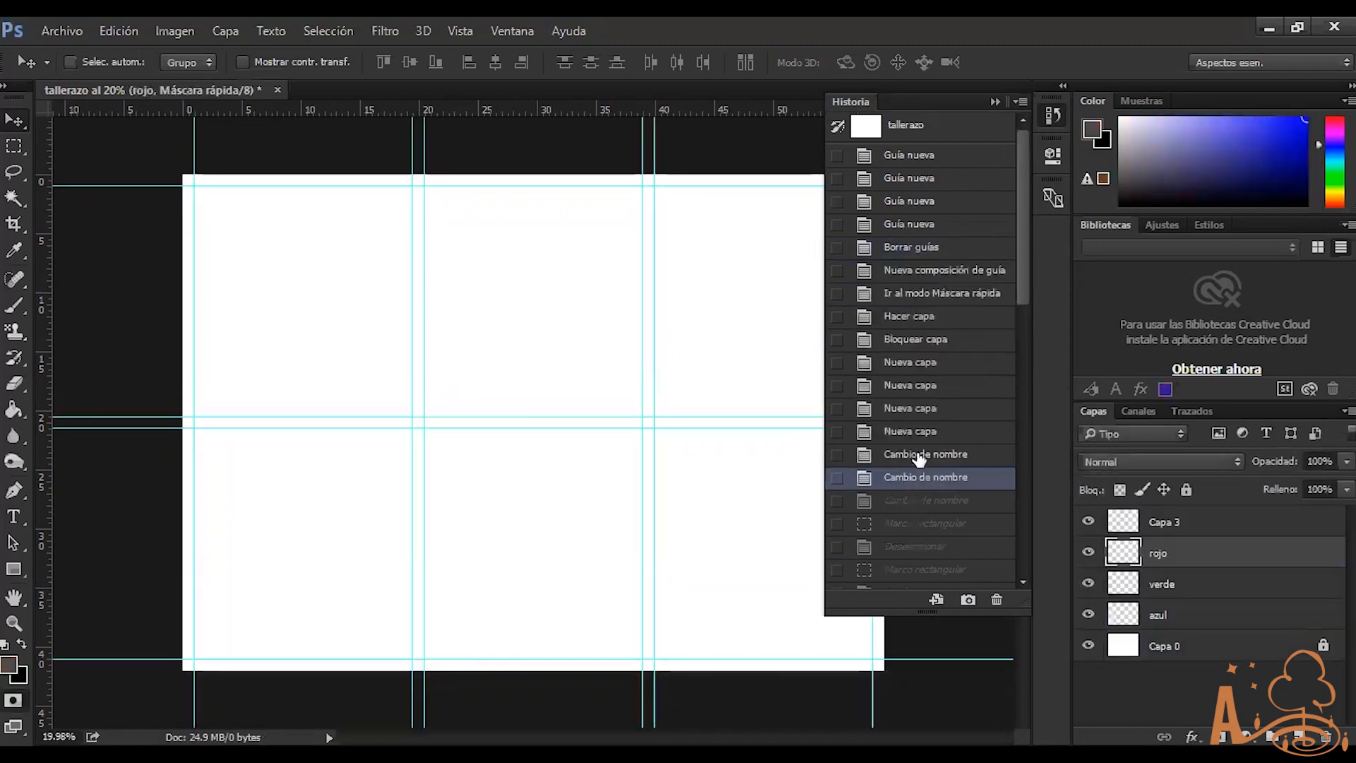
Go forward through the history to its last states and restore the Mover state just before Combinar capas
{"action": "scroll", "coordinate": [924, 504], "scroll_direction": "down", "scroll_amount": 3}
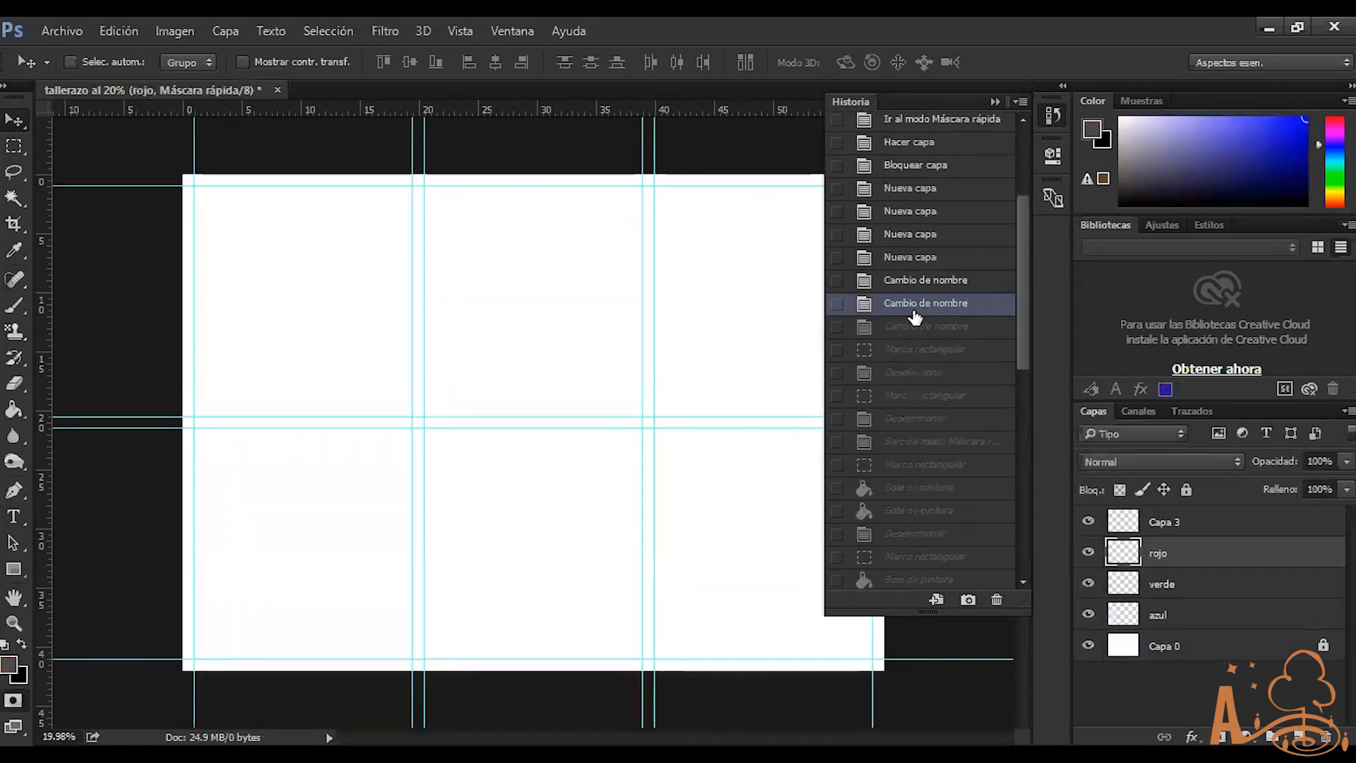
{"action": "scroll", "coordinate": [918, 346], "scroll_direction": "down", "scroll_amount": 3}
{"action": "scroll", "coordinate": [913, 362], "scroll_direction": "down", "scroll_amount": 5}
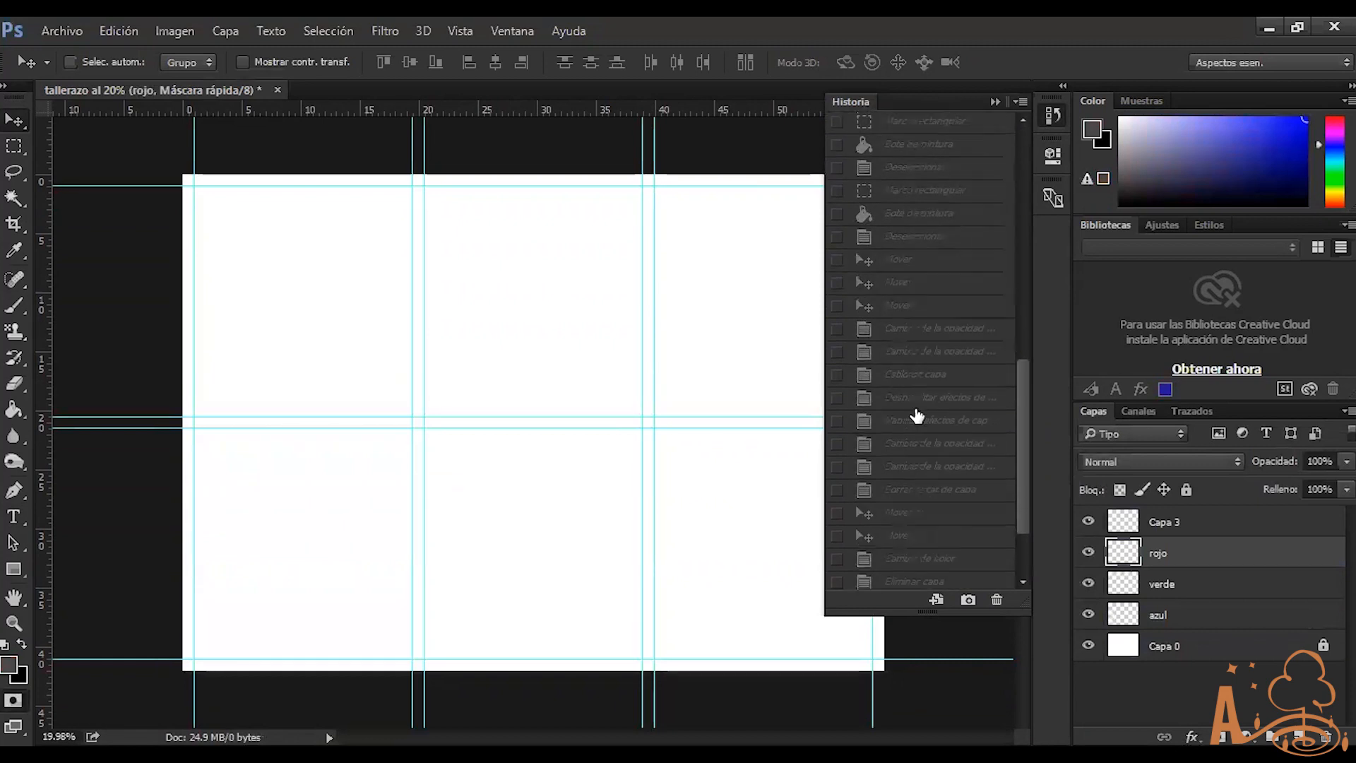
{"action": "scroll", "coordinate": [986, 523], "scroll_direction": "down", "scroll_amount": 2}
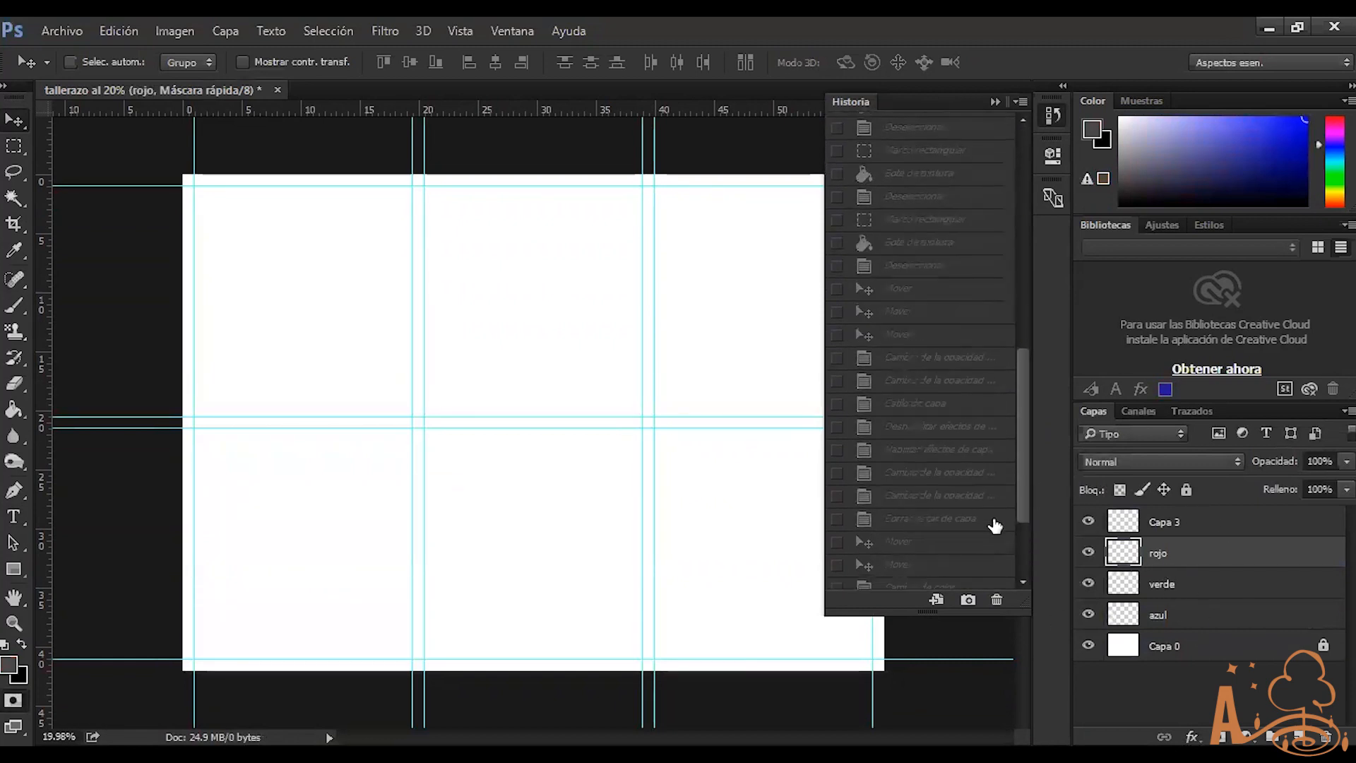
{"action": "left_click", "coordinate": [960, 368]}
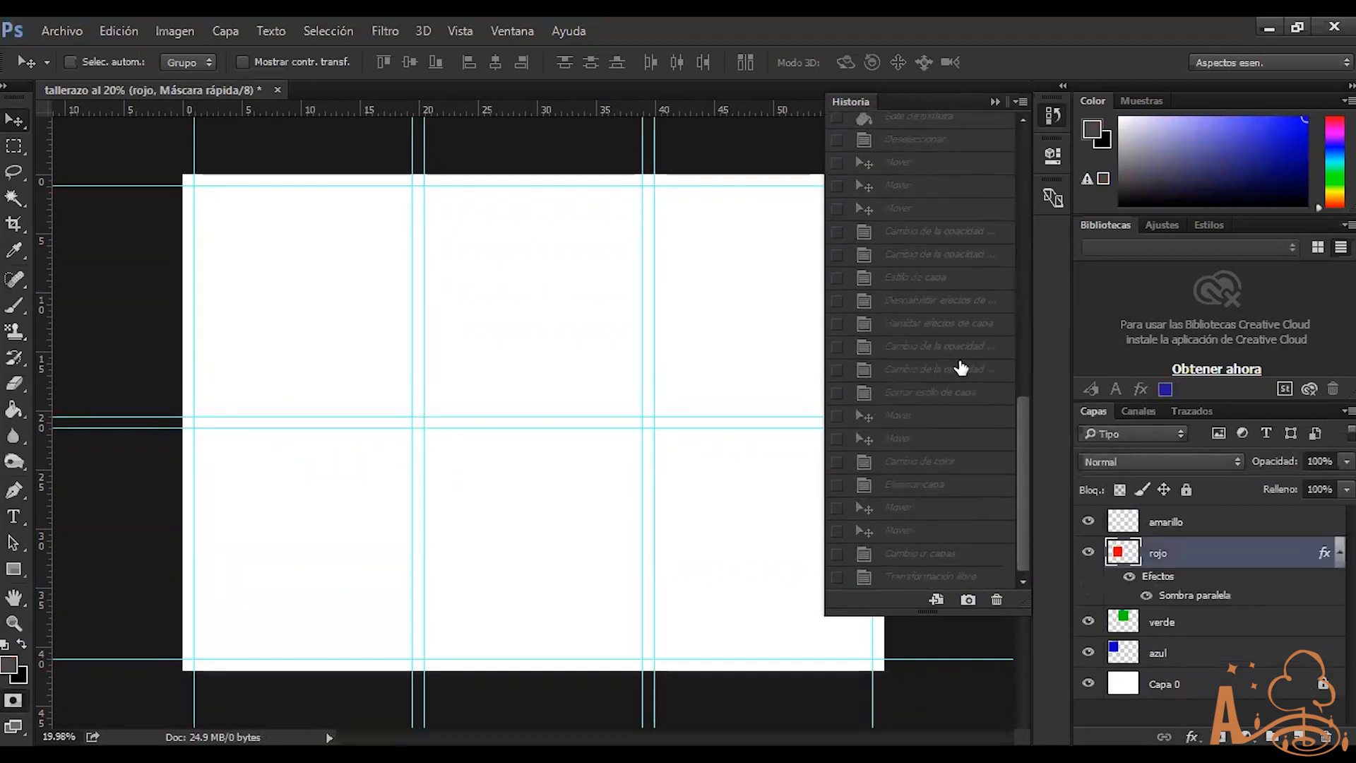
{"action": "left_click", "coordinate": [939, 510]}
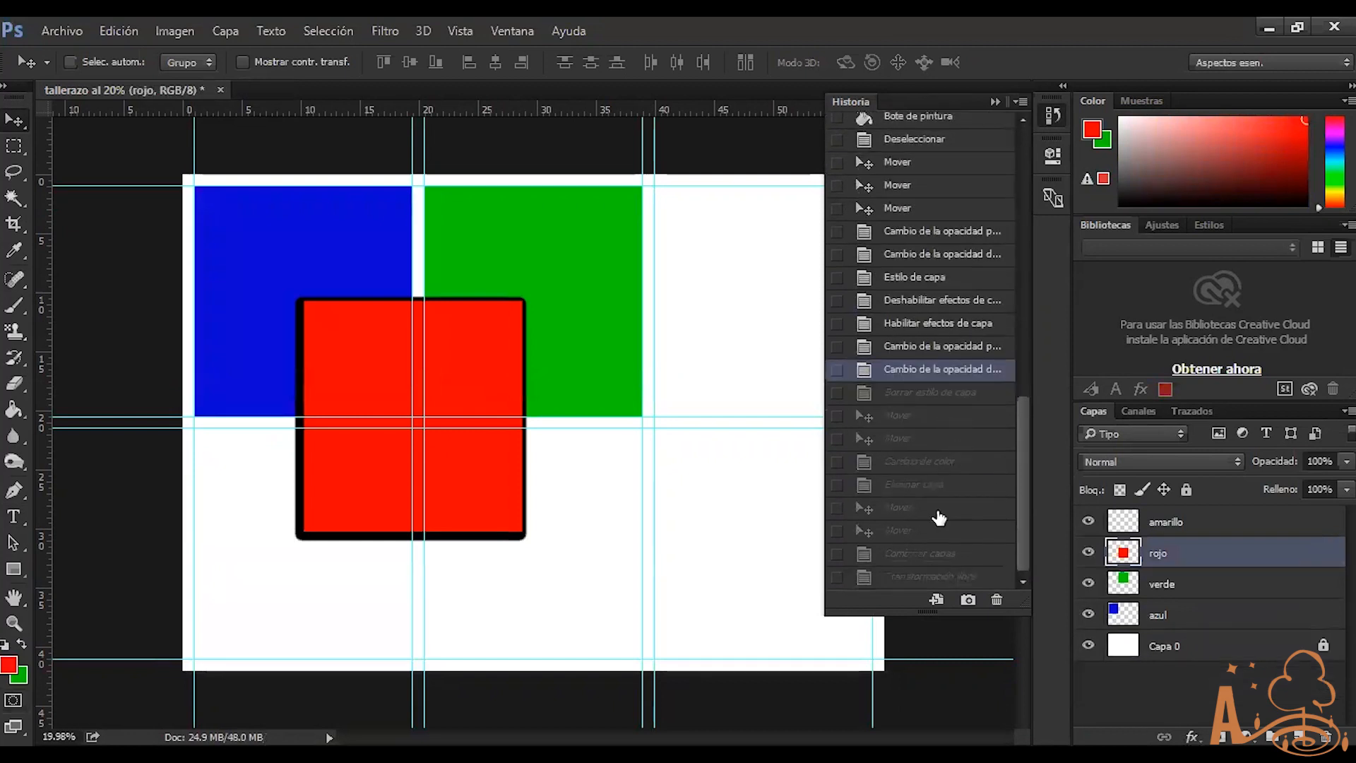
{"action": "left_click", "coordinate": [930, 555]}
{"action": "left_click", "coordinate": [910, 574]}
{"action": "left_click", "coordinate": [911, 555]}
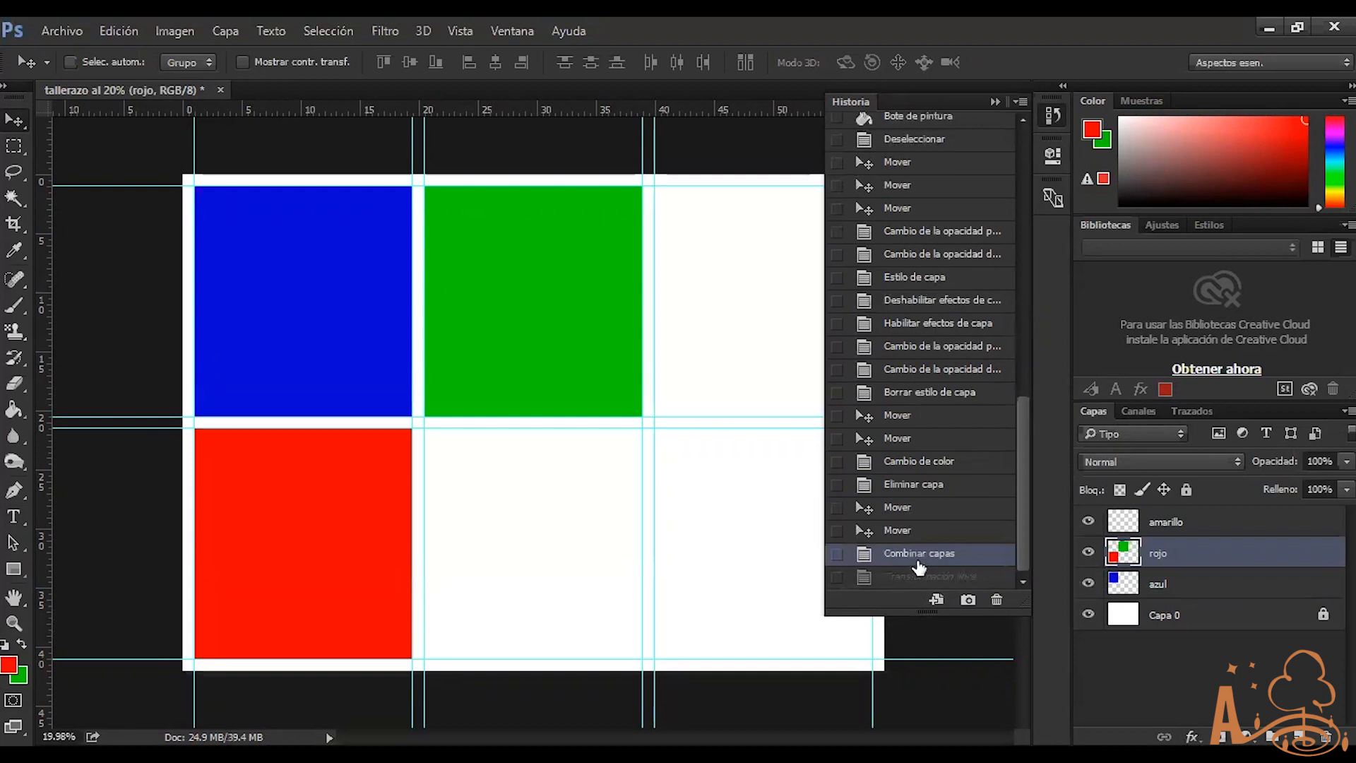
{"action": "left_click", "coordinate": [915, 532]}
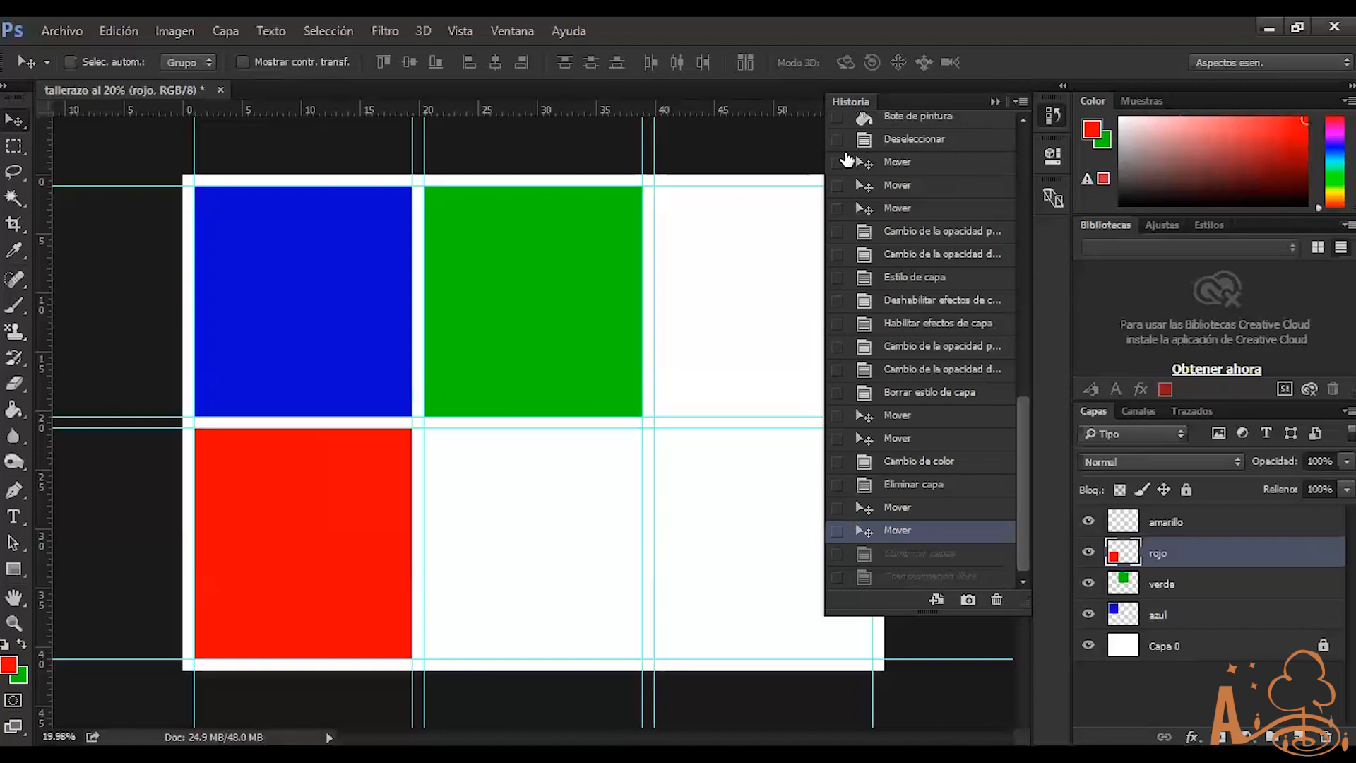
Delete a rectangular area from the upper-right corner of the red square on the rojo layer, and deselect
{"action": "left_click", "coordinate": [15, 146]}
{"action": "left_click_drag", "start_coordinate": [642, 567], "coordinate": [353, 310]}
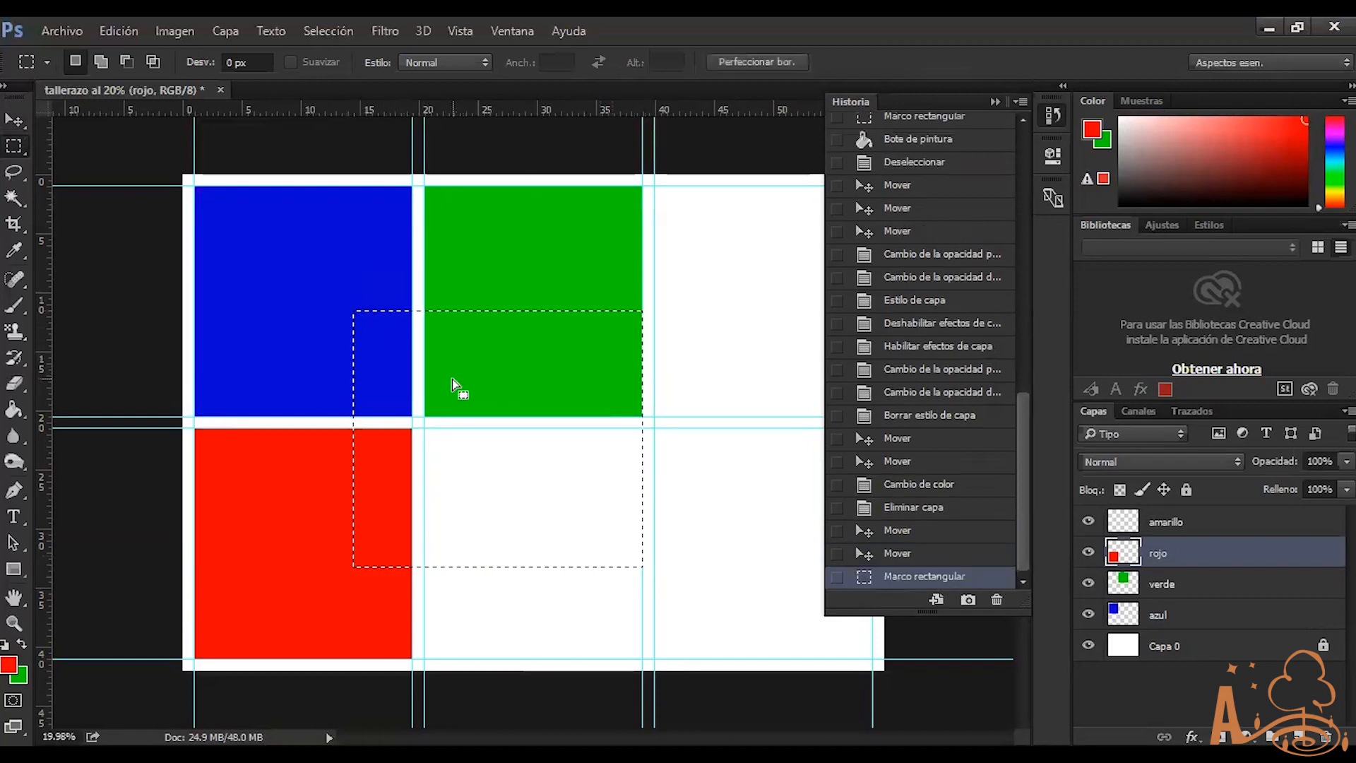
{"action": "key", "text": "Delete"}
{"action": "key", "text": "ctrl+d"}
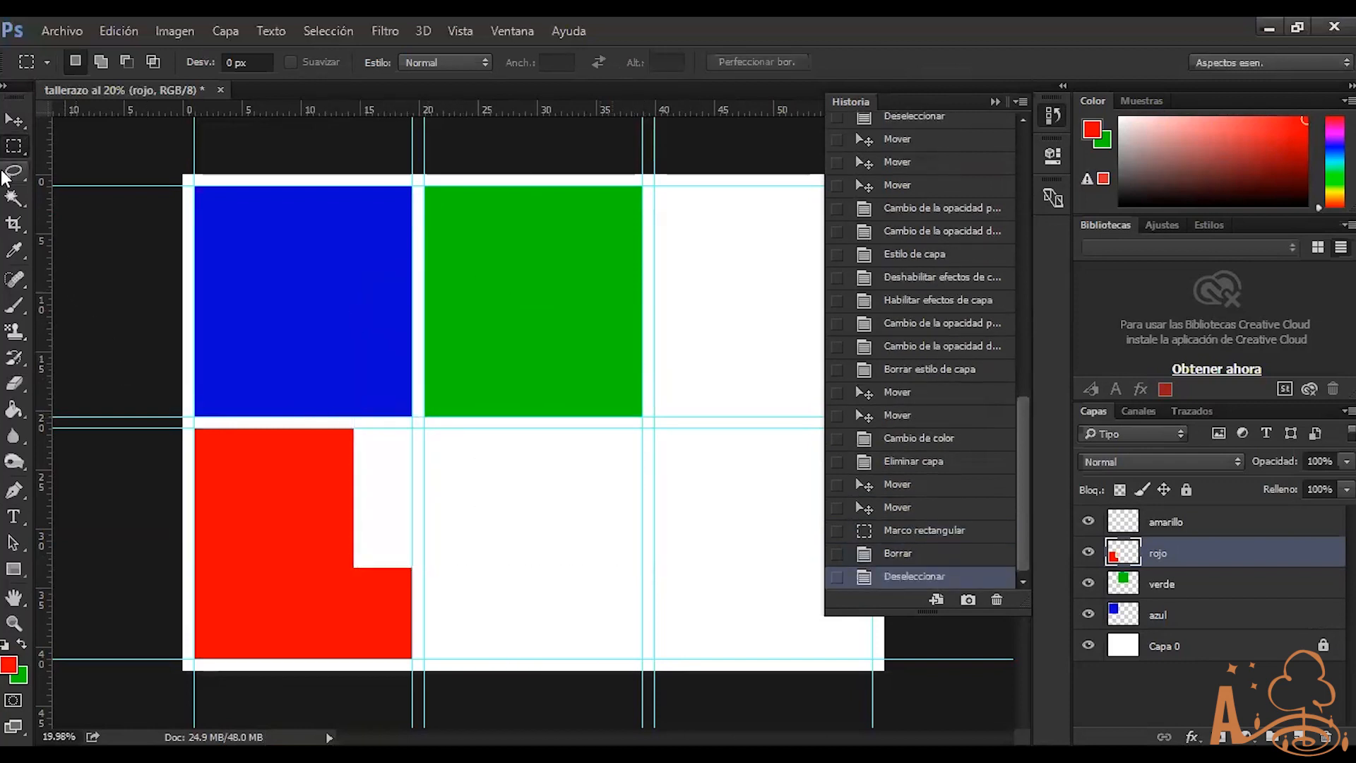
Scale the green square on the verde layer to about 141%, distort its lower-left corner inward, and apply the transform
{"action": "left_click", "coordinate": [1184, 585]}
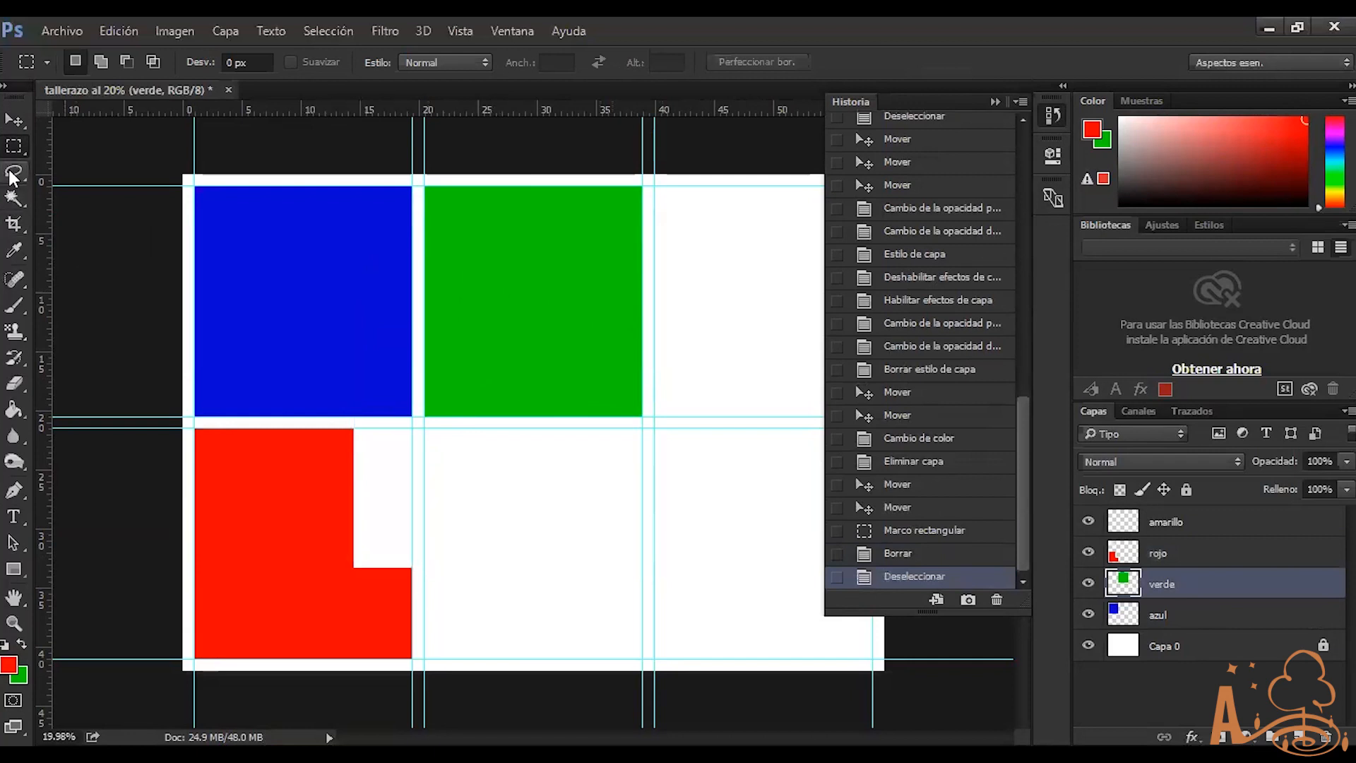
{"action": "key", "text": "ctrl+t"}
{"action": "left_click_drag", "start_coordinate": [631, 418], "coordinate": [719, 512]}
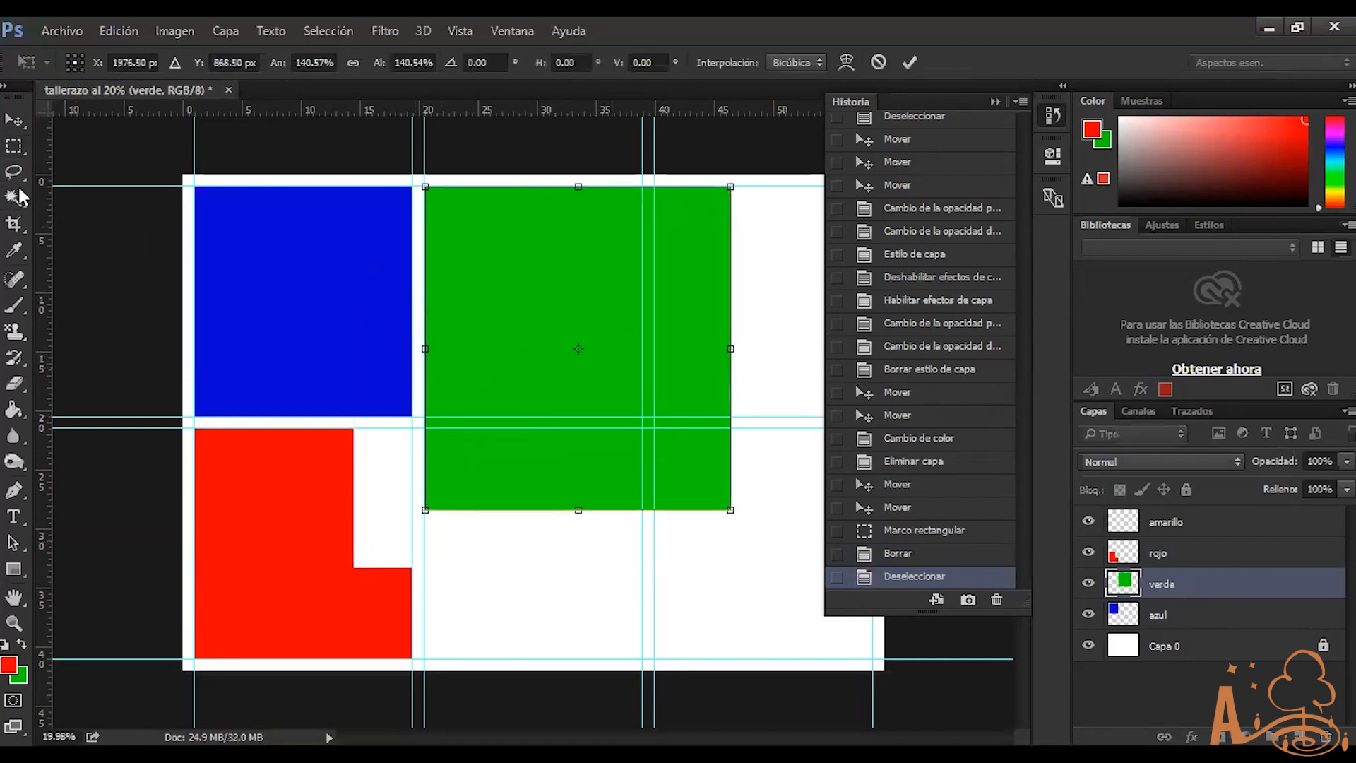
{"action": "left_click_drag", "start_coordinate": [425, 510], "coordinate": [426, 188]}
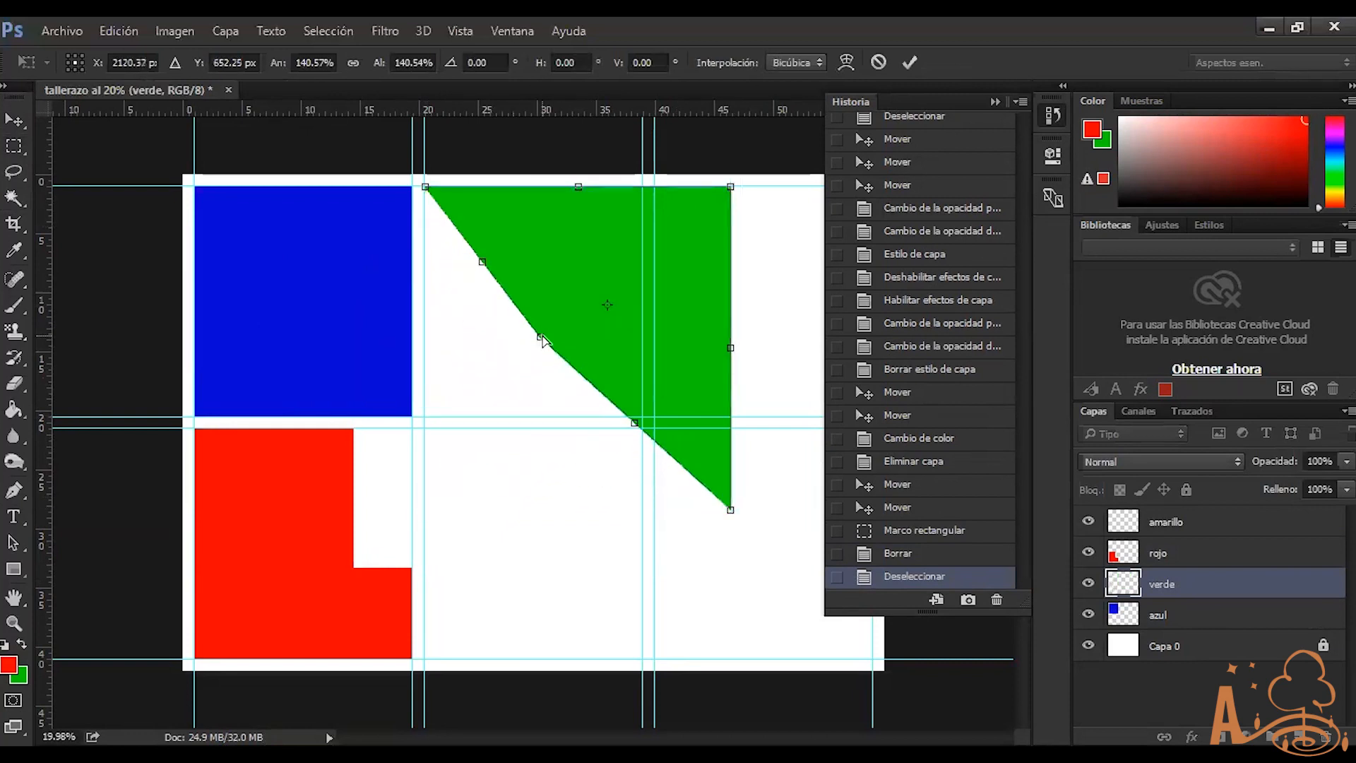
{"action": "key", "text": "v"}
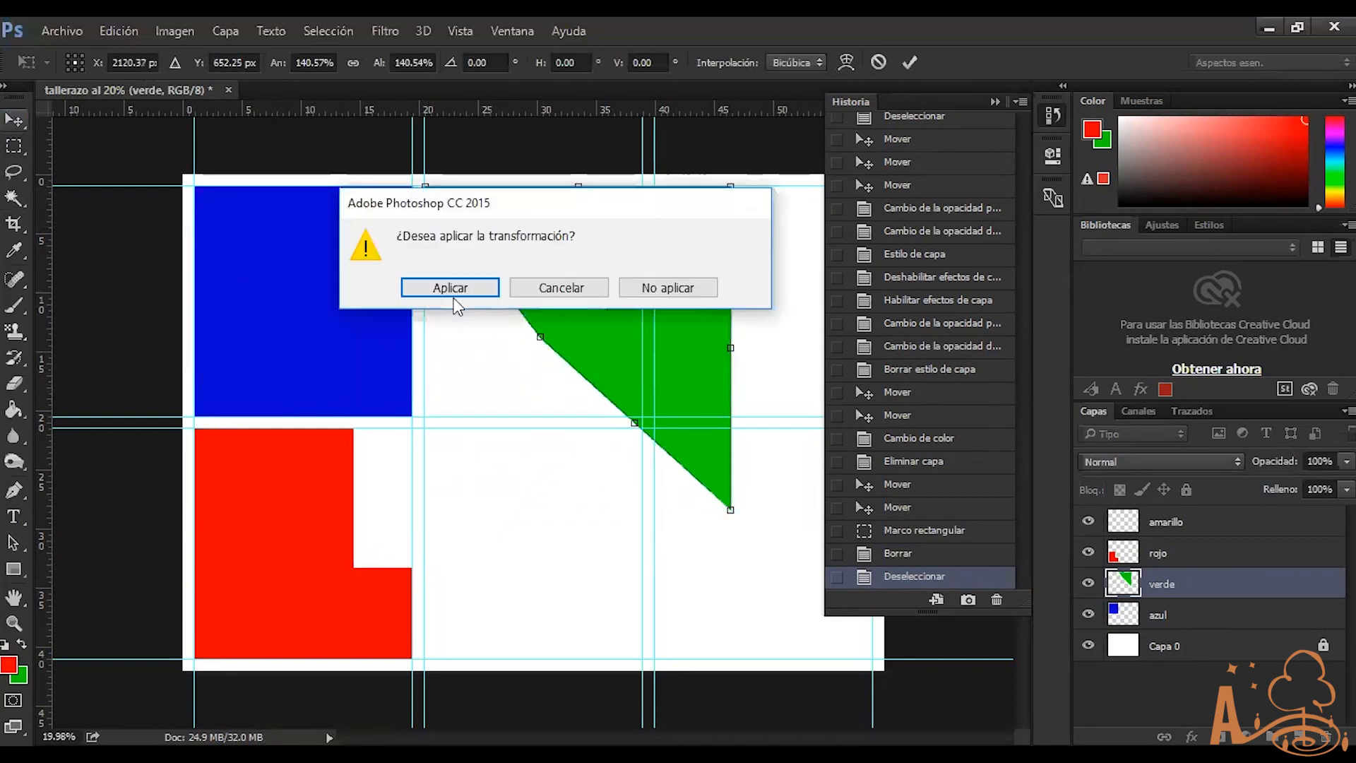
{"action": "left_click", "coordinate": [452, 291]}
Select the azul layer and sample red as the background colour and blue as the foreground colour
{"action": "right_click", "coordinate": [350, 306]}
{"action": "left_click", "coordinate": [423, 319]}
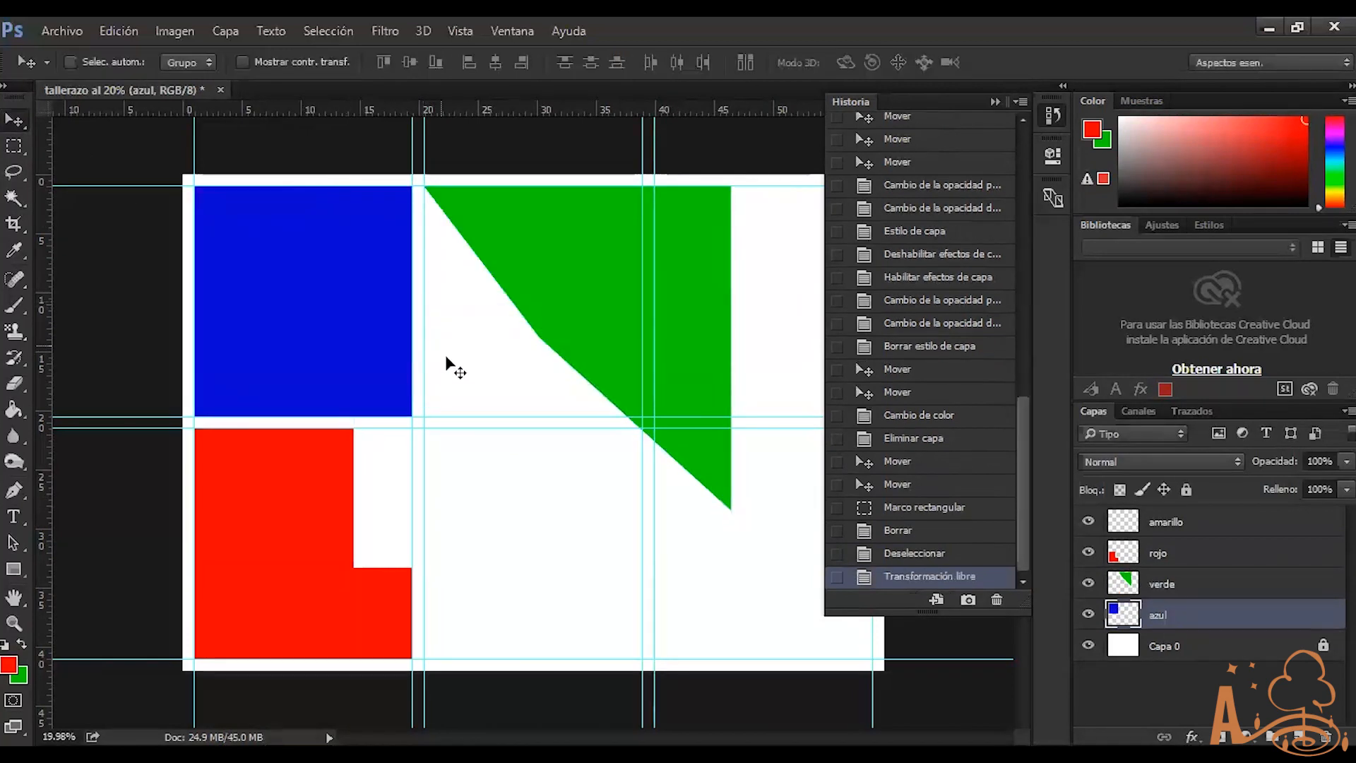
{"action": "left_click", "coordinate": [14, 249]}
{"action": "left_click", "coordinate": [329, 475], "text": "alt"}
{"action": "left_click", "coordinate": [331, 342]}
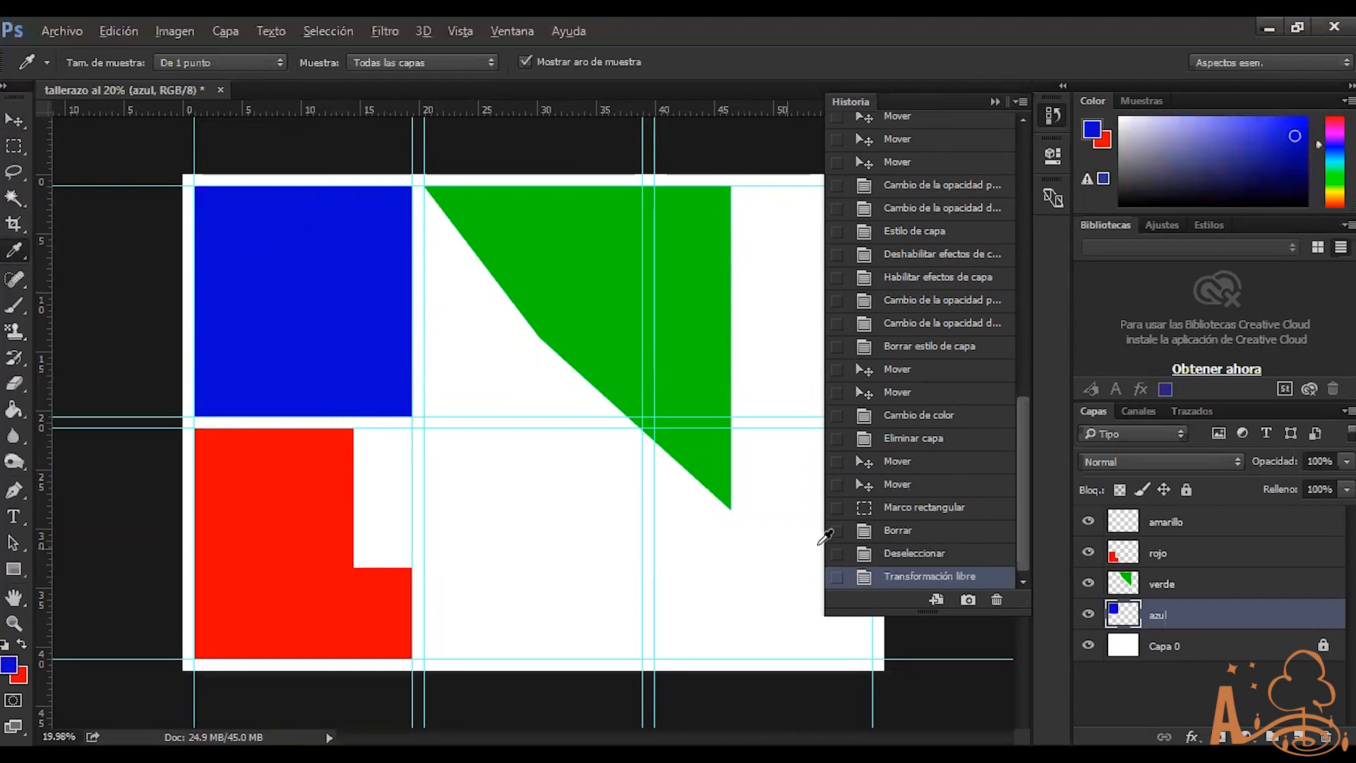
Fill the blue square with red sampled from the notched shape, using the Paint Bucket
{"action": "left_click", "coordinate": [13, 409]}
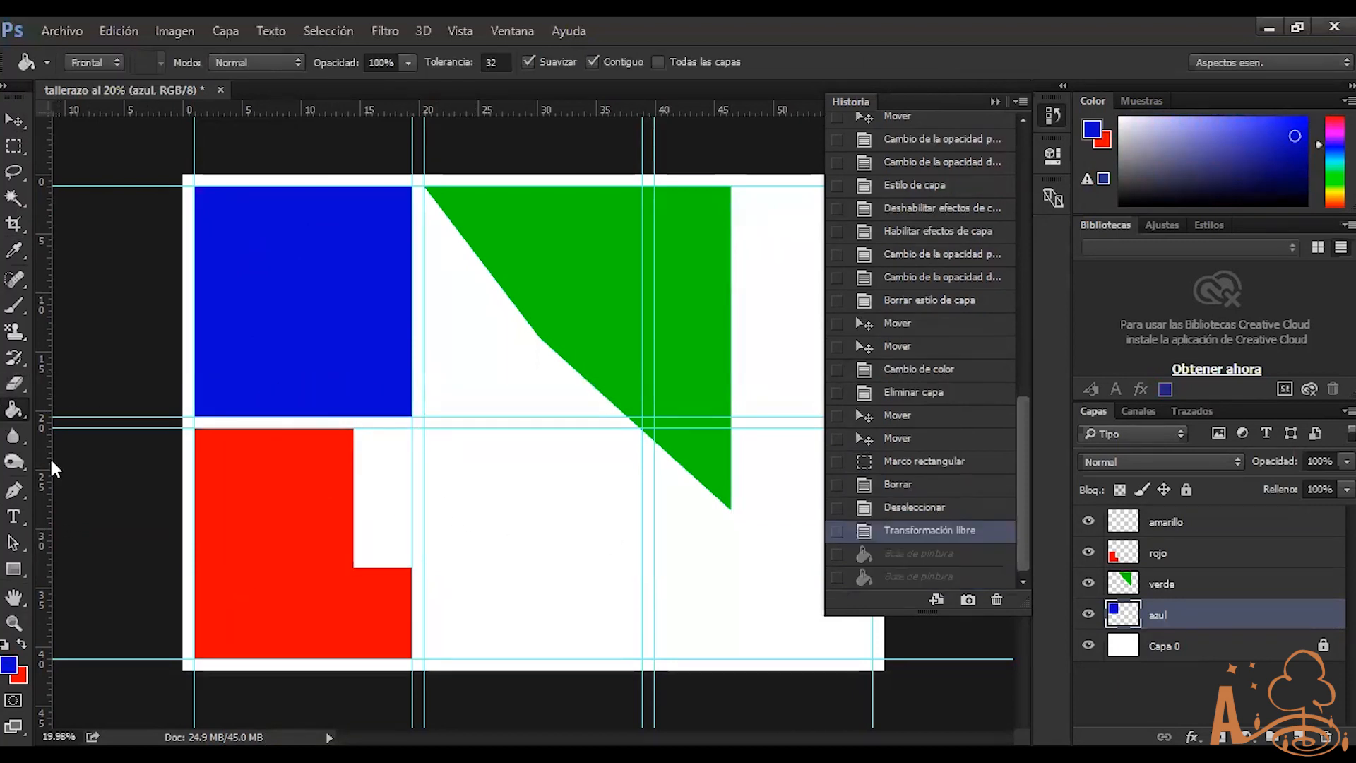
{"action": "left_click", "coordinate": [262, 477], "text": "alt"}
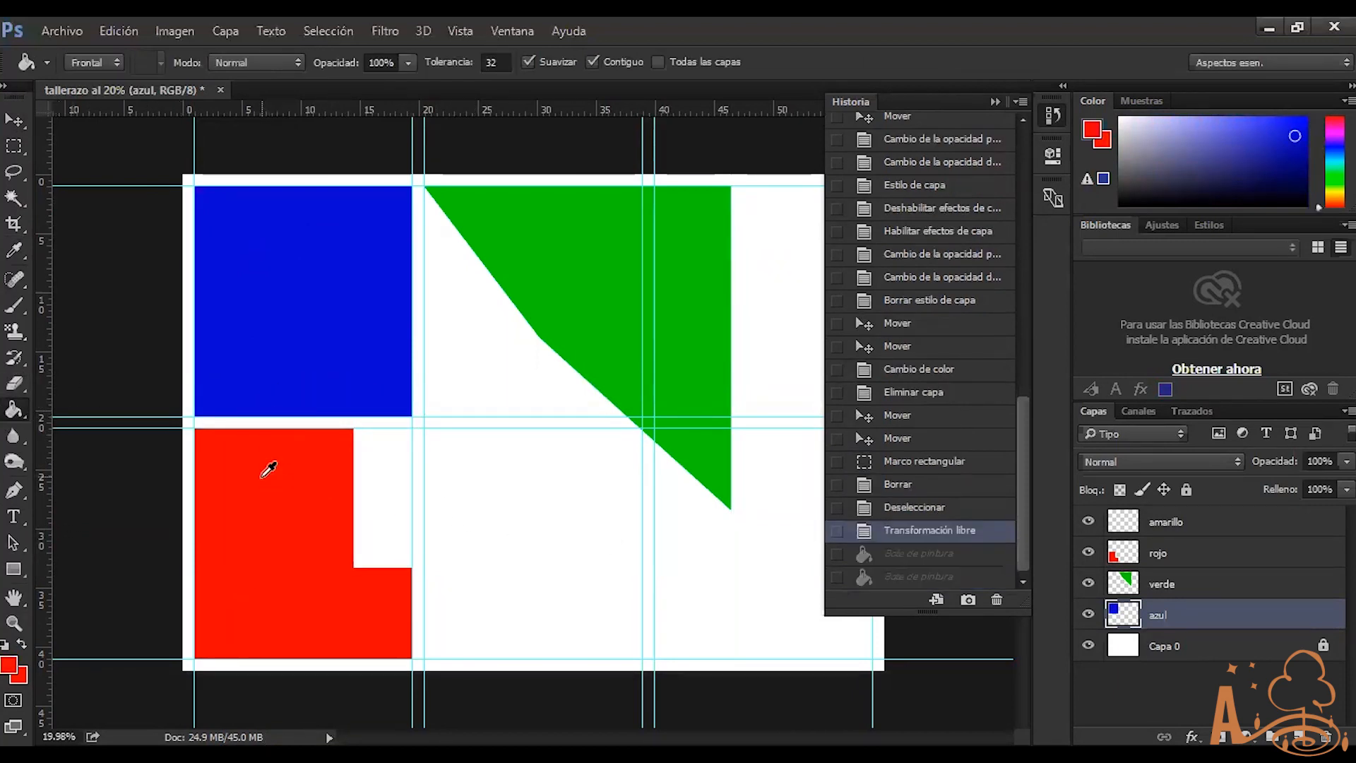
{"action": "left_click", "coordinate": [292, 333]}
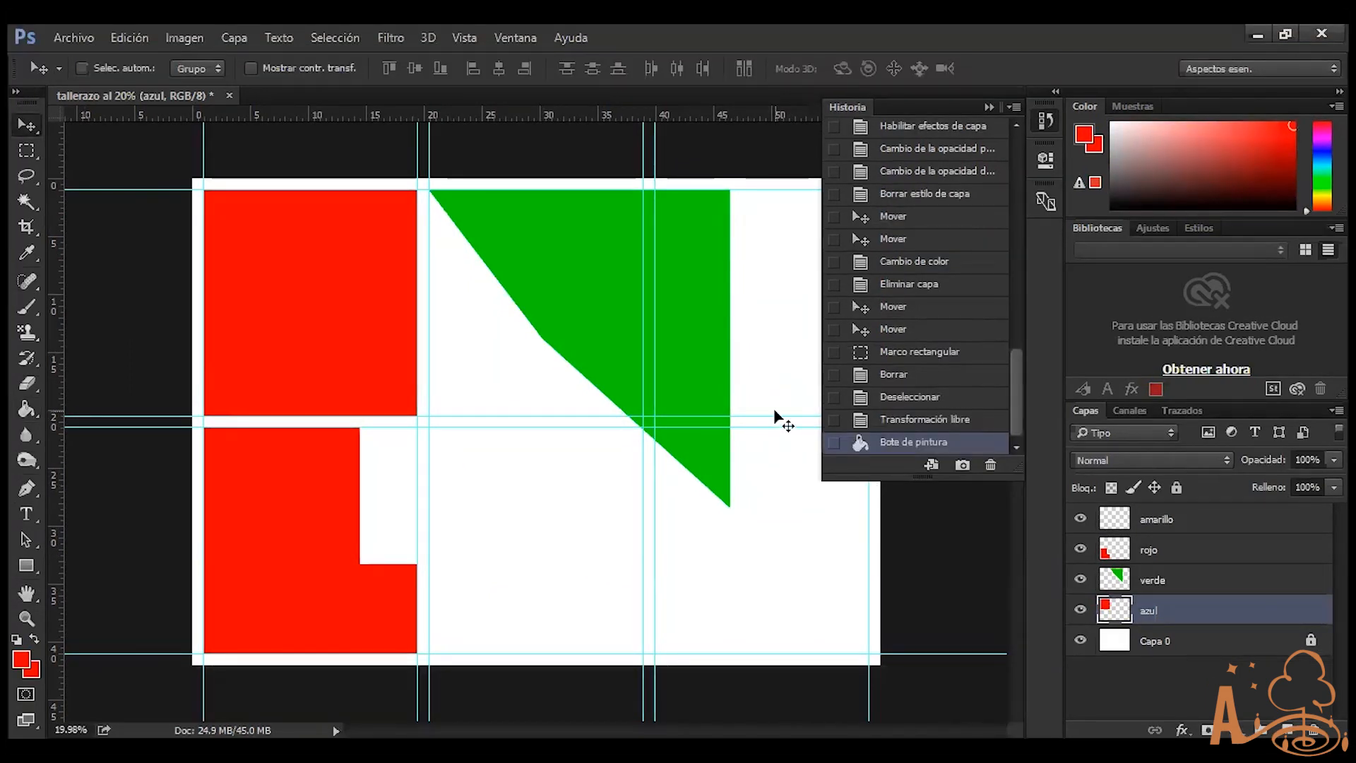
Repeatedly undo and redo the red fill of the square on the azul layer
{"action": "key", "text": "ctrl+z"}
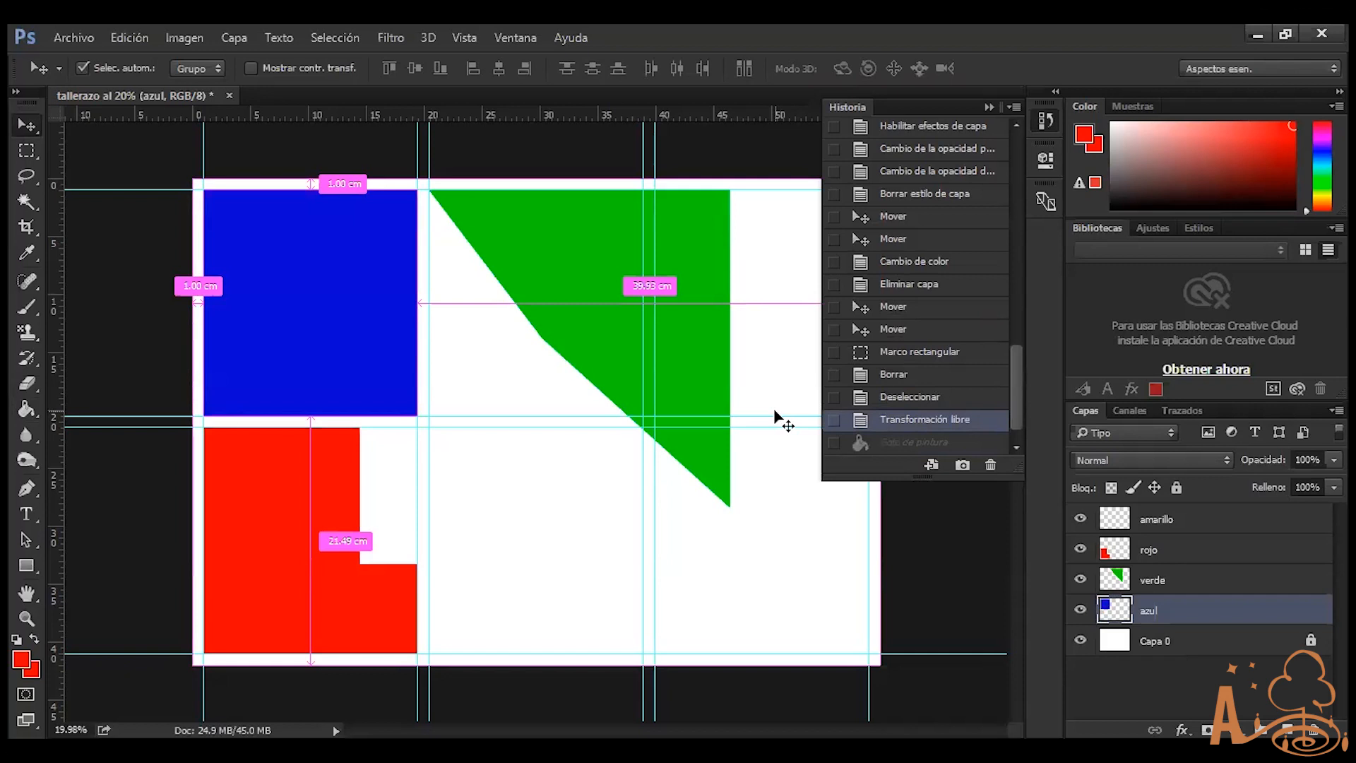
{"action": "key", "text": "ctrl+z"}
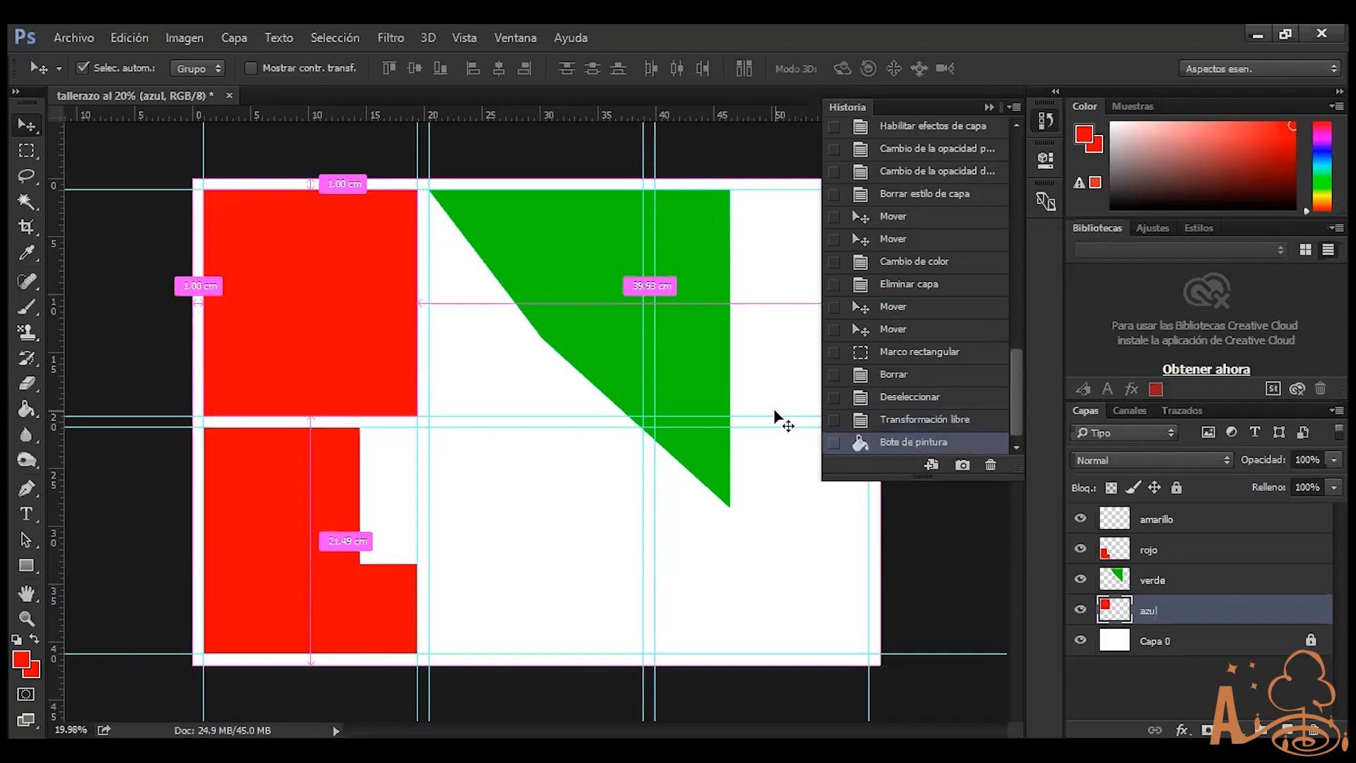
{"action": "key", "text": "ctrl+z"}
{"action": "key", "text": "ctrl+z"}
{"action": "key", "text": "ctrl+z"}
{"action": "key", "text": "ctrl+z"}
{"action": "key", "text": "ctrl+z"}
{"action": "key", "text": "ctrl+z"}
{"action": "key", "text": "ctrl+z"}
{"action": "key", "text": "ctrl+z"}
{"action": "key", "text": "ctrl+z"}
{"action": "key", "text": "ctrl+z"}
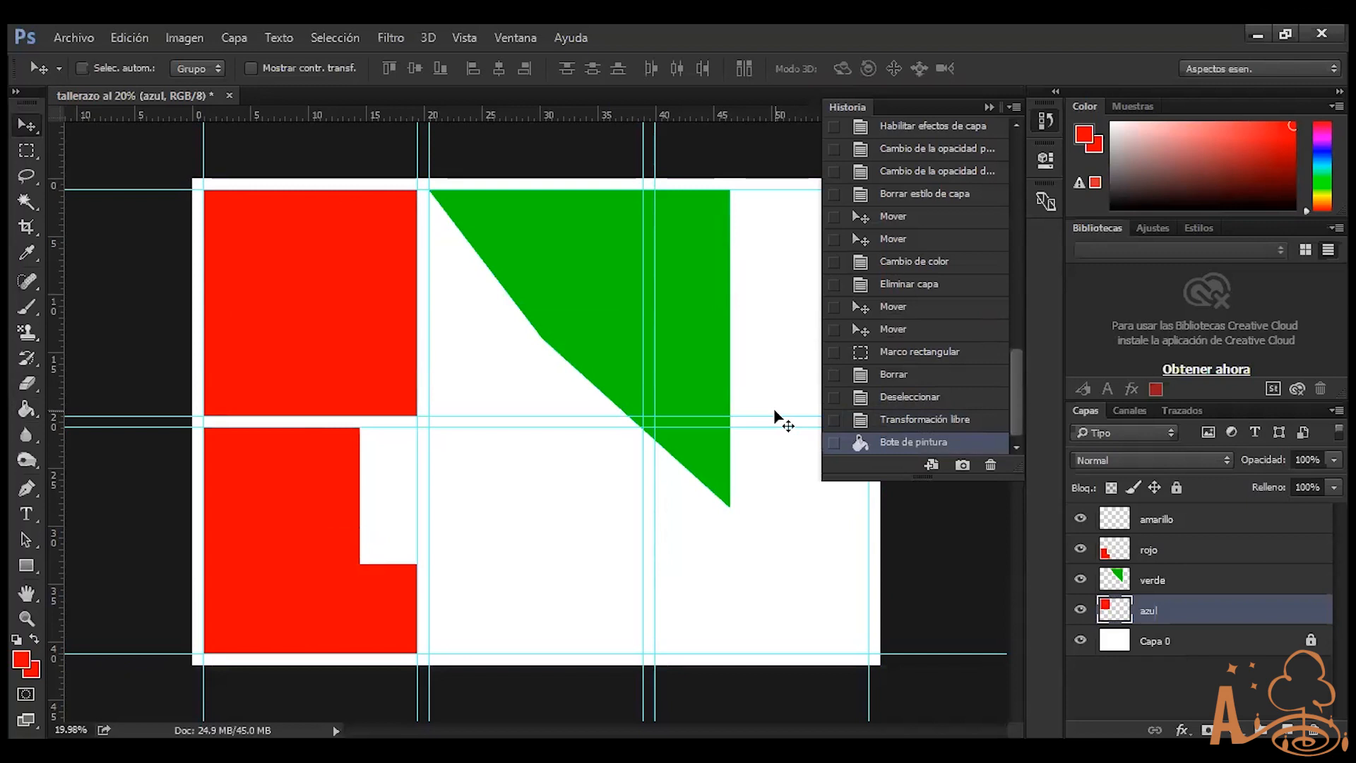
{"action": "key", "text": "ctrl+z"}
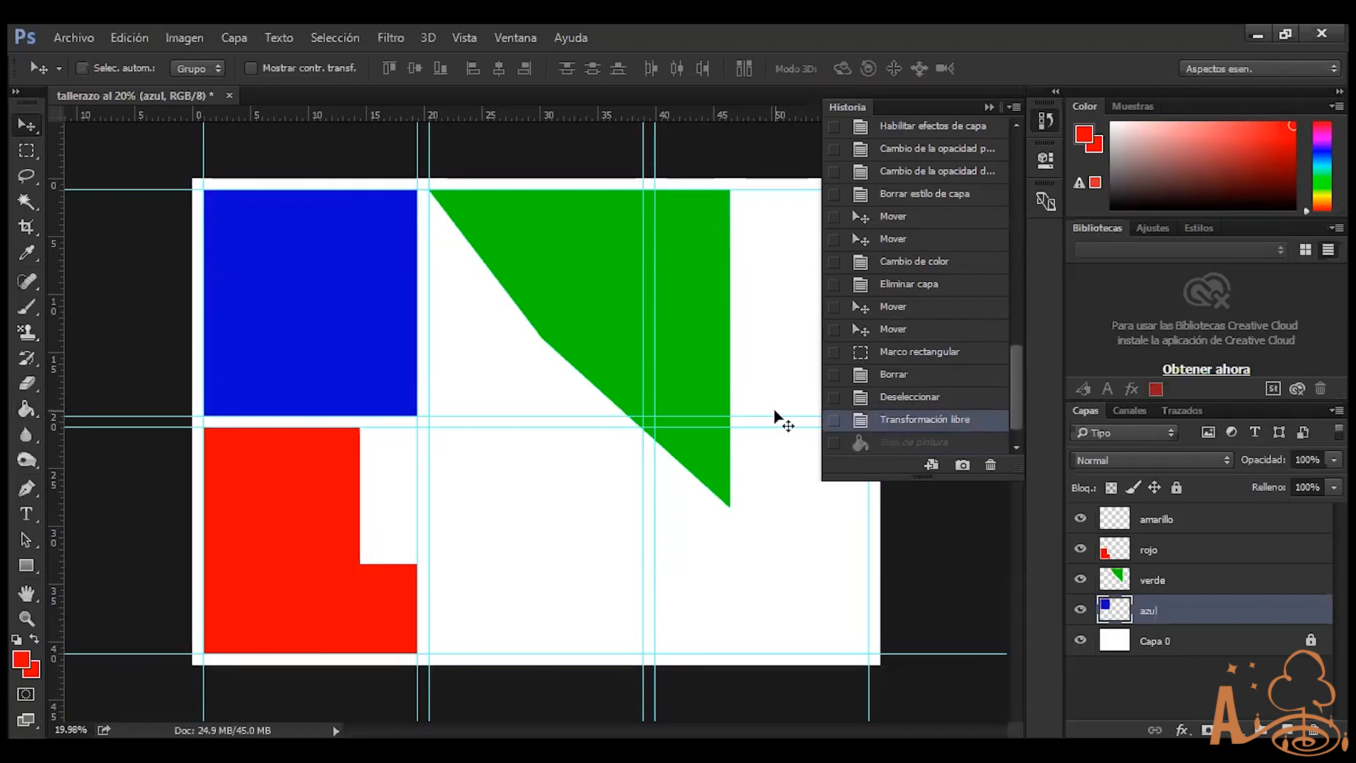
{"action": "key", "text": "ctrl+z"}
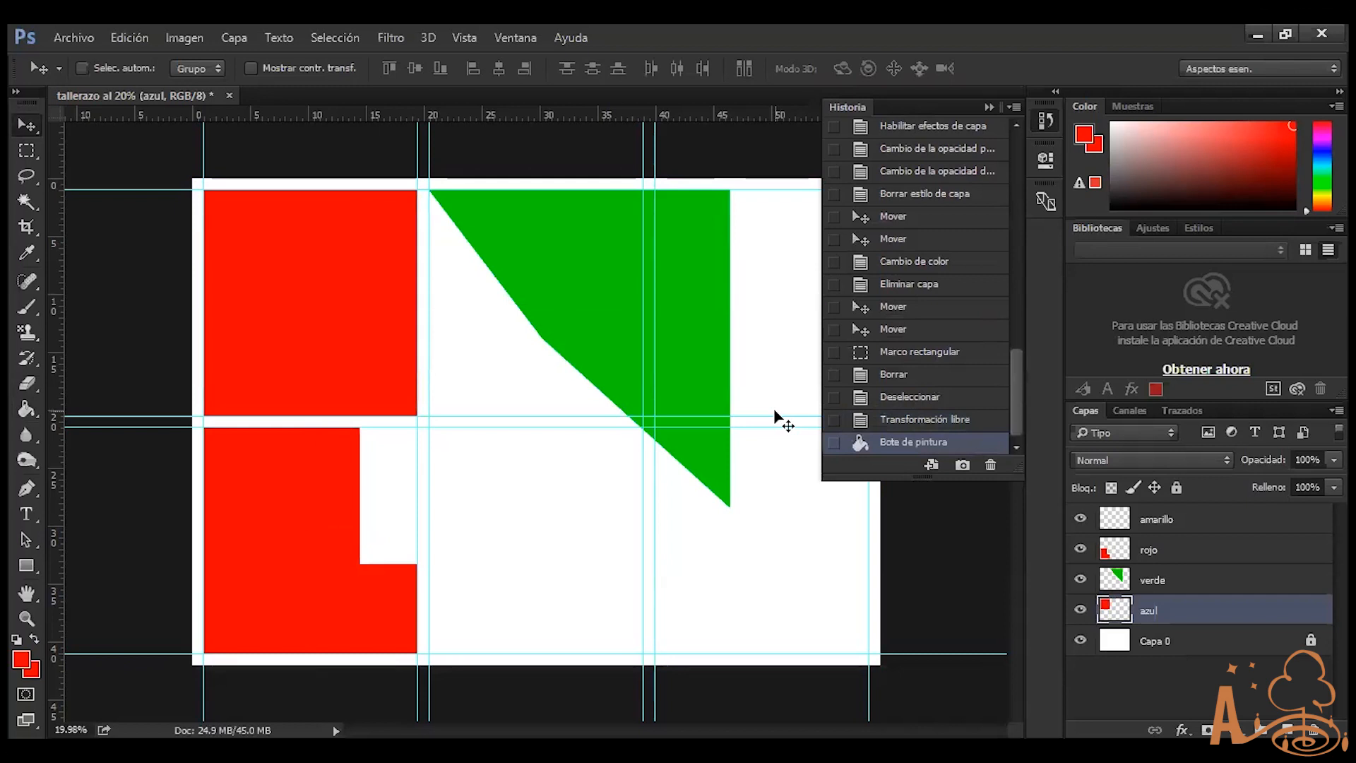
{"action": "key", "text": "ctrl+z"}
{"action": "key", "text": "ctrl+z"}
{"action": "key", "text": "ctrl+z"}
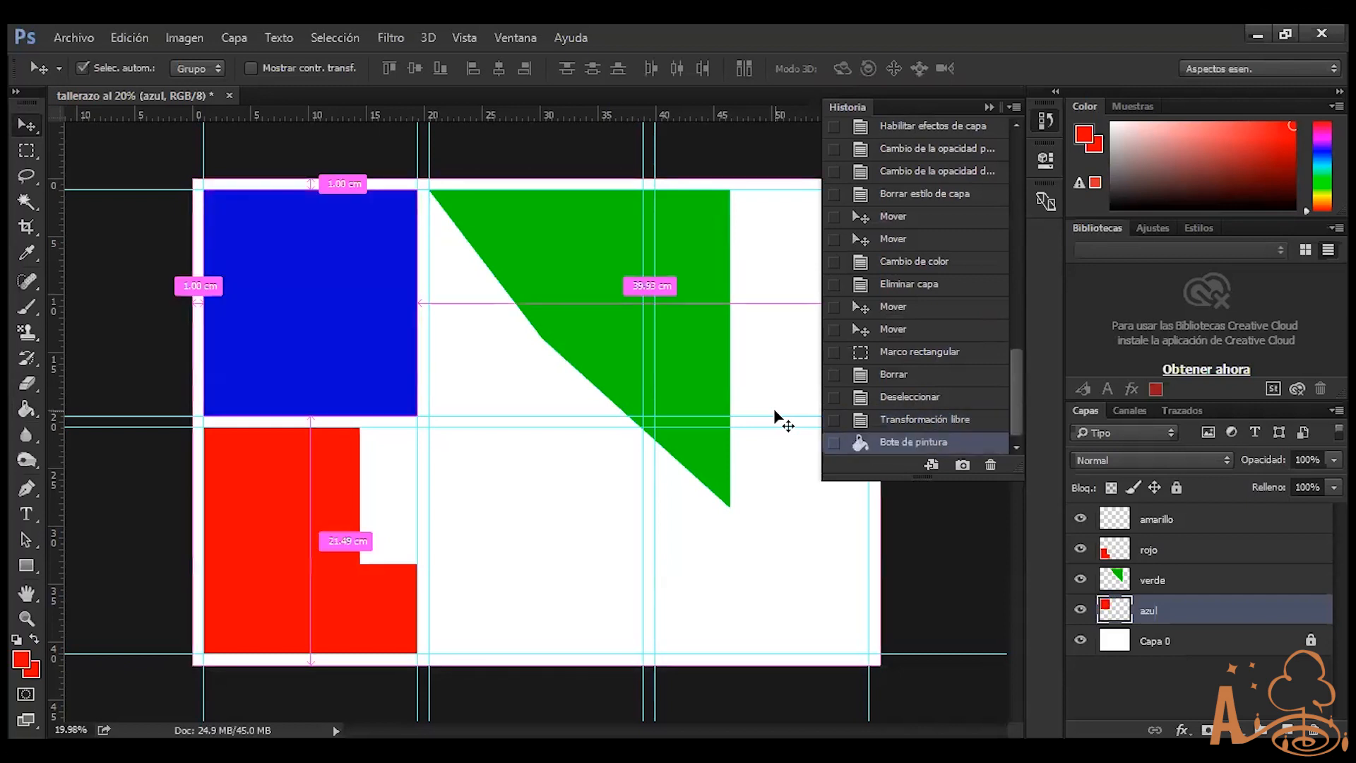
{"action": "key", "text": "ctrl+z"}
{"action": "key", "text": "ctrl+z"}
{"action": "key", "text": "ctrl+z"}
{"action": "left_click_drag", "start_coordinate": [907, 482], "coordinate": [910, 506]}
{"action": "key", "text": "ctrl+z"}
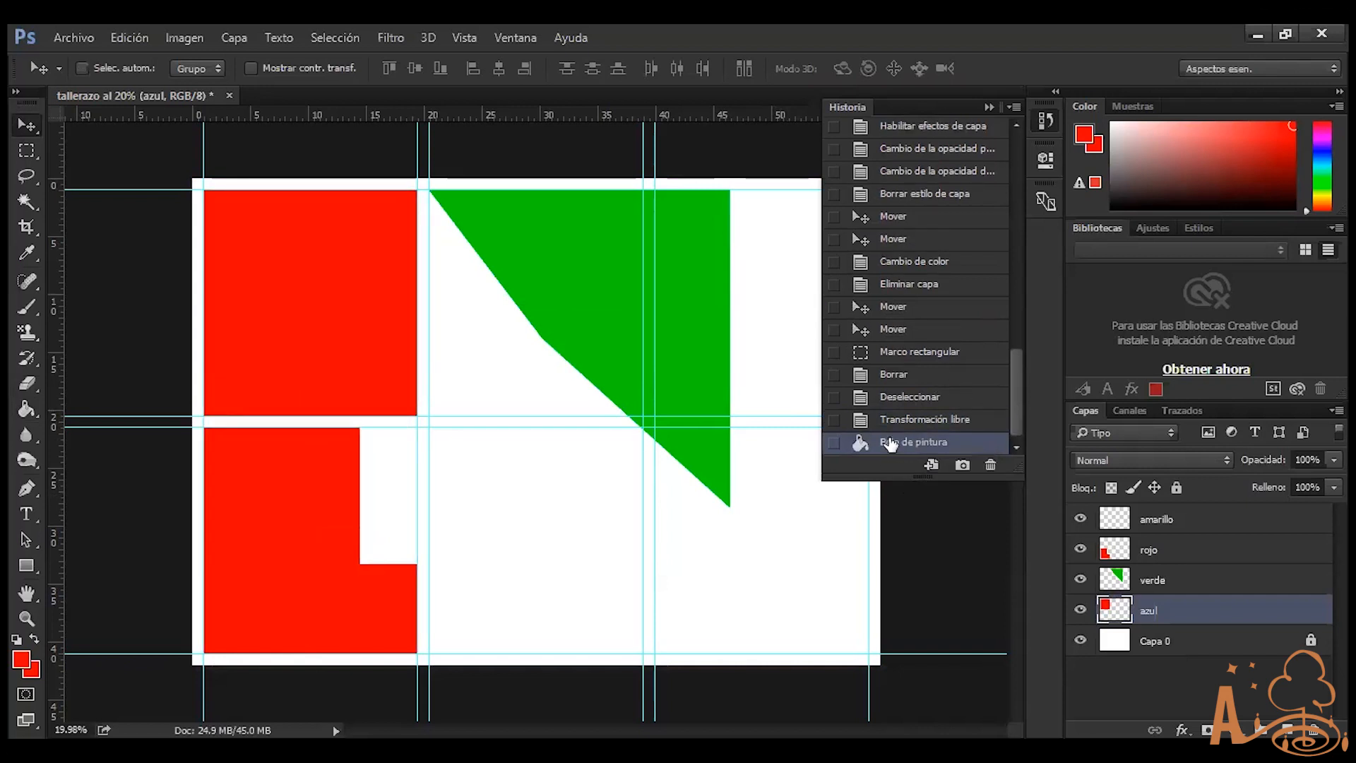
Move the red square on the azul layer slightly down, repeatedly undoing and redoing the last change and ending with the move applied
{"action": "key", "text": "ctrl+z"}
{"action": "key", "text": "ctrl+z"}
{"action": "key", "text": "ctrl+z"}
{"action": "key", "text": "ctrl+z"}
{"action": "key", "text": "ctrl+z"}
{"action": "key", "text": "ctrl+z"}
{"action": "key", "text": "ctrl+z"}
{"action": "key", "text": "ctrl+z"}
{"action": "key", "text": "ctrl+z"}
{"action": "key", "text": "ctrl+z"}
{"action": "key", "text": "ctrl+z"}
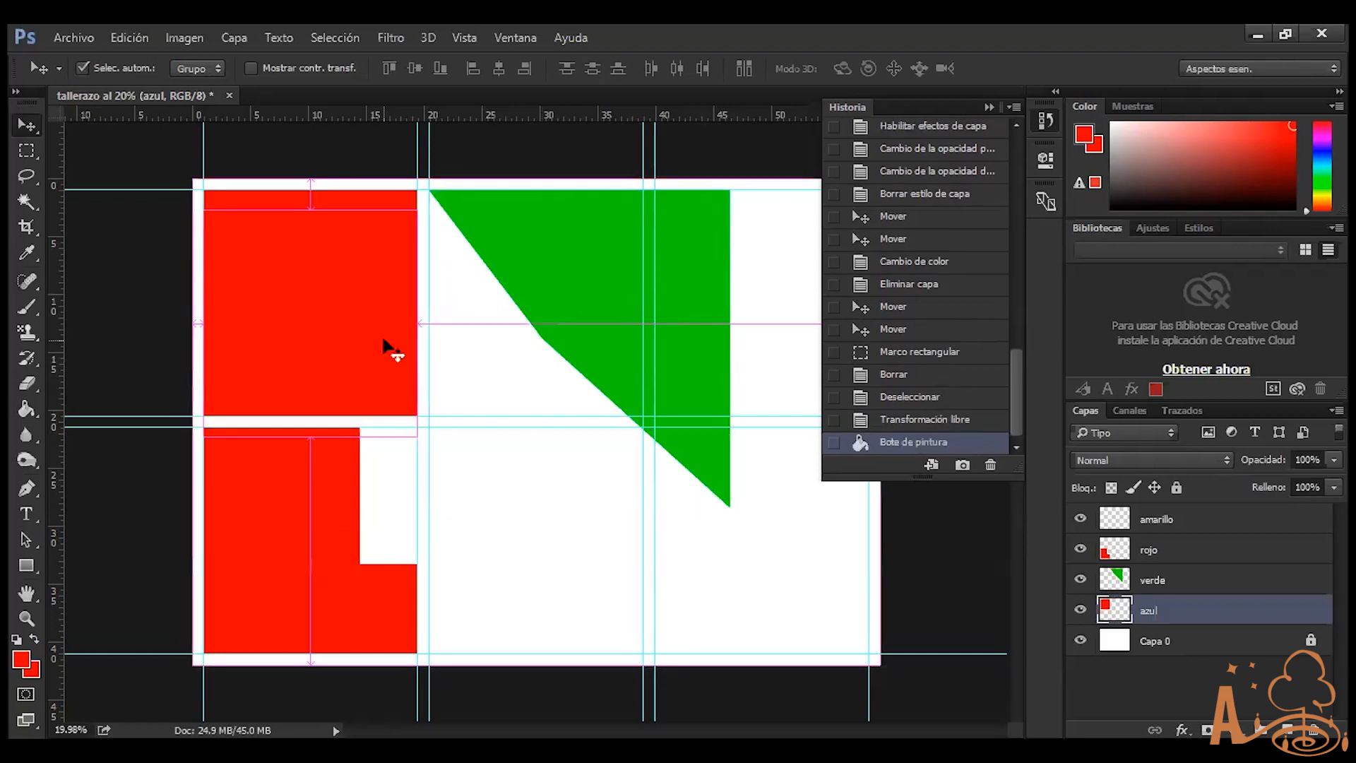
{"action": "key", "text": "ctrl+z"}
{"action": "key", "text": "ctrl+z"}
{"action": "key", "text": "ctrl+z"}
{"action": "key", "text": "ctrl+z"}
{"action": "key", "text": "ctrl+z"}
{"action": "key", "text": "ctrl+z"}
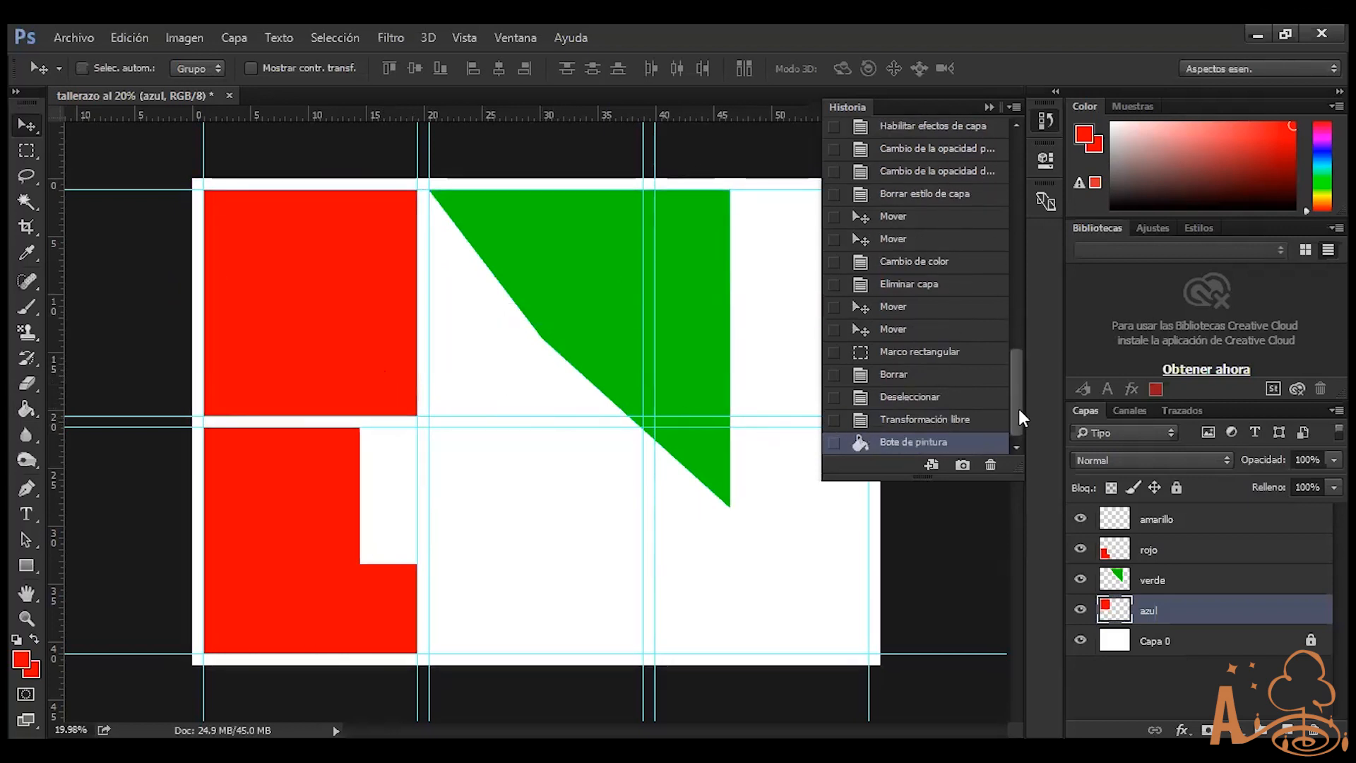
{"action": "key", "text": "ctrl+z"}
{"action": "key", "text": "ctrl+z"}
{"action": "key", "text": "ctrl+z"}
{"action": "key", "text": "ctrl+z"}
{"action": "key", "text": "ctrl+z"}
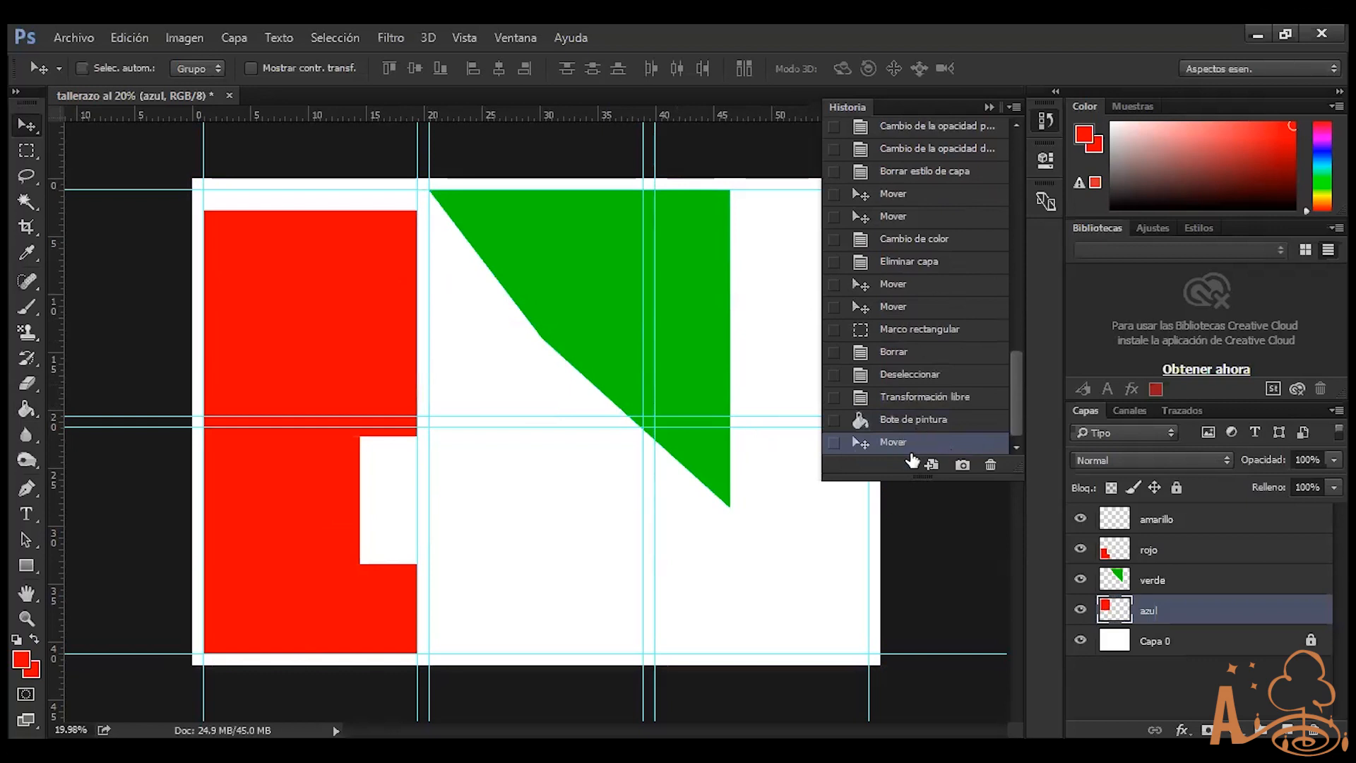
Repeatedly undo and redo the latest change to the square on the azul layer, ending with its red fill undone
{"action": "key", "text": "ctrl+z"}
{"action": "key", "text": "ctrl+z"}
{"action": "key", "text": "ctrl+z"}
{"action": "key", "text": "ctrl+z"}
{"action": "key", "text": "ctrl+z"}
{"action": "key", "text": "ctrl+z"}
{"action": "key", "text": "ctrl+z"}
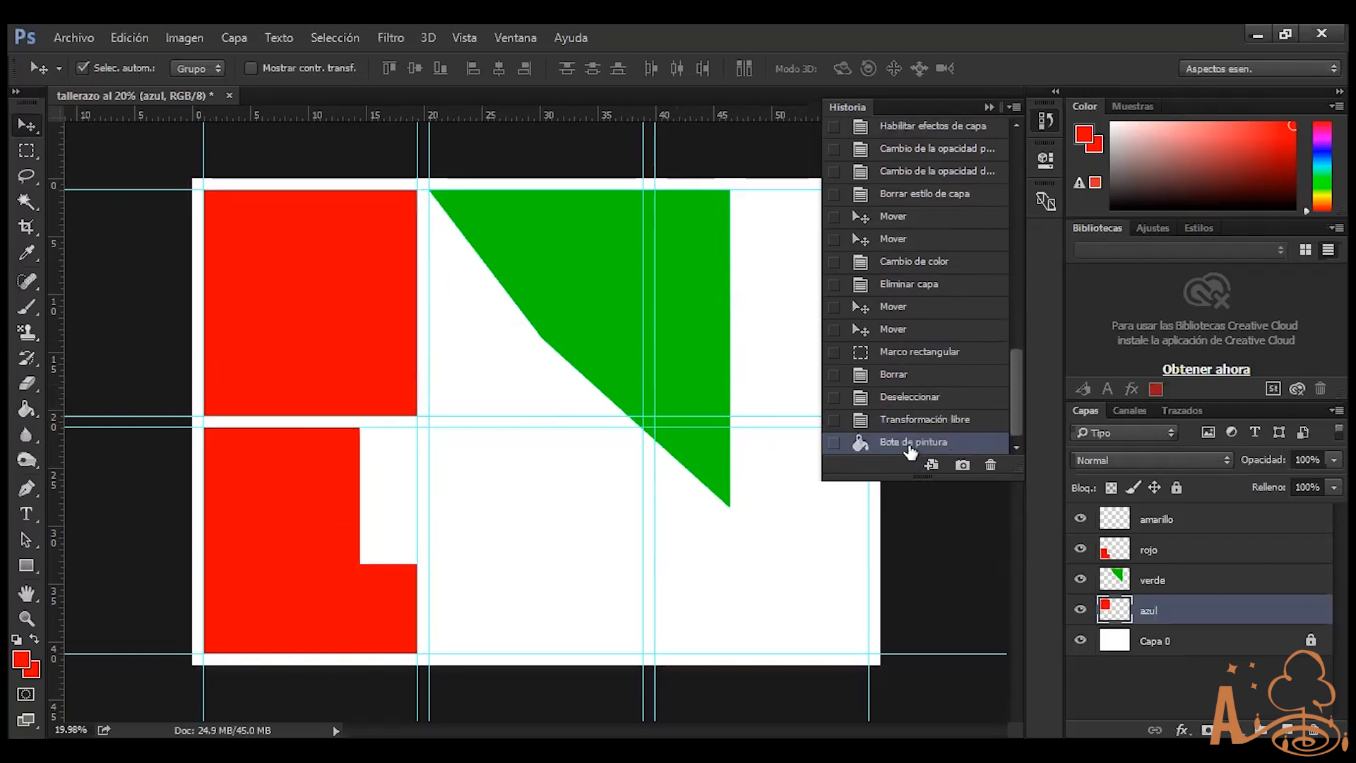
{"action": "key", "text": "ctrl+z"}
{"action": "key", "text": "ctrl+z"}
{"action": "key", "text": "ctrl+z"}
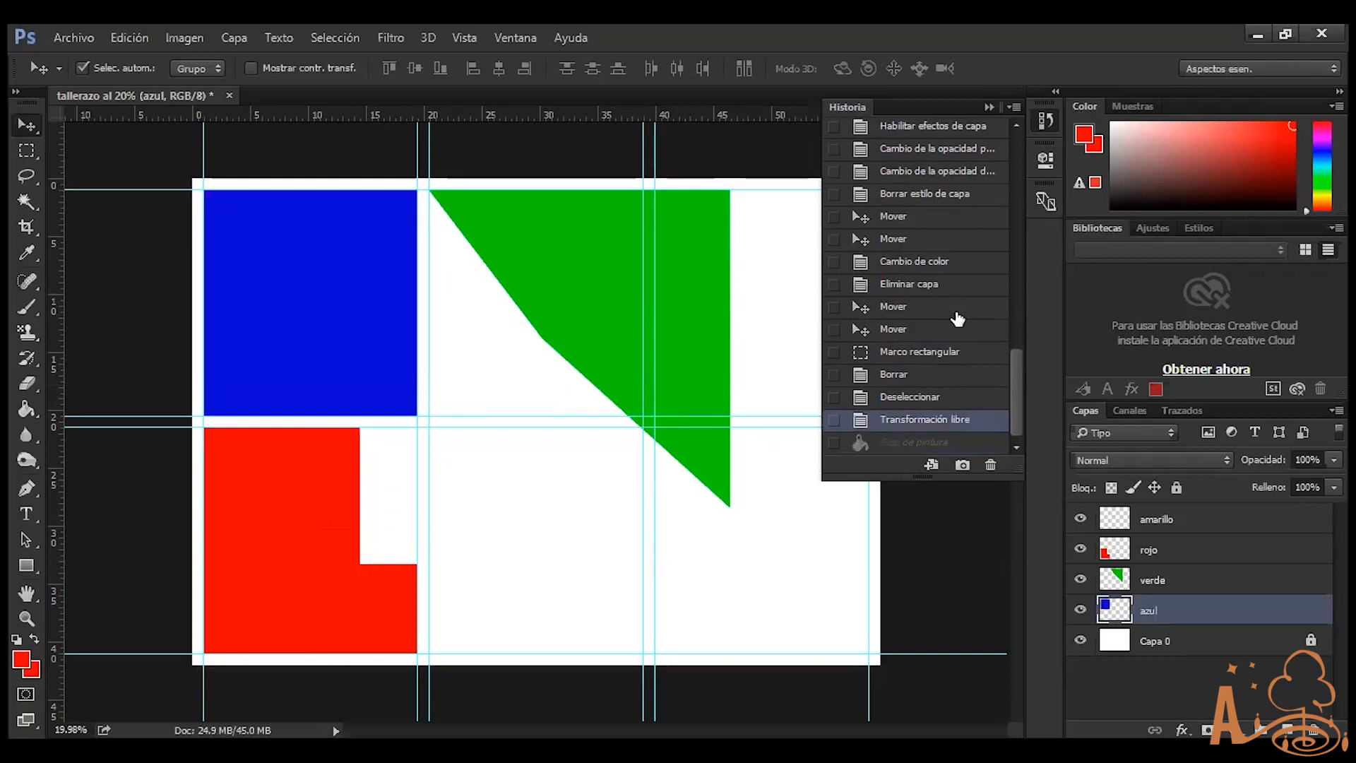
Step back through the history to the opacity change made before the drop shadow was added to the red square
{"action": "key", "text": "ctrl+alt+z"}
{"action": "key", "text": "ctrl+alt+z"}
{"action": "key", "text": "ctrl+alt+z"}
{"action": "key", "text": "ctrl+alt+z"}
{"action": "key", "text": "ctrl+alt+z"}
{"action": "key", "text": "ctrl+alt+z"}
{"action": "key", "text": "ctrl+alt+z"}
{"action": "key", "text": "ctrl+alt+z"}
{"action": "key", "text": "ctrl+alt+z"}
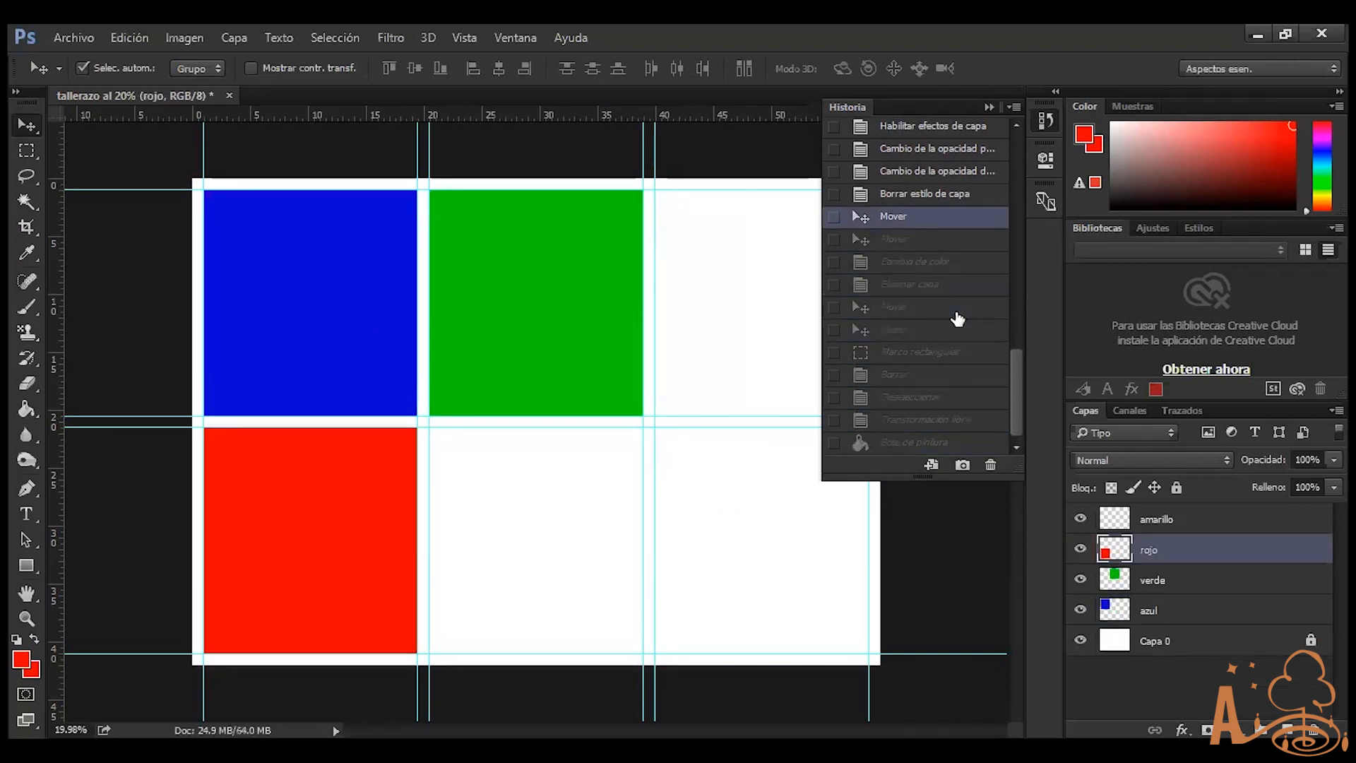
{"action": "key", "text": "ctrl+alt+z"}
{"action": "key", "text": "ctrl+alt+z"}
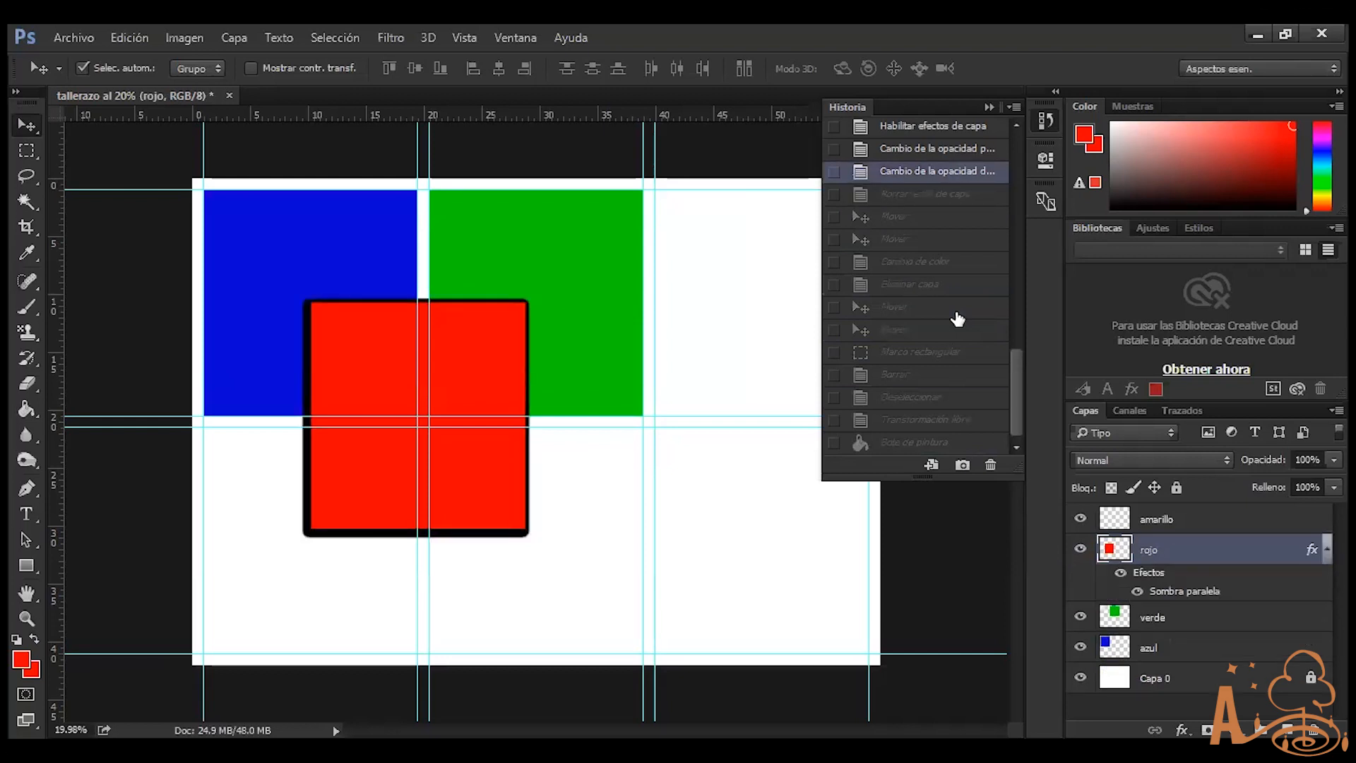
{"action": "key", "text": "ctrl+alt+z"}
{"action": "key", "text": "ctrl+alt+z"}
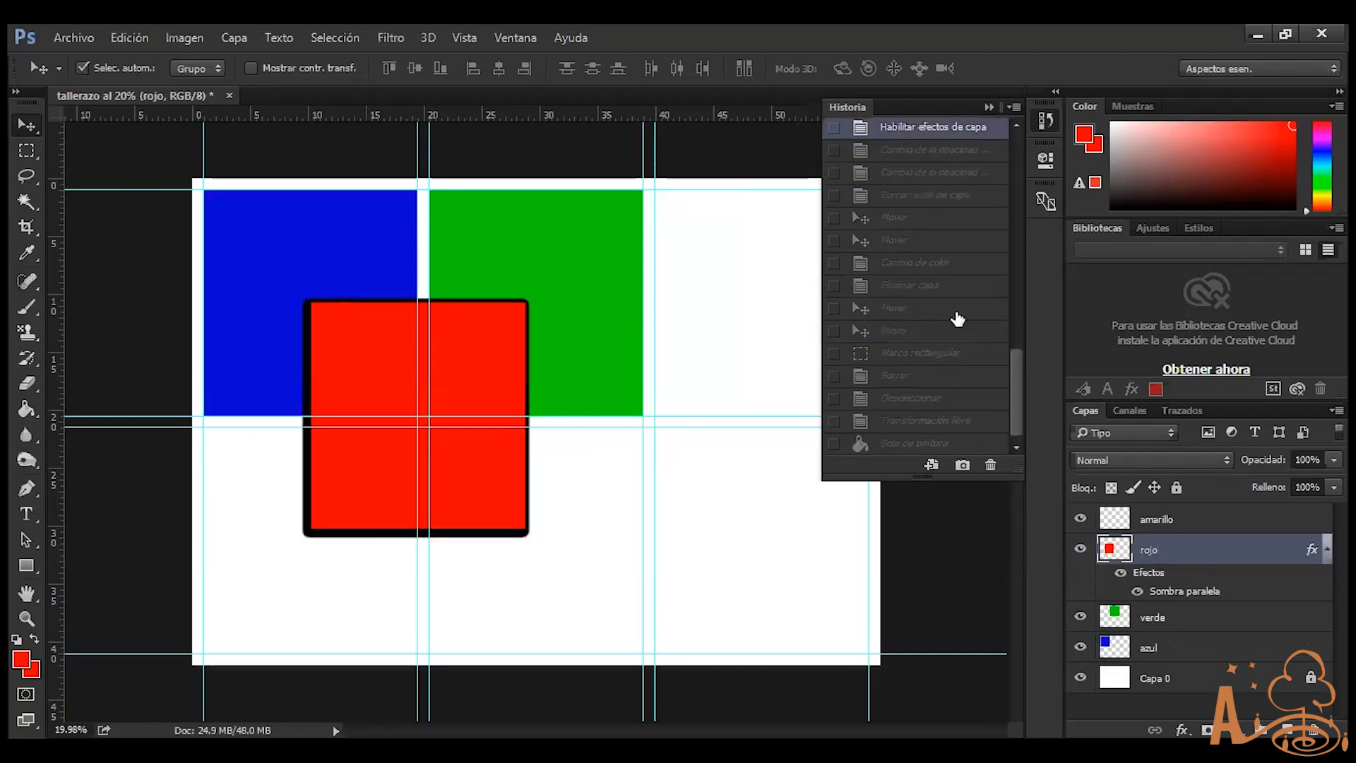
{"action": "key", "text": "ctrl+alt+z"}
{"action": "key", "text": "ctrl+alt+z"}
{"action": "key", "text": "ctrl+alt+z"}
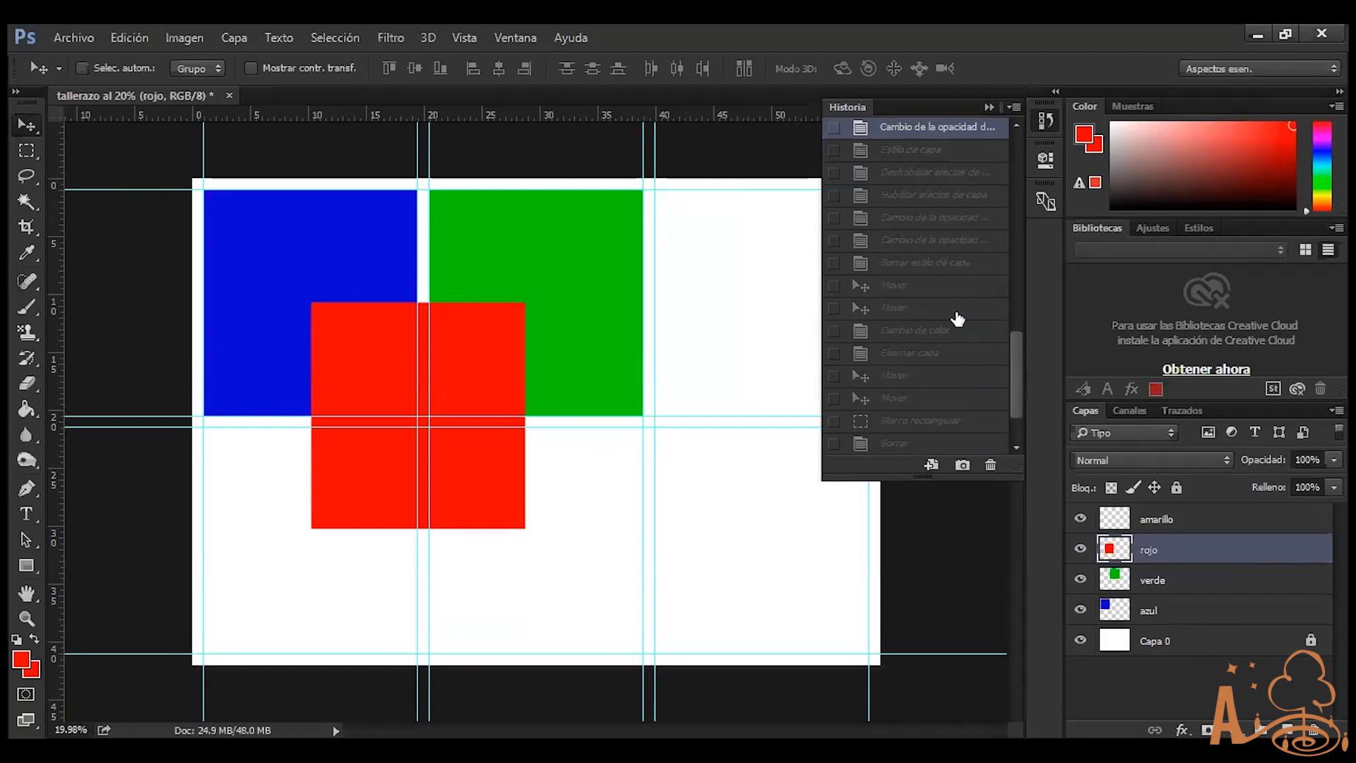
Step forward through the history to the Paint Bucket fill of the square on the azul layer
{"action": "key", "text": "ctrl+shift+z"}
{"action": "key", "text": "ctrl+shift+z"}
{"action": "key", "text": "ctrl+shift+z"}
{"action": "key", "text": "ctrl+shift+z"}
{"action": "key", "text": "ctrl+shift+z"}
{"action": "key", "text": "ctrl+shift+z"}
{"action": "key", "text": "ctrl+shift+z"}
{"action": "key", "text": "ctrl+shift+z"}
{"action": "key", "text": "ctrl+shift+z"}
{"action": "key", "text": "ctrl+shift+z"}
{"action": "key", "text": "ctrl+shift+z"}
{"action": "key", "text": "ctrl+shift+z"}
{"action": "key", "text": "ctrl+shift+z"}
{"action": "key", "text": "ctrl+shift+z"}
{"action": "key", "text": "ctrl+shift+z"}
{"action": "key", "text": "ctrl+shift+z"}
{"action": "key", "text": "ctrl+shift+z"}
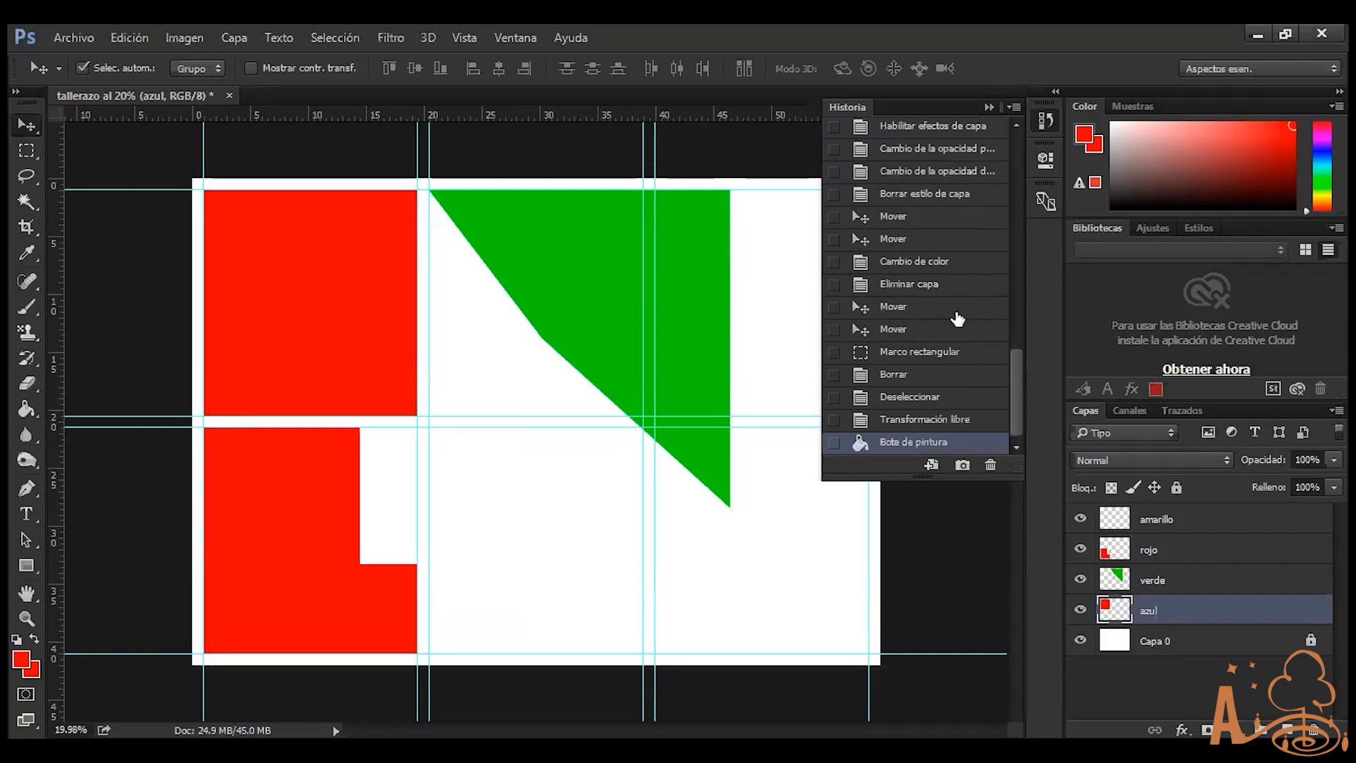
Step back through the history to the state where the rojo layer's effects were re-enabled
{"action": "key", "text": "ctrl+alt+z"}
{"action": "key", "text": "ctrl+alt+z"}
{"action": "key", "text": "ctrl+alt+z"}
{"action": "key", "text": "ctrl+alt+z"}
{"action": "key", "text": "ctrl+alt+z"}
{"action": "key", "text": "ctrl+alt+z"}
{"action": "key", "text": "ctrl+alt+z"}
{"action": "key", "text": "ctrl+alt+z"}
{"action": "key", "text": "ctrl+alt+z"}
{"action": "key", "text": "ctrl+alt+z"}
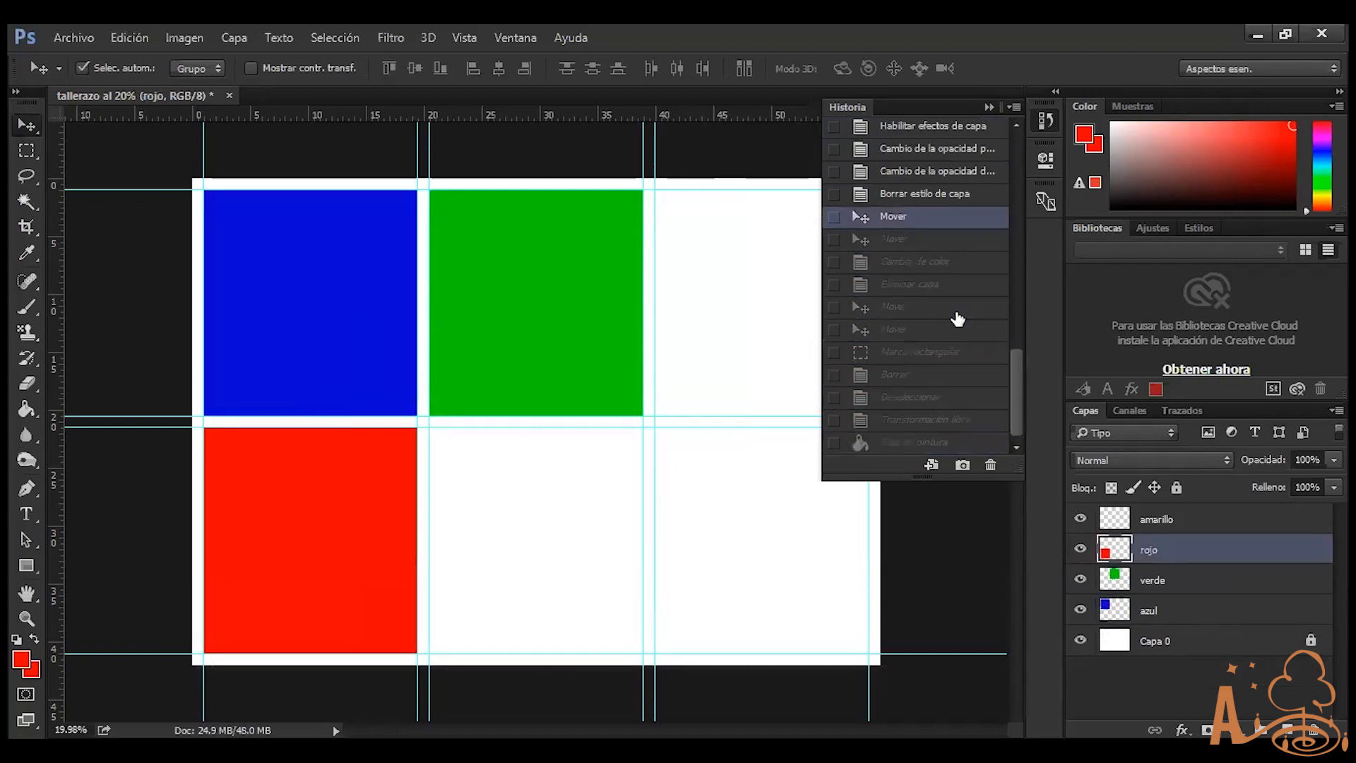
{"action": "key", "text": "ctrl+alt+z"}
{"action": "key", "text": "ctrl+alt+z"}
{"action": "key", "text": "ctrl+alt+z"}
{"action": "key", "text": "ctrl+alt+z"}
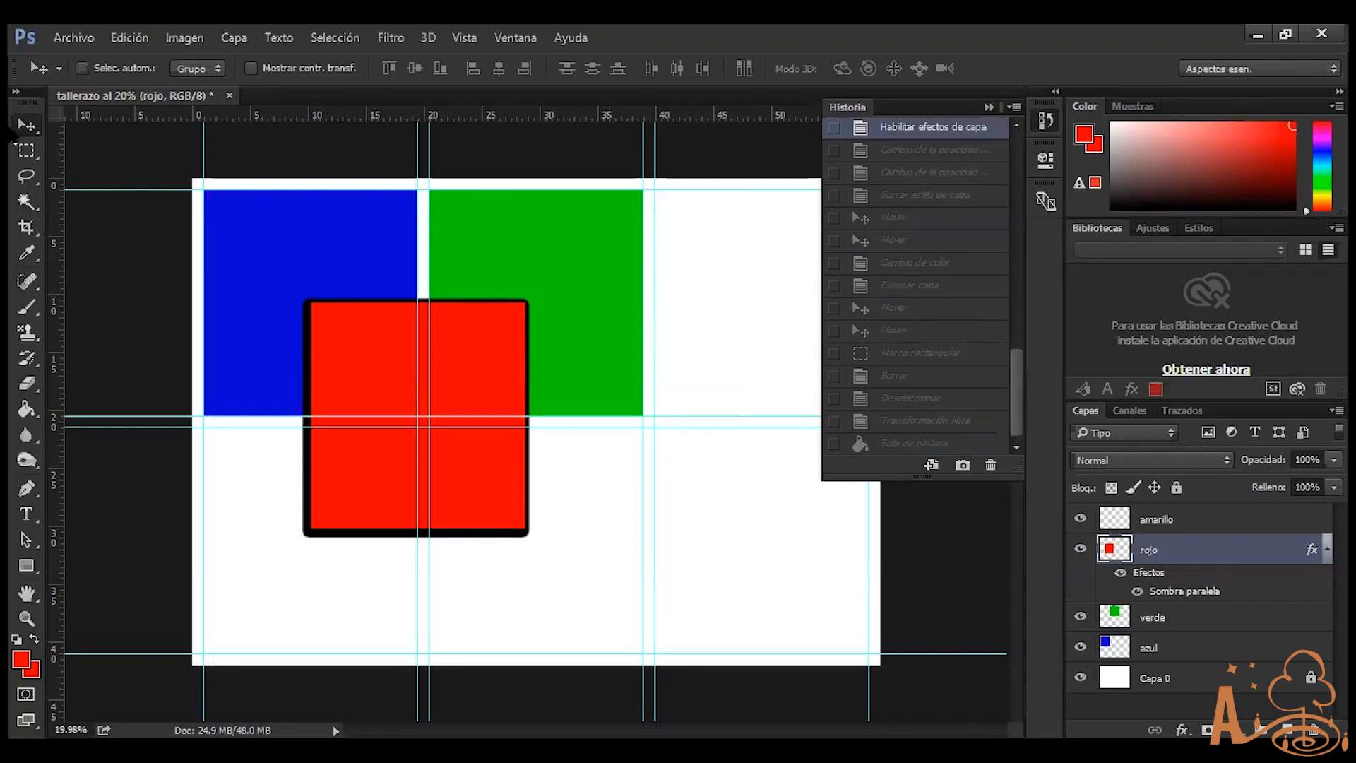
Move the shadowed red square to the lower middle grid cell, and step back through the history to the first Move state
{"action": "left_click_drag", "start_coordinate": [370, 349], "coordinate": [513, 442]}
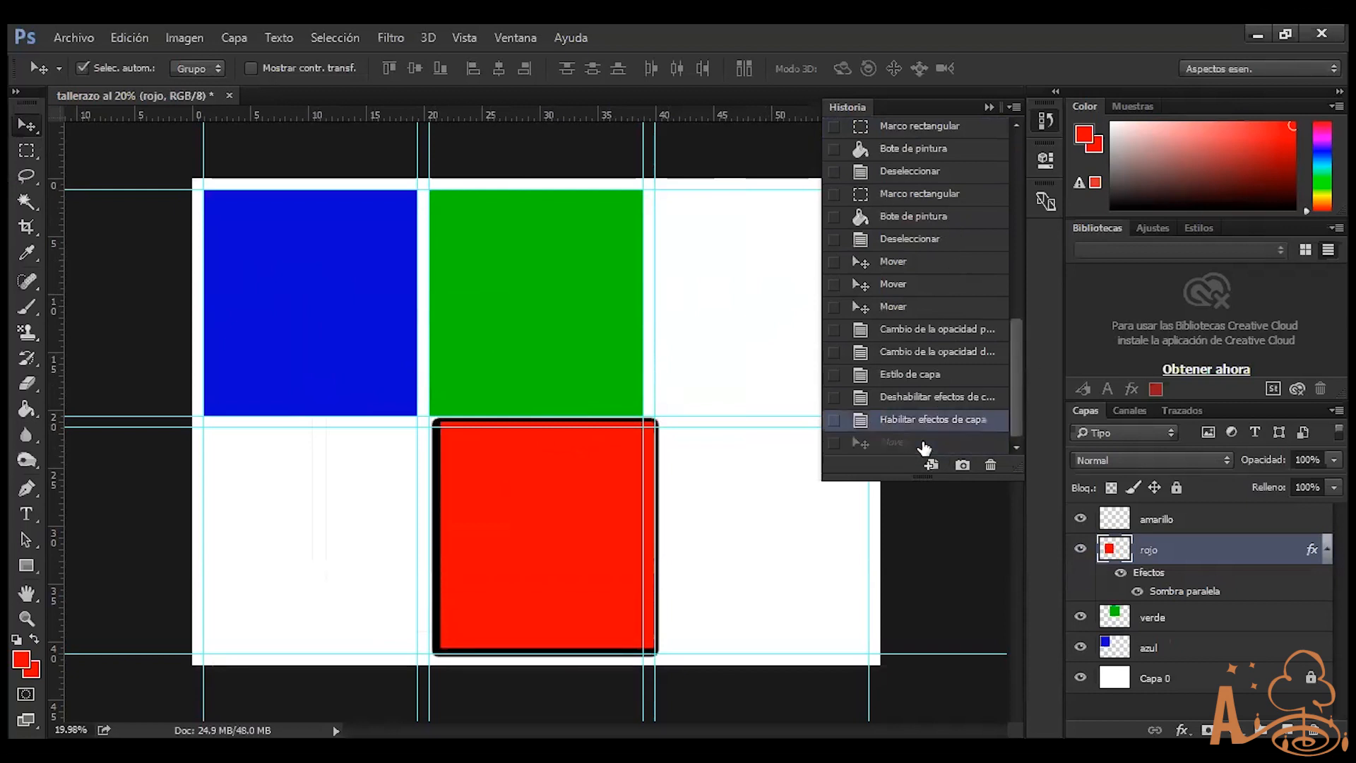
{"action": "key", "text": "ctrl+alt+z"}
{"action": "key", "text": "ctrl+alt+z"}
{"action": "key", "text": "ctrl+alt+z"}
{"action": "key", "text": "ctrl+alt+z"}
{"action": "key", "text": "ctrl+alt+z"}
{"action": "key", "text": "ctrl+alt+z"}
{"action": "key", "text": "ctrl+alt+z"}
{"action": "key", "text": "ctrl+alt+z"}
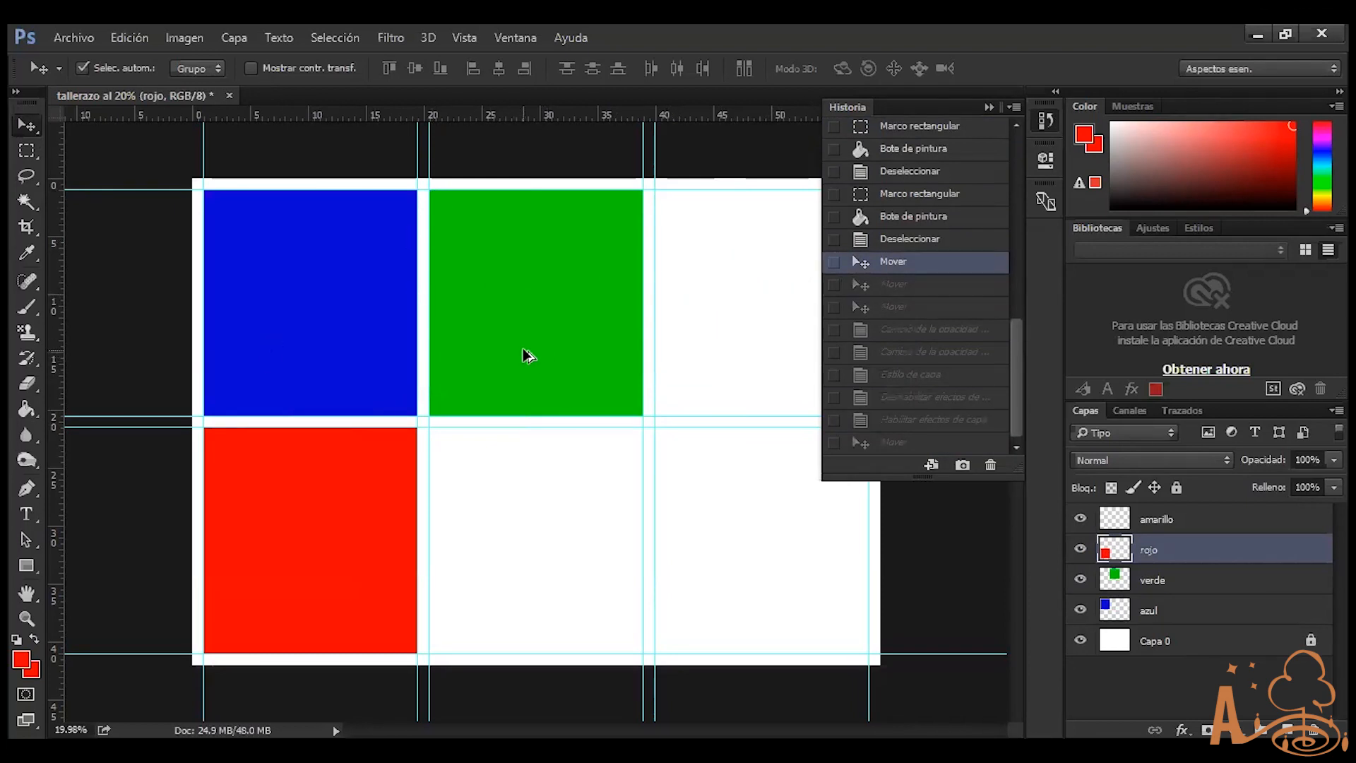
Restore the newest Move state from the history, and return to the unshadowed red square in the lower-left grid cell
{"action": "key", "text": "ctrl+z"}
{"action": "key", "text": "ctrl+alt+z"}
{"action": "key", "text": "ctrl+alt+z"}
{"action": "key", "text": "ctrl+alt+z"}
{"action": "key", "text": "ctrl+alt+z"}
{"action": "left_click", "coordinate": [925, 444]}
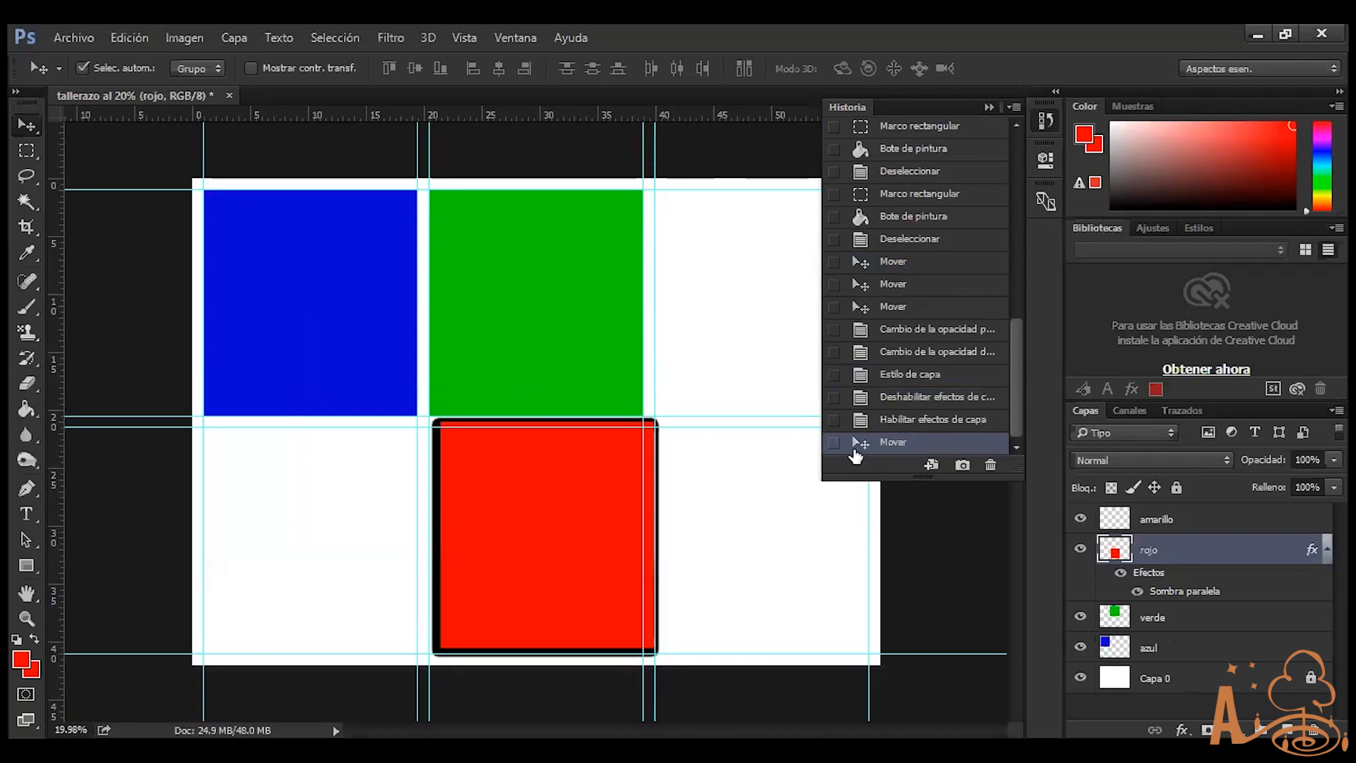
{"action": "key", "text": "ctrl+alt+z"}
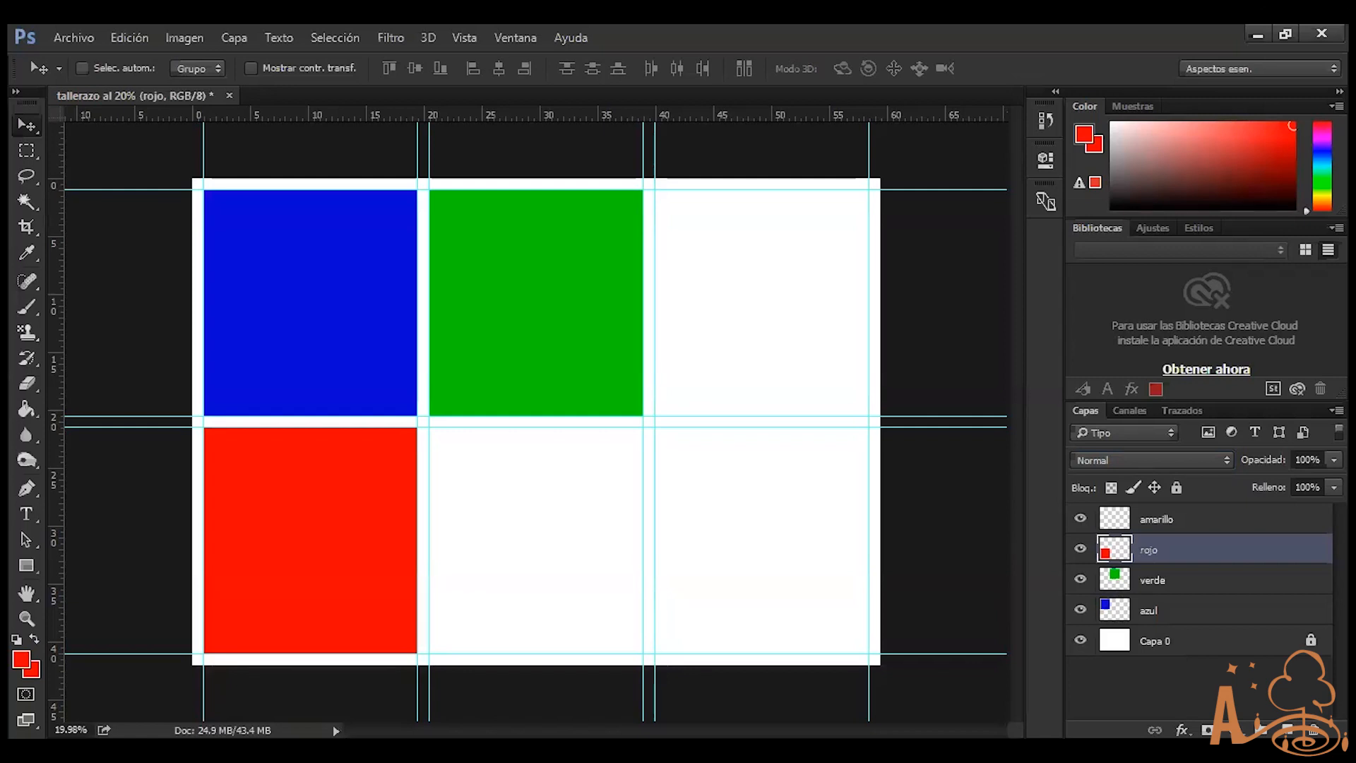
Select the rojo and verde layers, create the group Grupo 1 from them, and undo the grouping
{"action": "left_click", "coordinate": [1177, 609]}
{"action": "left_click", "coordinate": [1175, 581]}
{"action": "left_click", "coordinate": [1178, 586]}
{"action": "left_click", "coordinate": [1180, 614]}
{"action": "left_click", "coordinate": [1180, 584]}
{"action": "left_click", "coordinate": [1180, 554]}
{"action": "left_click", "coordinate": [1181, 581], "text": "ctrl"}
{"action": "right_click", "coordinate": [1203, 576]}
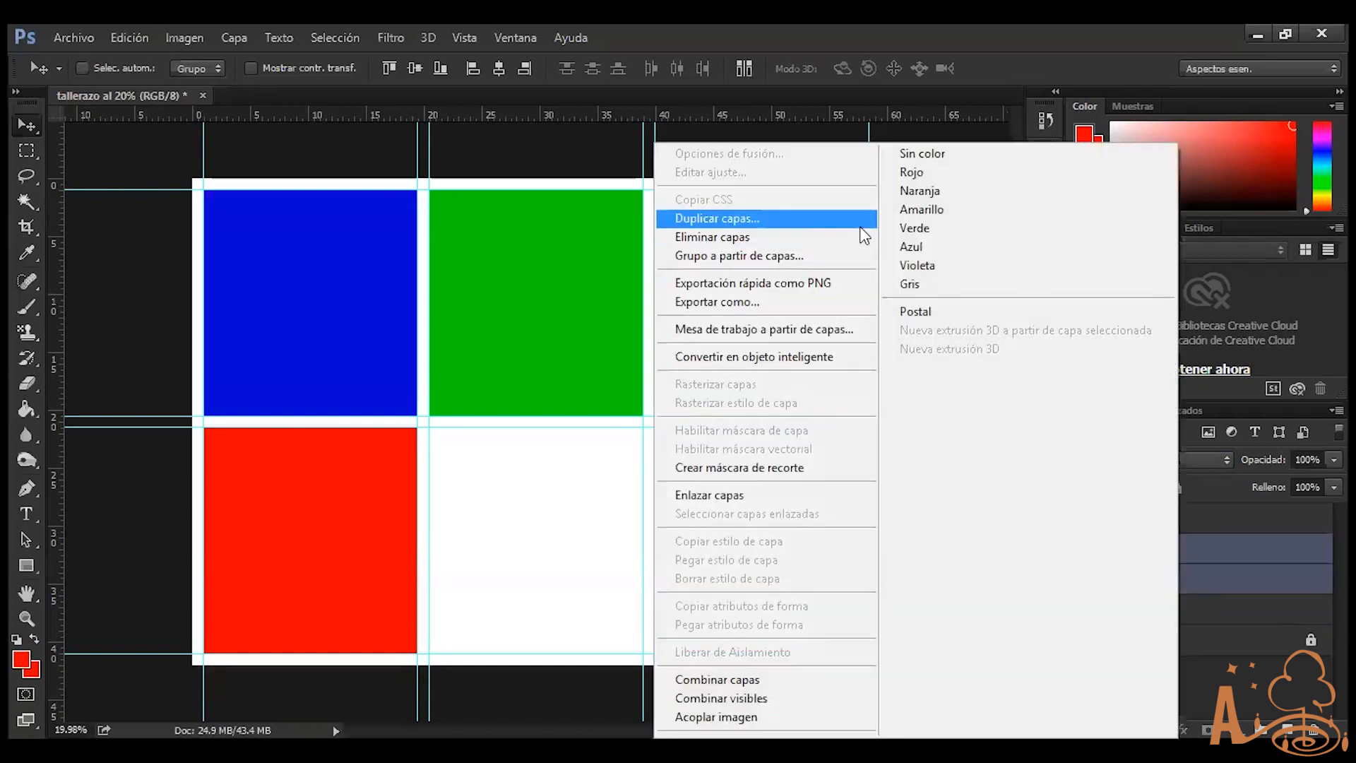
{"action": "left_click", "coordinate": [827, 263]}
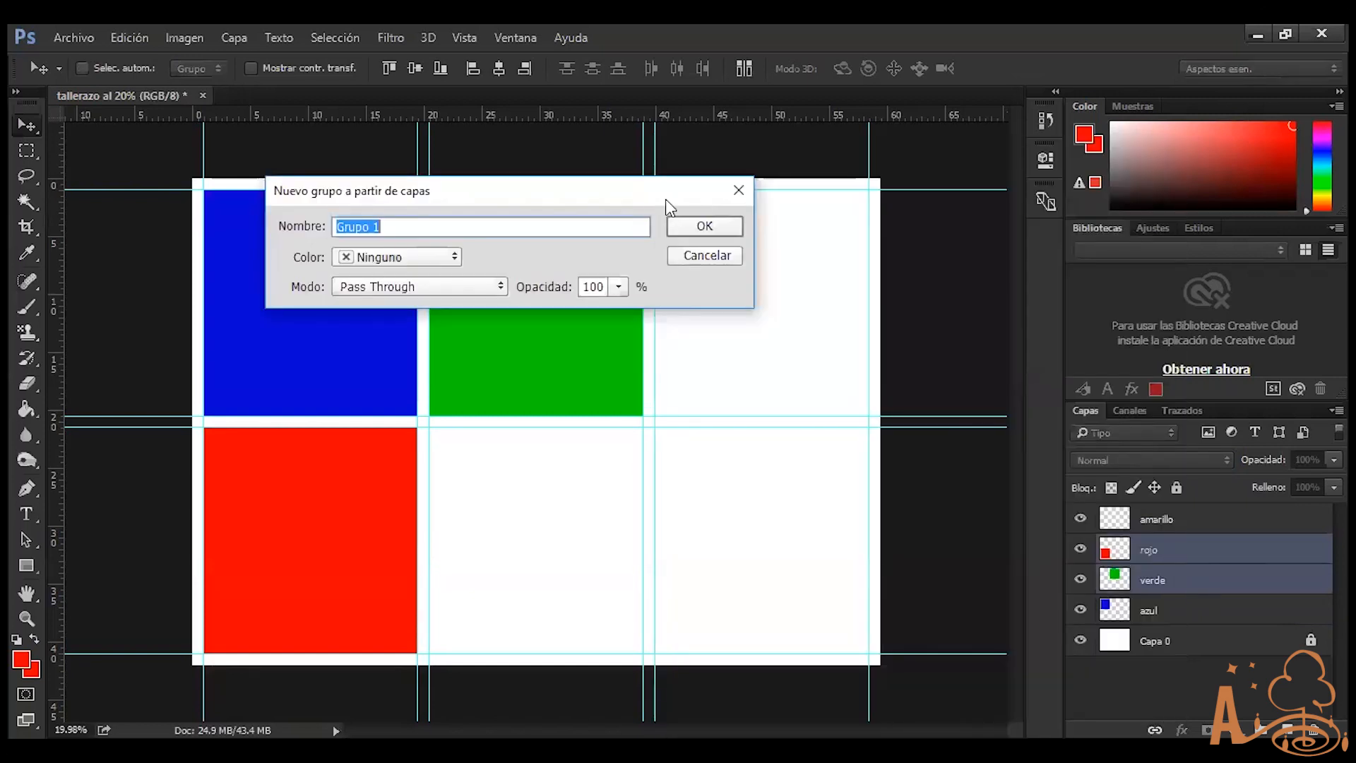
{"action": "left_click", "coordinate": [695, 224]}
{"action": "key", "text": "ctrl+z"}
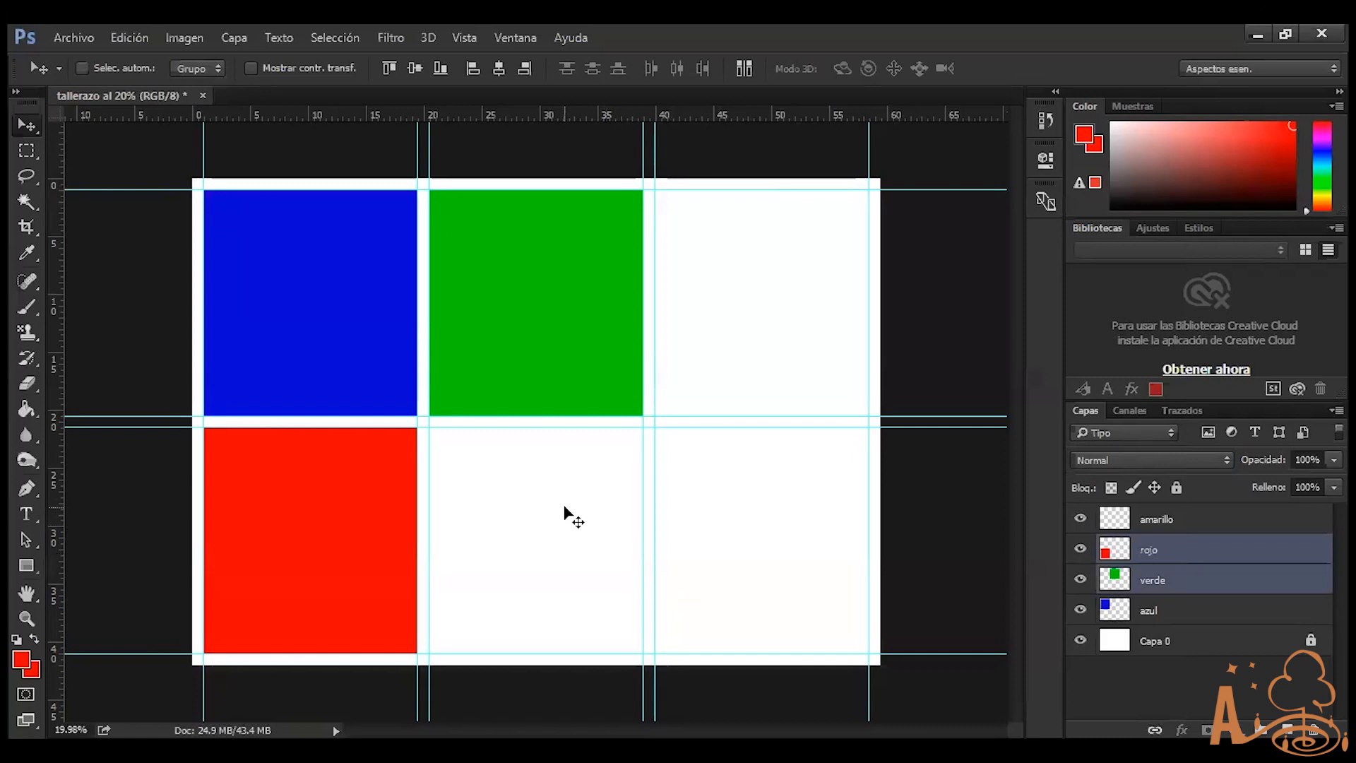
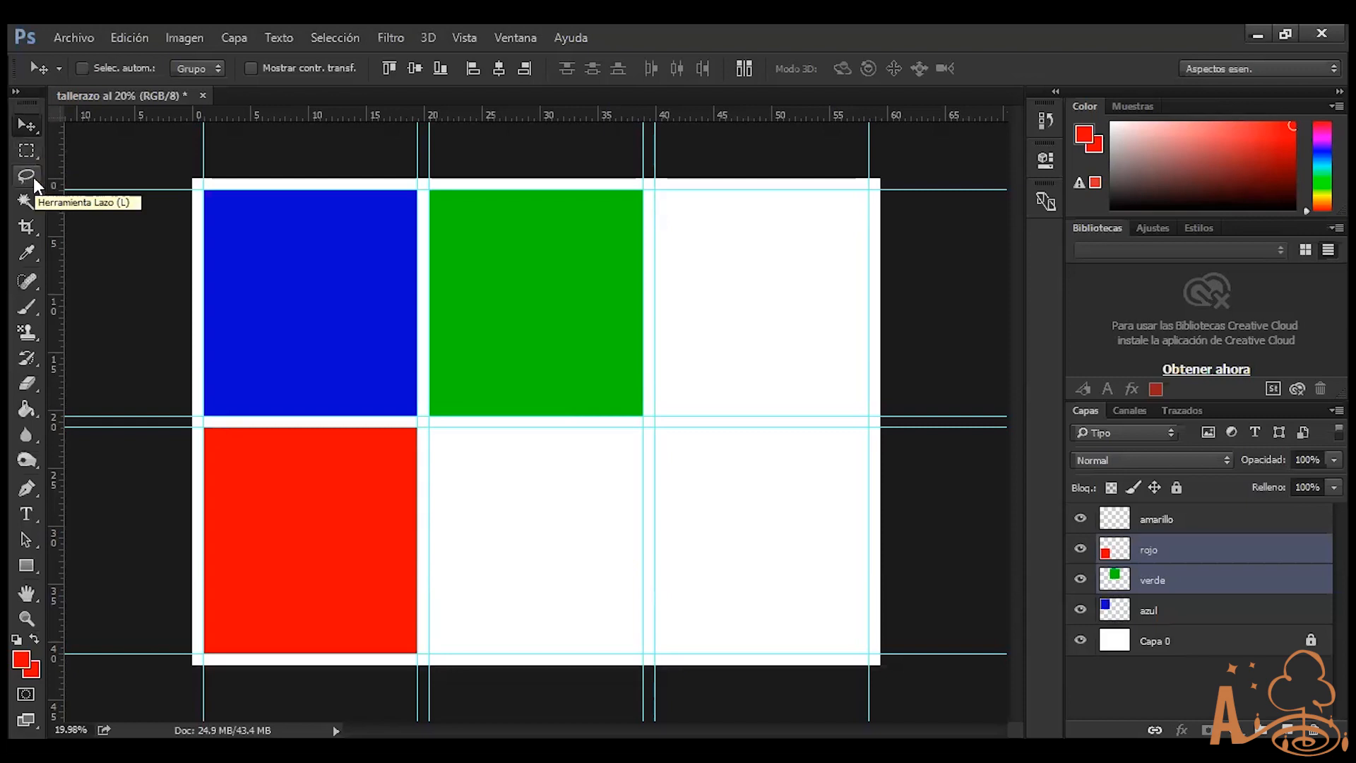
Examine the variants of the Move, Marquee and Lasso tools, and return to the Move tool
{"action": "right_click", "coordinate": [22, 125]}
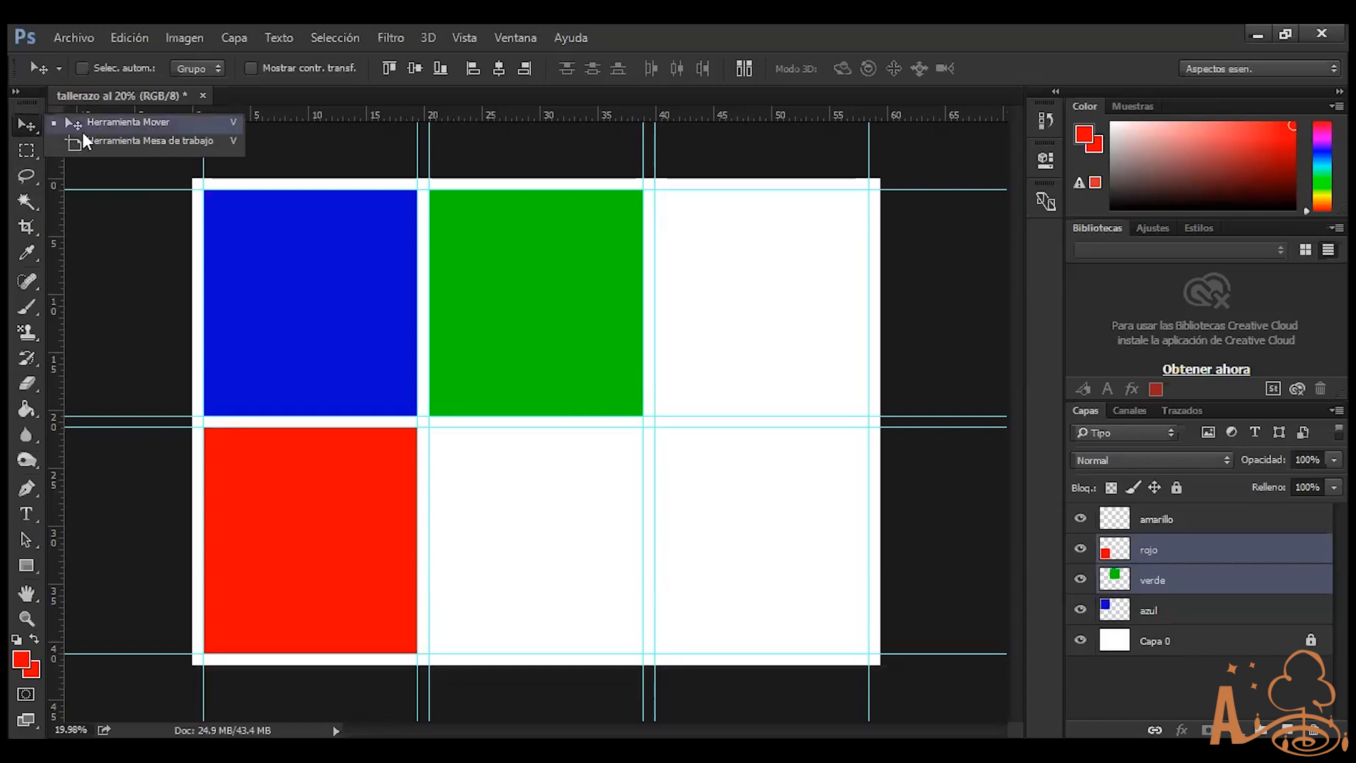
{"action": "left_click", "coordinate": [21, 151]}
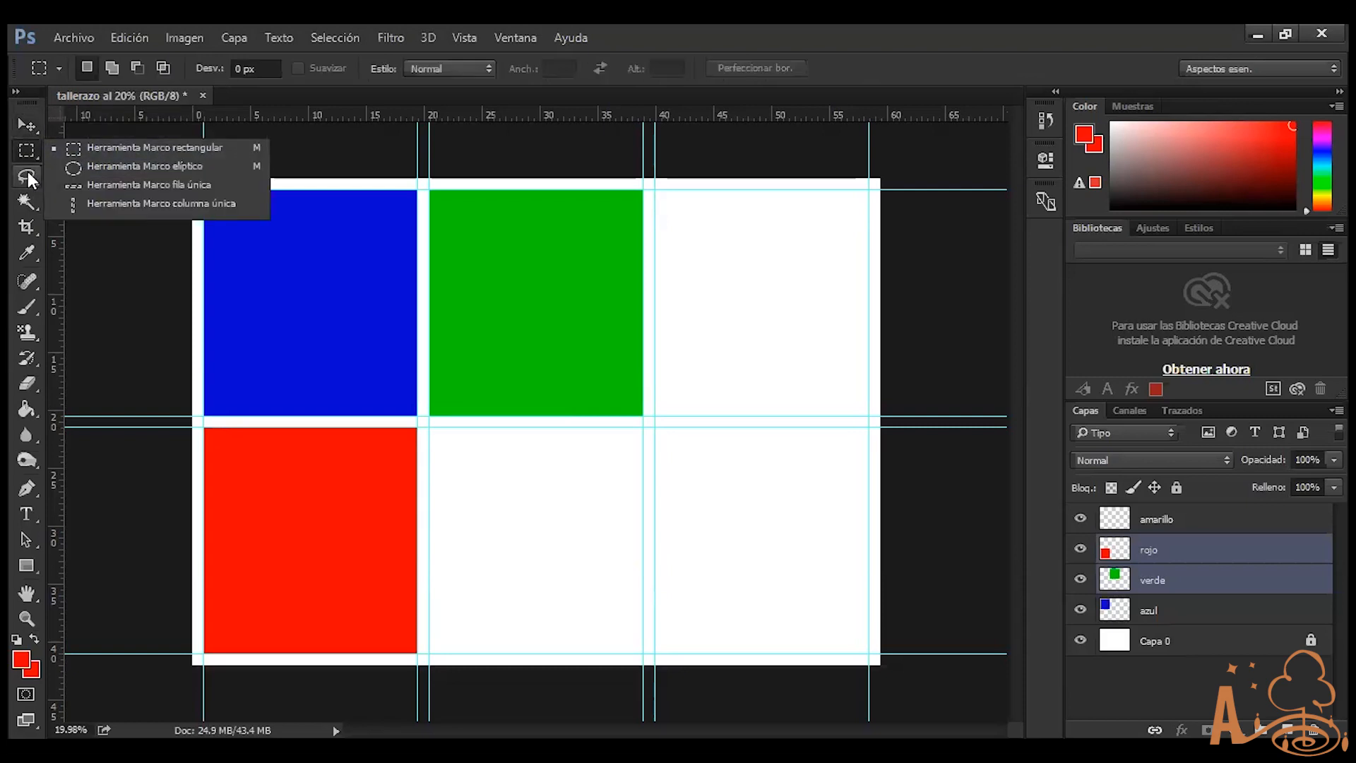
{"action": "left_click", "coordinate": [28, 174]}
{"action": "left_click", "coordinate": [31, 122]}
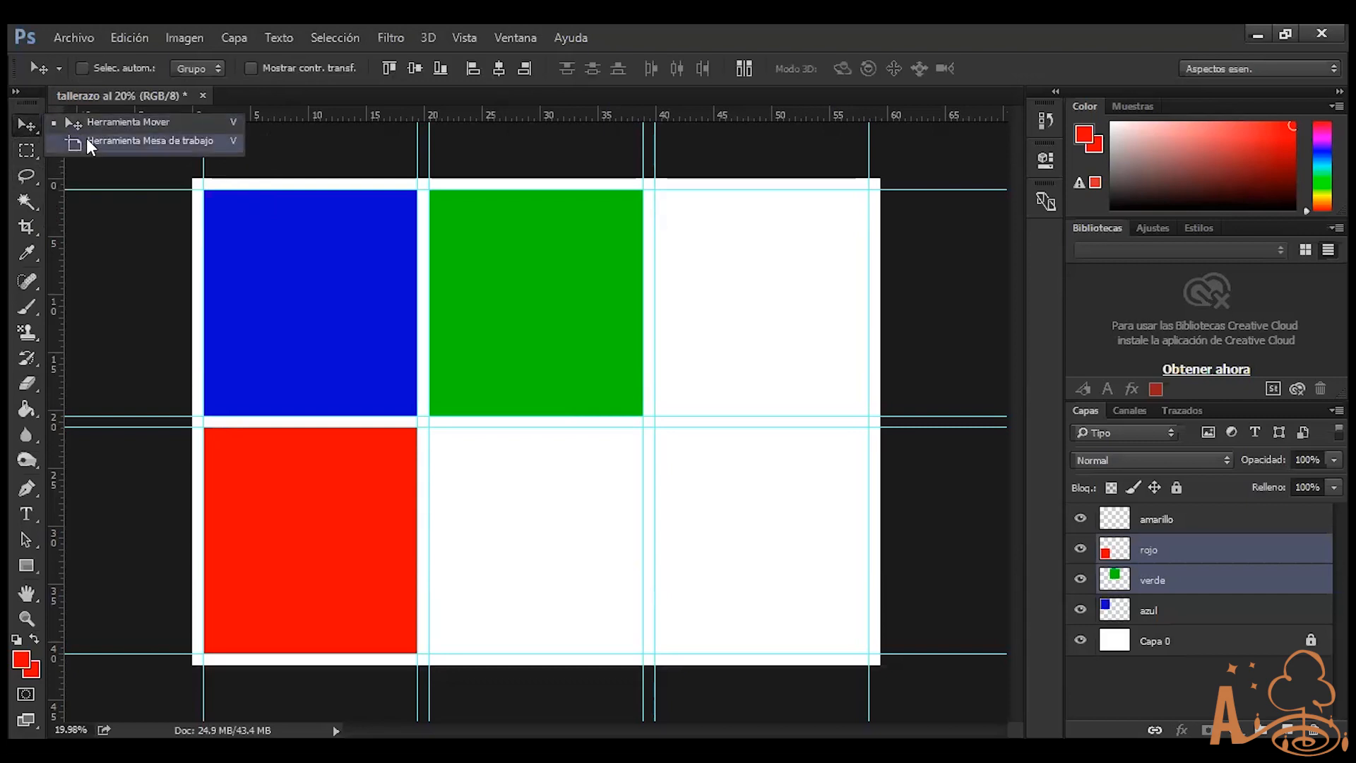
{"action": "left_click", "coordinate": [33, 151]}
{"action": "left_click", "coordinate": [28, 182]}
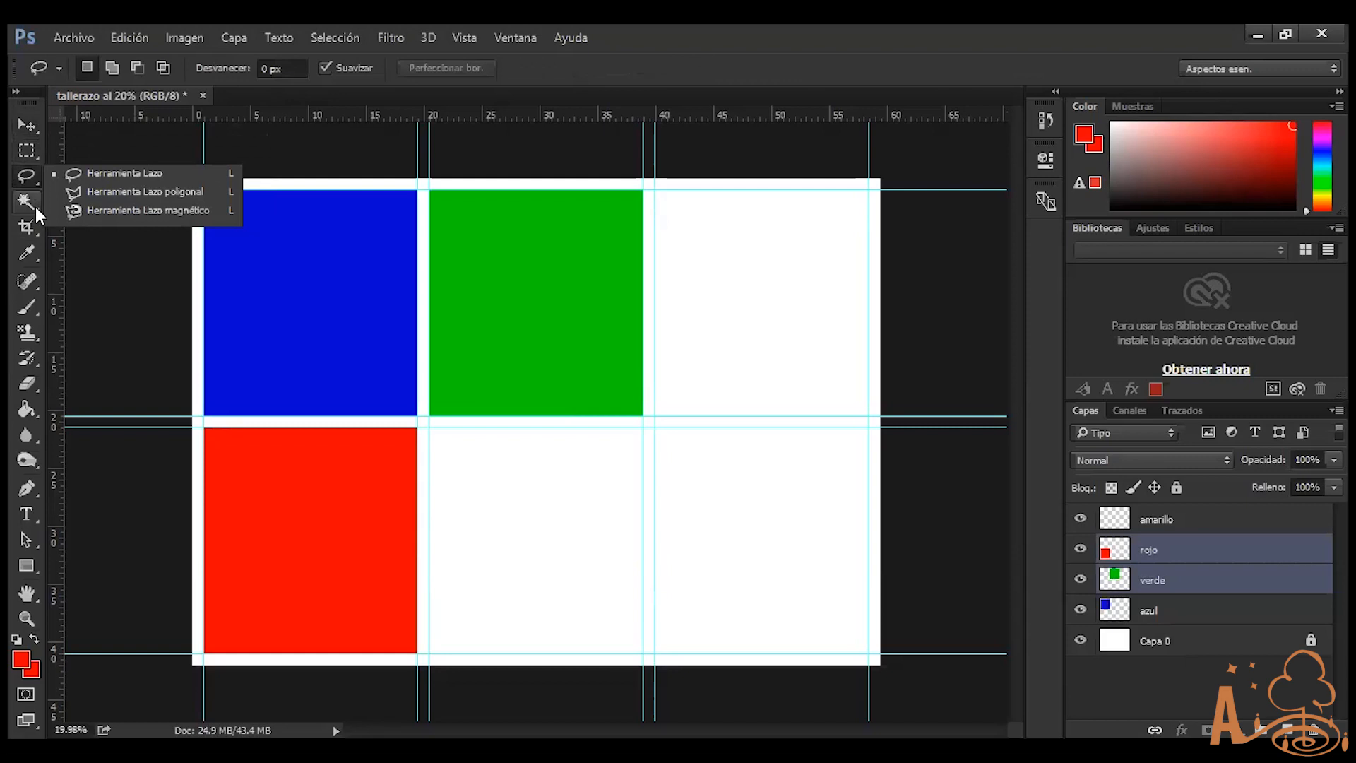
{"action": "key", "text": "v"}
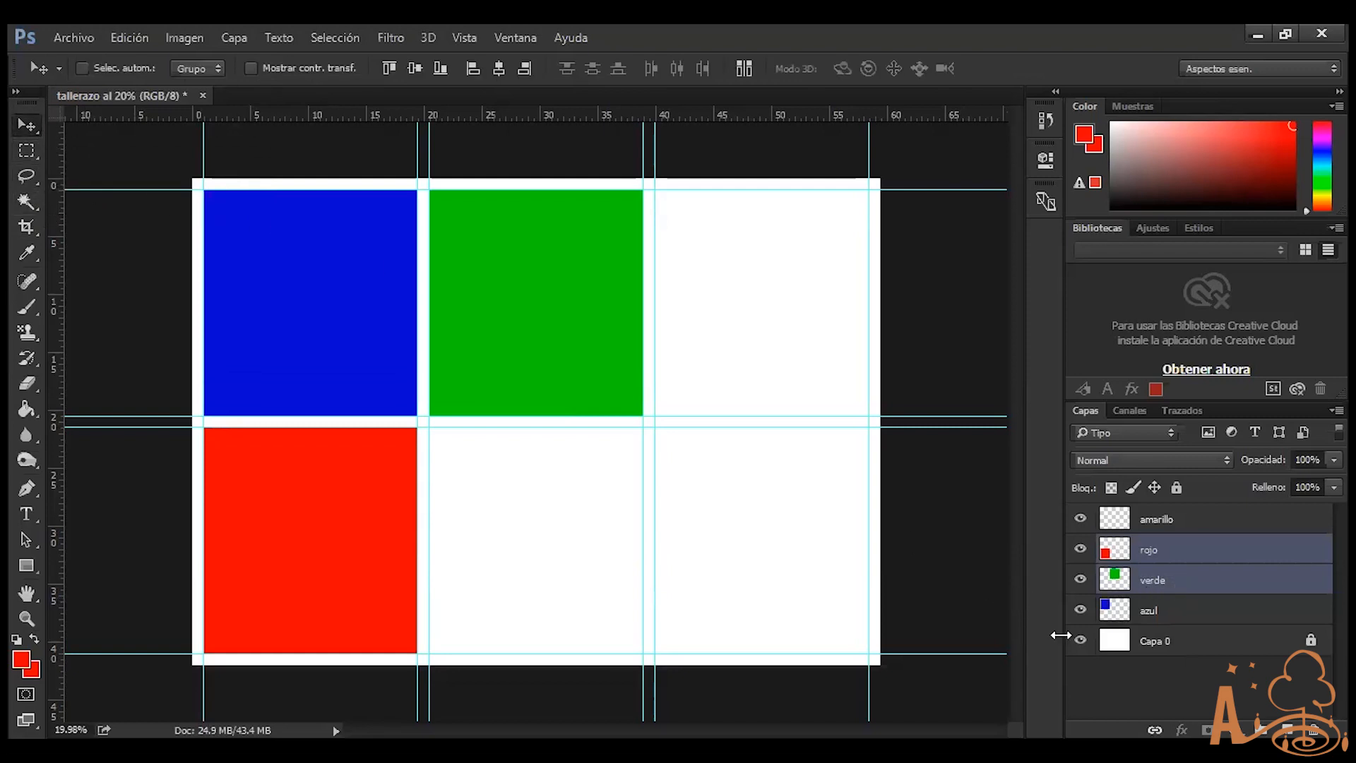
Select only the verde layer, move its green square around the canvas, and undo the moves
{"action": "left_click", "coordinate": [1195, 578]}
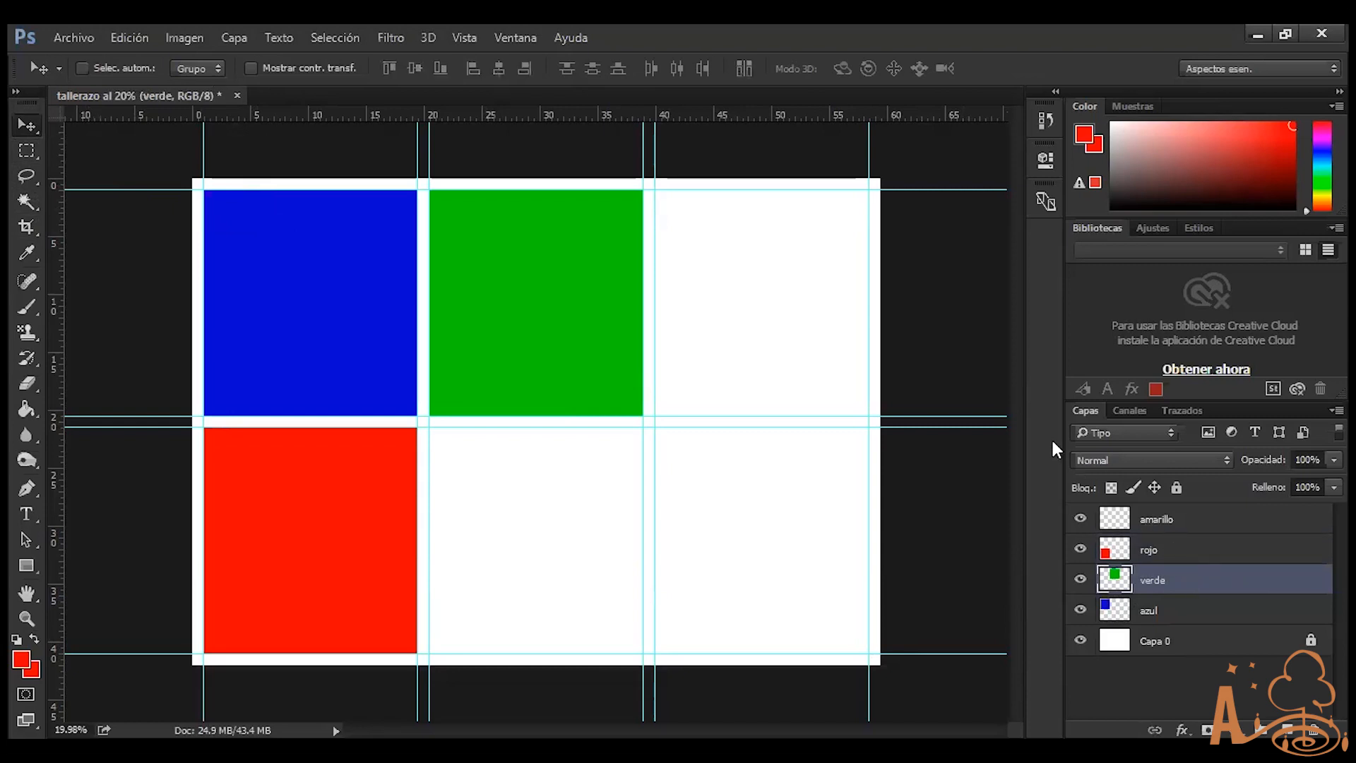
{"action": "left_click", "coordinate": [1224, 557]}
{"action": "left_click", "coordinate": [1211, 587]}
{"action": "left_click_drag", "start_coordinate": [604, 267], "coordinate": [732, 543]}
{"action": "left_click_drag", "start_coordinate": [558, 357], "coordinate": [528, 383]}
{"action": "left_click_drag", "start_coordinate": [535, 320], "coordinate": [503, 328]}
{"action": "left_click_drag", "start_coordinate": [481, 204], "coordinate": [761, 232]}
{"action": "left_click_drag", "start_coordinate": [561, 314], "coordinate": [605, 313]}
{"action": "left_click_drag", "start_coordinate": [583, 278], "coordinate": [631, 308]}
{"action": "key", "text": "ctrl+z"}
{"action": "key", "text": "ctrl"}
{"action": "key", "text": "ctrl+z"}
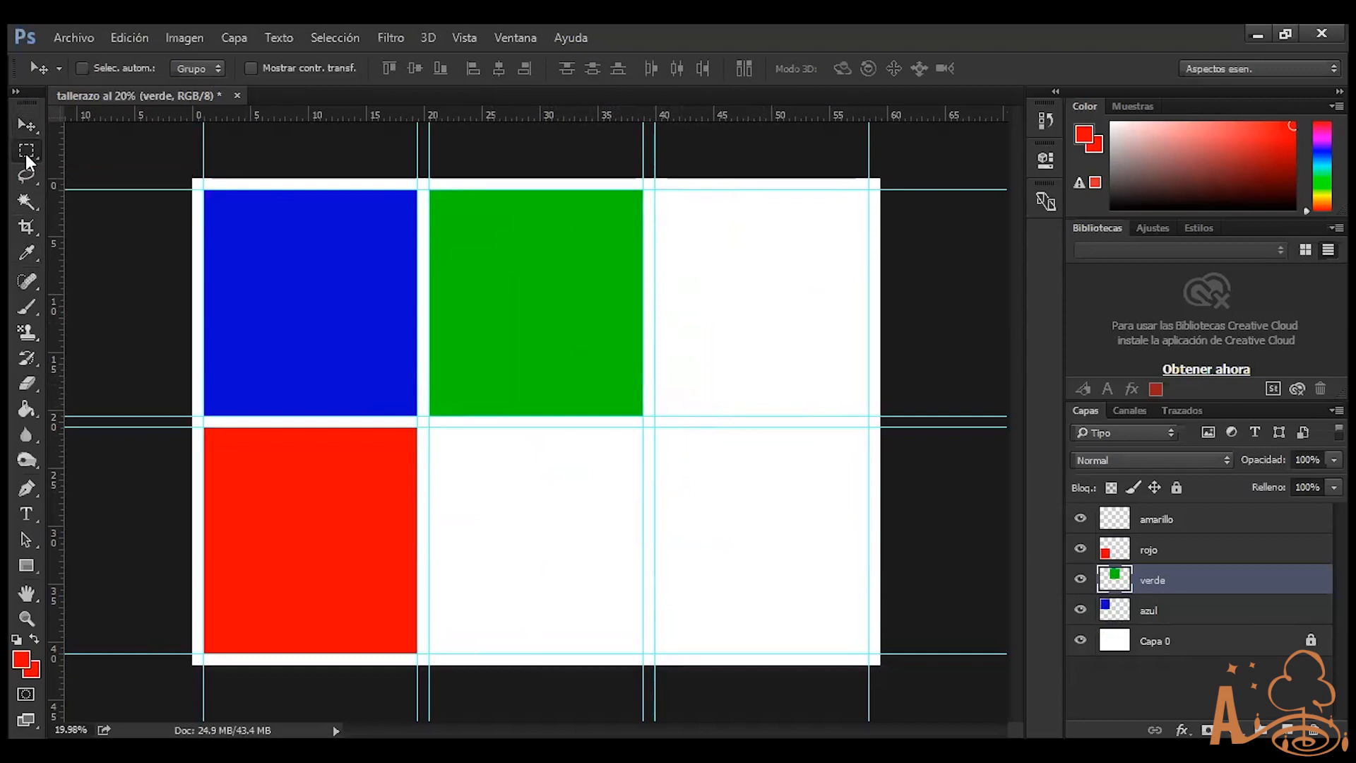
On the verde layer, make a rectangular selection covering the green square's lower-right part and the empty area beside it
{"action": "left_click_drag", "start_coordinate": [26, 155], "coordinate": [121, 148]}
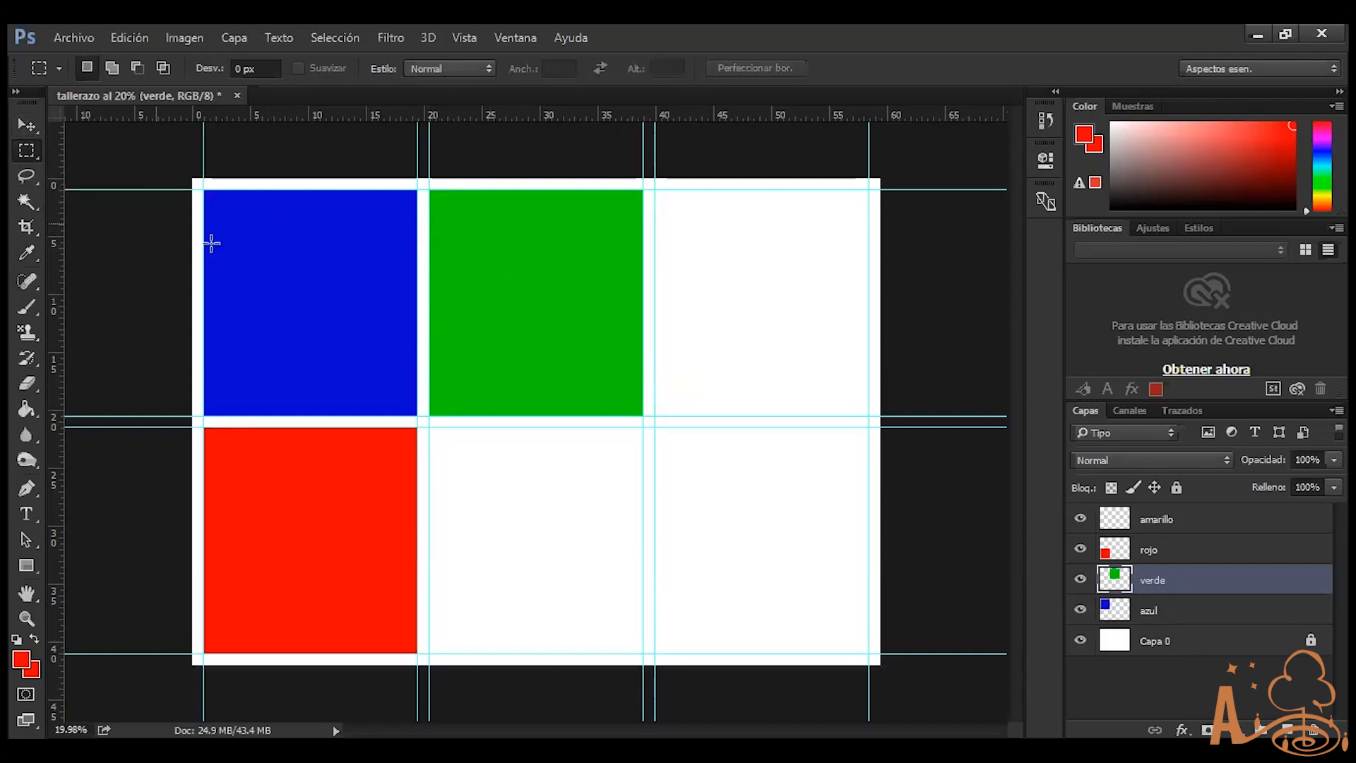
{"action": "left_click", "coordinate": [1155, 550]}
{"action": "left_click", "coordinate": [1158, 581]}
{"action": "left_click", "coordinate": [1162, 554]}
{"action": "left_click", "coordinate": [1160, 588]}
{"action": "left_click_drag", "start_coordinate": [523, 264], "coordinate": [731, 476]}
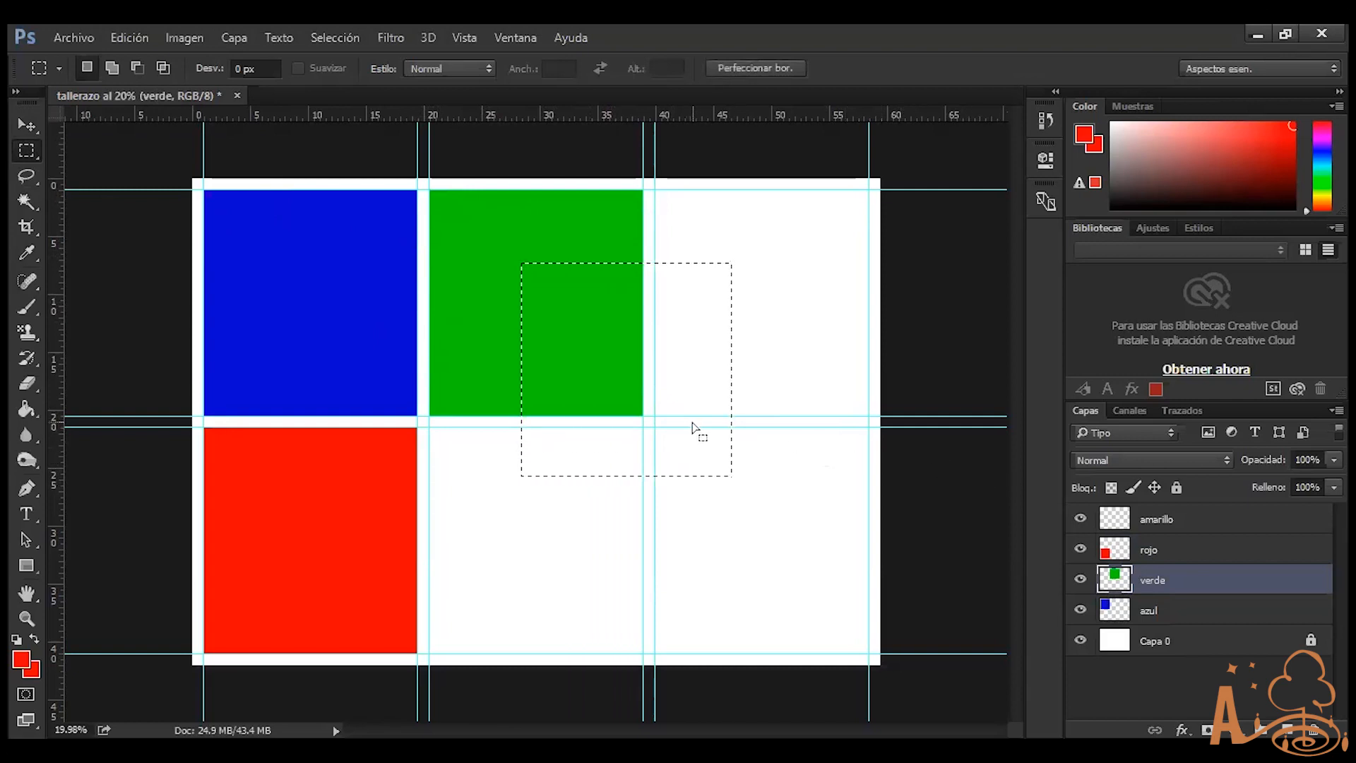
Fill the green and empty parts of the selection with red using the Paint Bucket, and undo the fills
{"action": "left_click", "coordinate": [33, 414]}
{"action": "left_click", "coordinate": [599, 325]}
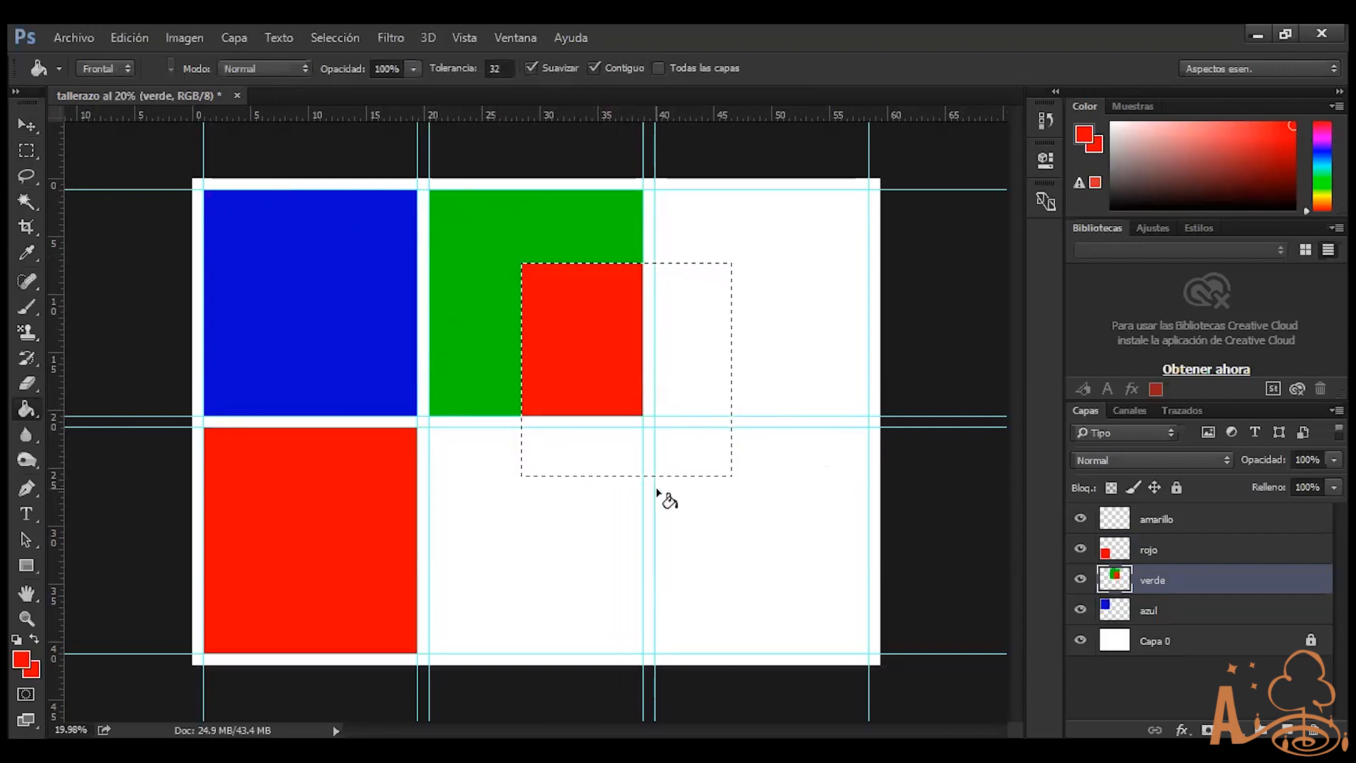
{"action": "left_click", "coordinate": [719, 367]}
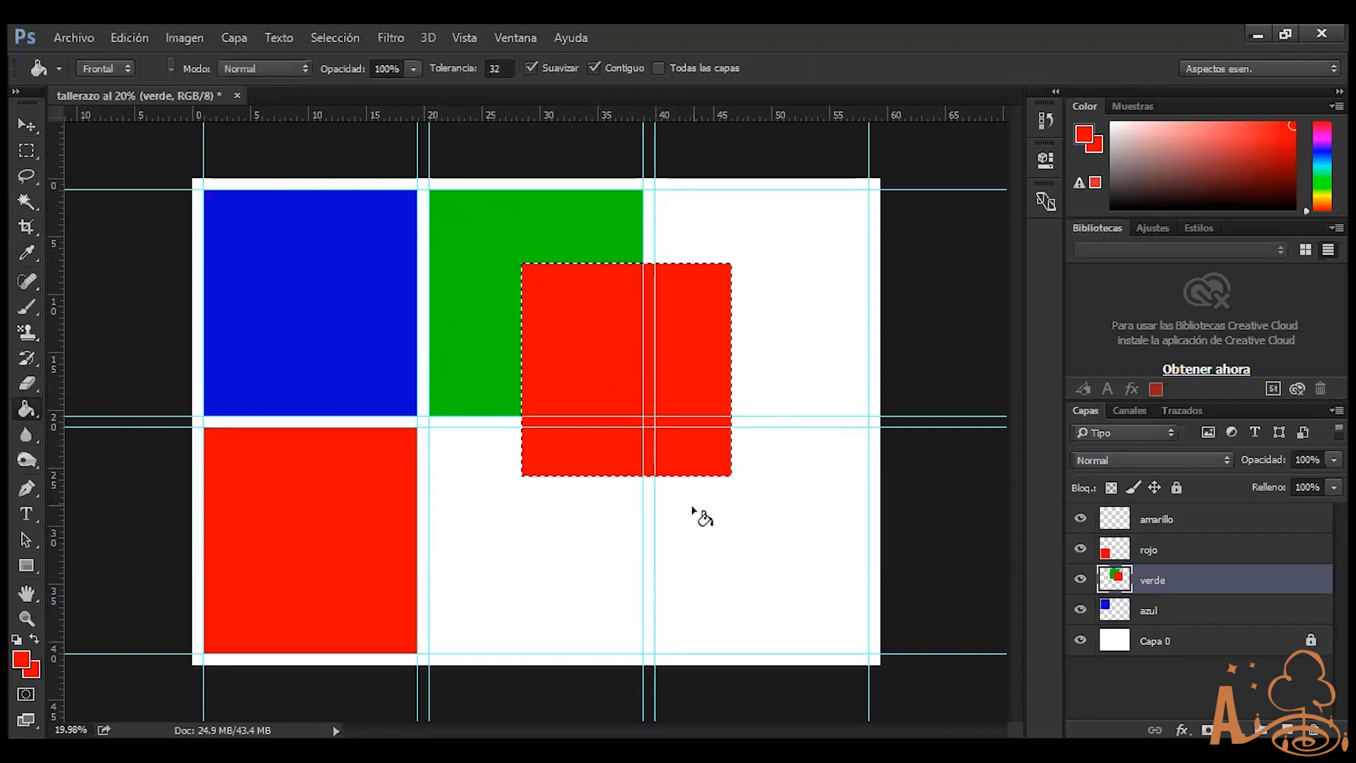
{"action": "key", "text": "ctrl+z"}
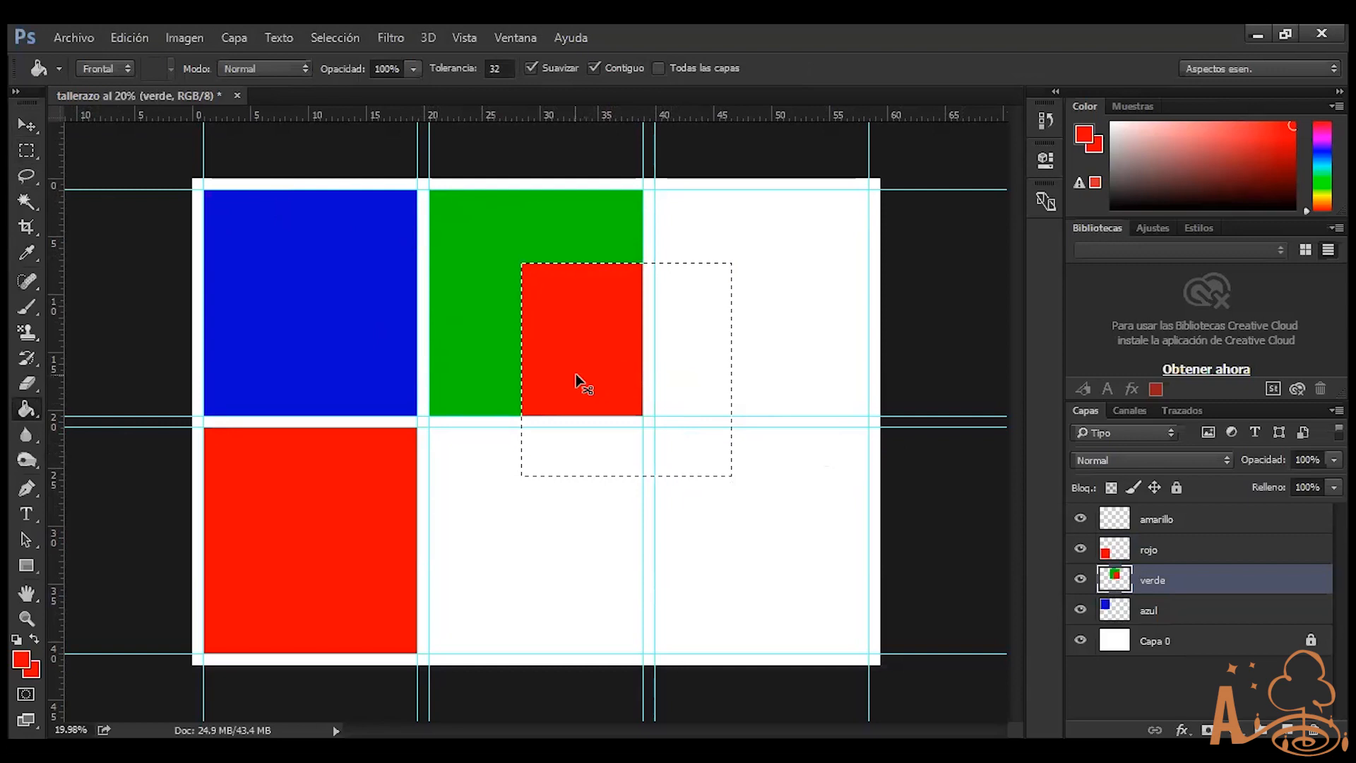
{"action": "key", "text": "ctrl+z"}
{"action": "key", "text": "ctrl+z"}
{"action": "left_click", "coordinate": [721, 330]}
{"action": "key", "text": "ctrl+alt+z"}
{"action": "key", "text": "ctrl+alt+z"}
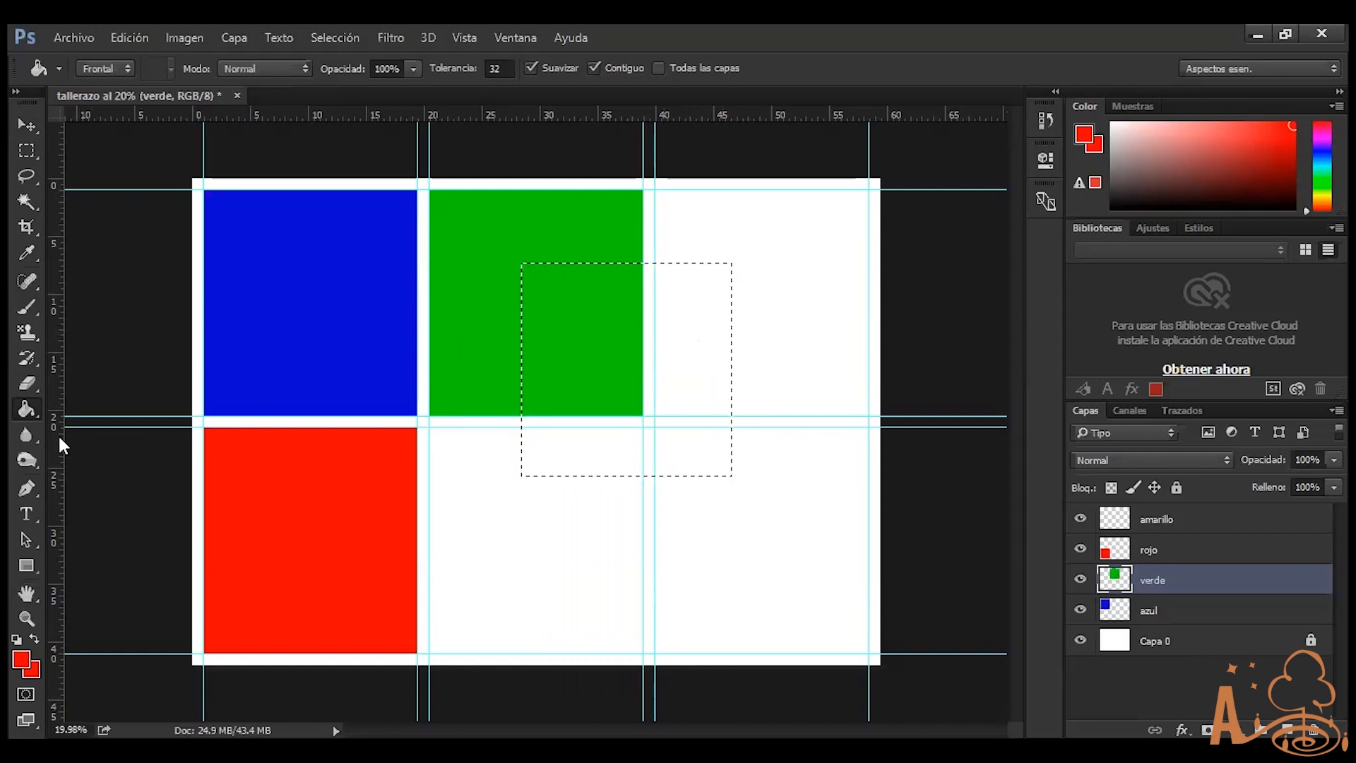
Move the selected part of the green square, place a copy of it farther right, and undo each change
{"action": "left_click", "coordinate": [15, 124]}
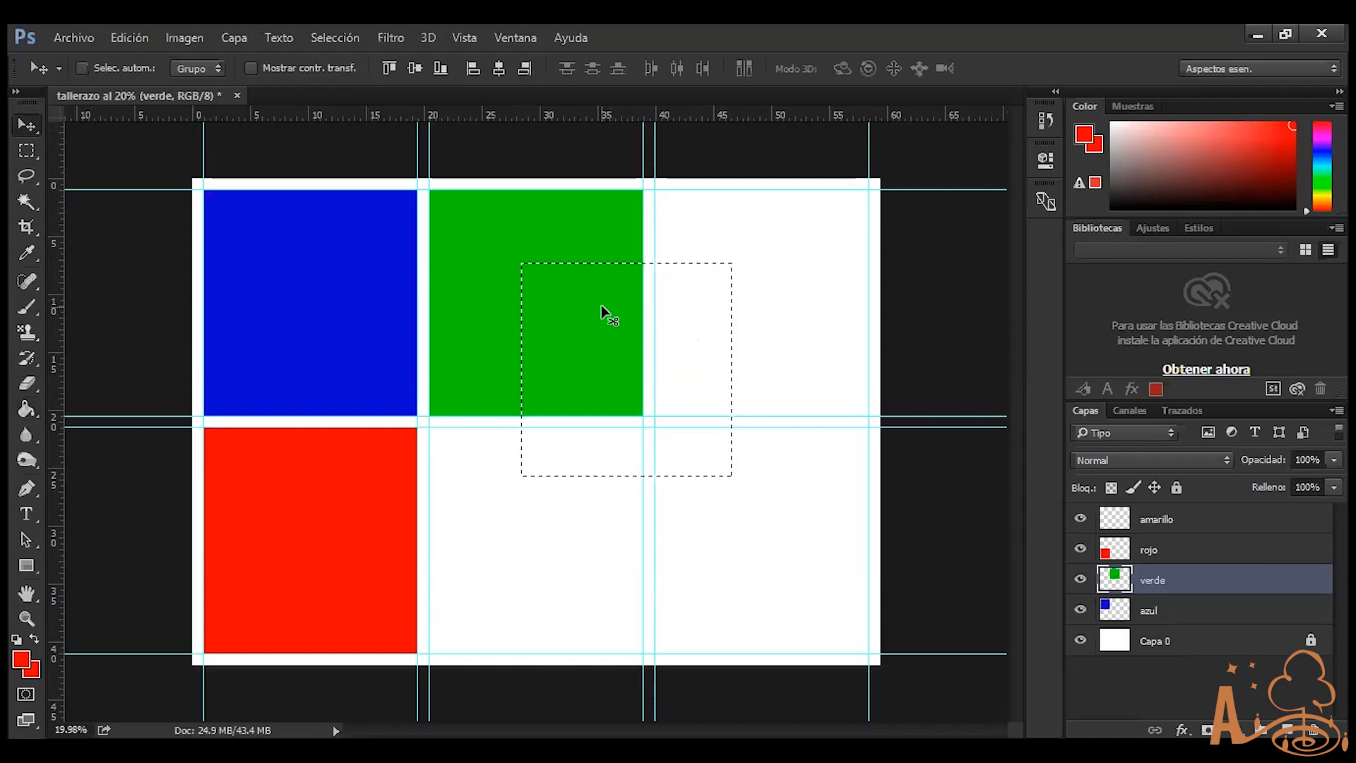
{"action": "left_click_drag", "start_coordinate": [599, 307], "coordinate": [687, 382]}
{"action": "key", "text": "ctrl+z"}
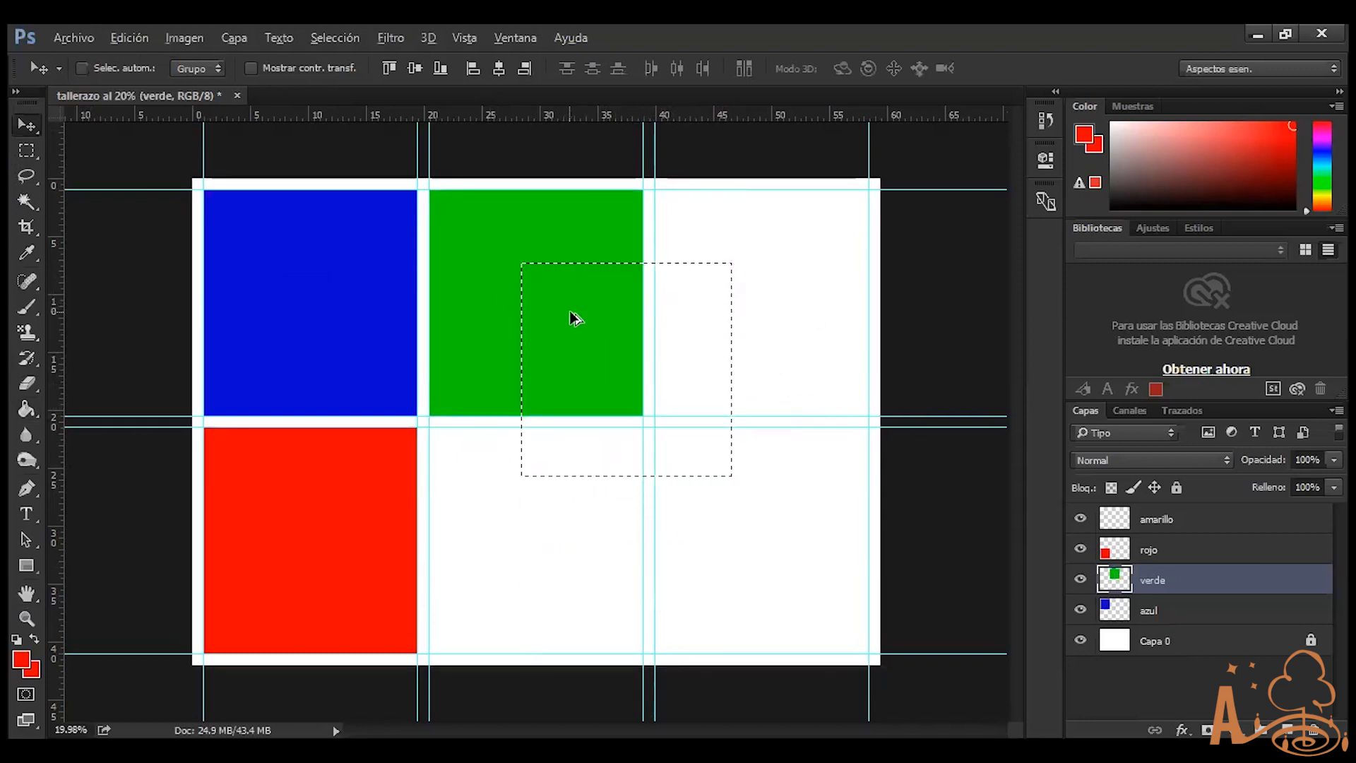
{"action": "left_click_drag", "start_coordinate": [582, 343], "coordinate": [691, 334]}
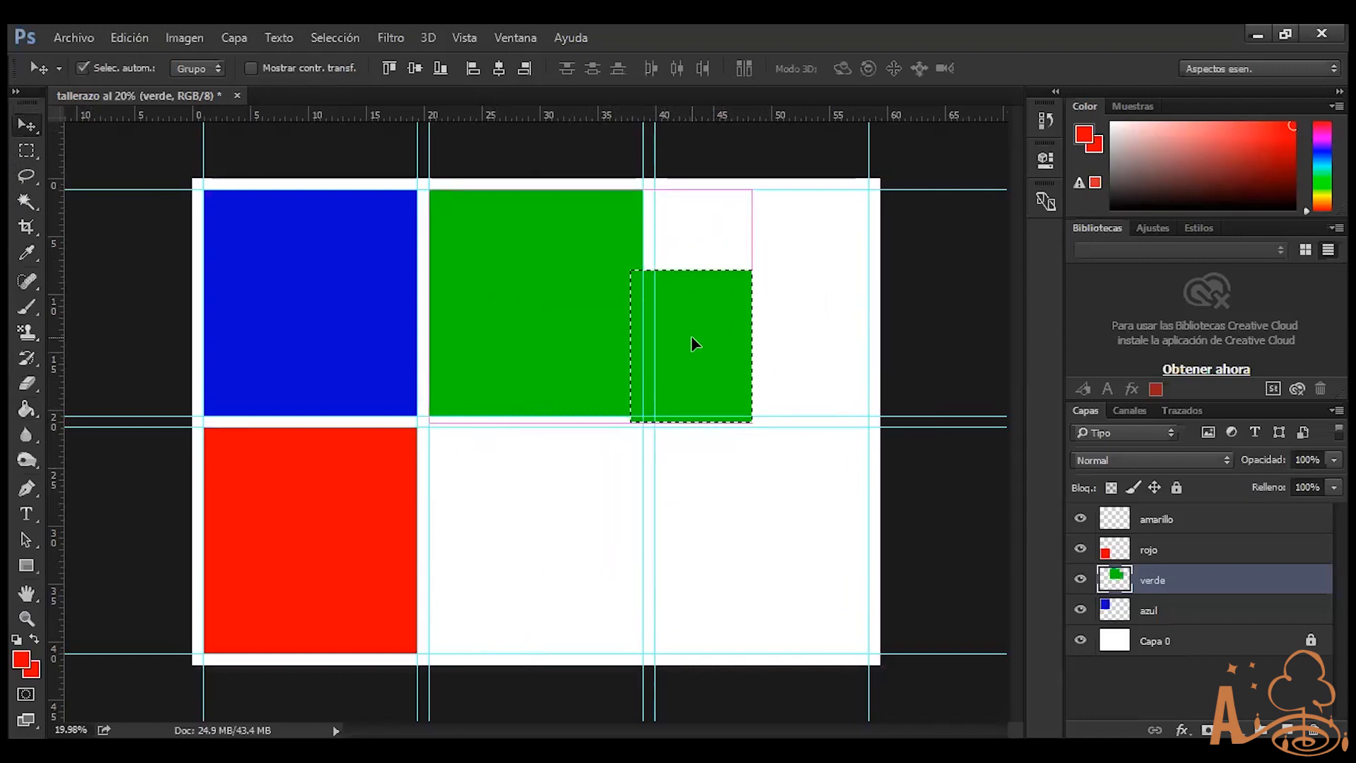
{"action": "key", "text": "ctrl+z"}
{"action": "left_click_drag", "start_coordinate": [579, 309], "coordinate": [663, 320]}
{"action": "key", "text": "ctrl+z"}
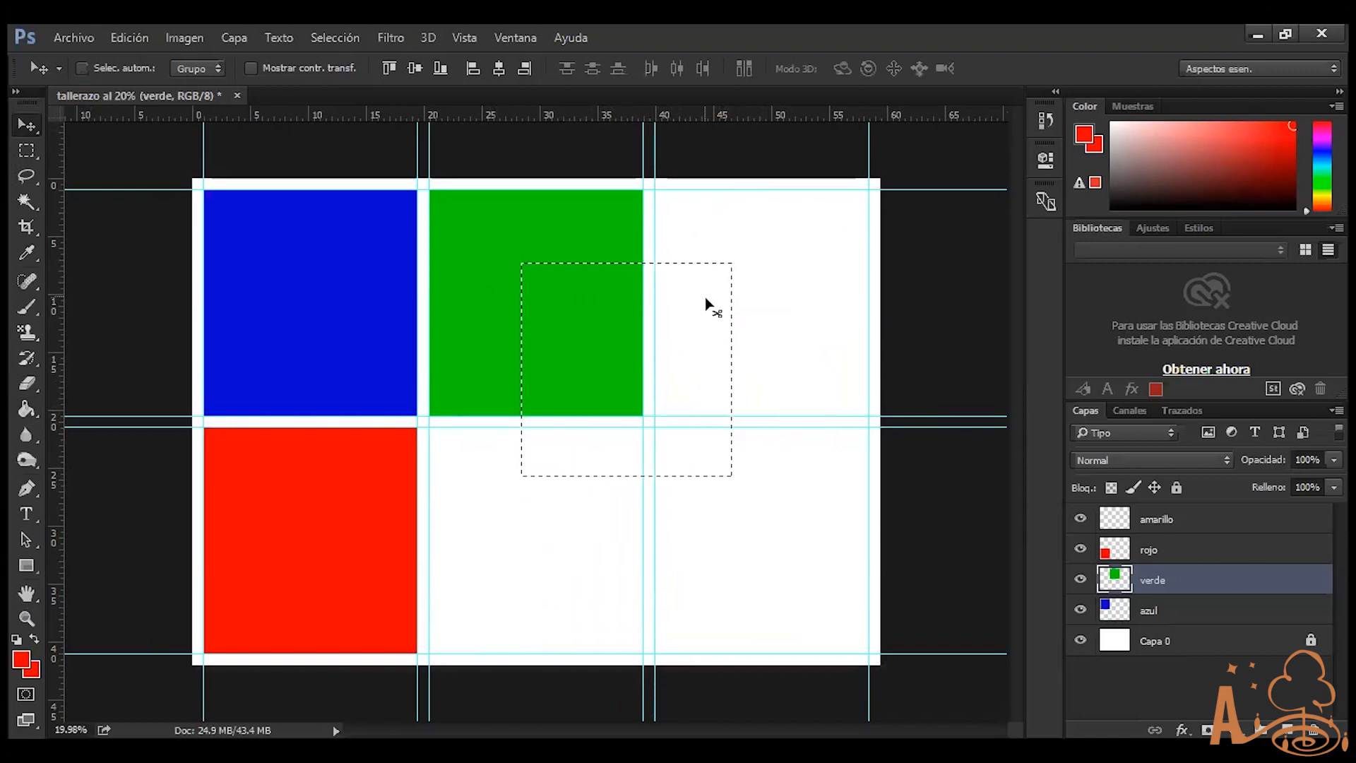
Hide the Capa 0, azul, rojo and amarillo layers so that only the verde layer stays displayed
{"action": "left_click", "coordinate": [1081, 640]}
{"action": "left_click", "coordinate": [1081, 610]}
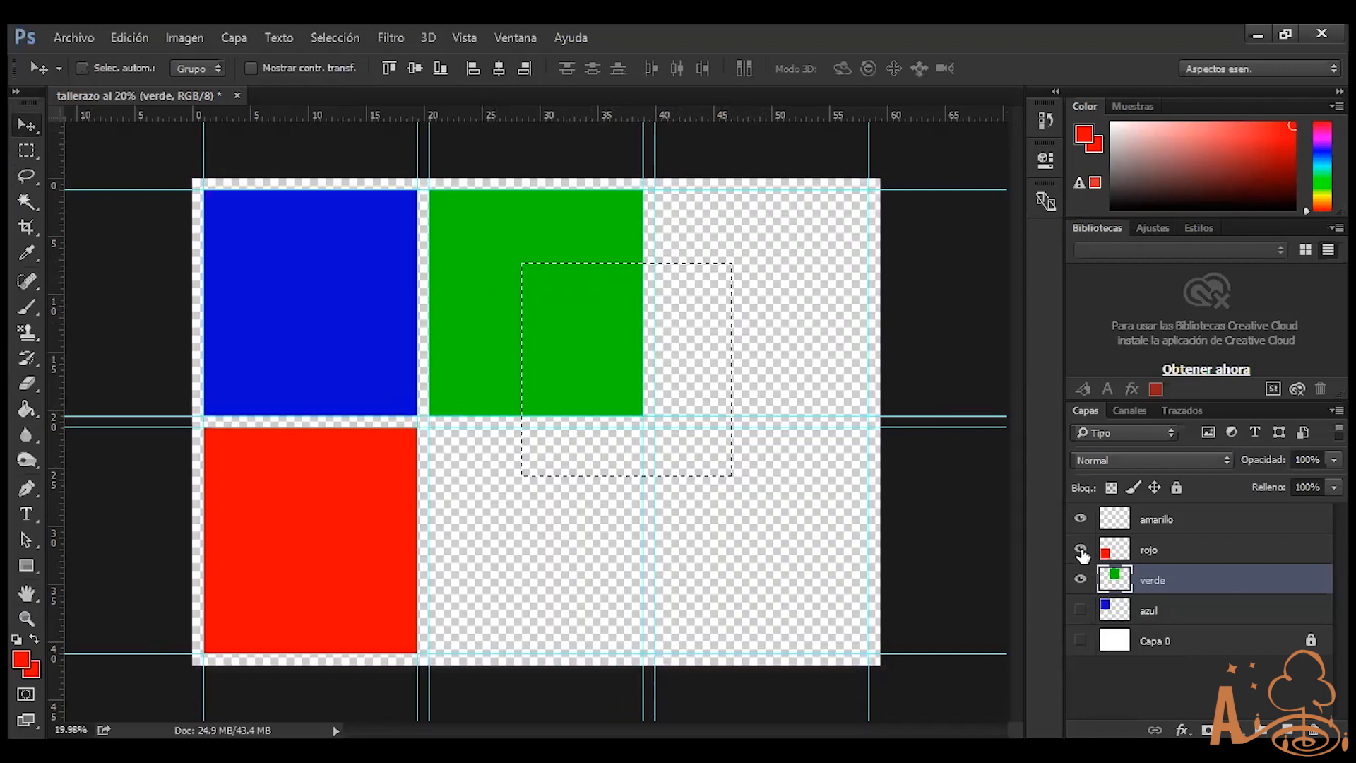
{"action": "left_click", "coordinate": [1081, 549]}
{"action": "left_click", "coordinate": [1080, 519]}
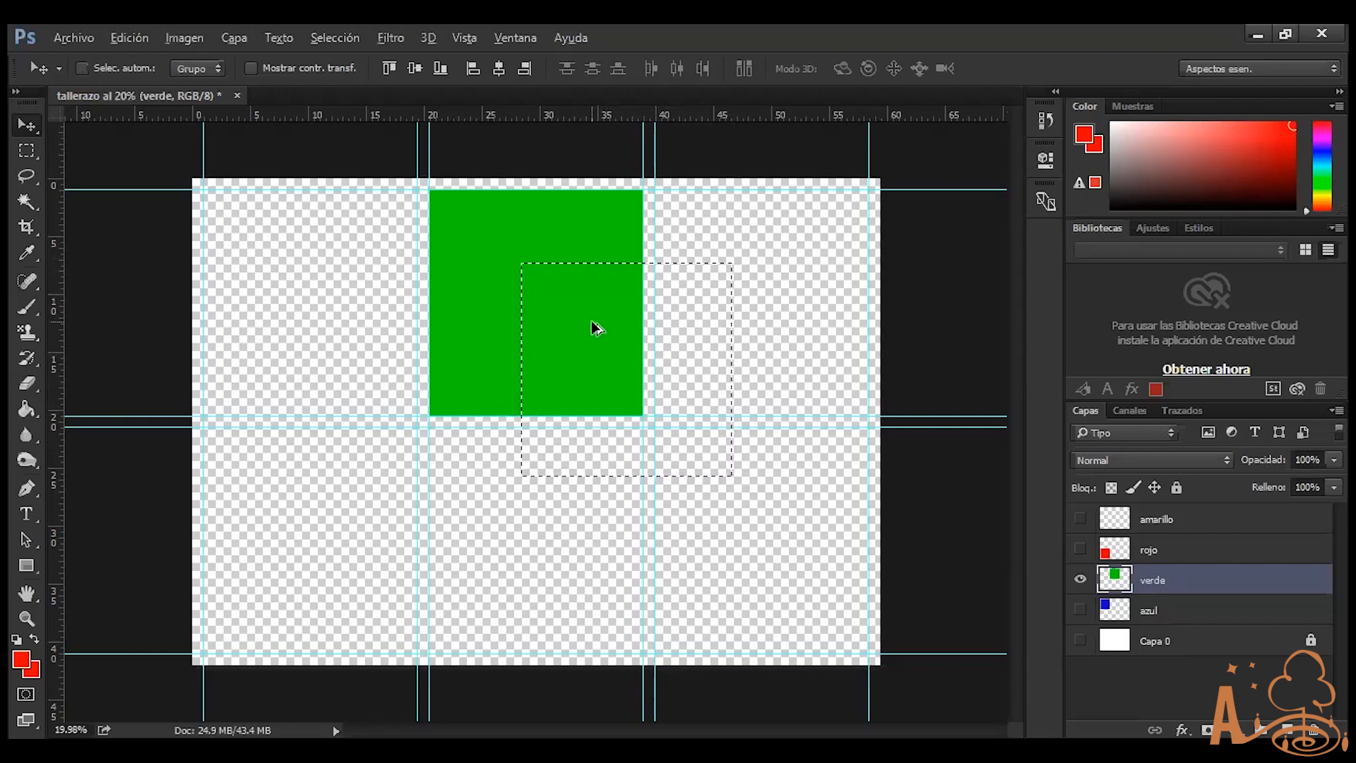
Move the selected part of the green square down and to the right, and undo the move
{"action": "left_click_drag", "start_coordinate": [593, 315], "coordinate": [633, 367]}
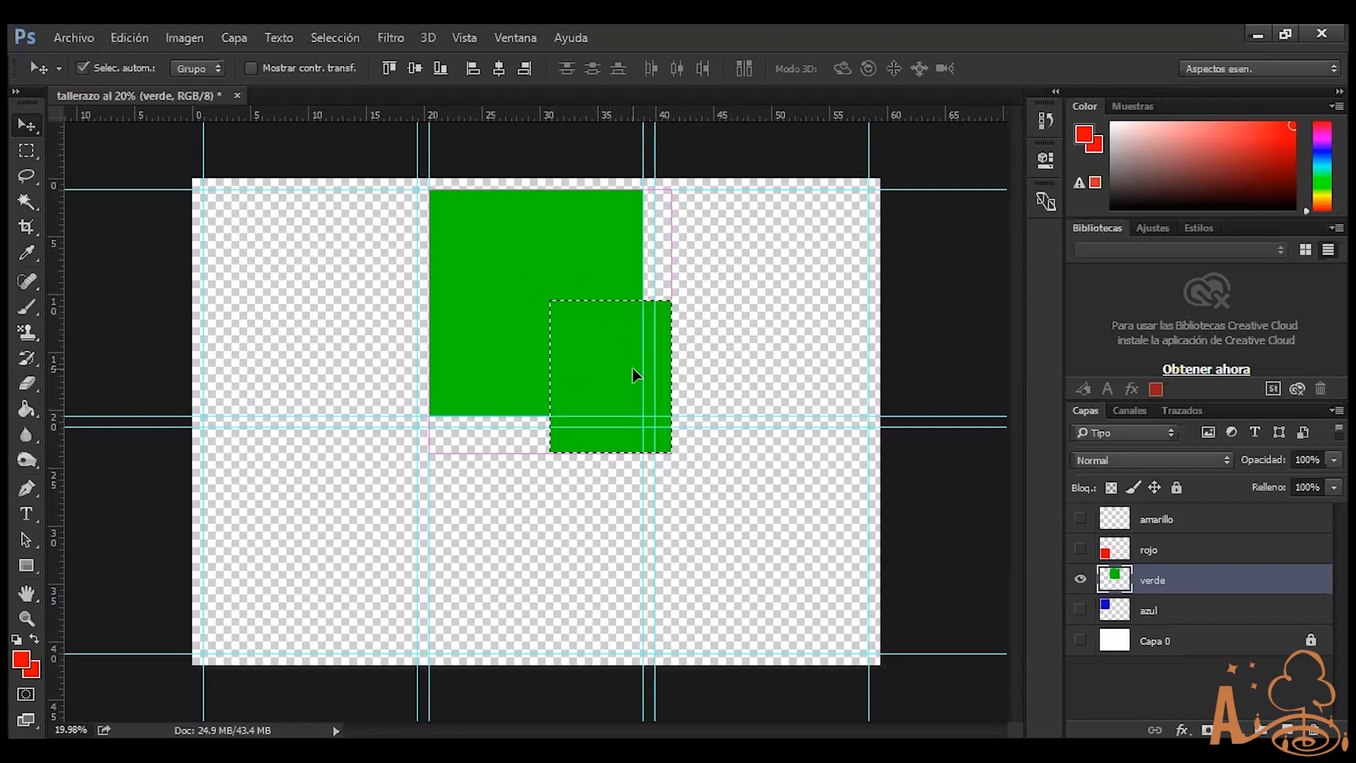
{"action": "key", "text": "ctrl+z"}
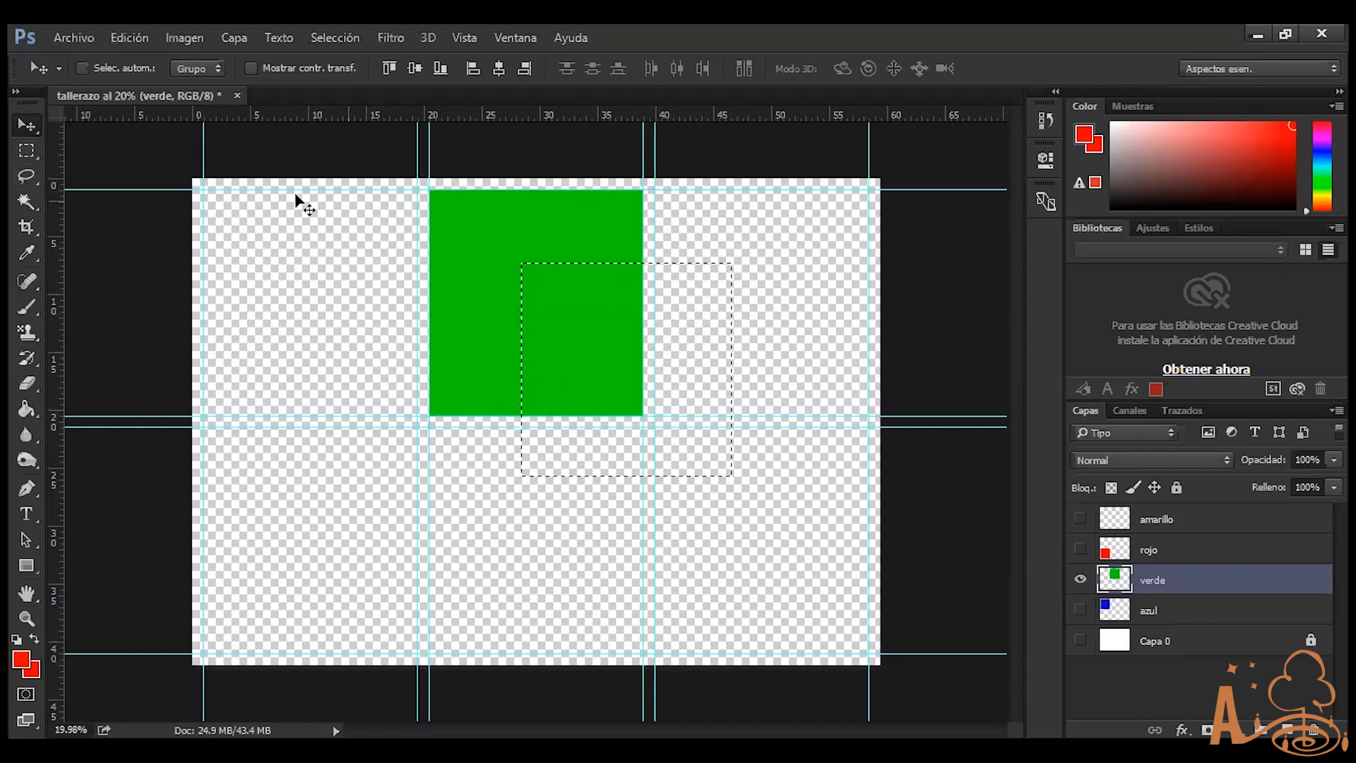
{"action": "key", "text": "ctrl+alt+z"}
{"action": "key", "text": "ctrl+alt+z"}
{"action": "key", "text": "ctrl+alt+z"}
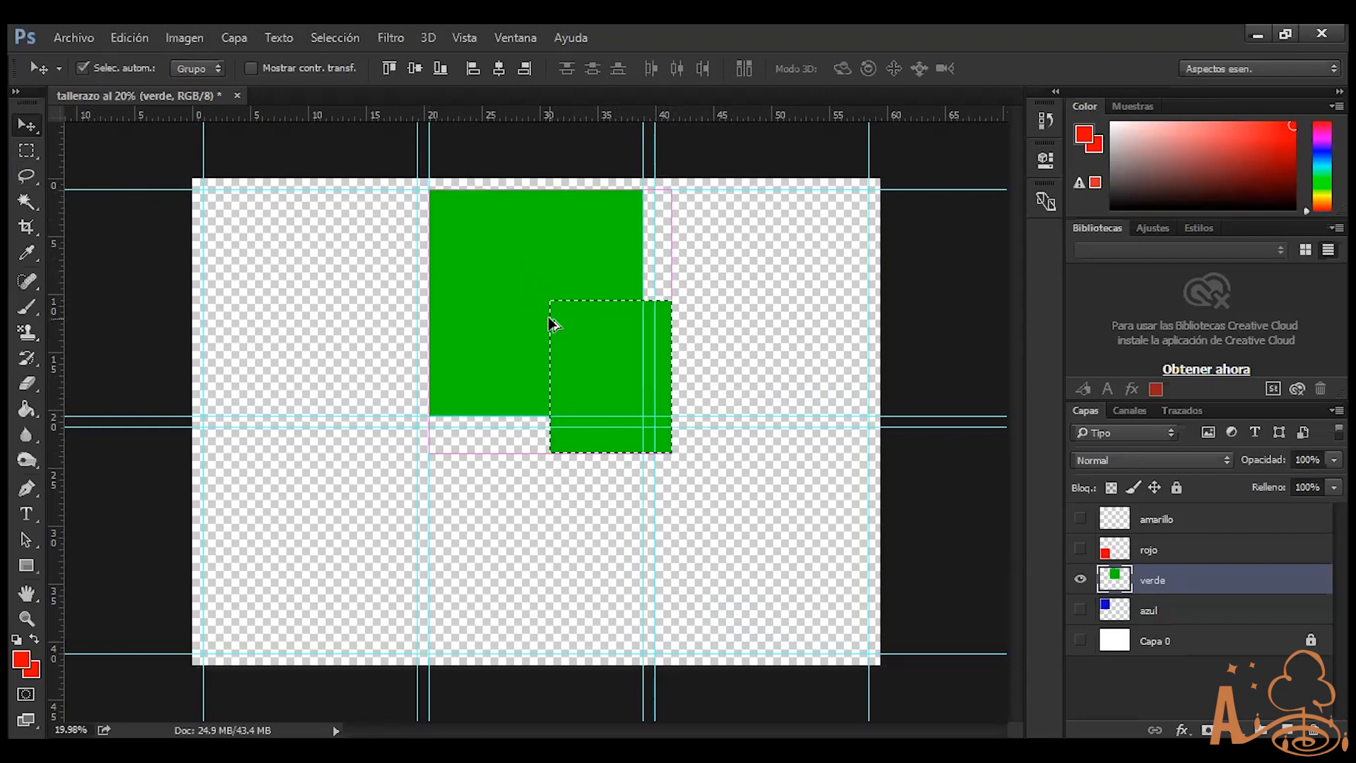
Show the azul, rojo and amarillo layers again and replace the selection with a rectangle overlapping both the blue and green squares
{"action": "left_click_drag", "start_coordinate": [1080, 610], "coordinate": [1081, 517]}
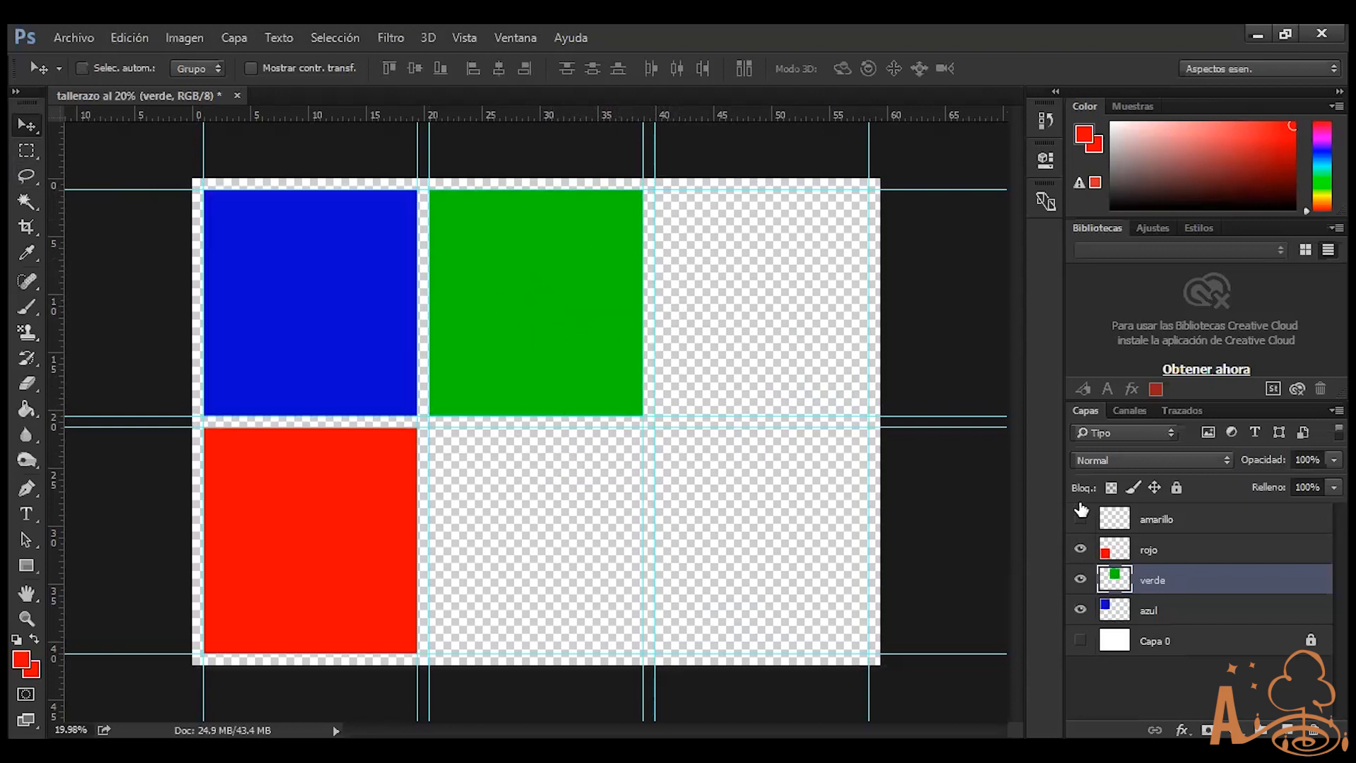
{"action": "left_click", "coordinate": [36, 150]}
{"action": "left_click_drag", "start_coordinate": [463, 230], "coordinate": [710, 481]}
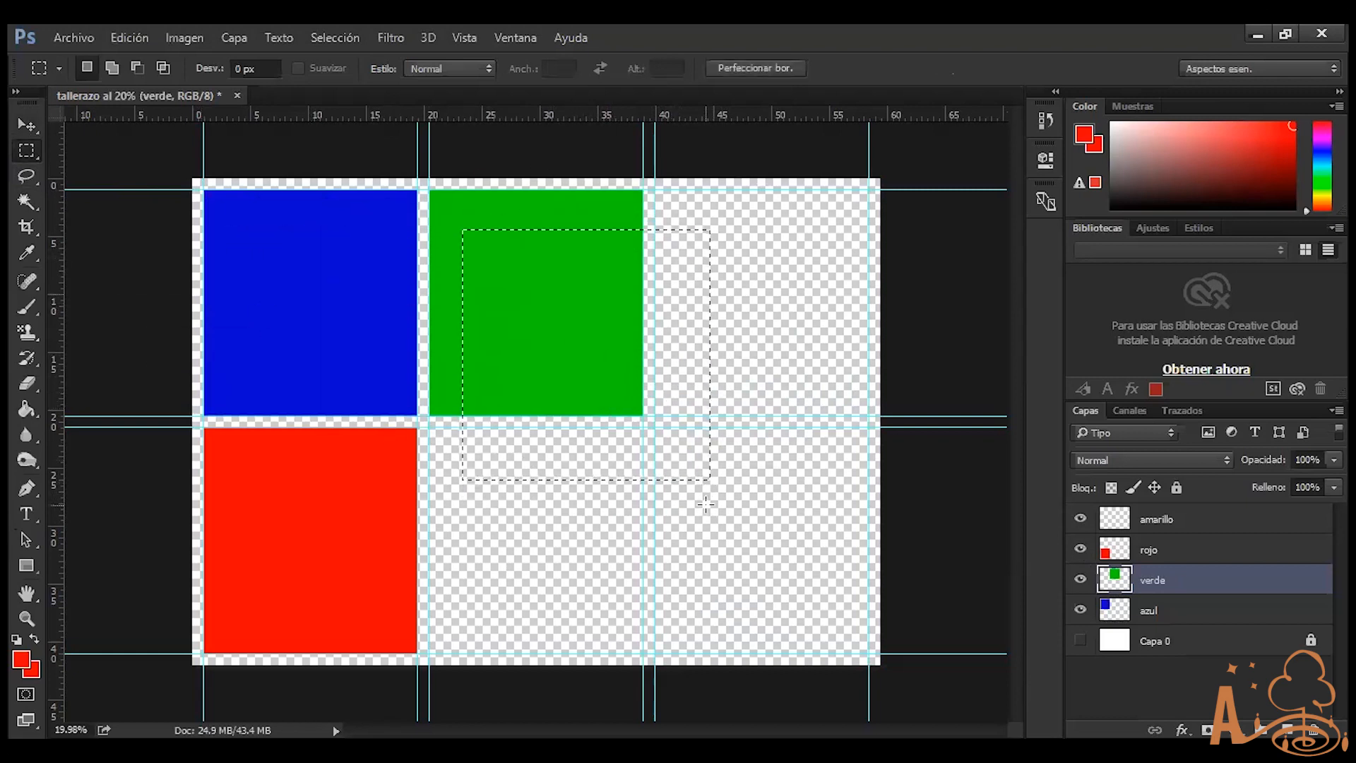
{"action": "left_click", "coordinate": [706, 508]}
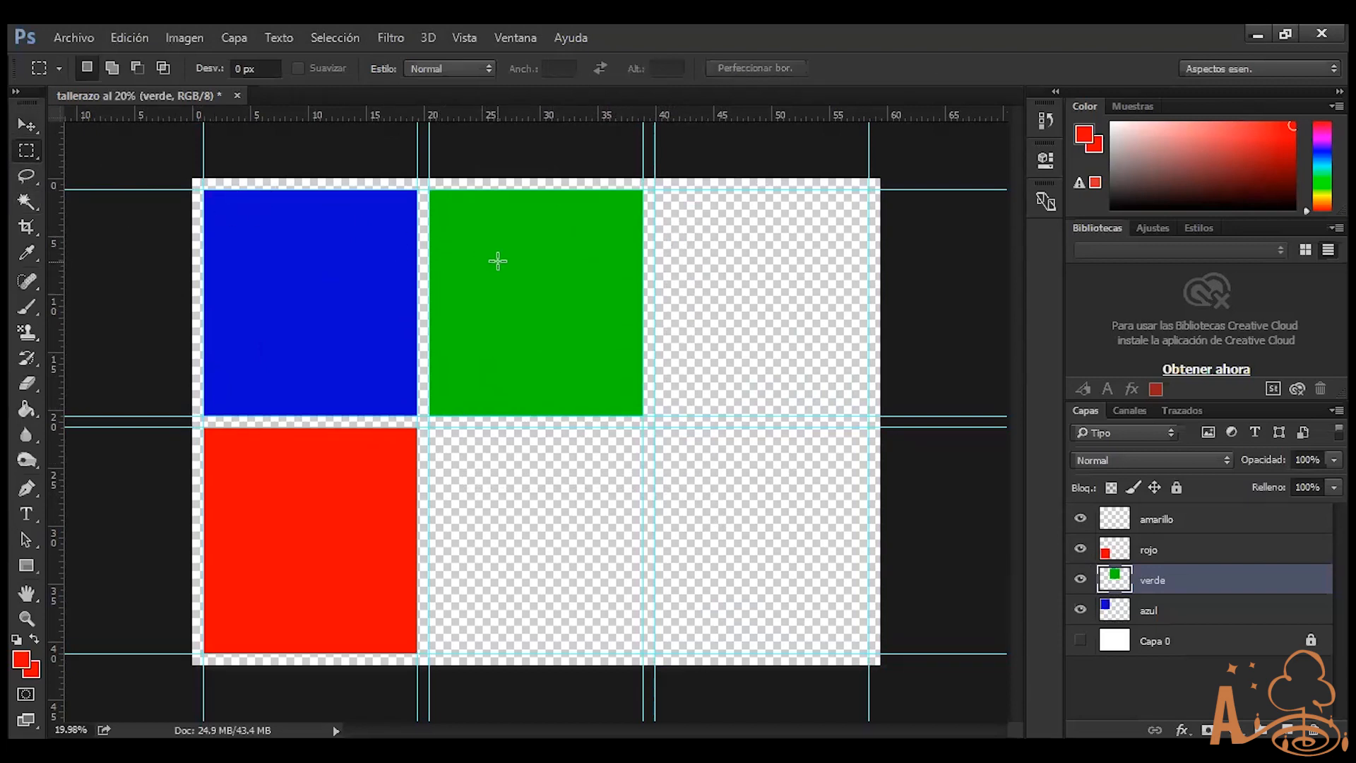
{"action": "mouse_move", "coordinate": [498, 261]}
{"action": "left_mouse_down"}
{"action": "mouse_move", "coordinate": [651, 518]}
{"action": "mouse_move", "coordinate": [557, 424]}
{"action": "mouse_move", "coordinate": [685, 358]}
{"action": "mouse_move", "coordinate": [753, 549]}
{"action": "mouse_move", "coordinate": [732, 301]}
{"action": "mouse_move", "coordinate": [712, 395]}
{"action": "mouse_move", "coordinate": [438, 505]}
{"action": "mouse_move", "coordinate": [600, 257]}
{"action": "mouse_move", "coordinate": [560, 214]}
{"action": "mouse_move", "coordinate": [315, 276]}
{"action": "mouse_move", "coordinate": [436, 200]}
{"action": "mouse_move", "coordinate": [597, 398]}
{"action": "mouse_move", "coordinate": [639, 270]}
{"action": "mouse_move", "coordinate": [606, 370]}
{"action": "mouse_move", "coordinate": [443, 396]}
{"action": "mouse_move", "coordinate": [631, 341]}
{"action": "mouse_move", "coordinate": [517, 291]}
{"action": "mouse_move", "coordinate": [596, 265]}
{"action": "mouse_move", "coordinate": [785, 273]}
{"action": "mouse_move", "coordinate": [681, 266]}
{"action": "mouse_move", "coordinate": [615, 287]}
{"action": "mouse_move", "coordinate": [591, 505]}
{"action": "mouse_move", "coordinate": [575, 268]}
{"action": "mouse_move", "coordinate": [605, 280]}
{"action": "mouse_move", "coordinate": [641, 330]}
{"action": "mouse_move", "coordinate": [576, 315]}
{"action": "mouse_move", "coordinate": [622, 376]}
{"action": "mouse_move", "coordinate": [615, 367]}
{"action": "left_mouse_up"}
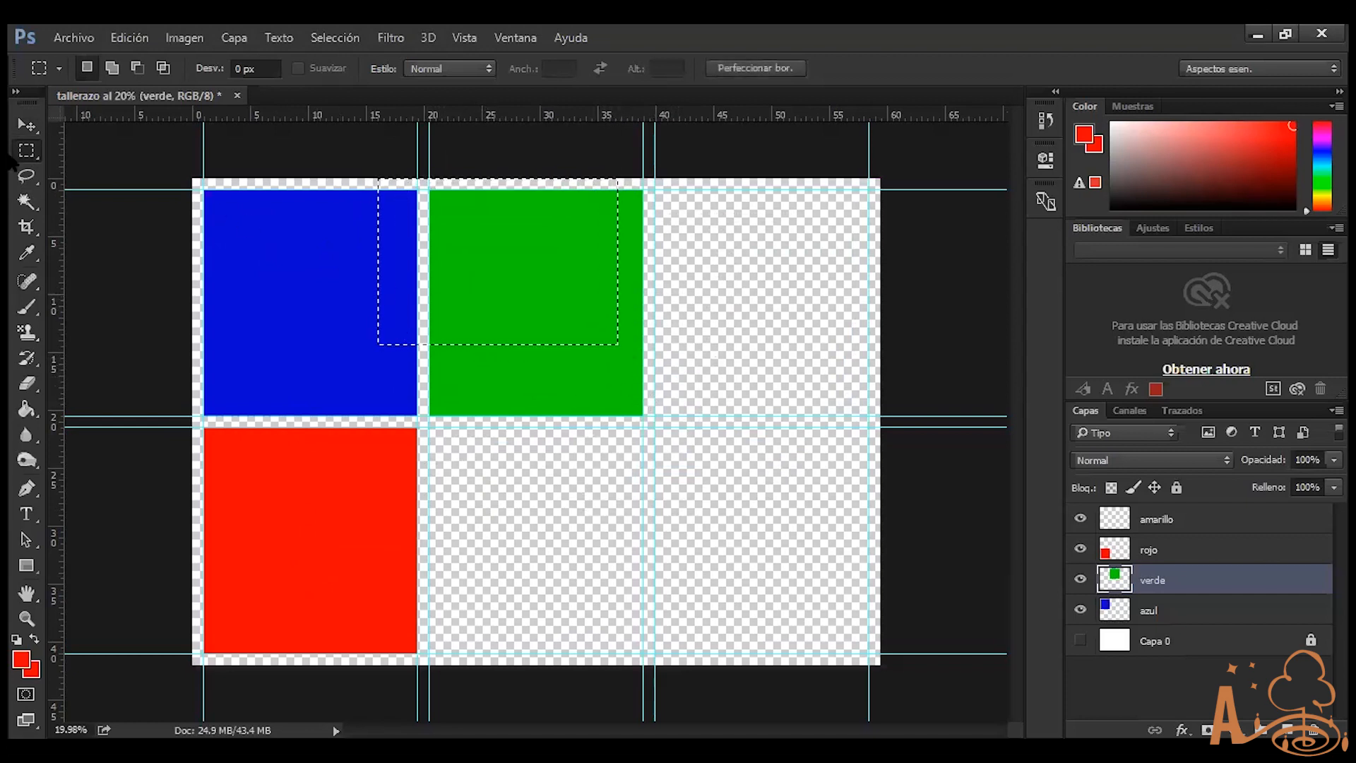
With the rojo layer active, try to move the contents of the selection, and undo the attempt
{"action": "left_click", "coordinate": [26, 124]}
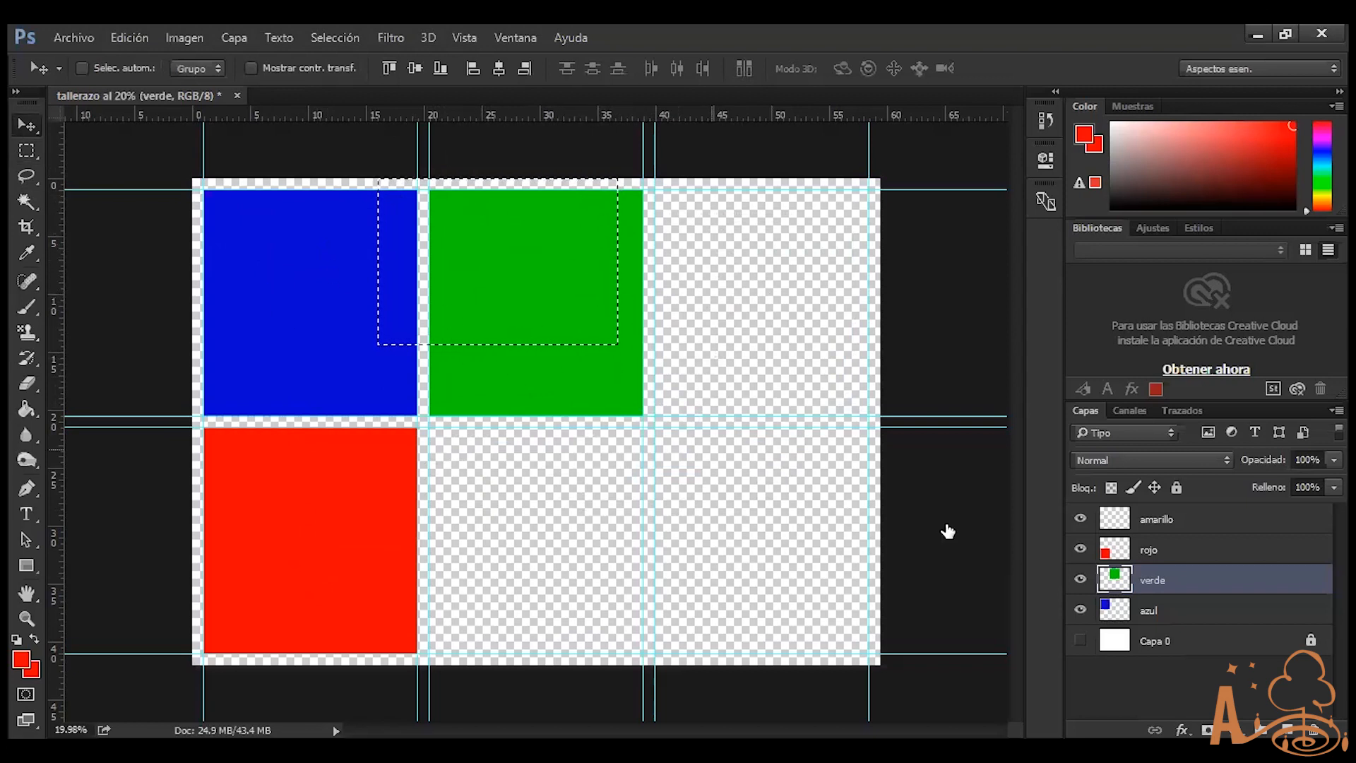
{"action": "left_click", "coordinate": [1230, 551]}
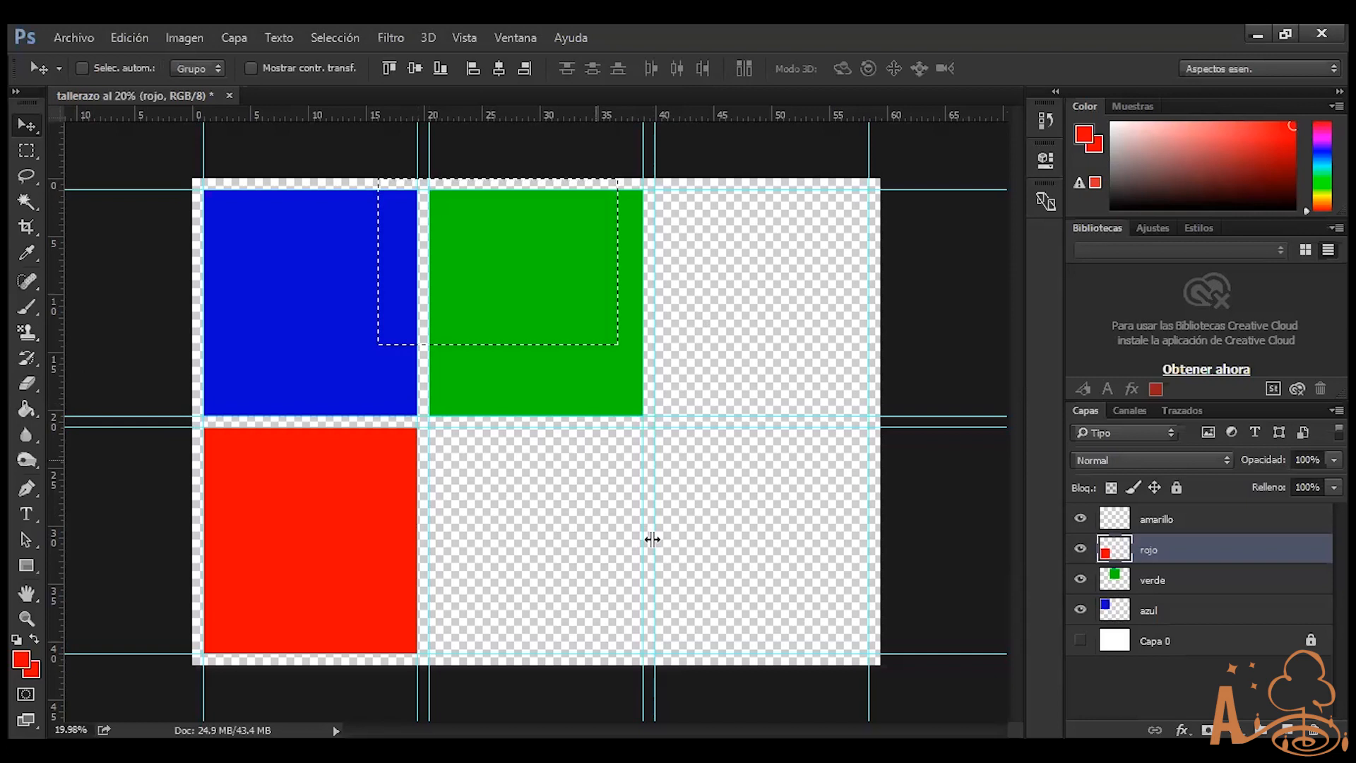
{"action": "left_click_drag", "start_coordinate": [533, 460], "coordinate": [600, 454]}
{"action": "key", "text": "ctrl+z"}
Delete the selected area from the azul layer and from the verde layer, and undo both deletions
{"action": "left_click", "coordinate": [1174, 609]}
{"action": "mouse_move", "coordinate": [346, 376]}
{"action": "left_mouse_down"}
{"action": "mouse_move", "coordinate": [367, 407]}
{"action": "mouse_move", "coordinate": [436, 410]}
{"action": "mouse_move", "coordinate": [342, 367]}
{"action": "mouse_move", "coordinate": [346, 382]}
{"action": "left_mouse_up"}
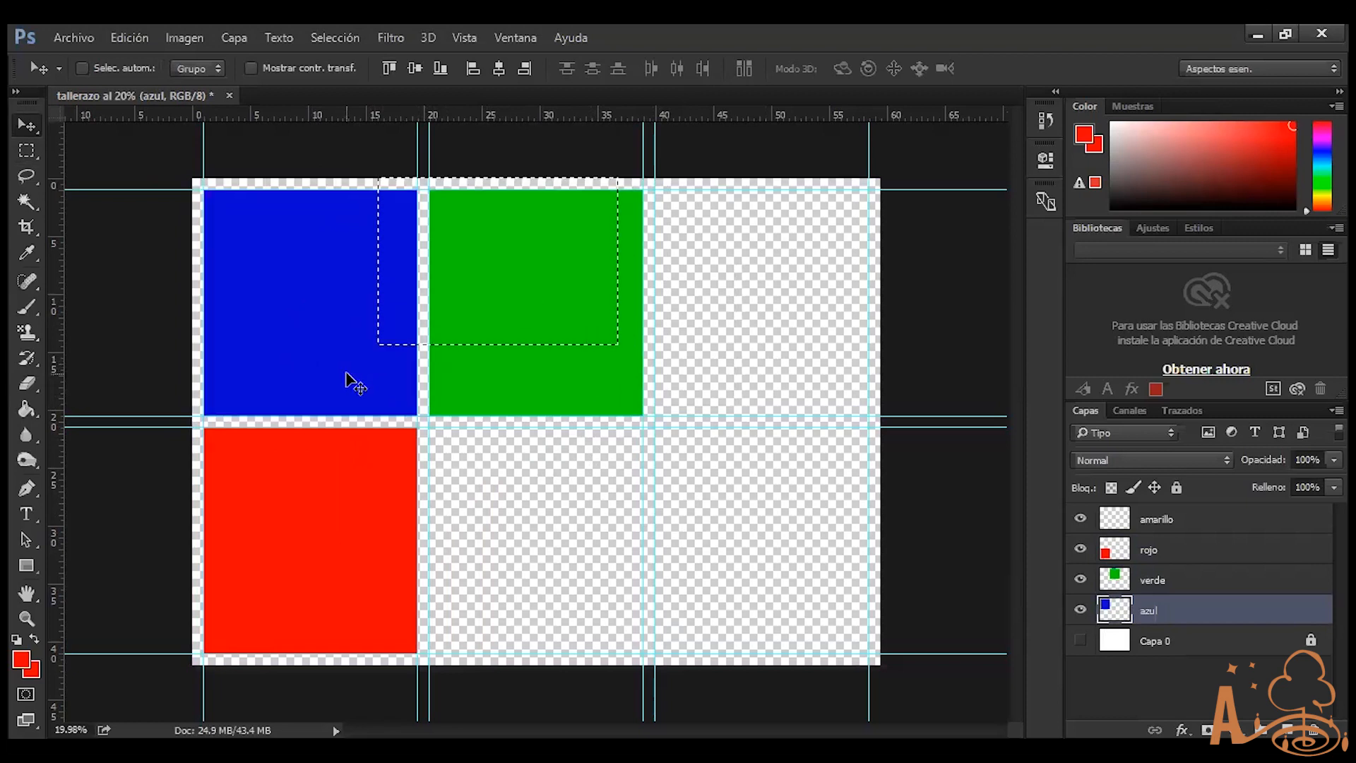
{"action": "key", "text": "Delete"}
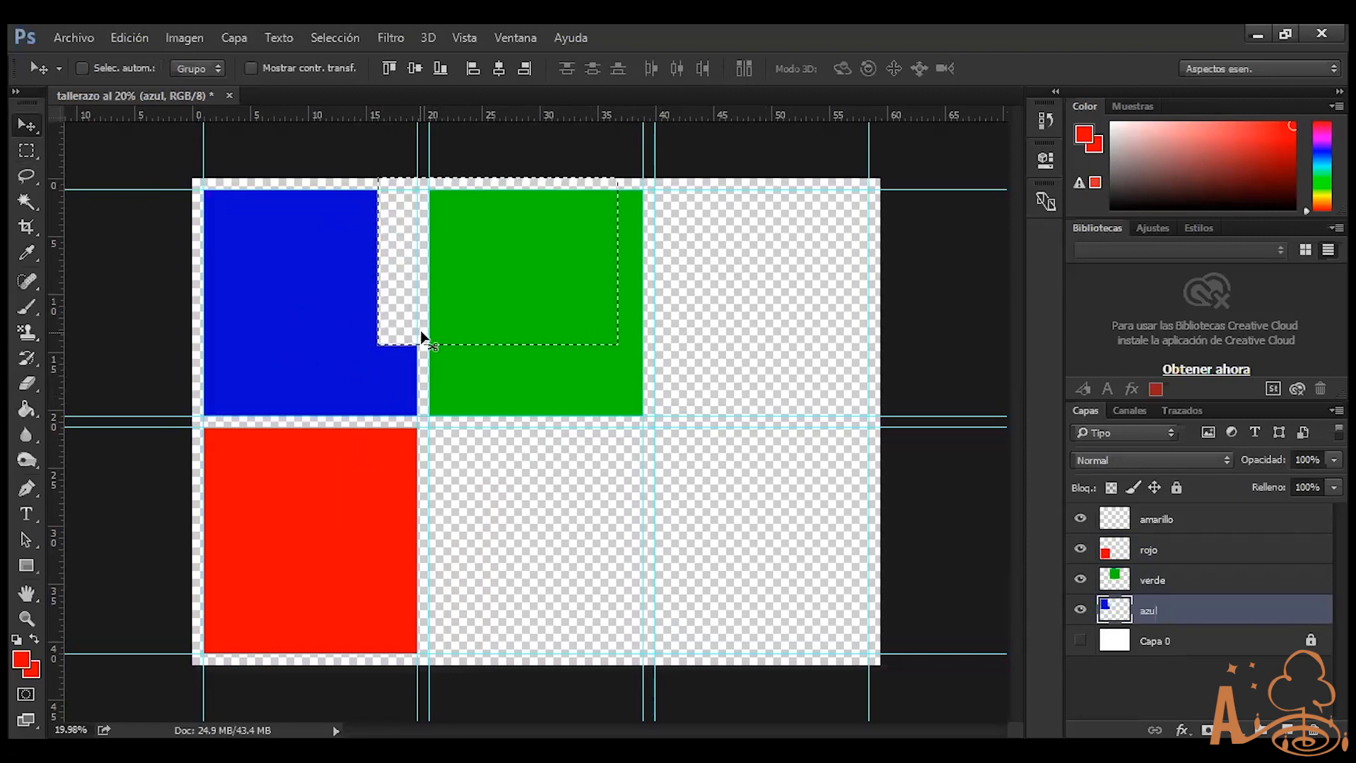
{"action": "left_click", "coordinate": [1206, 581]}
{"action": "key", "text": "Delete"}
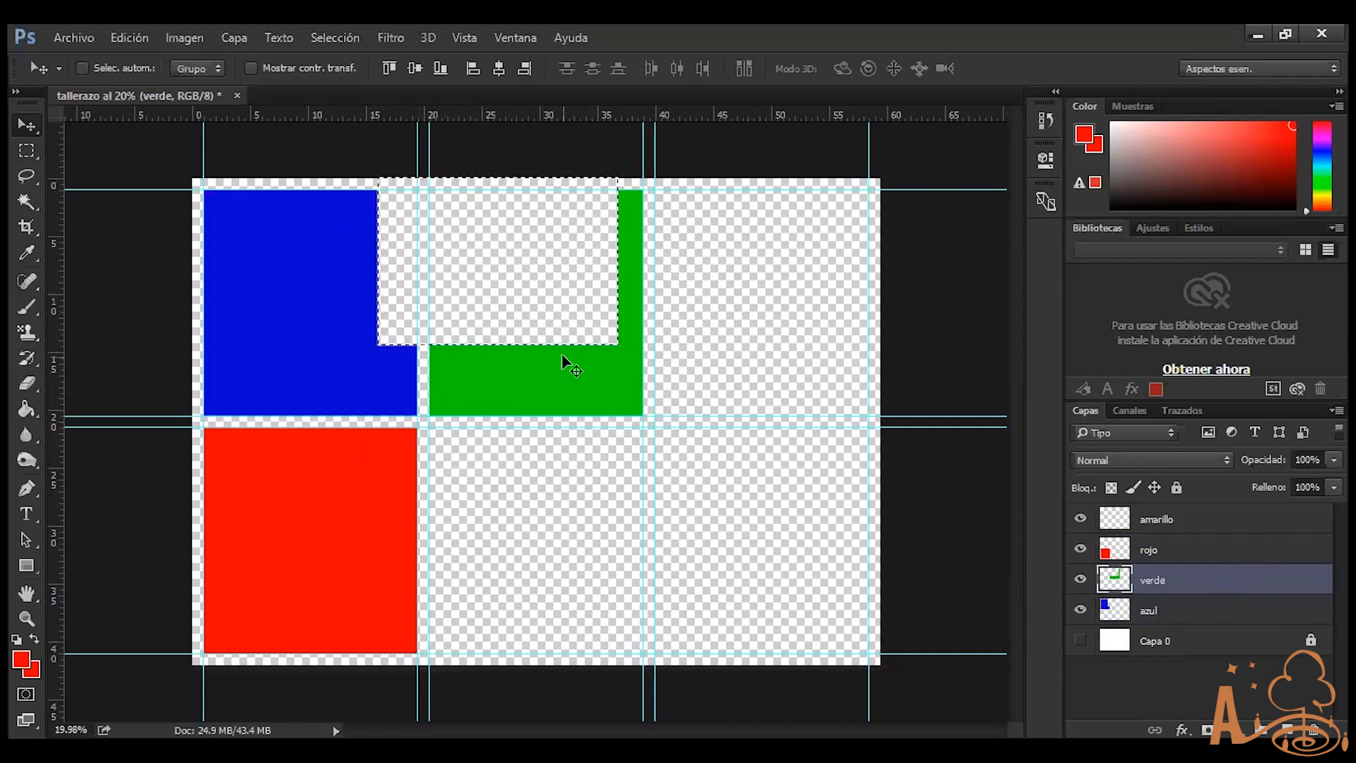
{"action": "key", "text": "ctrl+alt+z"}
{"action": "key", "text": "ctrl+alt+z"}
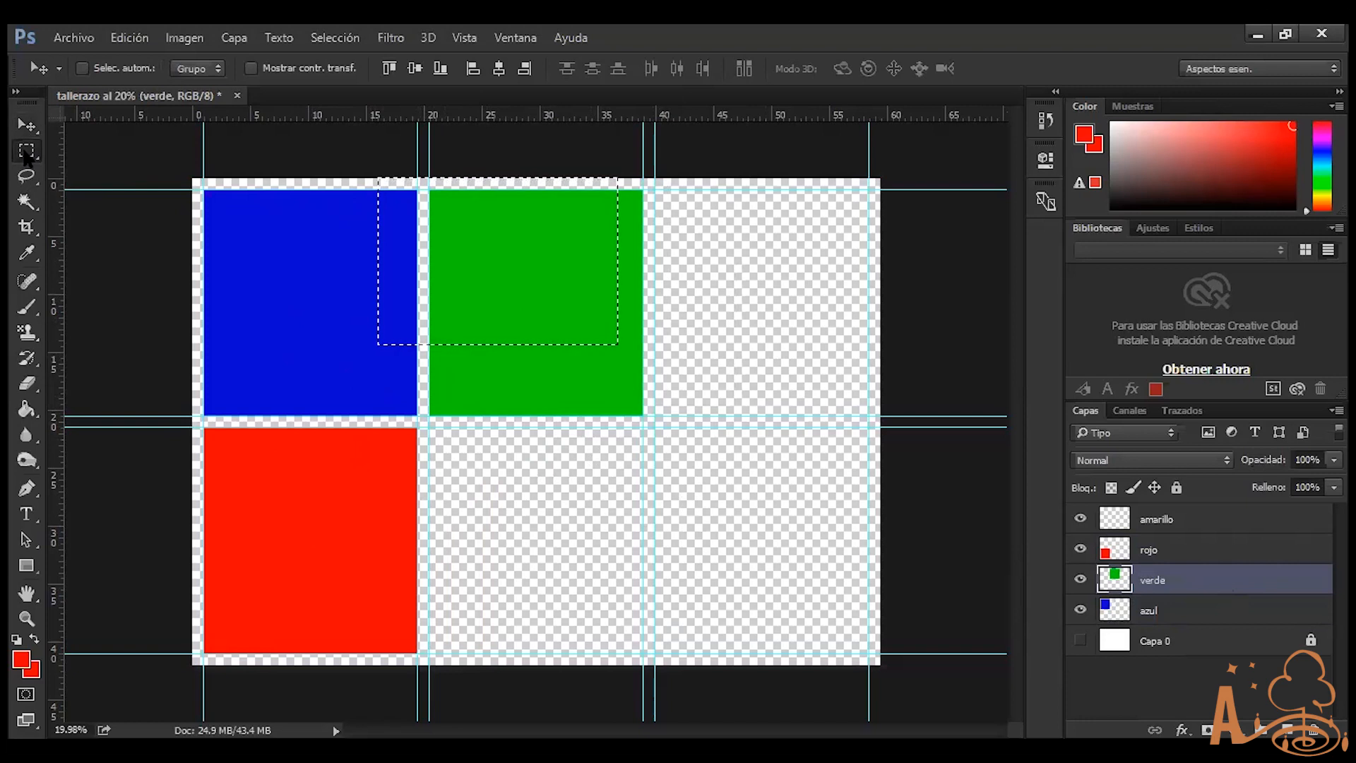
Move the selected part of the green square with the Move tool twice, undoing each move
{"action": "key", "text": "m"}
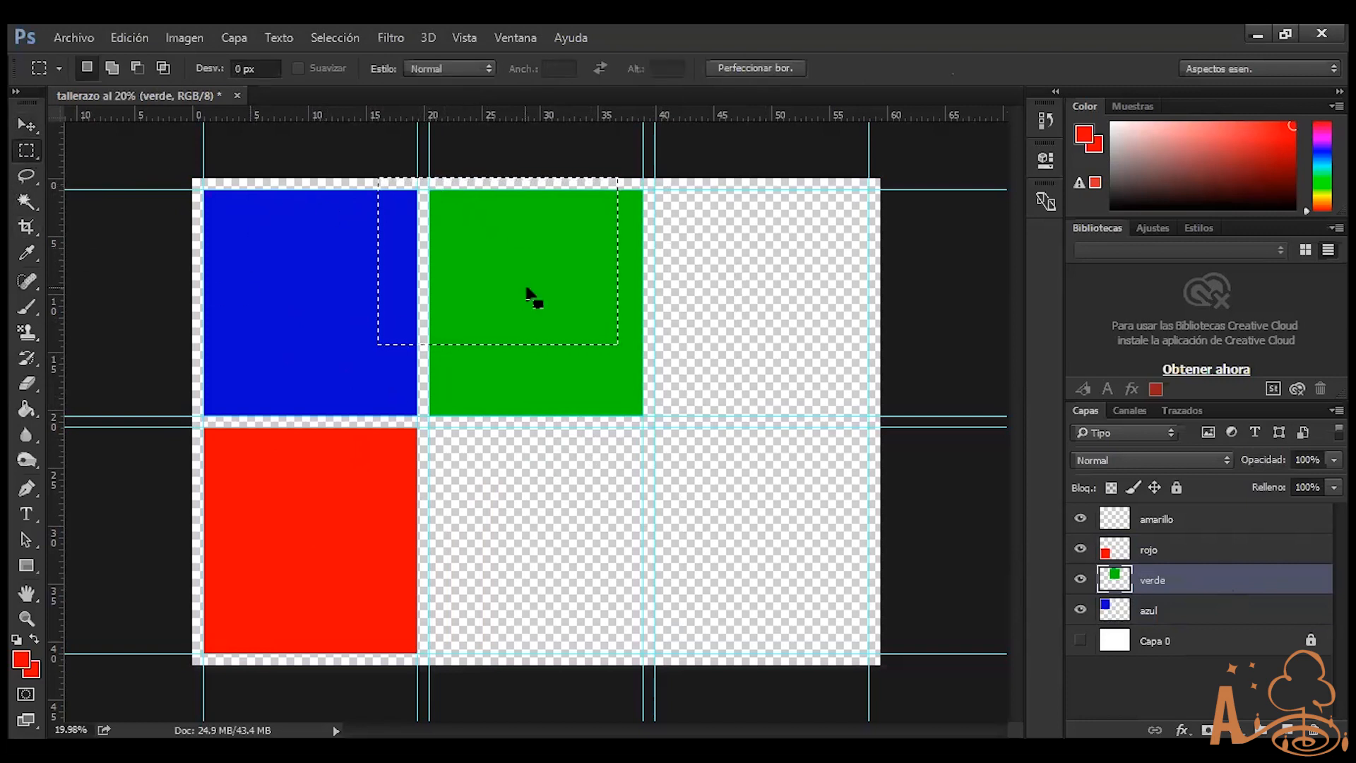
{"action": "left_click", "coordinate": [33, 124]}
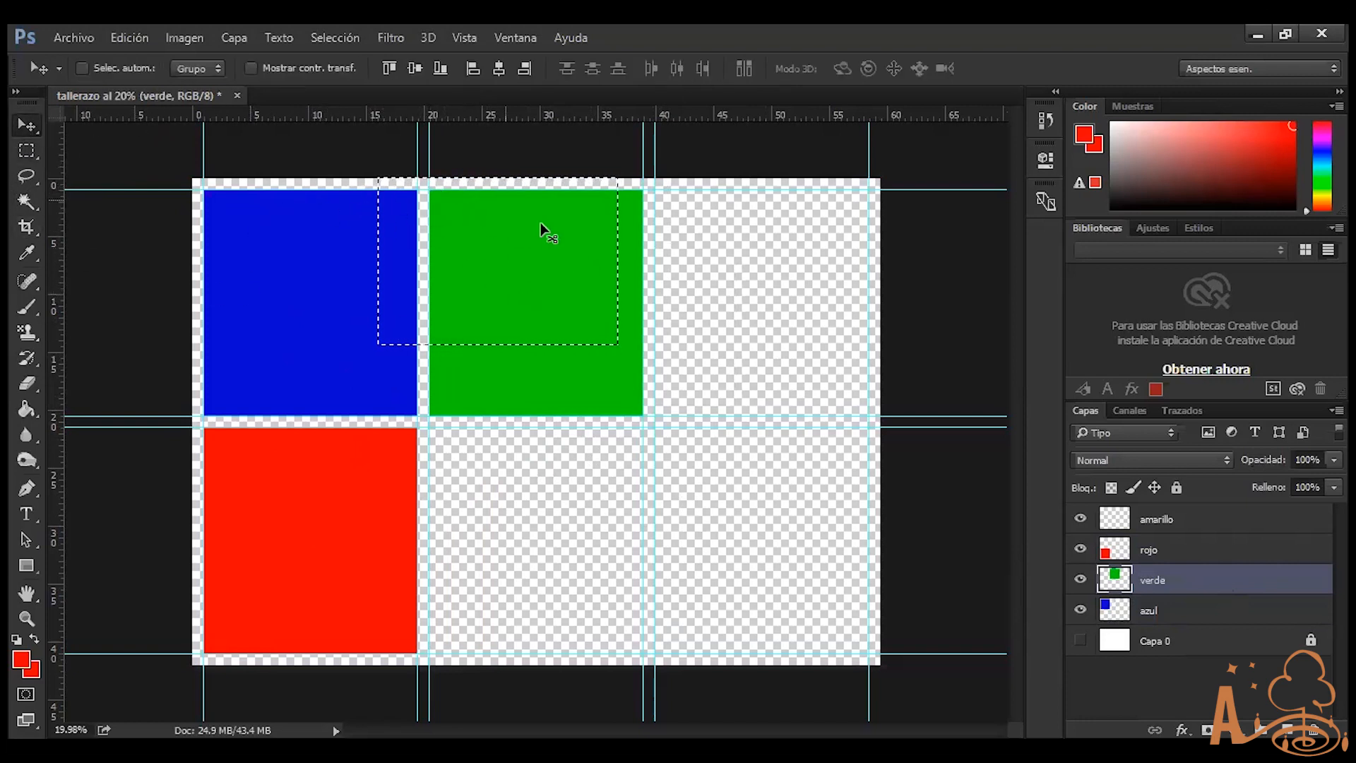
{"action": "left_click_drag", "start_coordinate": [438, 195], "coordinate": [465, 267]}
{"action": "key", "text": "ctrl+z"}
{"action": "left_click_drag", "start_coordinate": [453, 217], "coordinate": [507, 311]}
{"action": "key", "text": "ctrl+z"}
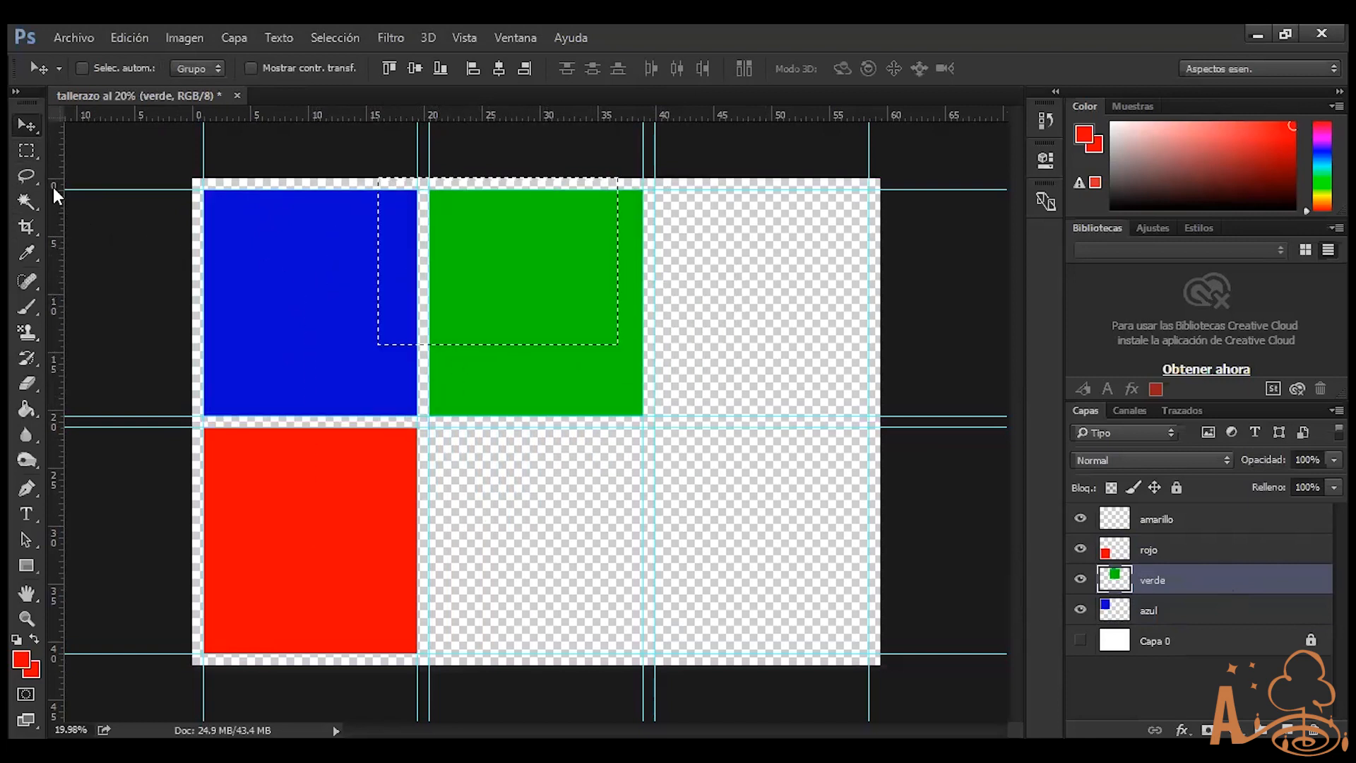
Shift only the selection outline downward using the Rectangular Marquee tool, and deselect it
{"action": "left_click", "coordinate": [21, 151]}
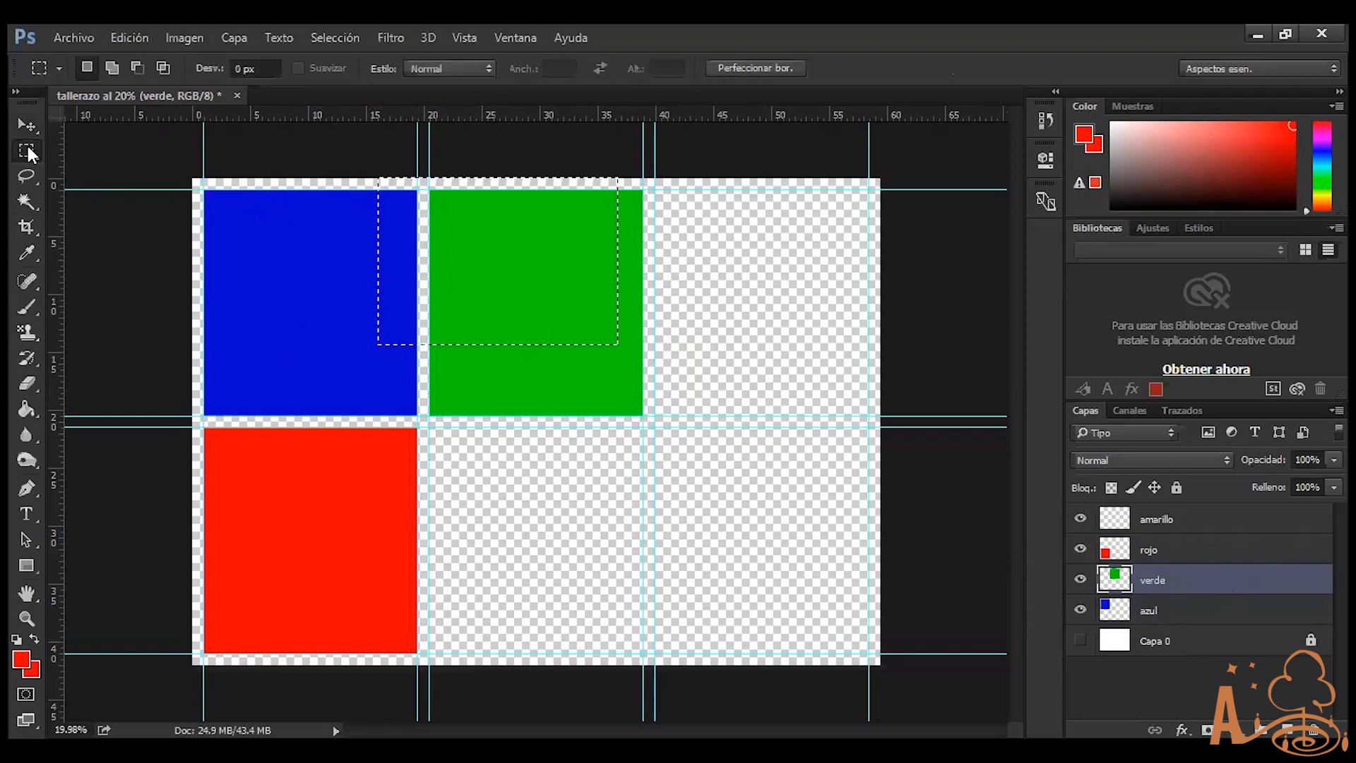
{"action": "left_click_drag", "start_coordinate": [496, 244], "coordinate": [491, 323]}
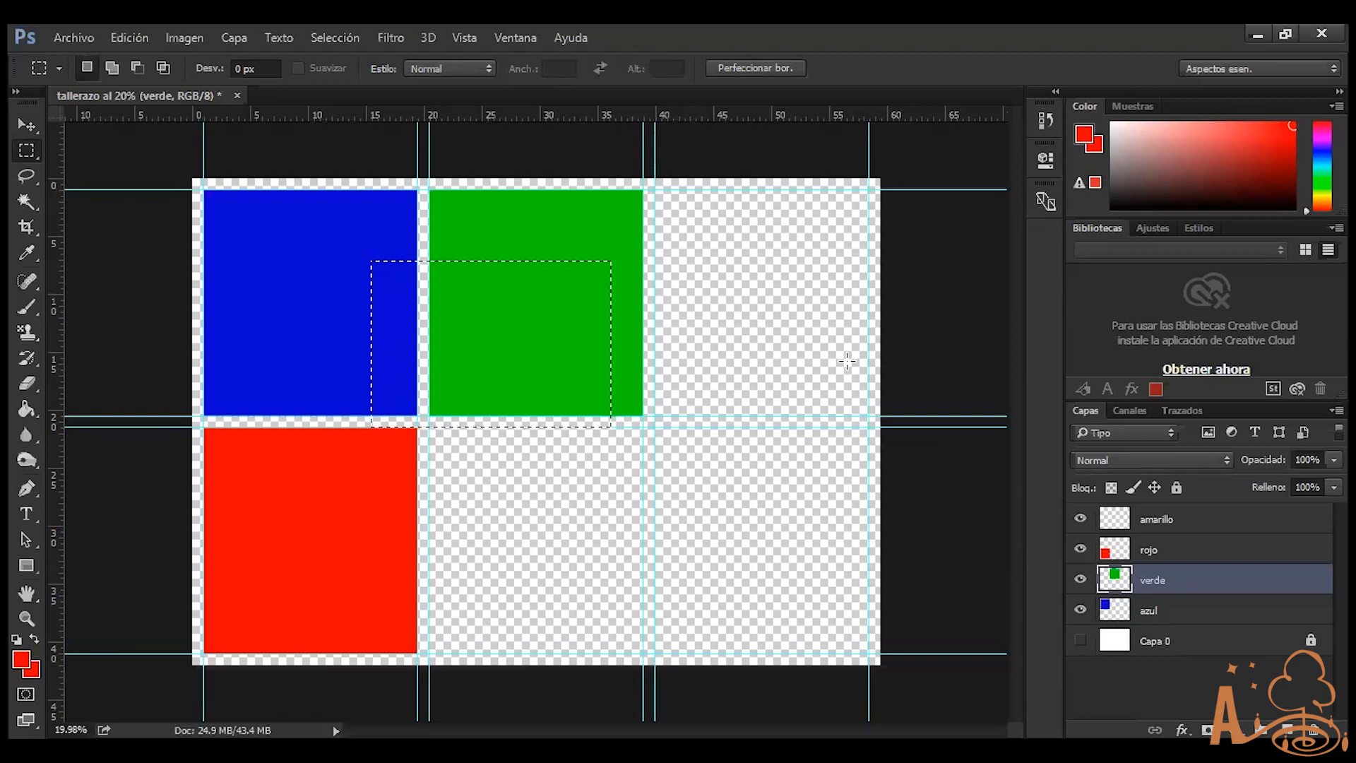
{"action": "key", "text": "ctrl+d"}
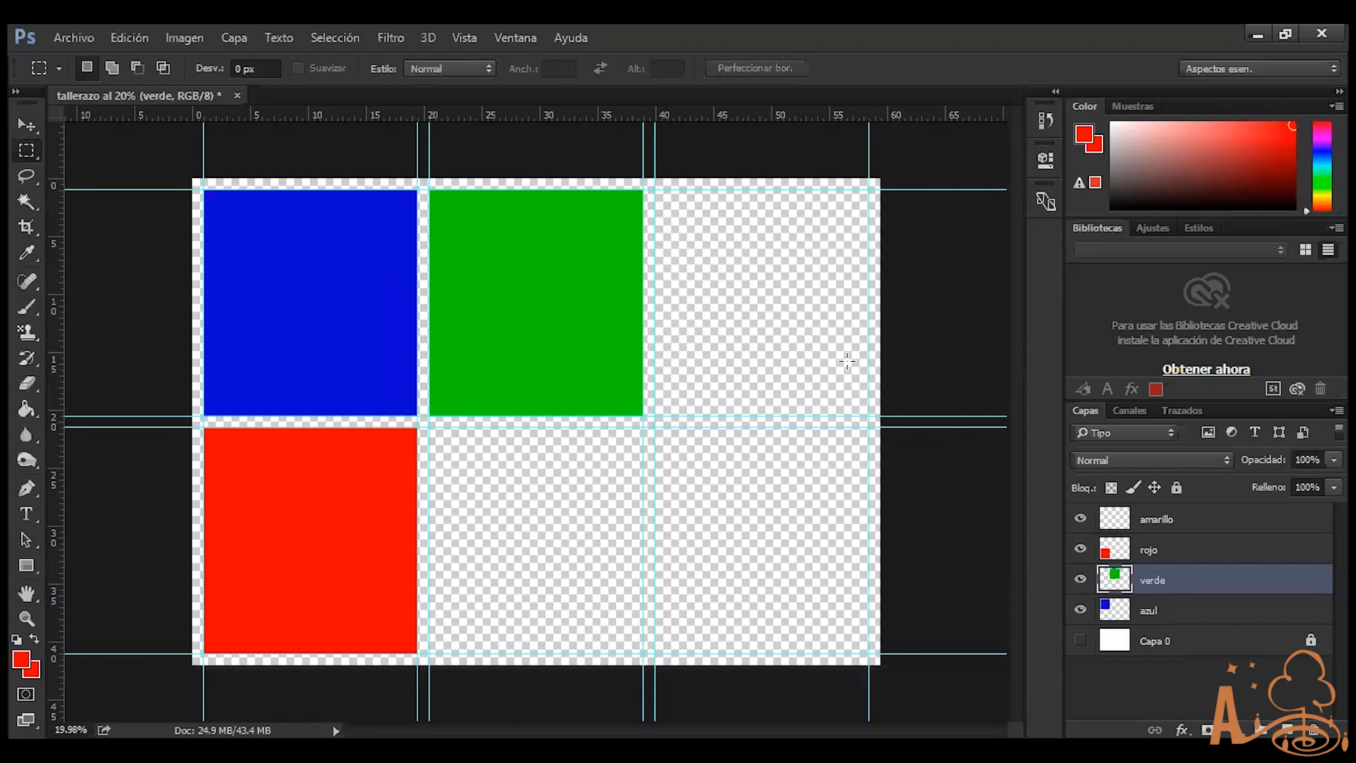
Draw trial selections over the coloured squares with the Elliptical Marquee tool, and deselect them
{"action": "right_click", "coordinate": [21, 157]}
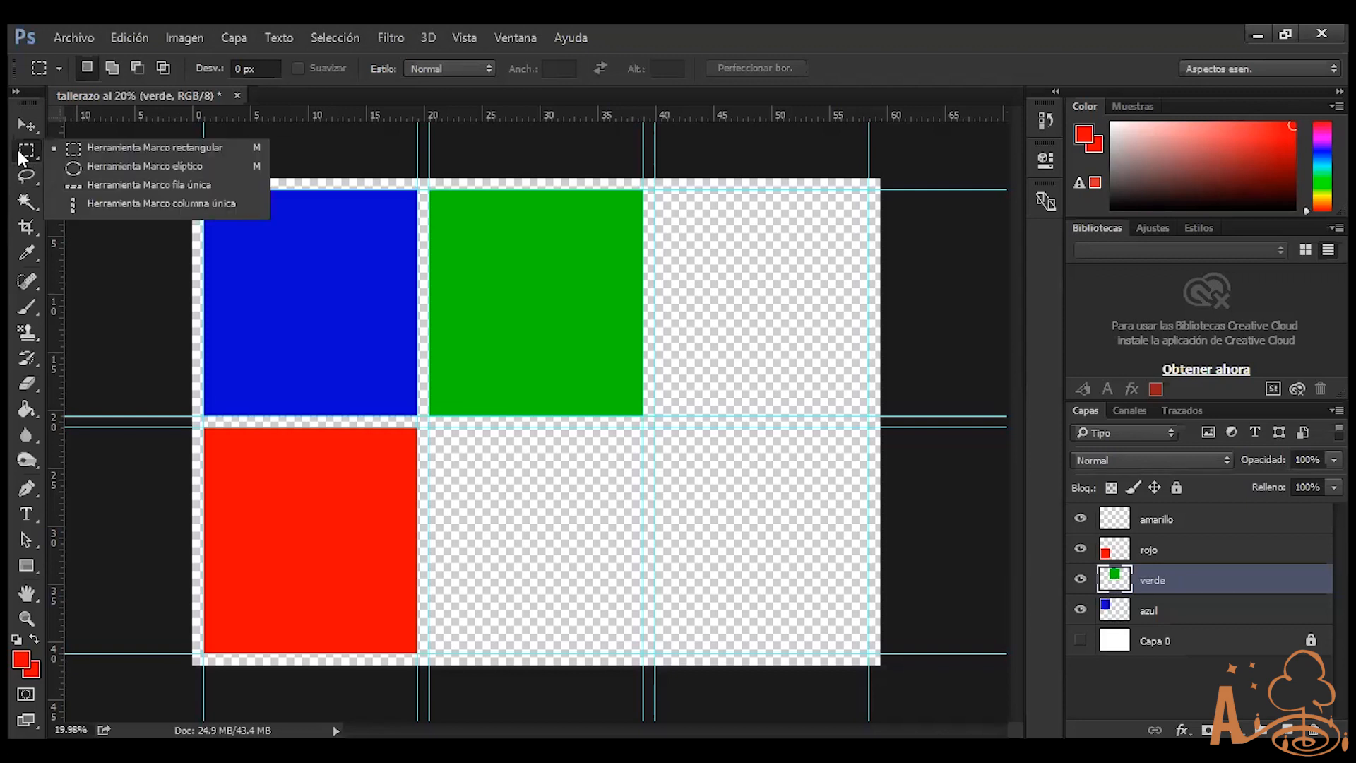
{"action": "left_click", "coordinate": [95, 166]}
{"action": "left_click_drag", "start_coordinate": [582, 368], "coordinate": [257, 365]}
{"action": "left_click_drag", "start_coordinate": [468, 291], "coordinate": [390, 167]}
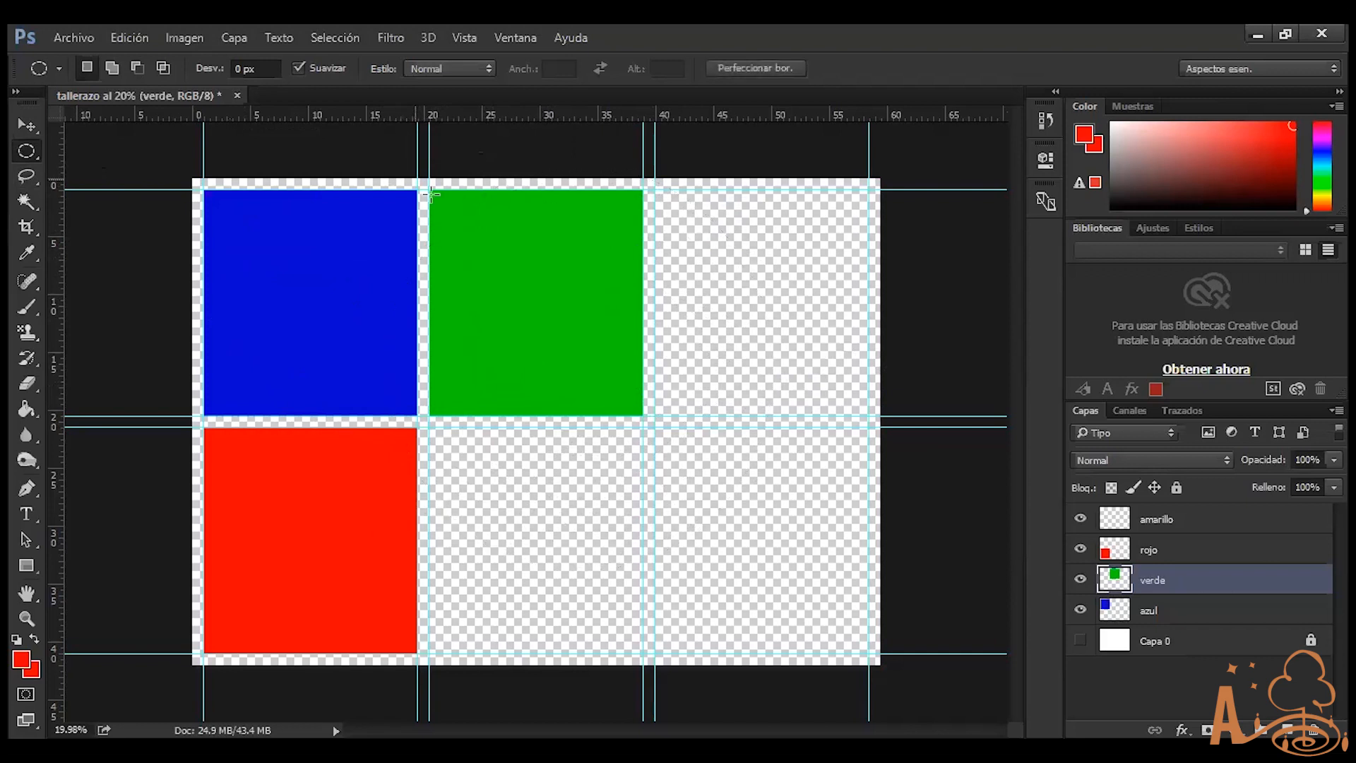
{"action": "key", "text": "ctrl+d"}
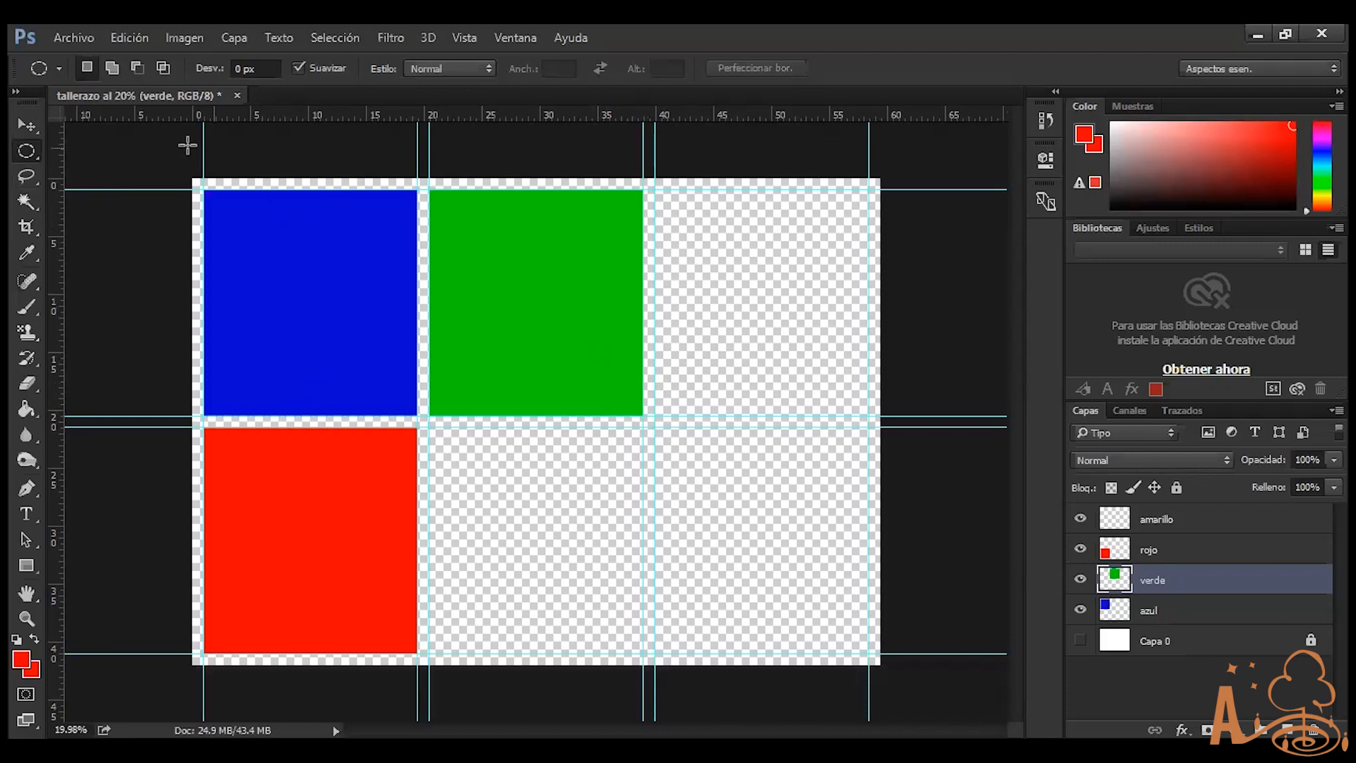
{"action": "left_click", "coordinate": [31, 158]}
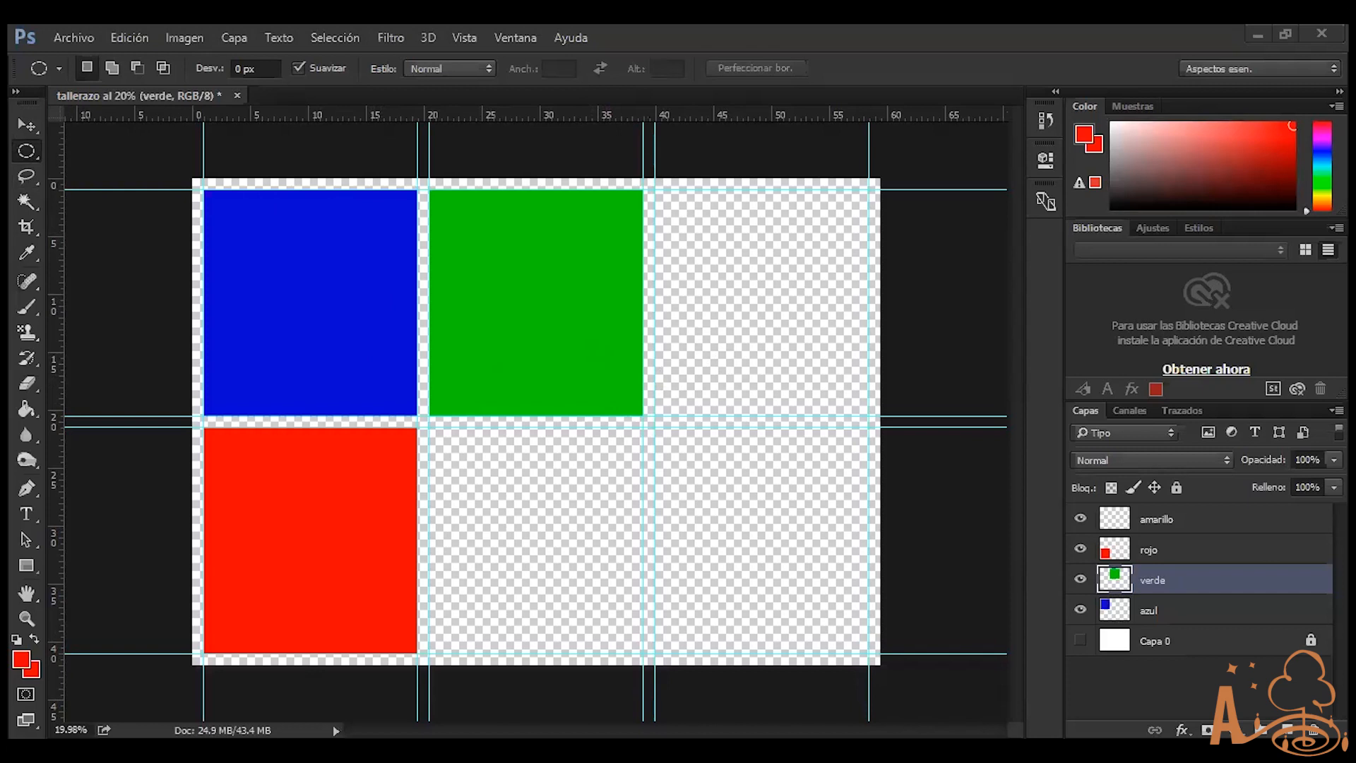
Place the guitarri image on the green square and move the guitarist slightly upward within it
{"action": "left_click_drag", "start_coordinate": [557, 383], "coordinate": [565, 295]}
{"action": "key", "text": "Return"}
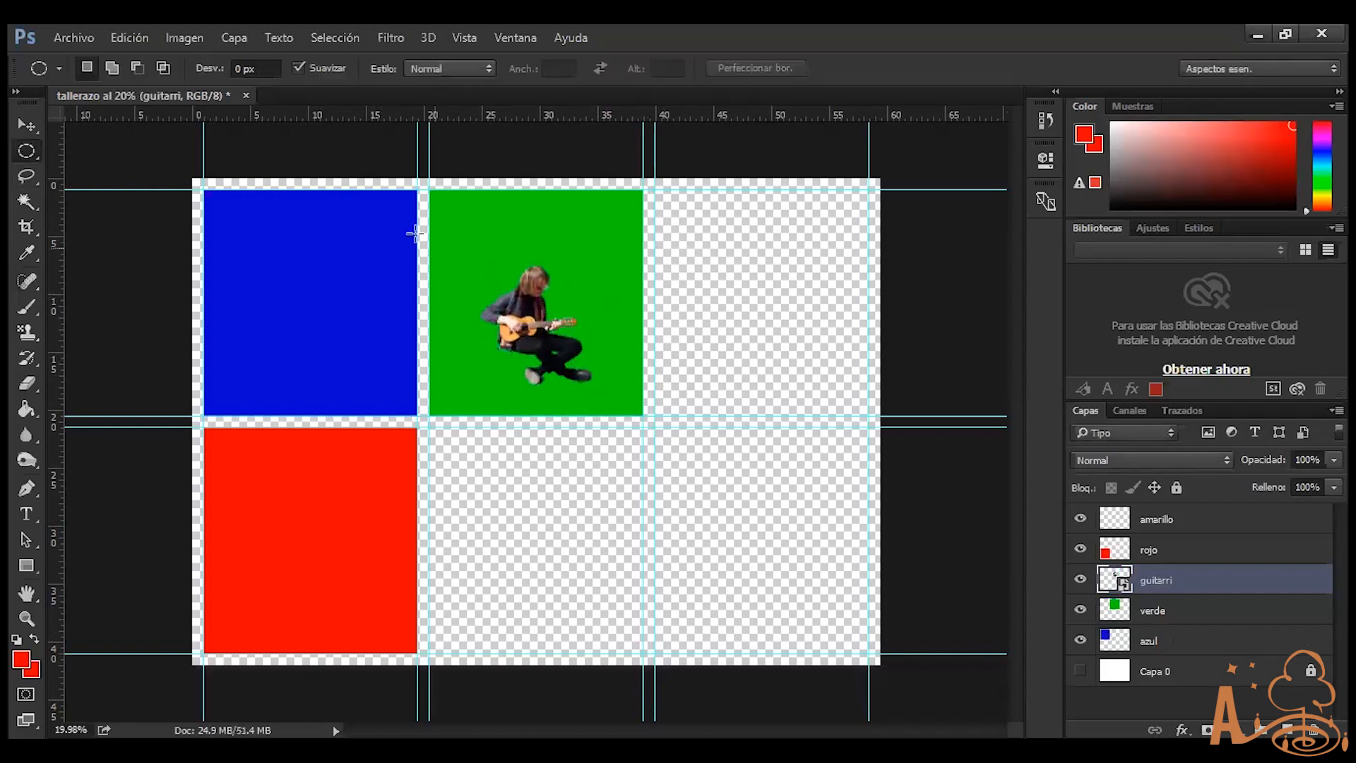
{"action": "scroll", "coordinate": [503, 293], "scroll_direction": "up", "scroll_amount": 6}
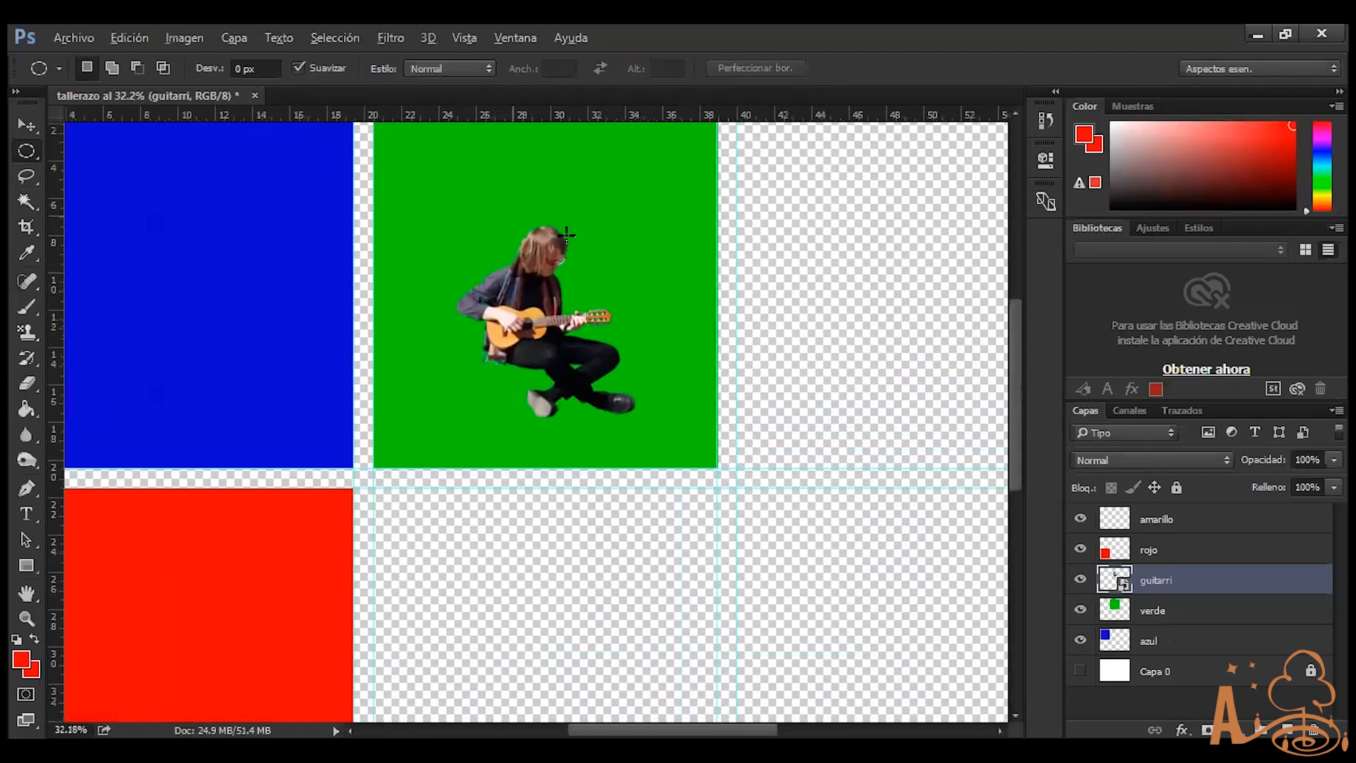
{"action": "scroll", "coordinate": [604, 283], "scroll_direction": "up", "scroll_amount": 3}
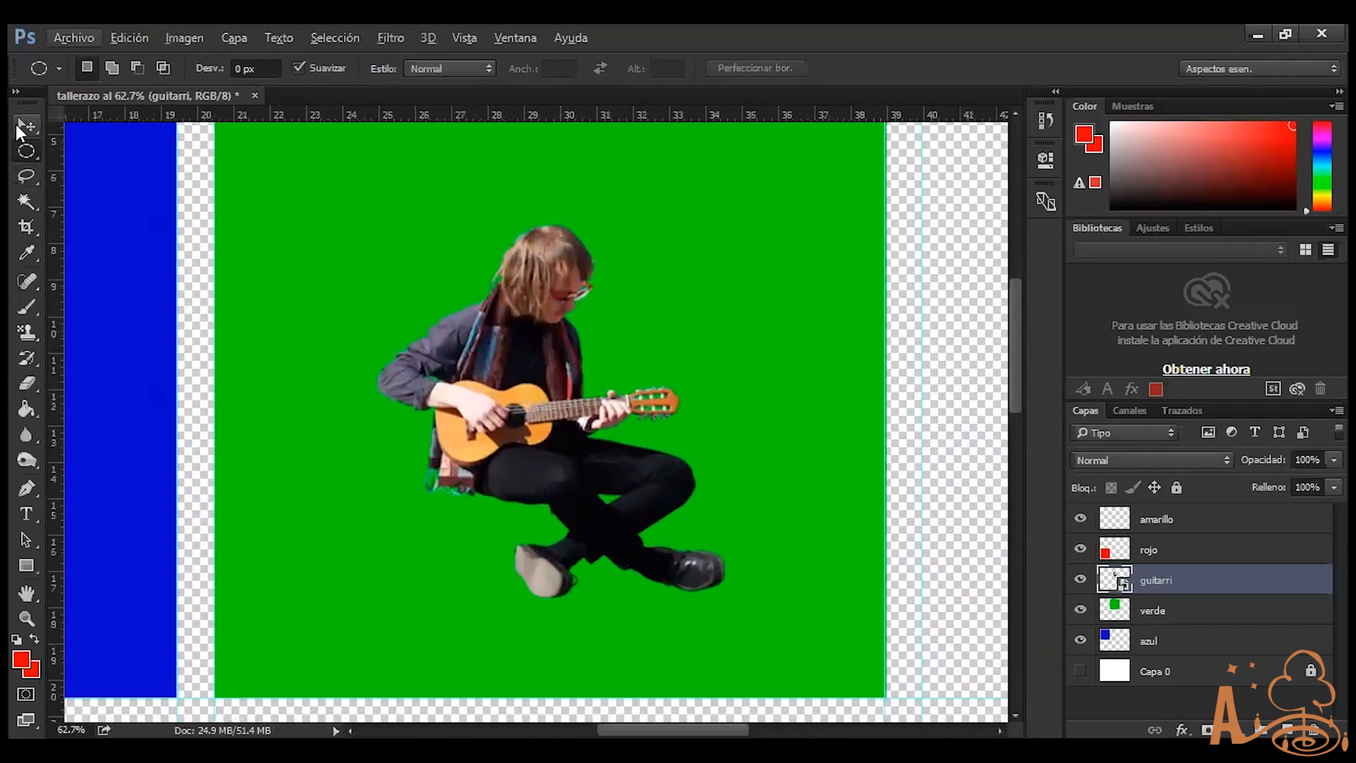
{"action": "key", "text": "v"}
{"action": "left_click_drag", "start_coordinate": [520, 297], "coordinate": [545, 224]}
{"action": "scroll", "coordinate": [569, 250], "scroll_direction": "down", "scroll_amount": 3}
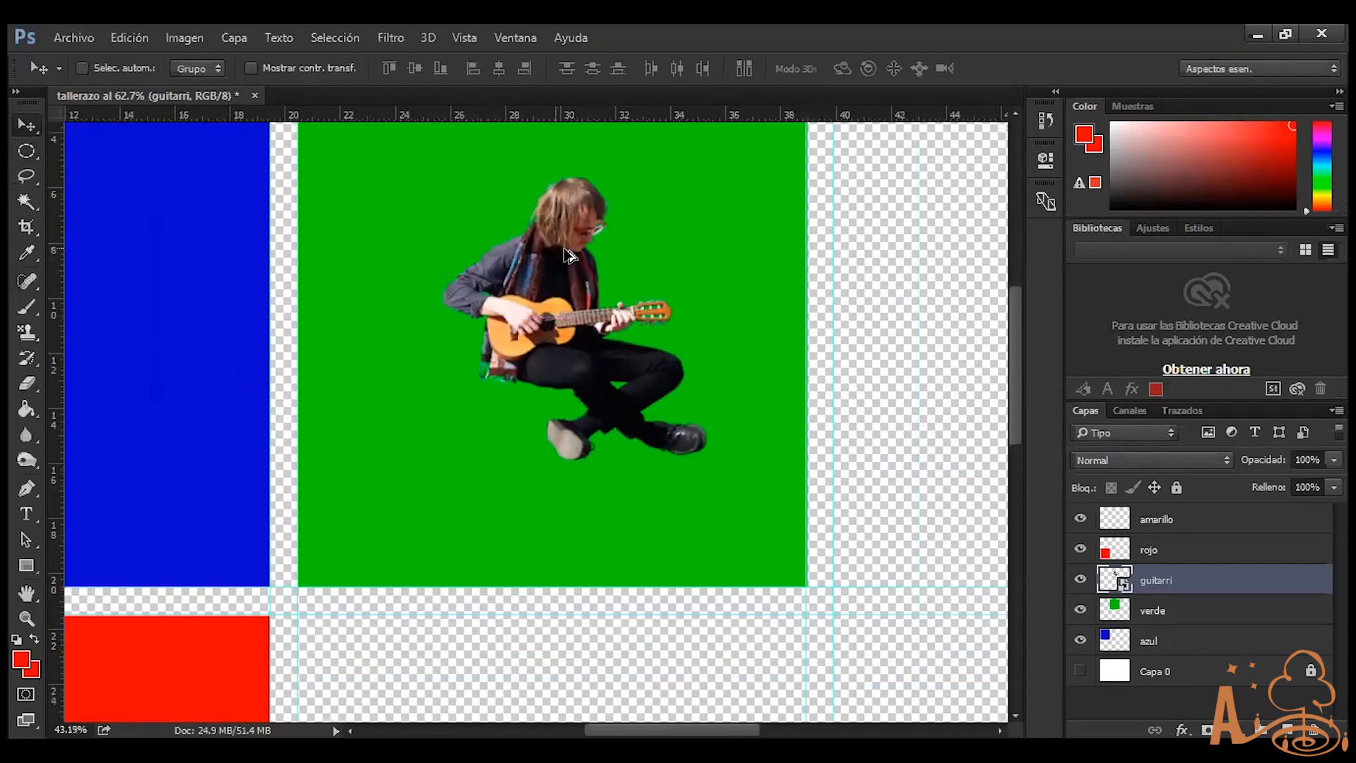
{"action": "scroll", "coordinate": [596, 236], "scroll_direction": "up", "scroll_amount": 2}
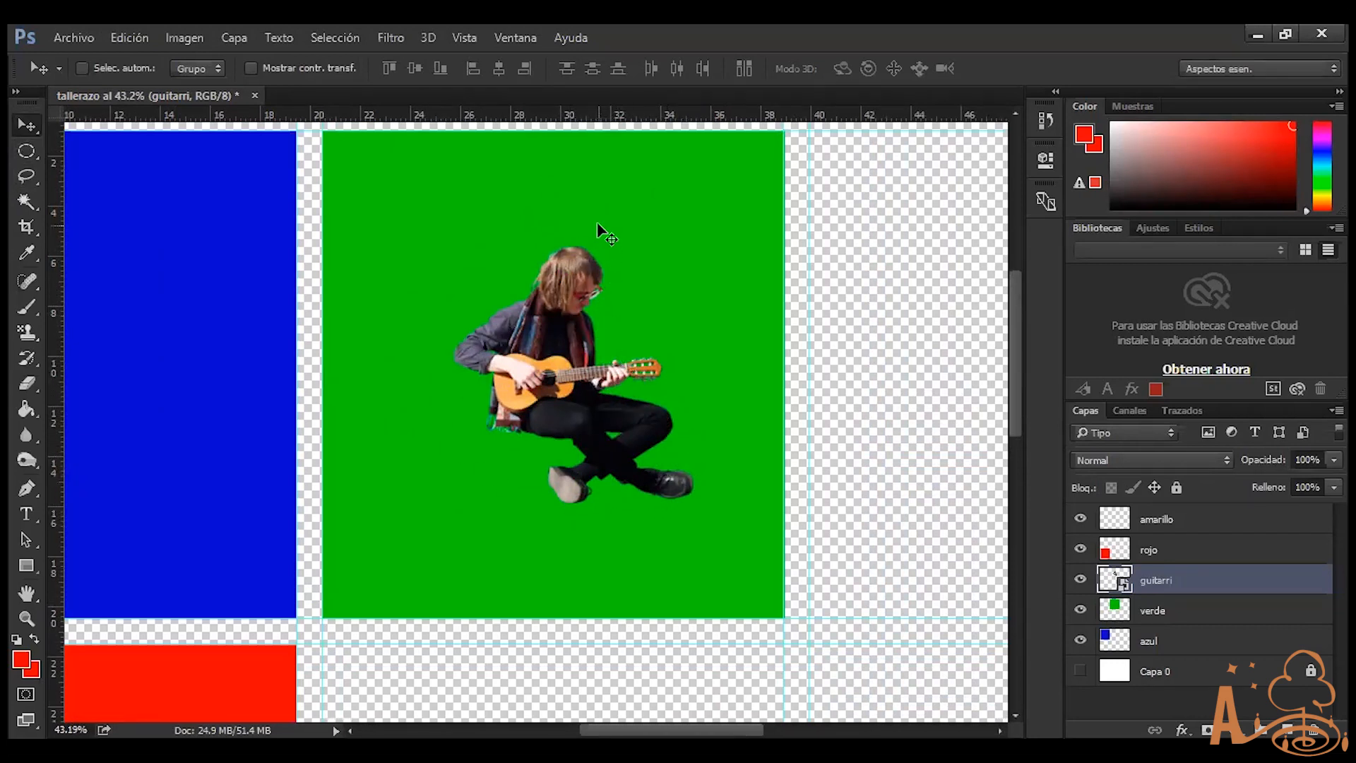
On the verde layer, draw a rectangular selection around the guitarist, redrawing it to span most of the green square's height
{"action": "left_click", "coordinate": [1162, 611]}
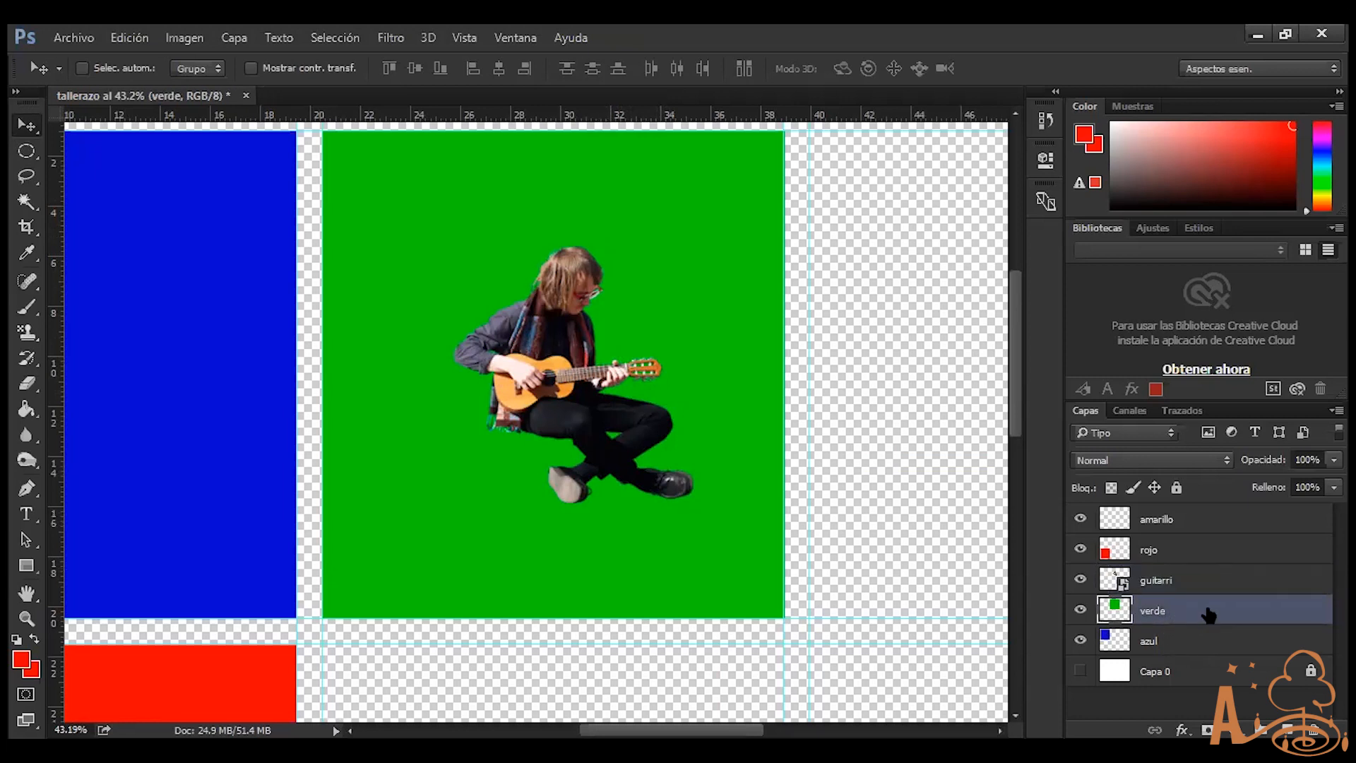
{"action": "left_click", "coordinate": [35, 158]}
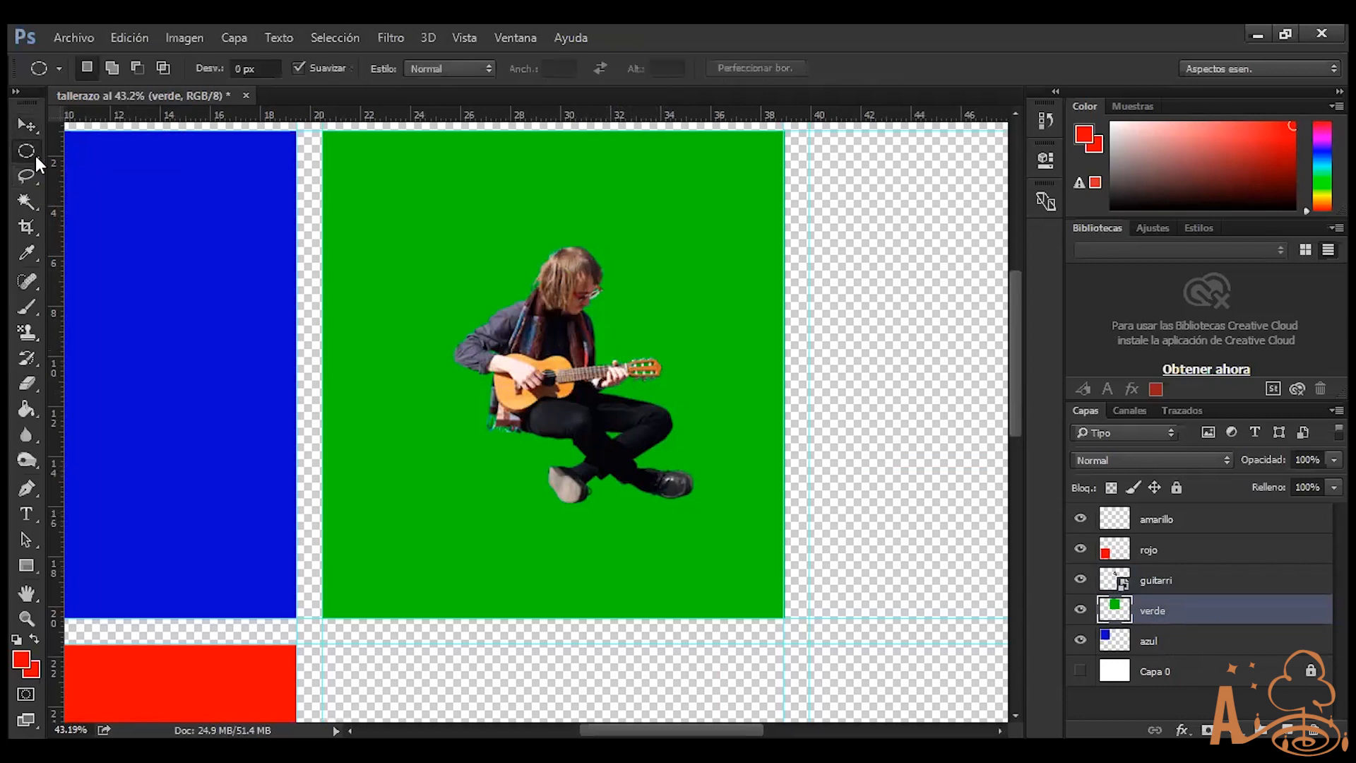
{"action": "right_click", "coordinate": [35, 155]}
{"action": "left_click", "coordinate": [111, 145]}
{"action": "left_click_drag", "start_coordinate": [453, 229], "coordinate": [713, 539]}
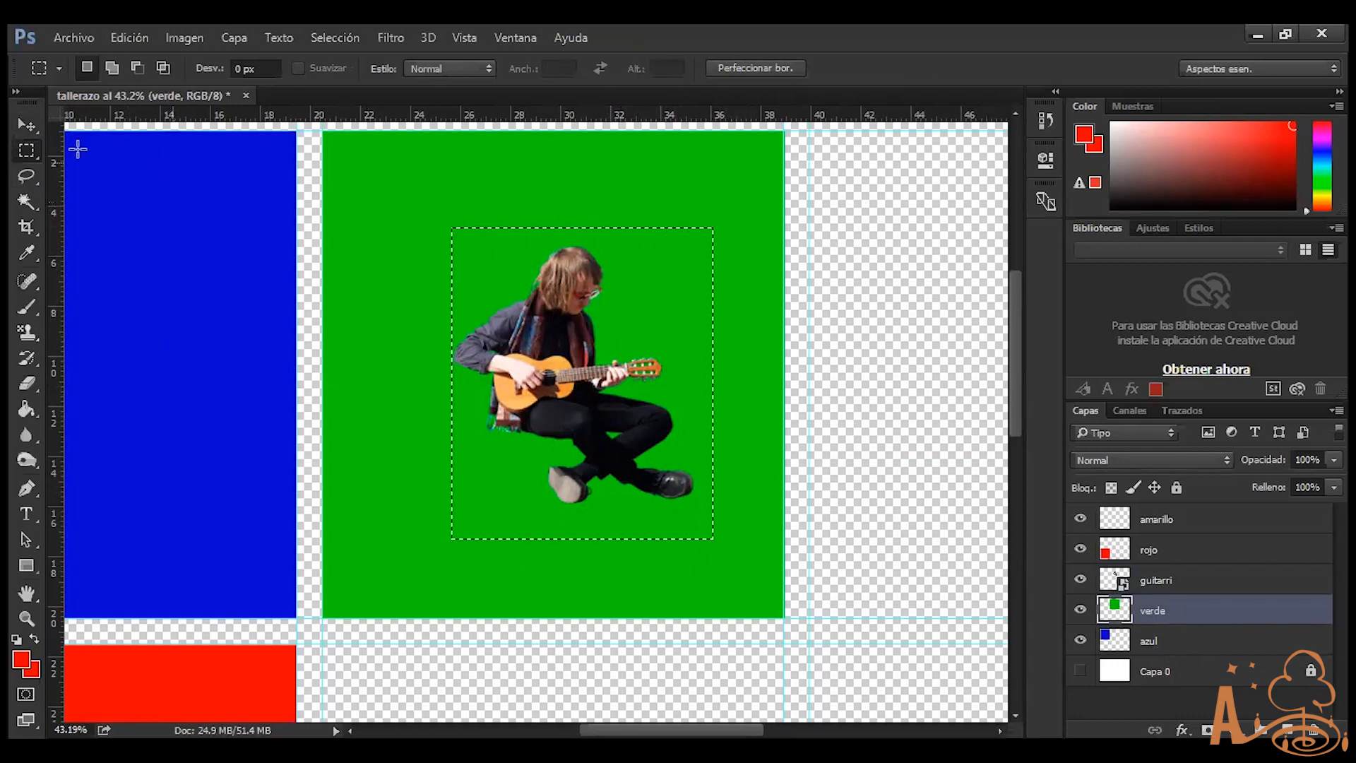
{"action": "left_click_drag", "start_coordinate": [363, 155], "coordinate": [549, 468]}
{"action": "left_click_drag", "start_coordinate": [447, 203], "coordinate": [503, 211]}
{"action": "left_click_drag", "start_coordinate": [402, 168], "coordinate": [702, 563]}
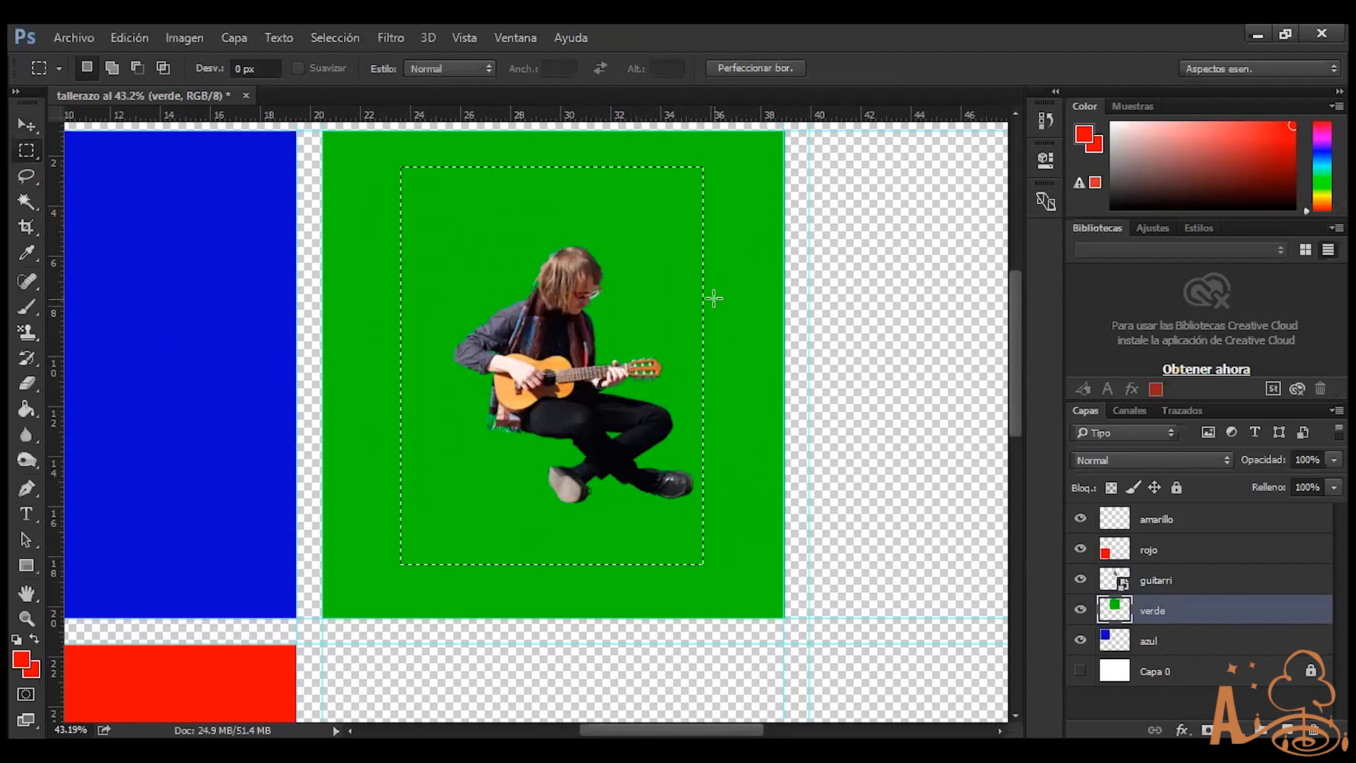
{"action": "scroll", "coordinate": [715, 306], "scroll_direction": "down", "scroll_amount": 1, "text": "alt"}
{"action": "scroll", "coordinate": [716, 306], "scroll_direction": "down", "scroll_amount": 2, "text": "alt"}
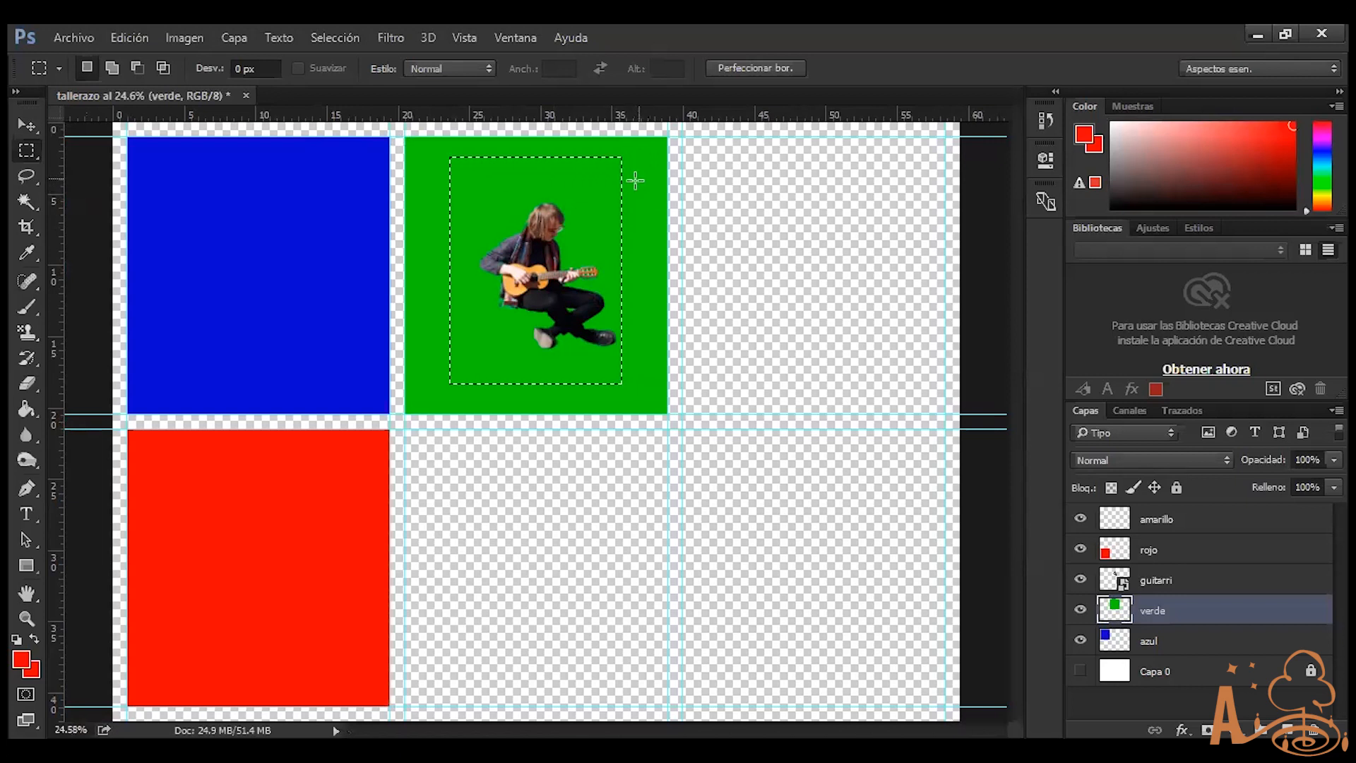
Add several rectangular areas to the existing selection, overlapping the green square's edge and on the empty canvas below it
{"action": "key", "text": "shift"}
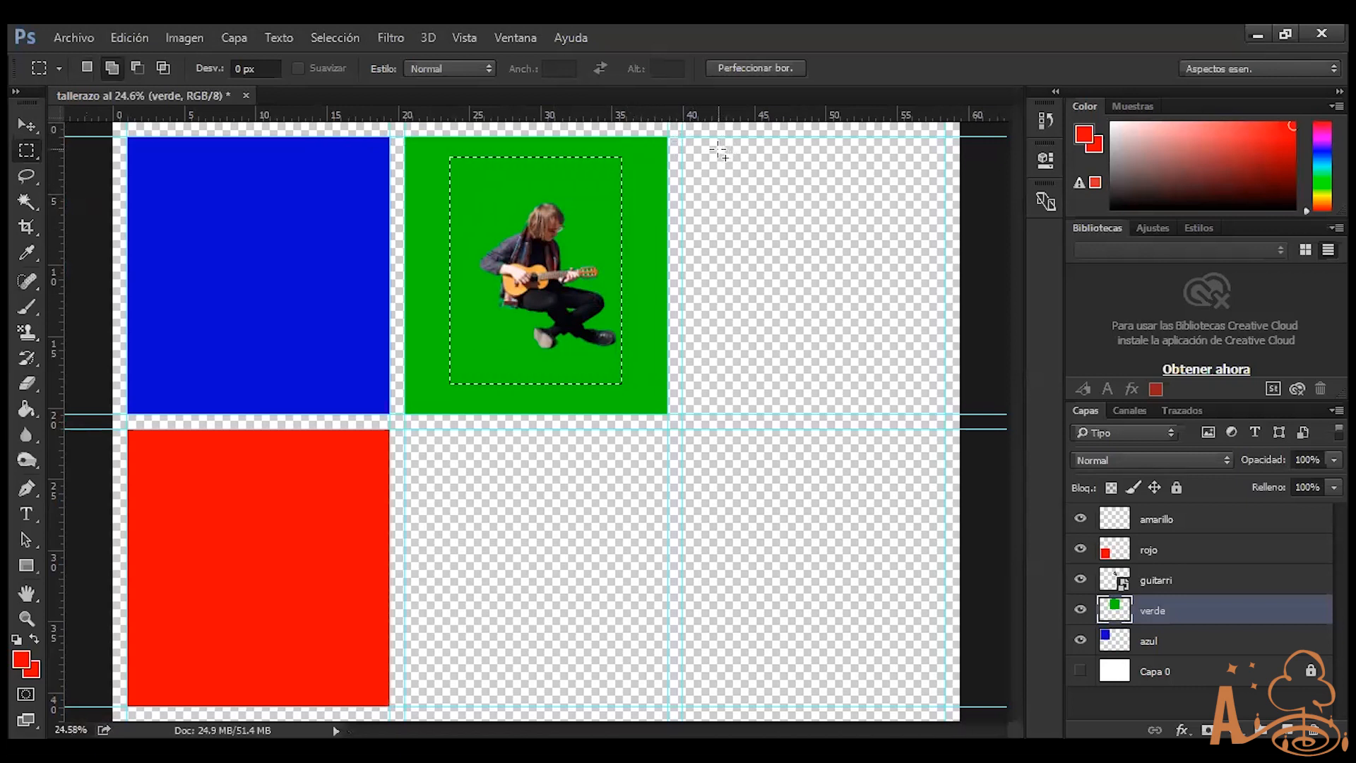
{"action": "left_click_drag", "start_coordinate": [722, 139], "coordinate": [602, 241]}
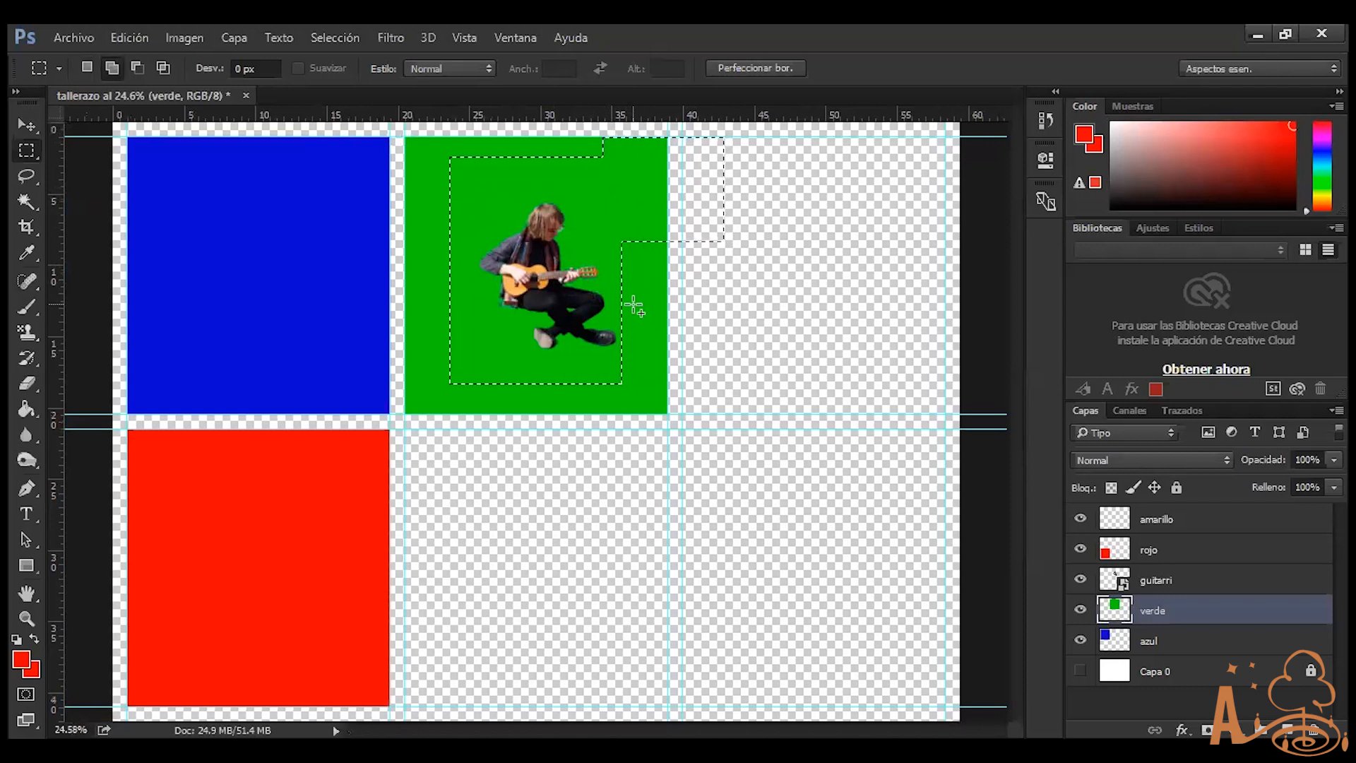
{"action": "left_click_drag", "start_coordinate": [705, 490], "coordinate": [576, 318]}
{"action": "left_click_drag", "start_coordinate": [463, 552], "coordinate": [514, 429]}
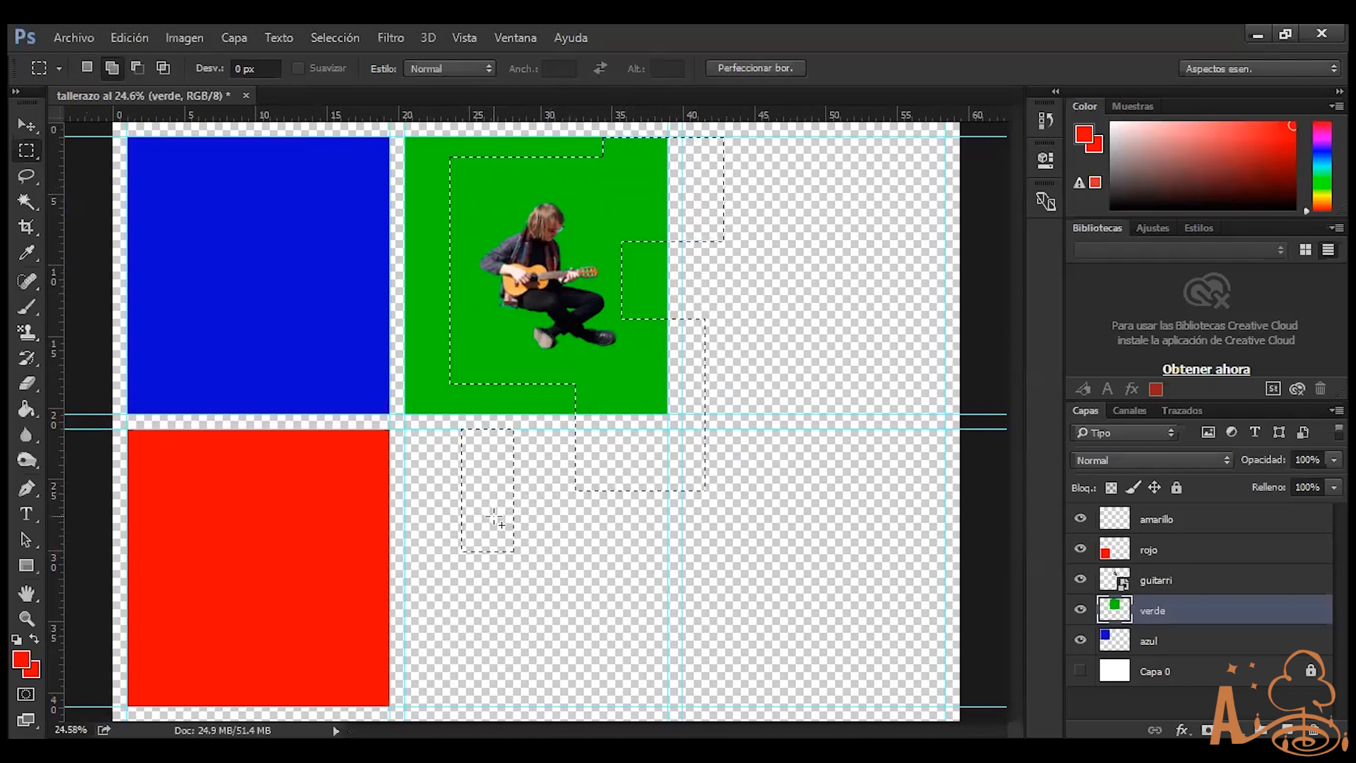
{"action": "left_click_drag", "start_coordinate": [579, 585], "coordinate": [661, 492]}
Undo the added rectangular areas, going back to the single rectangular selection around the guitarist
{"action": "key", "text": "ctrl+z"}
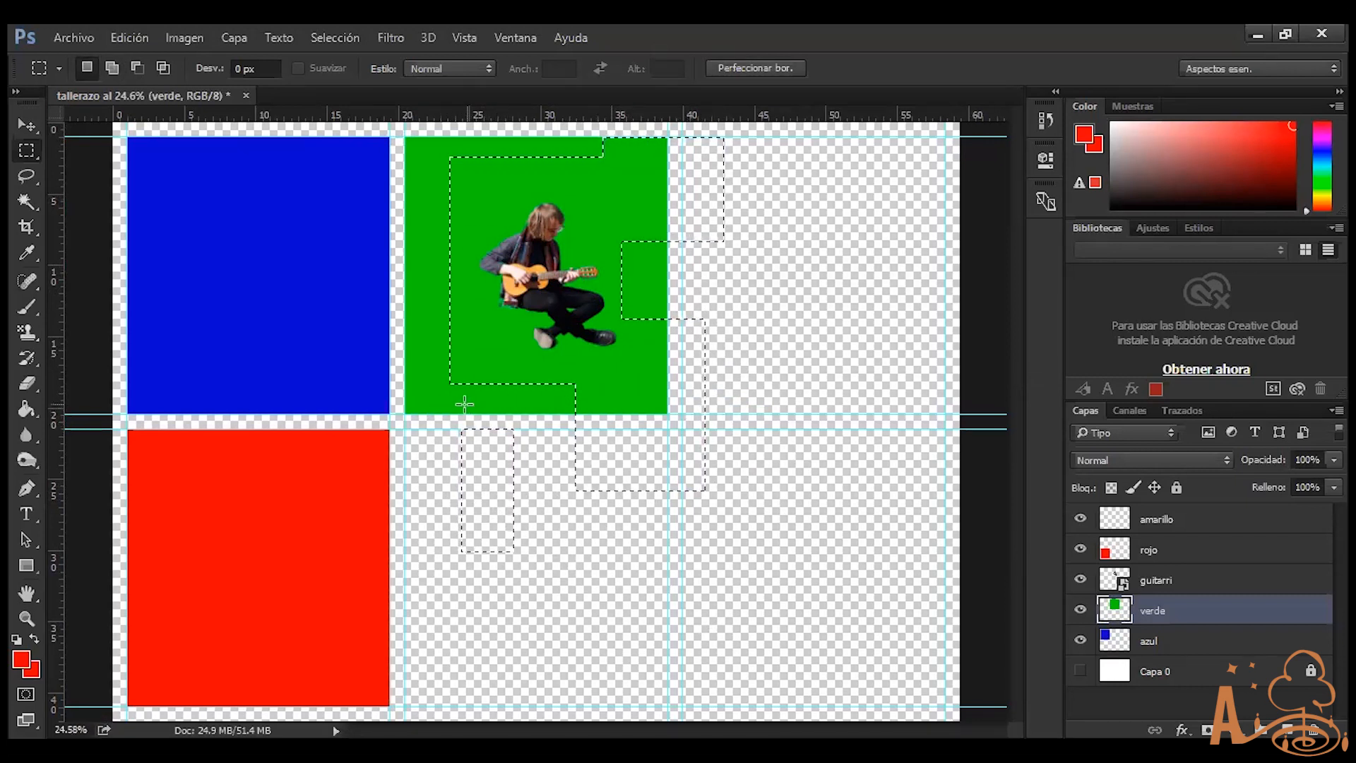
{"action": "key", "text": "ctrl+z"}
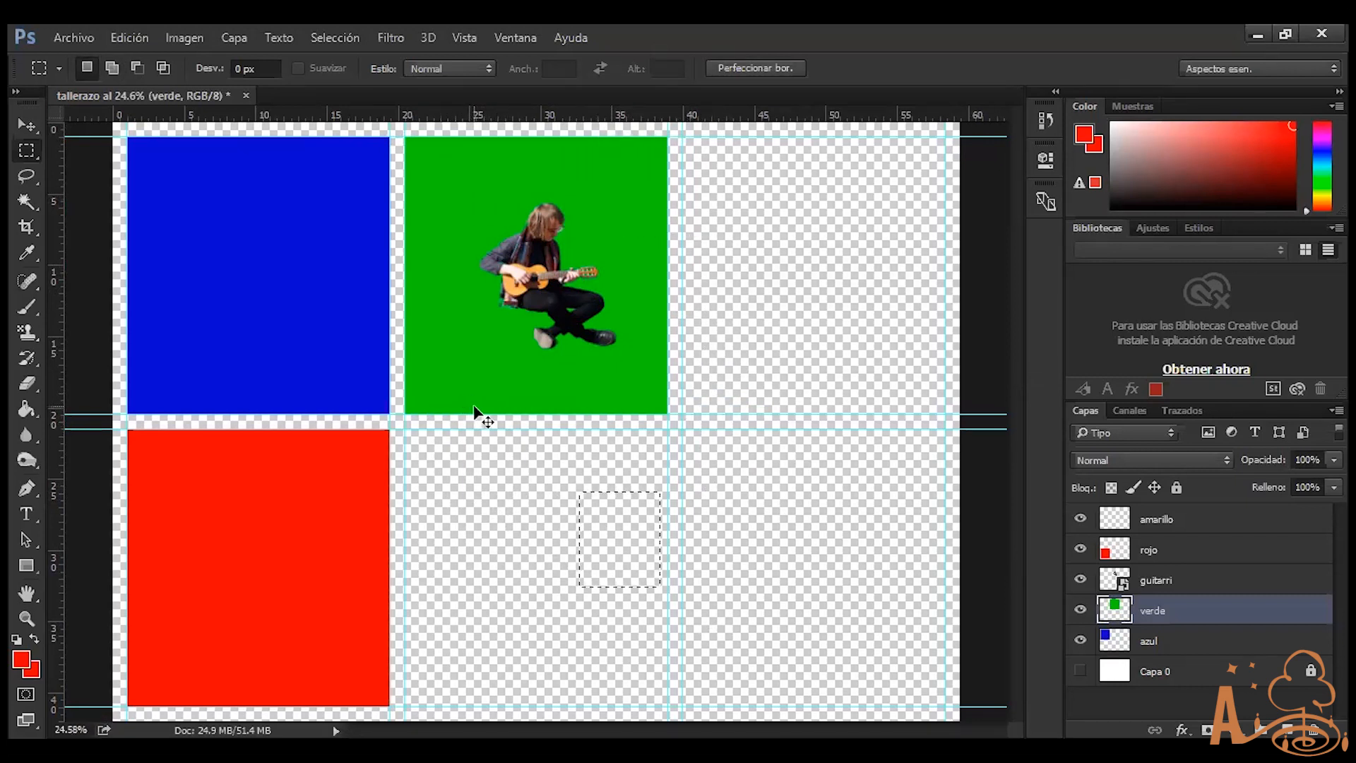
{"action": "key", "text": "ctrl+alt+z"}
{"action": "key", "text": "ctrl+alt+z"}
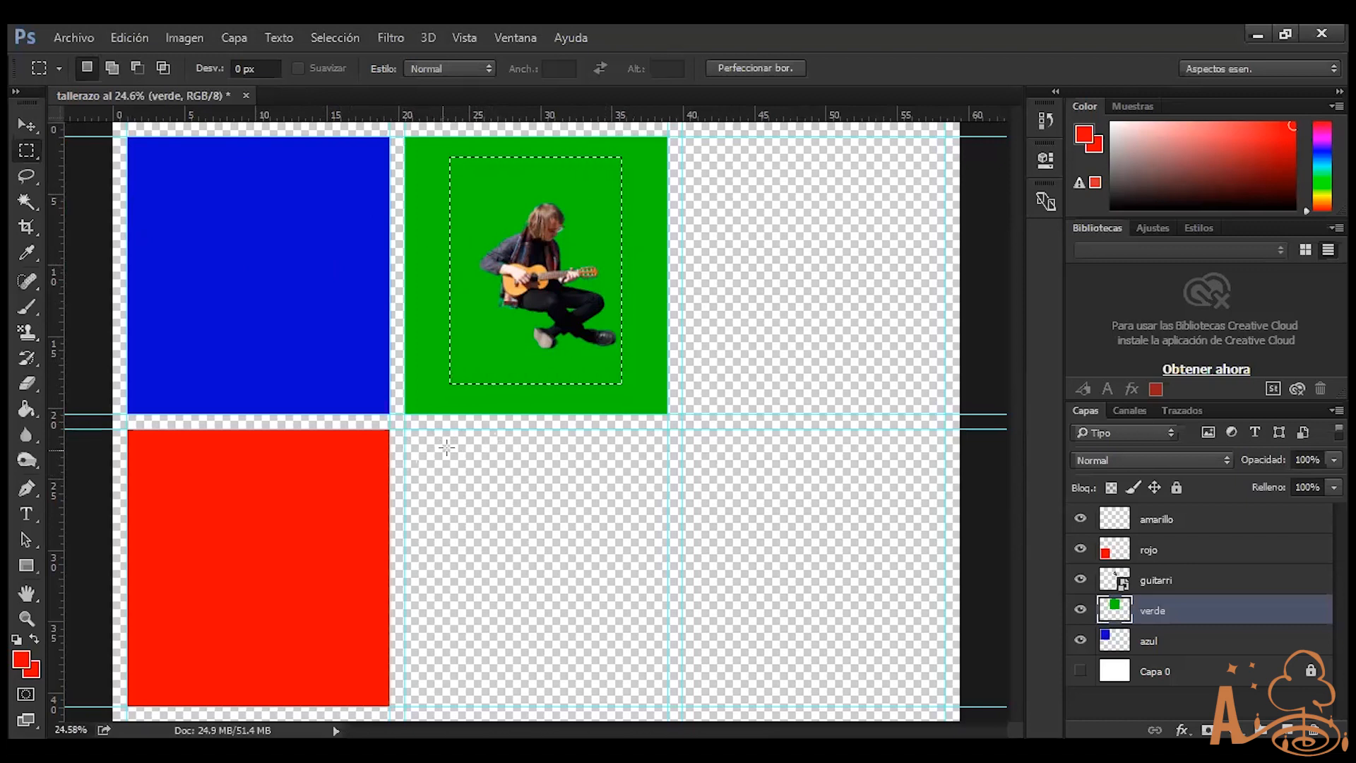
Subtract rectangular areas from the corners of the selection to fit it more closely around the guitarist
{"action": "key", "text": "alt"}
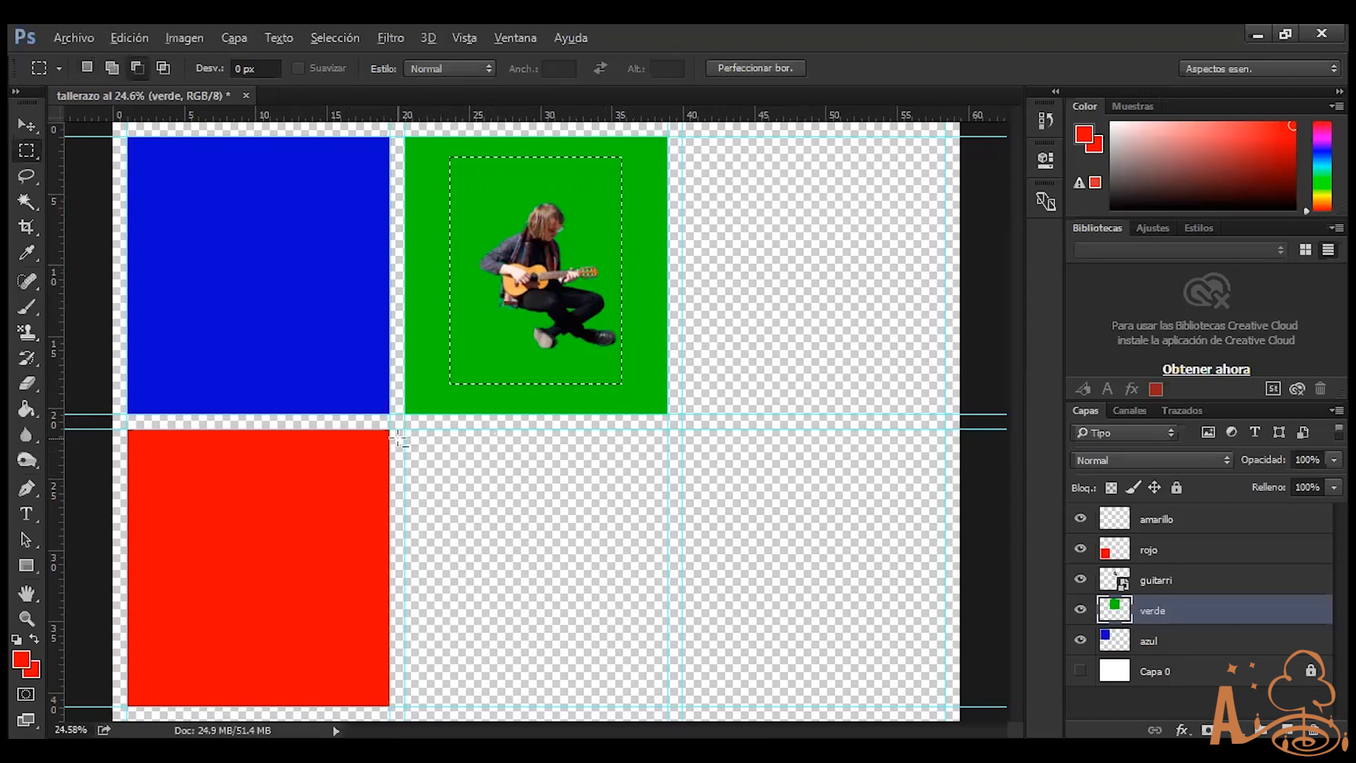
{"action": "key", "text": "alt"}
{"action": "left_click_drag", "start_coordinate": [391, 444], "coordinate": [510, 317]}
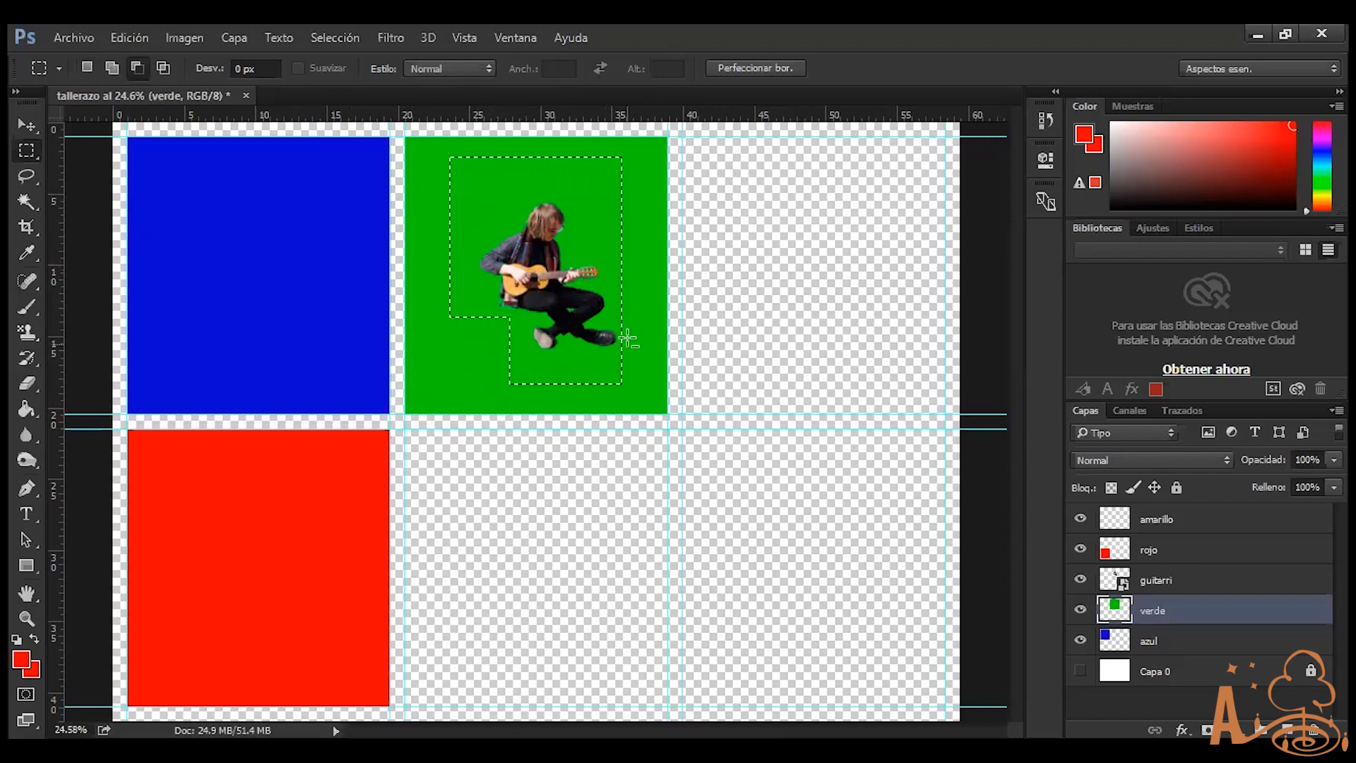
{"action": "left_click_drag", "start_coordinate": [647, 146], "coordinate": [599, 214]}
{"action": "left_click_drag", "start_coordinate": [426, 138], "coordinate": [506, 225]}
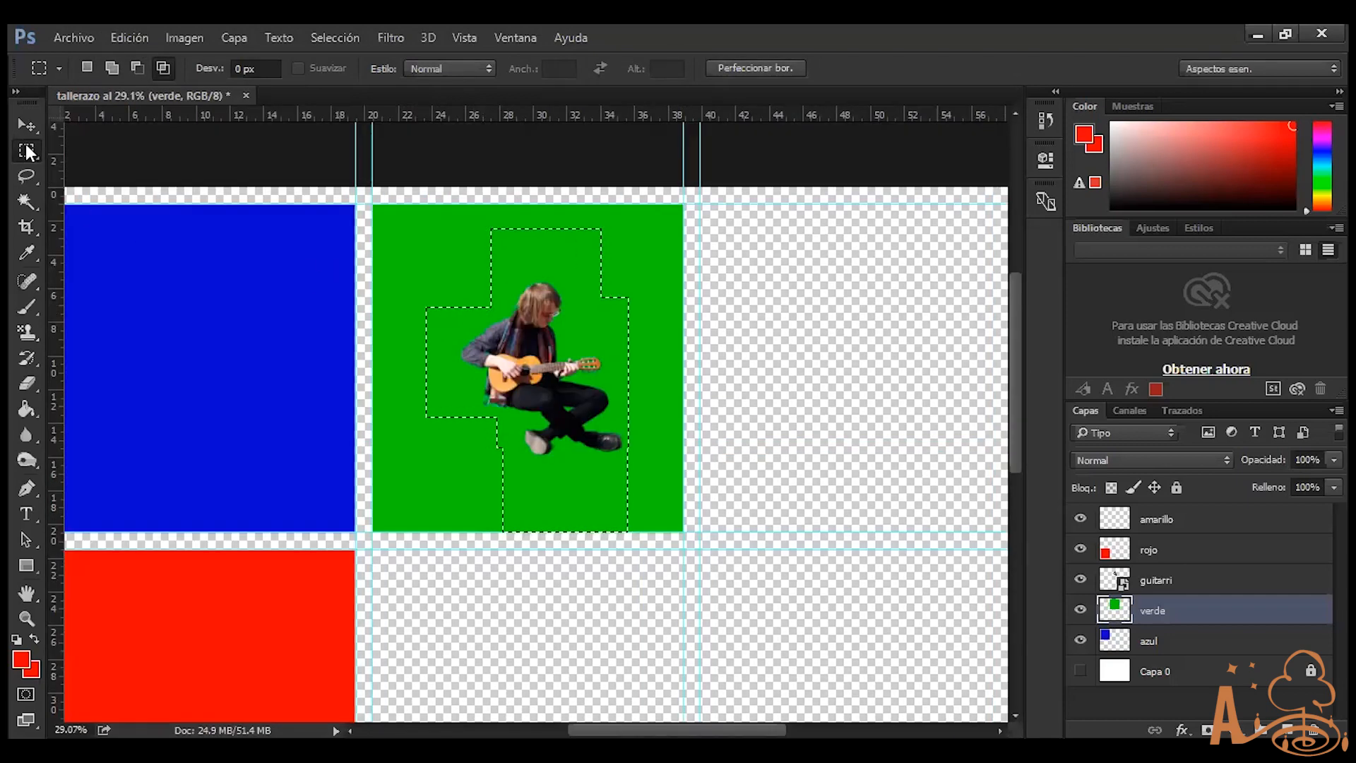
{"action": "left_click", "coordinate": [26, 125]}
{"action": "right_click", "coordinate": [520, 264]}
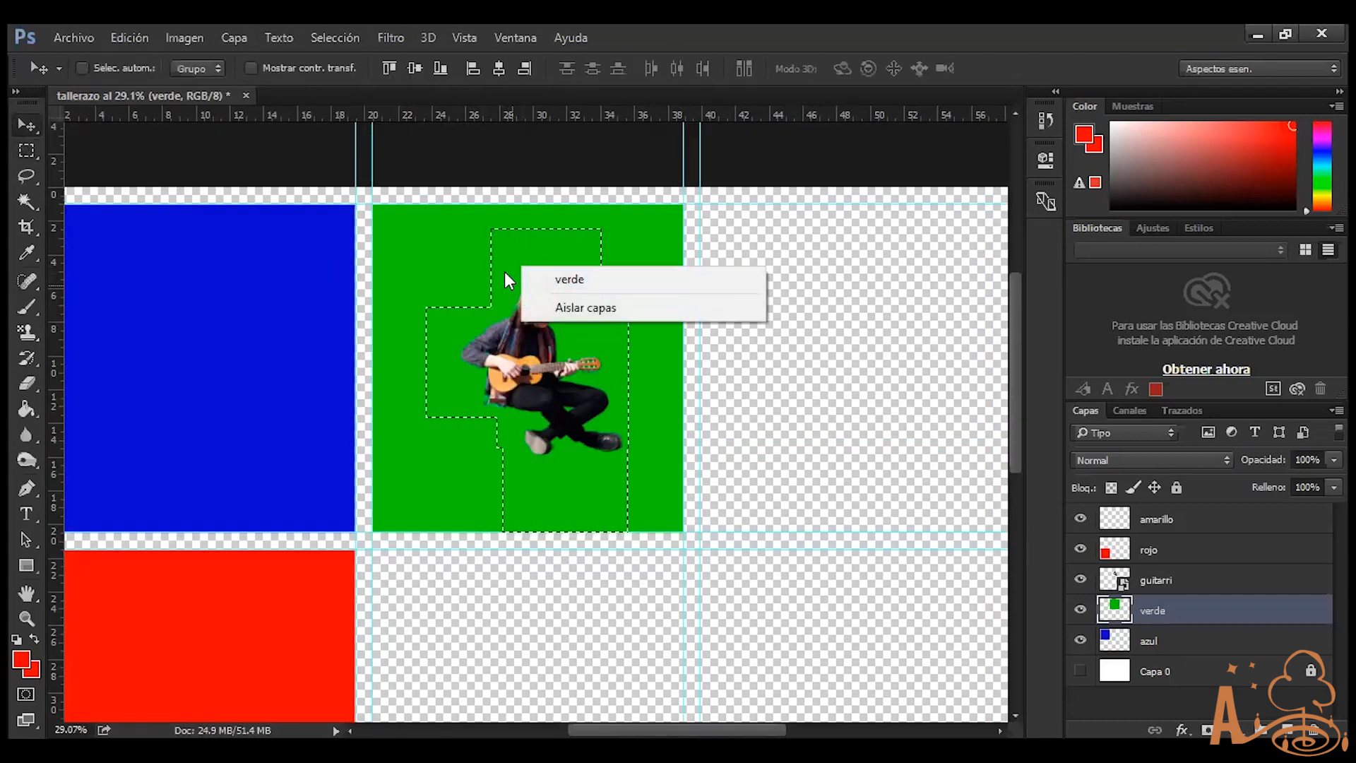
{"action": "right_click", "coordinate": [486, 251]}
{"action": "key", "text": "Escape"}
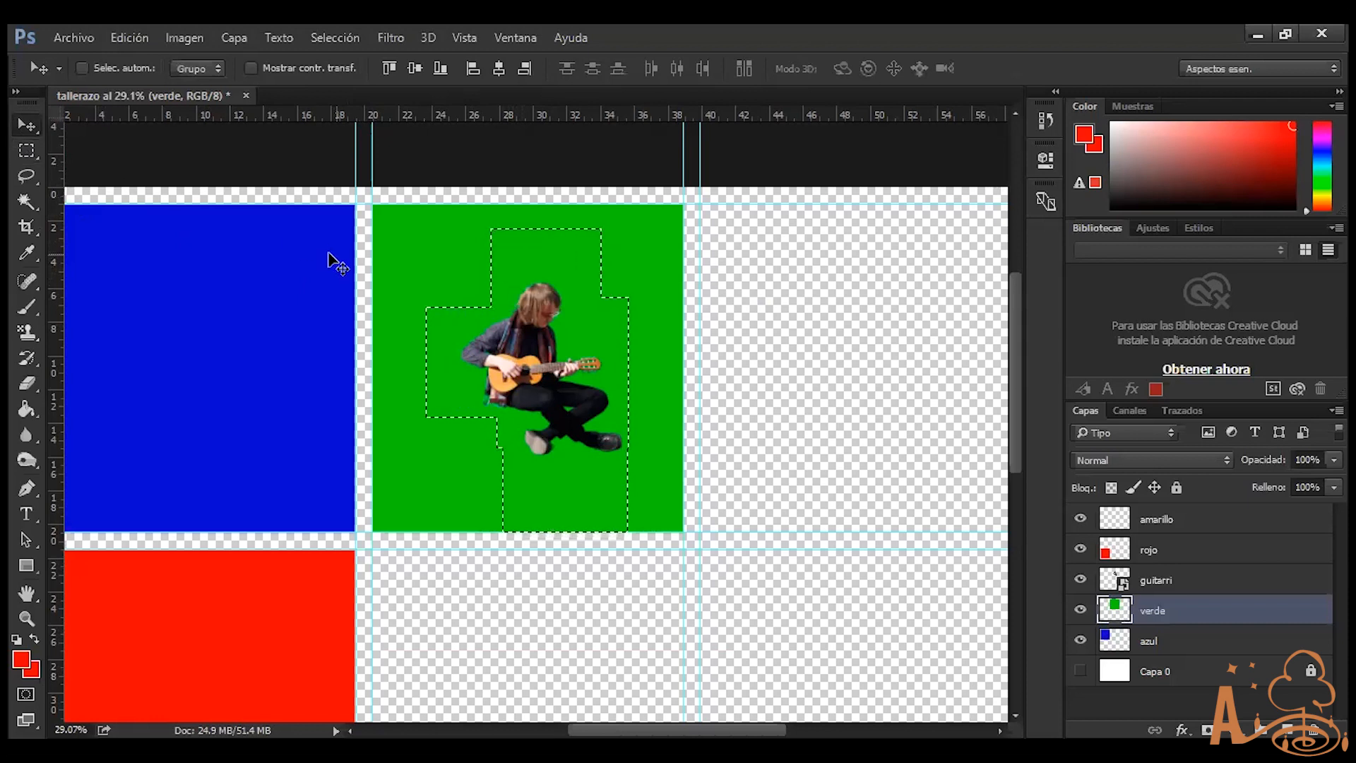
Invert the selection to delete the green surrounding the guitarist's stepped outline on the verde layer, and undo the deletion
{"action": "key", "text": "m"}
{"action": "right_click", "coordinate": [526, 312]}
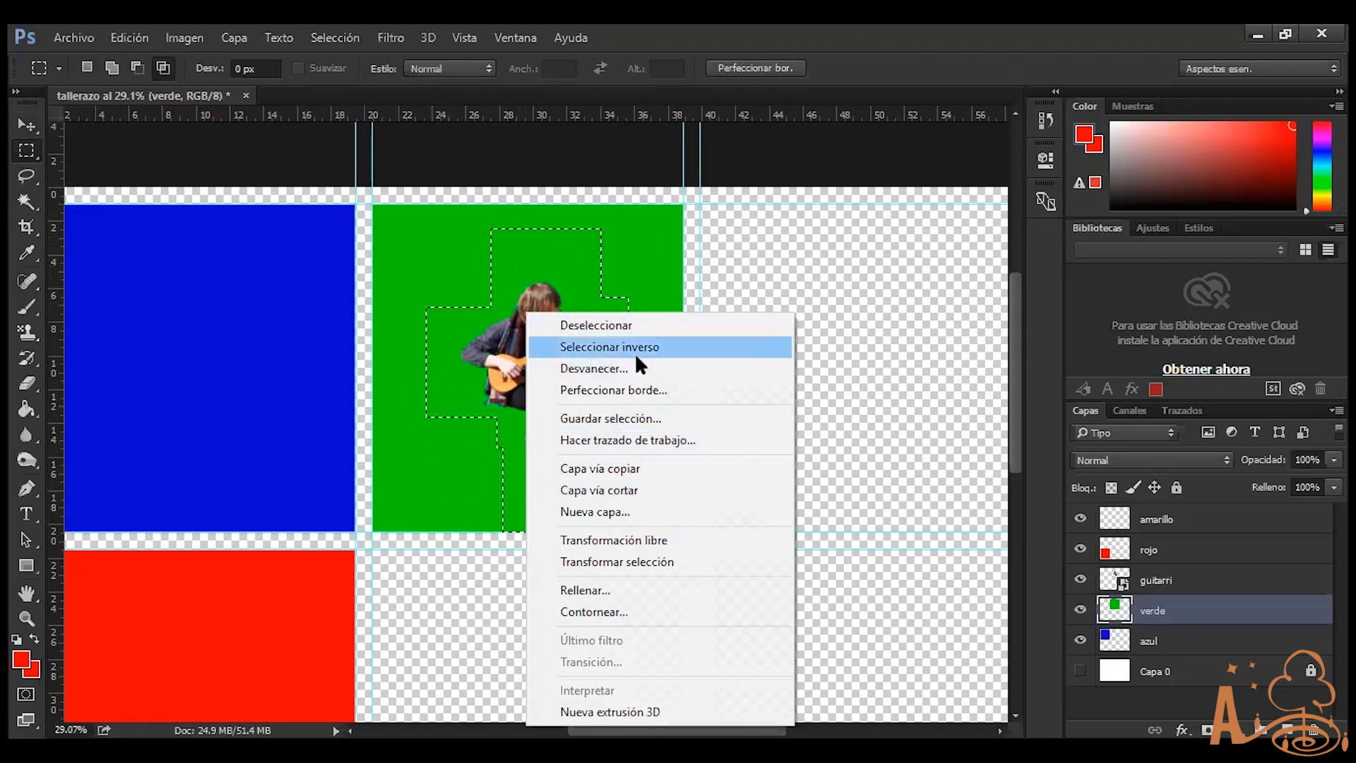
{"action": "left_click", "coordinate": [728, 342]}
{"action": "key", "text": "Delete"}
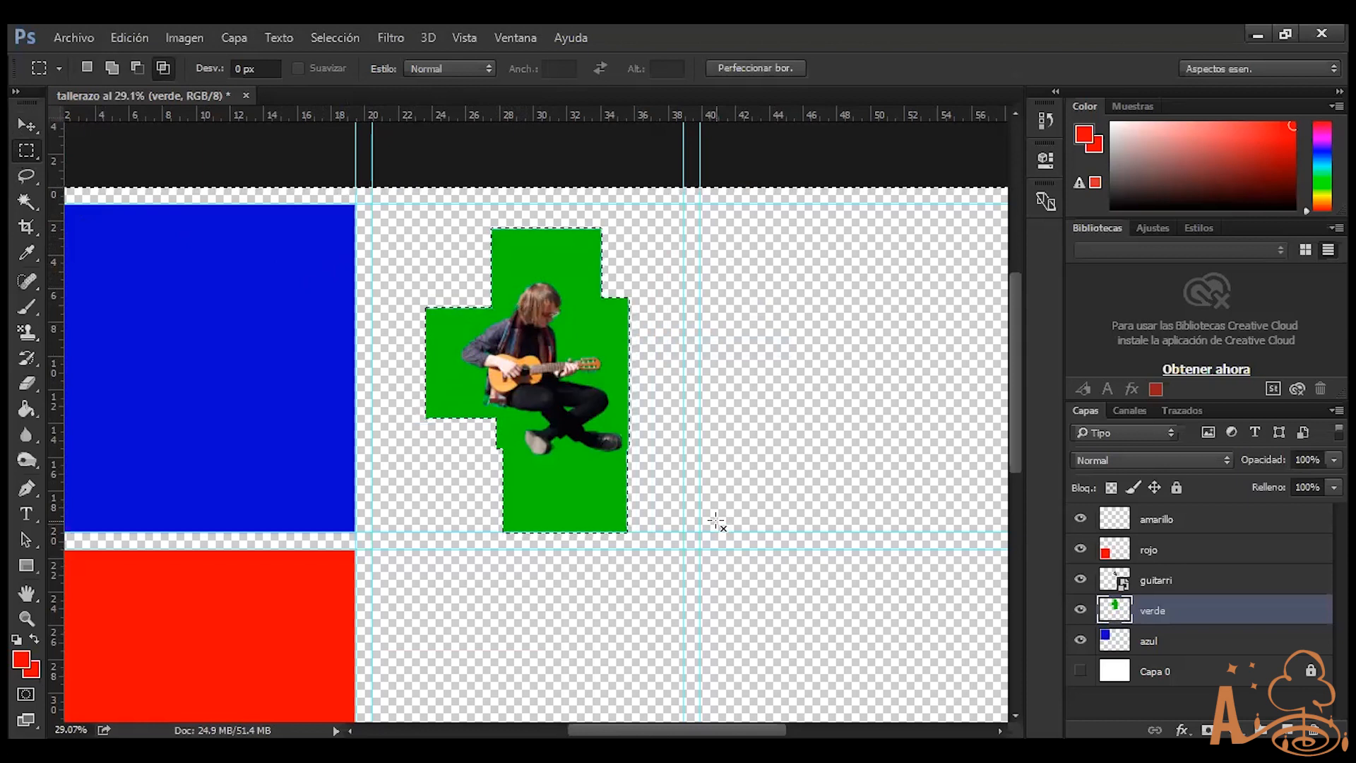
{"action": "key", "text": "ctrl+z"}
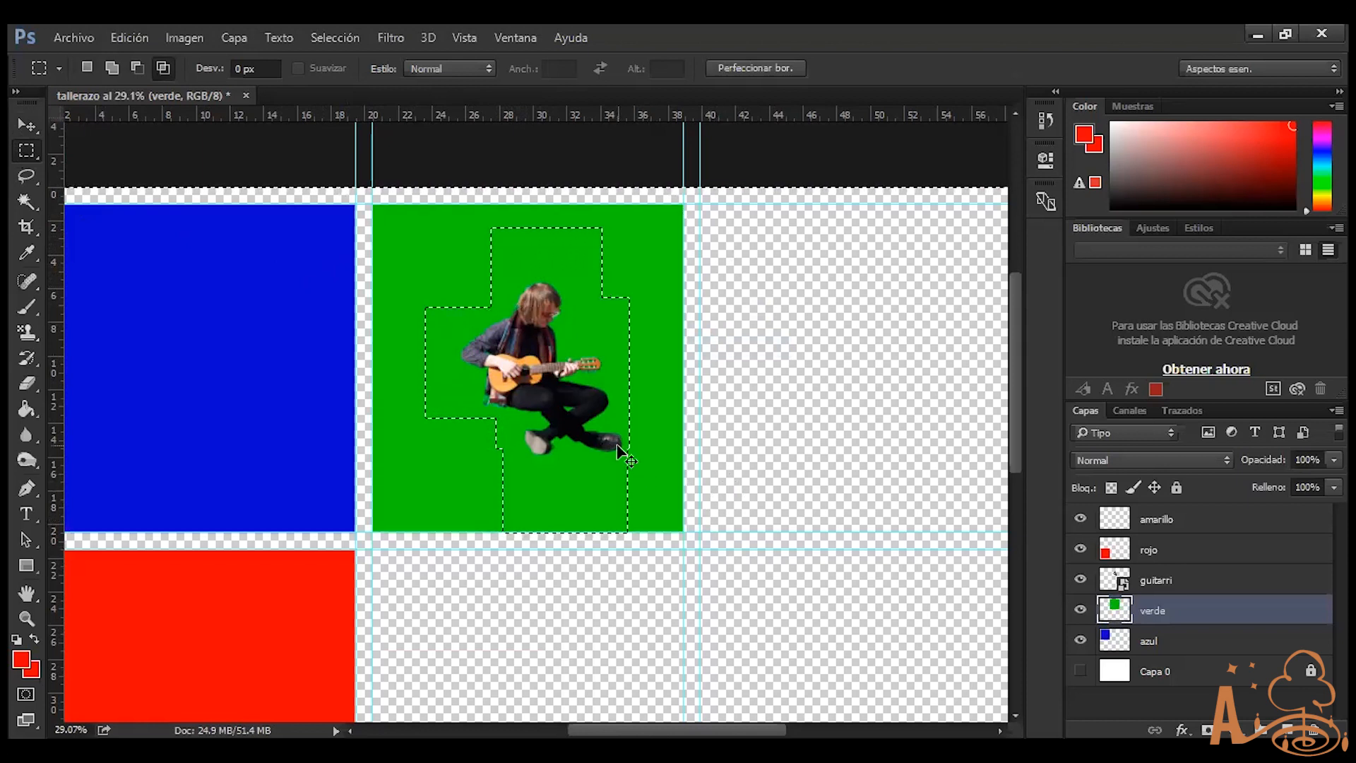
Stroke the selection outline on the verde layer with a 10 px wide red line in centre position
{"action": "right_click", "coordinate": [542, 256]}
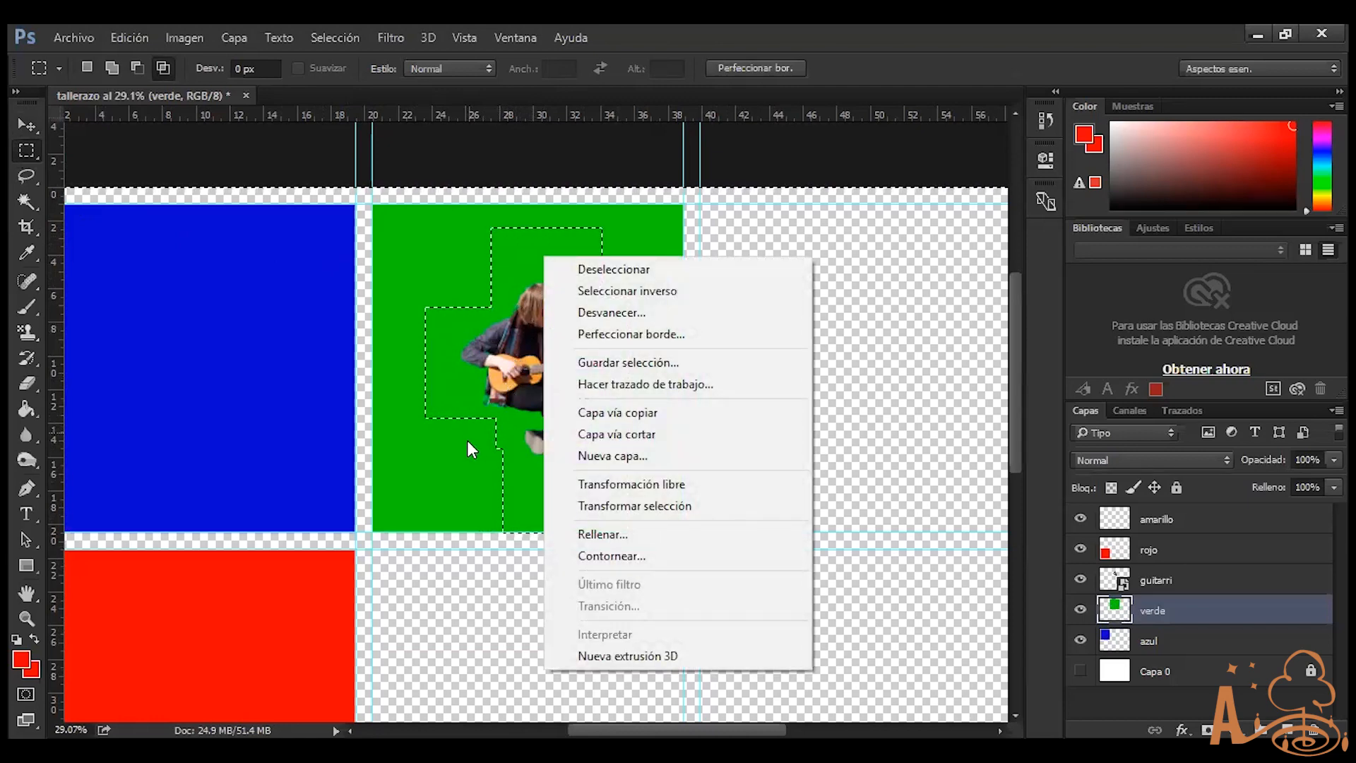
{"action": "left_click", "coordinate": [626, 558]}
{"action": "left_click_drag", "start_coordinate": [711, 170], "coordinate": [659, 150]}
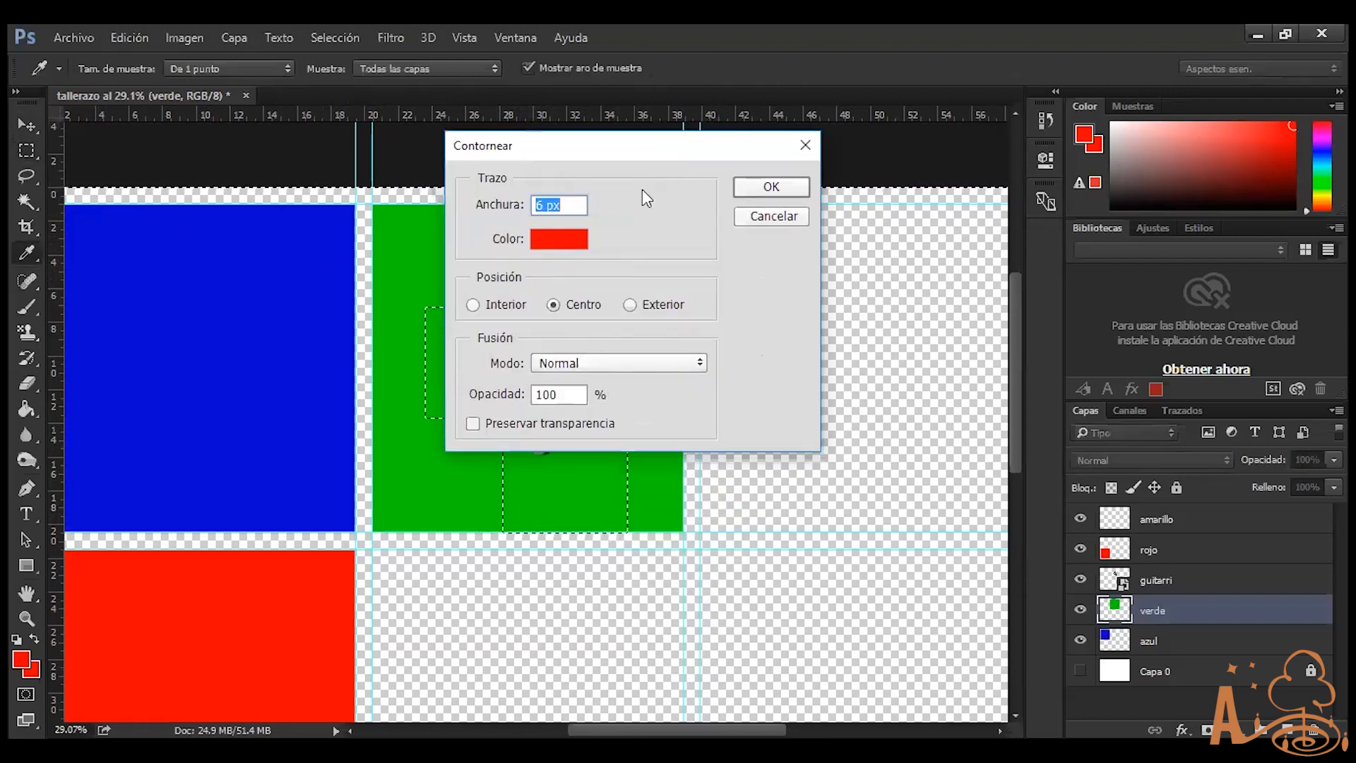
{"action": "left_click", "coordinate": [538, 205]}
{"action": "key", "text": "Delete"}
{"action": "type", "text": "10"}
{"action": "left_click", "coordinate": [778, 185]}
{"action": "key", "text": "m"}
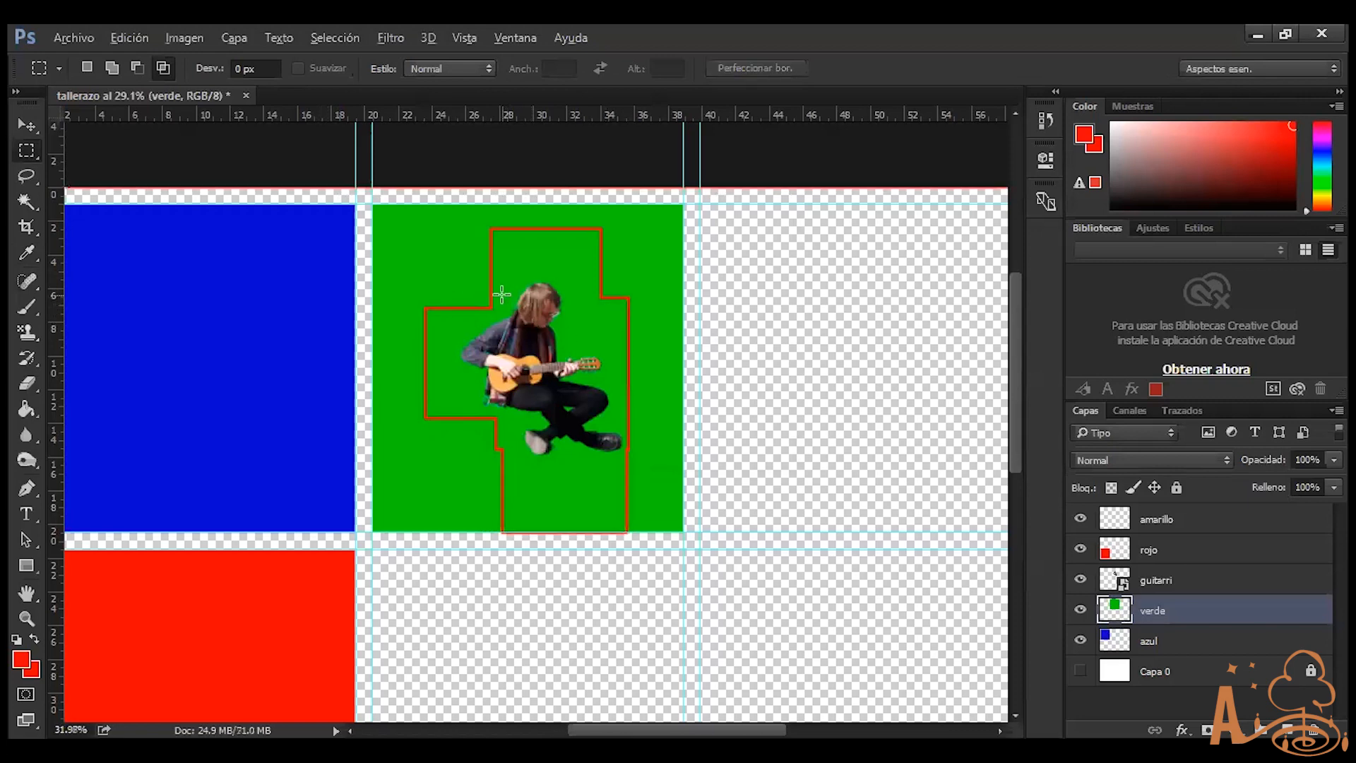
{"action": "scroll", "coordinate": [501, 294], "scroll_direction": "up", "scroll_amount": 4}
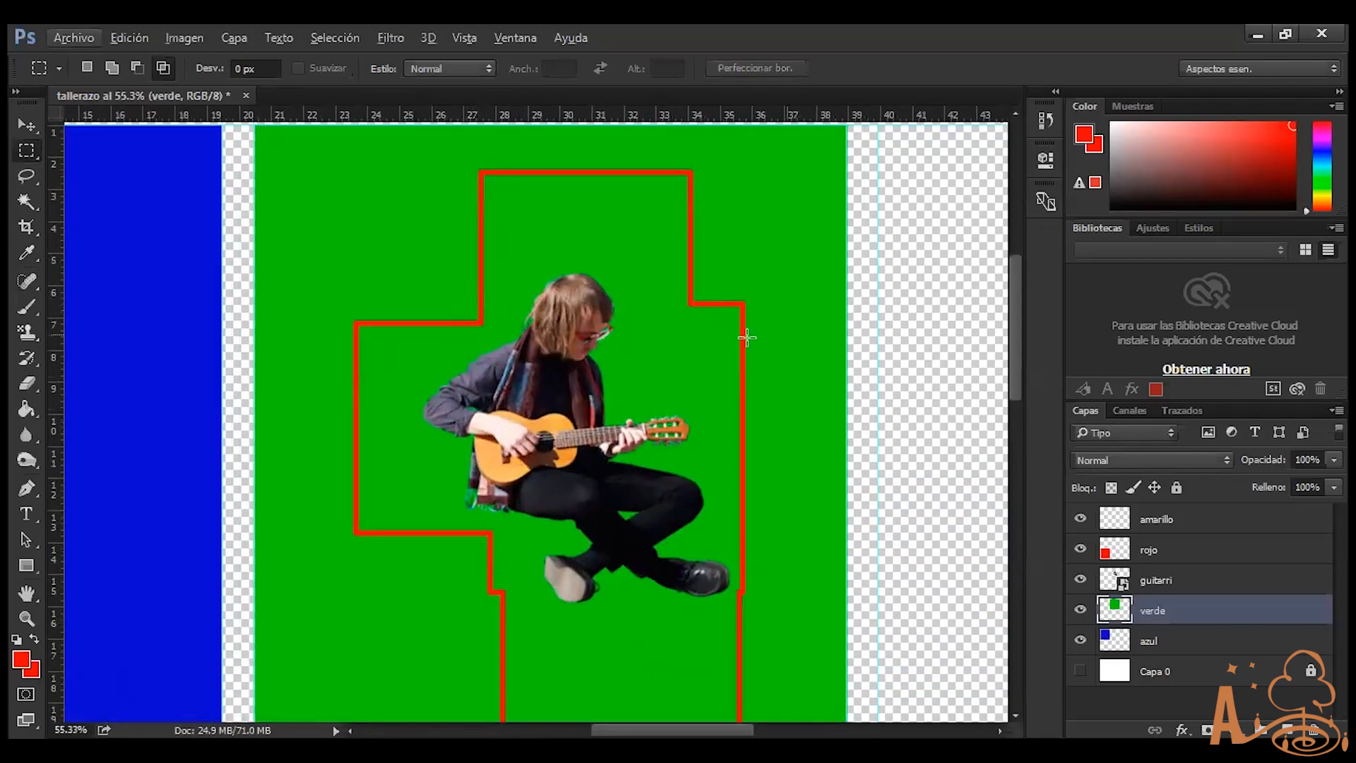
Undo the red stroke and deselect the stepped selection
{"action": "key", "text": "ctrl+z"}
{"action": "key", "text": "ctrl+d"}
{"action": "scroll", "coordinate": [666, 467], "scroll_direction": "down", "scroll_amount": 4}
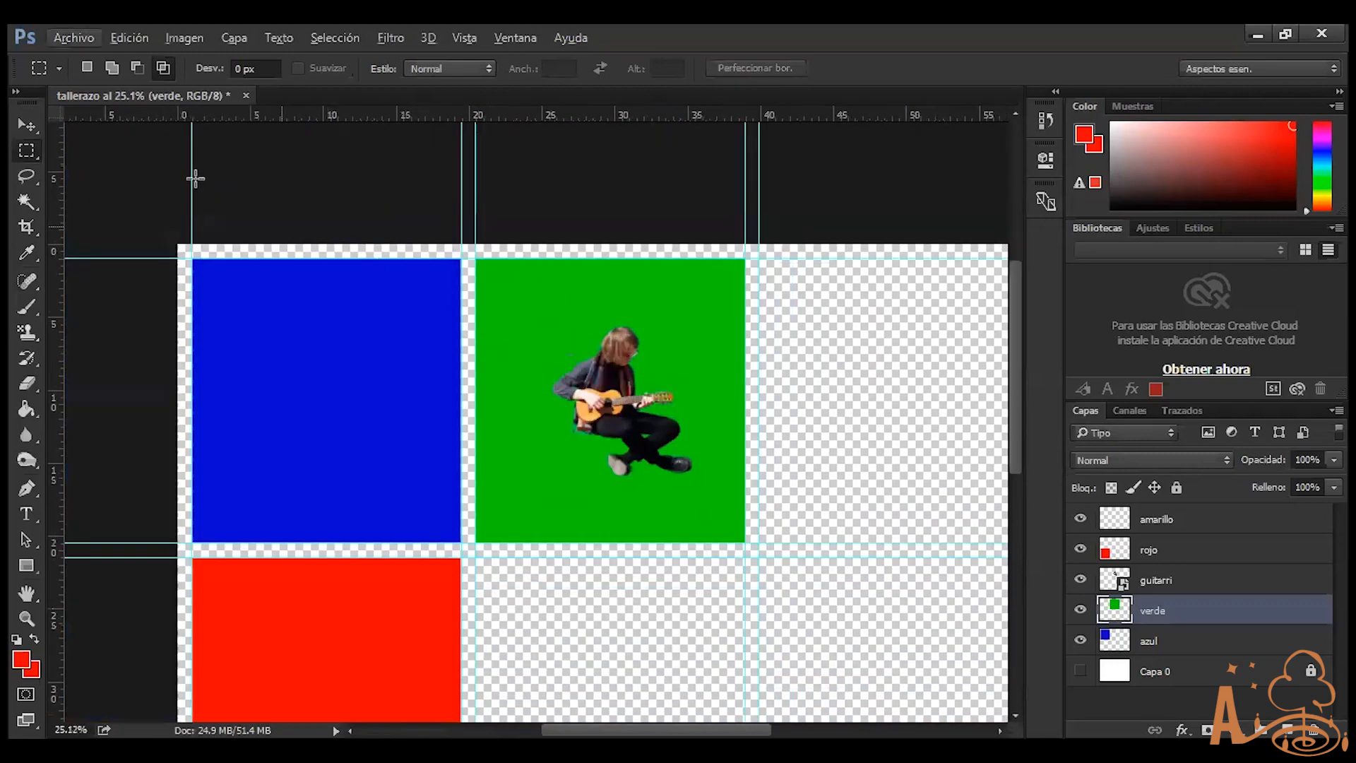
Draw a trial freehand selection with the Lasso tool on the green area above the guitarist, and deselect it
{"action": "left_click", "coordinate": [26, 173]}
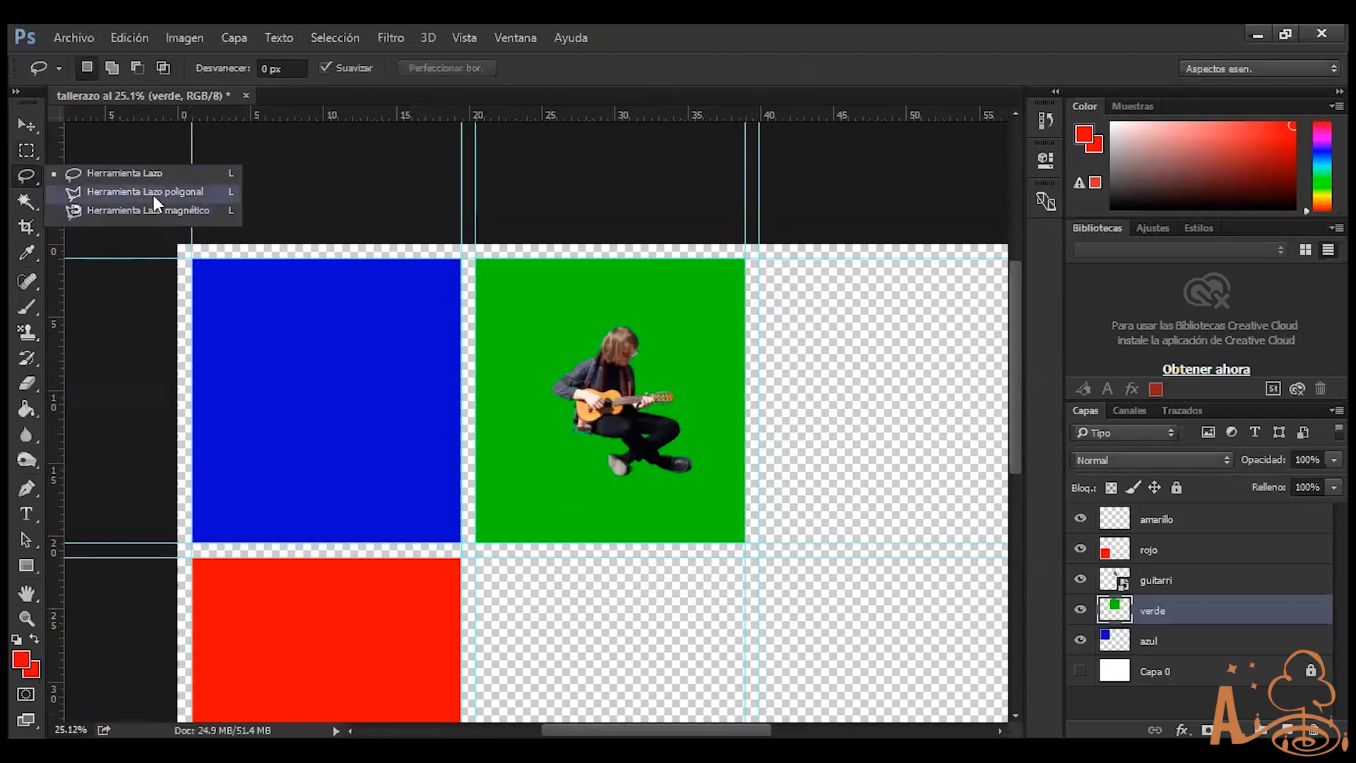
{"action": "left_click", "coordinate": [161, 176]}
{"action": "scroll", "coordinate": [589, 329], "scroll_direction": "up", "scroll_amount": 3}
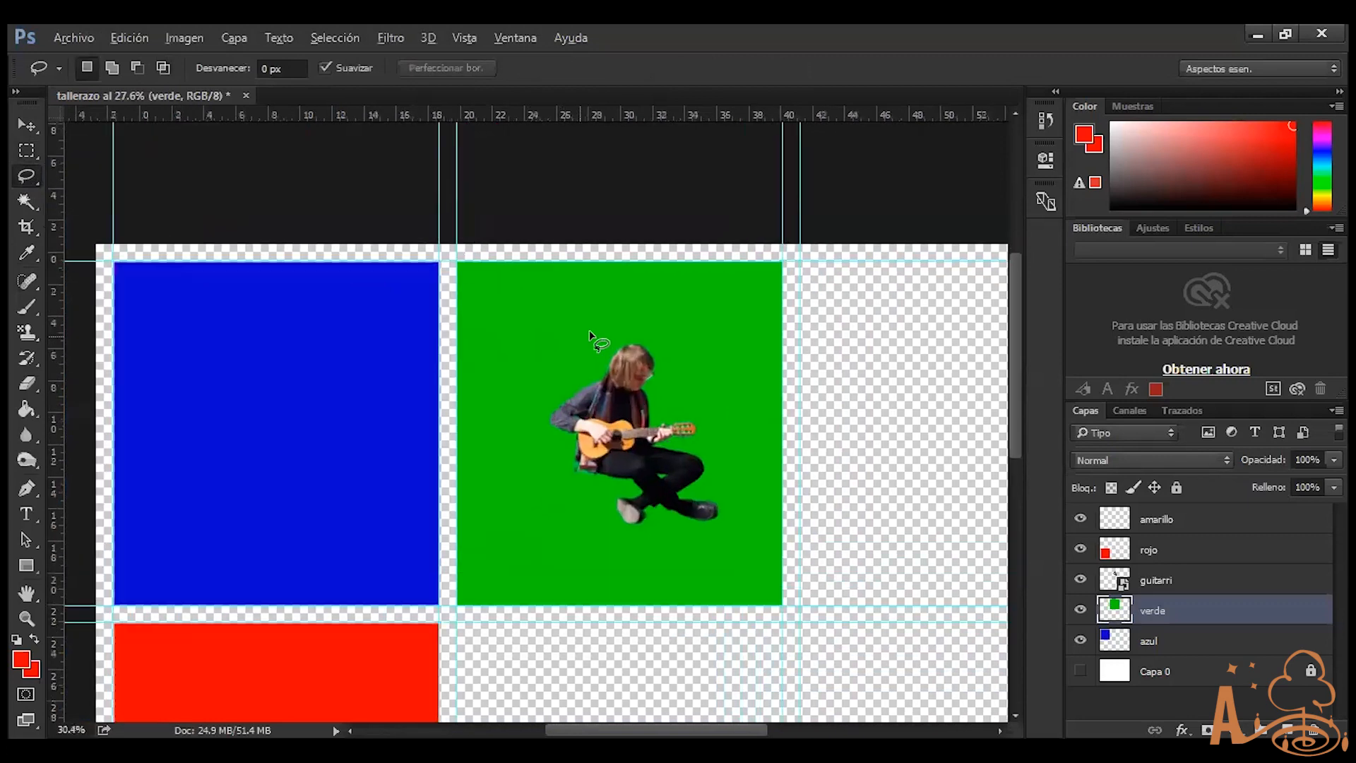
{"action": "scroll", "coordinate": [589, 316], "scroll_direction": "up", "scroll_amount": 2}
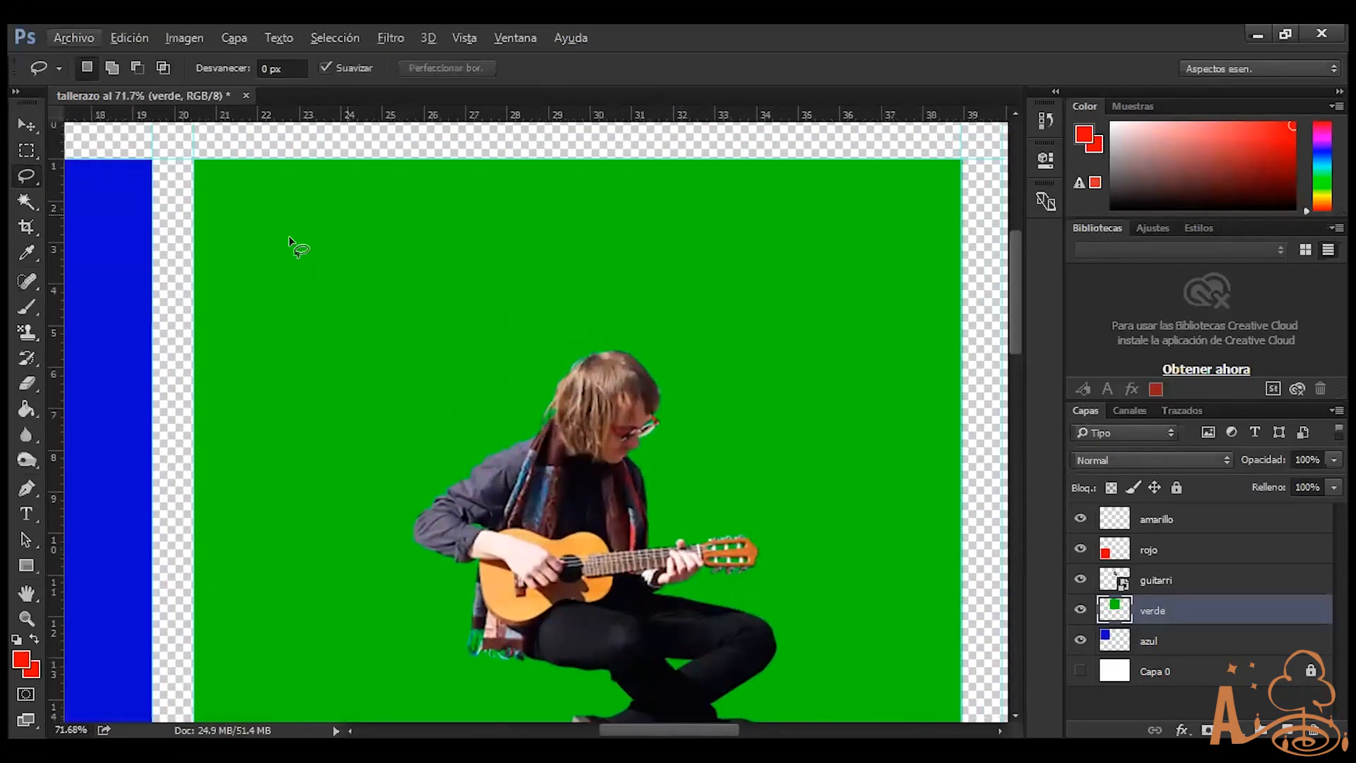
{"action": "mouse_move", "coordinate": [601, 252]}
{"action": "left_mouse_down"}
{"action": "mouse_move", "coordinate": [538, 223]}
{"action": "mouse_move", "coordinate": [411, 209]}
{"action": "mouse_move", "coordinate": [381, 241]}
{"action": "mouse_move", "coordinate": [360, 195]}
{"action": "left_mouse_up"}
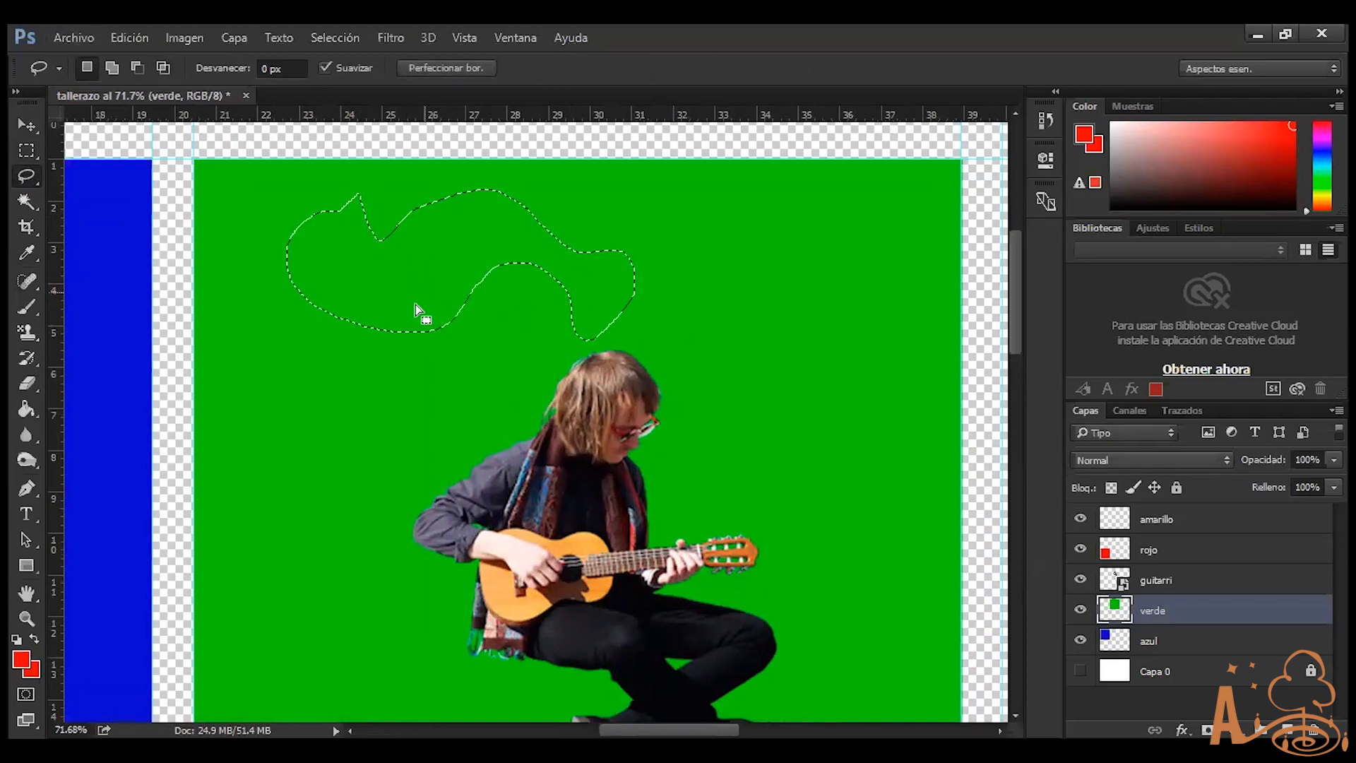
{"action": "left_click", "coordinate": [413, 324]}
Draw further trial Lasso outlines above the guitarist, including an open curve that closes with a straight edge, and deselect them
{"action": "mouse_move", "coordinate": [325, 357]}
{"action": "left_mouse_down"}
{"action": "mouse_move", "coordinate": [350, 237]}
{"action": "mouse_move", "coordinate": [472, 309]}
{"action": "mouse_move", "coordinate": [544, 255]}
{"action": "mouse_move", "coordinate": [739, 320]}
{"action": "mouse_move", "coordinate": [539, 346]}
{"action": "left_mouse_up"}
{"action": "mouse_move", "coordinate": [280, 393]}
{"action": "left_mouse_down"}
{"action": "mouse_move", "coordinate": [179, 378]}
{"action": "mouse_move", "coordinate": [192, 276]}
{"action": "left_mouse_up"}
{"action": "left_click_drag", "start_coordinate": [304, 358], "coordinate": [311, 357]}
{"action": "left_click", "coordinate": [463, 373]}
{"action": "left_click_drag", "start_coordinate": [326, 233], "coordinate": [586, 347]}
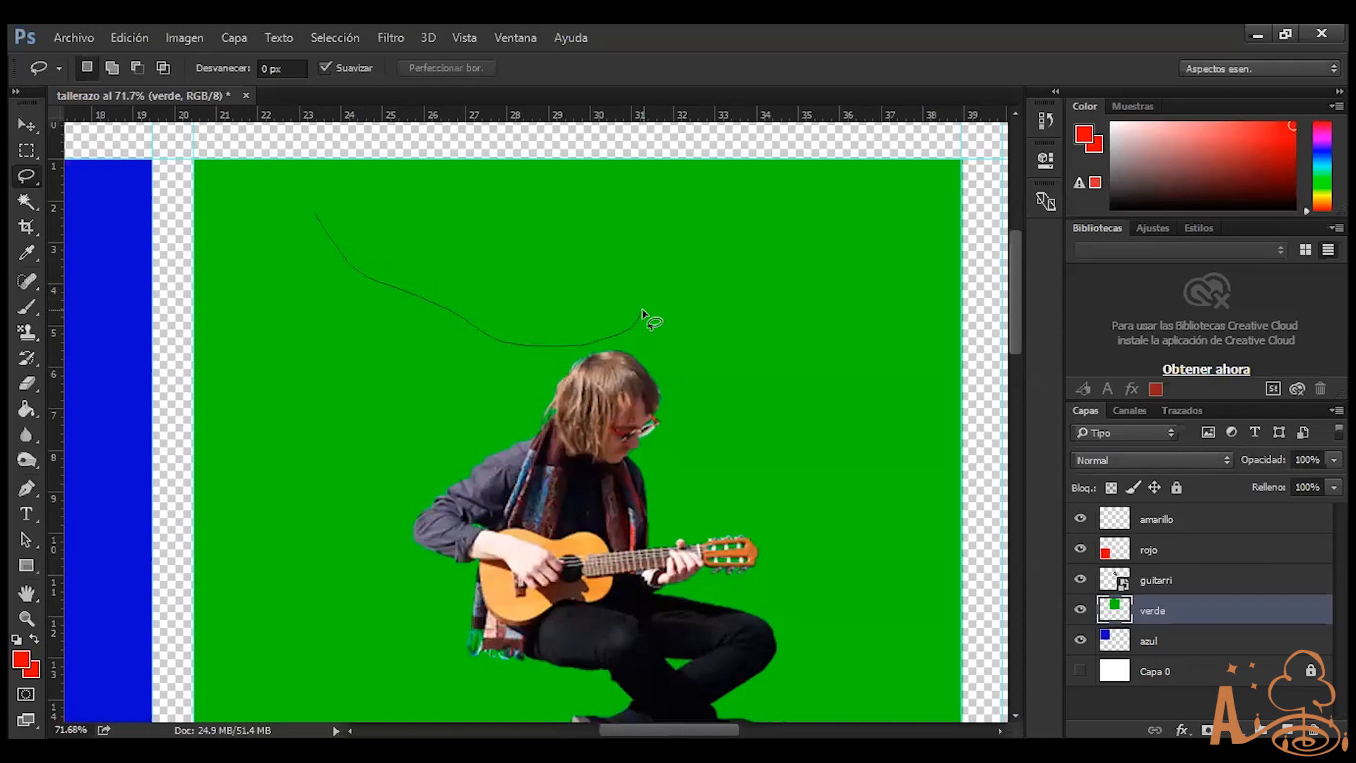
{"action": "left_click_drag", "start_coordinate": [642, 308], "coordinate": [643, 308]}
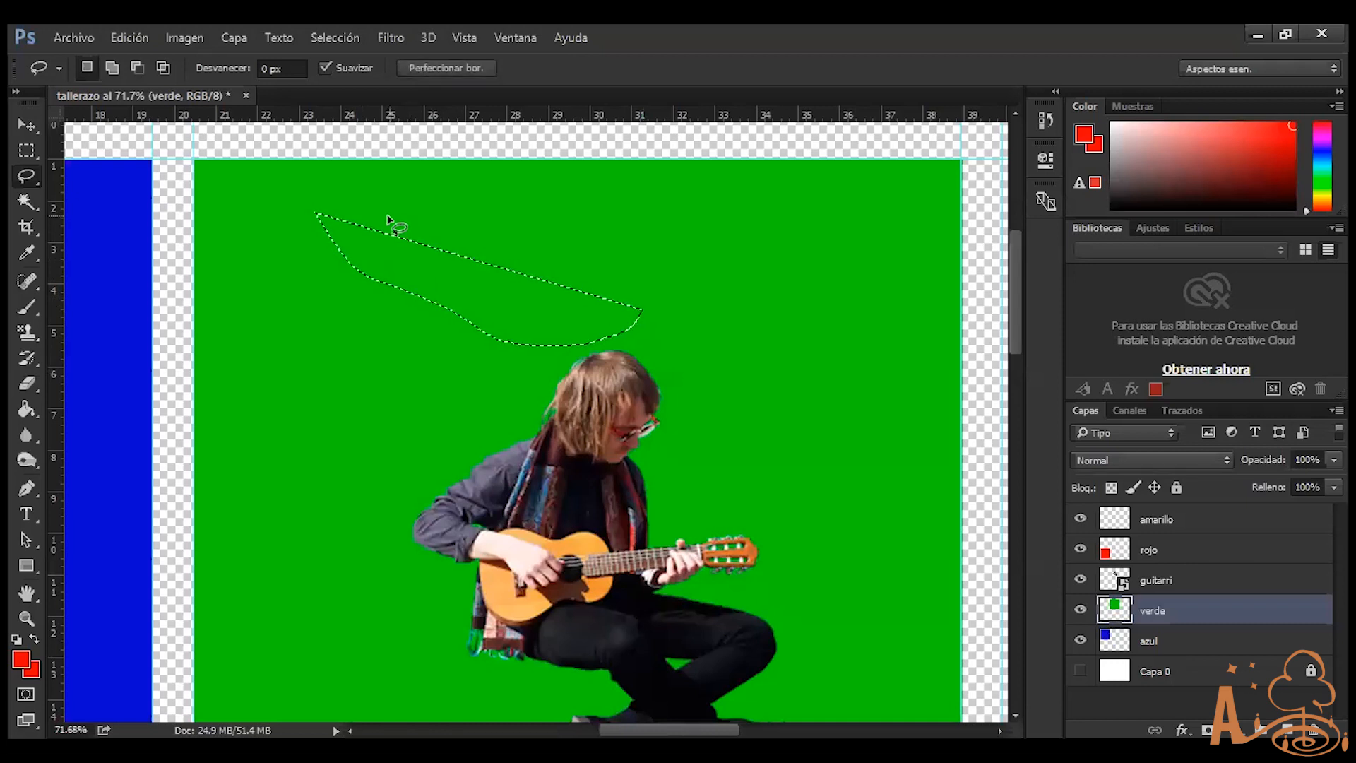
{"action": "left_click", "coordinate": [383, 255]}
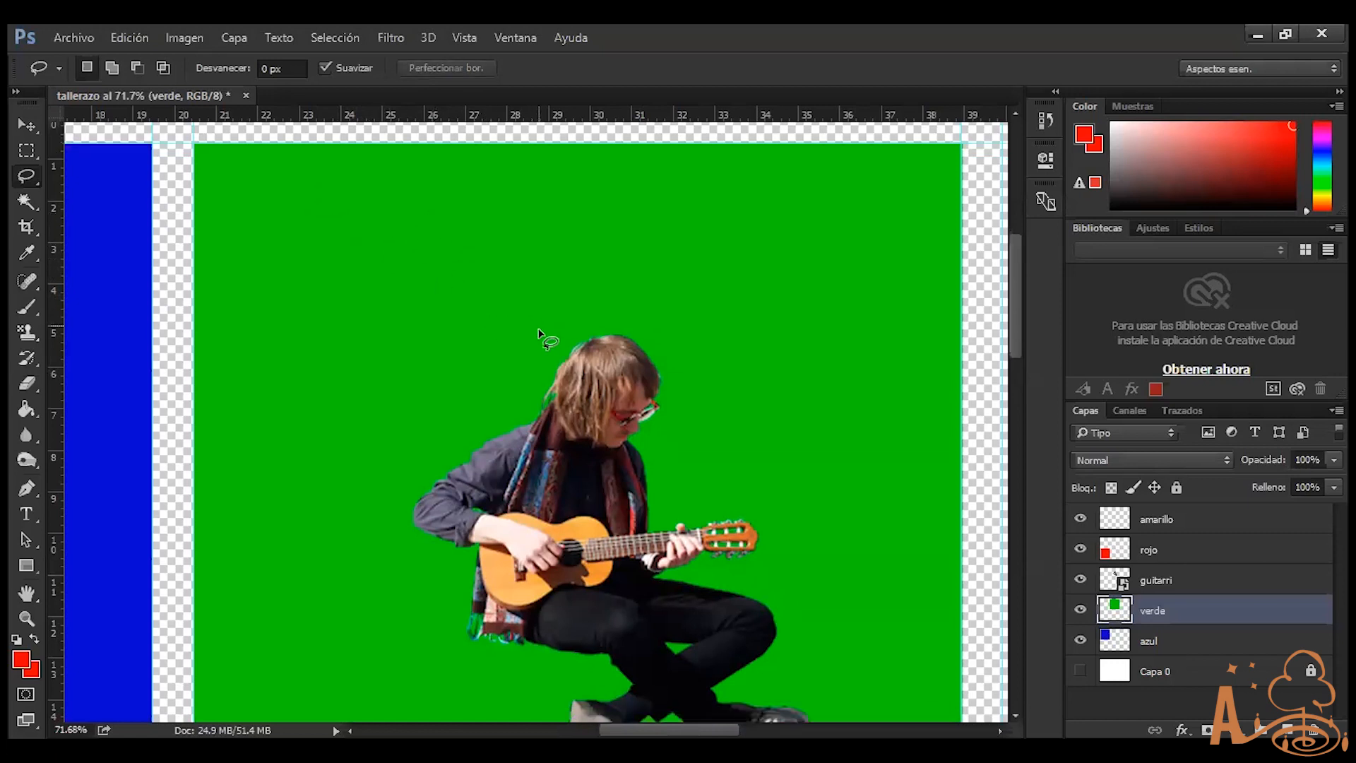
Trace a freehand Lasso selection closely around the guitarist's whole figure on the verde layer
{"action": "scroll", "coordinate": [538, 332], "scroll_direction": "down", "scroll_amount": 5}
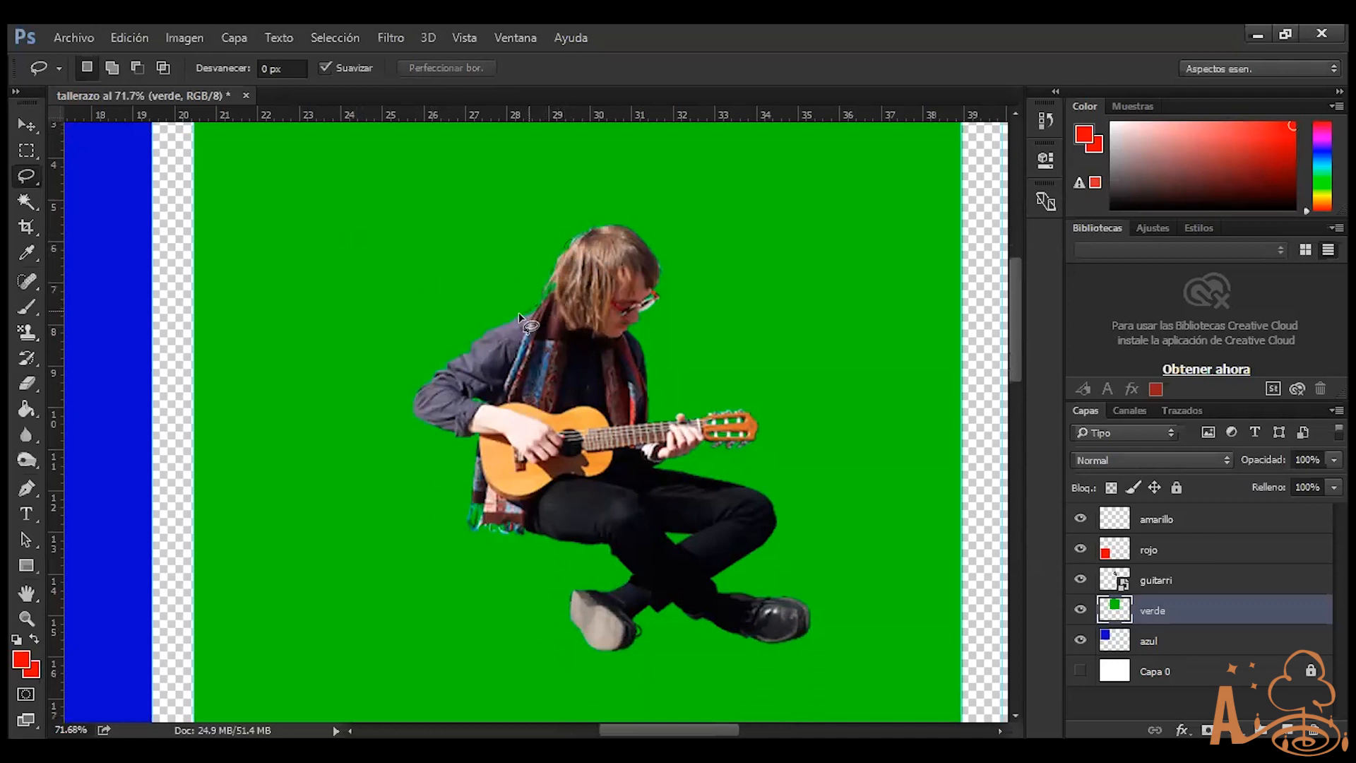
{"action": "left_click_drag", "start_coordinate": [457, 351], "coordinate": [426, 373]}
{"action": "left_click_drag", "start_coordinate": [486, 444], "coordinate": [459, 513]}
{"action": "mouse_move", "coordinate": [600, 571]}
{"action": "left_mouse_down"}
{"action": "mouse_move", "coordinate": [556, 619]}
{"action": "mouse_move", "coordinate": [641, 626]}
{"action": "left_mouse_up"}
{"action": "mouse_move", "coordinate": [742, 660]}
{"action": "left_mouse_down"}
{"action": "mouse_move", "coordinate": [833, 641]}
{"action": "mouse_move", "coordinate": [824, 593]}
{"action": "mouse_move", "coordinate": [760, 575]}
{"action": "mouse_move", "coordinate": [788, 496]}
{"action": "mouse_move", "coordinate": [718, 467]}
{"action": "left_mouse_up"}
{"action": "mouse_move", "coordinate": [746, 400]}
{"action": "left_mouse_down"}
{"action": "mouse_move", "coordinate": [669, 402]}
{"action": "mouse_move", "coordinate": [645, 346]}
{"action": "left_mouse_up"}
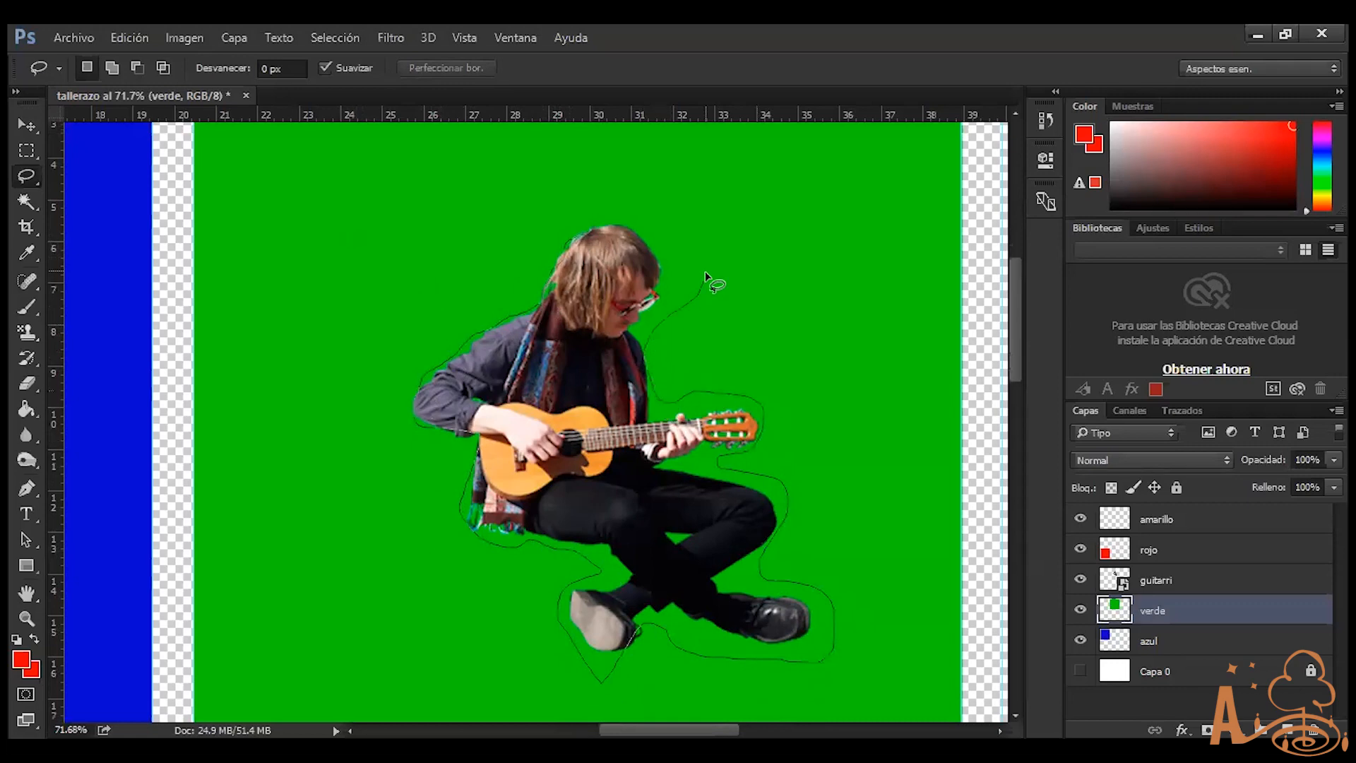
Delete the area around the guitarist from the verde layer with a freehand Lasso selection, and hide the guitarri layer
{"action": "left_click_drag", "start_coordinate": [571, 214], "coordinate": [574, 212]}
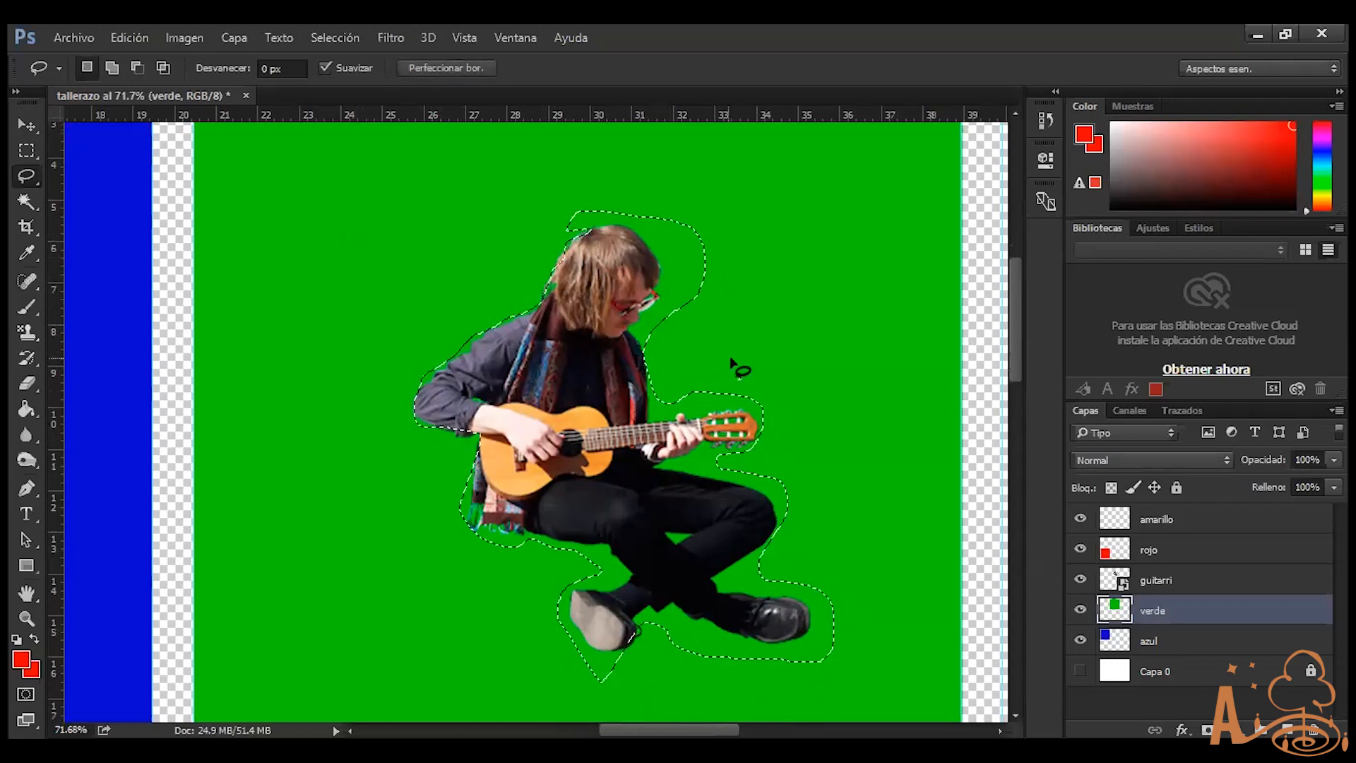
{"action": "scroll", "coordinate": [732, 360], "scroll_direction": "down", "scroll_amount": 5}
{"action": "key", "text": "Delete"}
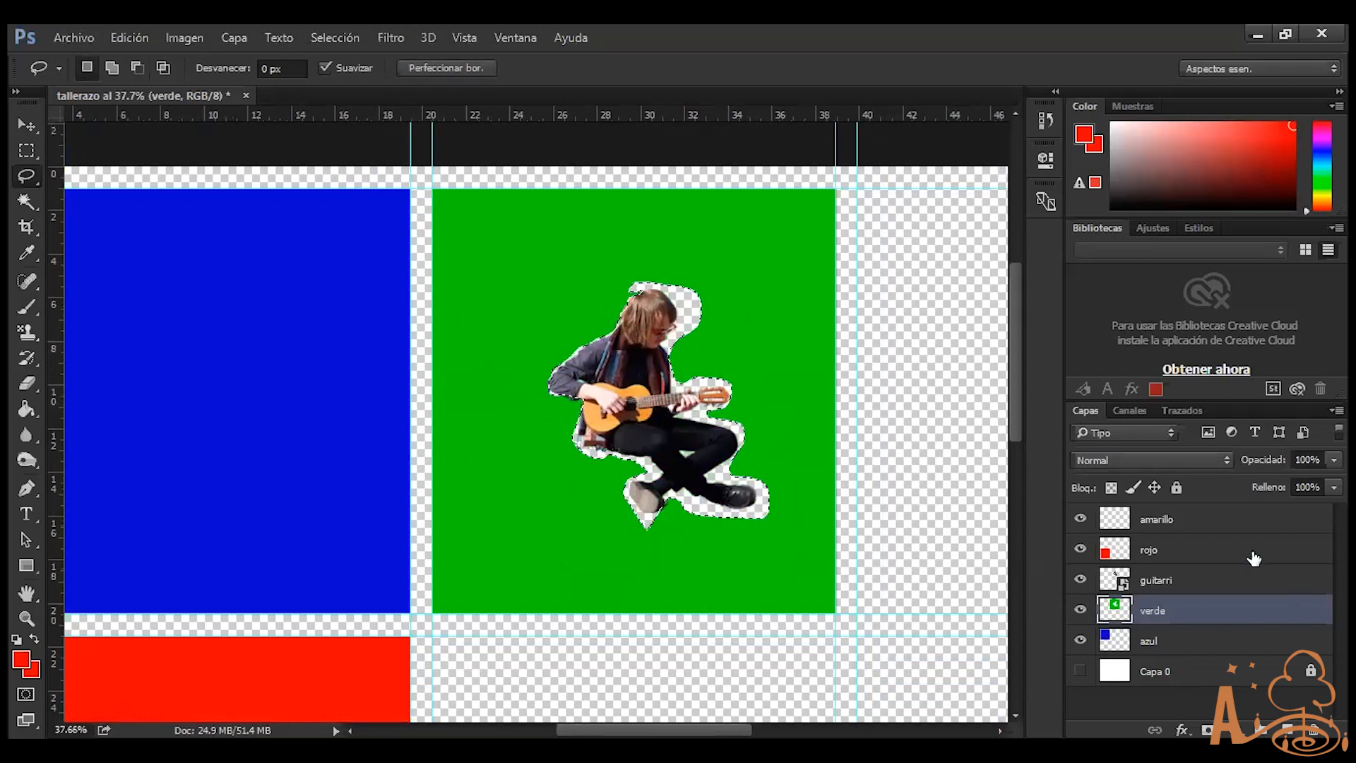
{"action": "left_click", "coordinate": [1080, 579]}
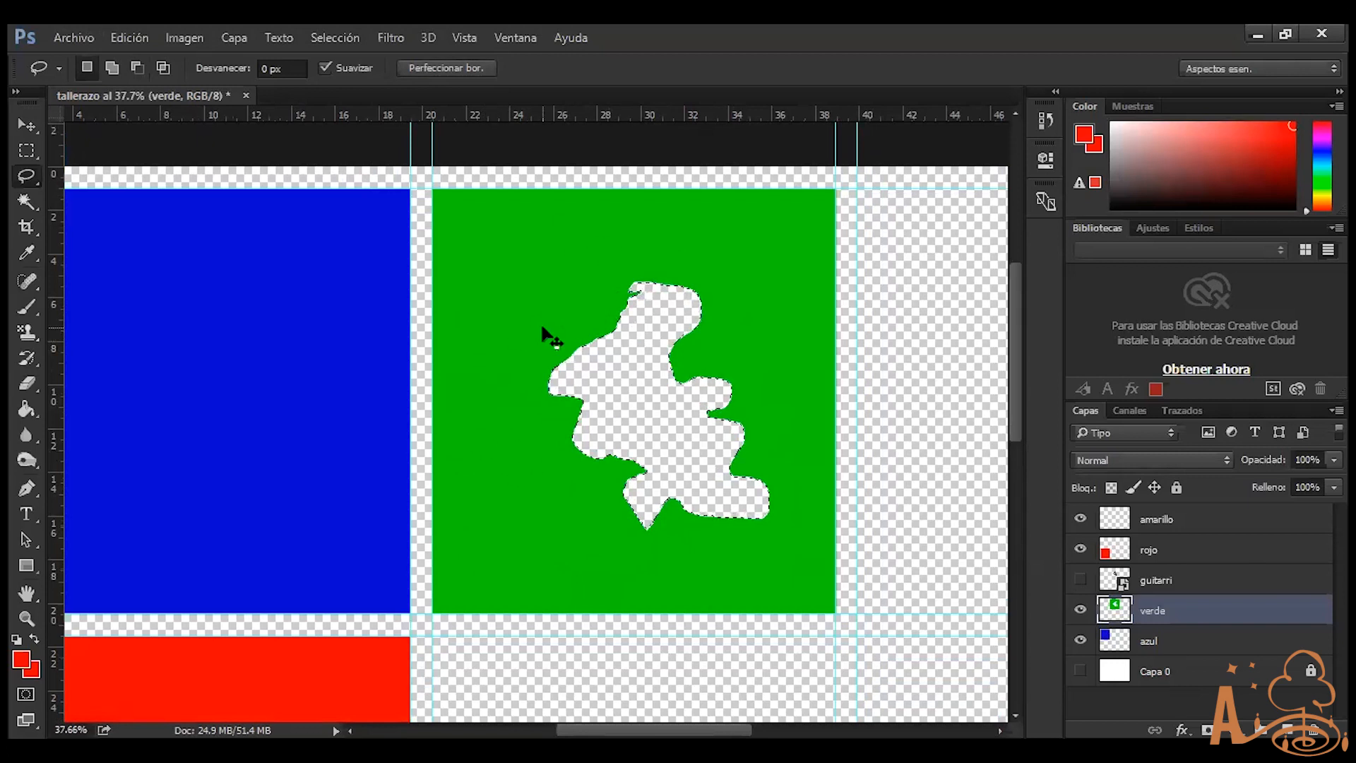
Undo the deletion on the verde layer, clear the selection, and show the guitarri layer again
{"action": "key", "text": "ctrl+z"}
{"action": "key", "text": "ctrl+d"}
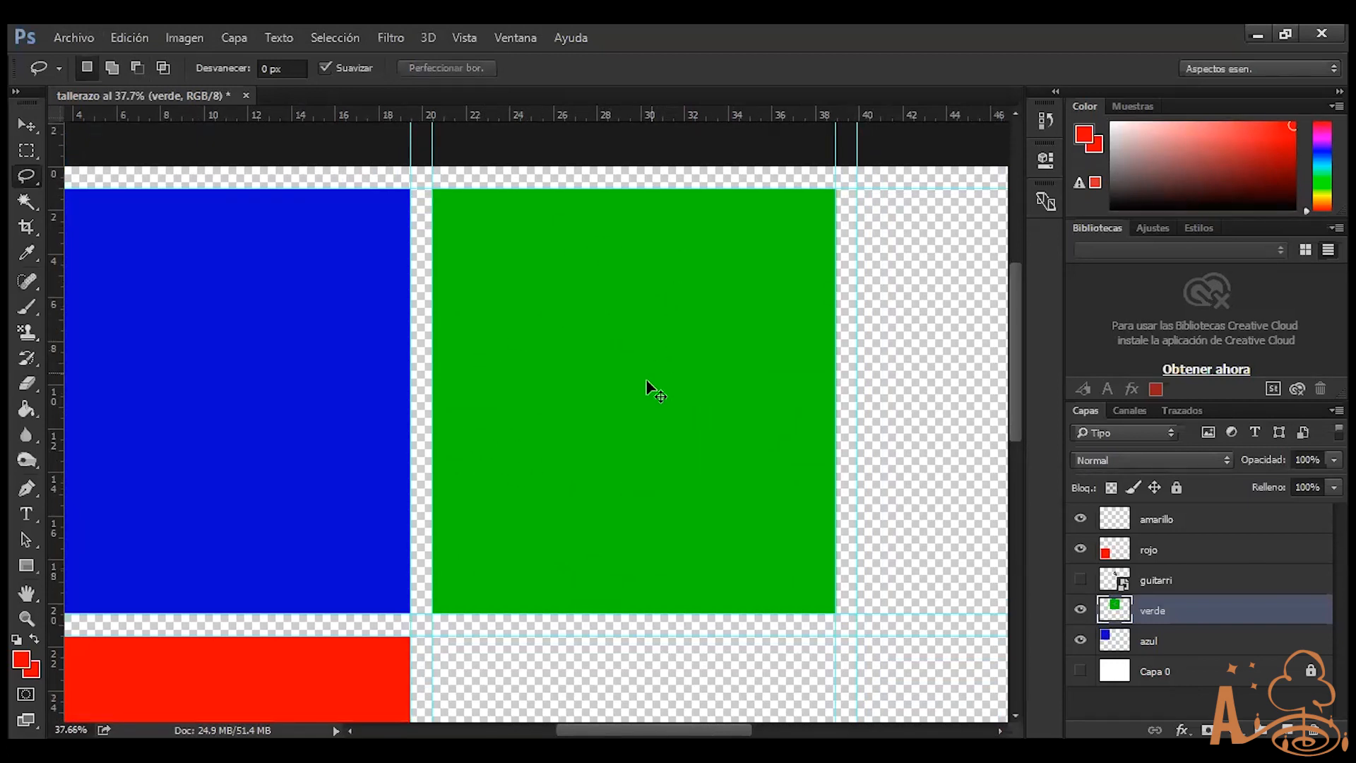
{"action": "scroll", "coordinate": [628, 422], "scroll_direction": "up", "scroll_amount": 3}
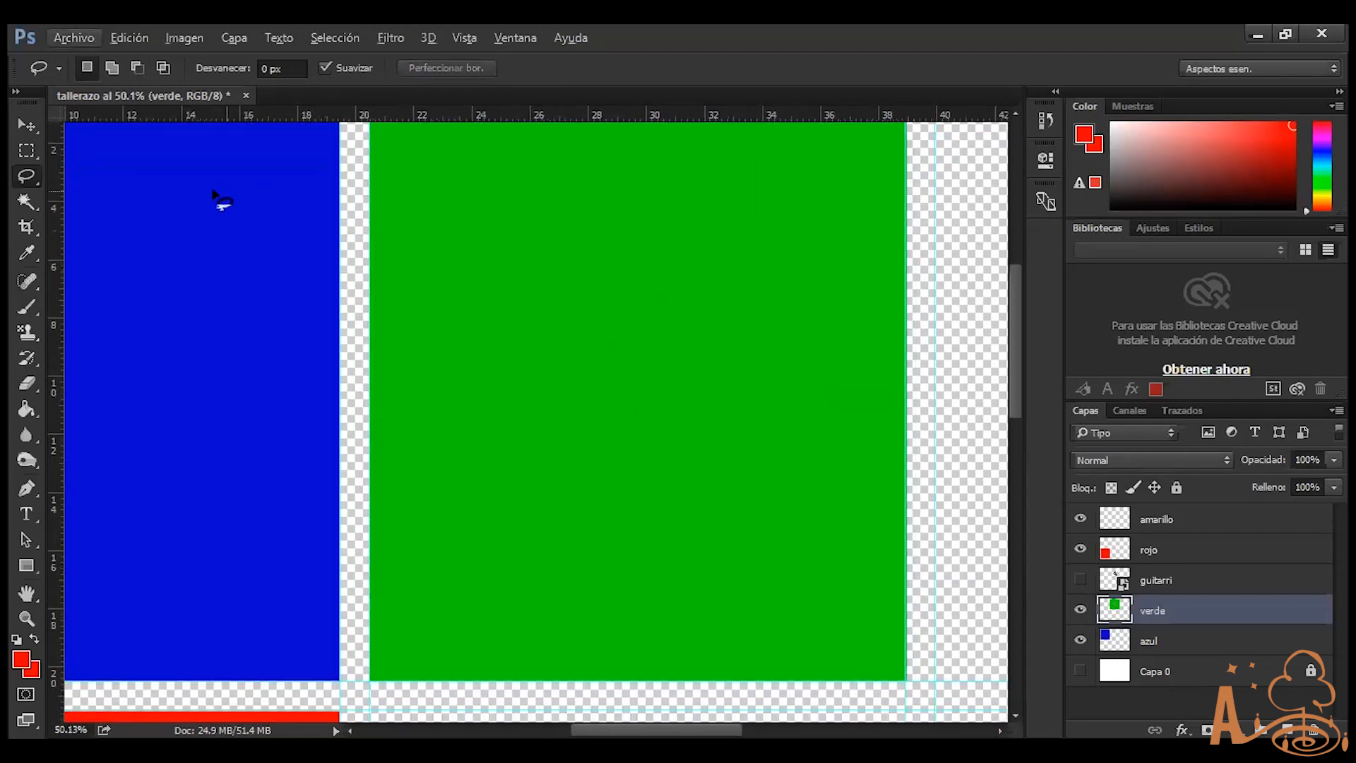
{"action": "left_click", "coordinate": [1081, 580]}
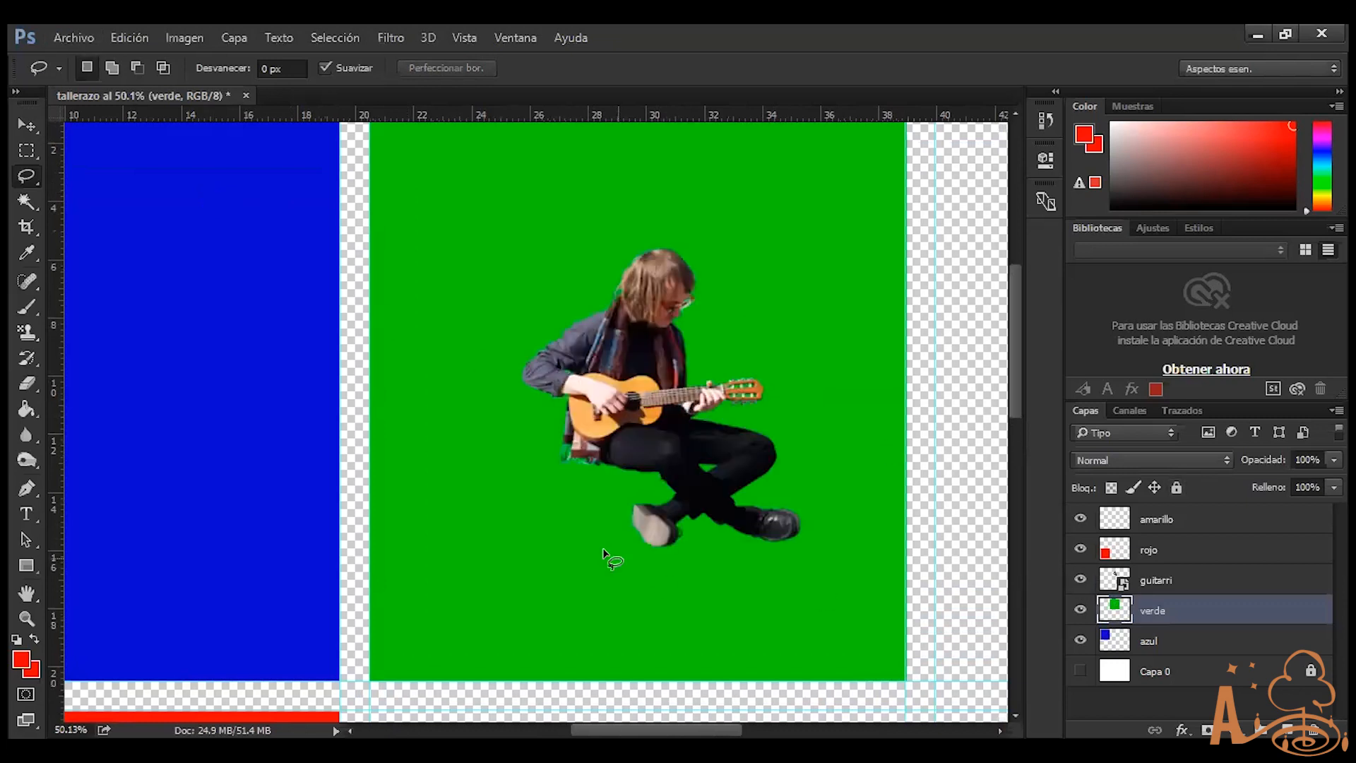
Draw practice selections with the freehand Lasso on the green area behind the guitarist's back, and clear them
{"action": "scroll", "coordinate": [726, 387], "scroll_direction": "up", "scroll_amount": 5}
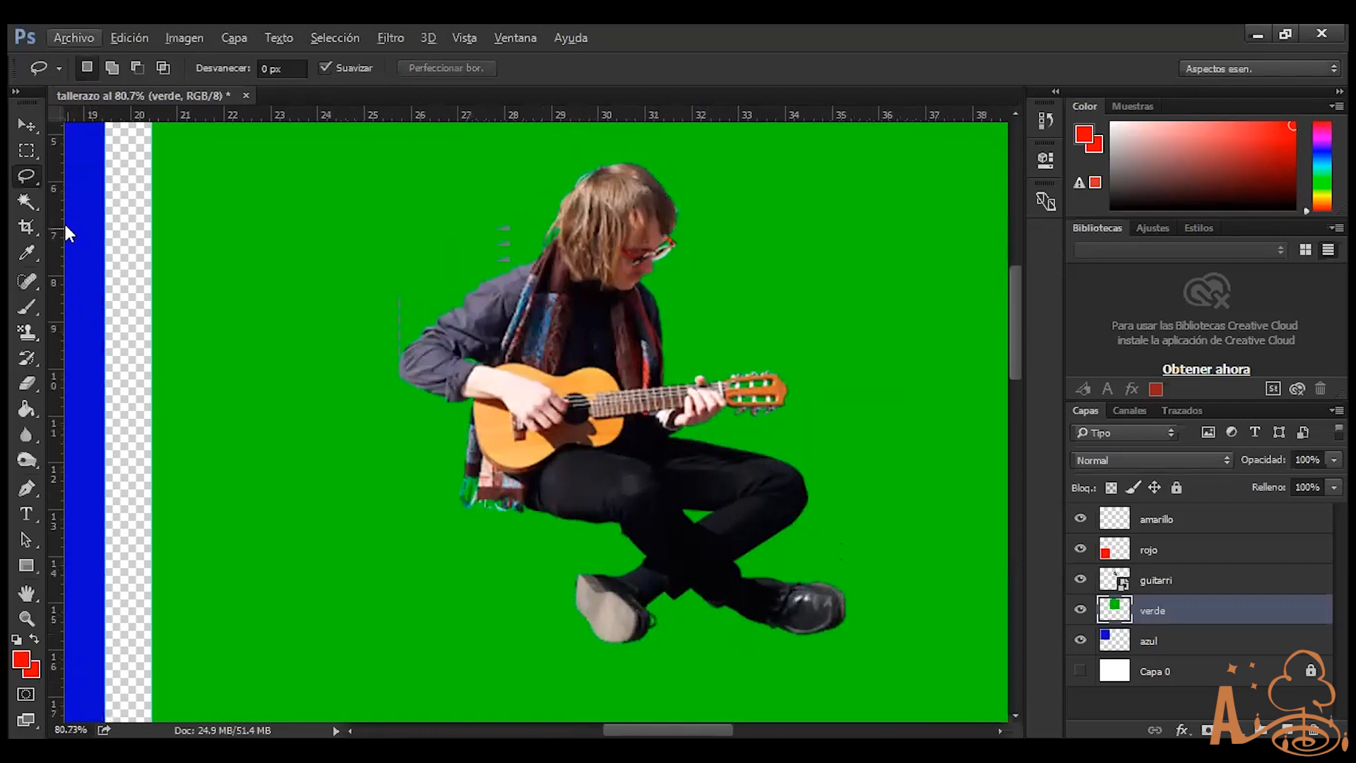
{"action": "left_click", "coordinate": [25, 179]}
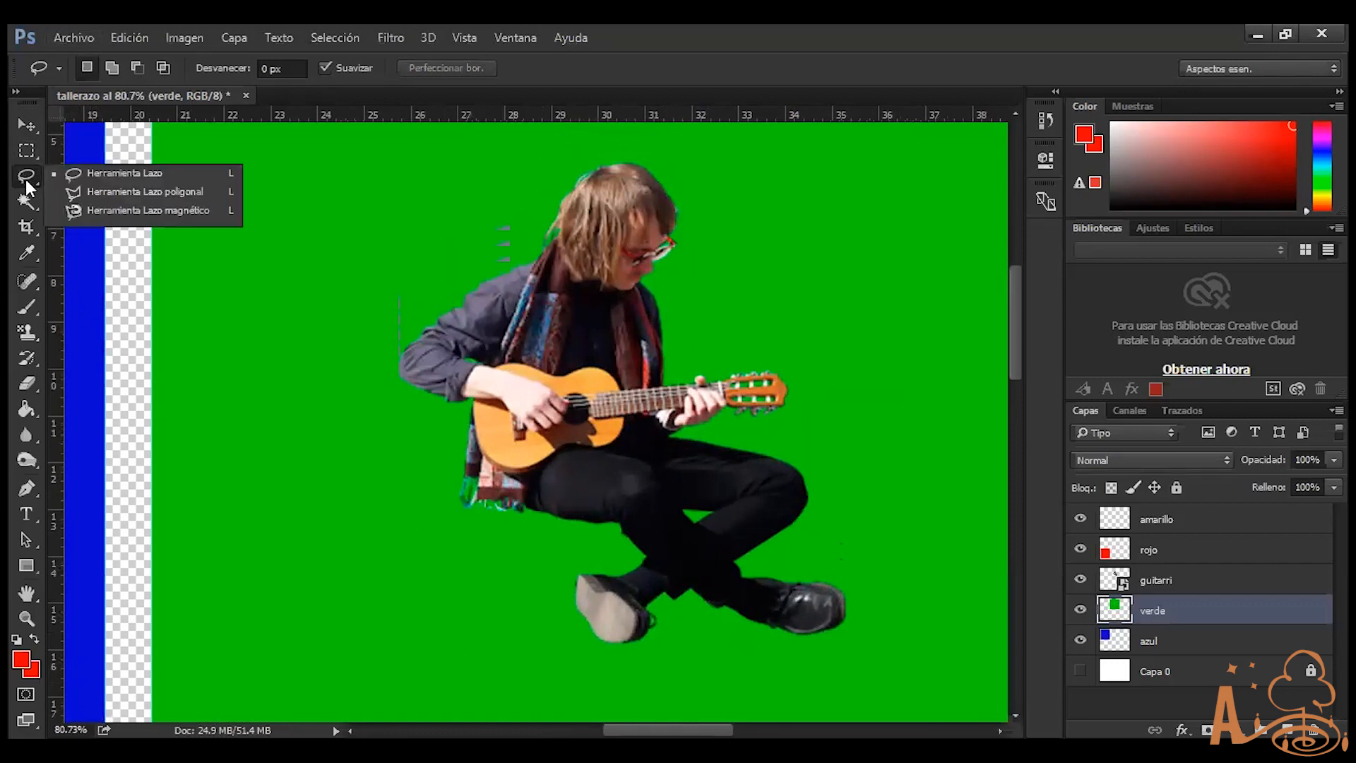
{"action": "left_click", "coordinate": [113, 173]}
{"action": "left_click_drag", "start_coordinate": [322, 292], "coordinate": [236, 279]}
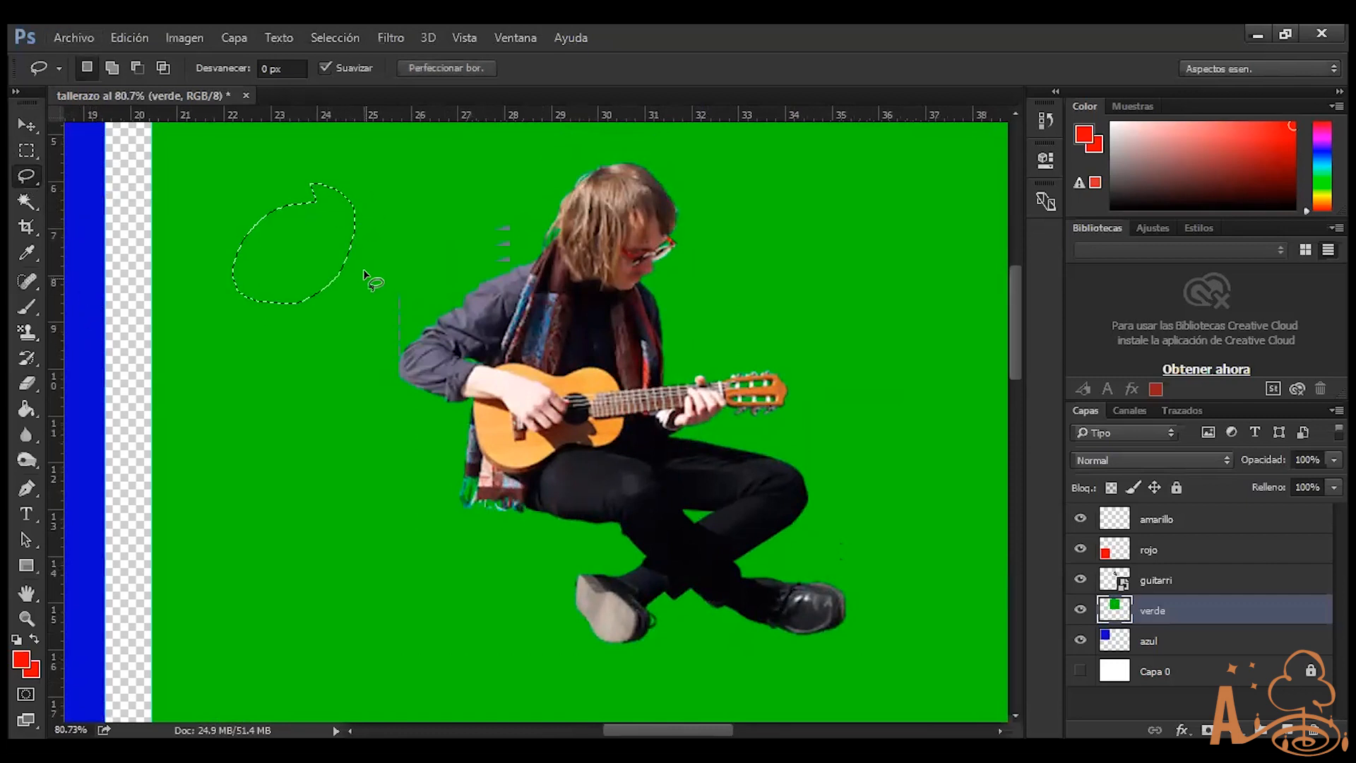
{"action": "mouse_move", "coordinate": [265, 424]}
{"action": "left_mouse_down"}
{"action": "mouse_move", "coordinate": [252, 401]}
{"action": "mouse_move", "coordinate": [240, 488]}
{"action": "mouse_move", "coordinate": [197, 442]}
{"action": "left_mouse_up"}
{"action": "mouse_move", "coordinate": [382, 450]}
{"action": "left_mouse_down"}
{"action": "mouse_move", "coordinate": [338, 523]}
{"action": "mouse_move", "coordinate": [379, 374]}
{"action": "left_mouse_up"}
{"action": "mouse_move", "coordinate": [399, 223]}
{"action": "left_mouse_down"}
{"action": "mouse_move", "coordinate": [367, 159]}
{"action": "mouse_move", "coordinate": [347, 257]}
{"action": "left_mouse_up"}
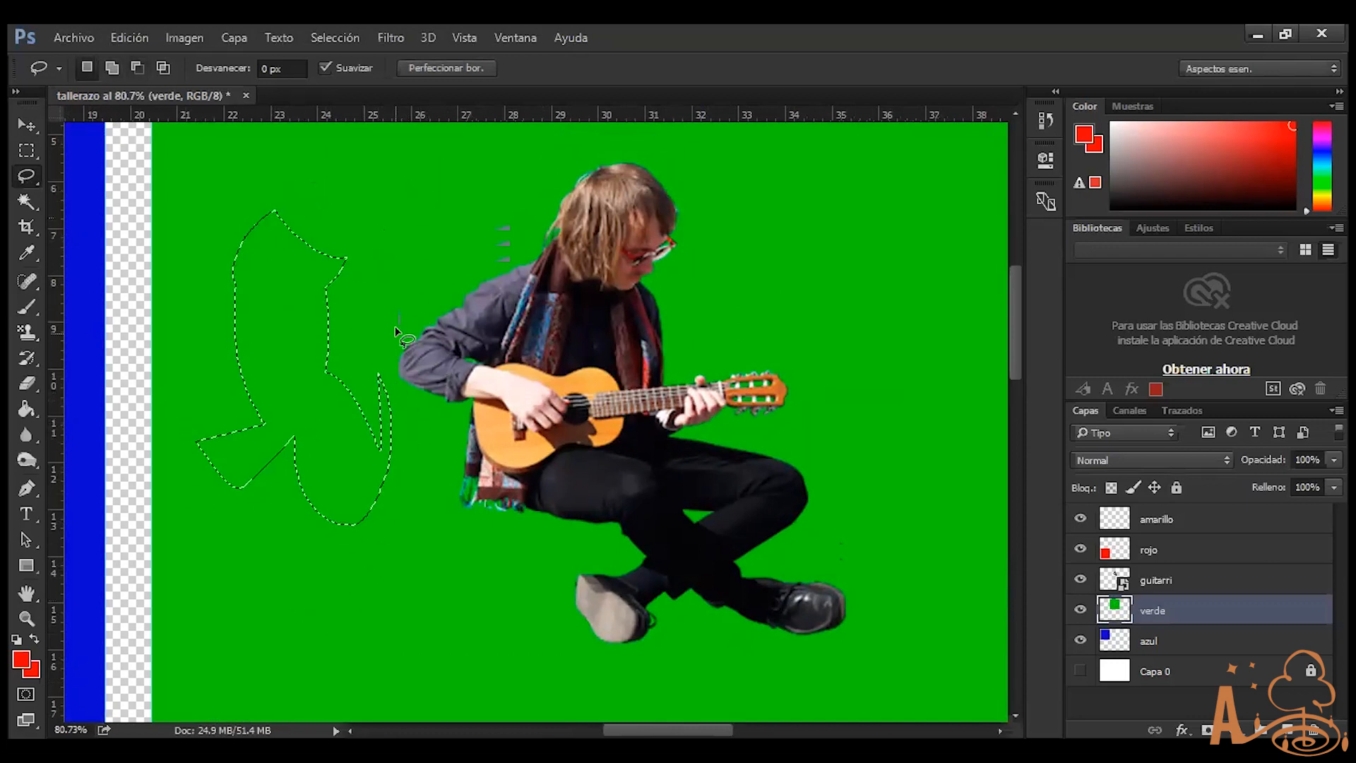
{"action": "left_click", "coordinate": [358, 489]}
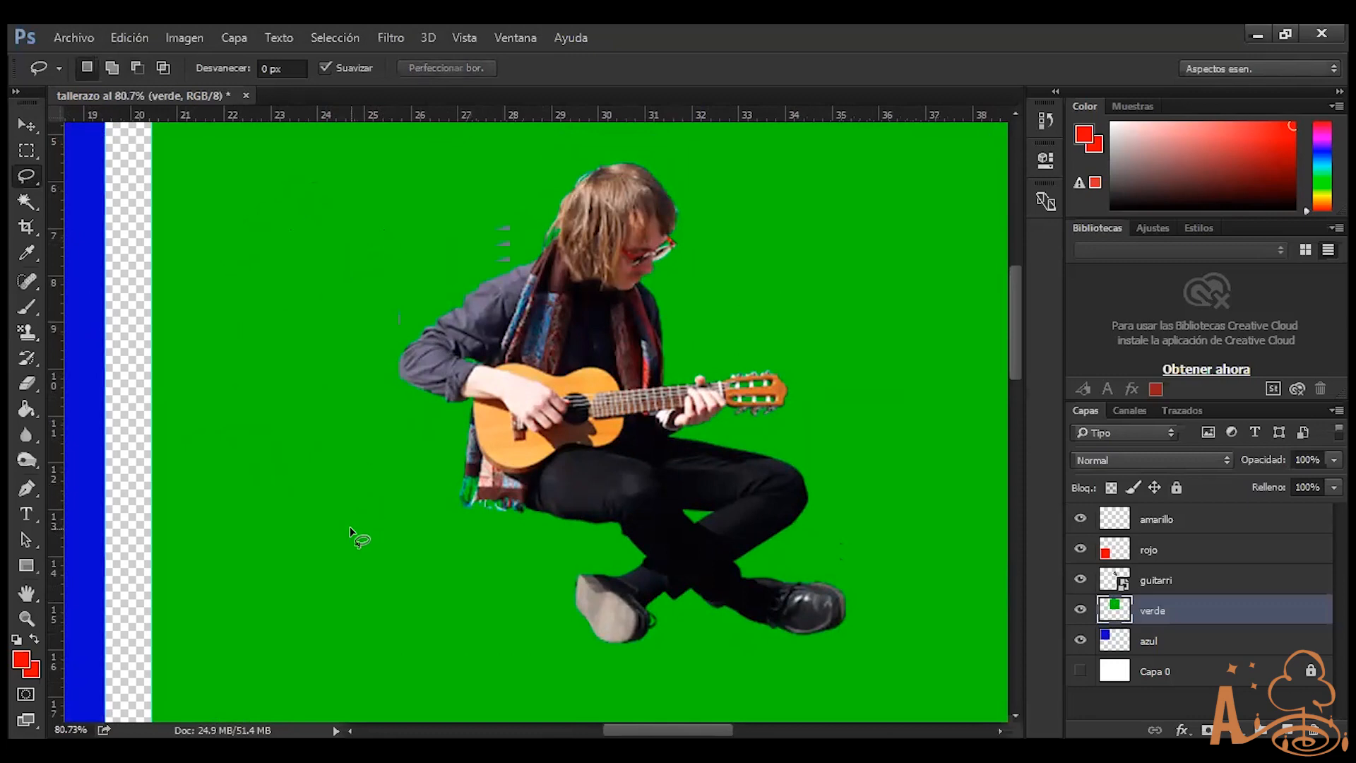
Delete a Polygonal Lasso selection from the verde layer that follows the guitarist's shoulder and bent elbow and extends into the green behind him
{"action": "scroll", "coordinate": [466, 445], "scroll_direction": "down", "scroll_amount": 5}
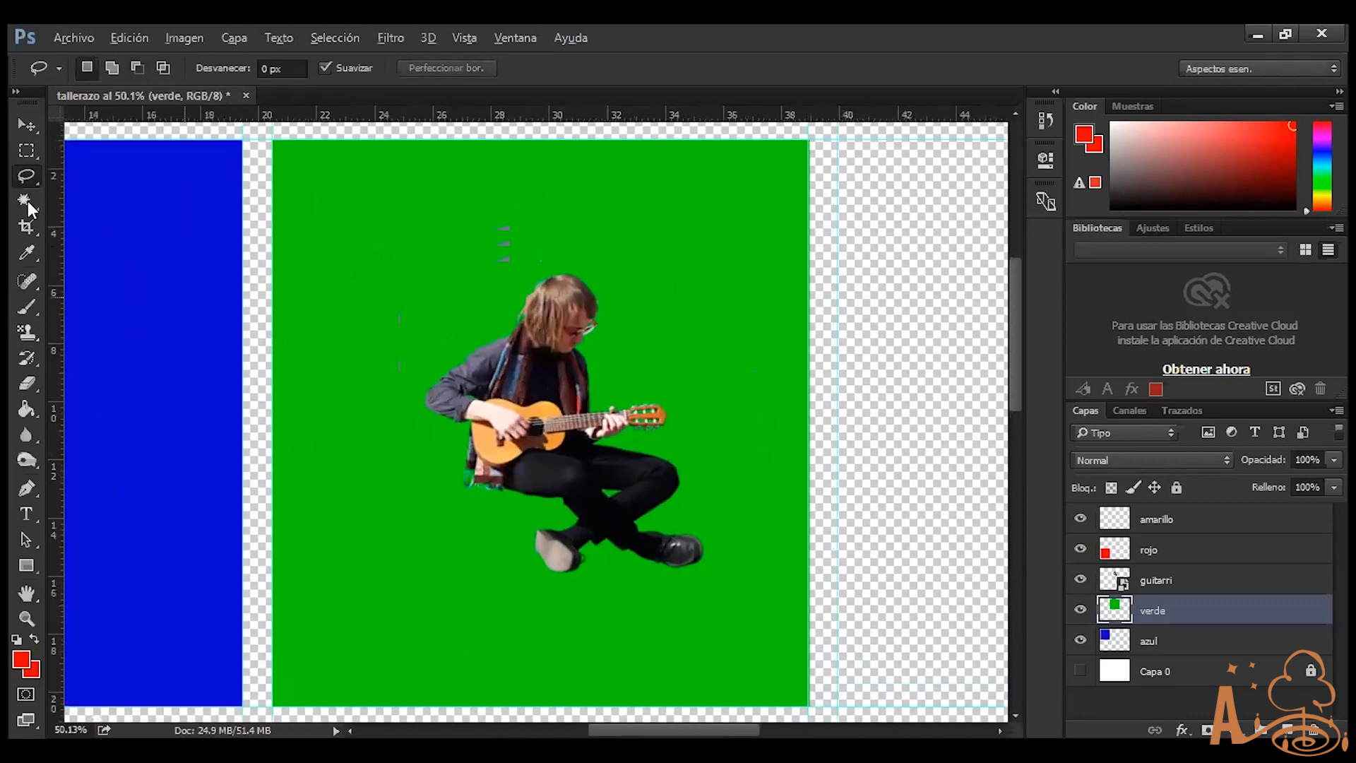
{"action": "right_click", "coordinate": [24, 180]}
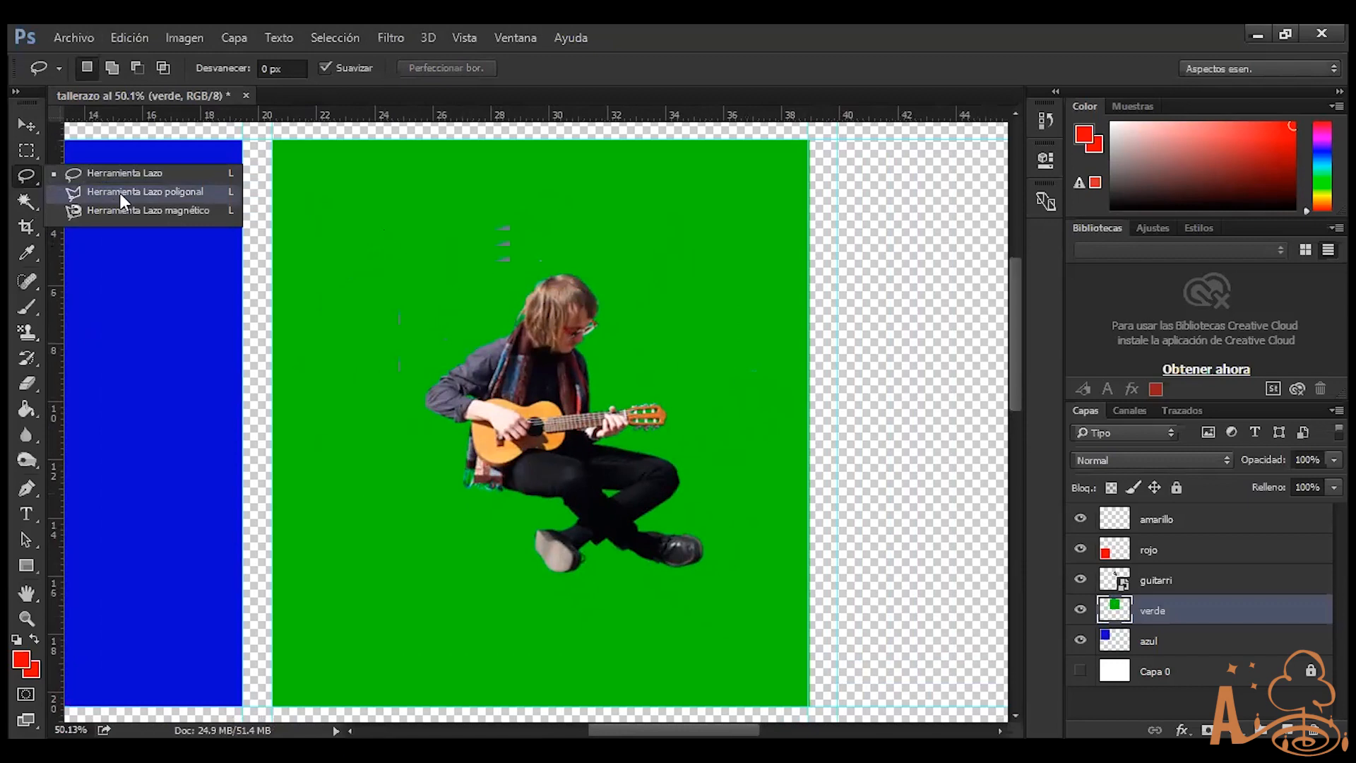
{"action": "left_click", "coordinate": [120, 193]}
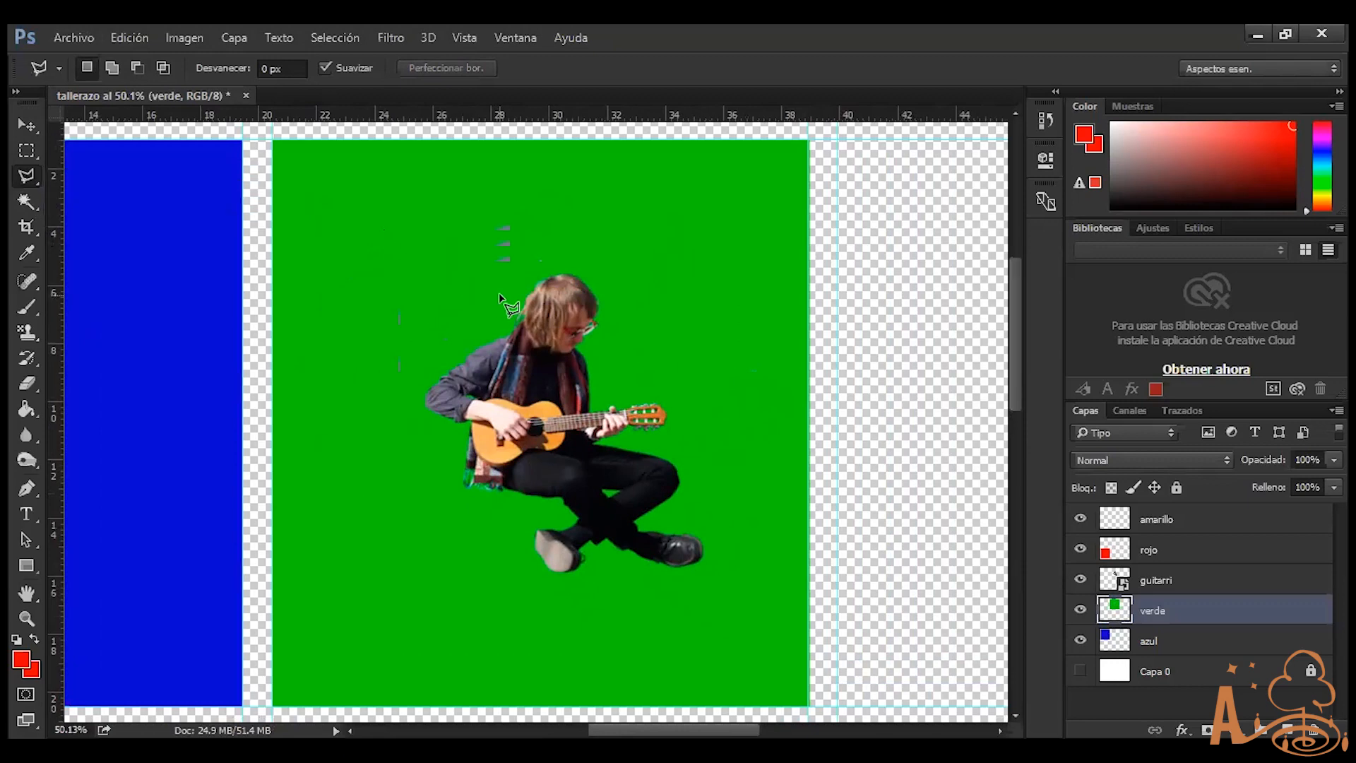
{"action": "scroll", "coordinate": [501, 293], "scroll_direction": "up", "scroll_amount": 5}
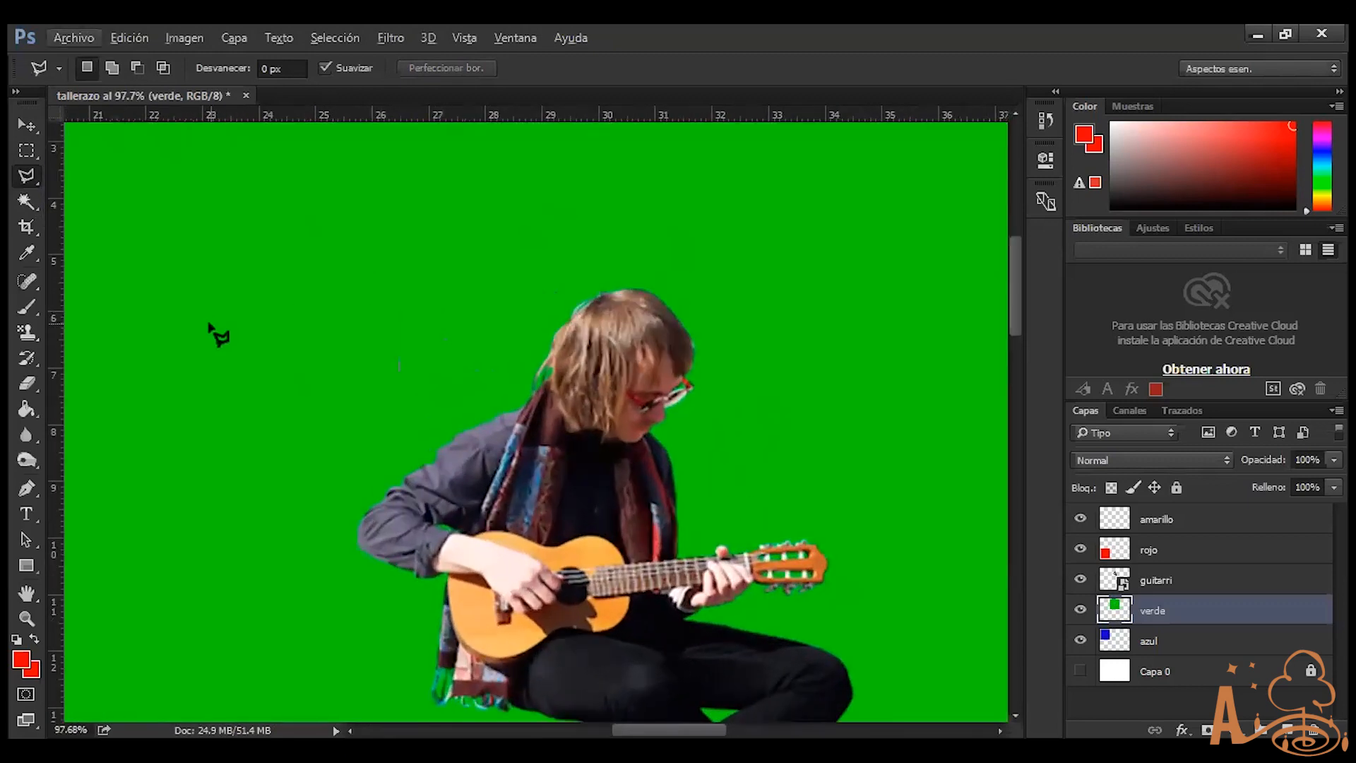
{"action": "left_click", "coordinate": [504, 411]}
{"action": "left_click", "coordinate": [444, 579]}
{"action": "left_click", "coordinate": [389, 649]}
{"action": "left_click", "coordinate": [274, 545]}
{"action": "left_click", "coordinate": [278, 369]}
{"action": "left_click", "coordinate": [462, 293]}
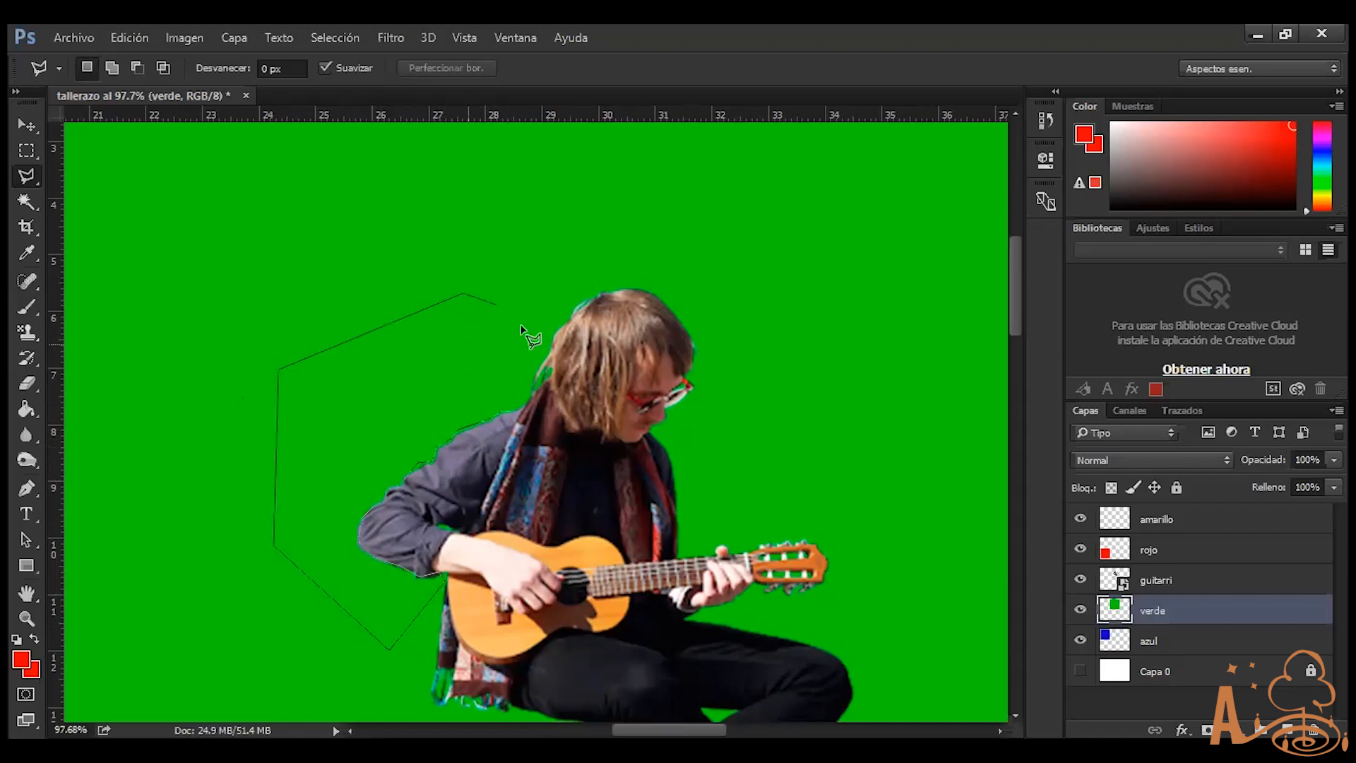
{"action": "left_click", "coordinate": [578, 294]}
{"action": "double_click", "coordinate": [515, 412]}
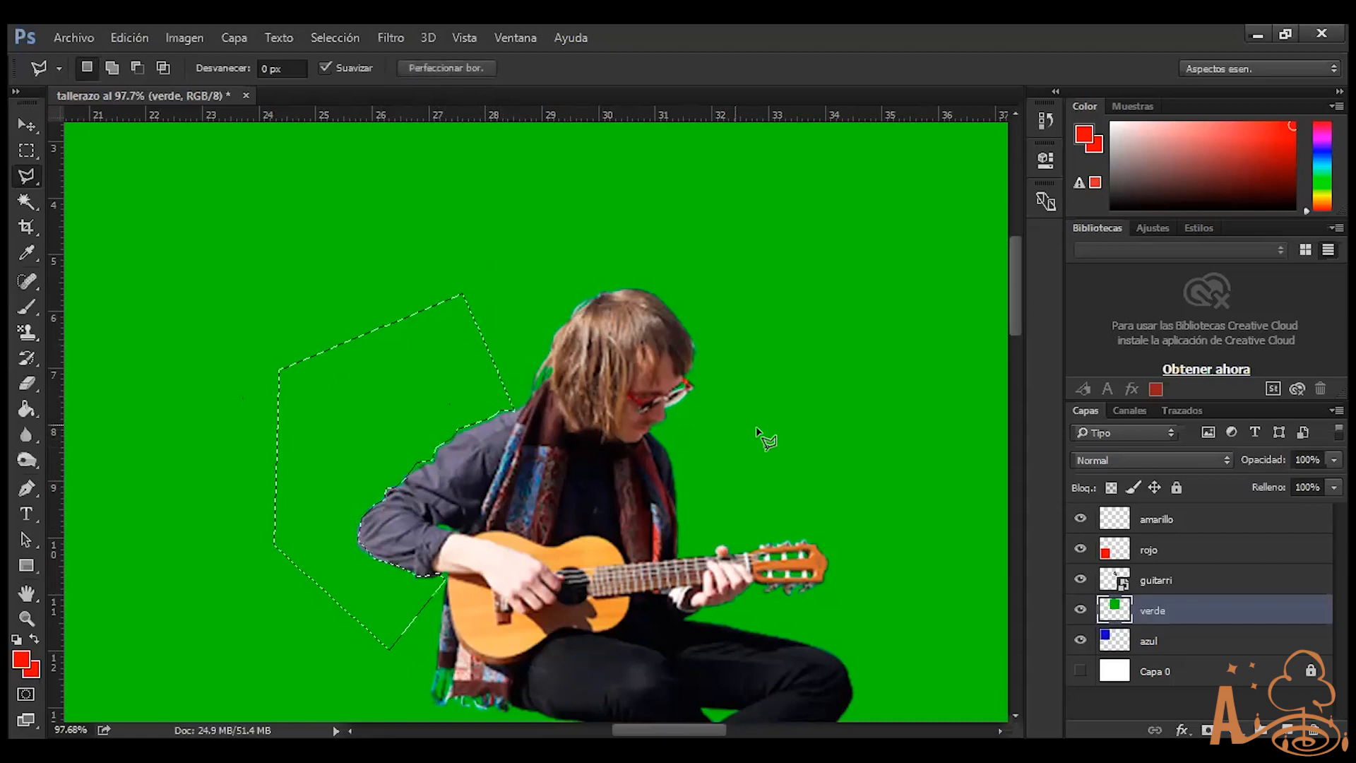
{"action": "key", "text": "Delete"}
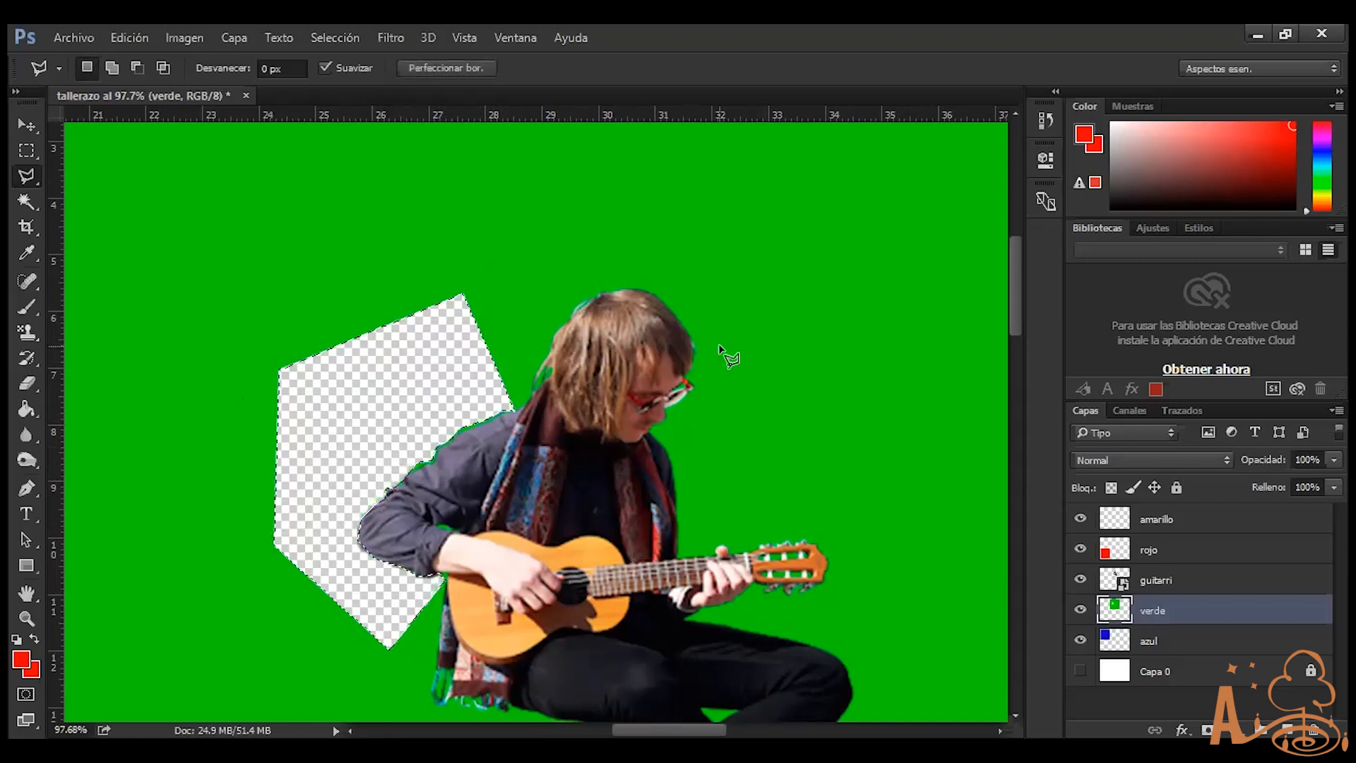
Undo the deletion of the polygonal area beside the guitarist's arm
{"action": "key", "text": "ctrl+d"}
{"action": "key", "text": "ctrl+z"}
{"action": "key", "text": "ctrl+z"}
{"action": "key", "text": "ctrl+alt+z"}
{"action": "key", "text": "ctrl+alt+z"}
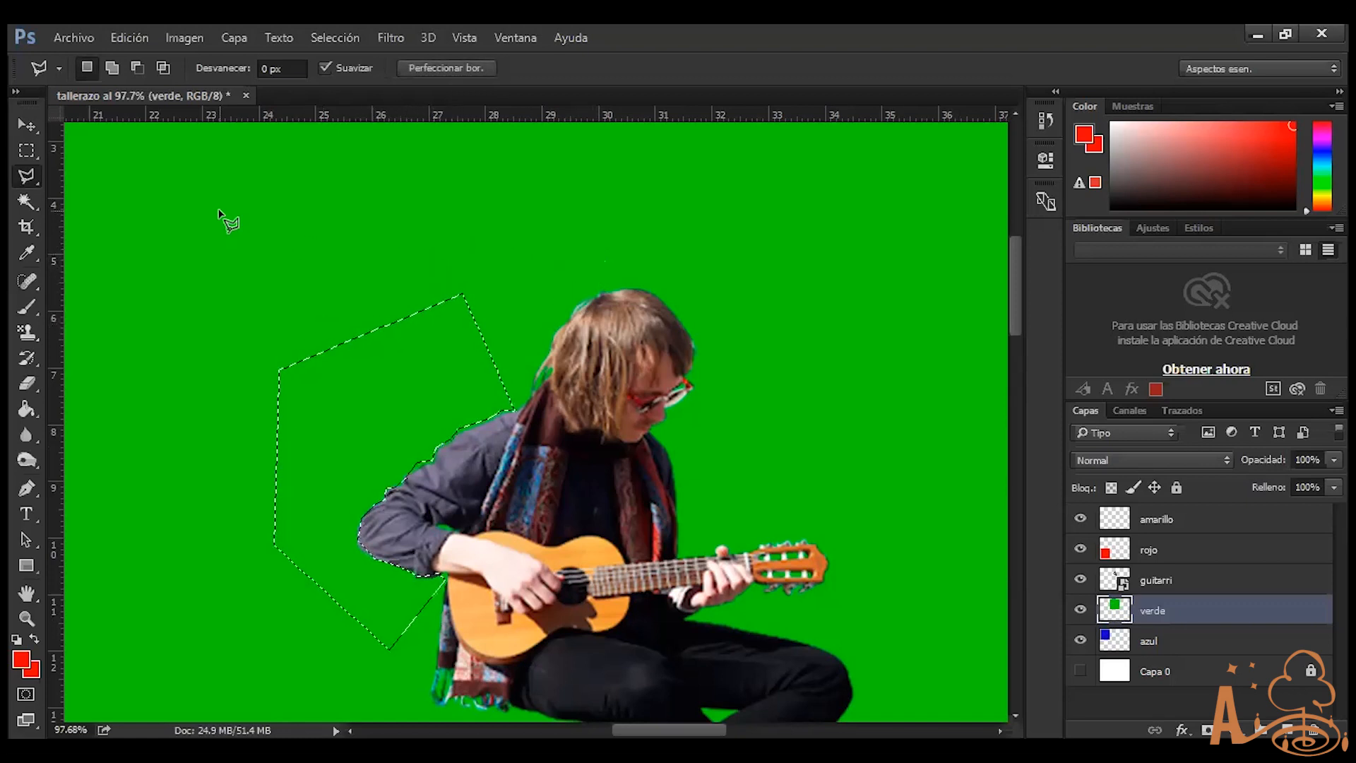
Delete an irregular, straight-edged Polygonal Lasso selection from the green area above the guitarist's head on the verde layer
{"action": "left_click", "coordinate": [292, 194]}
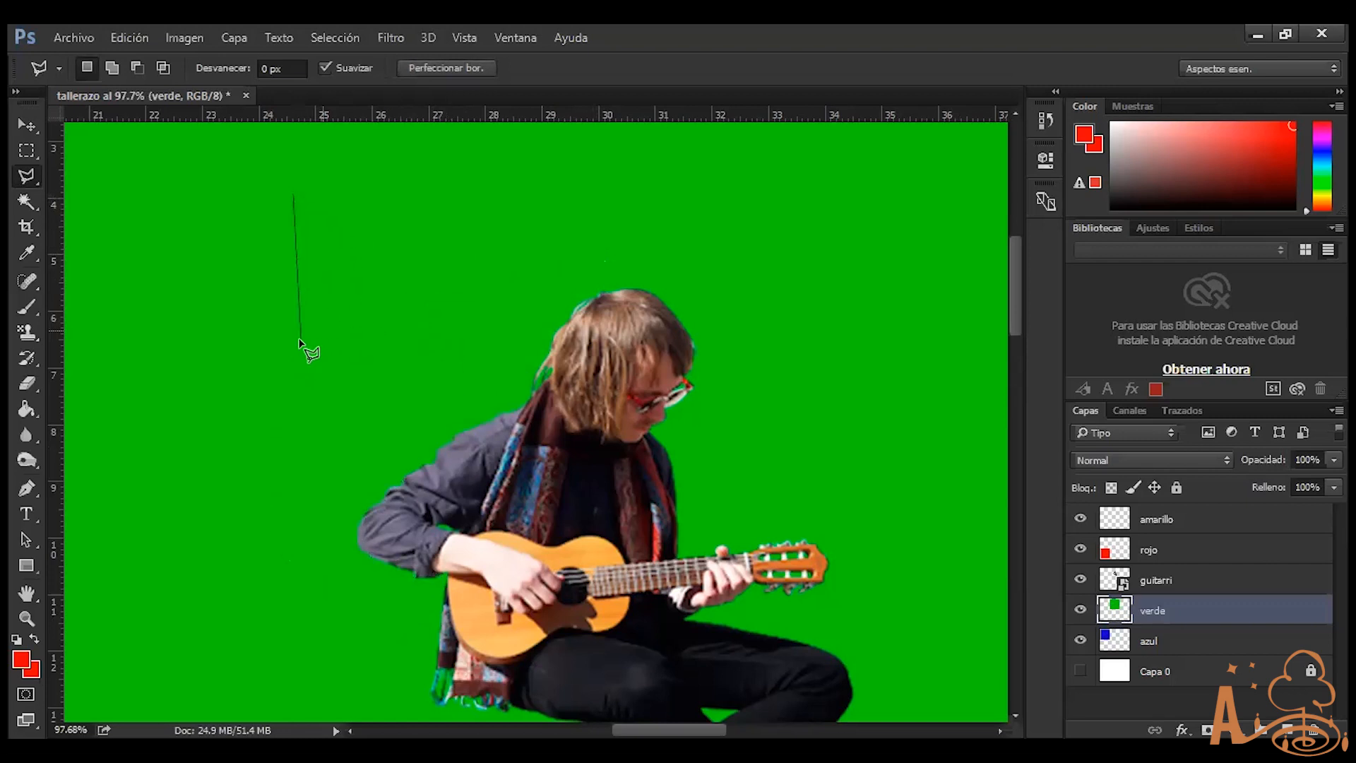
{"action": "left_click", "coordinate": [389, 396]}
{"action": "left_click", "coordinate": [723, 212]}
{"action": "left_click", "coordinate": [810, 245]}
{"action": "left_click", "coordinate": [810, 163]}
{"action": "left_click", "coordinate": [561, 162]}
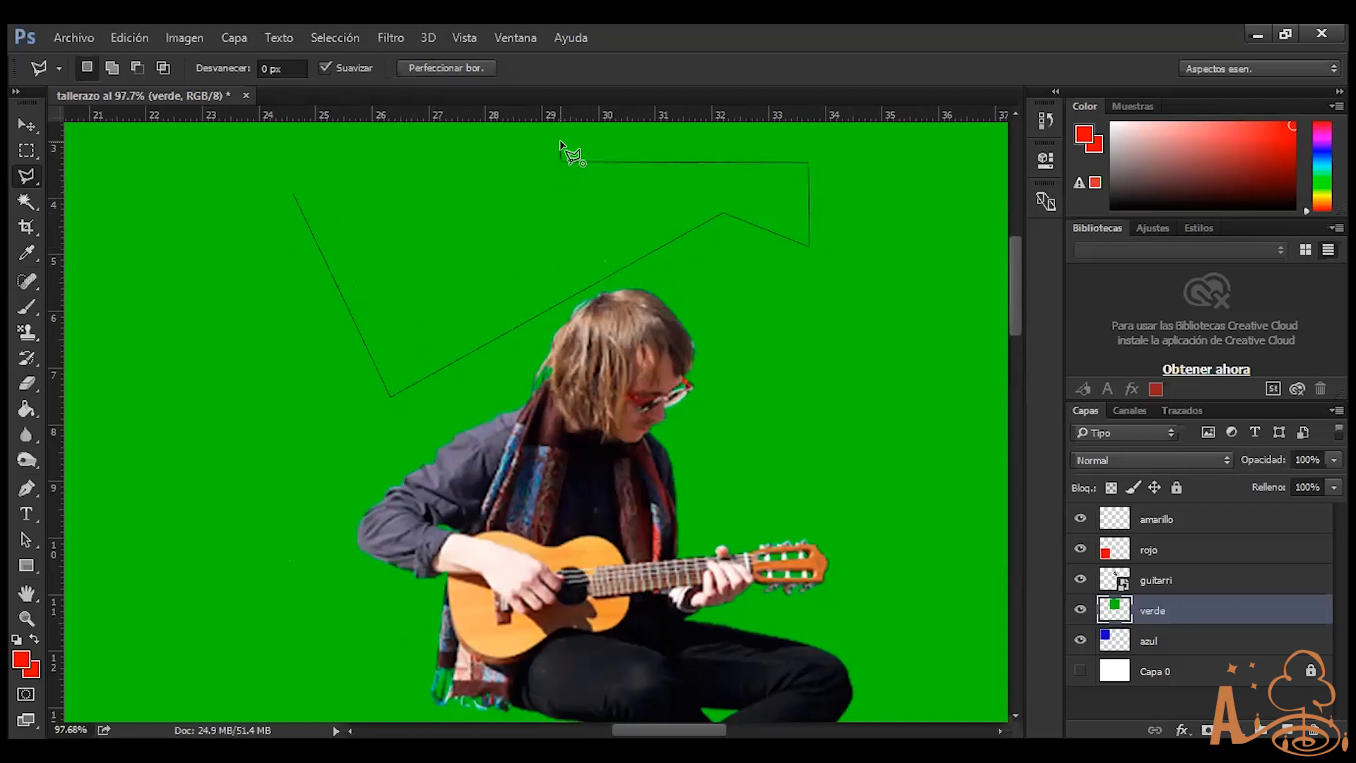
{"action": "double_click", "coordinate": [560, 144]}
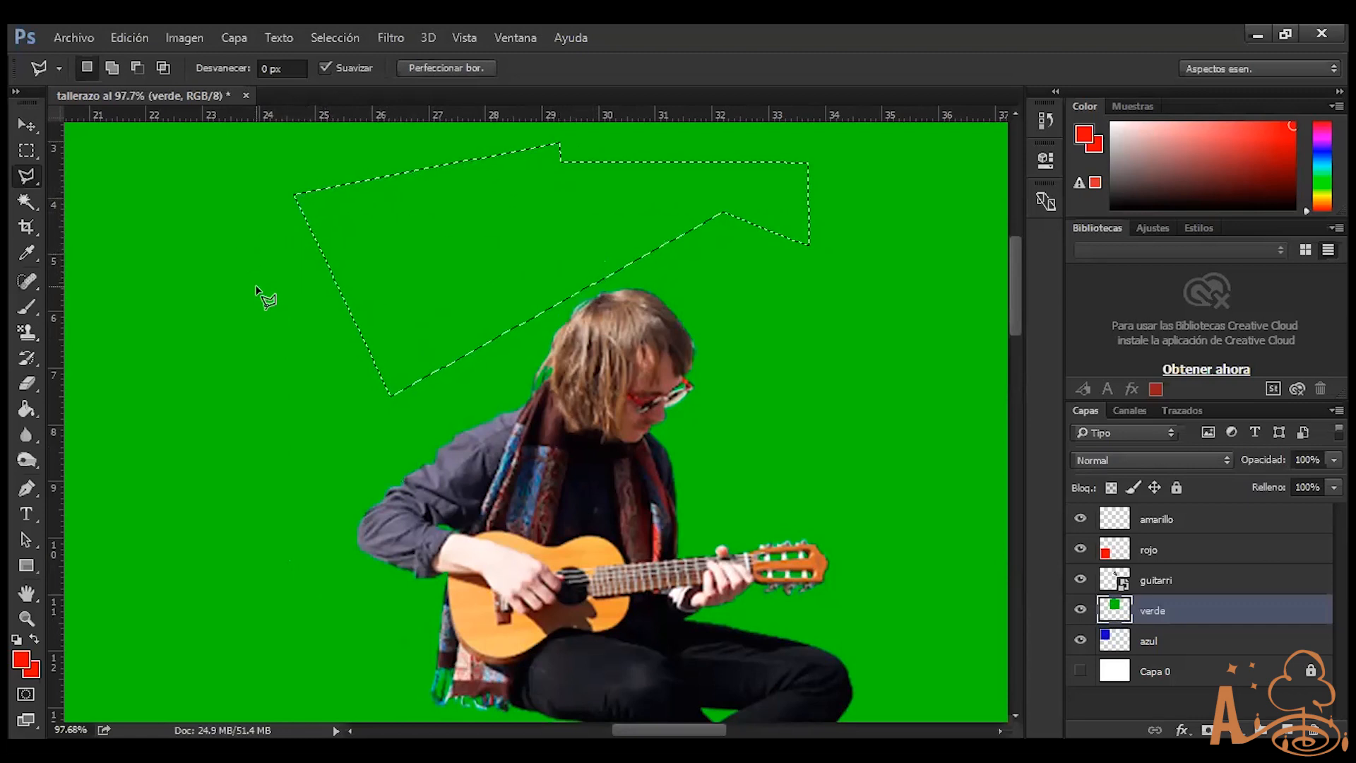
{"action": "key", "text": "Delete"}
Undo the deletion above the guitarist's head and clear the selection
{"action": "key", "text": "ctrl+d"}
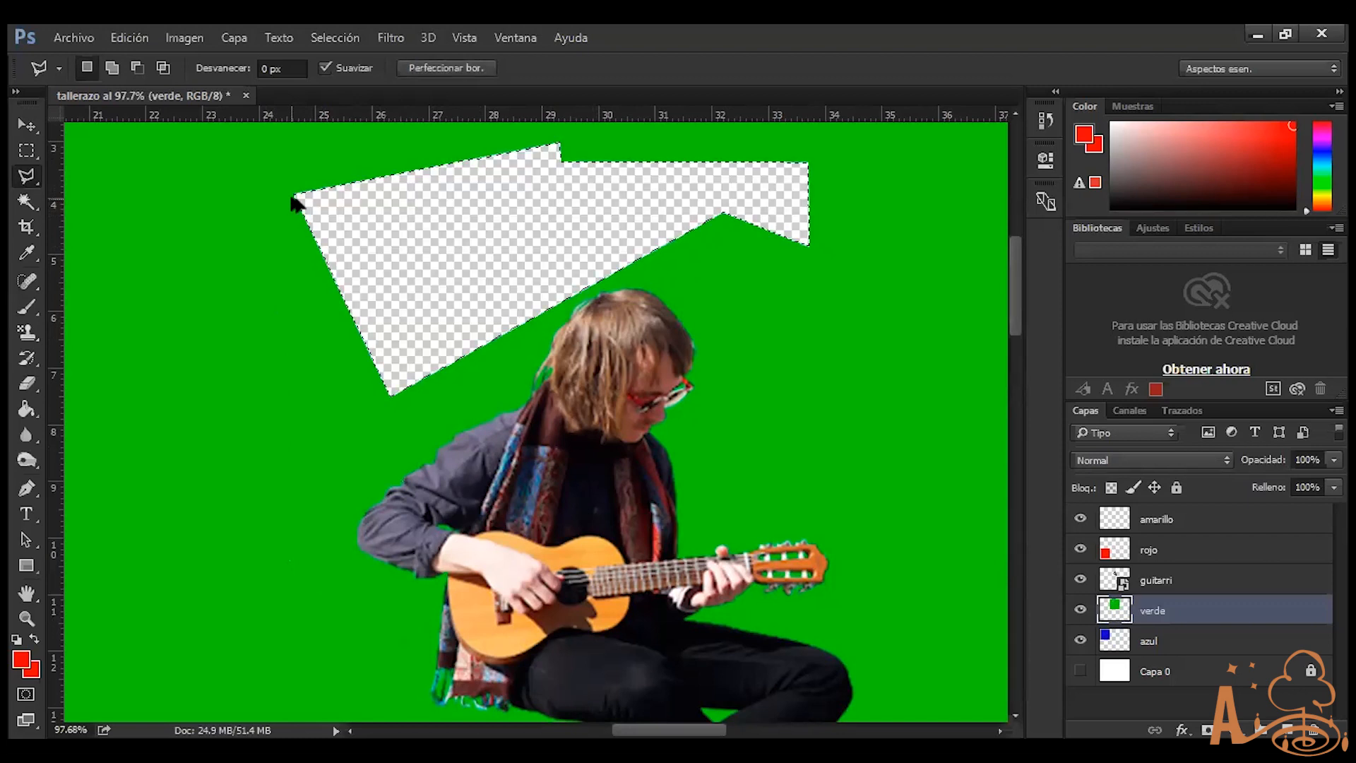
{"action": "key", "text": "ctrl+alt+z"}
{"action": "key", "text": "ctrl+alt+z"}
{"action": "key", "text": "ctrl+d"}
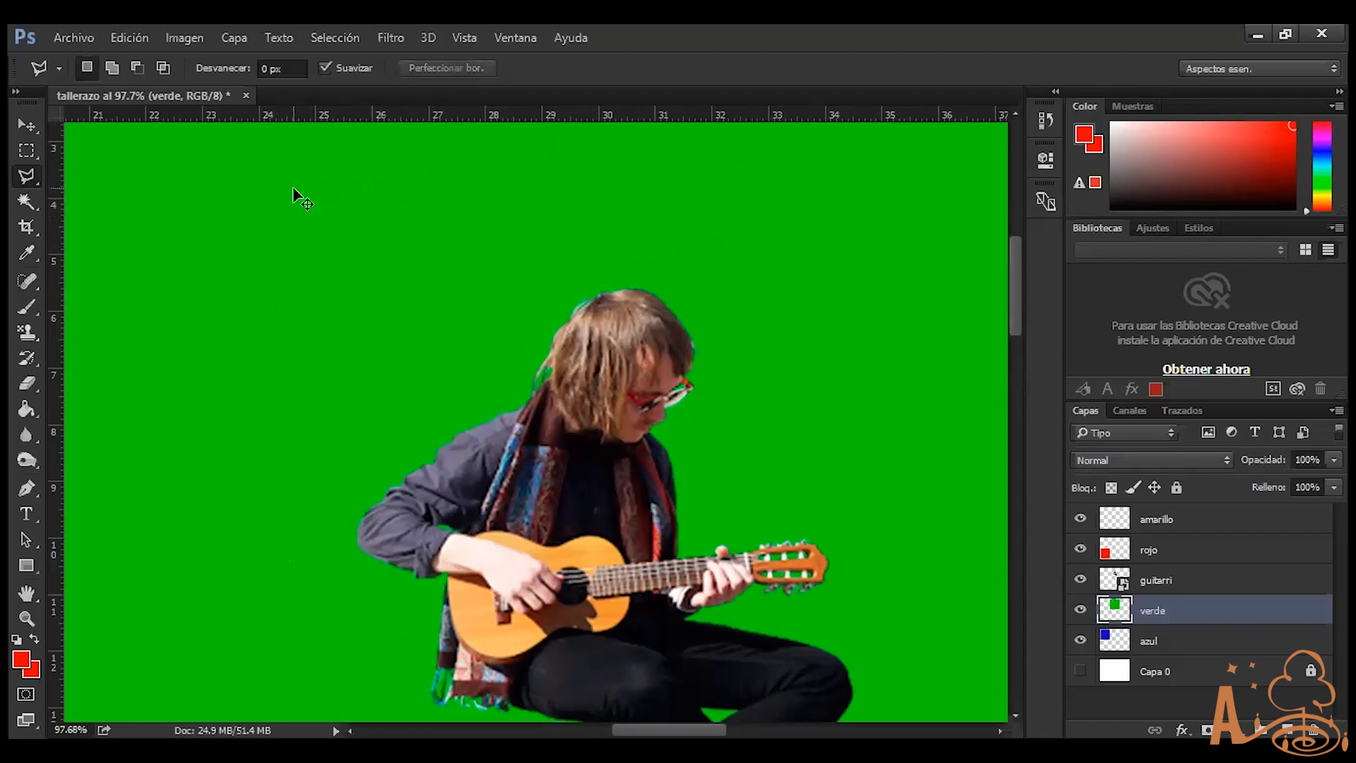
Make guitarri the active layer and switch to the Magnetic Lasso tool
{"action": "scroll", "coordinate": [91, 281], "scroll_direction": "down", "scroll_amount": 4}
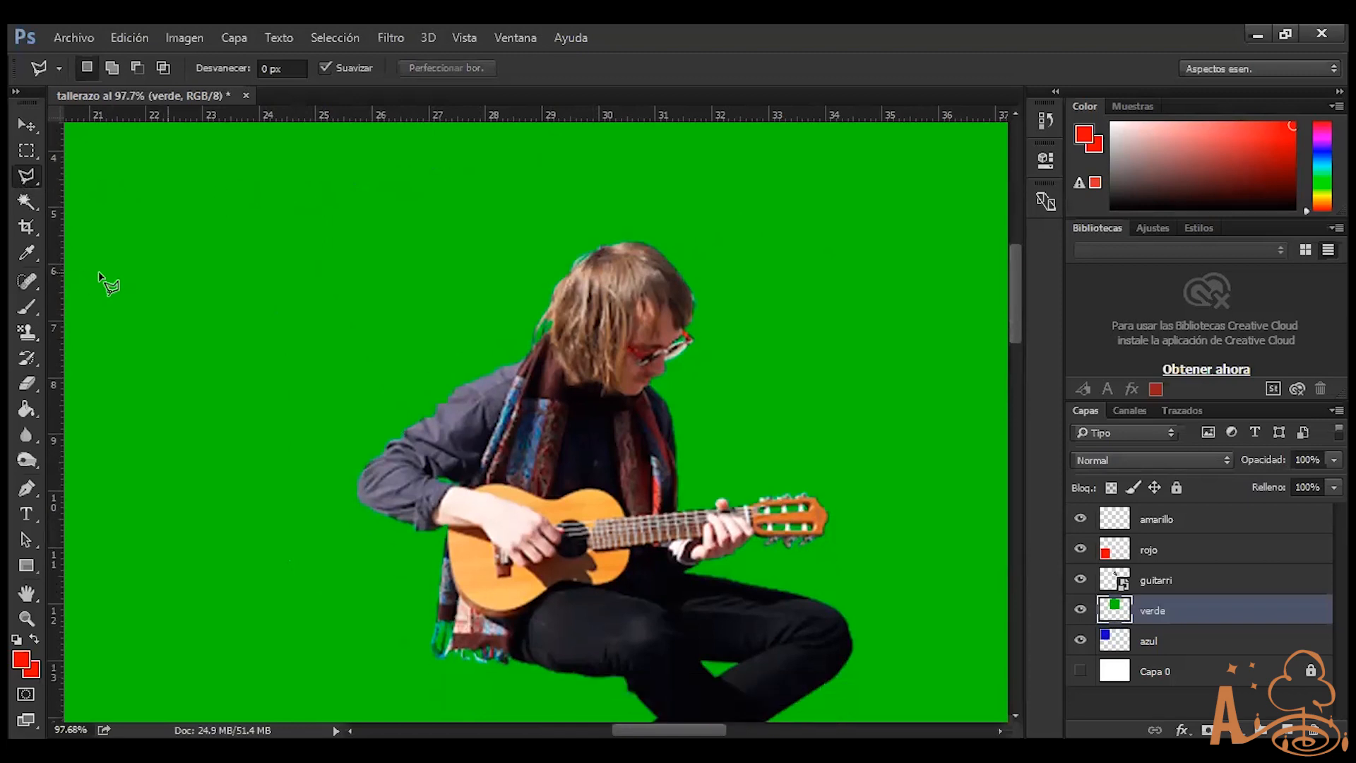
{"action": "left_click", "coordinate": [1201, 581]}
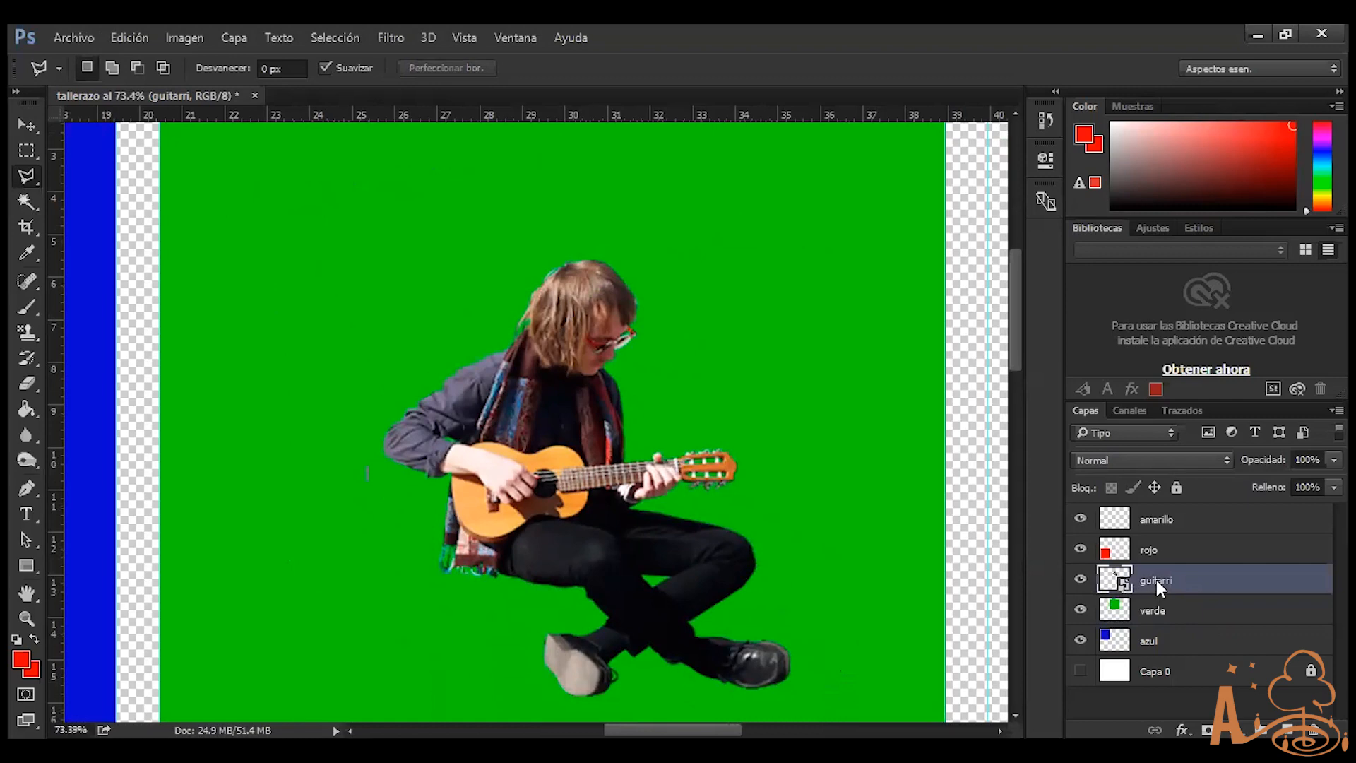
{"action": "right_click", "coordinate": [1156, 580]}
{"action": "left_click", "coordinate": [1220, 582]}
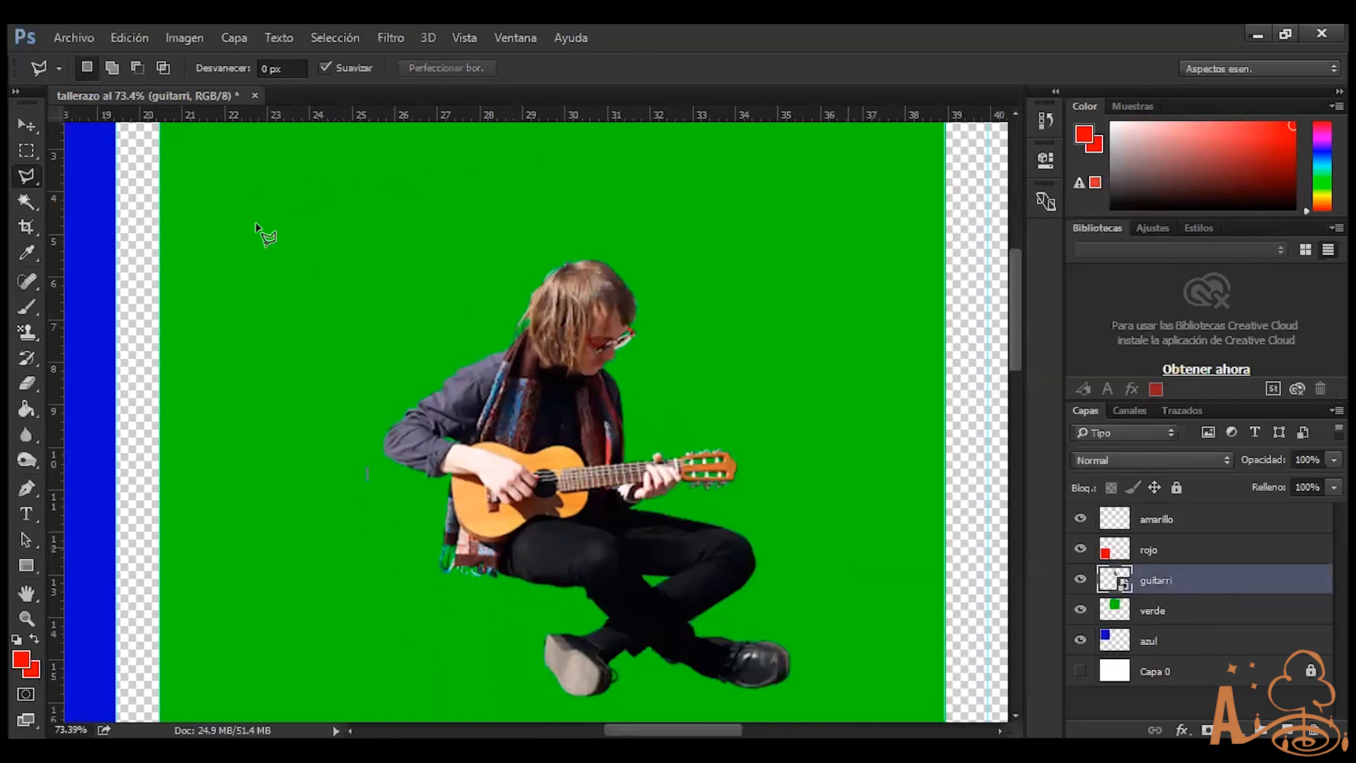
{"action": "right_click", "coordinate": [35, 184]}
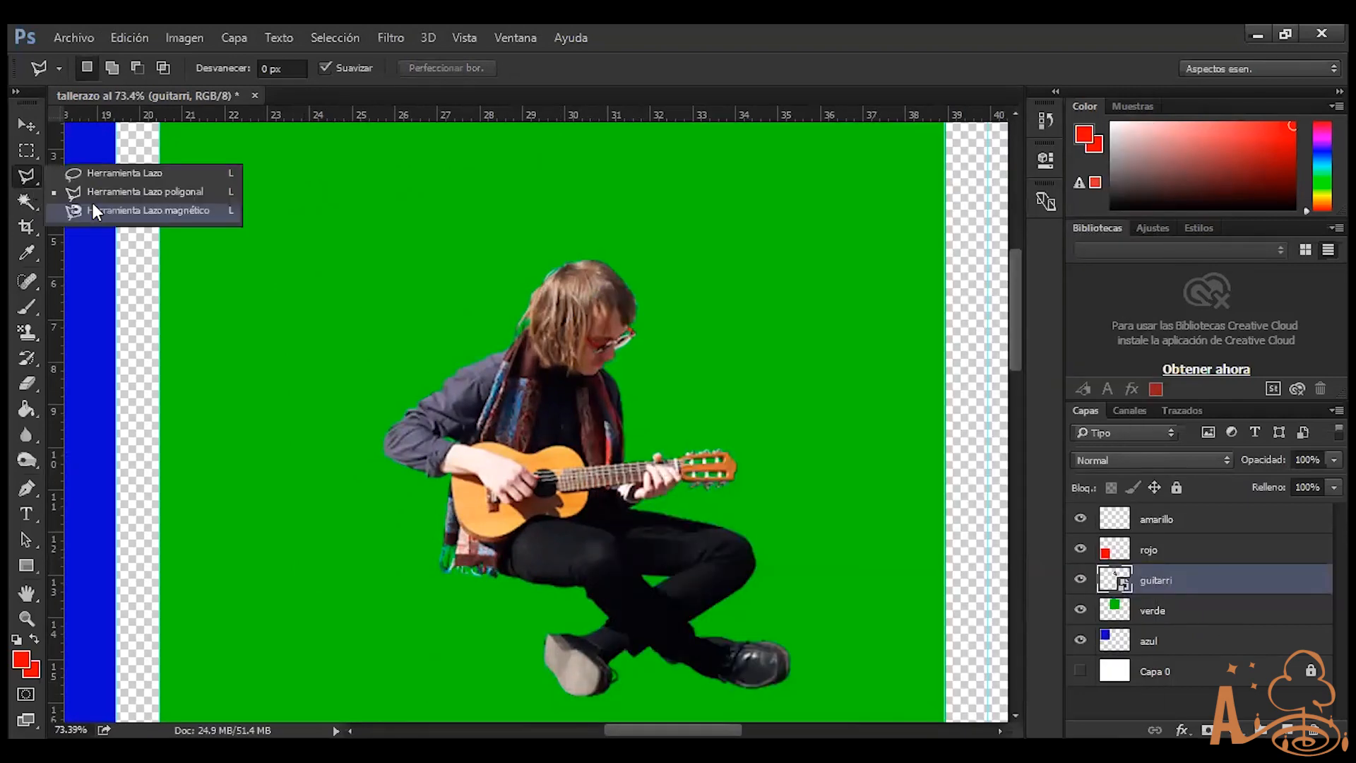
{"action": "left_click", "coordinate": [92, 205]}
{"action": "scroll", "coordinate": [454, 363], "scroll_direction": "down", "scroll_amount": 3}
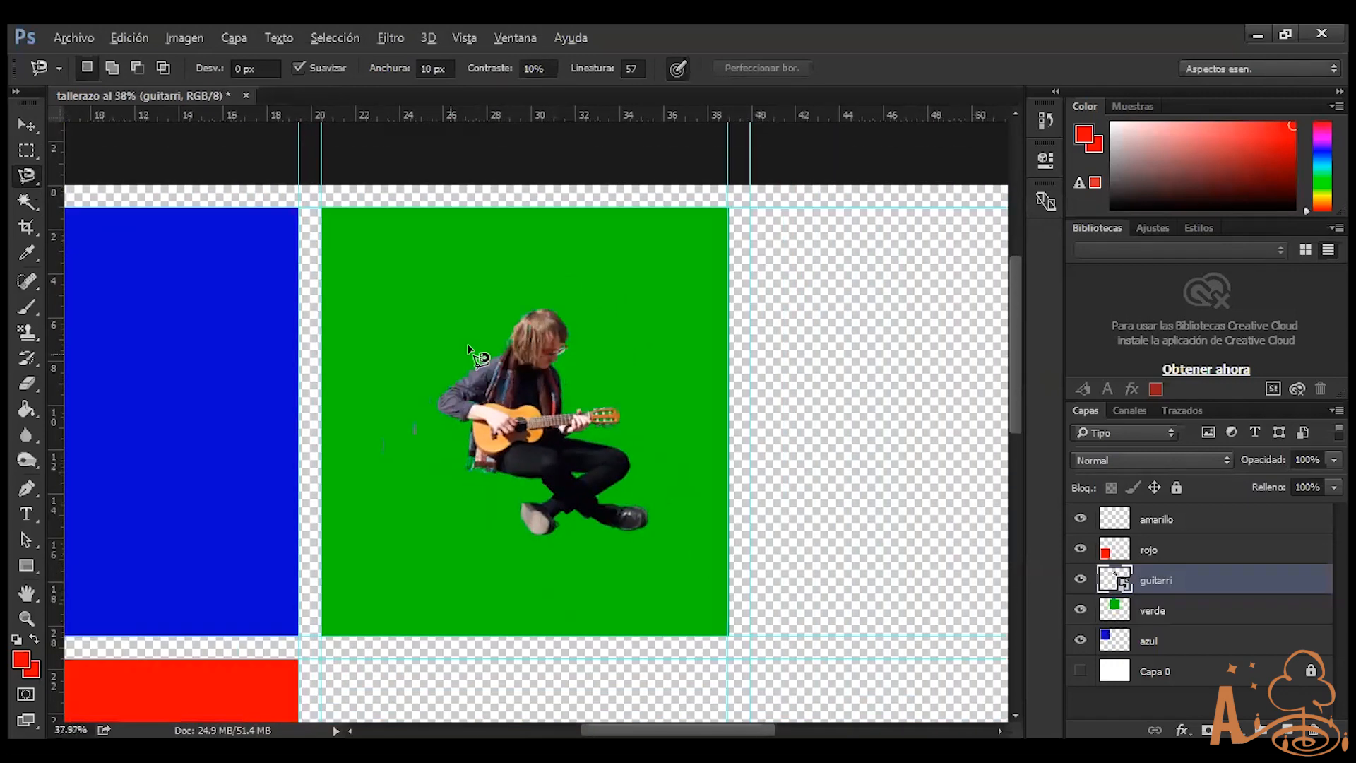
{"action": "scroll", "coordinate": [664, 494], "scroll_direction": "up", "scroll_amount": 5}
{"action": "scroll", "coordinate": [706, 286], "scroll_direction": "up", "scroll_amount": 4}
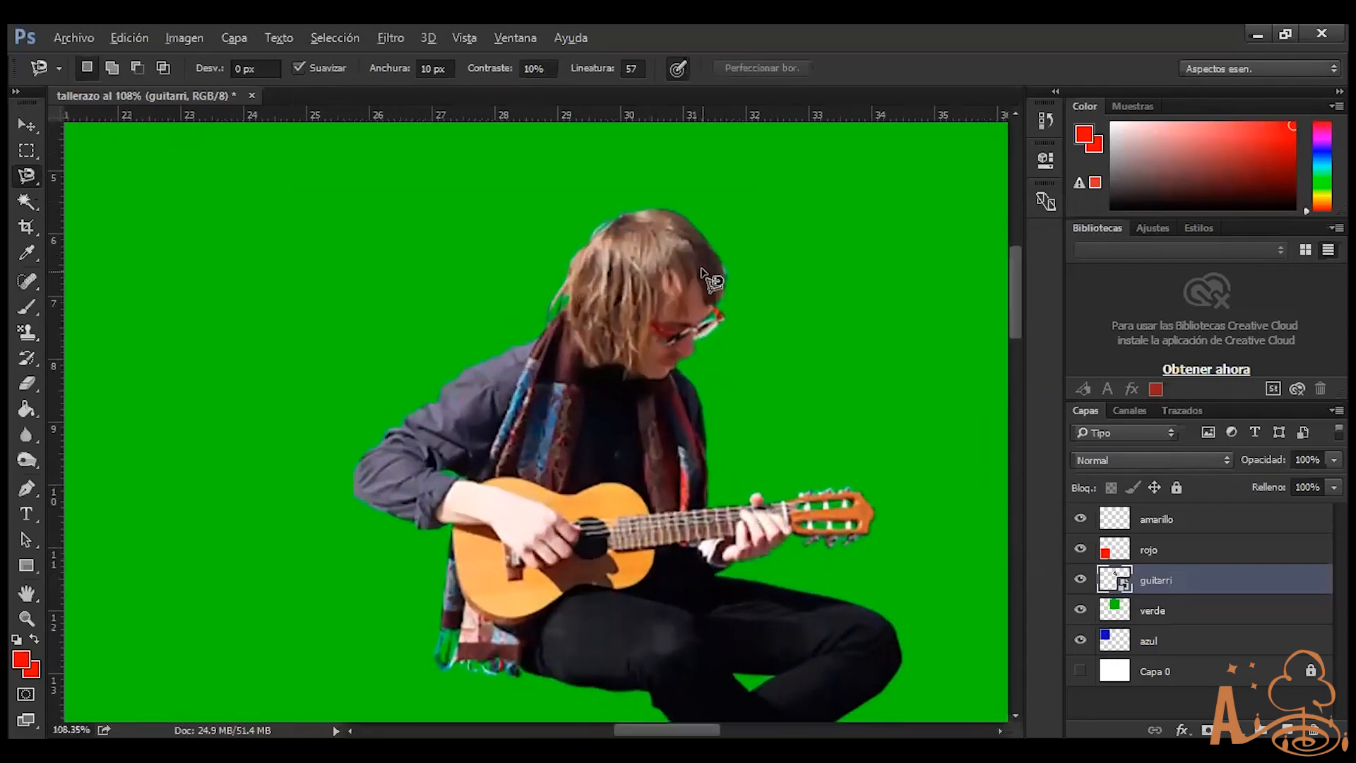
{"action": "scroll", "coordinate": [702, 205], "scroll_direction": "up", "scroll_amount": 3}
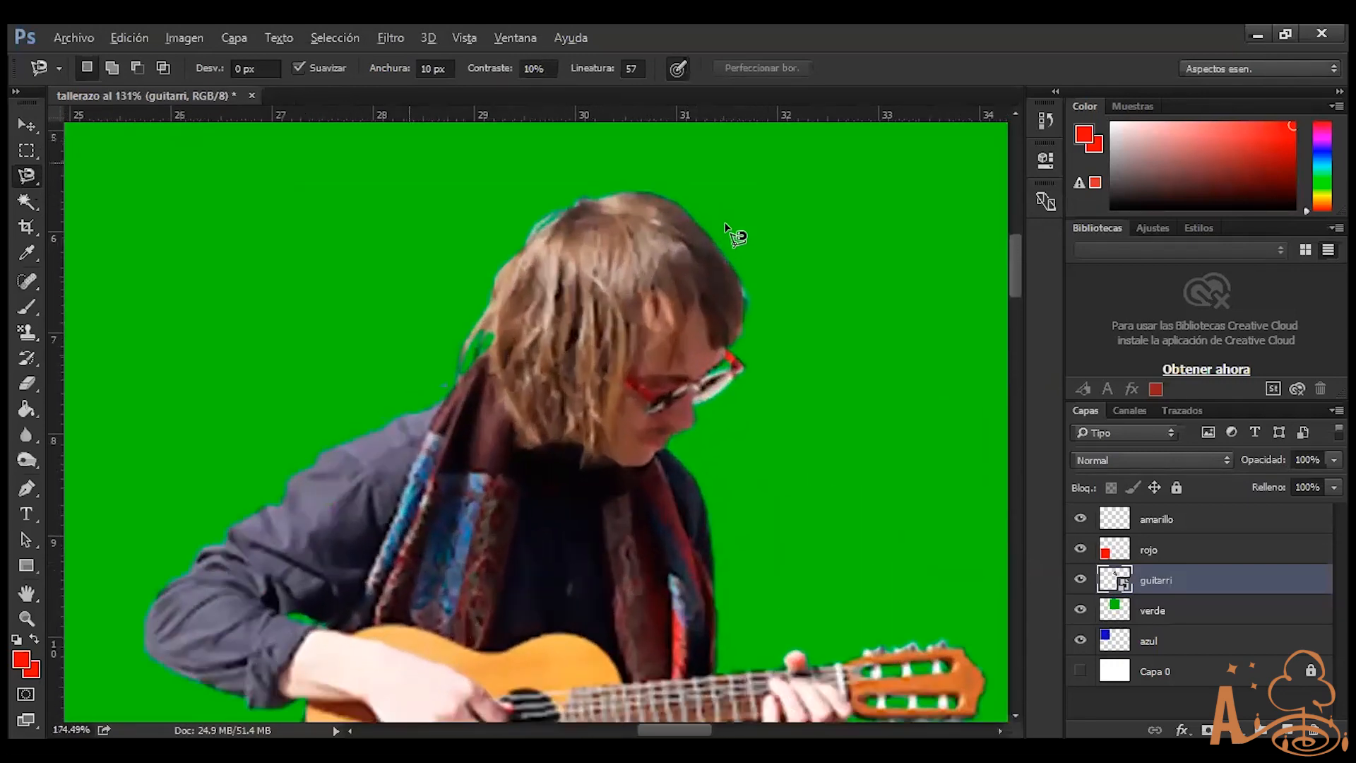
{"action": "scroll", "coordinate": [751, 388], "scroll_direction": "up", "scroll_amount": 2}
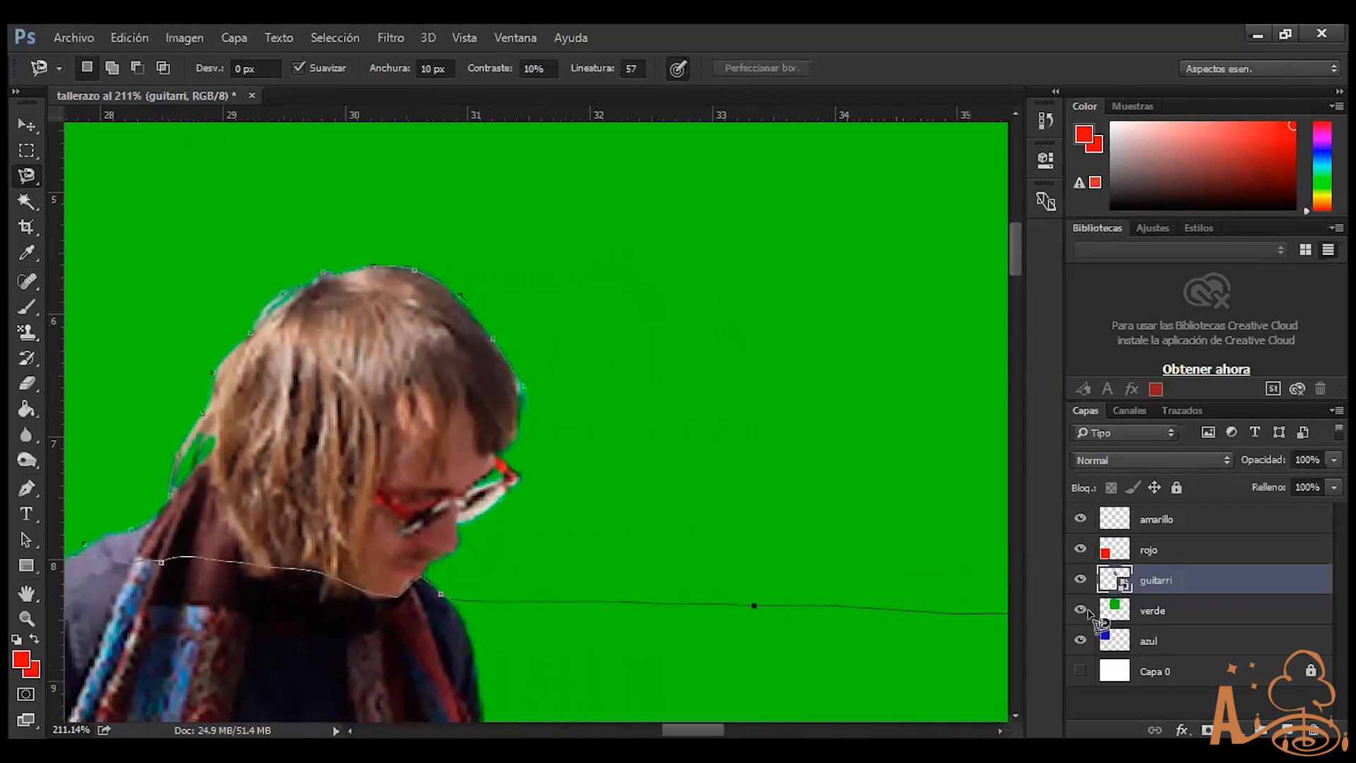
{"action": "key", "text": "Escape"}
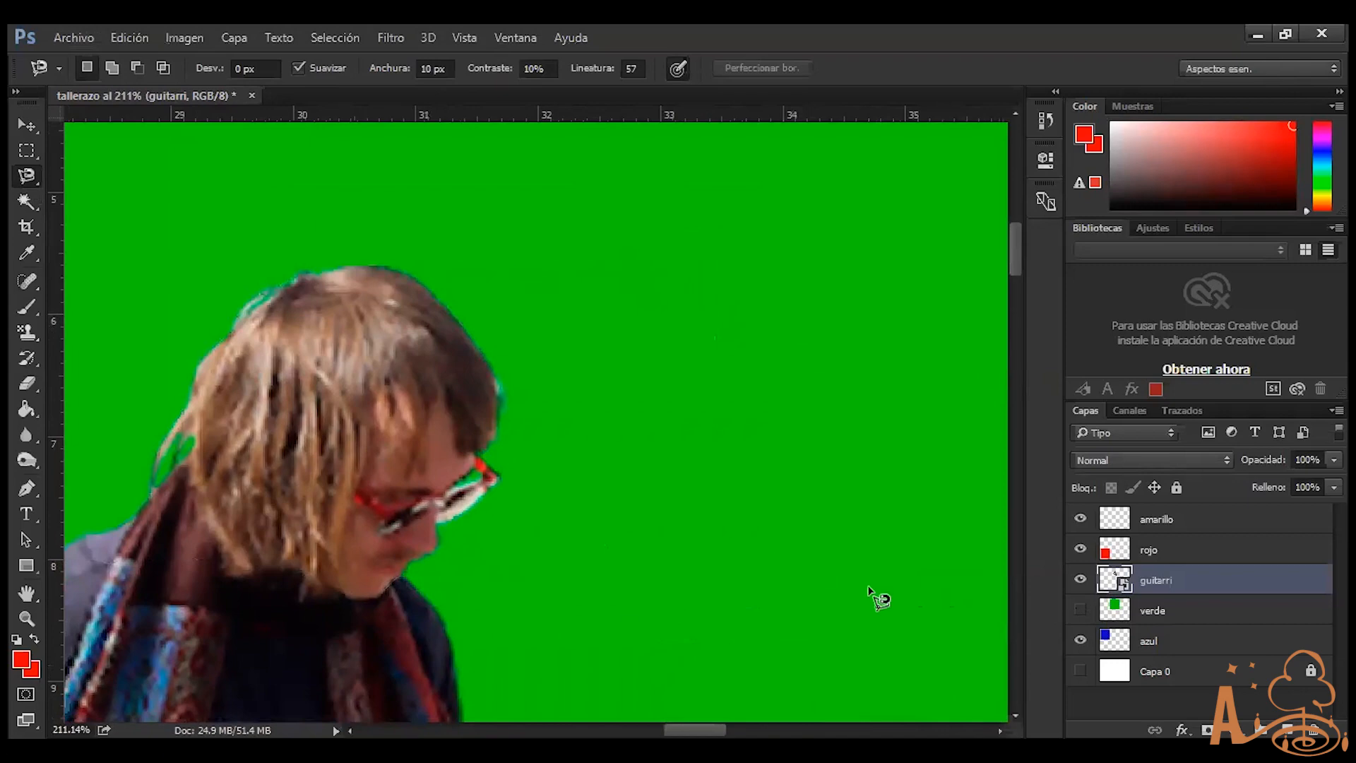
Trace a Magnetic Lasso selection from the guitarist's head along the back and arm to the guitar, and clear it
{"action": "scroll", "coordinate": [554, 463], "scroll_direction": "down", "scroll_amount": 5}
{"action": "scroll", "coordinate": [440, 480], "scroll_direction": "down", "scroll_amount": 3}
{"action": "scroll", "coordinate": [188, 273], "scroll_direction": "up", "scroll_amount": 3}
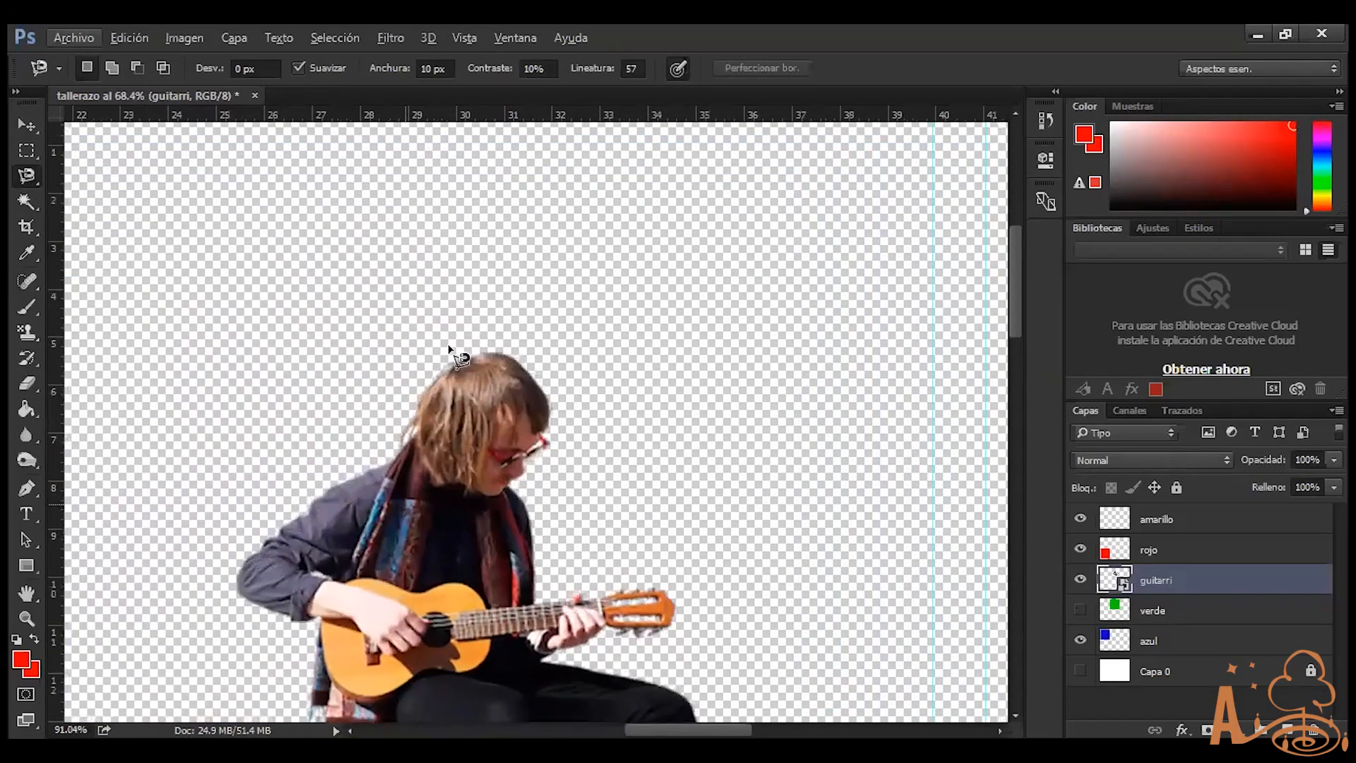
{"action": "scroll", "coordinate": [449, 349], "scroll_direction": "up", "scroll_amount": 1}
{"action": "left_click", "coordinate": [443, 360]}
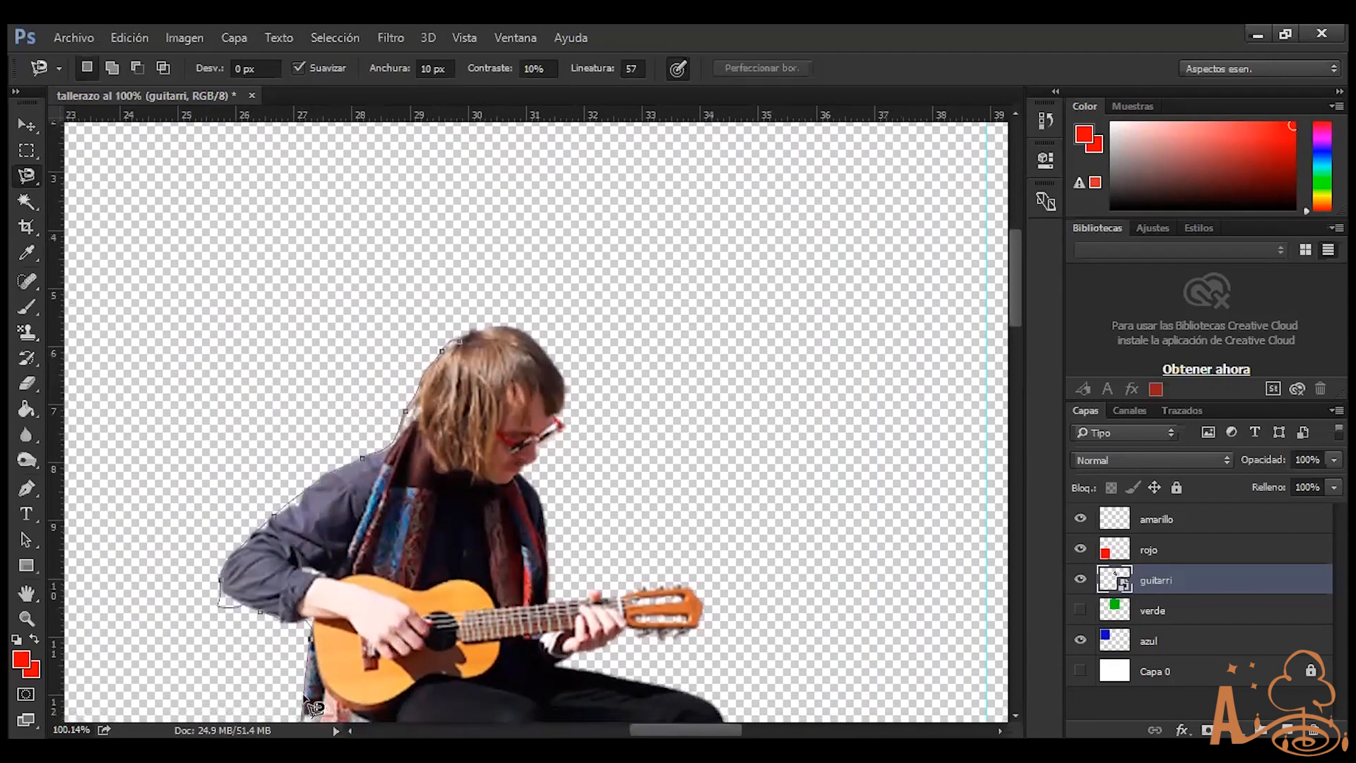
{"action": "double_click", "coordinate": [367, 650]}
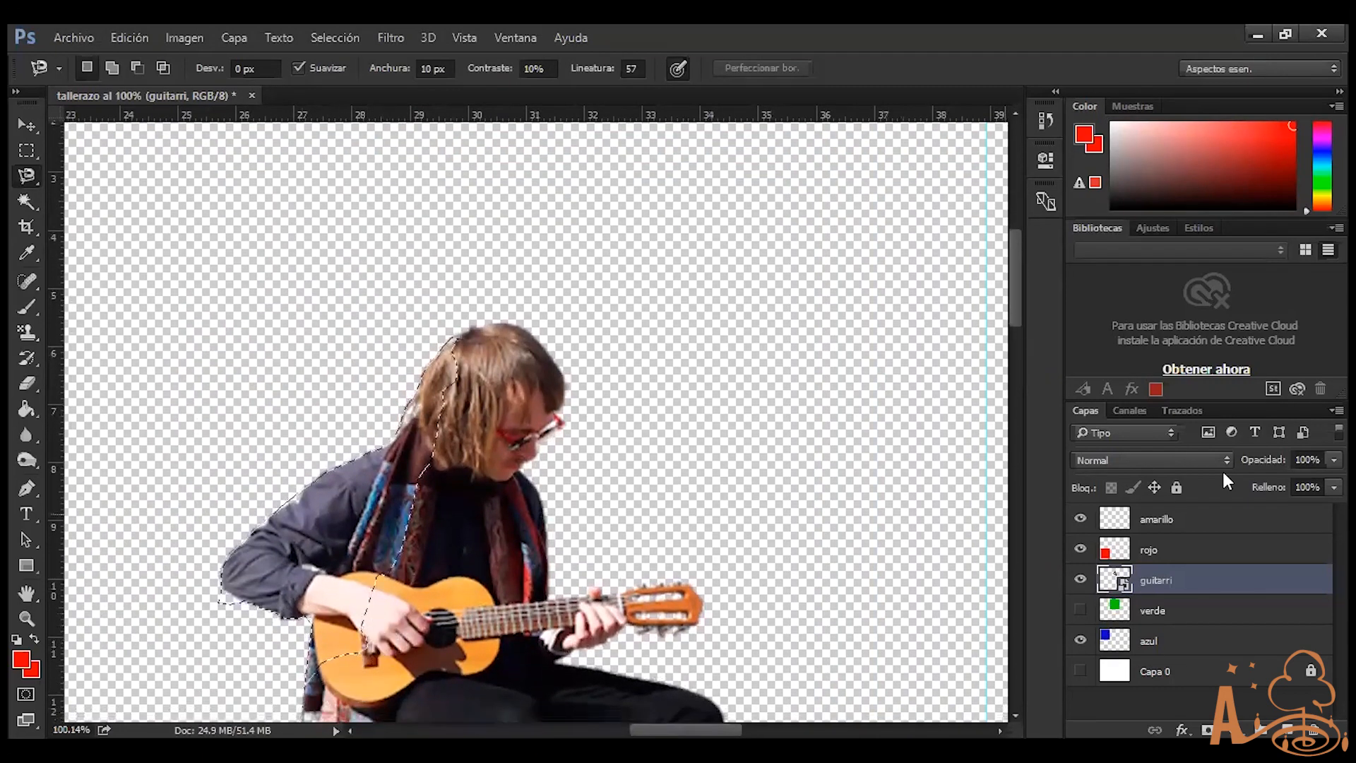
{"action": "key", "text": "ctrl+d"}
Show the verde layer behind the guitarist
{"action": "scroll", "coordinate": [890, 548], "scroll_direction": "down", "scroll_amount": 1}
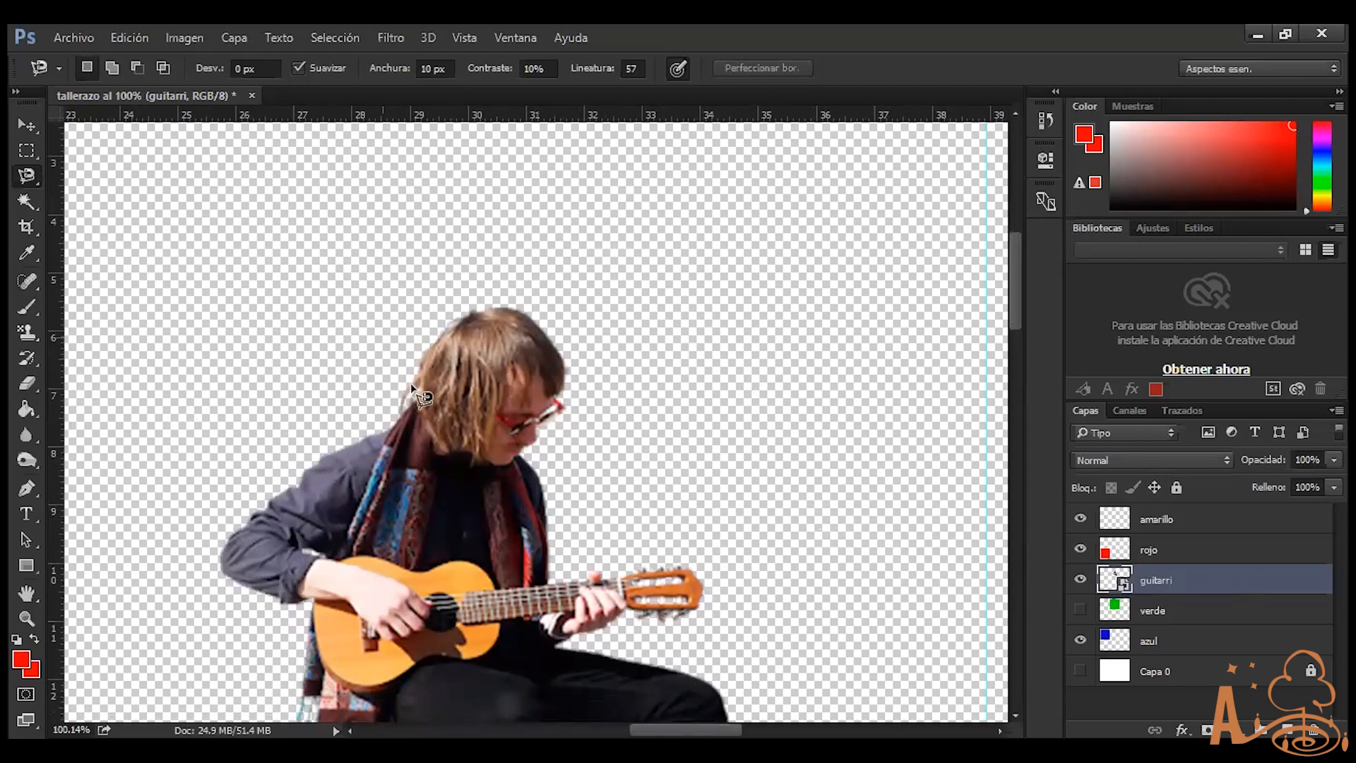
{"action": "scroll", "coordinate": [487, 374], "scroll_direction": "down", "scroll_amount": 3}
{"action": "scroll", "coordinate": [477, 410], "scroll_direction": "down", "scroll_amount": 4}
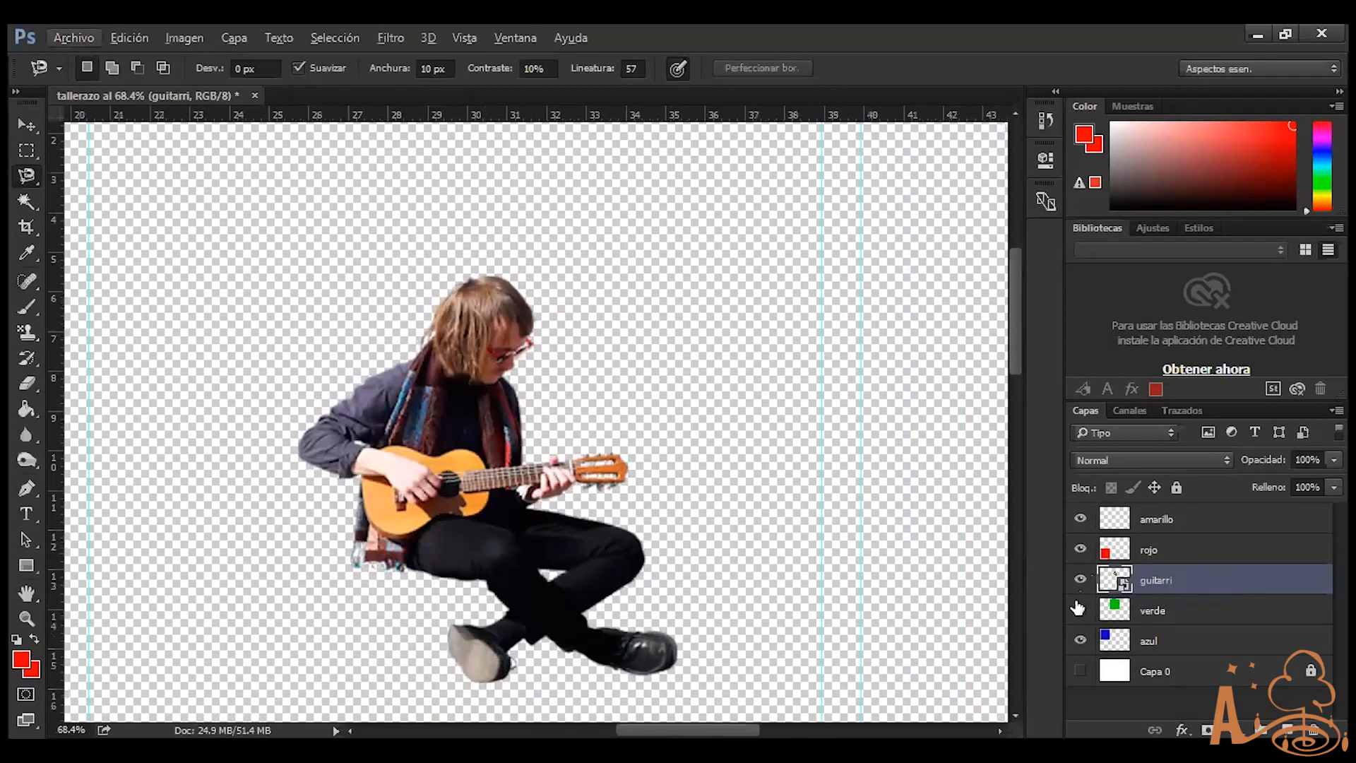
{"action": "left_click", "coordinate": [1080, 610]}
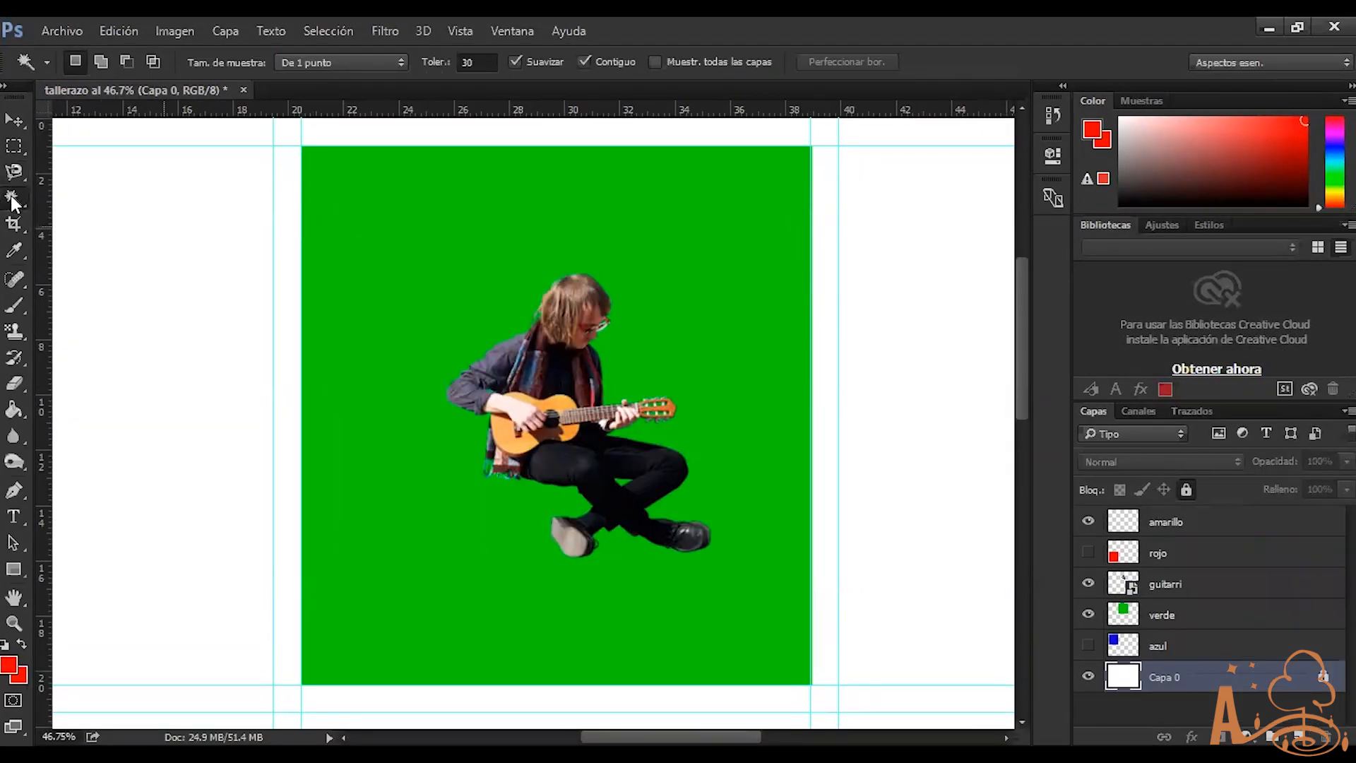
Choose the Magic Wand (Varita mágica) from the quick-selection tool group
{"action": "left_click", "coordinate": [12, 200]}
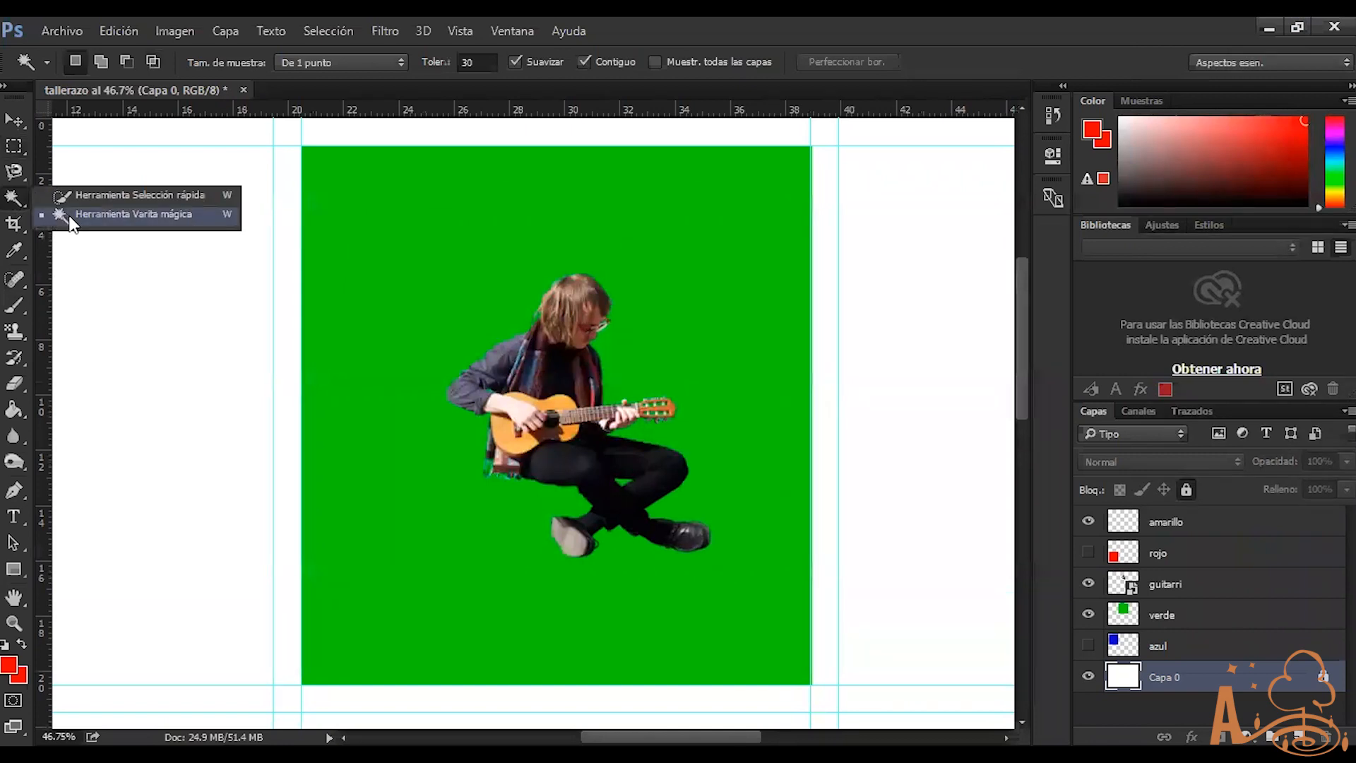
{"action": "left_click", "coordinate": [19, 206]}
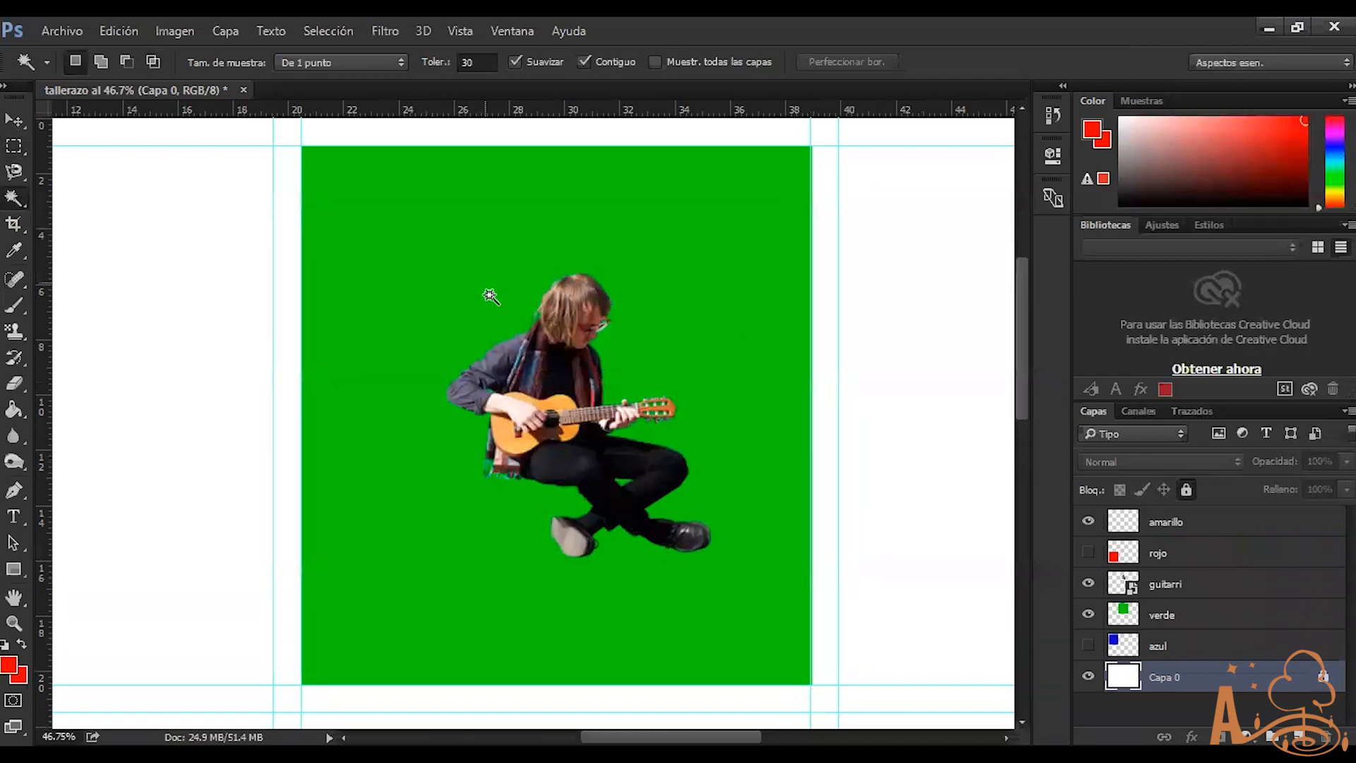
{"action": "scroll", "coordinate": [448, 287], "scroll_direction": "up", "scroll_amount": 2}
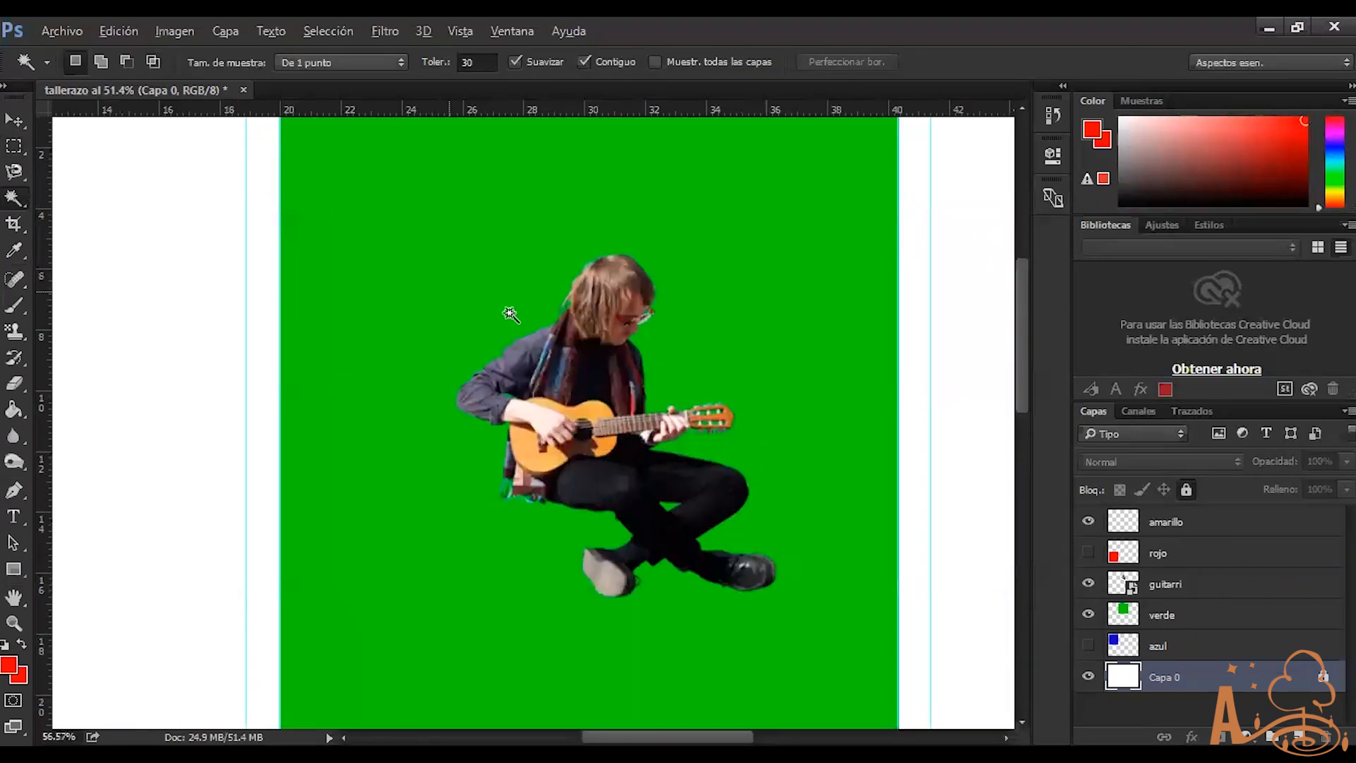
{"action": "scroll", "coordinate": [1012, 548], "scroll_direction": "down", "scroll_amount": 2}
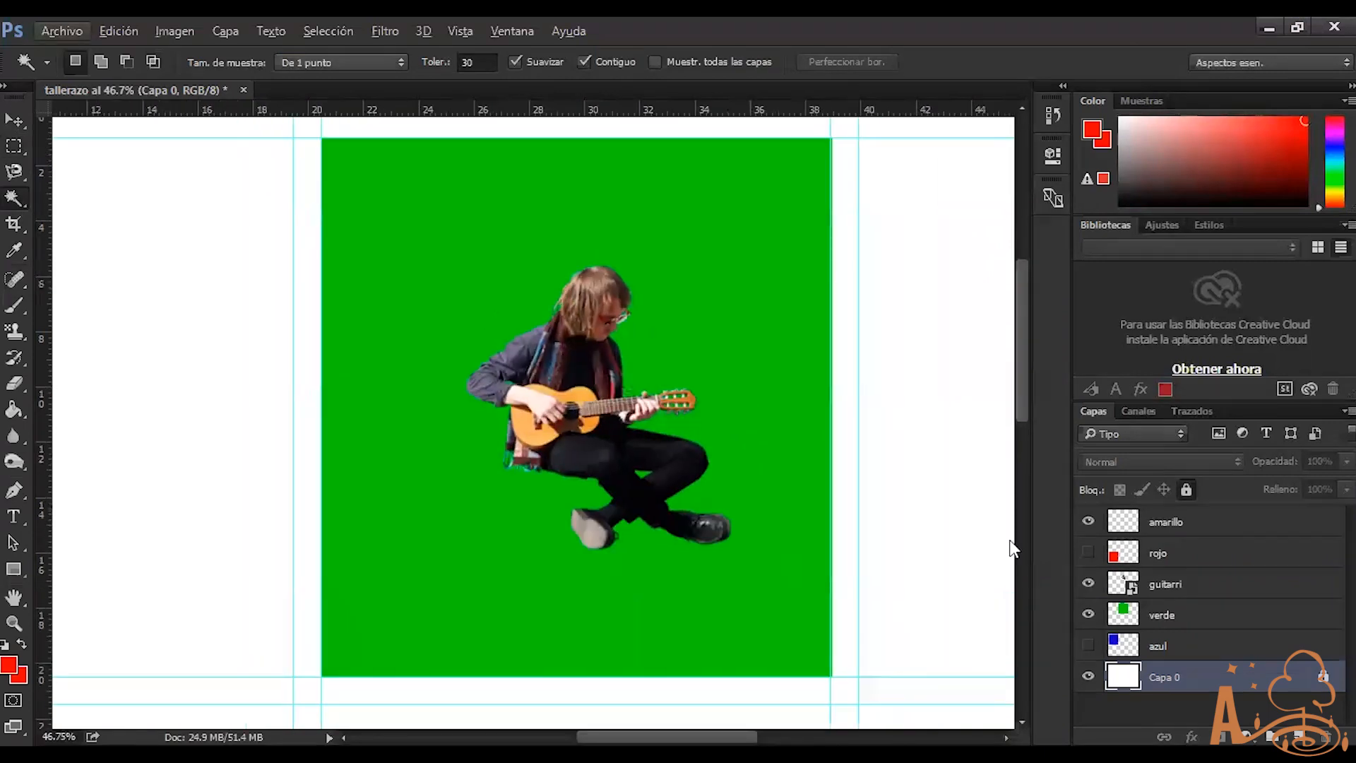
Select the verde and guitarri layers together, and return to guitarri as the only active layer
{"action": "key", "text": "alt"}
{"action": "left_click", "coordinate": [1165, 617]}
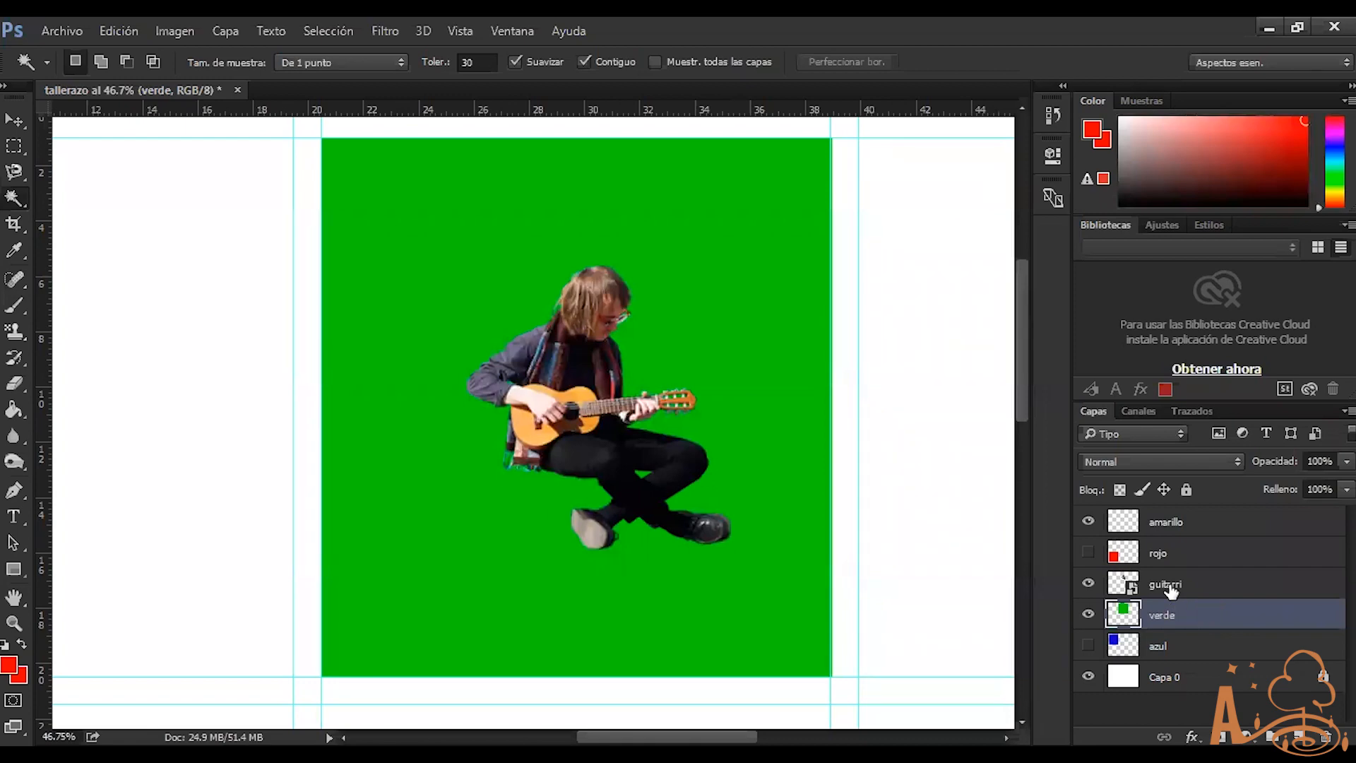
{"action": "left_click", "coordinate": [1173, 592], "text": "shift"}
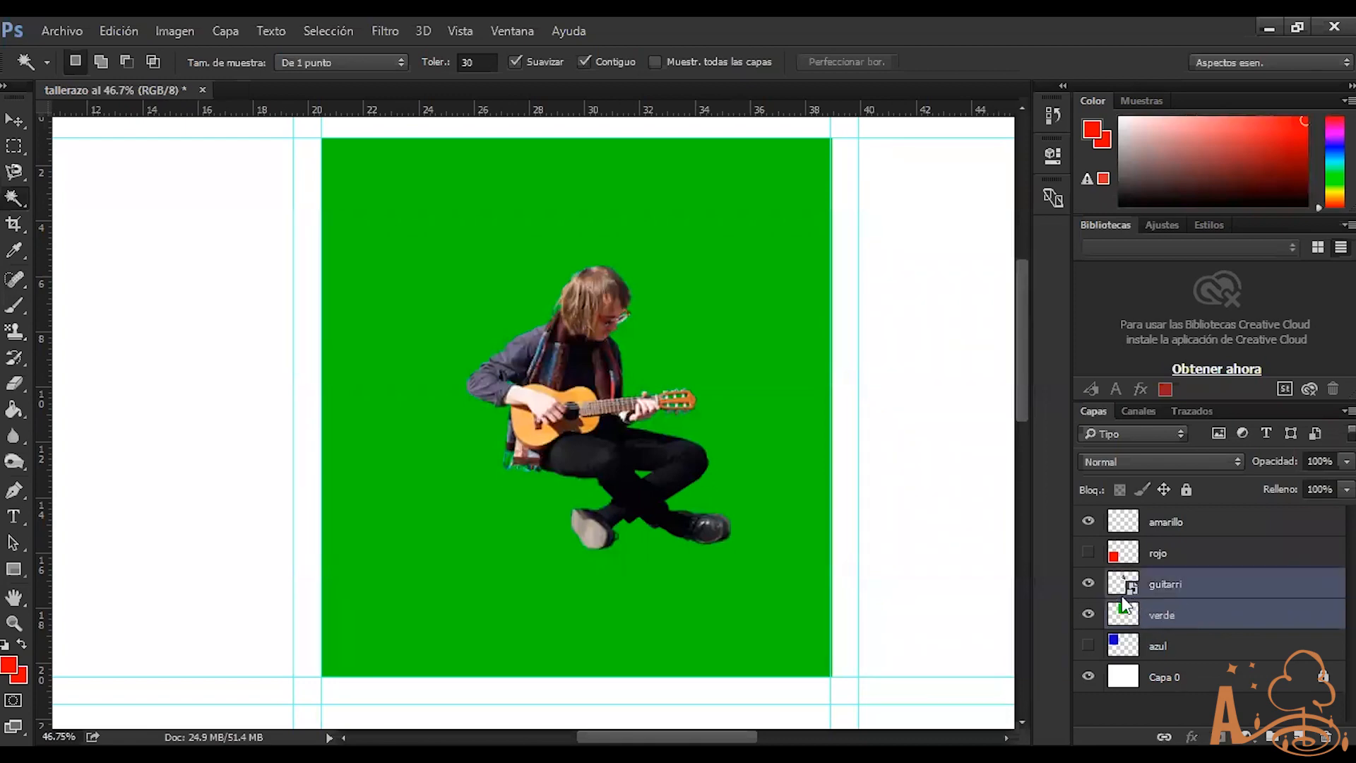
{"action": "right_click", "coordinate": [1264, 575]}
{"action": "left_click", "coordinate": [1265, 575]}
{"action": "left_click", "coordinate": [1159, 591]}
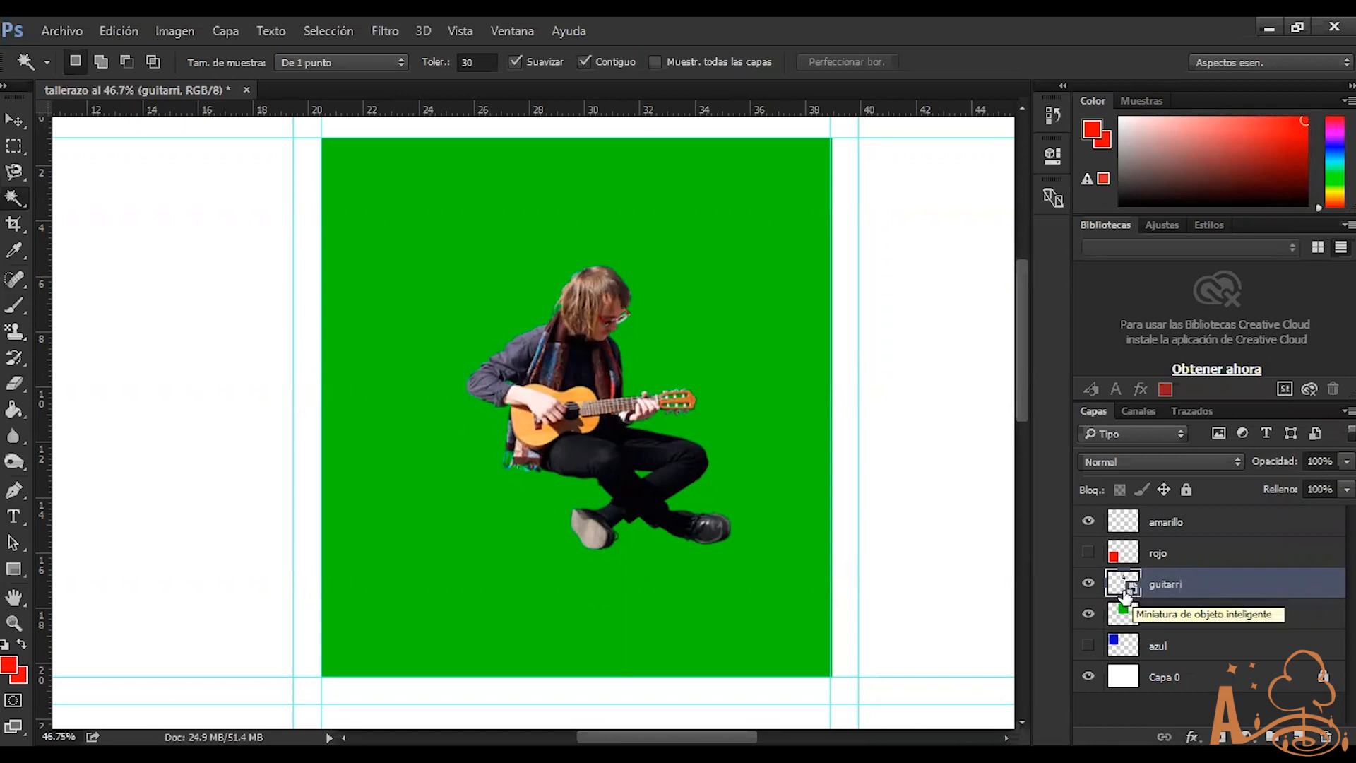
Try to delete a rectangular marquee area over the guitarist's arm and guitar from the guitarri smart object
{"action": "left_click", "coordinate": [13, 146]}
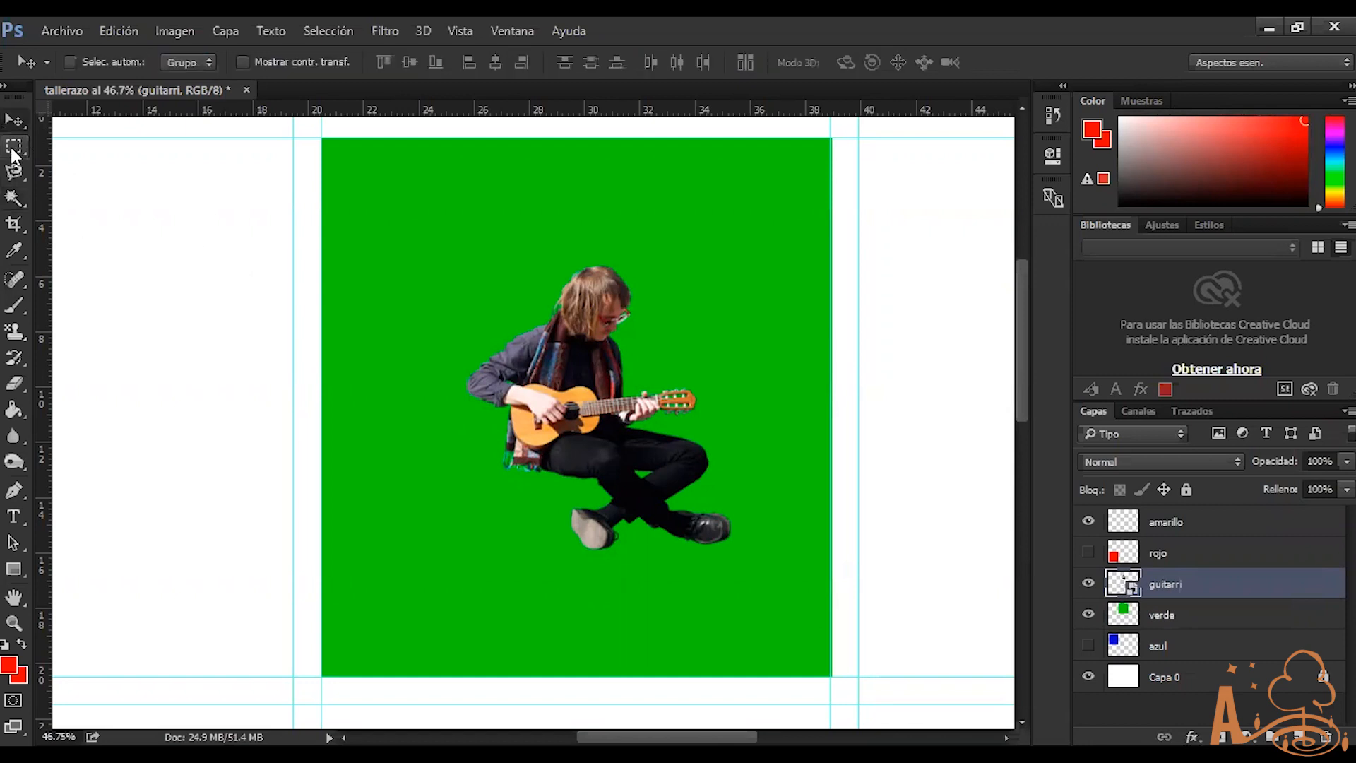
{"action": "left_click_drag", "start_coordinate": [466, 306], "coordinate": [541, 455]}
{"action": "key", "text": "Delete"}
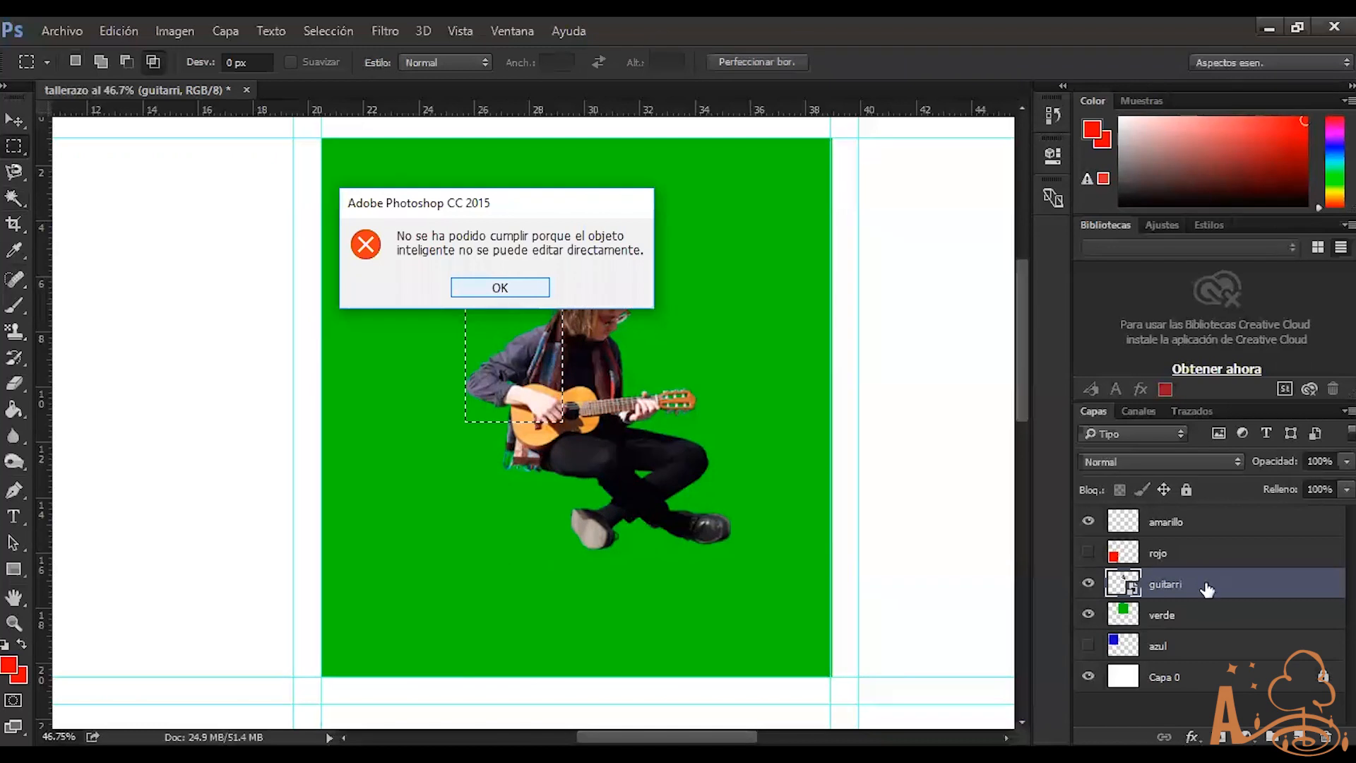
{"action": "key", "text": "Return"}
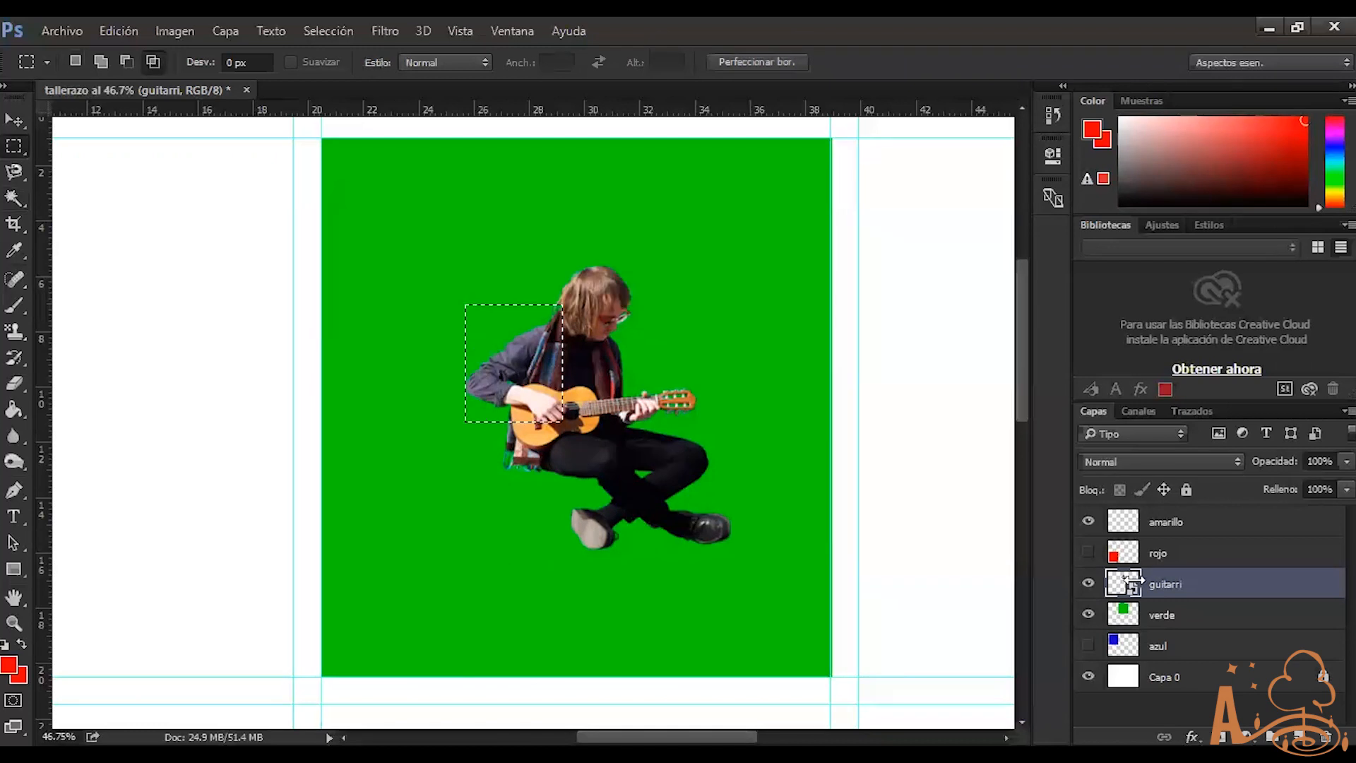
Rasterize the guitarri smart object layer
{"action": "right_click", "coordinate": [884, 453]}
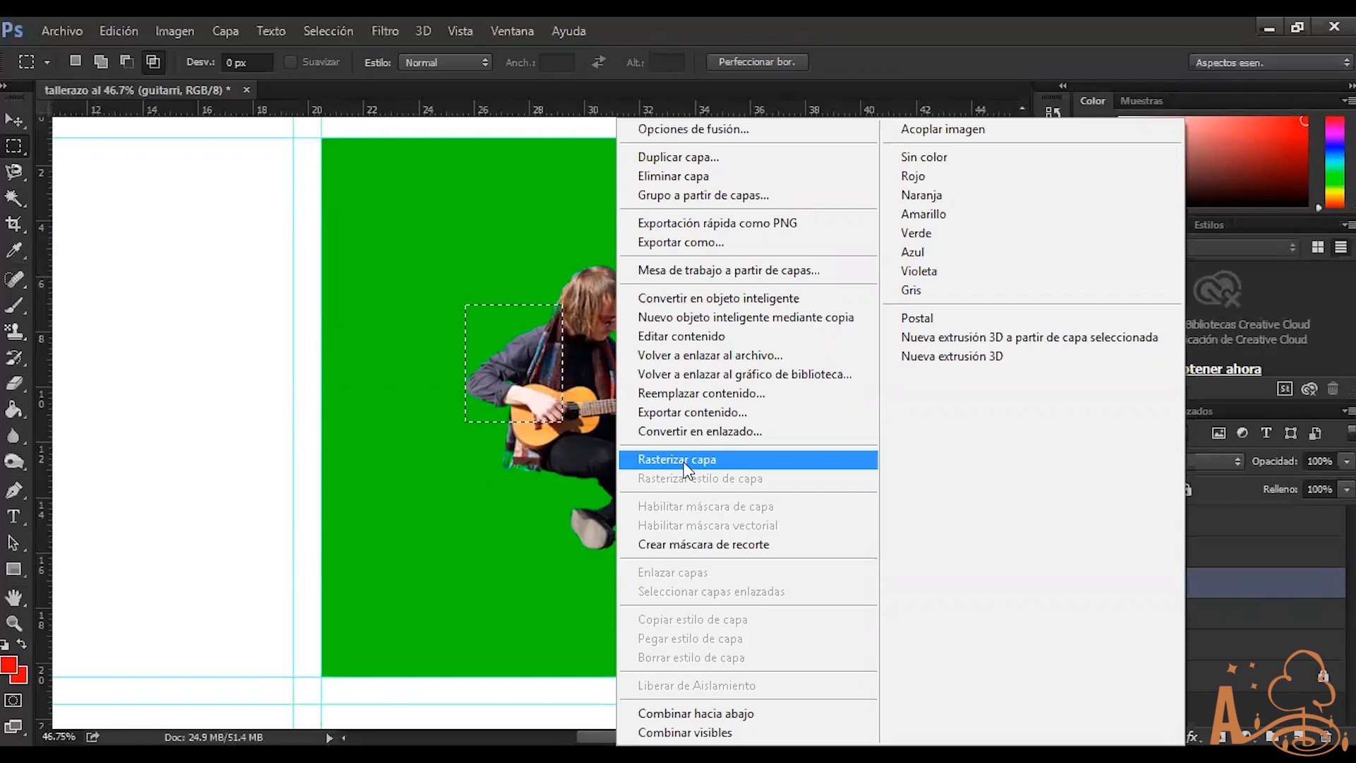
{"action": "left_click", "coordinate": [777, 460]}
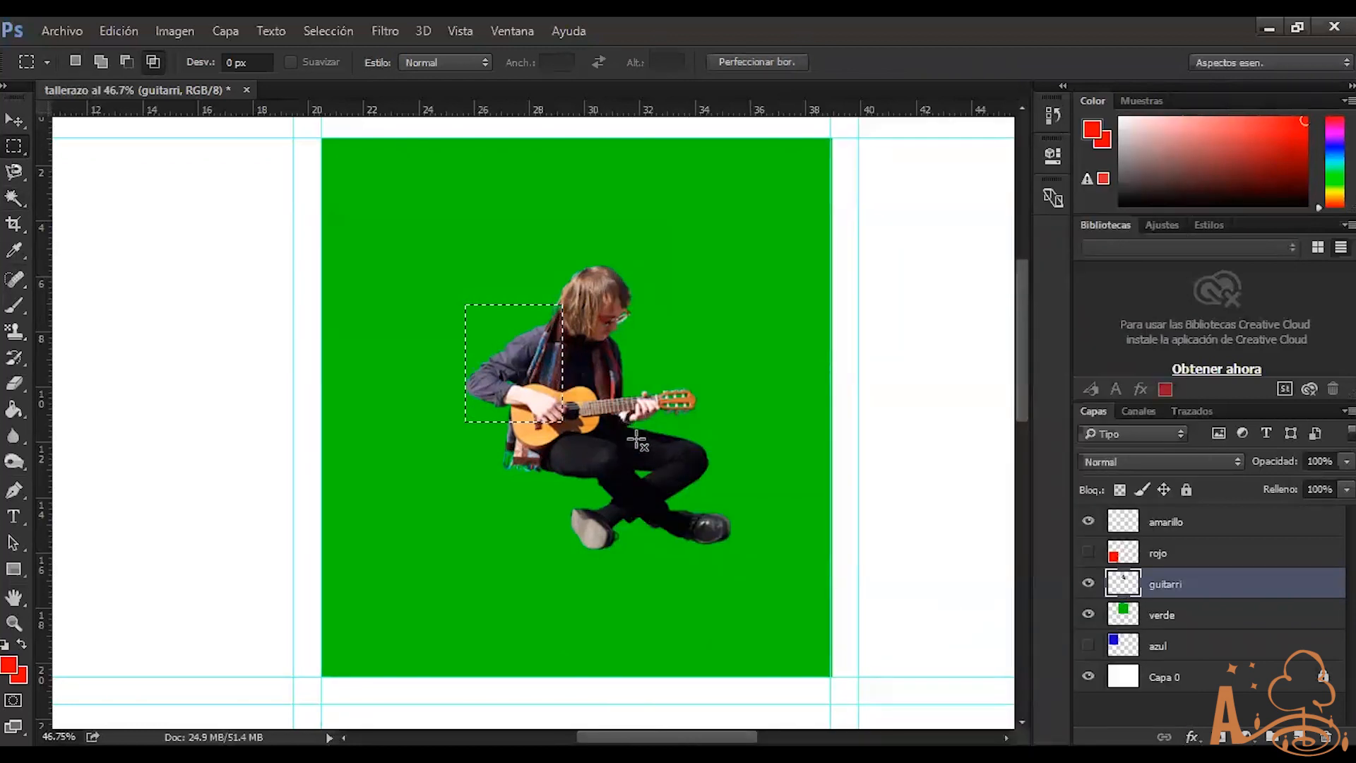
Delete the marquee area from the rasterized guitarist, undo the deletion, and clear the selection
{"action": "key", "text": "Delete"}
{"action": "key", "text": "ctrl+d"}
{"action": "key", "text": "ctrl+alt+z"}
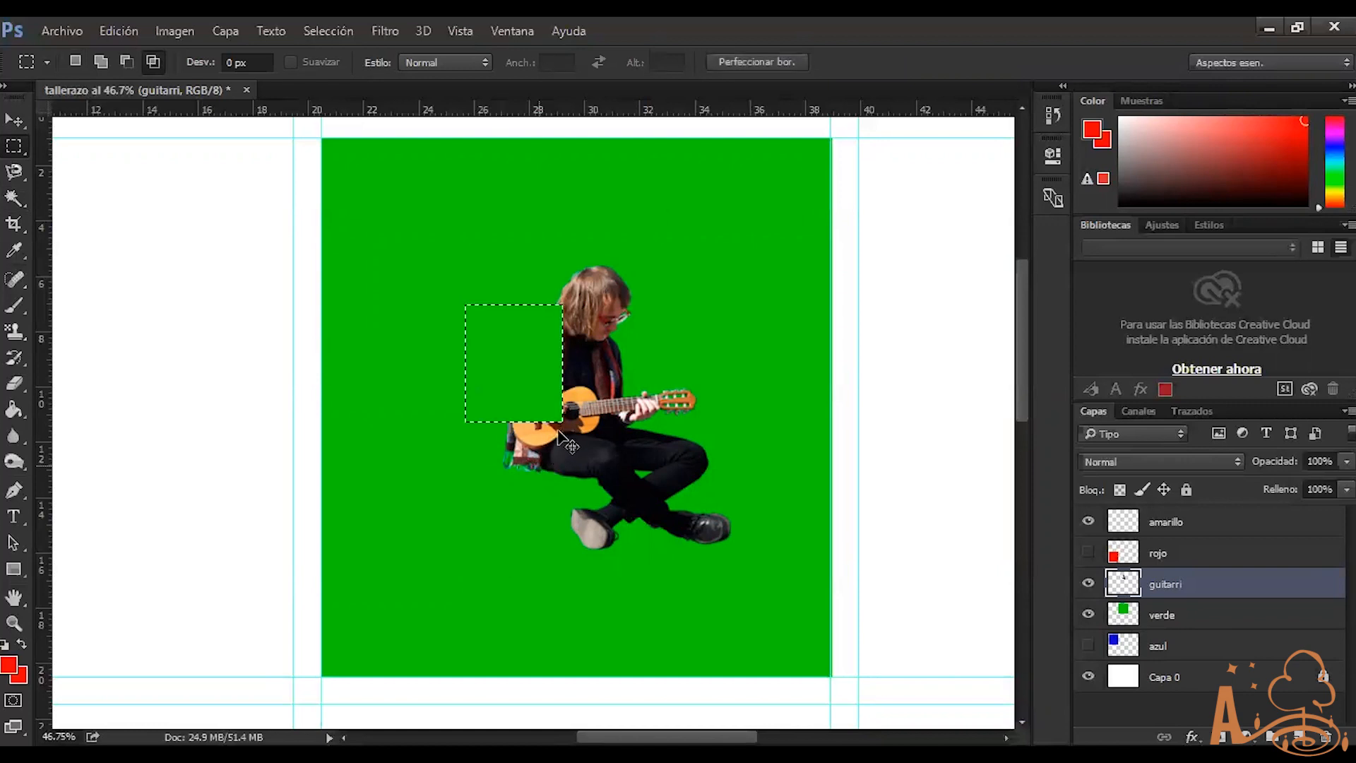
{"action": "key", "text": "ctrl+alt+z"}
{"action": "key", "text": "ctrl+d"}
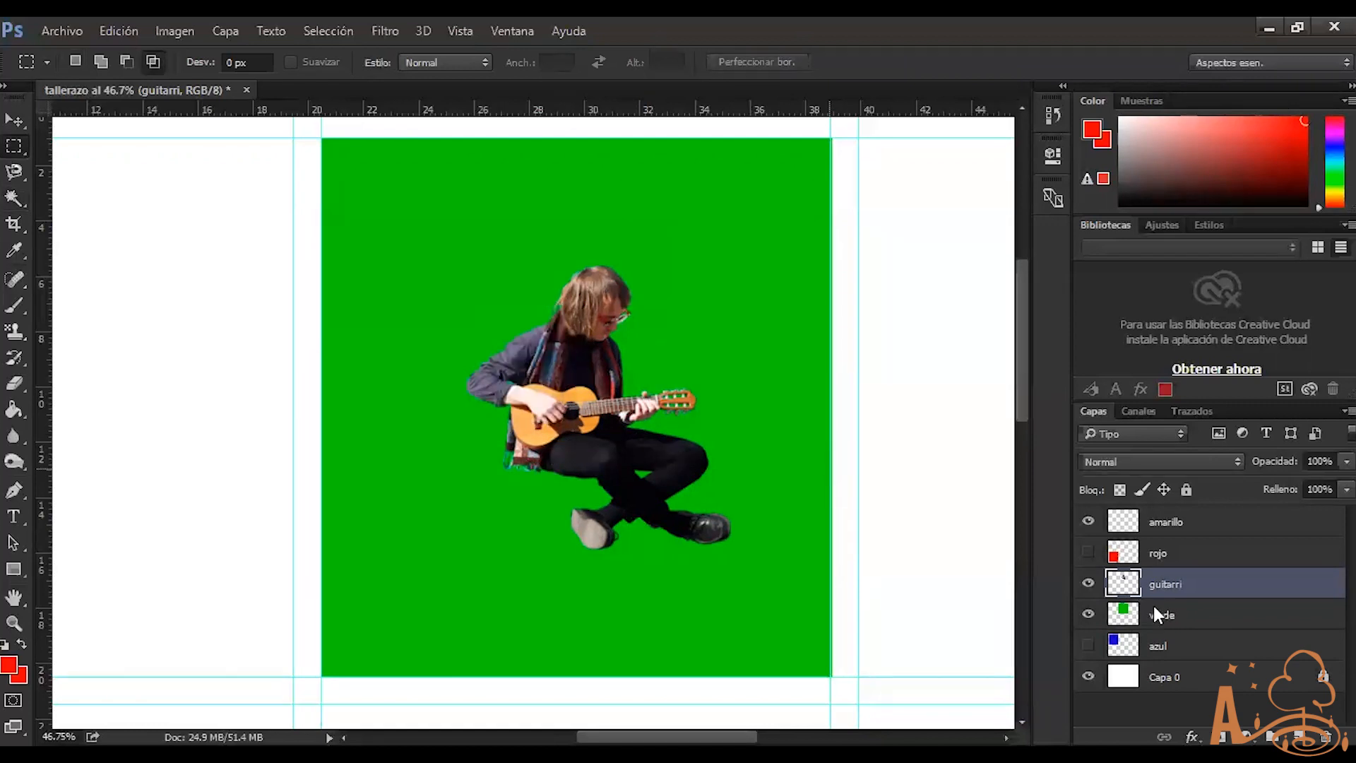
Merge the guitarri and verde layers into a single layer
{"action": "left_click", "coordinate": [1162, 614], "text": "ctrl"}
{"action": "right_click", "coordinate": [1162, 615]}
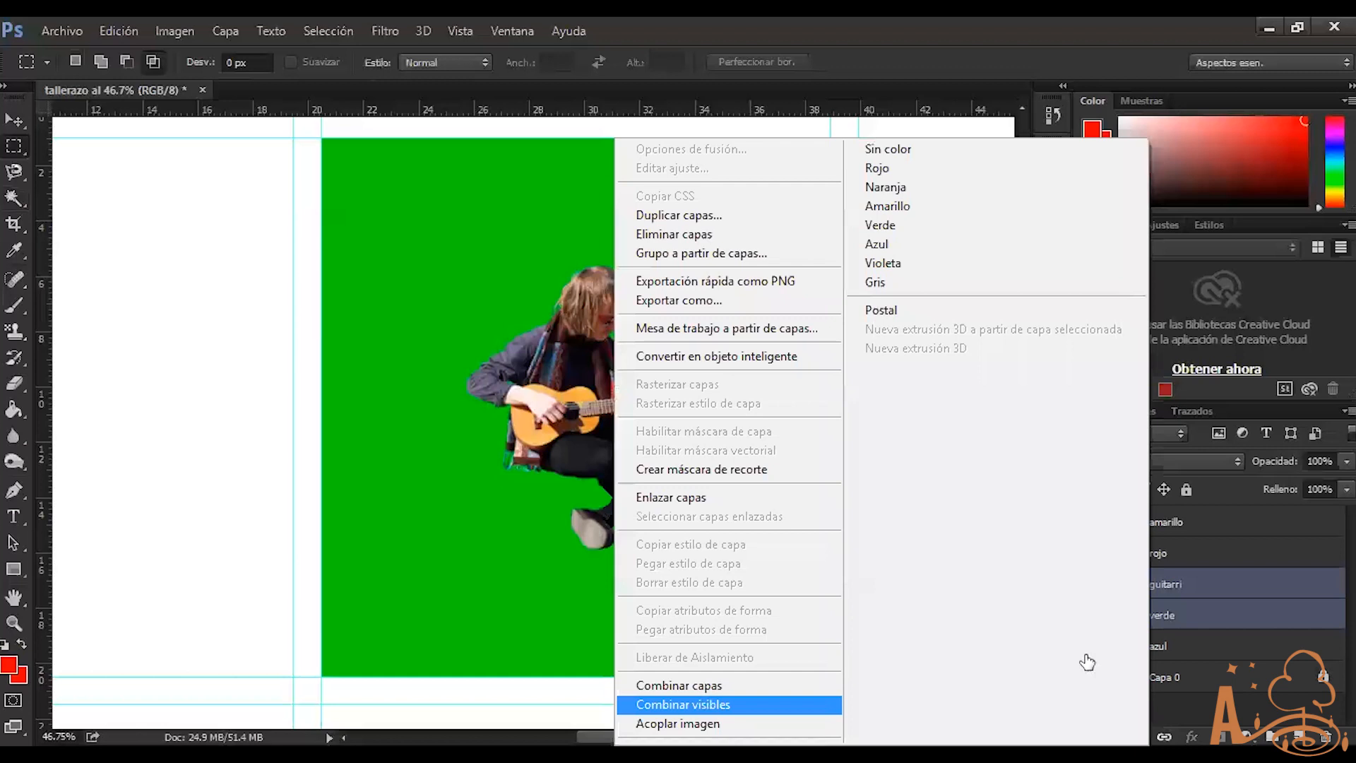
{"action": "left_click", "coordinate": [701, 686]}
Move the merged guitarist and green background freehand across the canvas, and undo the move
{"action": "left_click", "coordinate": [14, 120]}
{"action": "left_click_drag", "start_coordinate": [395, 215], "coordinate": [367, 296]}
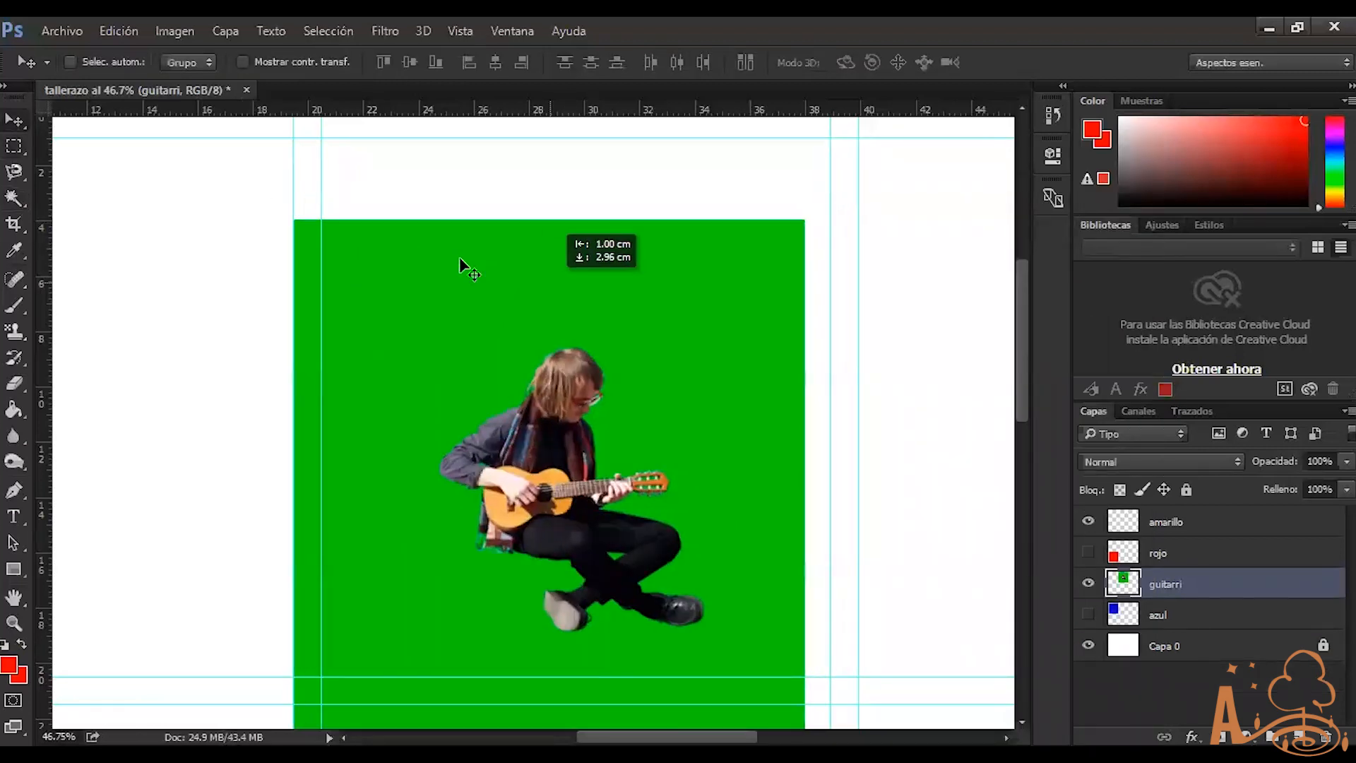
{"action": "left_click_drag", "start_coordinate": [459, 256], "coordinate": [532, 254]}
{"action": "key", "text": "ctrl+z"}
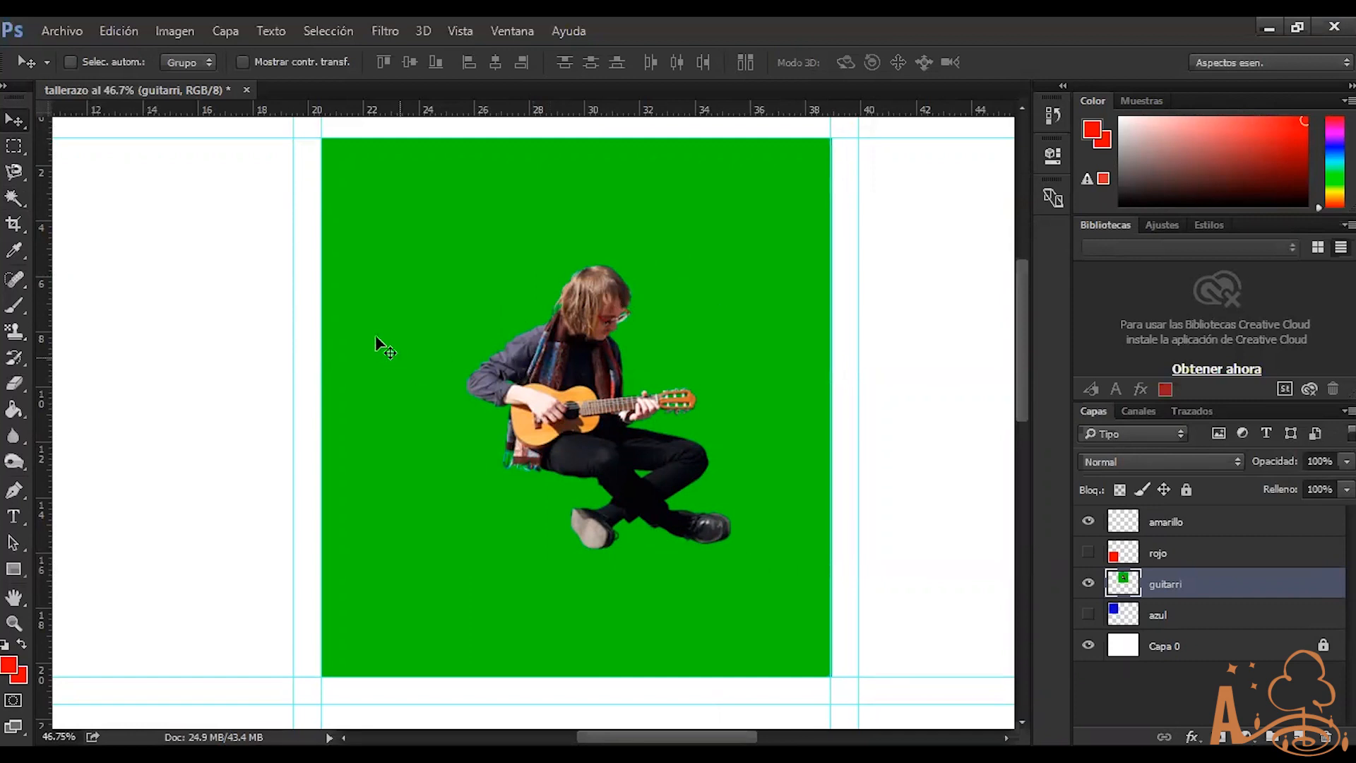
Select the green background around the guitarist with the Magic Wand, and add the green gap between the legs
{"action": "left_click", "coordinate": [14, 199]}
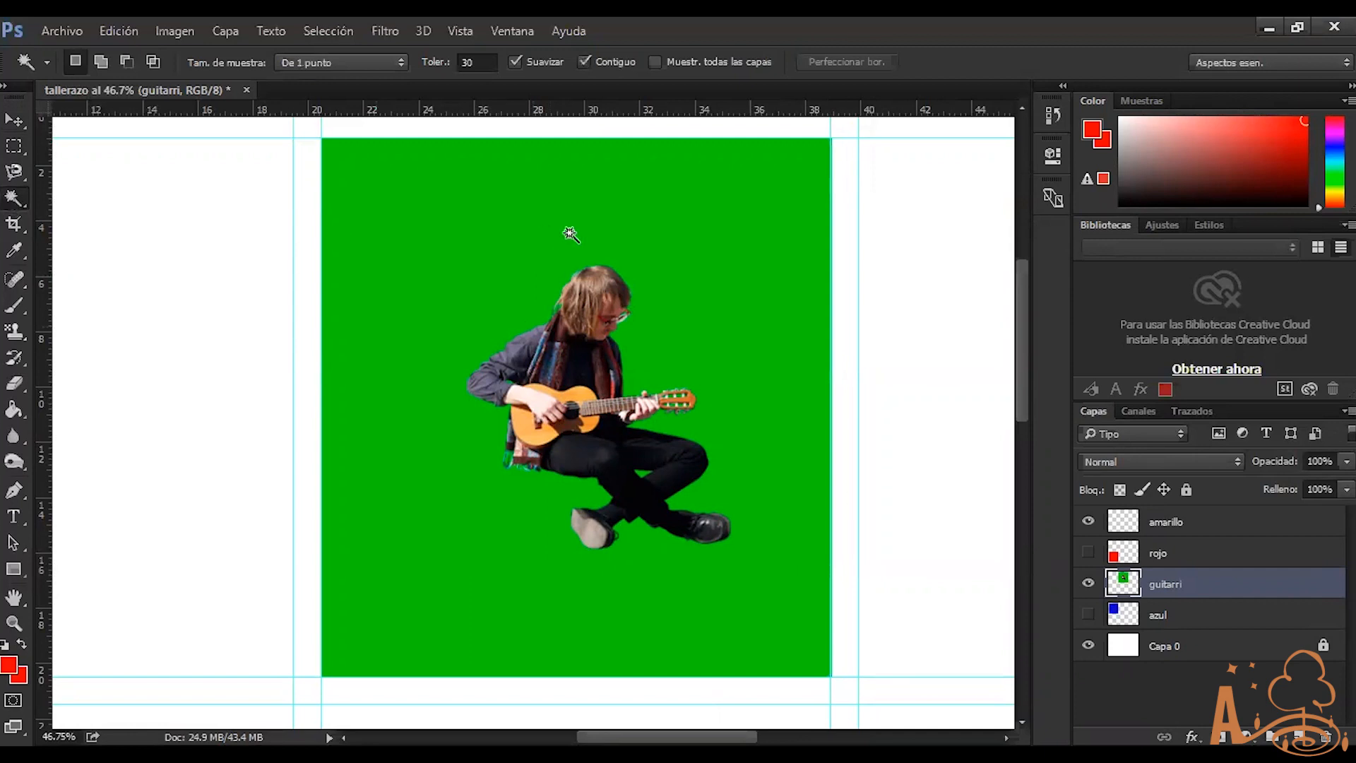
{"action": "left_click", "coordinate": [506, 454]}
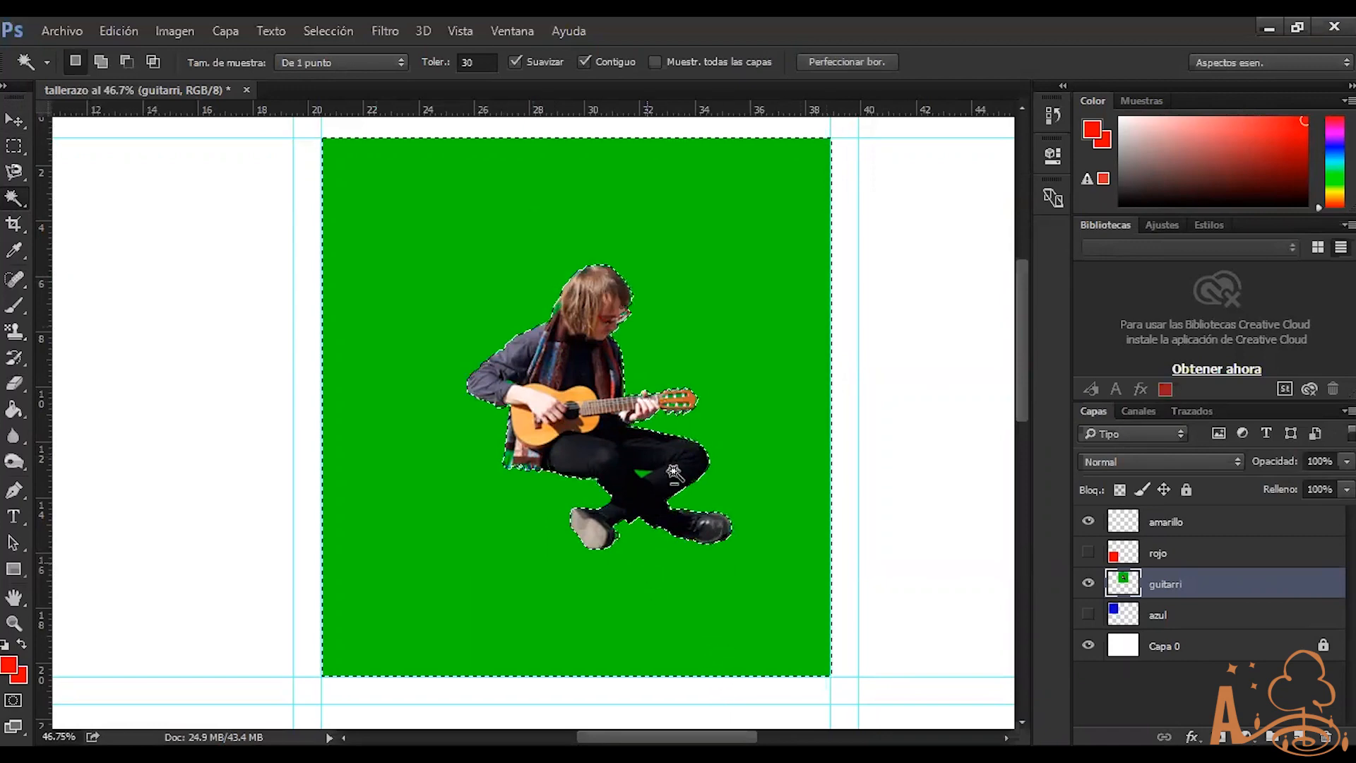
{"action": "scroll", "coordinate": [626, 418], "scroll_direction": "up", "scroll_amount": 4}
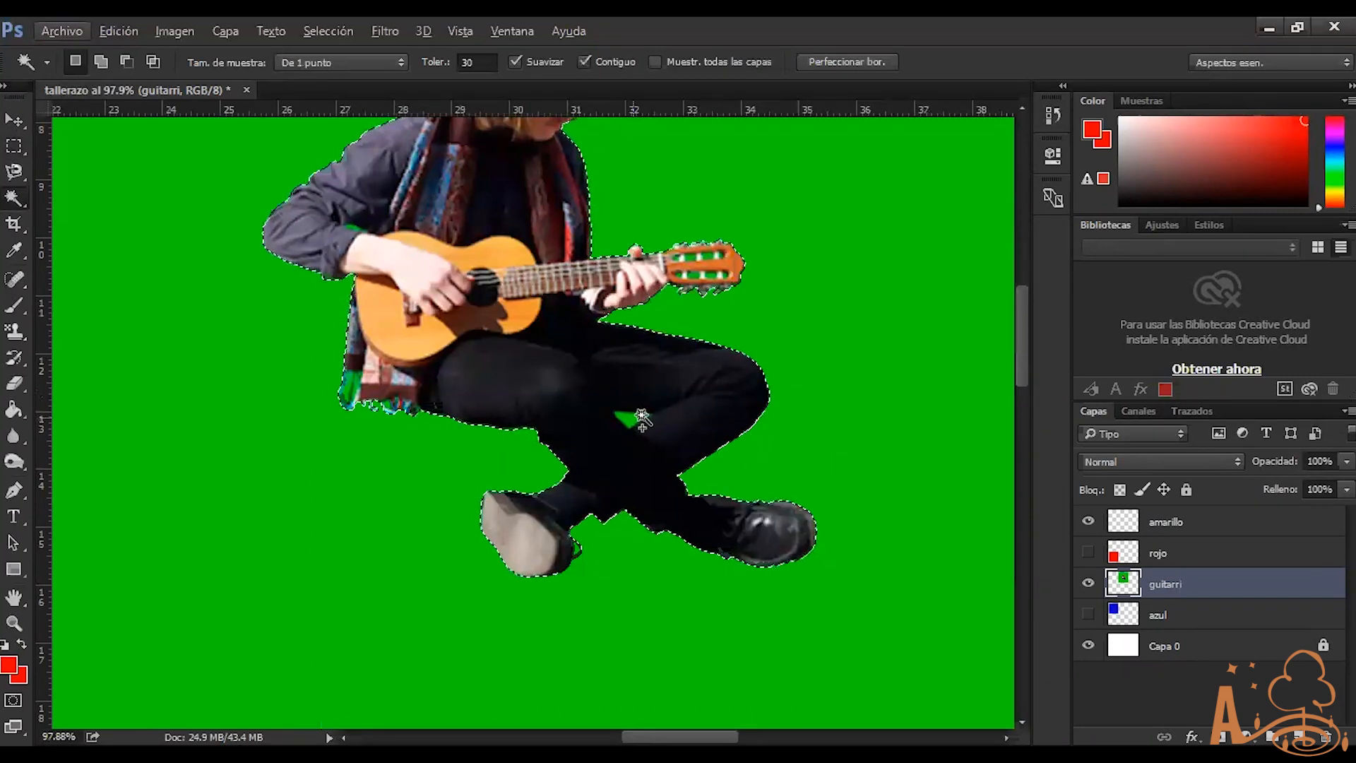
{"action": "left_click", "coordinate": [631, 419], "text": "shift"}
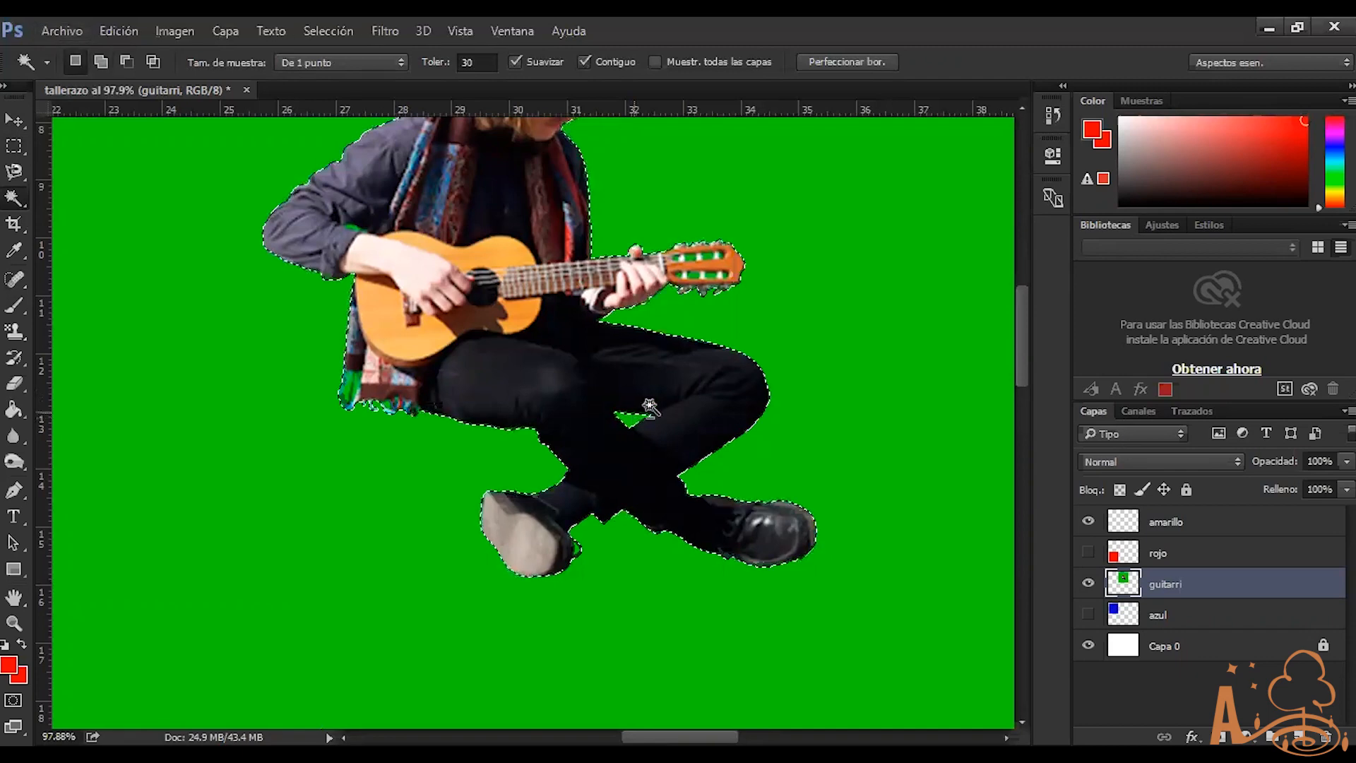
Examine the Magic Wand selection's edge around the guitarist's hair, glasses and scarf for green areas left out
{"action": "scroll", "coordinate": [646, 414], "scroll_direction": "down", "scroll_amount": 3}
{"action": "scroll", "coordinate": [714, 286], "scroll_direction": "down", "scroll_amount": 2}
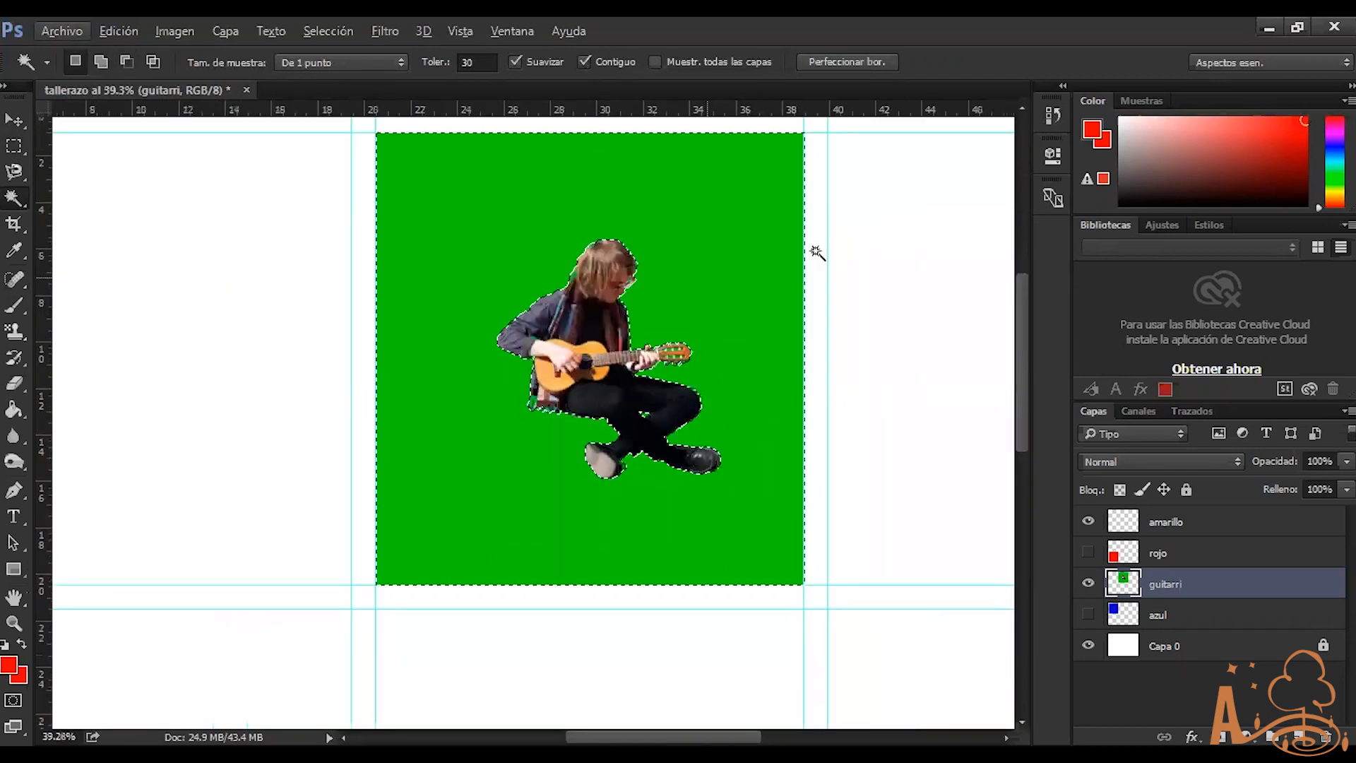
{"action": "scroll", "coordinate": [748, 401], "scroll_direction": "up", "scroll_amount": 1}
{"action": "scroll", "coordinate": [738, 394], "scroll_direction": "up", "scroll_amount": 1}
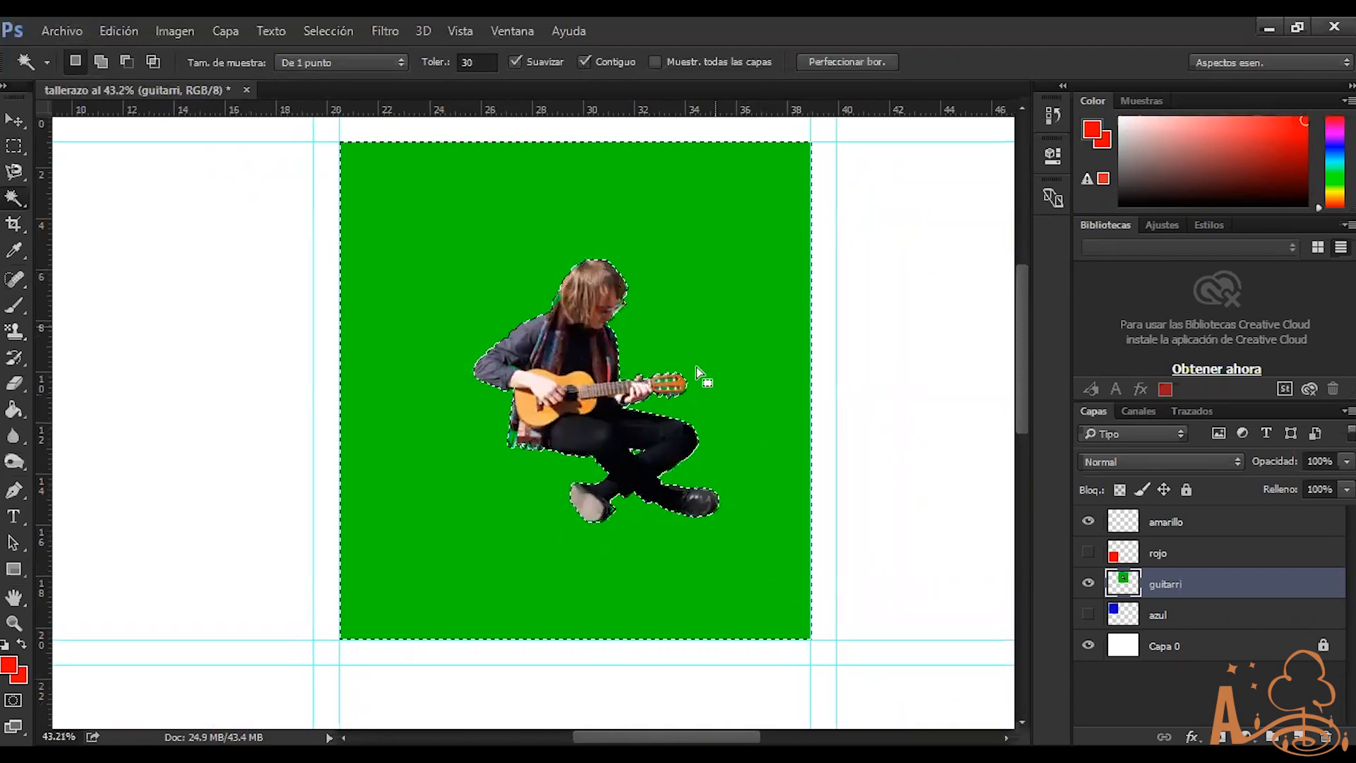
{"action": "scroll", "coordinate": [697, 367], "scroll_direction": "up", "scroll_amount": 2}
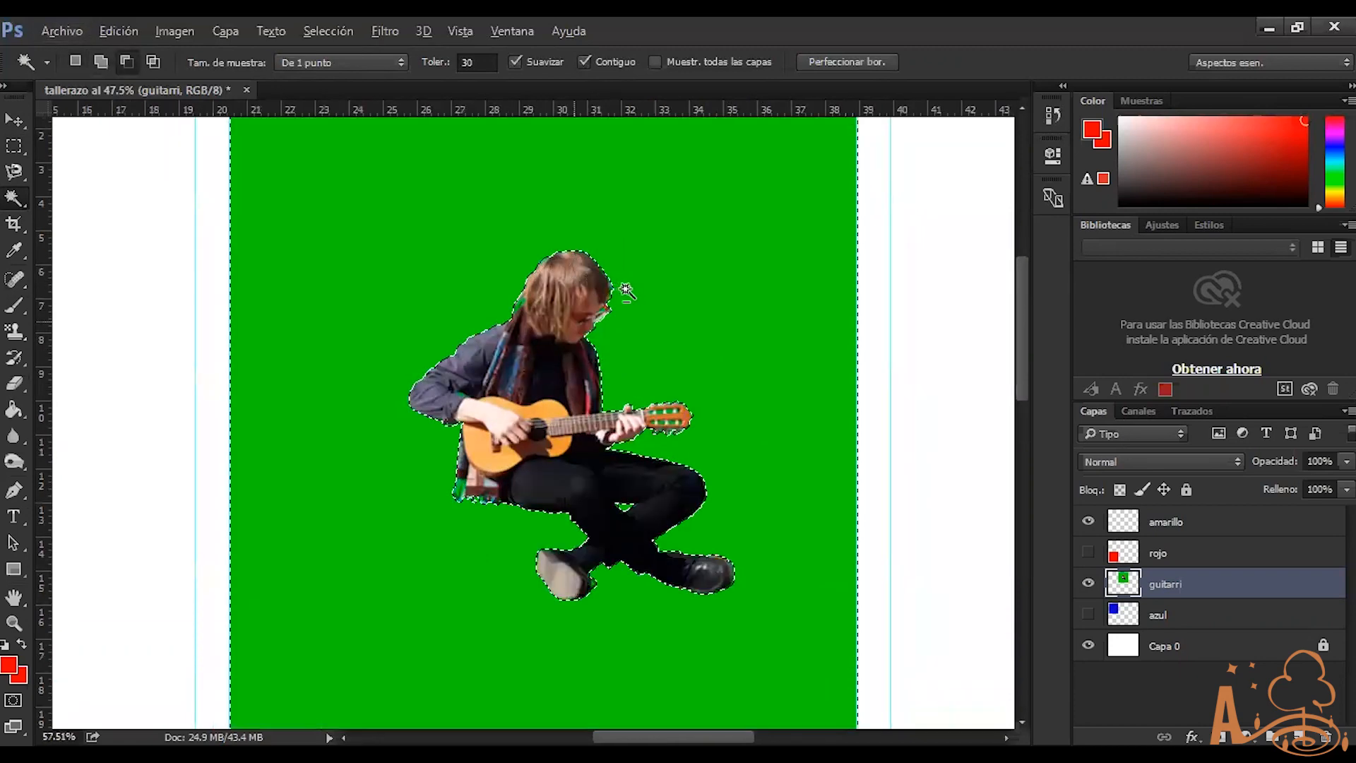
{"action": "scroll", "coordinate": [634, 289], "scroll_direction": "up", "scroll_amount": 10}
{"action": "scroll", "coordinate": [612, 342], "scroll_direction": "up", "scroll_amount": 4}
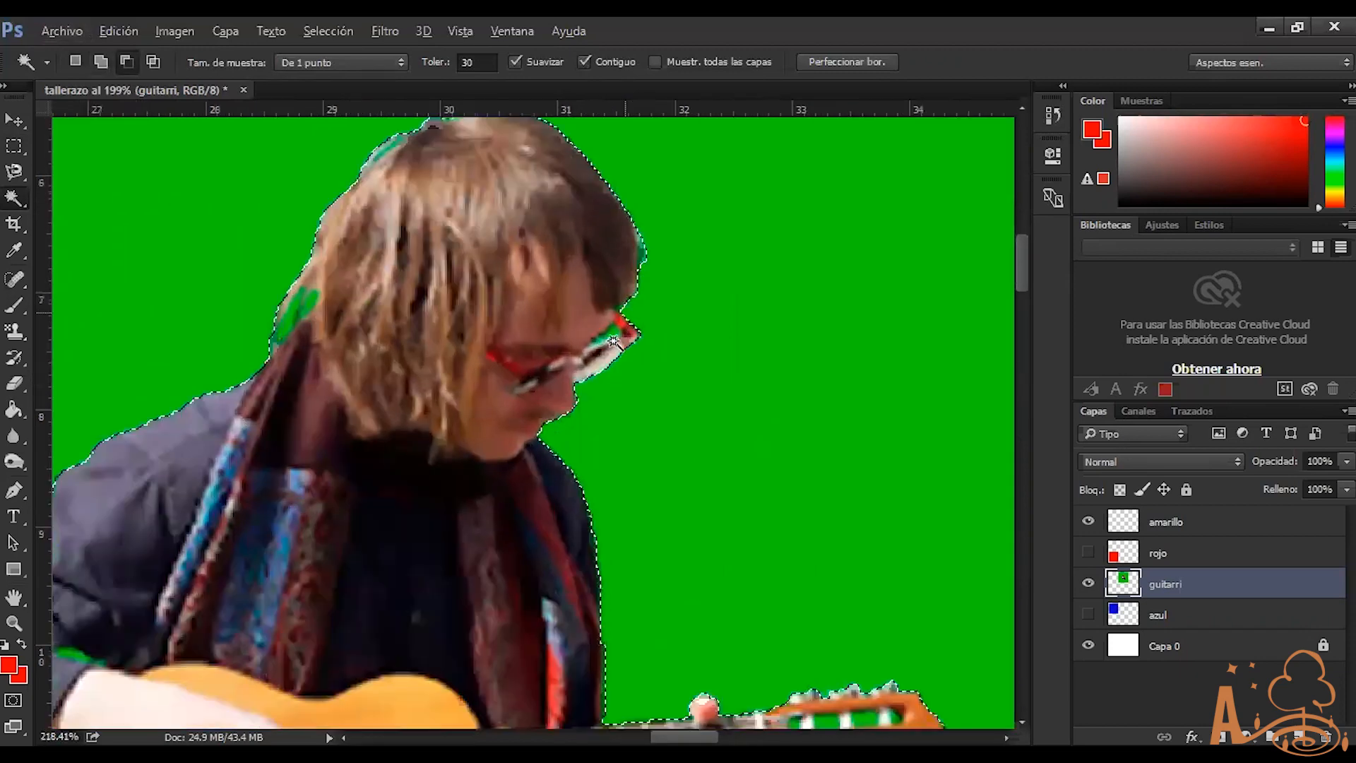
{"action": "left_click", "coordinate": [611, 342]}
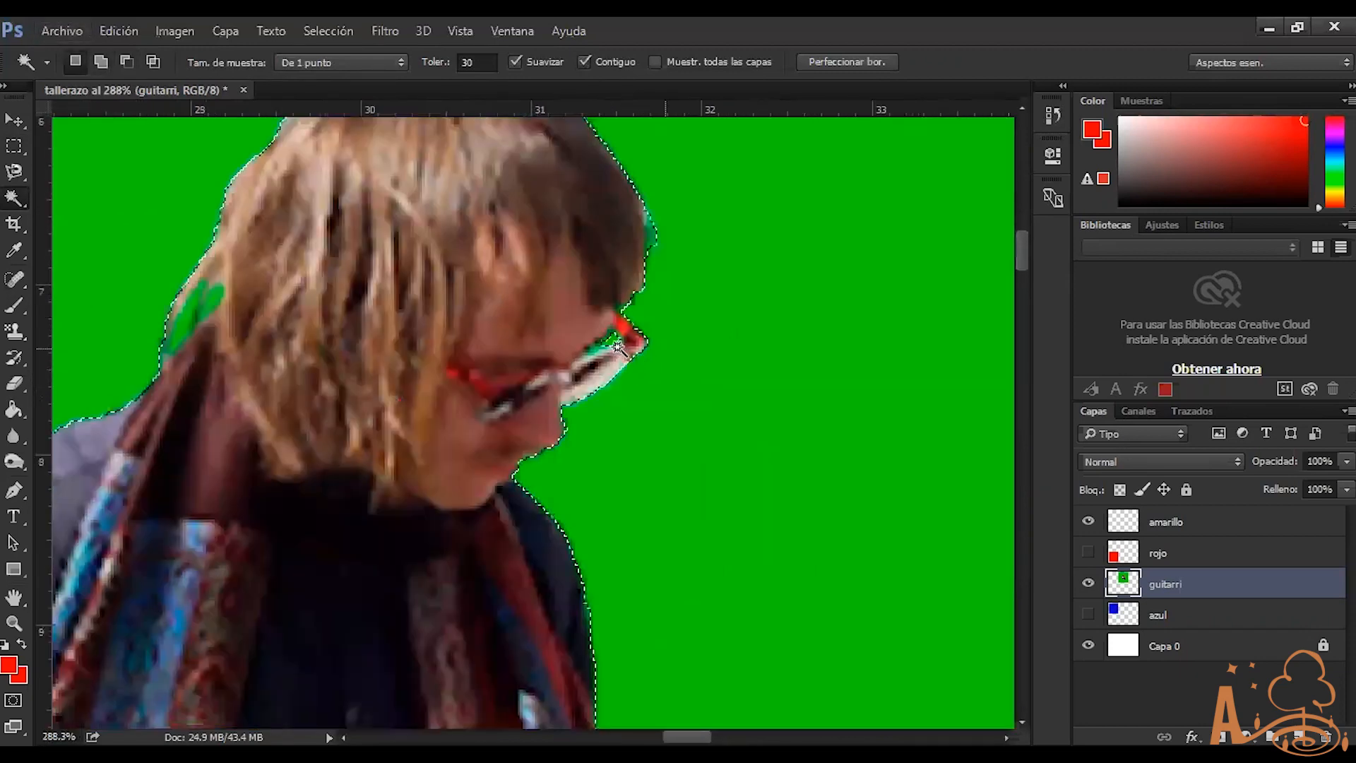
{"action": "scroll", "coordinate": [618, 347], "scroll_direction": "down", "scroll_amount": 3}
{"action": "scroll", "coordinate": [515, 358], "scroll_direction": "down", "scroll_amount": 4}
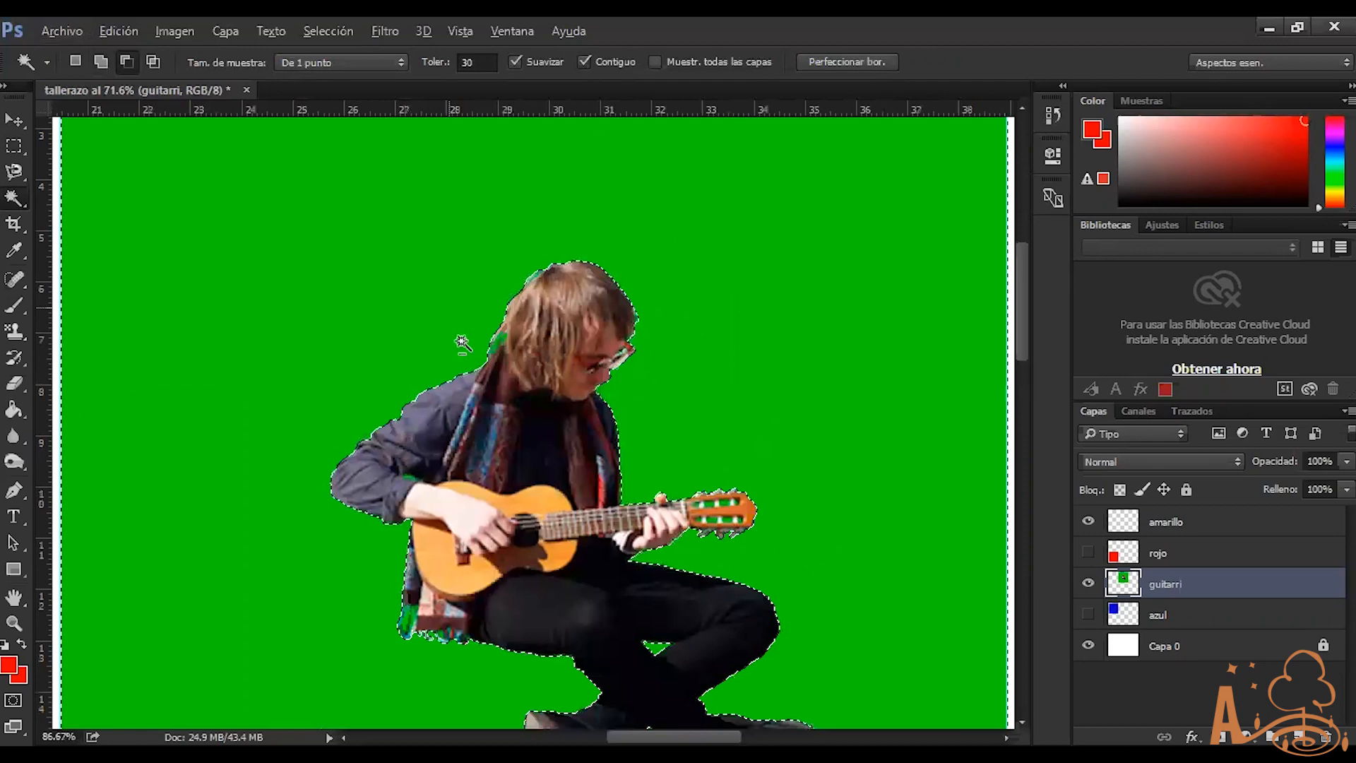
{"action": "scroll", "coordinate": [495, 335], "scroll_direction": "up", "scroll_amount": 4}
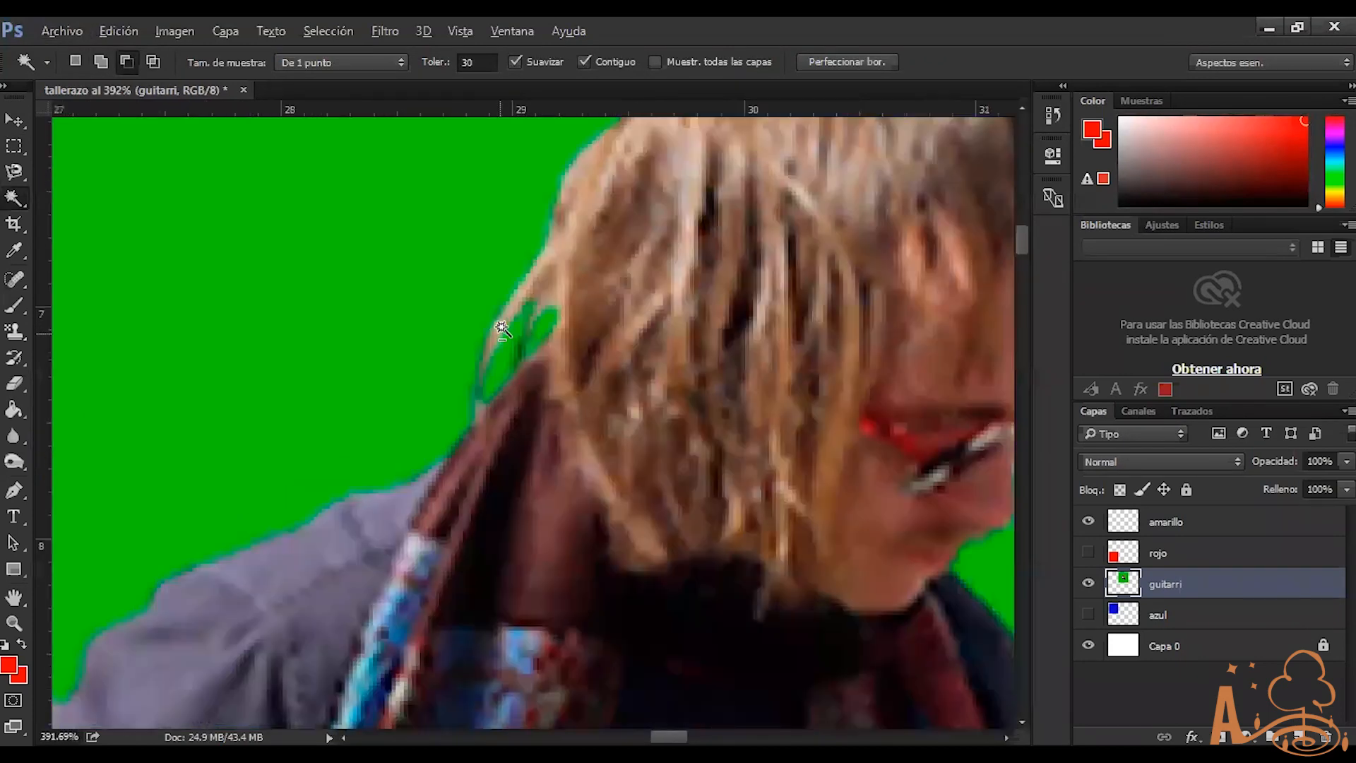
{"action": "scroll", "coordinate": [500, 326], "scroll_direction": "down", "scroll_amount": 1}
{"action": "scroll", "coordinate": [591, 539], "scroll_direction": "down", "scroll_amount": 4}
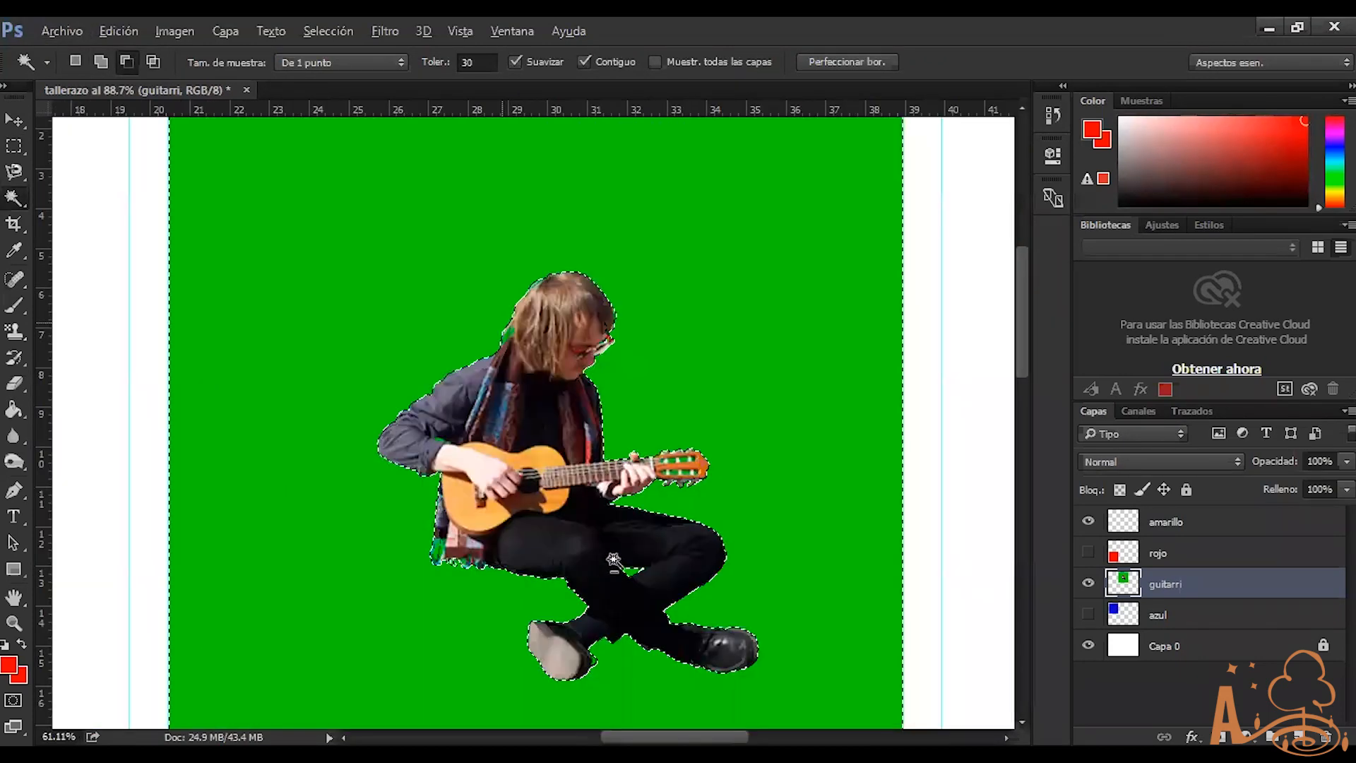
Select the green background around the guitarist with the Magic Wand at tolerance 100, and examine the edge around the figure
{"action": "scroll", "coordinate": [592, 673], "scroll_direction": "up", "scroll_amount": 2}
{"action": "scroll", "coordinate": [805, 698], "scroll_direction": "up", "scroll_amount": 2}
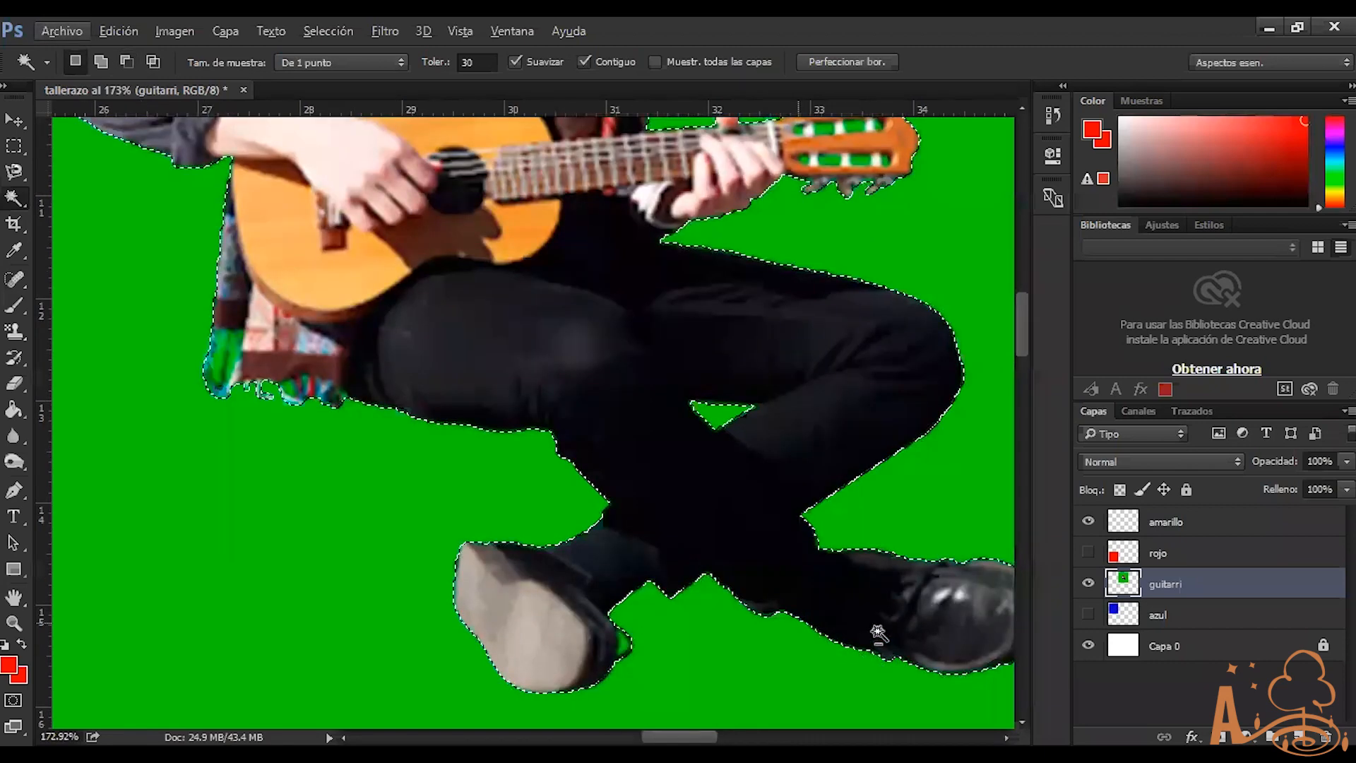
{"action": "scroll", "coordinate": [812, 387], "scroll_direction": "down", "scroll_amount": 3}
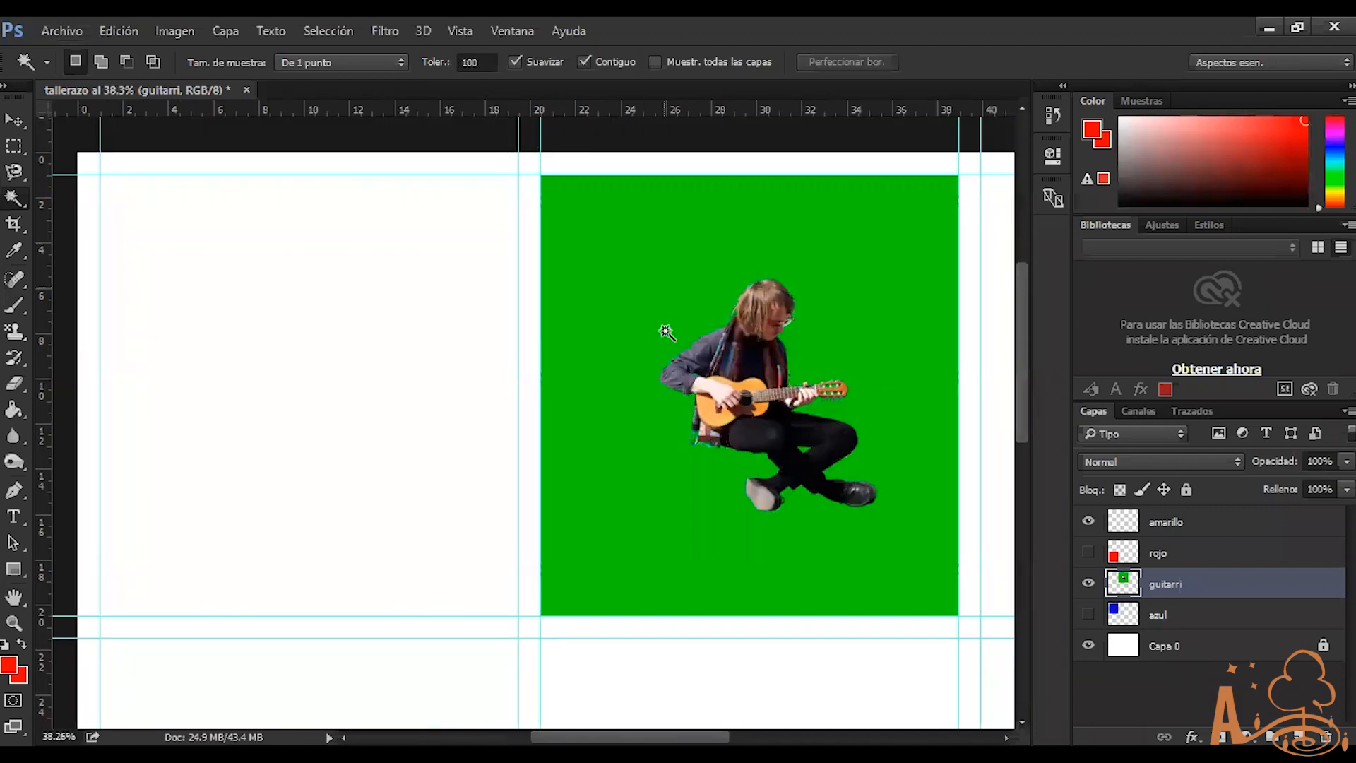
{"action": "left_click", "coordinate": [692, 593]}
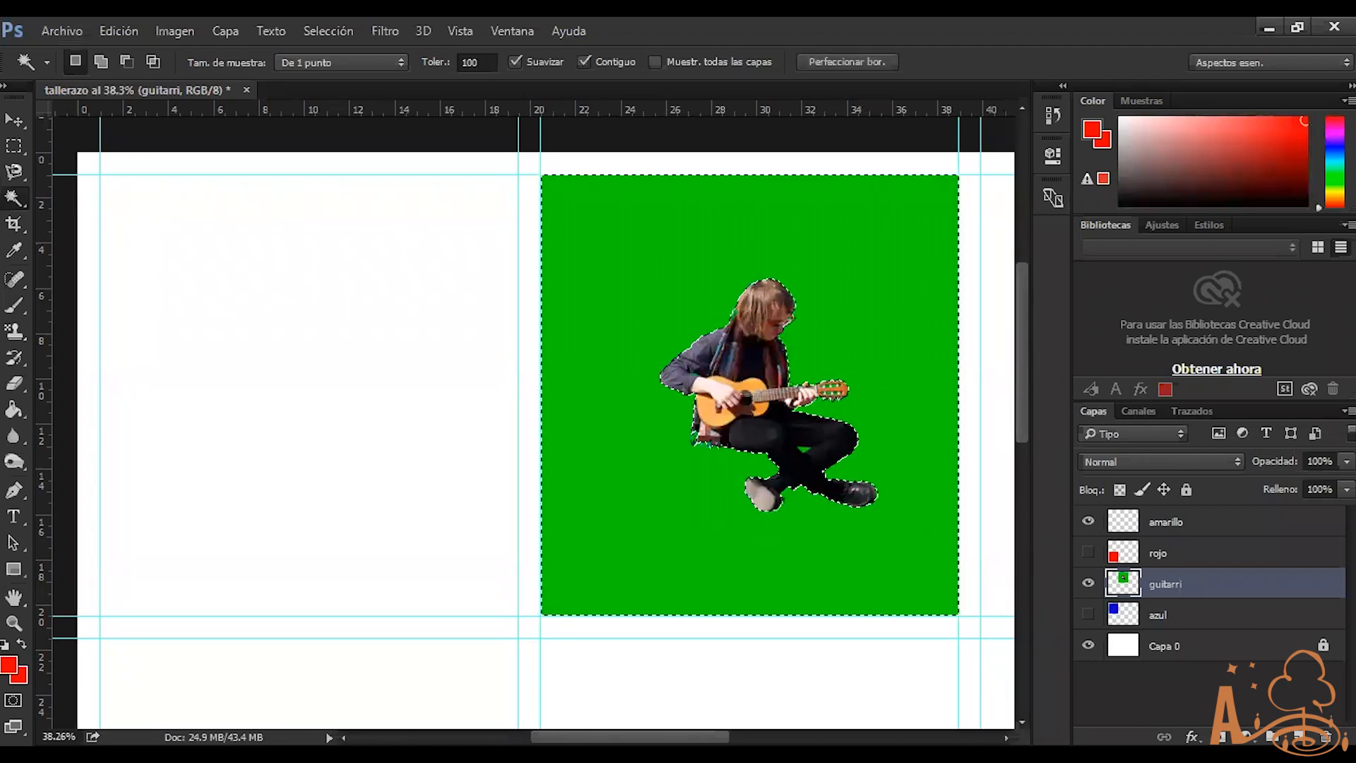
{"action": "scroll", "coordinate": [540, 328], "scroll_direction": "right", "scroll_amount": 3}
{"action": "scroll", "coordinate": [547, 350], "scroll_direction": "up", "scroll_amount": 3}
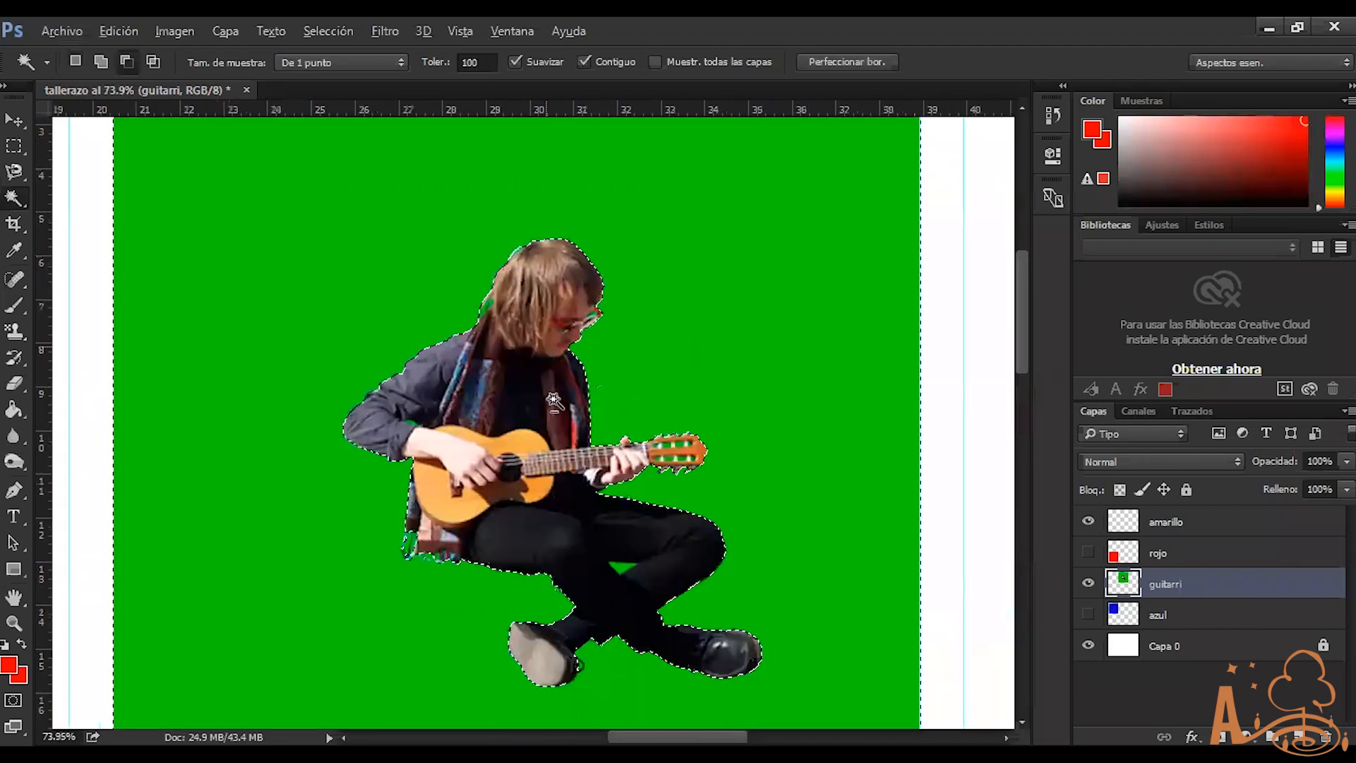
{"action": "scroll", "coordinate": [611, 484], "scroll_direction": "up", "scroll_amount": 2}
{"action": "scroll", "coordinate": [612, 455], "scroll_direction": "up", "scroll_amount": 2}
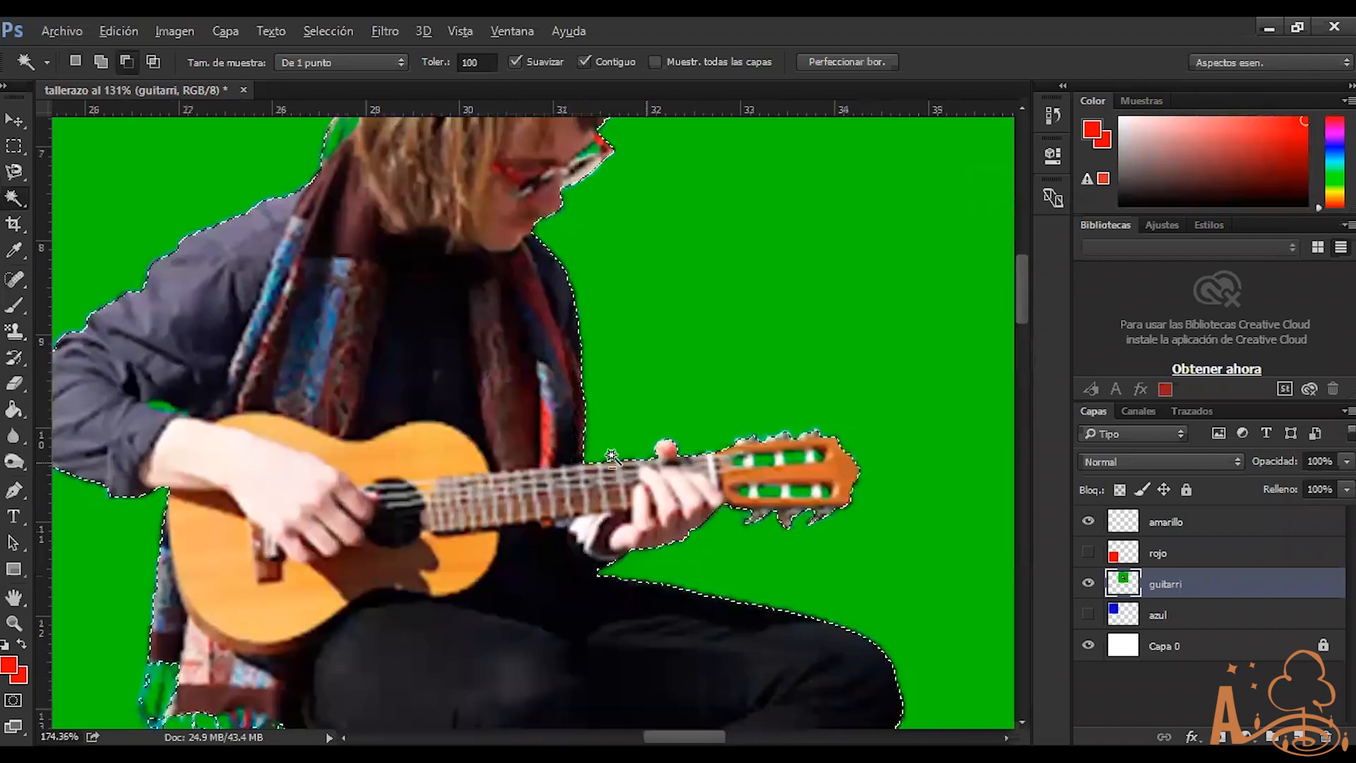
{"action": "scroll", "coordinate": [567, 333], "scroll_direction": "up", "scroll_amount": 2}
{"action": "scroll", "coordinate": [534, 290], "scroll_direction": "down", "scroll_amount": 3}
Set the Magic Wand tolerance to 10 and reselect the green background, sampling it above the guitar neck
{"action": "double_click", "coordinate": [474, 63]}
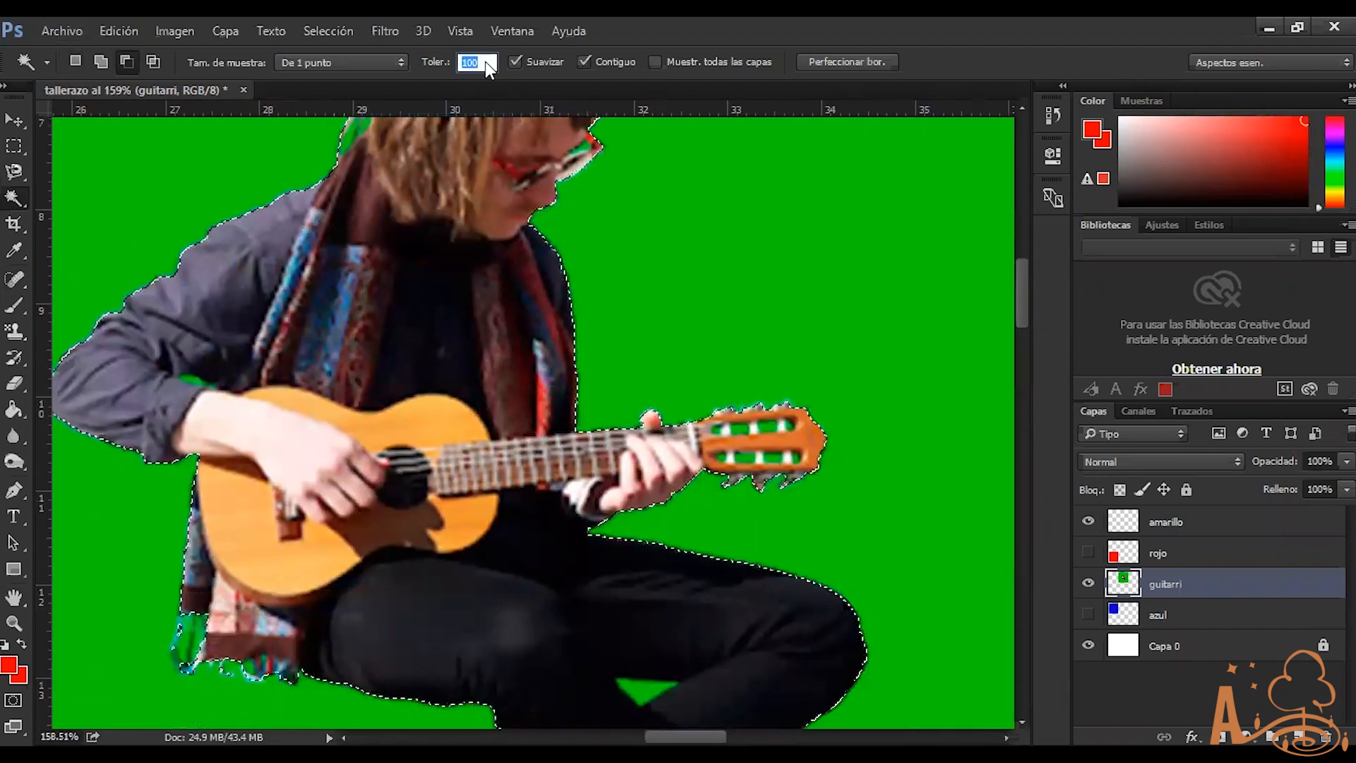
{"action": "type", "text": "10"}
{"action": "left_click", "coordinate": [602, 376]}
{"action": "scroll", "coordinate": [582, 427], "scroll_direction": "up", "scroll_amount": 1}
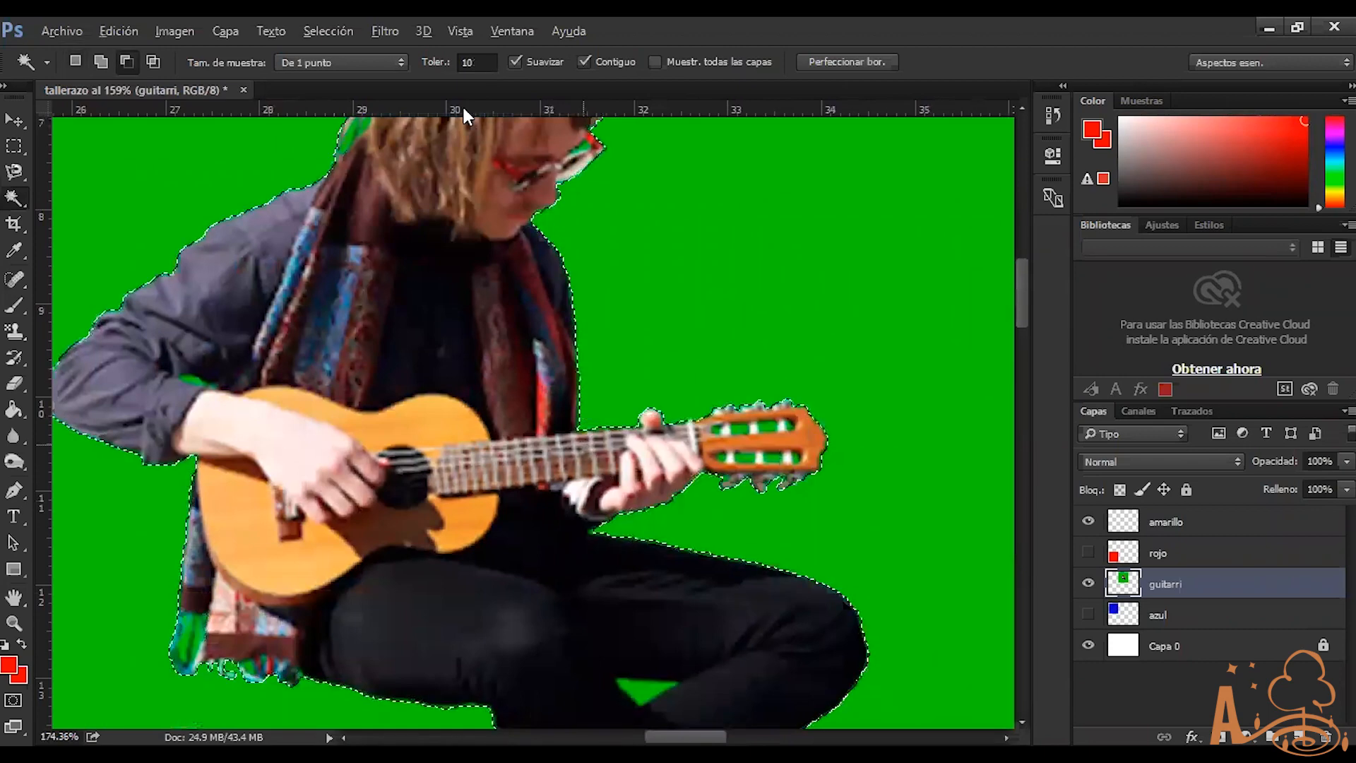
{"action": "scroll", "coordinate": [464, 107], "scroll_direction": "up", "scroll_amount": 10}
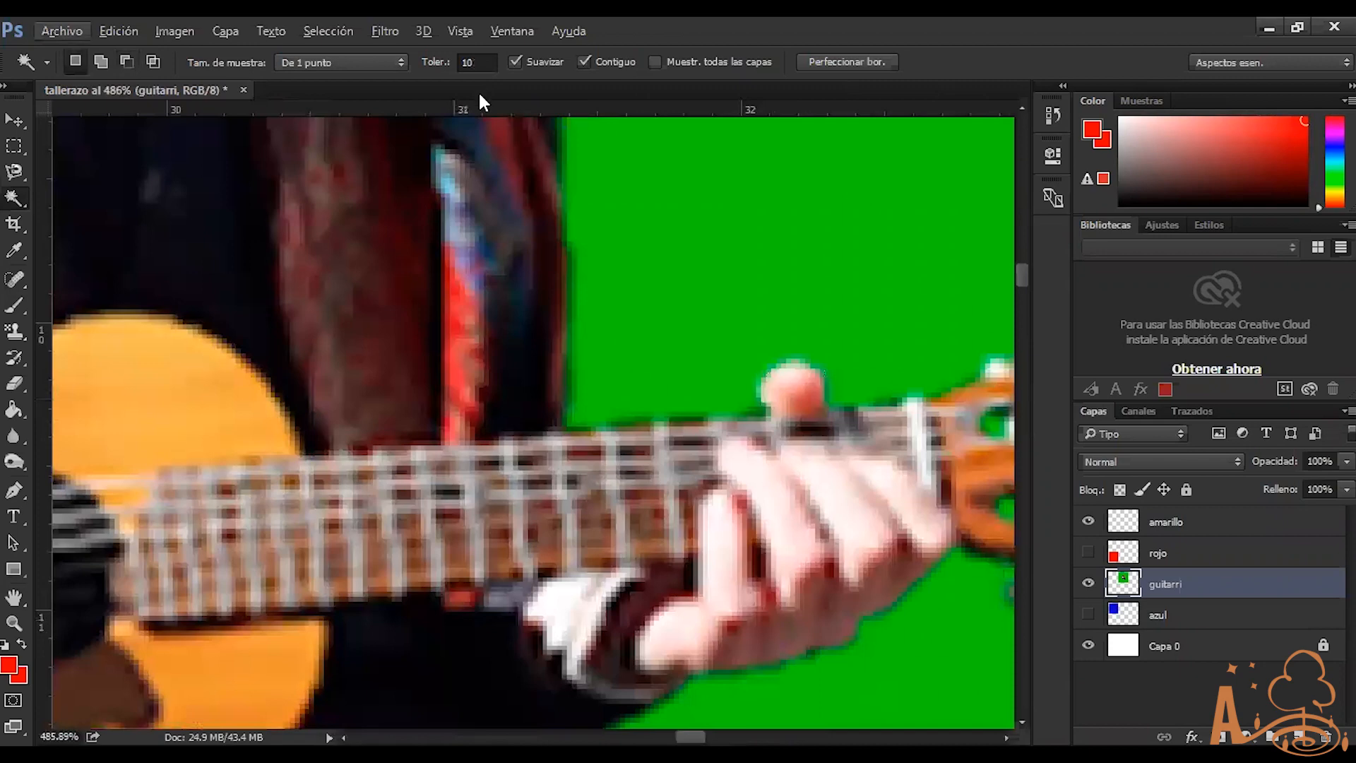
{"action": "key", "text": "alt"}
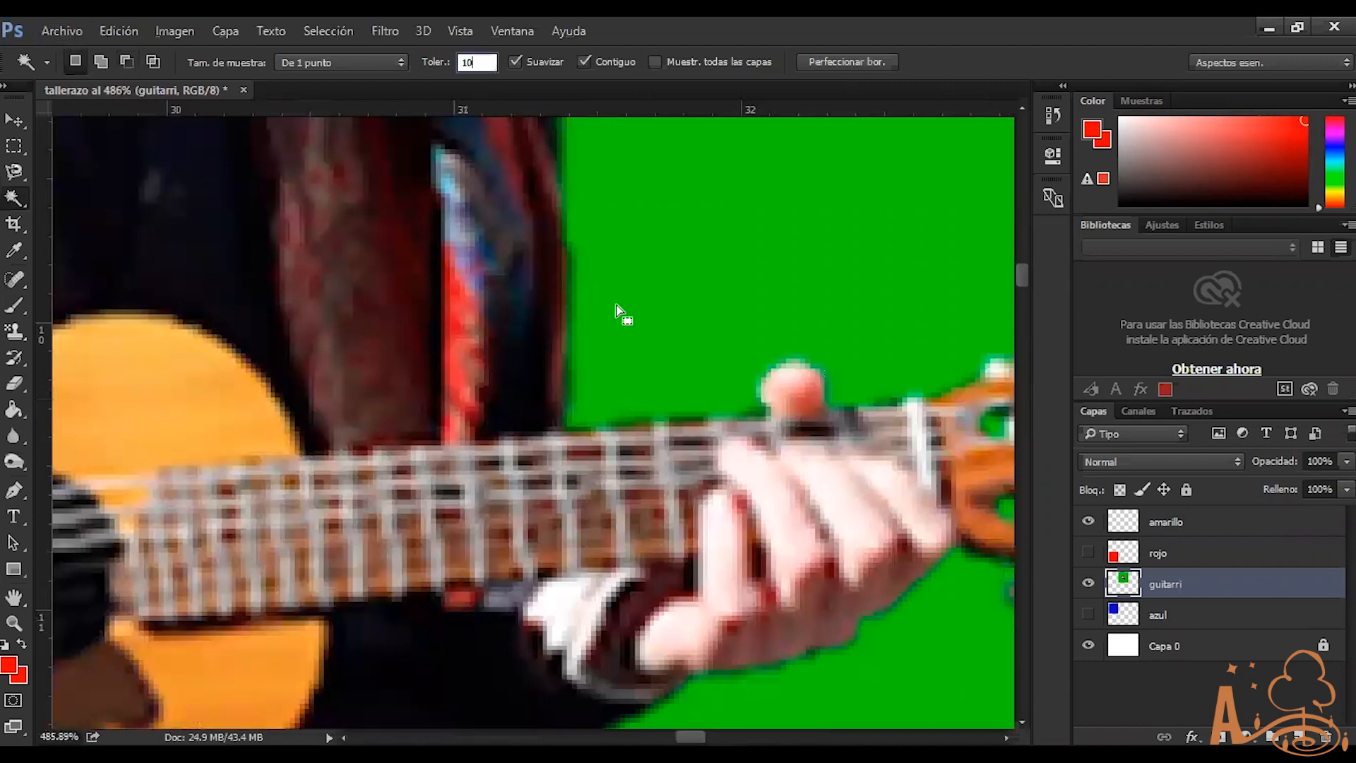
{"action": "left_click", "coordinate": [611, 345]}
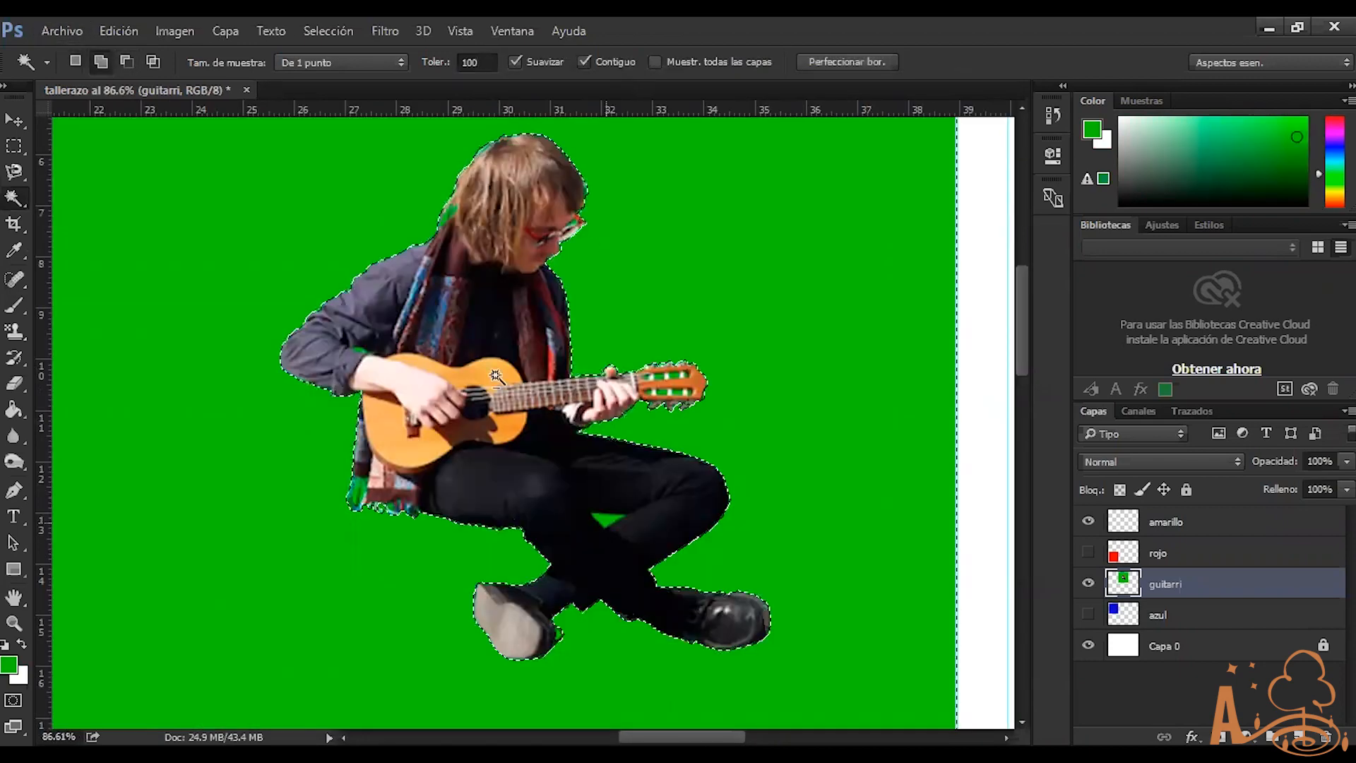
Cut the selected green background out of the guitarri layer, and restore the green area
{"action": "key", "text": "alt"}
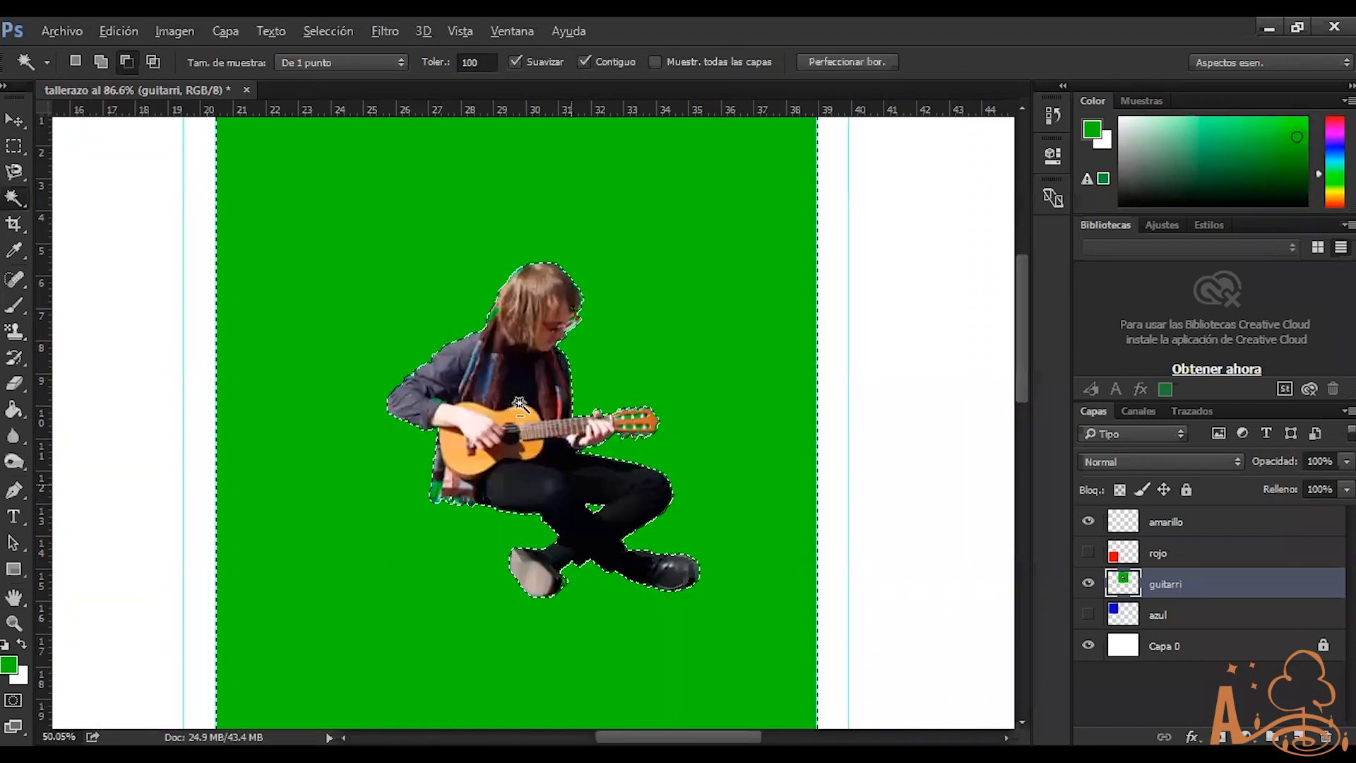
{"action": "scroll", "coordinate": [541, 392], "scroll_direction": "down", "scroll_amount": 2}
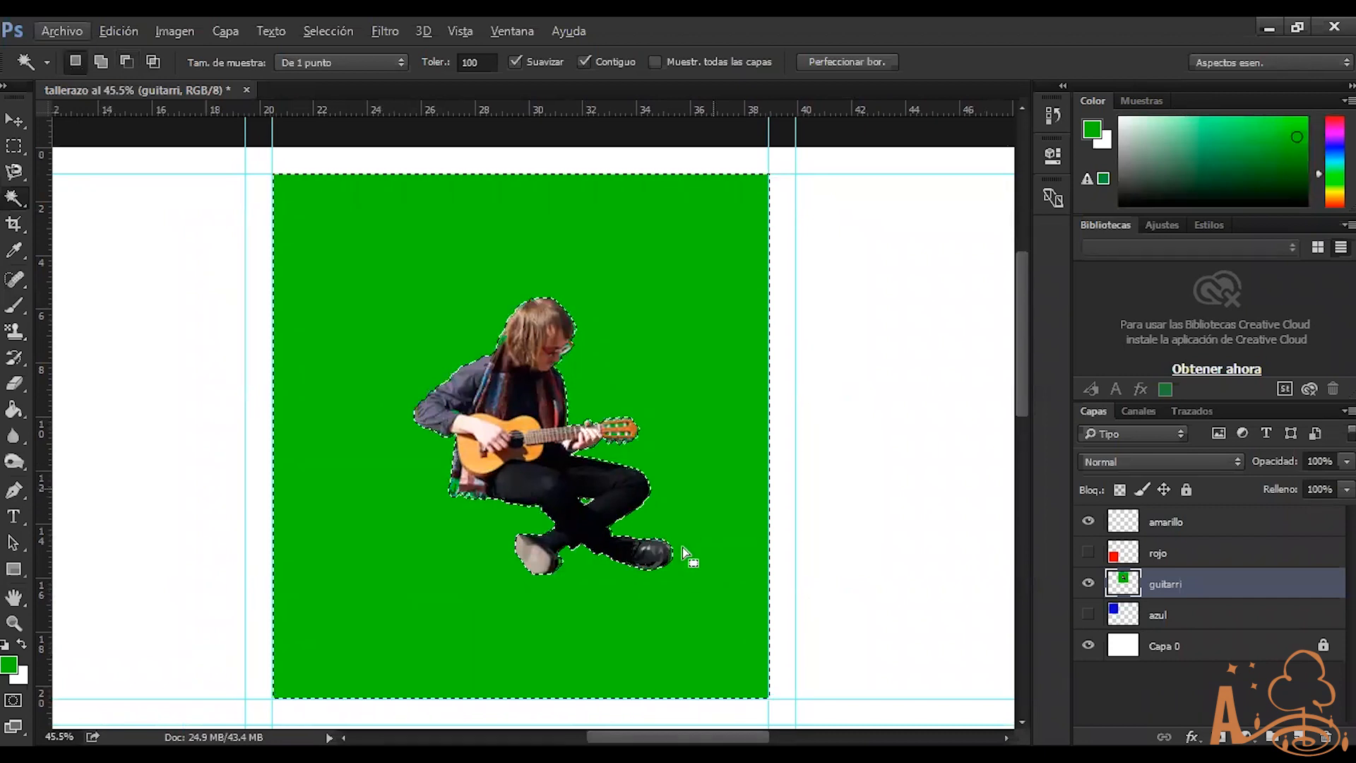
{"action": "key", "text": "ctrl+x"}
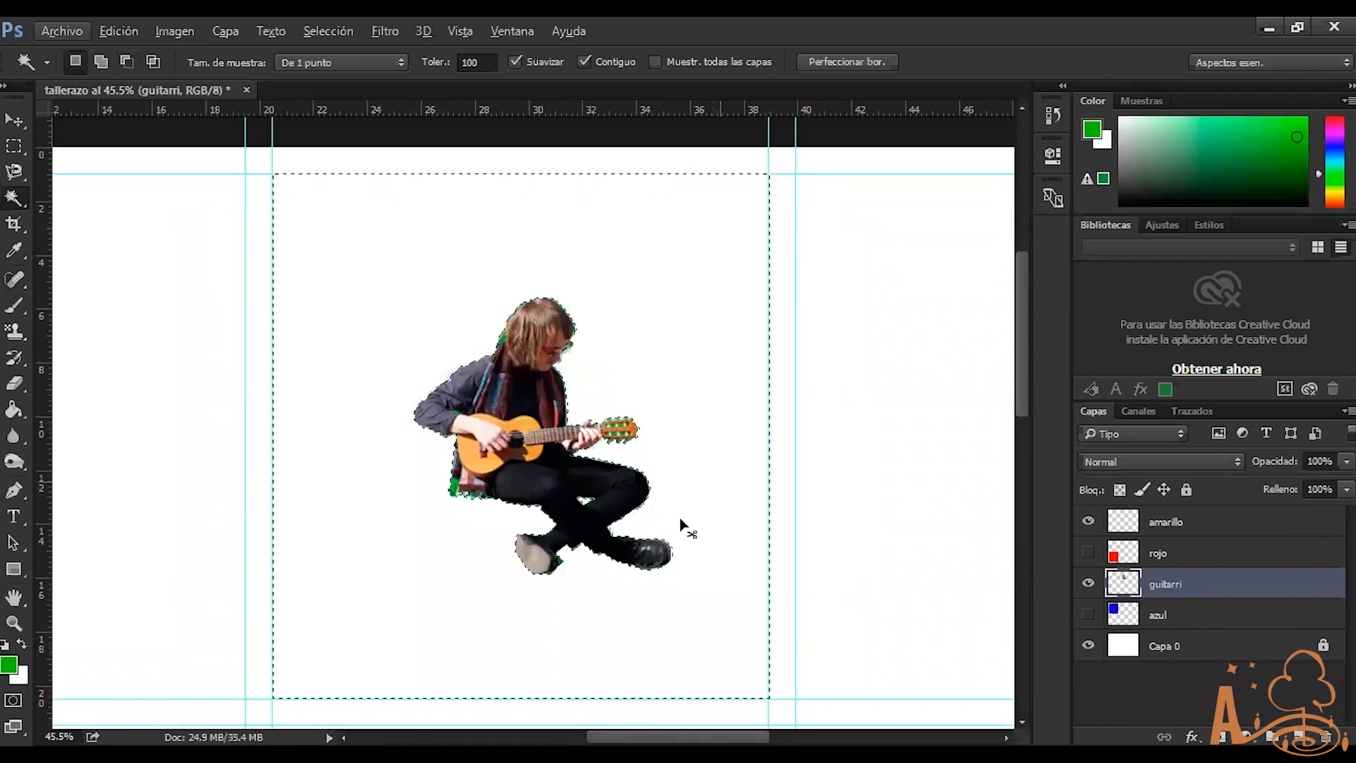
{"action": "key", "text": "alt+BackSpace"}
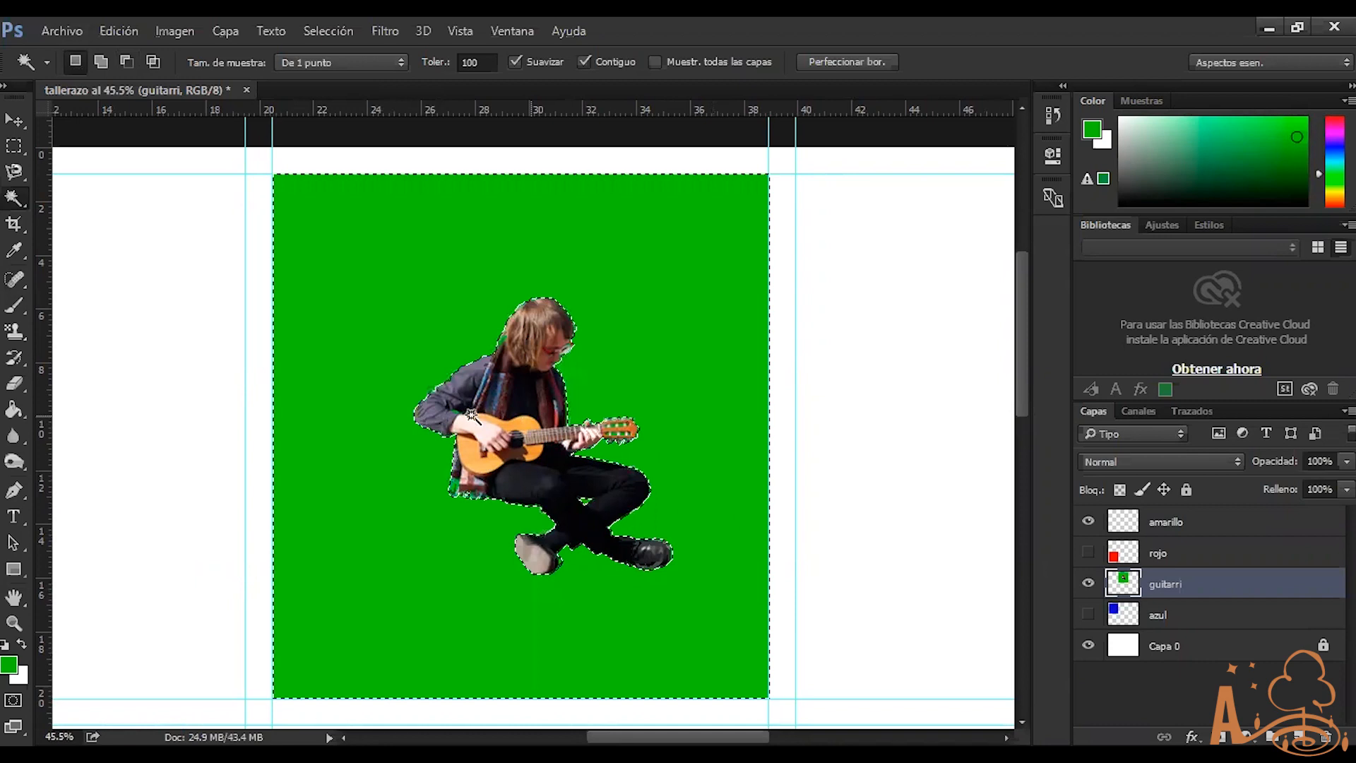
Invert the Magic Wand selection so that it covers the guitarist instead of the green background
{"action": "key", "text": "v"}
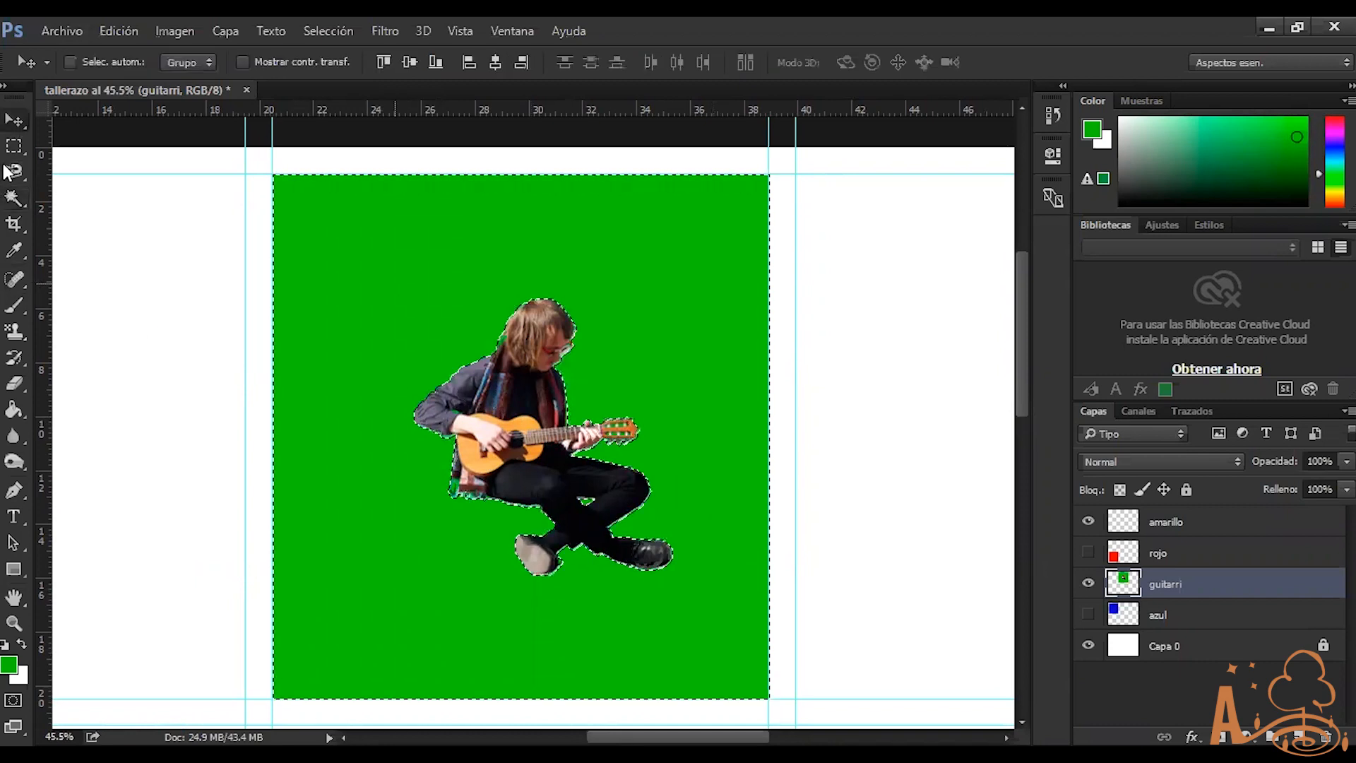
{"action": "left_click", "coordinate": [20, 203]}
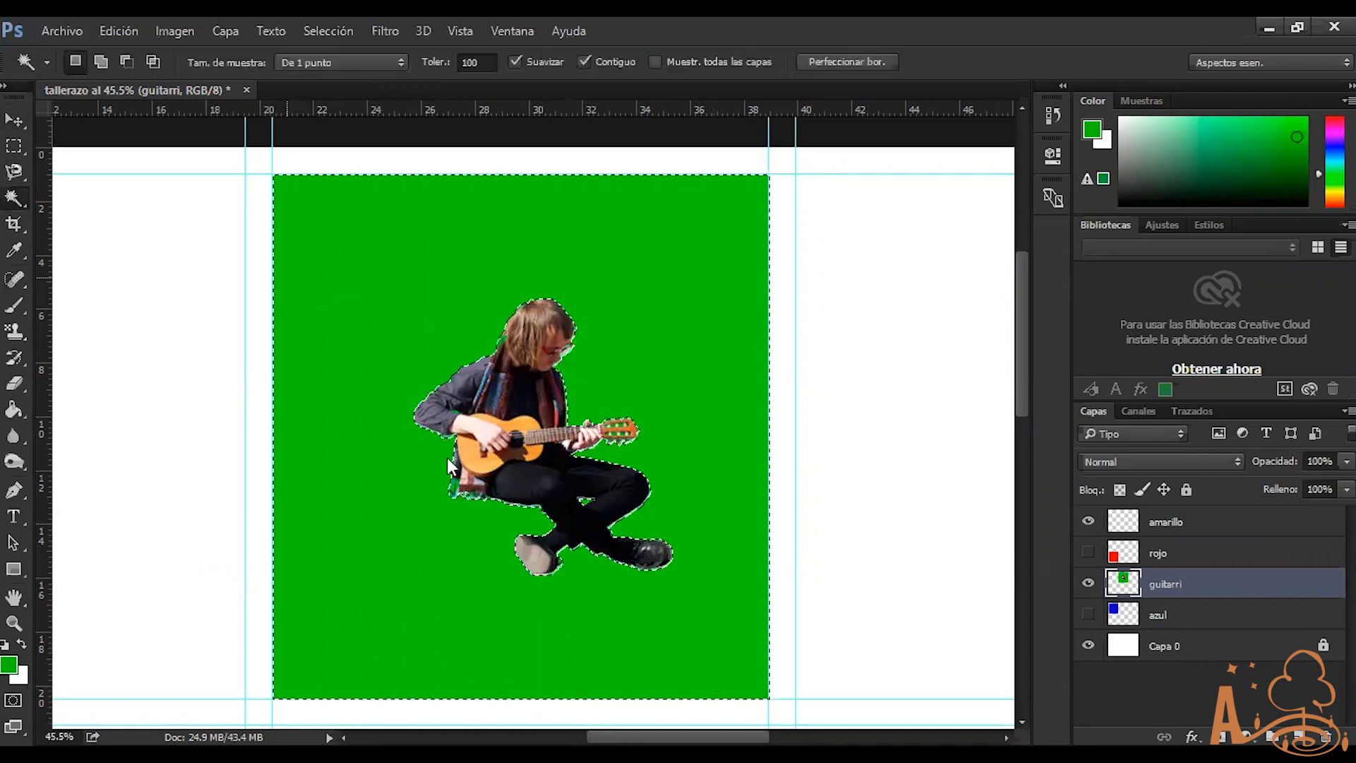
{"action": "right_click", "coordinate": [448, 458]}
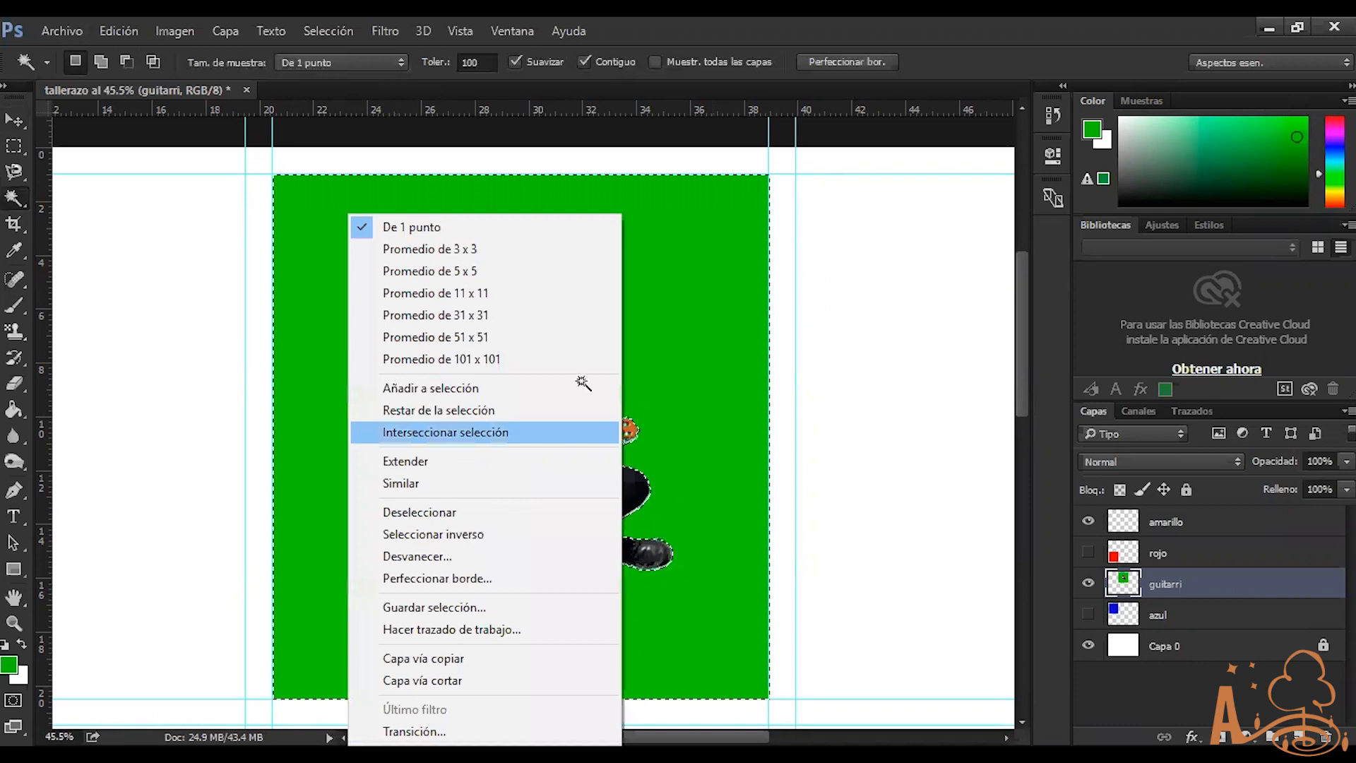
{"action": "left_click", "coordinate": [498, 531]}
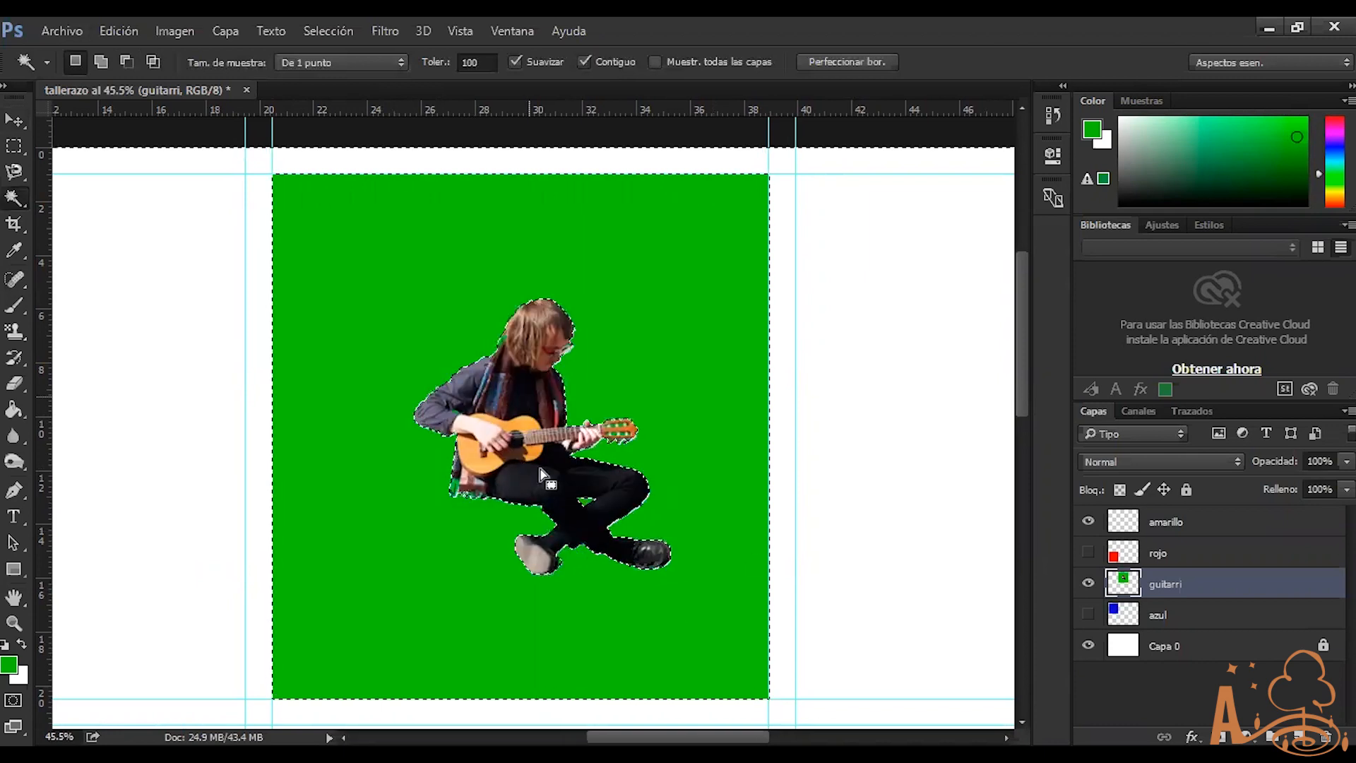
Delete the guitarist inside the inverted selection, undo the deletion, and deselect everything
{"action": "key", "text": "Delete"}
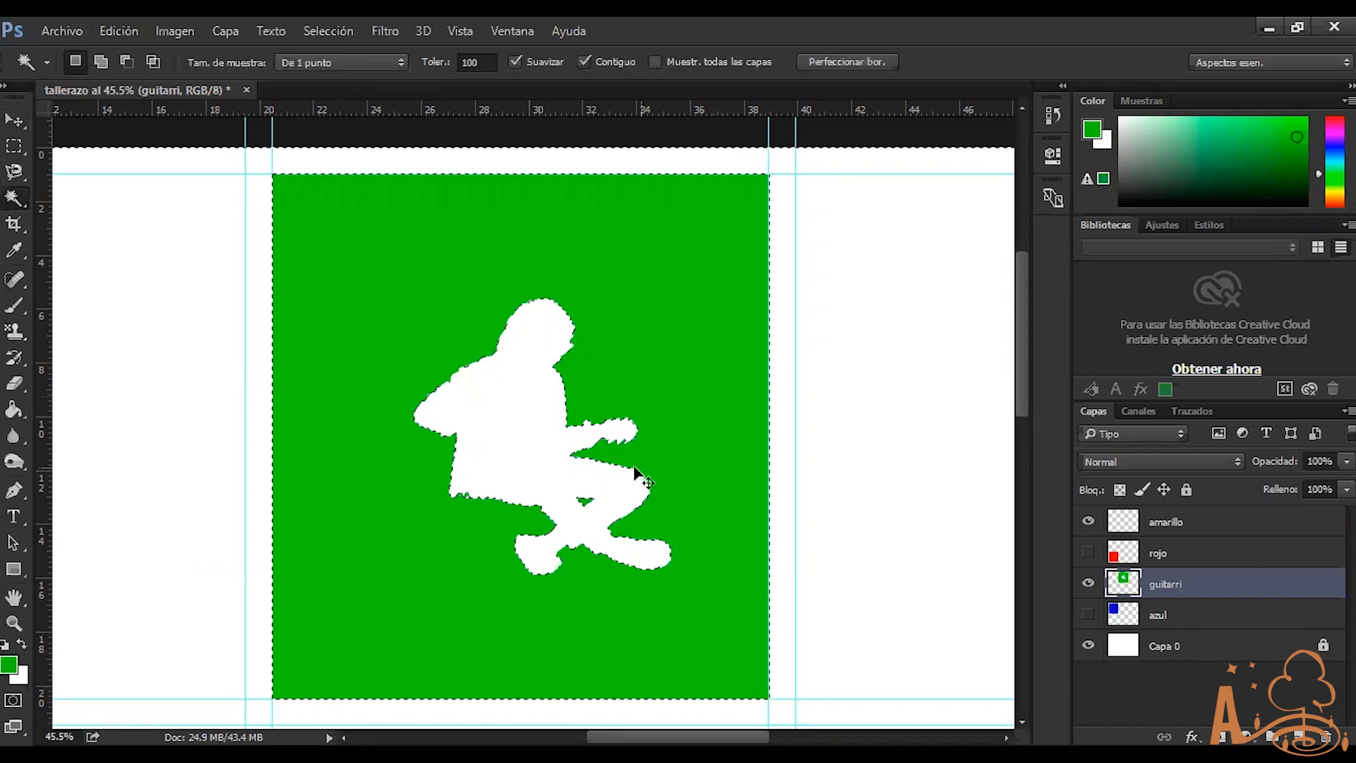
{"action": "key", "text": "ctrl+z"}
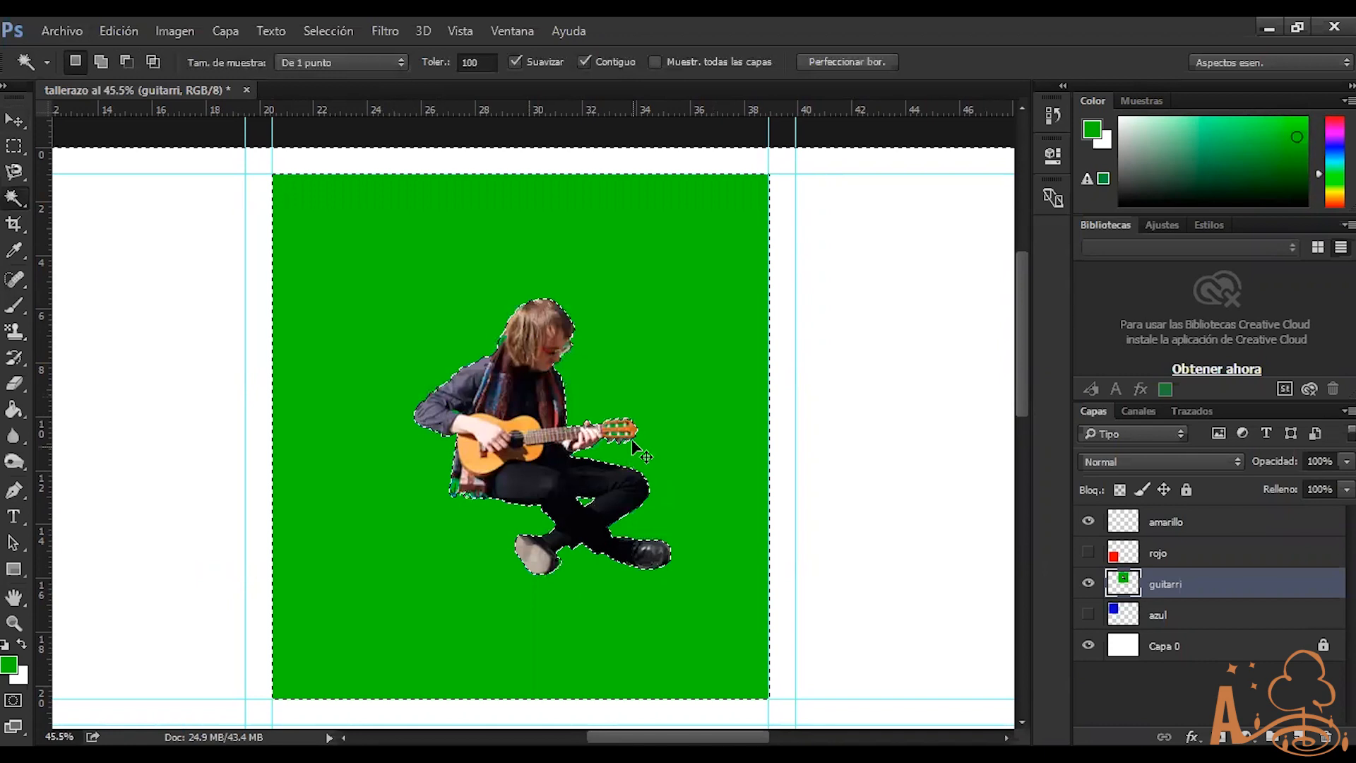
{"action": "key", "text": "ctrl+d"}
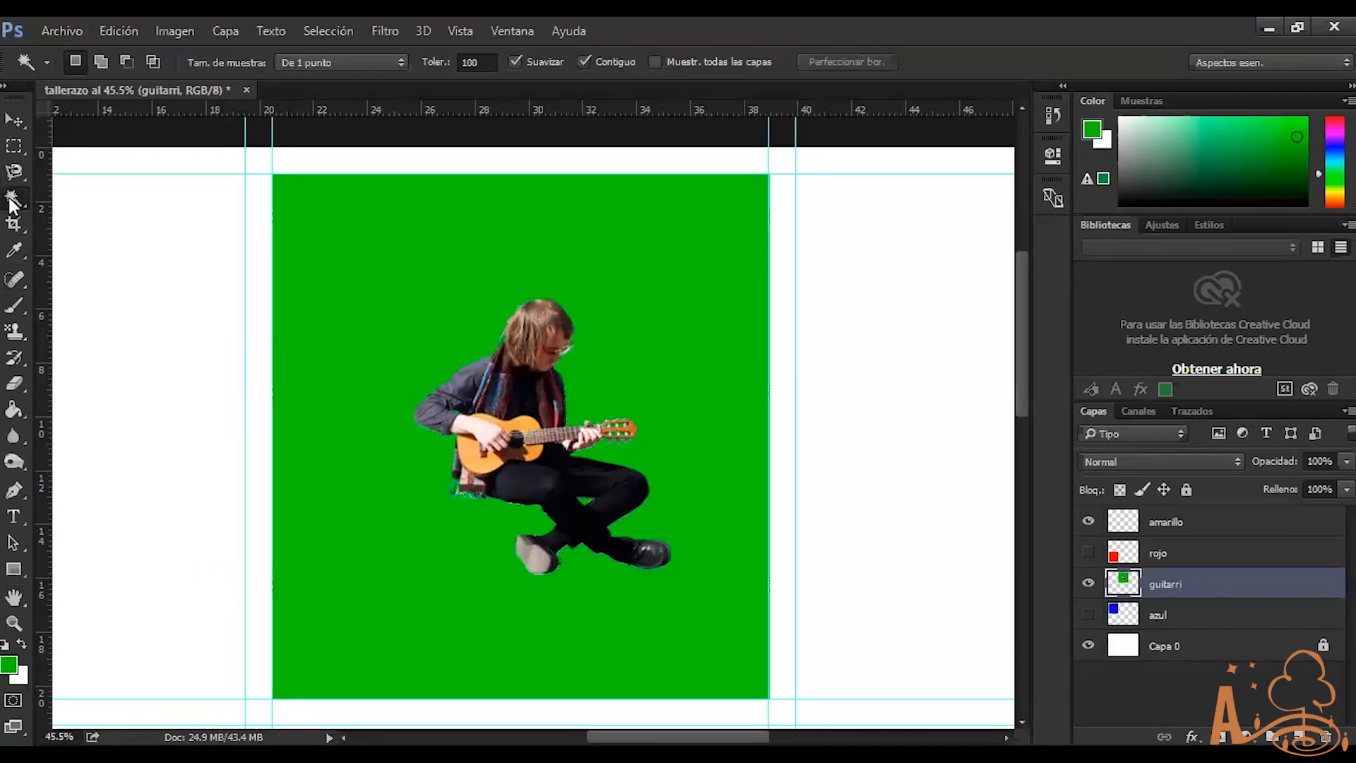
{"action": "right_click", "coordinate": [14, 201]}
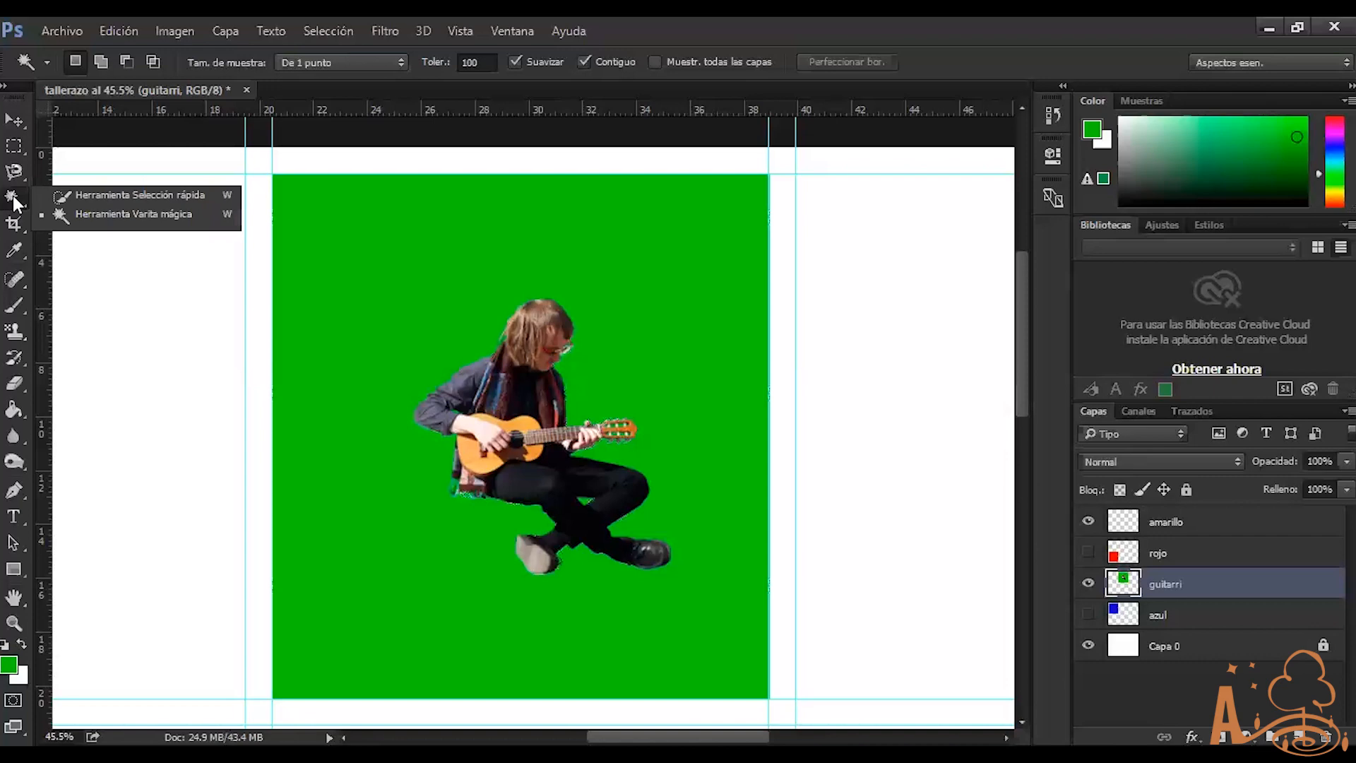
{"action": "left_click", "coordinate": [85, 212]}
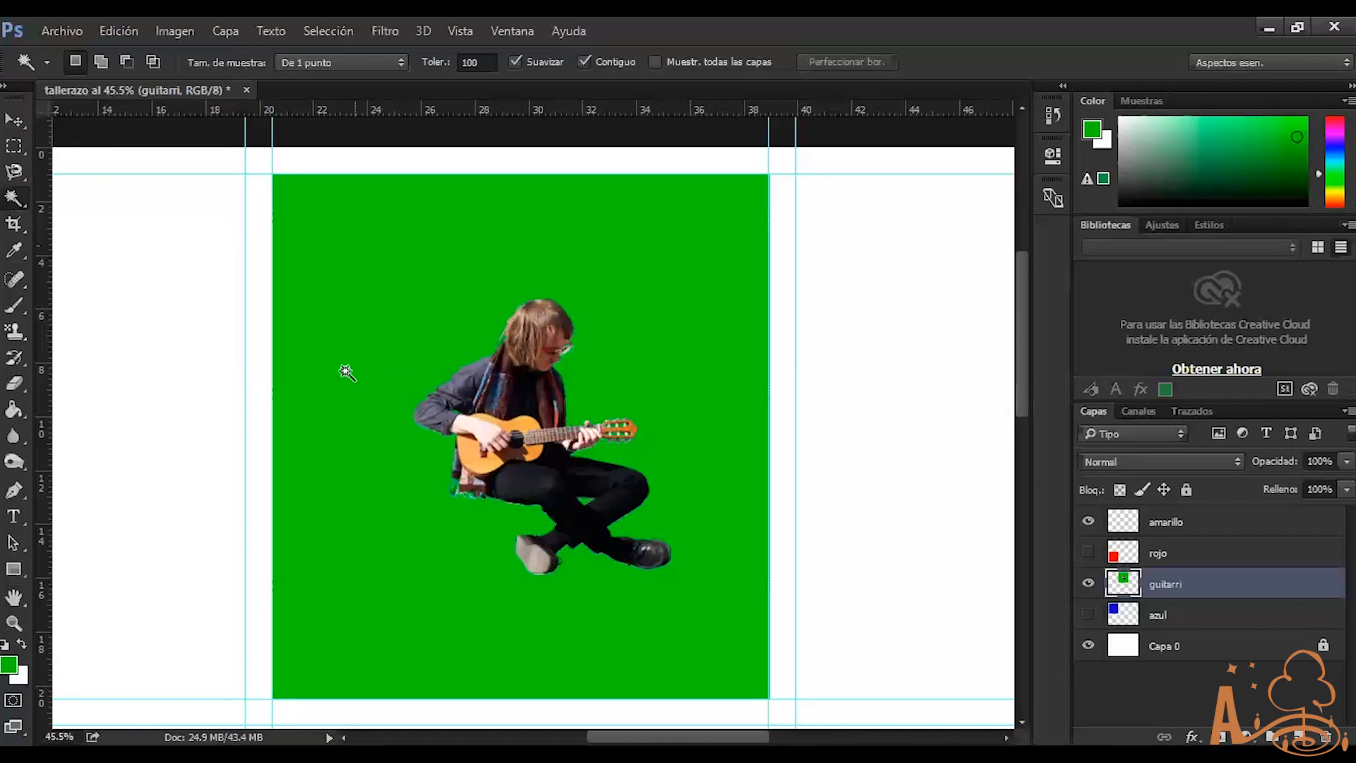
{"action": "scroll", "coordinate": [378, 304], "scroll_direction": "down", "scroll_amount": 3}
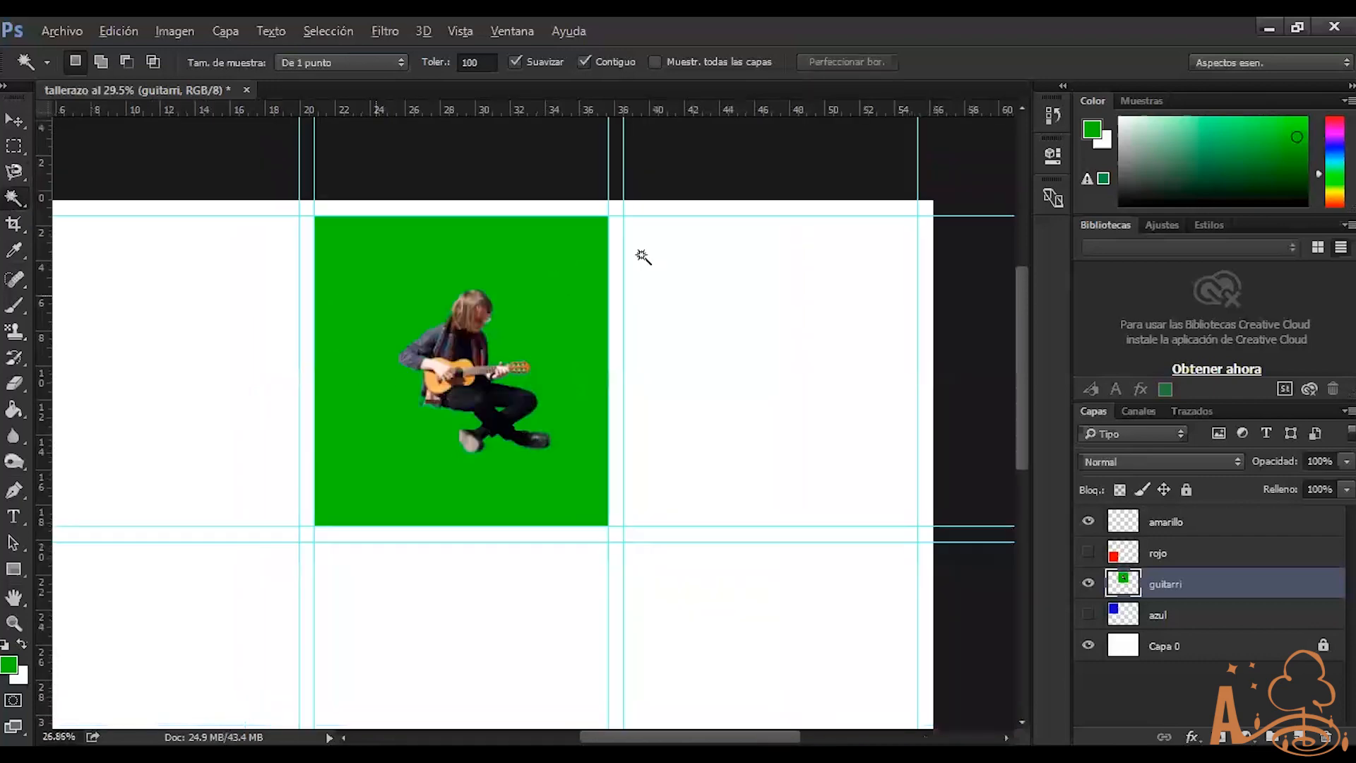
{"action": "scroll", "coordinate": [585, 272], "scroll_direction": "up", "scroll_amount": 3}
With the Eyedropper, set the foreground colour to the backdrop's green and the background colour to the guitar's orange
{"action": "left_click", "coordinate": [14, 250]}
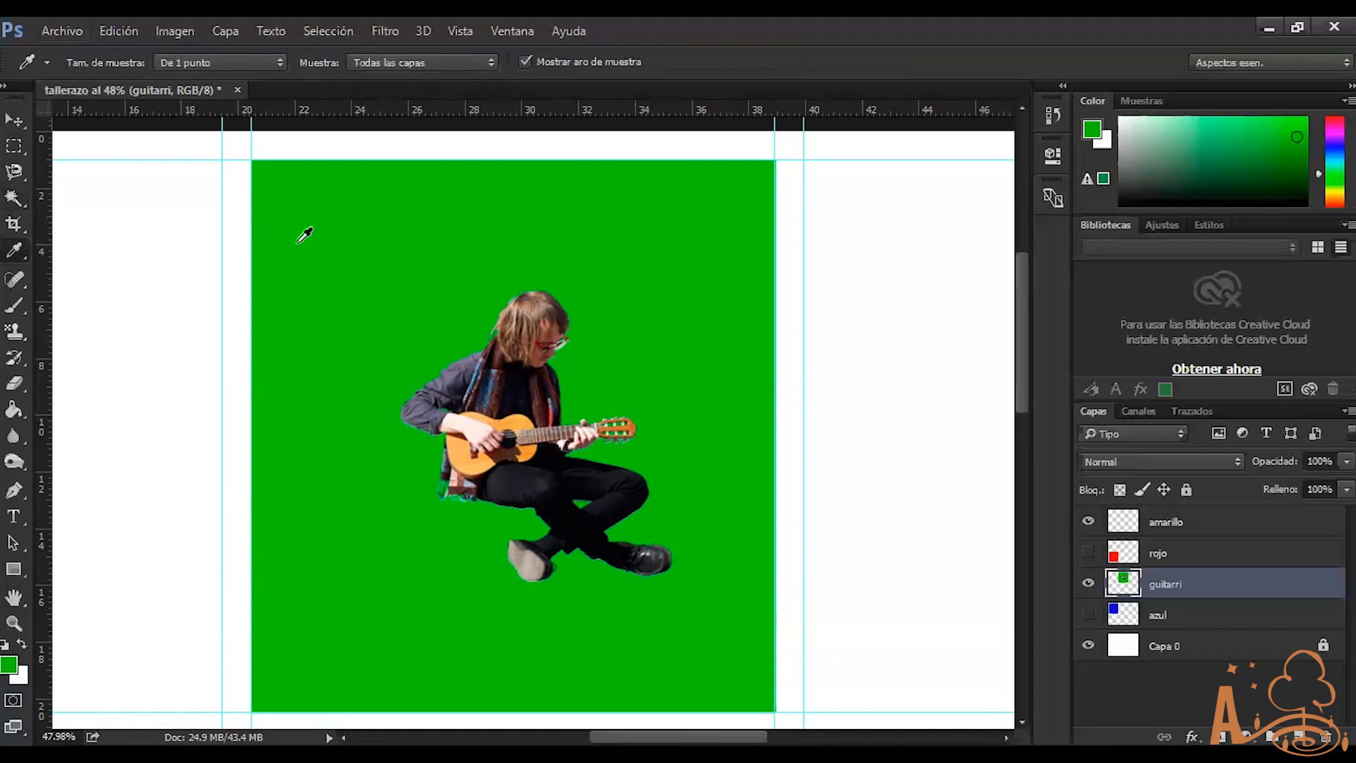
{"action": "left_click_drag", "start_coordinate": [379, 310], "coordinate": [592, 282]}
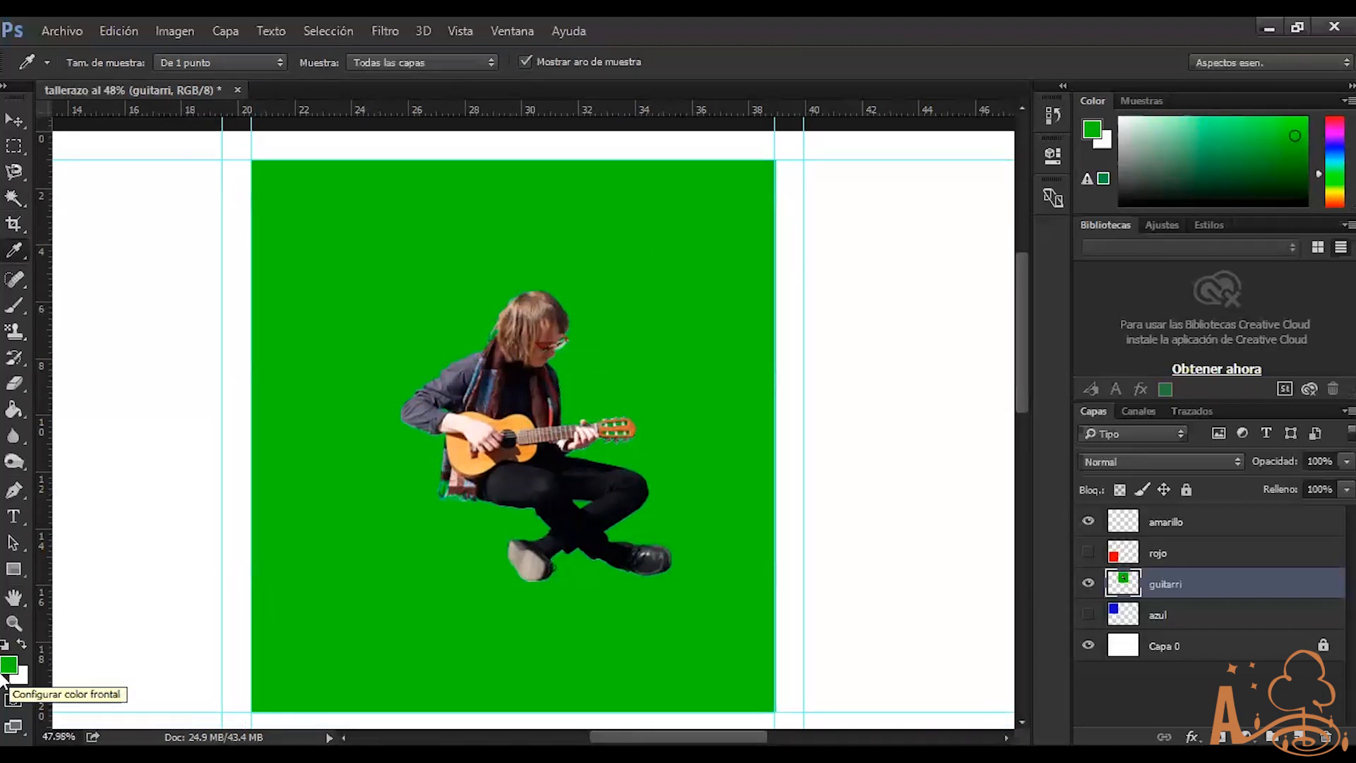
{"action": "left_click", "coordinate": [23, 640]}
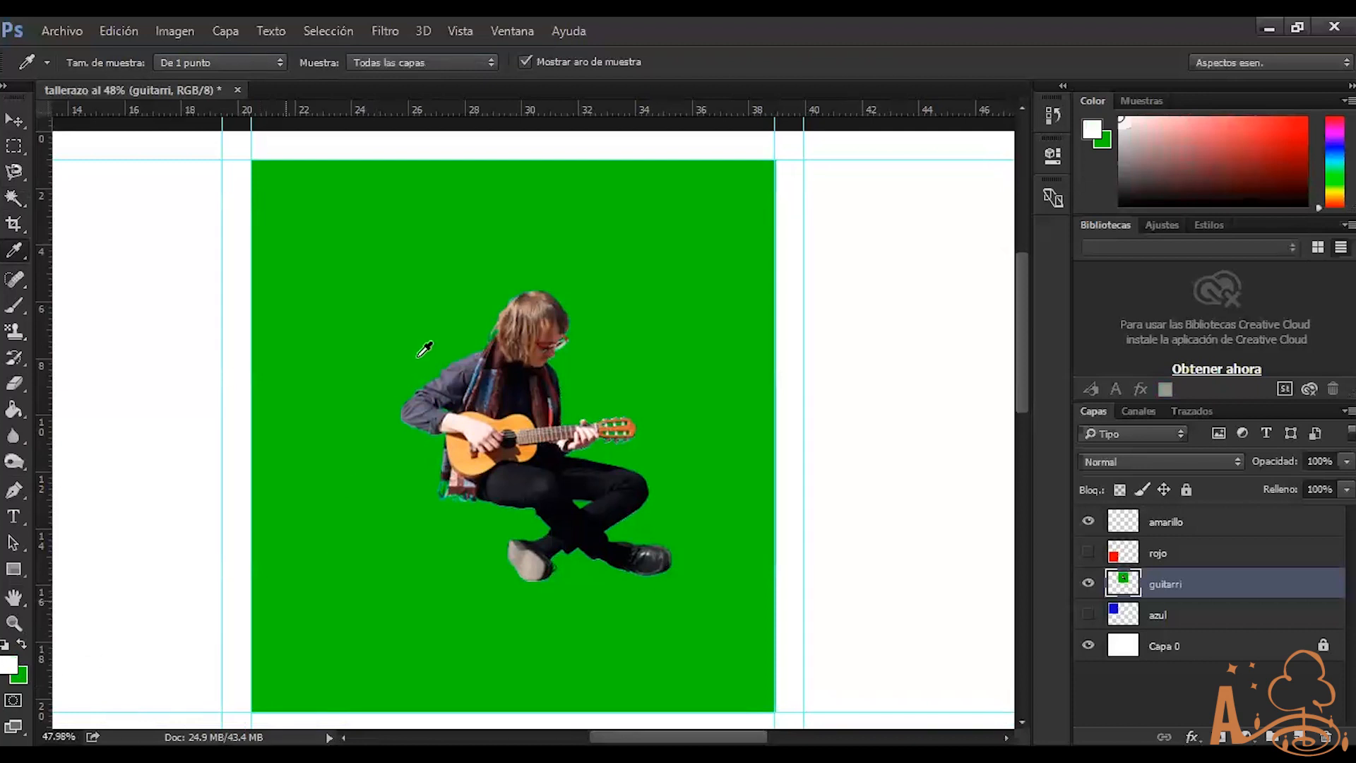
{"action": "left_click", "coordinate": [503, 422]}
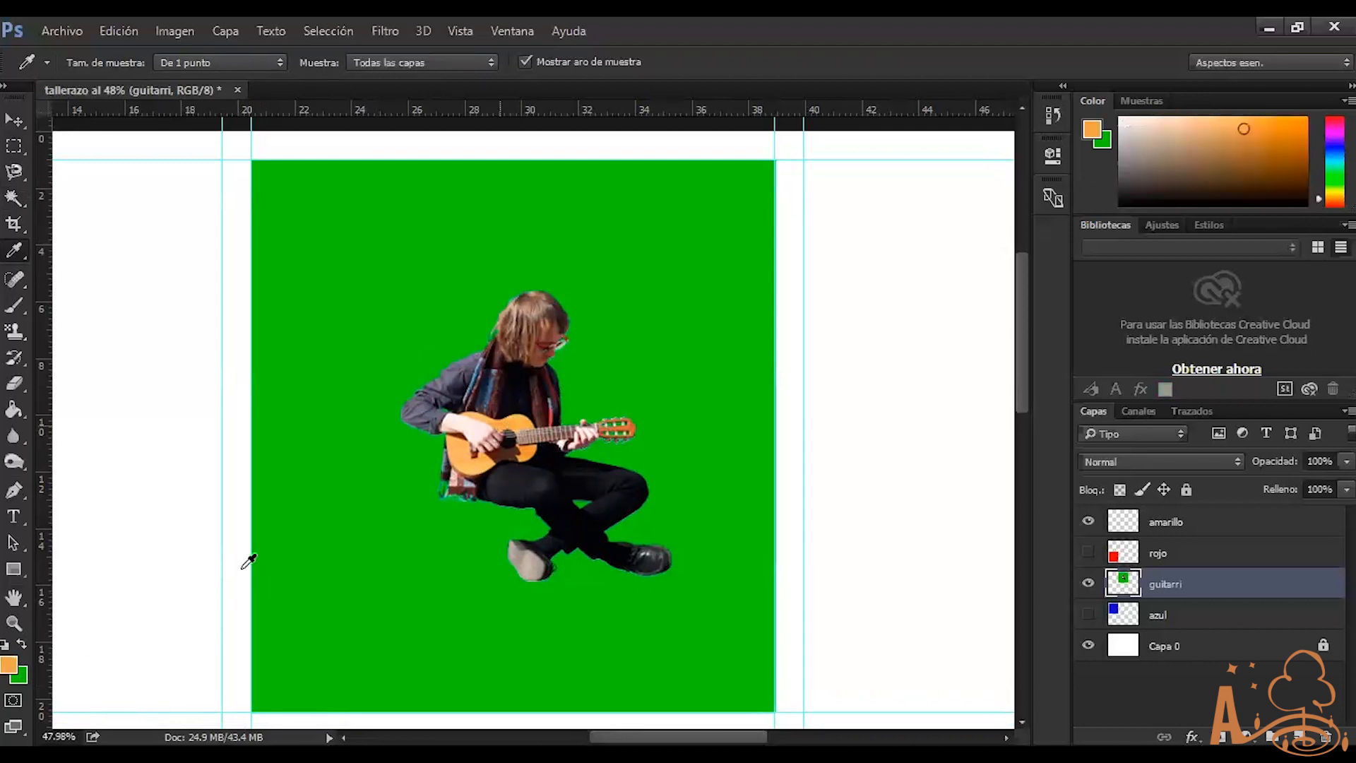
{"action": "left_click", "coordinate": [21, 643]}
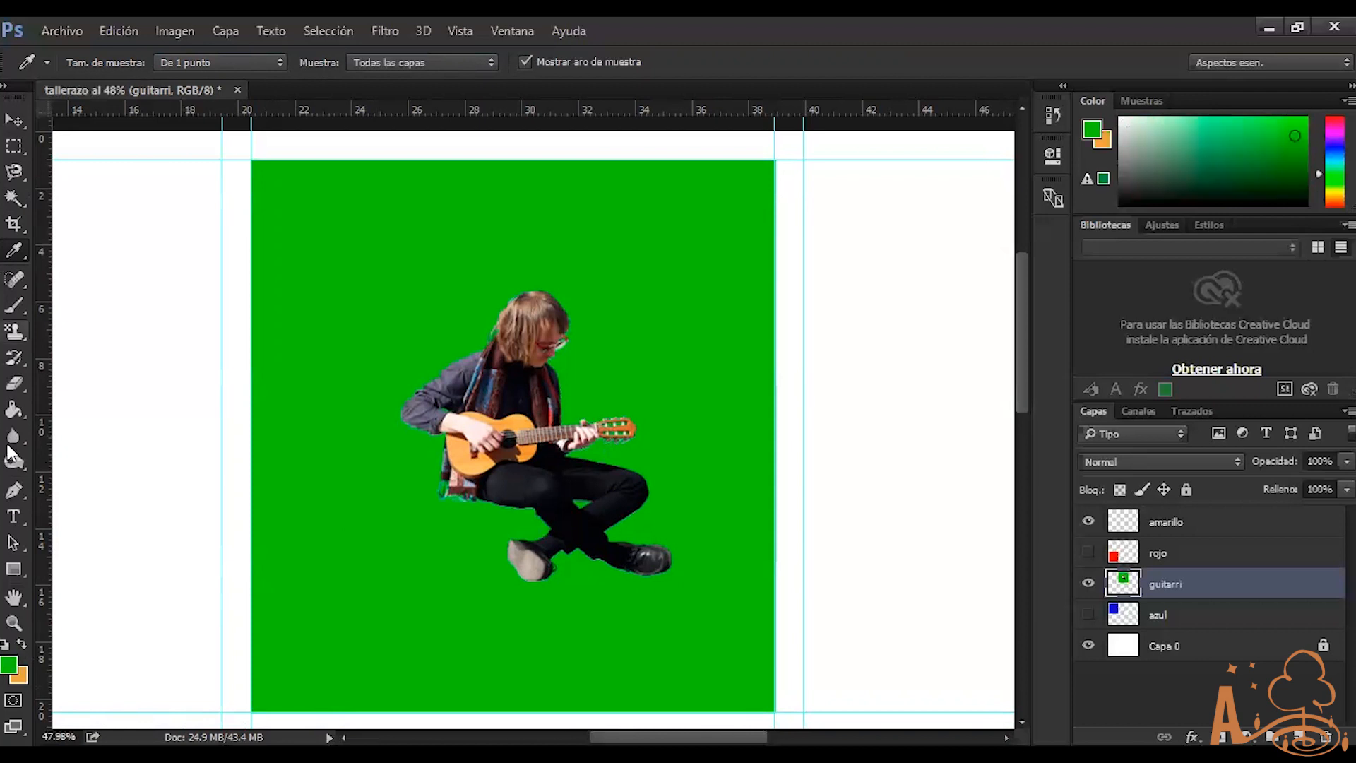
Fill the guitarist's scarf with green and his jacket with orange using the Paint Bucket, and undo both fills
{"action": "left_click", "coordinate": [14, 410]}
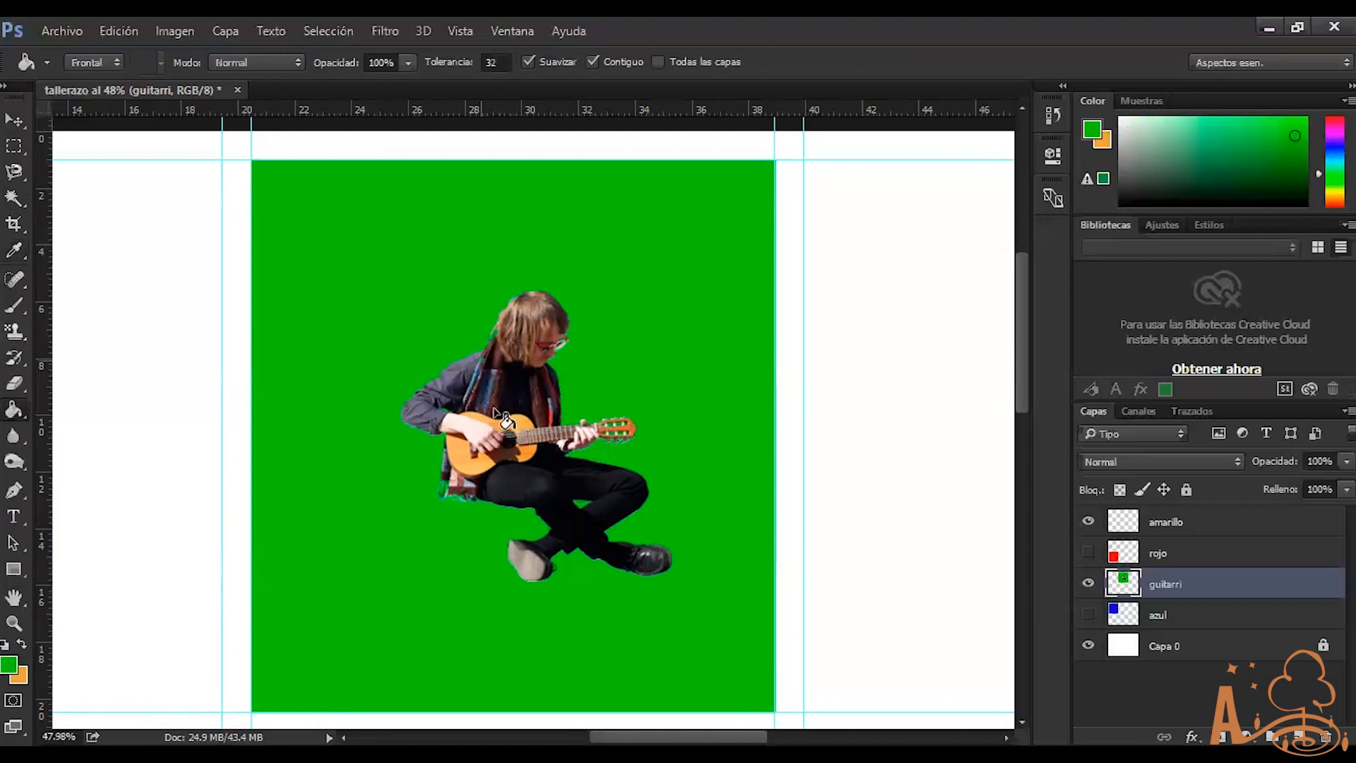
{"action": "left_click", "coordinate": [498, 406]}
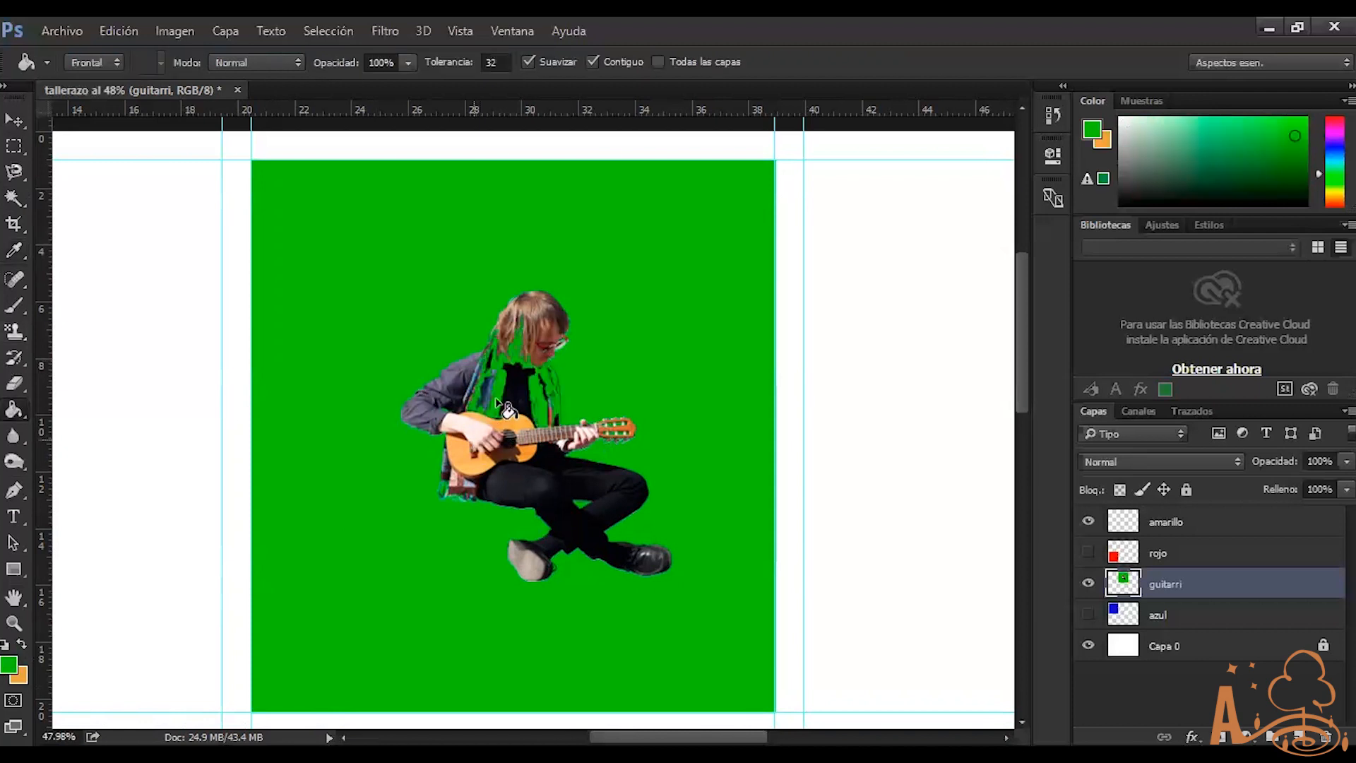
{"action": "left_click", "coordinate": [21, 643]}
{"action": "left_click", "coordinate": [458, 397]}
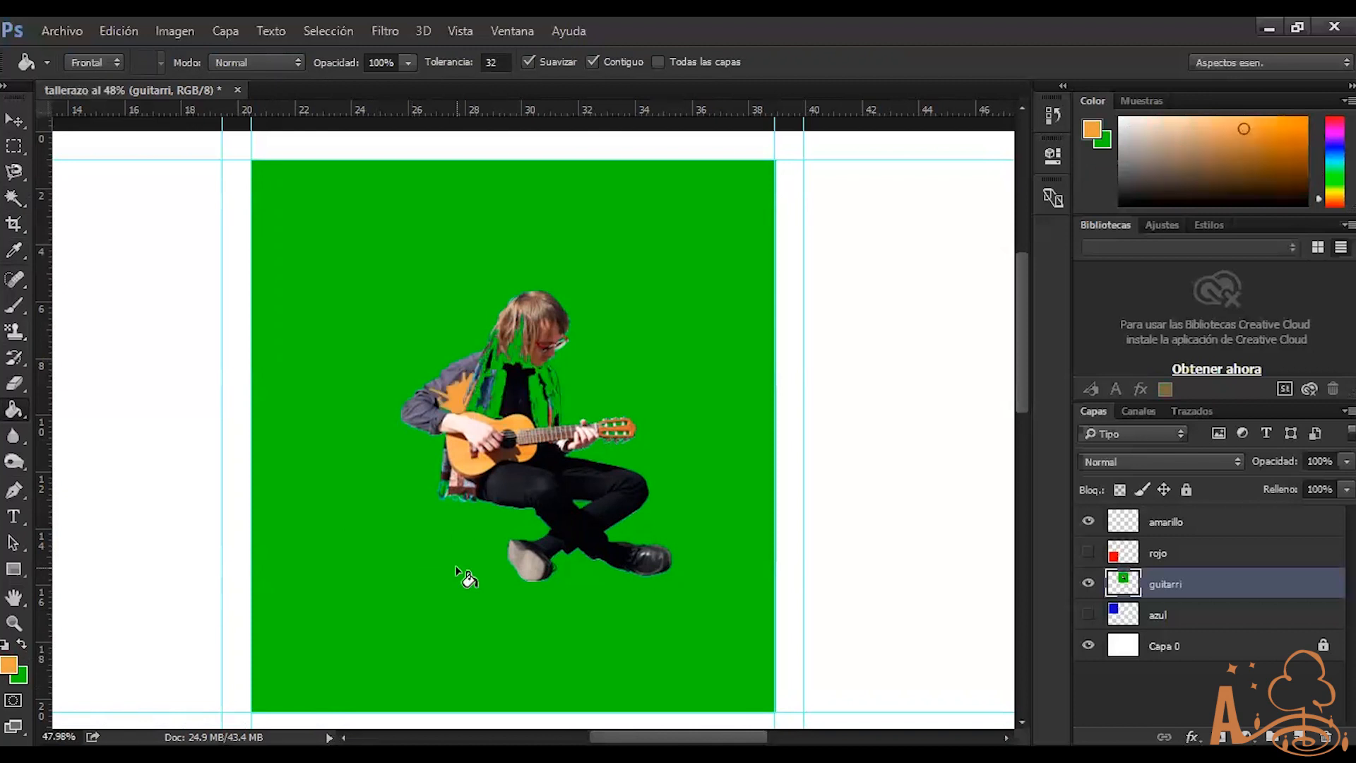
{"action": "key", "text": "ctrl+alt+z"}
{"action": "key", "text": "ctrl+alt+z"}
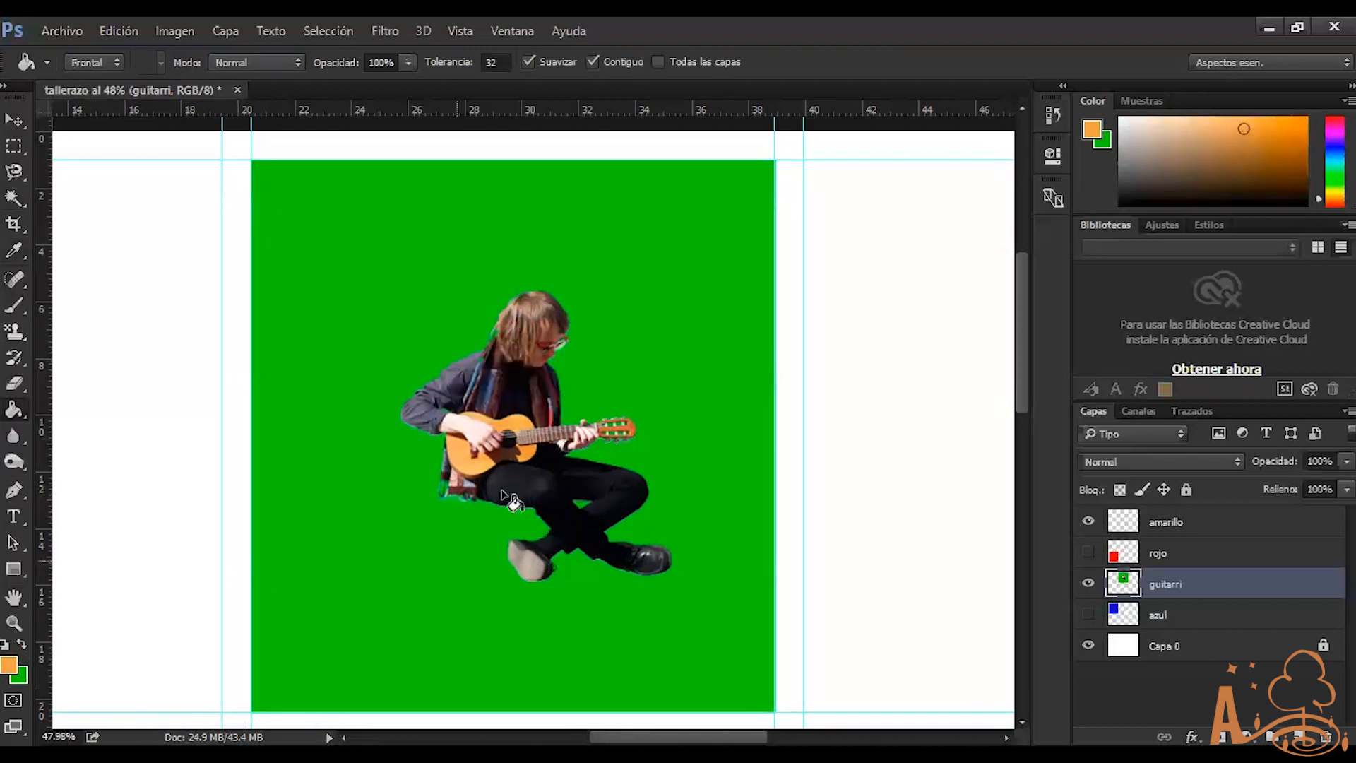
Switch back to the Eyedropper tool
{"action": "right_click", "coordinate": [21, 258]}
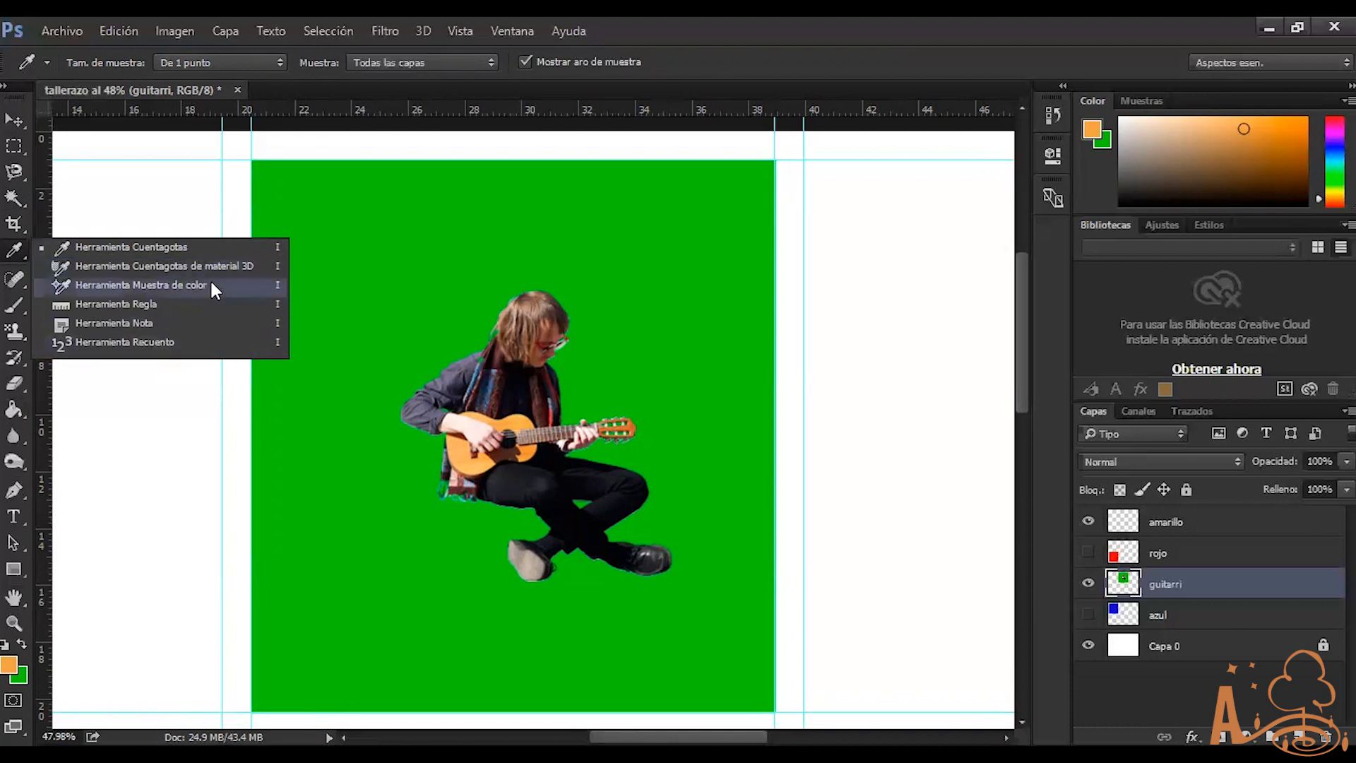
{"action": "left_click", "coordinate": [211, 254]}
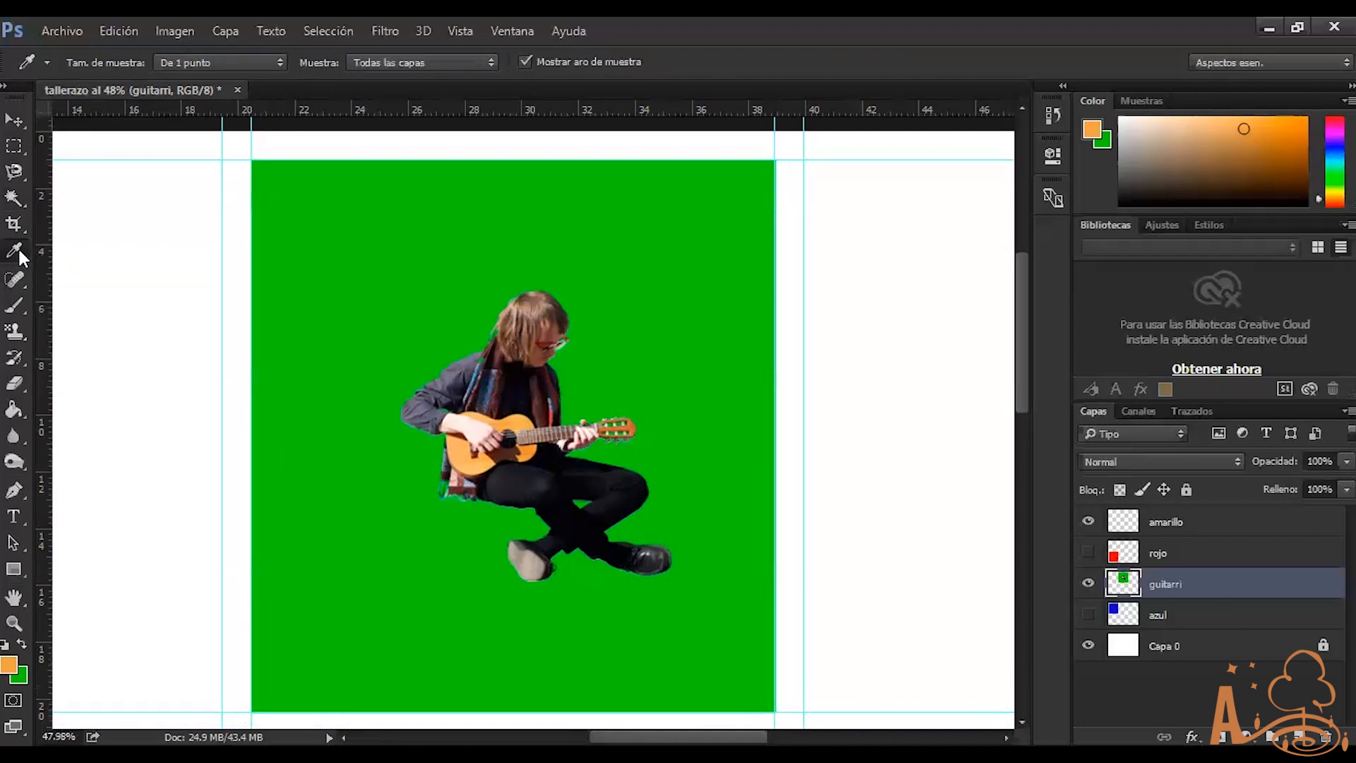
Select the Brush tool, paint a broad 176 px orange stroke across the guitarist and the backdrop, and undo the stroke
{"action": "left_click", "coordinate": [17, 290]}
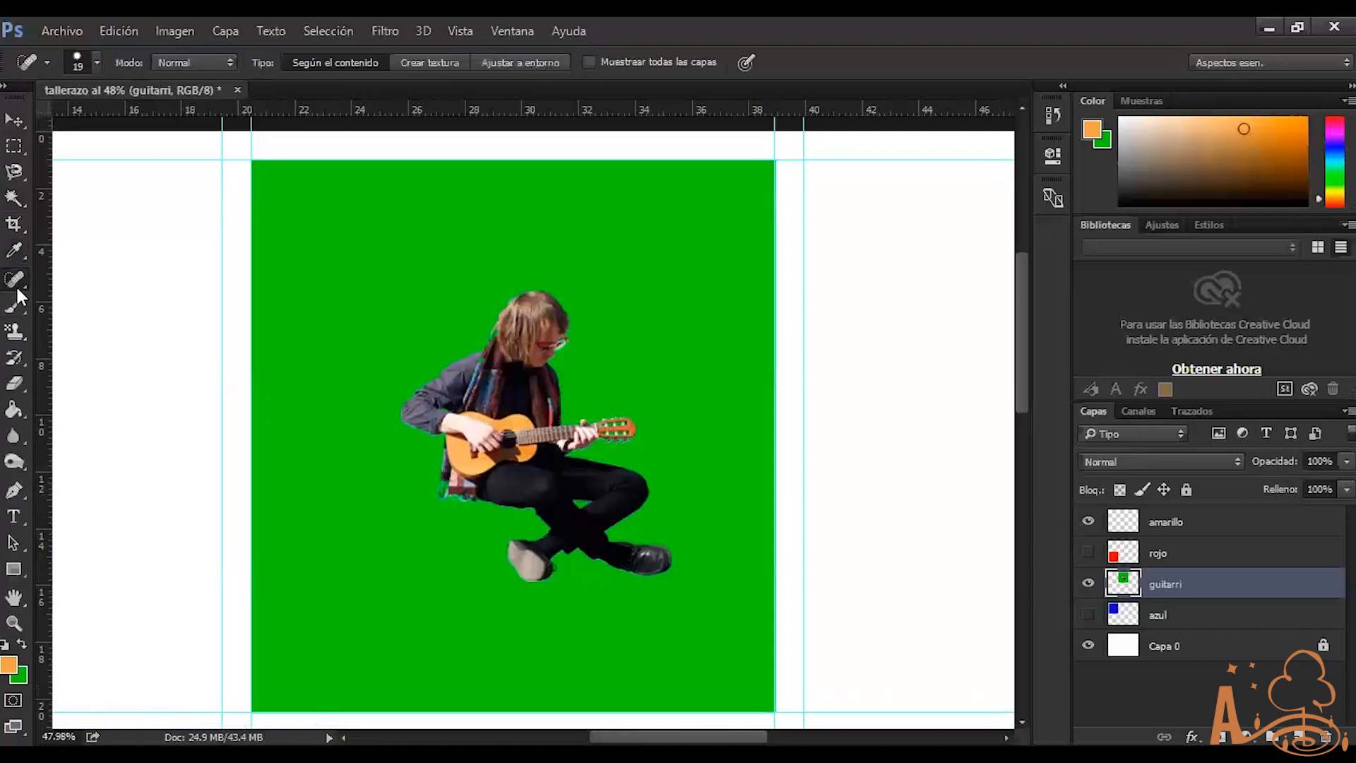
{"action": "right_click", "coordinate": [17, 289]}
{"action": "left_click", "coordinate": [17, 302]}
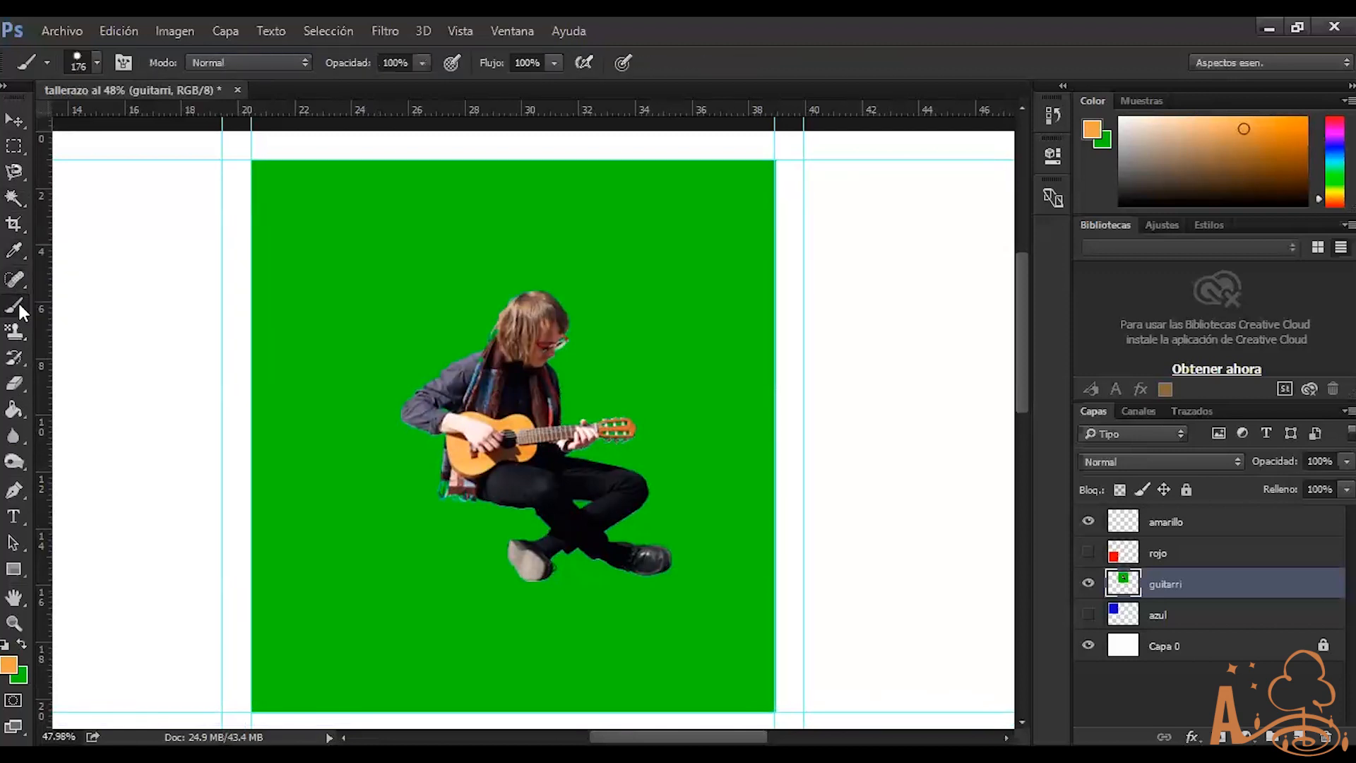
{"action": "right_click", "coordinate": [23, 307]}
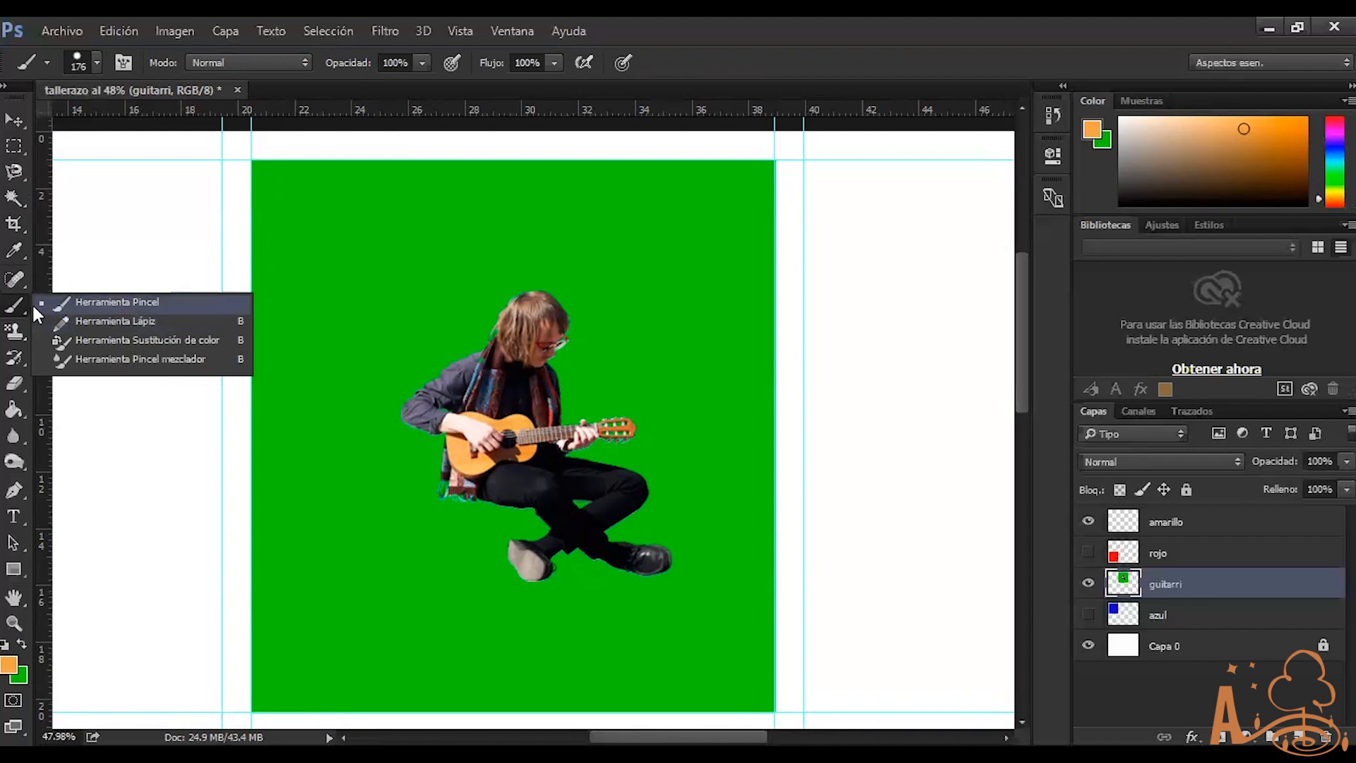
{"action": "left_click", "coordinate": [127, 304]}
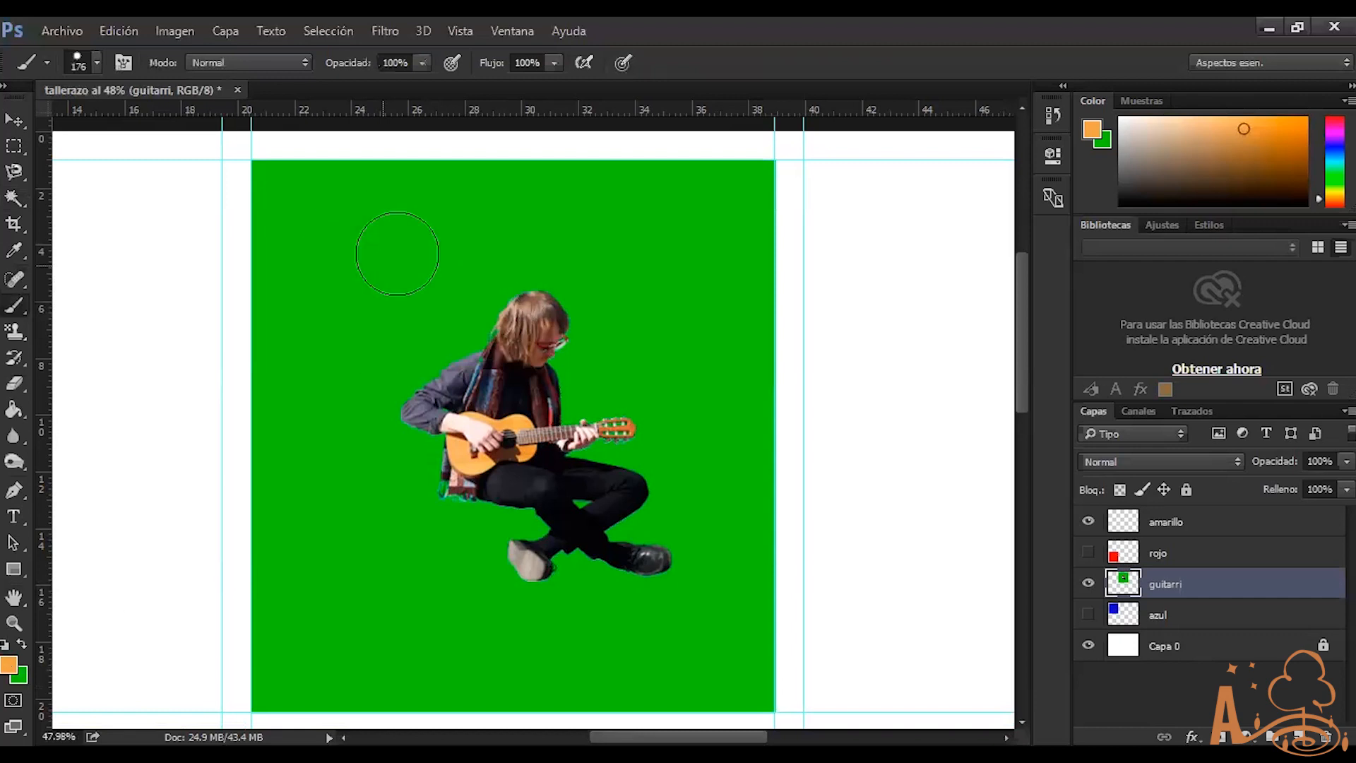
{"action": "mouse_move", "coordinate": [628, 229]}
{"action": "left_mouse_down"}
{"action": "mouse_move", "coordinate": [679, 379]}
{"action": "mouse_move", "coordinate": [575, 498]}
{"action": "mouse_move", "coordinate": [495, 339]}
{"action": "mouse_move", "coordinate": [380, 441]}
{"action": "mouse_move", "coordinate": [335, 346]}
{"action": "mouse_move", "coordinate": [389, 492]}
{"action": "mouse_move", "coordinate": [509, 572]}
{"action": "left_mouse_up"}
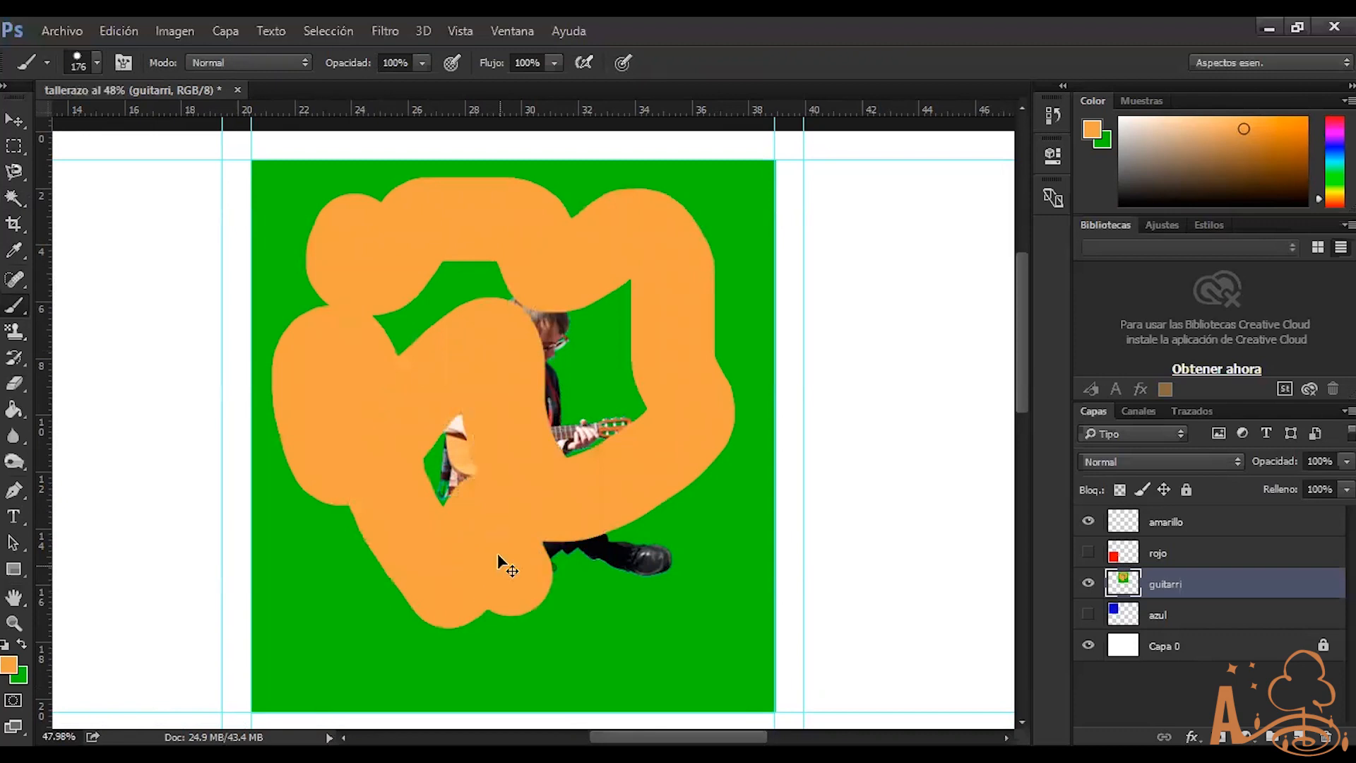
{"action": "key", "text": "ctrl+z"}
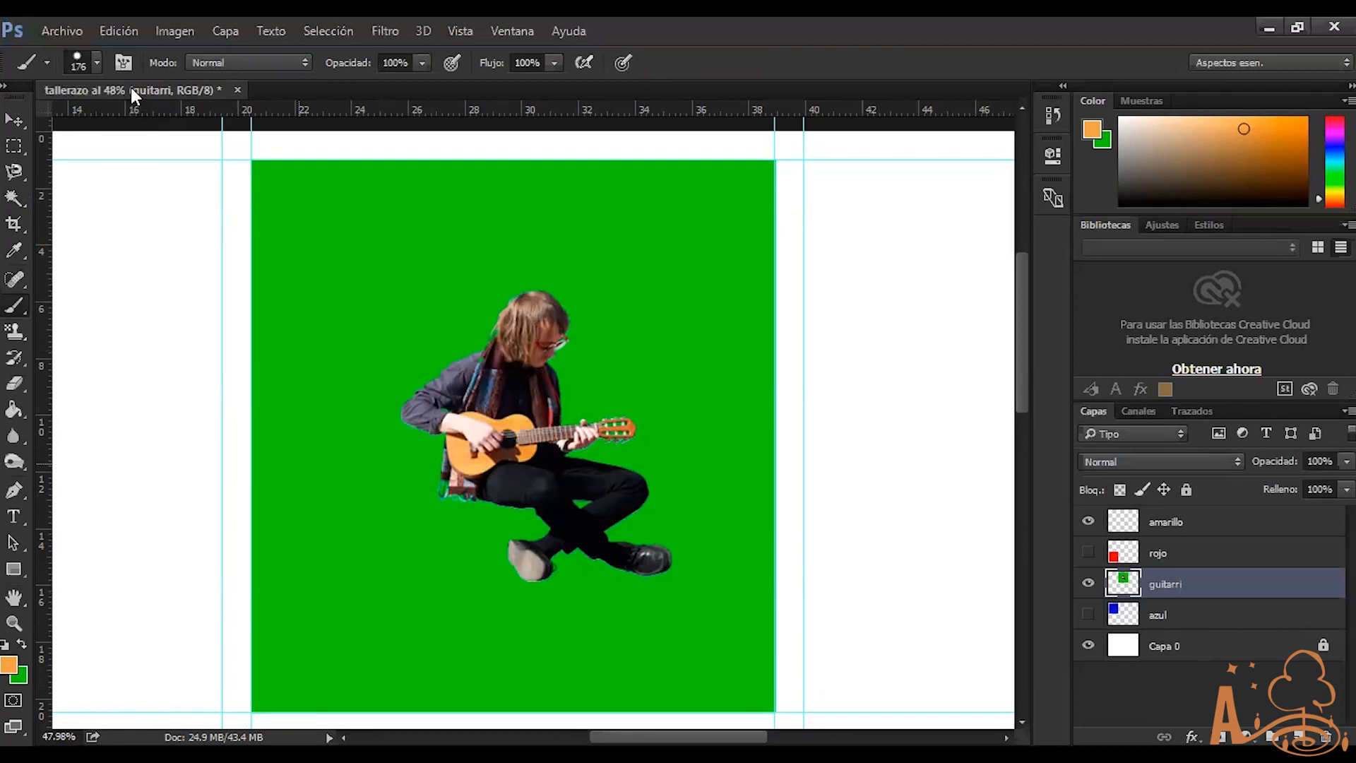
Try soft round brush strokes at 176 px with 0% hardness on the green backdrop, and undo them
{"action": "left_click", "coordinate": [95, 65]}
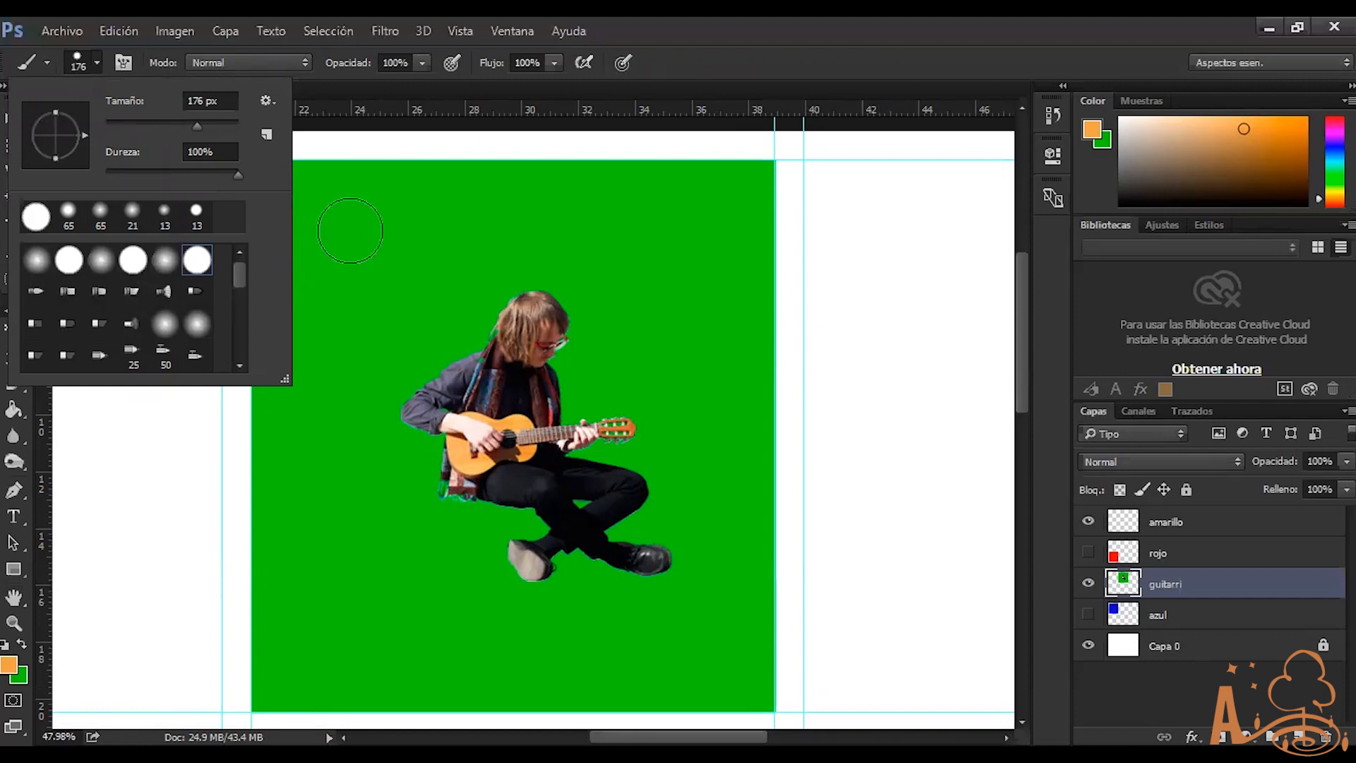
{"action": "left_click", "coordinate": [592, 253]}
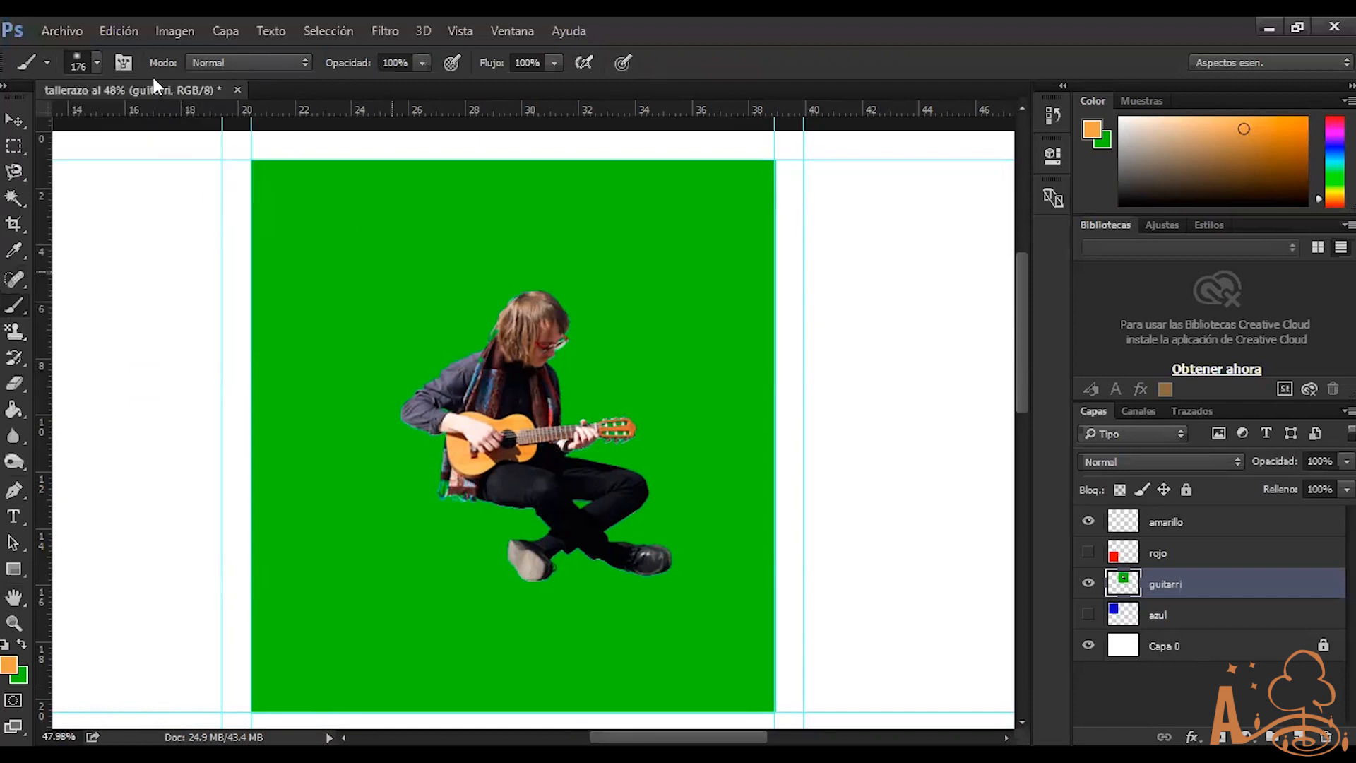
{"action": "left_click", "coordinate": [97, 62]}
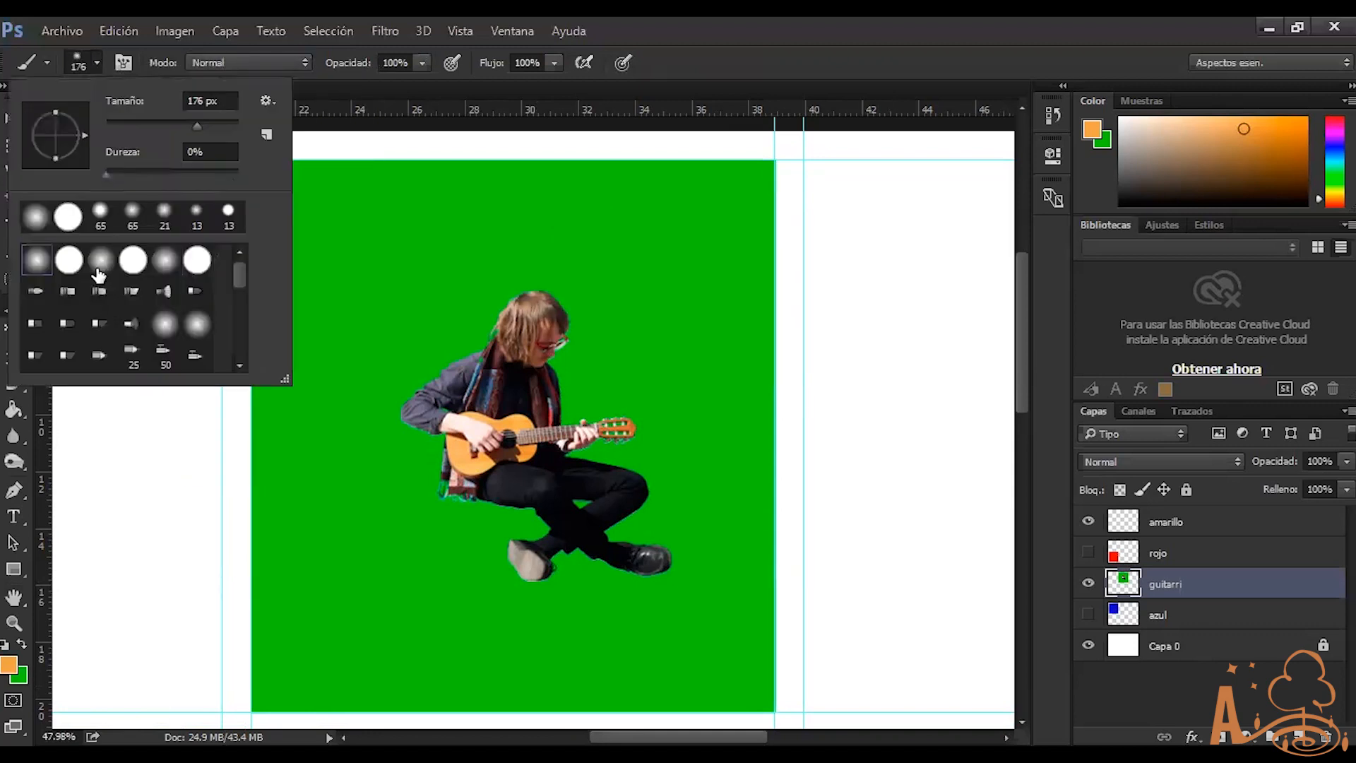
{"action": "left_click_drag", "start_coordinate": [406, 272], "coordinate": [615, 273]}
{"action": "key", "text": "ctrl+z"}
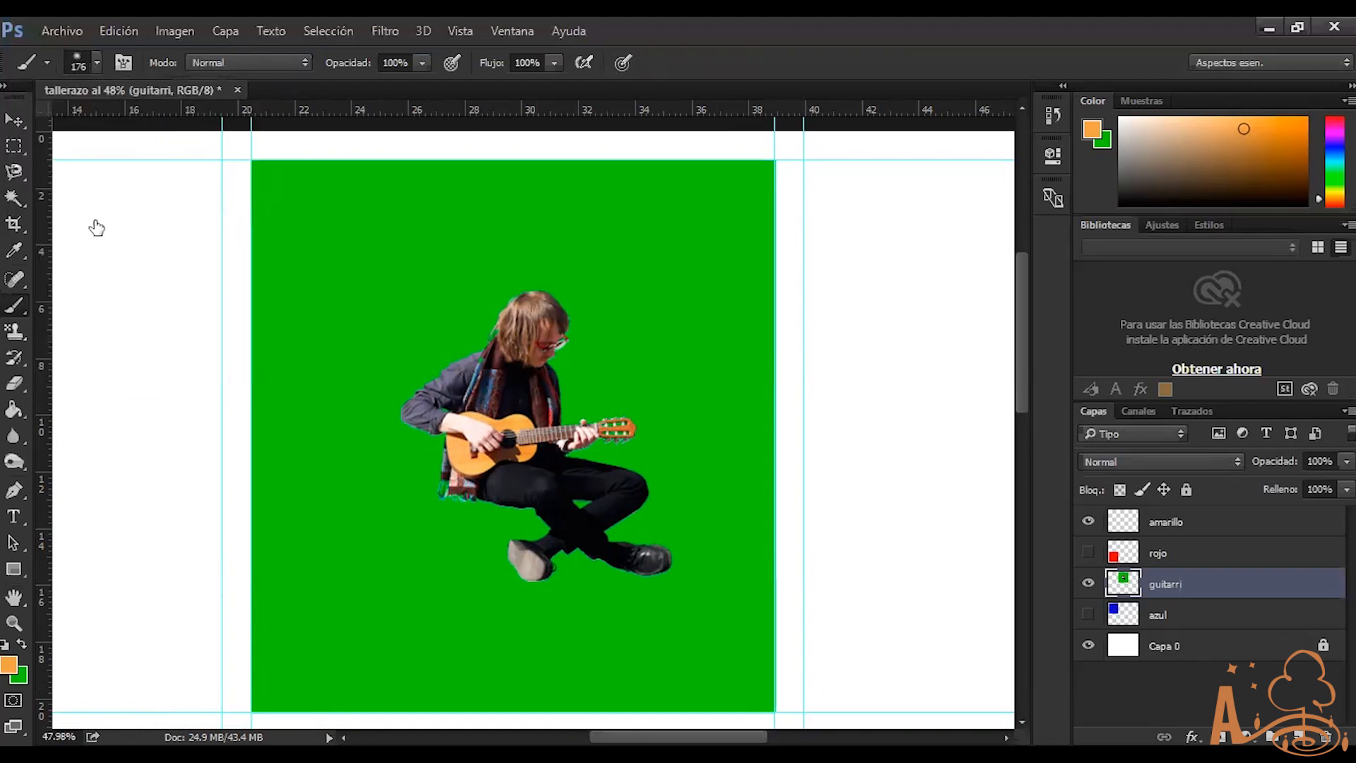
Test the 176 px round brush on the backdrop at 100% hardness and again at 21% hardness
{"action": "left_click", "coordinate": [97, 62]}
{"action": "left_click", "coordinate": [197, 260]}
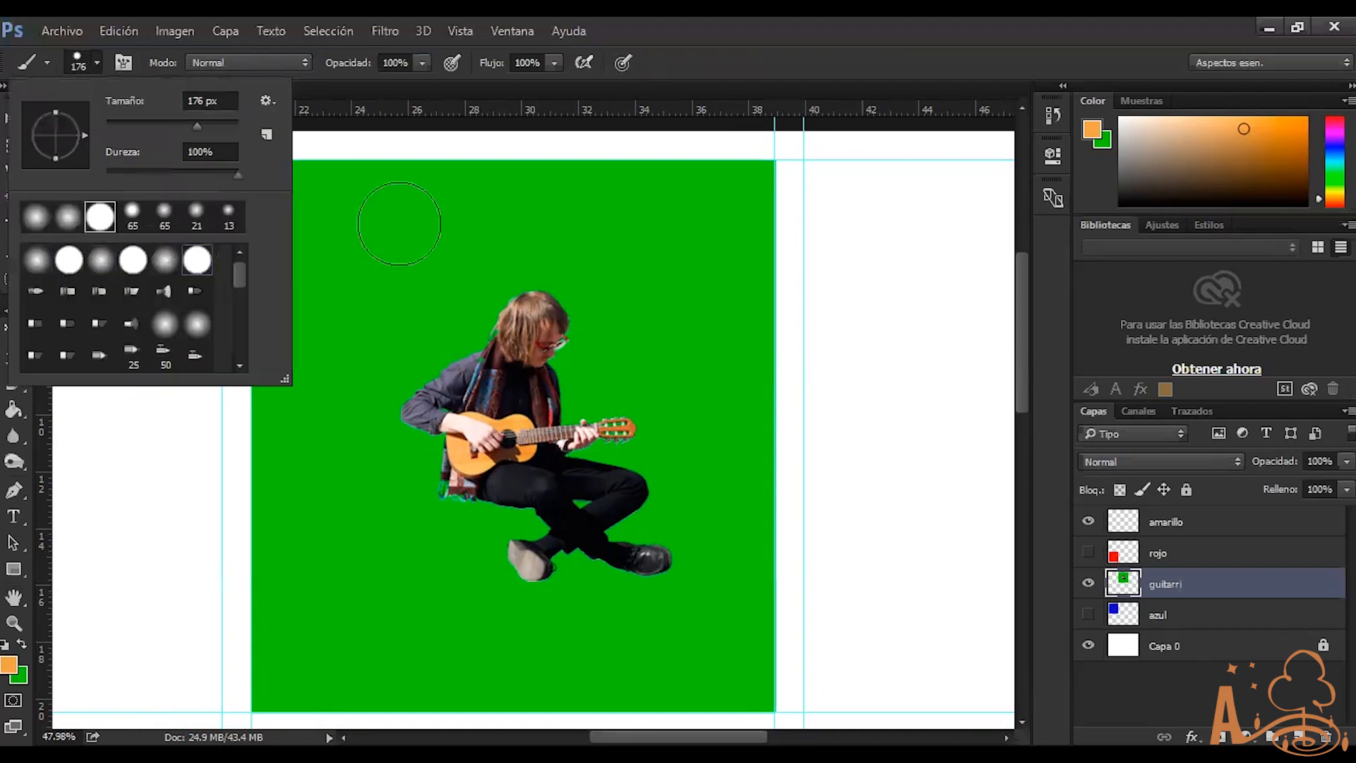
{"action": "left_click", "coordinate": [419, 344]}
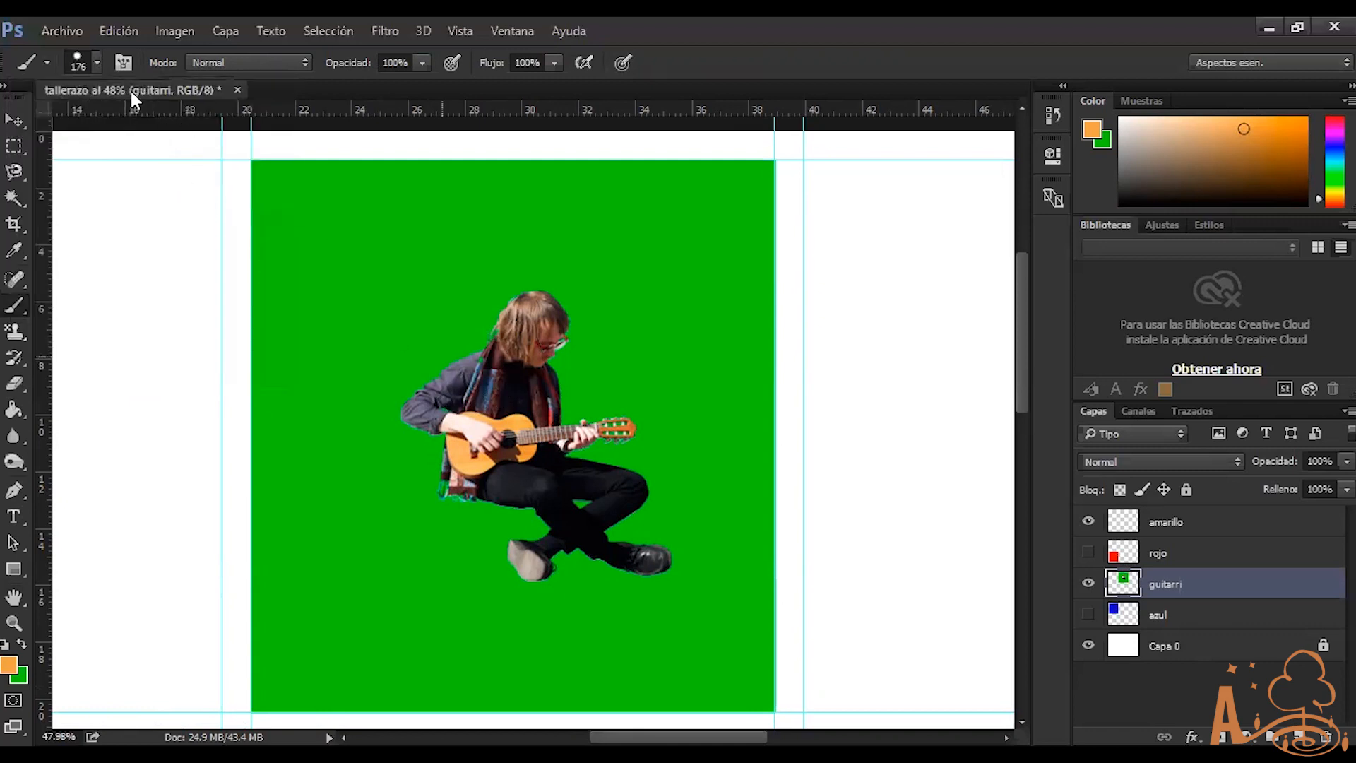
{"action": "left_click", "coordinate": [97, 63]}
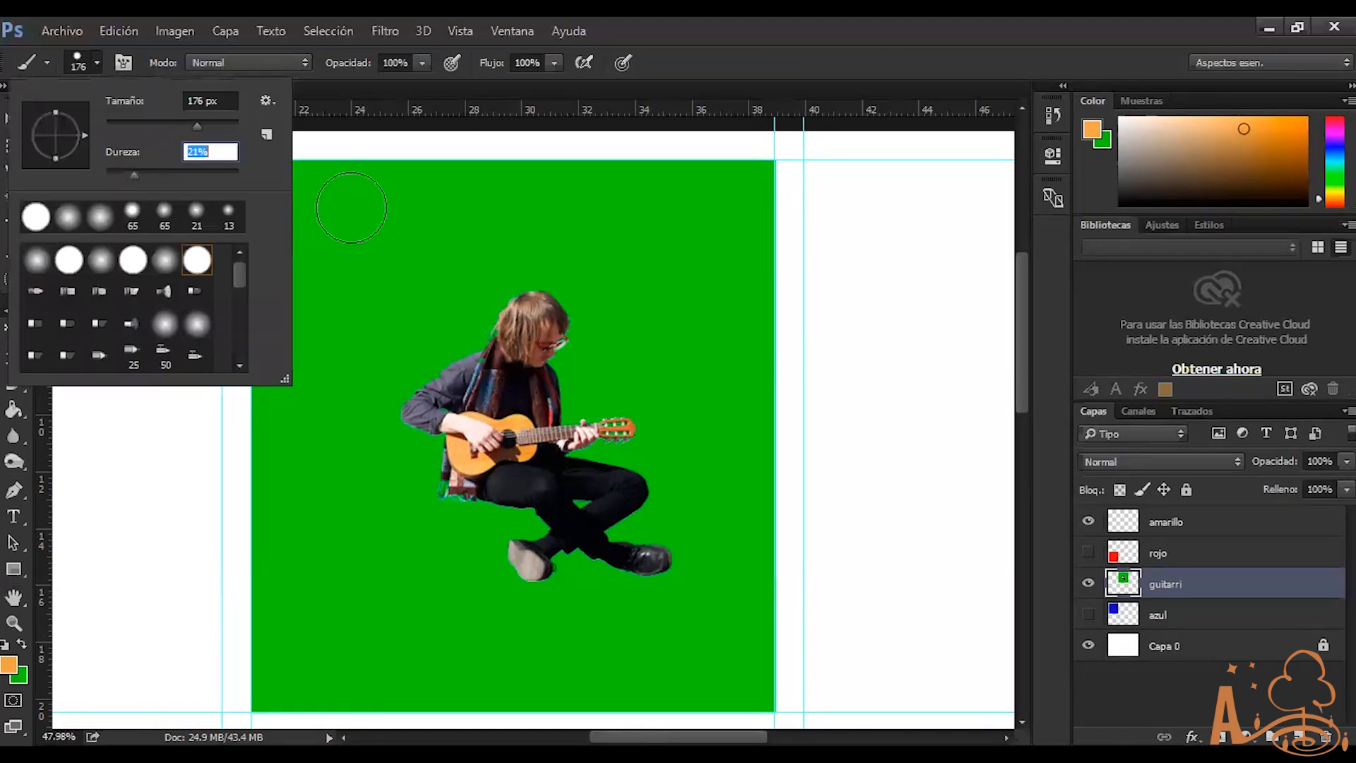
{"action": "left_click", "coordinate": [97, 62]}
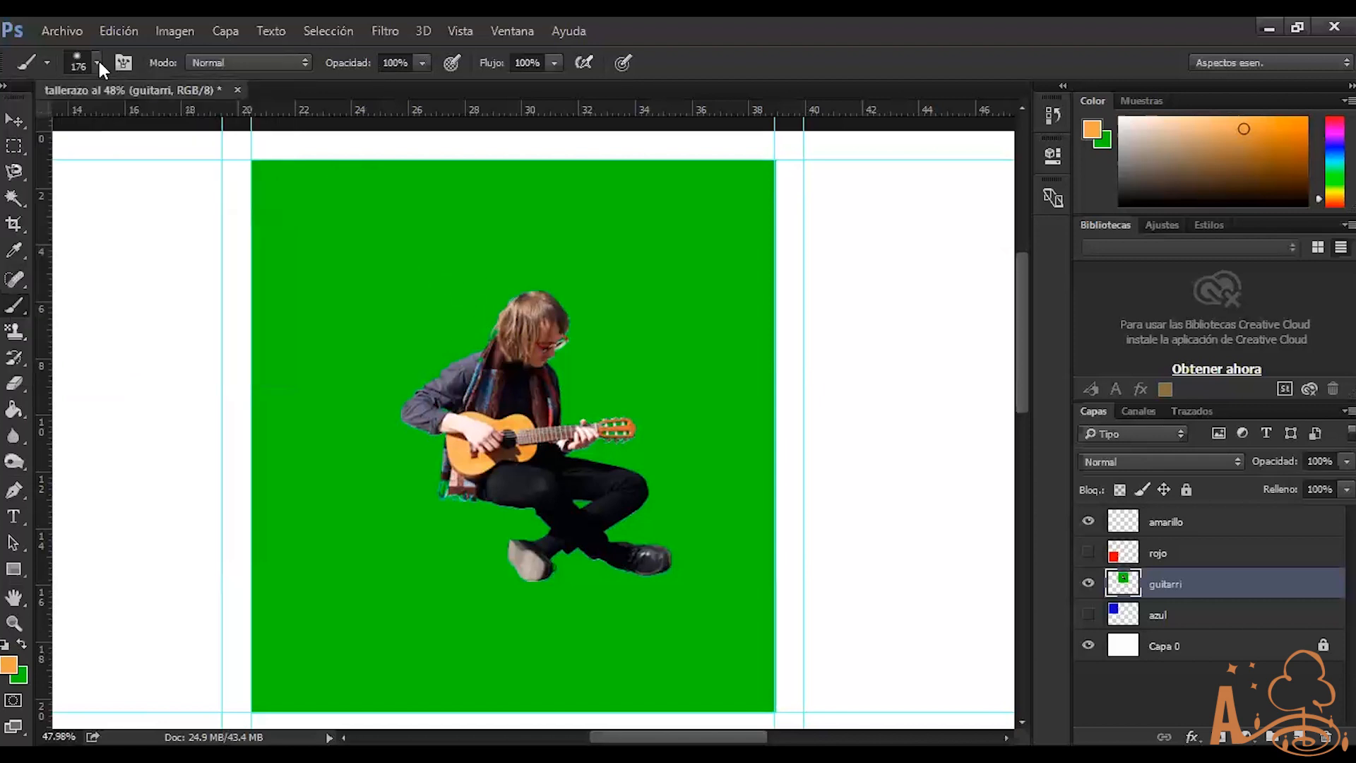
Paint orange test strokes above the guitarist with the textured 60 px brush tip, inspect their edges up close, and undo them
{"action": "left_click", "coordinate": [97, 62]}
{"action": "scroll", "coordinate": [161, 347], "scroll_direction": "down", "scroll_amount": 5}
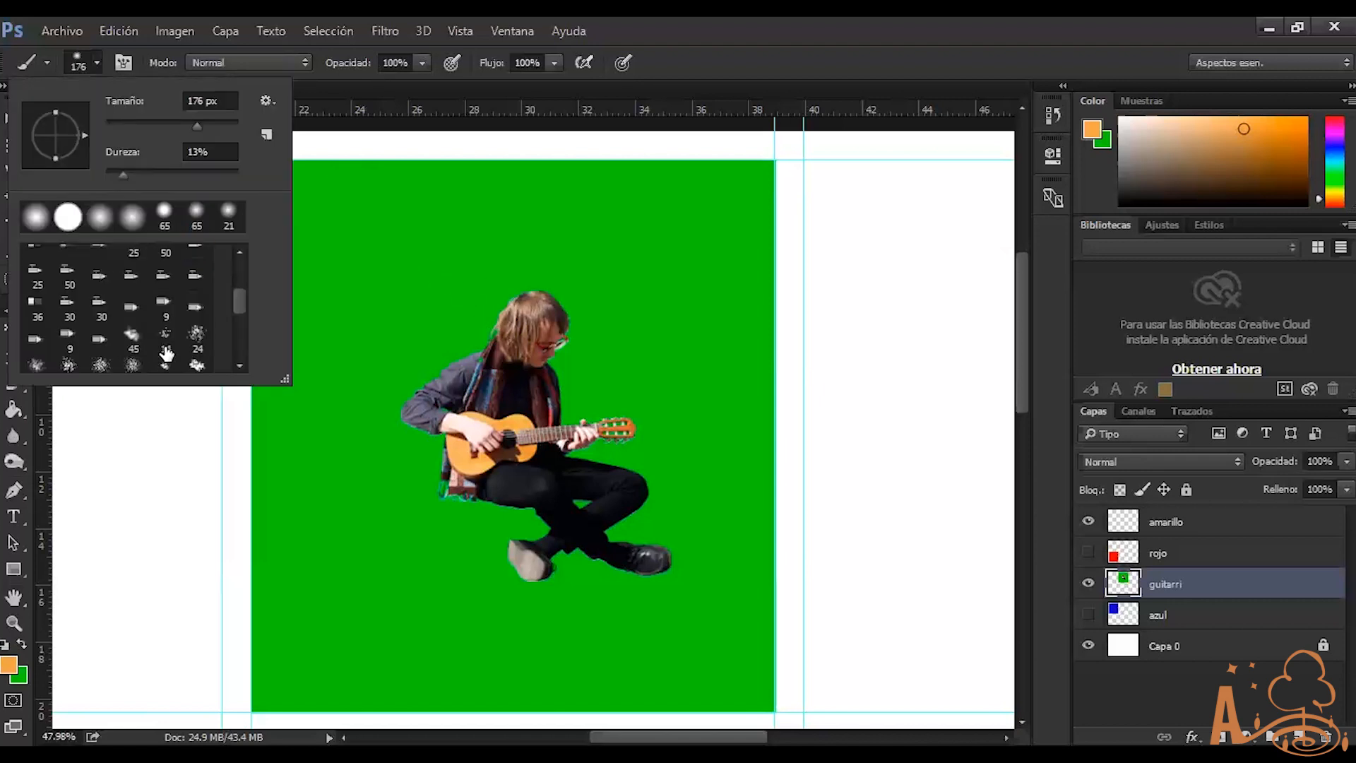
{"action": "scroll", "coordinate": [99, 344], "scroll_direction": "down", "scroll_amount": 1}
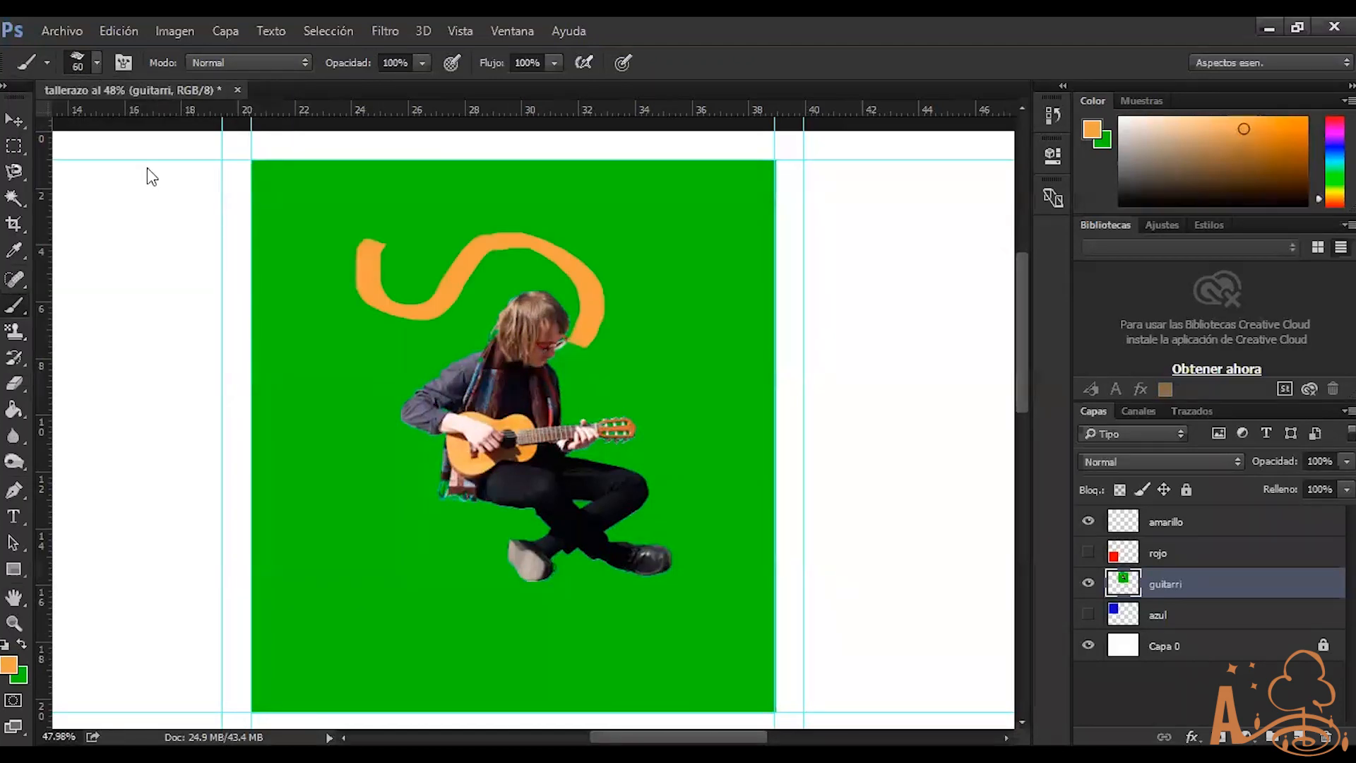
{"action": "right_click", "coordinate": [155, 186]}
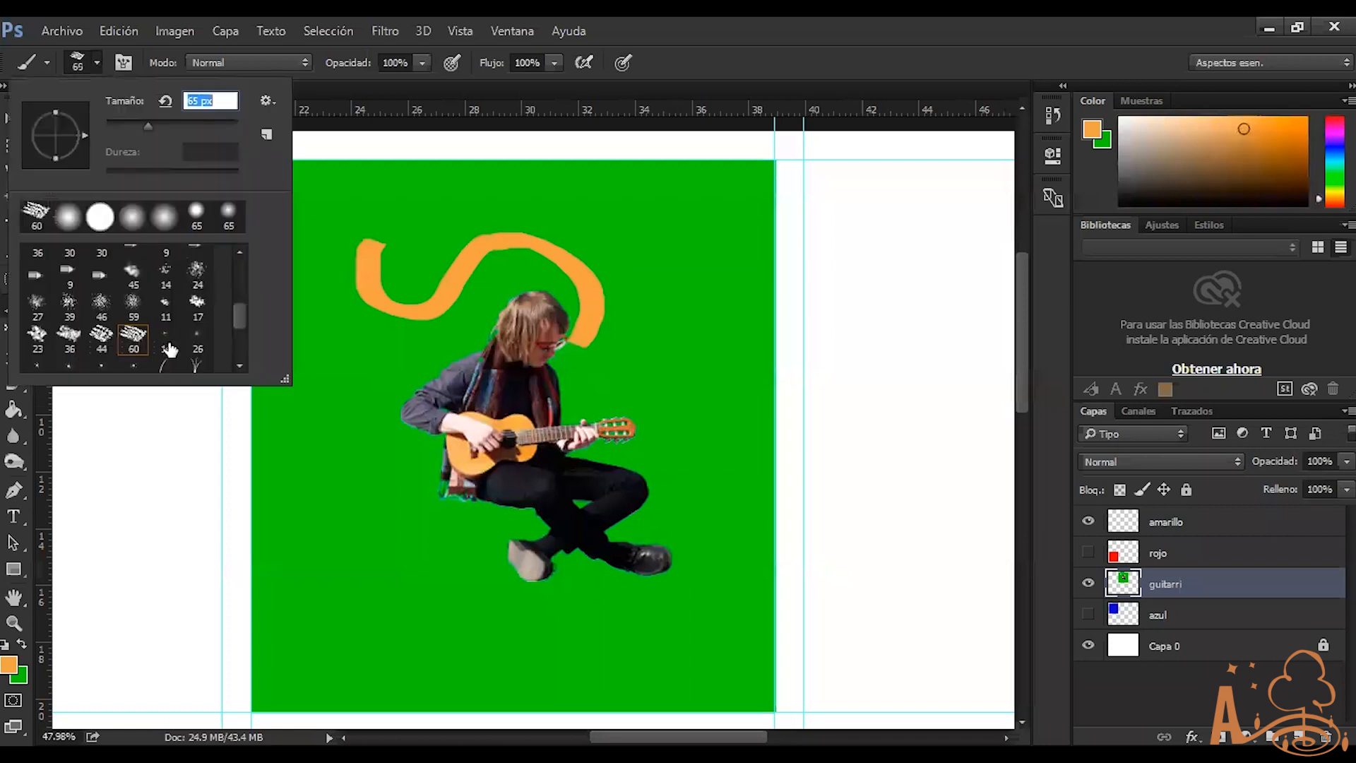
{"action": "left_click", "coordinate": [35, 215]}
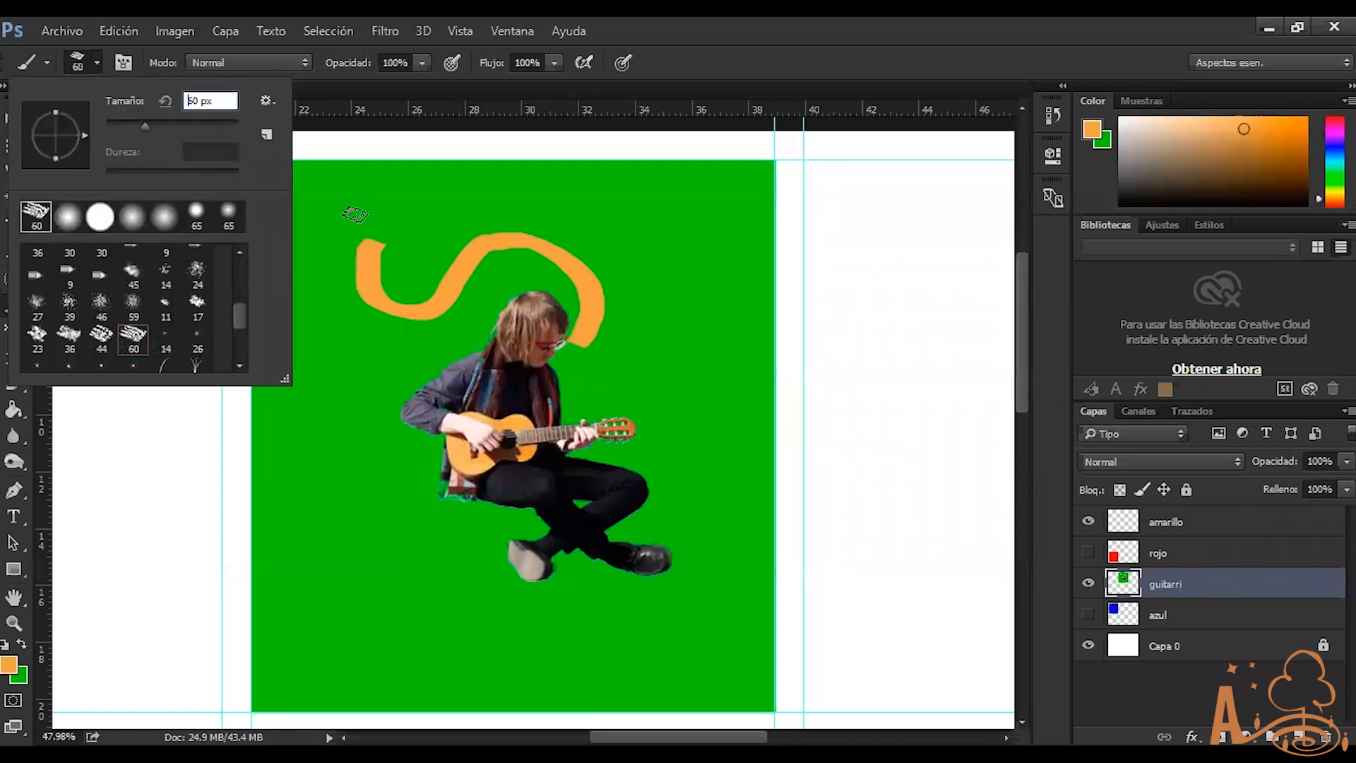
{"action": "left_click_drag", "start_coordinate": [423, 240], "coordinate": [342, 198]}
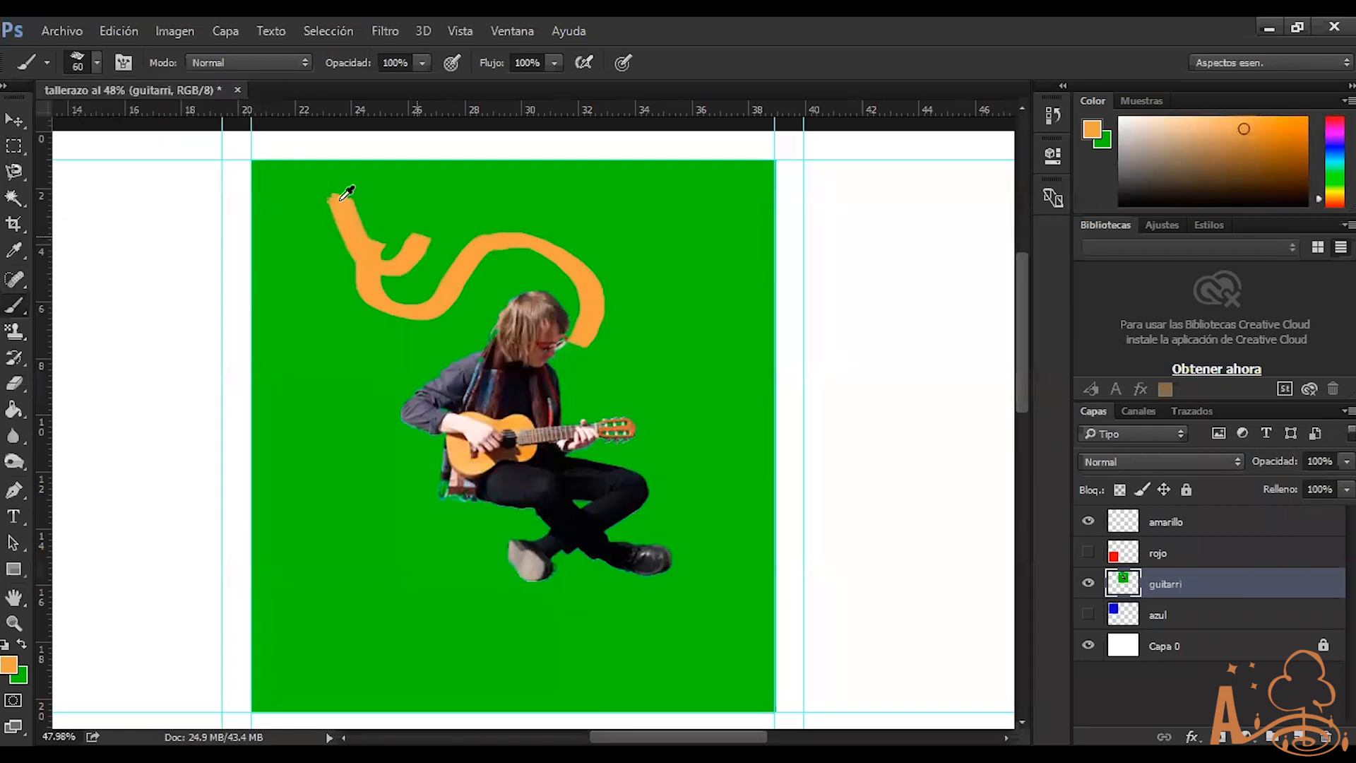
{"action": "scroll", "coordinate": [342, 196], "scroll_direction": "up", "scroll_amount": 10}
{"action": "scroll", "coordinate": [347, 199], "scroll_direction": "up", "scroll_amount": 2}
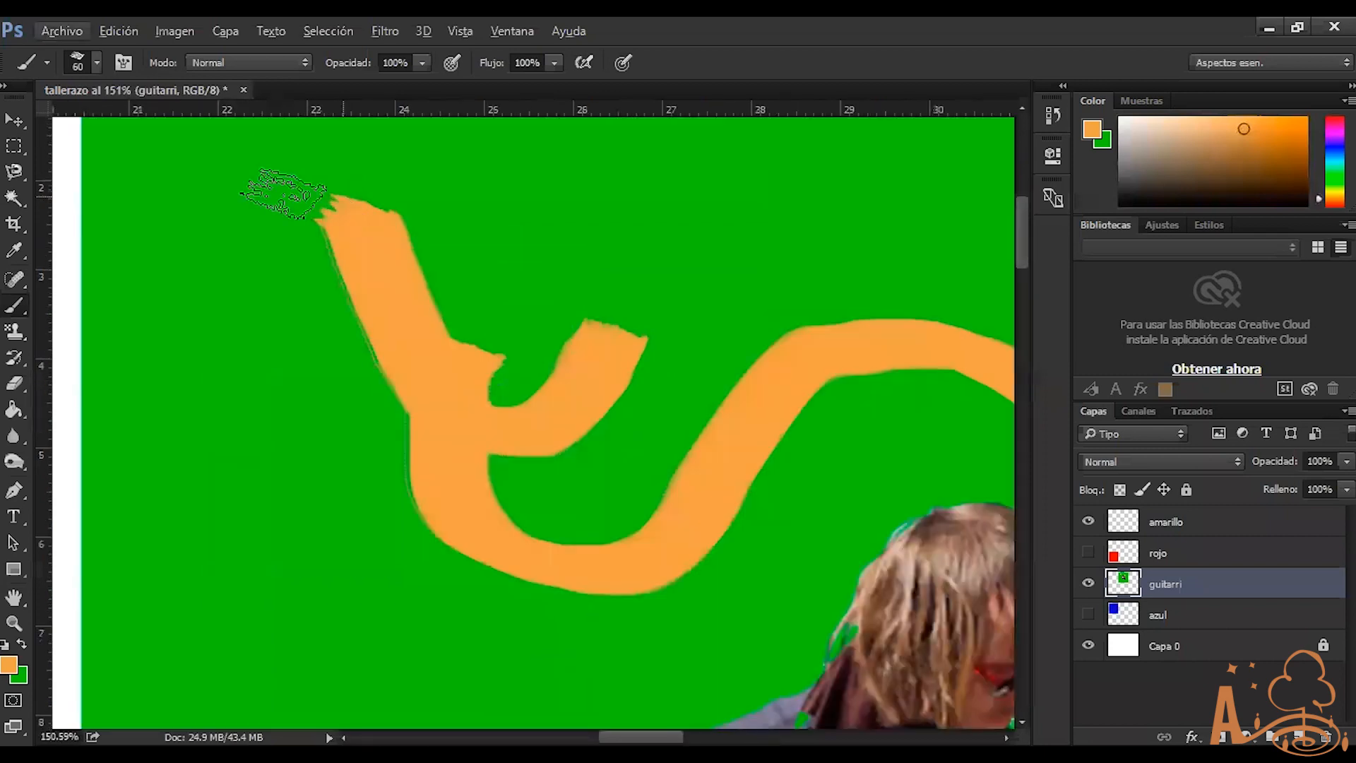
{"action": "key", "text": "ctrl+z"}
Try the textured brush tip labelled 23, enlarged to 276 px
{"action": "left_click", "coordinate": [99, 64]}
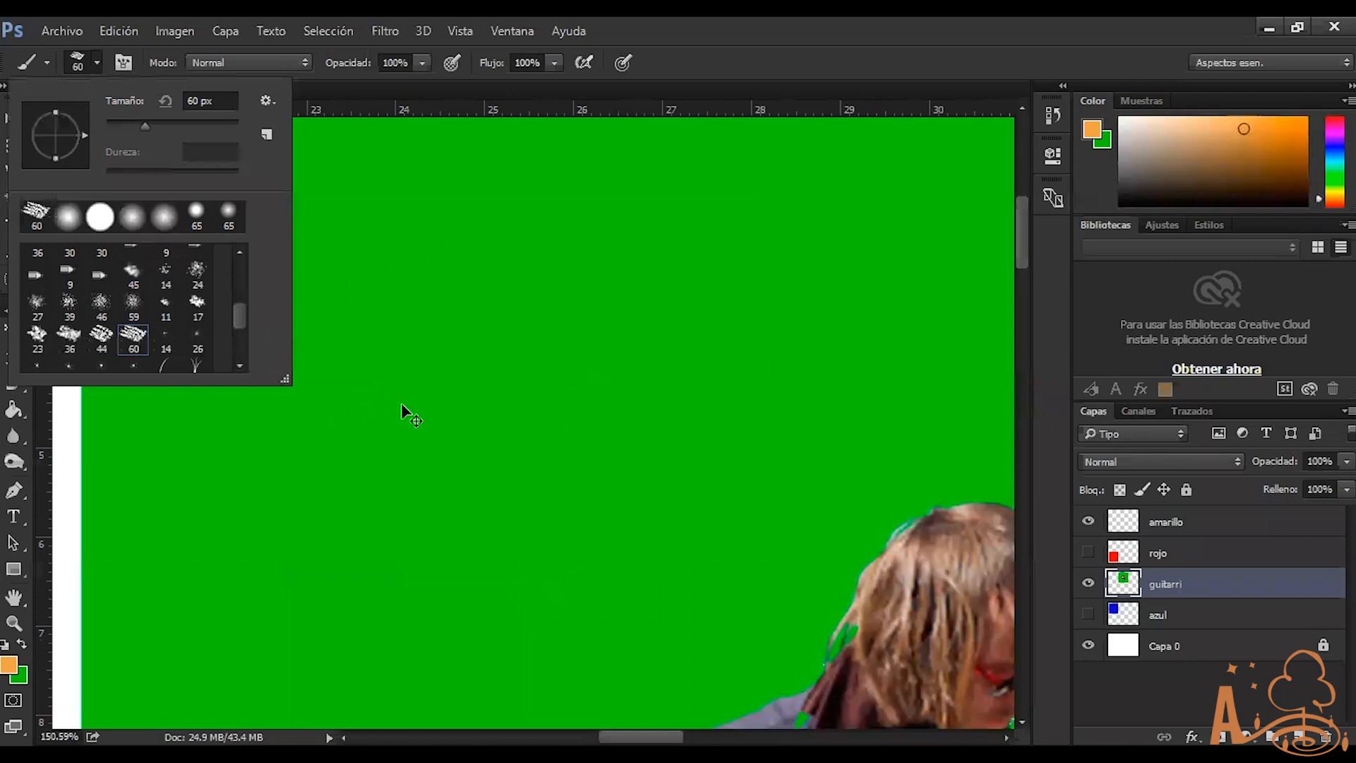
{"action": "double_click", "coordinate": [36, 339]}
{"action": "left_click", "coordinate": [97, 62]}
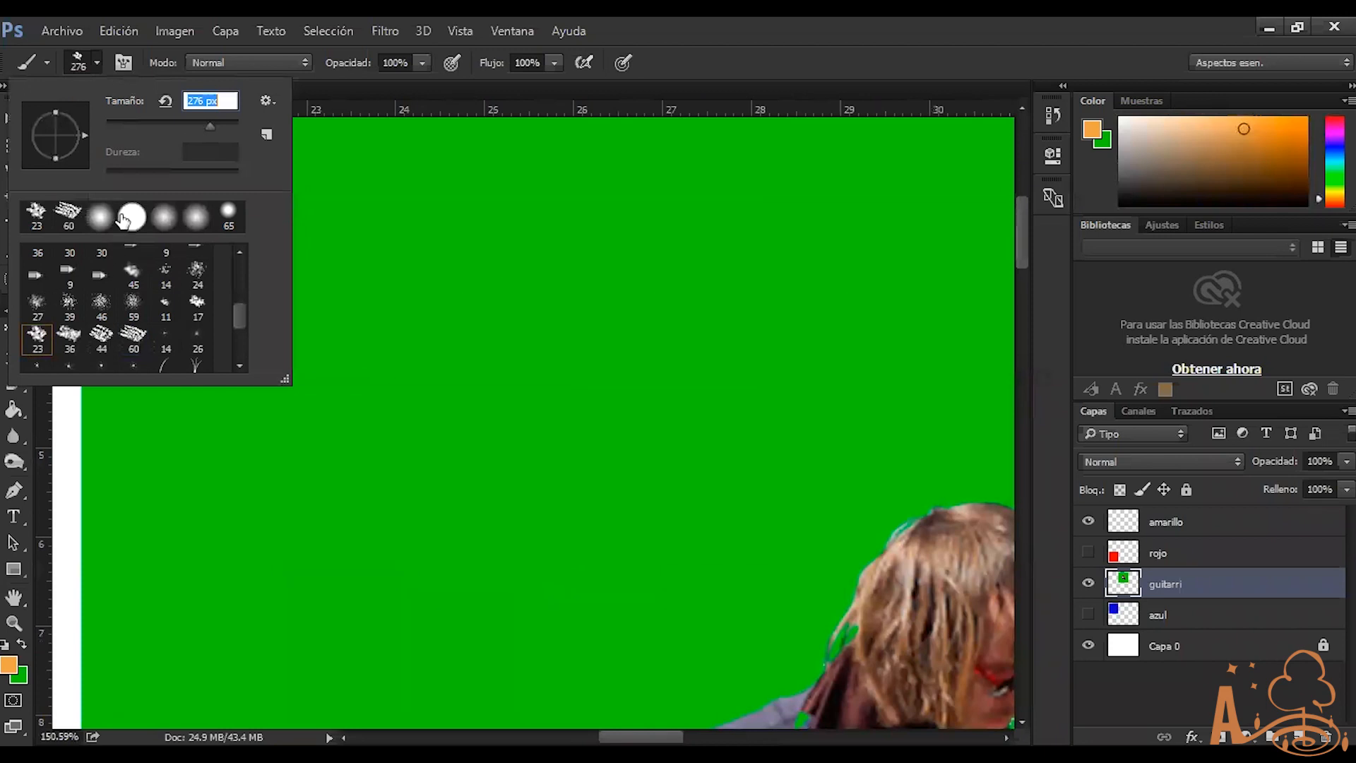
Switch to the hard round brush with 100% hardness, reduce it to 9 px, and undo a test stroke
{"action": "left_click", "coordinate": [128, 217]}
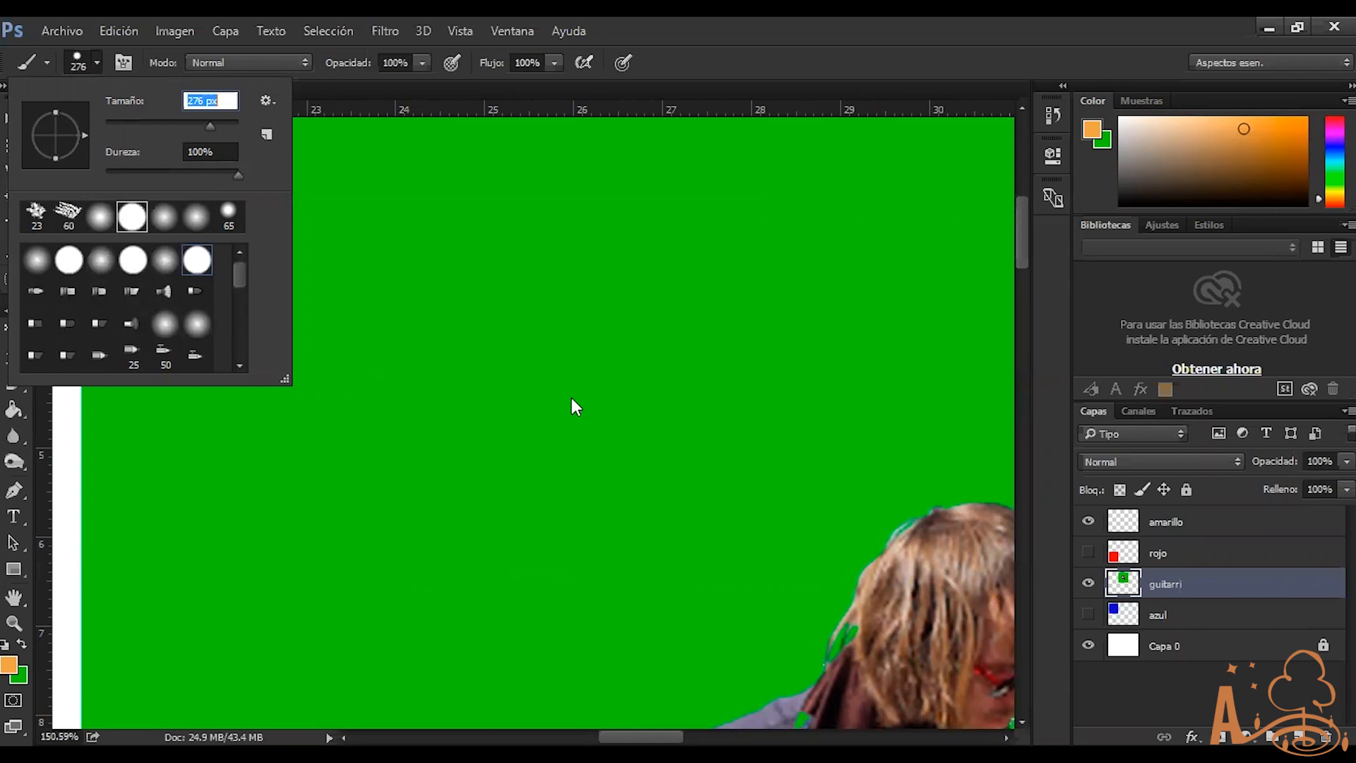
{"action": "left_click", "coordinate": [130, 125]}
{"action": "left_click_drag", "start_coordinate": [133, 123], "coordinate": [111, 124]}
{"action": "left_click_drag", "start_coordinate": [535, 281], "coordinate": [592, 417]}
{"action": "key", "text": "ctrl+alt+z"}
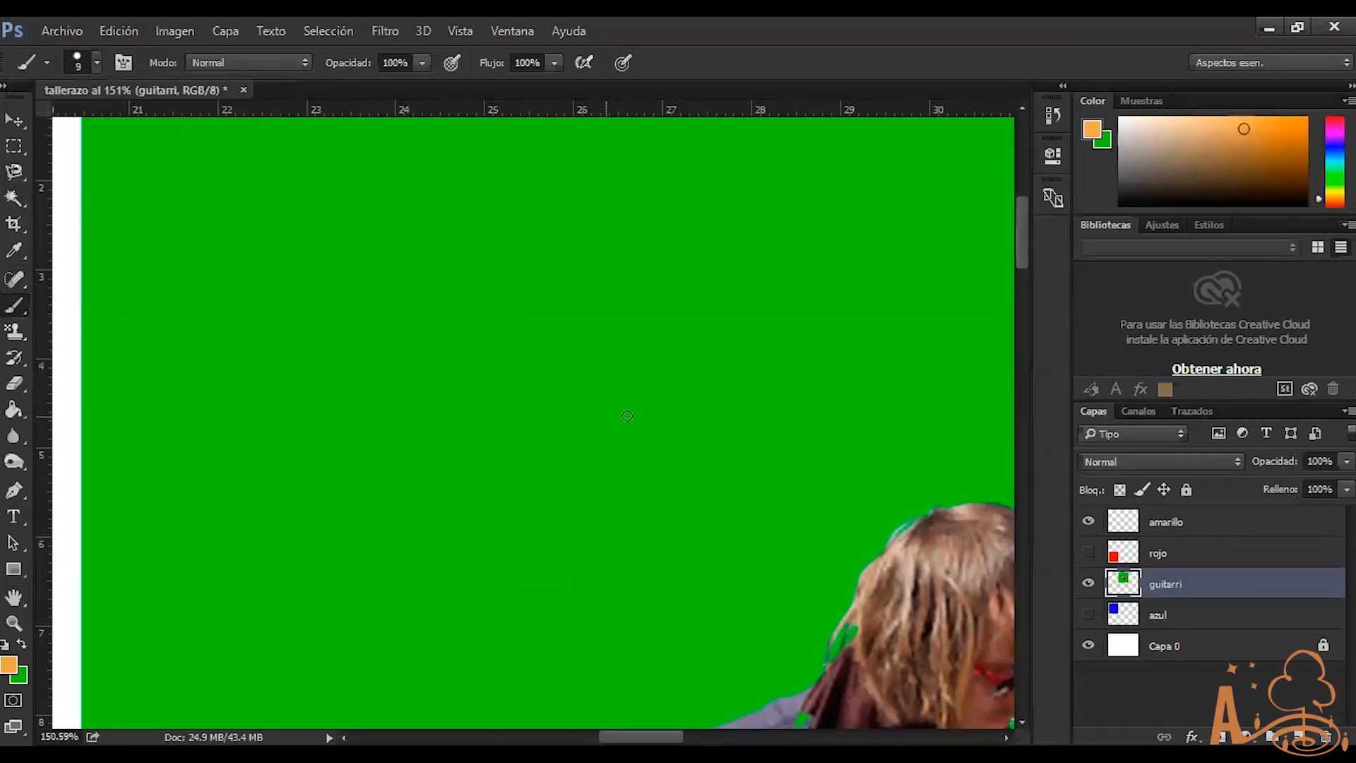
Sketch a thin orange loop above the guitarist directly on the guitarri layer, and undo it
{"action": "scroll", "coordinate": [793, 497], "scroll_direction": "down", "scroll_amount": 3}
{"action": "scroll", "coordinate": [634, 463], "scroll_direction": "down", "scroll_amount": 3}
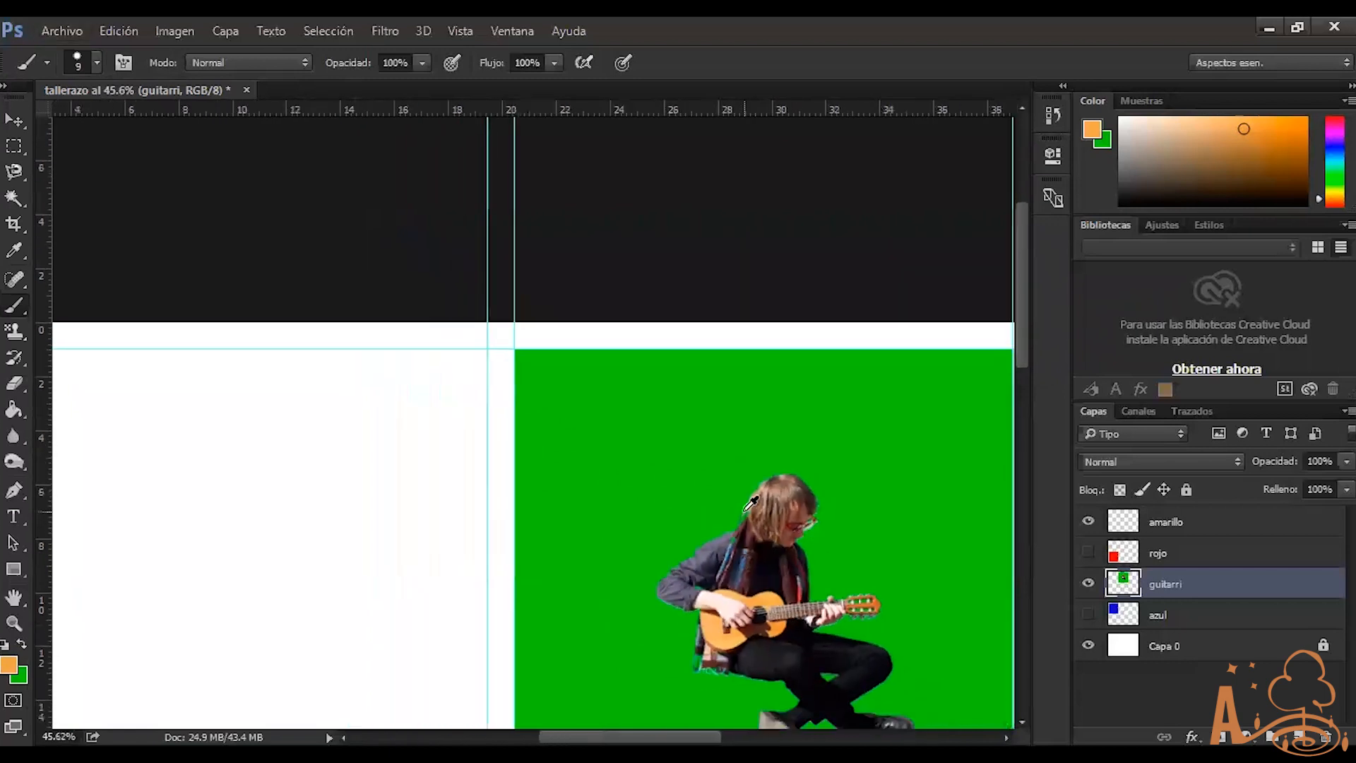
{"action": "scroll", "coordinate": [653, 454], "scroll_direction": "up", "scroll_amount": 1}
{"action": "left_click_drag", "start_coordinate": [634, 380], "coordinate": [623, 430]}
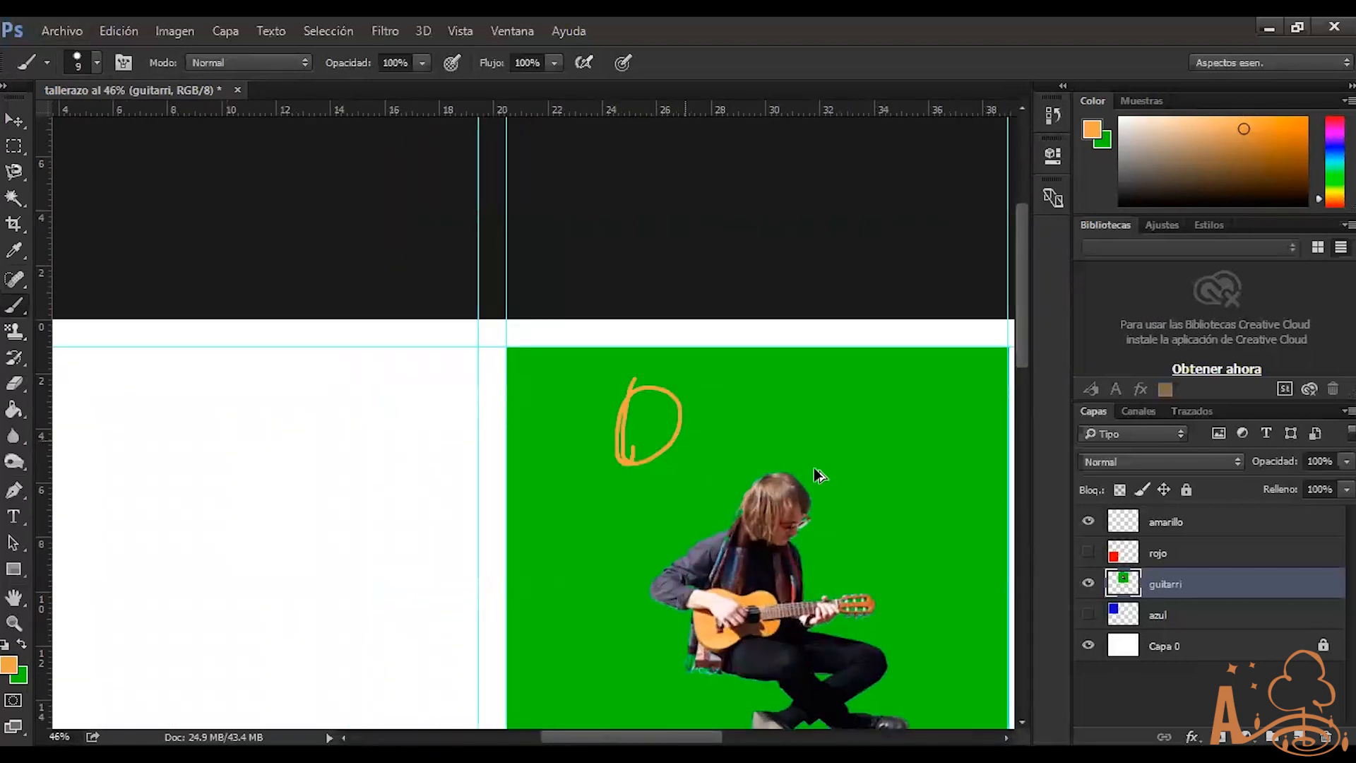
{"action": "key", "text": "ctrl+z"}
Add a new layer above guitarri and scribble freehand orange strokes on it with the 9 px brush
{"action": "key", "text": "ctrl+shift+alt+n"}
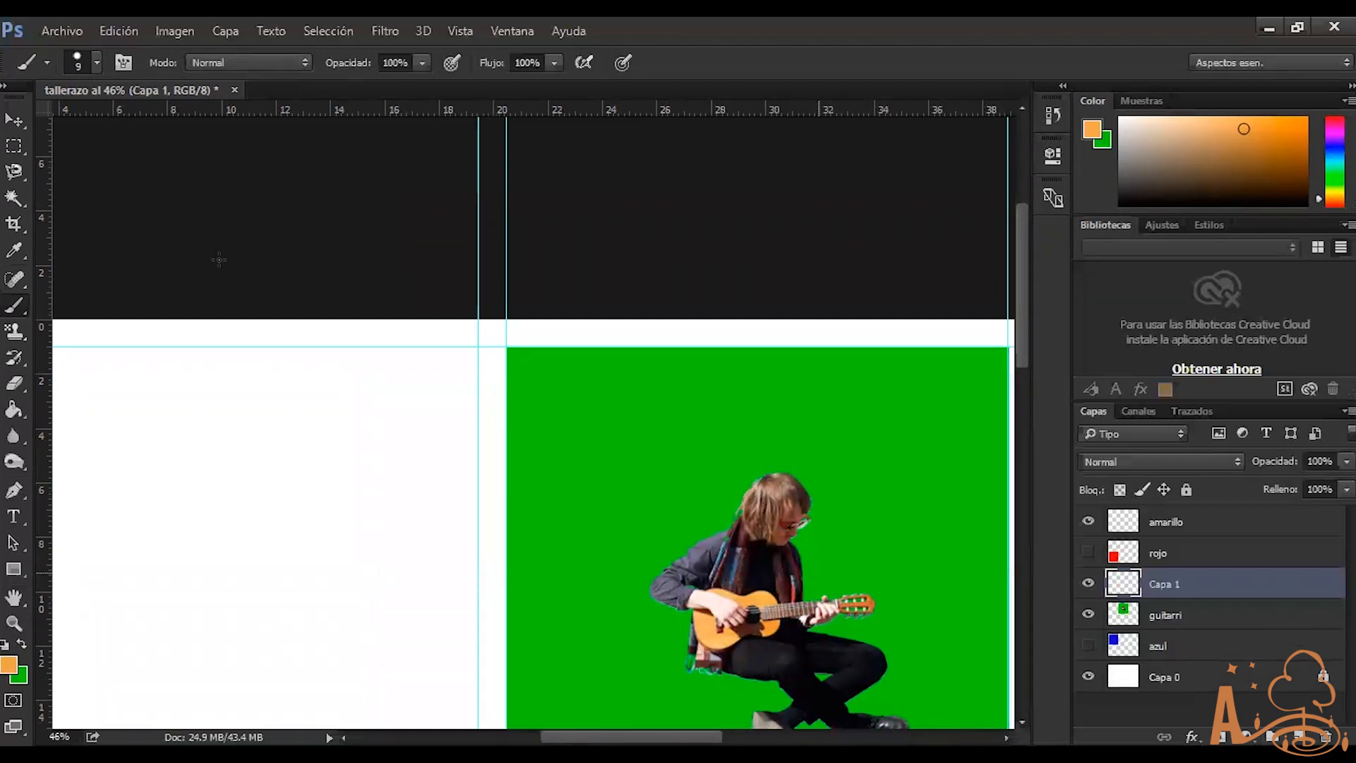
{"action": "mouse_move", "coordinate": [666, 380]}
{"action": "left_mouse_down"}
{"action": "mouse_move", "coordinate": [728, 452]}
{"action": "mouse_move", "coordinate": [707, 494]}
{"action": "mouse_move", "coordinate": [741, 534]}
{"action": "left_mouse_up"}
{"action": "scroll", "coordinate": [777, 541], "scroll_direction": "up", "scroll_amount": 1}
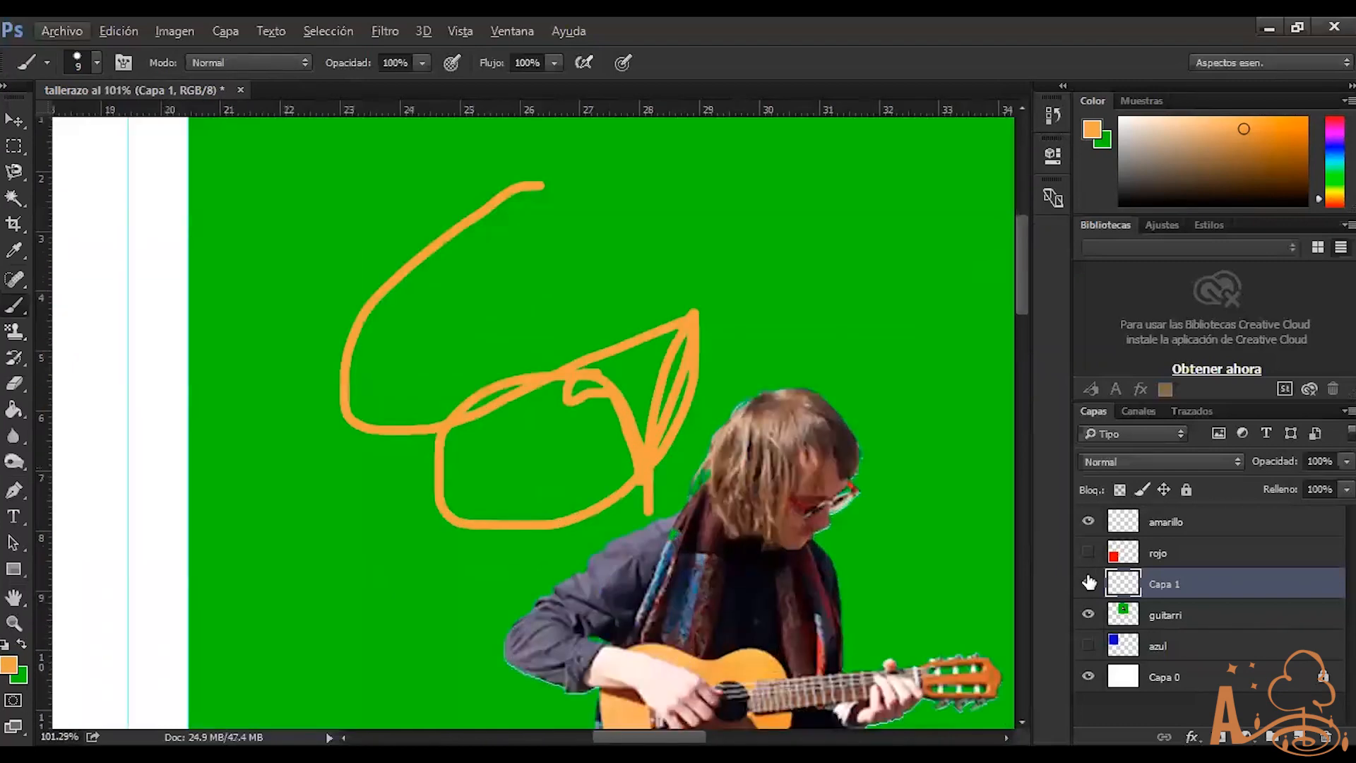
Hide and show the scribble's layer, move the scribble independently of the guitarist, and undo the move and the brush strokes
{"action": "left_click", "coordinate": [1088, 579]}
{"action": "left_click", "coordinate": [1088, 579]}
{"action": "key", "text": "v"}
{"action": "mouse_move", "coordinate": [602, 389]}
{"action": "left_mouse_down"}
{"action": "mouse_move", "coordinate": [698, 252]}
{"action": "mouse_move", "coordinate": [702, 195]}
{"action": "left_mouse_up"}
{"action": "key", "text": "ctrl+z"}
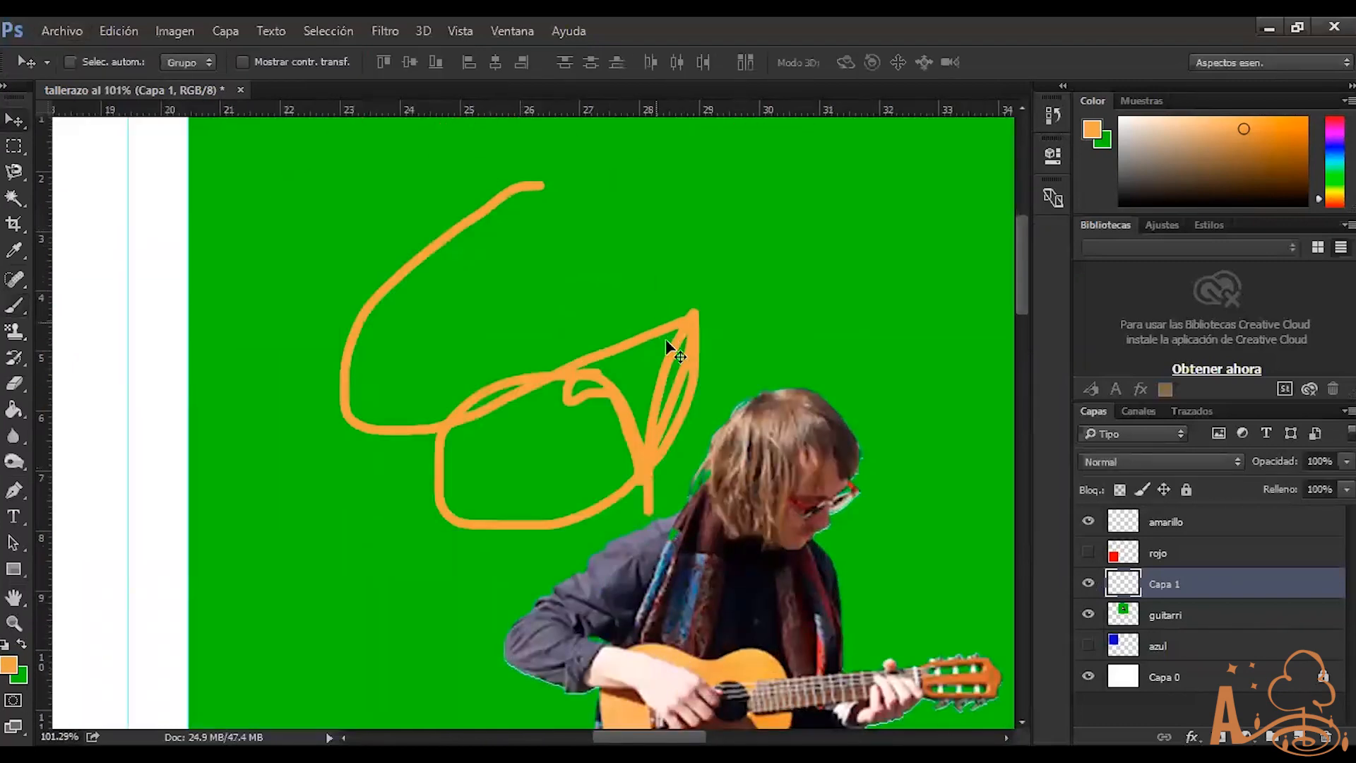
{"action": "key", "text": "ctrl+alt+z"}
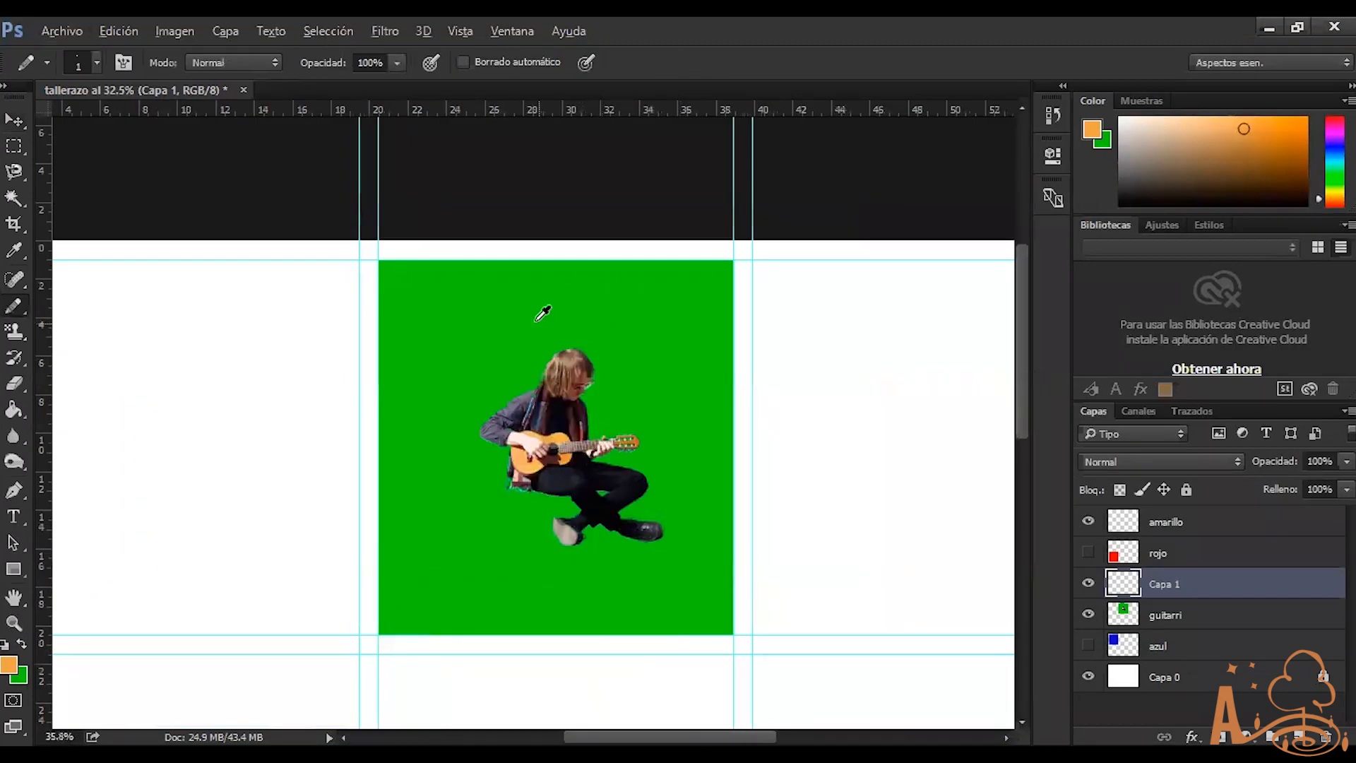
Browse the Pencil tool's tips, choose the first round one at 1 px with 0% hardness, and test it on the new layer
{"action": "scroll", "coordinate": [545, 312], "scroll_direction": "up", "scroll_amount": 2}
{"action": "left_click", "coordinate": [97, 61]}
{"action": "scroll", "coordinate": [109, 256], "scroll_direction": "down", "scroll_amount": 5}
{"action": "scroll", "coordinate": [182, 313], "scroll_direction": "down", "scroll_amount": 6}
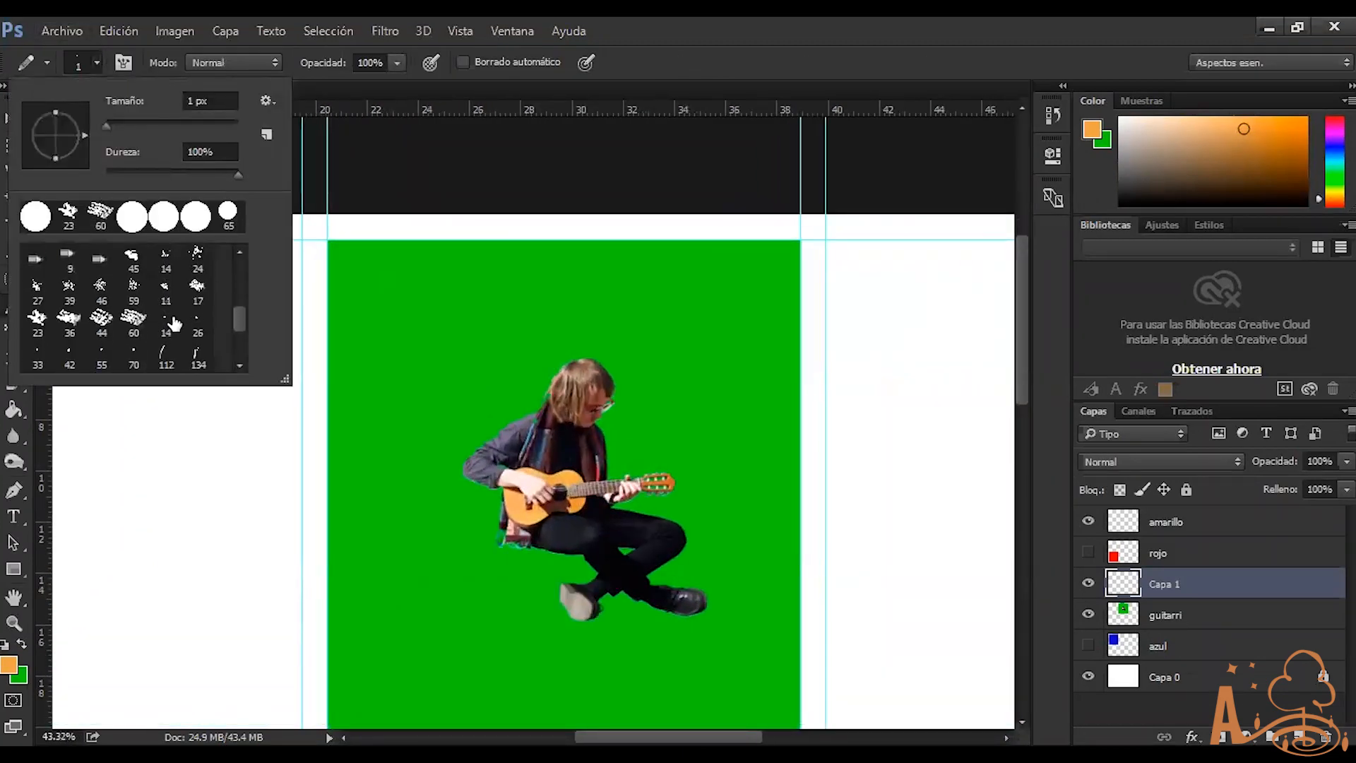
{"action": "scroll", "coordinate": [162, 315], "scroll_direction": "up", "scroll_amount": 8}
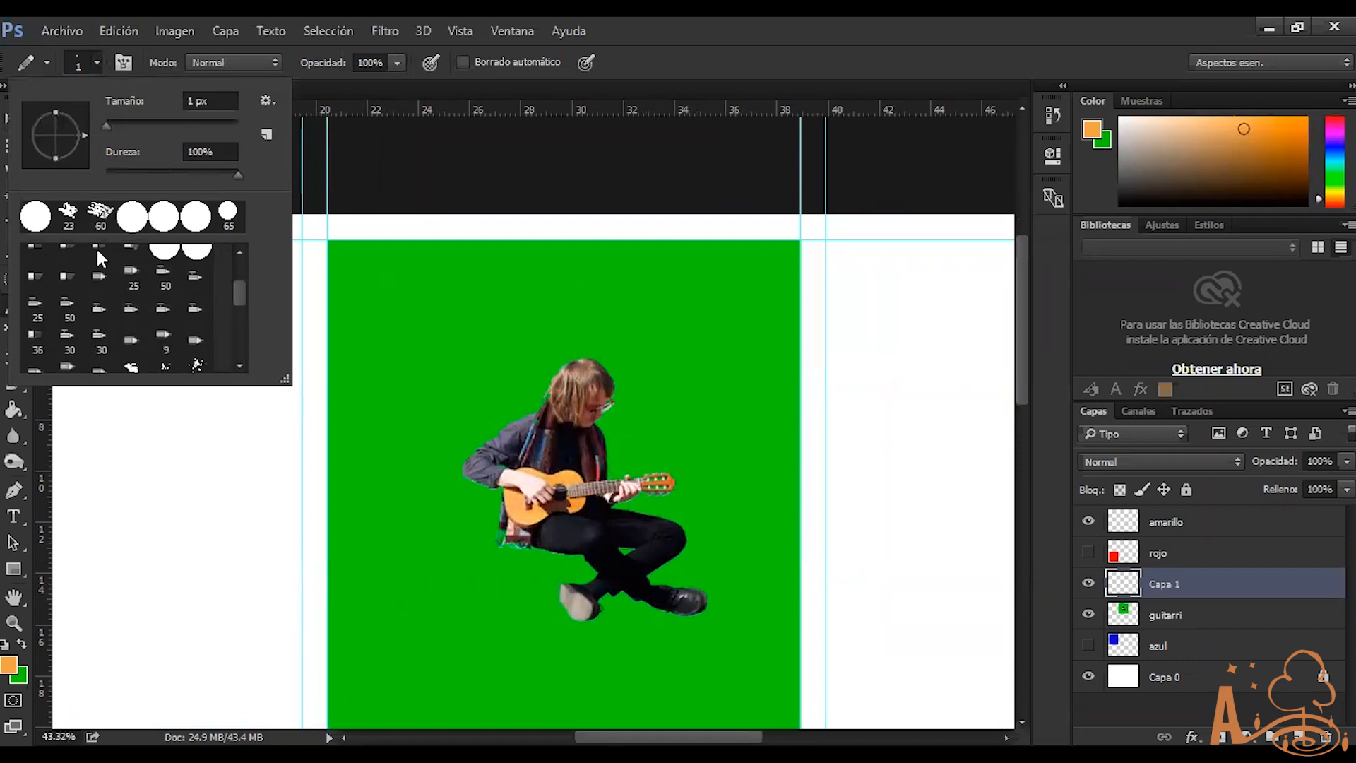
{"action": "left_click", "coordinate": [168, 263]}
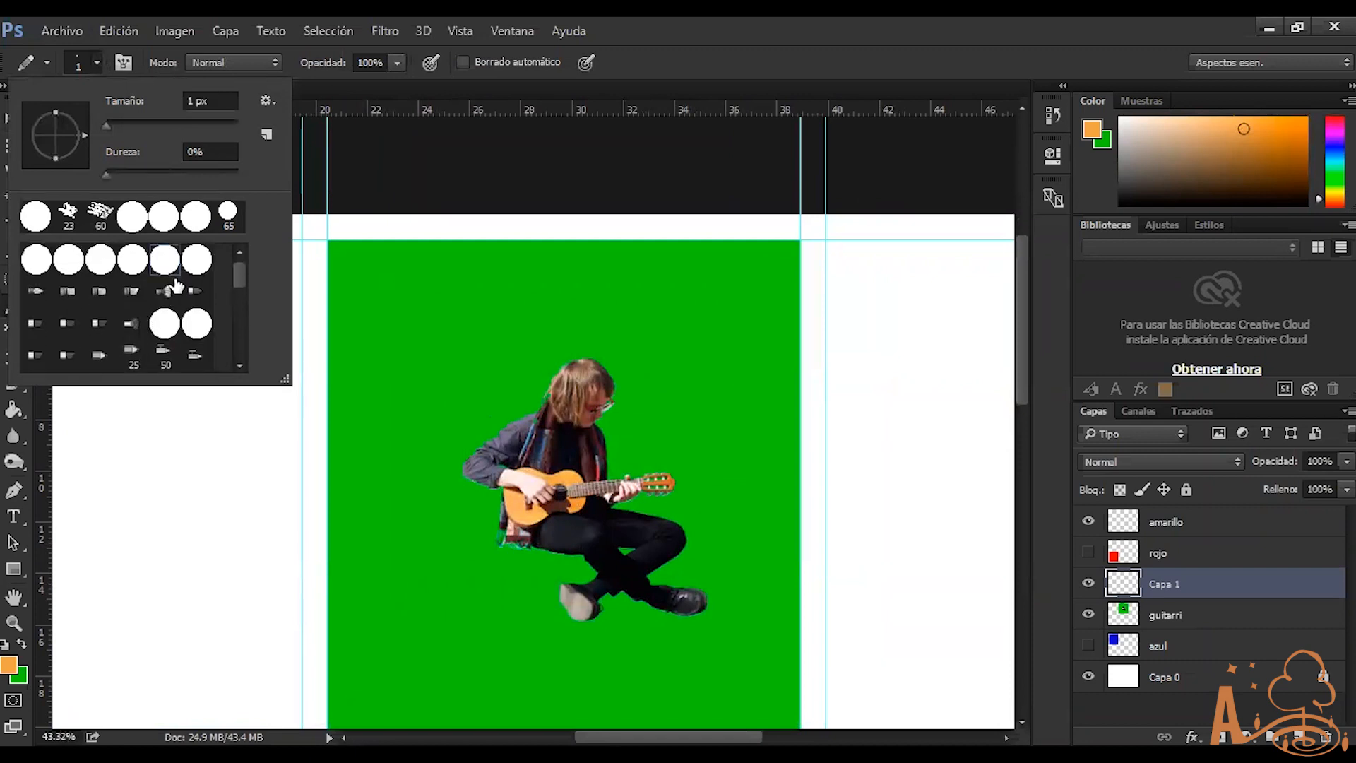
{"action": "left_click", "coordinate": [42, 262]}
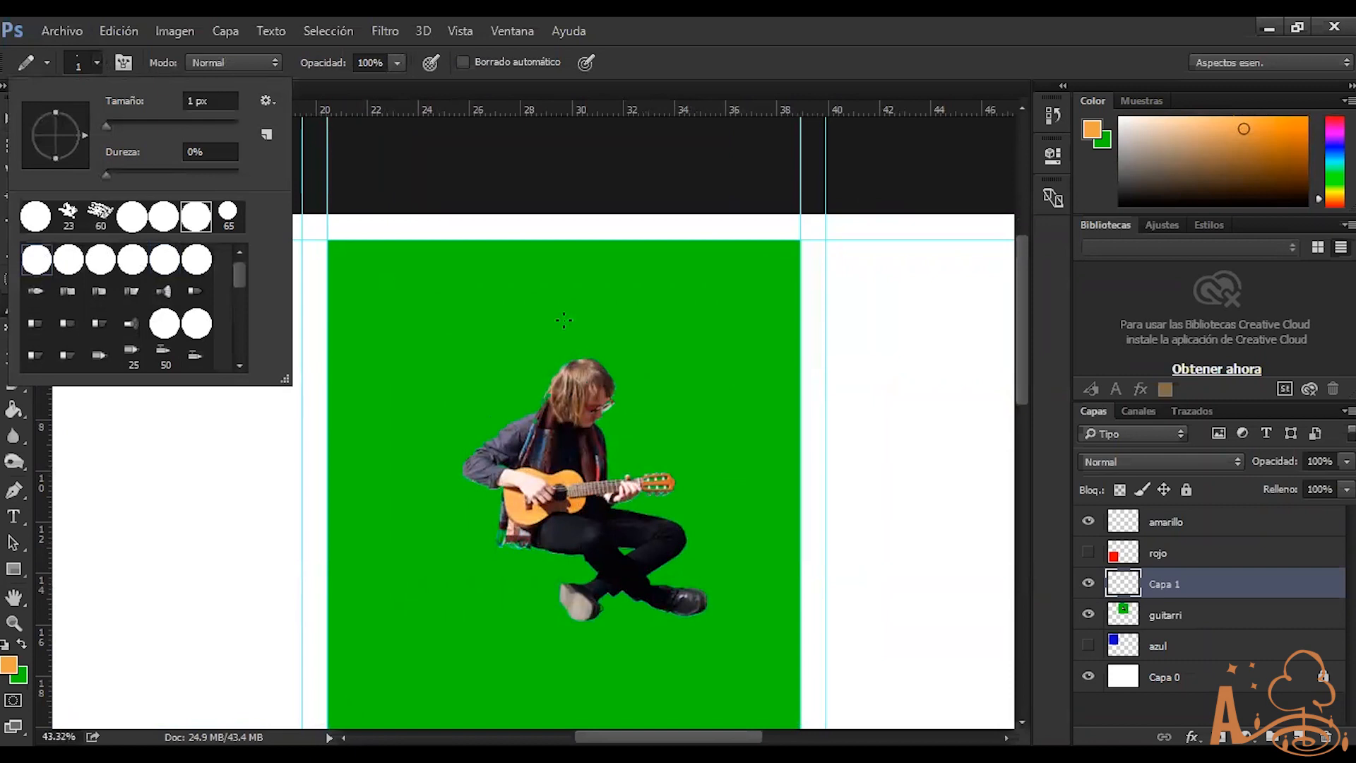
{"action": "left_click", "coordinate": [466, 460]}
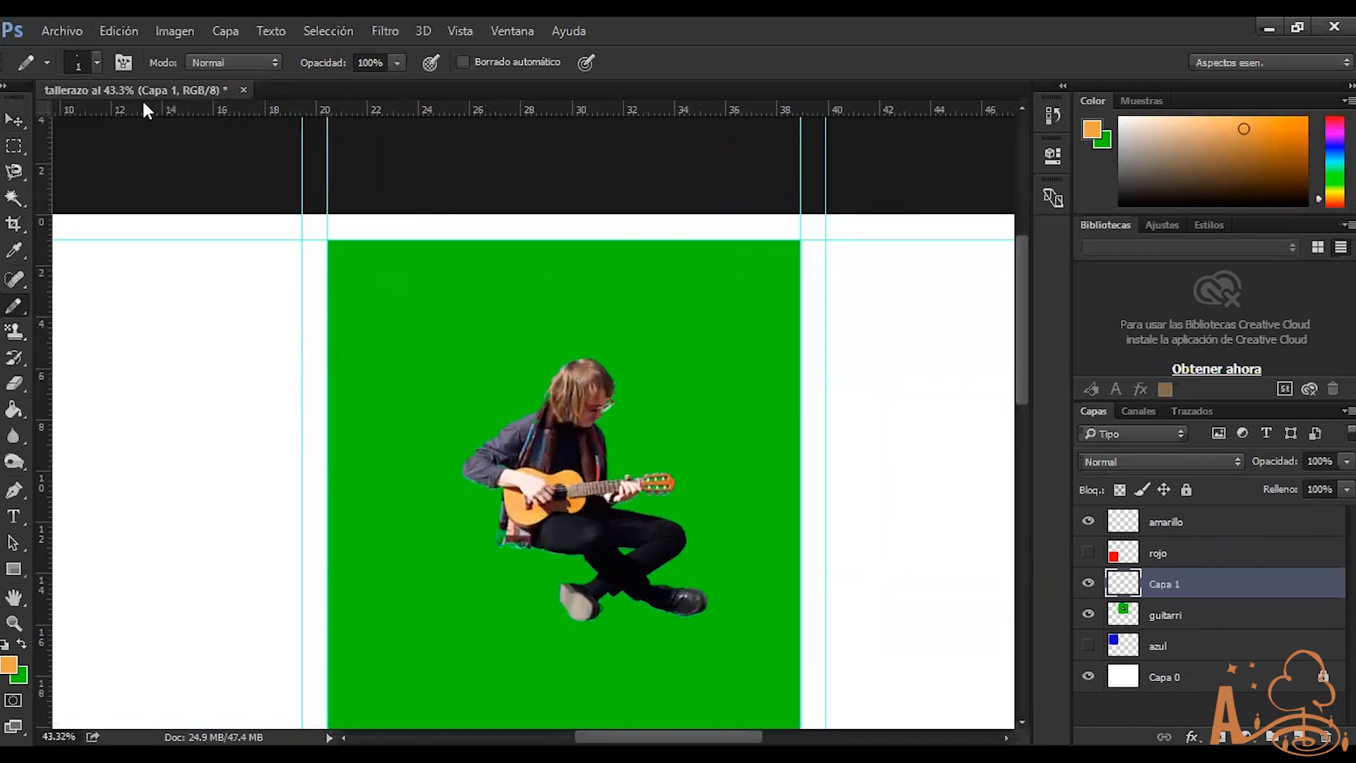
Inspect the Pencil's tip settings and its list of blending modes, leaving the mode at Normal
{"action": "left_click", "coordinate": [97, 62]}
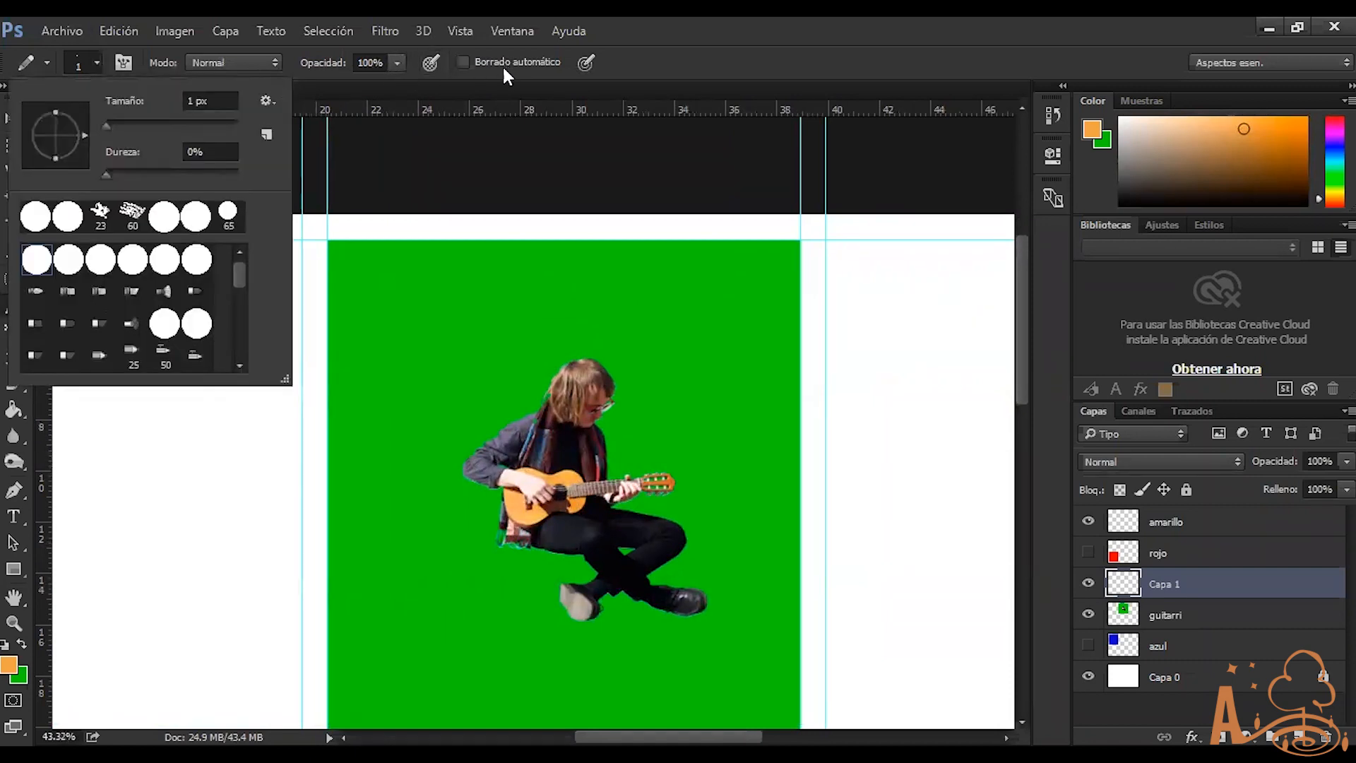
{"action": "left_click", "coordinate": [222, 61]}
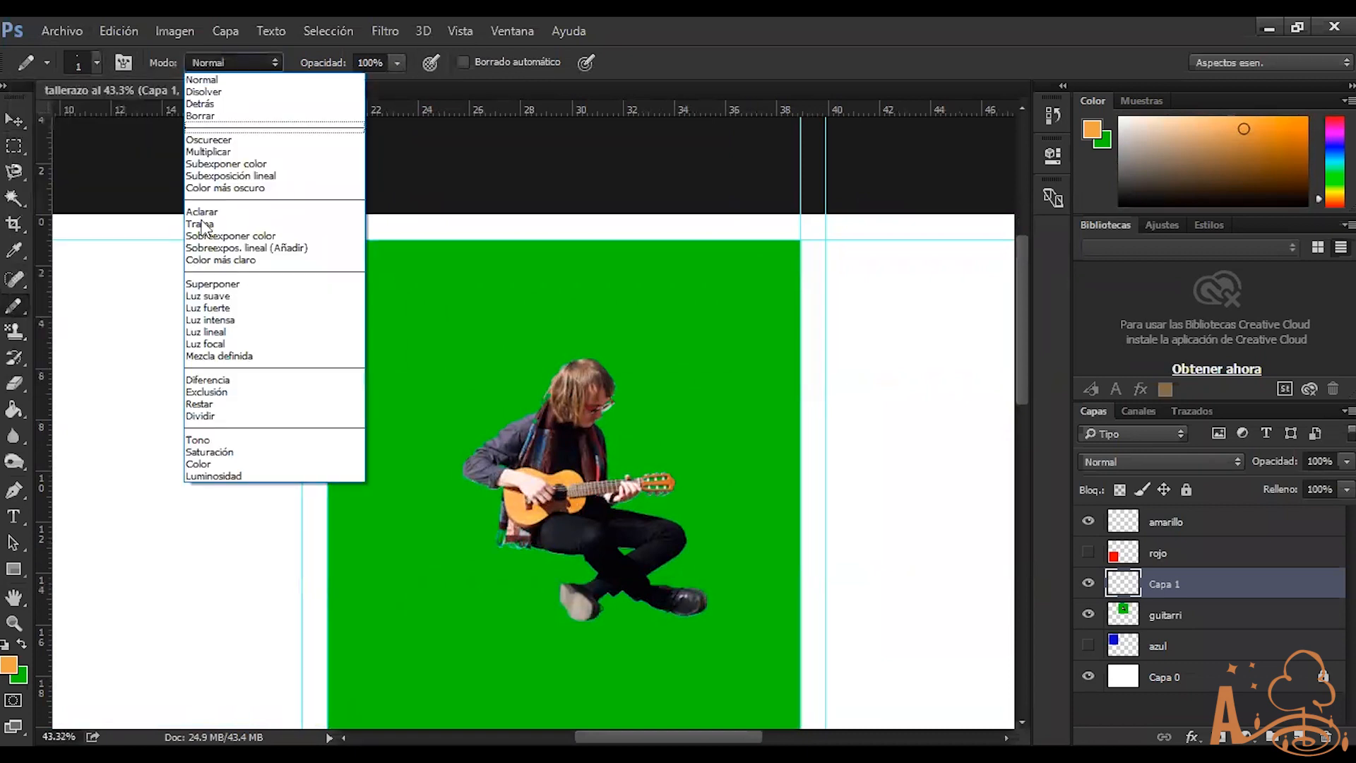
{"action": "left_click", "coordinate": [249, 61]}
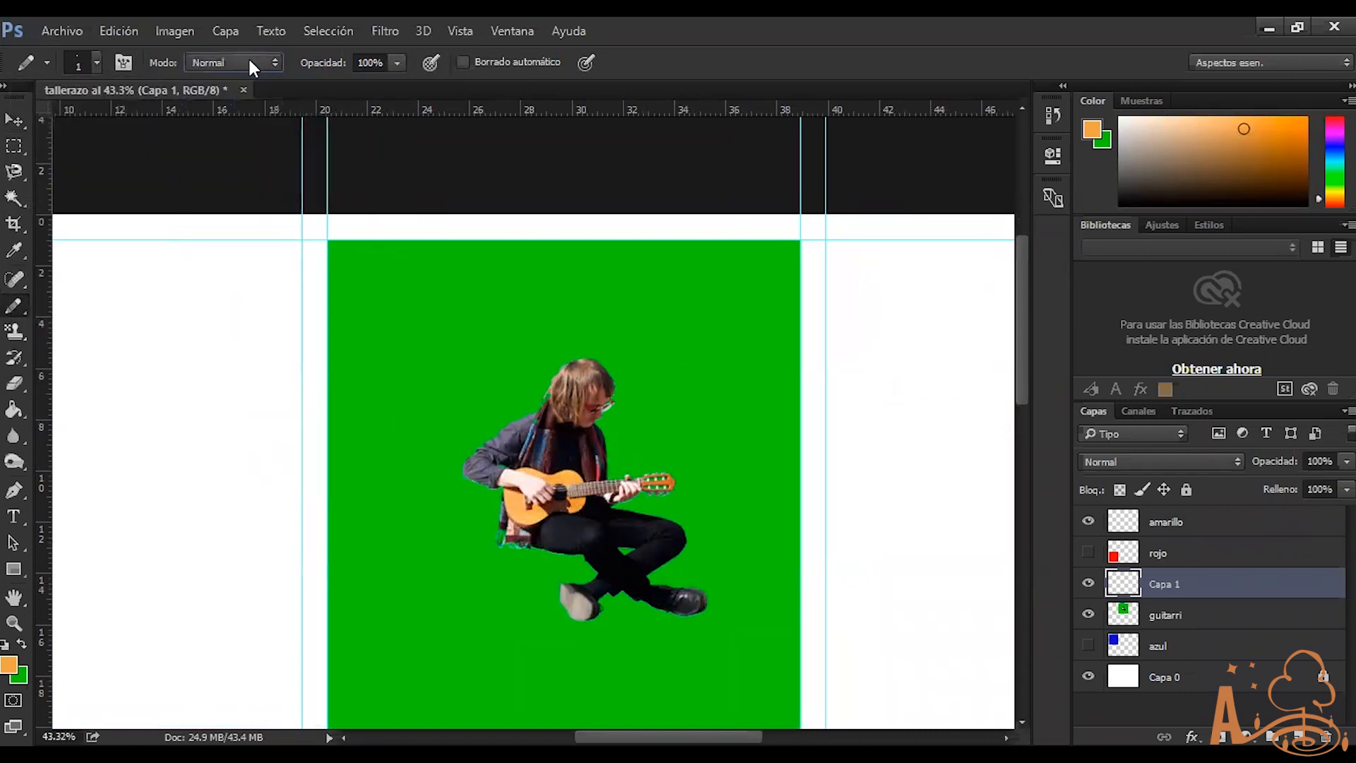
Switch from the Pattern Stamp to the Clone Stamp tool, with the whole guitarist in view
{"action": "left_click", "coordinate": [20, 327]}
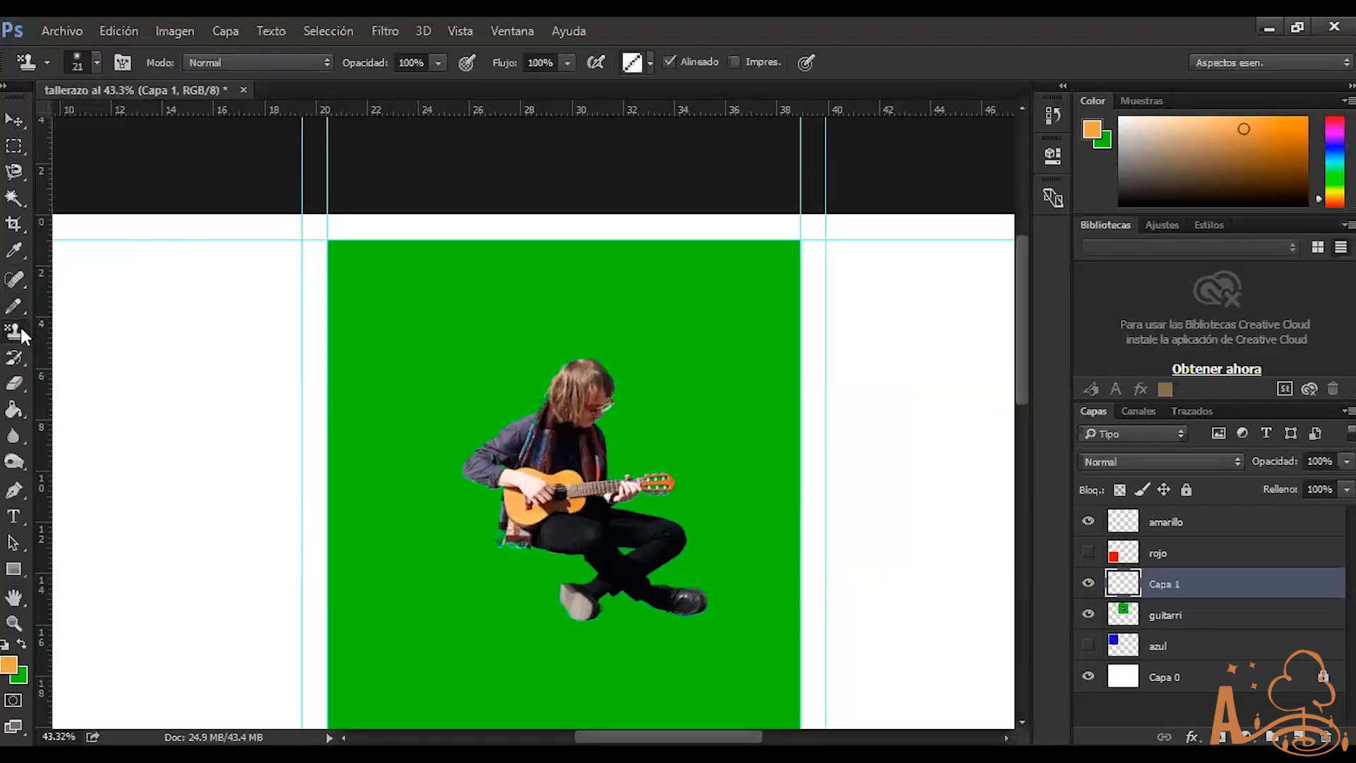
{"action": "left_click", "coordinate": [20, 327]}
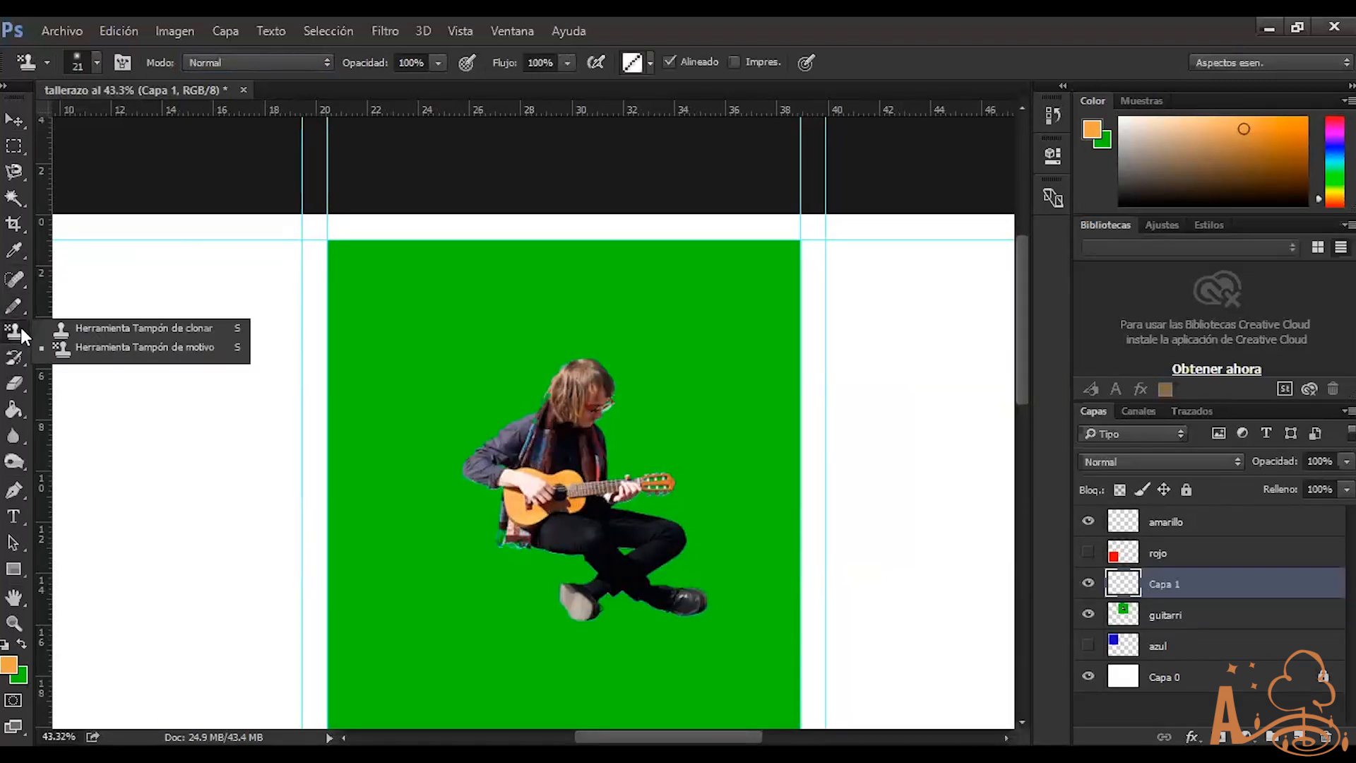
{"action": "left_click", "coordinate": [118, 327]}
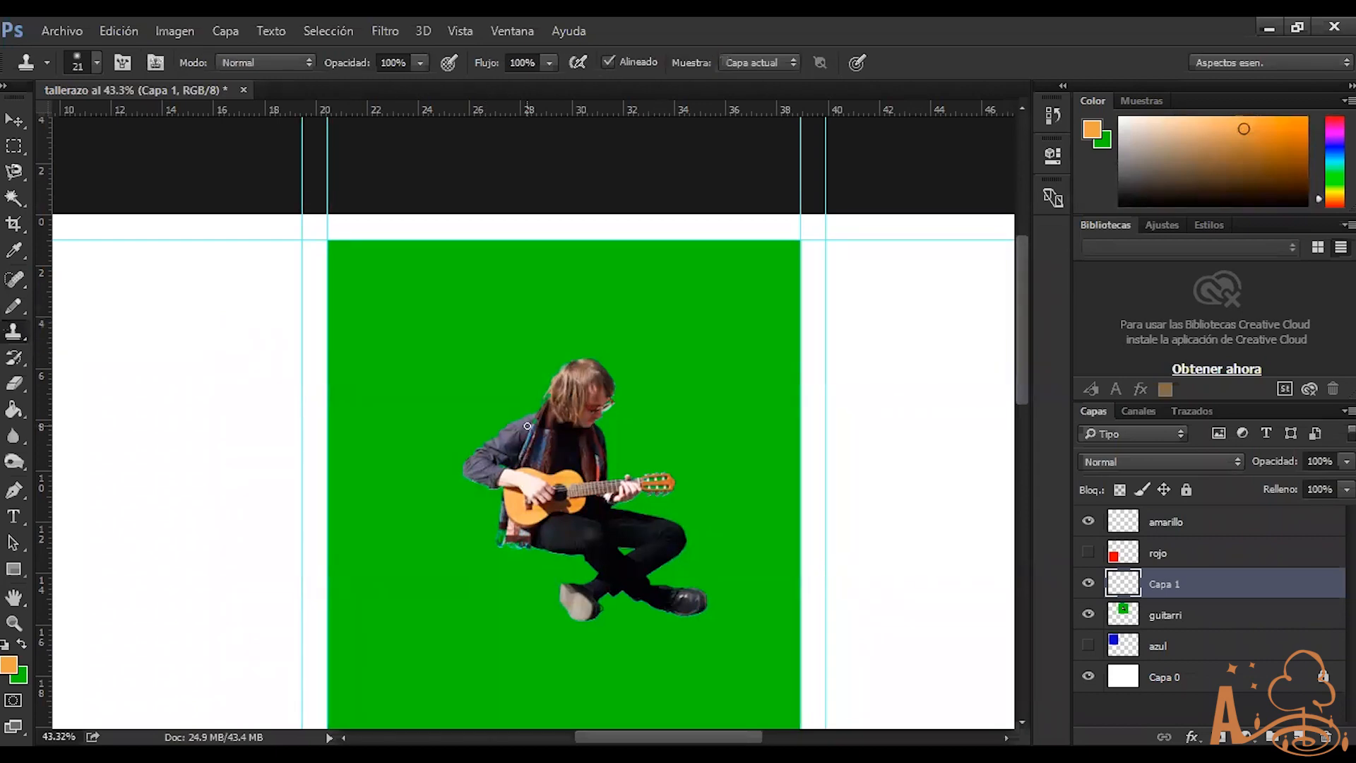
{"action": "scroll", "coordinate": [575, 445], "scroll_direction": "up", "scroll_amount": 1}
{"action": "scroll", "coordinate": [587, 444], "scroll_direction": "up", "scroll_amount": 5}
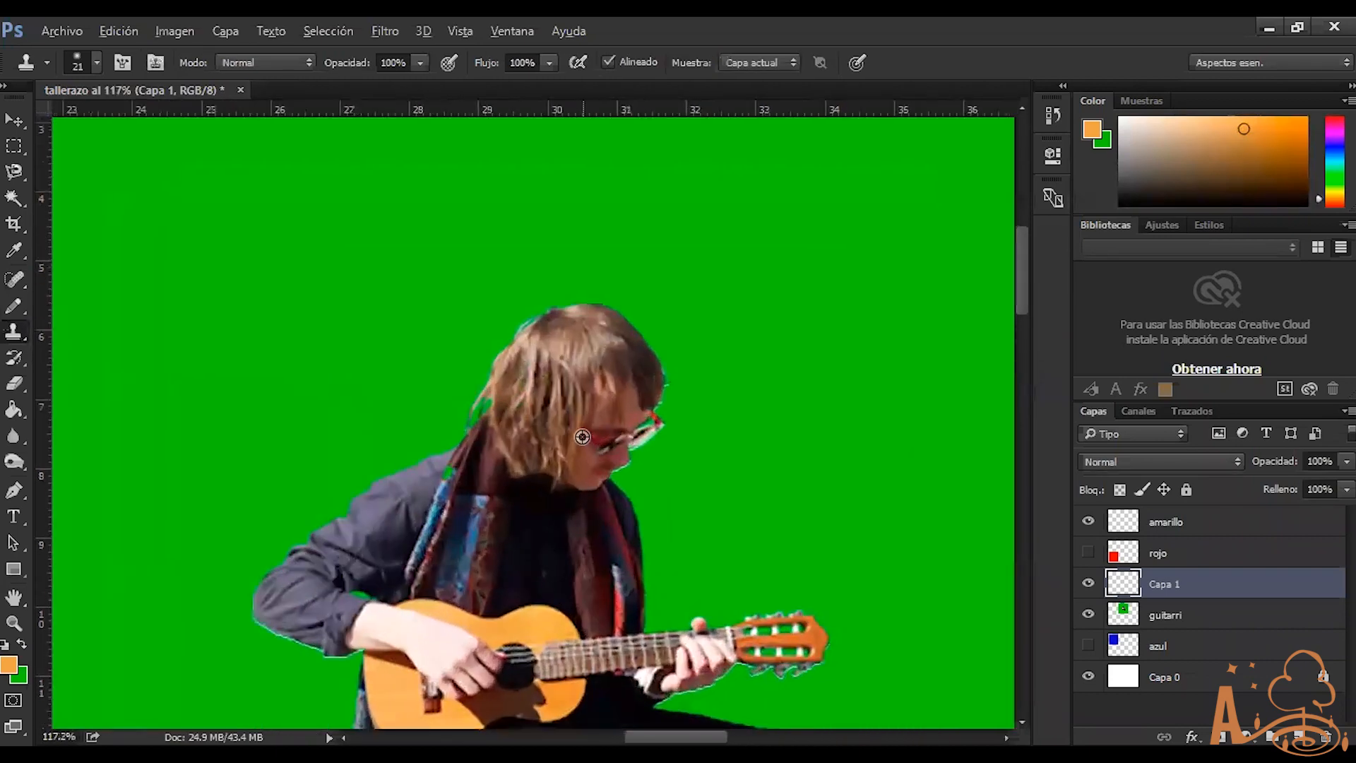
{"action": "scroll", "coordinate": [575, 414], "scroll_direction": "down", "scroll_amount": 3}
{"action": "scroll", "coordinate": [563, 518], "scroll_direction": "up", "scroll_amount": 3}
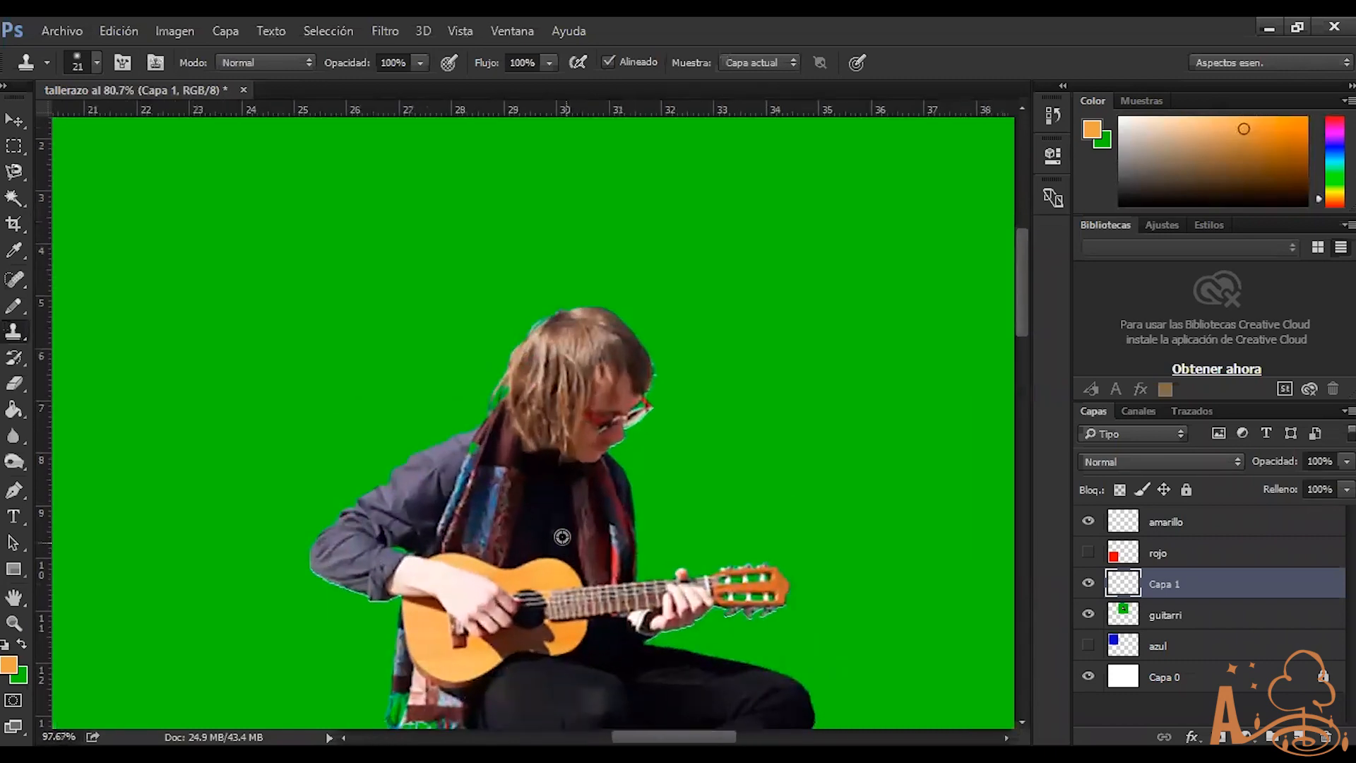
{"action": "scroll", "coordinate": [559, 501], "scroll_direction": "down", "scroll_amount": 6}
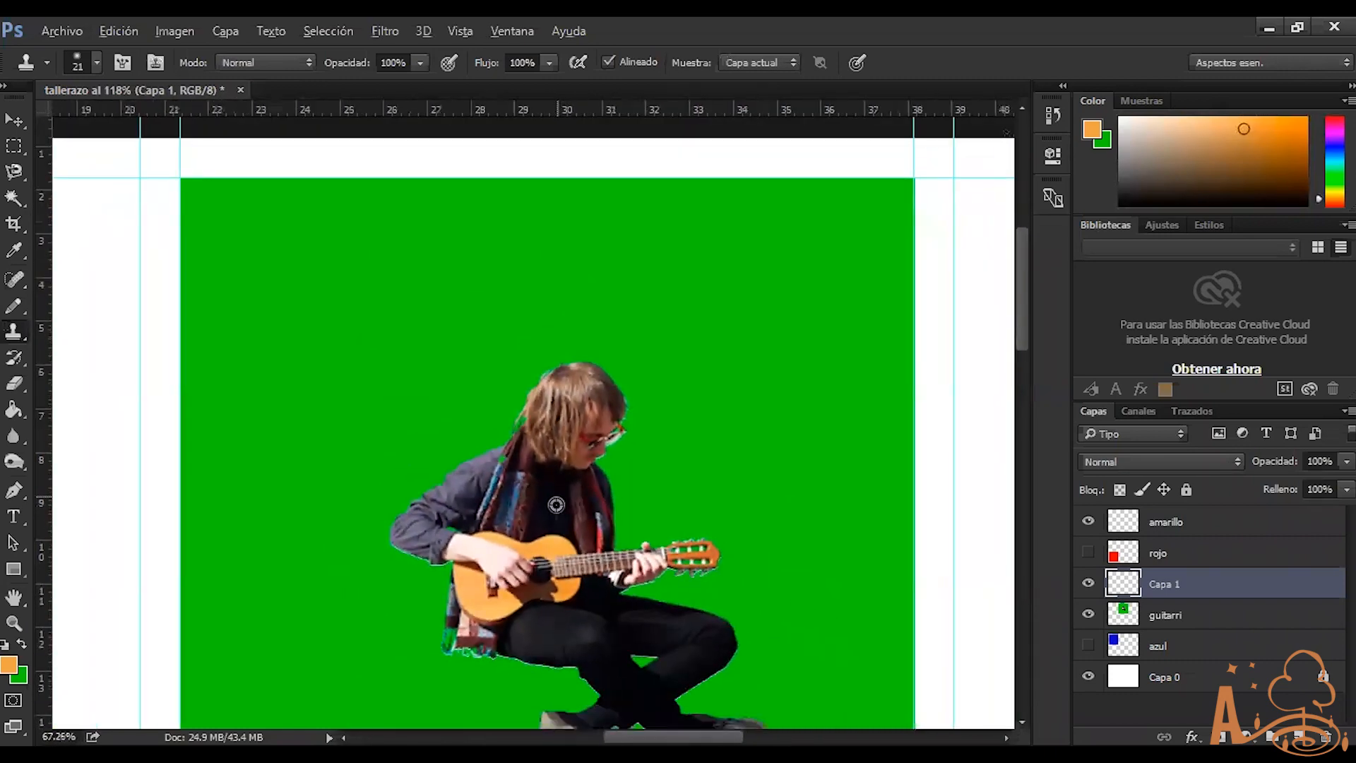
{"action": "scroll", "coordinate": [558, 506], "scroll_direction": "down", "scroll_amount": 2}
{"action": "scroll", "coordinate": [554, 389], "scroll_direction": "up", "scroll_amount": 1}
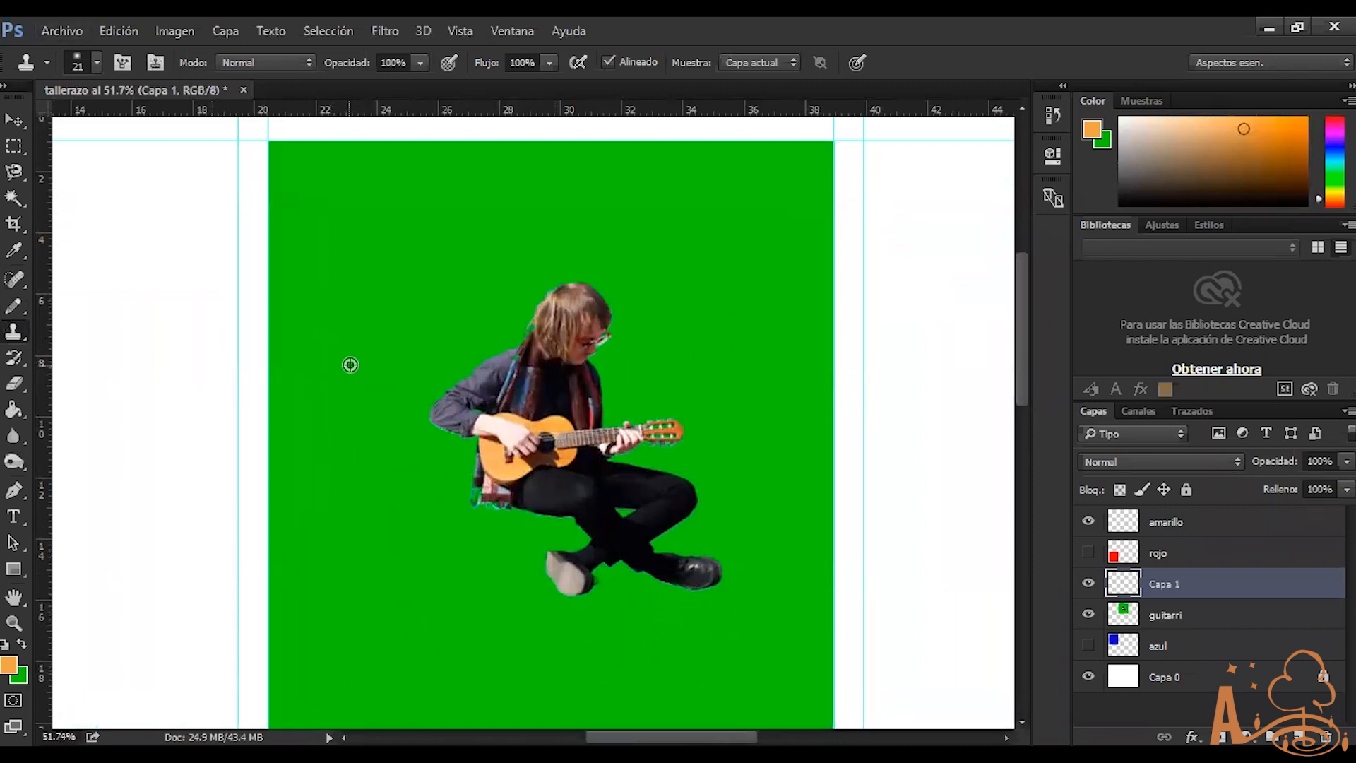
Sample a clone source on the guitarist's face, hide Capa 1, and make guitarri the active layer
{"action": "left_click", "coordinate": [555, 337], "text": "alt"}
{"action": "left_click", "coordinate": [1089, 583]}
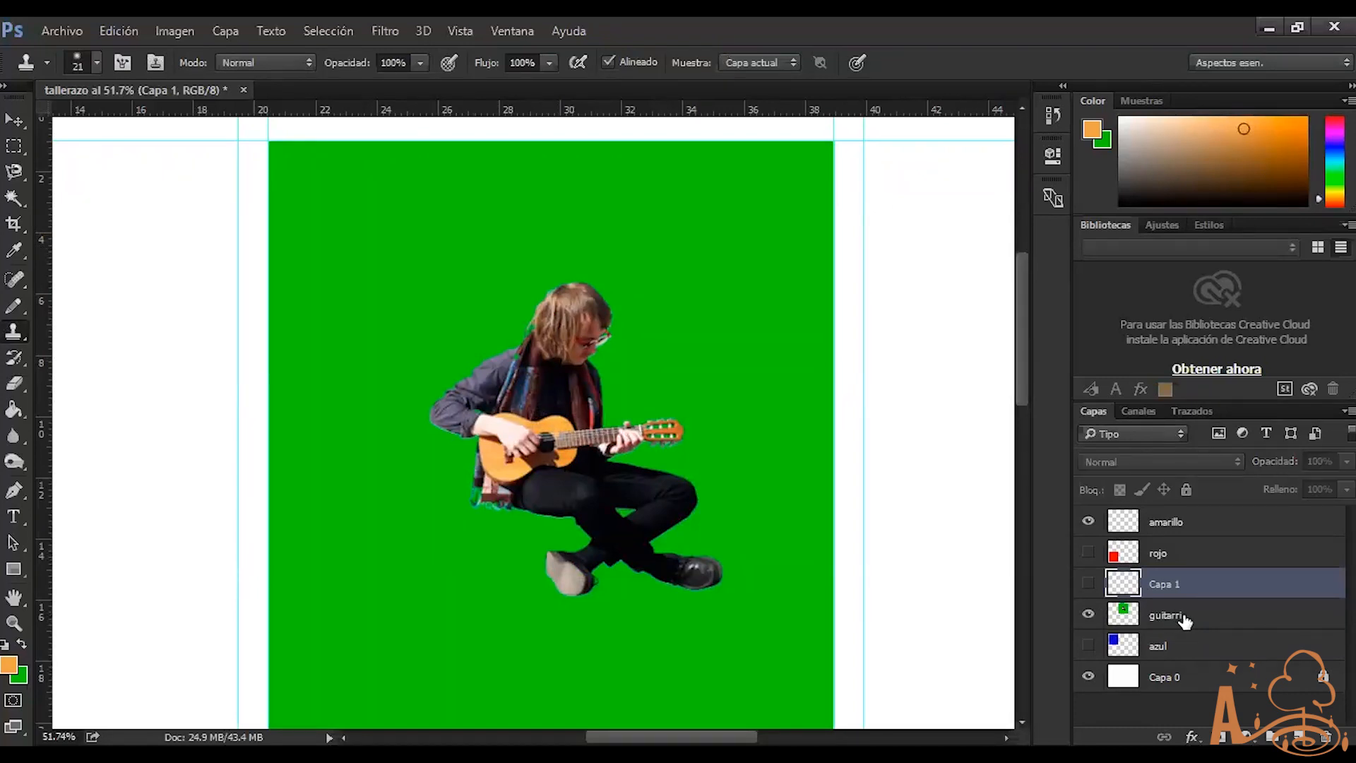
{"action": "left_click", "coordinate": [1180, 617]}
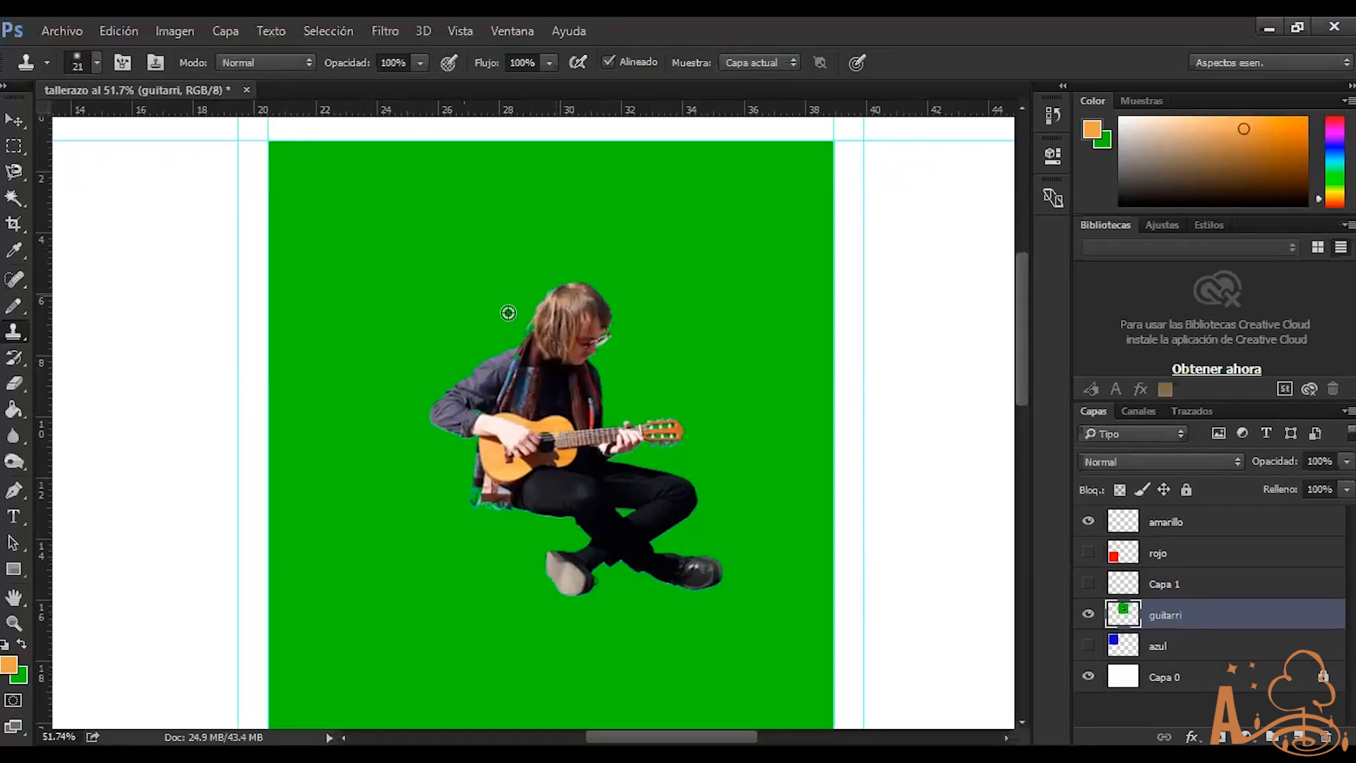
Clone the guitarist's head and part of his upper body onto the green area to his upper left, and undo it
{"action": "mouse_move", "coordinate": [404, 232]}
{"action": "left_mouse_down"}
{"action": "mouse_move", "coordinate": [394, 265]}
{"action": "mouse_move", "coordinate": [428, 259]}
{"action": "mouse_move", "coordinate": [428, 236]}
{"action": "mouse_move", "coordinate": [402, 263]}
{"action": "mouse_move", "coordinate": [426, 218]}
{"action": "mouse_move", "coordinate": [392, 202]}
{"action": "mouse_move", "coordinate": [406, 188]}
{"action": "mouse_move", "coordinate": [386, 211]}
{"action": "mouse_move", "coordinate": [430, 204]}
{"action": "mouse_move", "coordinate": [421, 191]}
{"action": "mouse_move", "coordinate": [458, 225]}
{"action": "mouse_move", "coordinate": [444, 245]}
{"action": "mouse_move", "coordinate": [428, 236]}
{"action": "mouse_move", "coordinate": [433, 191]}
{"action": "mouse_move", "coordinate": [450, 275]}
{"action": "mouse_move", "coordinate": [447, 214]}
{"action": "mouse_move", "coordinate": [443, 301]}
{"action": "mouse_move", "coordinate": [377, 287]}
{"action": "mouse_move", "coordinate": [371, 303]}
{"action": "mouse_move", "coordinate": [390, 237]}
{"action": "mouse_move", "coordinate": [378, 266]}
{"action": "mouse_move", "coordinate": [370, 213]}
{"action": "mouse_move", "coordinate": [378, 240]}
{"action": "left_mouse_up"}
{"action": "mouse_move", "coordinate": [383, 185]}
{"action": "left_mouse_down"}
{"action": "mouse_move", "coordinate": [343, 304]}
{"action": "mouse_move", "coordinate": [378, 290]}
{"action": "mouse_move", "coordinate": [431, 304]}
{"action": "mouse_move", "coordinate": [418, 293]}
{"action": "mouse_move", "coordinate": [470, 333]}
{"action": "mouse_move", "coordinate": [496, 333]}
{"action": "left_mouse_up"}
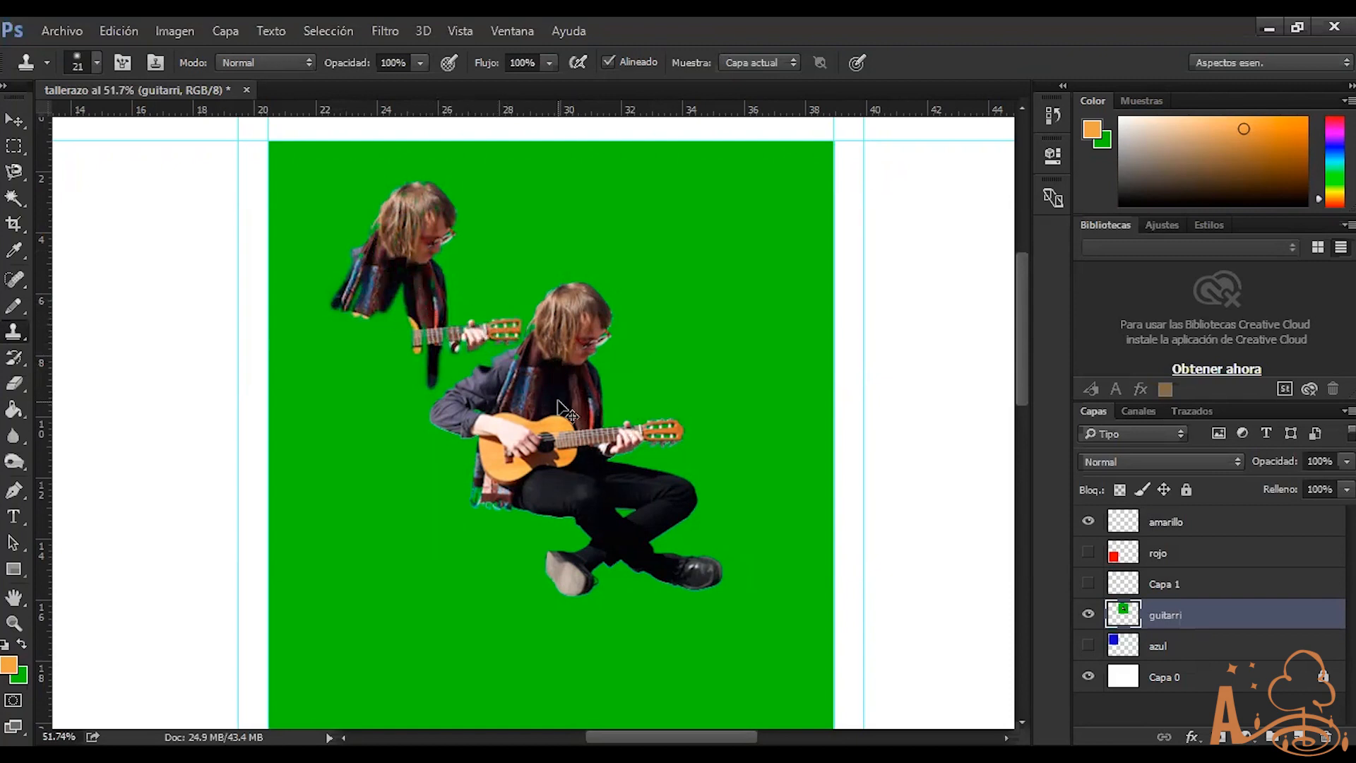
{"action": "key", "text": "ctrl+z"}
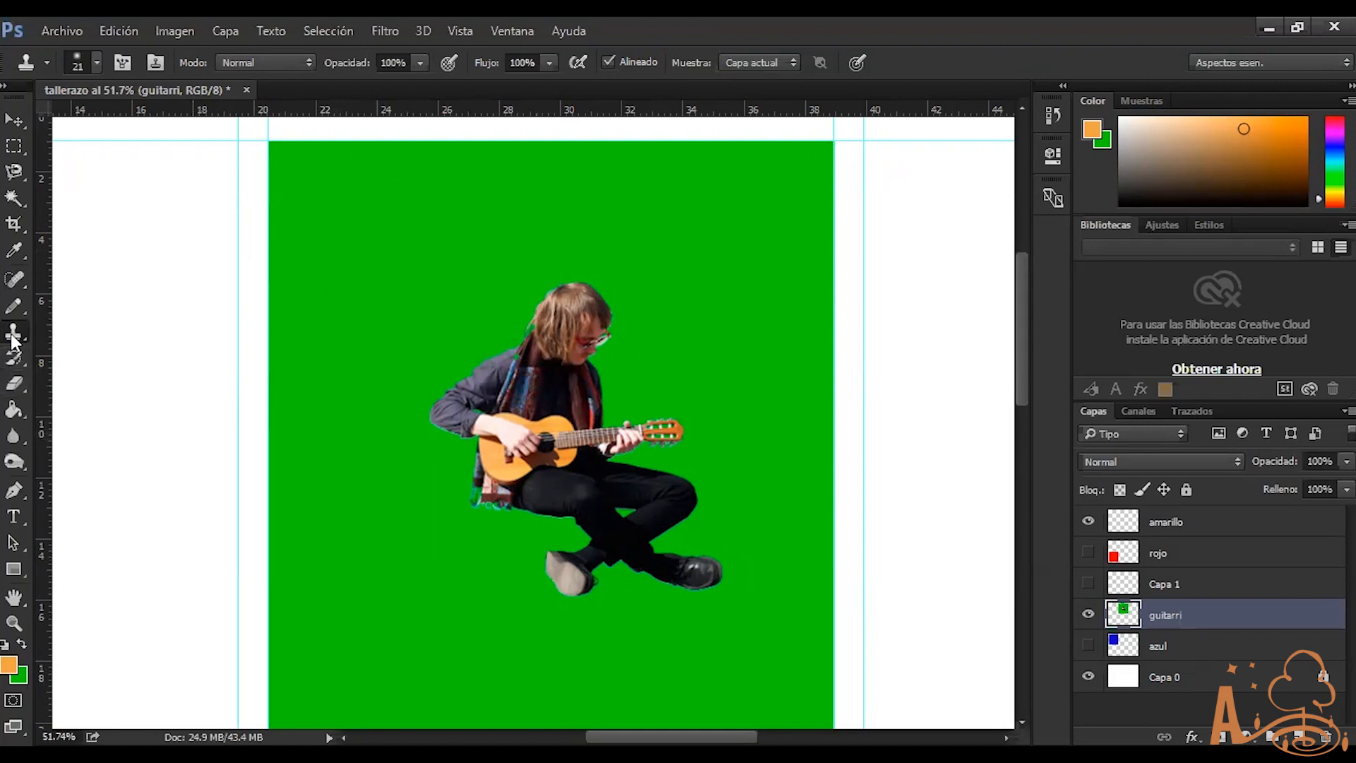
Test the regular Eraser at 106 px with a stroke across the guitarist on the guitarri layer, and undo it
{"action": "left_click", "coordinate": [20, 387]}
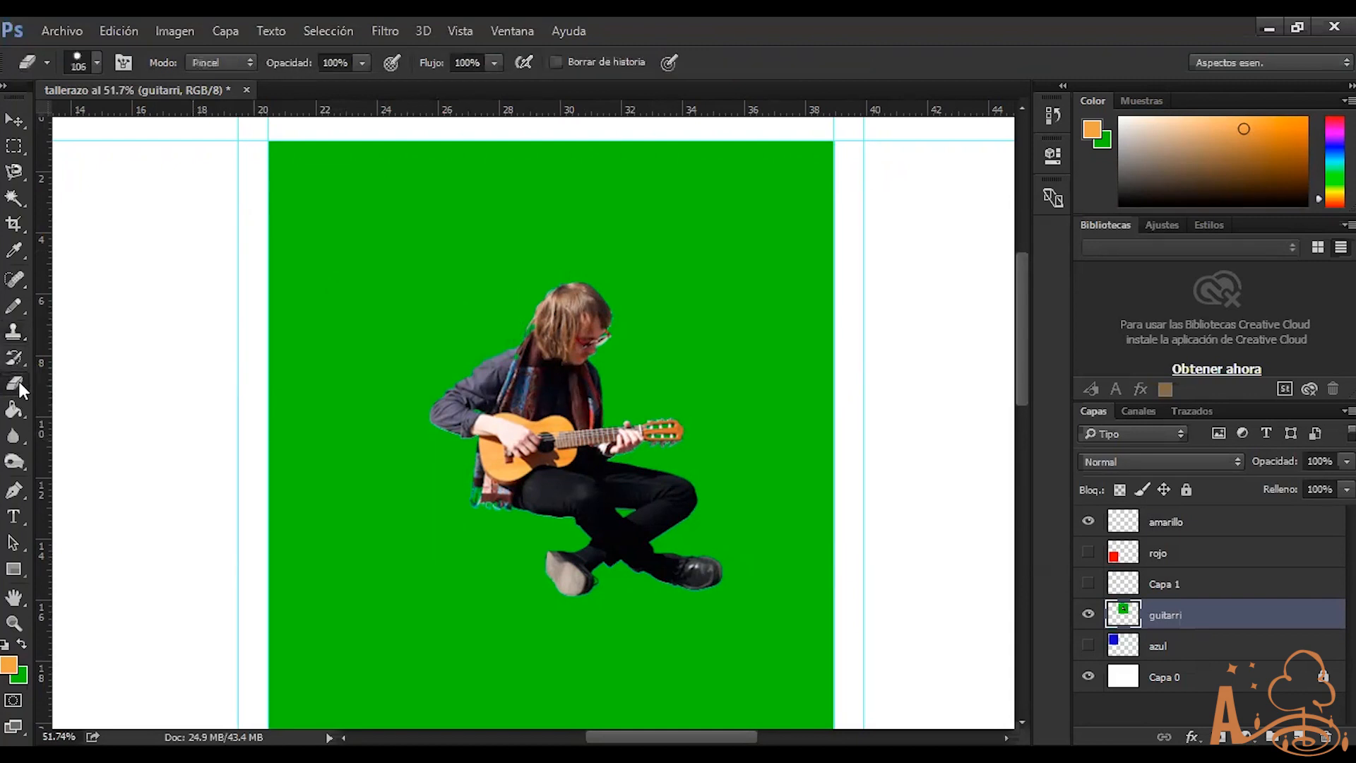
{"action": "right_click", "coordinate": [19, 381]}
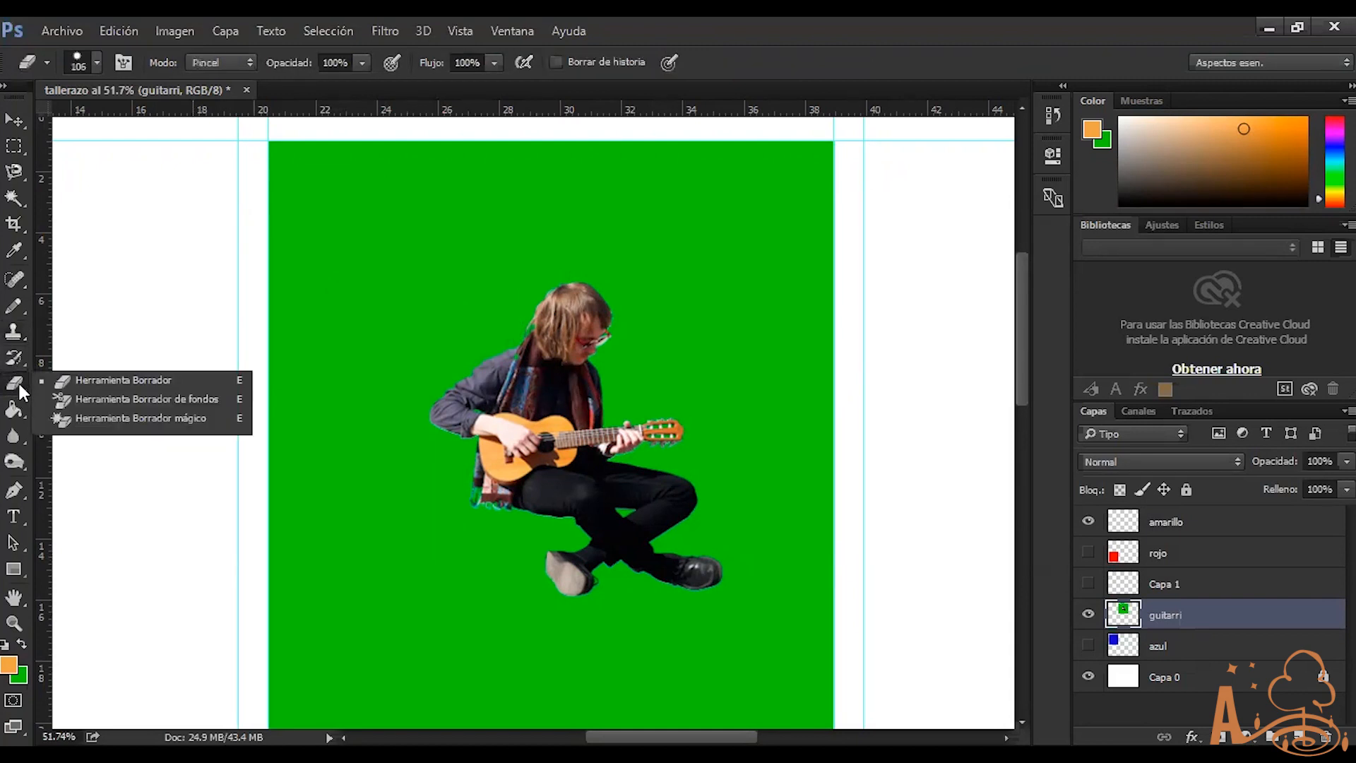
{"action": "left_click", "coordinate": [91, 384]}
{"action": "mouse_move", "coordinate": [403, 318]}
{"action": "left_mouse_down"}
{"action": "mouse_move", "coordinate": [407, 396]}
{"action": "mouse_move", "coordinate": [551, 438]}
{"action": "mouse_move", "coordinate": [672, 318]}
{"action": "mouse_move", "coordinate": [545, 443]}
{"action": "mouse_move", "coordinate": [709, 402]}
{"action": "left_mouse_up"}
{"action": "key", "text": "ctrl+z"}
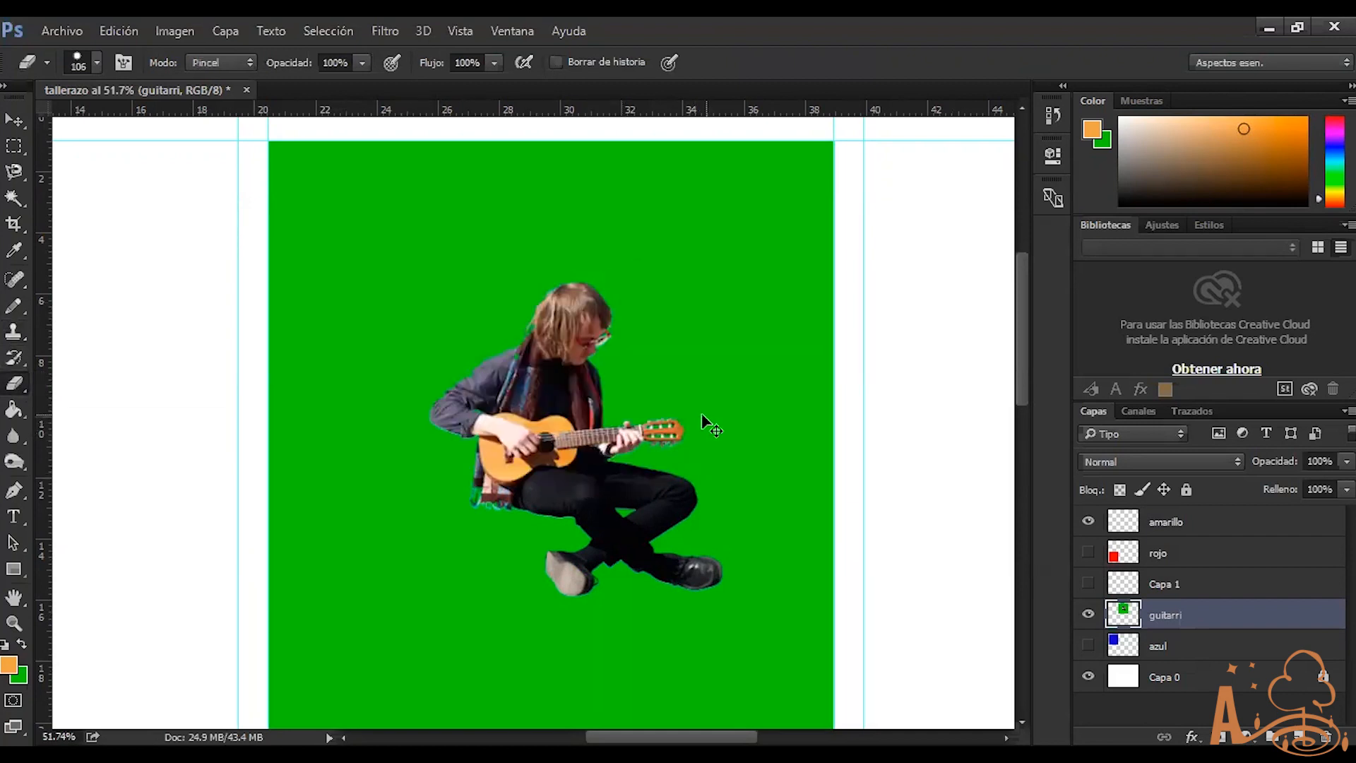
Cut a rectangular marquee selection covering green background and the guitarist's arm from the guitarri layer, and undo the cut
{"action": "left_click", "coordinate": [14, 145]}
{"action": "left_click_drag", "start_coordinate": [278, 232], "coordinate": [536, 494]}
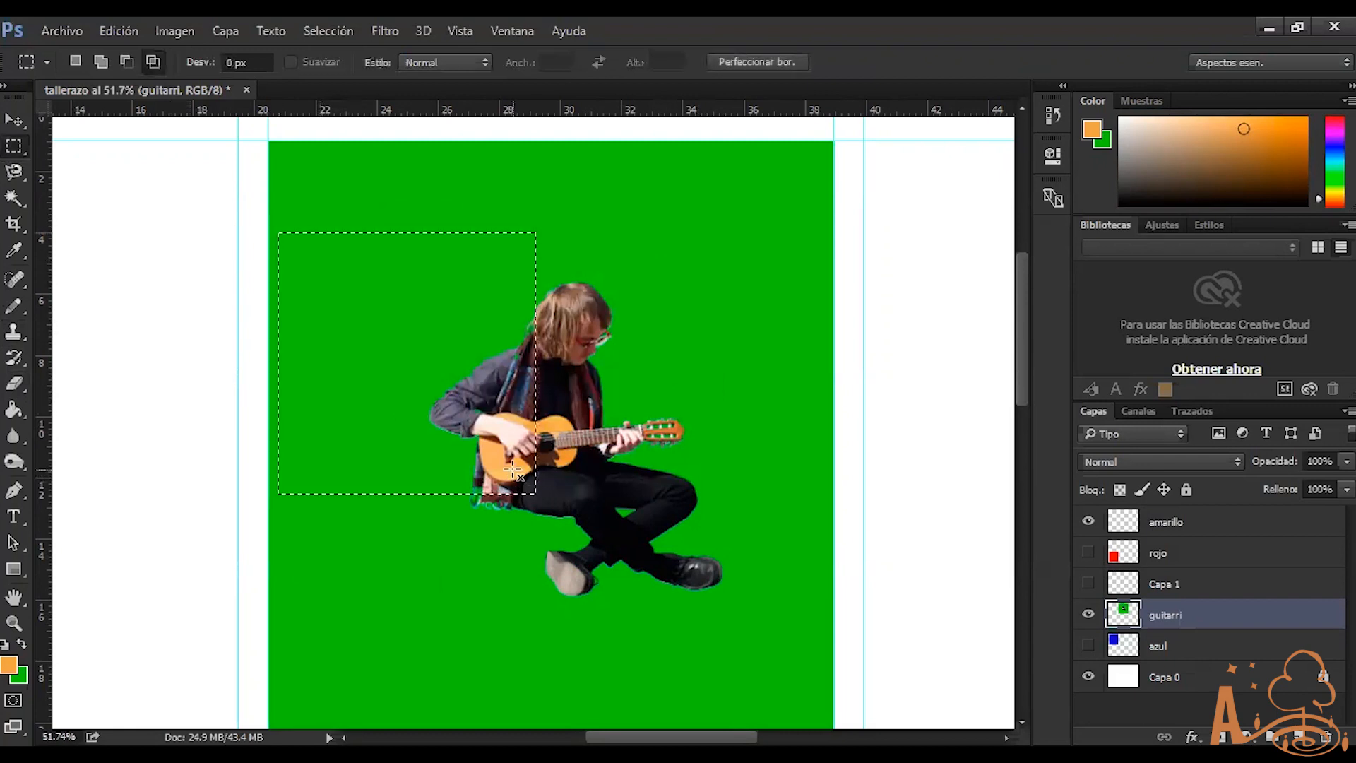
{"action": "key", "text": "ctrl+x"}
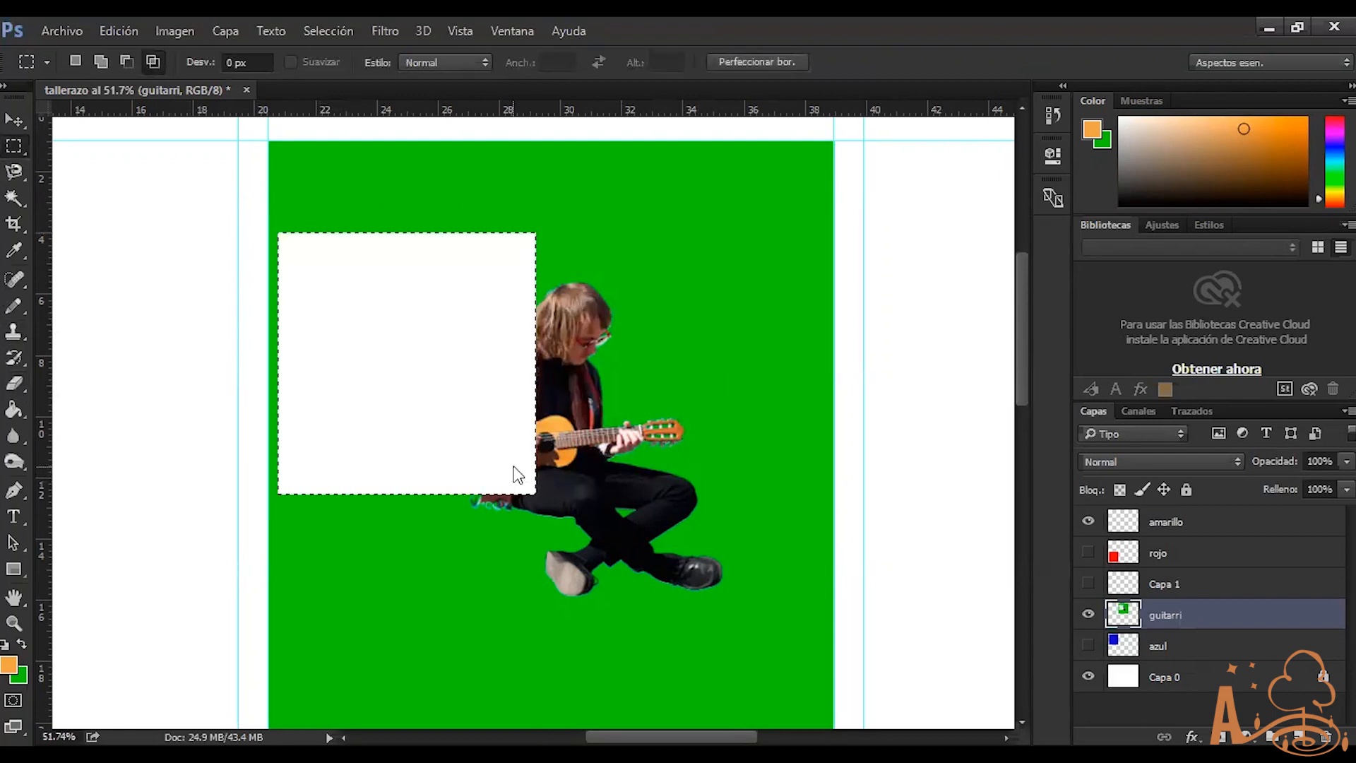
{"action": "key", "text": "ctrl+z"}
Test the Background Eraser on the green area and the guitarist, sample the green as foreground color, and undo the erased strokes
{"action": "left_click", "coordinate": [14, 384]}
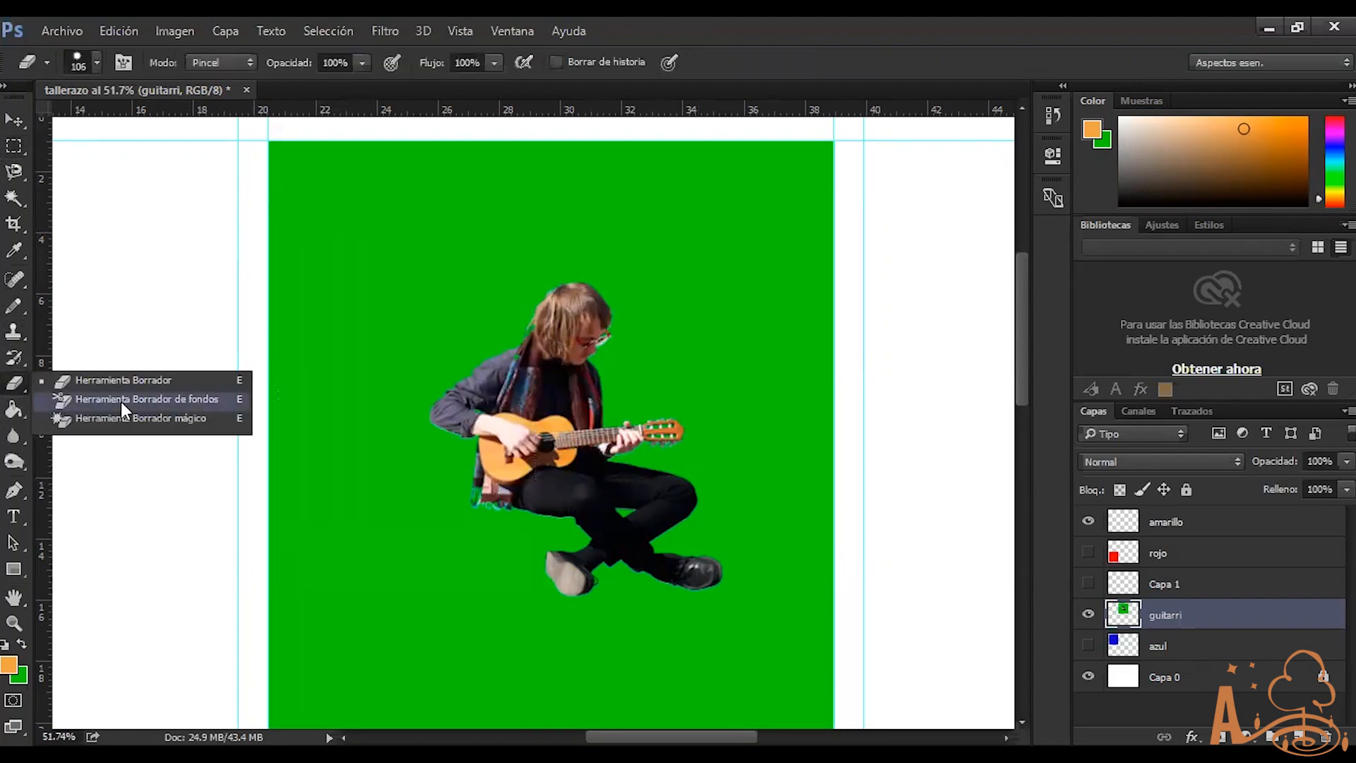
{"action": "left_click", "coordinate": [120, 400]}
{"action": "mouse_move", "coordinate": [347, 376]}
{"action": "left_mouse_down"}
{"action": "mouse_move", "coordinate": [355, 417]}
{"action": "mouse_move", "coordinate": [379, 379]}
{"action": "left_mouse_up"}
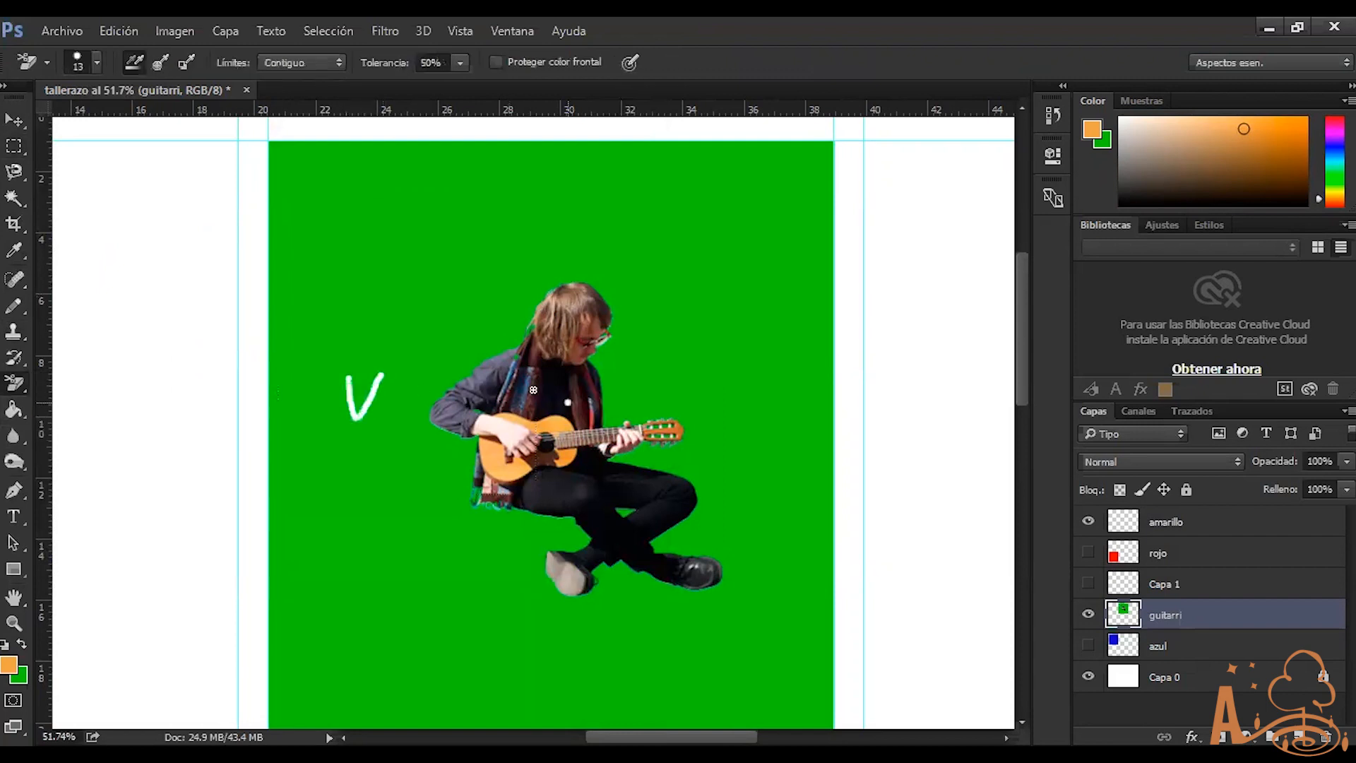
{"action": "left_click", "coordinate": [485, 304], "text": "alt"}
{"action": "left_click", "coordinate": [485, 319], "text": "alt"}
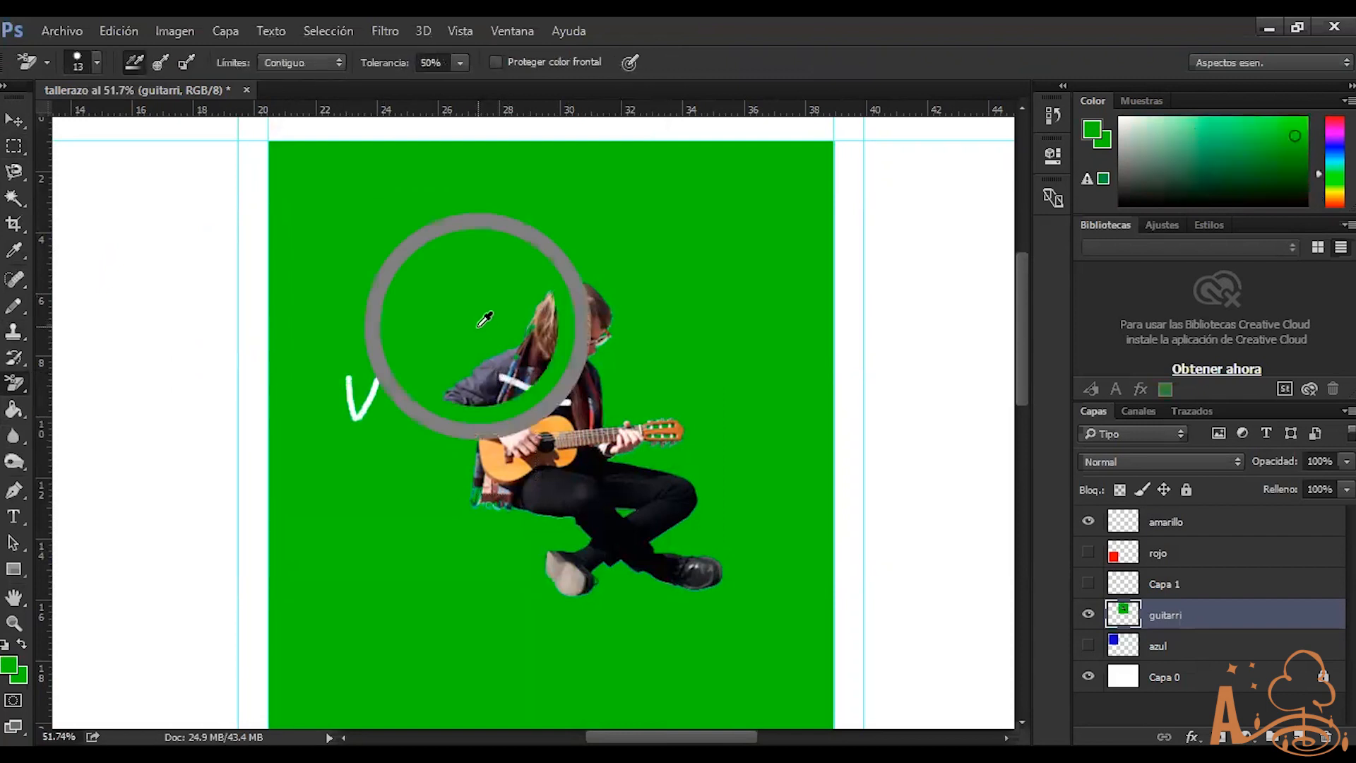
{"action": "mouse_move", "coordinate": [486, 312]}
{"action": "left_mouse_down"}
{"action": "mouse_move", "coordinate": [478, 338]}
{"action": "mouse_move", "coordinate": [510, 370]}
{"action": "left_mouse_up"}
{"action": "key", "text": "ctrl+alt+z"}
{"action": "key", "text": "ctrl+alt+z"}
{"action": "key", "text": "ctrl+alt+z"}
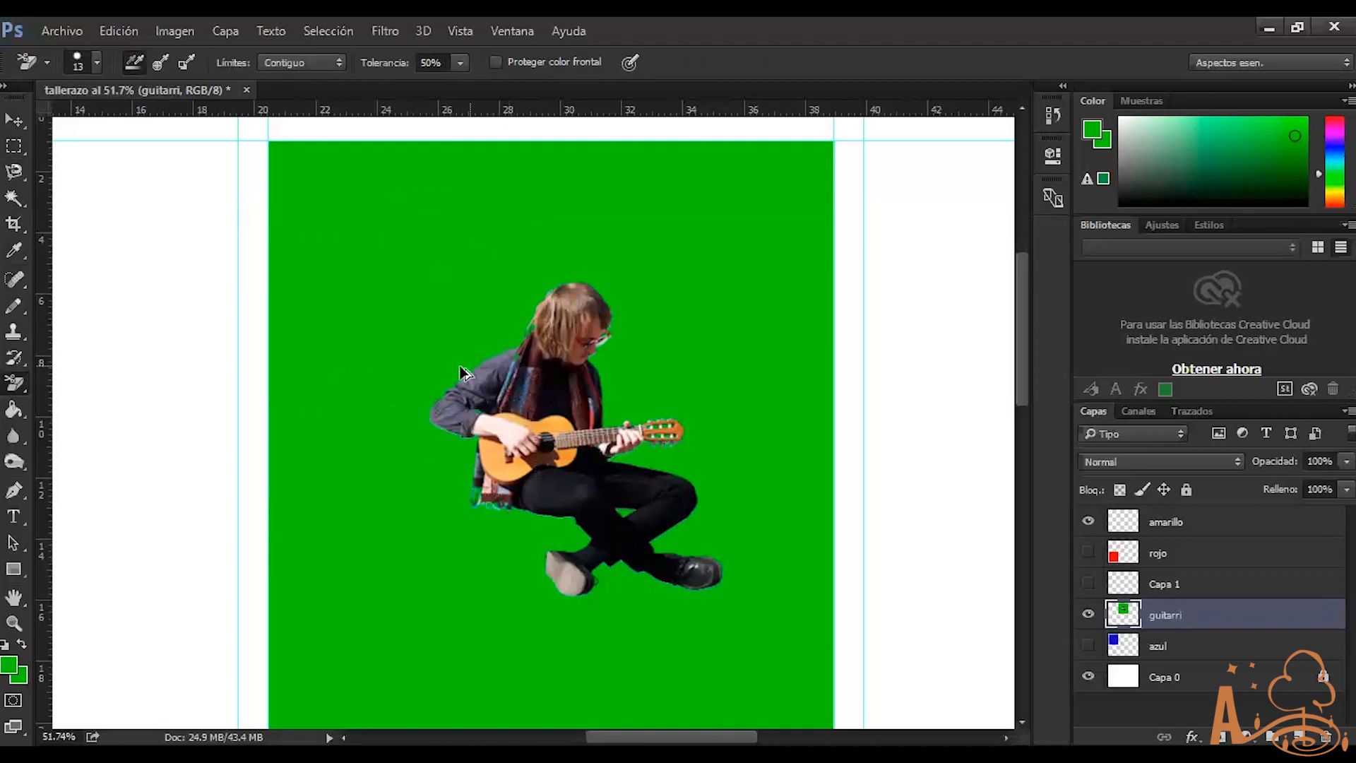
Erase the green background around the guitarist with the Magic Eraser at tolerance 32, sampling the green as foreground color
{"action": "right_click", "coordinate": [21, 394]}
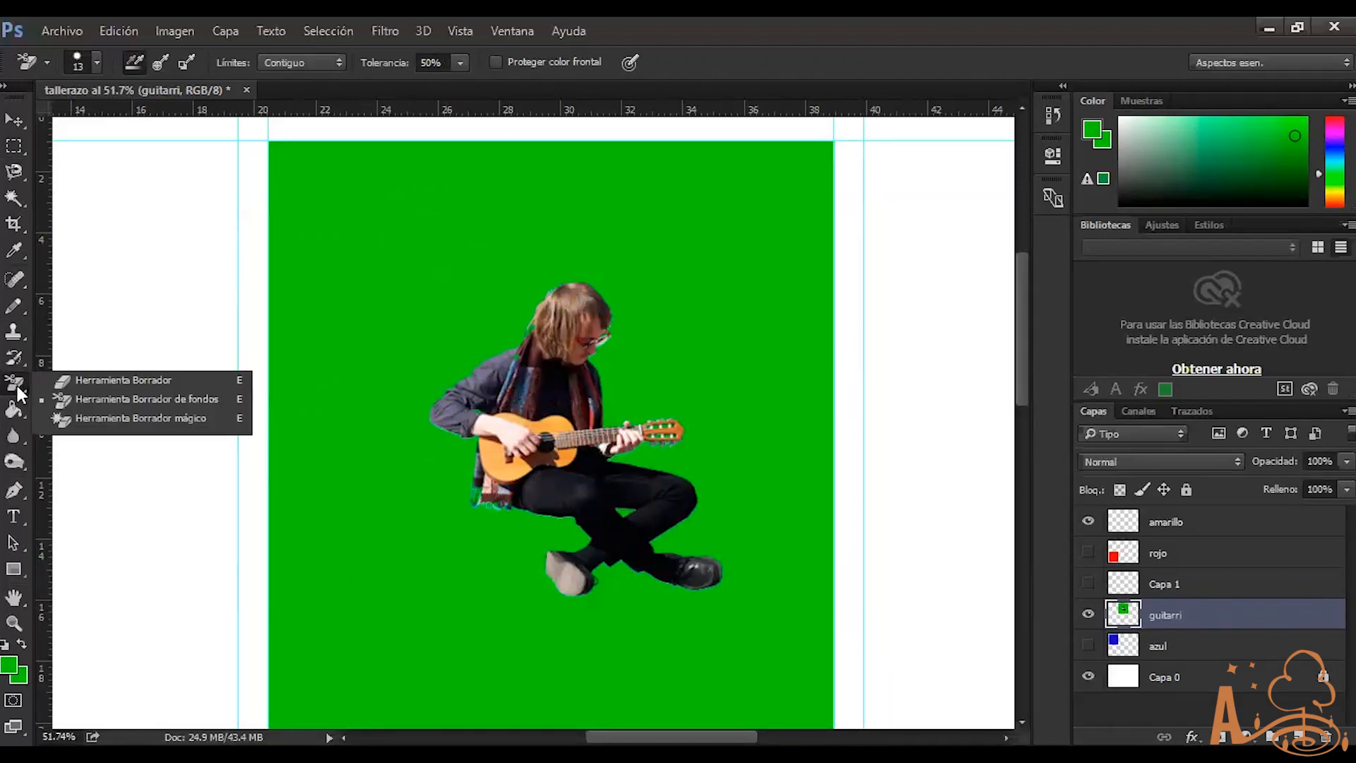
{"action": "left_click", "coordinate": [142, 418]}
{"action": "scroll", "coordinate": [501, 361], "scroll_direction": "up", "scroll_amount": 1}
{"action": "scroll", "coordinate": [500, 360], "scroll_direction": "up", "scroll_amount": 6}
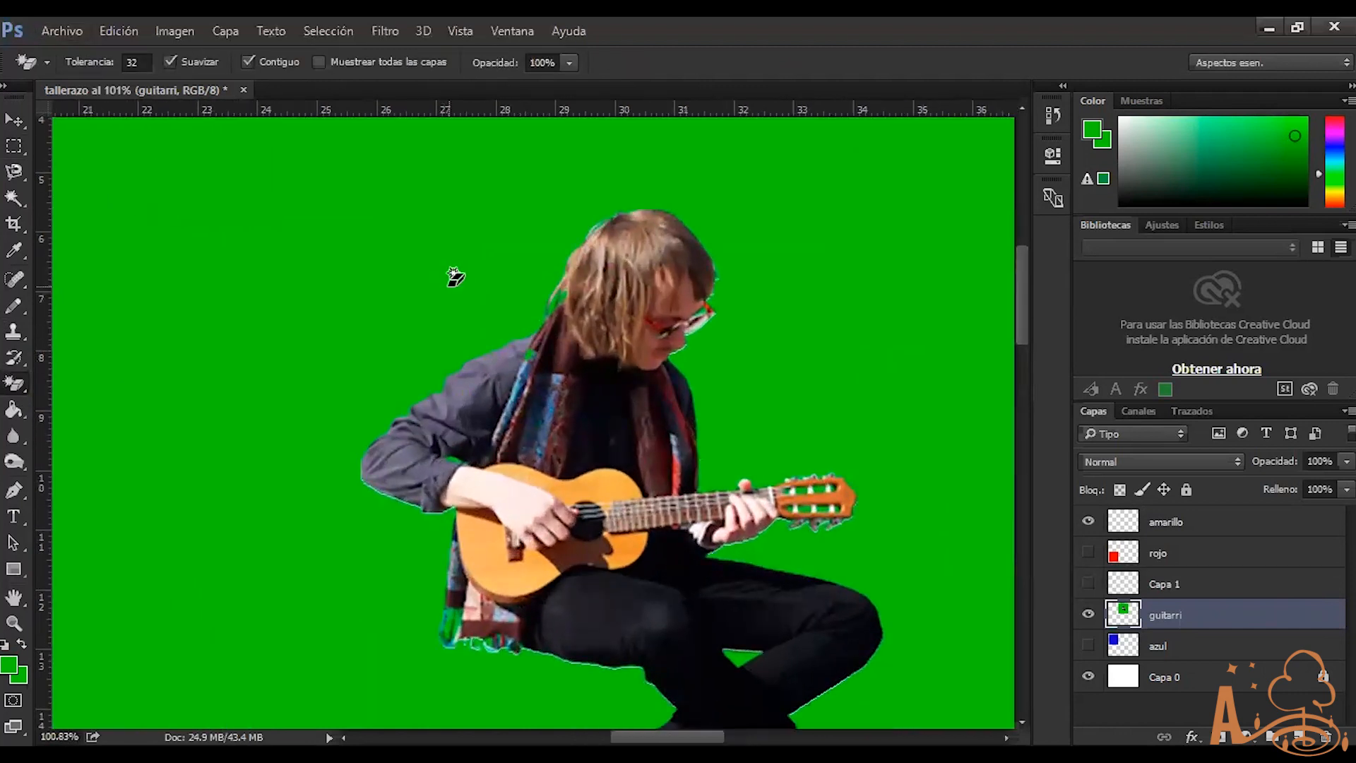
{"action": "left_click", "coordinate": [450, 284], "text": "alt"}
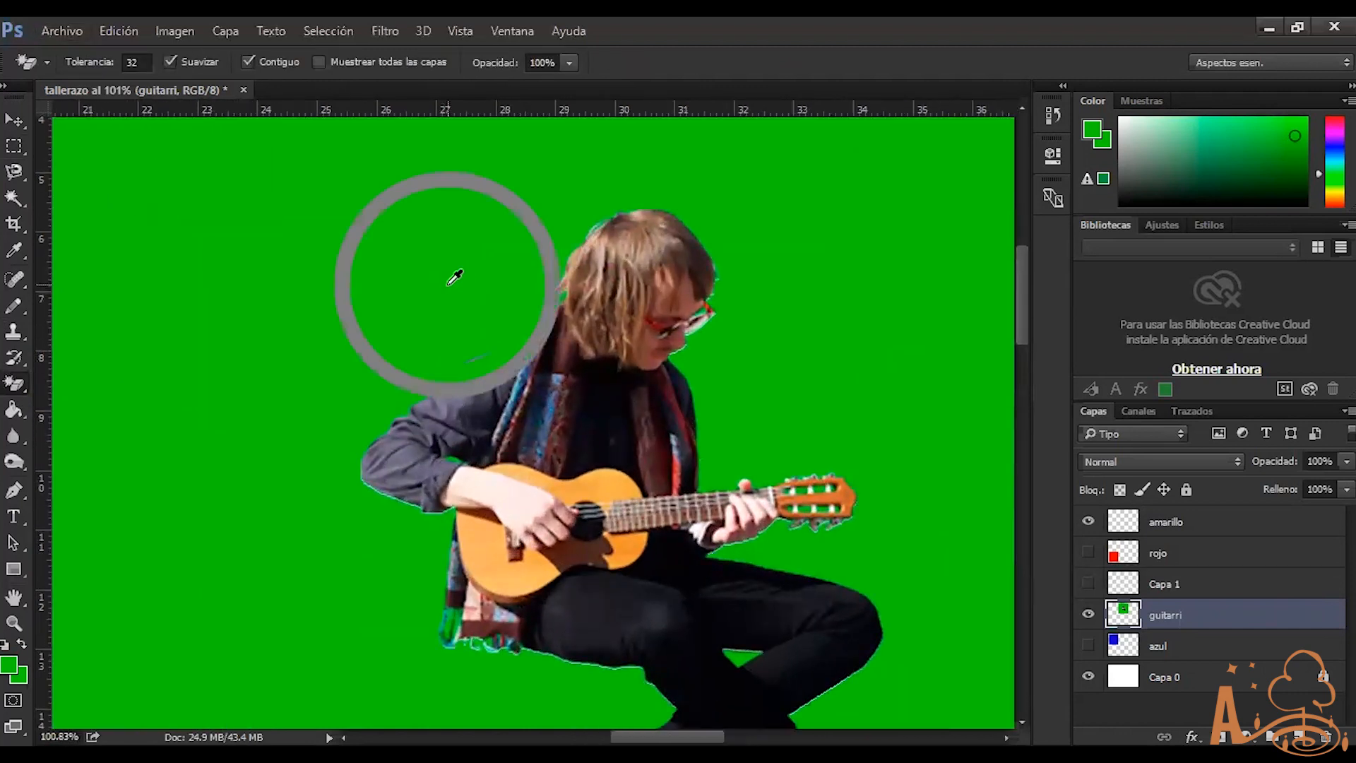
{"action": "left_click", "coordinate": [472, 319]}
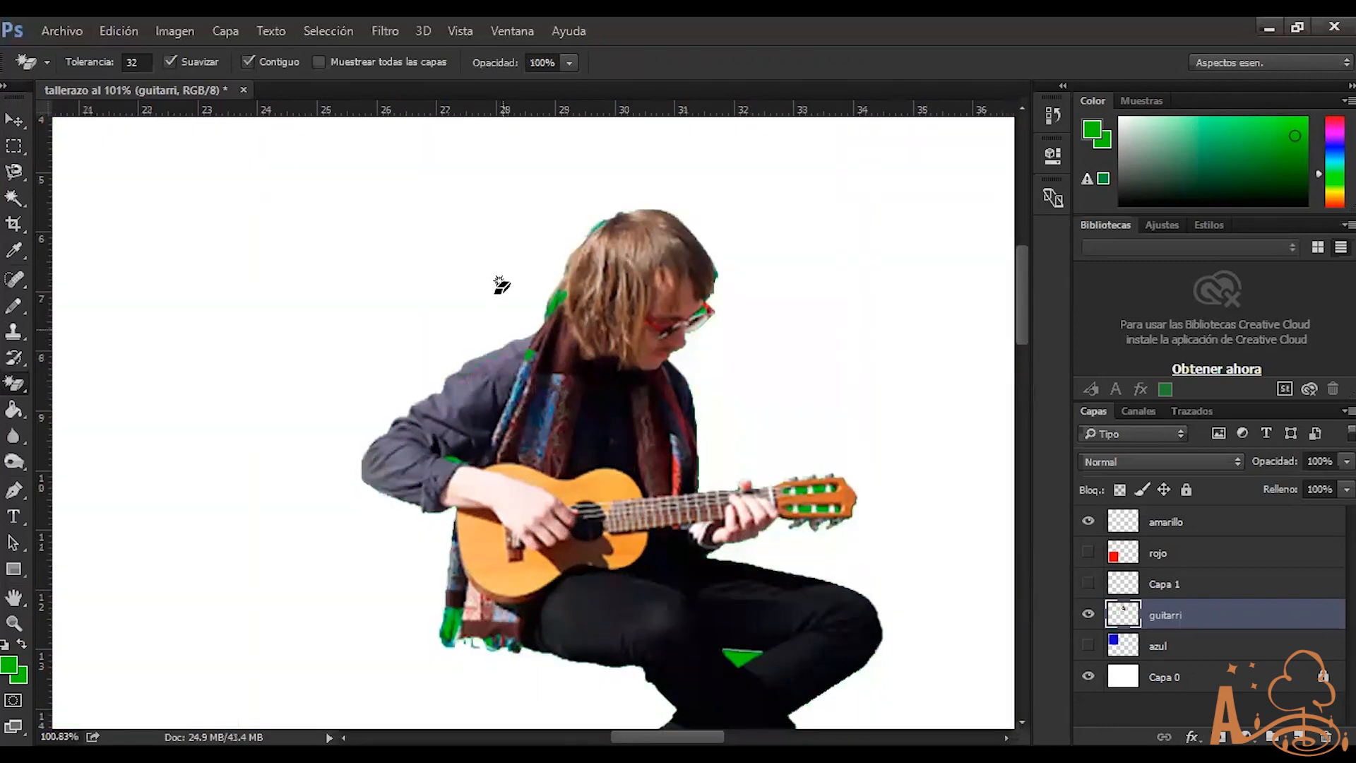
Erase the leftover green patch between the guitarist's crossed legs with the Magic Eraser, undoing a misplaced first attempt
{"action": "scroll", "coordinate": [515, 295], "scroll_direction": "down", "scroll_amount": 4}
{"action": "scroll", "coordinate": [514, 295], "scroll_direction": "down", "scroll_amount": 4}
{"action": "scroll", "coordinate": [548, 159], "scroll_direction": "up", "scroll_amount": 2}
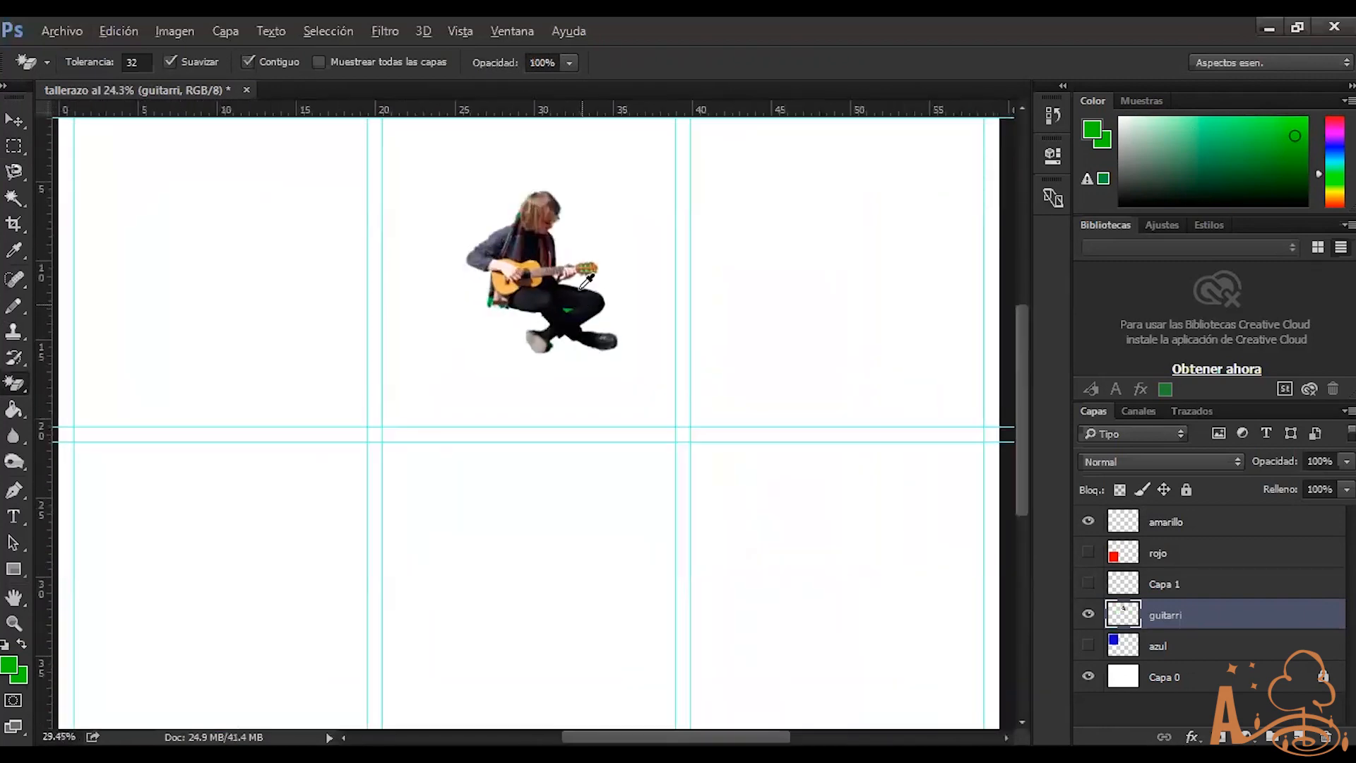
{"action": "scroll", "coordinate": [544, 162], "scroll_direction": "up", "scroll_amount": 3}
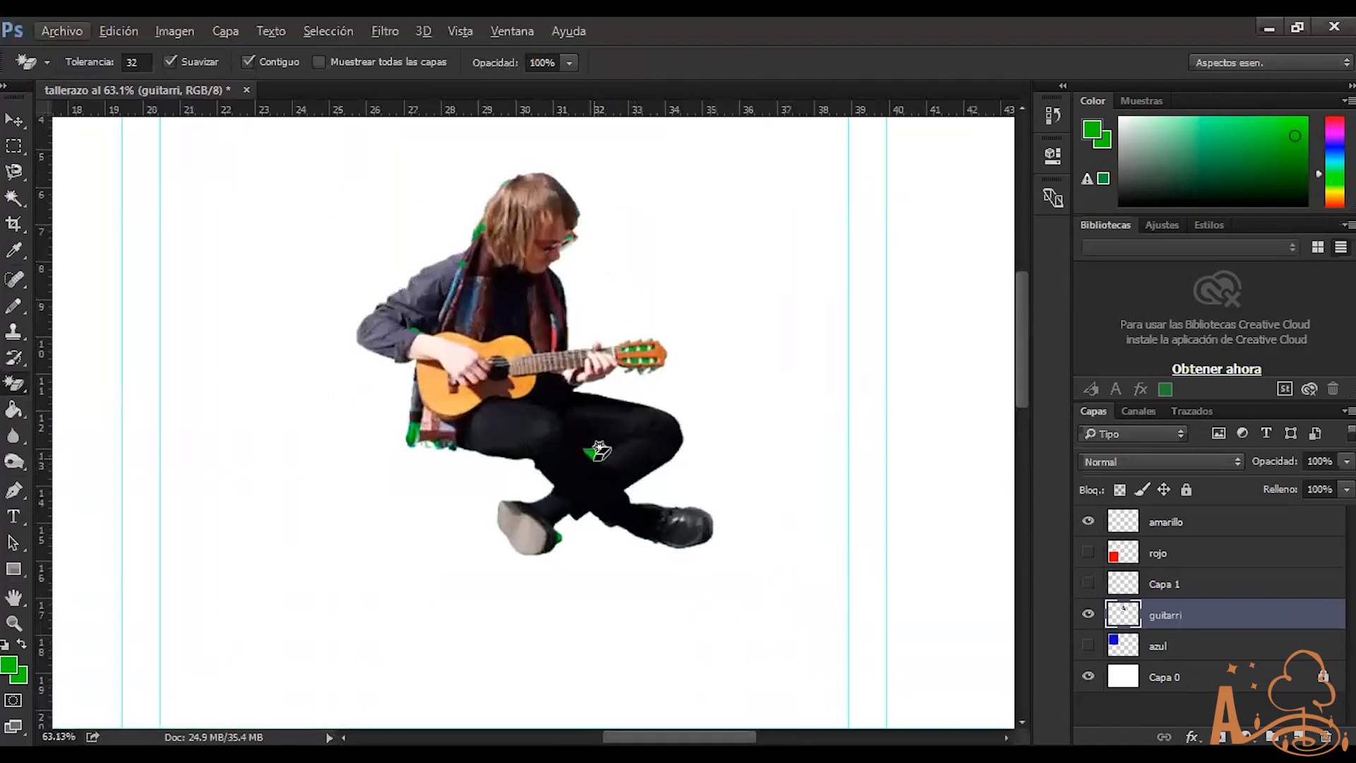
{"action": "left_click", "coordinate": [590, 470]}
{"action": "key", "text": "ctrl+z"}
{"action": "scroll", "coordinate": [598, 438], "scroll_direction": "up", "scroll_amount": 5}
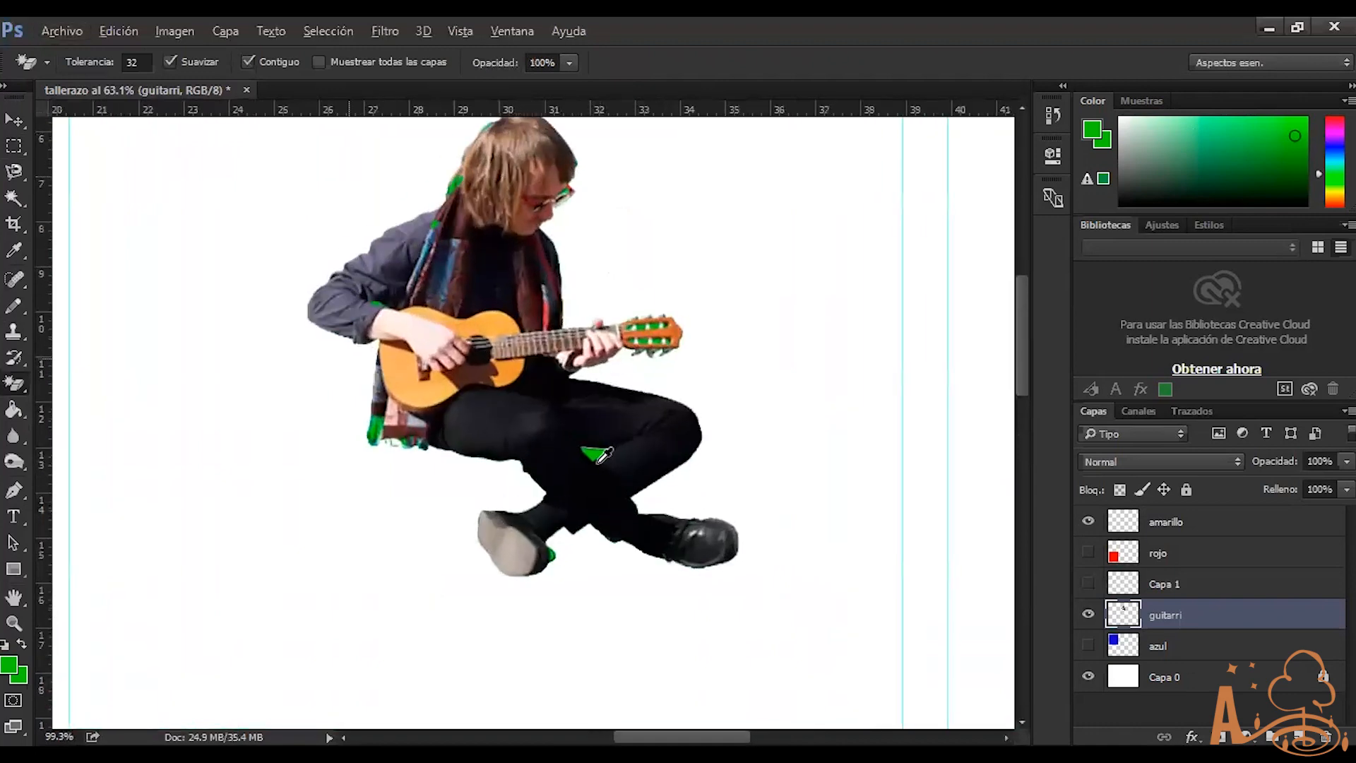
{"action": "scroll", "coordinate": [598, 438], "scroll_direction": "up", "scroll_amount": 1}
{"action": "left_click", "coordinate": [591, 452]}
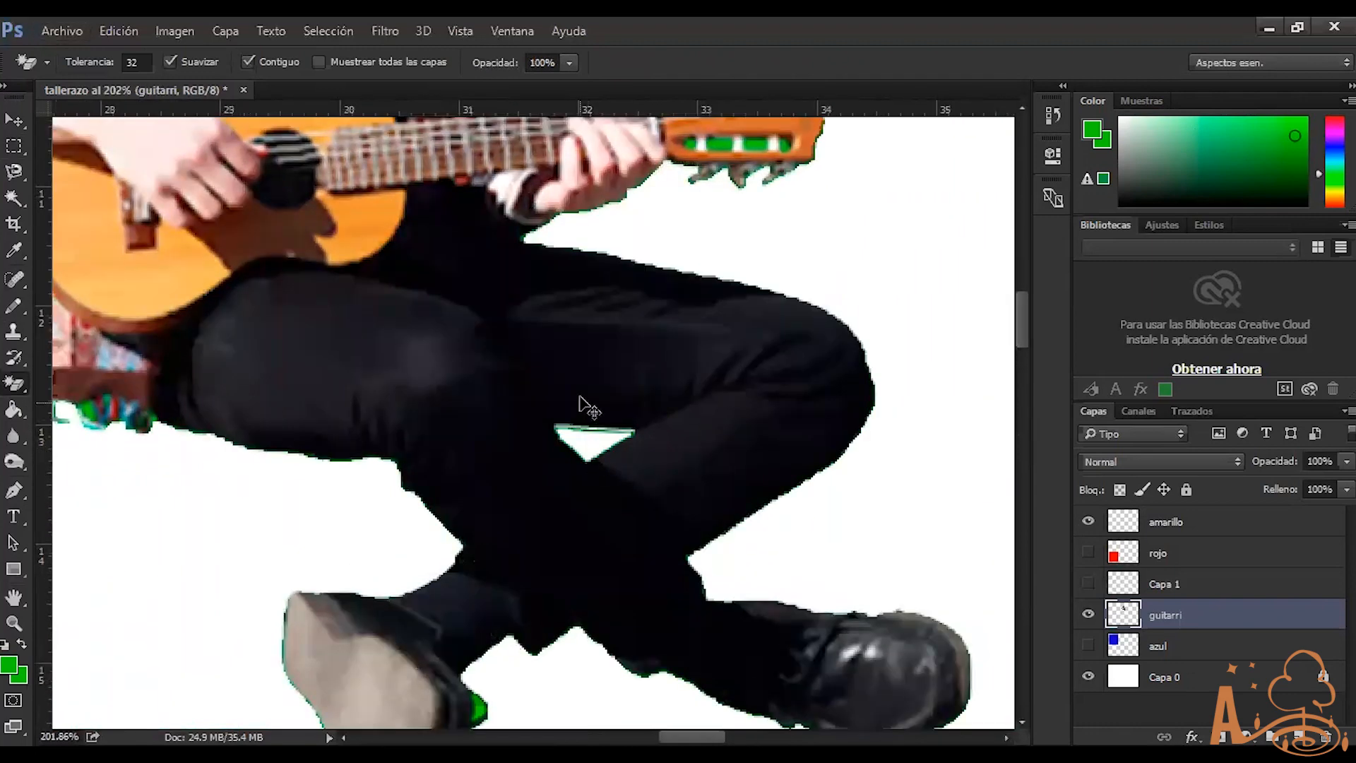
Try the Magic Eraser next to the gap between the guitarist's legs, and undo it
{"action": "scroll", "coordinate": [590, 397], "scroll_direction": "down", "scroll_amount": 3}
{"action": "left_click", "coordinate": [571, 428]}
{"action": "key", "text": "ctrl+z"}
Set the Magic Eraser tolerance to 50, test it on the guitarist's light shoe sole, and undo the erasure
{"action": "left_click", "coordinate": [132, 63]}
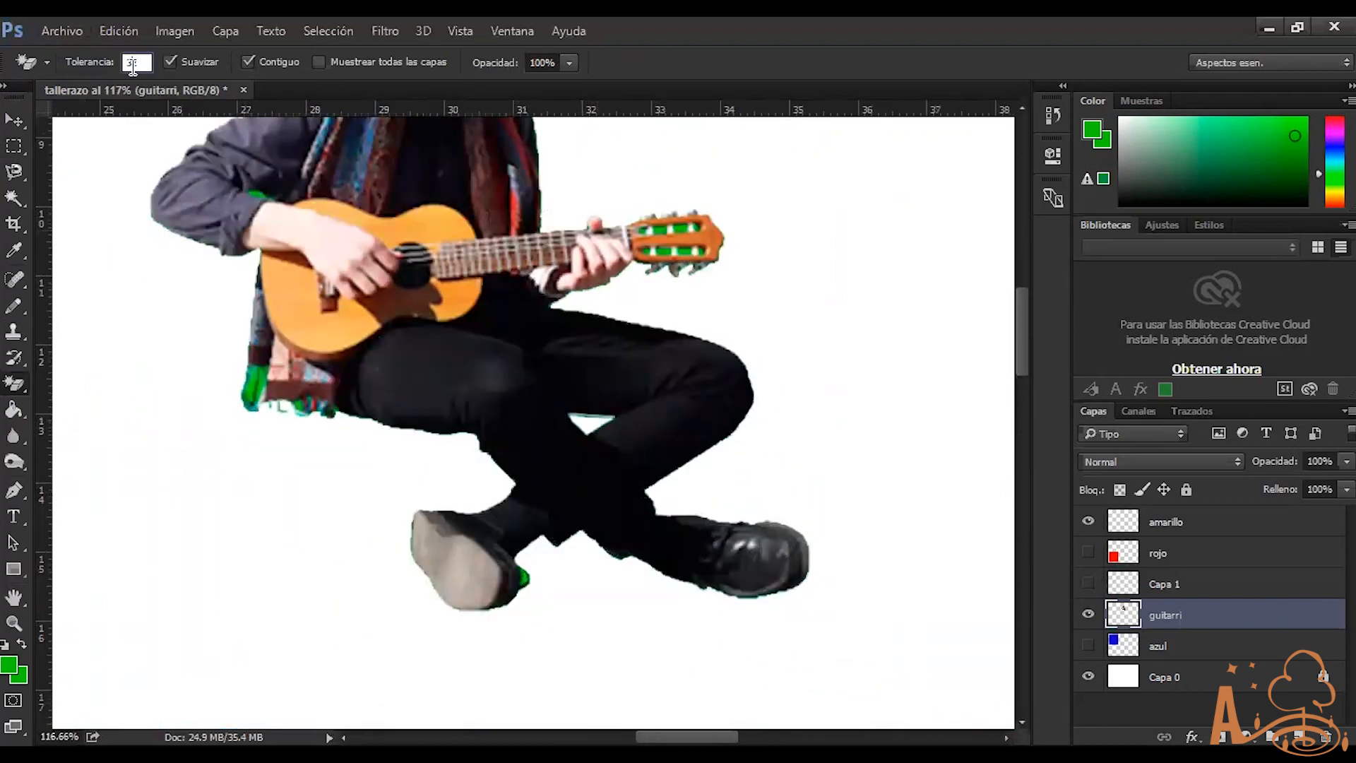
{"action": "double_click", "coordinate": [145, 62]}
{"action": "key", "text": "BackSpace"}
{"action": "type", "text": "50"}
{"action": "key", "text": "Return"}
{"action": "left_click", "coordinate": [457, 545]}
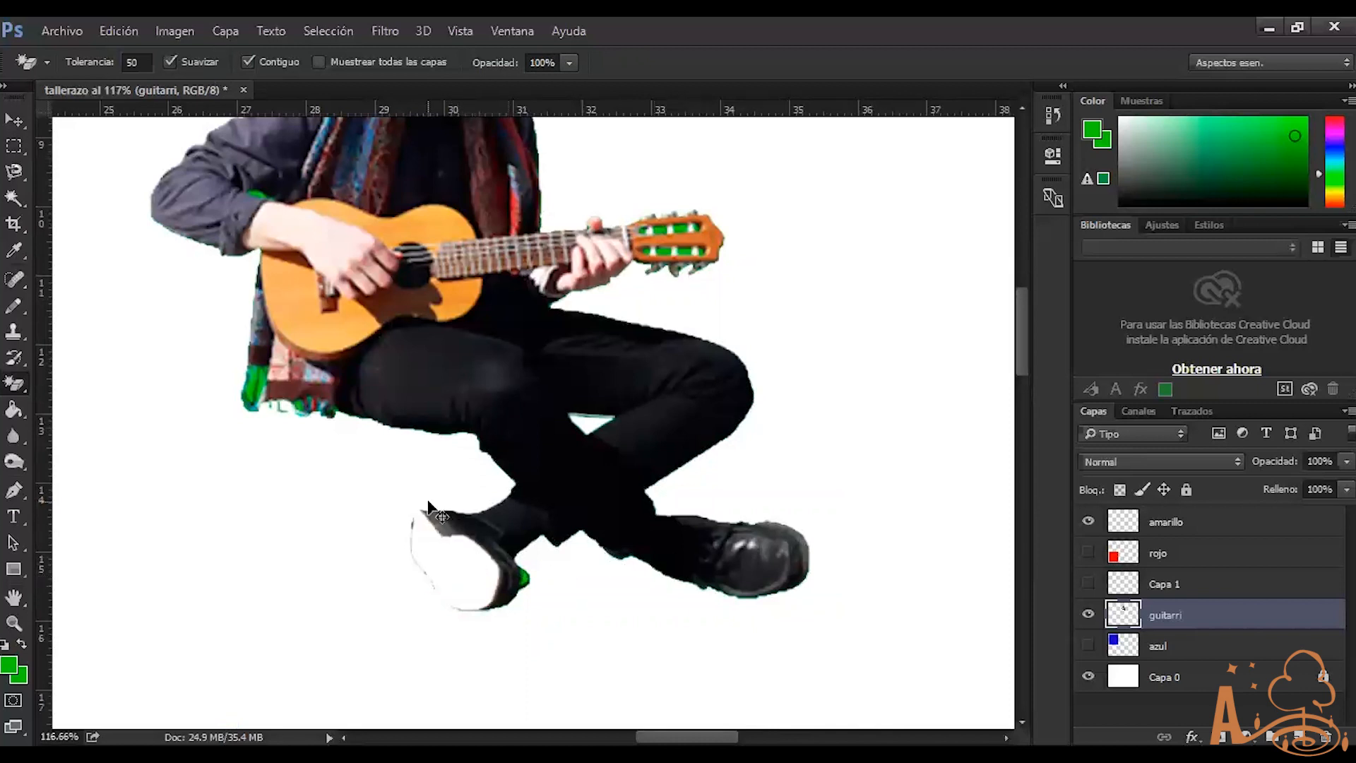
{"action": "key", "text": "ctrl+z"}
Set the Magic Eraser tolerance to 100 and erase the guitarist's light shoe sole
{"action": "left_click", "coordinate": [141, 64]}
{"action": "type", "text": "100"}
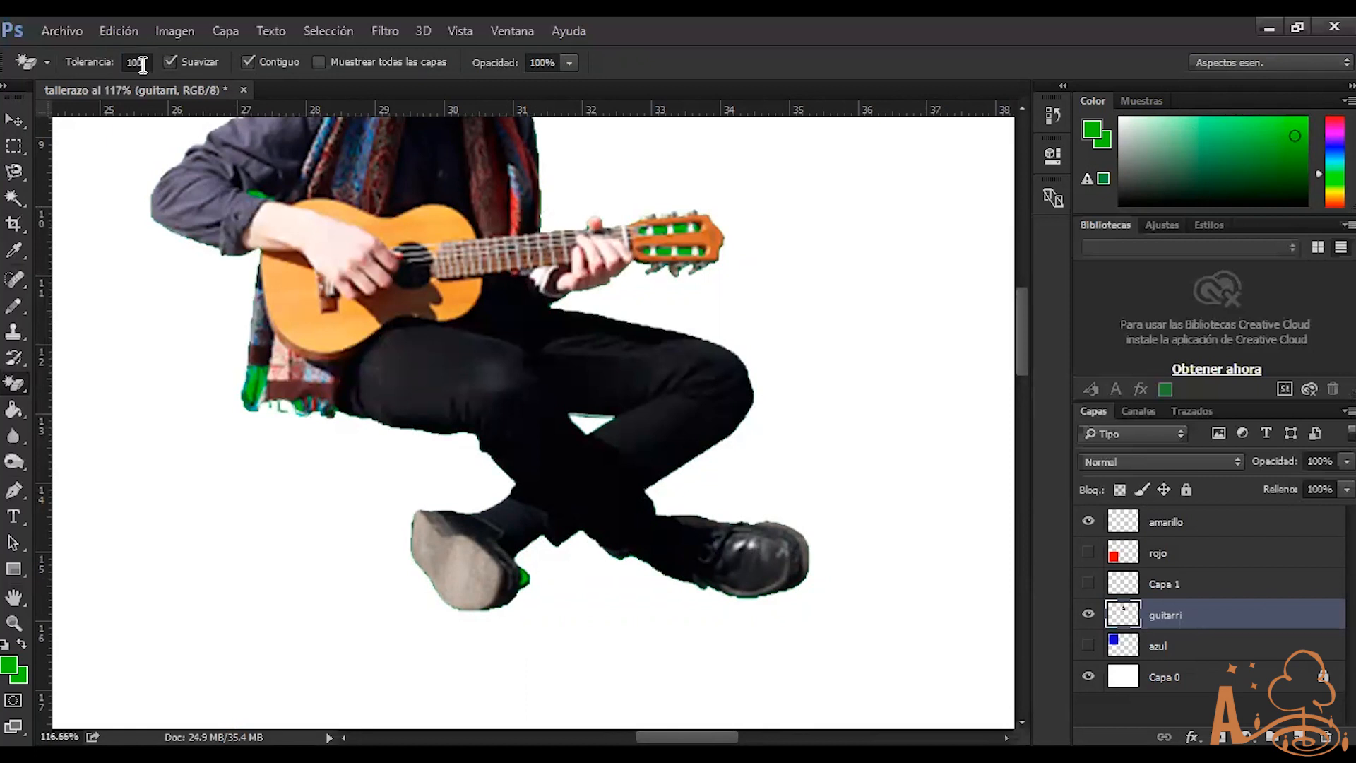
{"action": "left_click", "coordinate": [448, 530]}
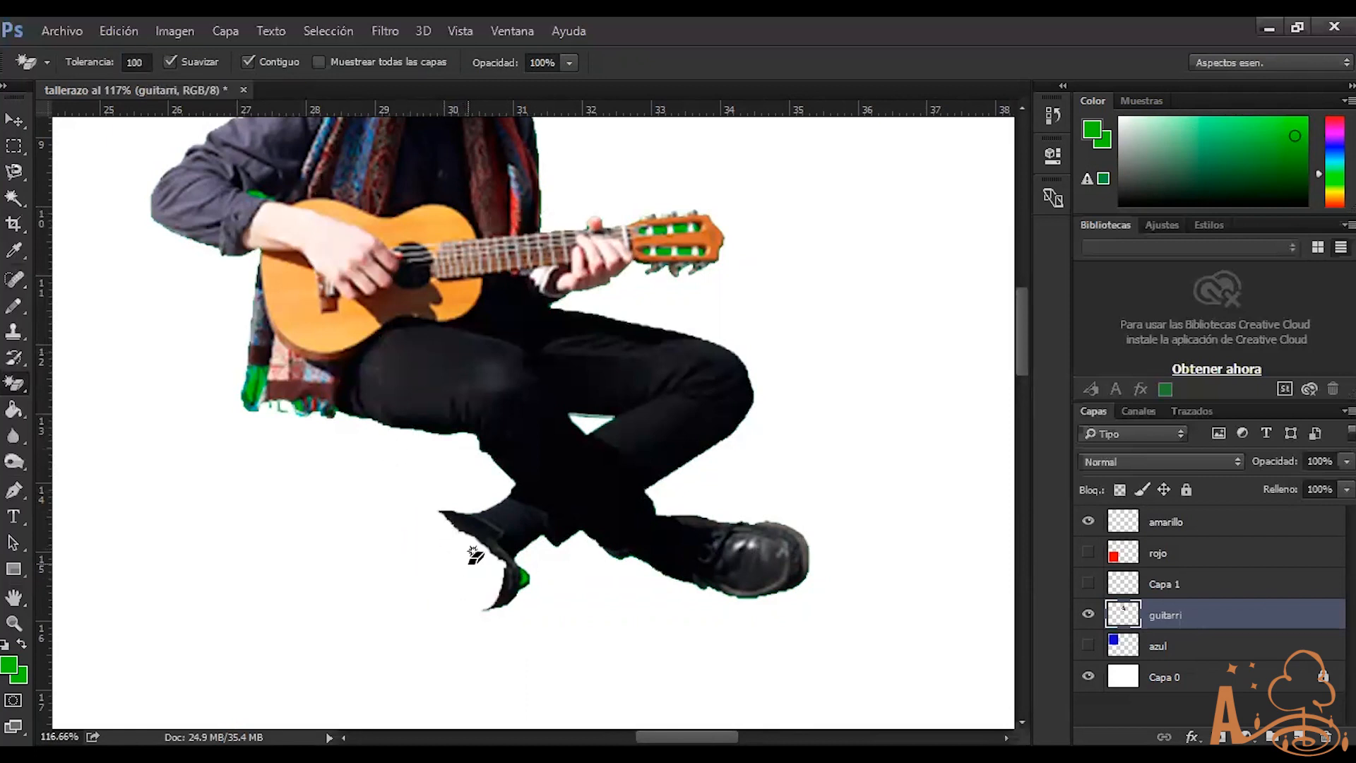
Test the Magic Eraser at tolerance 100 on the guitarist's black trousers and shoe, undoing each erasure
{"action": "left_click", "coordinate": [518, 564]}
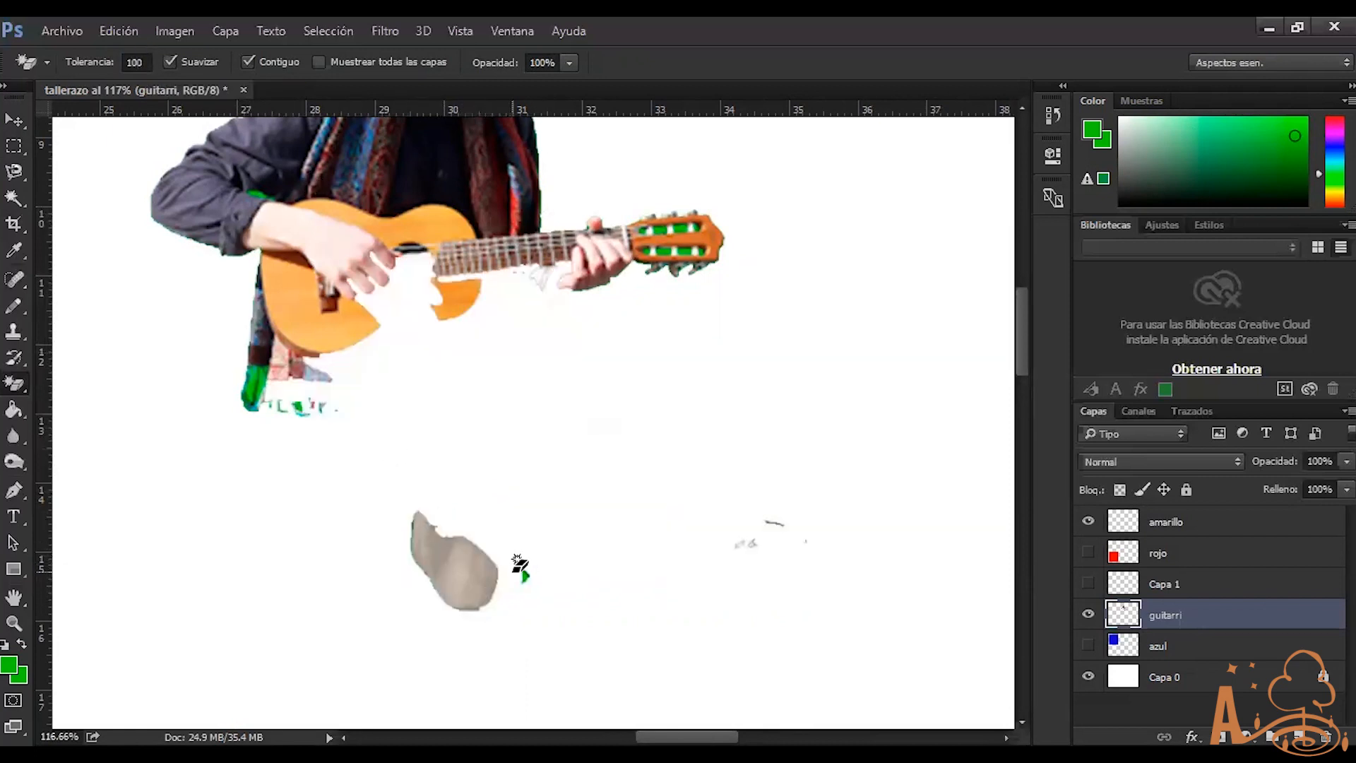
{"action": "key", "text": "ctrl+z"}
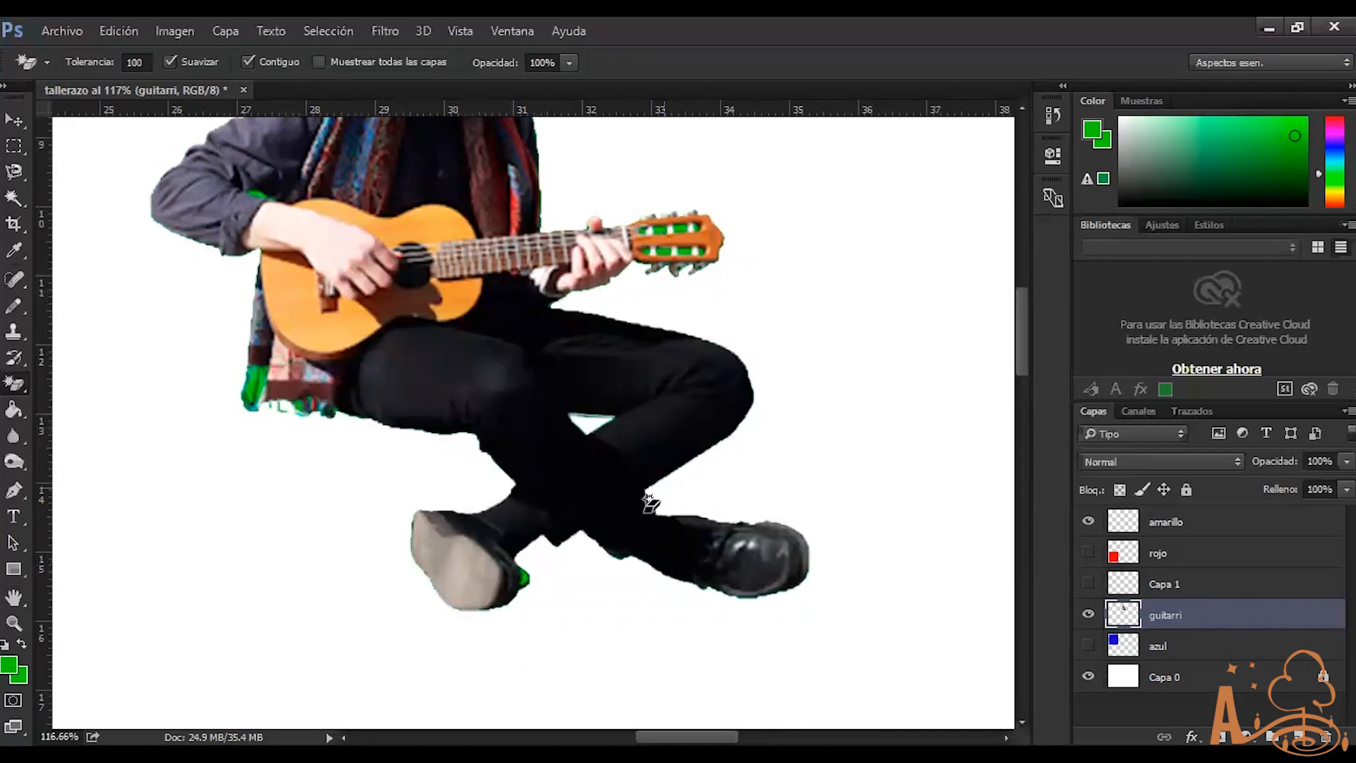
{"action": "left_click", "coordinate": [145, 61]}
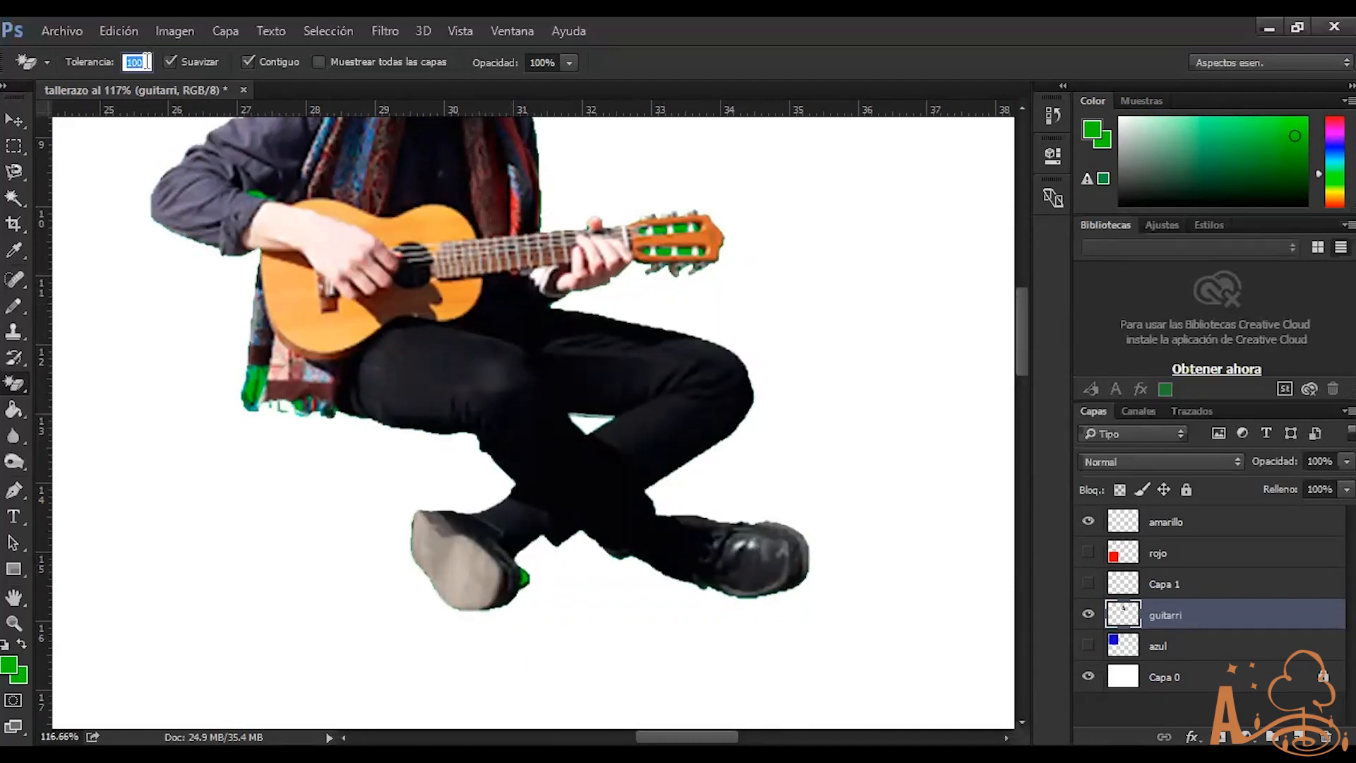
{"action": "left_click", "coordinate": [529, 528]}
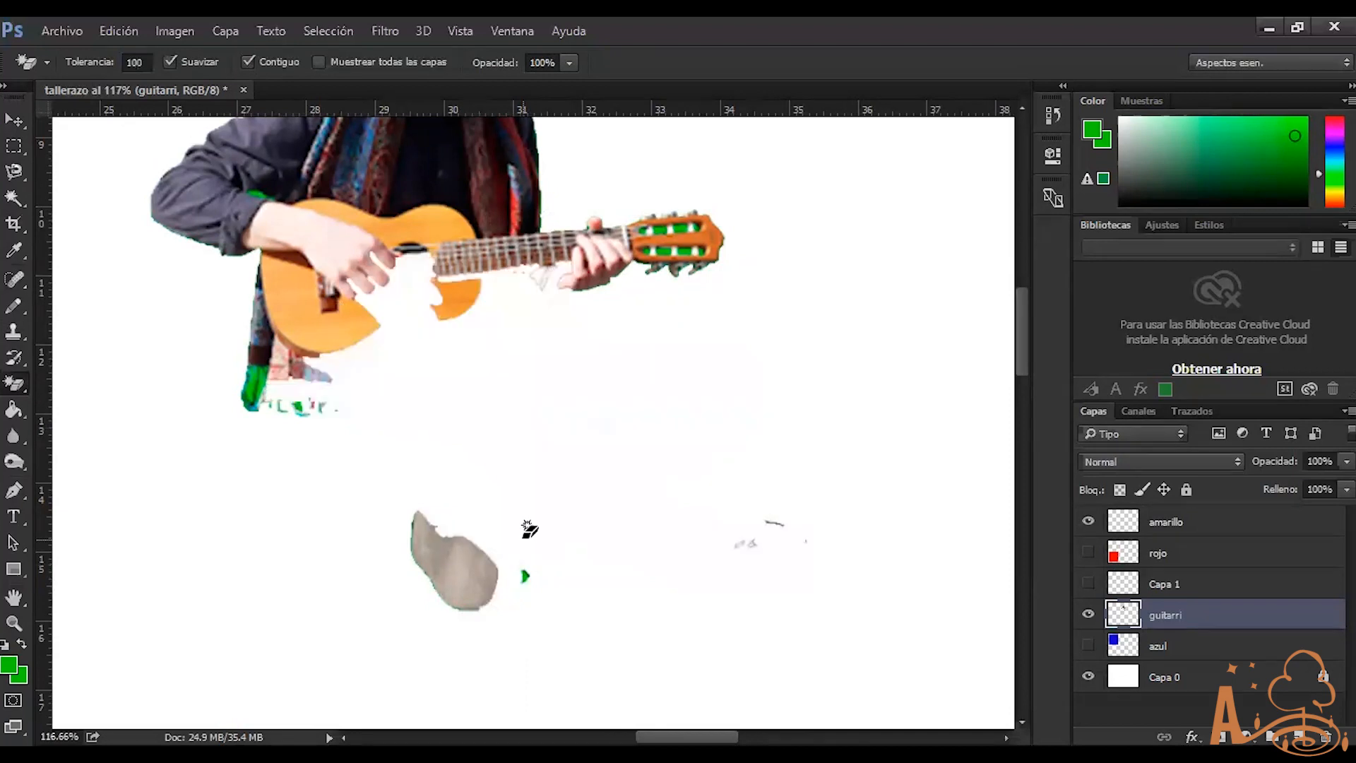
{"action": "key", "text": "ctrl+z"}
Set the Magic Eraser tolerance to 5 and erase patches of the dark ankle and sock above the light shoe sole
{"action": "left_click", "coordinate": [126, 63]}
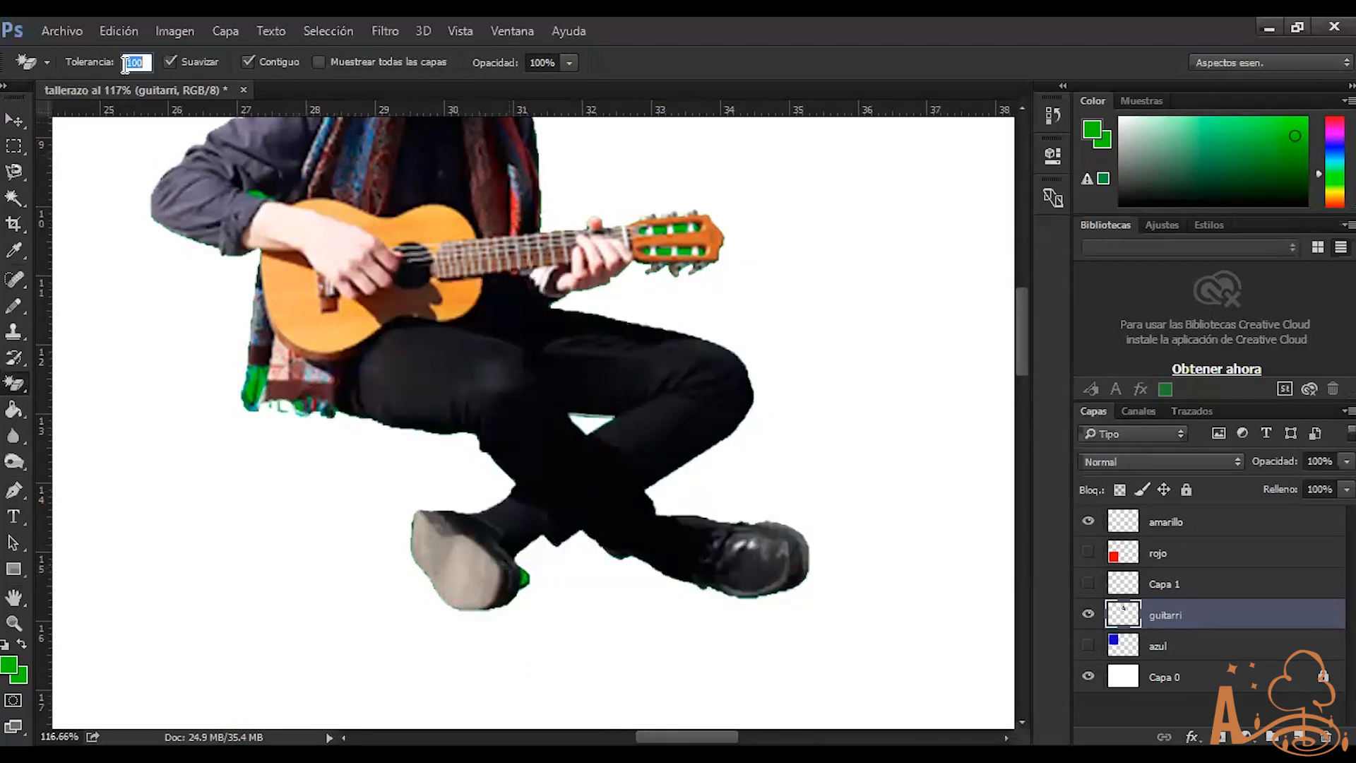
{"action": "type", "text": "5"}
{"action": "key", "text": "Return"}
{"action": "left_click", "coordinate": [509, 537]}
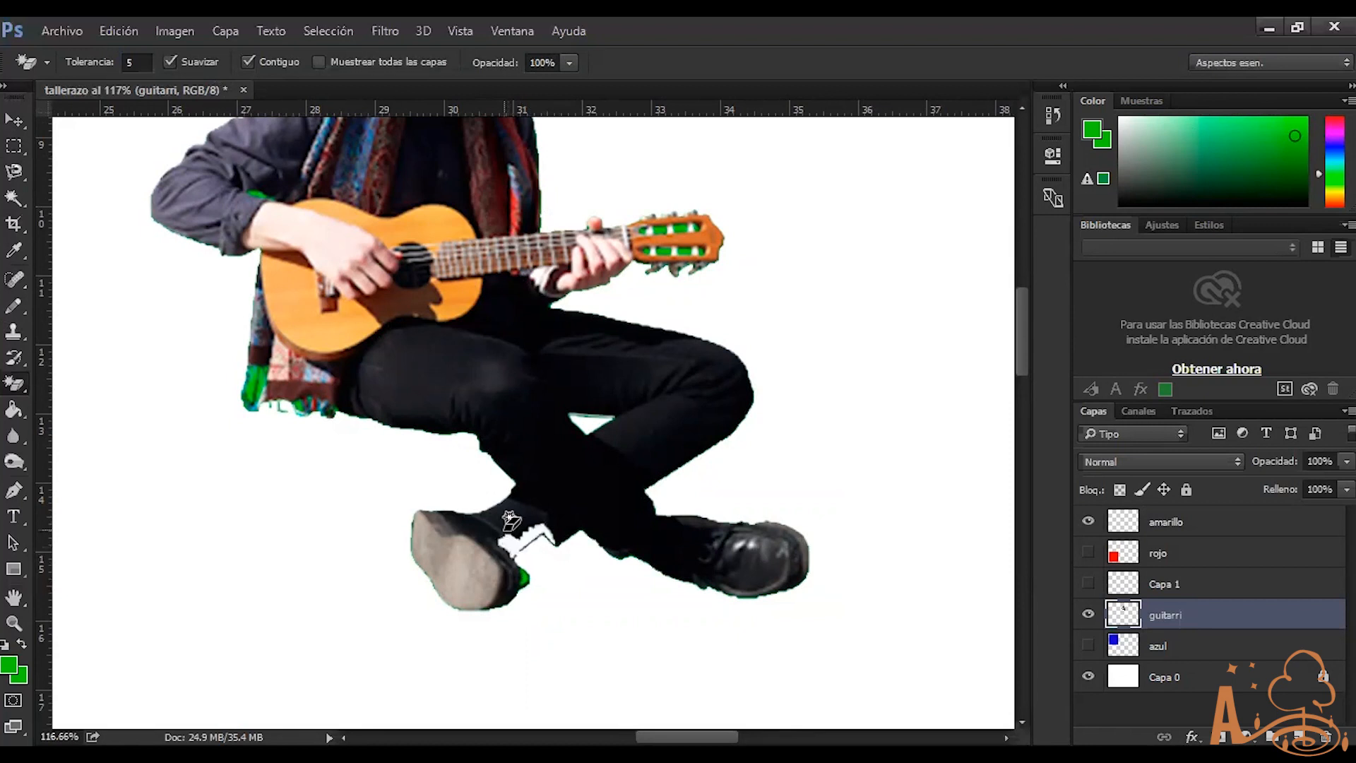
{"action": "left_click", "coordinate": [494, 524]}
{"action": "left_click", "coordinate": [523, 519]}
{"action": "left_click", "coordinate": [506, 519]}
{"action": "left_click", "coordinate": [504, 514]}
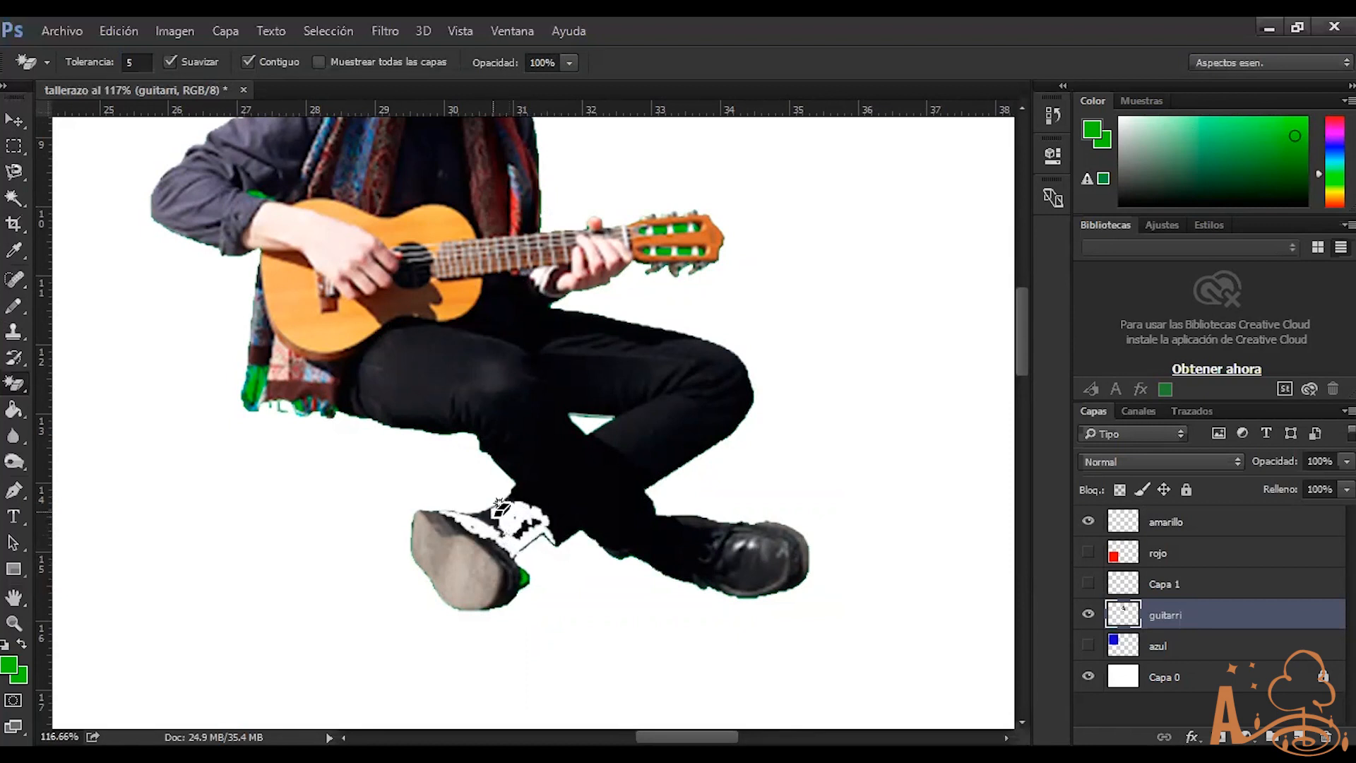
{"action": "right_click", "coordinate": [17, 412]}
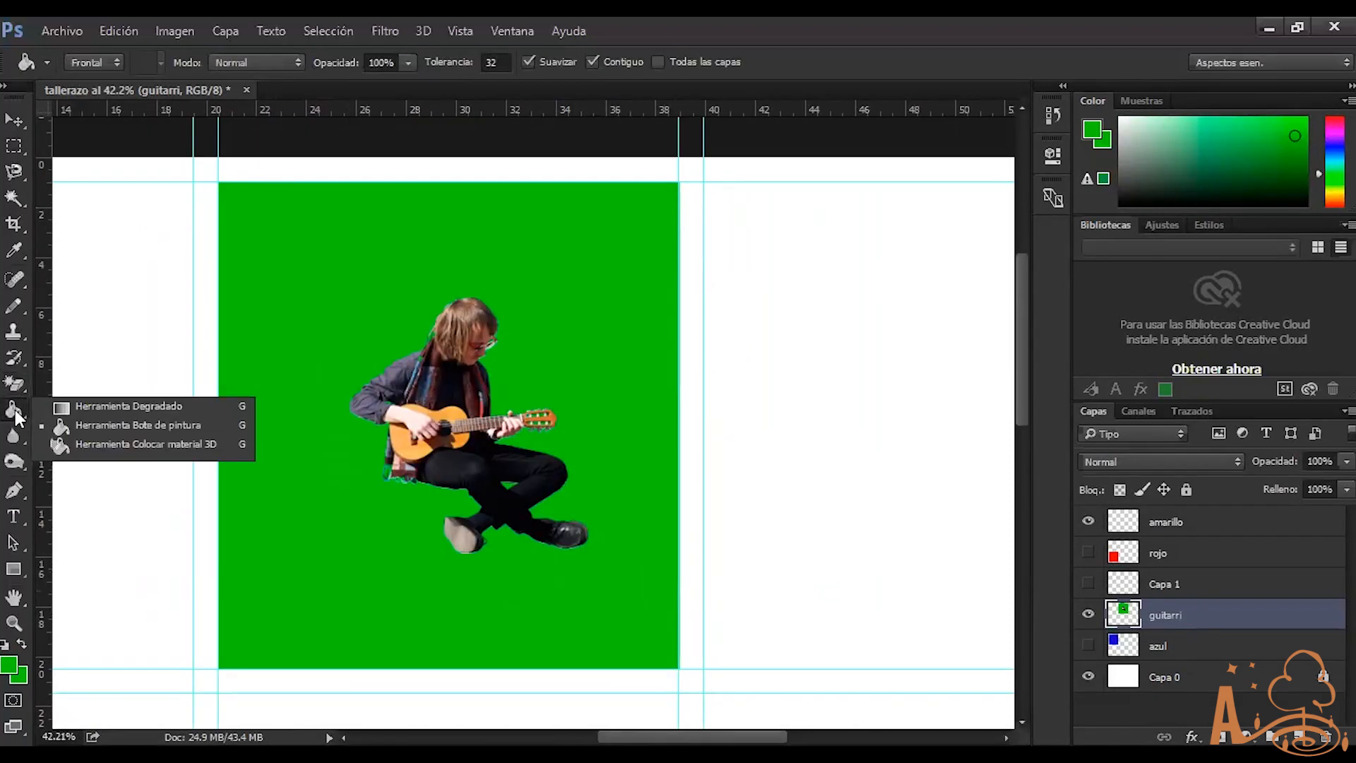
{"action": "left_click", "coordinate": [14, 145]}
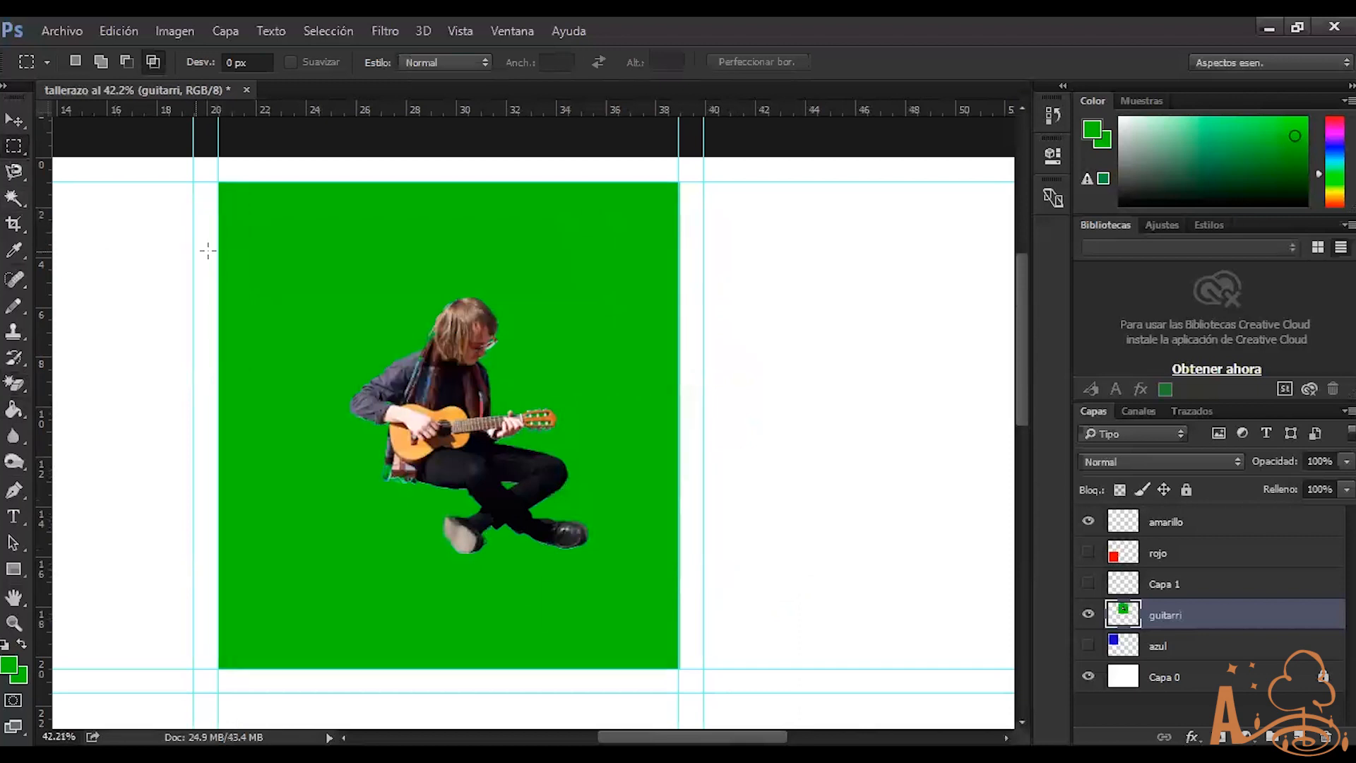
{"action": "left_click_drag", "start_coordinate": [218, 197], "coordinate": [356, 363]}
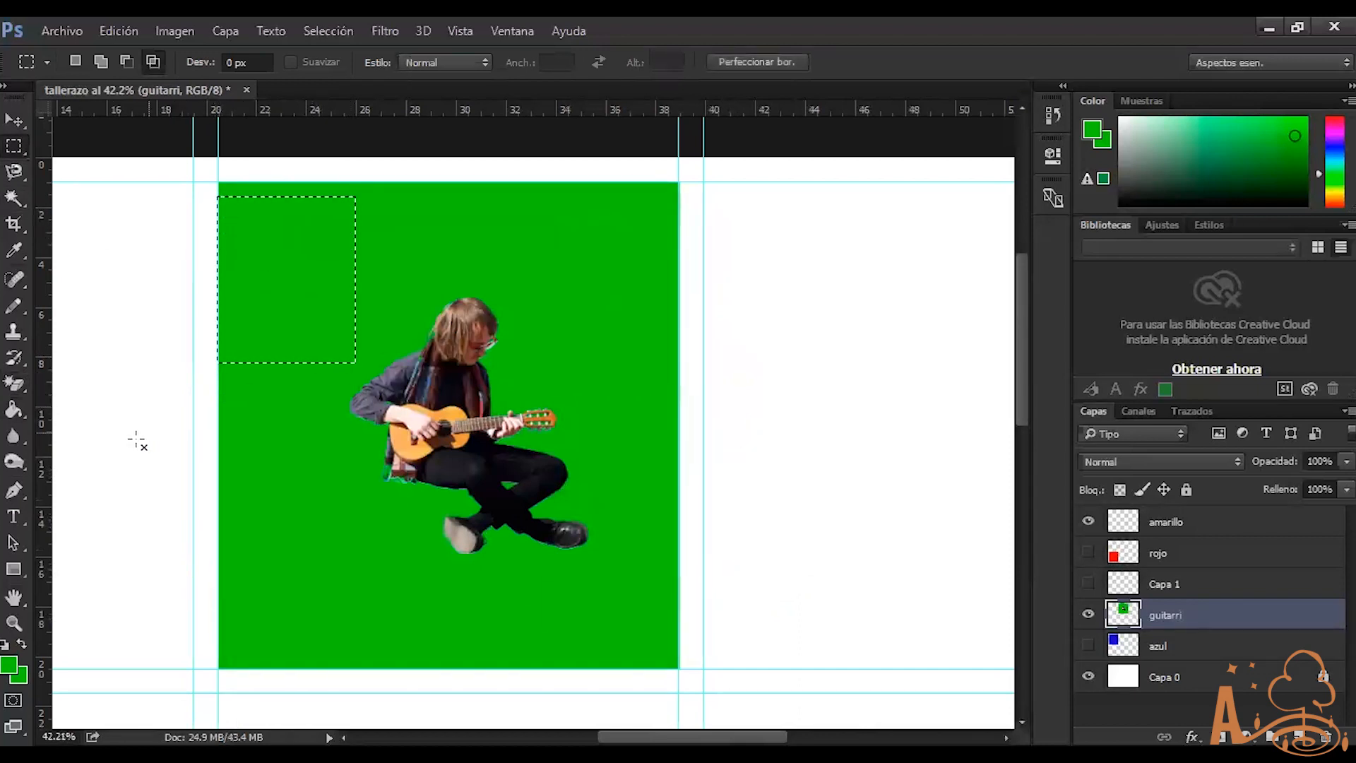
{"action": "left_click", "coordinate": [14, 409]}
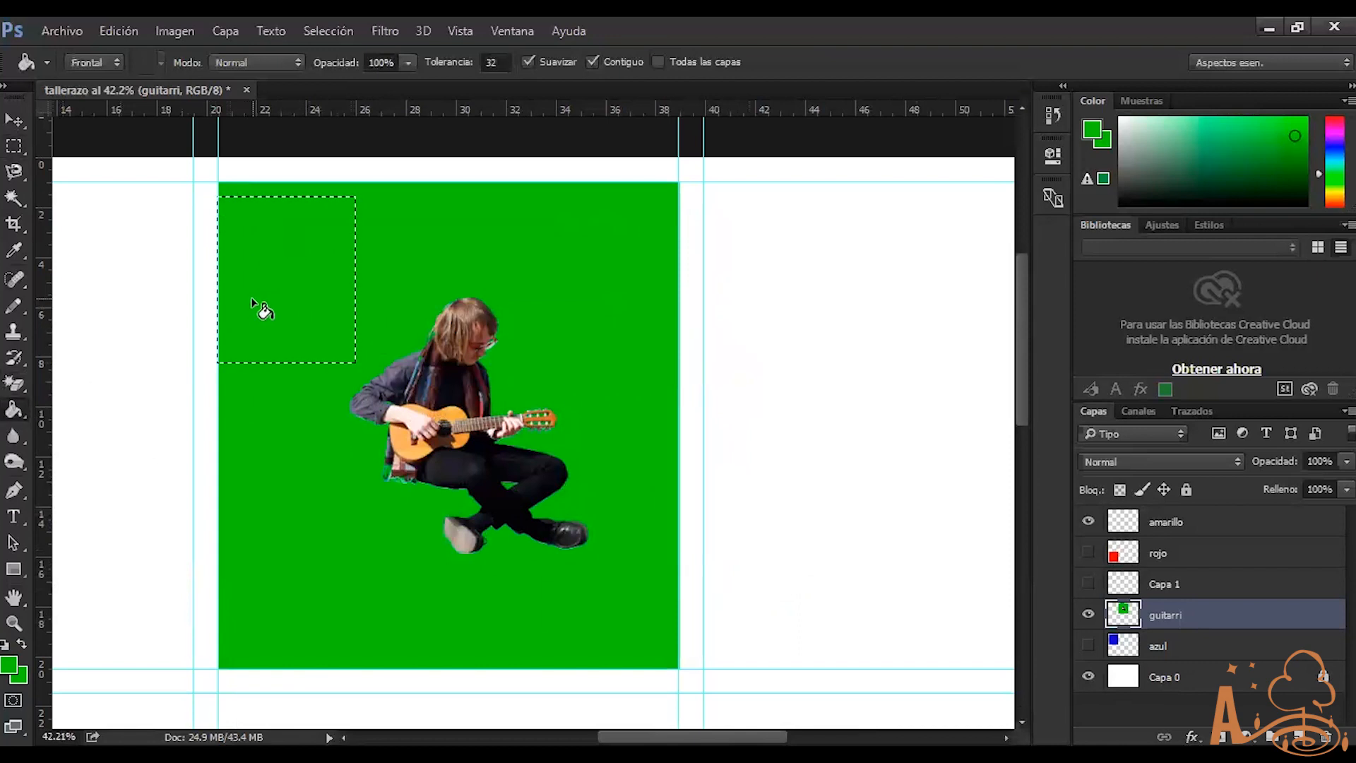
{"action": "left_click", "coordinate": [13, 144]}
{"action": "left_click_drag", "start_coordinate": [218, 199], "coordinate": [340, 362]}
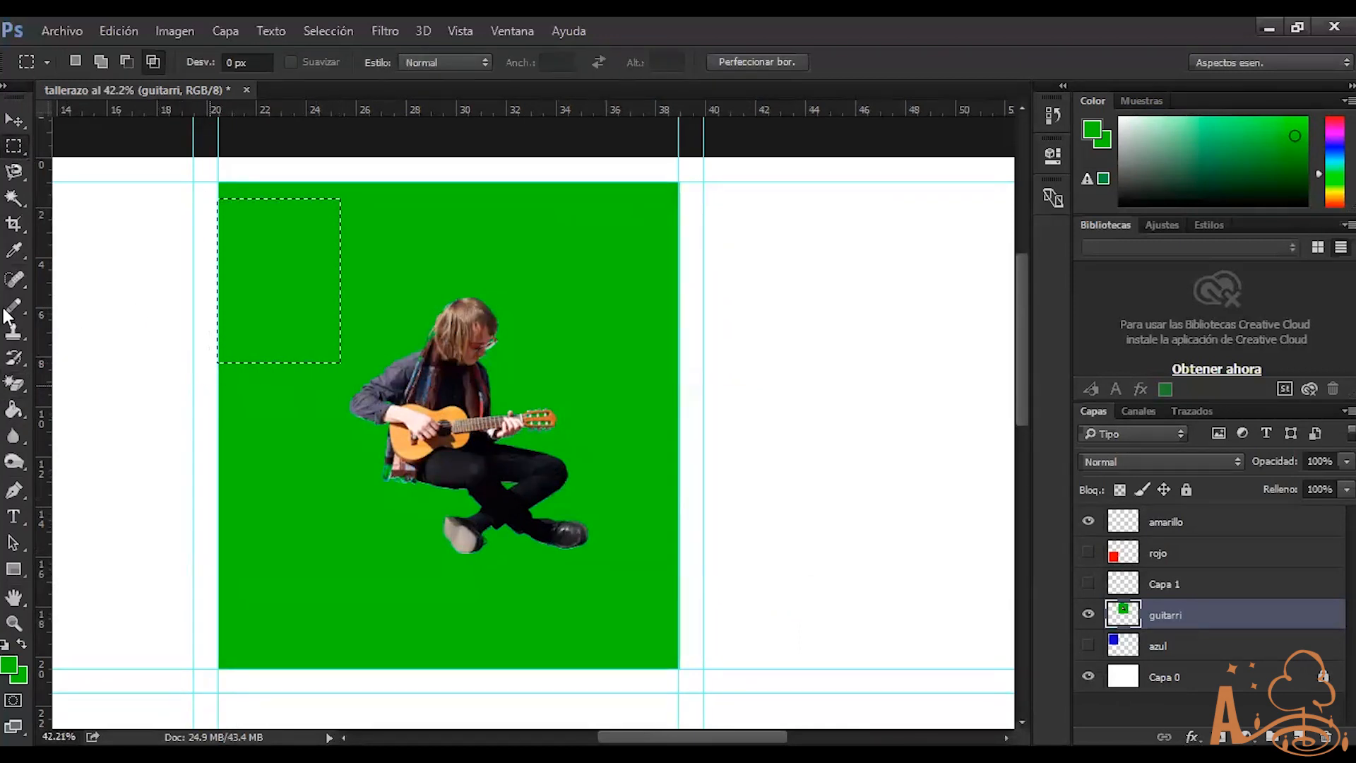
{"action": "key", "text": "g"}
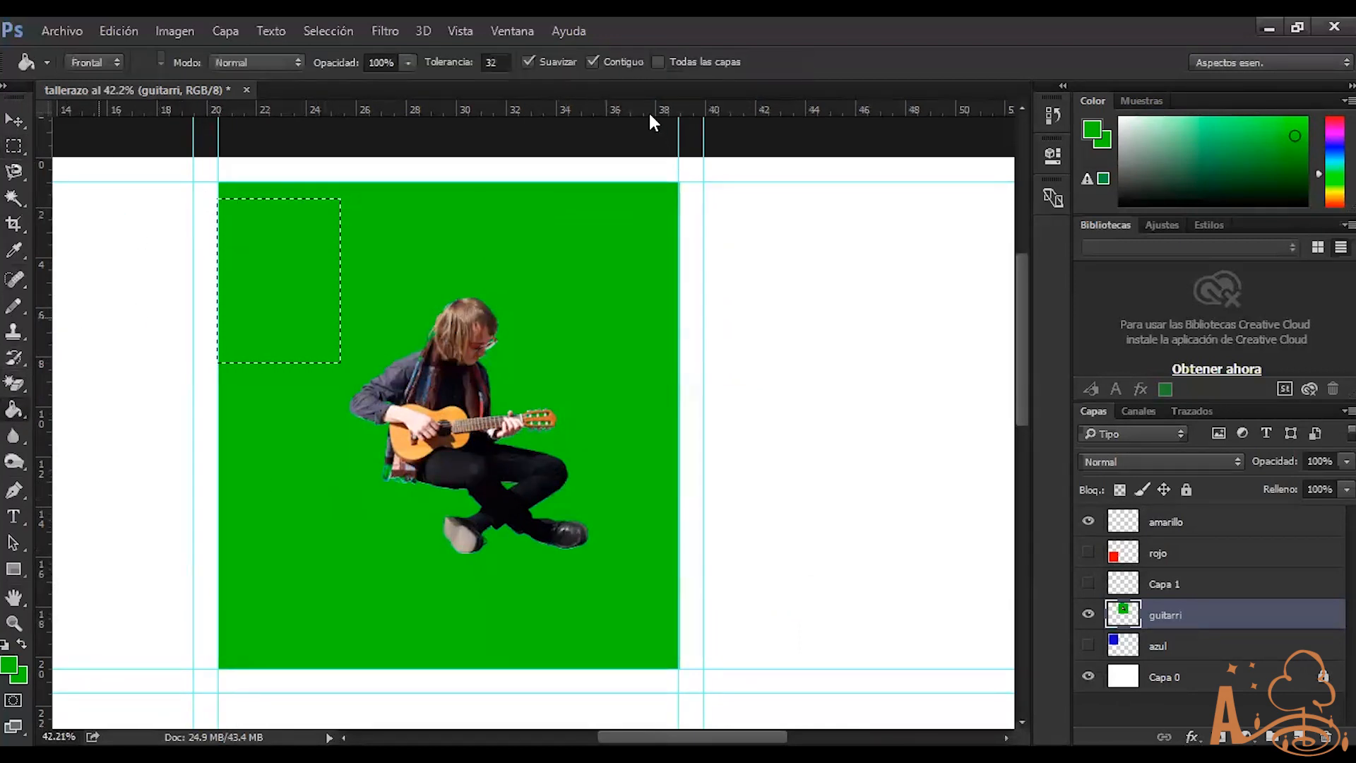
{"action": "key", "text": "ctrl+shift+s"}
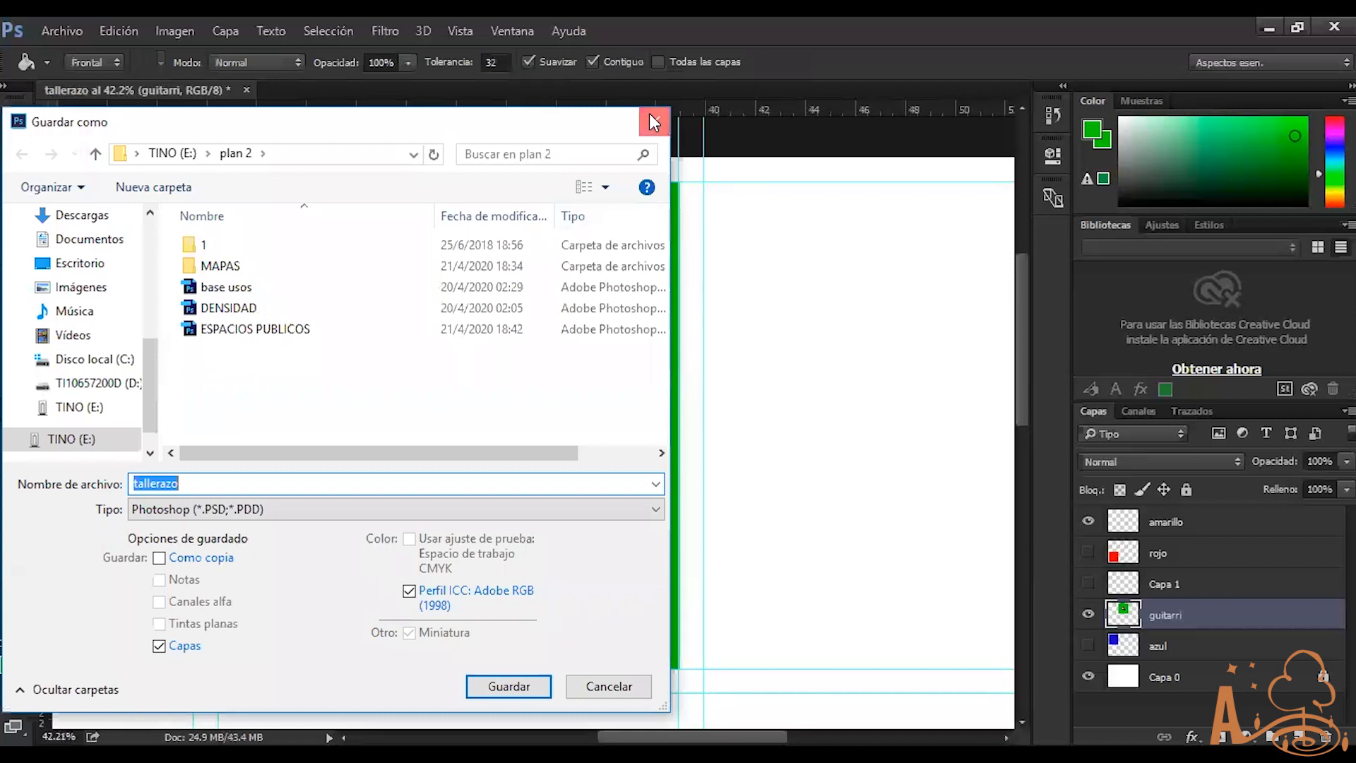
{"action": "key", "text": "Escape"}
{"action": "key", "text": "ctrl+d"}
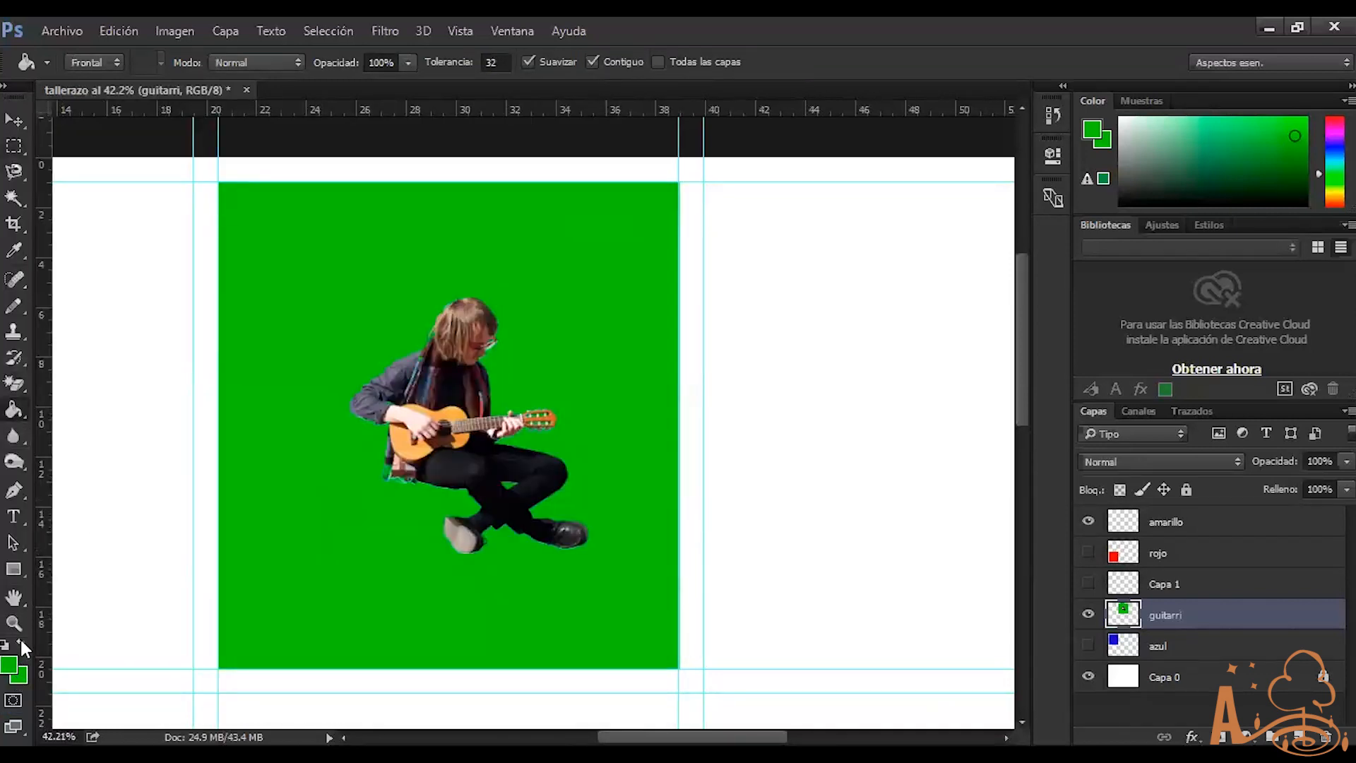
Set the foreground color to dark blue, fill the green background with the Paint Bucket, and undo the fill
{"action": "left_click", "coordinate": [1334, 143]}
{"action": "left_click", "coordinate": [1288, 147]}
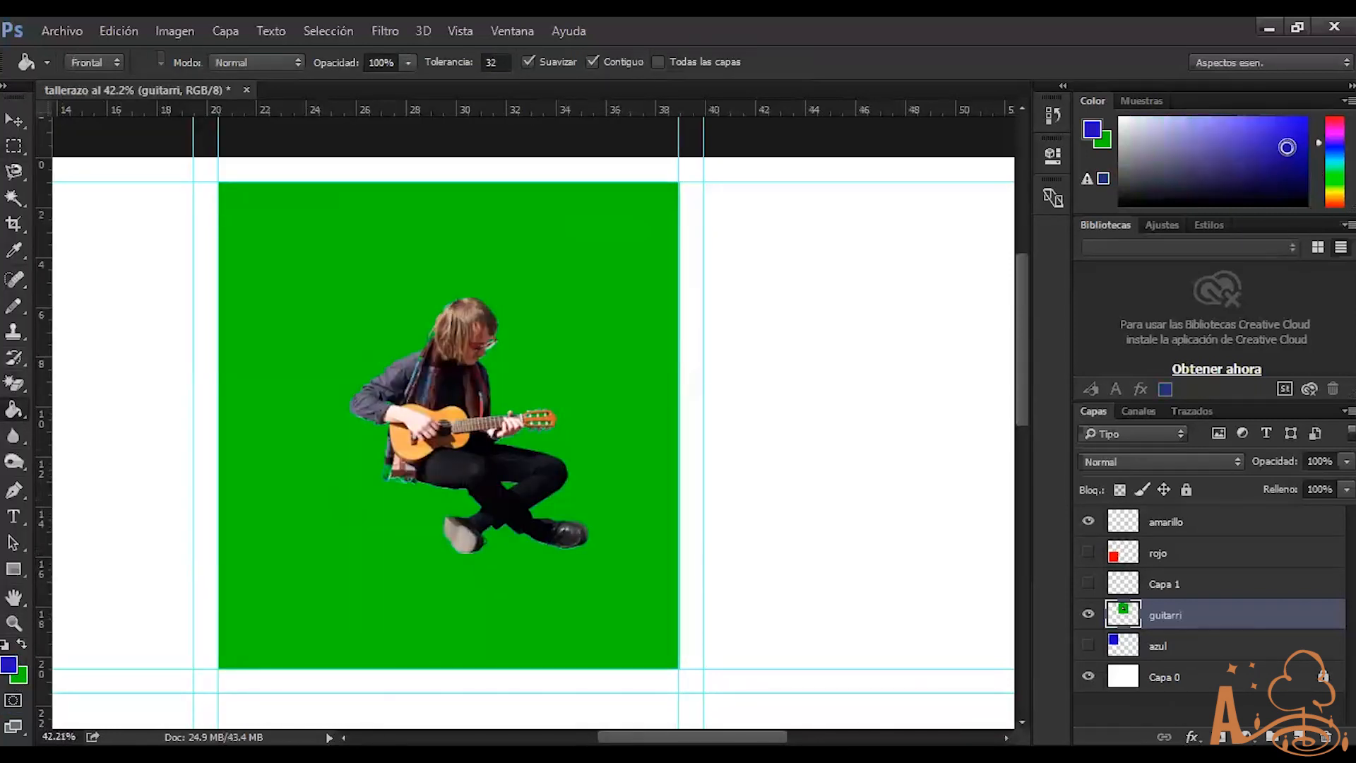
{"action": "left_click", "coordinate": [242, 461]}
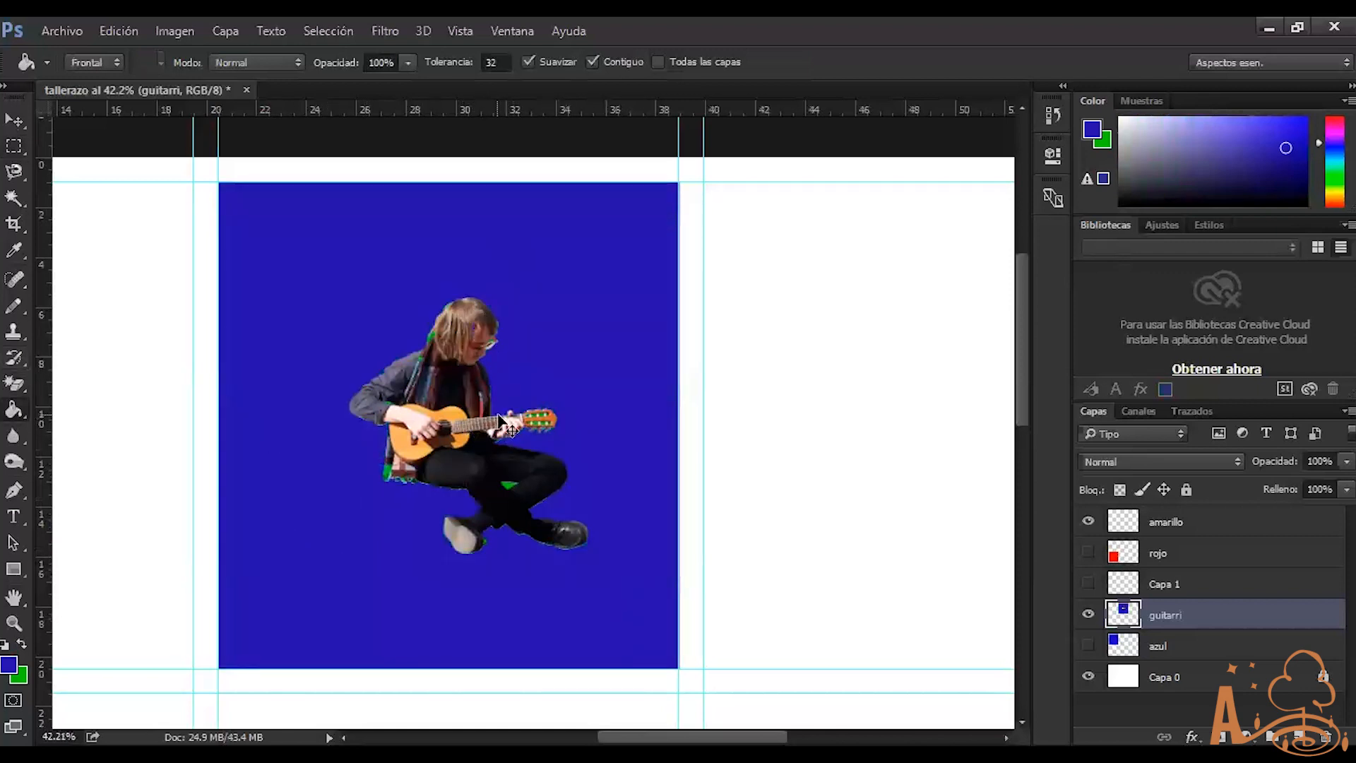
{"action": "key", "text": "ctrl+z"}
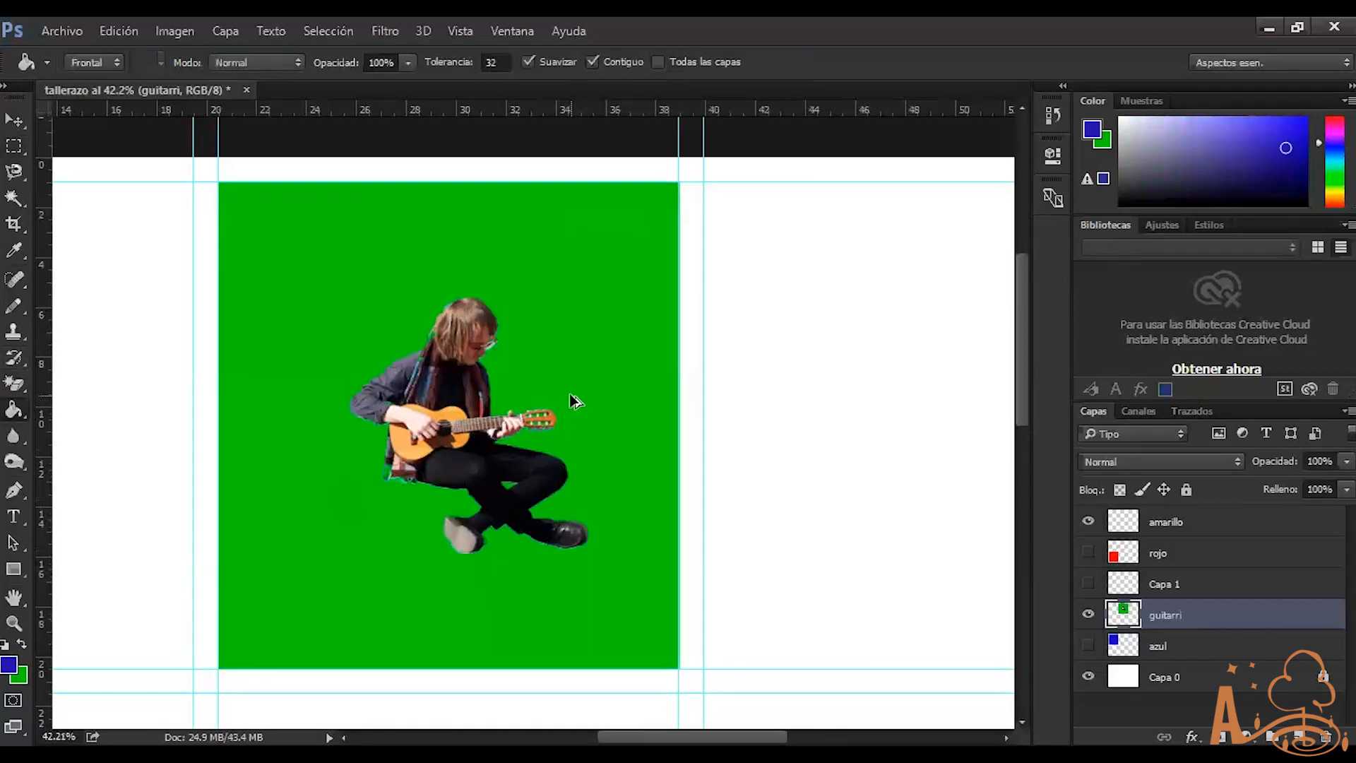
Select a narrow upright rectangle on the green area beside the guitarist's head, fill it with dark blue, and undo the fill
{"action": "left_click", "coordinate": [13, 145]}
{"action": "left_click_drag", "start_coordinate": [292, 230], "coordinate": [523, 342]}
{"action": "left_click_drag", "start_coordinate": [283, 196], "coordinate": [335, 322]}
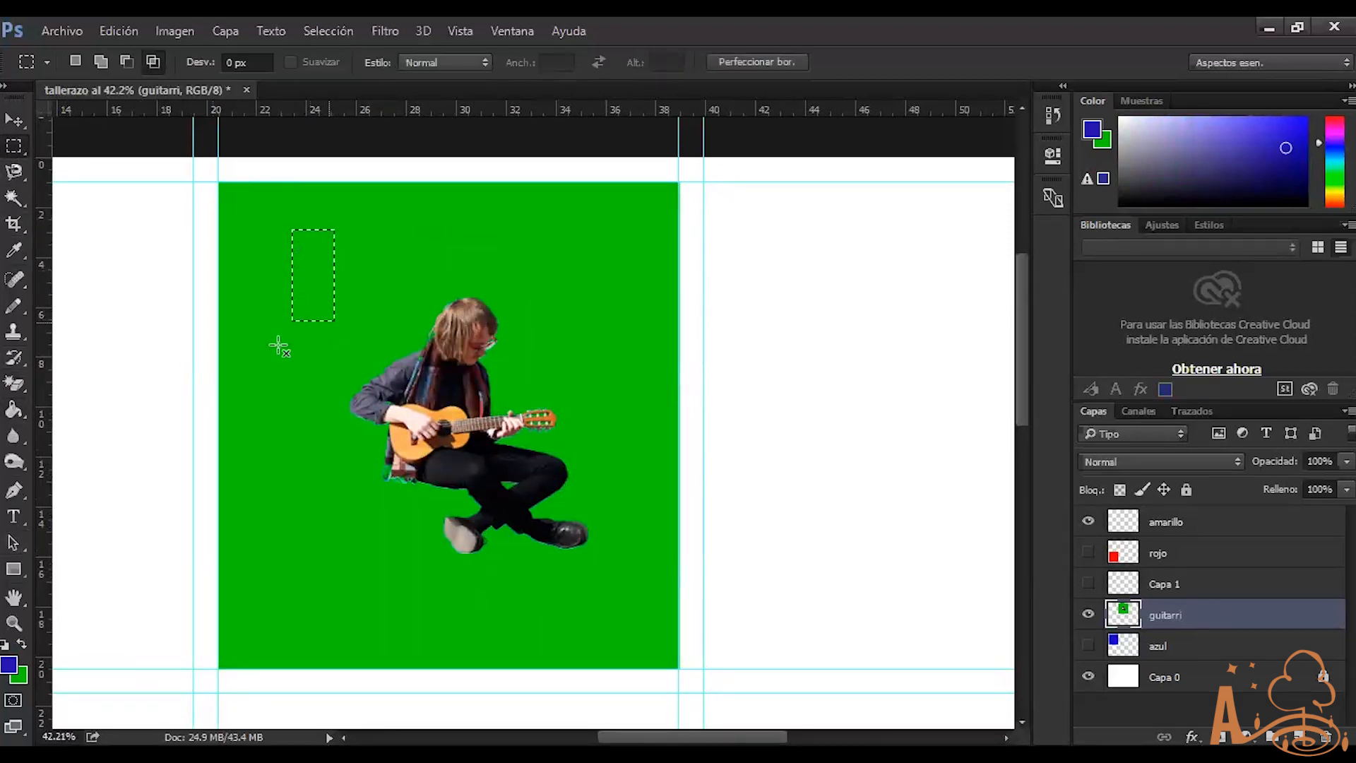
{"action": "left_click", "coordinate": [15, 410]}
{"action": "left_click", "coordinate": [305, 311]}
{"action": "scroll", "coordinate": [315, 226], "scroll_direction": "up", "scroll_amount": 3}
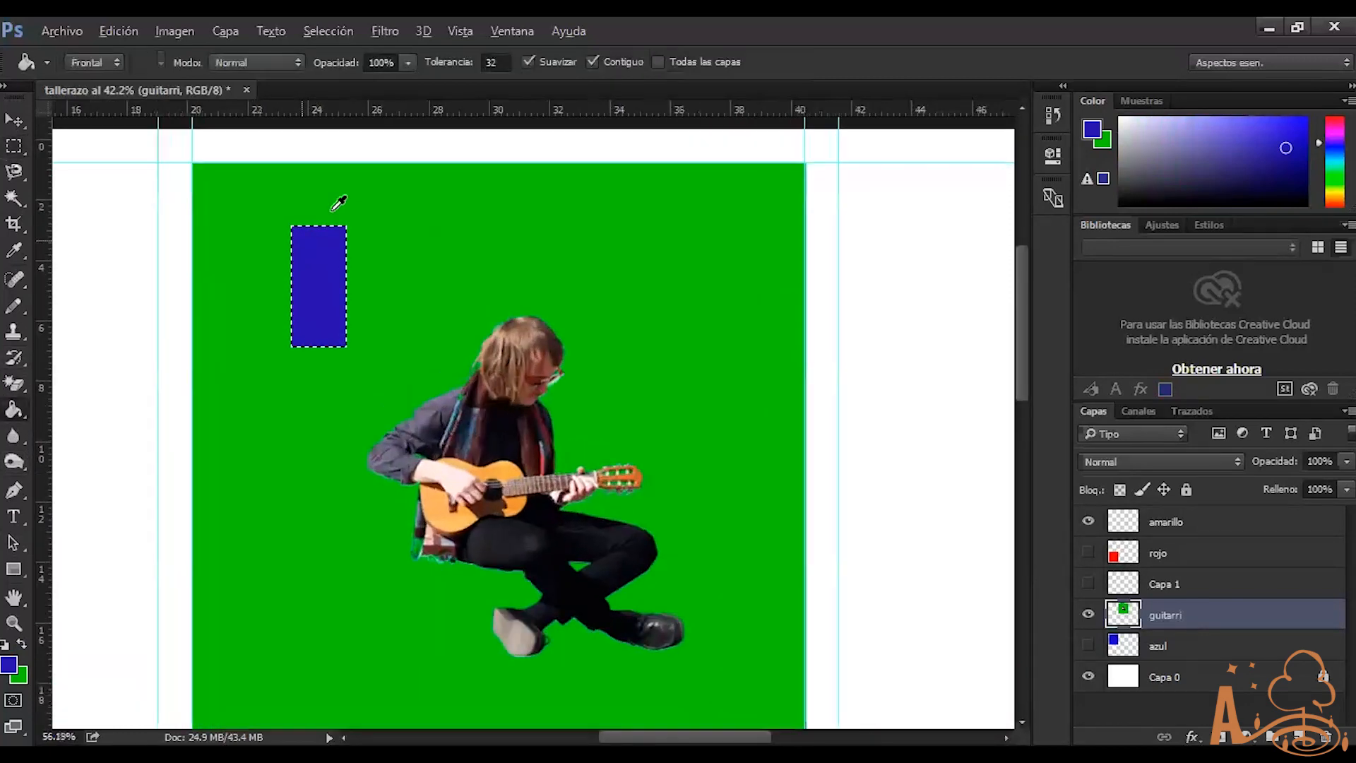
{"action": "scroll", "coordinate": [344, 249], "scroll_direction": "up", "scroll_amount": 4}
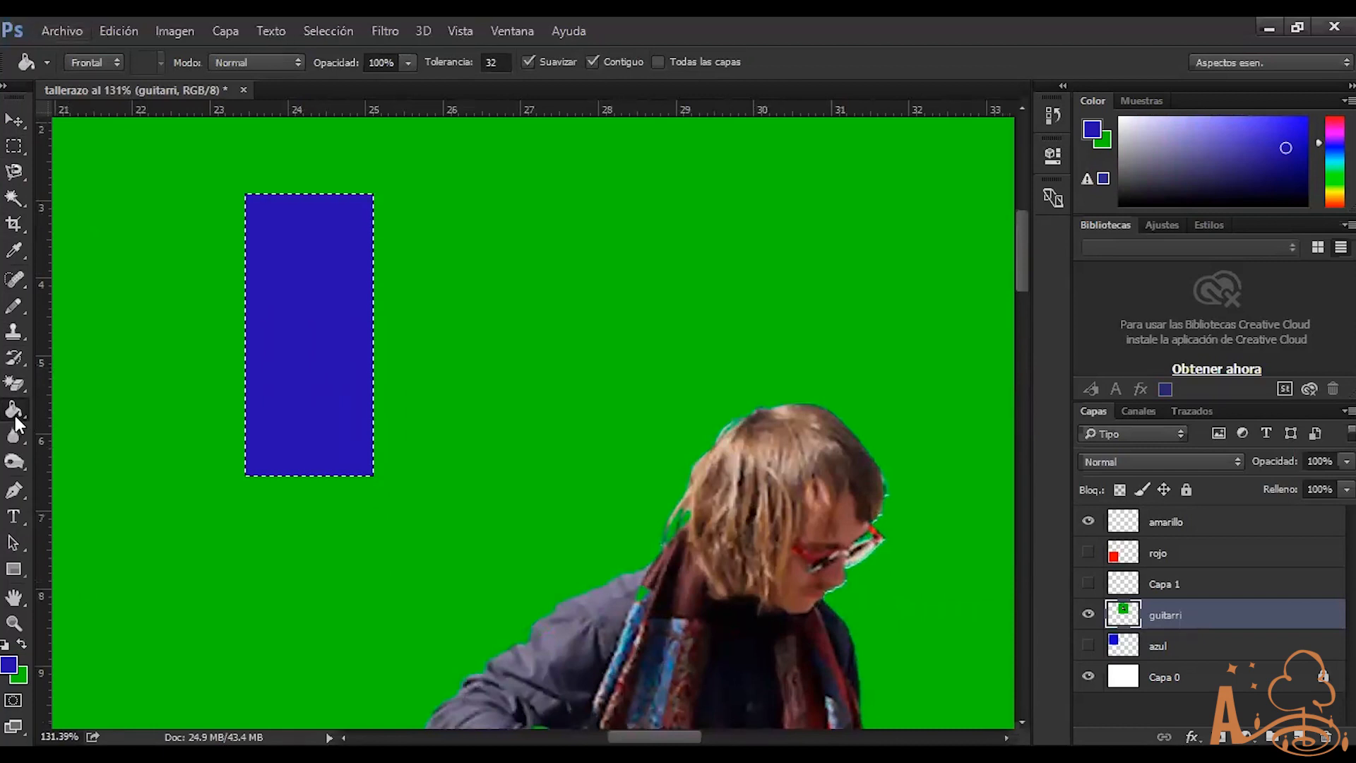
{"action": "key", "text": "ctrl+z"}
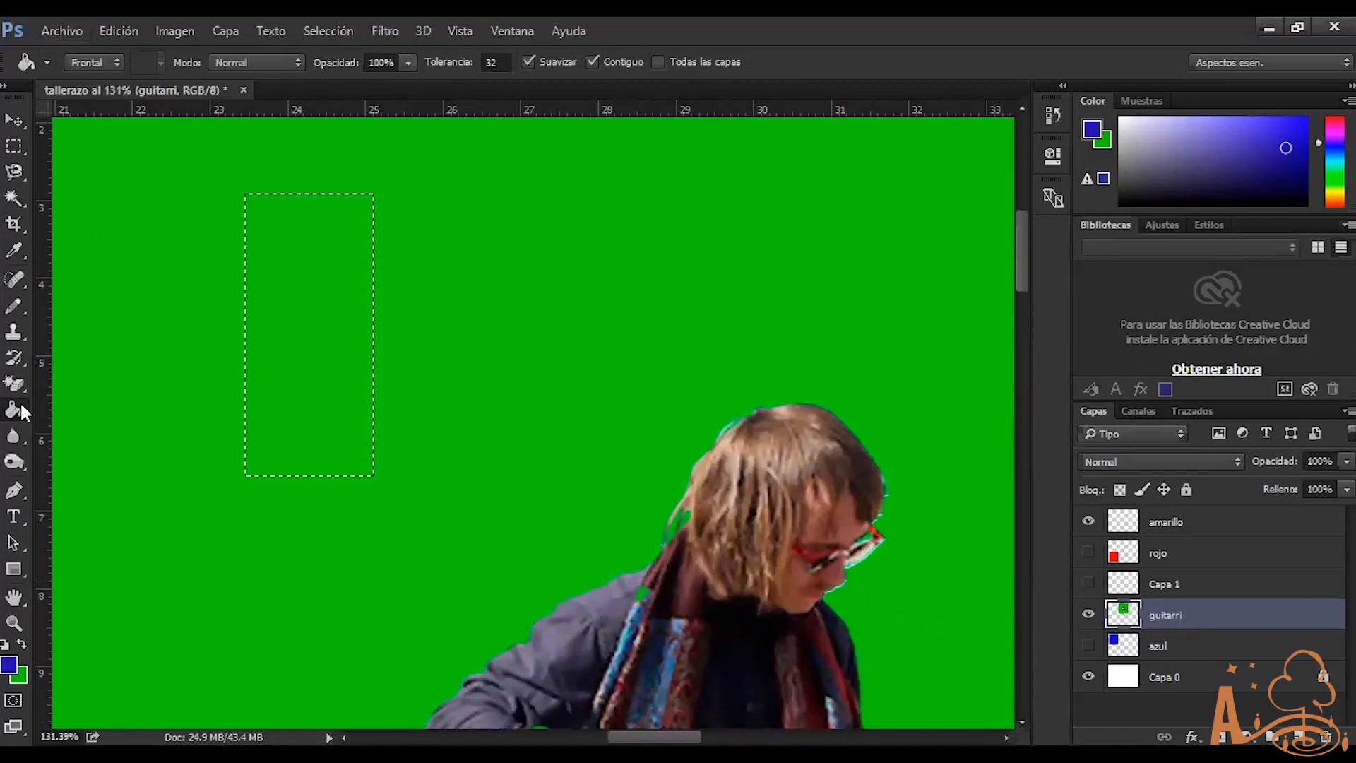
Fill the rectangular selection with a vertical linear gradient using bright blue as foreground and black as background color
{"action": "right_click", "coordinate": [20, 400]}
{"action": "left_click", "coordinate": [94, 406]}
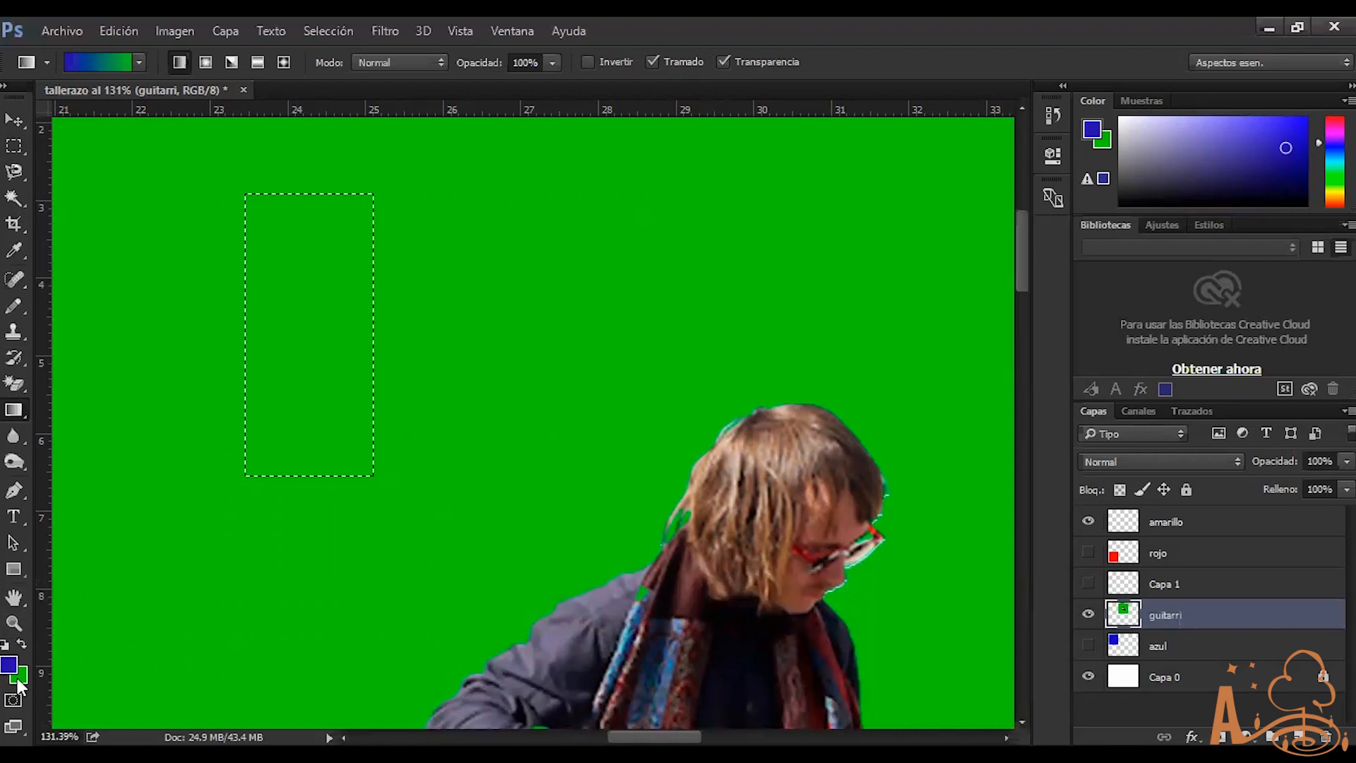
{"action": "left_click", "coordinate": [21, 644]}
{"action": "left_click", "coordinate": [6, 645]}
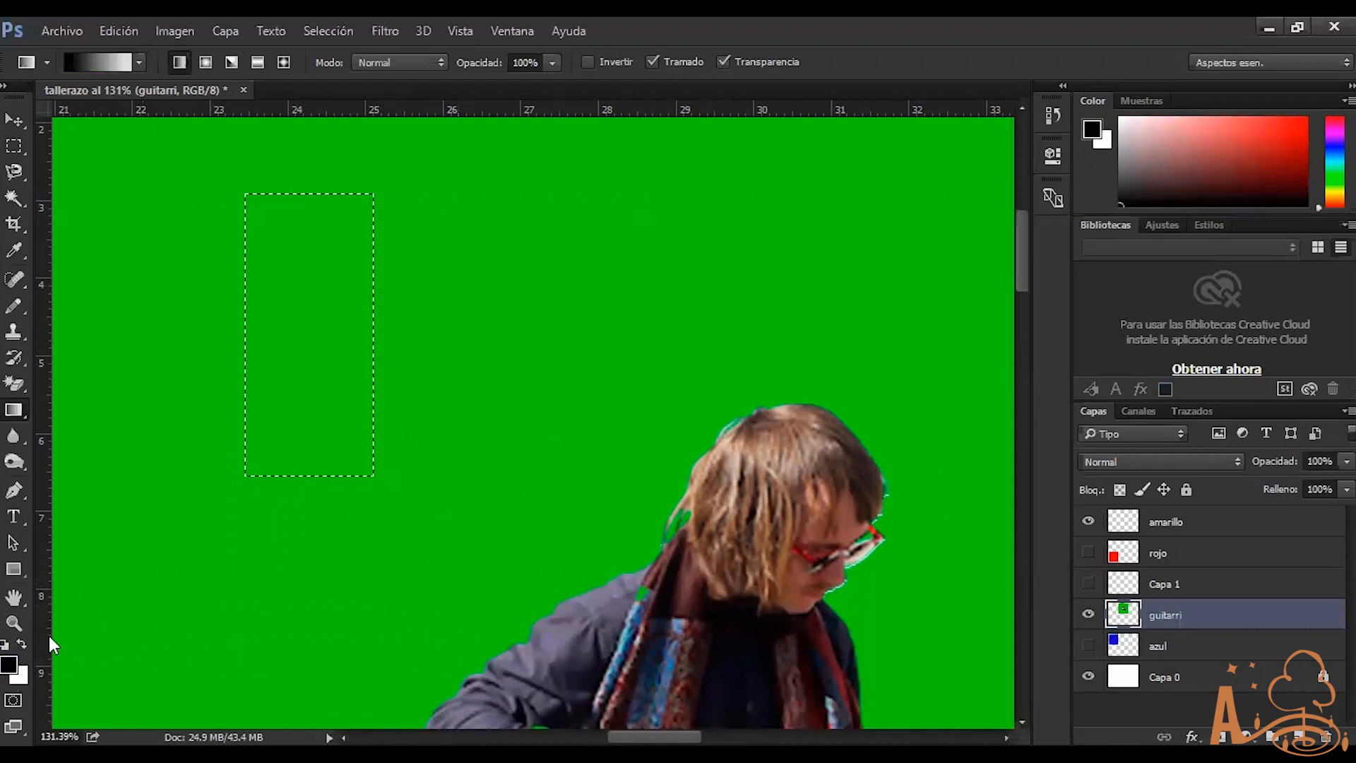
{"action": "left_click", "coordinate": [22, 644]}
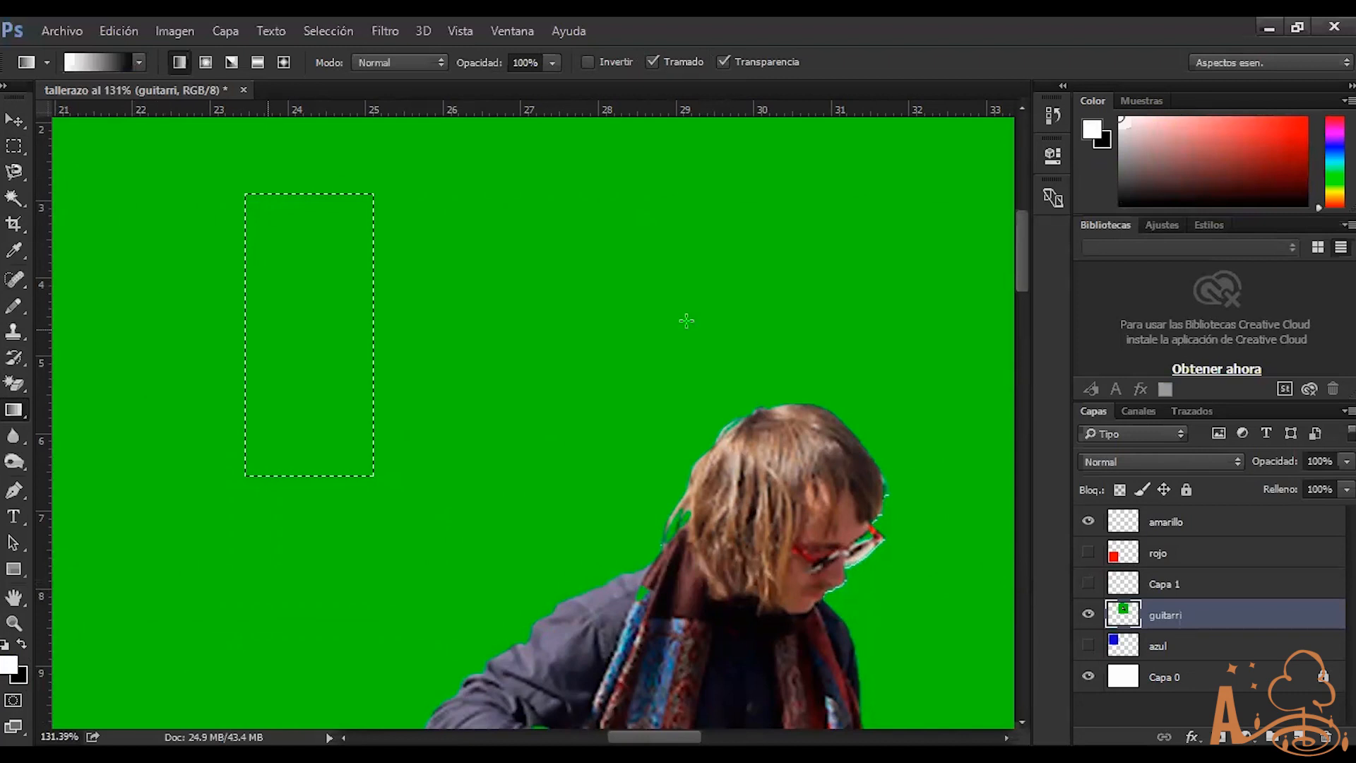
{"action": "left_click", "coordinate": [1334, 146]}
{"action": "left_click", "coordinate": [1304, 127]}
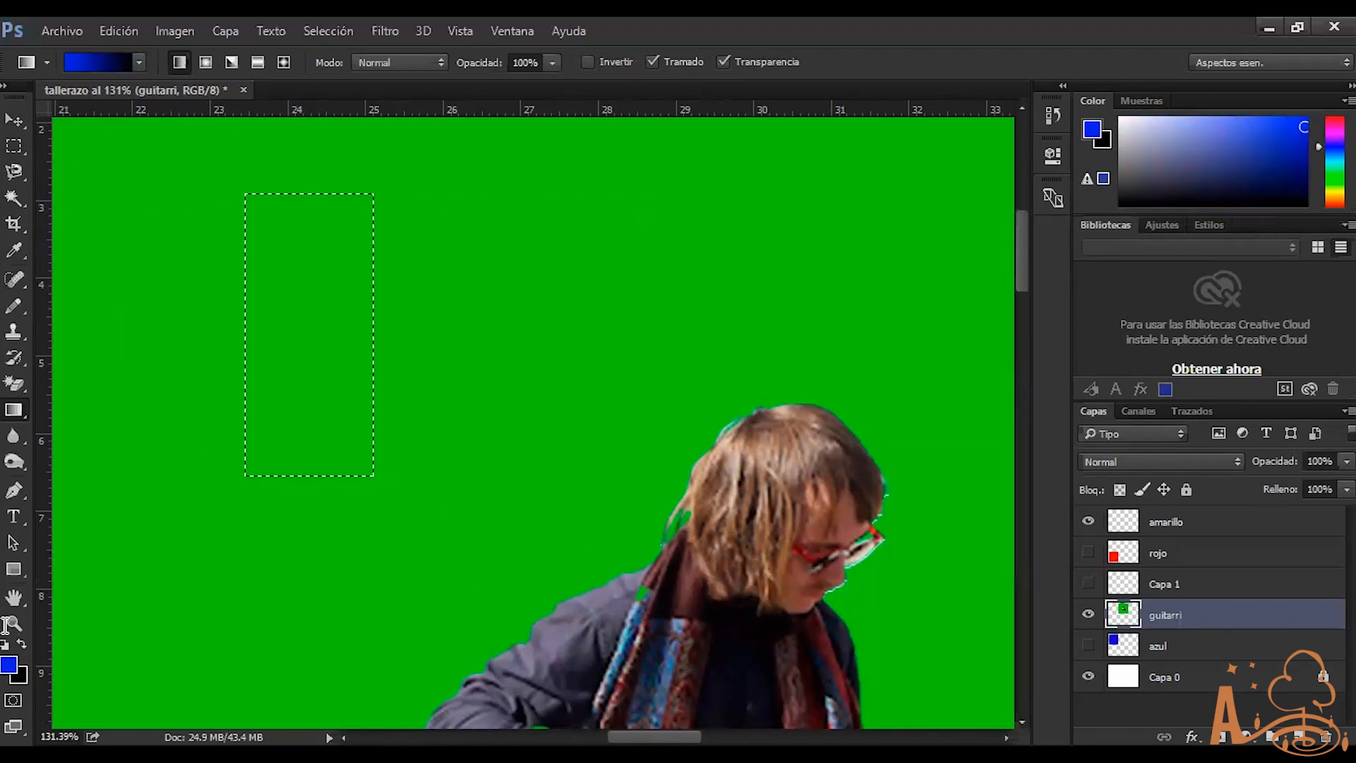
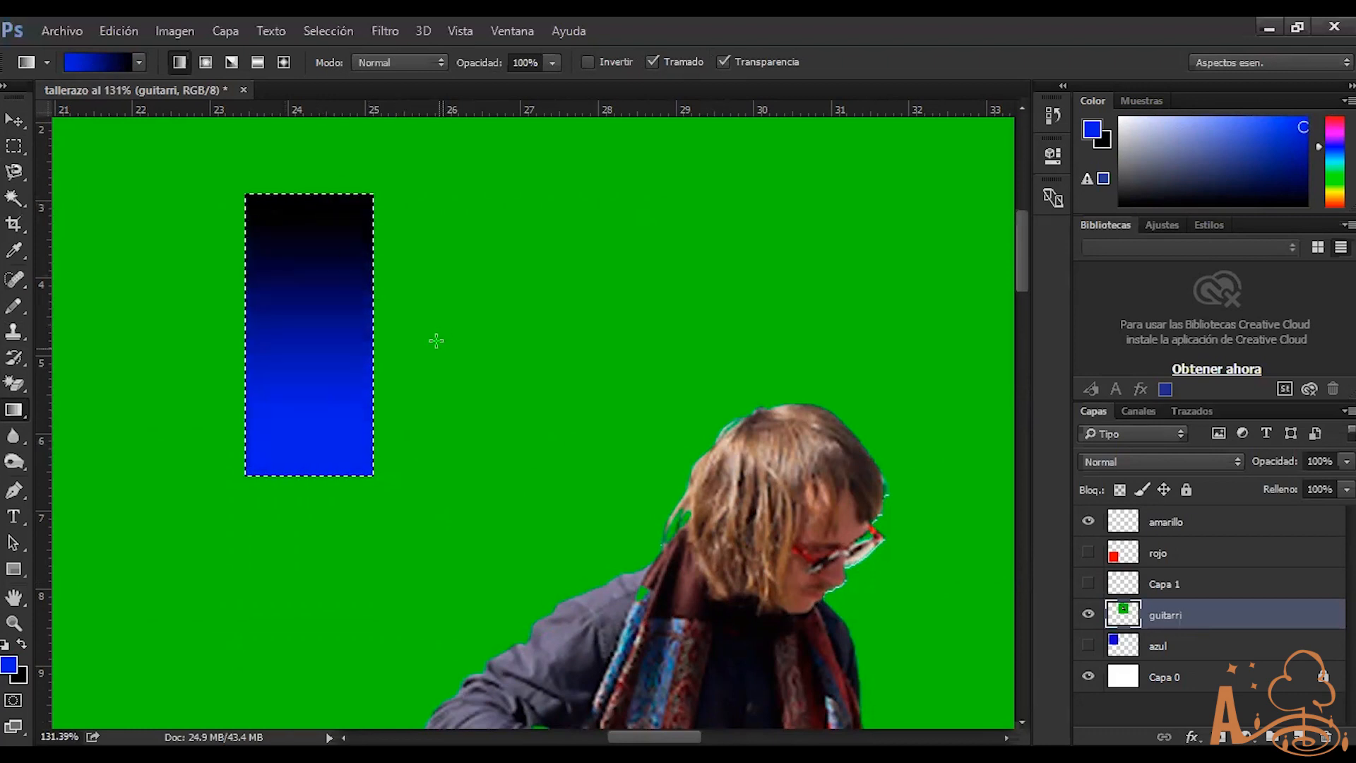
{"action": "mouse_move", "coordinate": [305, 438]}
{"action": "left_mouse_down"}
{"action": "mouse_move", "coordinate": [310, 253]}
{"action": "mouse_move", "coordinate": [324, 231]}
{"action": "mouse_move", "coordinate": [315, 424]}
{"action": "left_mouse_up"}
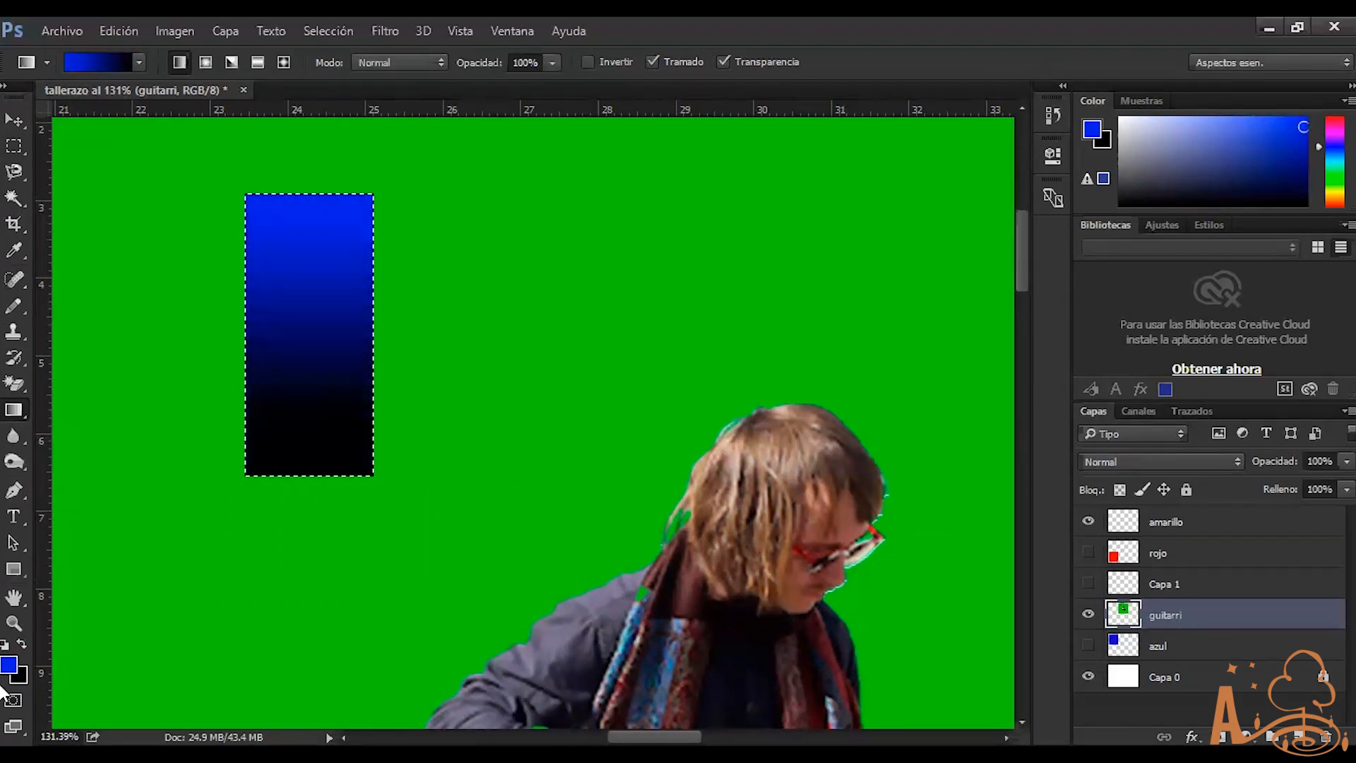
Change the black gradient color to white and fill the rectangular selection with a white-to-blue linear gradient
{"action": "left_click", "coordinate": [21, 646]}
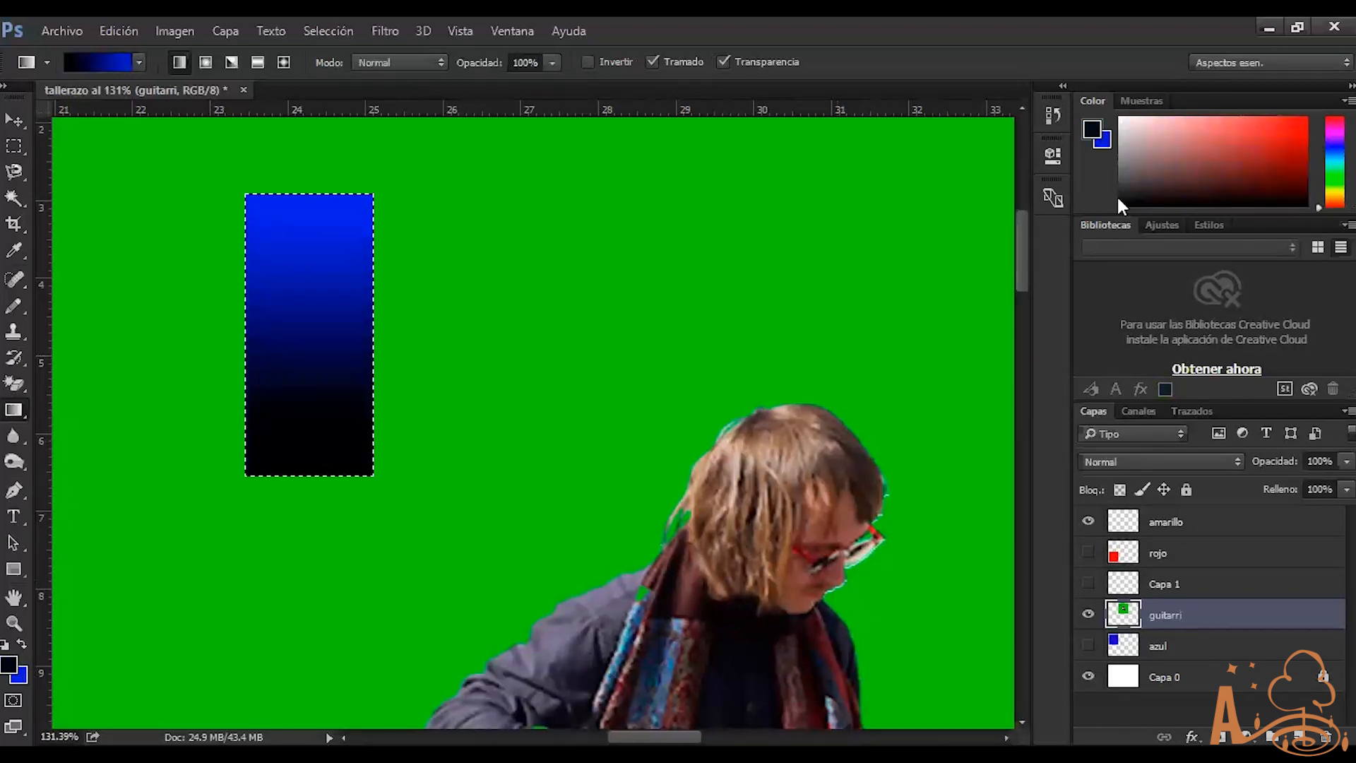
{"action": "left_click_drag", "start_coordinate": [1117, 193], "coordinate": [1103, 105]}
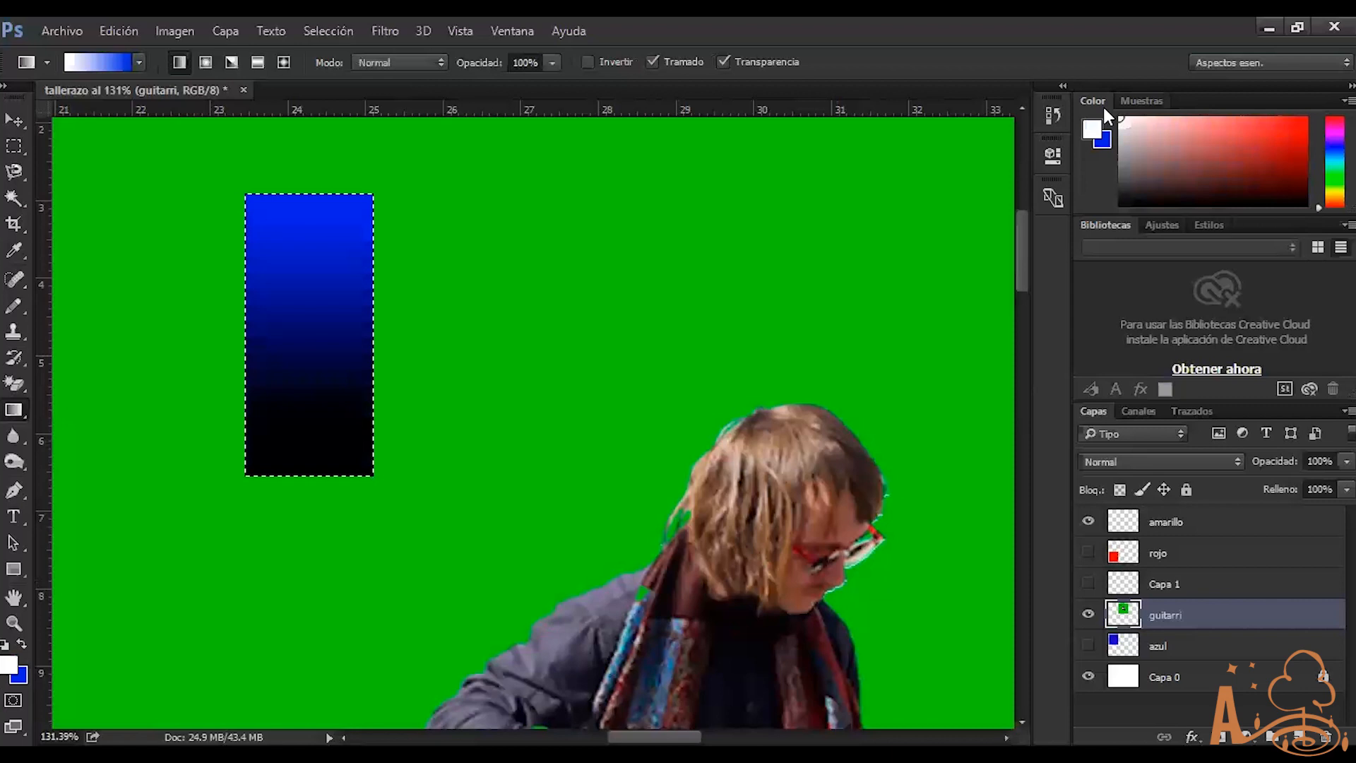
{"action": "left_click_drag", "start_coordinate": [299, 209], "coordinate": [318, 239]}
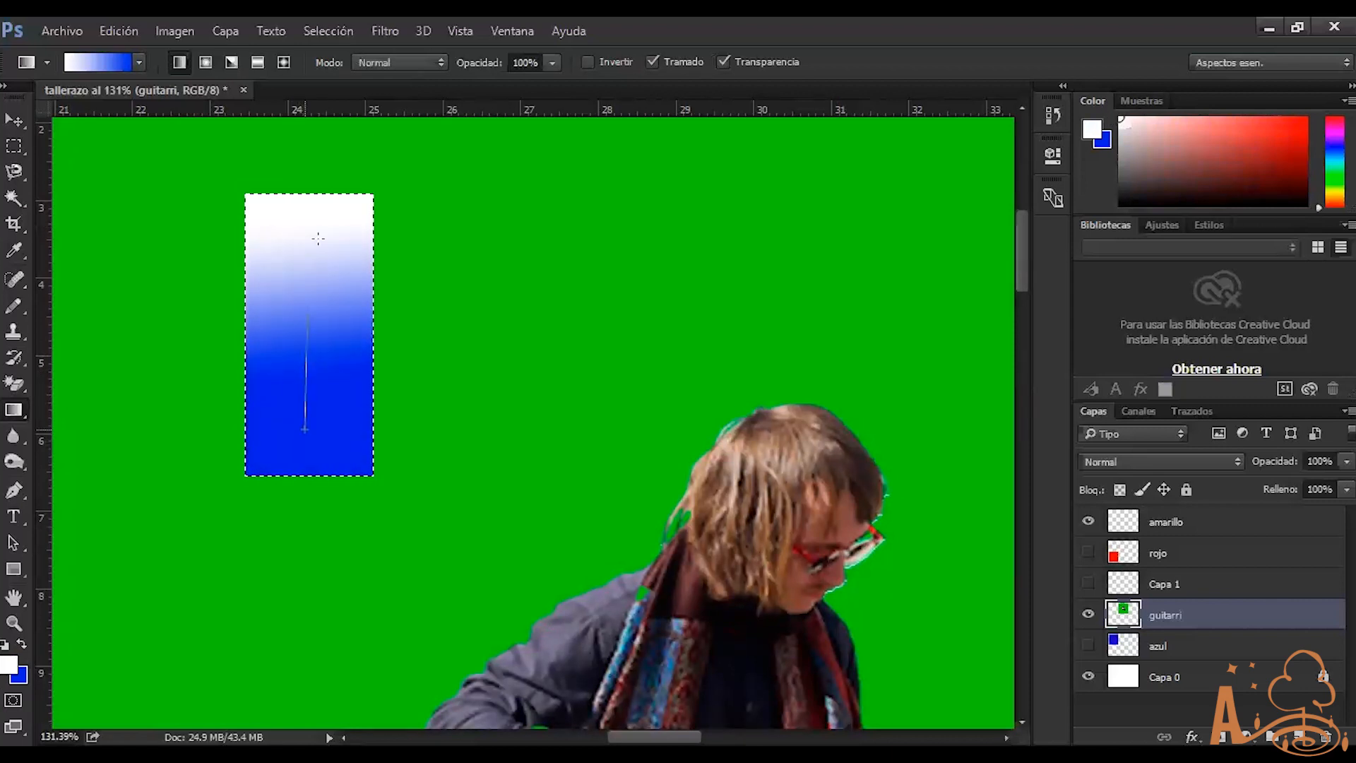
Swap the foreground and background colors, and undo the linear gradient fills in the rectangular selection
{"action": "left_click", "coordinate": [22, 645]}
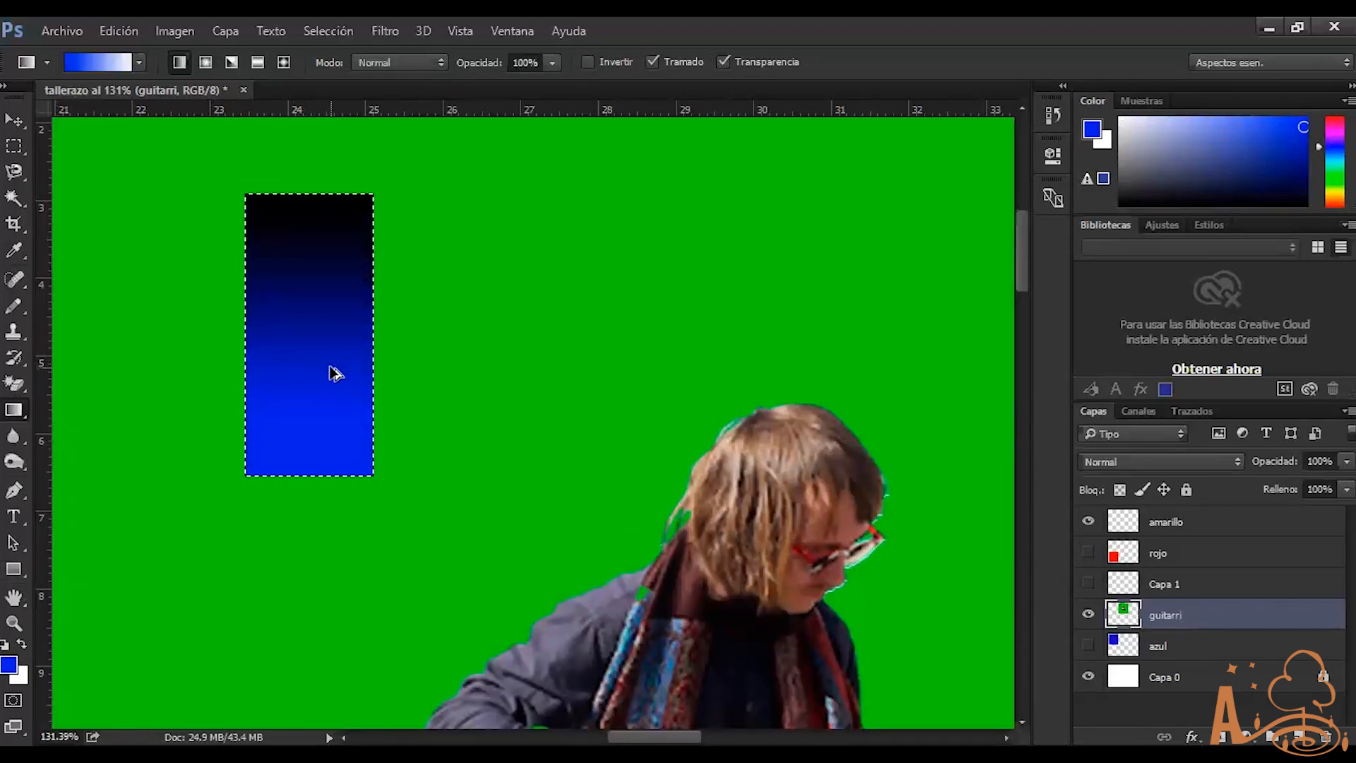
{"action": "key", "text": "ctrl+alt+z"}
{"action": "key", "text": "ctrl+alt+z"}
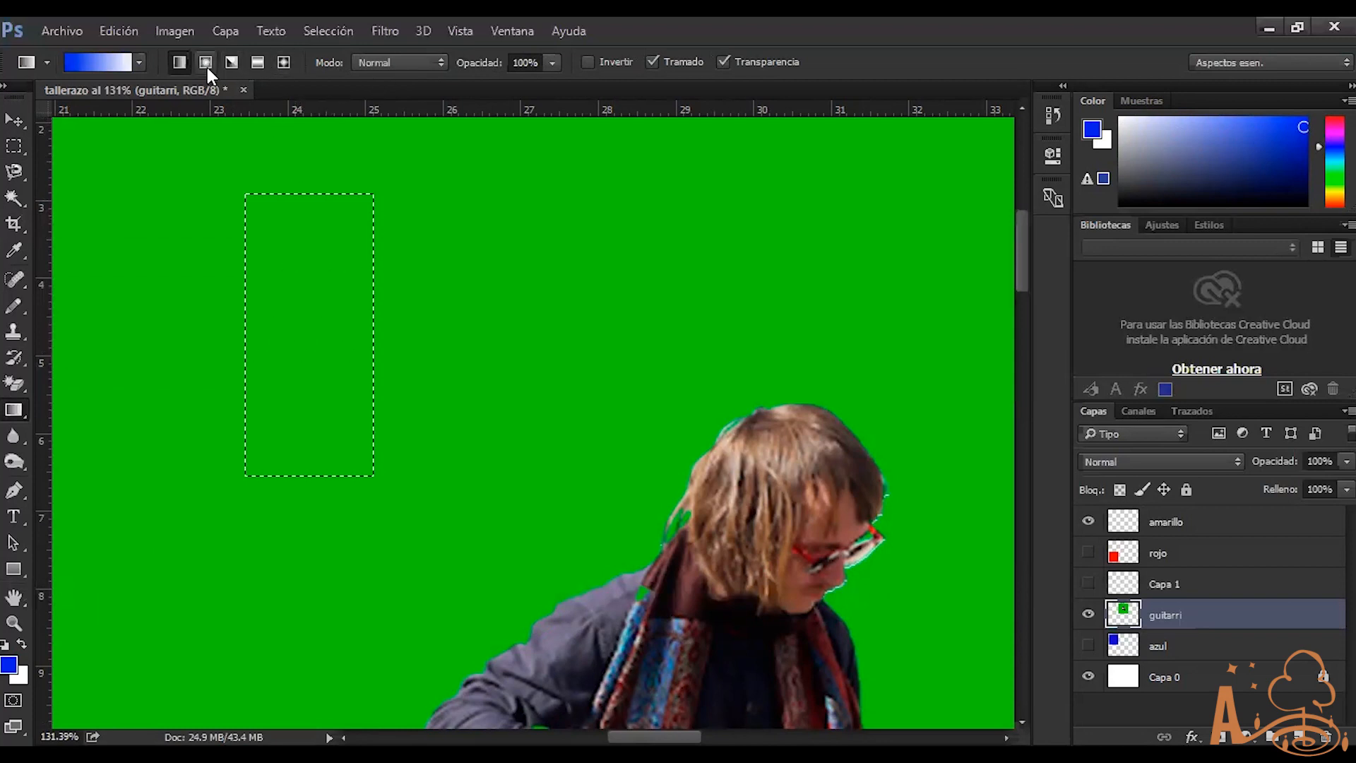
Test blue-to-white radial and angle gradients inside the rectangular selection, undoing trial fills in between
{"action": "left_click_drag", "start_coordinate": [303, 346], "coordinate": [316, 212]}
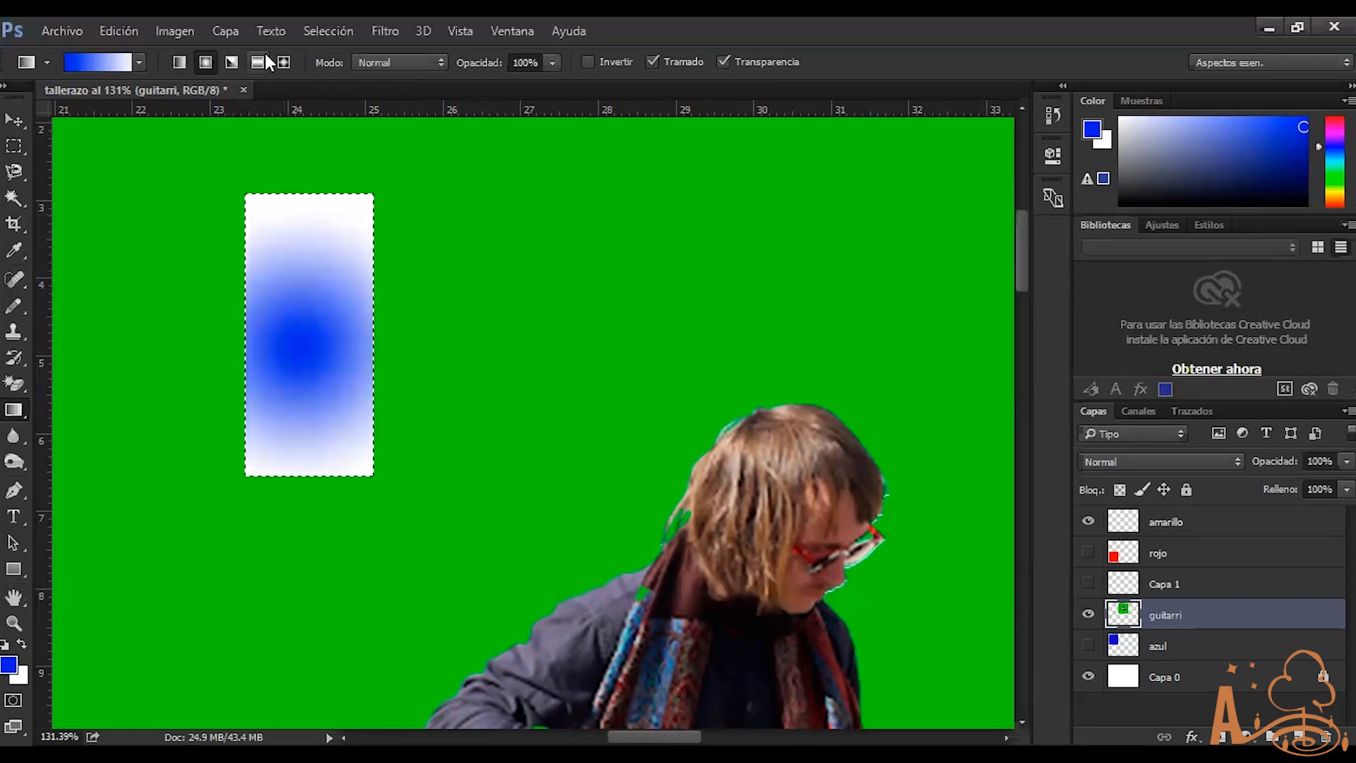
{"action": "key", "text": "ctrl+z"}
{"action": "left_click_drag", "start_coordinate": [302, 327], "coordinate": [312, 185]}
{"action": "left_click_drag", "start_coordinate": [318, 366], "coordinate": [255, 218]}
{"action": "key", "text": "ctrl+z"}
{"action": "key", "text": "ctrl+alt+z"}
{"action": "key", "text": "ctrl+alt+z"}
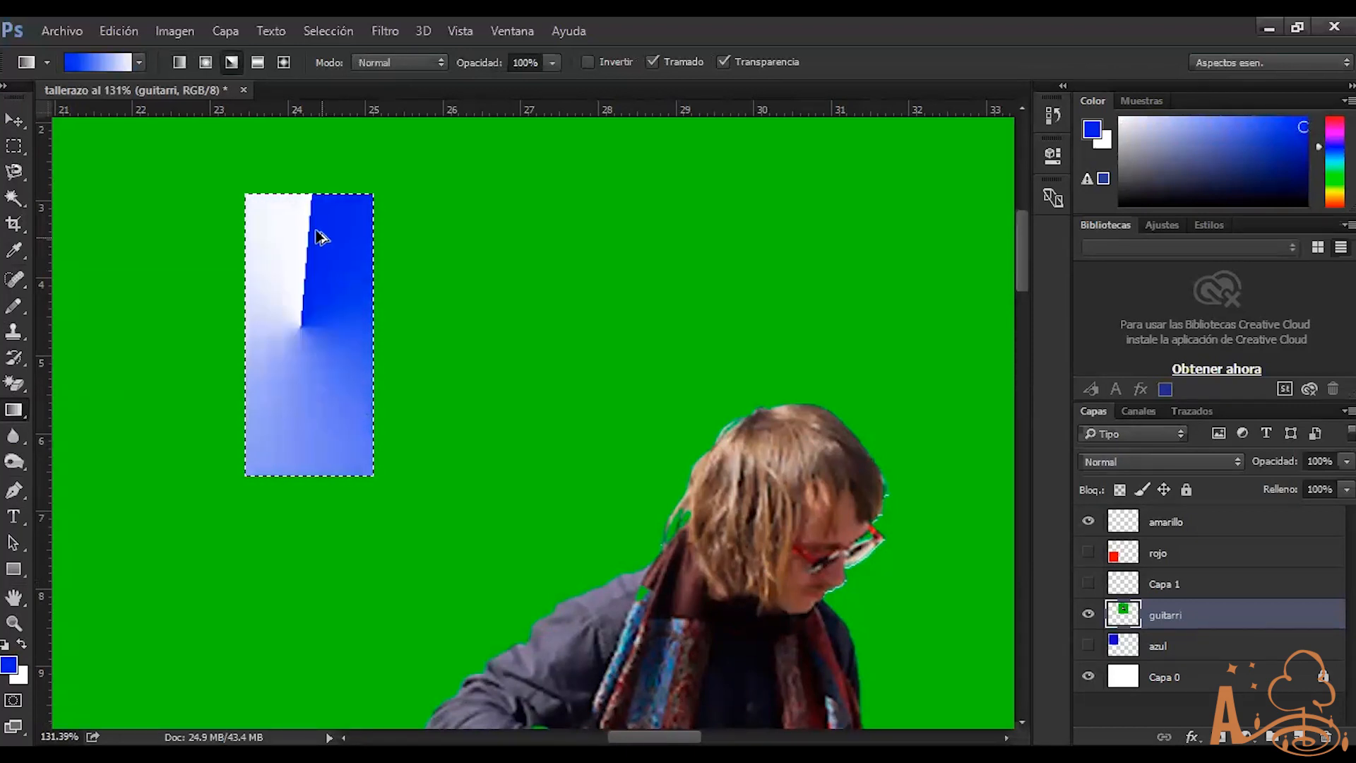
Test a blue-to-white reflected gradient over long and short distances inside the rectangular selection, undoing the trial fills
{"action": "left_click", "coordinate": [258, 62]}
{"action": "left_click_drag", "start_coordinate": [327, 349], "coordinate": [325, 218]}
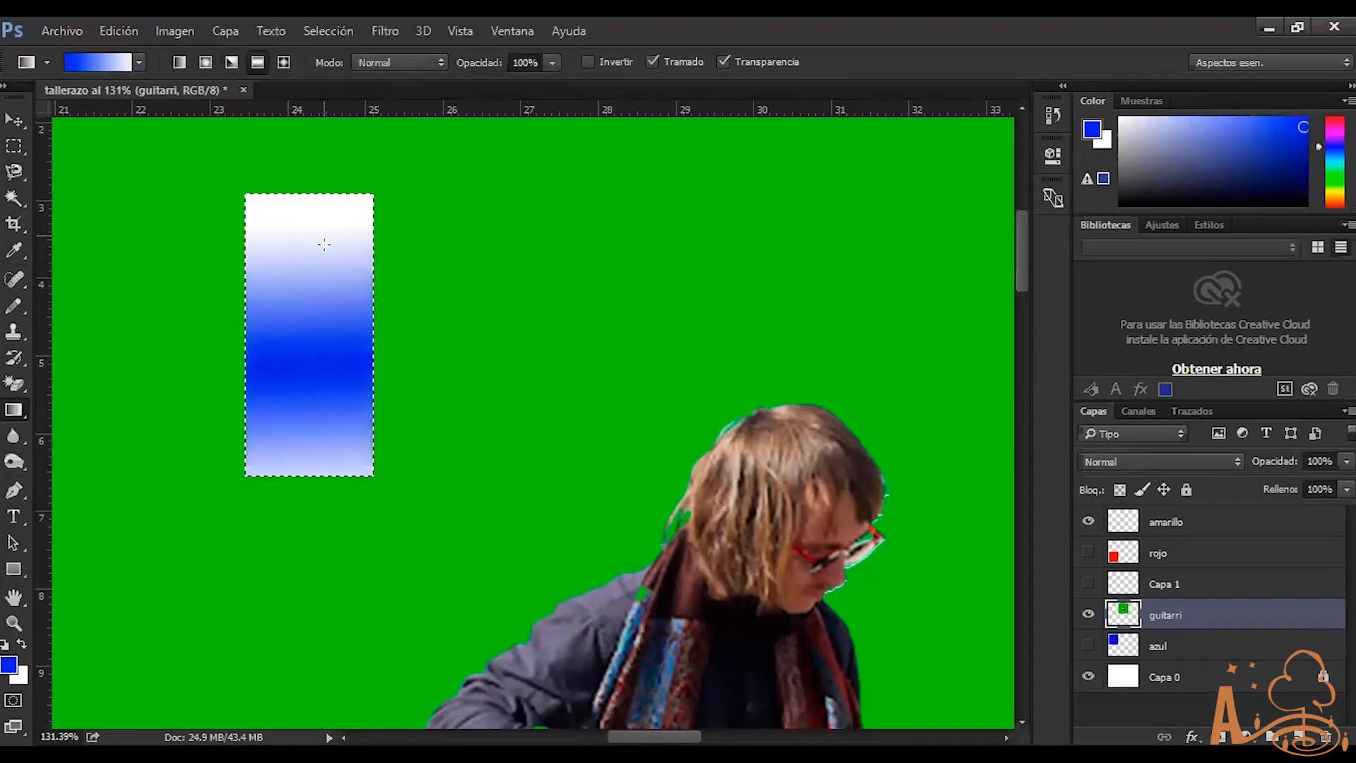
{"action": "key", "text": "ctrl+z"}
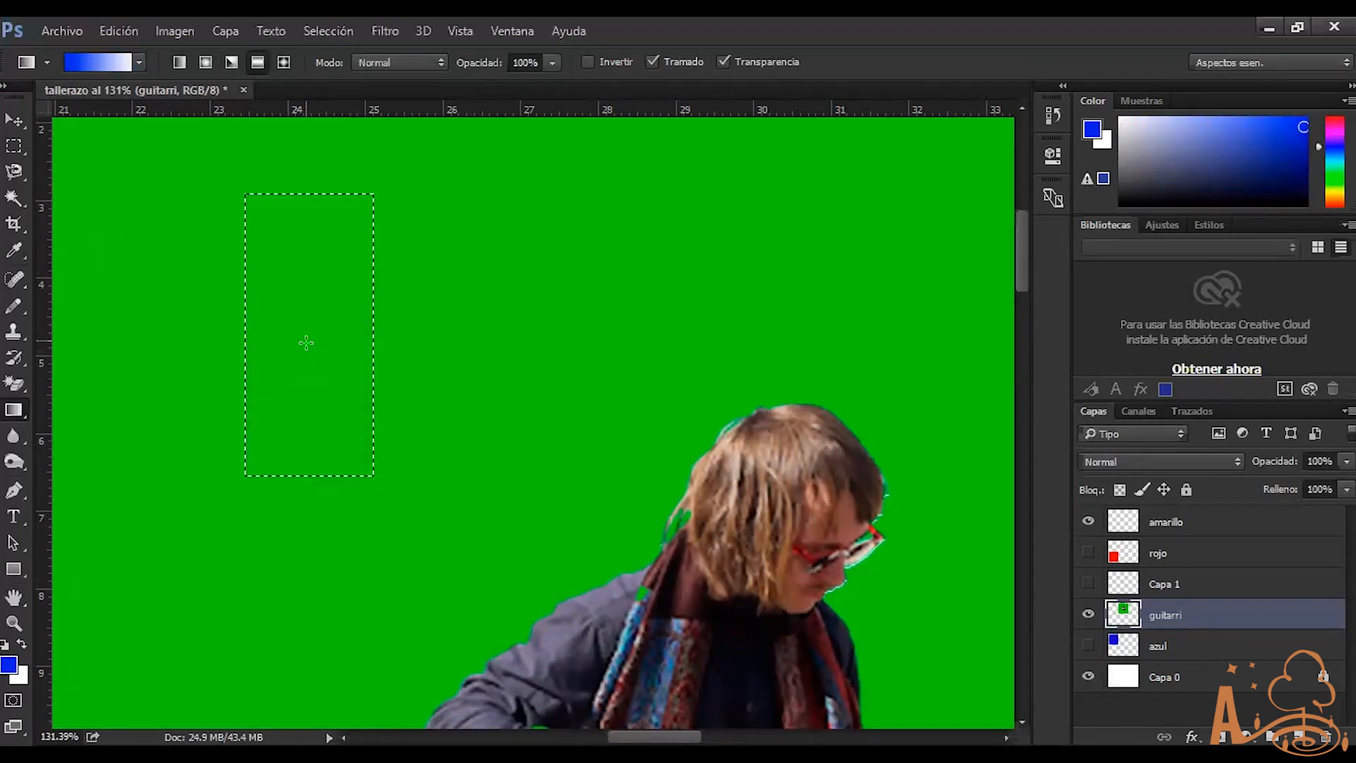
{"action": "left_click_drag", "start_coordinate": [312, 339], "coordinate": [312, 314]}
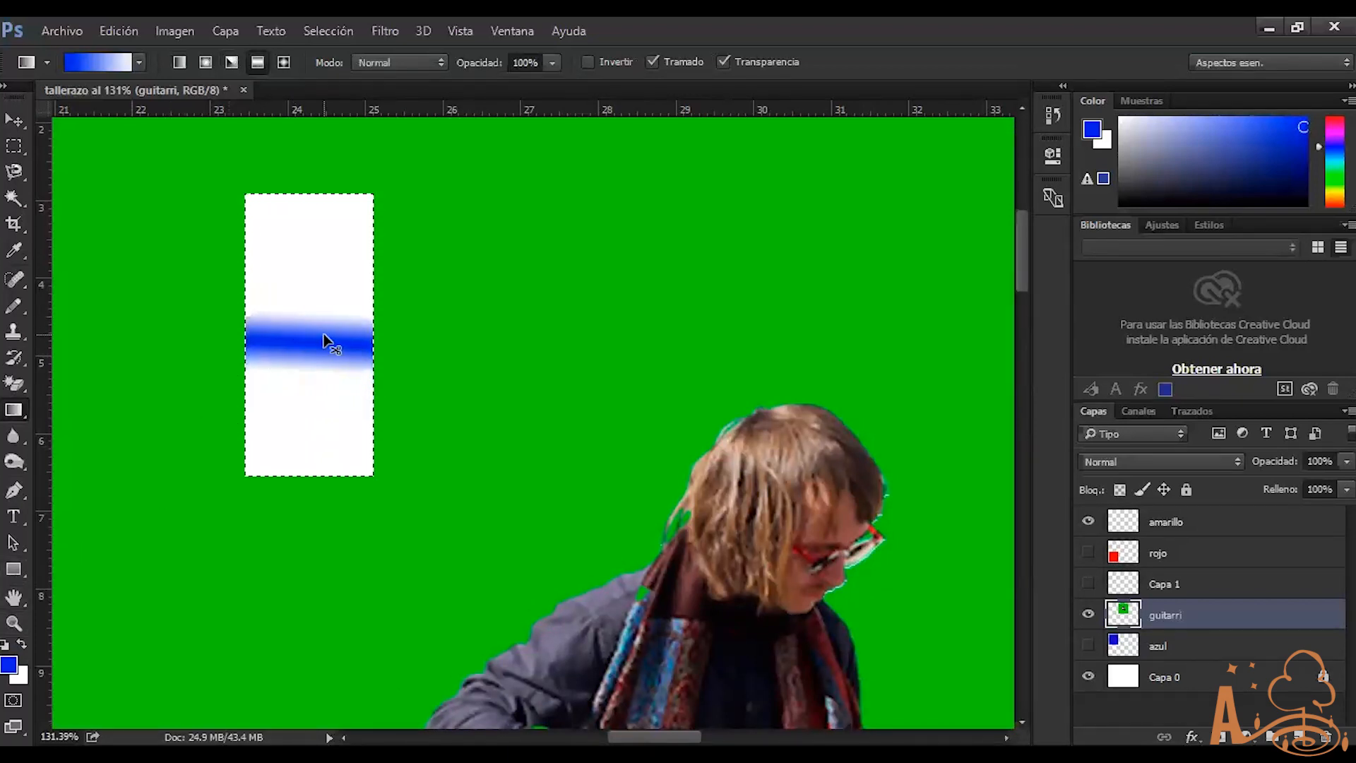
{"action": "key", "text": "Delete"}
Test a blue-to-white diamond gradient inside the rectangular selection and undo the trial fills
{"action": "left_click", "coordinate": [283, 62]}
{"action": "left_click_drag", "start_coordinate": [302, 381], "coordinate": [304, 260]}
{"action": "mouse_move", "coordinate": [302, 311]}
{"action": "left_mouse_down"}
{"action": "mouse_move", "coordinate": [302, 217]}
{"action": "mouse_move", "coordinate": [258, 216]}
{"action": "left_mouse_up"}
{"action": "key", "text": "ctrl+z"}
{"action": "key", "text": "Delete"}
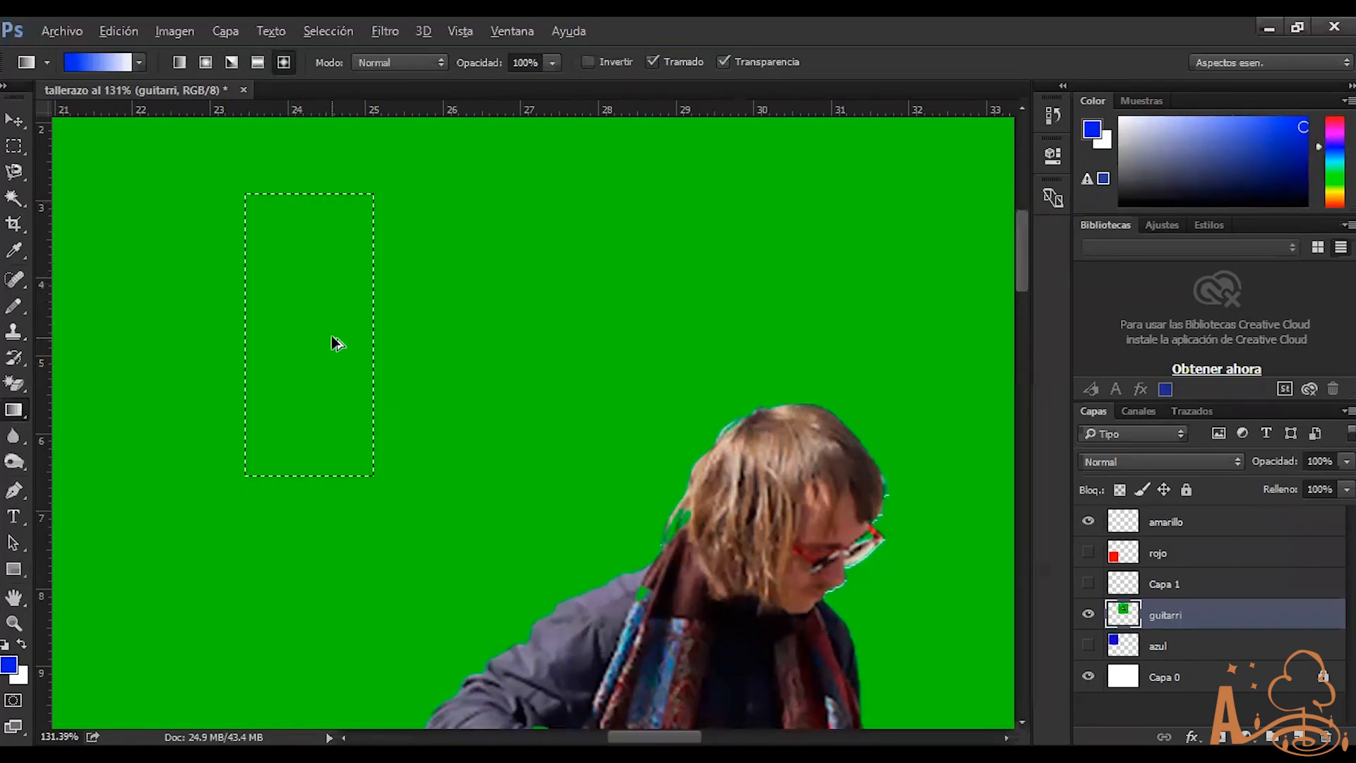
Clear the rectangular selection and draw a horizontal text box on the green background above the guitarist
{"action": "key", "text": "ctrl+d"}
{"action": "scroll", "coordinate": [266, 382], "scroll_direction": "down", "scroll_amount": 7}
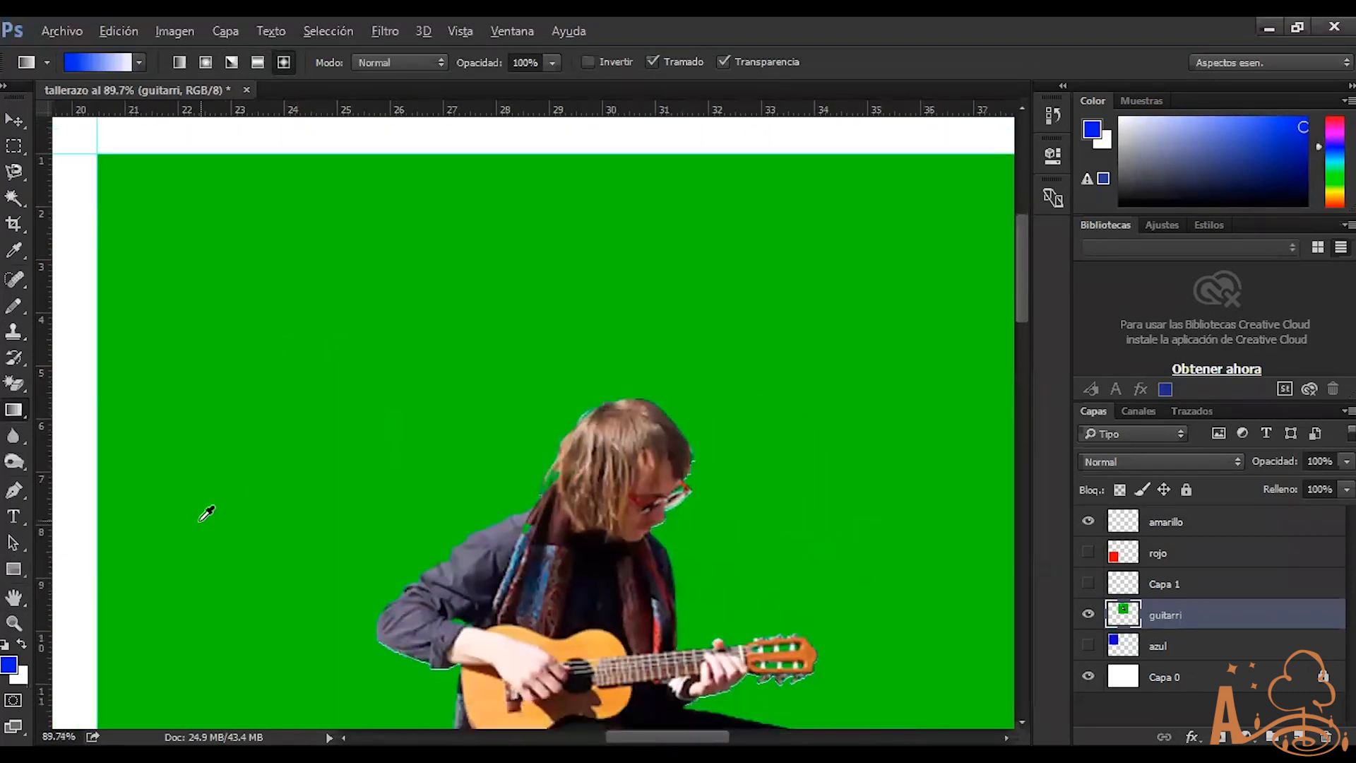
{"action": "scroll", "coordinate": [379, 504], "scroll_direction": "up", "scroll_amount": 5}
{"action": "key", "text": "alt"}
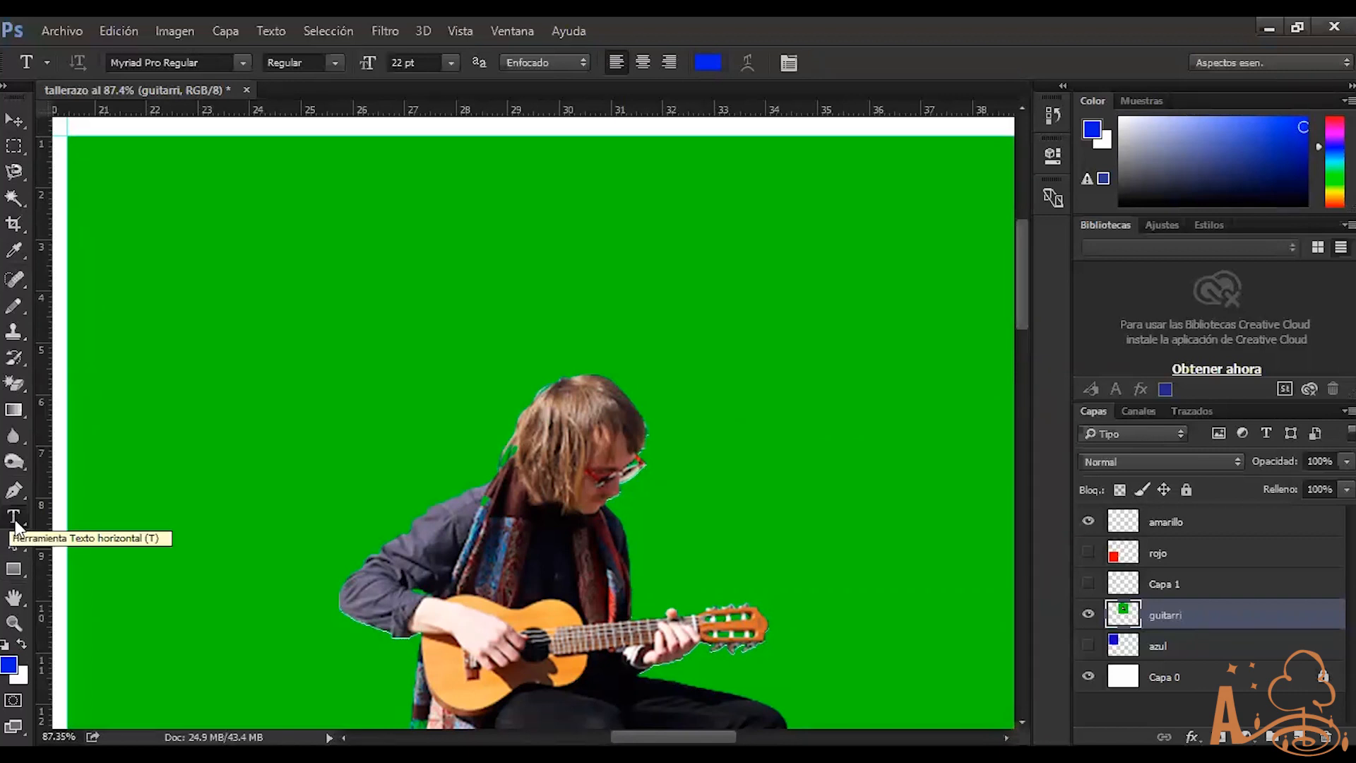
{"action": "right_click", "coordinate": [16, 523]}
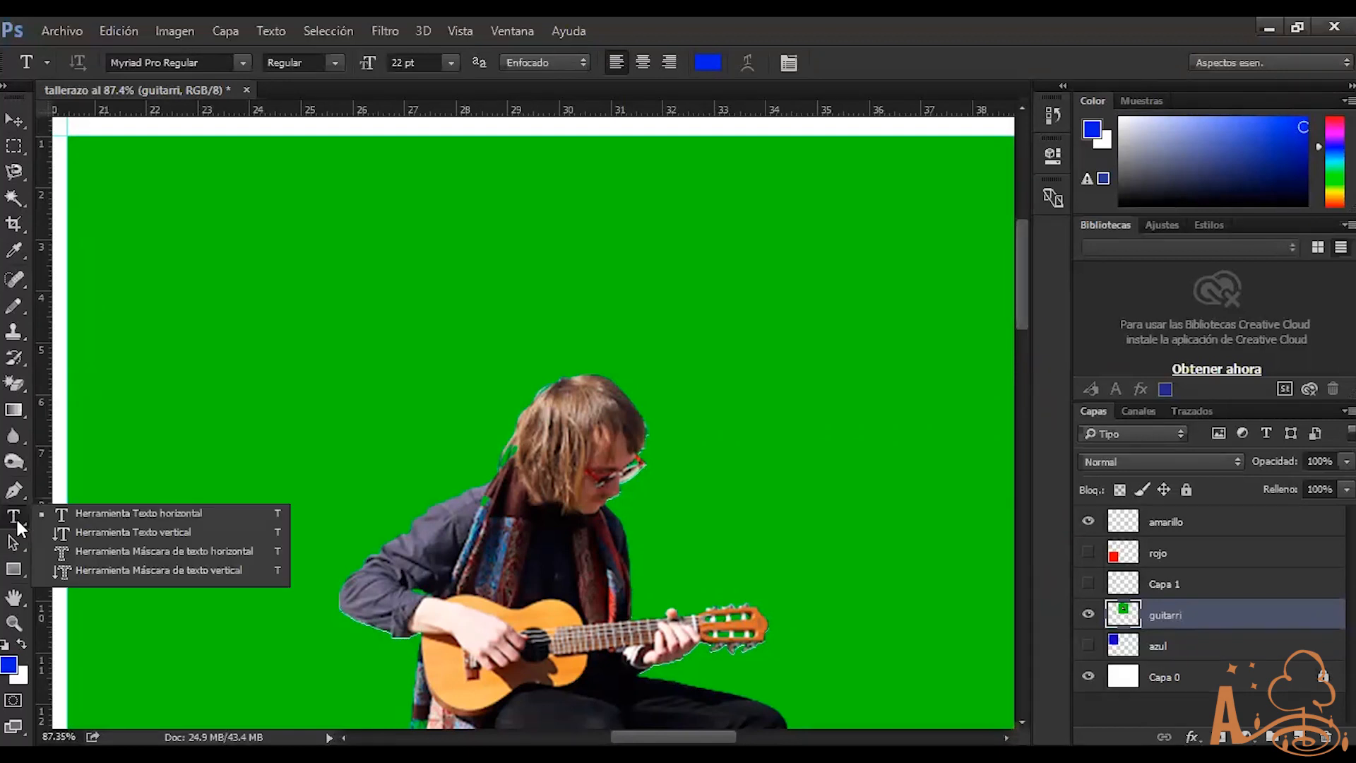
{"action": "left_click", "coordinate": [73, 521]}
{"action": "left_click_drag", "start_coordinate": [84, 138], "coordinate": [568, 338]}
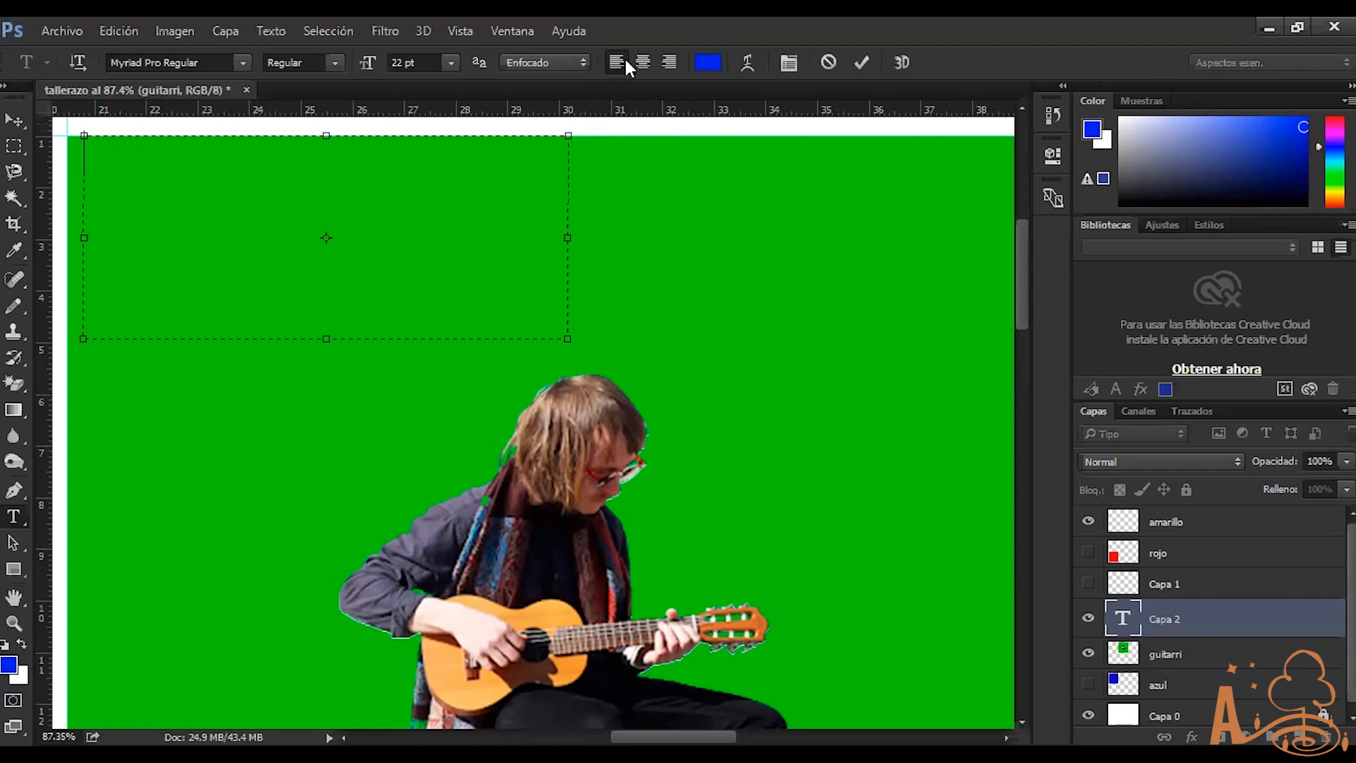
Set the text font to ISOCT Regular and its size to 60 pt
{"action": "left_click", "coordinate": [240, 63]}
{"action": "scroll", "coordinate": [212, 307], "scroll_direction": "up", "scroll_amount": 5}
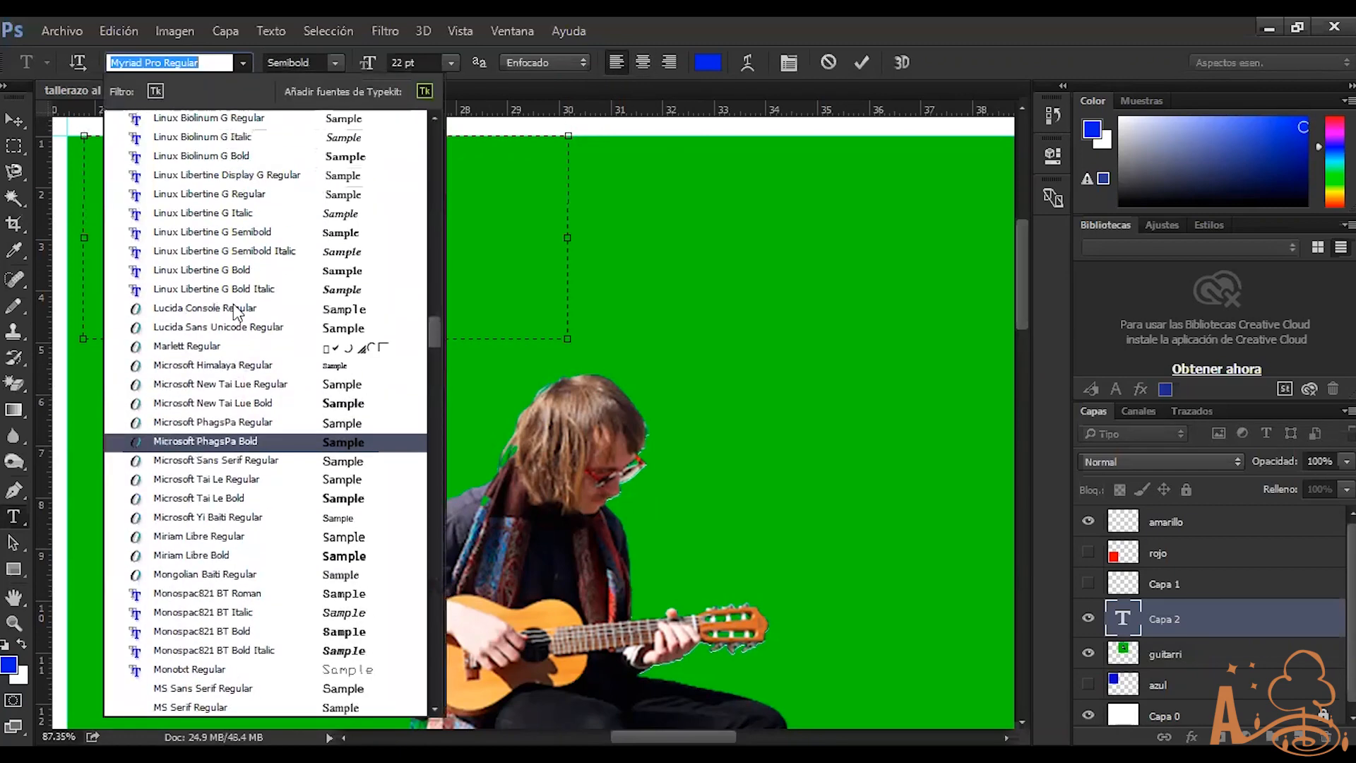
{"action": "scroll", "coordinate": [231, 289], "scroll_direction": "up", "scroll_amount": 7}
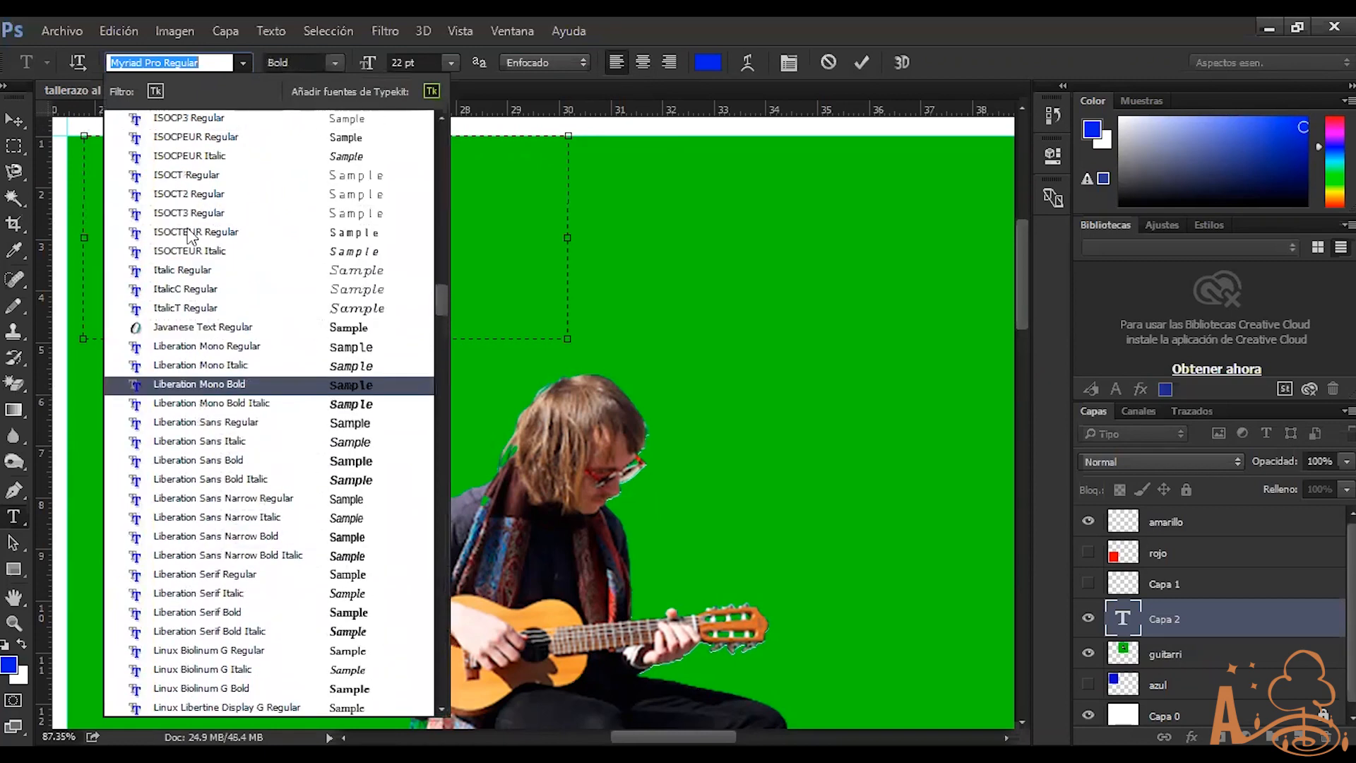
{"action": "left_click", "coordinate": [213, 174]}
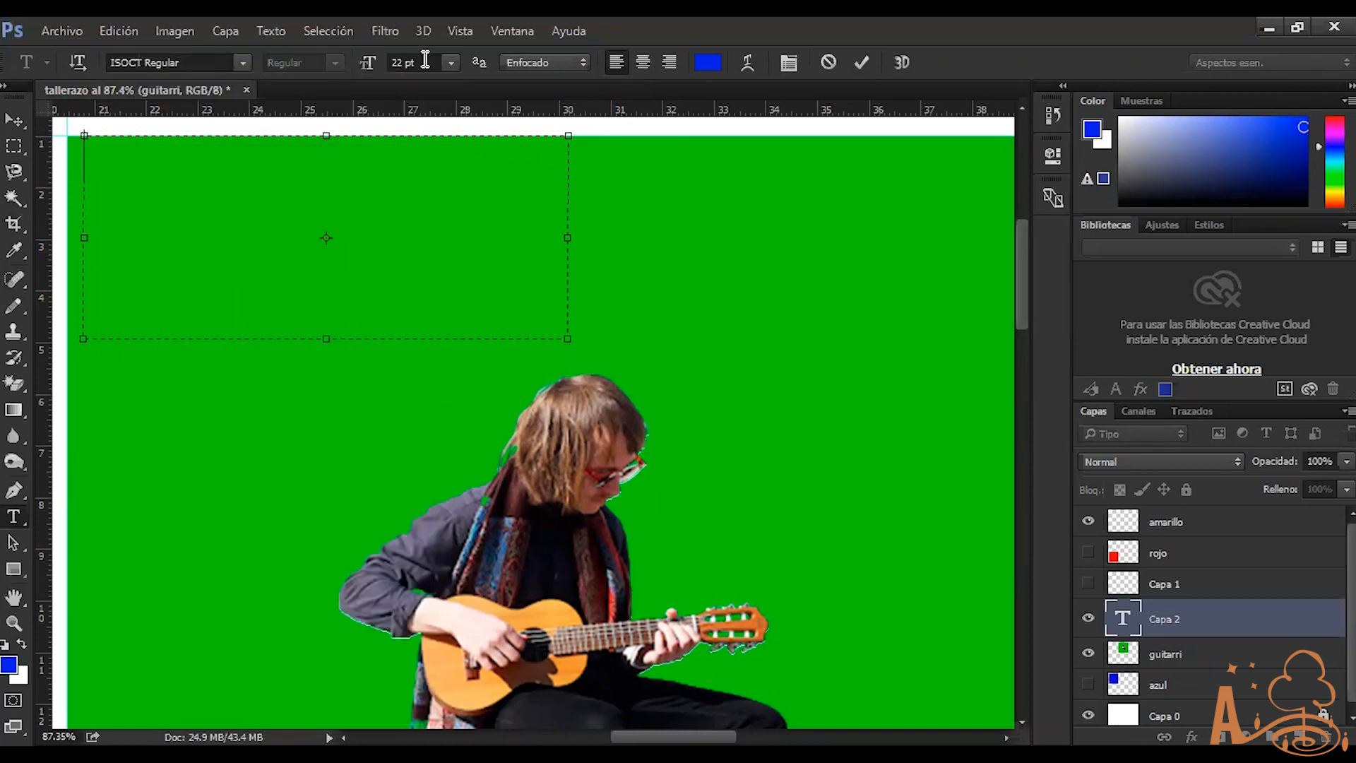
{"action": "left_click", "coordinate": [451, 63]}
{"action": "left_click", "coordinate": [430, 381]}
Enter "tallerazo" in the text box and widen the box to about 17.60 cm
{"action": "type", "text": "talle"}
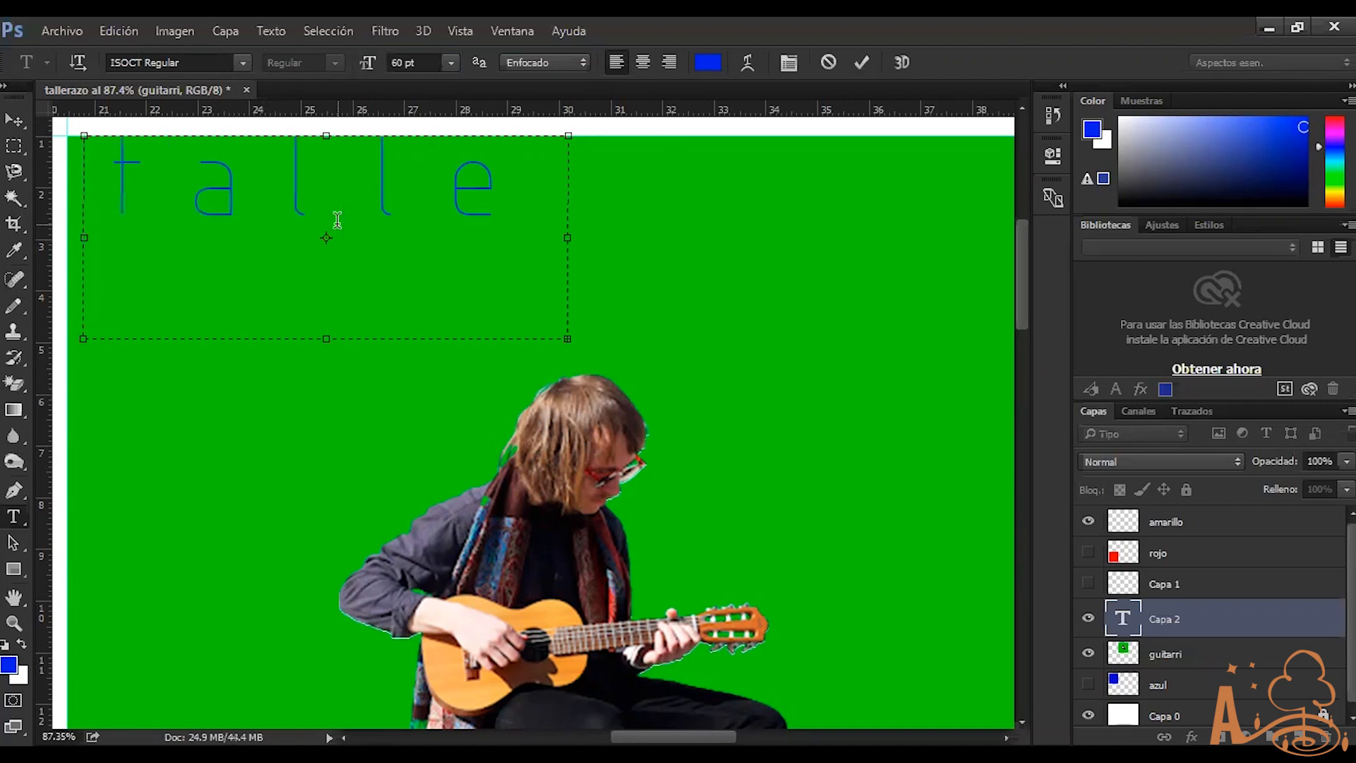
{"action": "key", "text": "BackSpace"}
{"action": "key", "text": "BackSpace"}
{"action": "type", "text": "ler"}
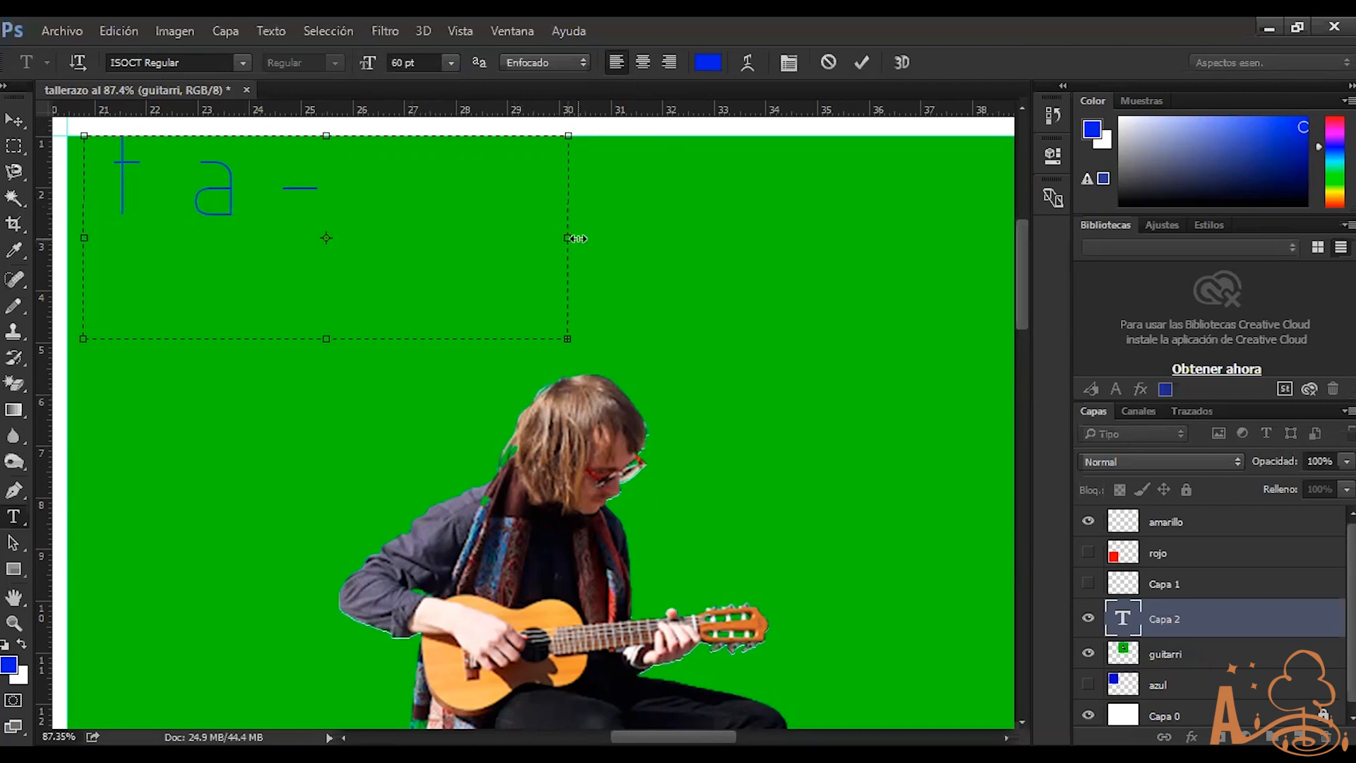
{"action": "left_click_drag", "start_coordinate": [569, 241], "coordinate": [849, 238]}
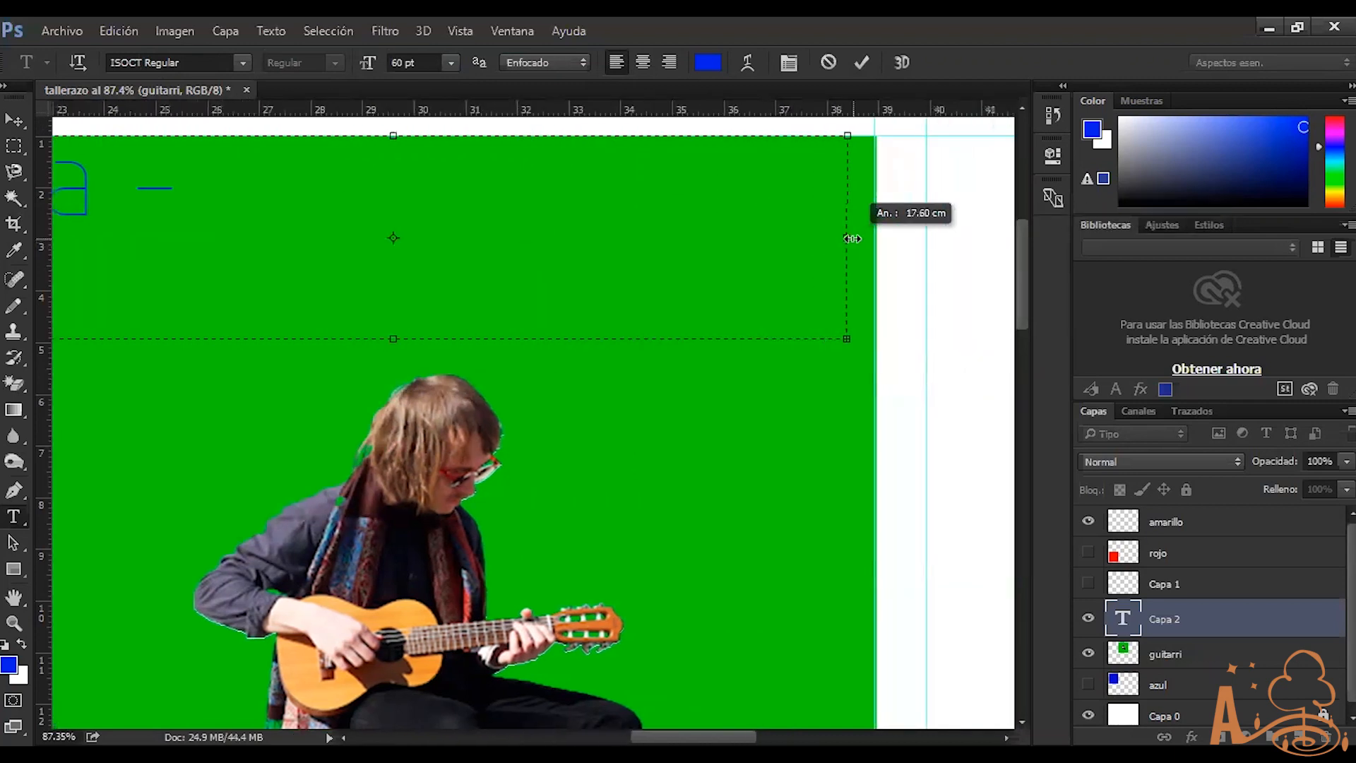
{"action": "scroll", "coordinate": [429, 258], "scroll_direction": "down", "scroll_amount": 4}
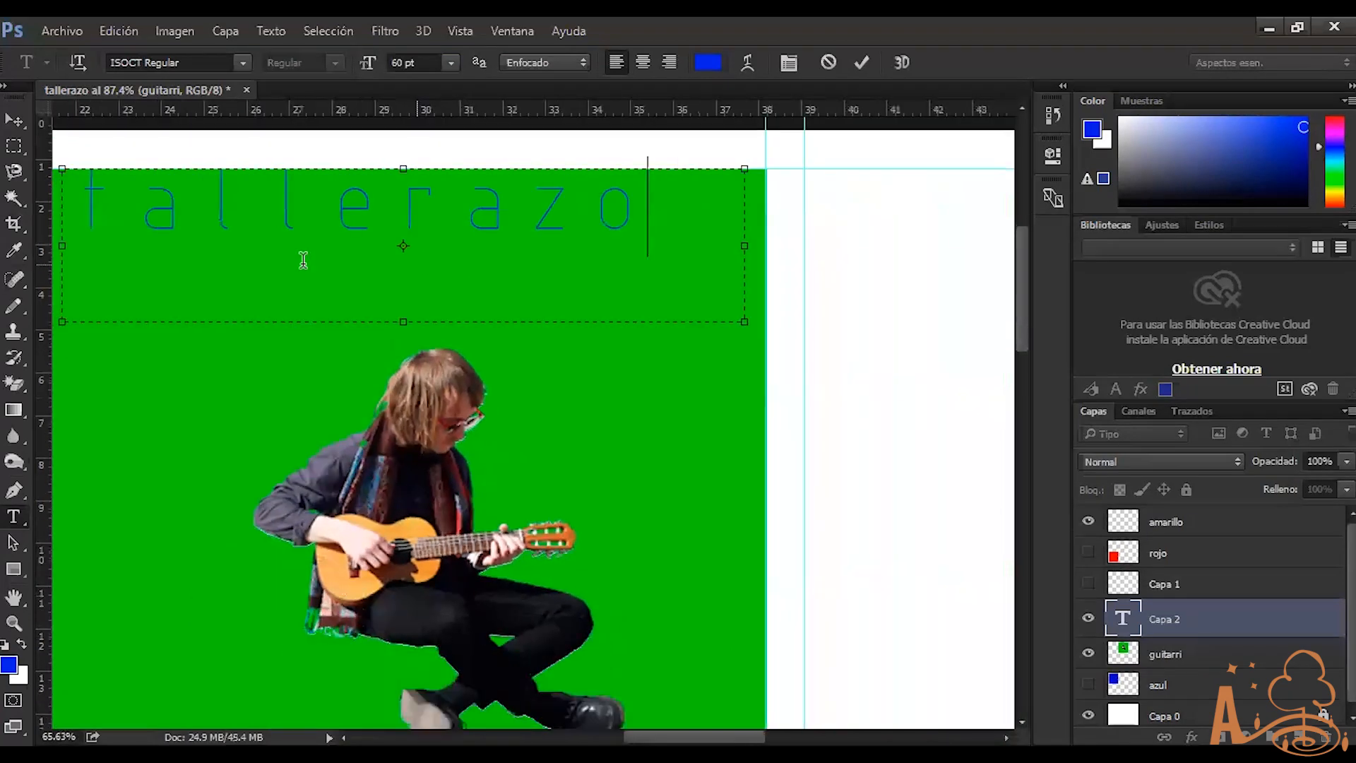
{"action": "scroll", "coordinate": [126, 223], "scroll_direction": "up", "scroll_amount": 3}
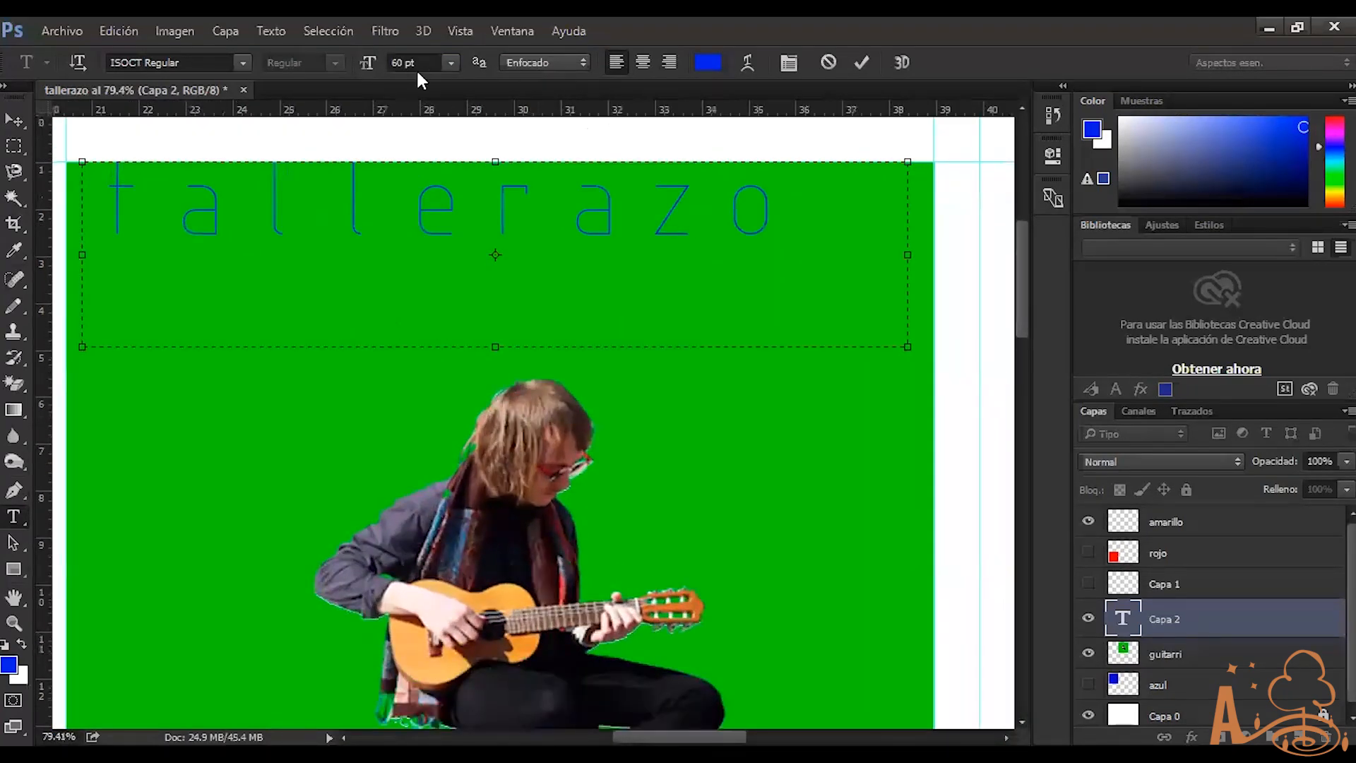
Try center and right alignment, return to left alignment, and set the text color to near-black 030303
{"action": "left_click", "coordinate": [643, 62]}
{"action": "left_click", "coordinate": [669, 62]}
{"action": "left_click", "coordinate": [617, 62]}
{"action": "left_click", "coordinate": [707, 62]}
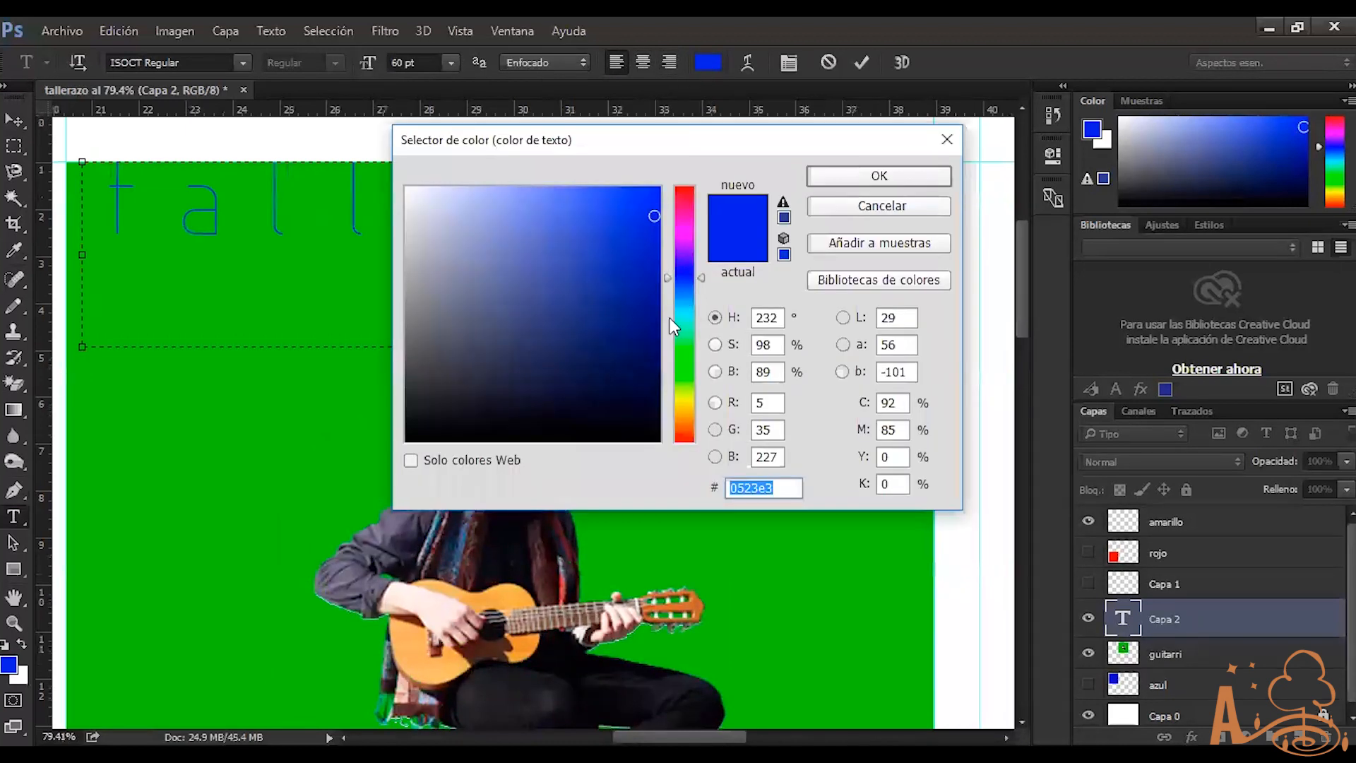
{"action": "left_click_drag", "start_coordinate": [591, 431], "coordinate": [408, 438]}
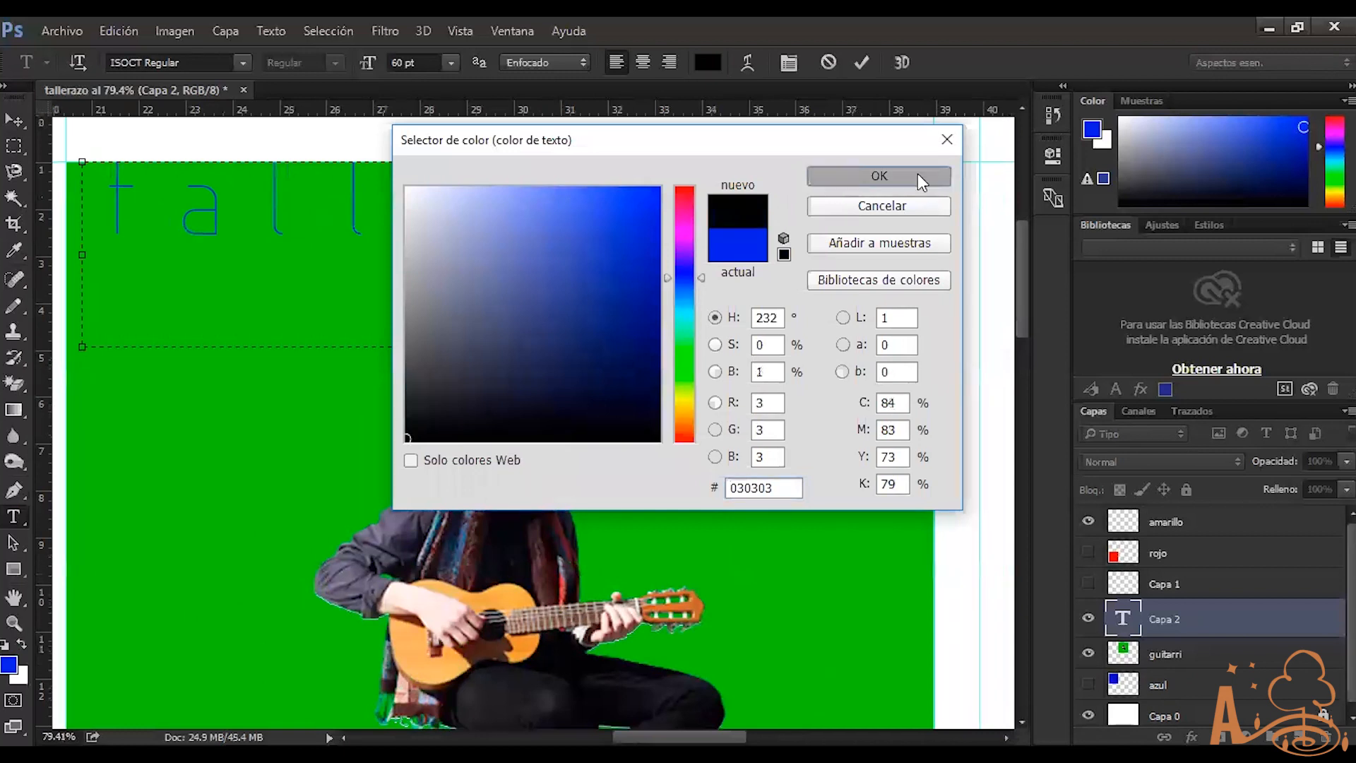
{"action": "left_click", "coordinate": [918, 175]}
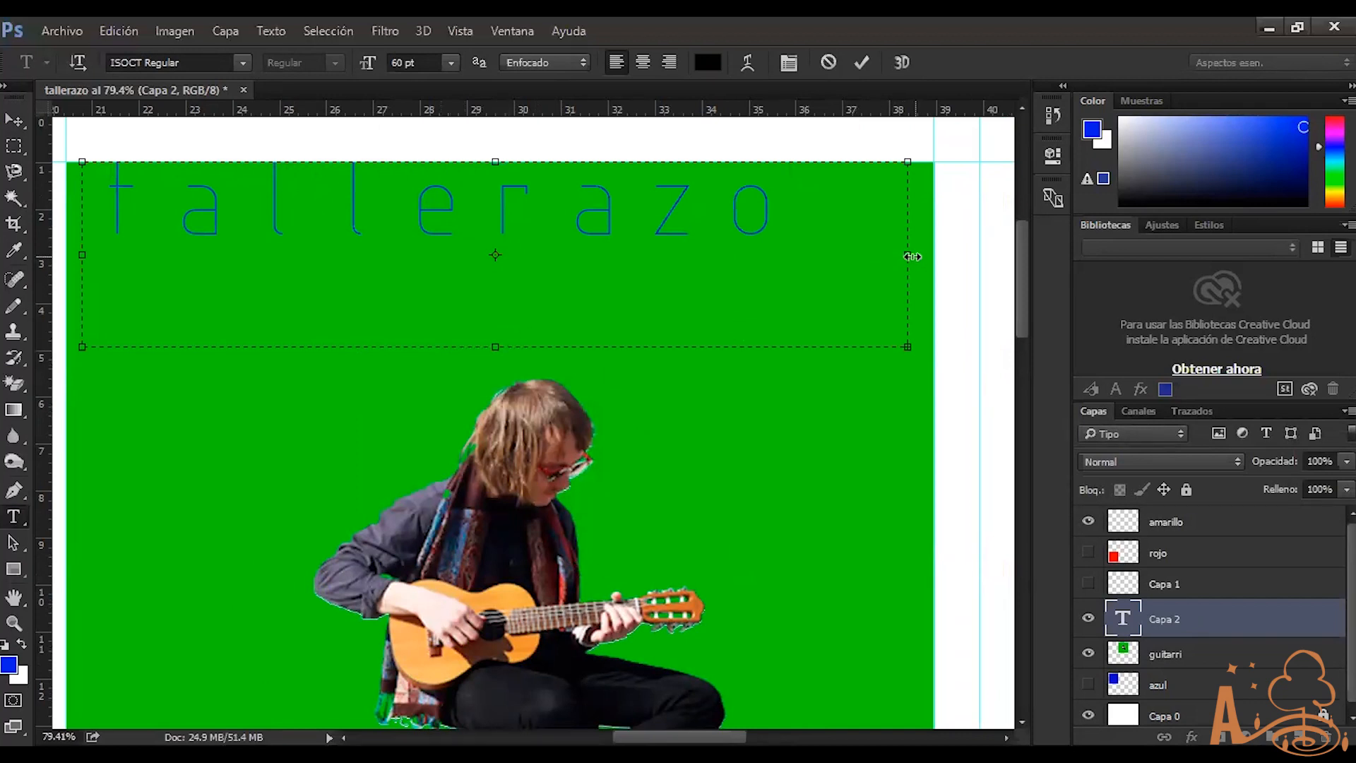
Widen the text box past the green background's edge and replace its text with "tallerazo" in the near-black color
{"action": "left_click_drag", "start_coordinate": [908, 258], "coordinate": [1024, 257]}
{"action": "scroll", "coordinate": [584, 266], "scroll_direction": "down", "scroll_amount": 2}
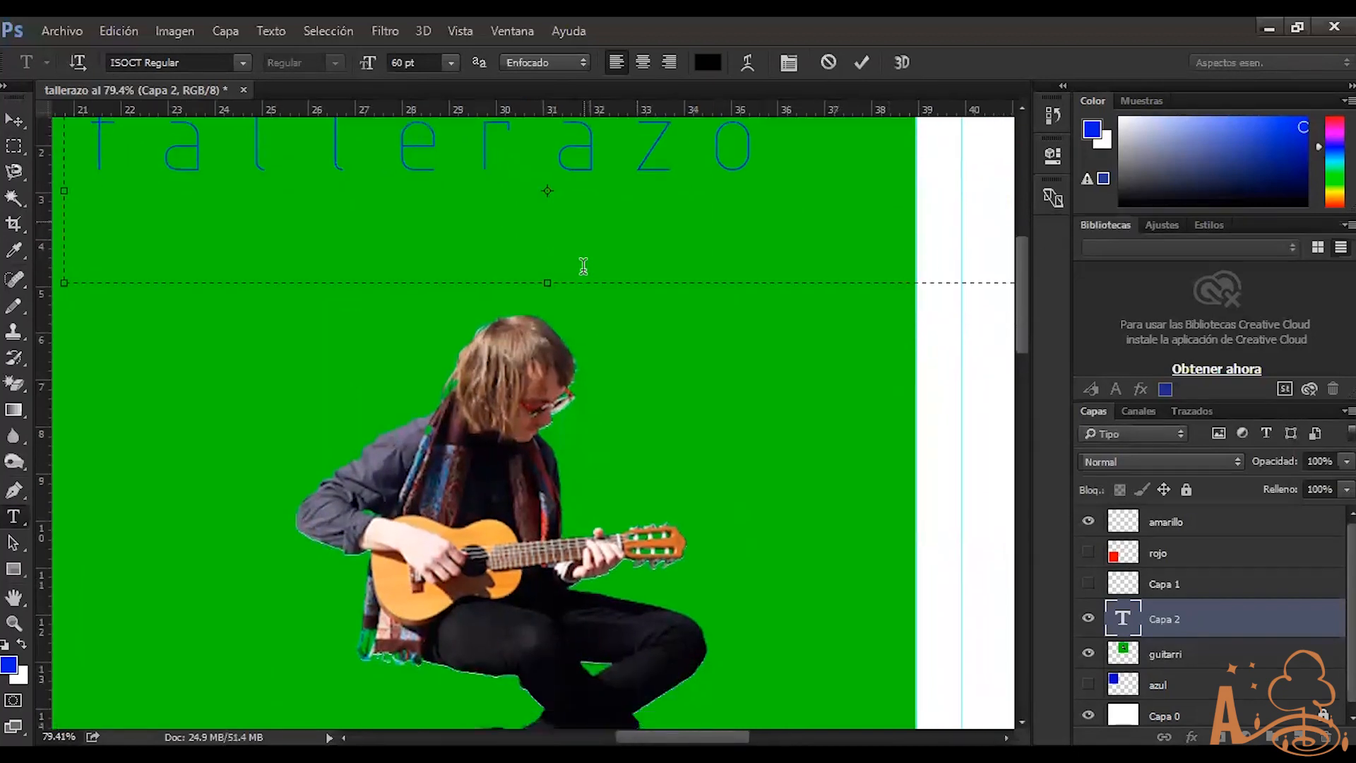
{"action": "scroll", "coordinate": [587, 213], "scroll_direction": "down", "scroll_amount": 4}
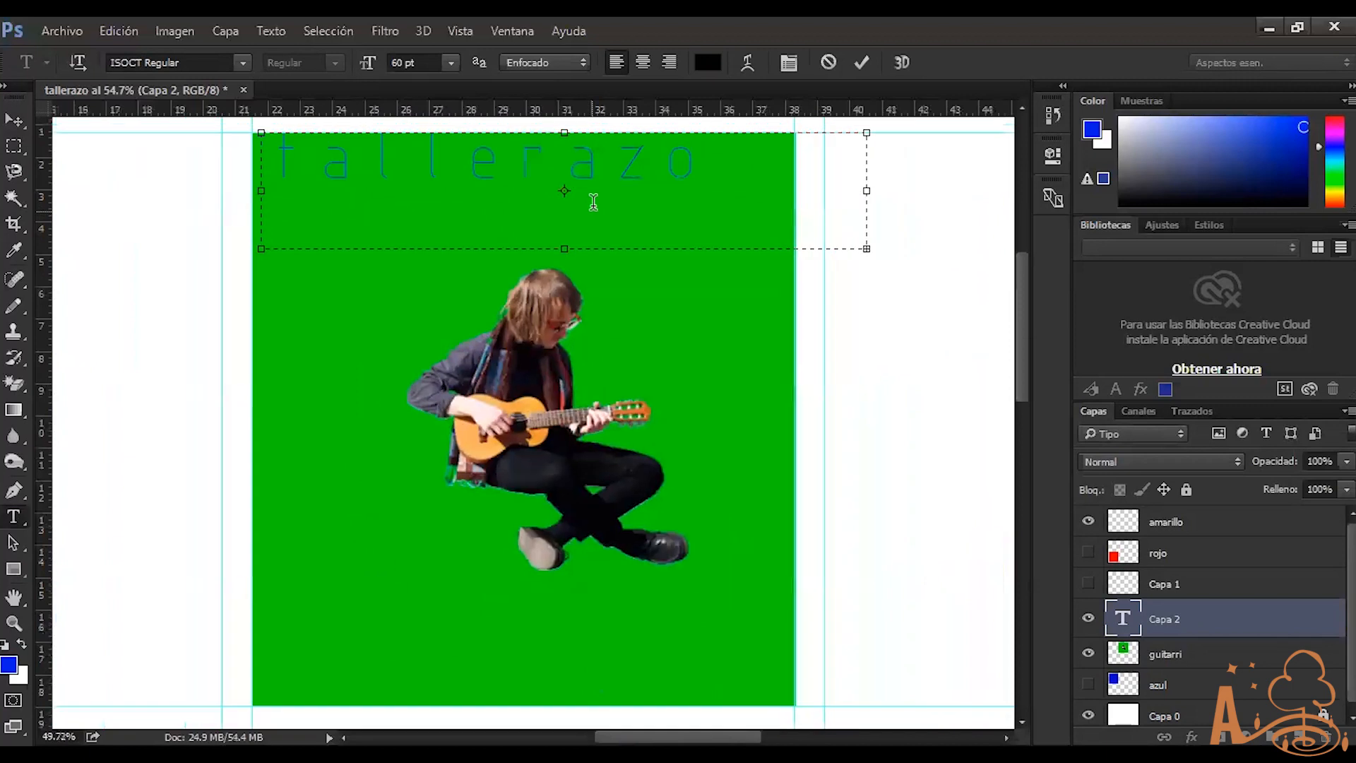
{"action": "left_click_drag", "start_coordinate": [699, 173], "coordinate": [321, 173]}
{"action": "type", "text": "sadasdd"}
{"action": "key", "text": "ctrl+a"}
{"action": "key", "text": "BackSpace"}
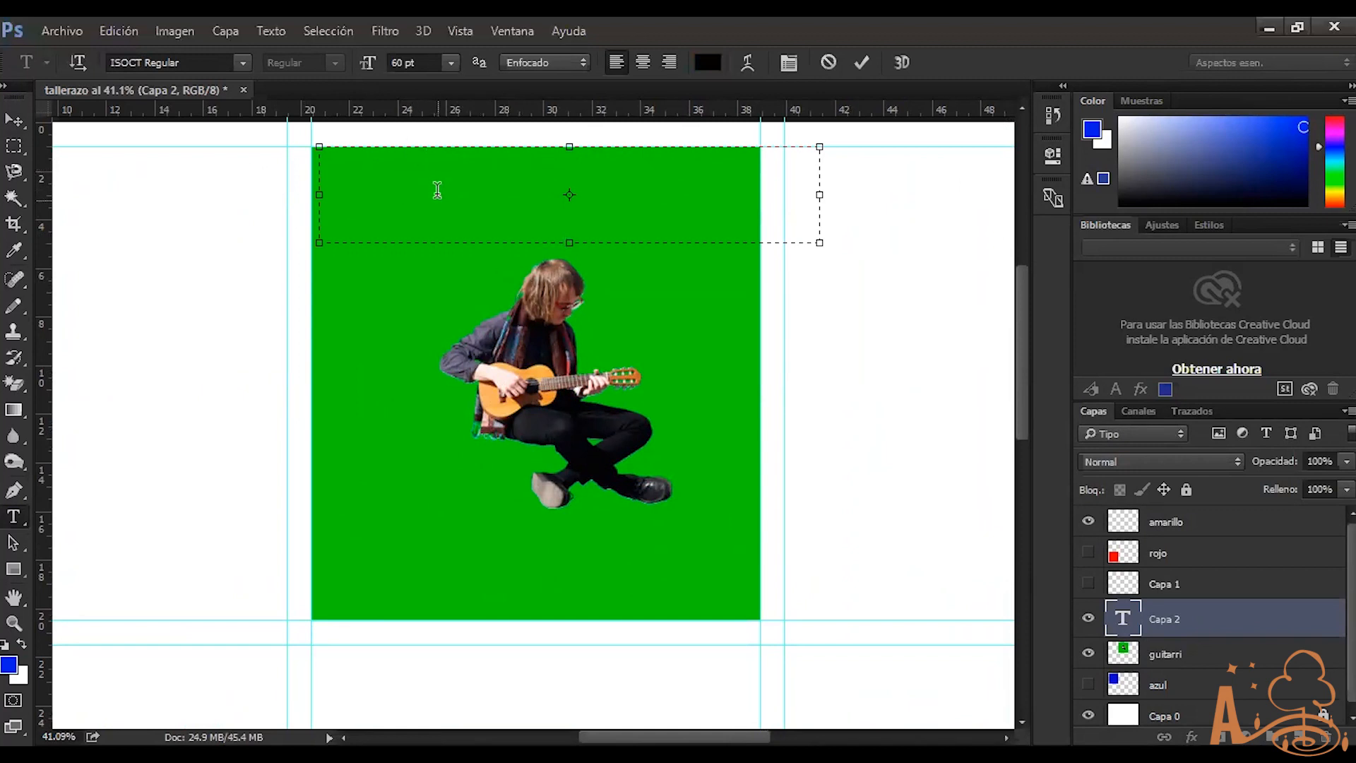
{"action": "type", "text": "tallerazo"}
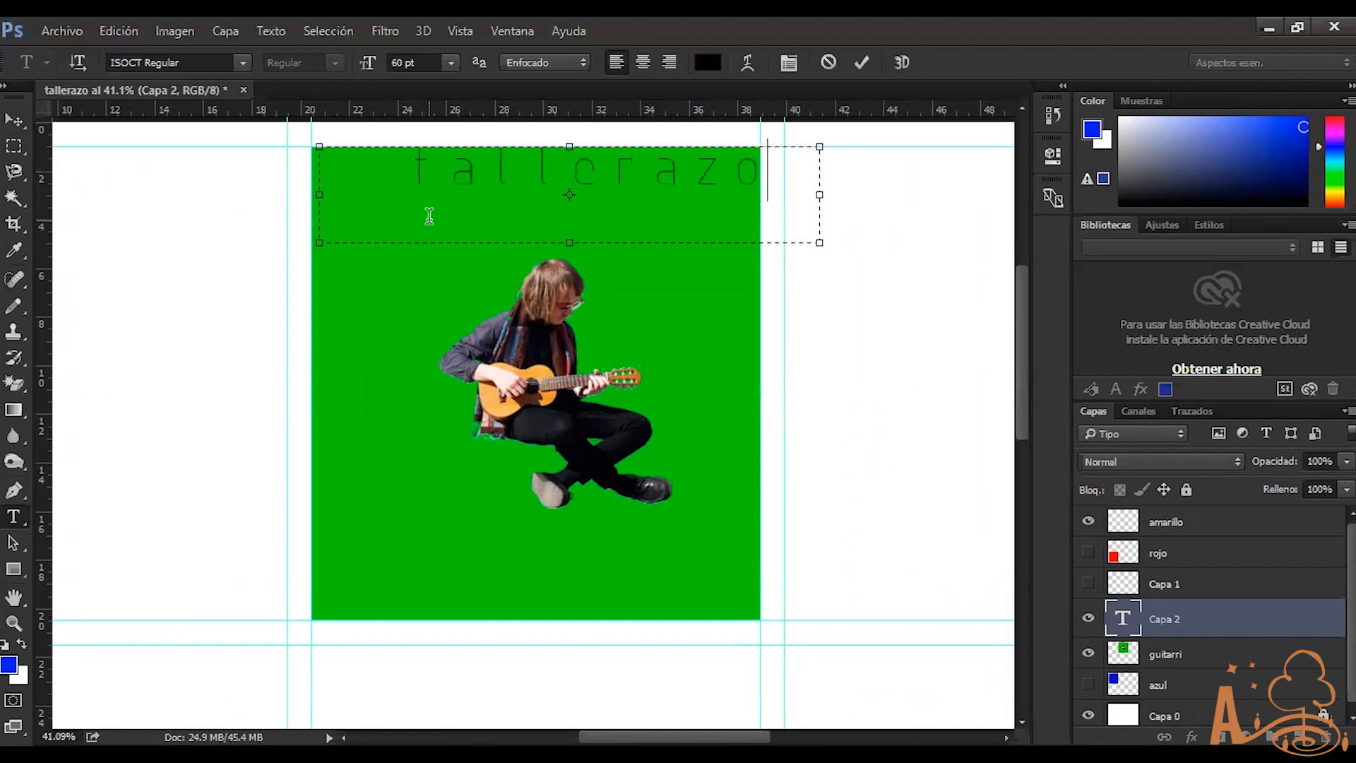
{"action": "key", "text": "ctrl+Return"}
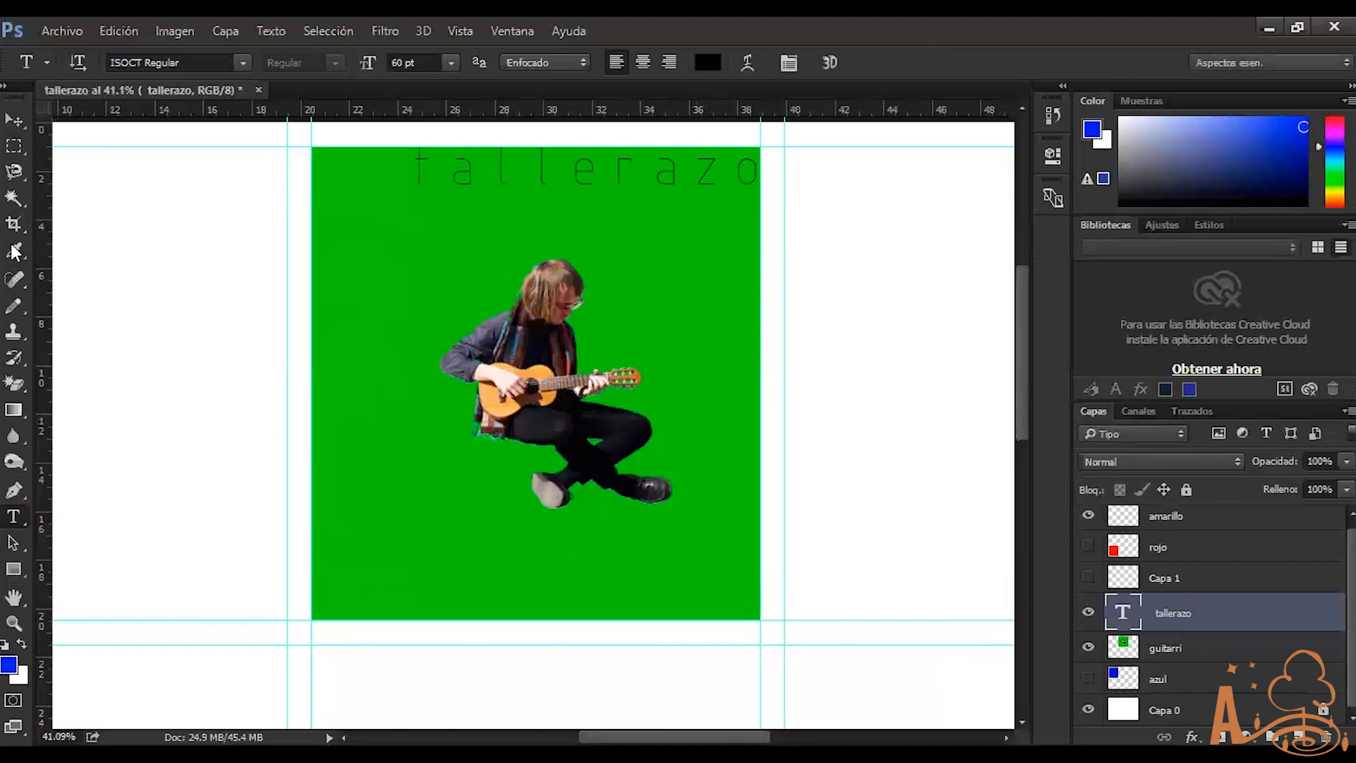
Move the "tallerazo" text away from the green background's edges to sit above the guitarist
{"action": "left_click", "coordinate": [13, 119]}
{"action": "left_click_drag", "start_coordinate": [545, 167], "coordinate": [435, 189]}
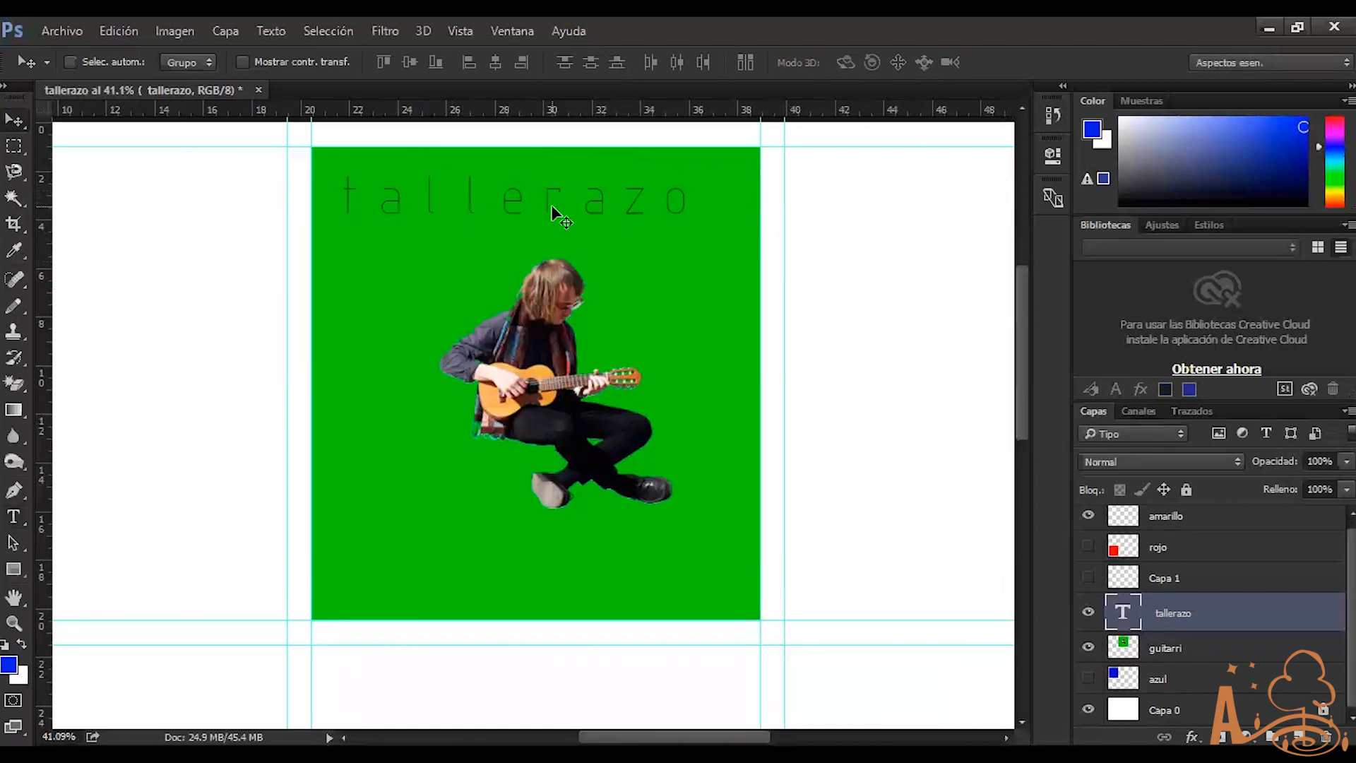
Try scaling the "tallerazo" text down to about 72% with Free Transform, and cancel the transformation
{"action": "key", "text": "ctrl+t"}
{"action": "left_click_drag", "start_coordinate": [248, 168], "coordinate": [391, 199]}
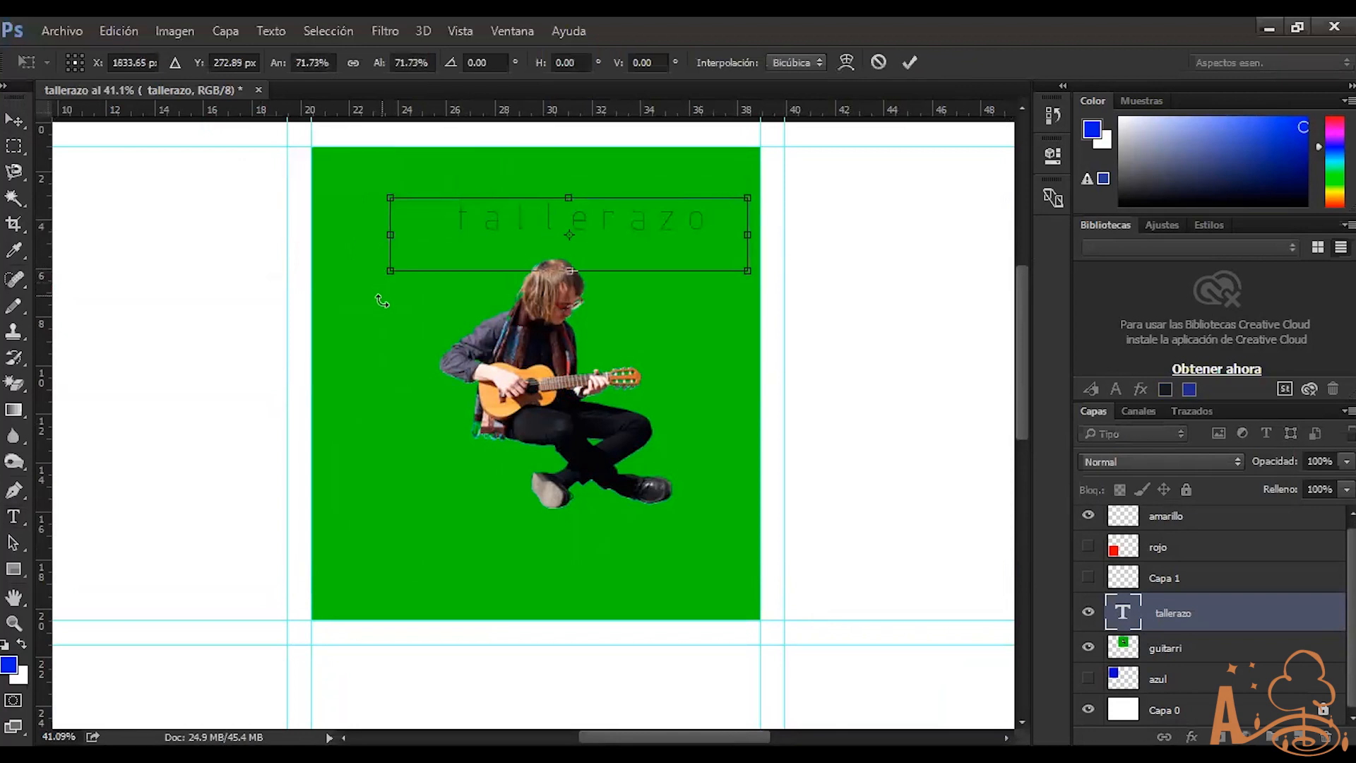
{"action": "key", "text": "Escape"}
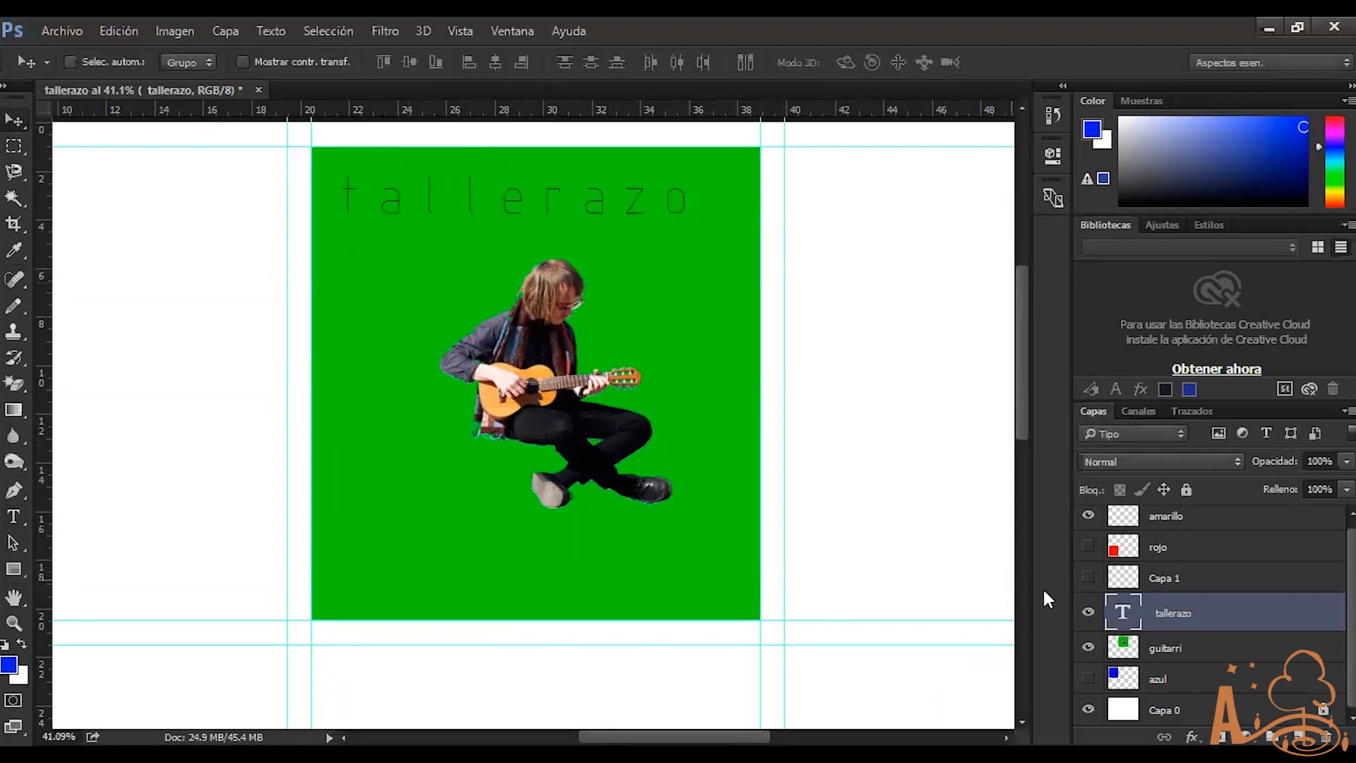
Move the "tallerazo" text slightly lower on the green background, just above the guitarist's head
{"action": "right_click", "coordinate": [472, 201]}
{"action": "left_click", "coordinate": [478, 205]}
{"action": "left_click_drag", "start_coordinate": [391, 214], "coordinate": [388, 230]}
{"action": "left_click_drag", "start_coordinate": [502, 259], "coordinate": [614, 323]}
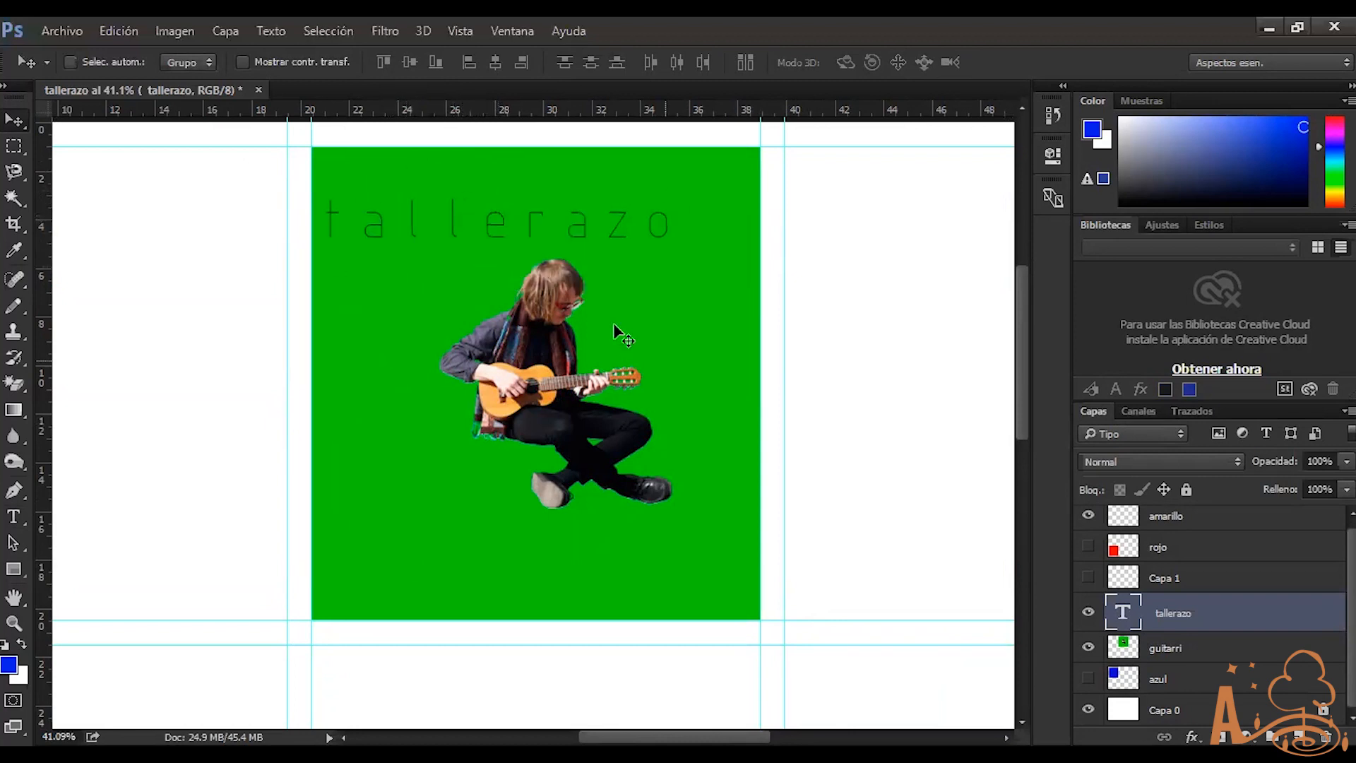
Replace the text of the "tallerazo" layer with "chabonsito" and commit the edit
{"action": "double_click", "coordinate": [1125, 619]}
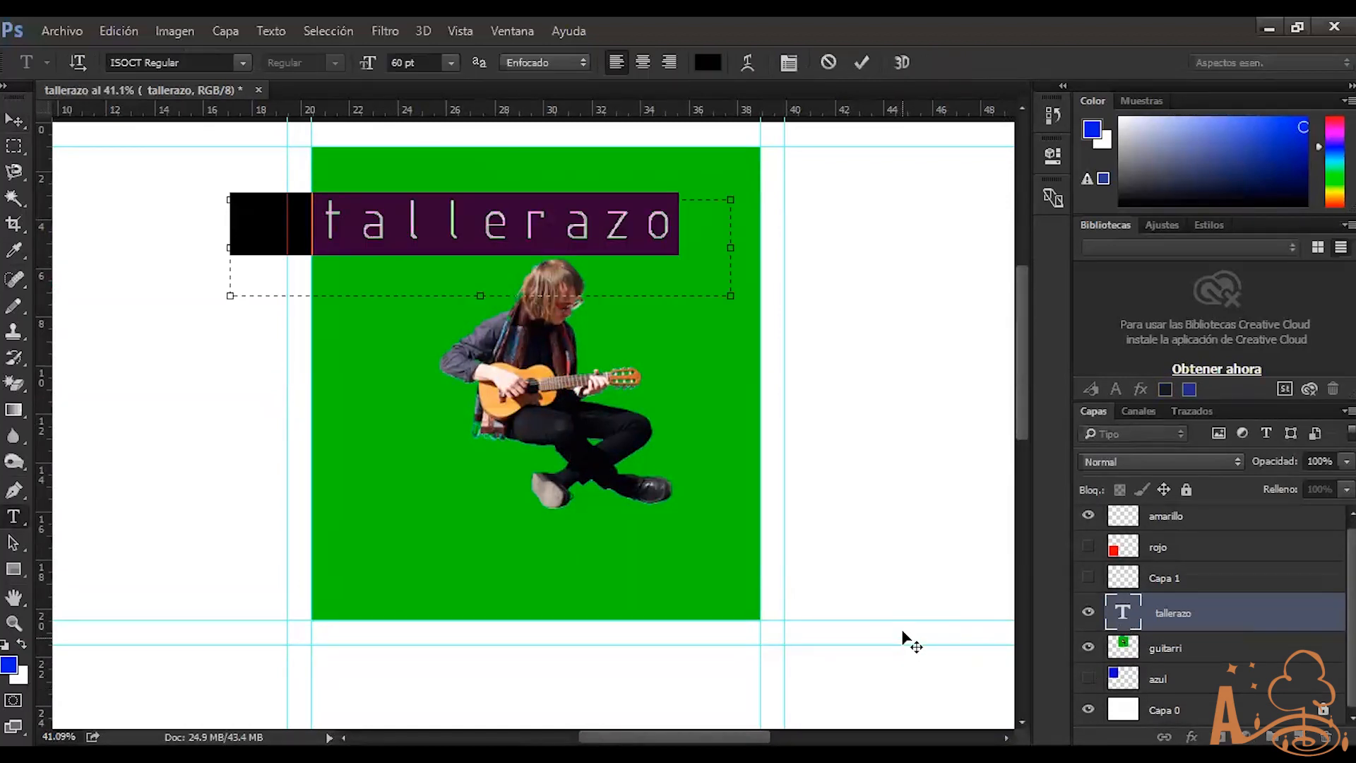
{"action": "left_click_drag", "start_coordinate": [681, 222], "coordinate": [228, 241]}
{"action": "type", "text": "chabonsito"}
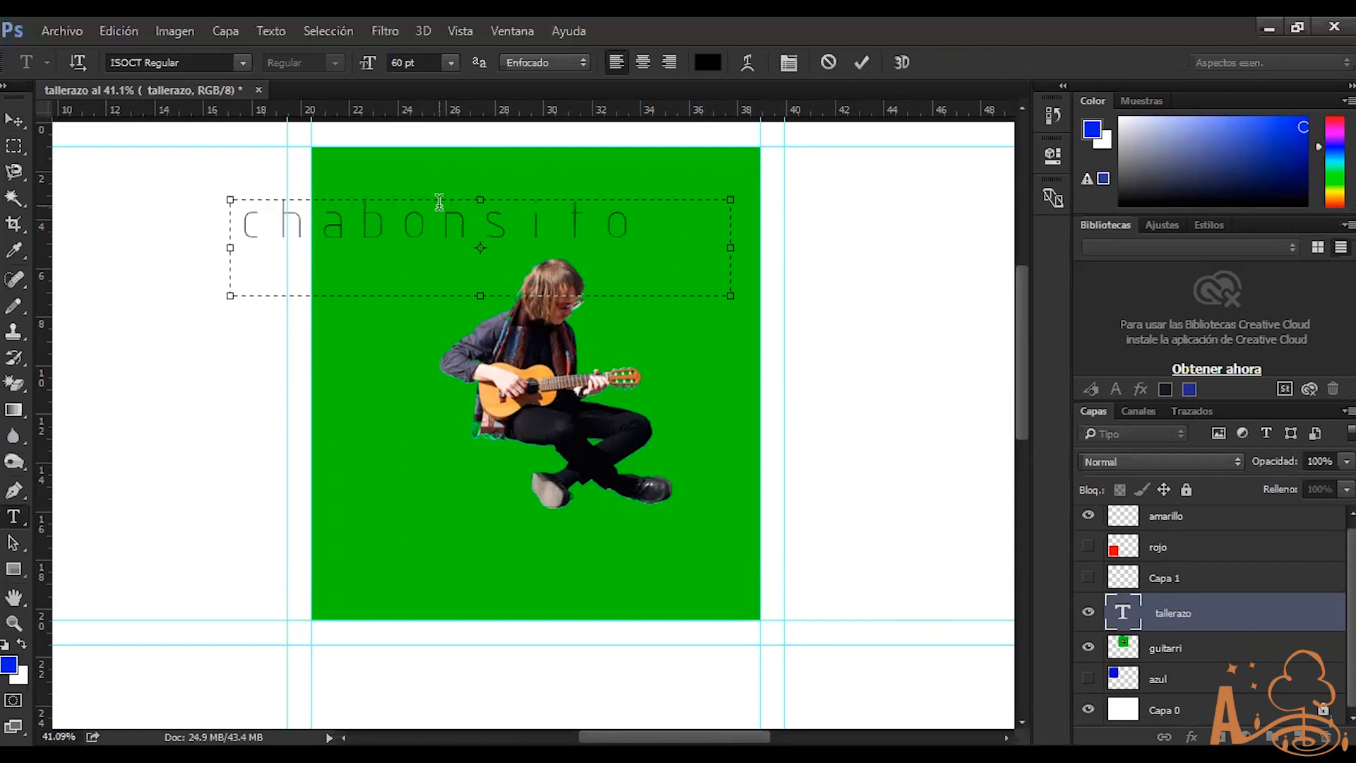
{"action": "key", "text": "ctrl+Return"}
{"action": "key", "text": "v"}
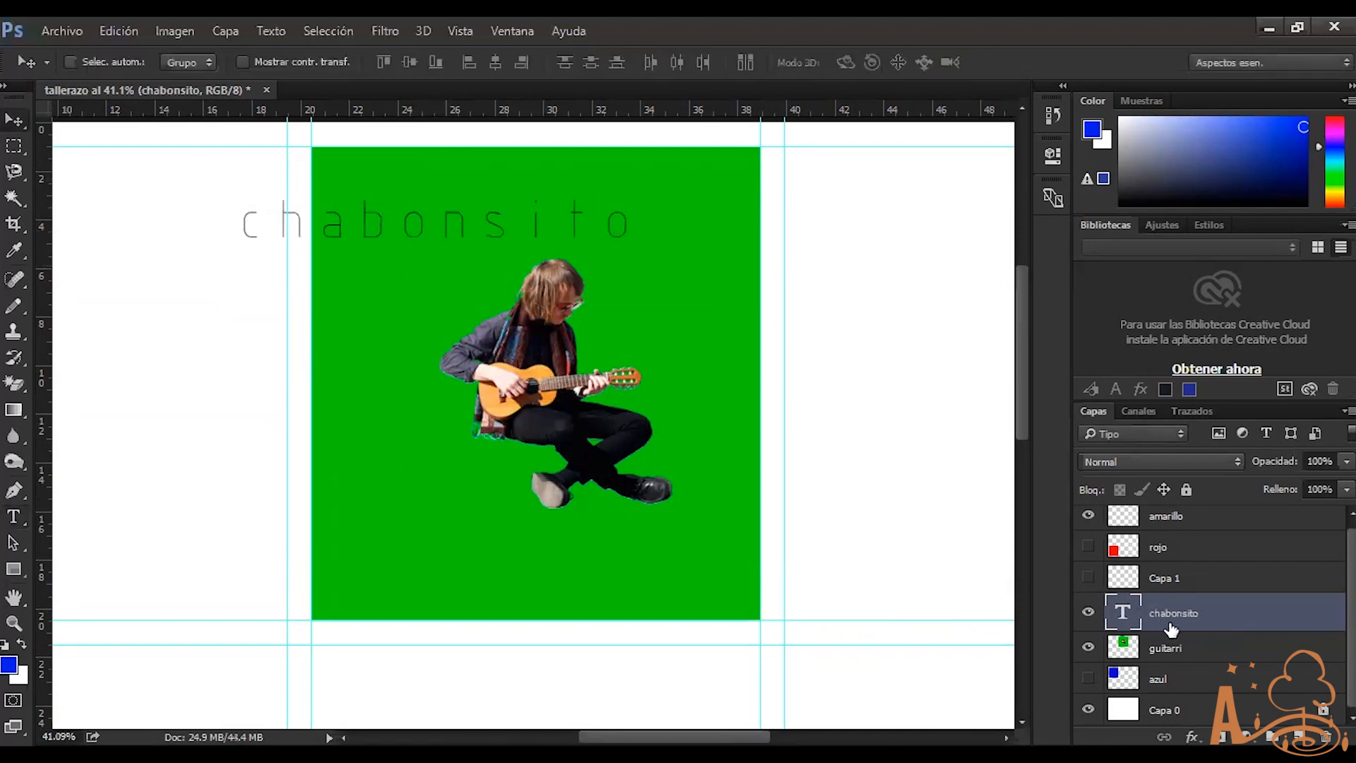
Move the "chabonsito" text fully onto the green background and change its font to Liberation Mono Regular
{"action": "left_click_drag", "start_coordinate": [503, 227], "coordinate": [606, 220]}
{"action": "double_click", "coordinate": [1123, 612]}
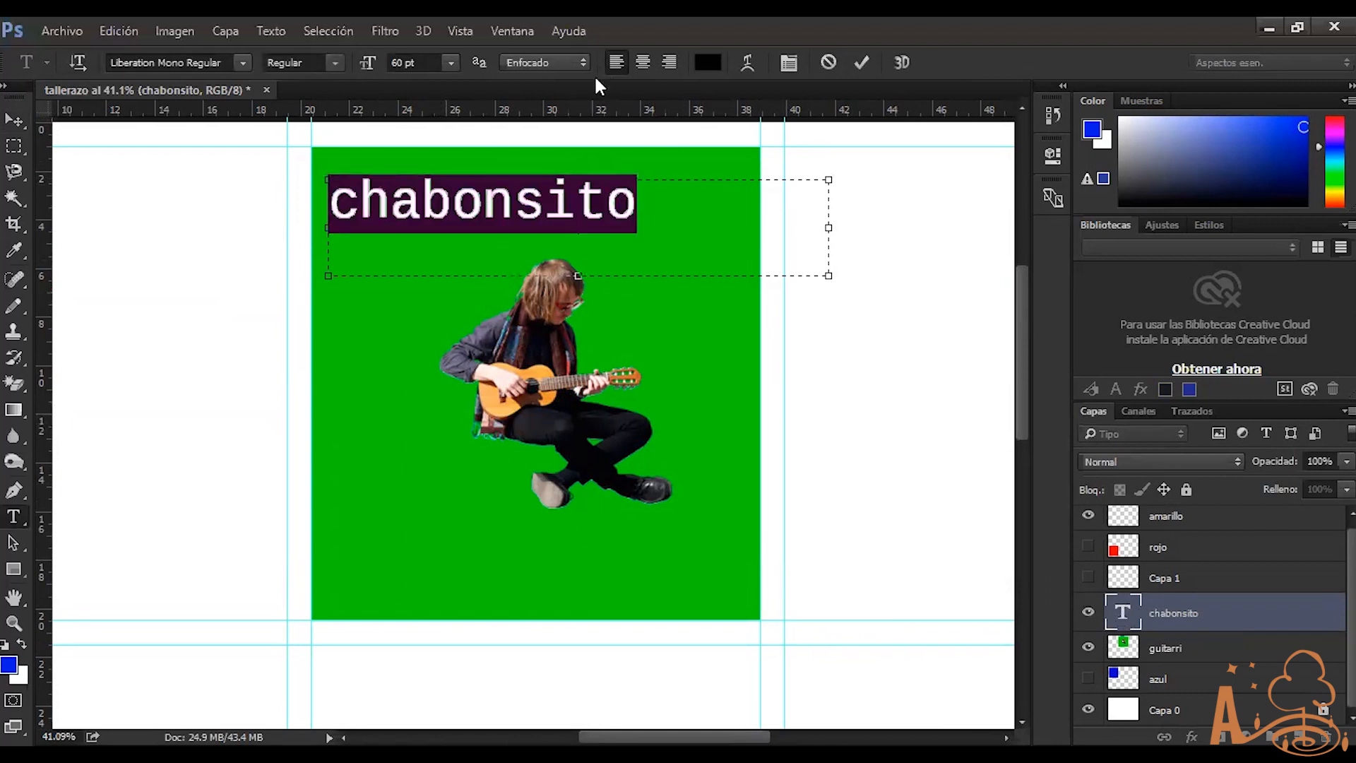
Check the text warp and anti-aliasing options without changing them, and discard the pending edit of the "chabonsito" text
{"action": "left_click", "coordinate": [750, 65]}
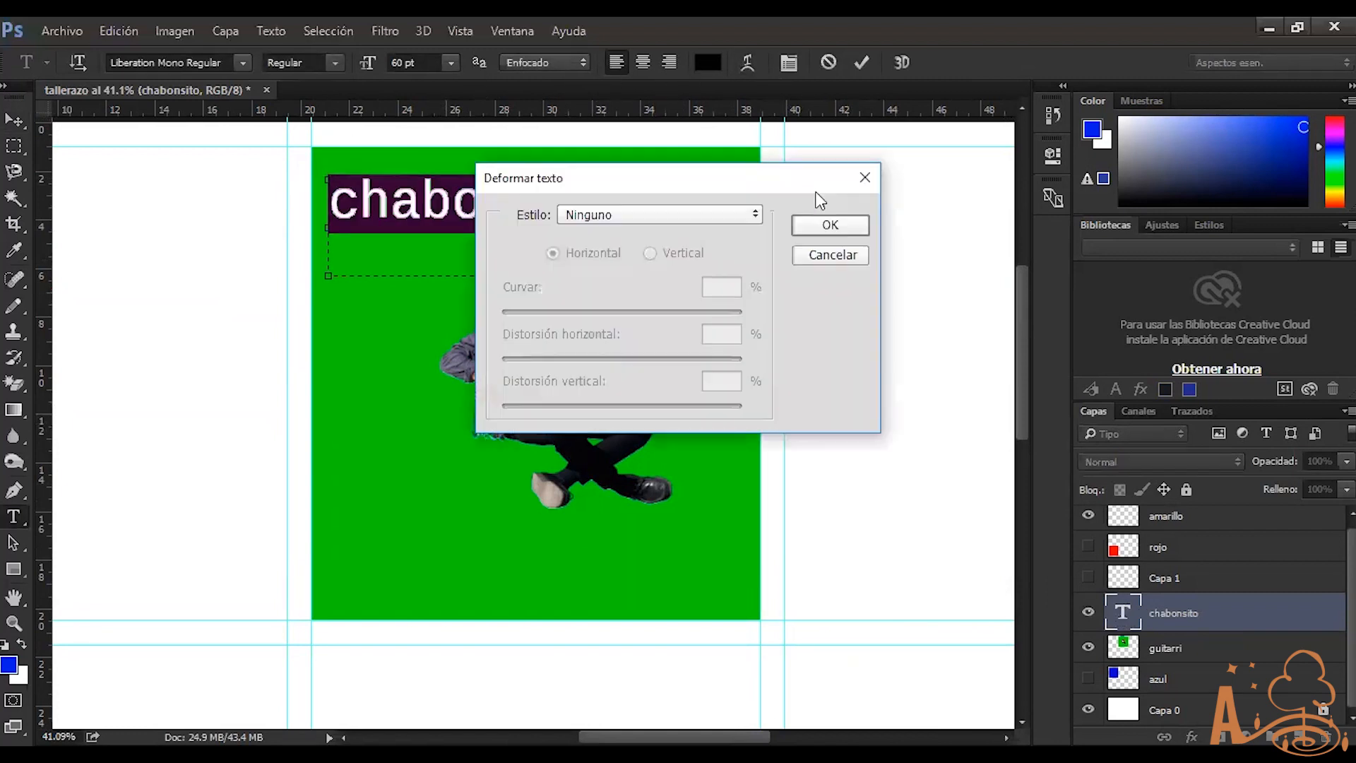
{"action": "left_click", "coordinate": [866, 180]}
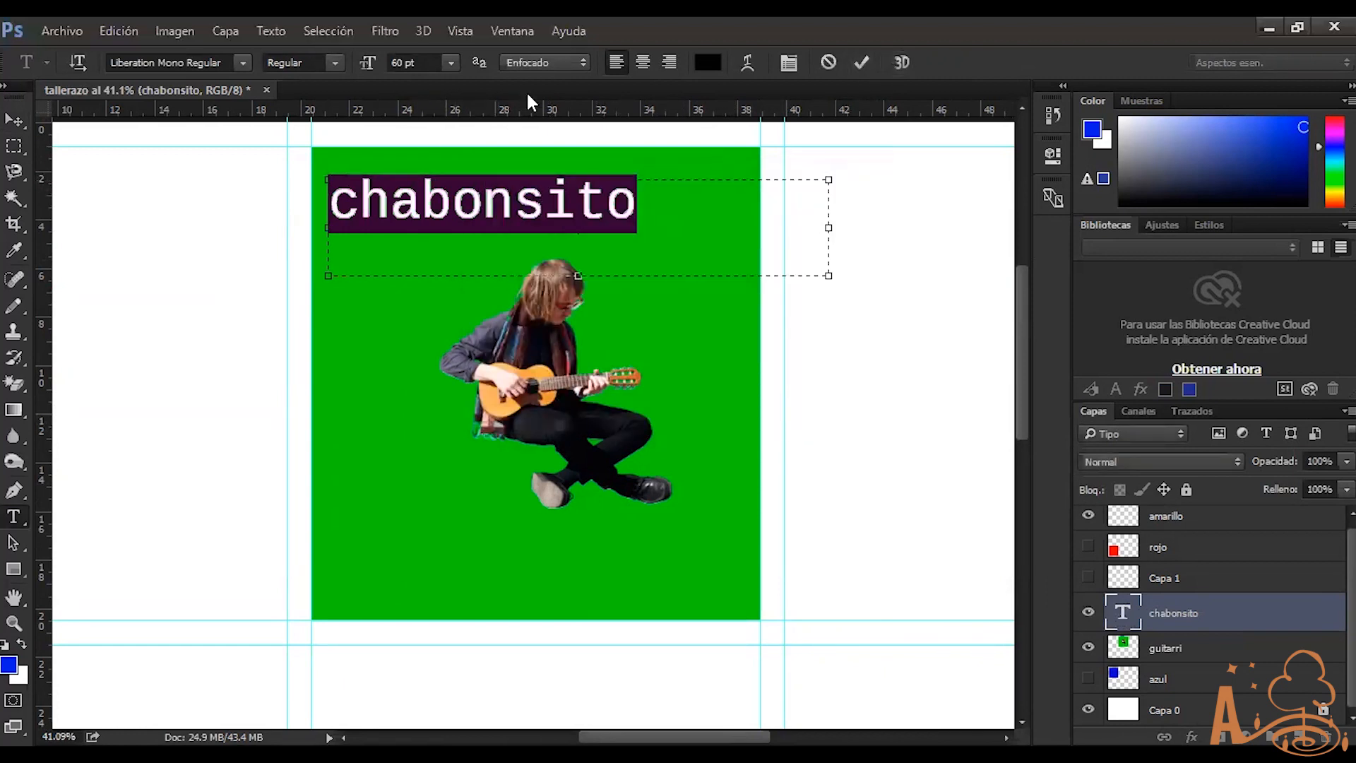
{"action": "left_click", "coordinate": [540, 65]}
{"action": "left_click", "coordinate": [552, 73]}
{"action": "key", "text": "Escape"}
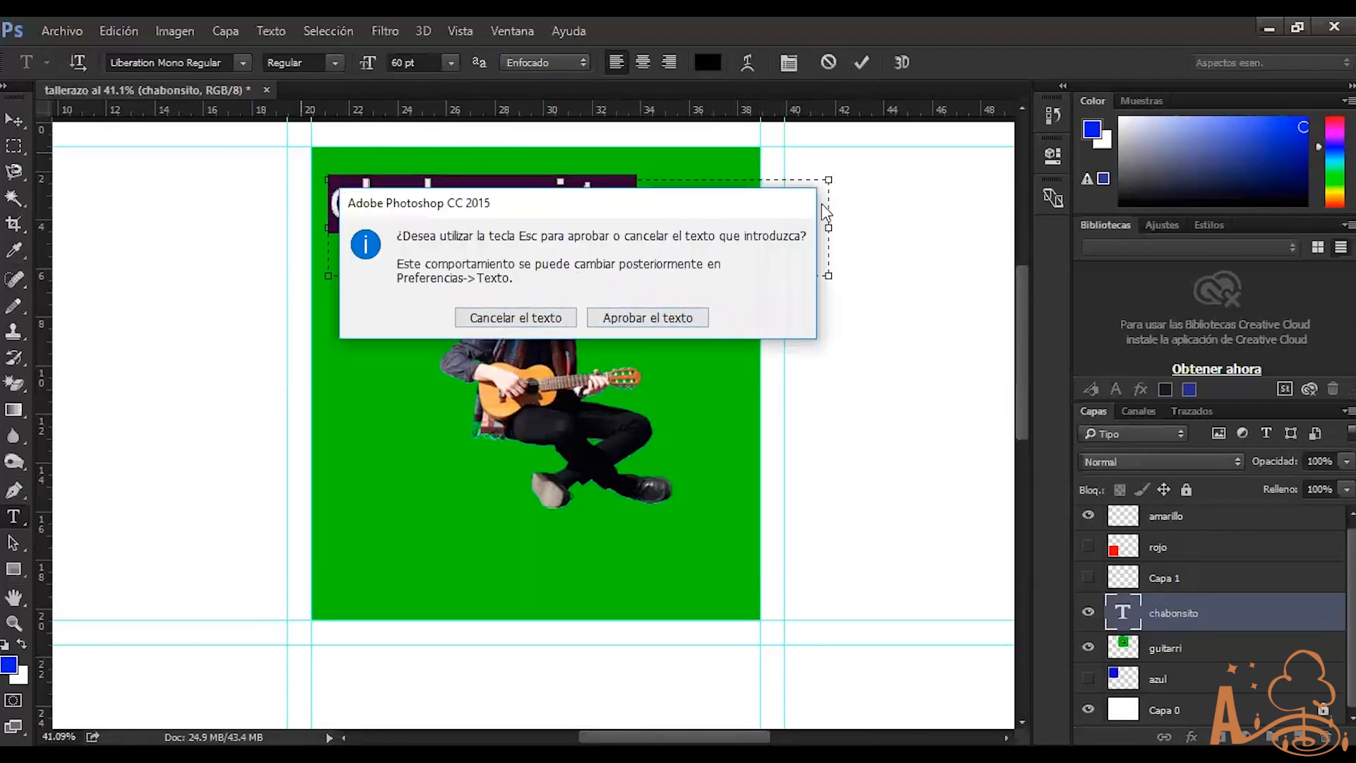
{"action": "left_click", "coordinate": [545, 316]}
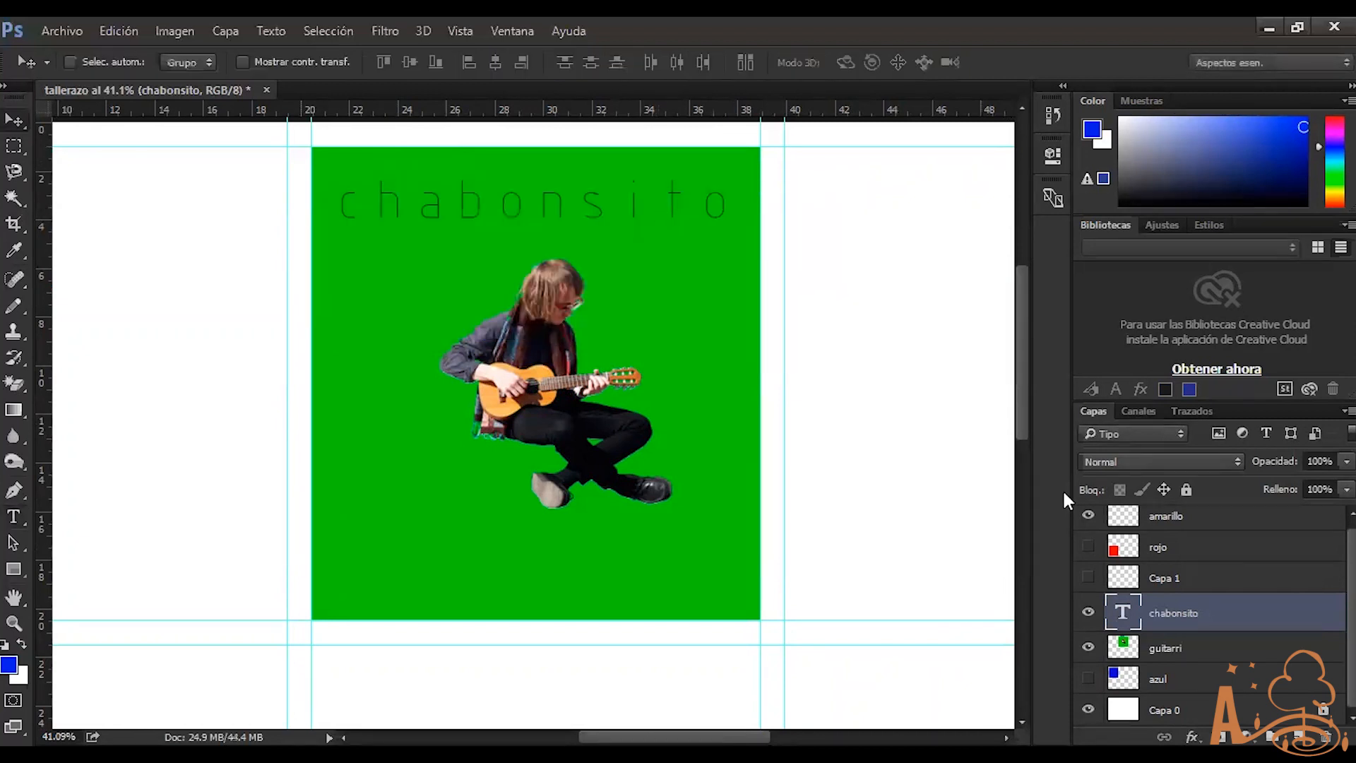
Reopen the "chabonsito" text for editing and extend its text box downward past the bottom of the green background
{"action": "double_click", "coordinate": [1123, 611]}
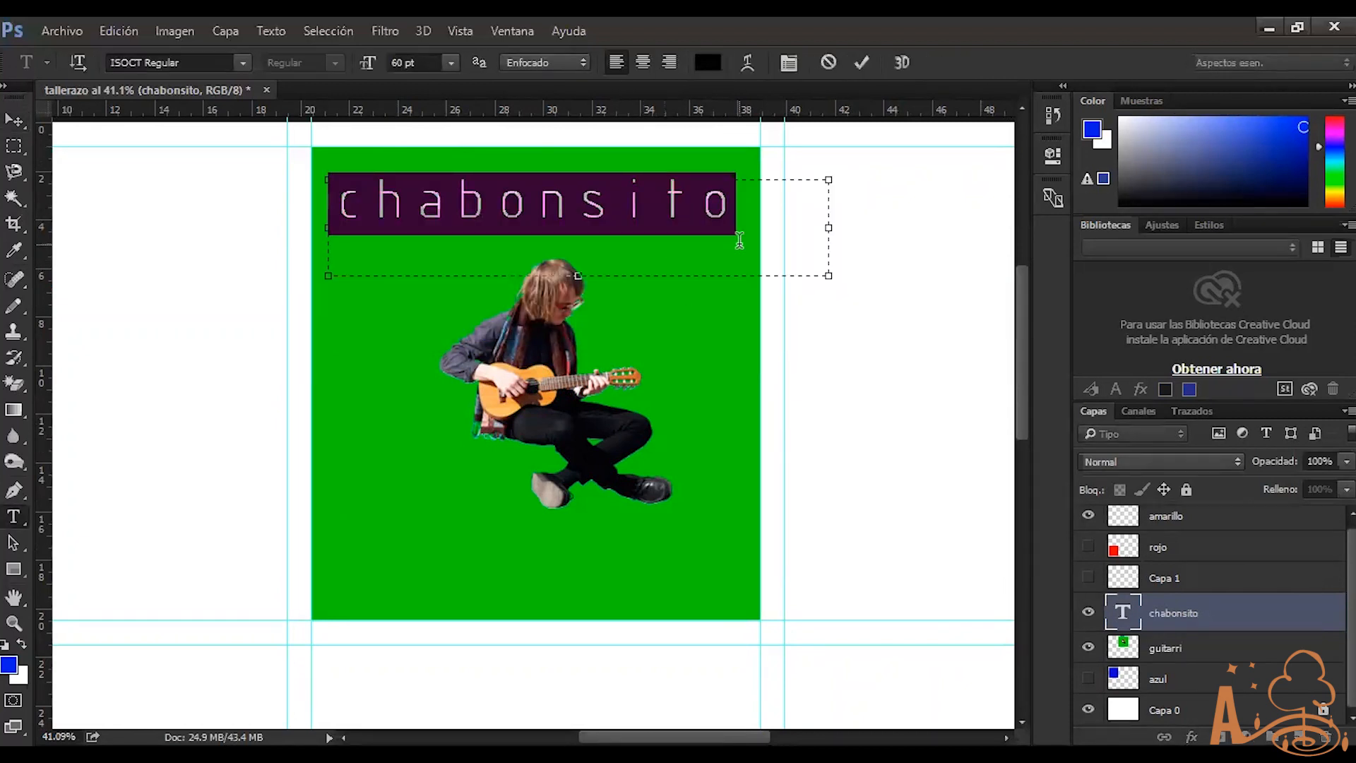
{"action": "left_click", "coordinate": [739, 241]}
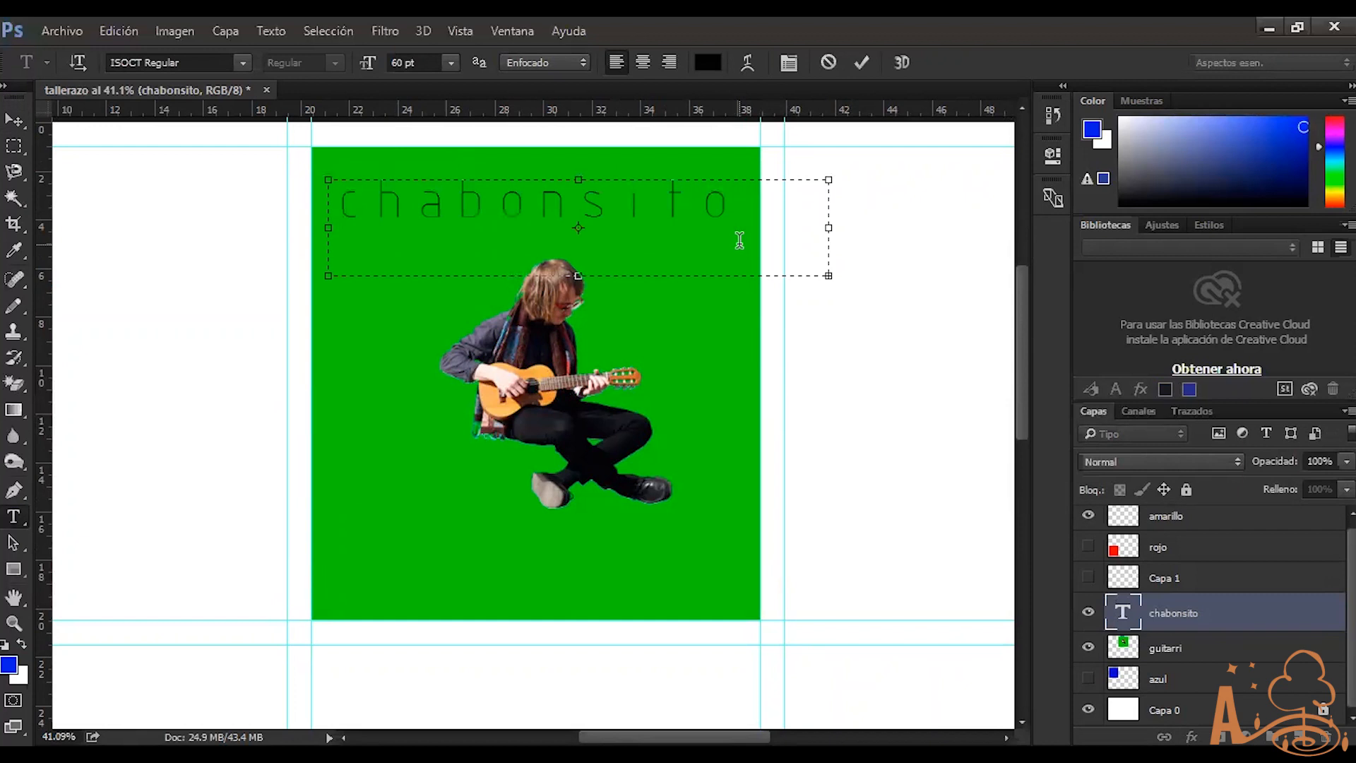
{"action": "left_click_drag", "start_coordinate": [578, 275], "coordinate": [578, 735]}
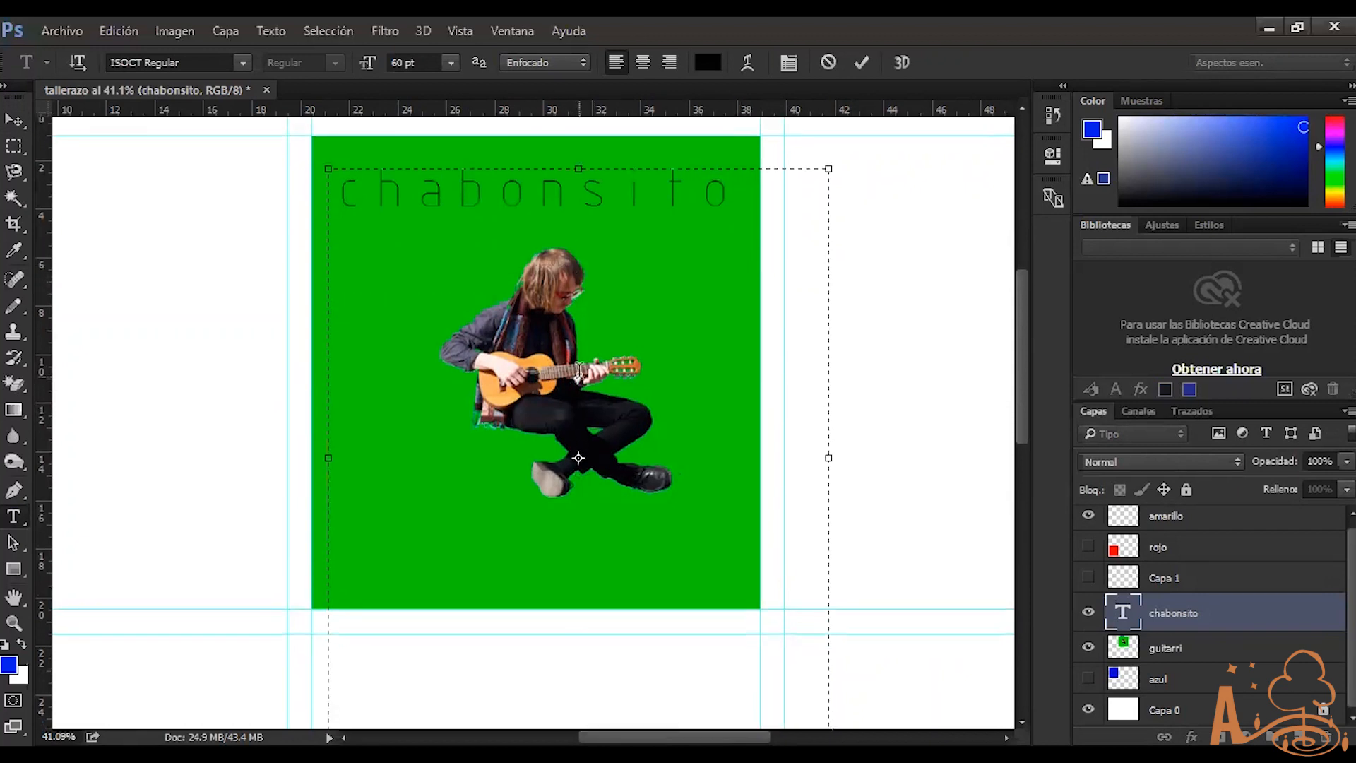
Enter short trial characters in the enlarged text box, remove them, and commit the text edit
{"action": "type", "text": "sd"}
{"action": "key", "text": "BackSpace"}
{"action": "key", "text": "BackSpace"}
{"action": "type", "text": "asd"}
{"action": "key", "text": "BackSpace"}
{"action": "key", "text": "BackSpace"}
{"action": "key", "text": "ctrl"}
{"action": "key", "text": "ctrl+Return"}
{"action": "key", "text": "v"}
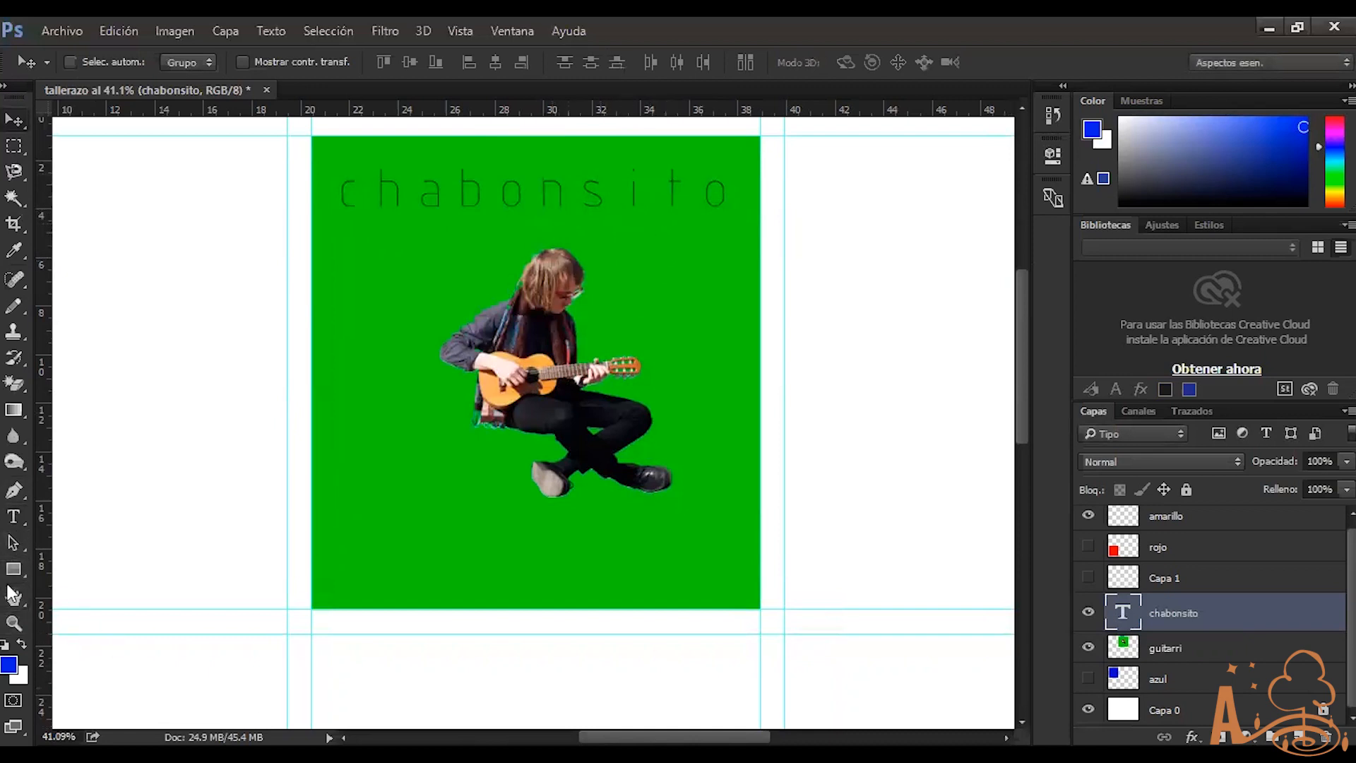
Draw four 1 px blue lines with the Line tool, forming a rough slanted quadrilateral between the text and the guitarist
{"action": "left_click", "coordinate": [12, 548]}
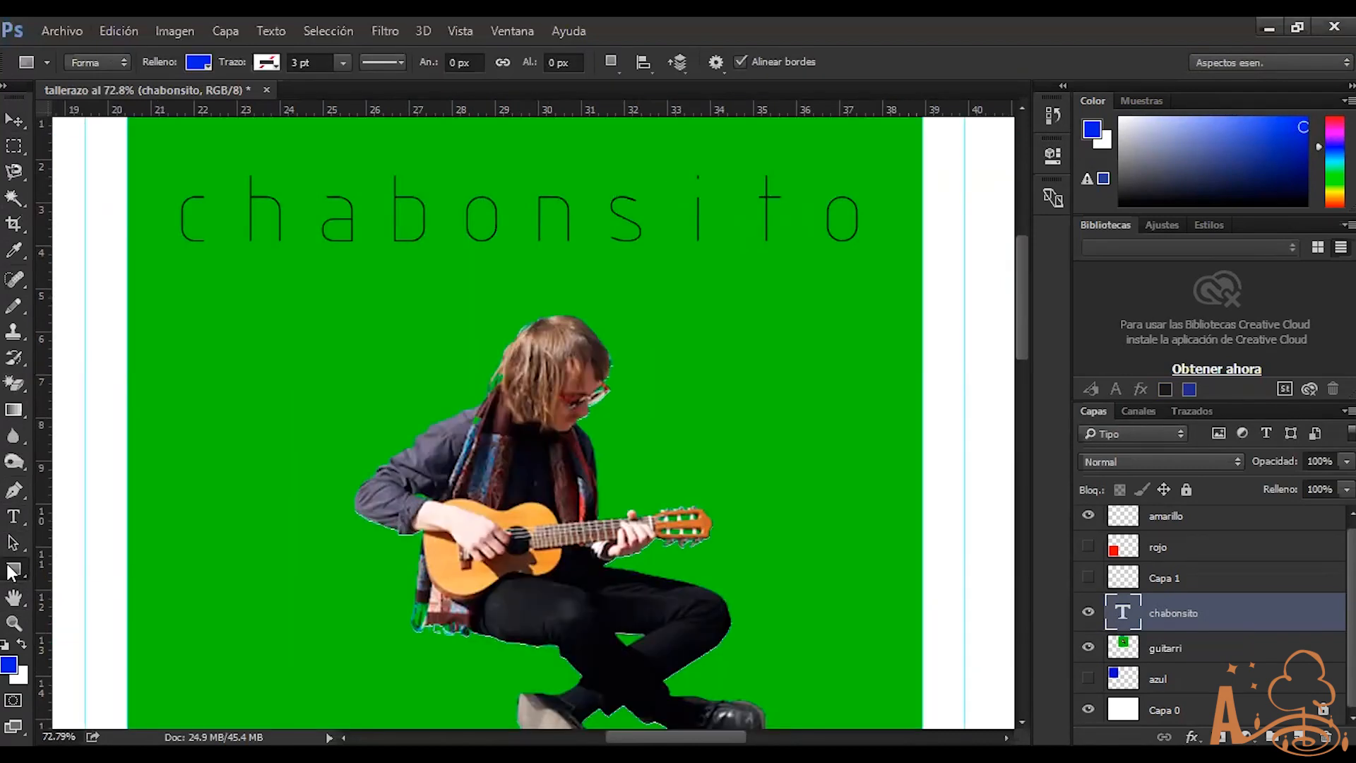
{"action": "right_click", "coordinate": [13, 568]}
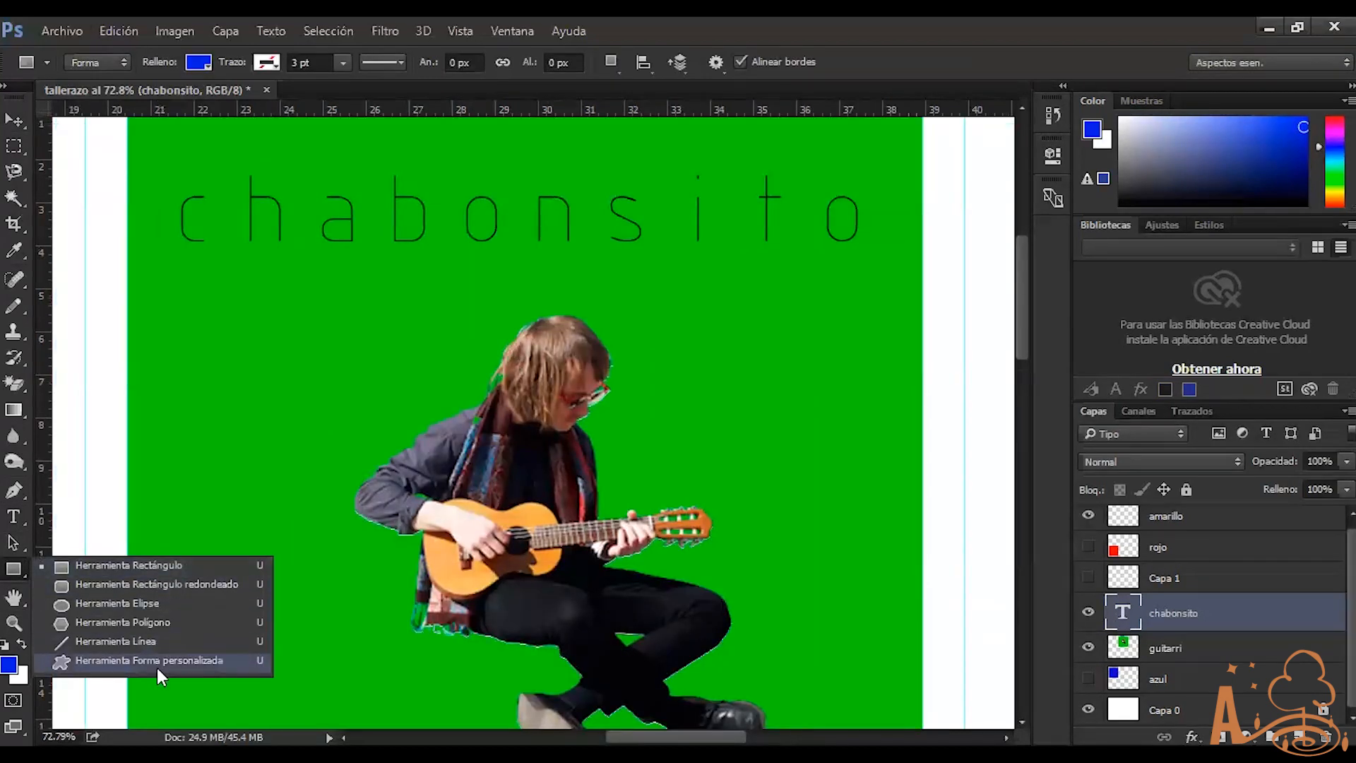
{"action": "left_click", "coordinate": [128, 638]}
{"action": "mouse_move", "coordinate": [199, 382]}
{"action": "left_mouse_down"}
{"action": "mouse_move", "coordinate": [551, 300]}
{"action": "mouse_move", "coordinate": [526, 251]}
{"action": "mouse_move", "coordinate": [288, 293]}
{"action": "mouse_move", "coordinate": [245, 311]}
{"action": "mouse_move", "coordinate": [198, 394]}
{"action": "left_mouse_up"}
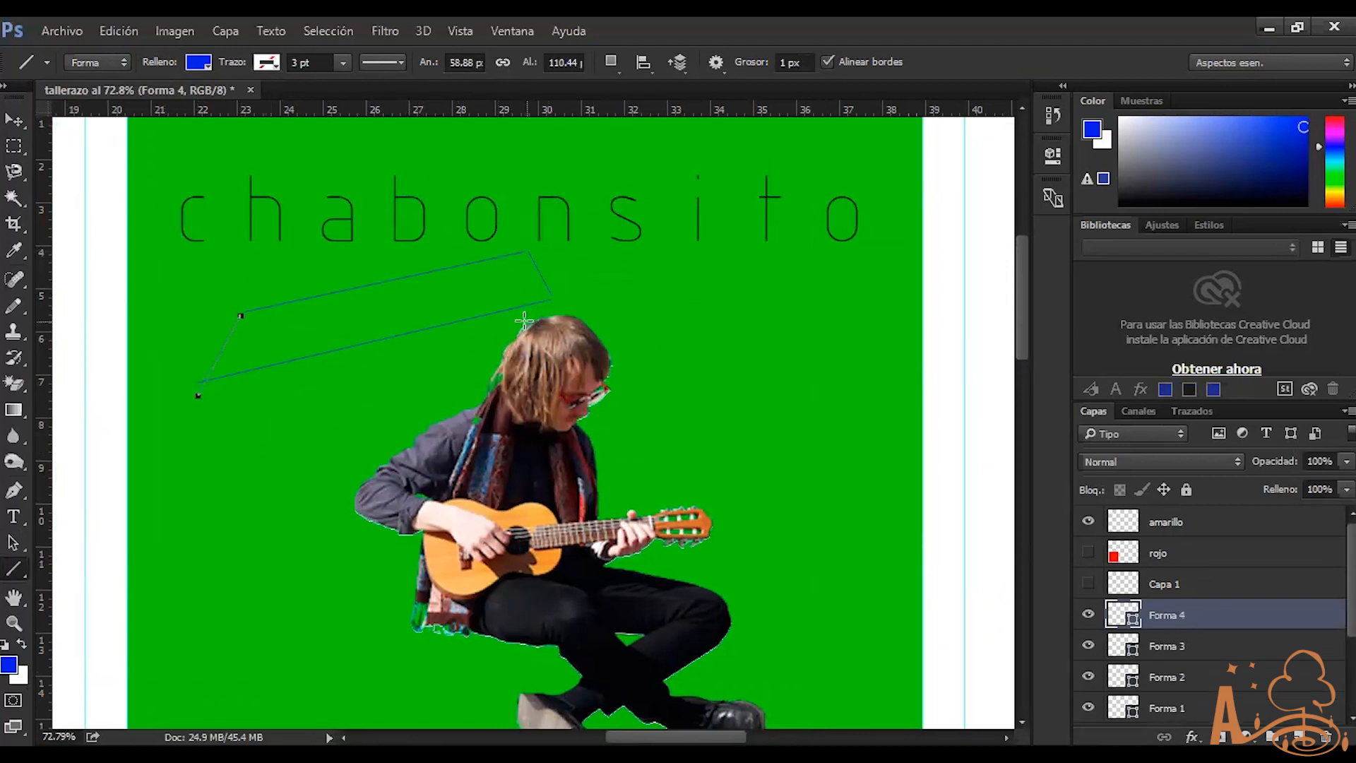
Inspect the diagonal lines at pixel level, try a horizontal 1 px line about 20 px long below them, and undo it
{"action": "scroll", "coordinate": [490, 329], "scroll_direction": "up", "scroll_amount": 6}
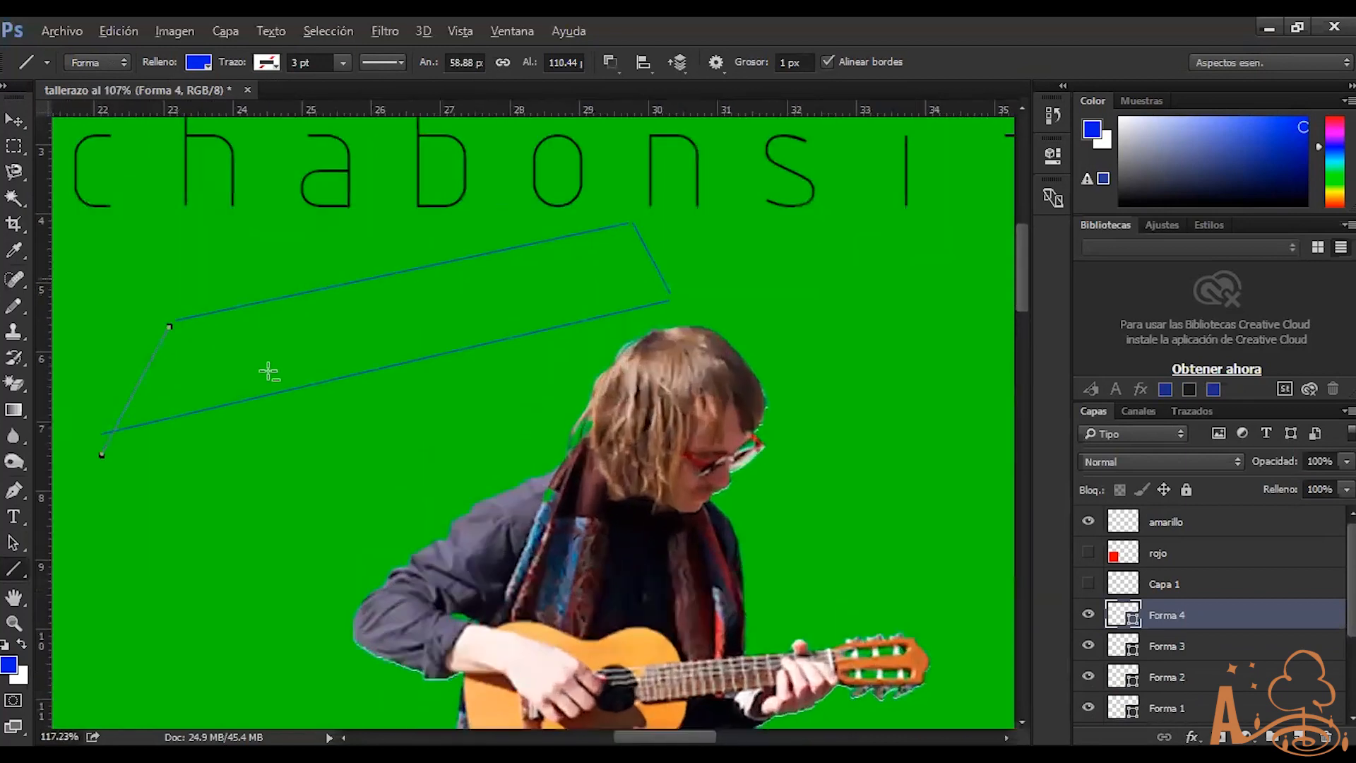
{"action": "scroll", "coordinate": [167, 282], "scroll_direction": "up", "scroll_amount": 10}
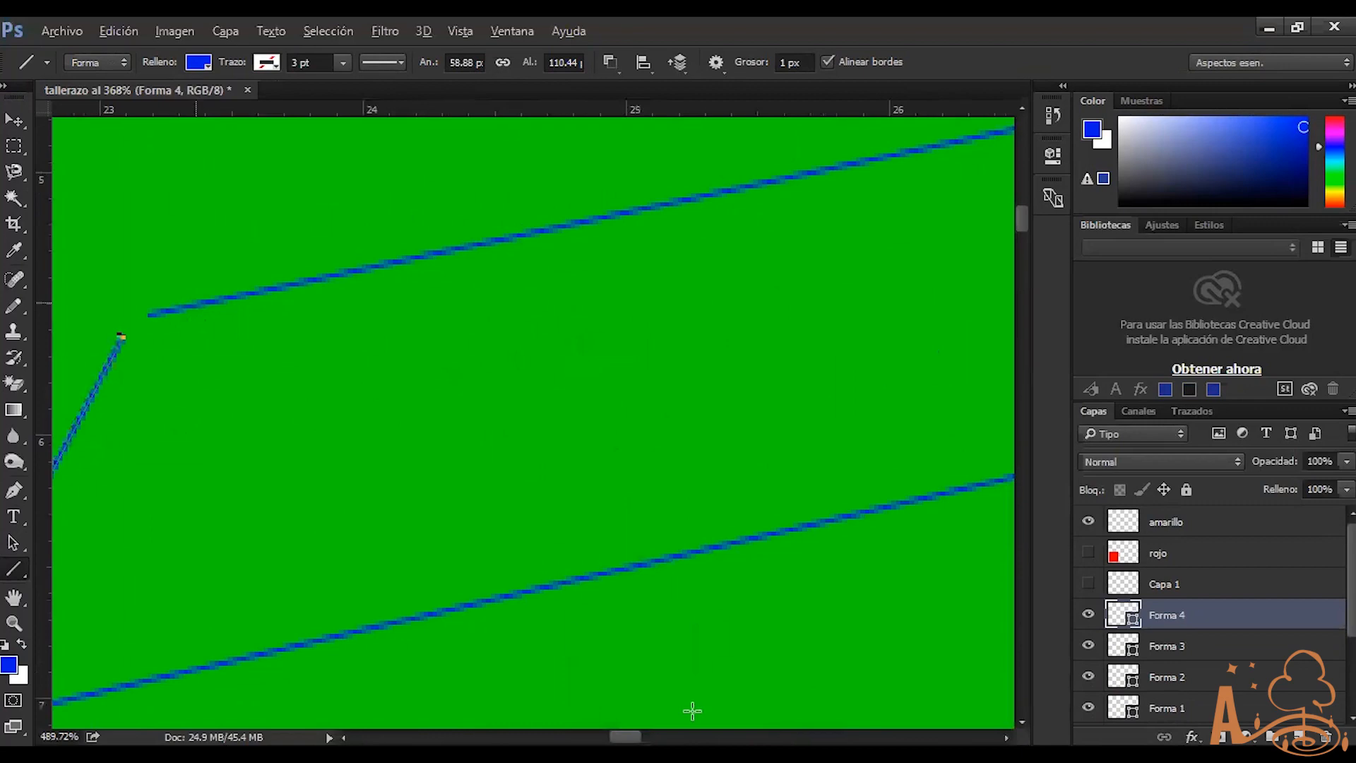
{"action": "scroll", "coordinate": [201, 301], "scroll_direction": "up", "scroll_amount": 2}
{"action": "scroll", "coordinate": [248, 288], "scroll_direction": "up", "scroll_amount": 5}
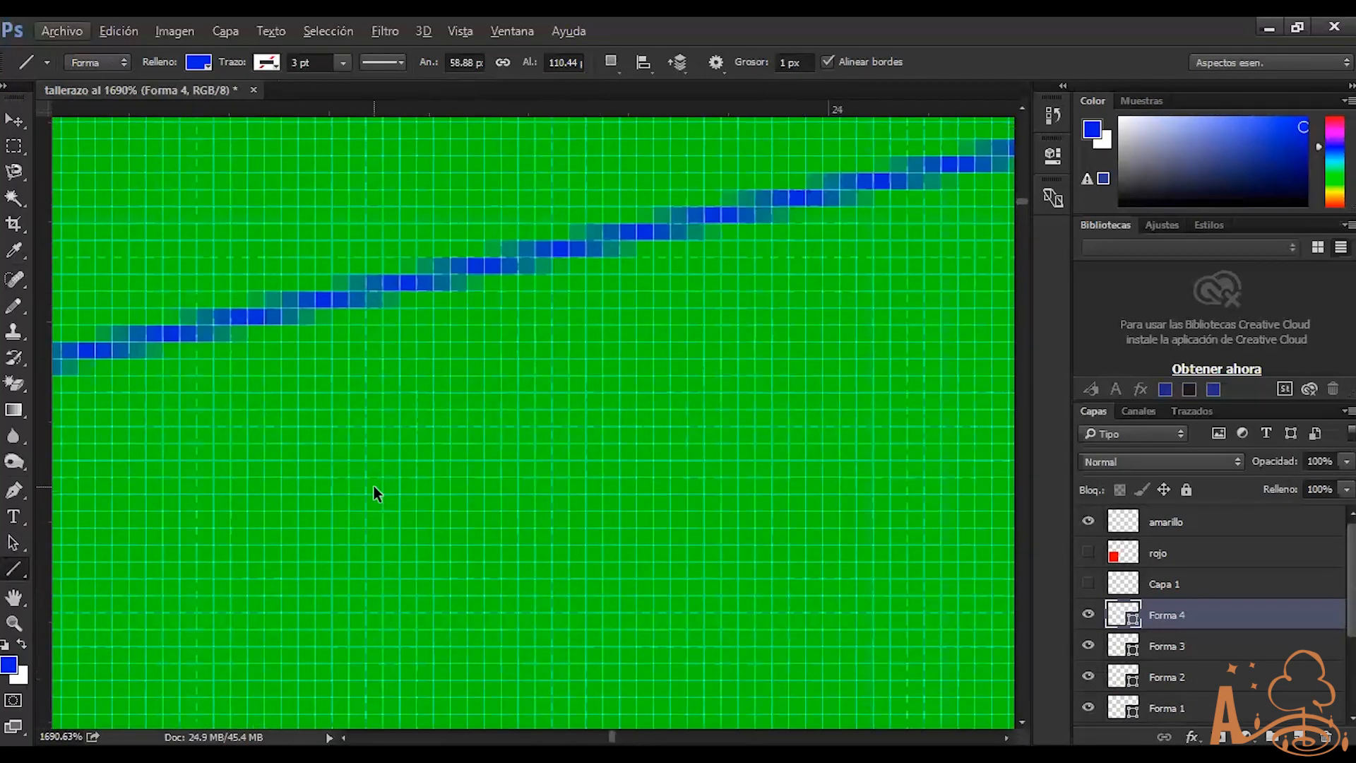
{"action": "scroll", "coordinate": [387, 478], "scroll_direction": "left", "scroll_amount": 3}
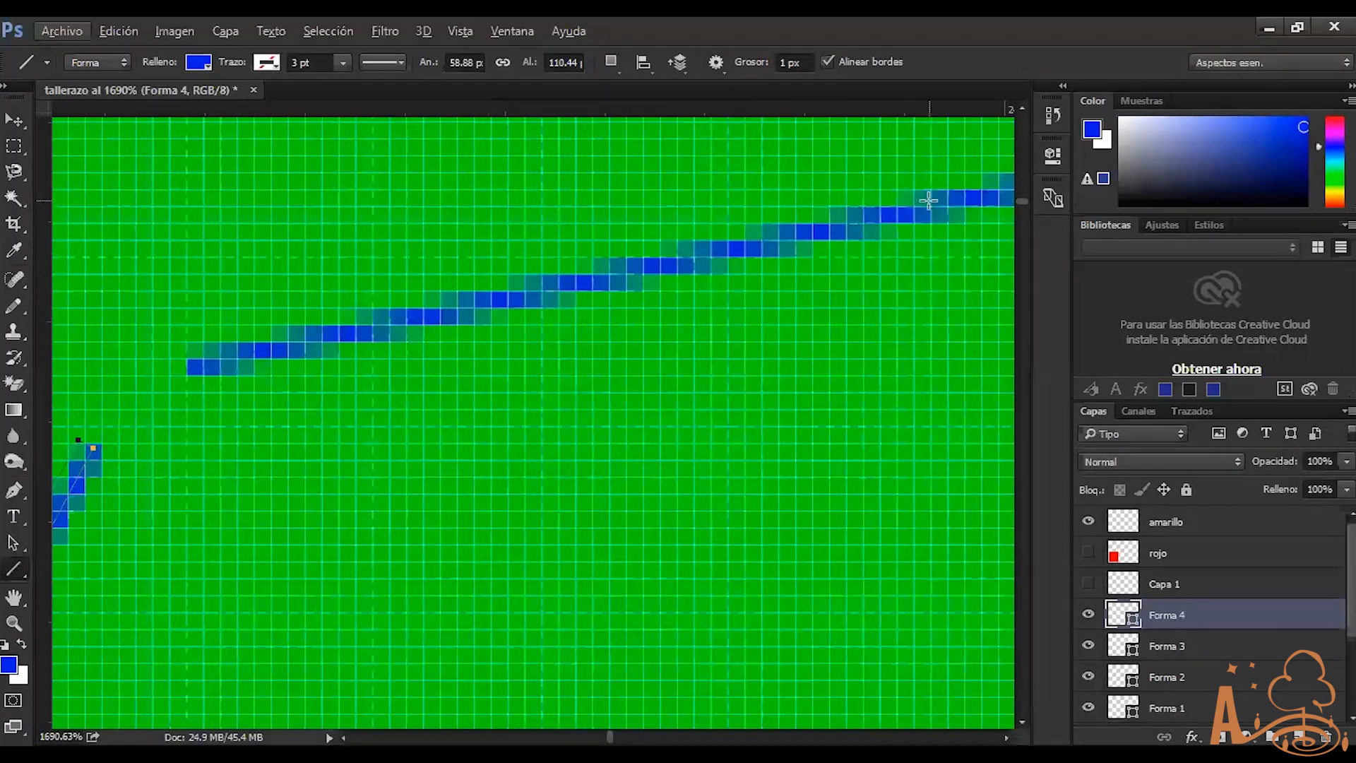
{"action": "left_click_drag", "start_coordinate": [542, 422], "coordinate": [881, 407]}
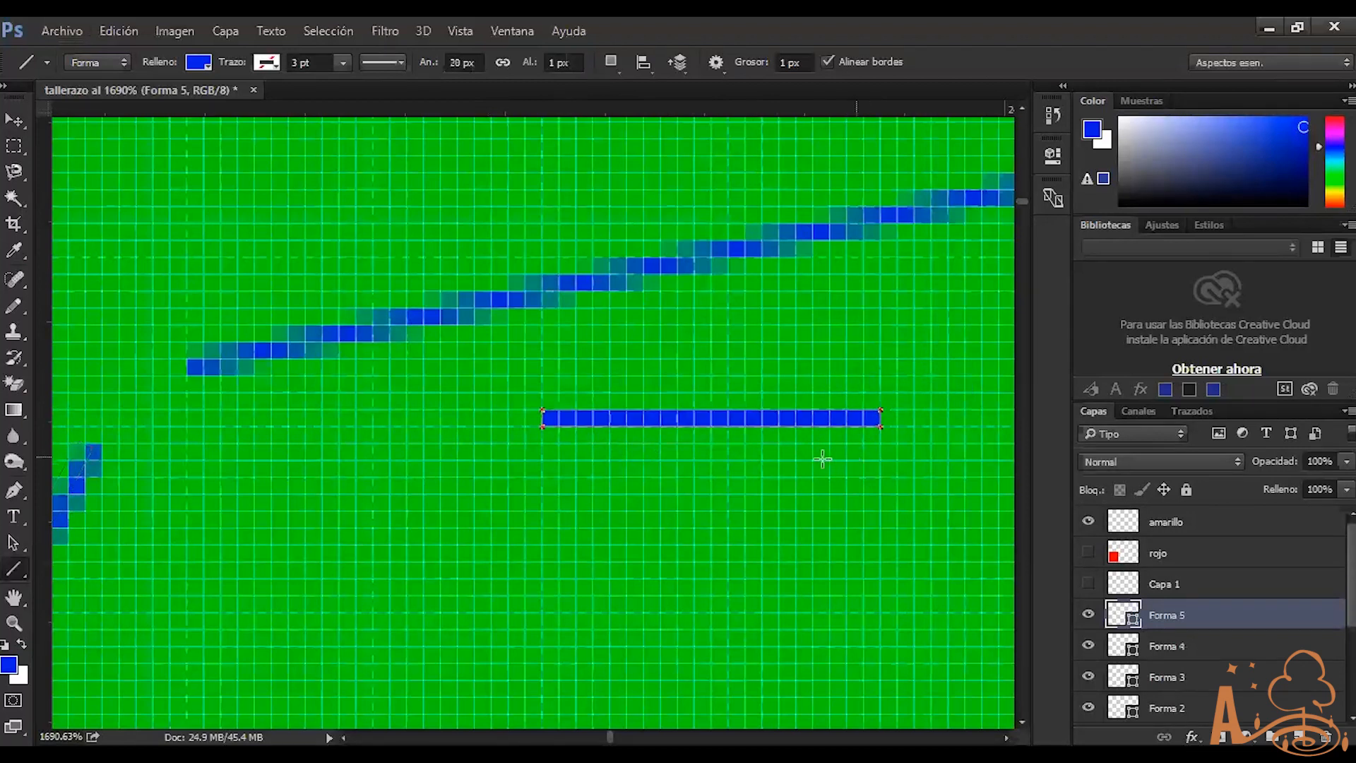
{"action": "key", "text": "ctrl+z"}
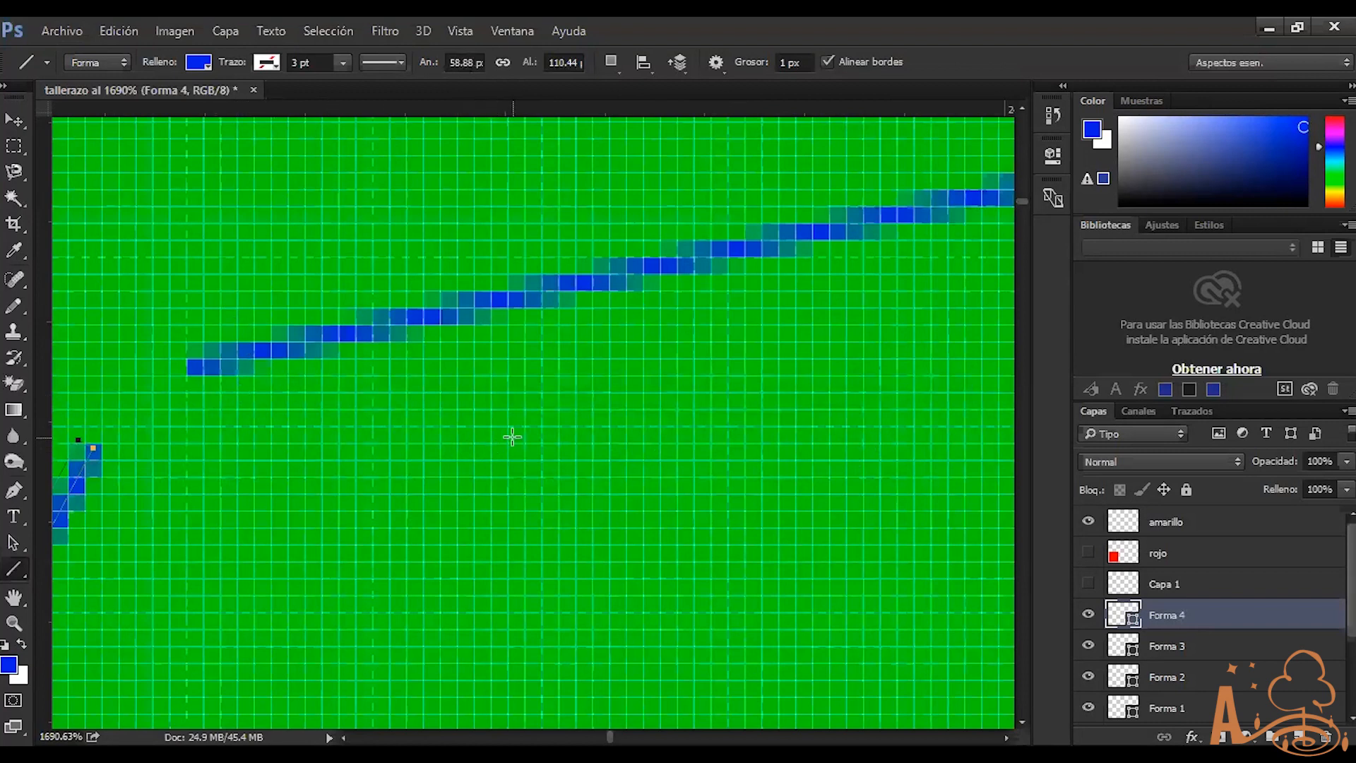
Try a short 45-degree diagonal line about 6 px wide and high, and undo it along with the two preceding lines
{"action": "left_click_drag", "start_coordinate": [515, 435], "coordinate": [597, 353]}
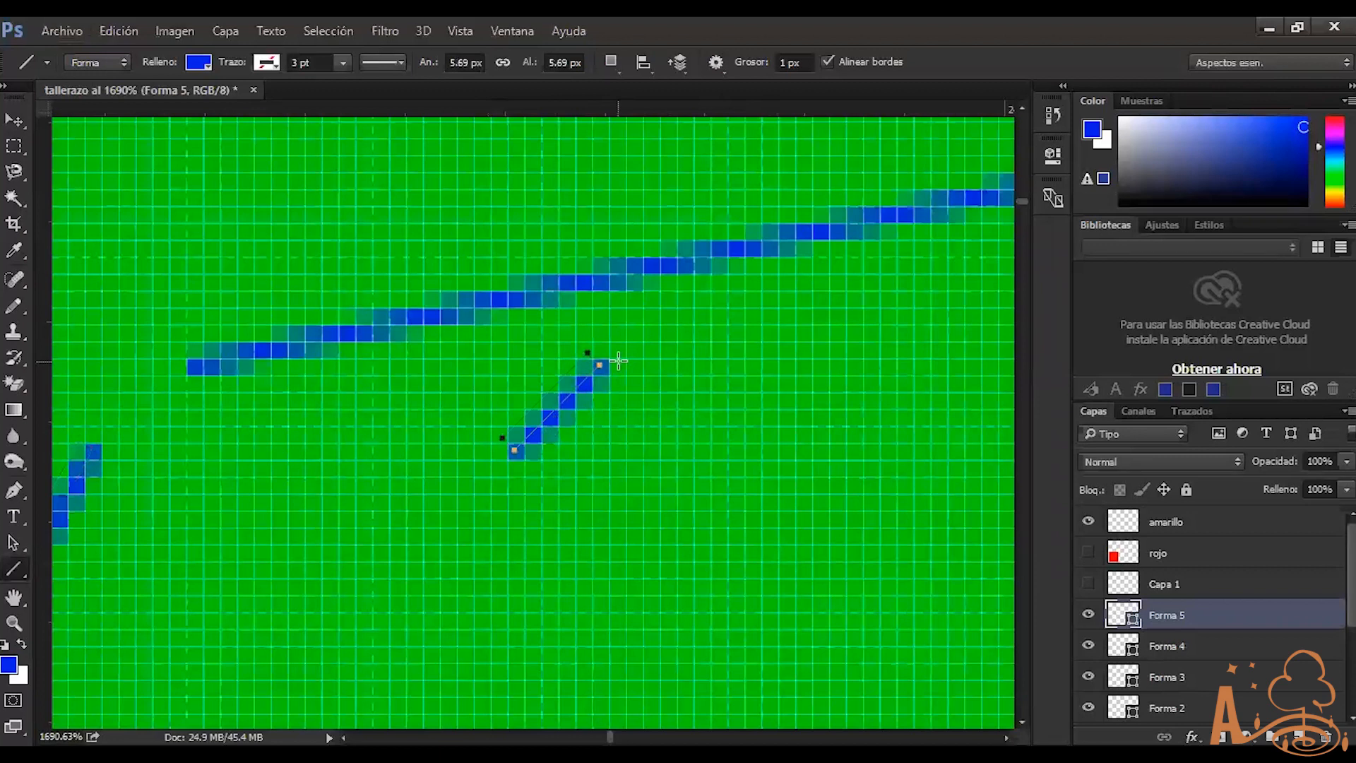
{"action": "key", "text": "ctrl+alt+z"}
{"action": "key", "text": "ctrl+alt+z"}
{"action": "key", "text": "ctrl+alt+z"}
Draw a diagonal line about 24 px wide and 11 px high, and delete all the line shape layers
{"action": "mouse_move", "coordinate": [304, 382]}
{"action": "left_mouse_down"}
{"action": "mouse_move", "coordinate": [655, 221]}
{"action": "mouse_move", "coordinate": [712, 209]}
{"action": "left_mouse_up"}
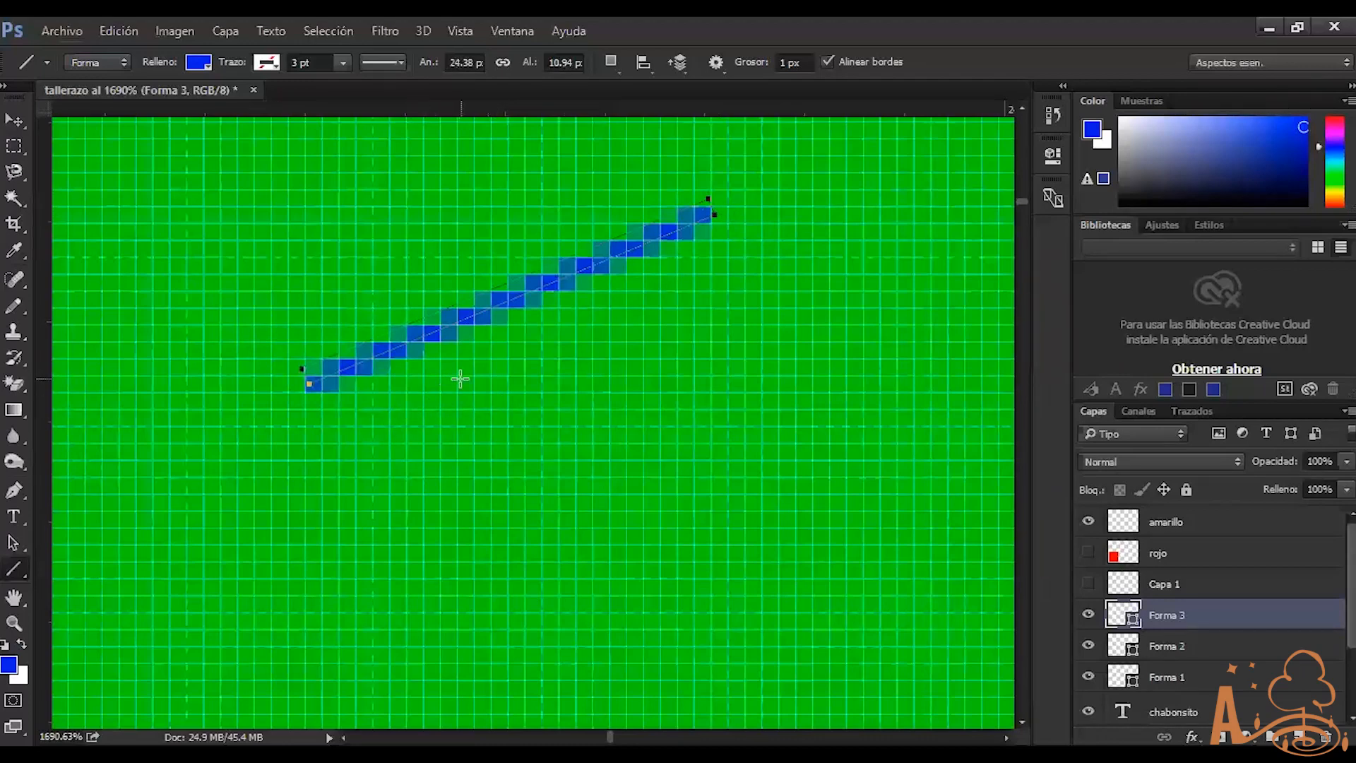
{"action": "scroll", "coordinate": [459, 367], "scroll_direction": "down", "scroll_amount": 1}
{"action": "scroll", "coordinate": [488, 346], "scroll_direction": "down", "scroll_amount": 1}
{"action": "scroll", "coordinate": [505, 332], "scroll_direction": "down", "scroll_amount": 5}
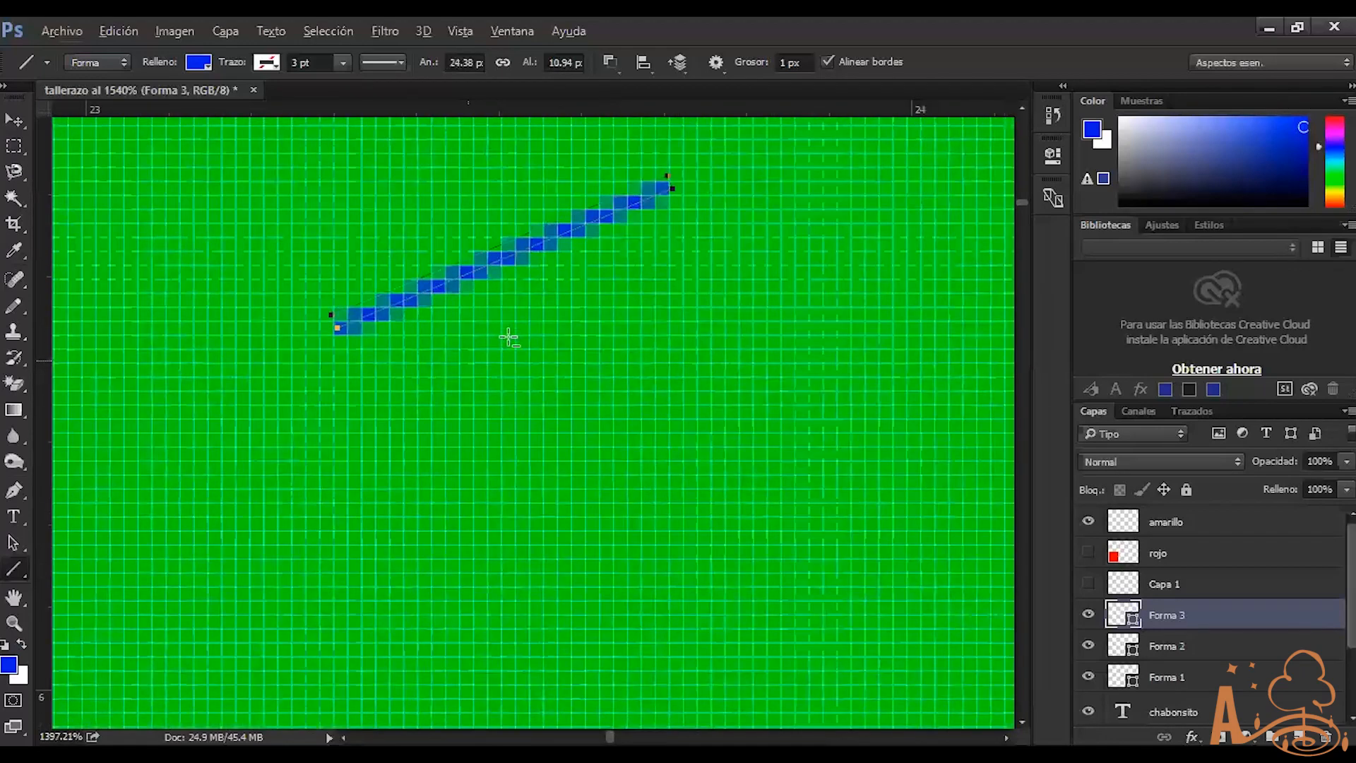
{"action": "scroll", "coordinate": [575, 329], "scroll_direction": "down", "scroll_amount": 2}
{"action": "key", "text": "Delete"}
{"action": "key", "text": "Delete"}
{"action": "key", "text": "Delete"}
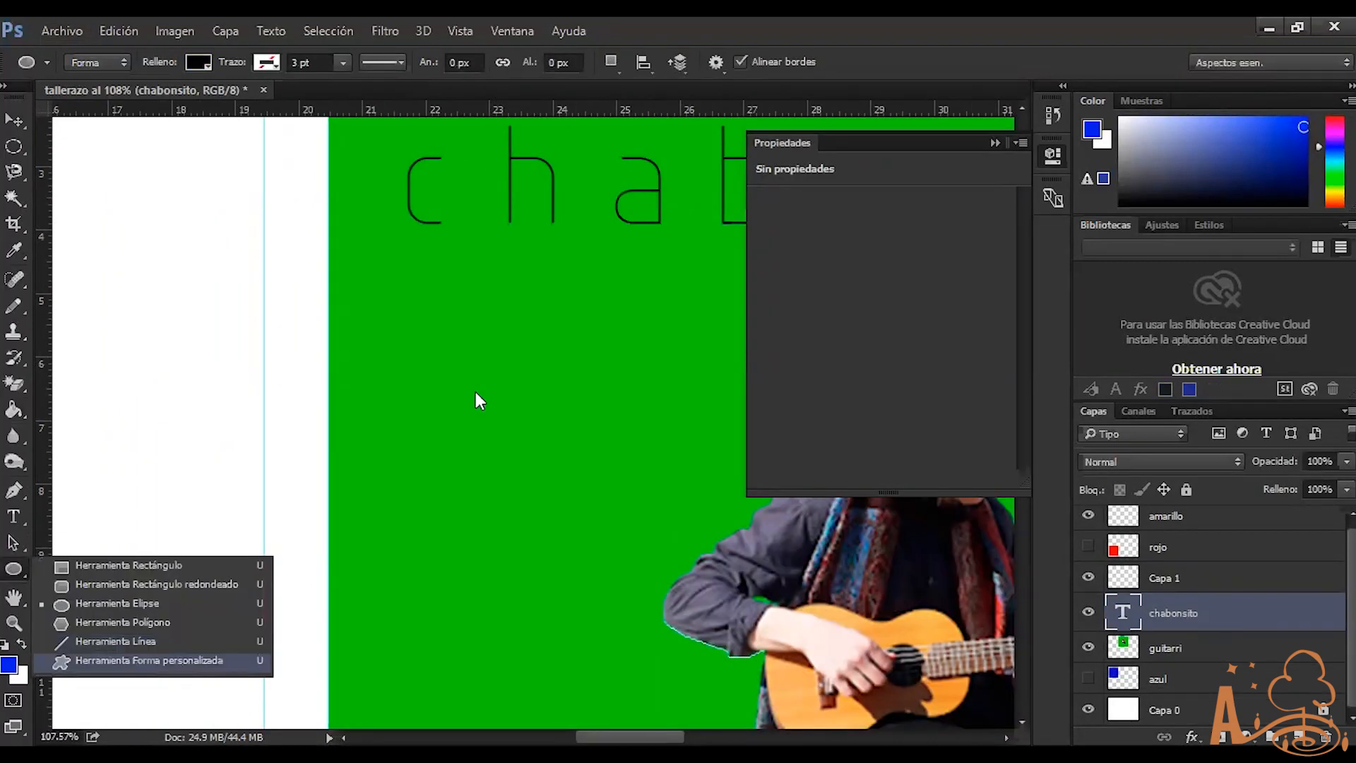
Draw a black arrow about 88 by 36 px on the green background with the Custom Shape tool, and view the tool's presets
{"action": "left_click_drag", "start_coordinate": [476, 398], "coordinate": [569, 421]}
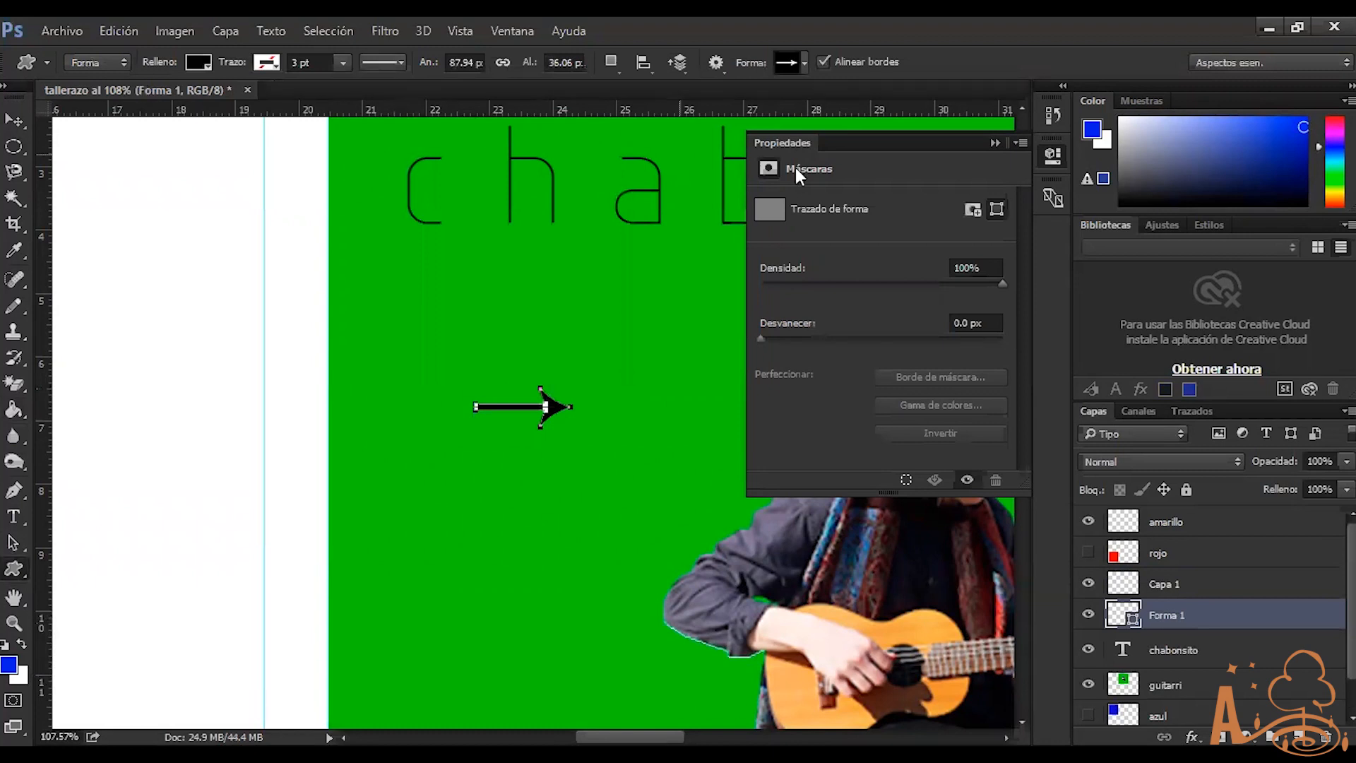
{"action": "left_click", "coordinate": [125, 62]}
{"action": "left_click", "coordinate": [126, 62]}
{"action": "left_click", "coordinate": [37, 62]}
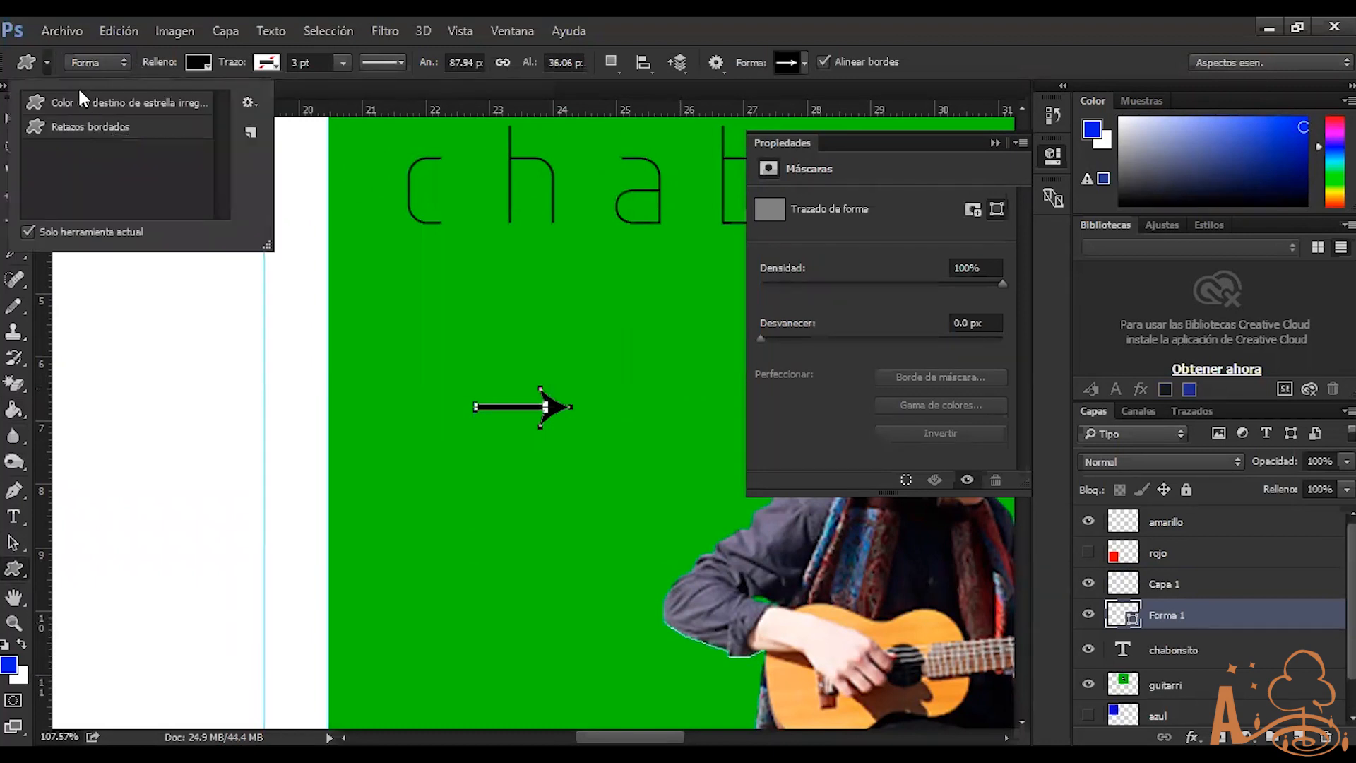
{"action": "scroll", "coordinate": [168, 115], "scroll_direction": "down", "scroll_amount": 2}
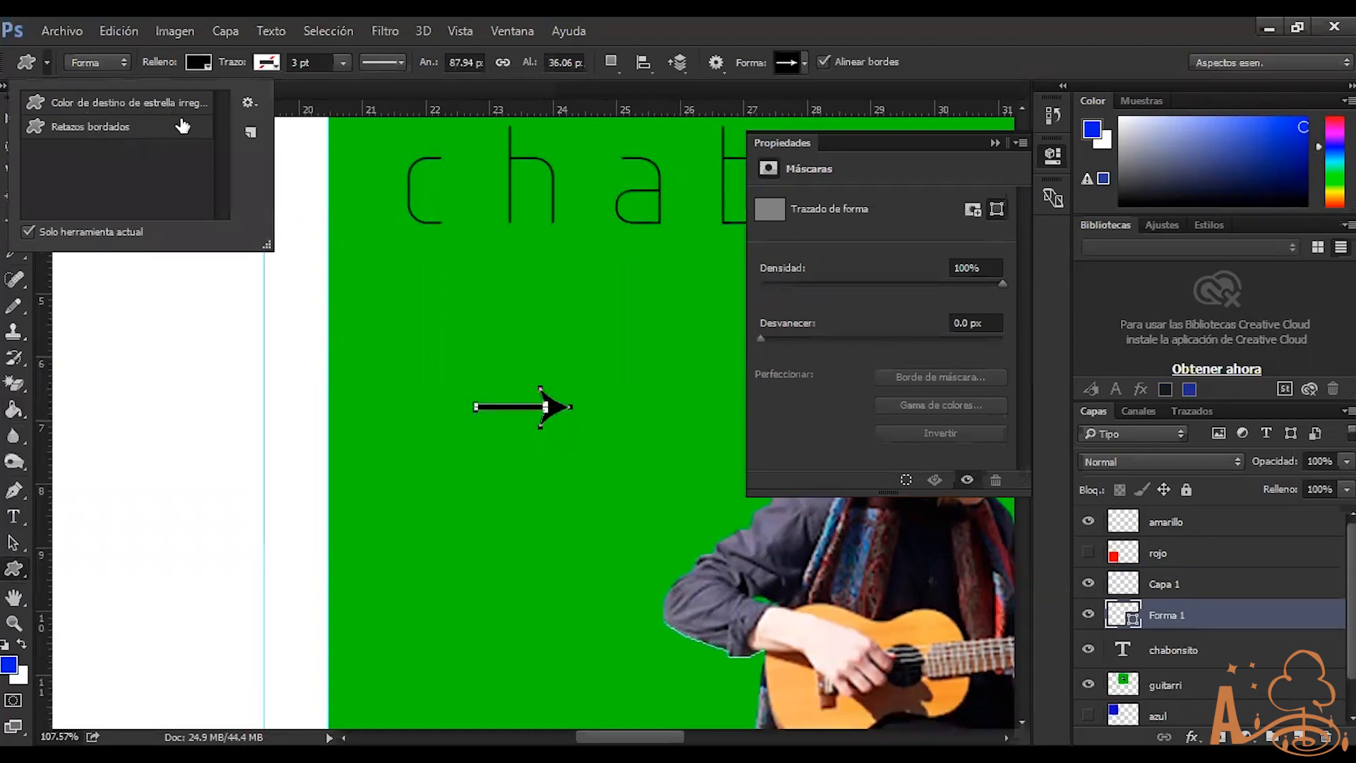
{"action": "left_click", "coordinate": [50, 61]}
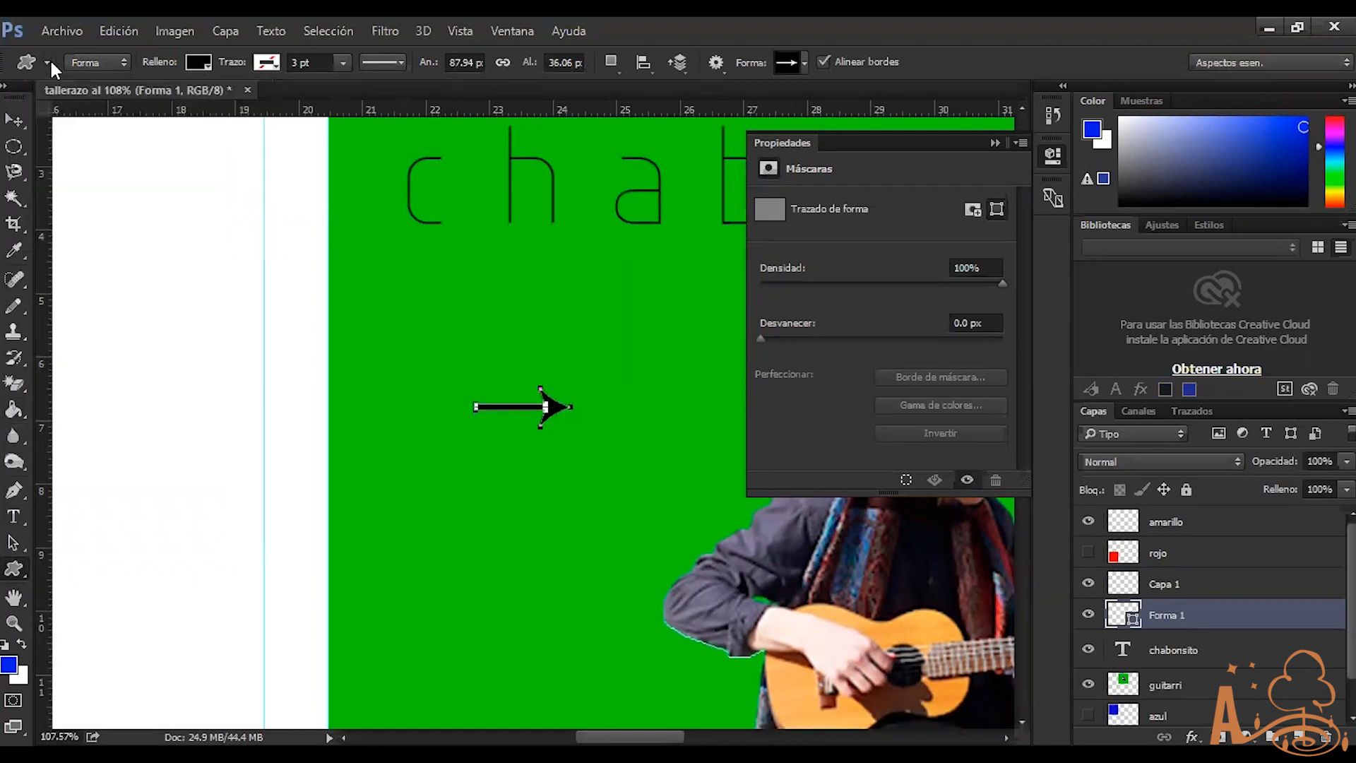
Close the floating mask properties and delete the arrow shape from the green background
{"action": "left_click_drag", "start_coordinate": [932, 135], "coordinate": [933, 117]}
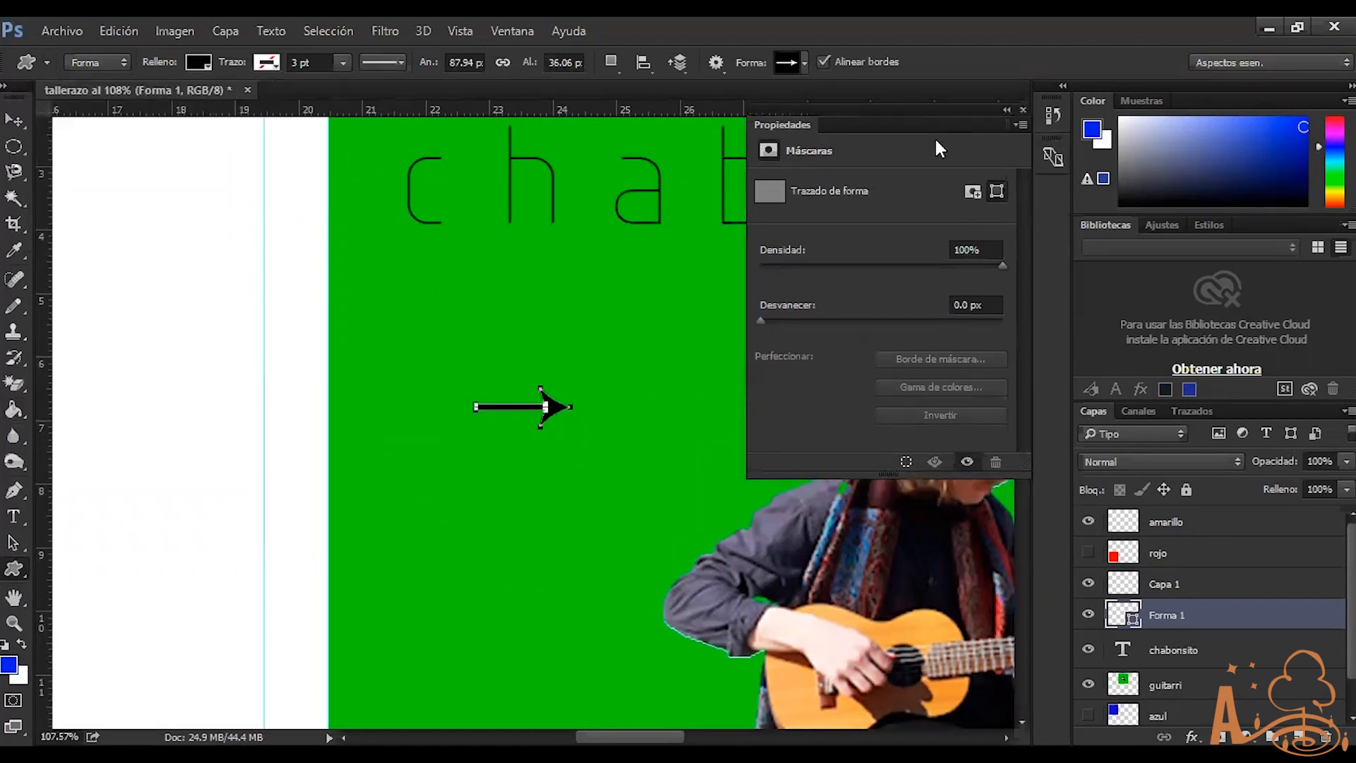
{"action": "left_click", "coordinate": [1023, 110]}
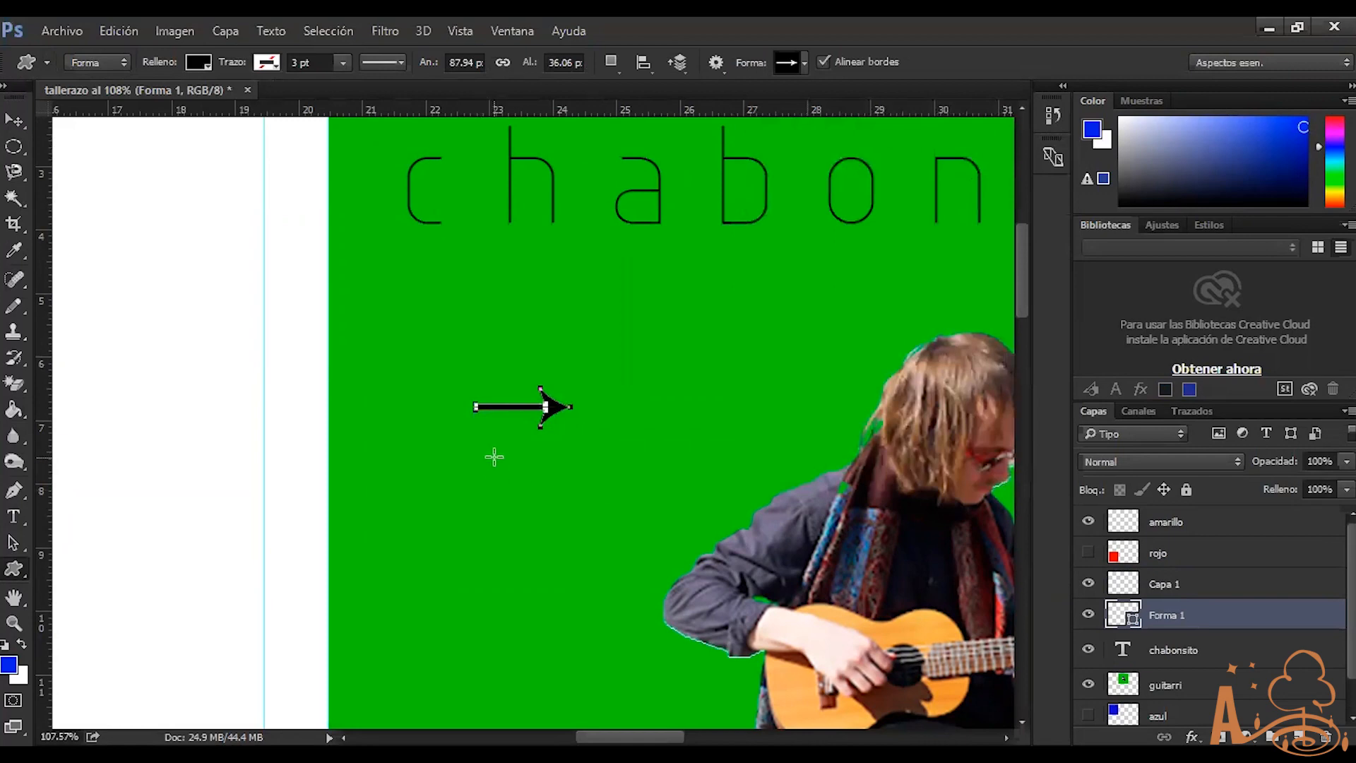
{"action": "key", "text": "Delete"}
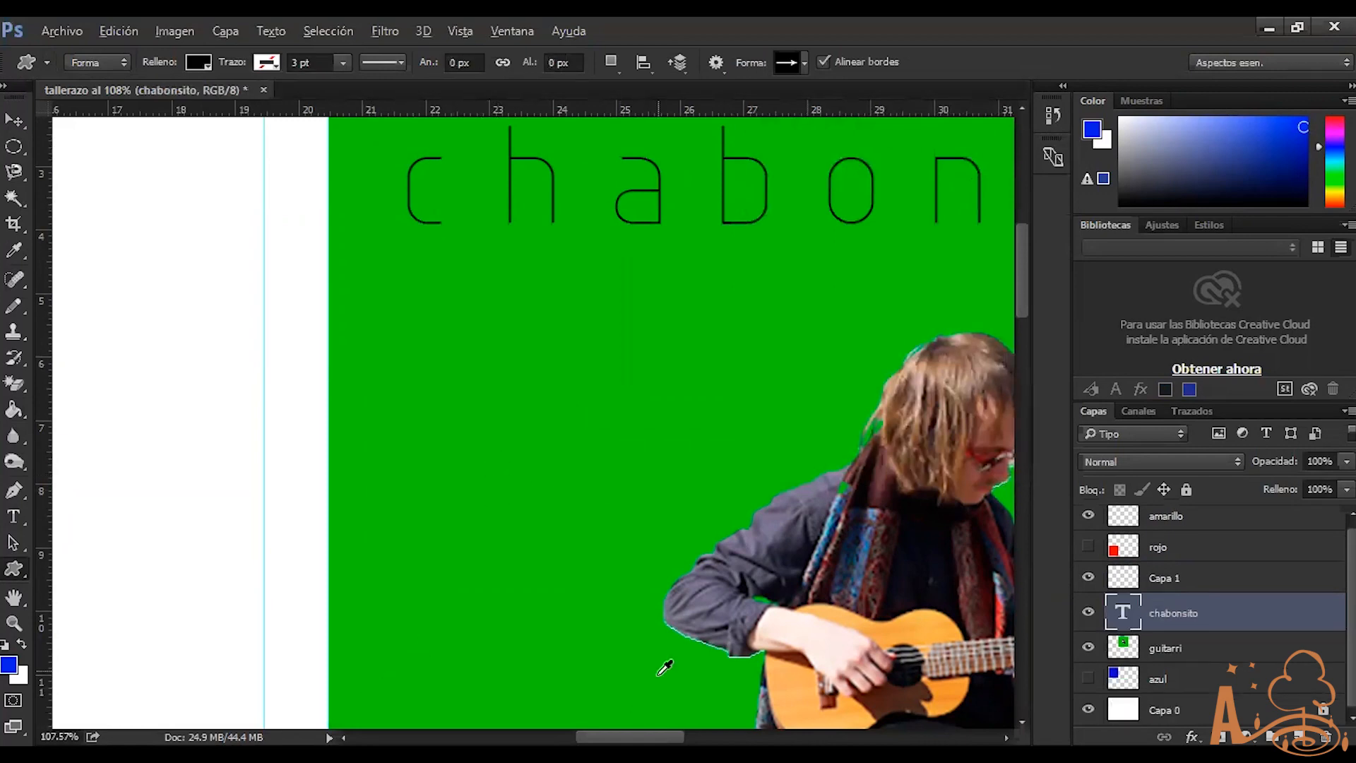
Examine the guitarist cutout and the "chabonsito" text on the green background, both up close and as a whole
{"action": "scroll", "coordinate": [659, 668], "scroll_direction": "down", "scroll_amount": 3, "text": "alt"}
{"action": "scroll", "coordinate": [687, 651], "scroll_direction": "down", "scroll_amount": 4, "text": "alt"}
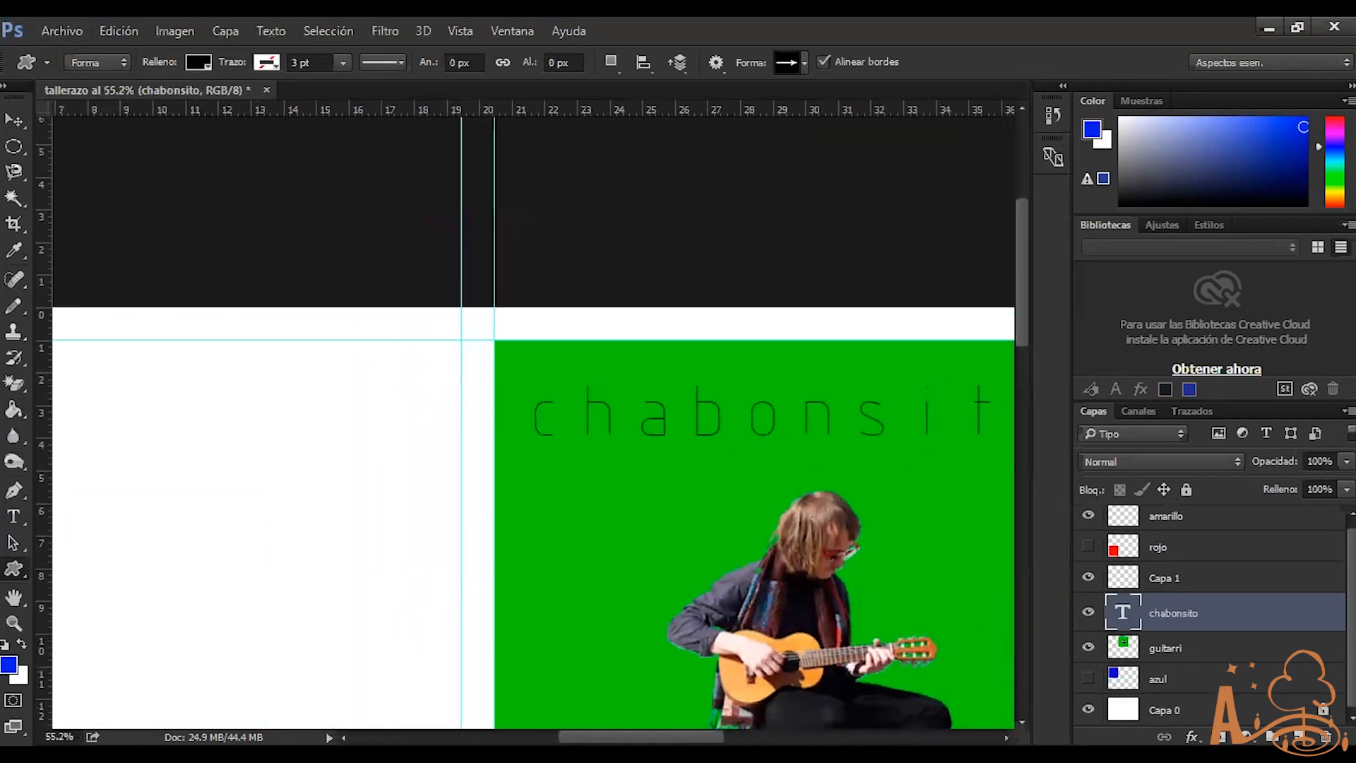
{"action": "scroll", "coordinate": [552, 567], "scroll_direction": "right", "scroll_amount": 3}
{"action": "scroll", "coordinate": [552, 567], "scroll_direction": "down", "scroll_amount": 3}
{"action": "scroll", "coordinate": [536, 562], "scroll_direction": "down", "scroll_amount": 2, "text": "alt"}
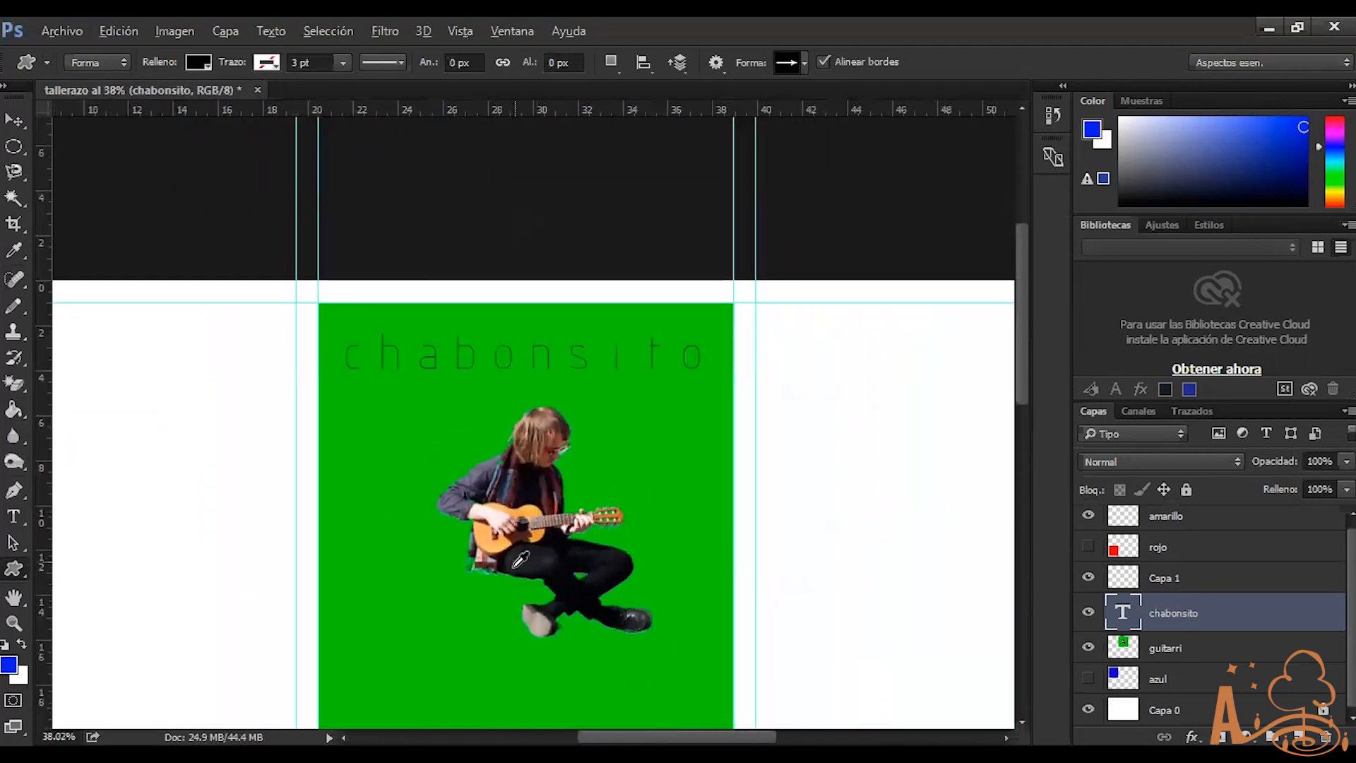
{"action": "scroll", "coordinate": [527, 559], "scroll_direction": "up", "scroll_amount": 3, "text": "alt"}
{"action": "scroll", "coordinate": [526, 558], "scroll_direction": "up", "scroll_amount": 2, "text": "alt"}
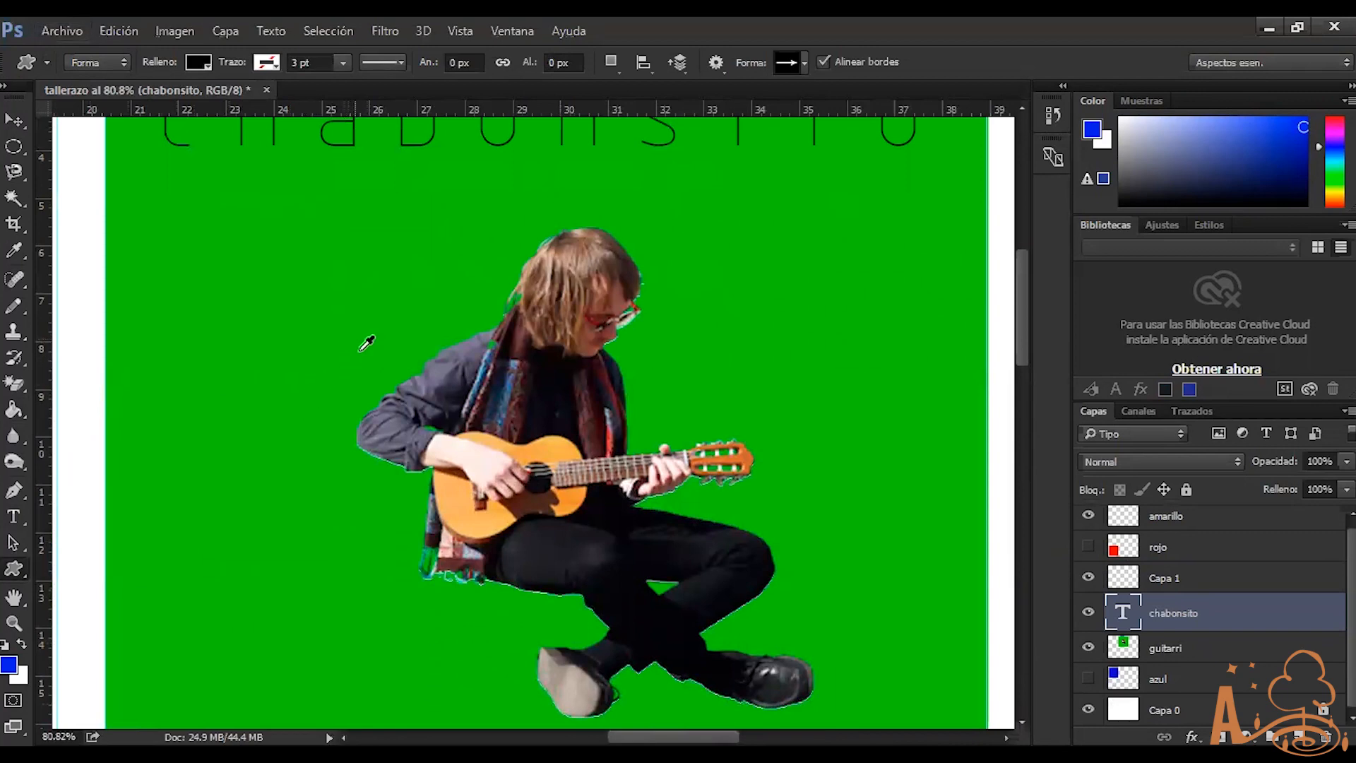
{"action": "scroll", "coordinate": [363, 347], "scroll_direction": "down", "scroll_amount": 4, "text": "alt"}
{"action": "scroll", "coordinate": [371, 365], "scroll_direction": "down", "scroll_amount": 1, "text": "alt"}
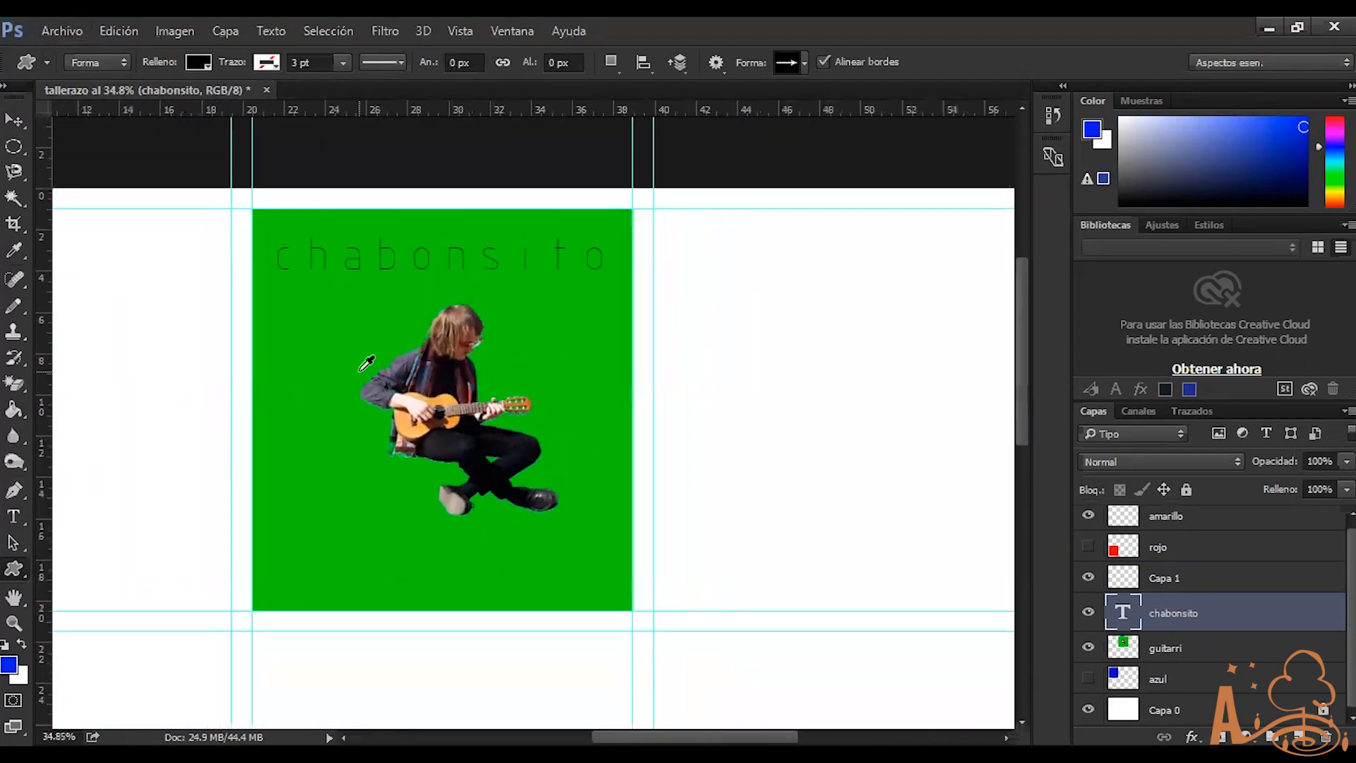